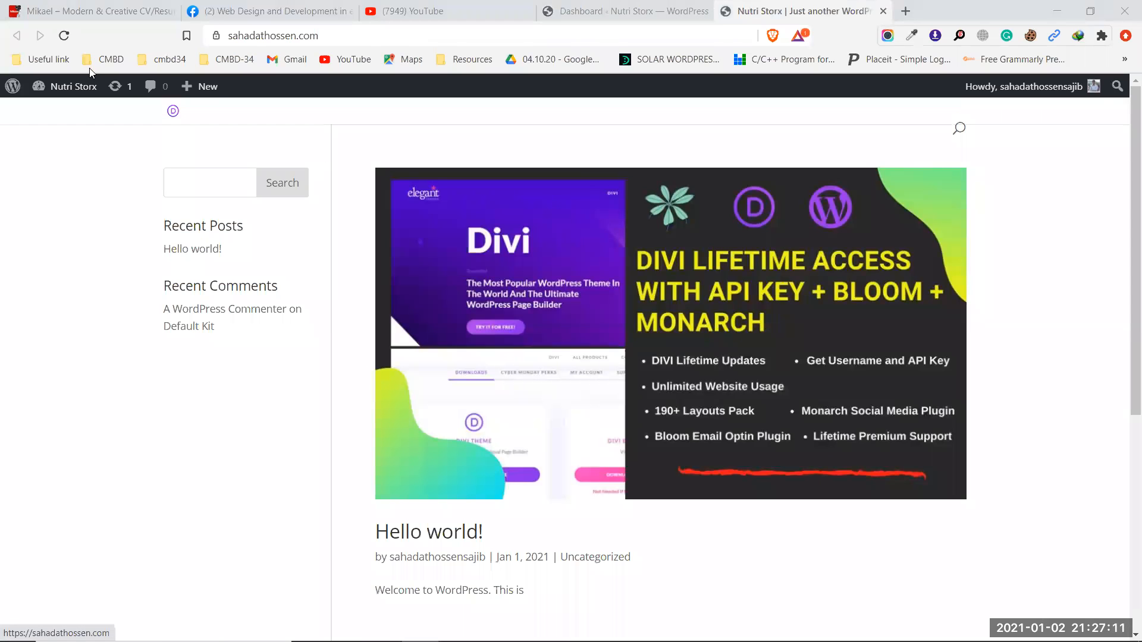
Refresh the live site, return to the WordPress dashboard and create a new page titled "Home"
key("F5")
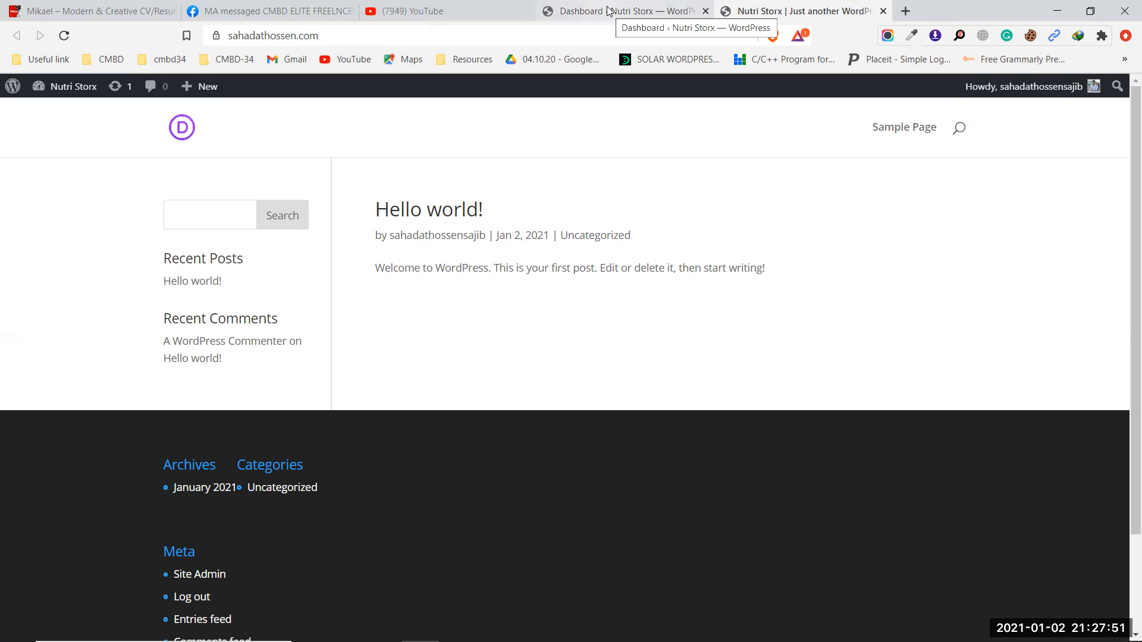
left_click(609, 11)
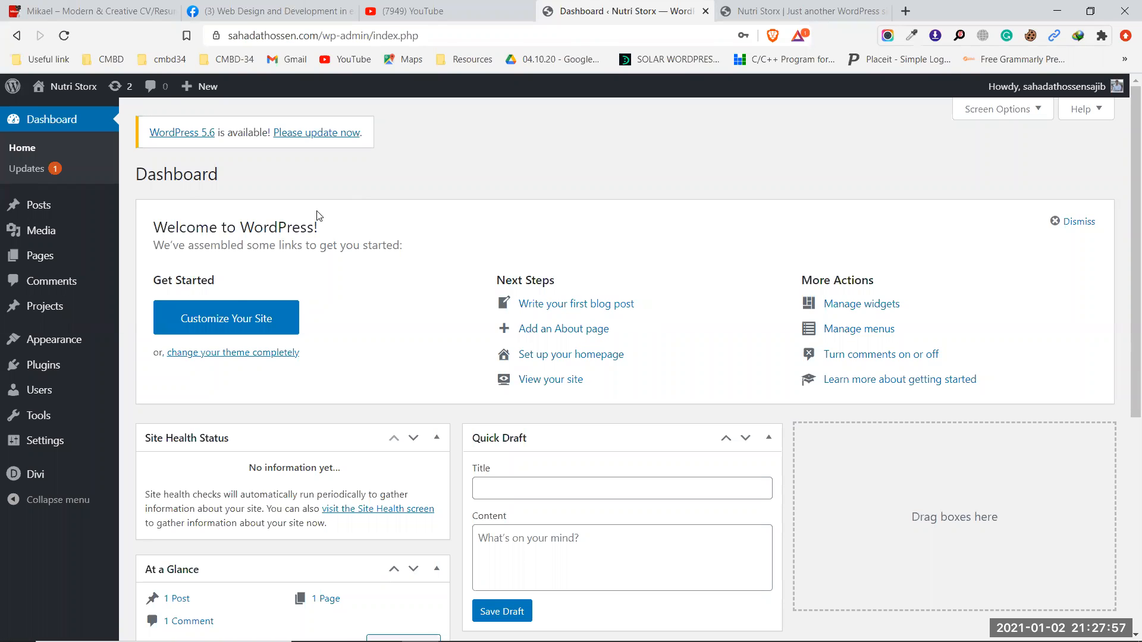
mouse_move(46, 254)
left_click(161, 279)
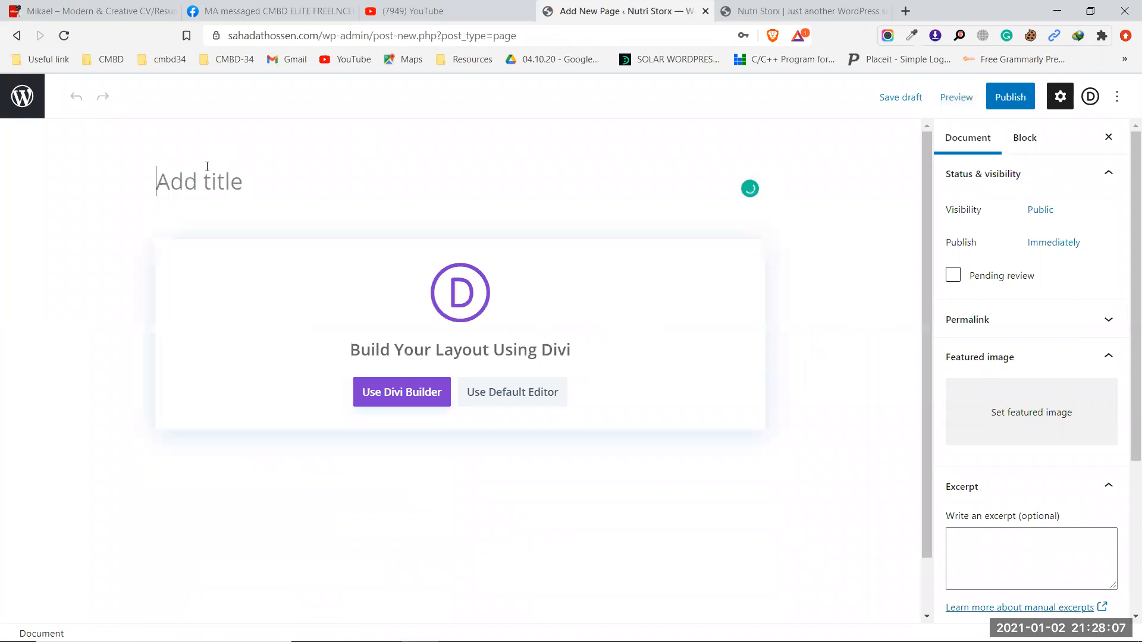
type("Home")
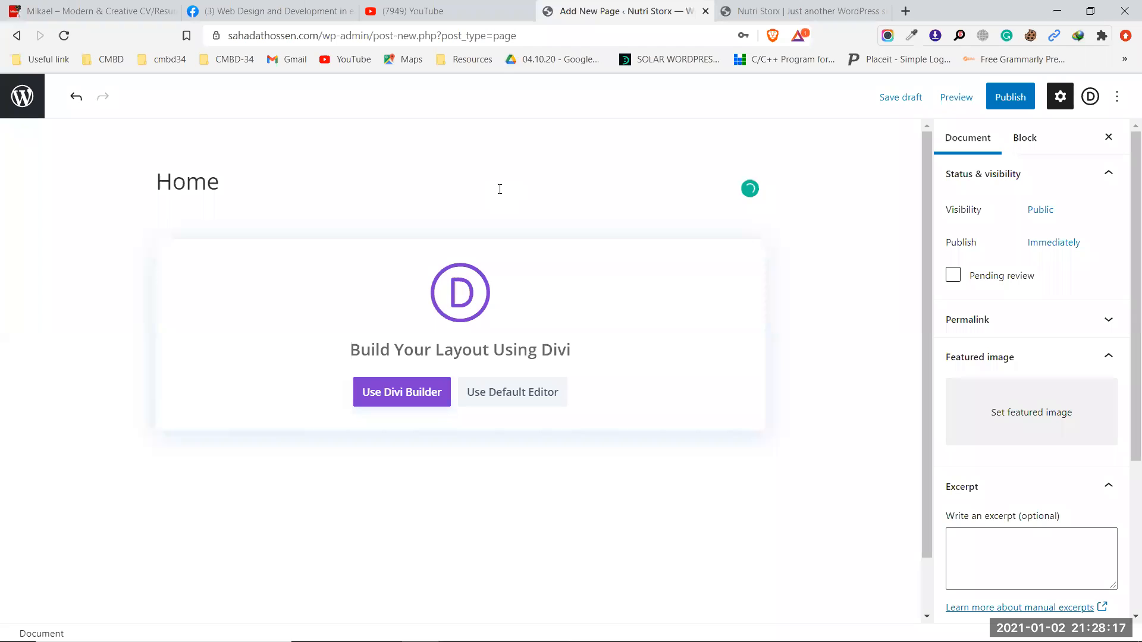
Open the Home page in the Divi Builder and choose to start from a premade layout
left_click(401, 399)
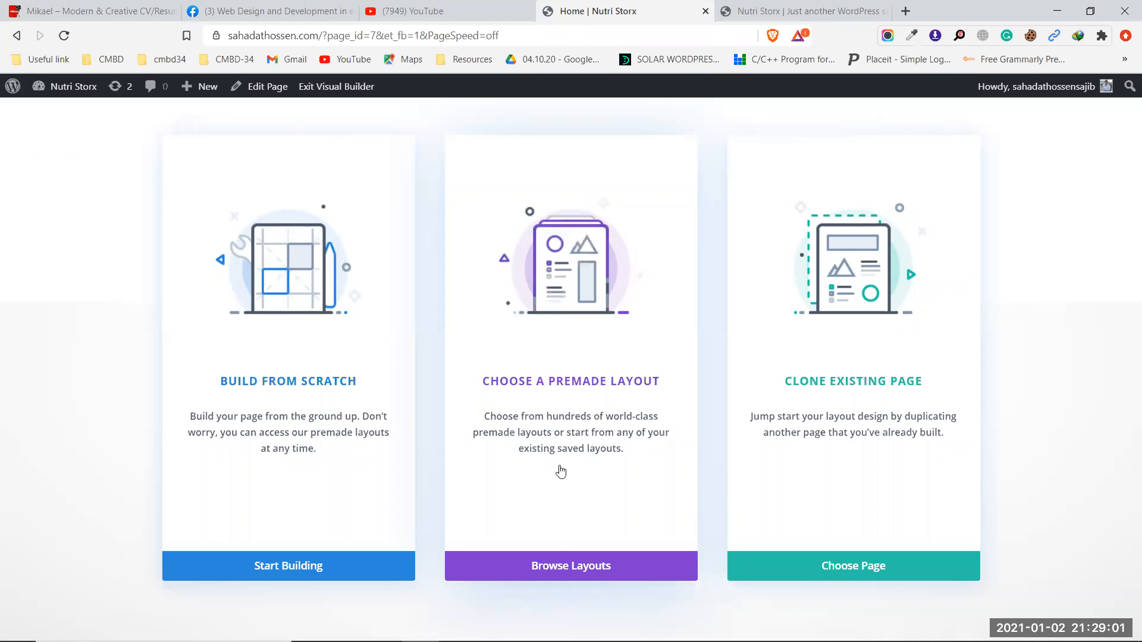
left_click(548, 438)
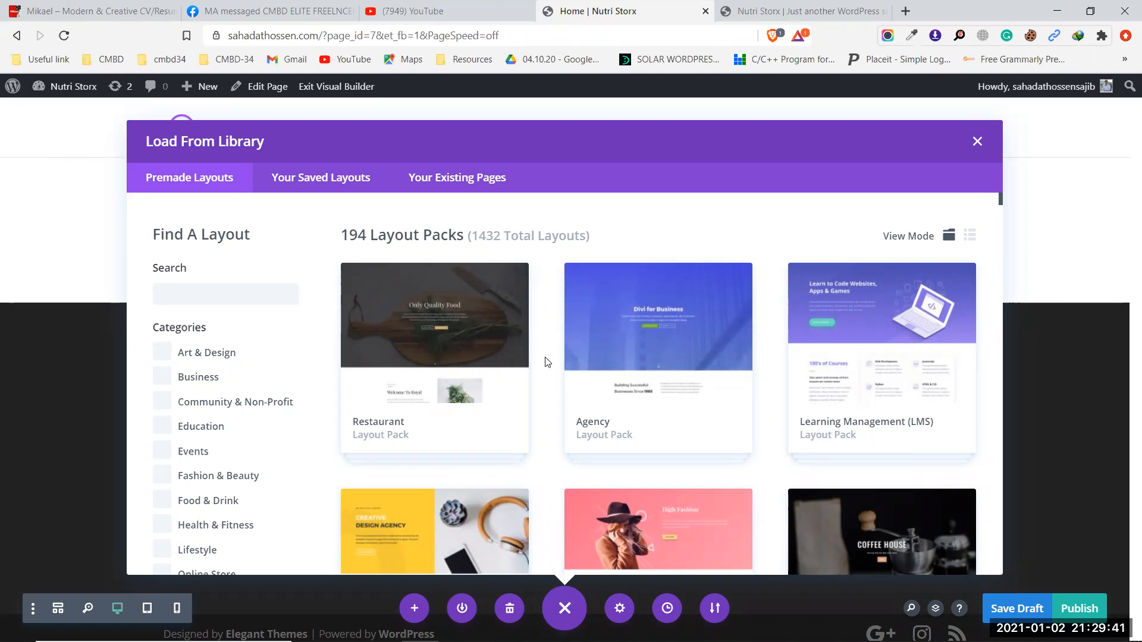
Examine the number of layout packs offered in the premade layout library
left_click_drag(368, 234, 340, 234)
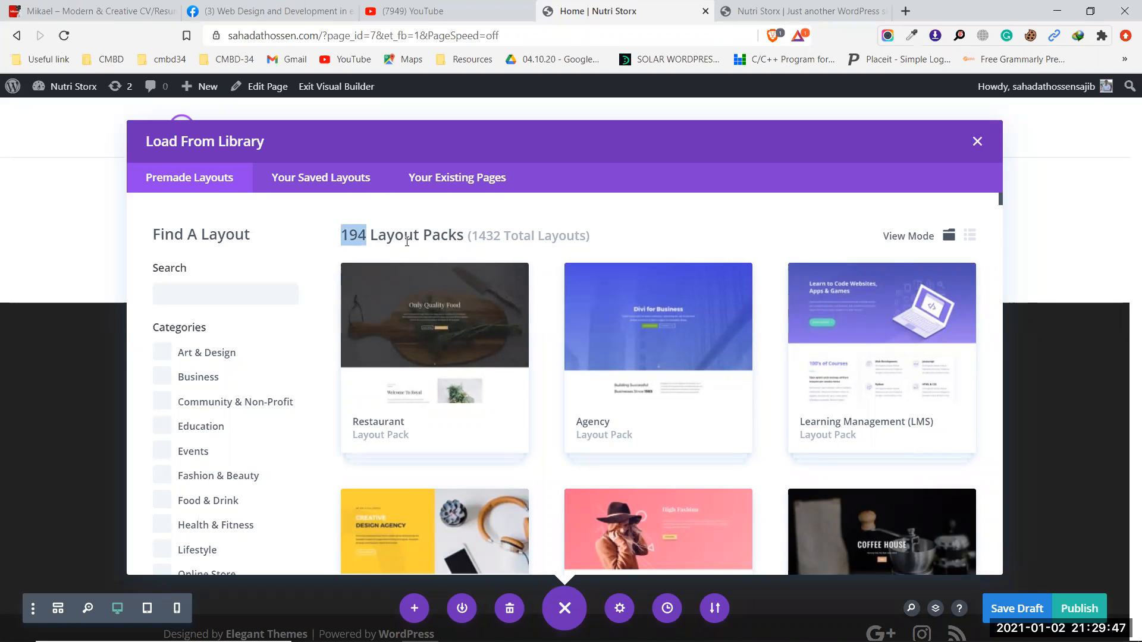
left_click(519, 231)
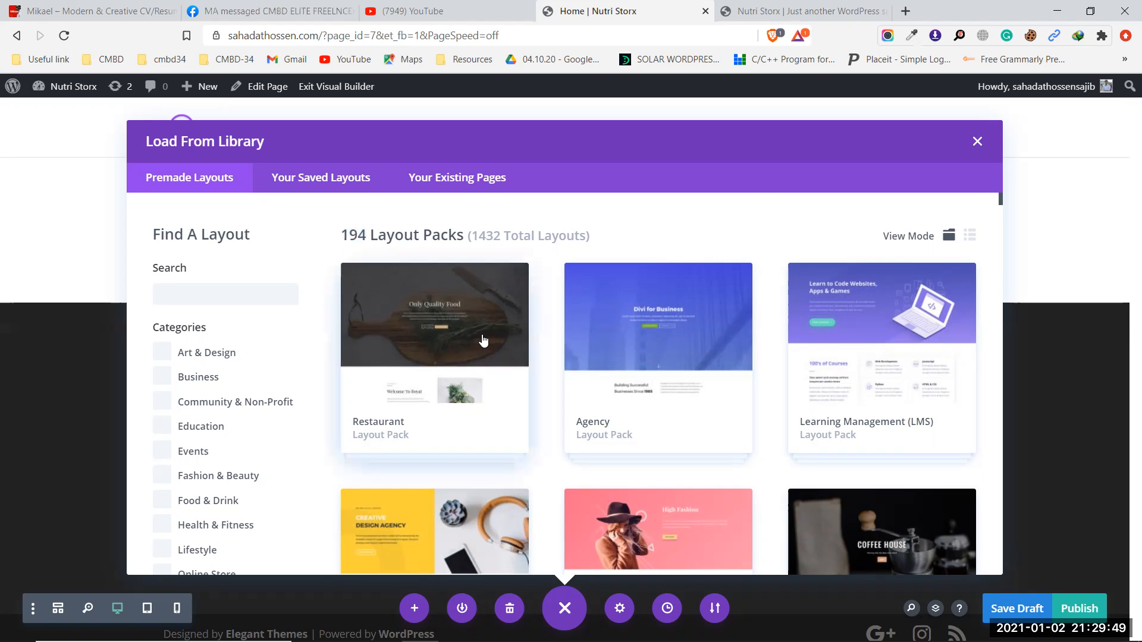
scroll(555, 362, "down", 6)
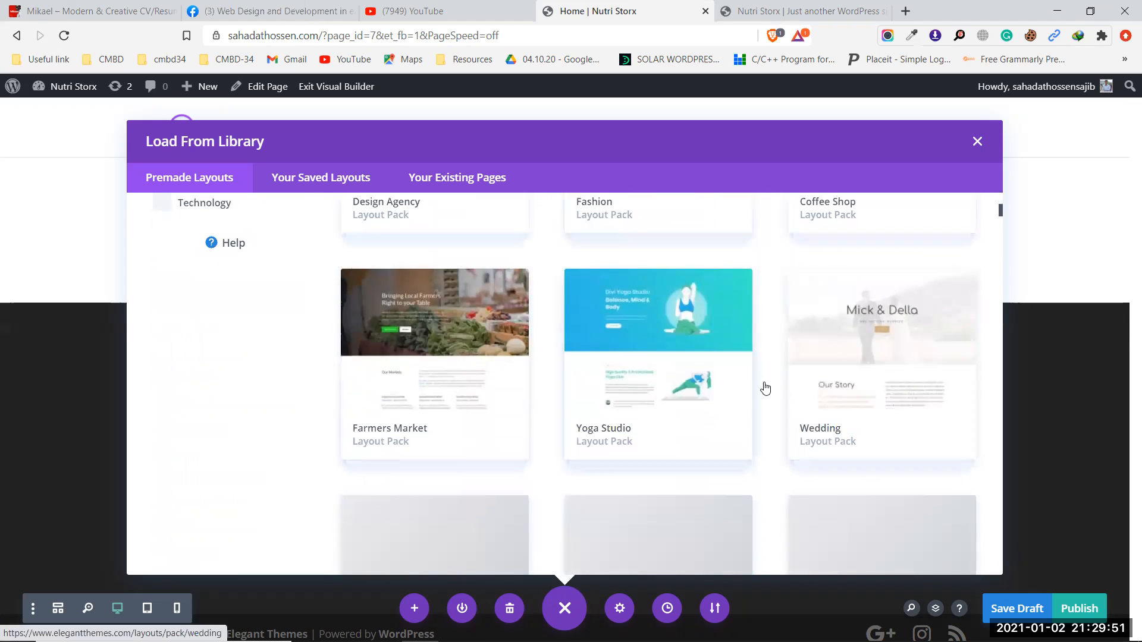
scroll(468, 386, "up", 2)
scroll(468, 386, "up", 3)
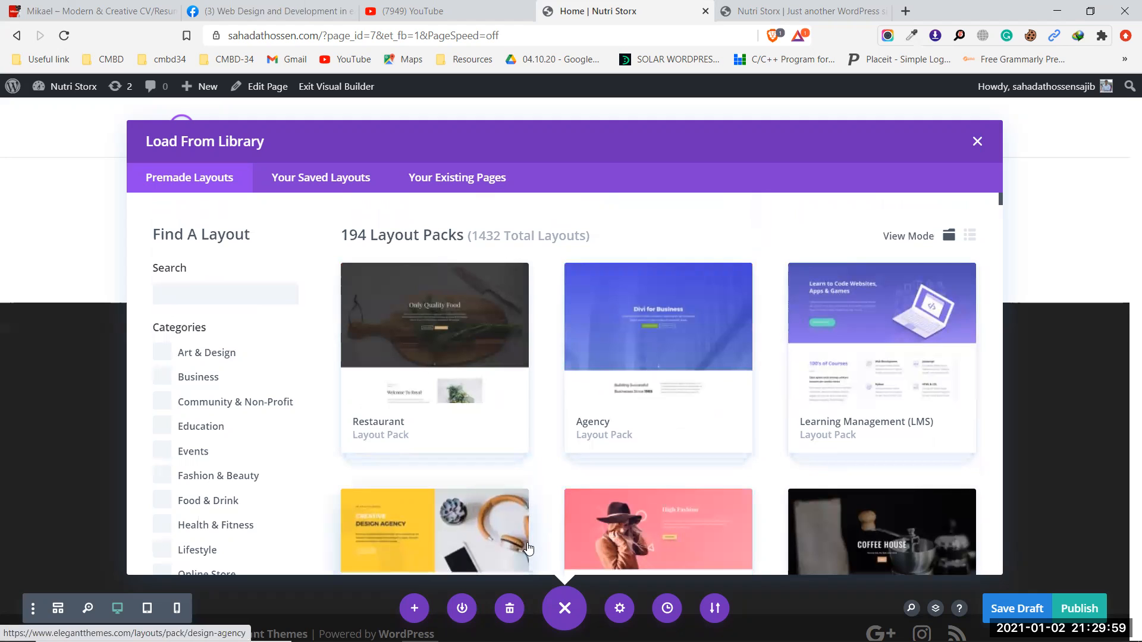
left_click_drag(355, 230, 333, 235)
left_click(342, 233)
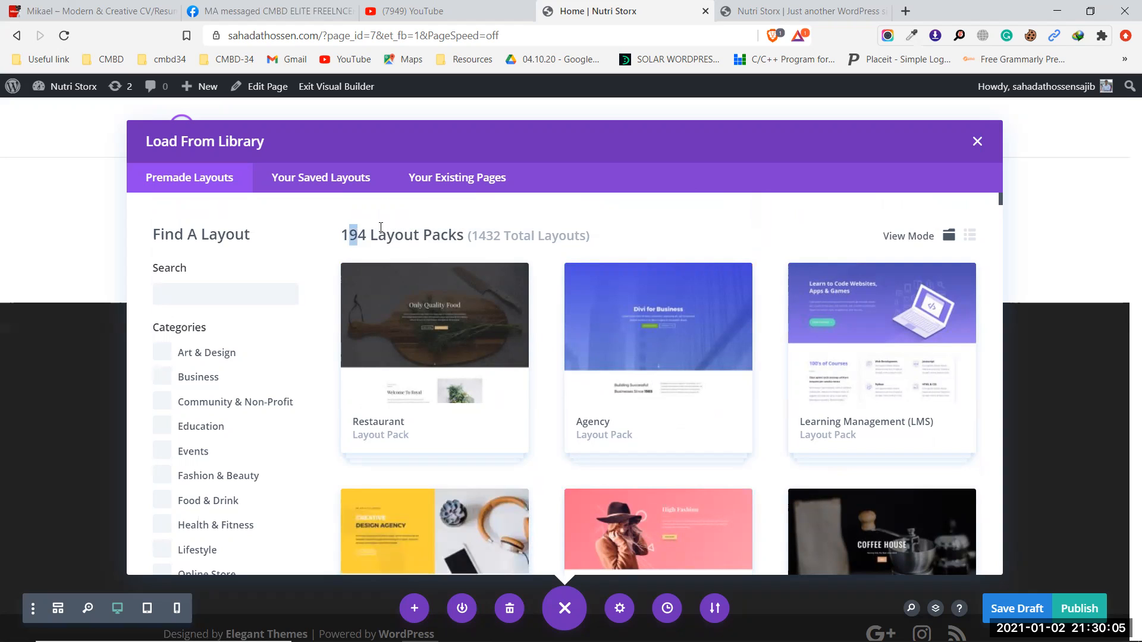
left_click_drag(346, 229, 370, 229)
left_click(379, 227)
Browse the premade layout packs to see the available designs, then return to the start of the list
scroll(586, 408, "down", 3)
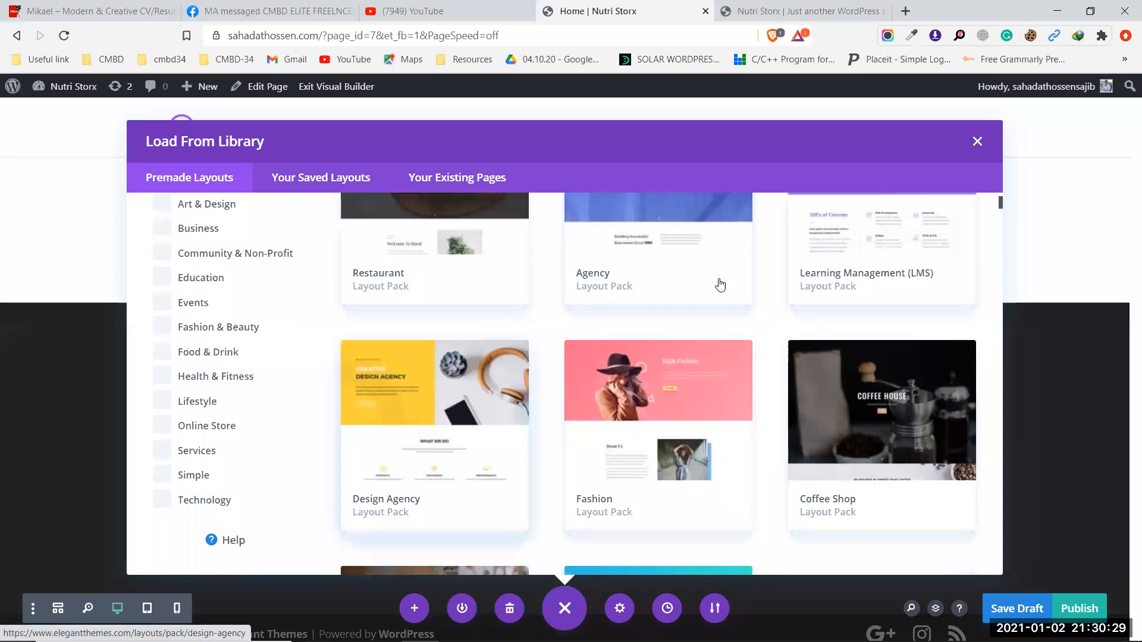
scroll(548, 410, "down", 1)
scroll(548, 411, "down", 3)
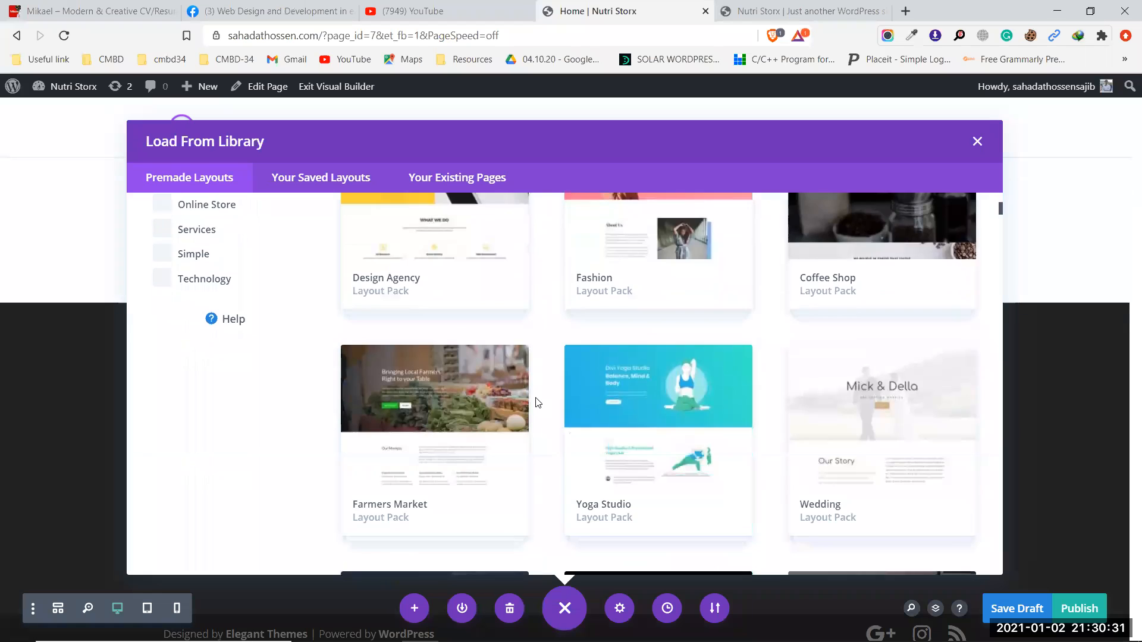
scroll(535, 400, "down", 3)
scroll(527, 417, "down", 3)
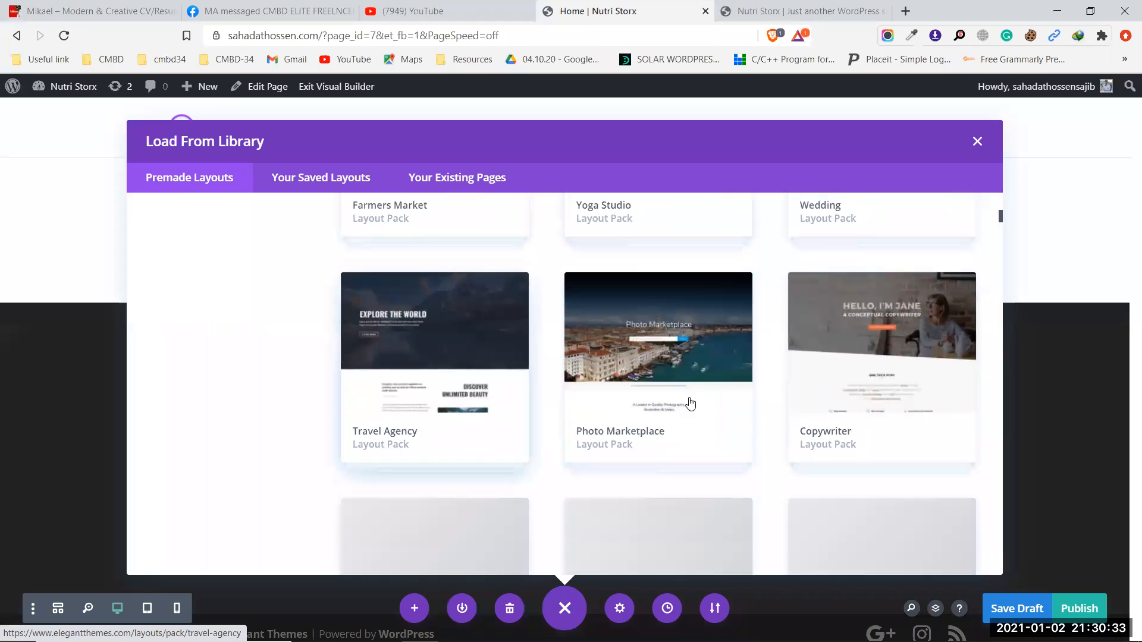
scroll(556, 401, "down", 2)
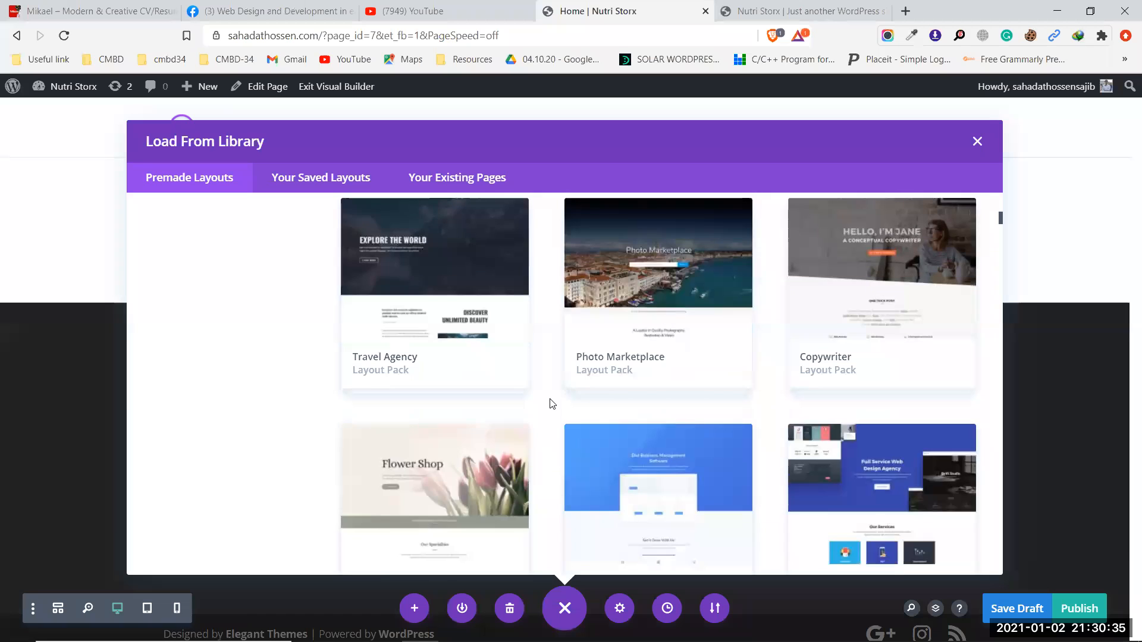
scroll(553, 404, "down", 2)
scroll(553, 403, "down", 6)
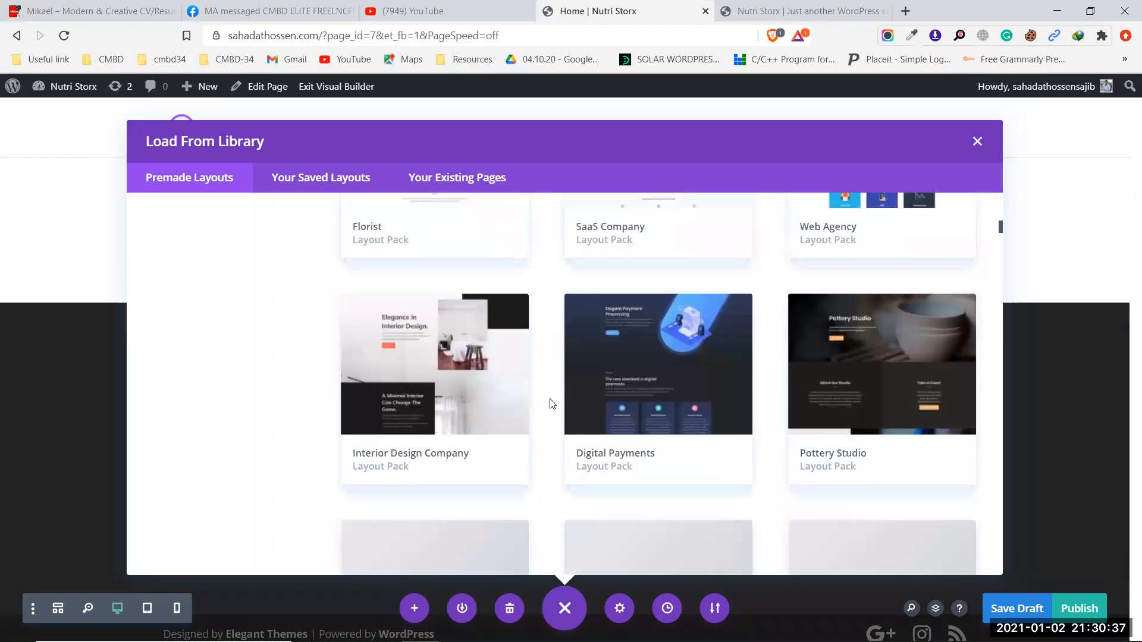
scroll(553, 403, "down", 4)
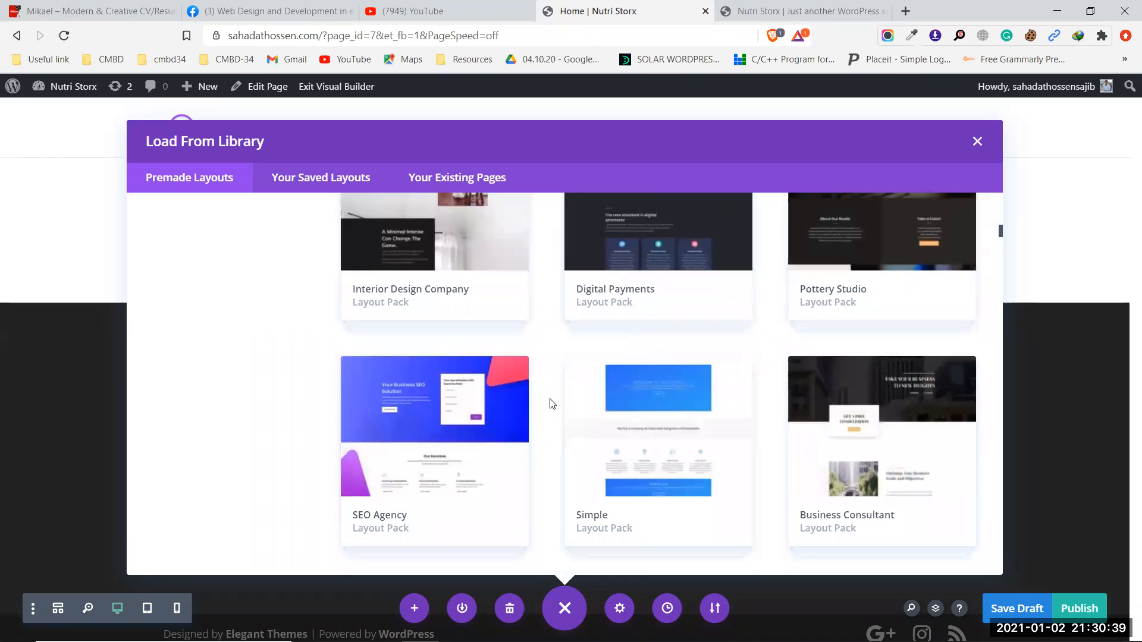
scroll(552, 404, "down", 2)
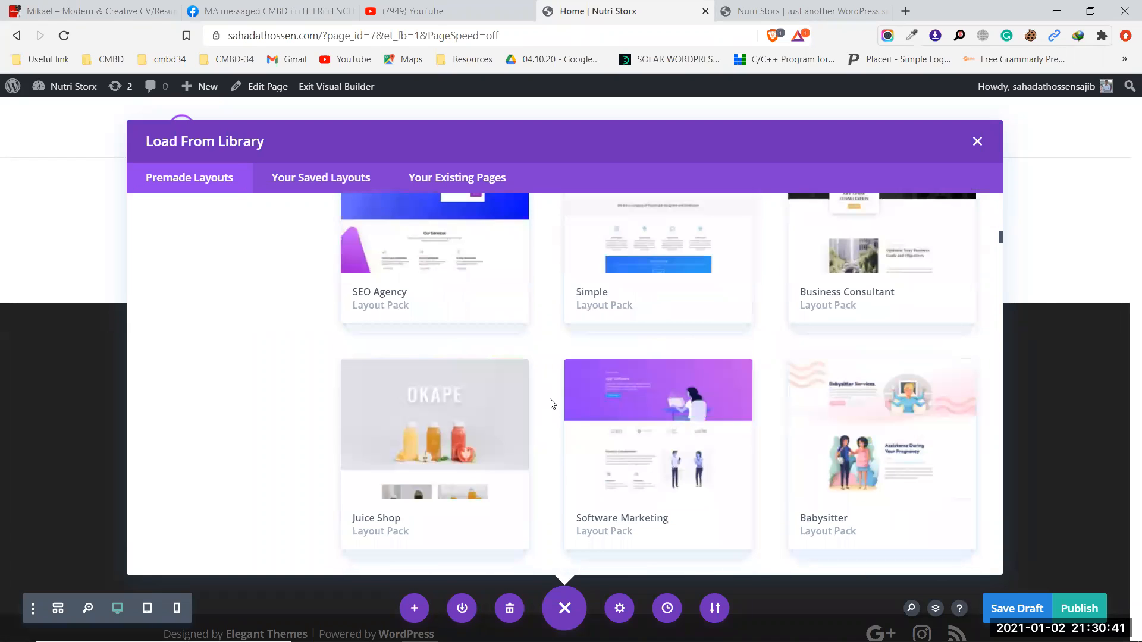
scroll(552, 403, "up", 1)
scroll(552, 404, "down", 5)
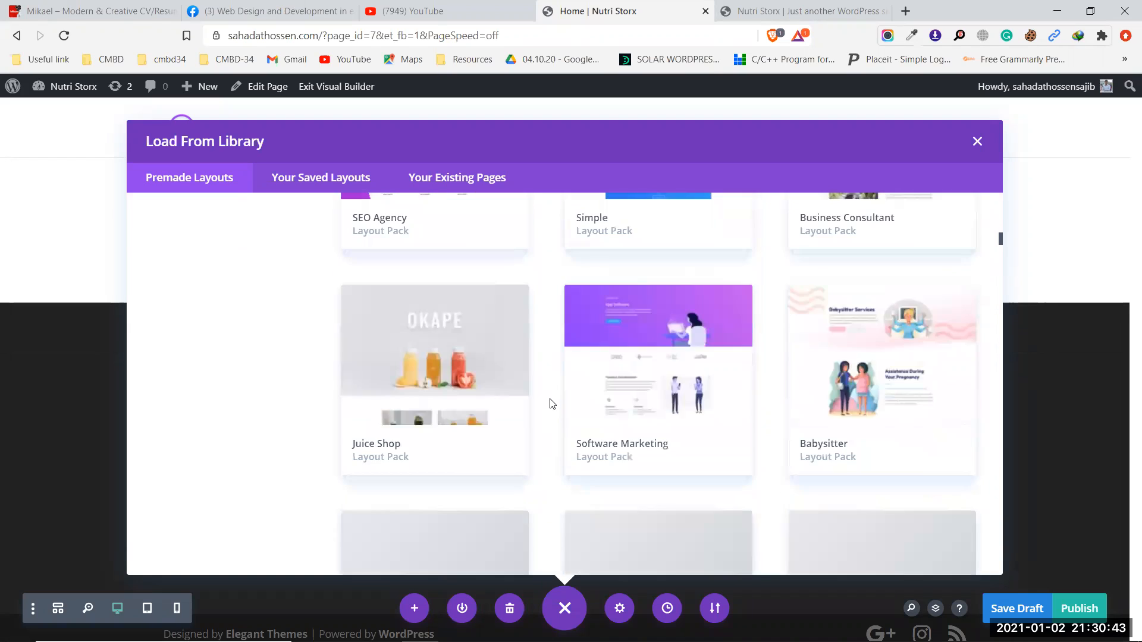
scroll(553, 404, "down", 3)
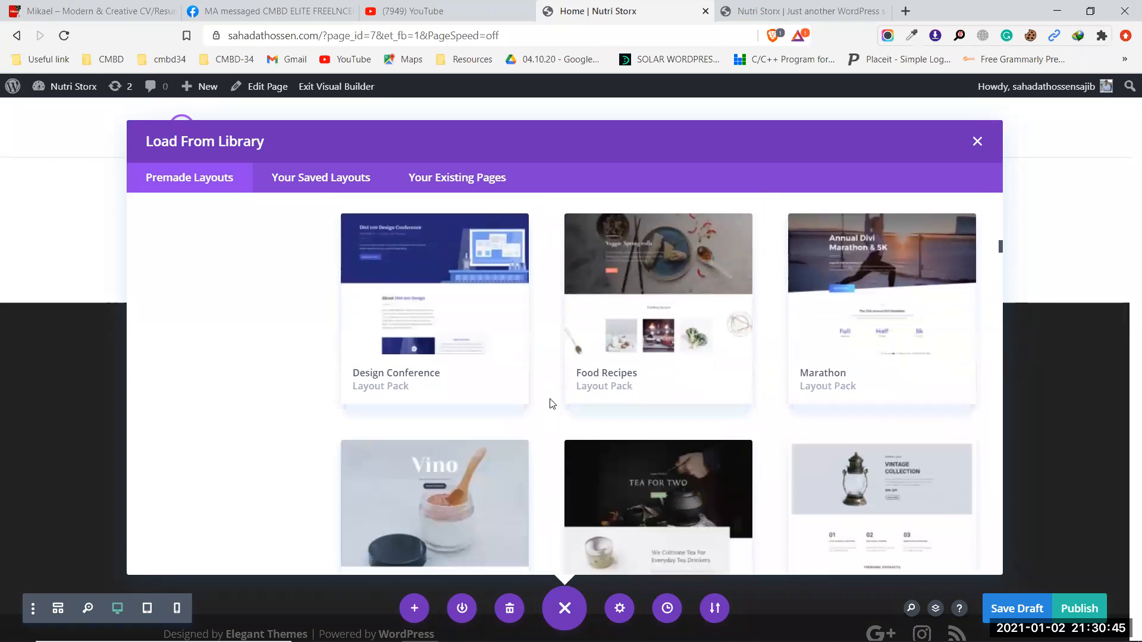
scroll(553, 404, "down", 4)
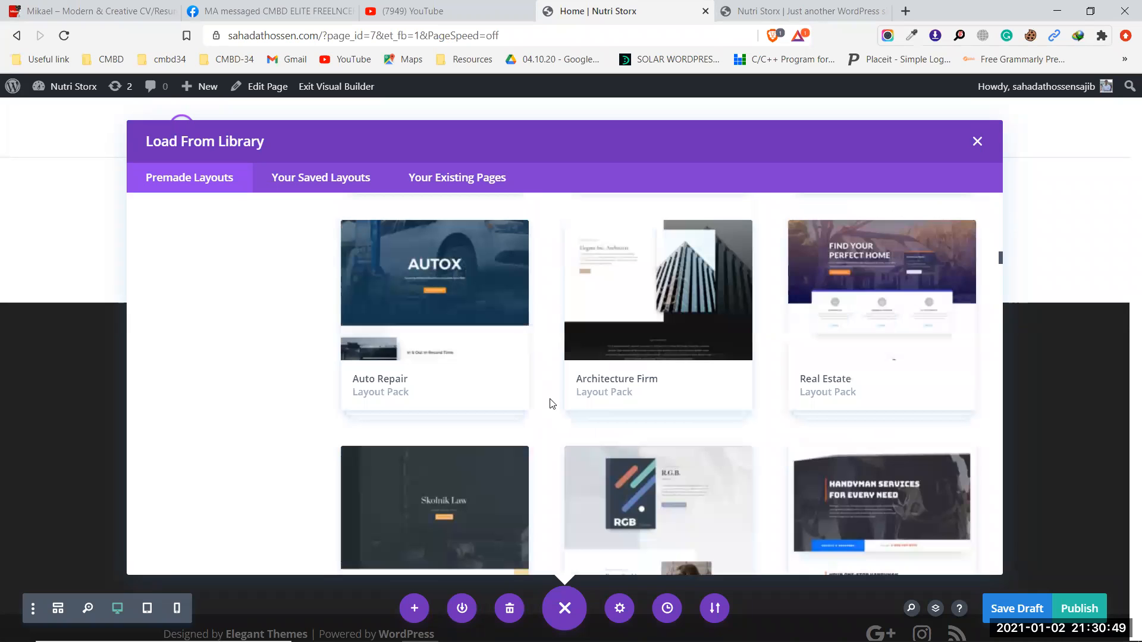
scroll(553, 404, "down", 10)
scroll(553, 403, "up", 5)
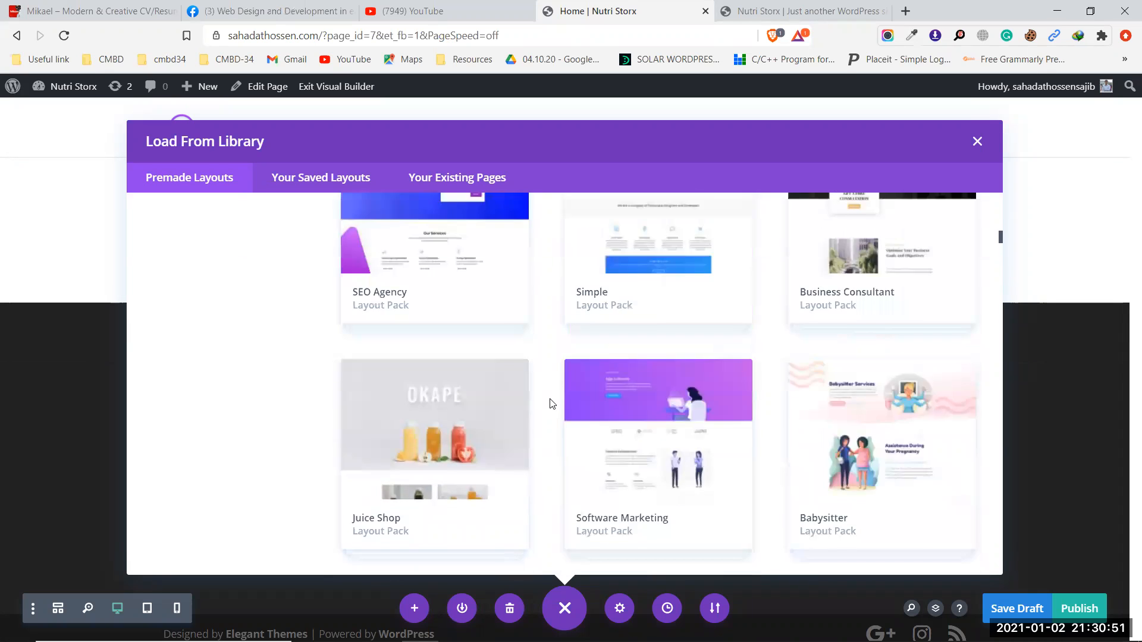
scroll(553, 404, "up", 9)
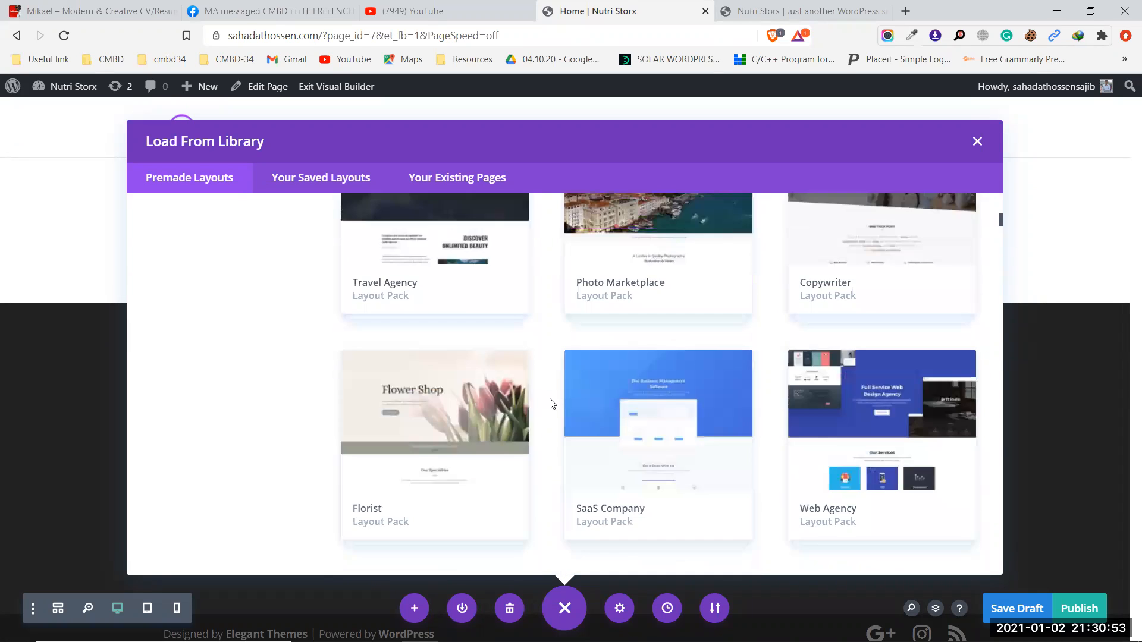
scroll(553, 404, "up", 3)
scroll(553, 404, "up", 1)
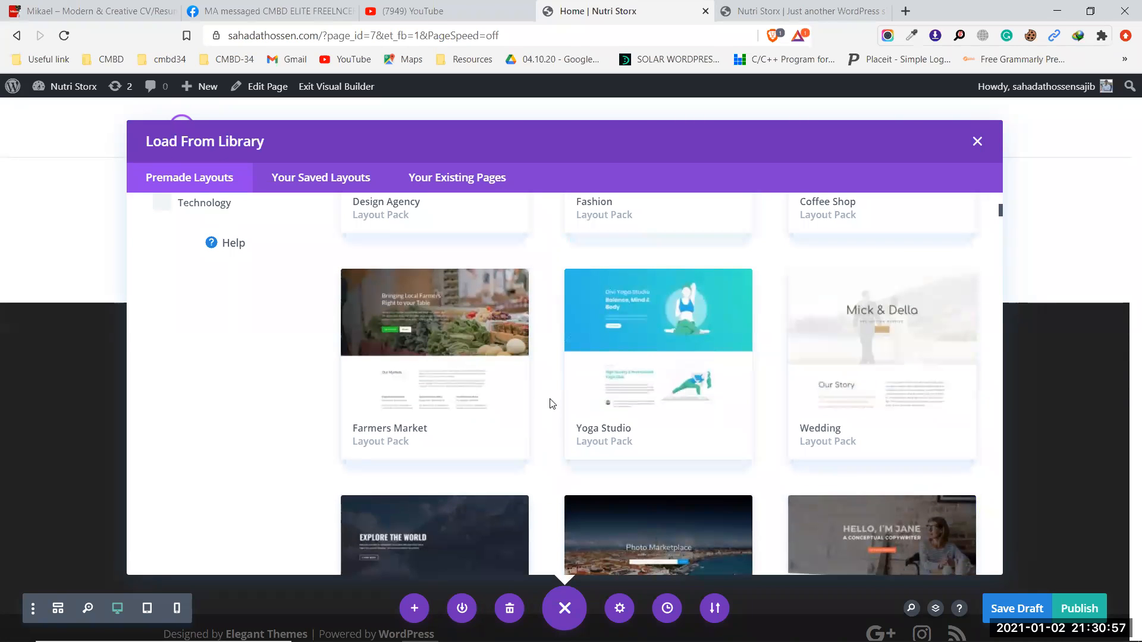
scroll(553, 404, "up", 4)
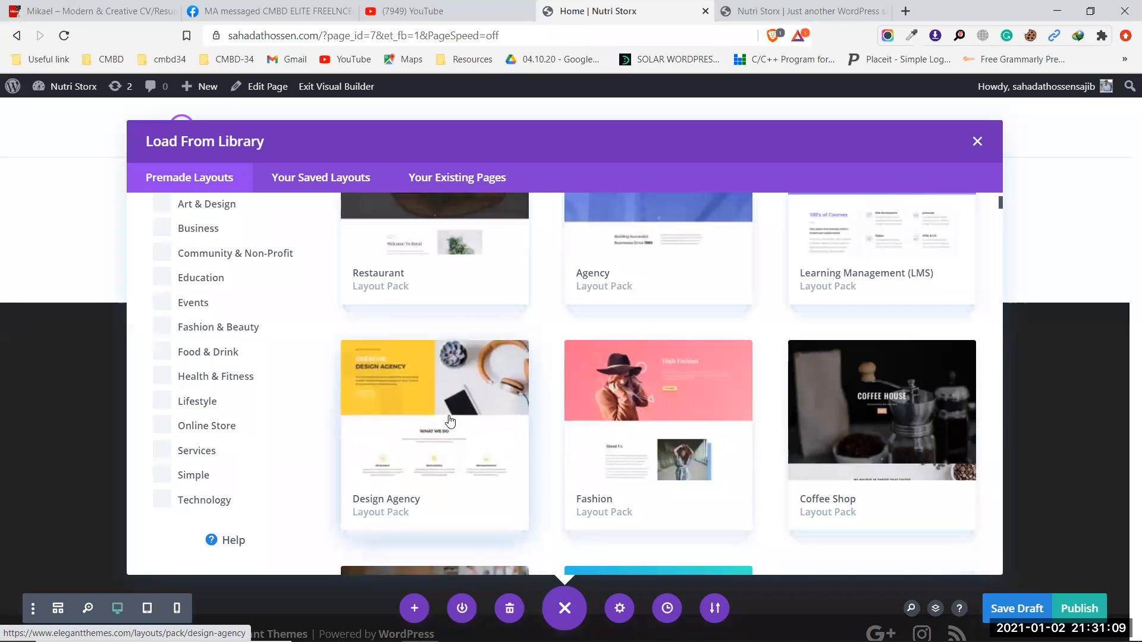
scroll(476, 368, "up", 3)
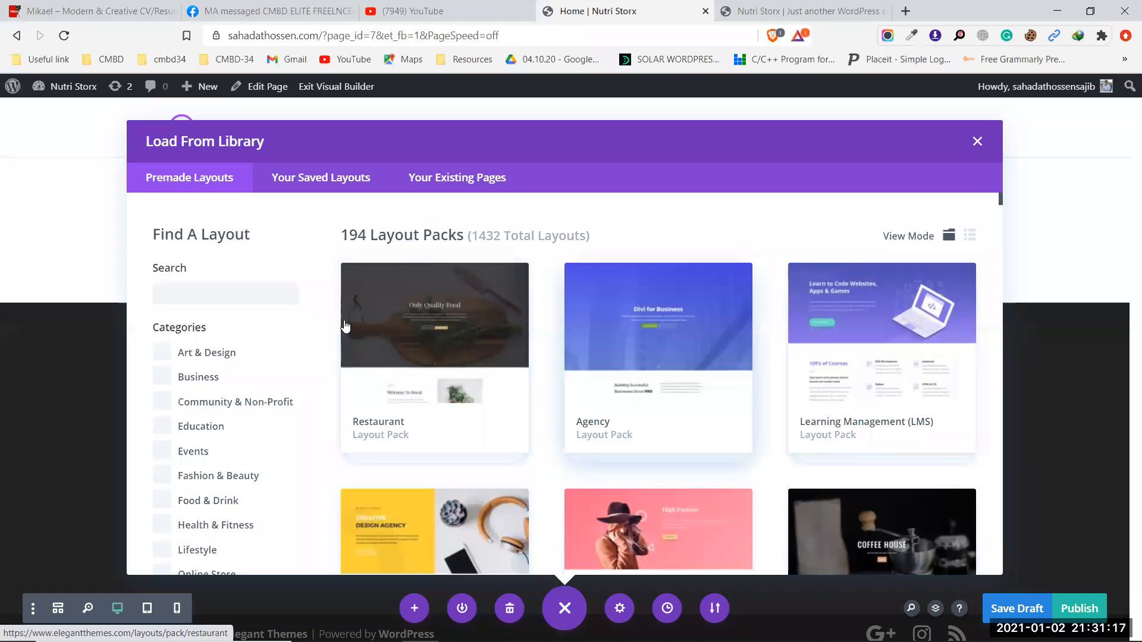
Open the Restaurant layout pack and look through its landing page preview and included layouts
left_click(424, 345)
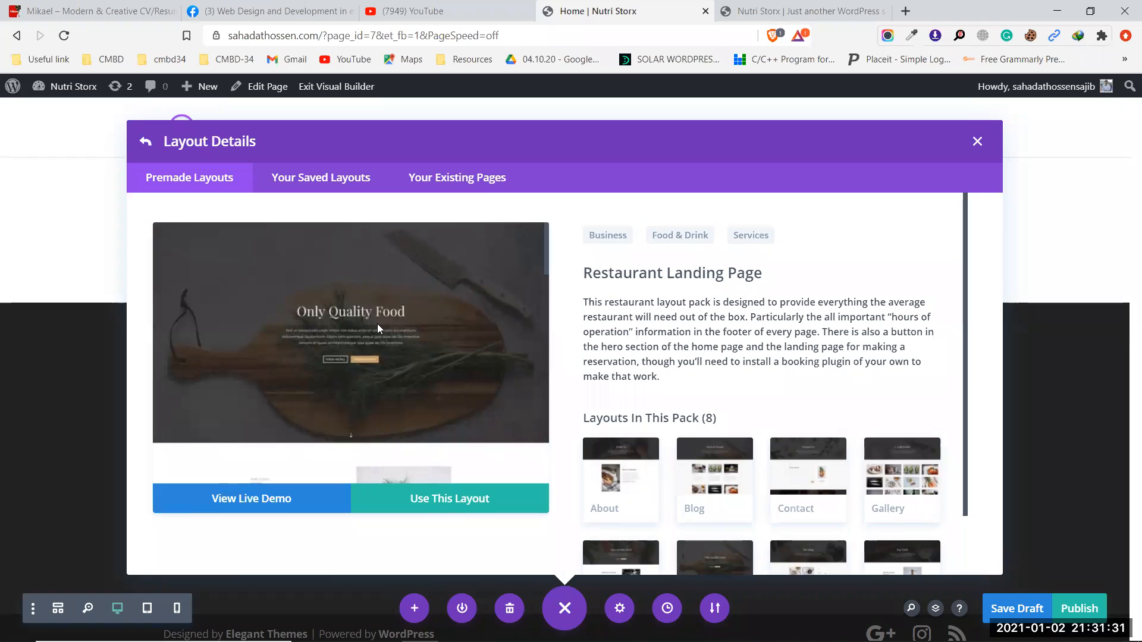
scroll(377, 328, "down", 5)
scroll(380, 329, "down", 5)
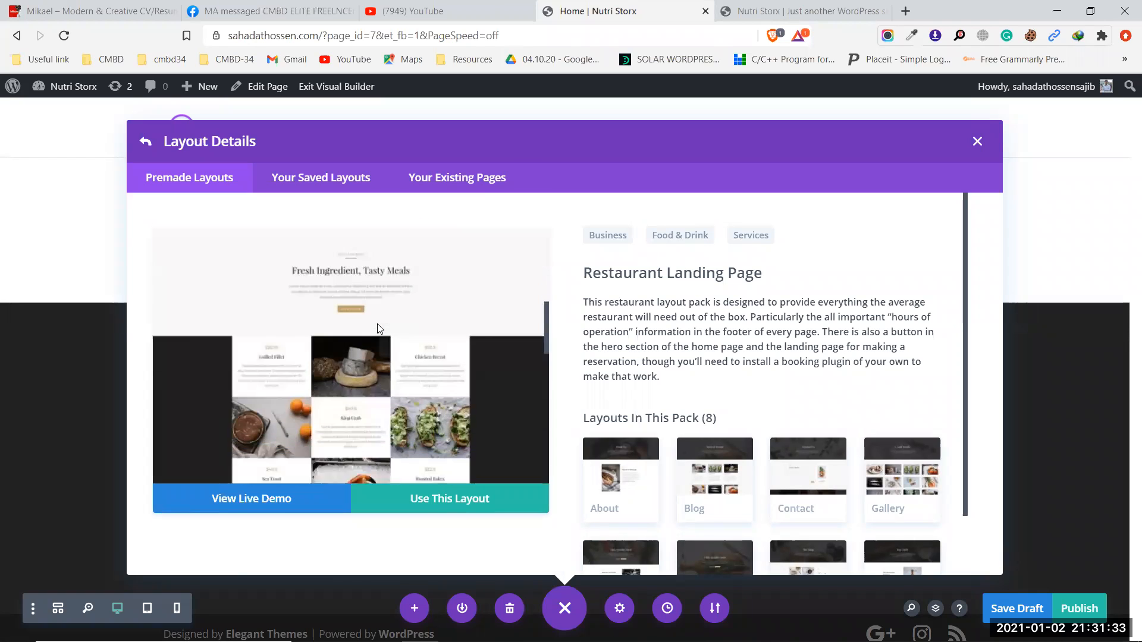
scroll(379, 329, "down", 3)
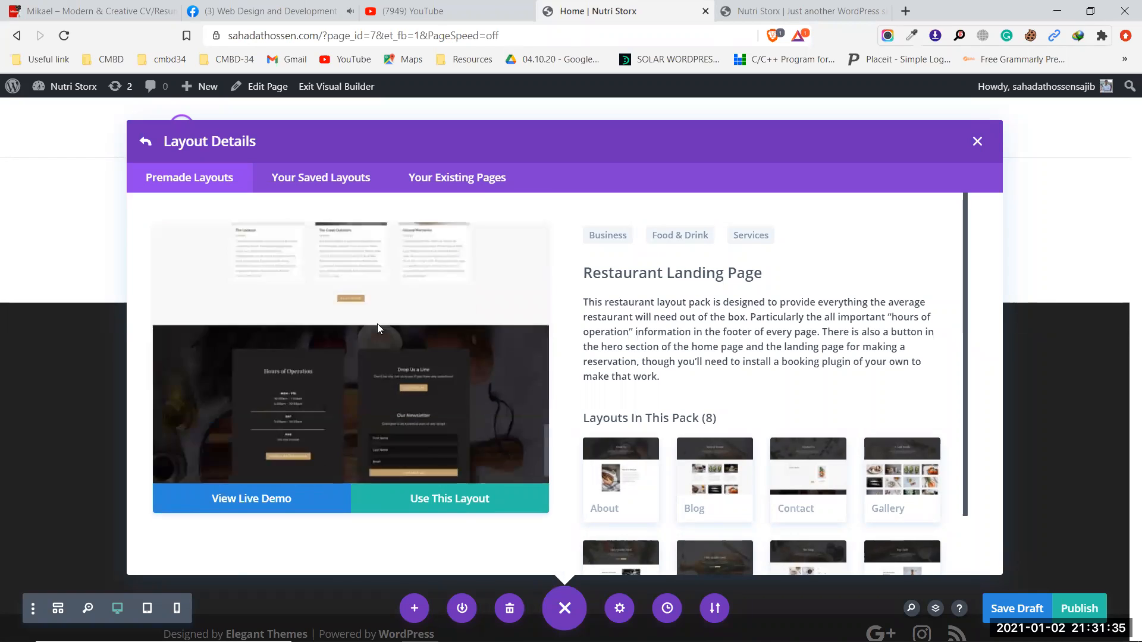
scroll(379, 326, "up", 15)
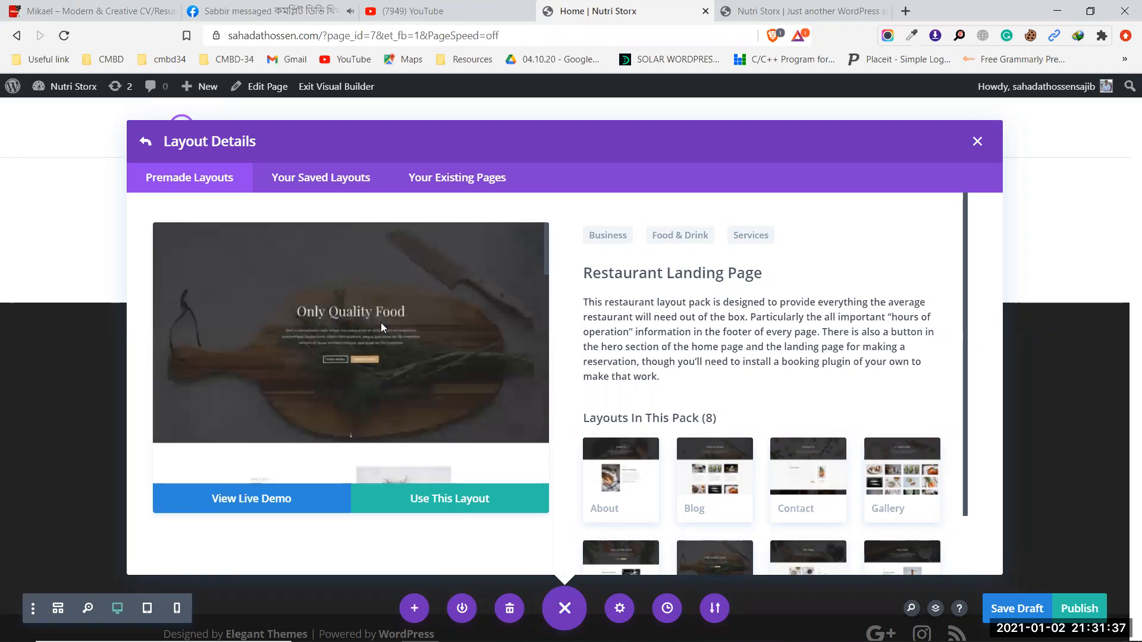
scroll(767, 355, "down", 1)
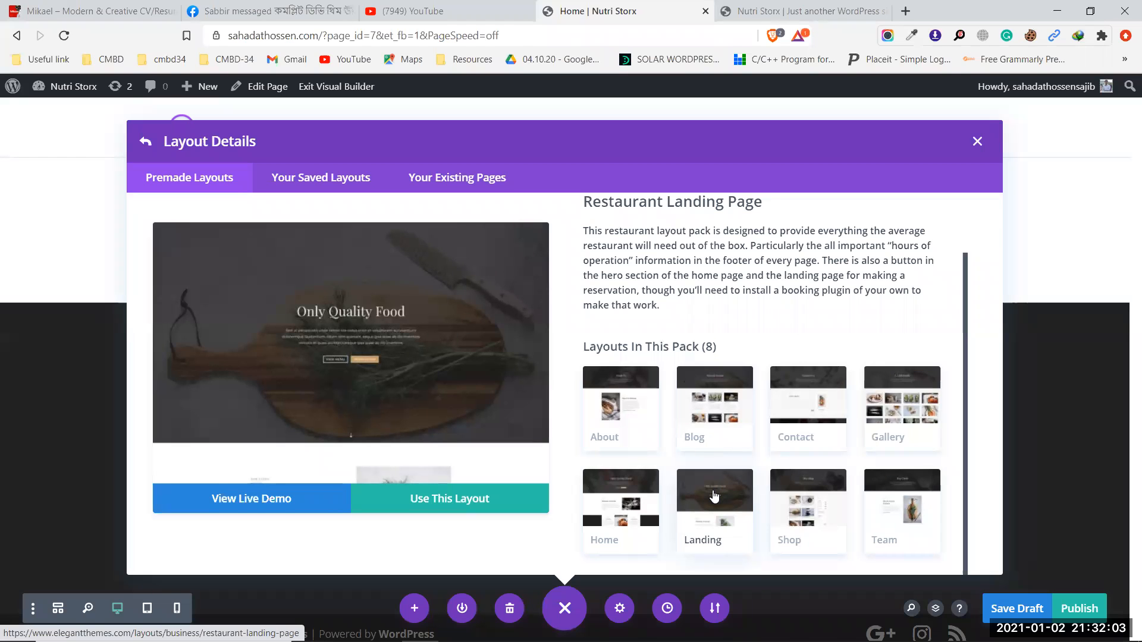
Preview the Home, About and Blog layouts of the Restaurant pack
left_click(652, 501)
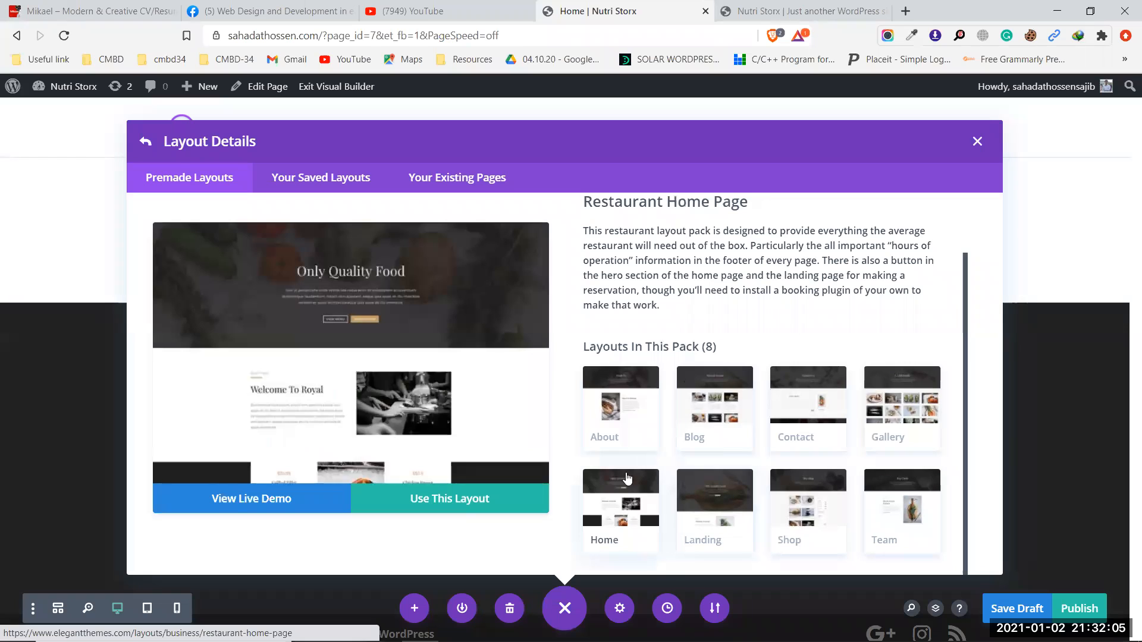
left_click(623, 433)
left_click(708, 416)
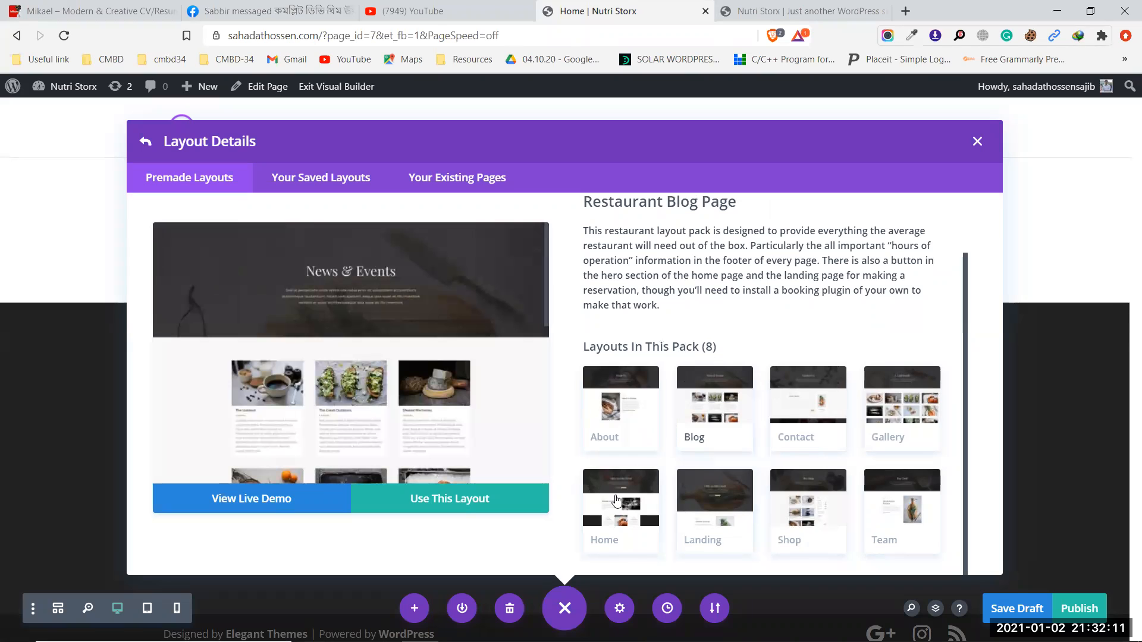
Select the Restaurant pack's Landing layout and load it into the Home page
left_click(736, 512)
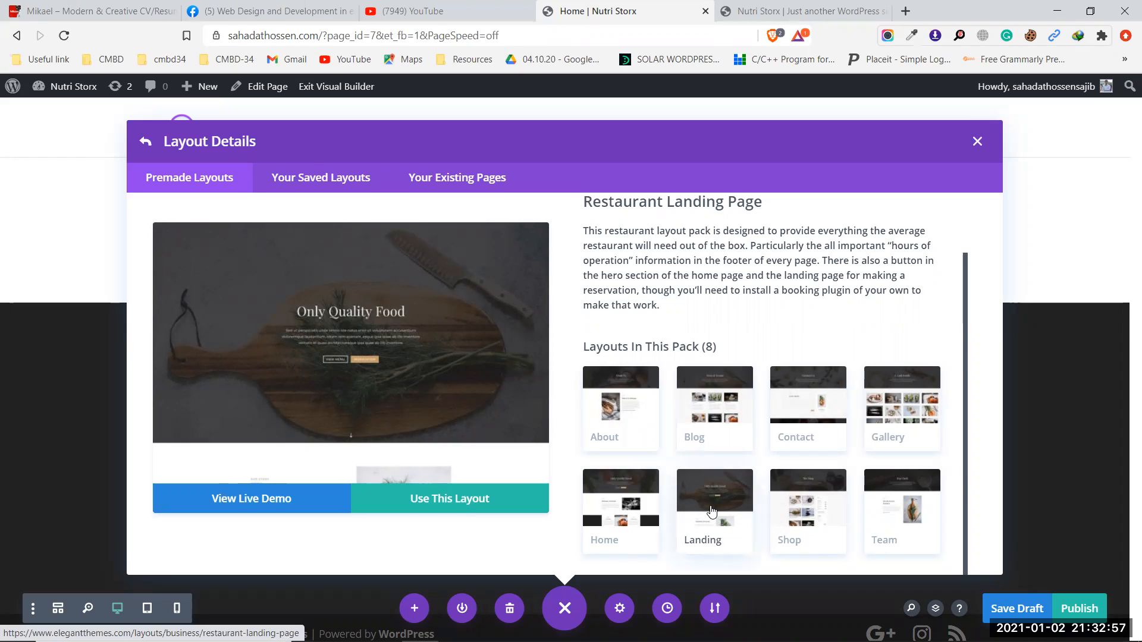
left_click(460, 506)
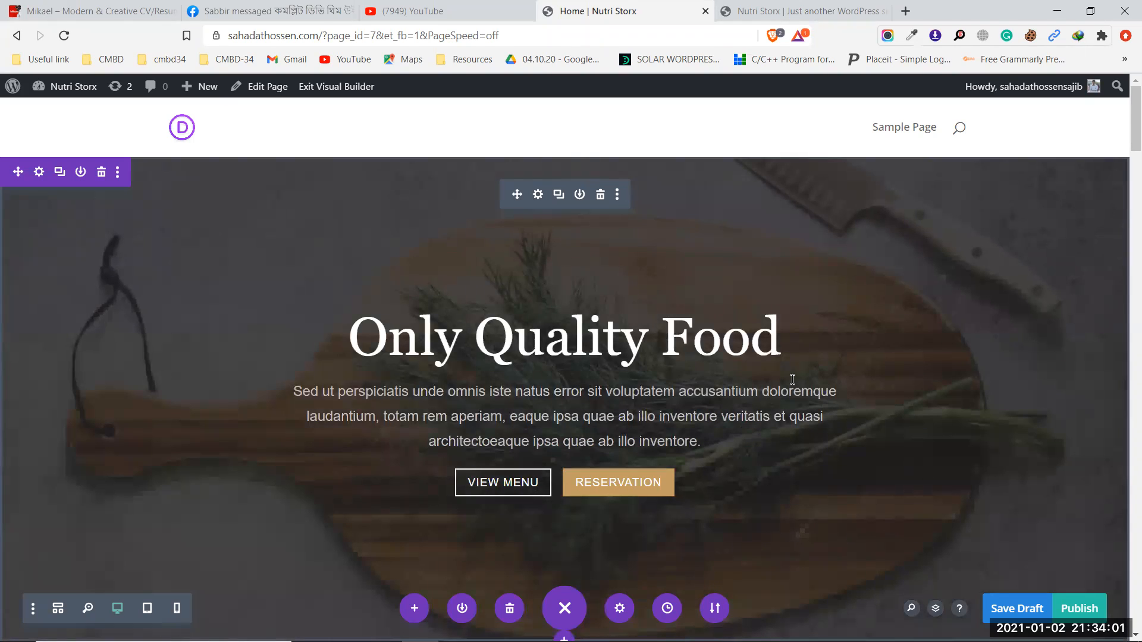
Look through the loaded Restaurant landing page from the hero down to the testimonials section, and return to its beginning
scroll(637, 298, "down", 2)
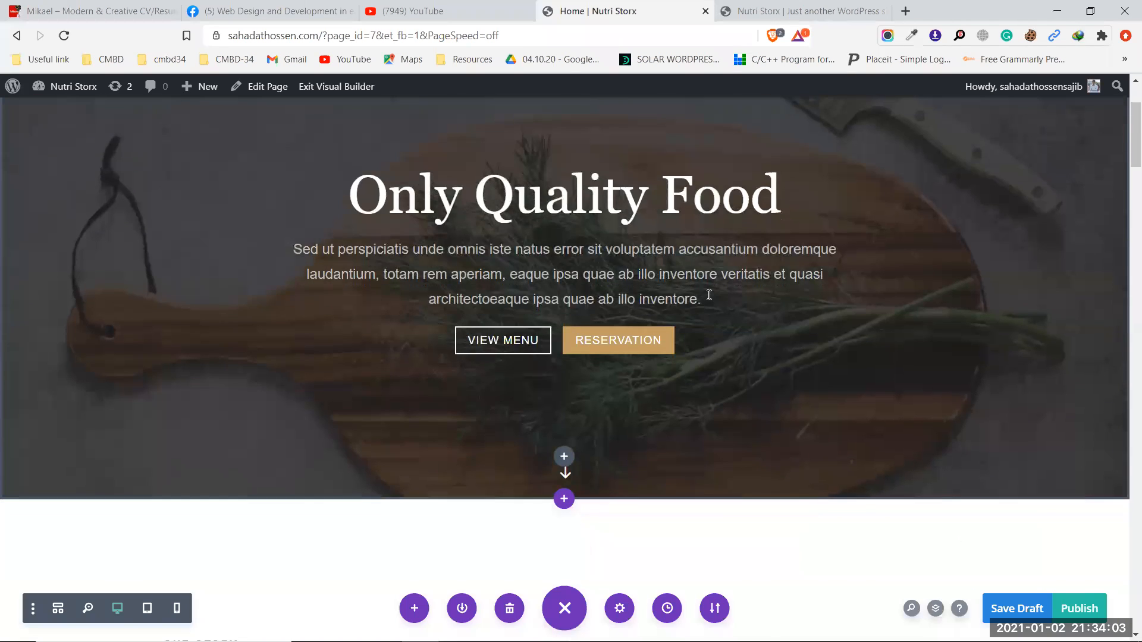
scroll(709, 295, "up", 2)
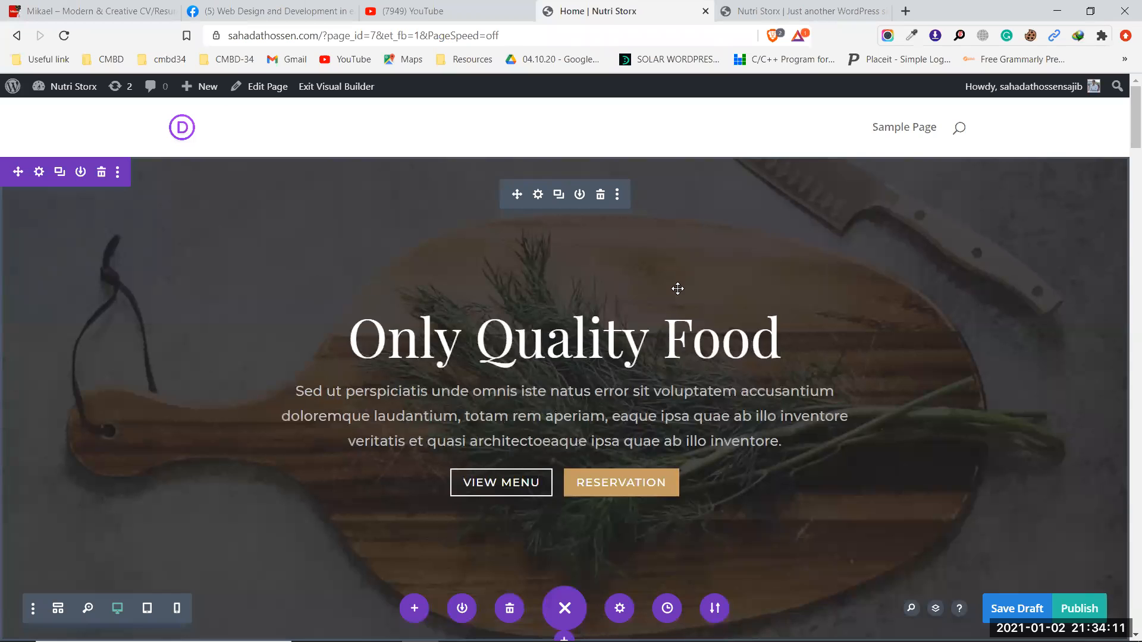
scroll(677, 289, "down", 8)
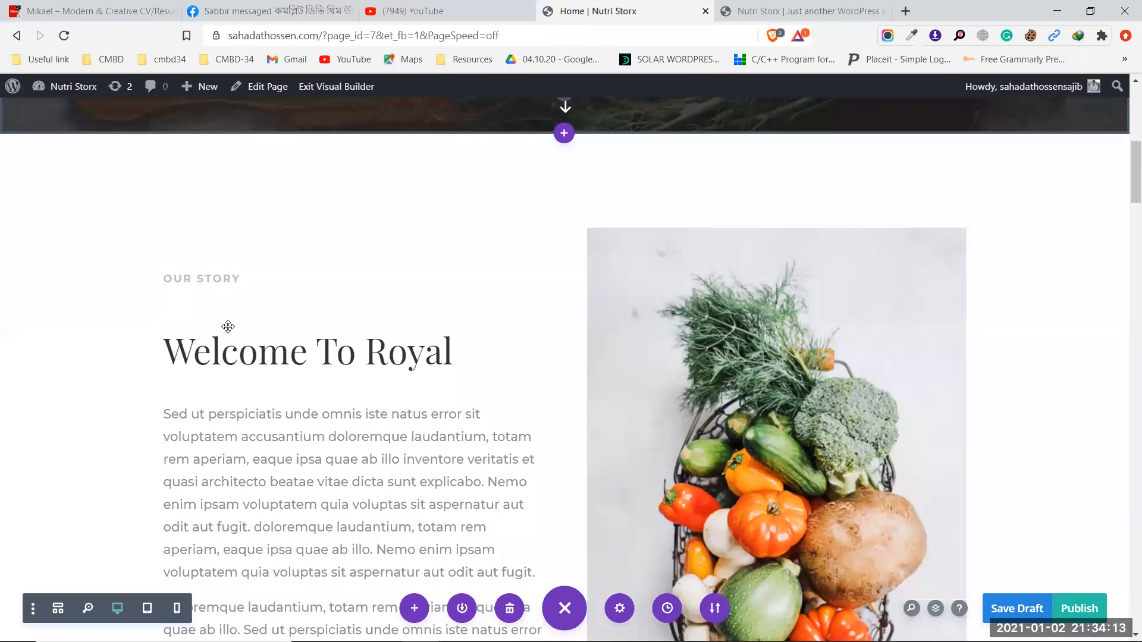
scroll(657, 345, "down", 2)
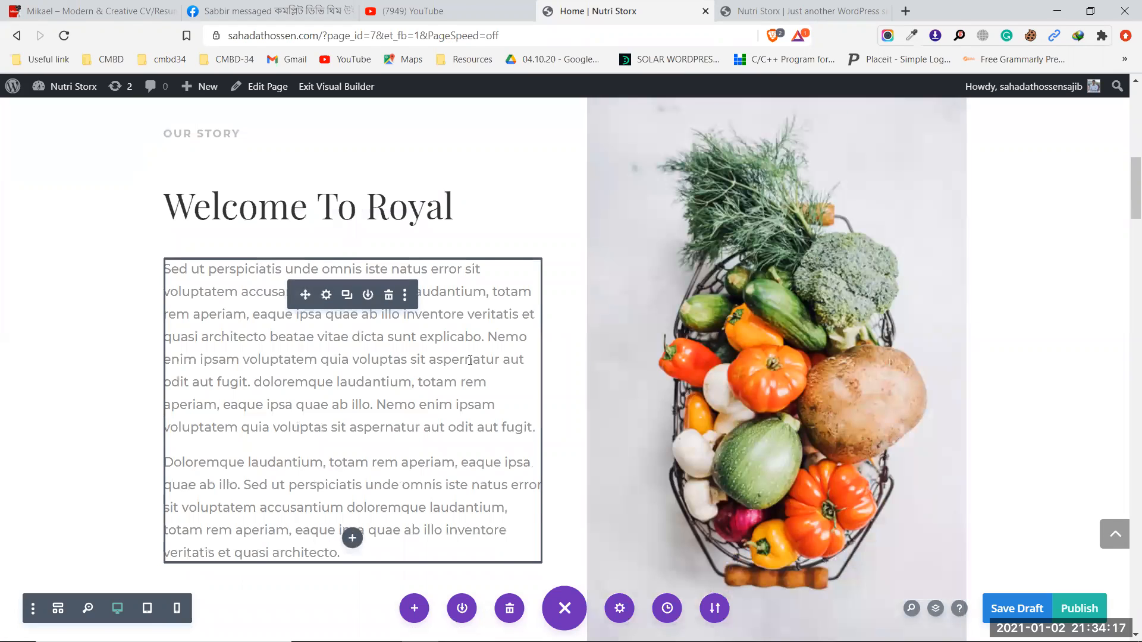
scroll(470, 361, "up", 1)
scroll(467, 357, "up", 2)
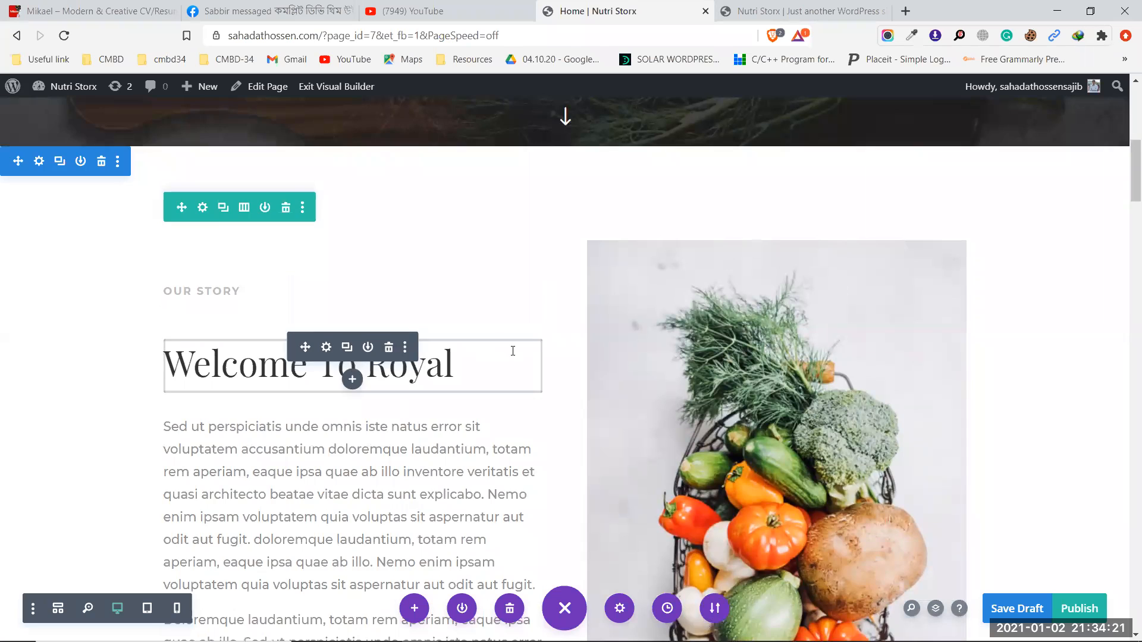
scroll(476, 345, "down", 2)
scroll(645, 352, "down", 2)
scroll(644, 352, "down", 5)
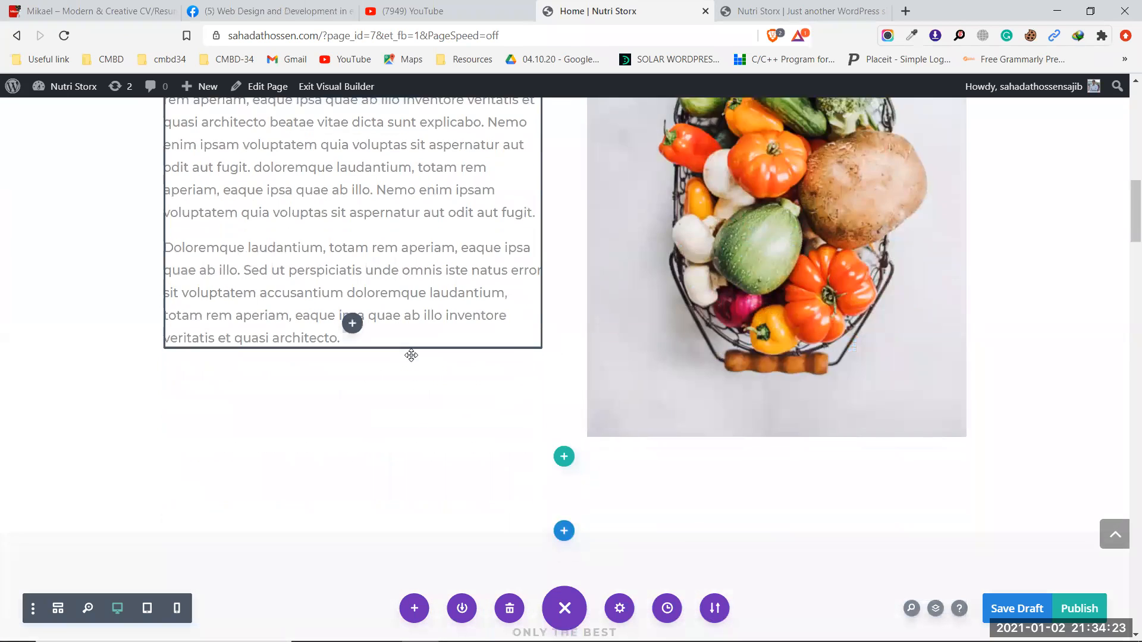
scroll(628, 363, "down", 4)
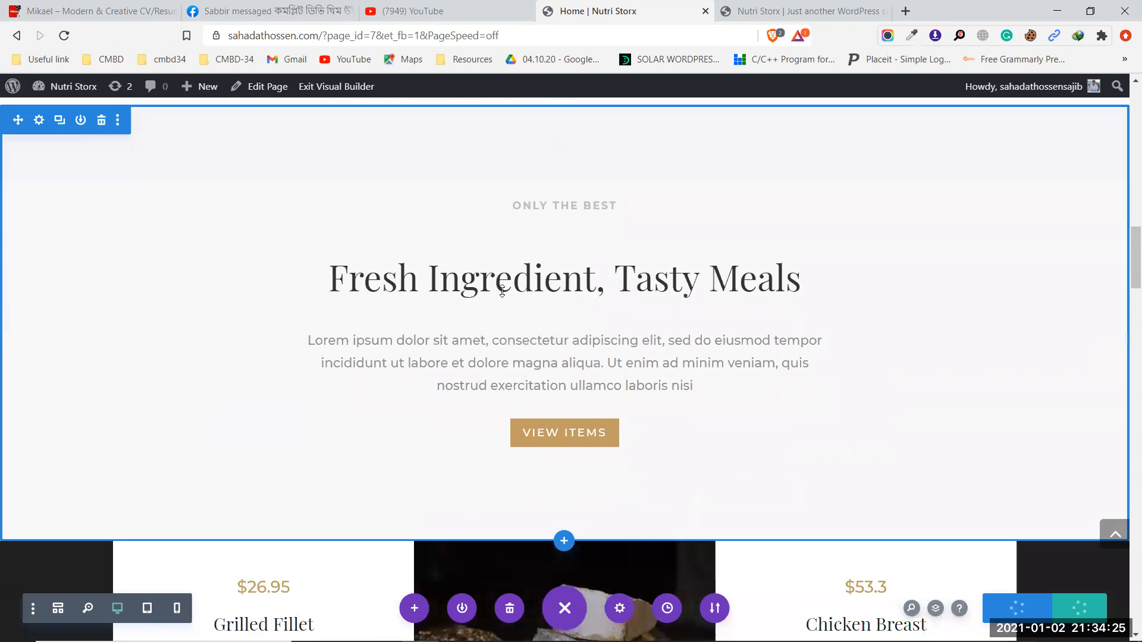
scroll(542, 364, "down", 2)
scroll(540, 364, "down", 2)
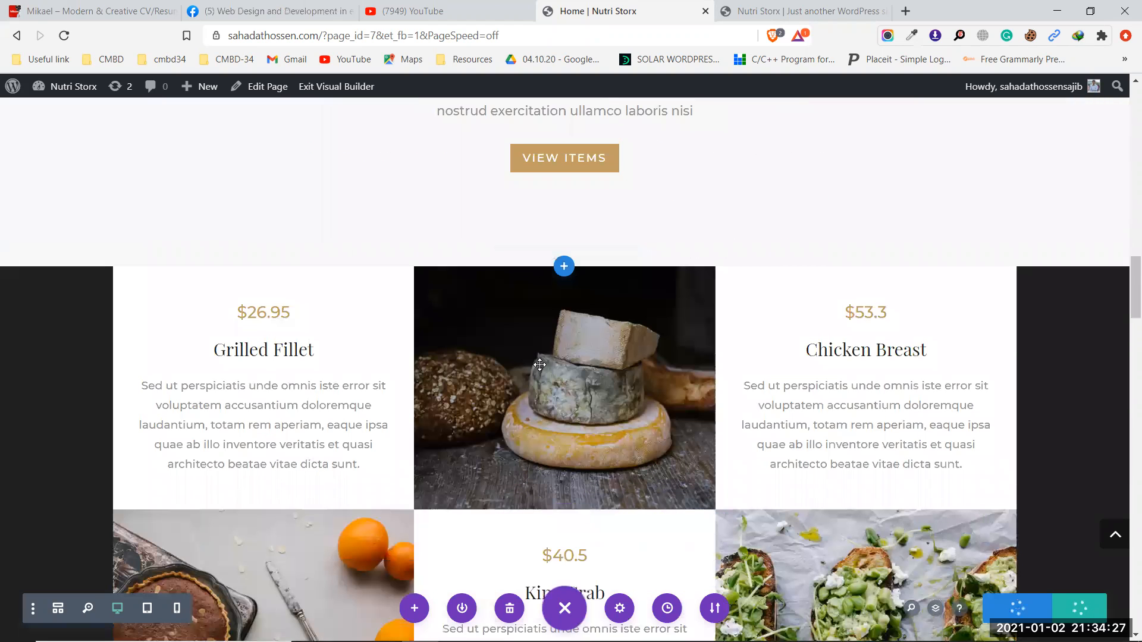
scroll(281, 351, "down", 1)
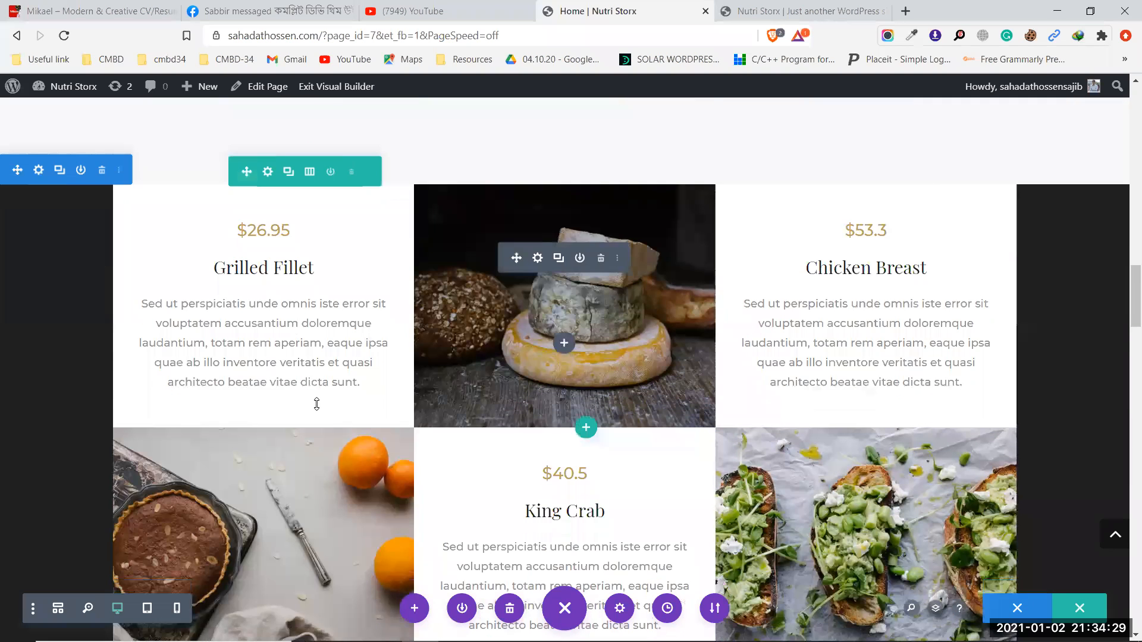
scroll(731, 422, "down", 14)
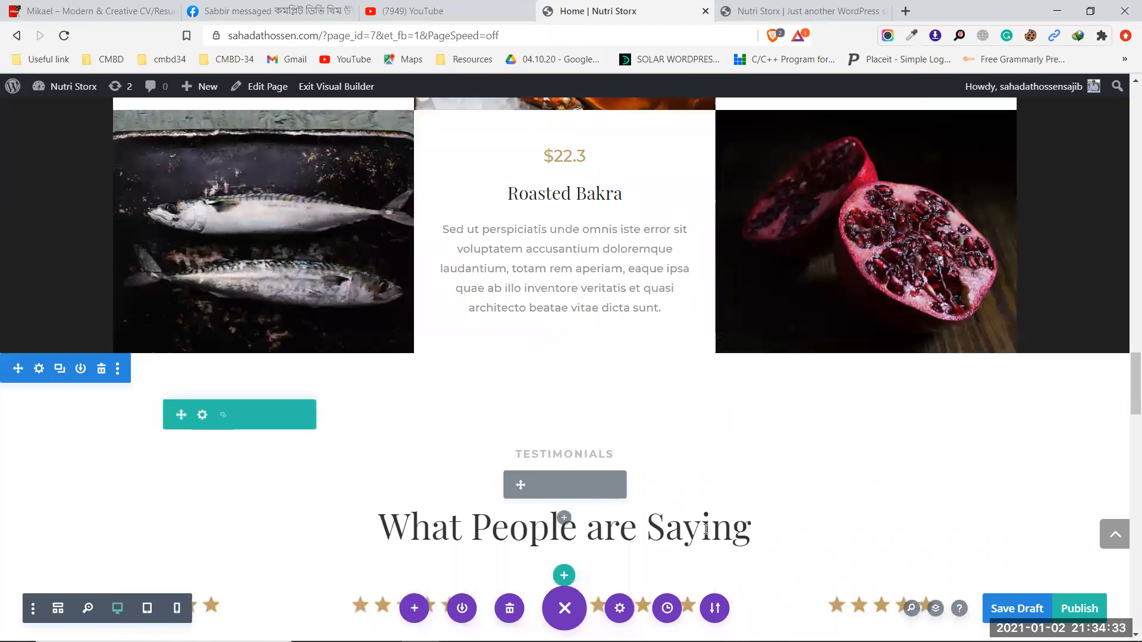
scroll(720, 443, "up", 5)
scroll(720, 443, "up", 20)
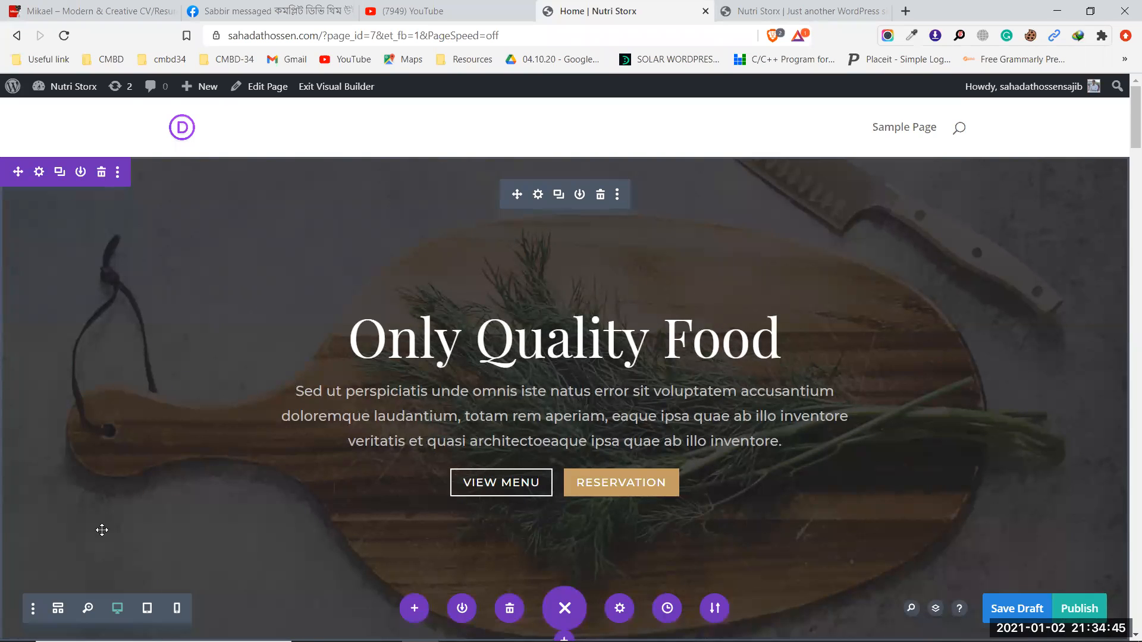
Open the Divi builder settings to review the default view, interaction and page creation options, and close them
left_click(33, 609)
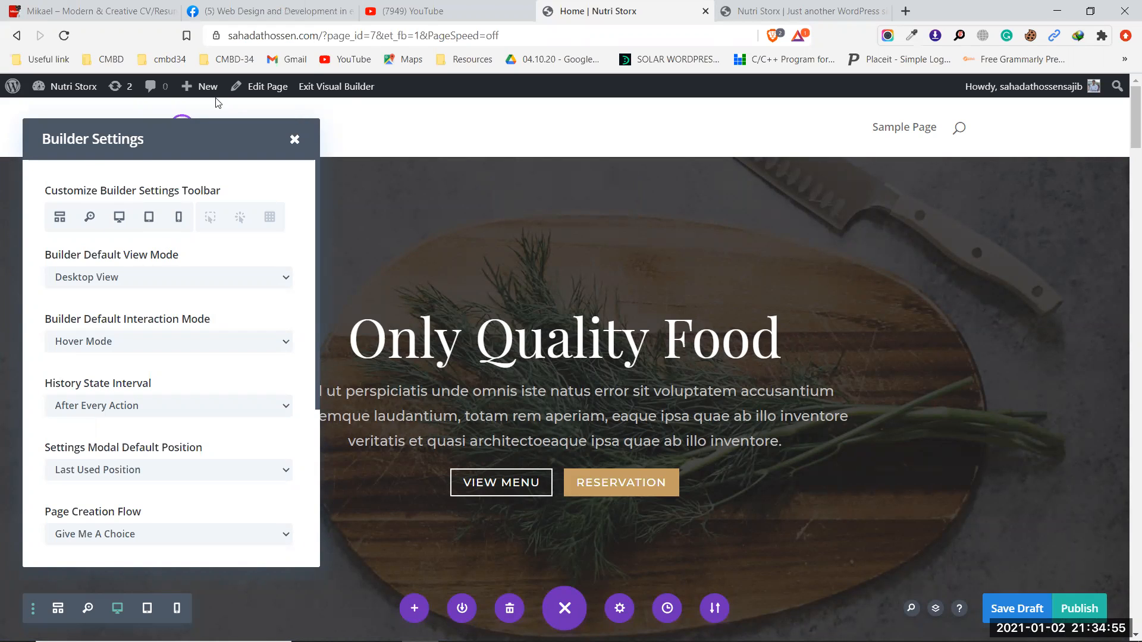
mouse_move(505, 193)
left_click(33, 609)
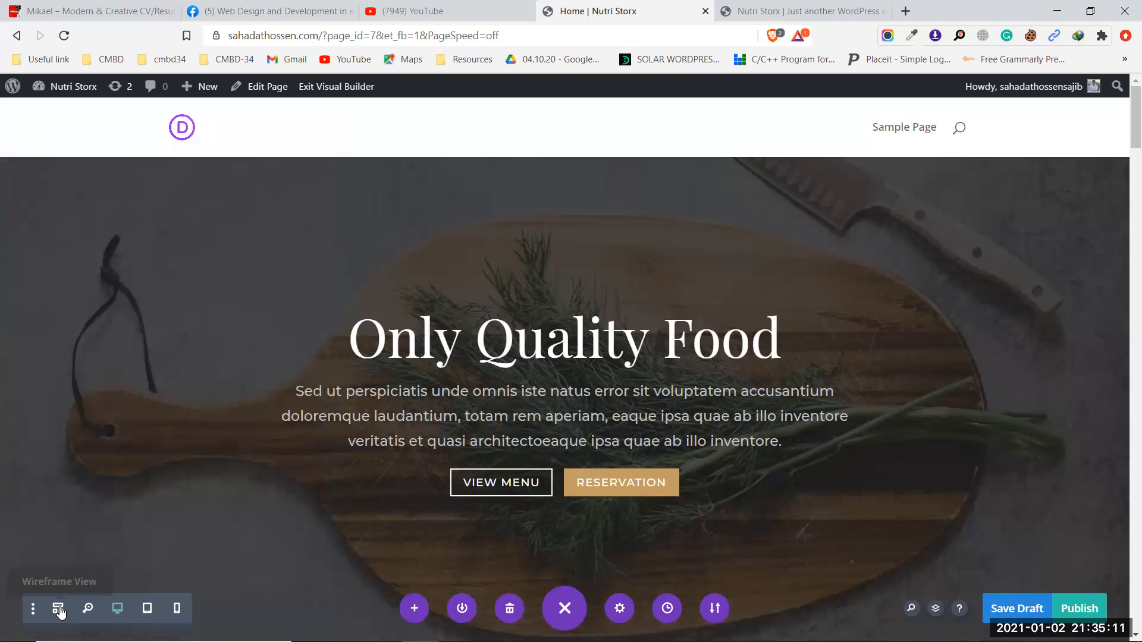
Inspect the page's section and row structure in wireframe view, and check the whole design in zoomed-out view
left_click(58, 609)
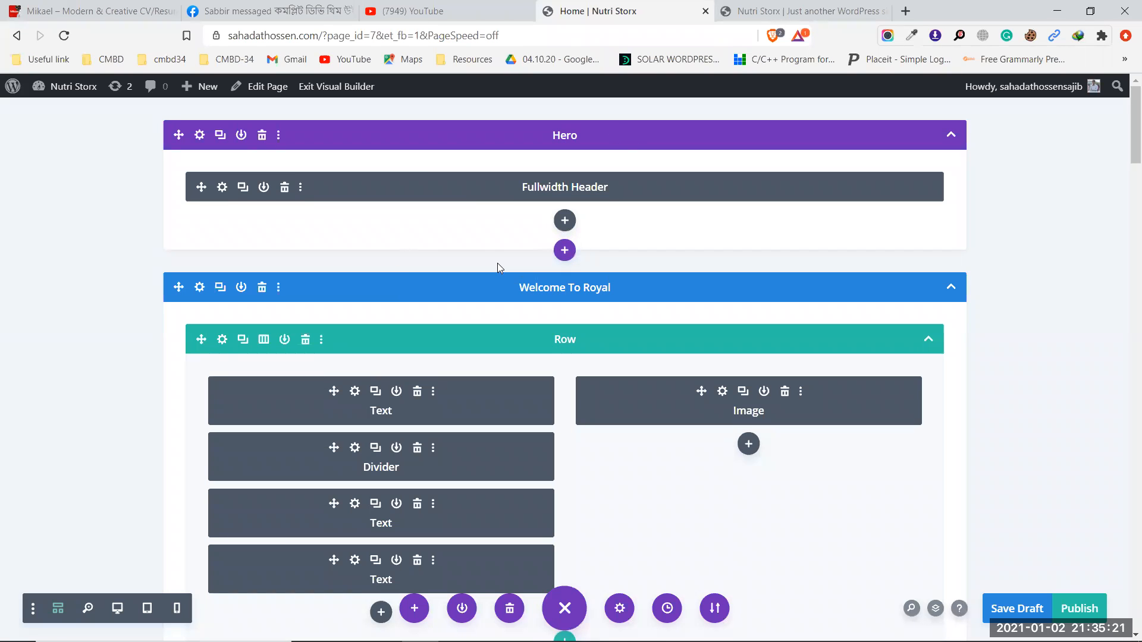
scroll(496, 263, "down", 11)
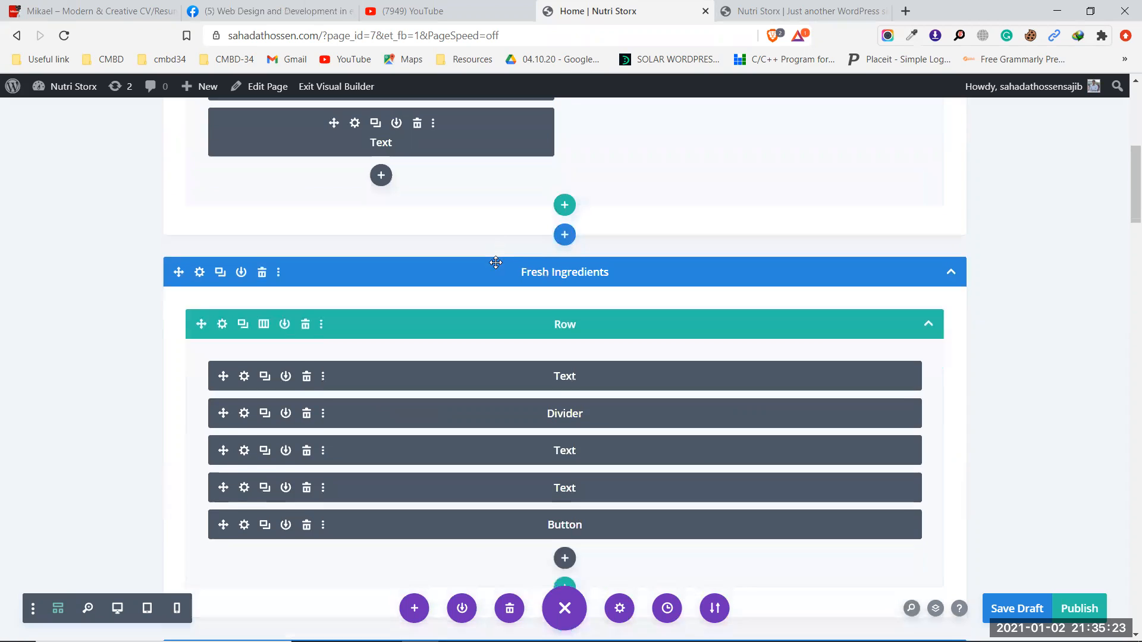
scroll(491, 270, "up", 10)
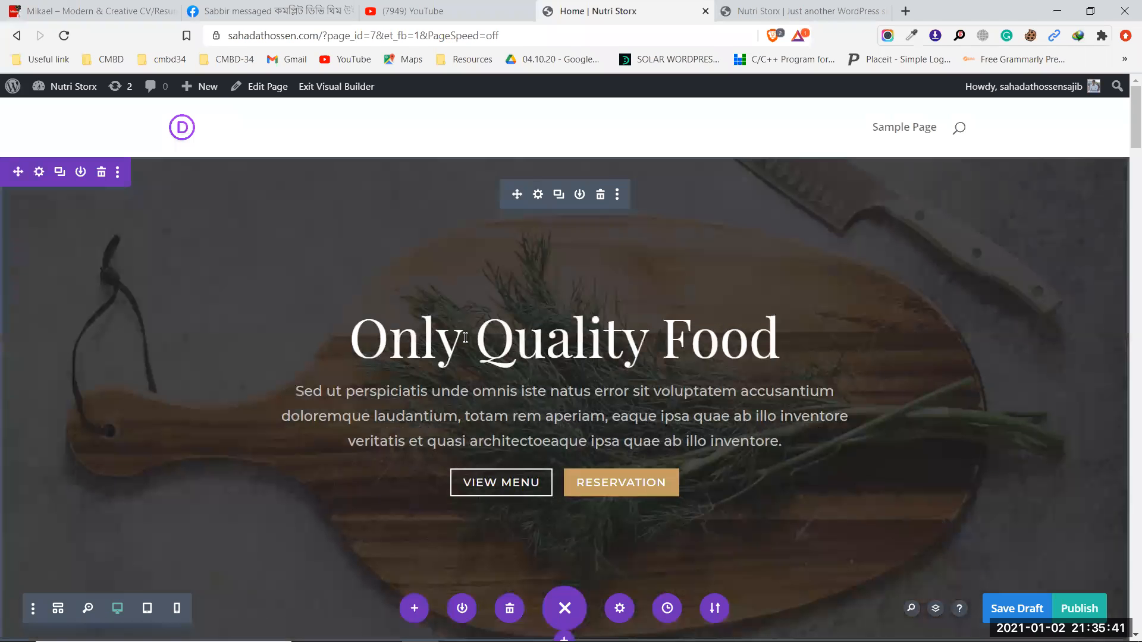
left_click(87, 609)
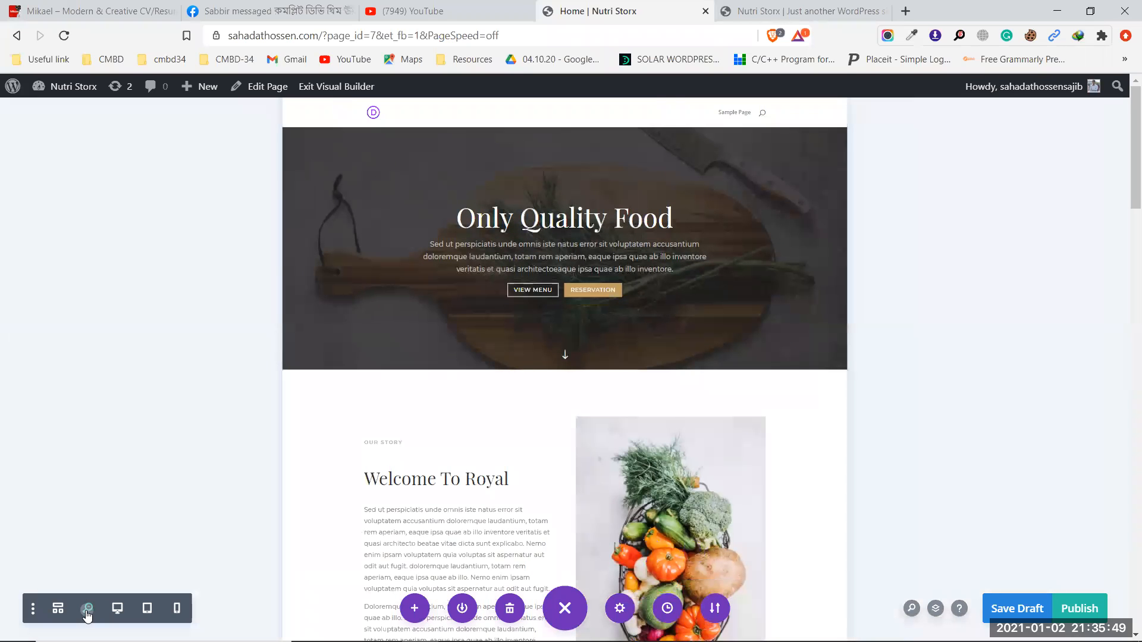
left_click(88, 610)
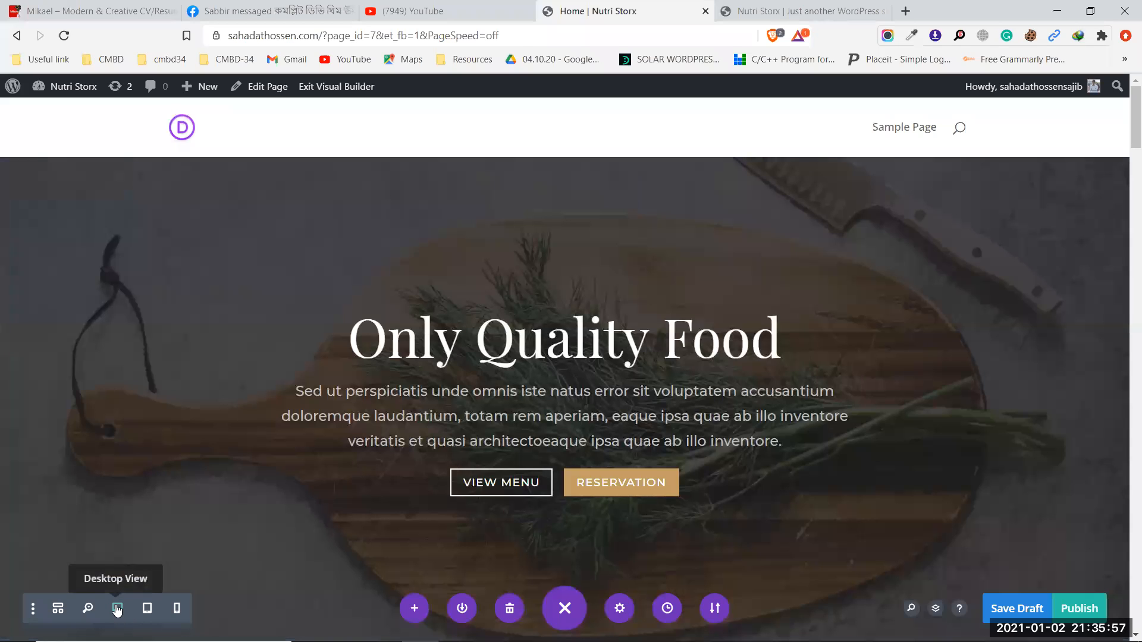
Preview the page's responsive layout in tablet and phone views, and return to desktop view
left_click(147, 609)
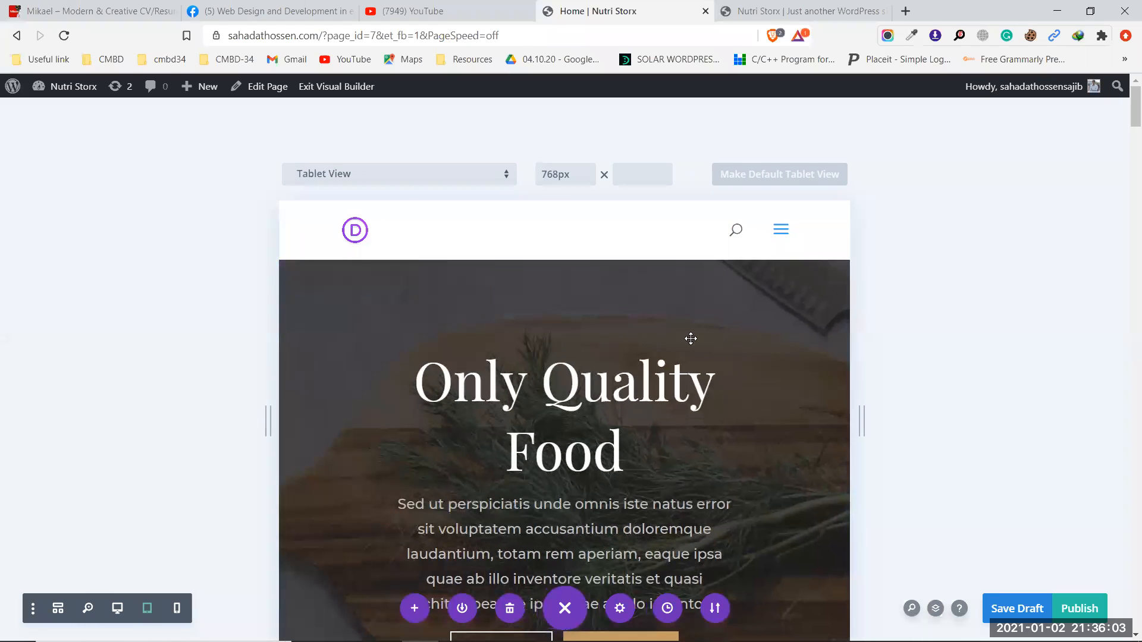
scroll(688, 336, "down", 8)
scroll(621, 435, "up", 5)
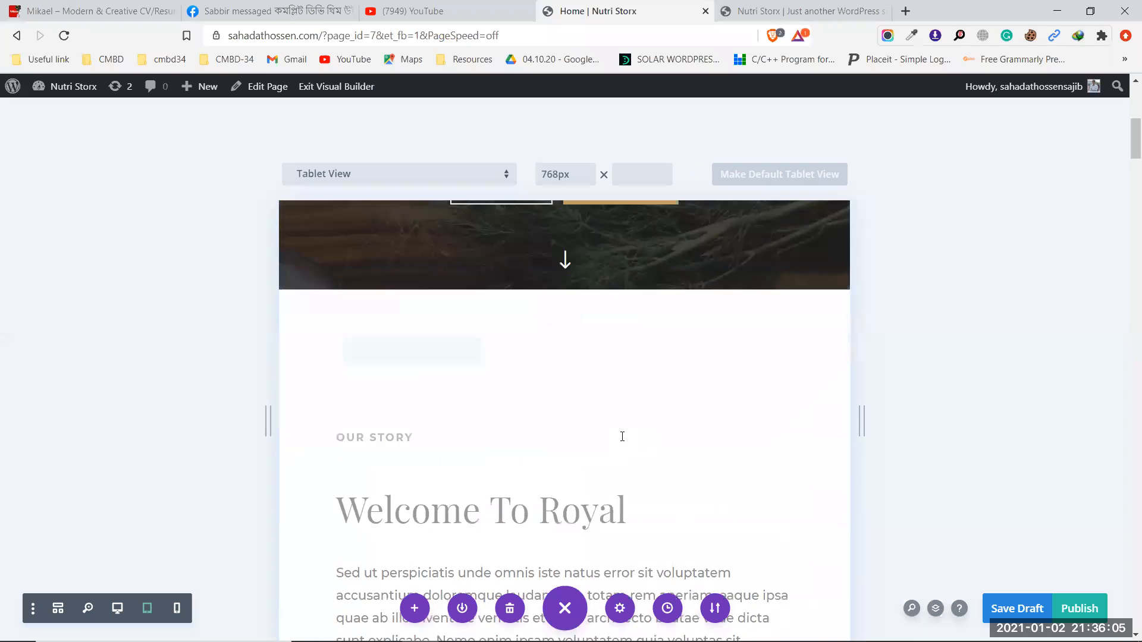
left_click(177, 607)
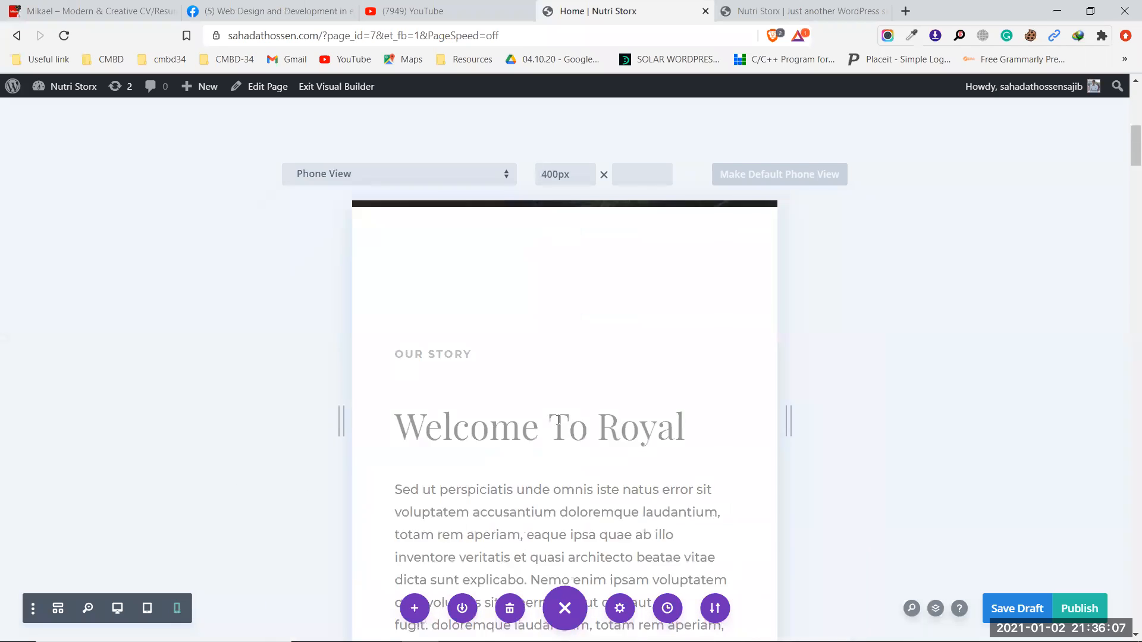
scroll(566, 417, "up", 3)
scroll(566, 417, "up", 6)
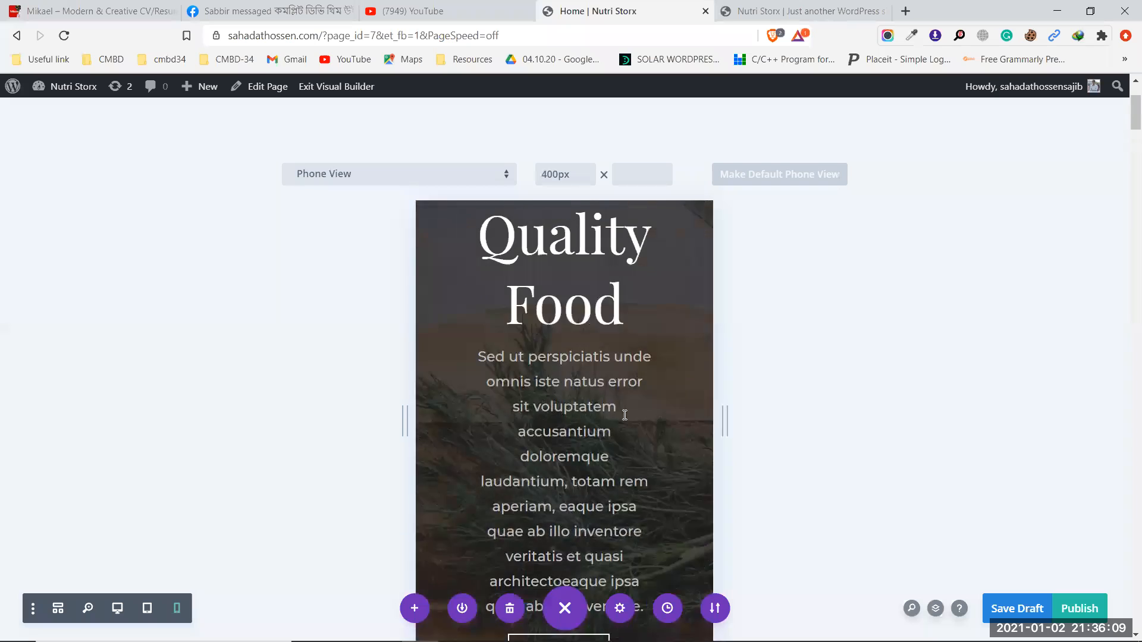
scroll(635, 415, "down", 3)
scroll(636, 414, "down", 12)
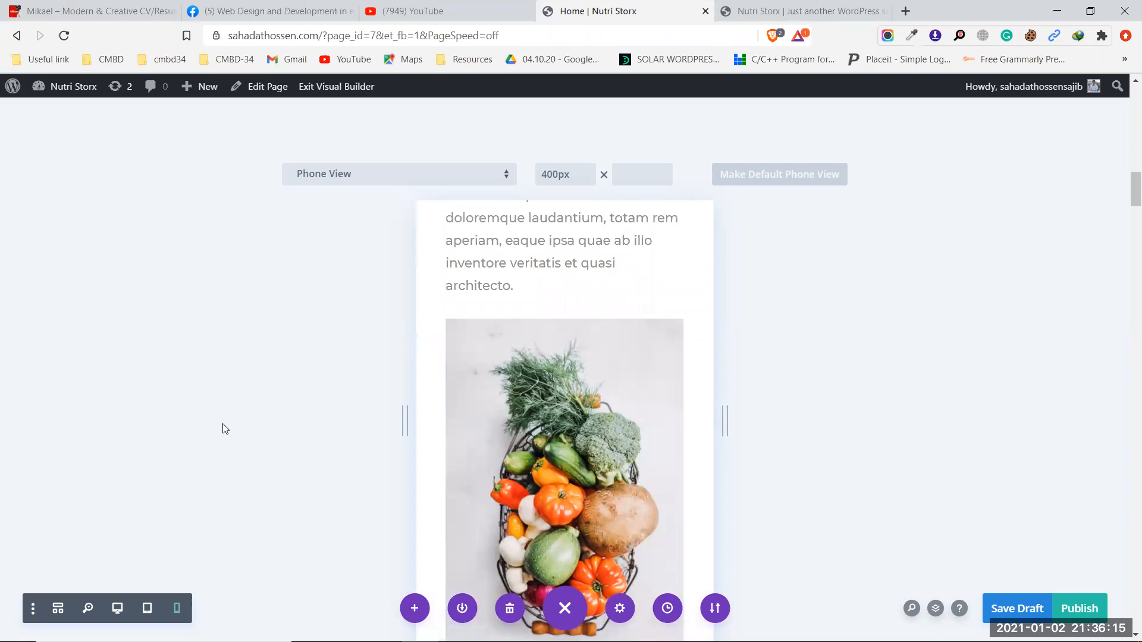
left_click(117, 609)
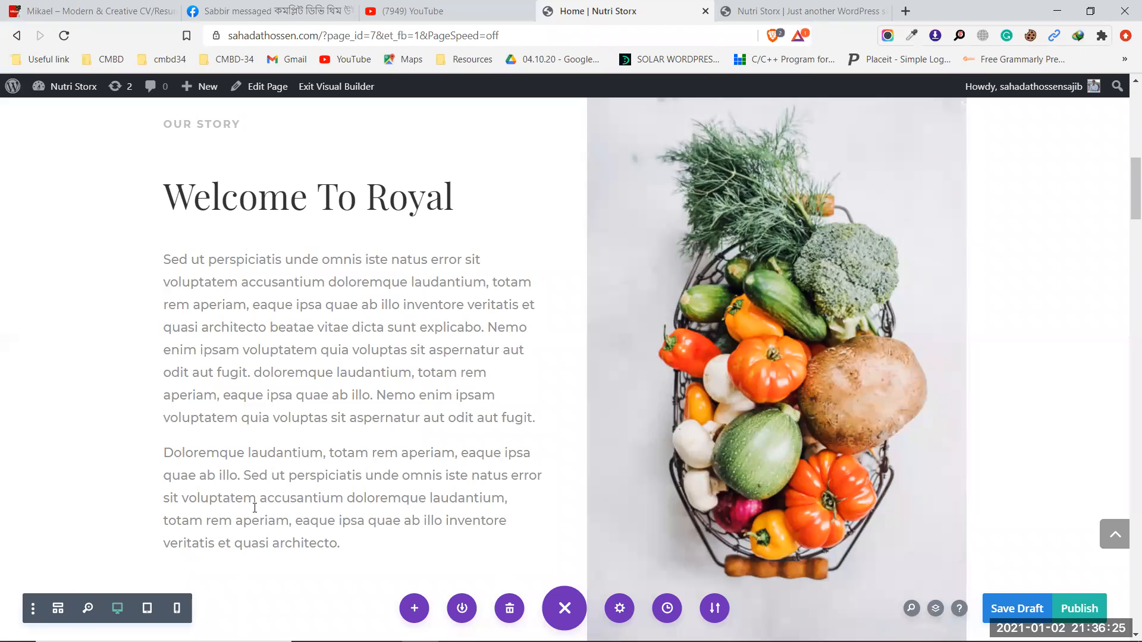
View the premade layout packs in the layout library, close it and look over the page's hero and Our Story sections
mouse_move(254, 507)
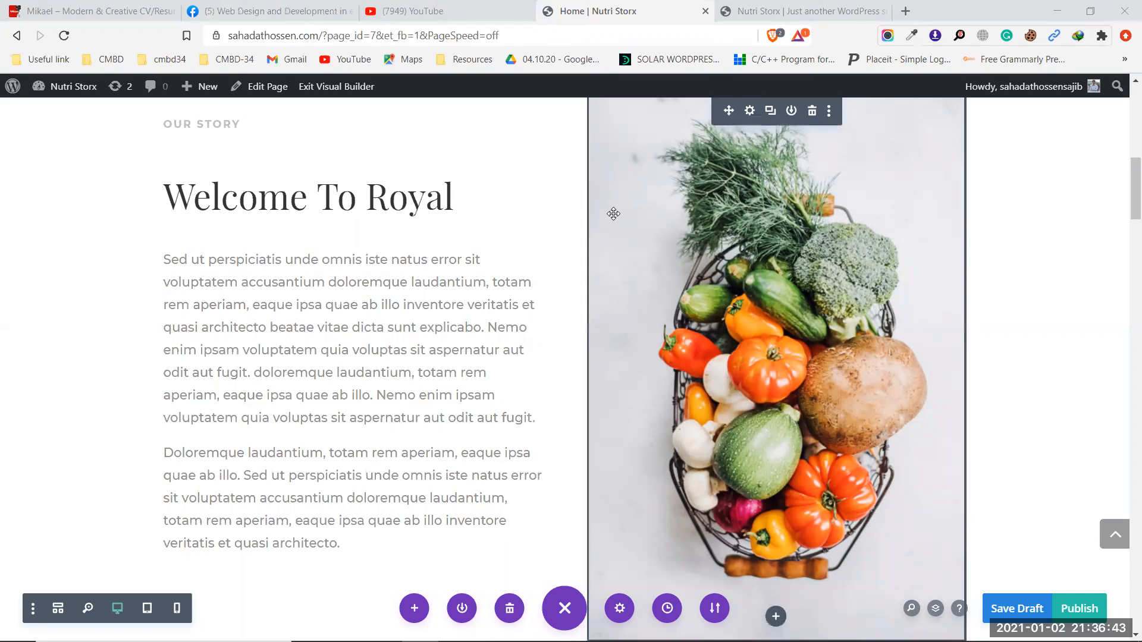
left_click(415, 609)
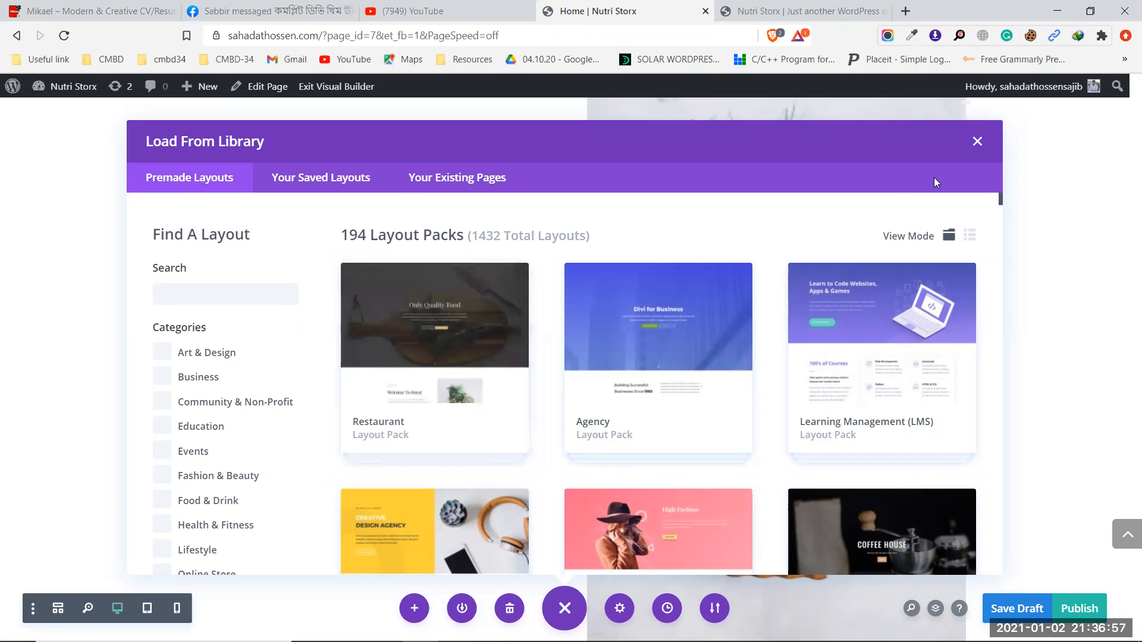
left_click(977, 141)
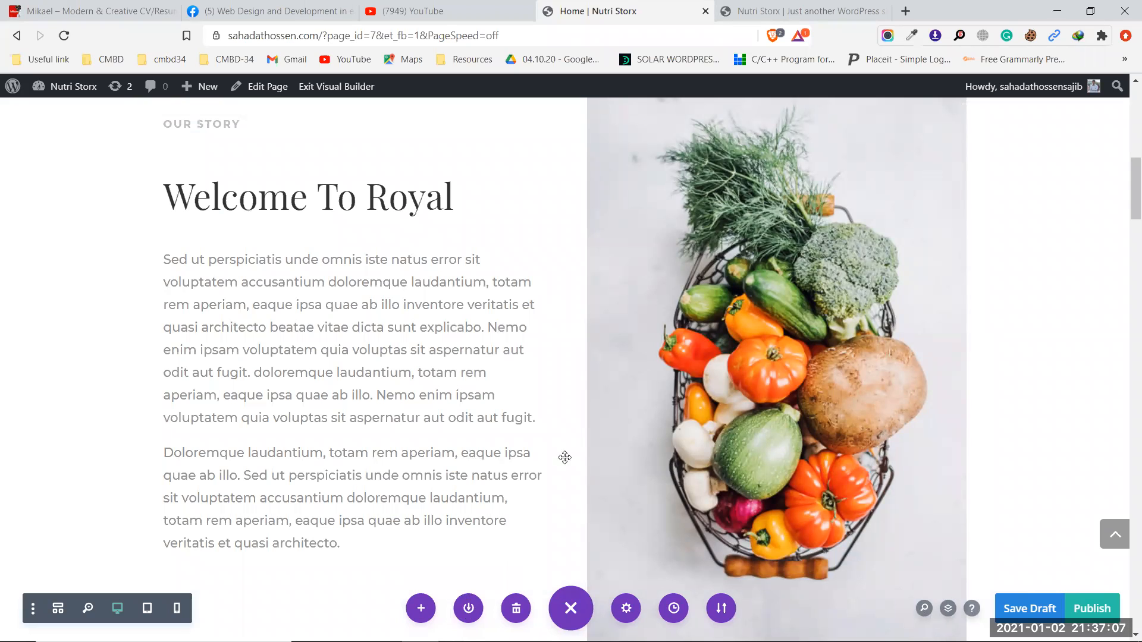
scroll(367, 309, "up", 4)
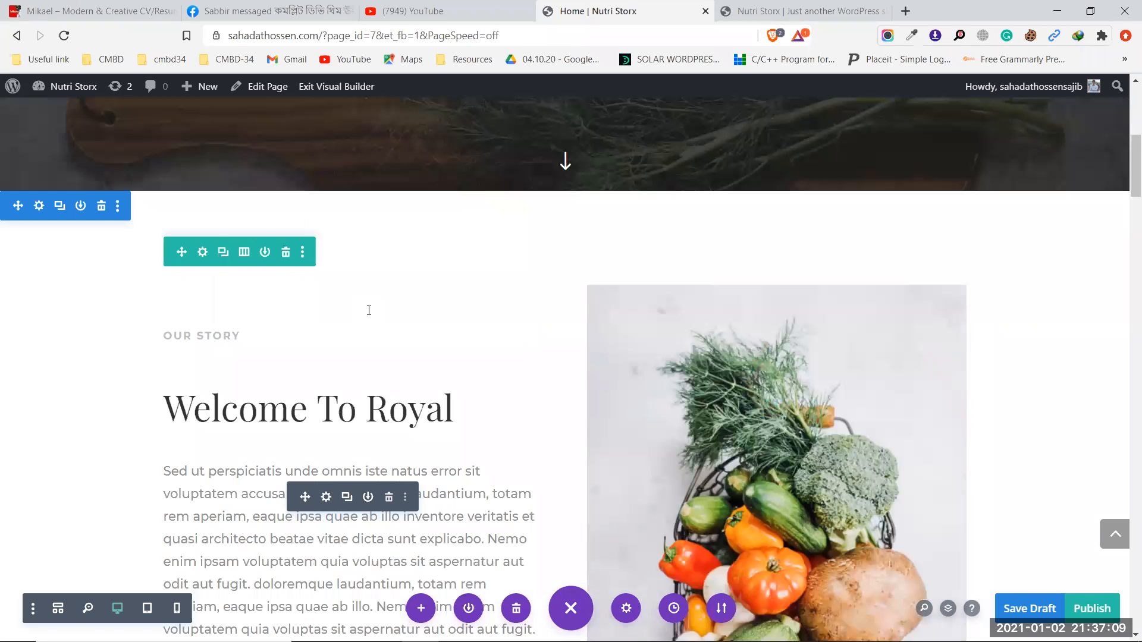
scroll(369, 309, "up", 8)
scroll(367, 310, "down", 8)
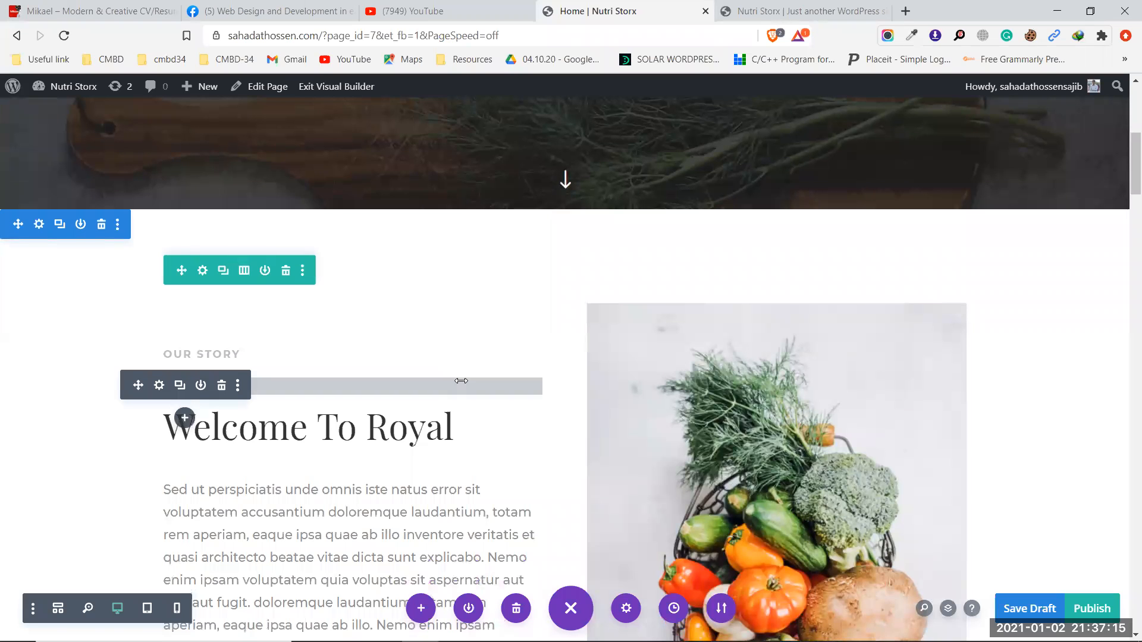
scroll(507, 464, "down", 2)
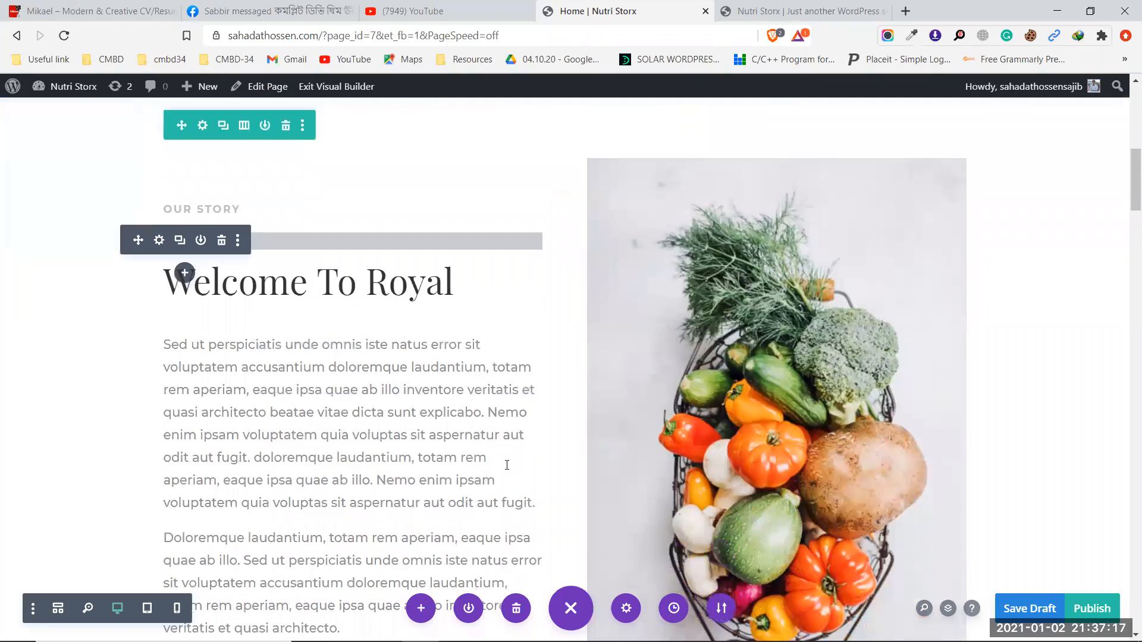
Save the current page to the Divi Library with the layout name "Home page layout"
left_click(468, 607)
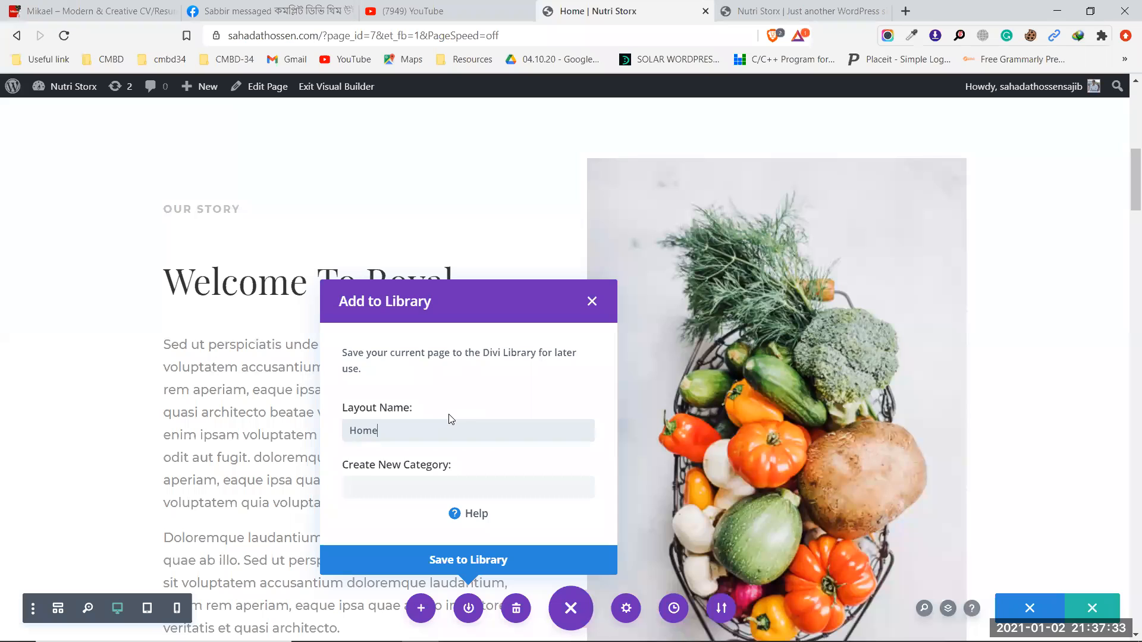
type("age layout")
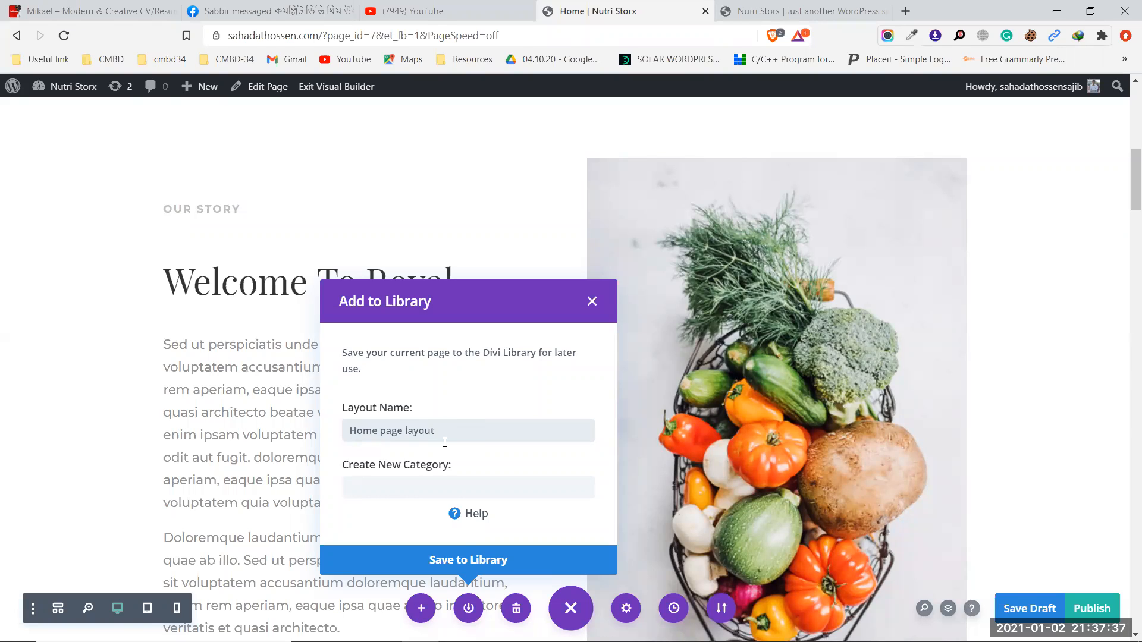
left_click(467, 559)
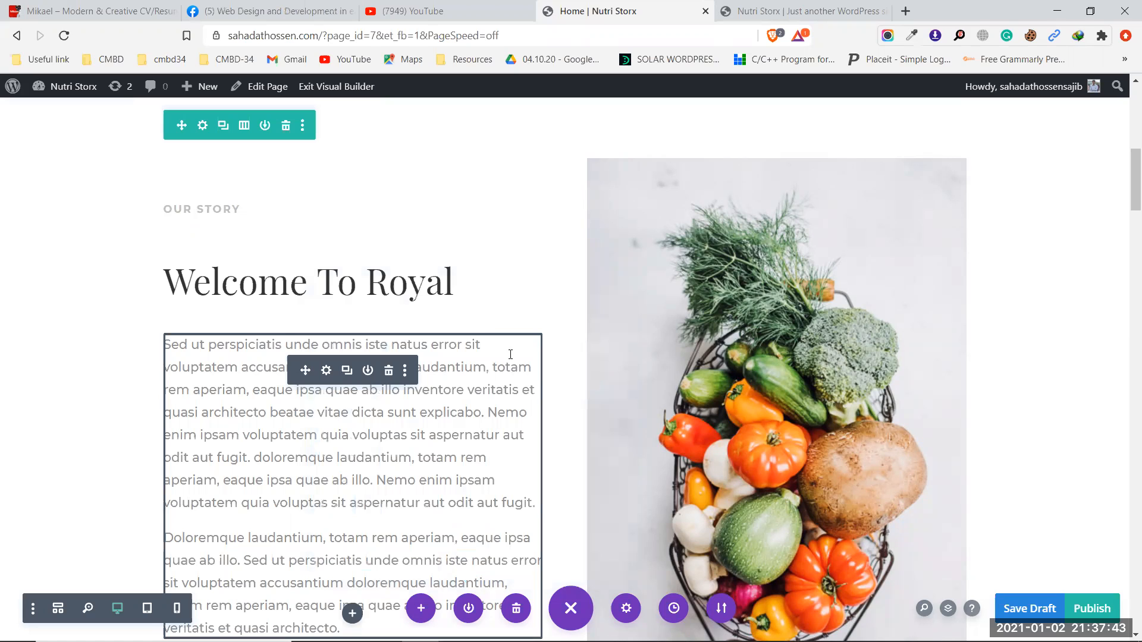
Look through the premade layouts, saved layouts and existing pages in the Divi layout library, and close it without loading anything
left_click(421, 608)
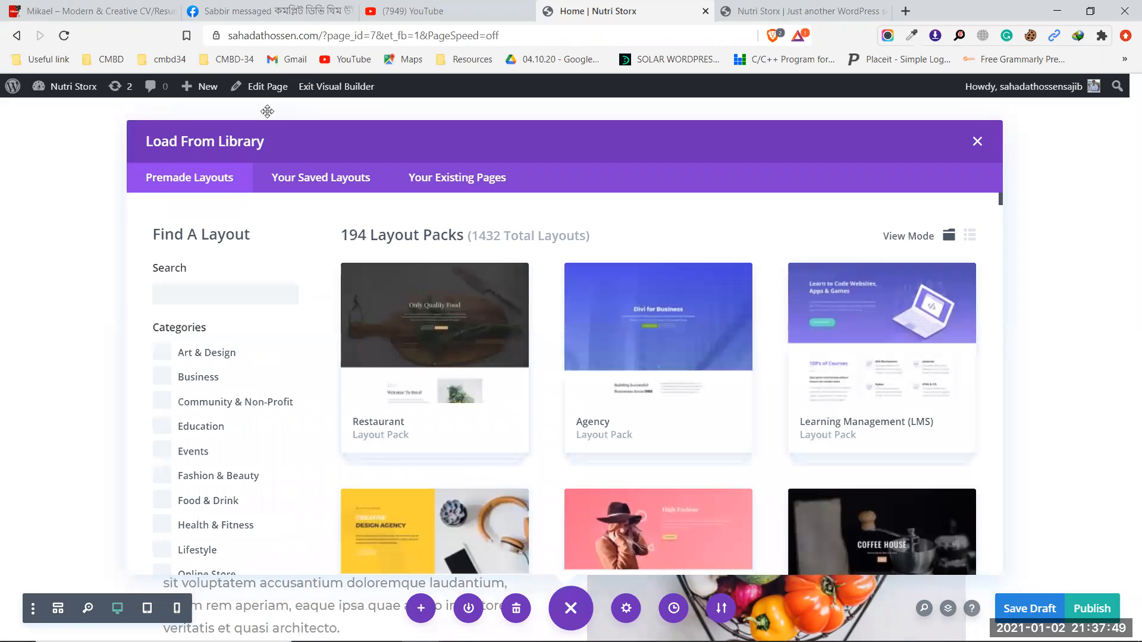
left_click(320, 179)
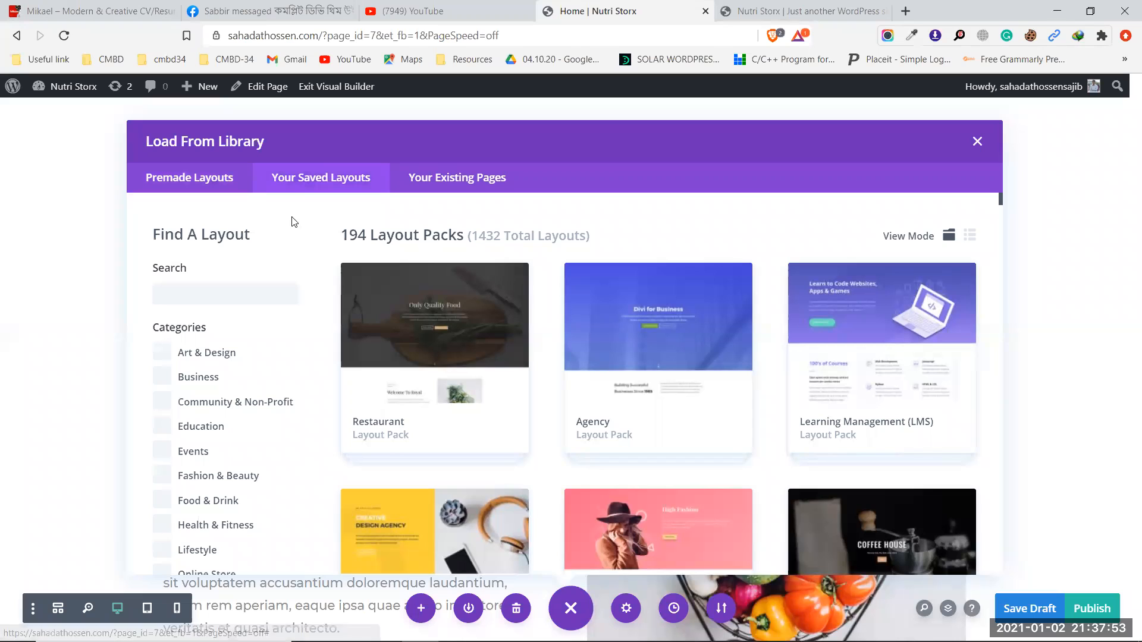
left_click(309, 179)
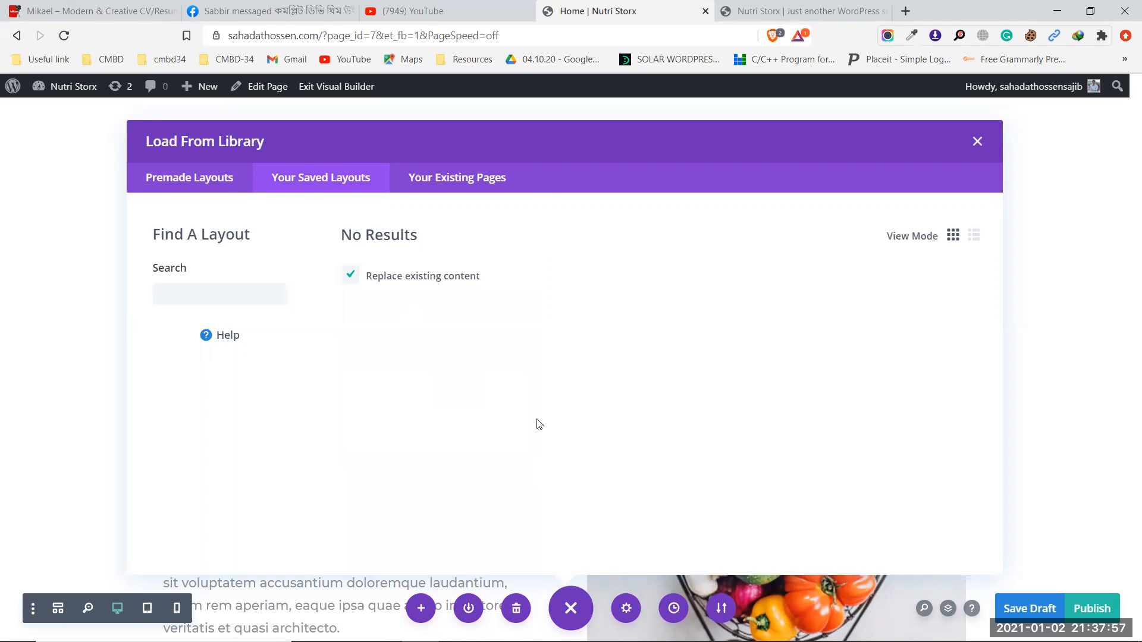
left_click(451, 179)
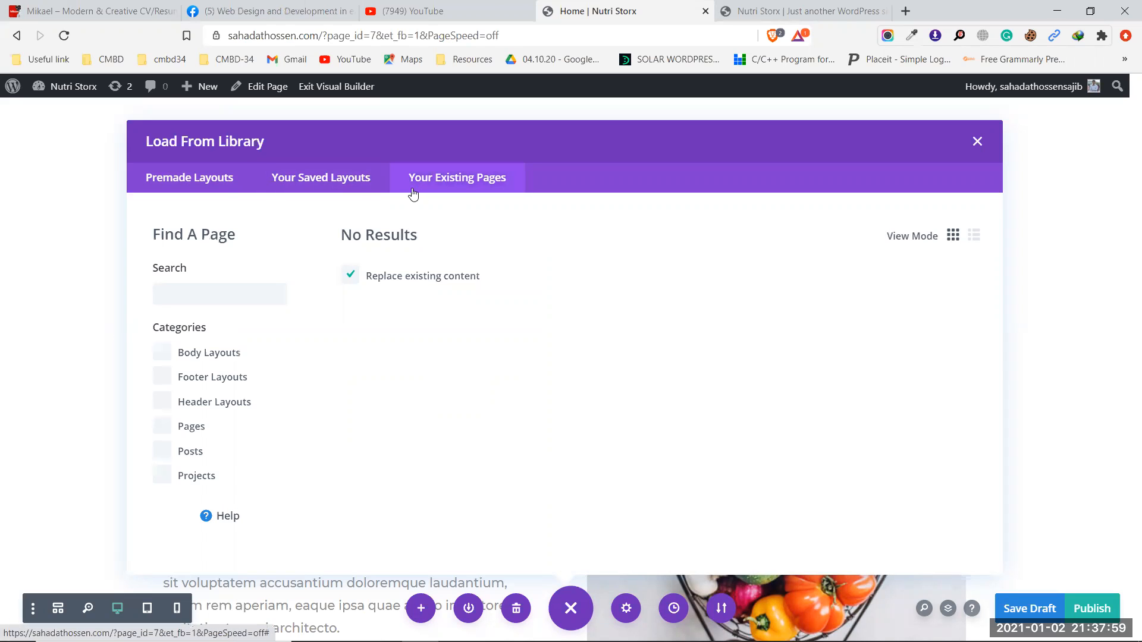
left_click(340, 183)
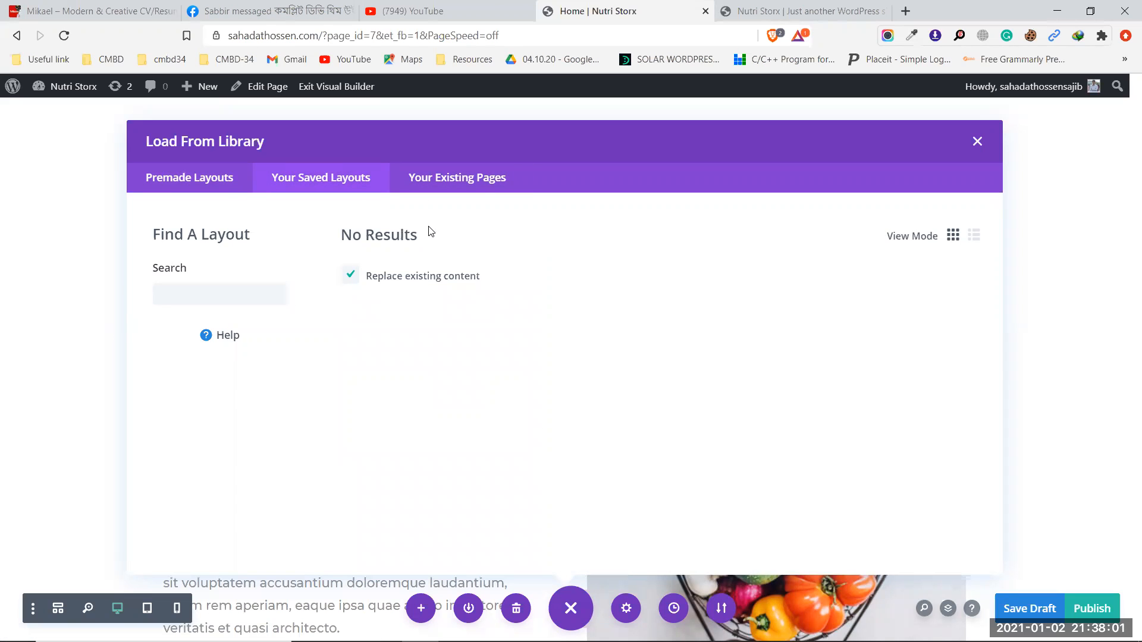
left_click(183, 182)
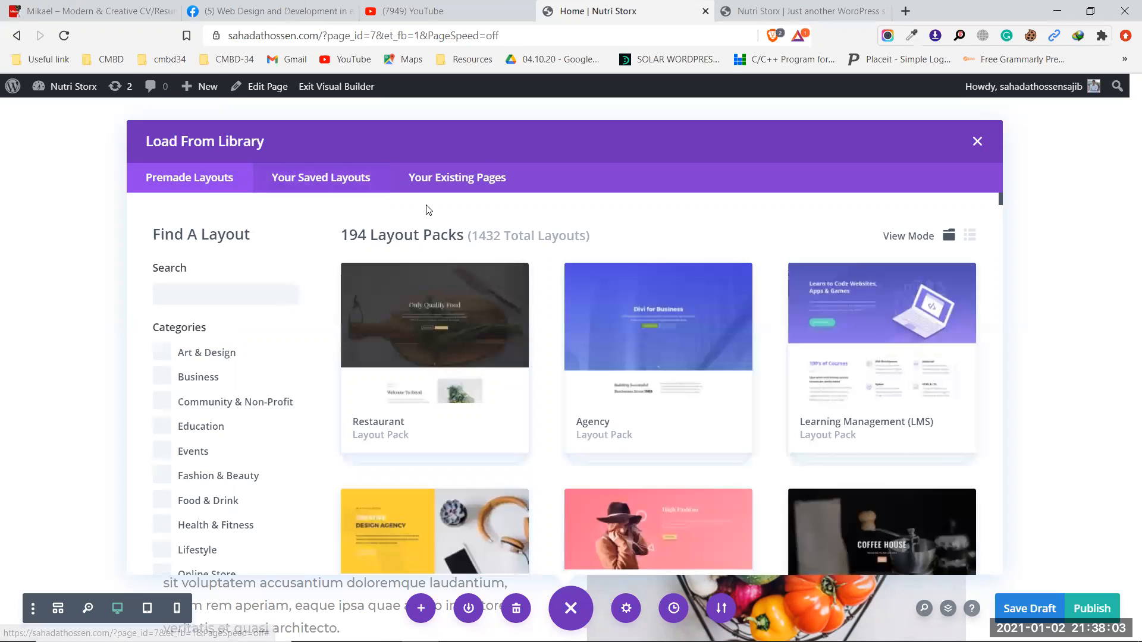
left_click(342, 184)
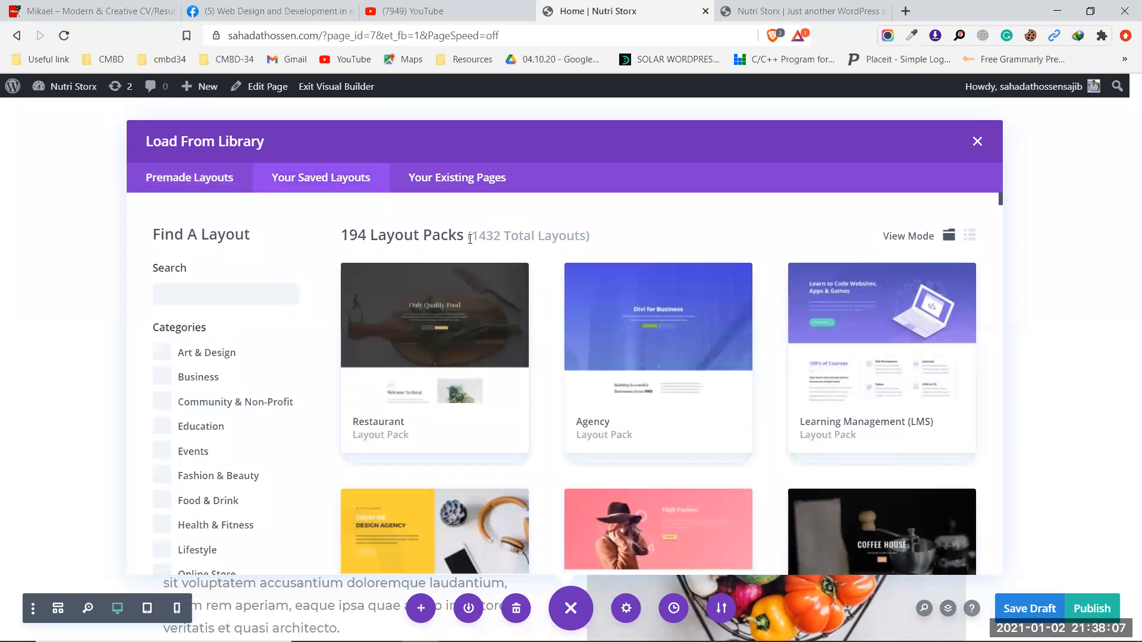
scroll(440, 303, "down", 3)
scroll(445, 303, "up", 2)
scroll(444, 305, "up", 2)
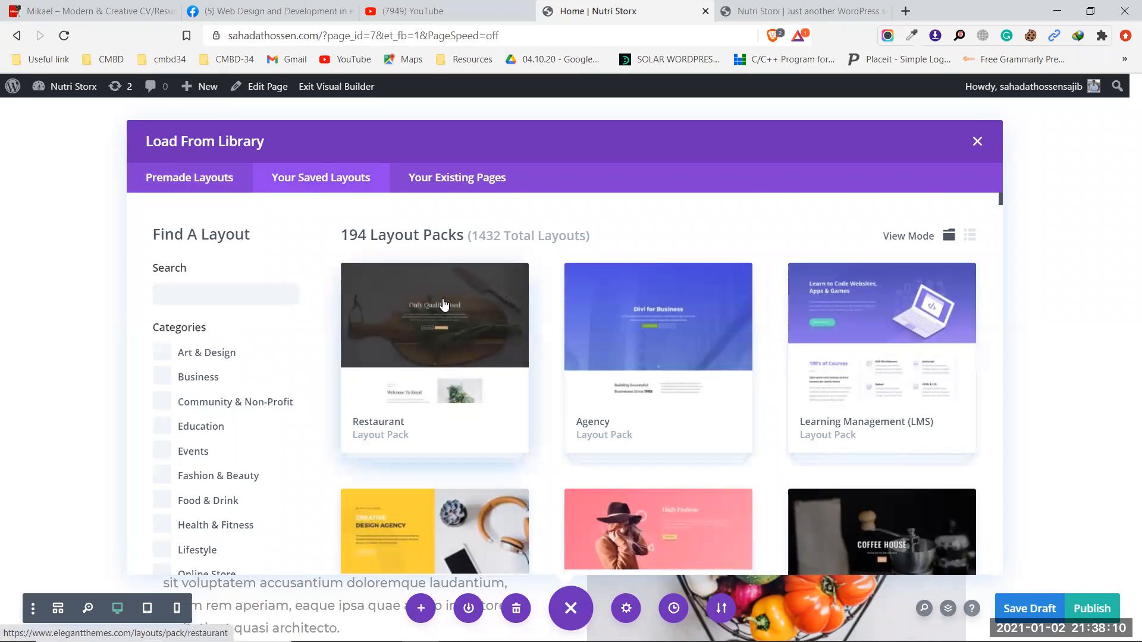
left_click(425, 189)
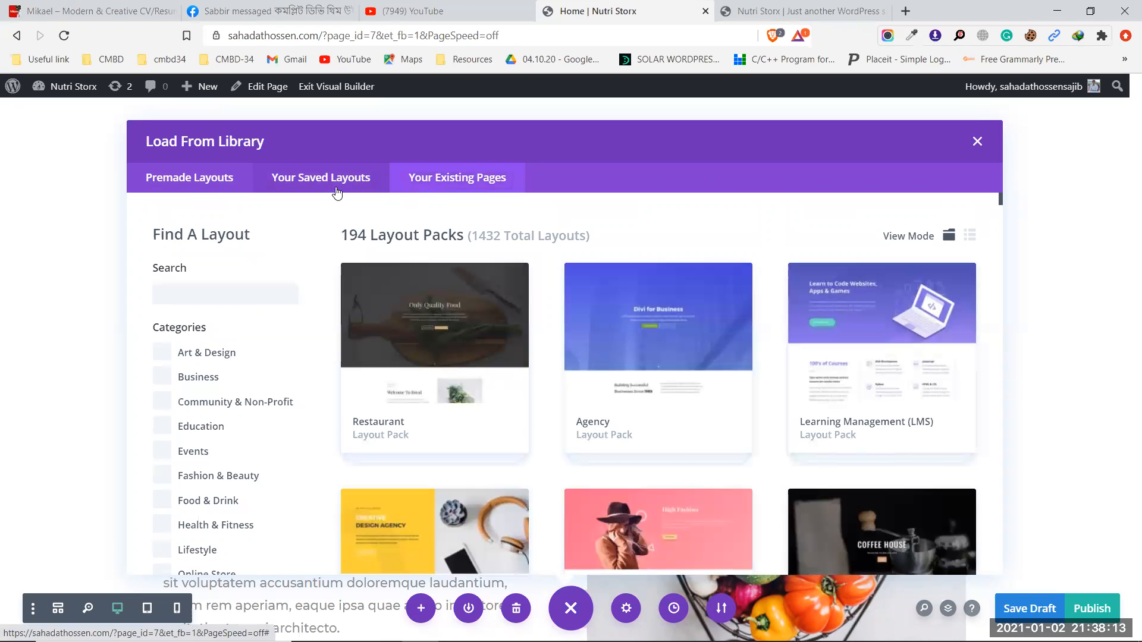
left_click(322, 178)
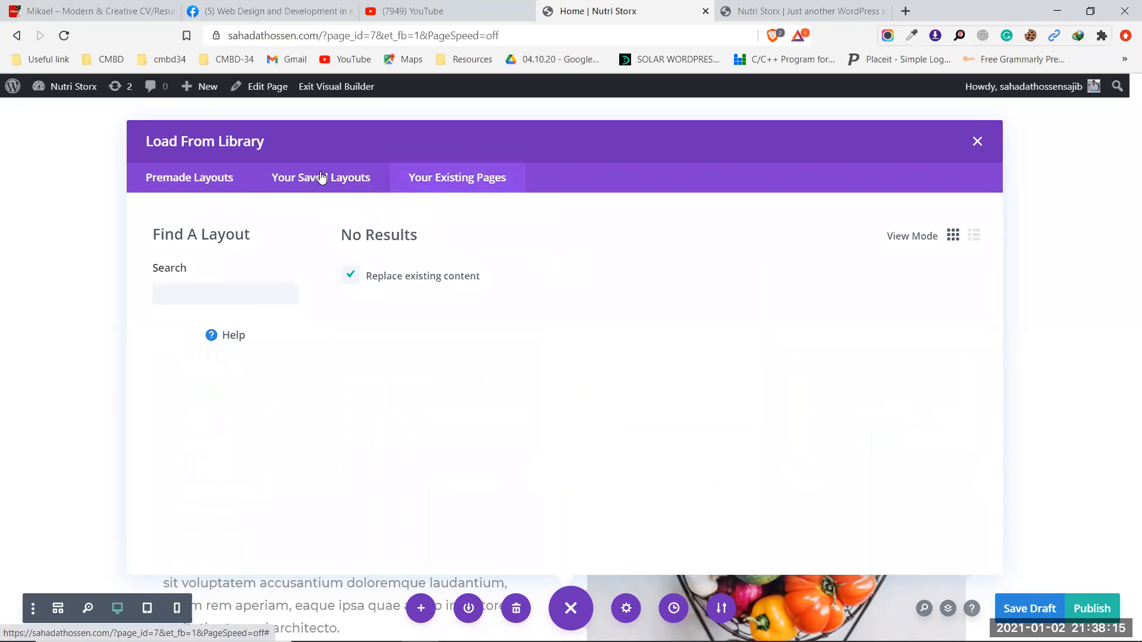
left_click(203, 185)
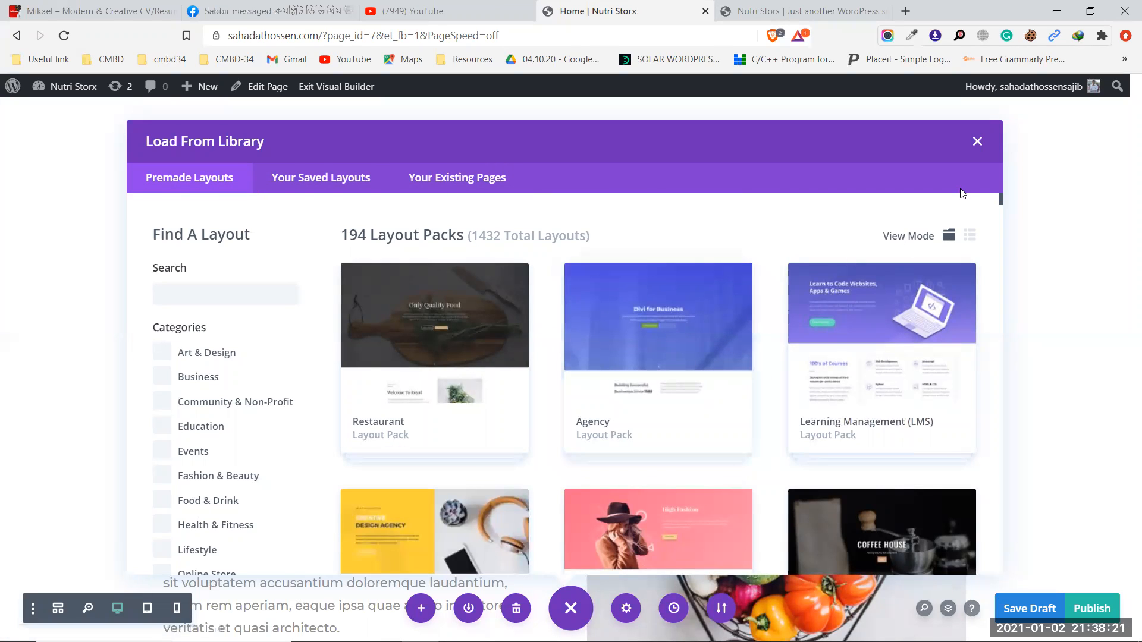
left_click(977, 141)
scroll(442, 313, "up", 5)
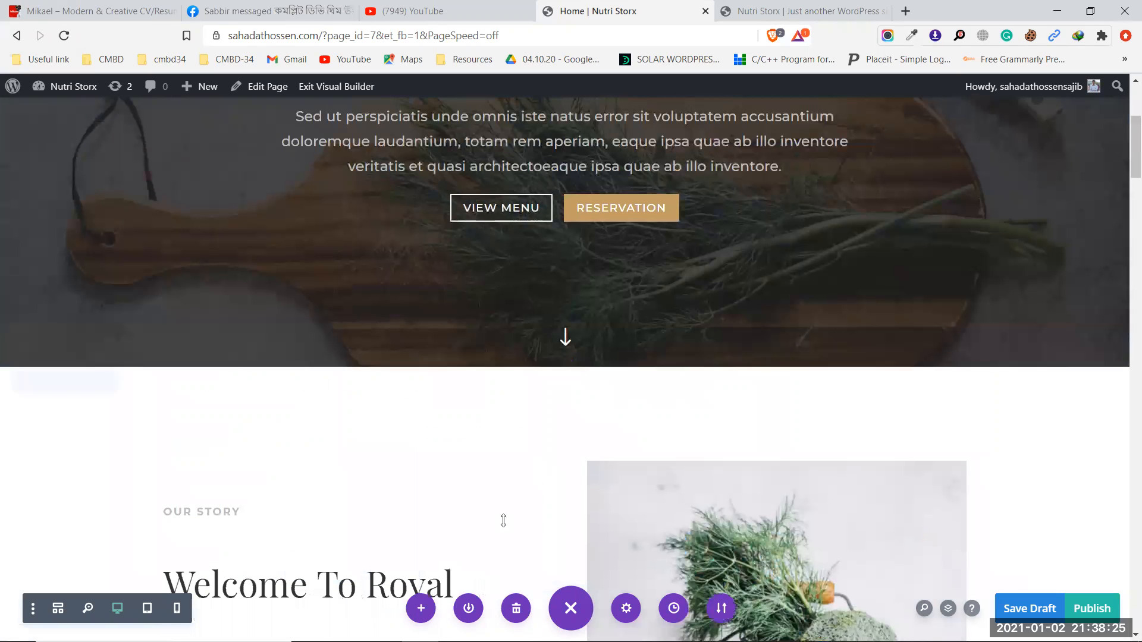
scroll(563, 506, "down", 4)
scroll(563, 511, "down", 3)
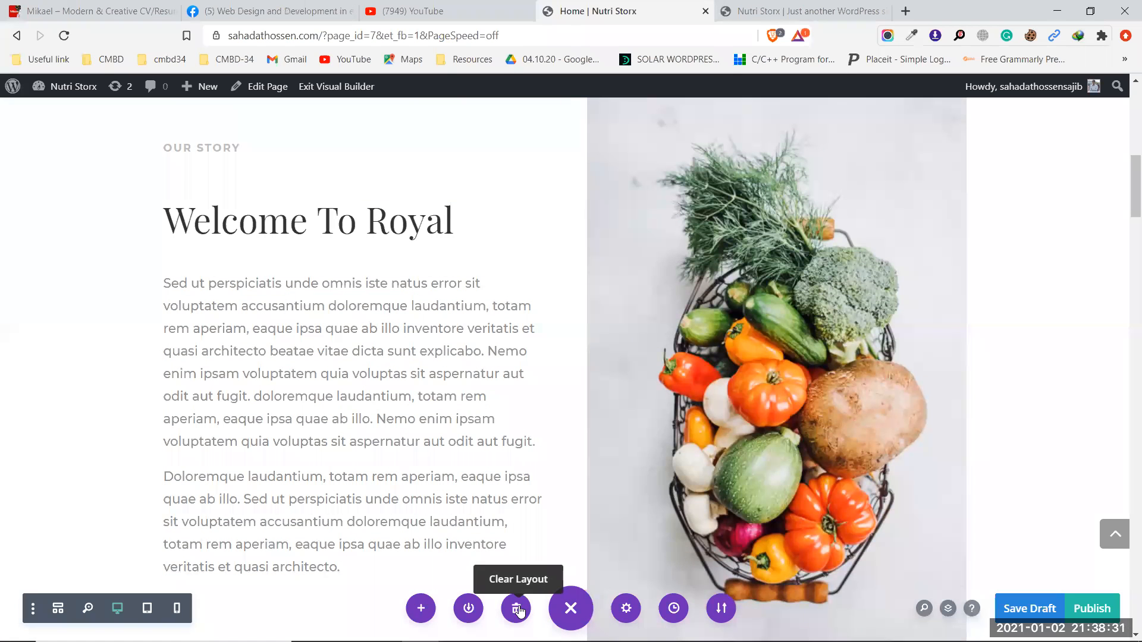
left_click(569, 608)
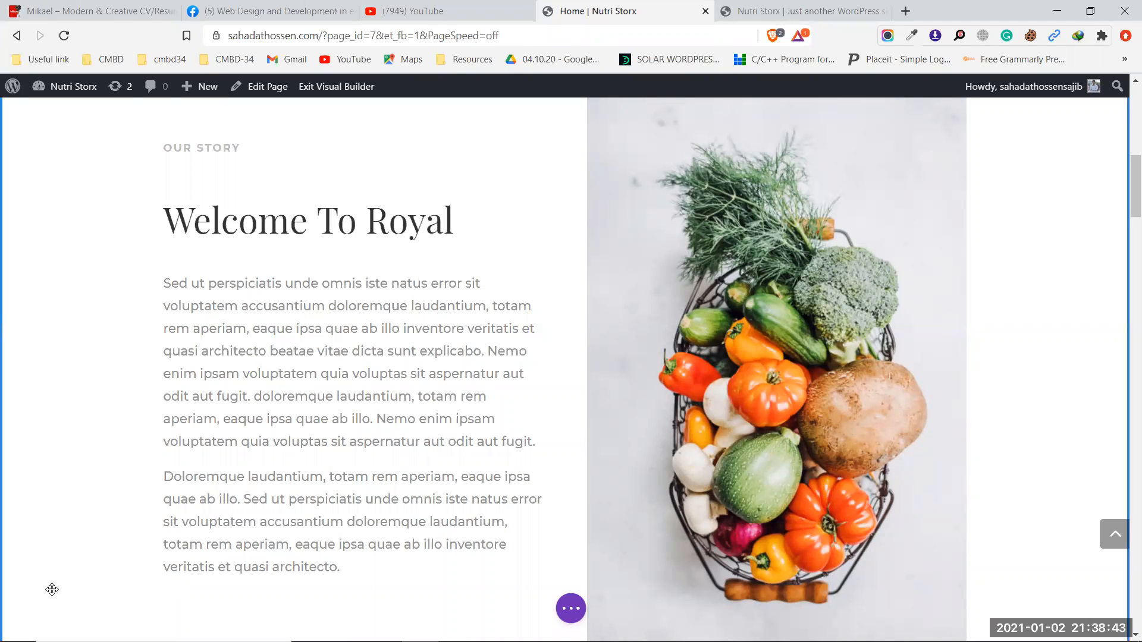
left_click(570, 607)
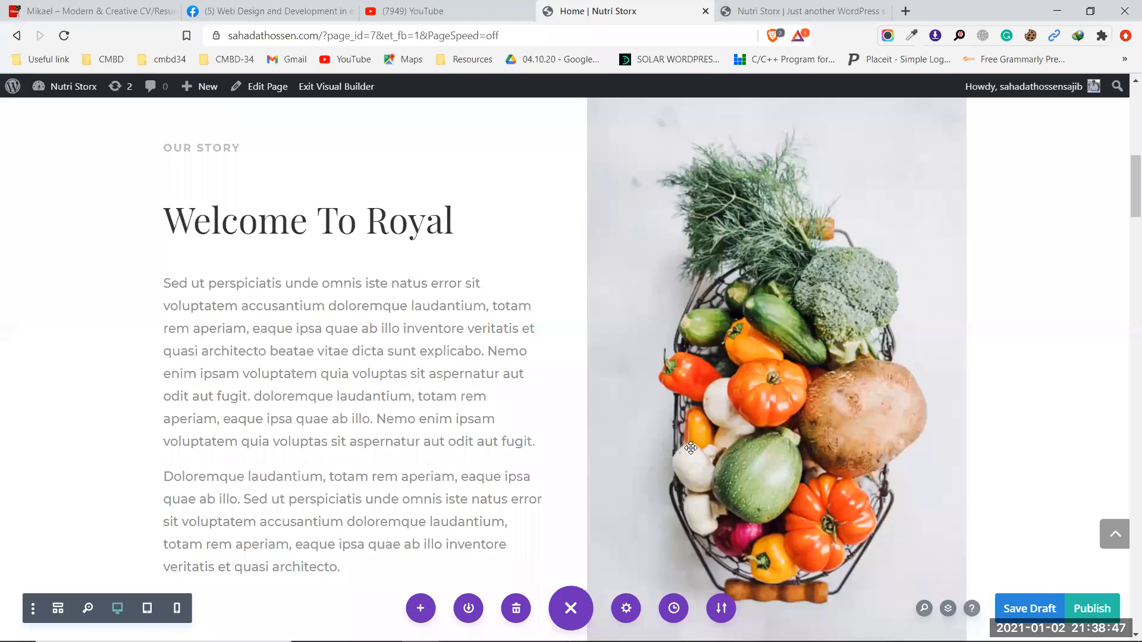
View the Home page's settings and its editing history, closing both without changes
left_click(626, 608)
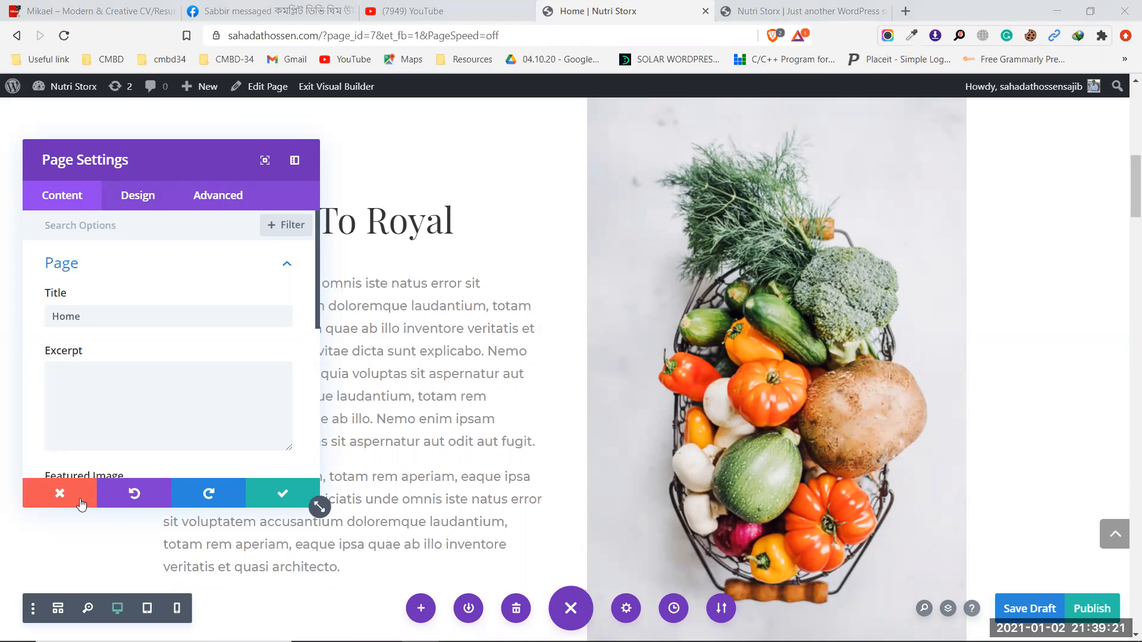
left_click(60, 493)
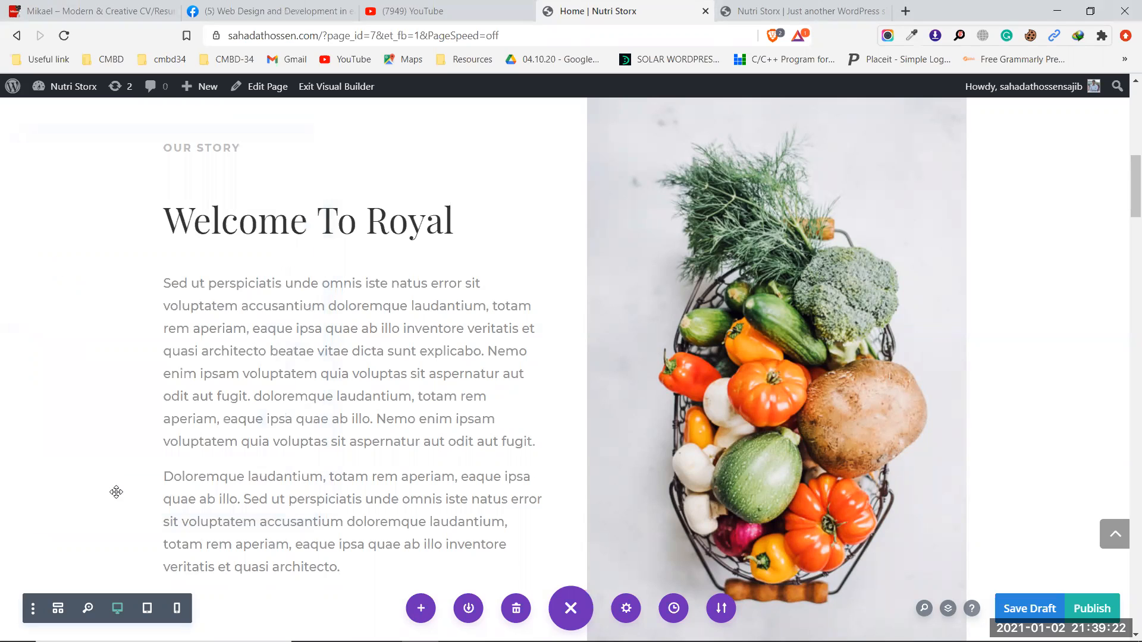
left_click(673, 610)
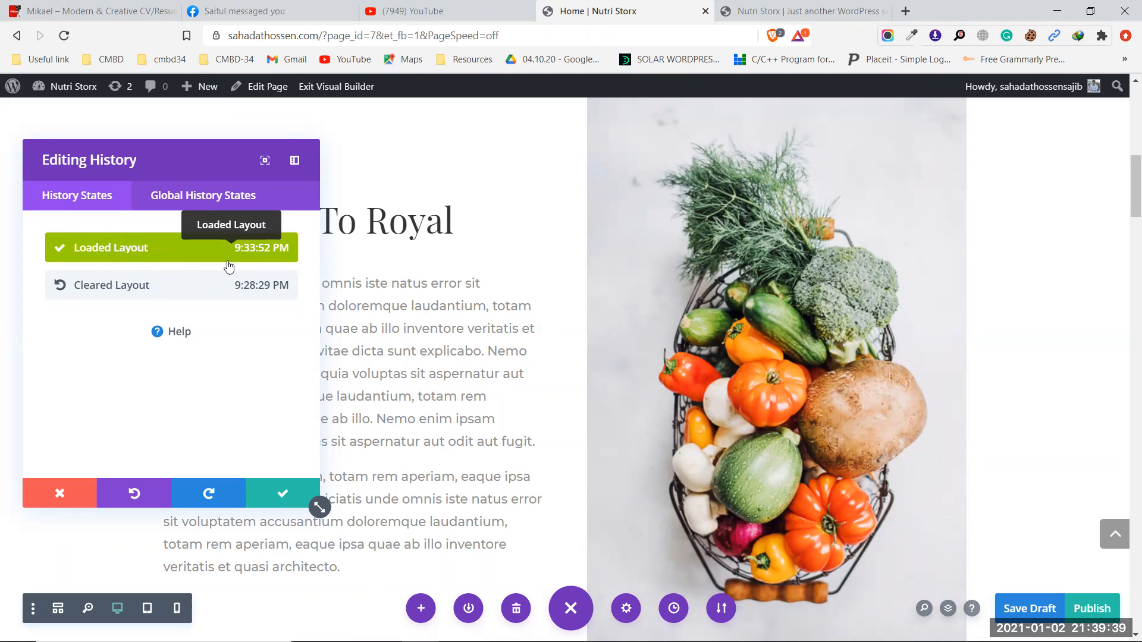
left_click(194, 200)
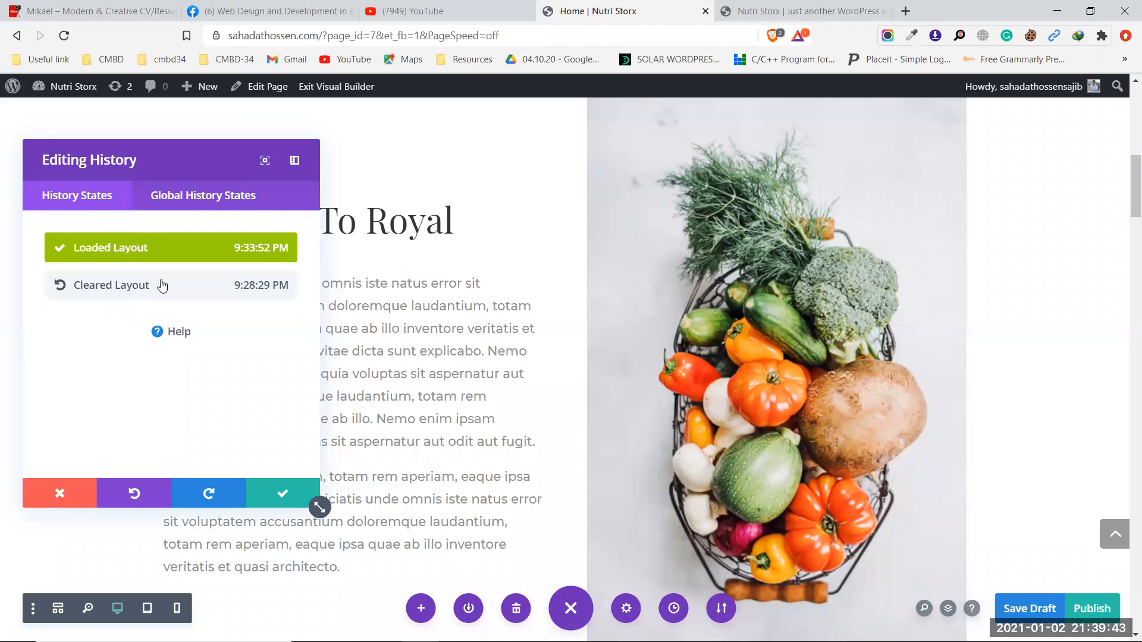
left_click(88, 491)
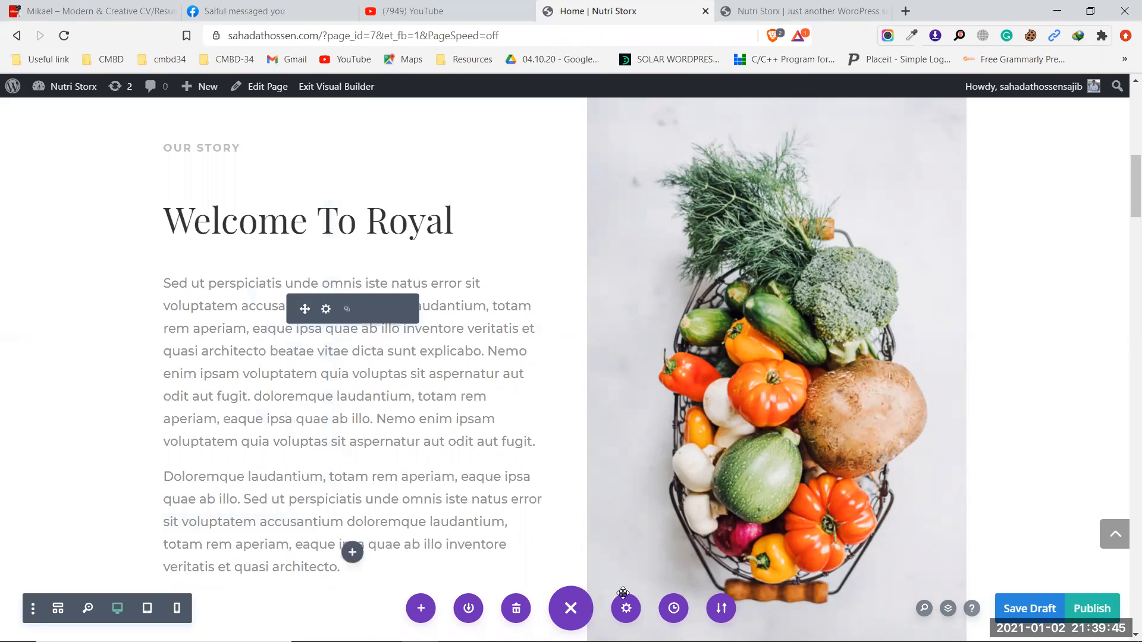
Export the page layout as Divi Builder Layout.json to the Downloads folder
left_click(721, 609)
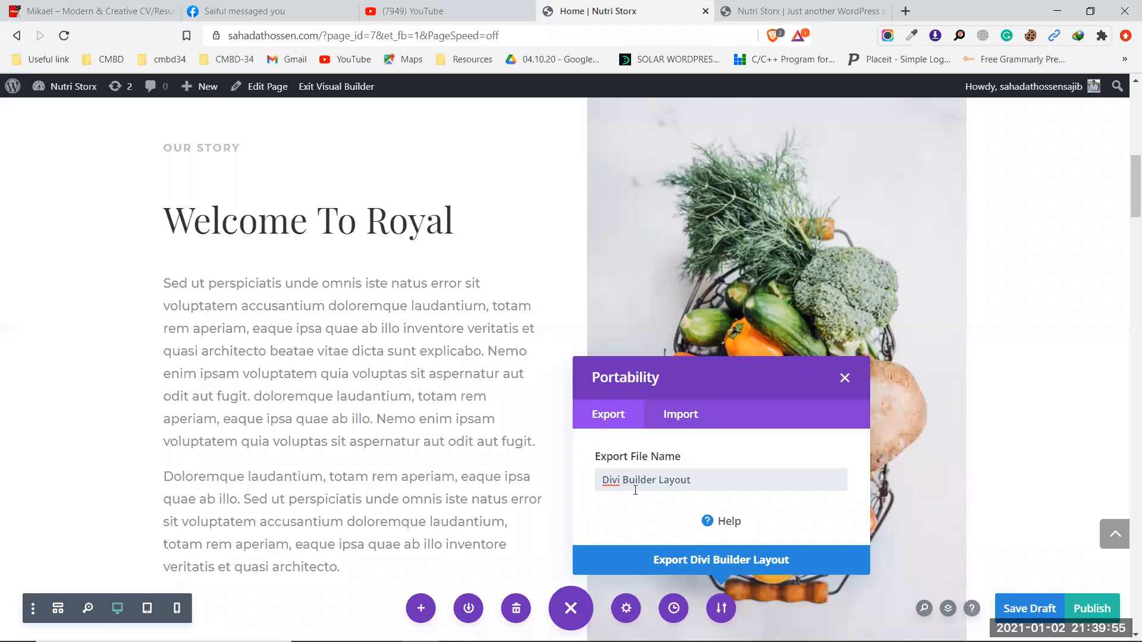
left_click(693, 563)
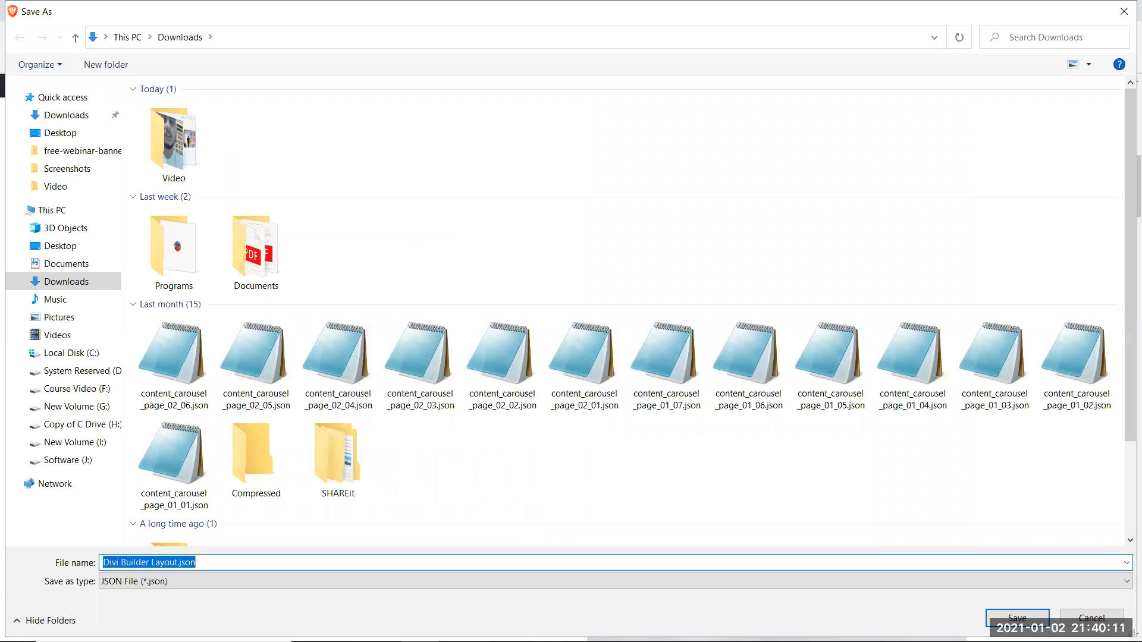
left_click(1017, 617)
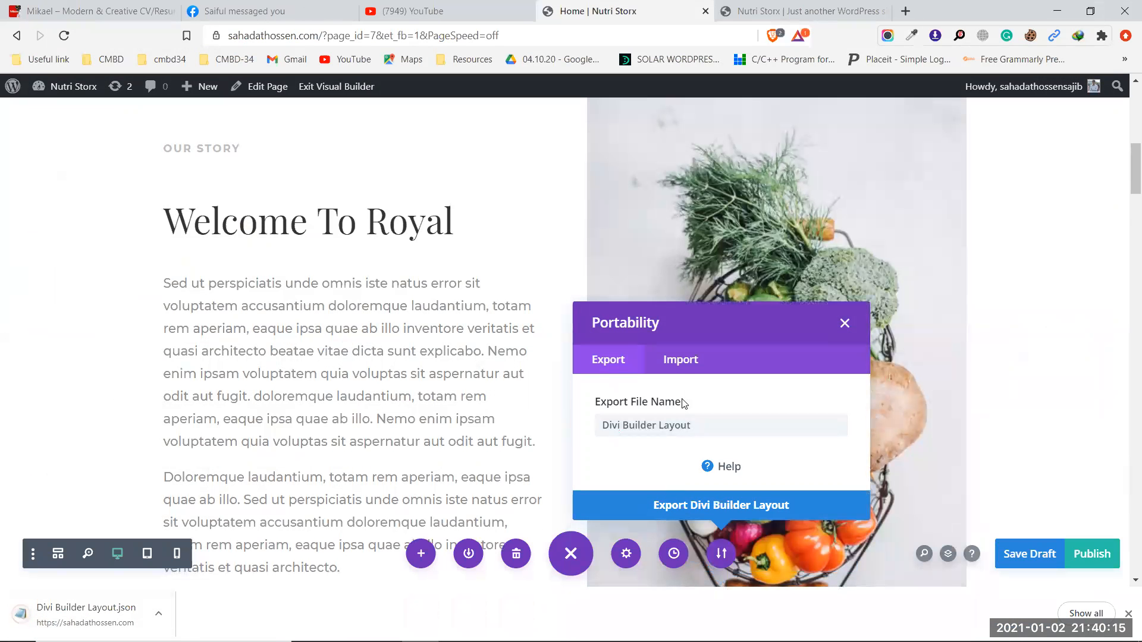
View the layout import options and locate Divi Builder Layout.json in Downloads, and close without importing
left_click(682, 360)
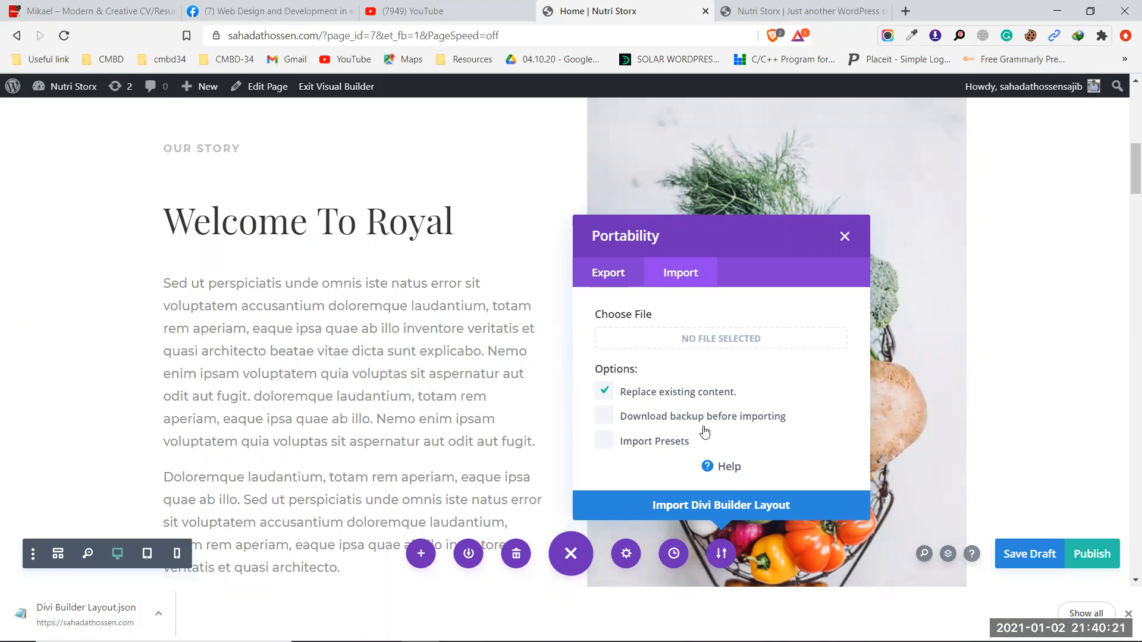
left_click(696, 344)
left_click(183, 172)
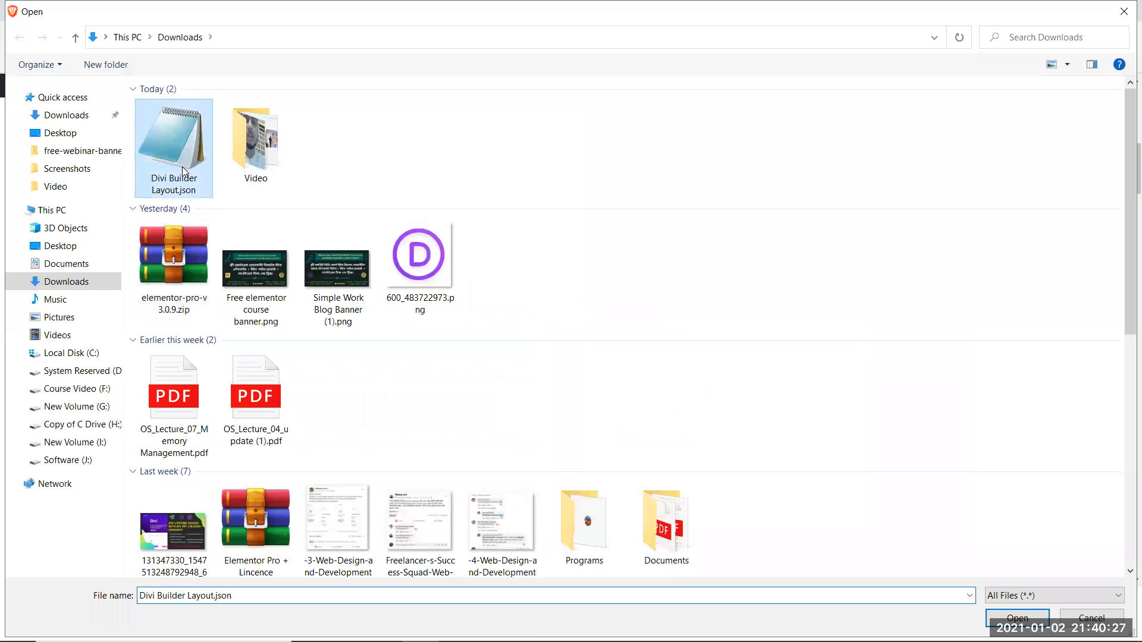
left_click(1124, 13)
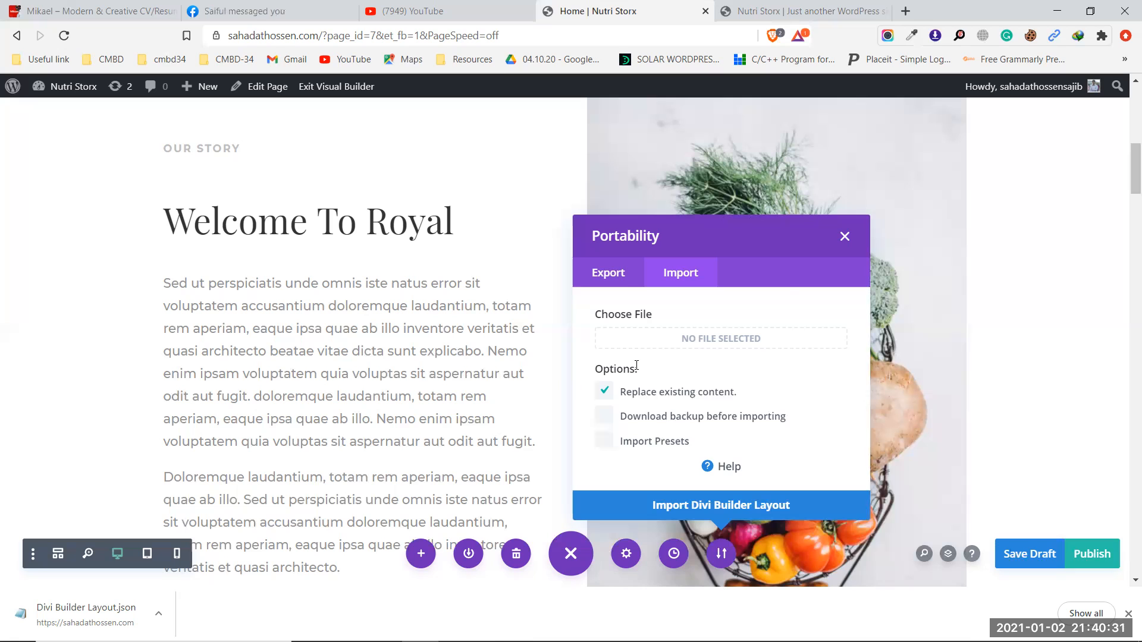
left_click(844, 236)
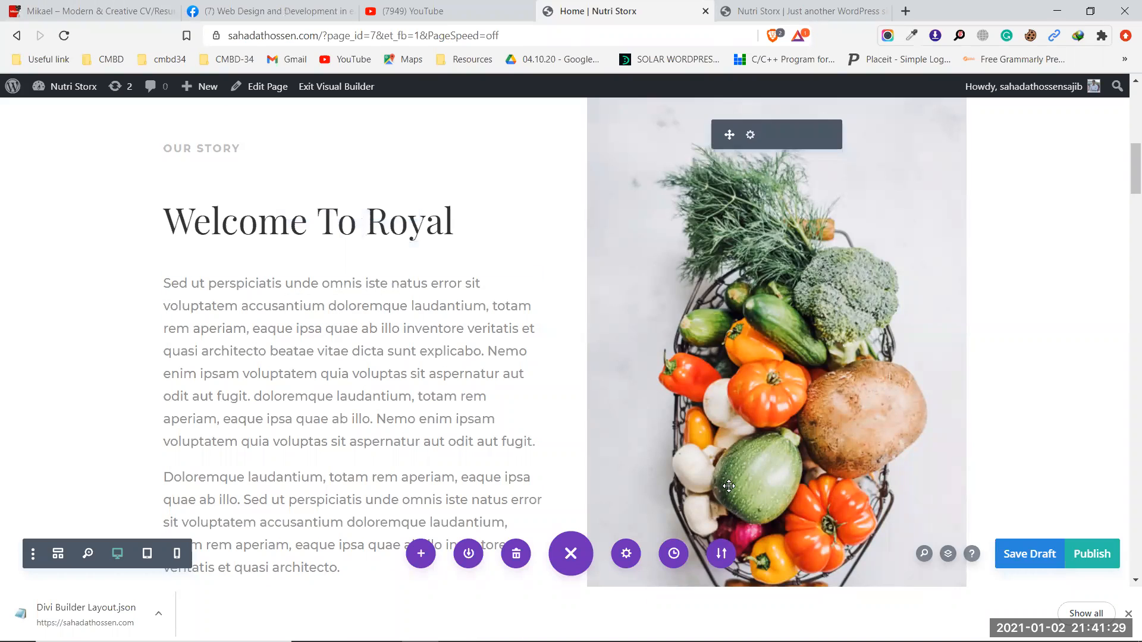
Export the page layout again under the file name "home page layout", save the JSON file to Downloads and close the export dialog
left_click(721, 555)
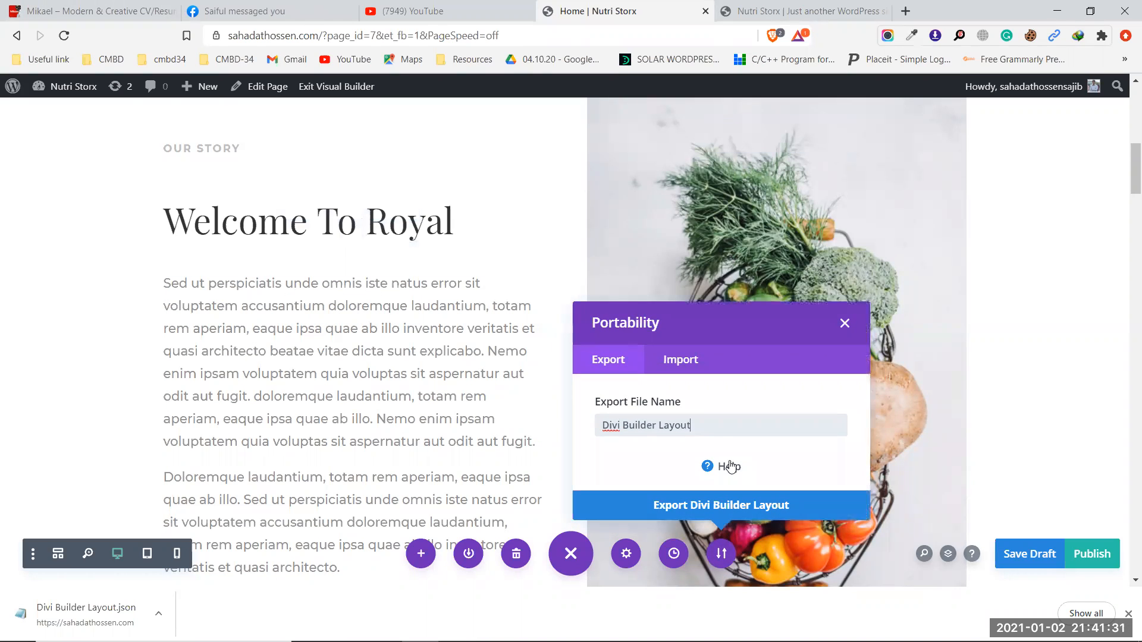
left_click_drag(749, 427, 605, 429)
key("BackSpace")
type("home page")
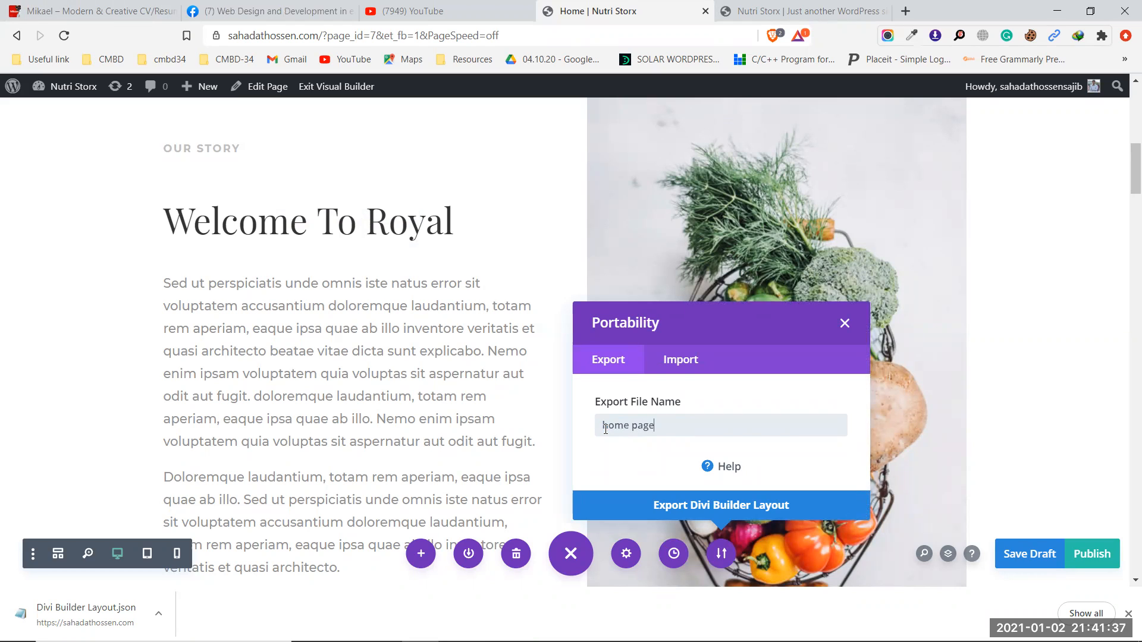
type(" layout")
left_click(754, 509)
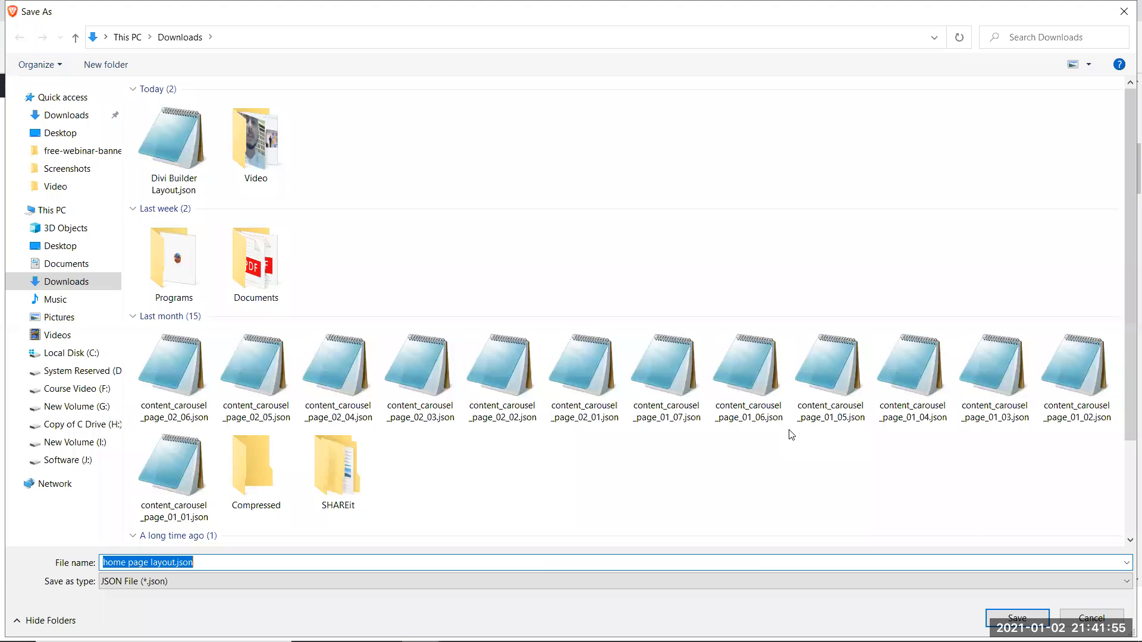
left_click(1001, 611)
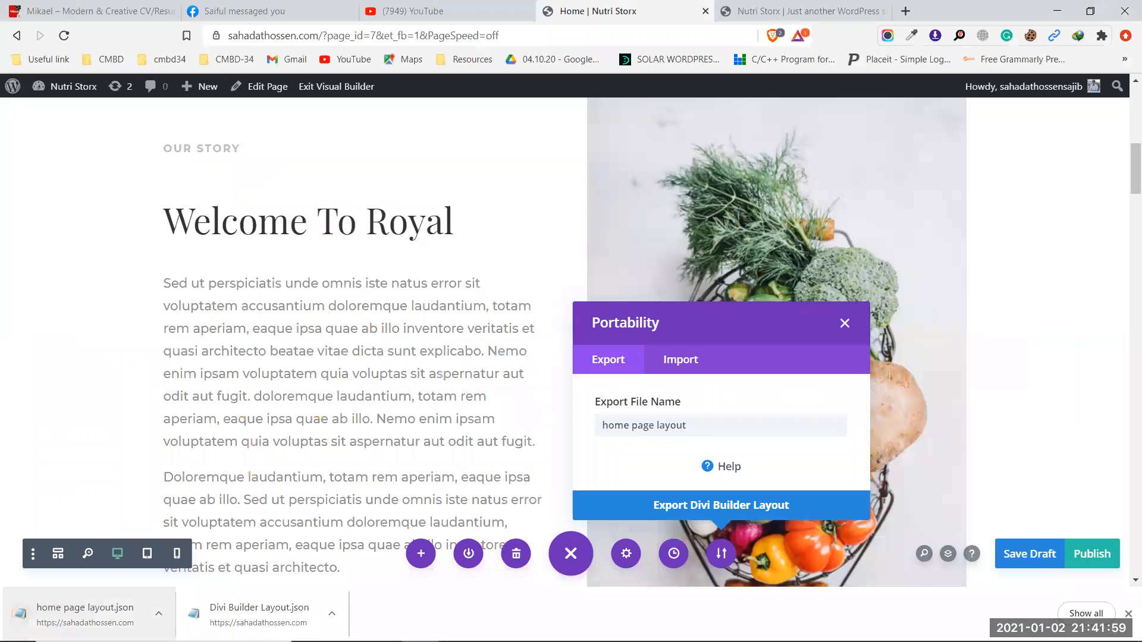
left_click(845, 323)
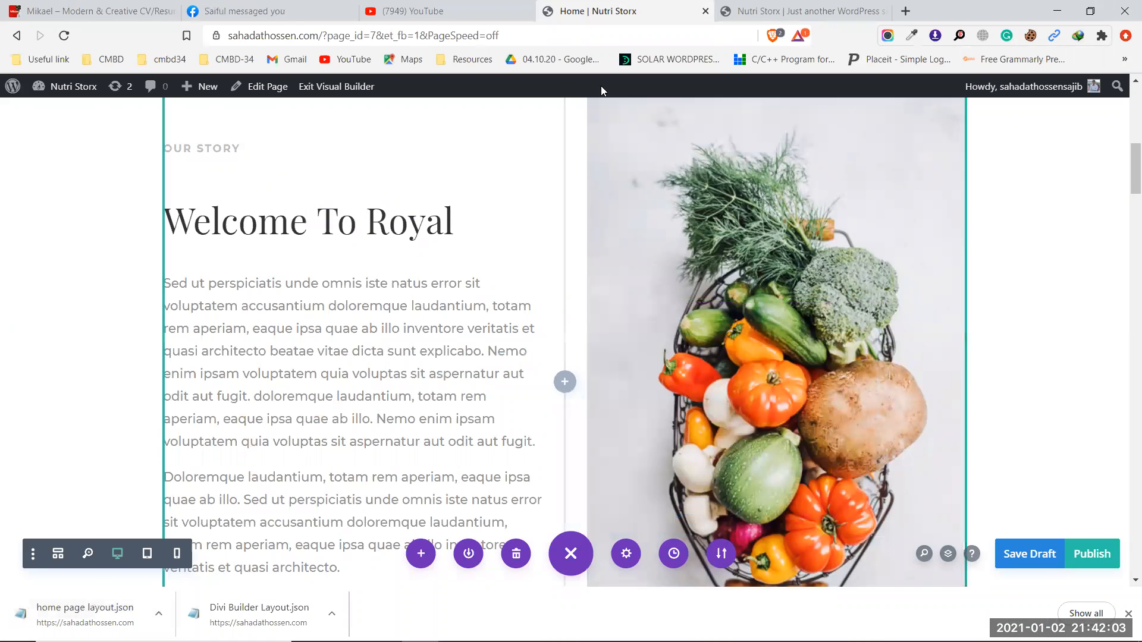
Switch to the other site tab, open the WordPress dashboard and add a new page titled "New Page"
left_click(823, 11)
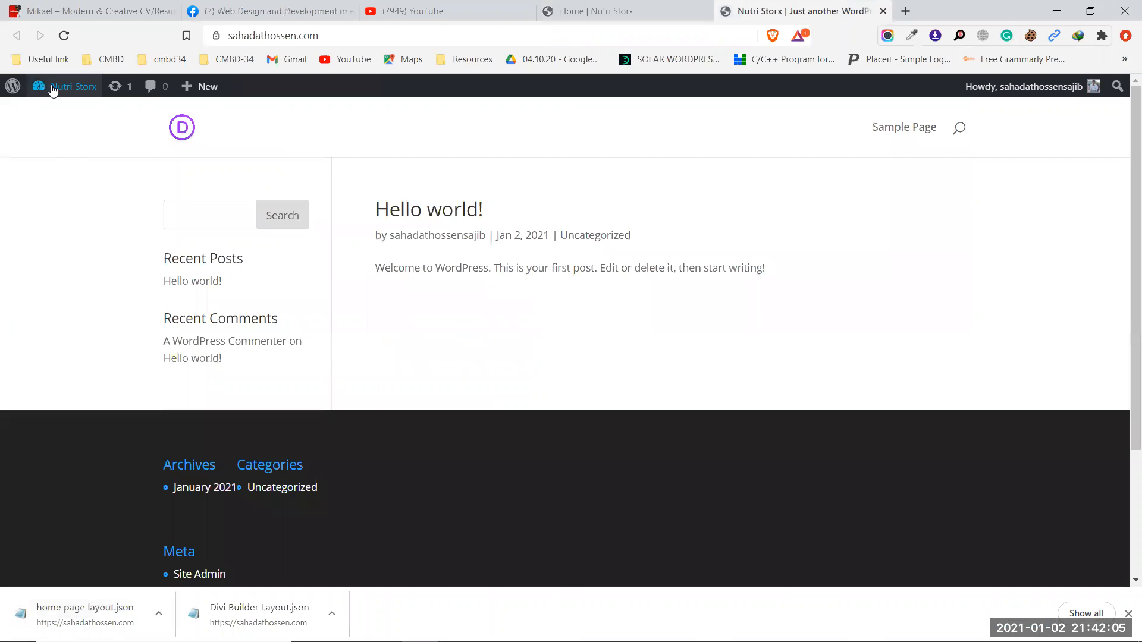
mouse_move(53, 89)
left_click(52, 112)
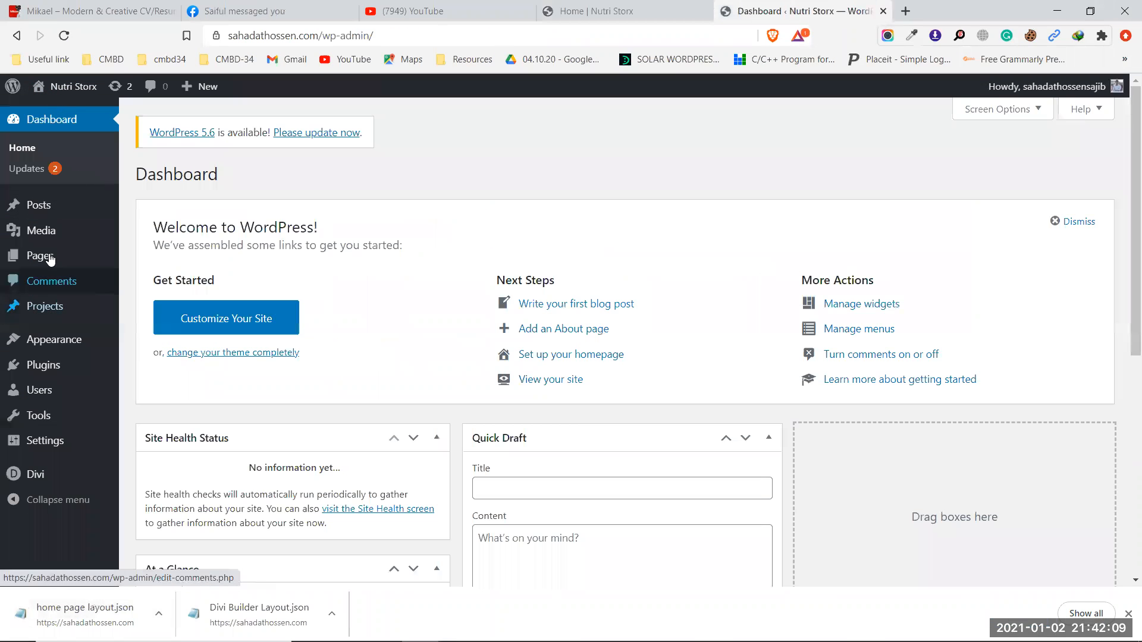
mouse_move(42, 255)
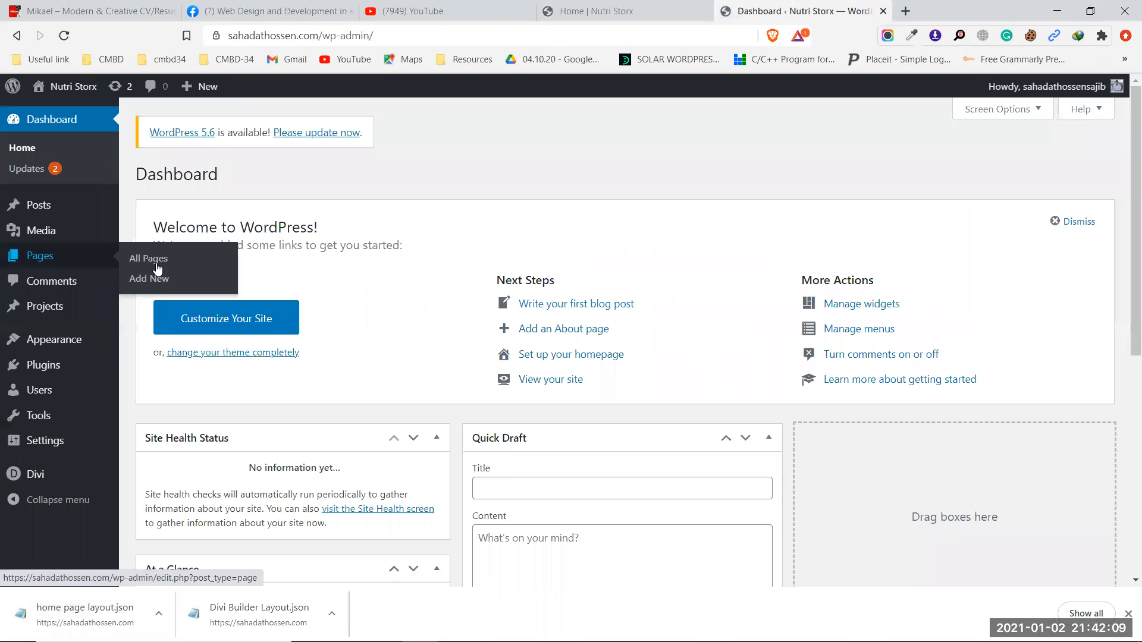
left_click(158, 281)
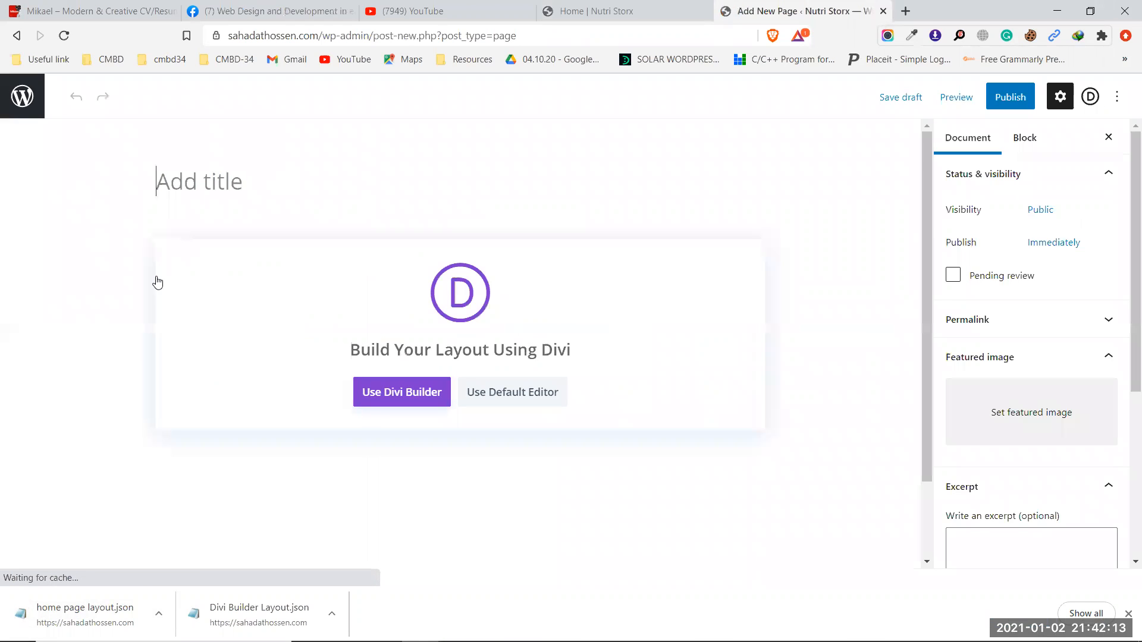
type("New")
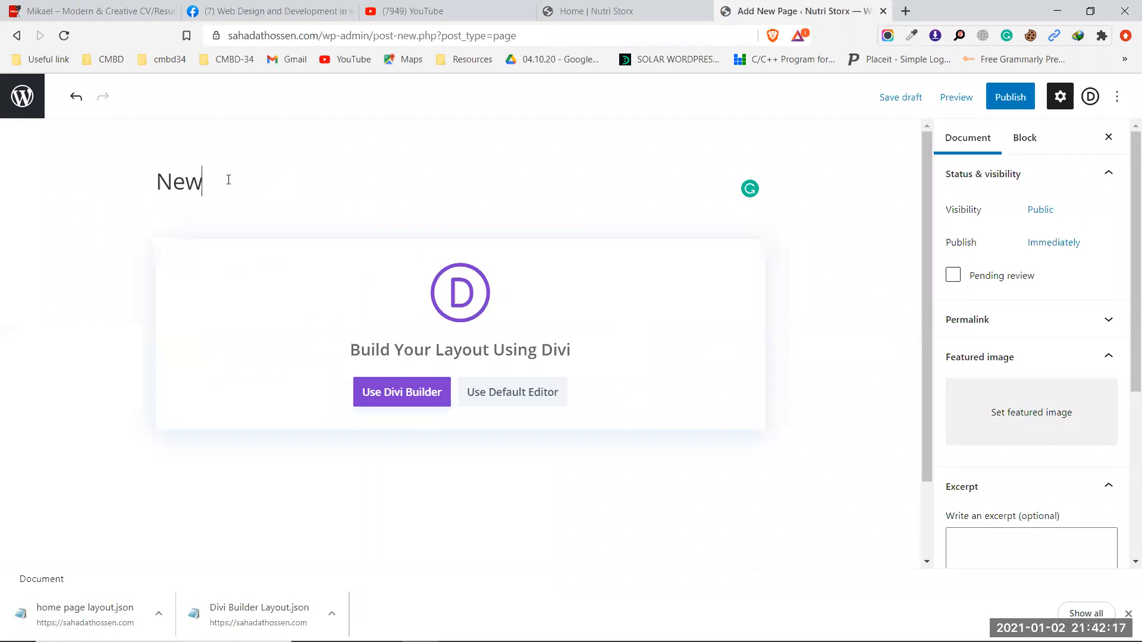
type(" Page")
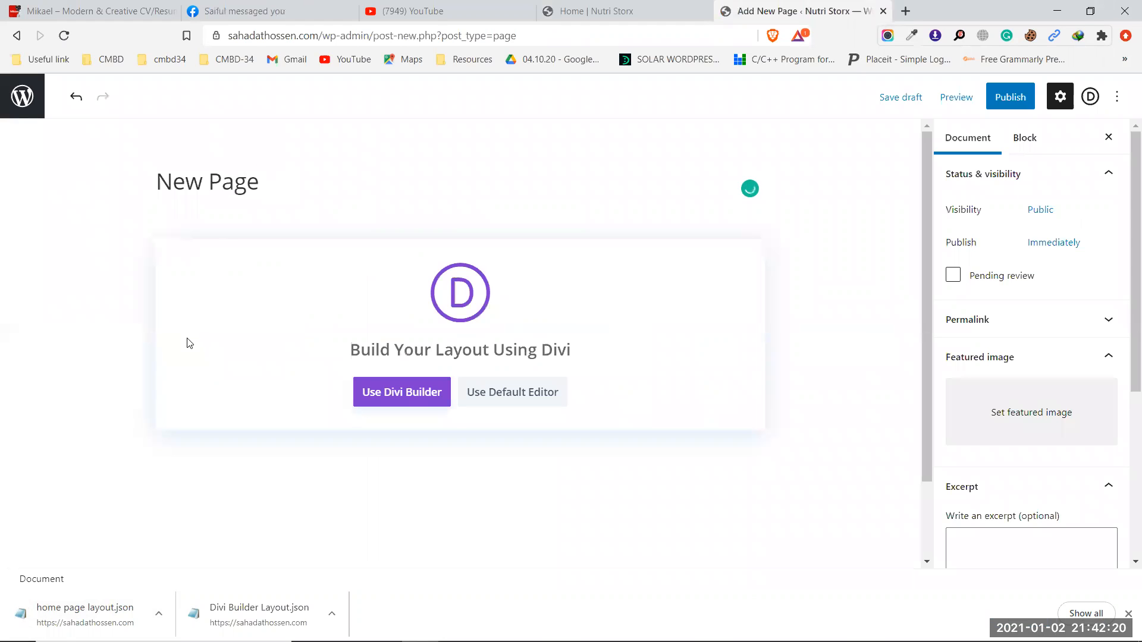
Start building New Page from scratch with Divi Builder, delete its empty section and dismiss the row choices without inserting one
left_click(370, 390)
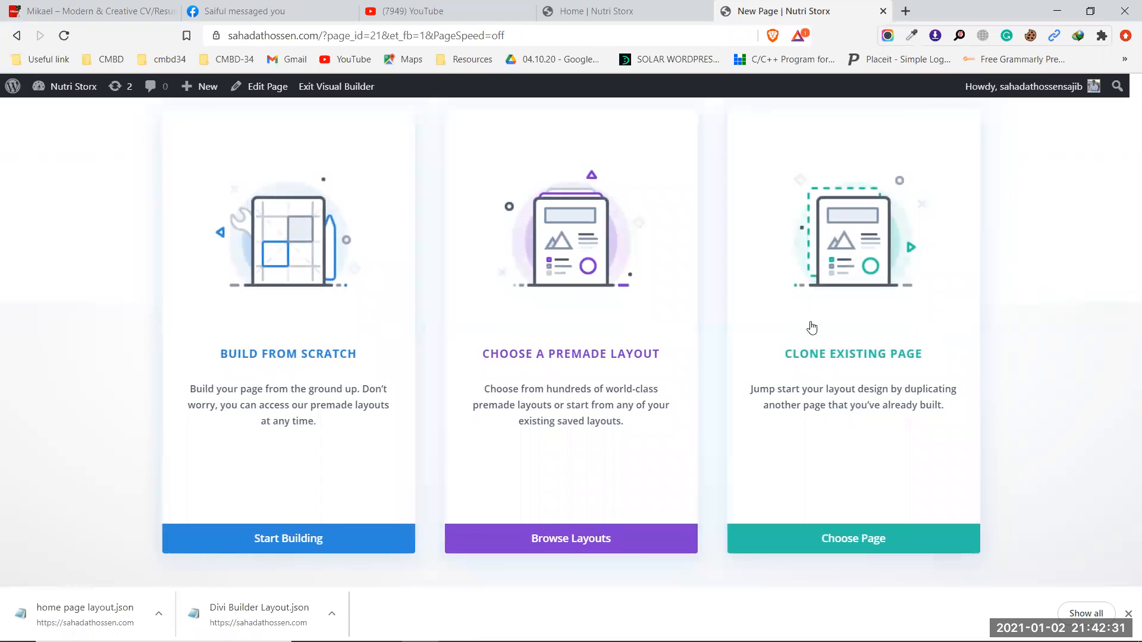
left_click(326, 537)
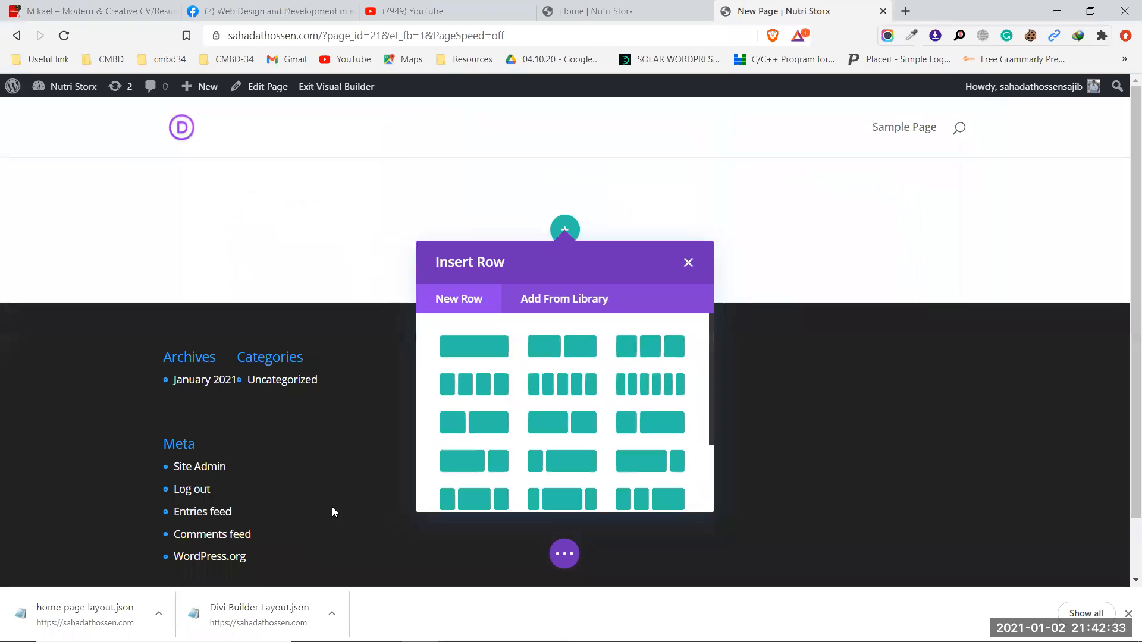
left_click(688, 264)
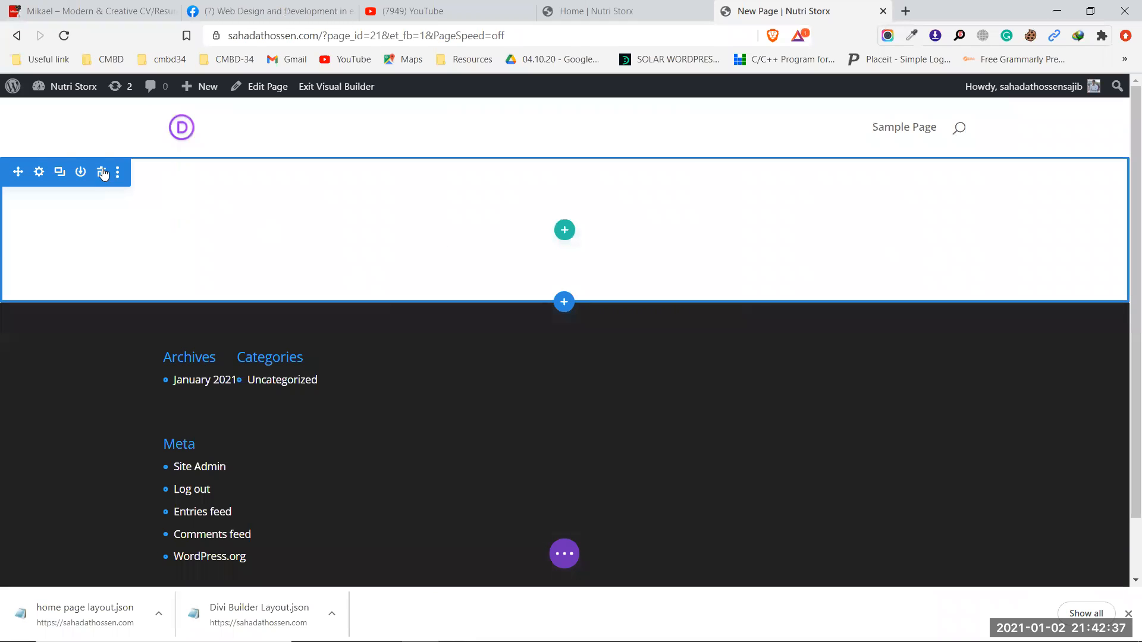
left_click(101, 172)
left_click(688, 263)
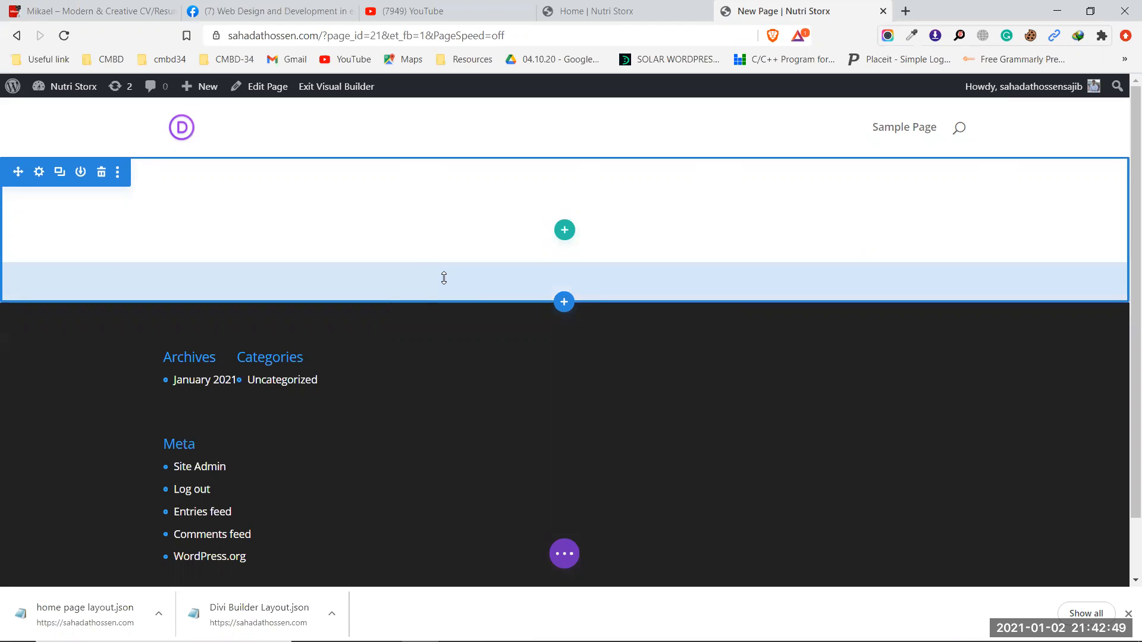
Open the builder's layout import options and choose home page layout.json from Downloads as the import file
left_click(568, 556)
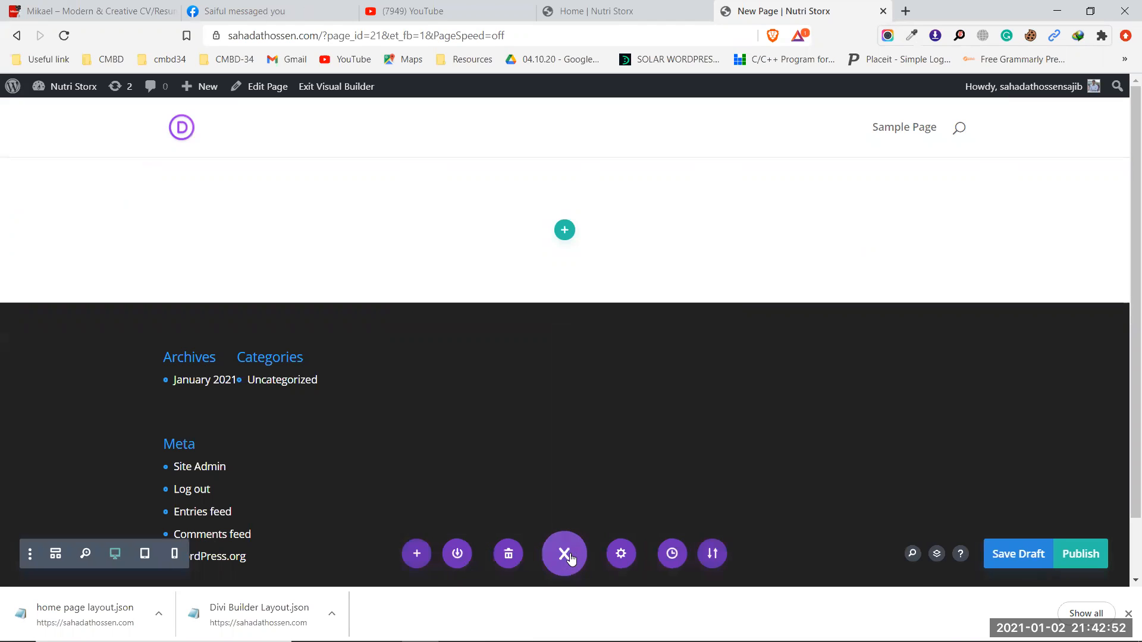
left_click(715, 554)
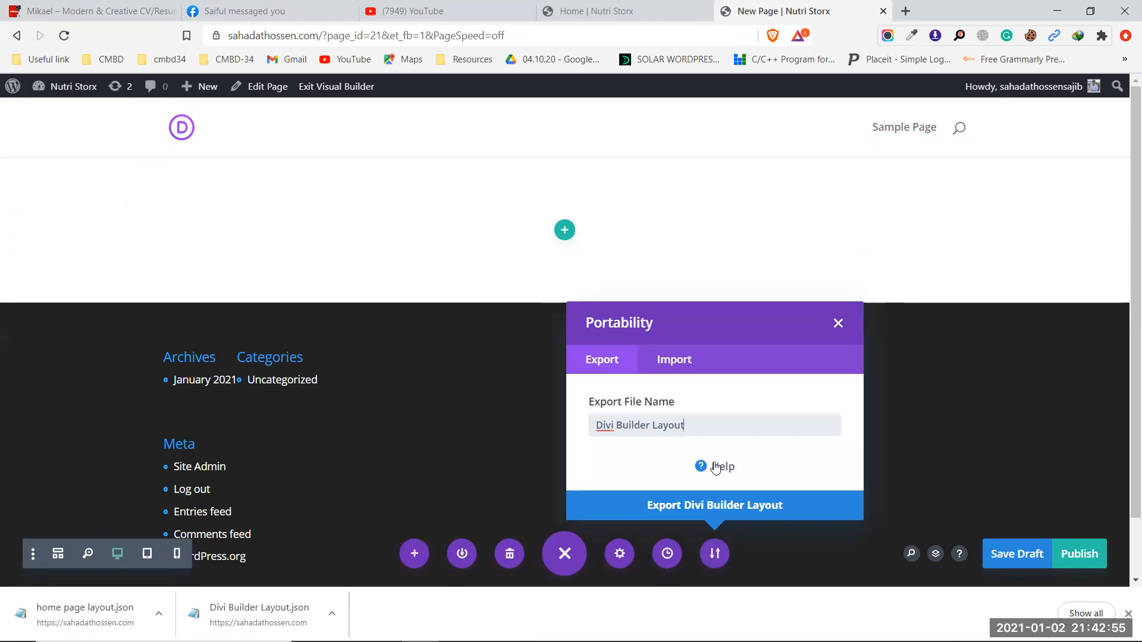
left_click(672, 360)
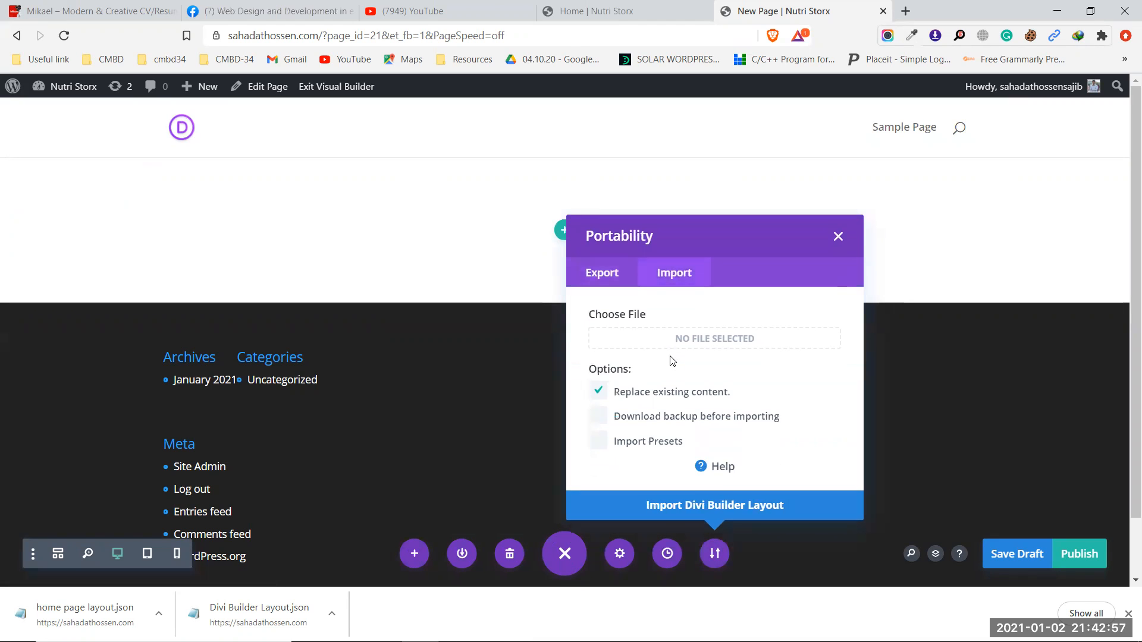
left_click(694, 337)
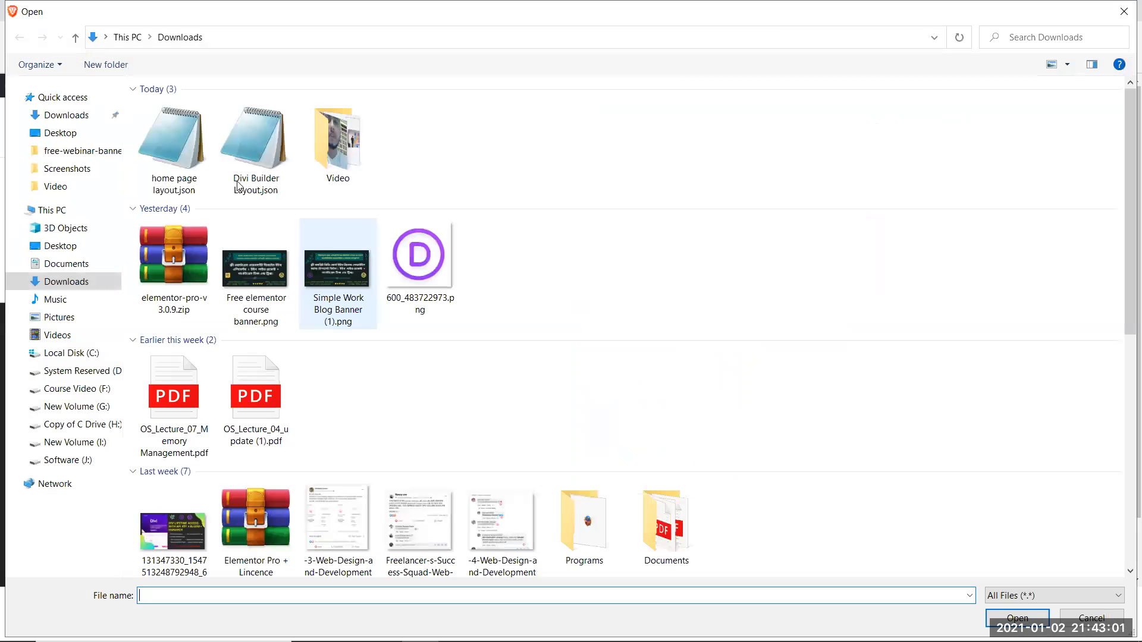
left_click(180, 161)
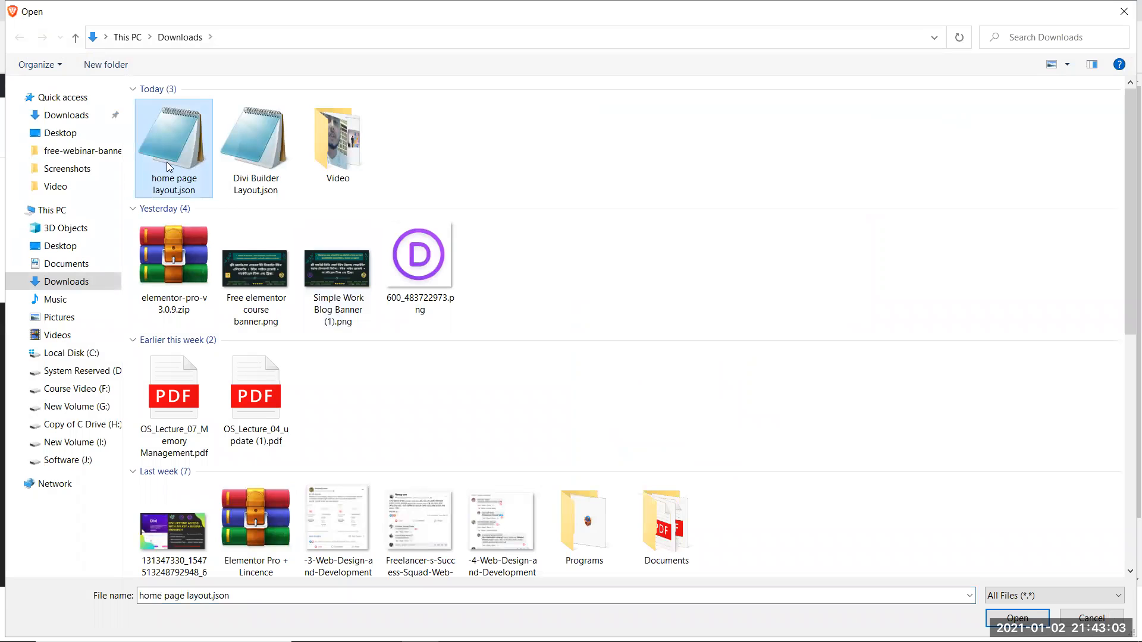
left_click(1018, 619)
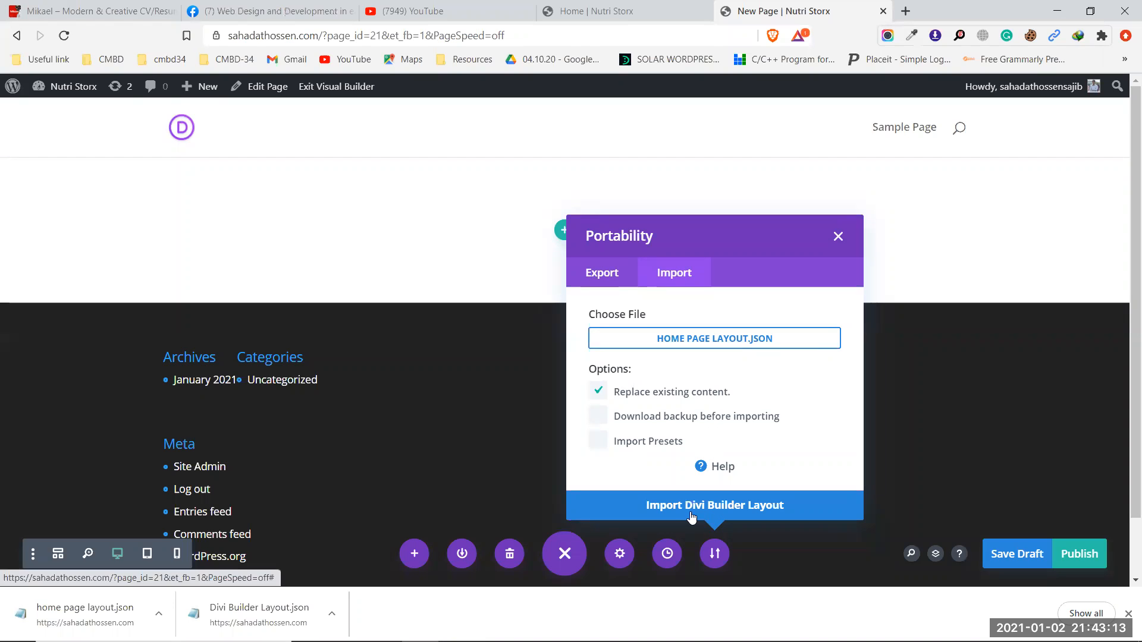
Import the chosen layout with existing content replaced and presets included, leaving the pre-import backup download disabled
left_click(598, 441)
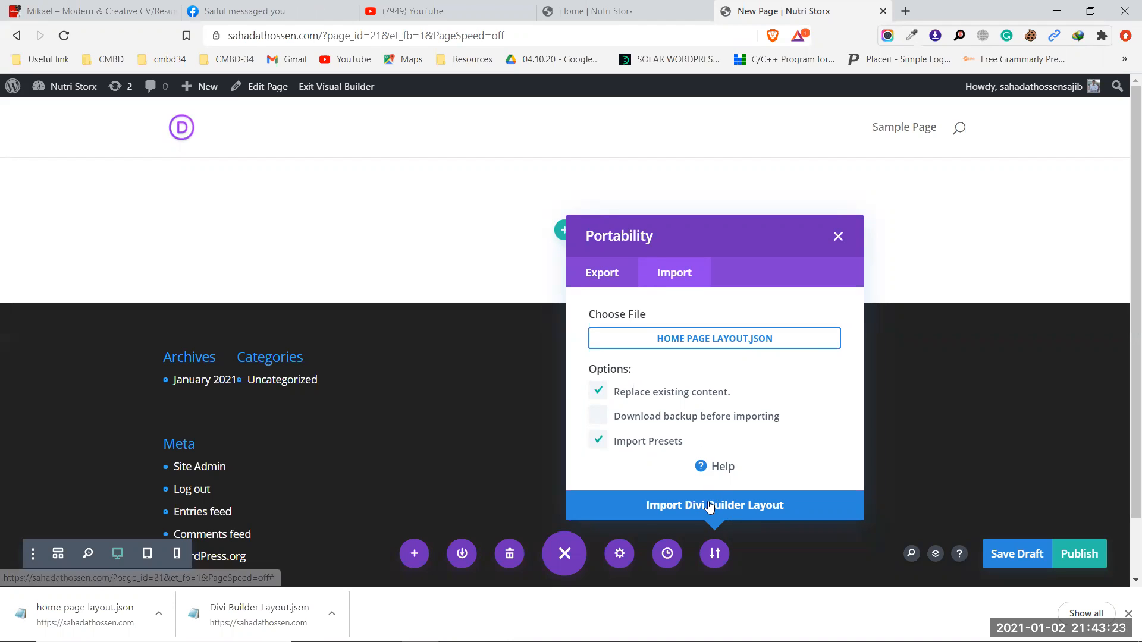
left_click(599, 419)
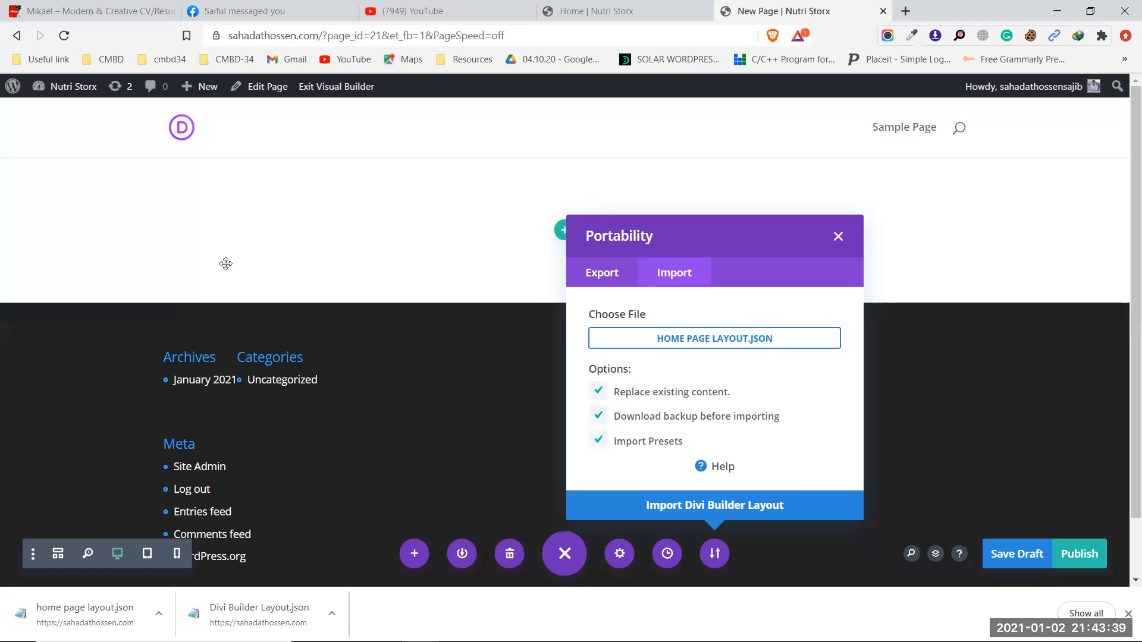
left_click(601, 416)
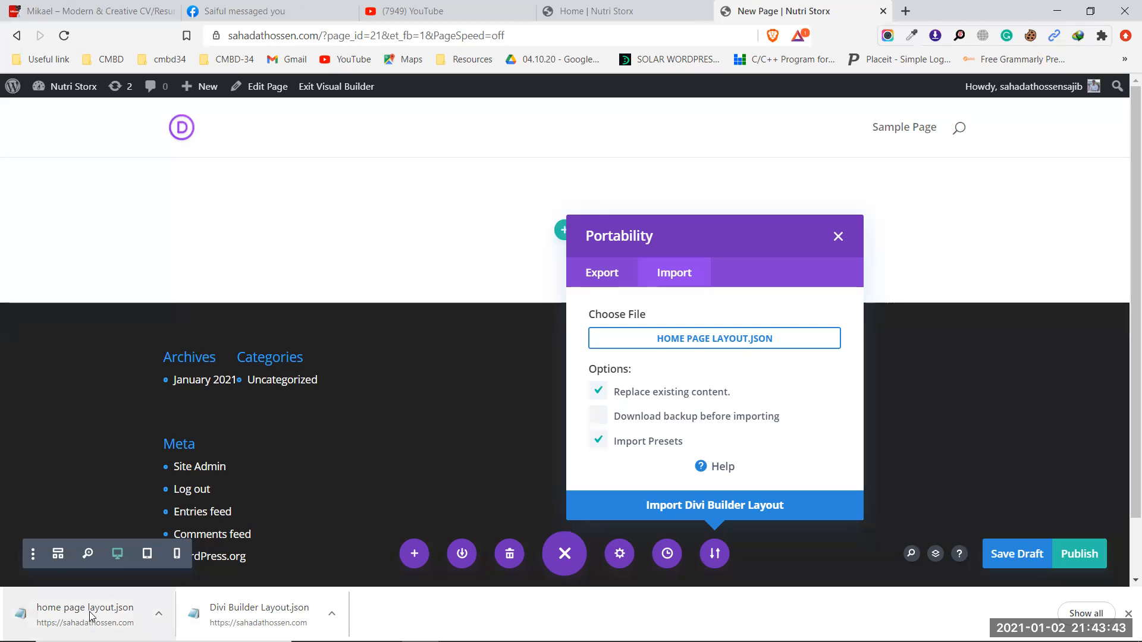
left_click(717, 511)
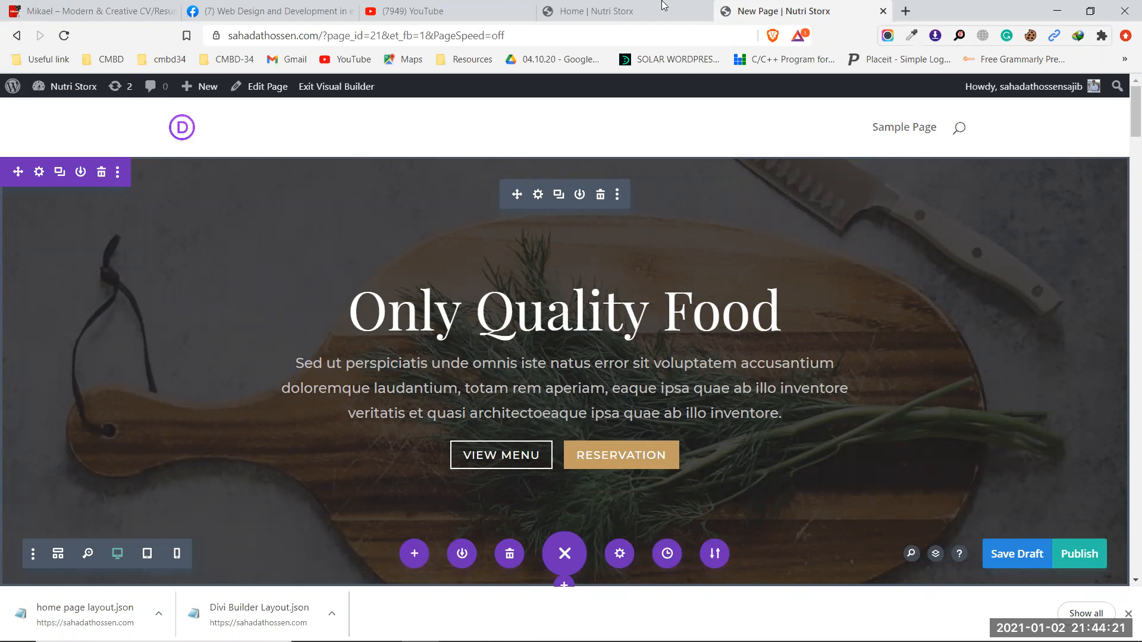
Look through the imported New Page layout from the hero banner down to the opening hours and newsletter form
scroll(706, 302, "down", 3)
scroll(706, 303, "down", 10)
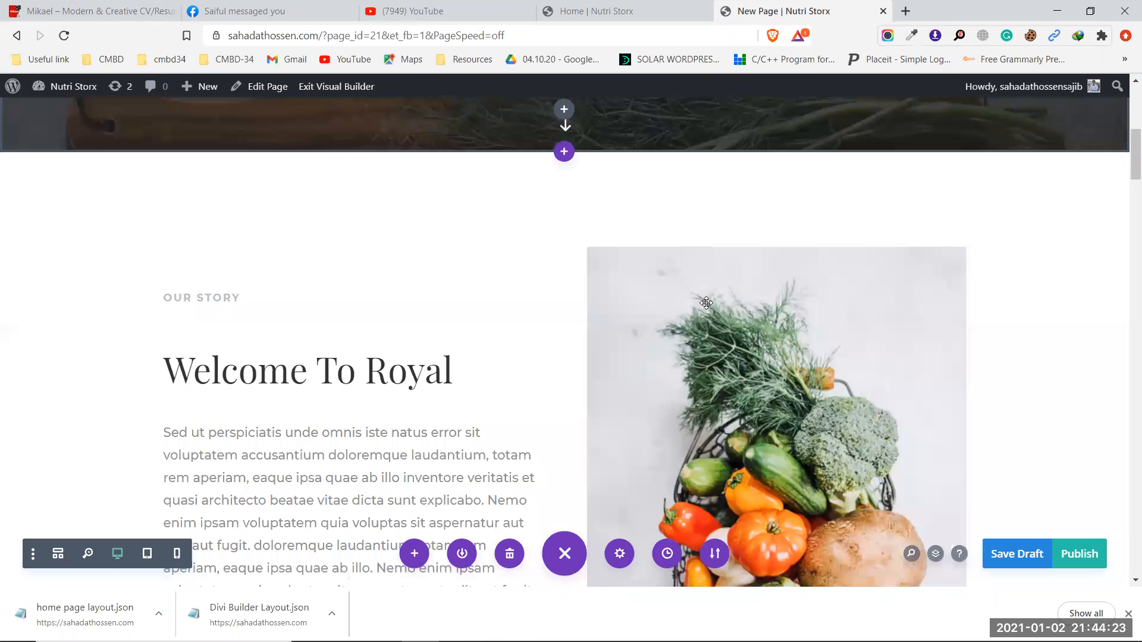
scroll(707, 299, "down", 3)
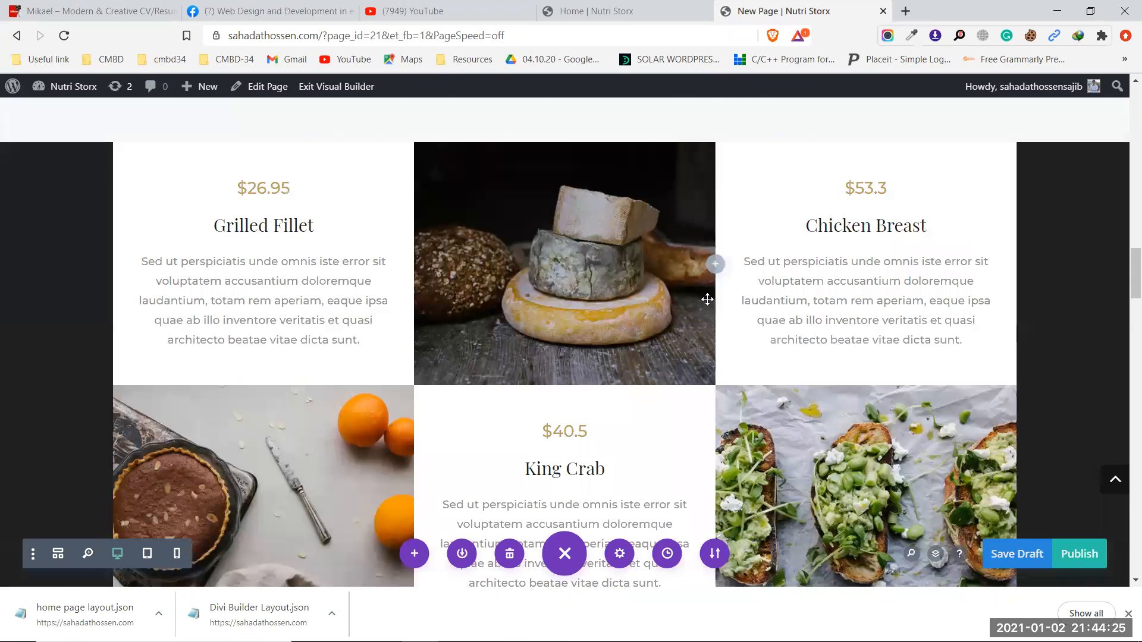
scroll(707, 299, "down", 7)
scroll(708, 299, "down", 15)
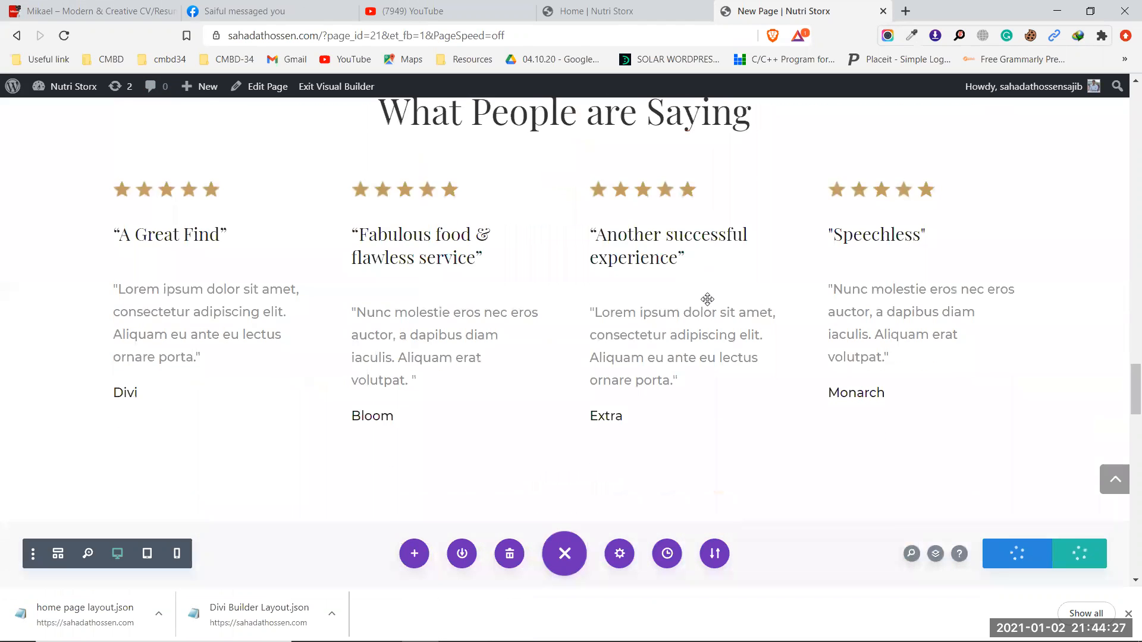
scroll(707, 299, "down", 3)
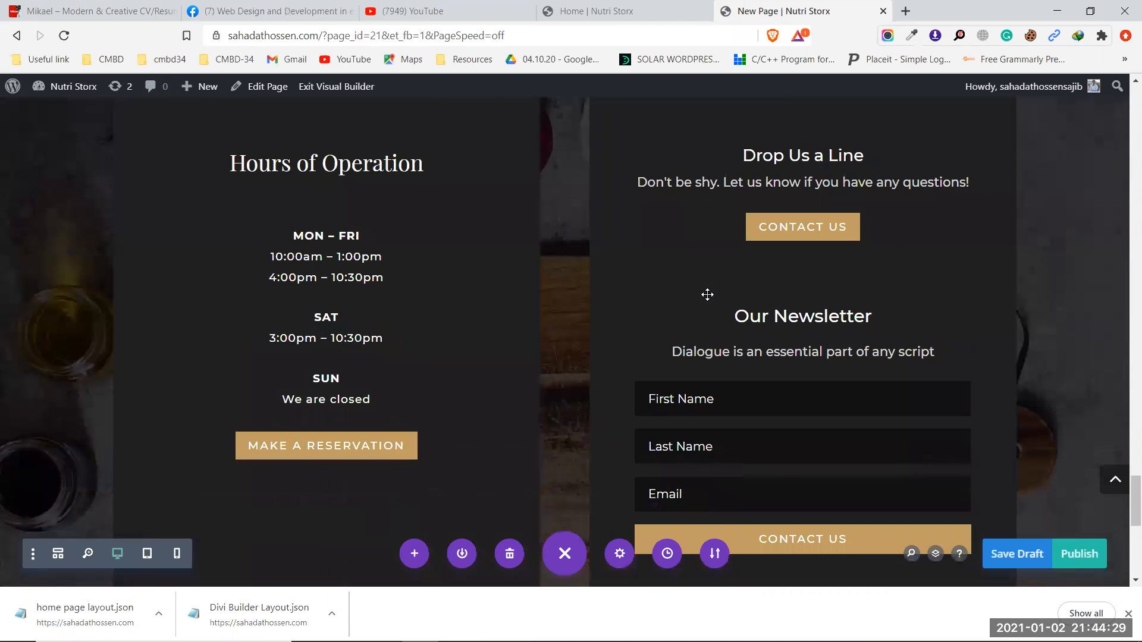
mouse_move(707, 295)
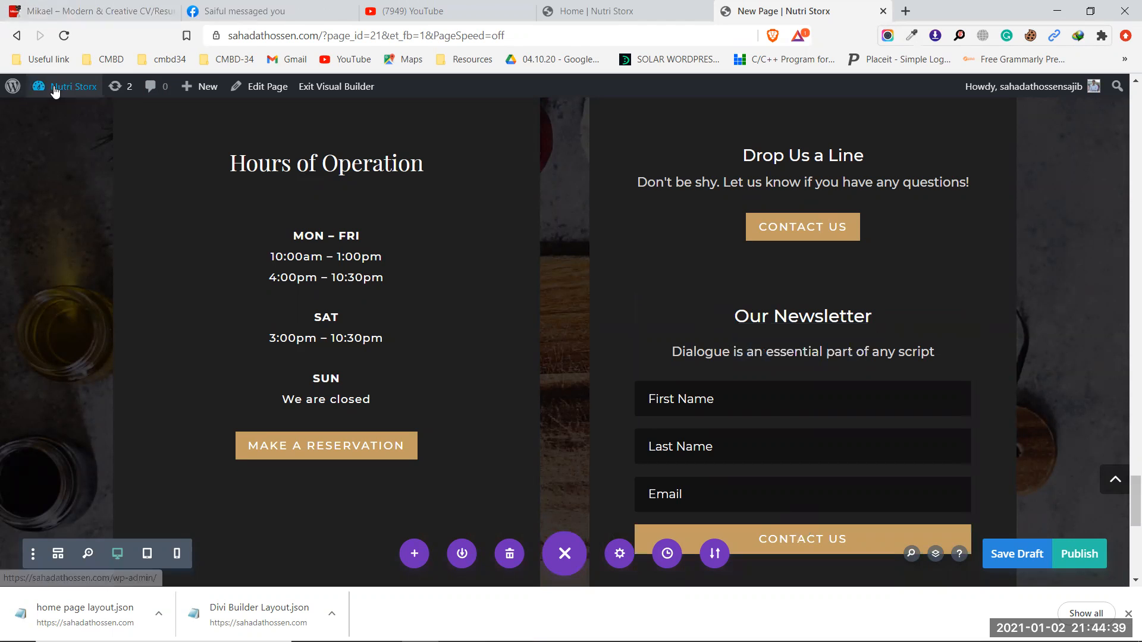
Switch to the Home page's builder tab, retry saving the page and publish it
left_click(619, 5)
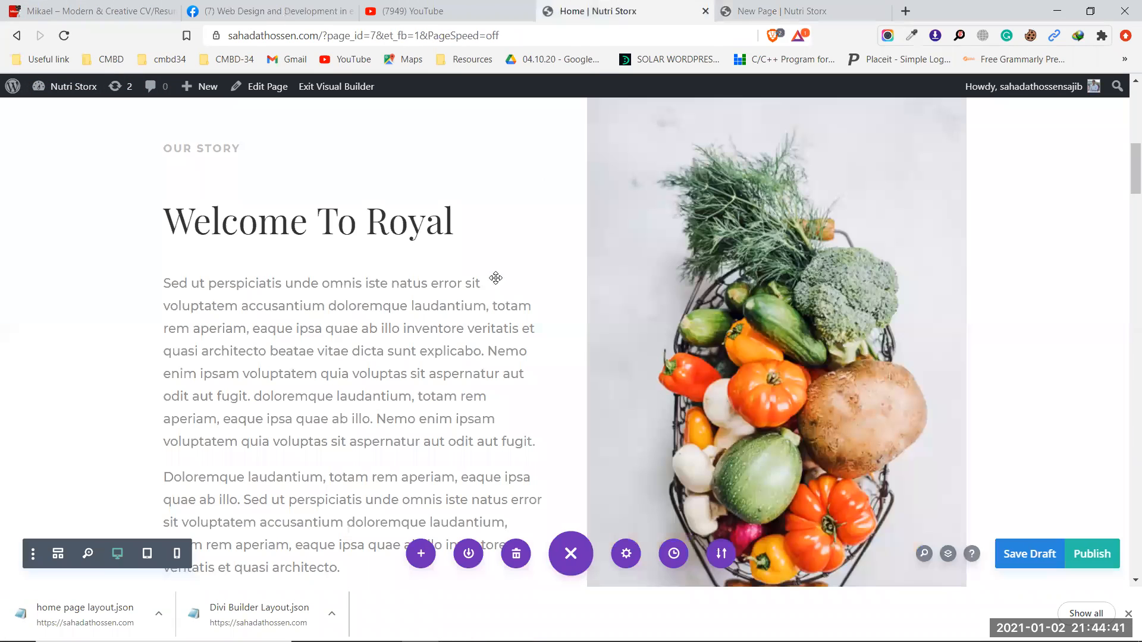
scroll(516, 280, "up", 5)
scroll(516, 276, "up", 5)
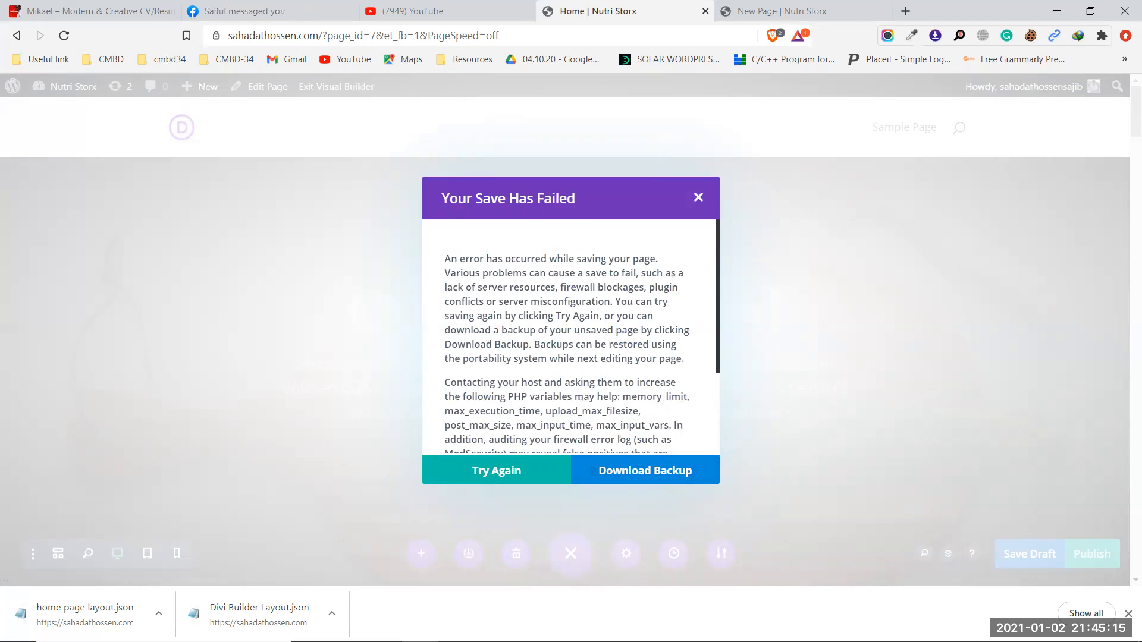
left_click(503, 472)
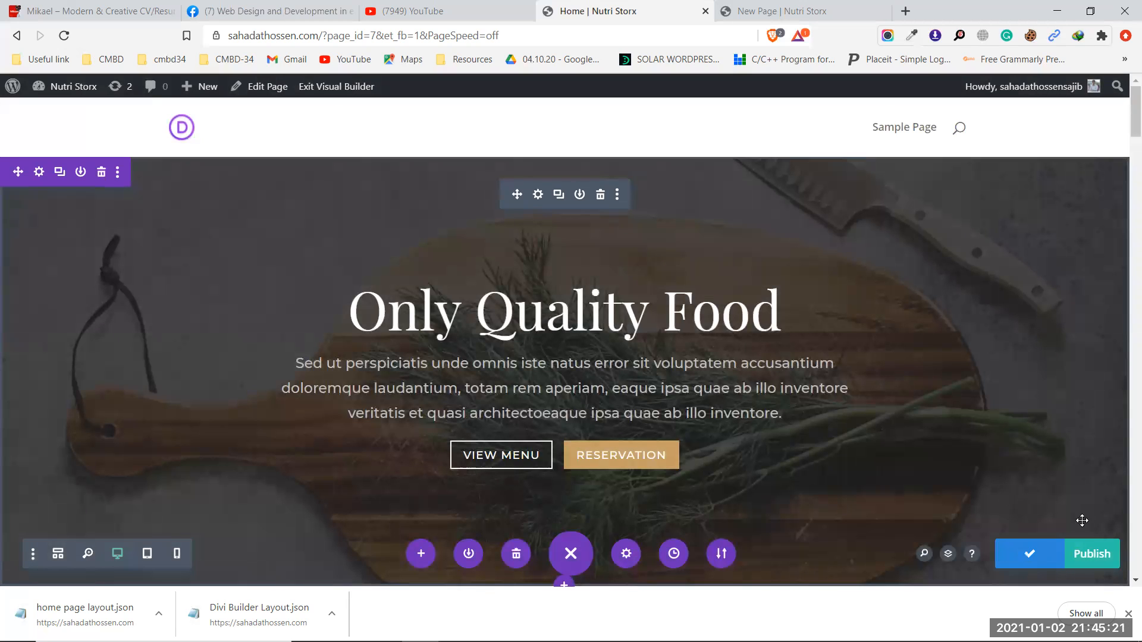
left_click(1094, 553)
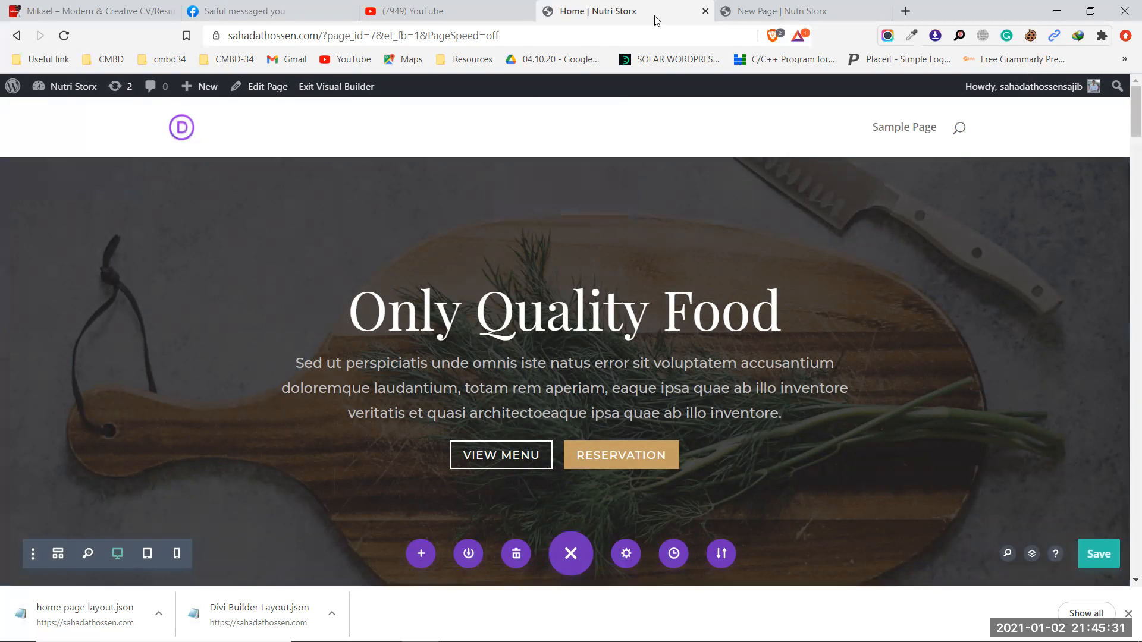
Return to New Page, clear its entire layout and dismiss the row choices without inserting one
left_click(764, 9)
scroll(475, 294, "up", 20)
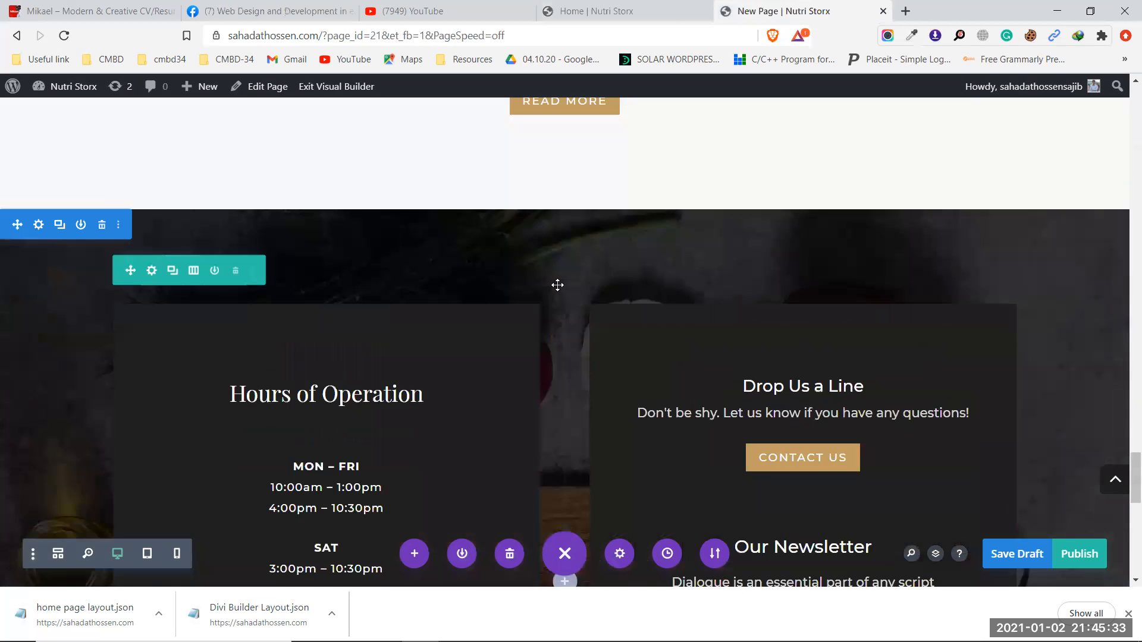
scroll(548, 273, "up", 5)
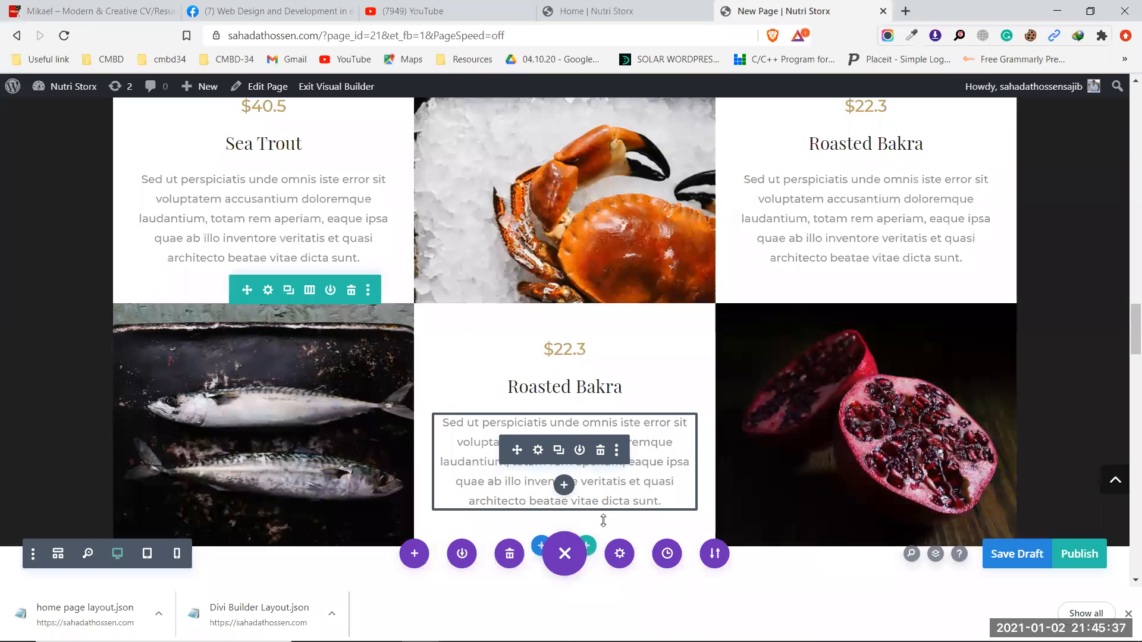
left_click(507, 556)
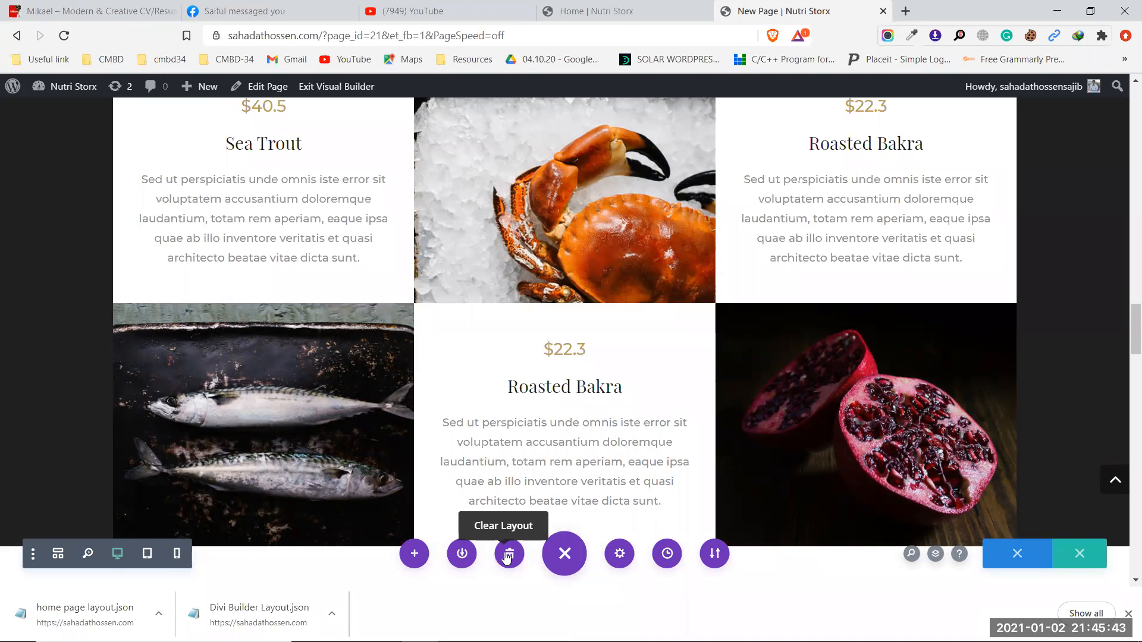
left_click(508, 557)
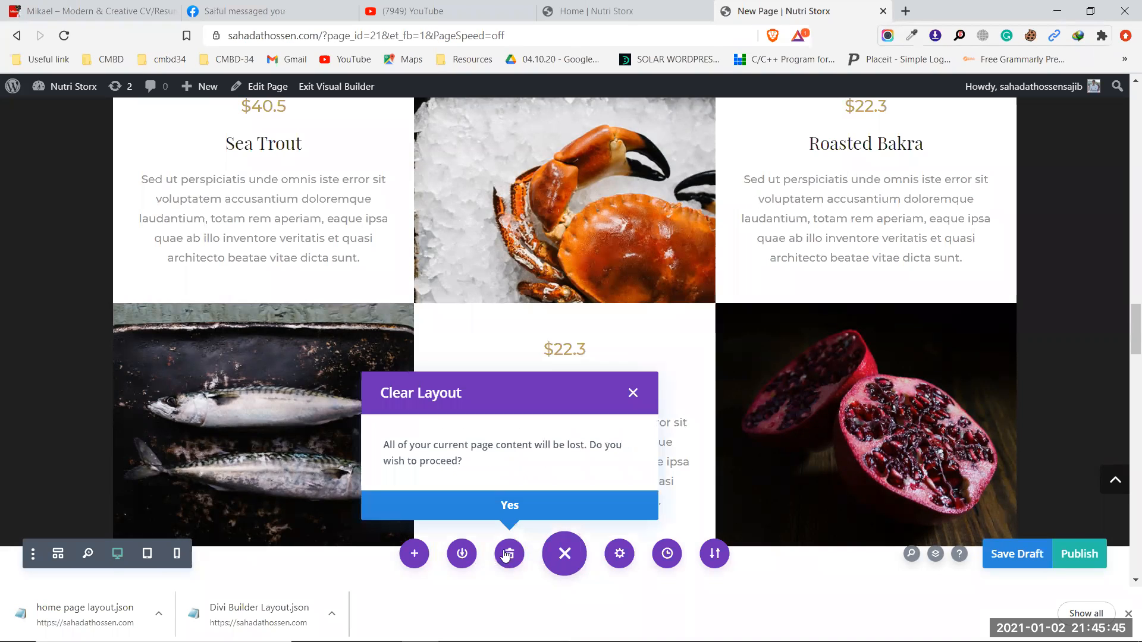
left_click(509, 510)
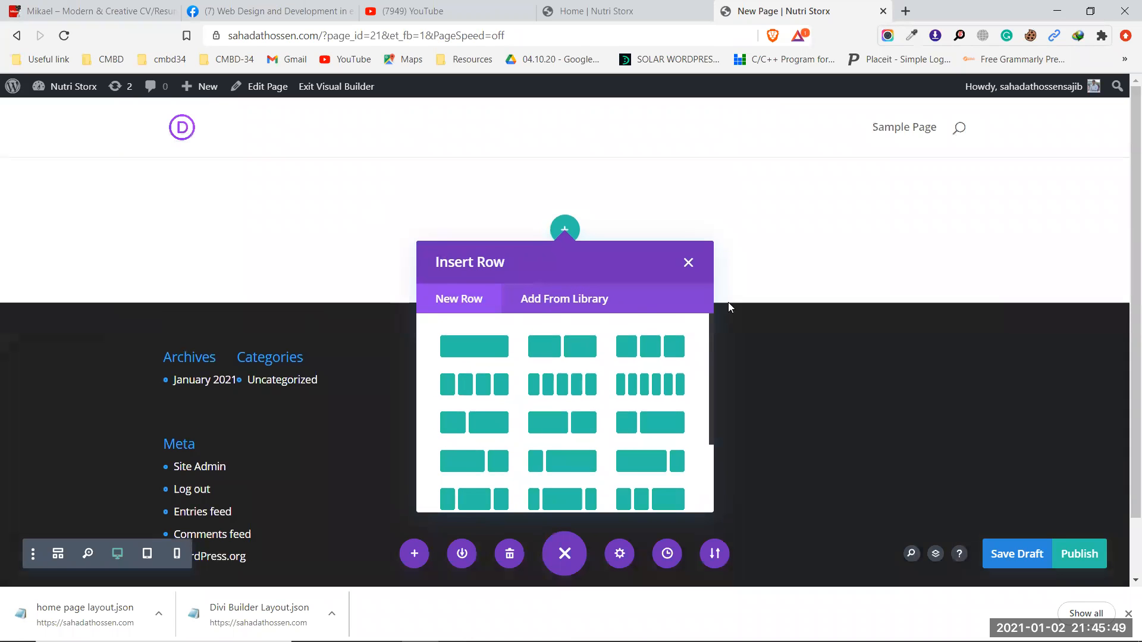
left_click(688, 262)
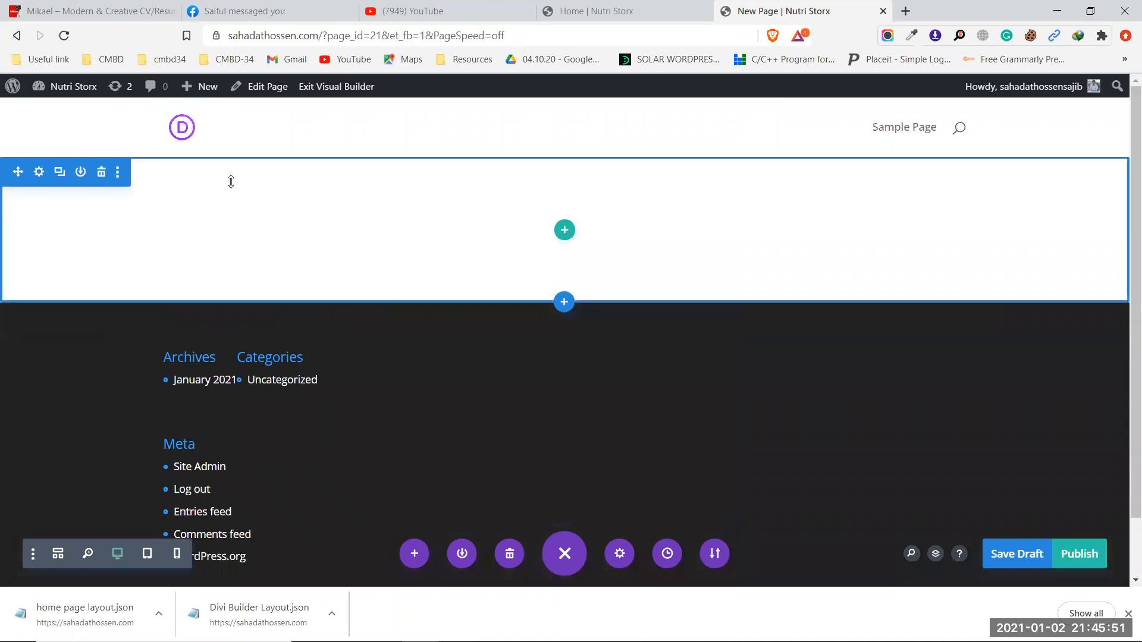
Delete the empty section on New Page and dismiss the row choices without inserting one
left_click(102, 173)
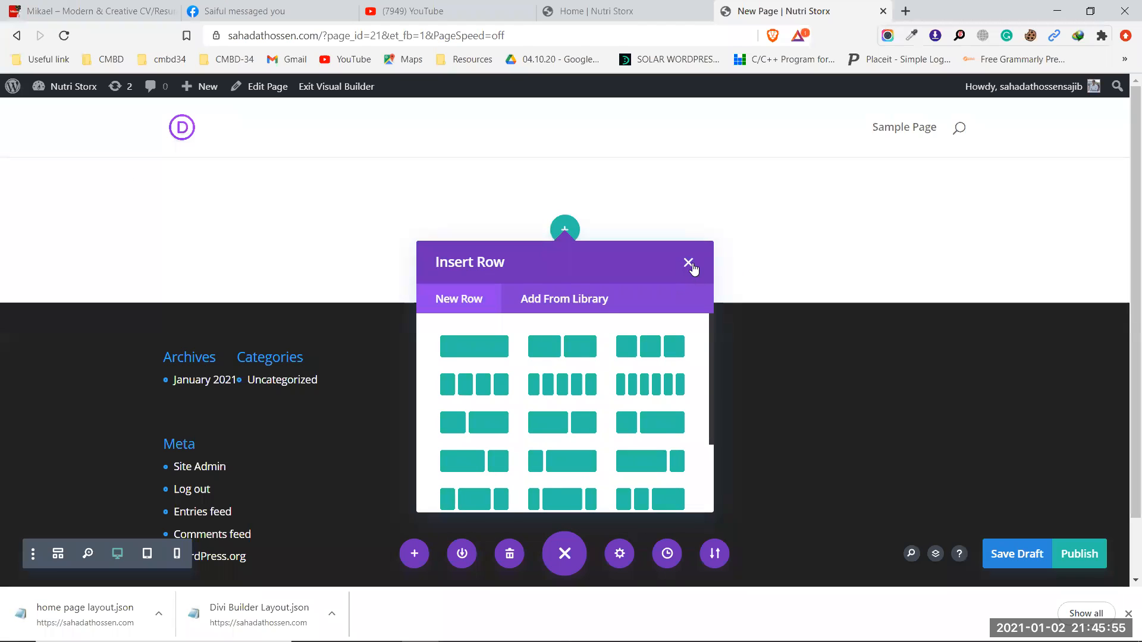
left_click(688, 263)
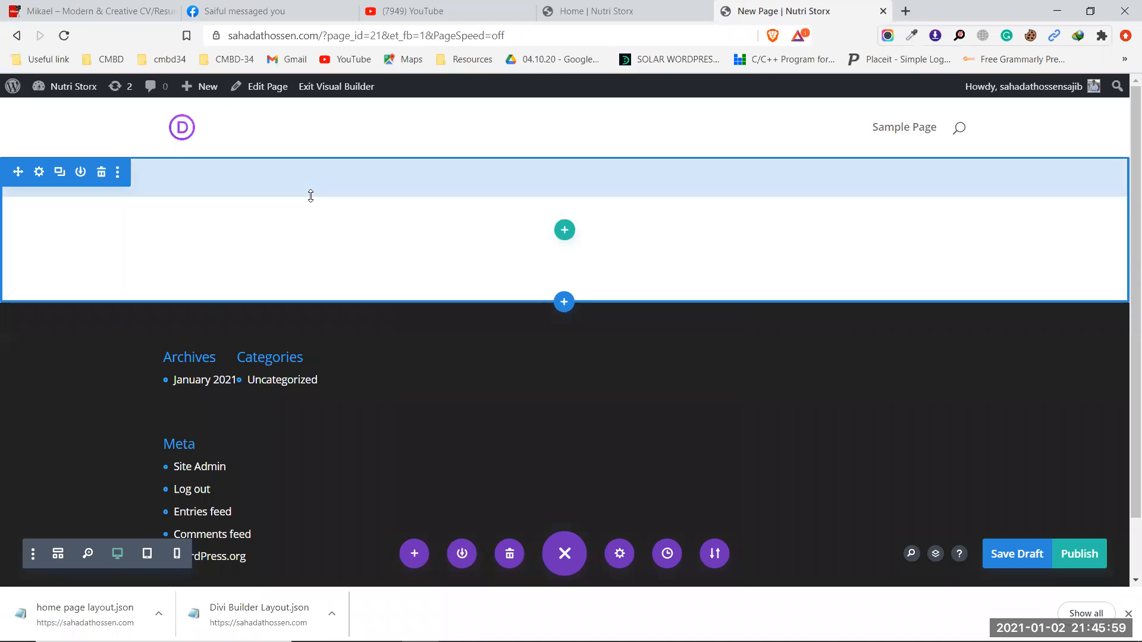
Switch to the Home page's builder tab and look at the hero section's settings, closing them without changes
left_click(576, 11)
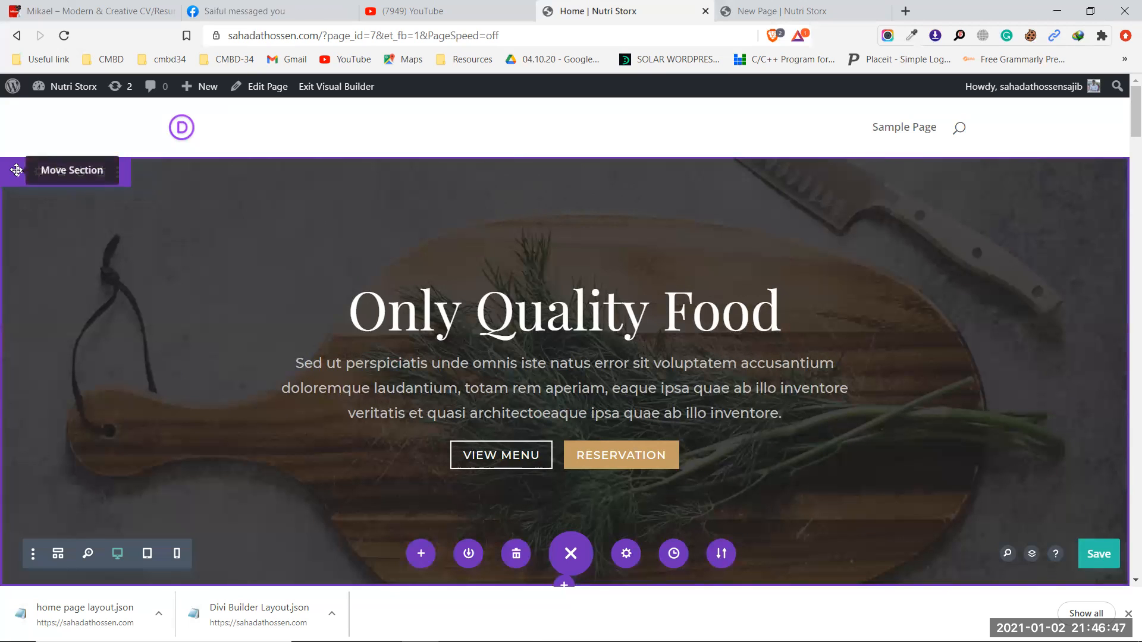
mouse_move(16, 170)
left_mouse_down()
mouse_move(13, 184)
mouse_move(20, 162)
left_mouse_up()
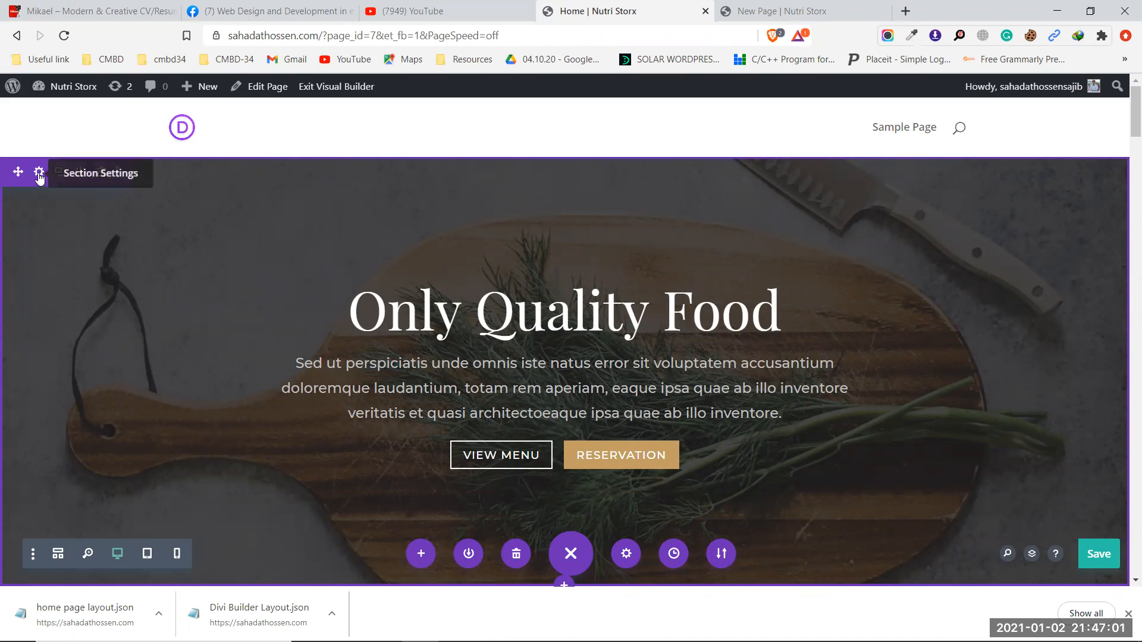
left_click(39, 174)
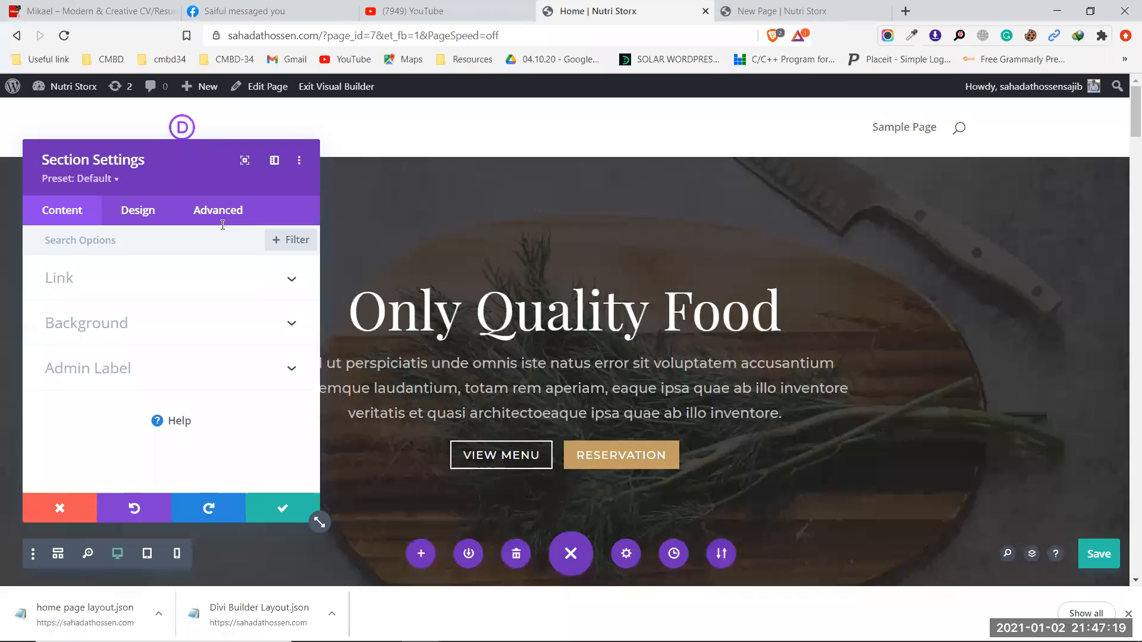
left_click(59, 504)
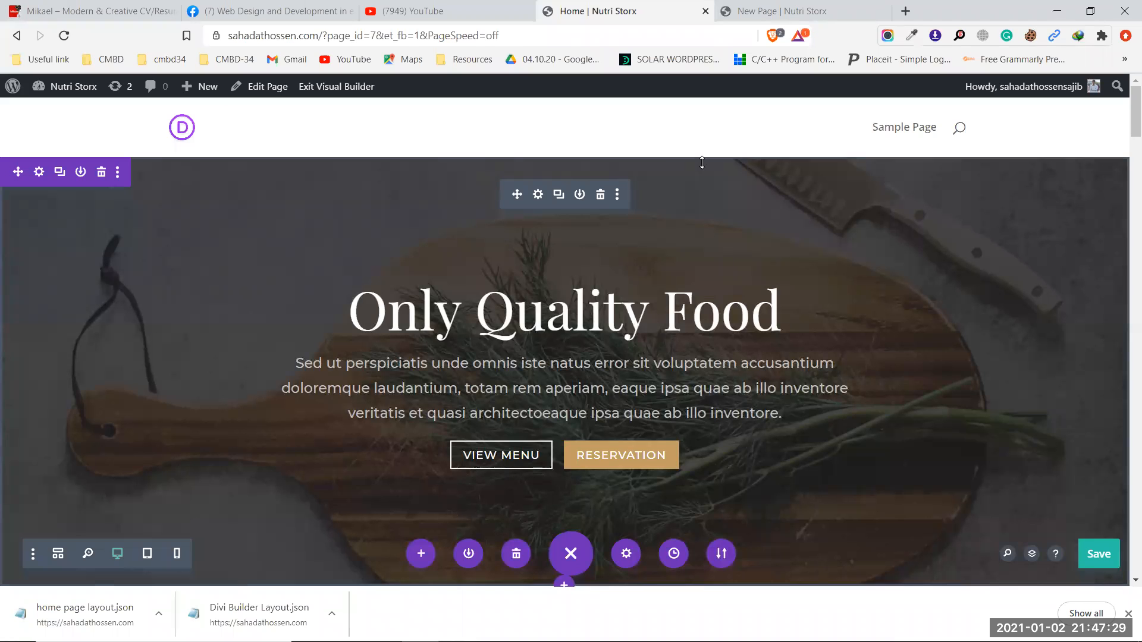
key("ctrl+s")
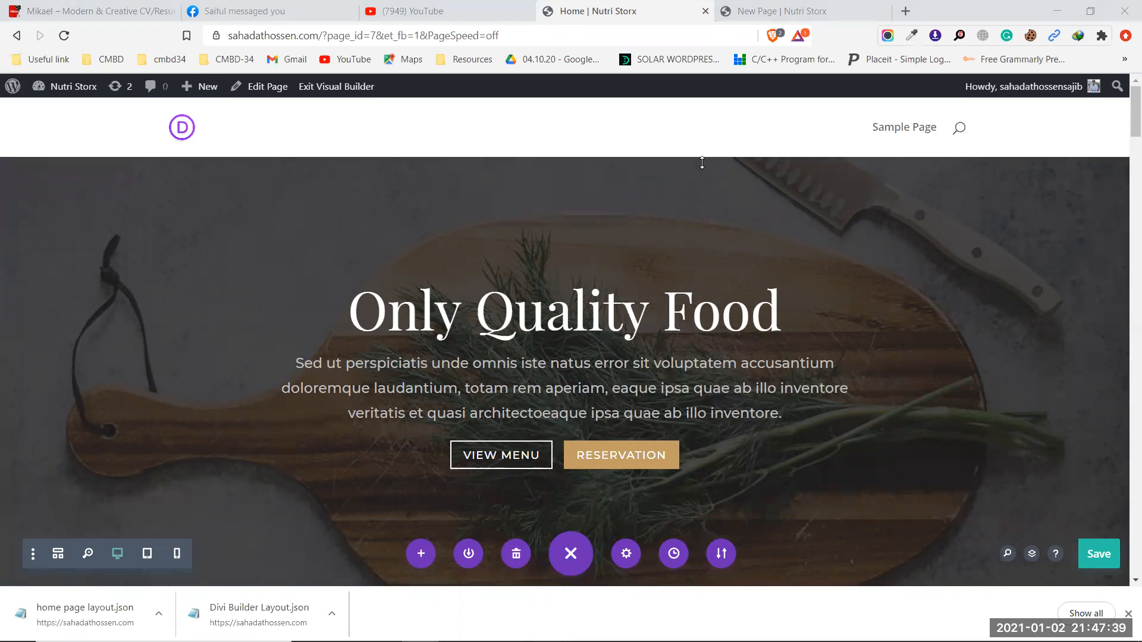
mouse_move(613, 209)
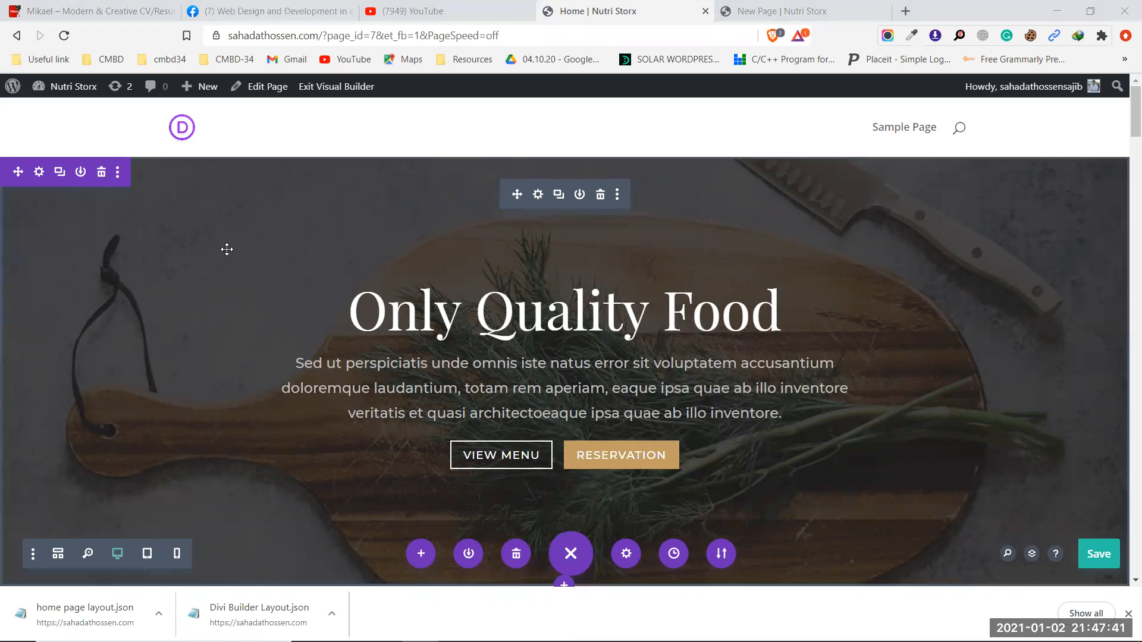
left_click(39, 172)
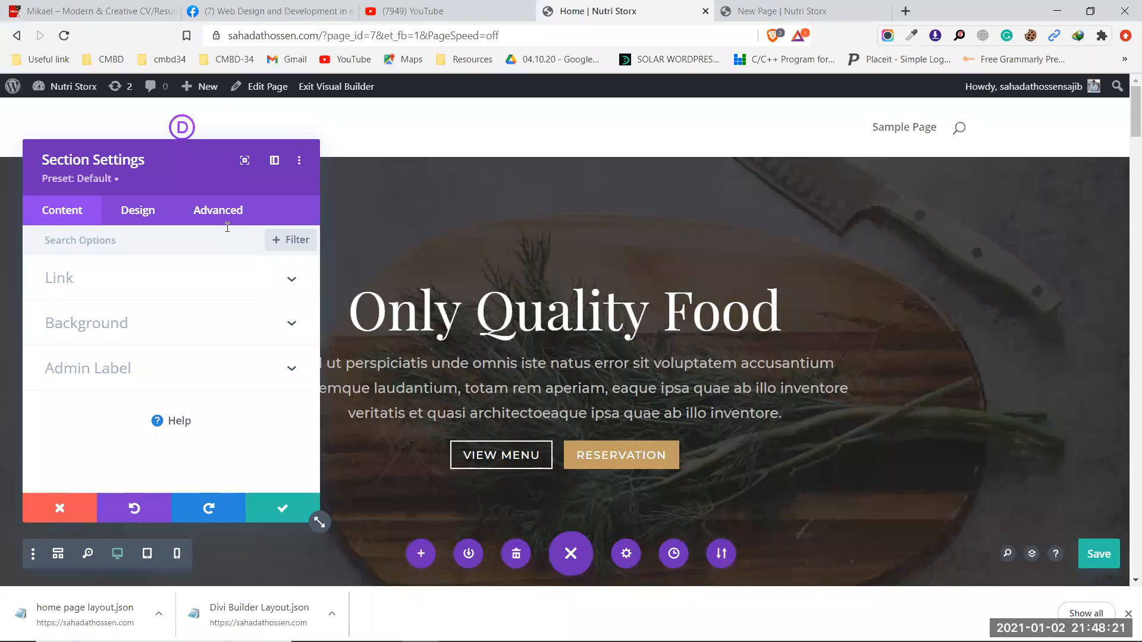
left_click(59, 508)
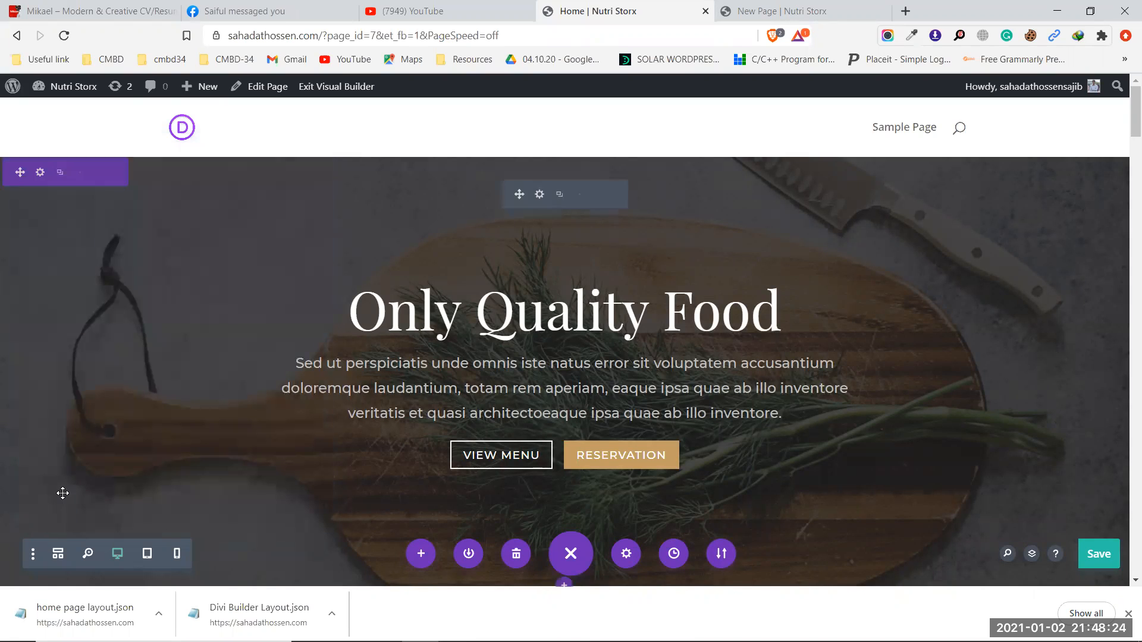
Duplicate the "Only Quality Food" hero section and check the copy beneath the original
left_click(58, 179)
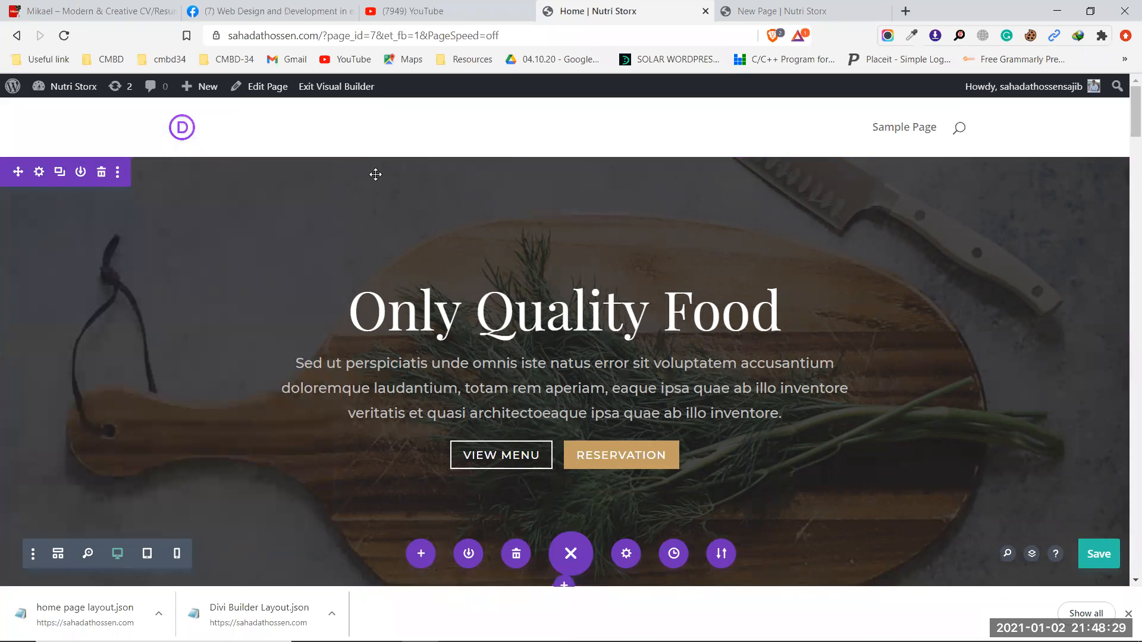
scroll(276, 198, "down", 7)
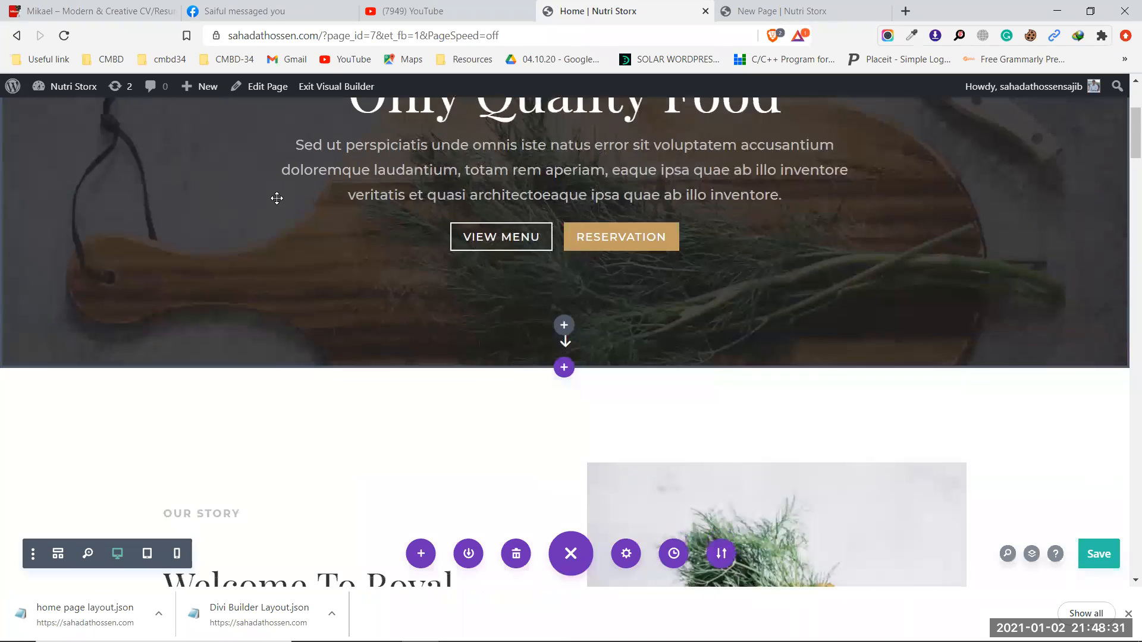
scroll(292, 205, "up", 7)
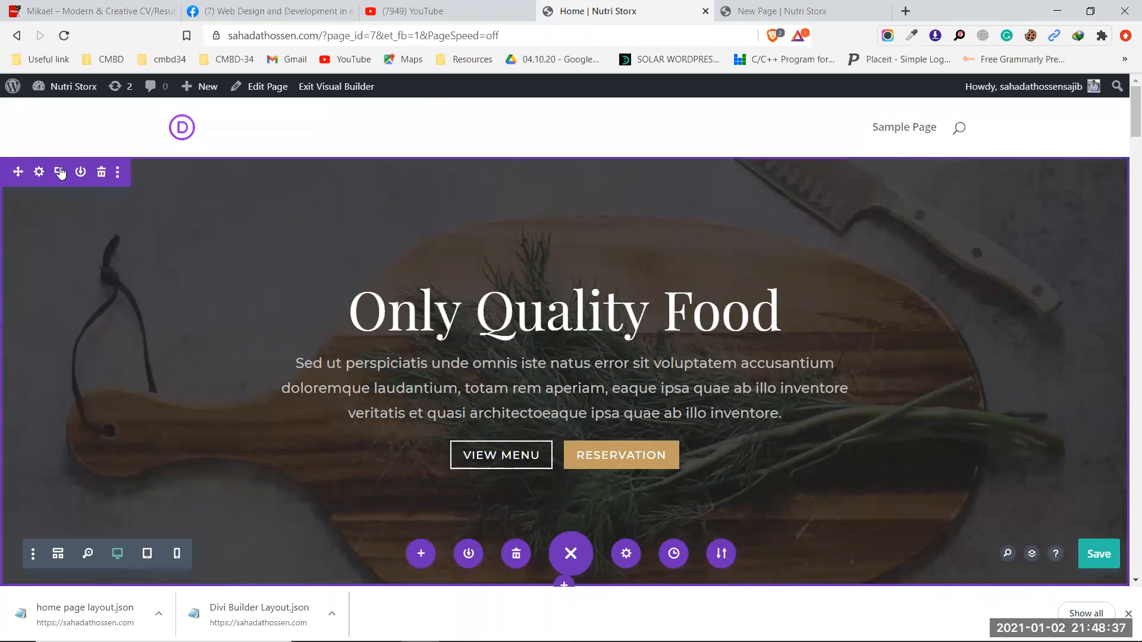
left_click(60, 172)
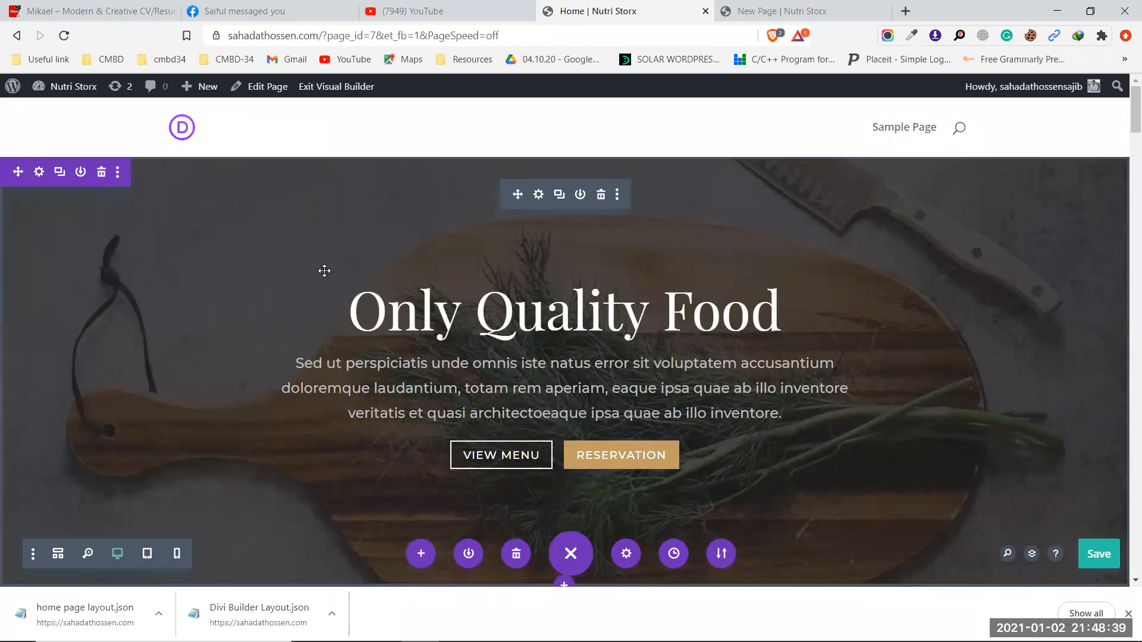
scroll(321, 268, "down", 7)
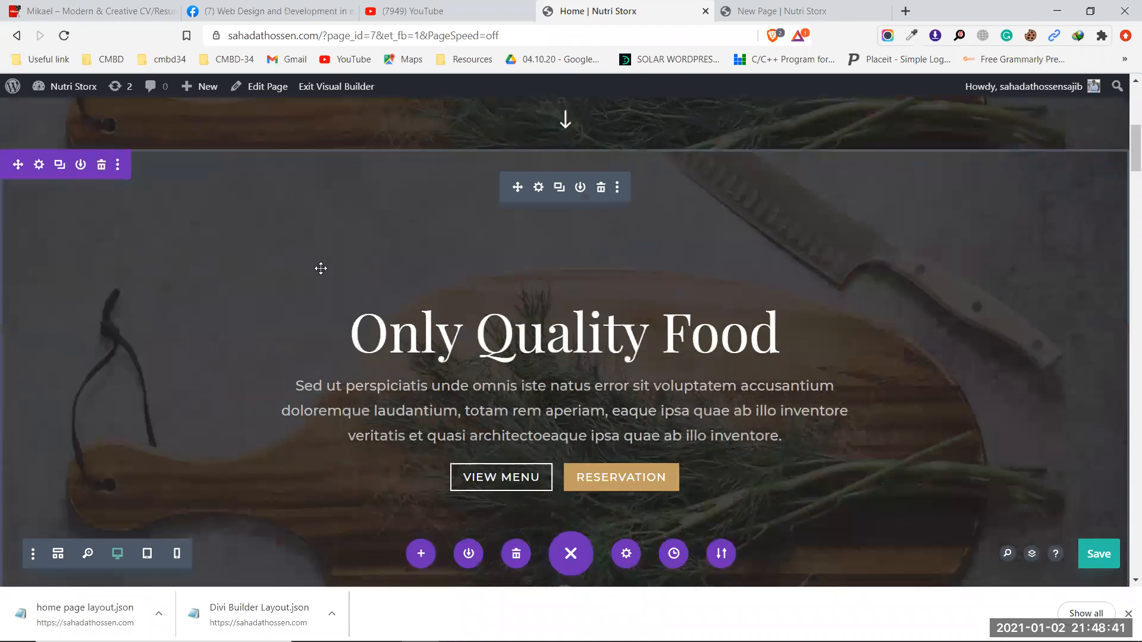
scroll(320, 269, "up", 3)
scroll(321, 269, "down", 4)
scroll(321, 269, "up", 3)
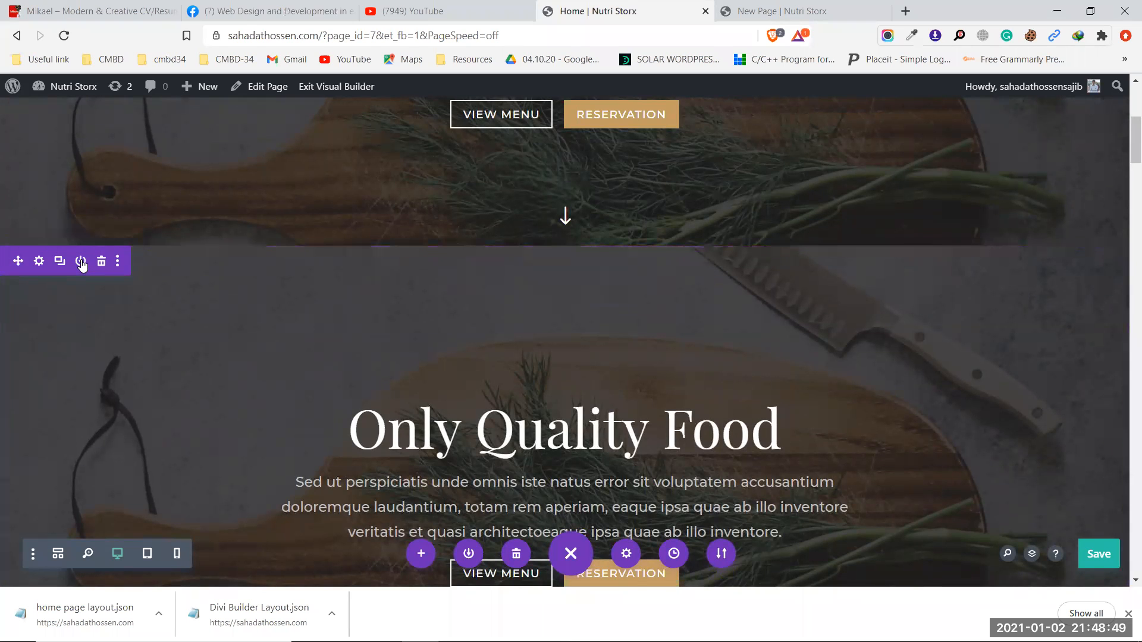
Review the Add to Library options for the duplicated hero section and close them without saving
left_click(82, 265)
scroll(123, 414, "down", 2)
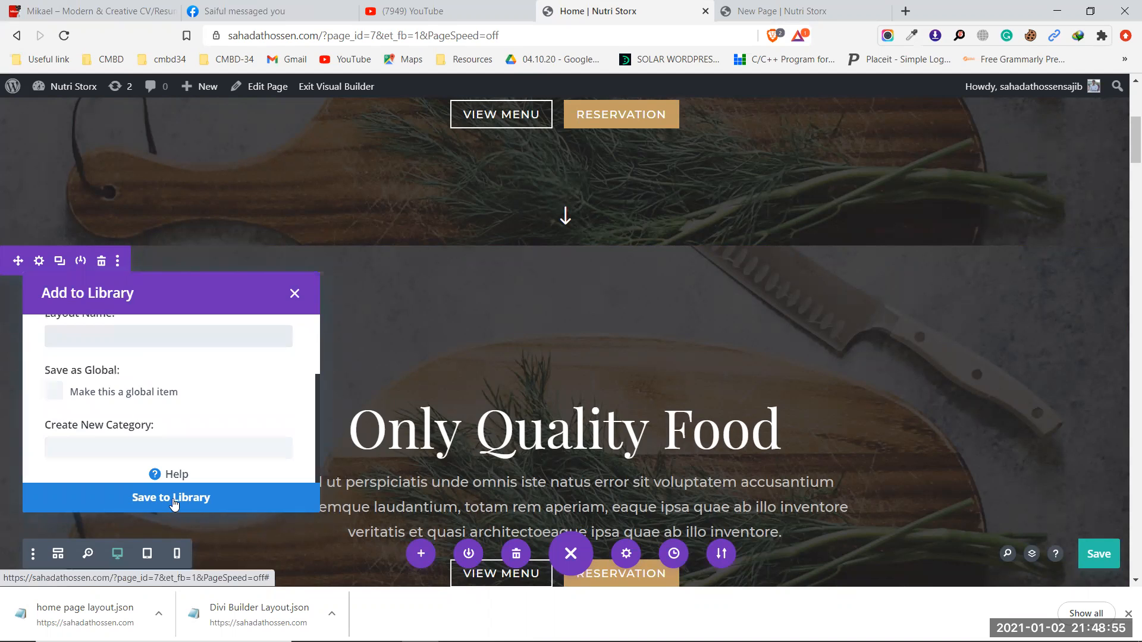
scroll(151, 396, "up", 2)
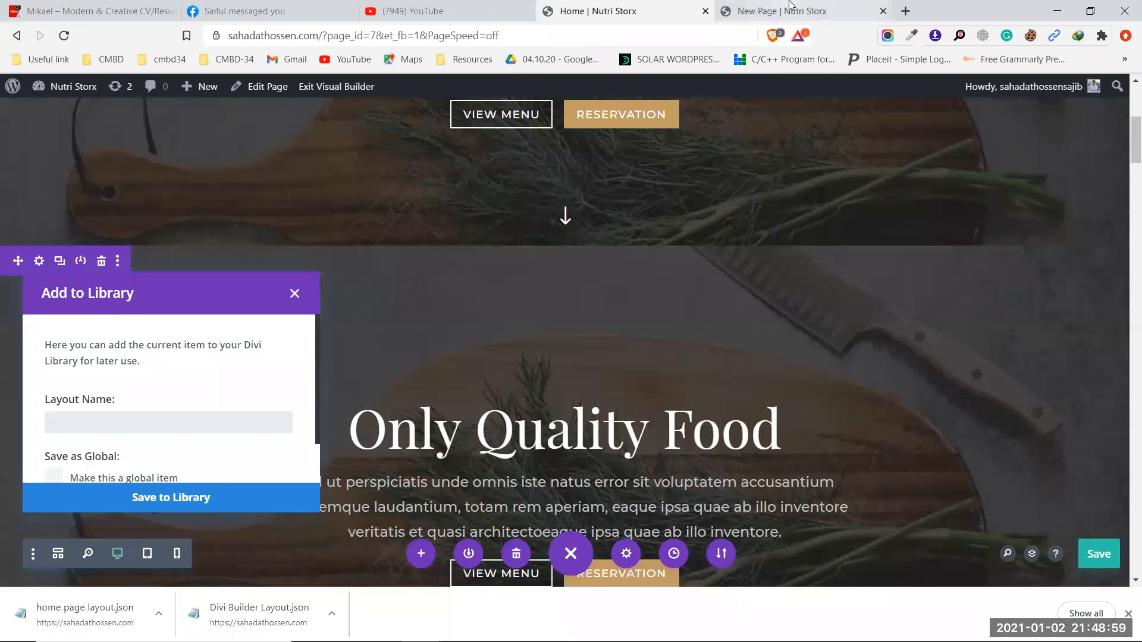
left_click(295, 293)
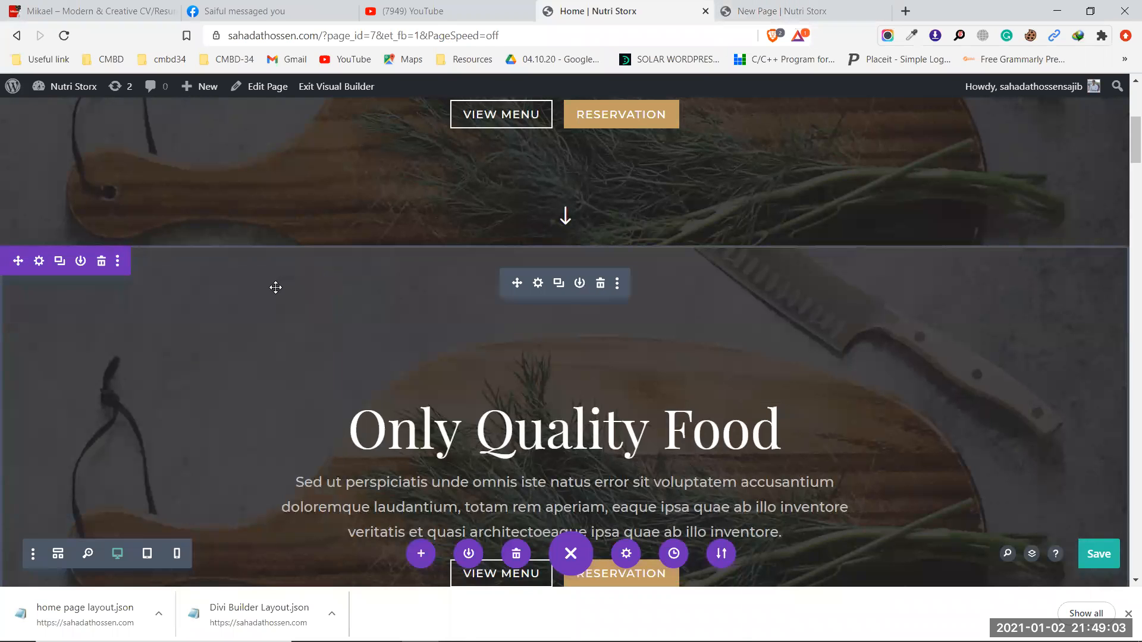
Delete the duplicated hero section and undo the deletion
left_click(101, 262)
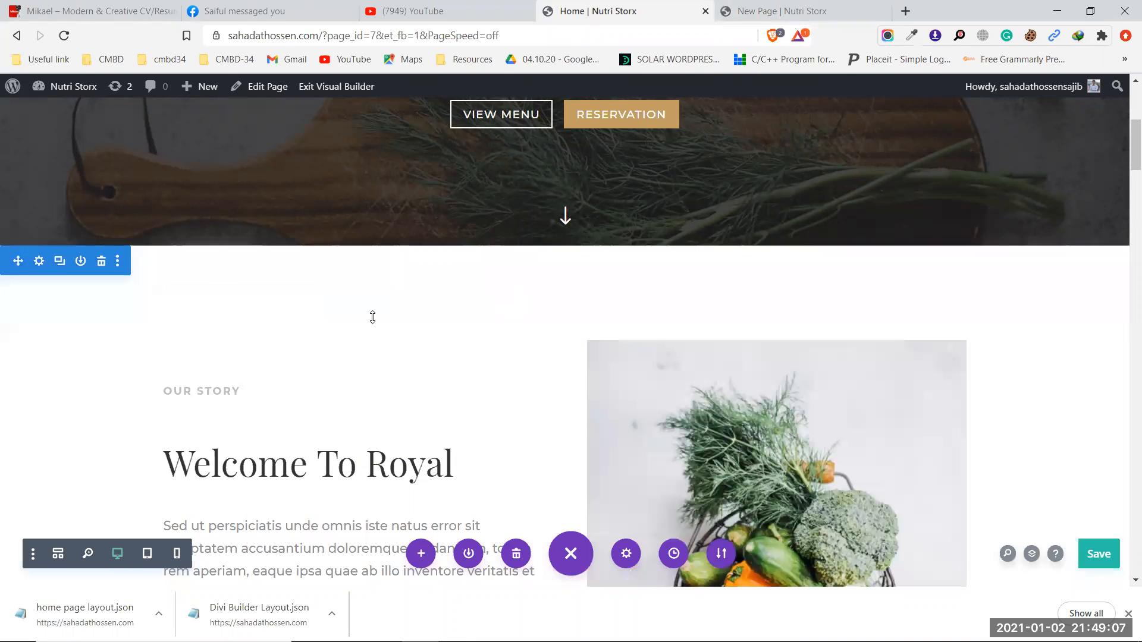
key("ctrl+z")
scroll(83, 192, "up", 2)
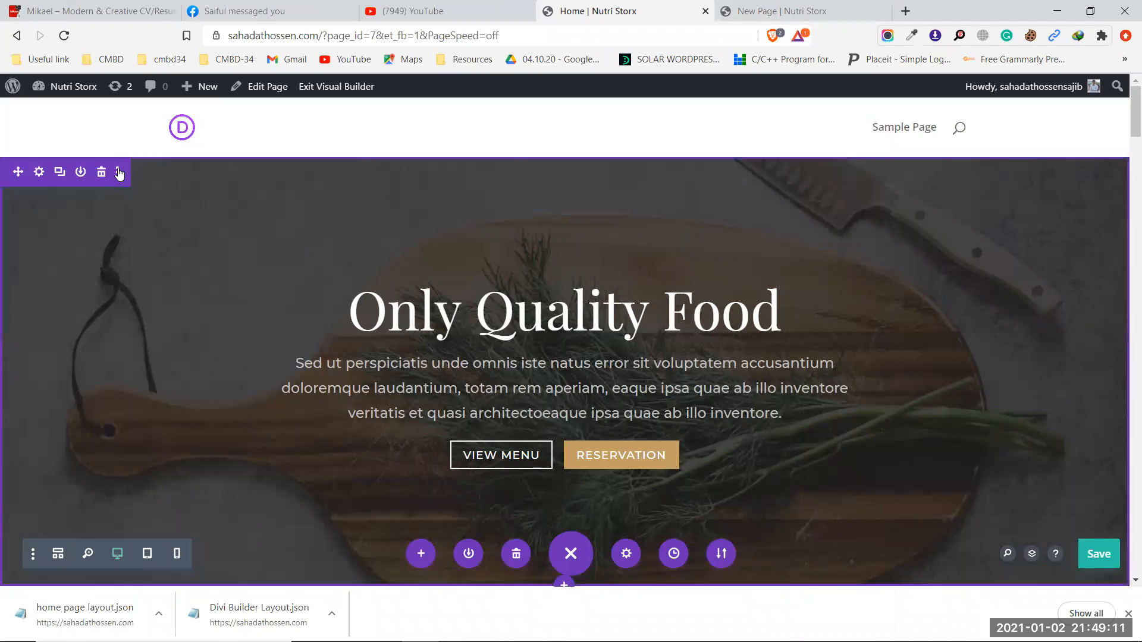
Disable the first hero section on desktop, check the page, and enable it again
left_click(118, 170)
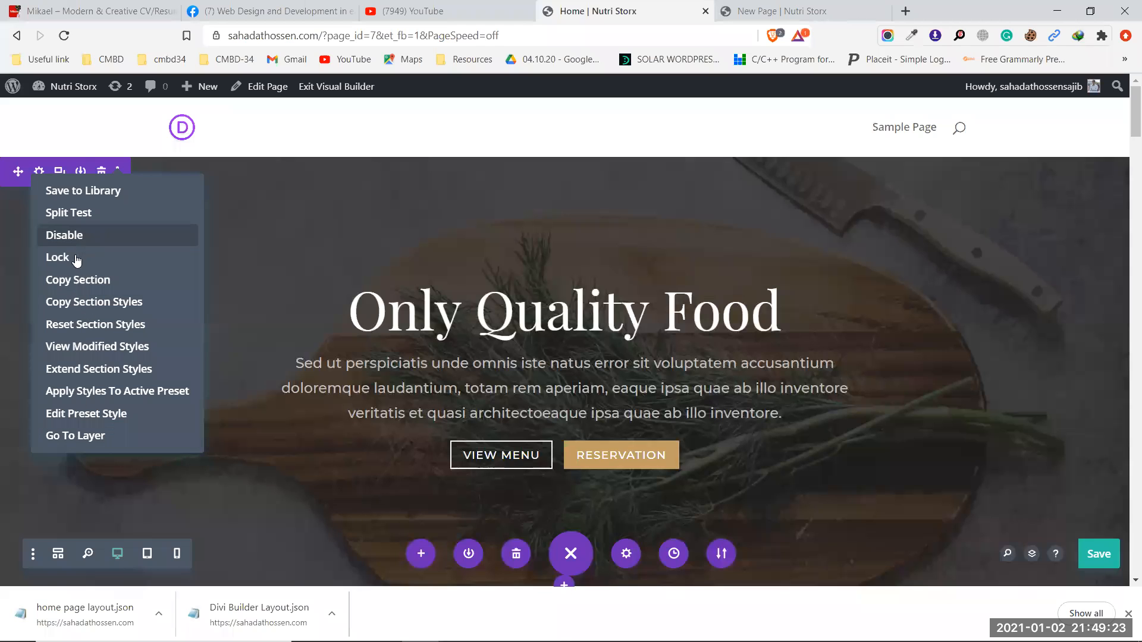
mouse_move(92, 238)
left_click(182, 237)
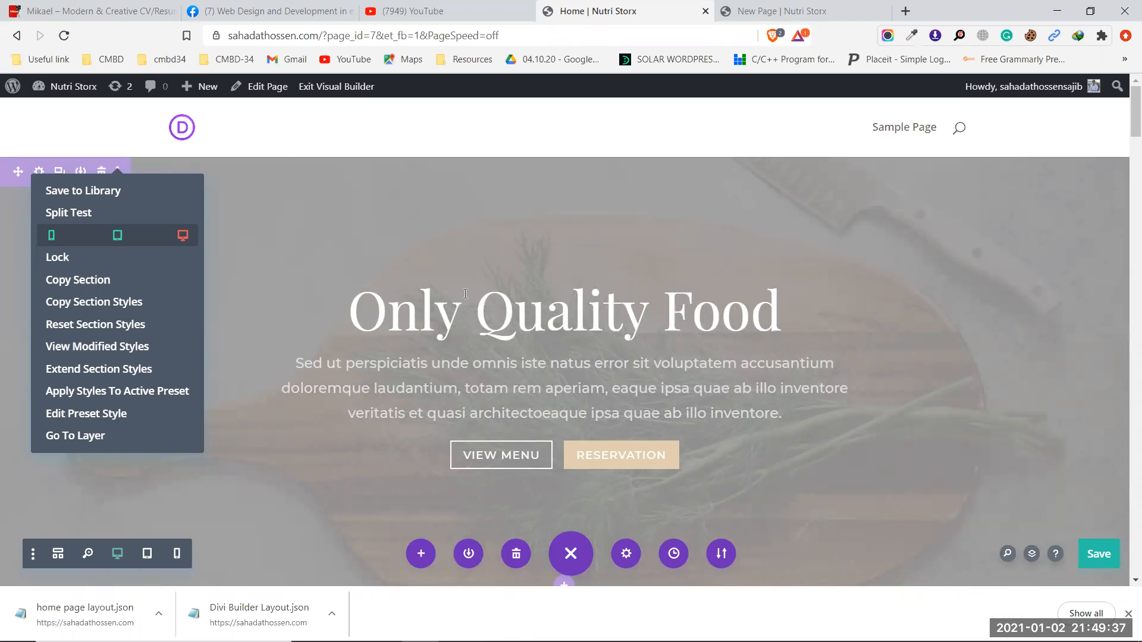
scroll(465, 293, "down", 6)
scroll(465, 294, "up", 4)
scroll(465, 294, "up", 2)
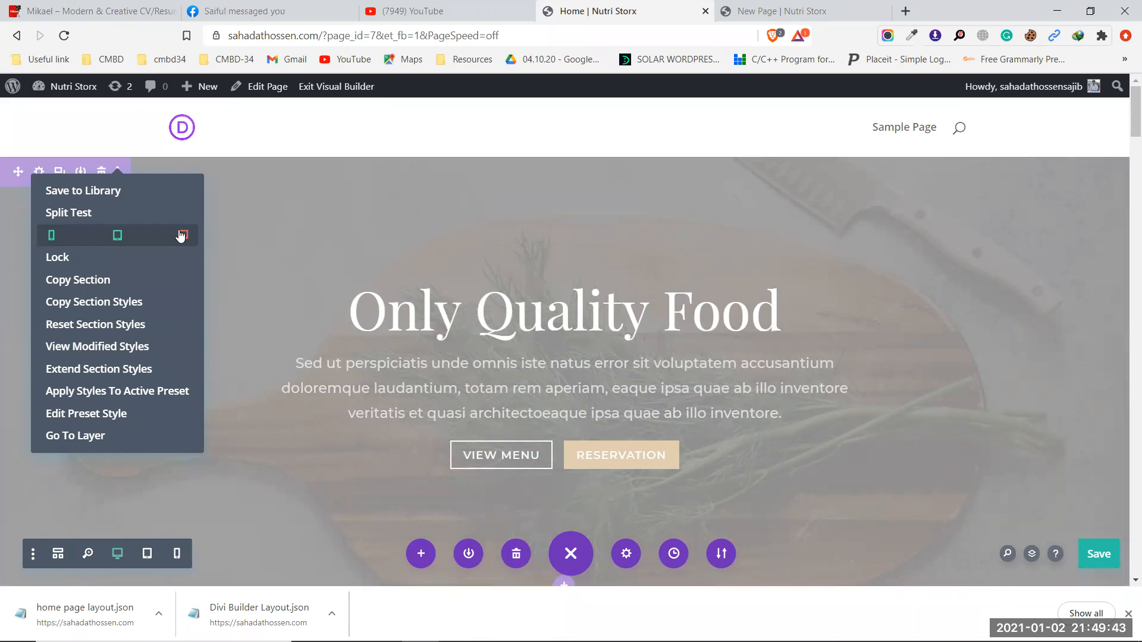
left_click(180, 236)
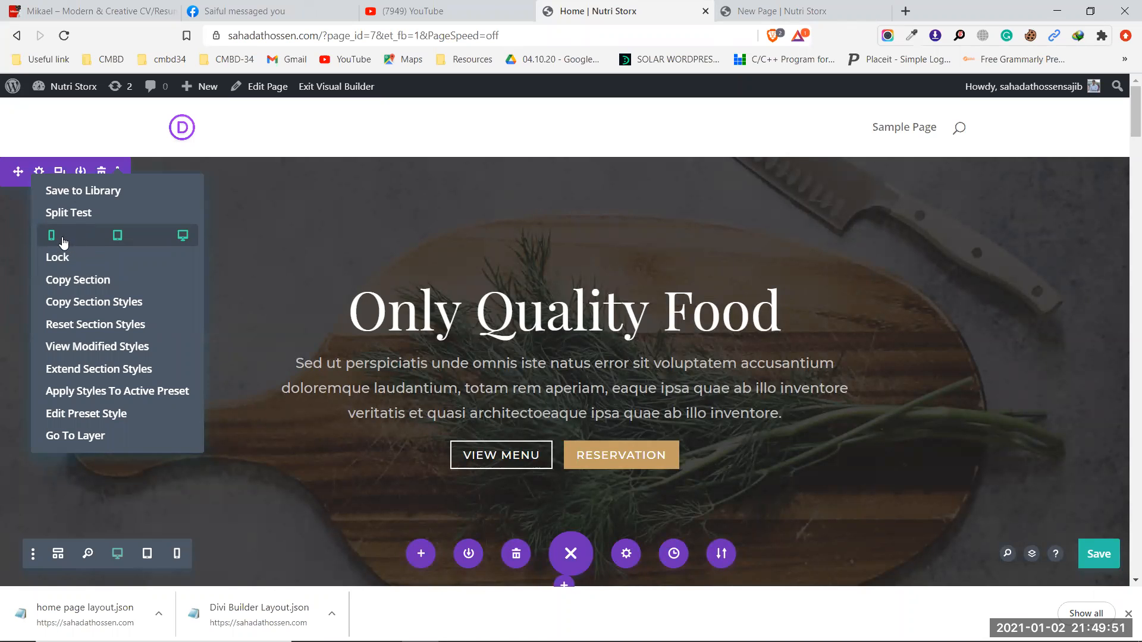
Copy the first "Only Quality Food" hero section on the Home page
left_click(119, 169)
left_click(118, 170)
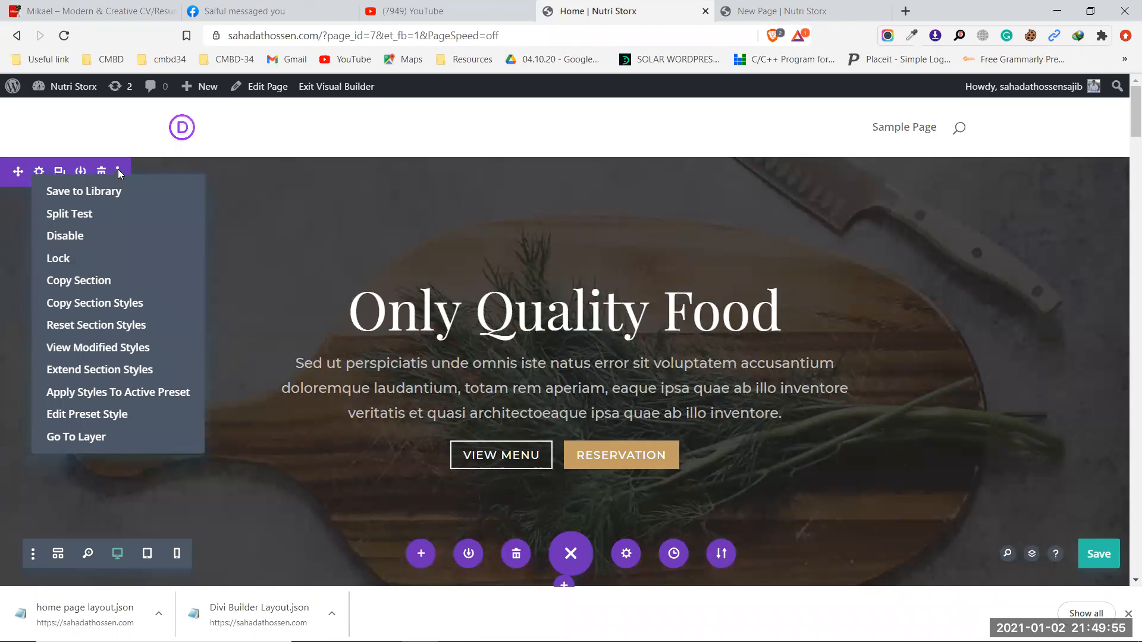
left_click(117, 171)
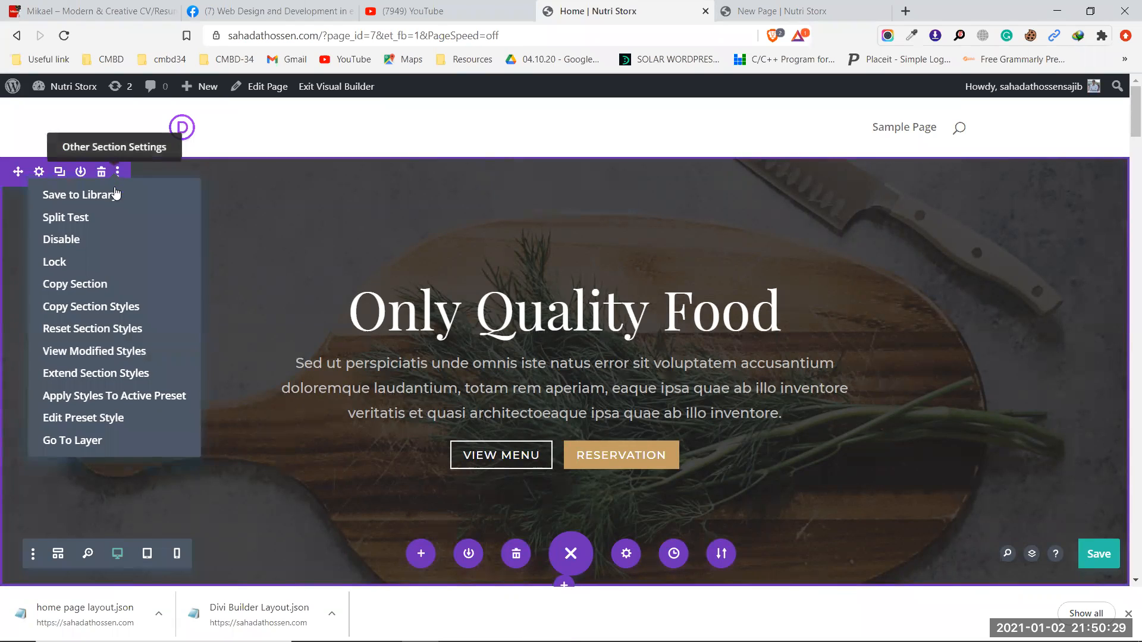
left_click(91, 283)
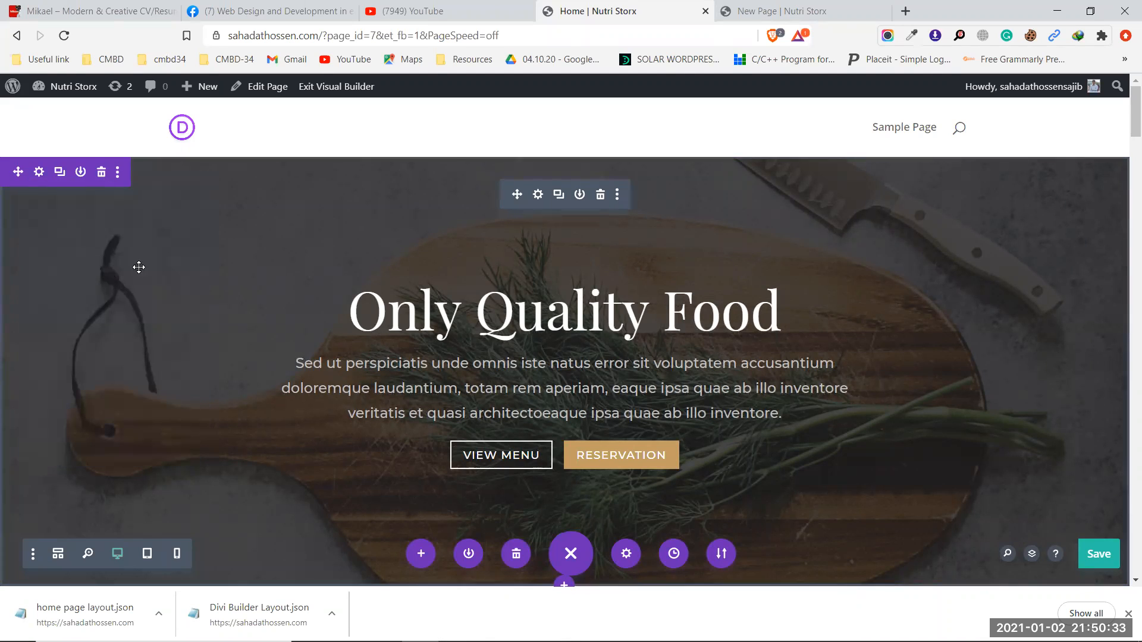
Switch to New Page, paste the copied hero section below its empty section and check the result
left_click(776, 7)
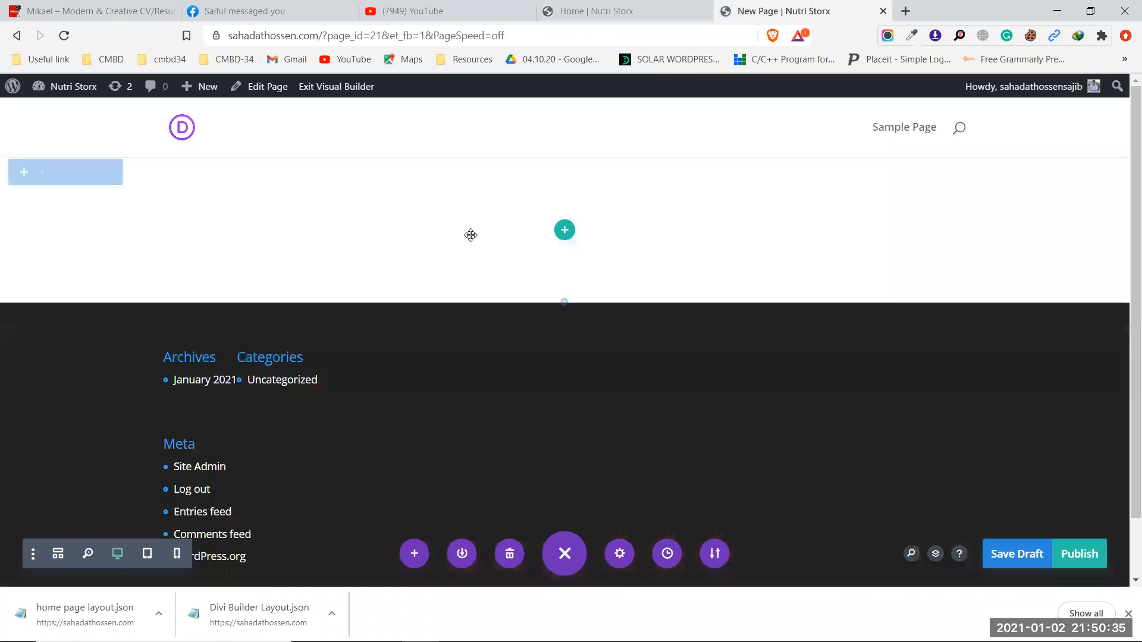
left_click(117, 174)
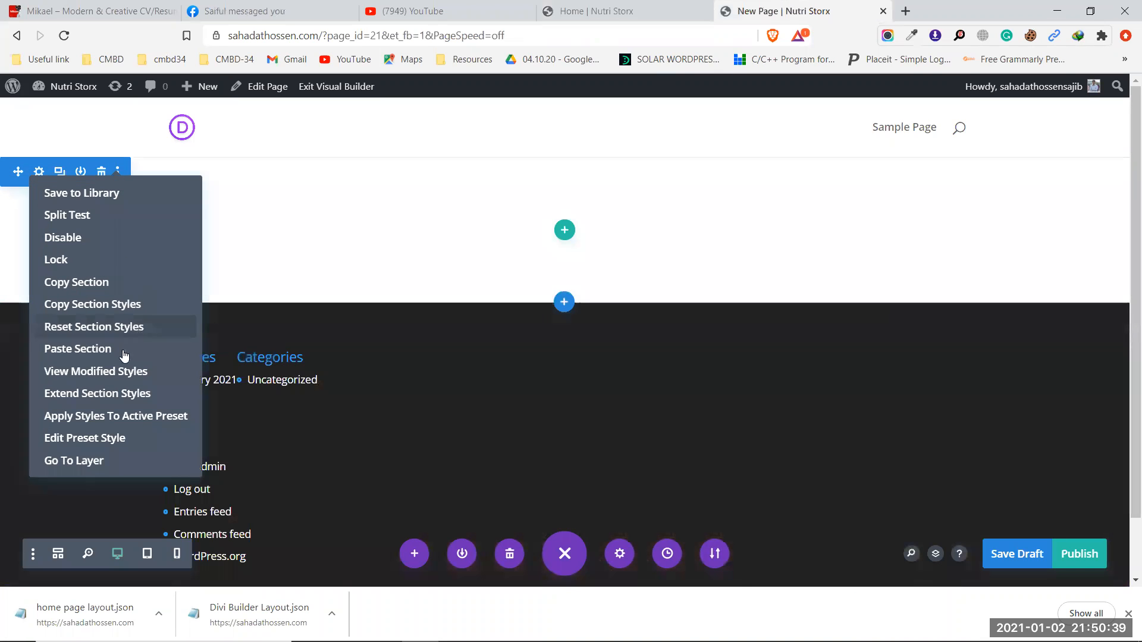
left_click(88, 351)
scroll(492, 343, "down", 6)
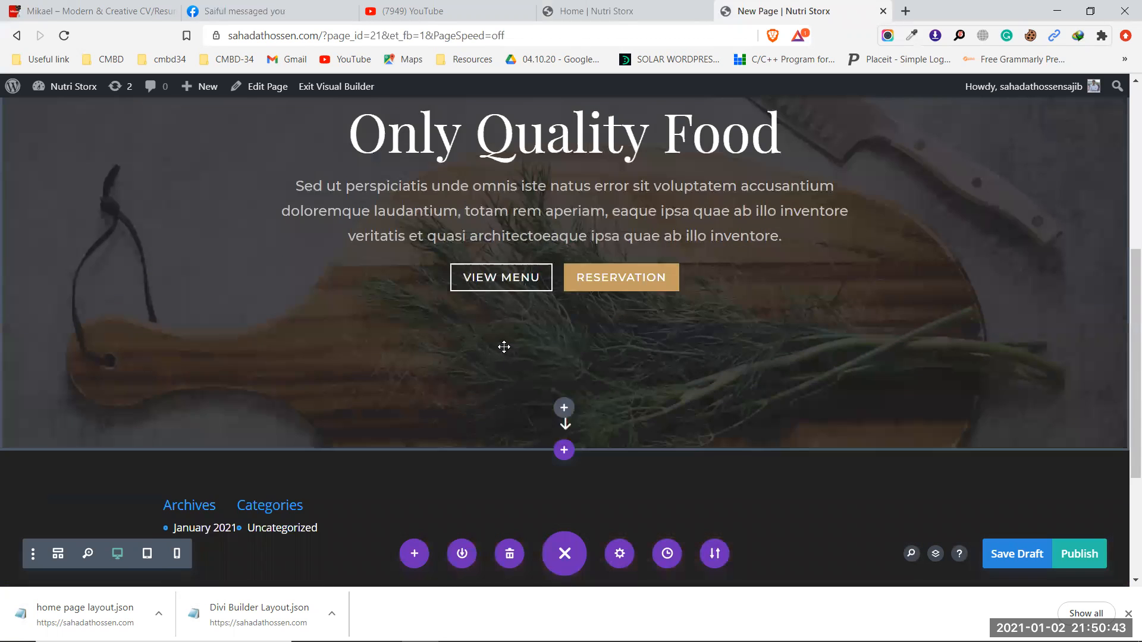
scroll(502, 343, "up", 4)
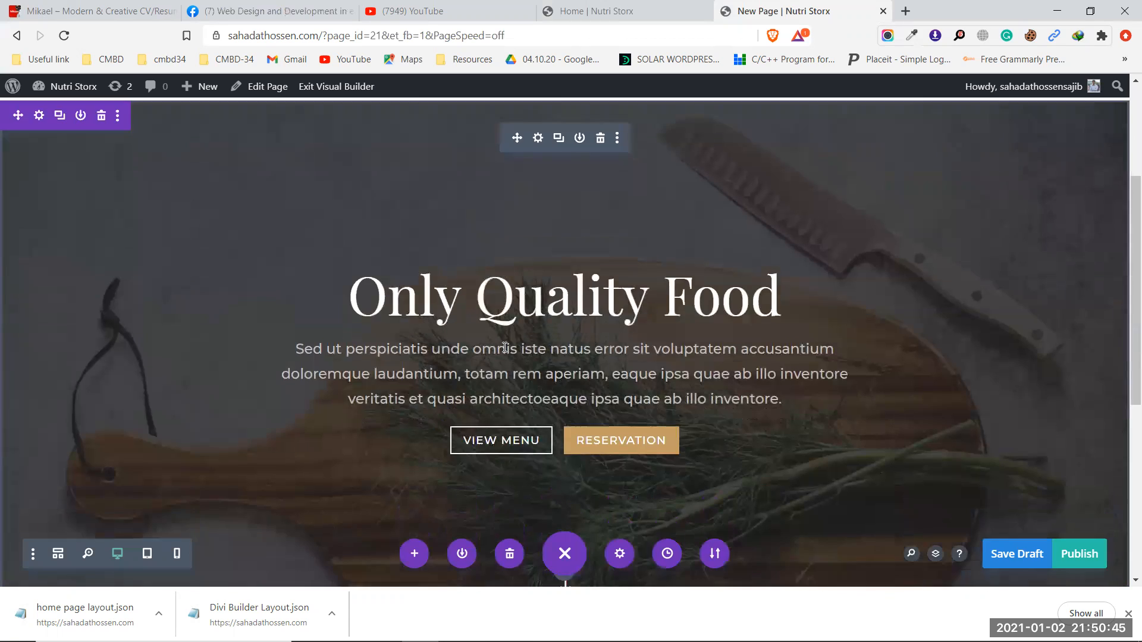
scroll(504, 347, "down", 2)
scroll(503, 345, "up", 5)
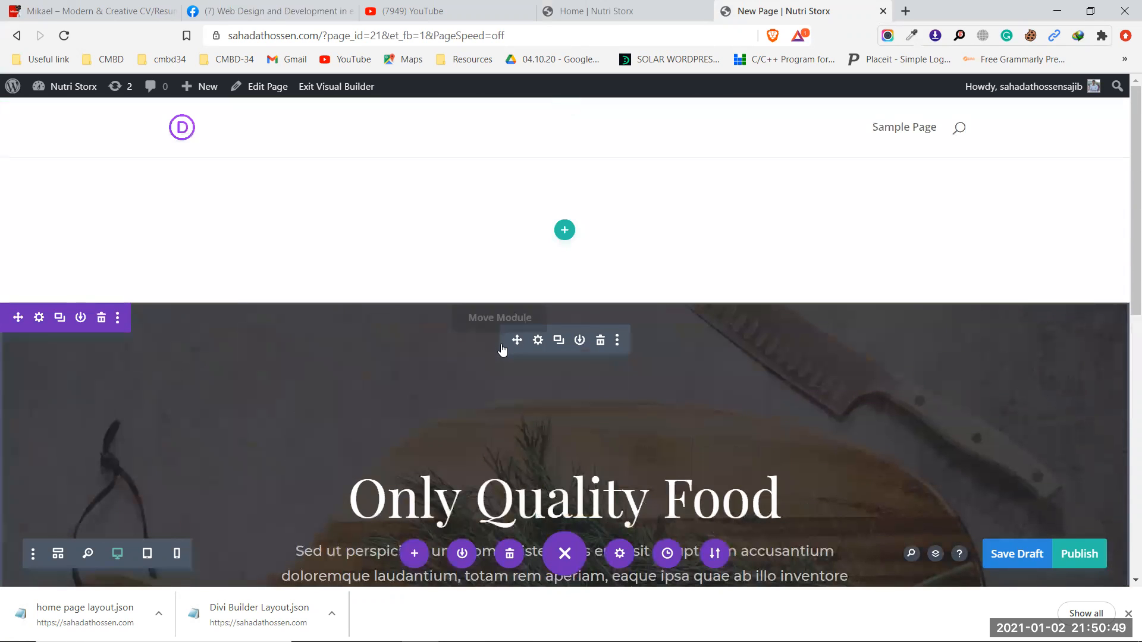
scroll(501, 348, "down", 4)
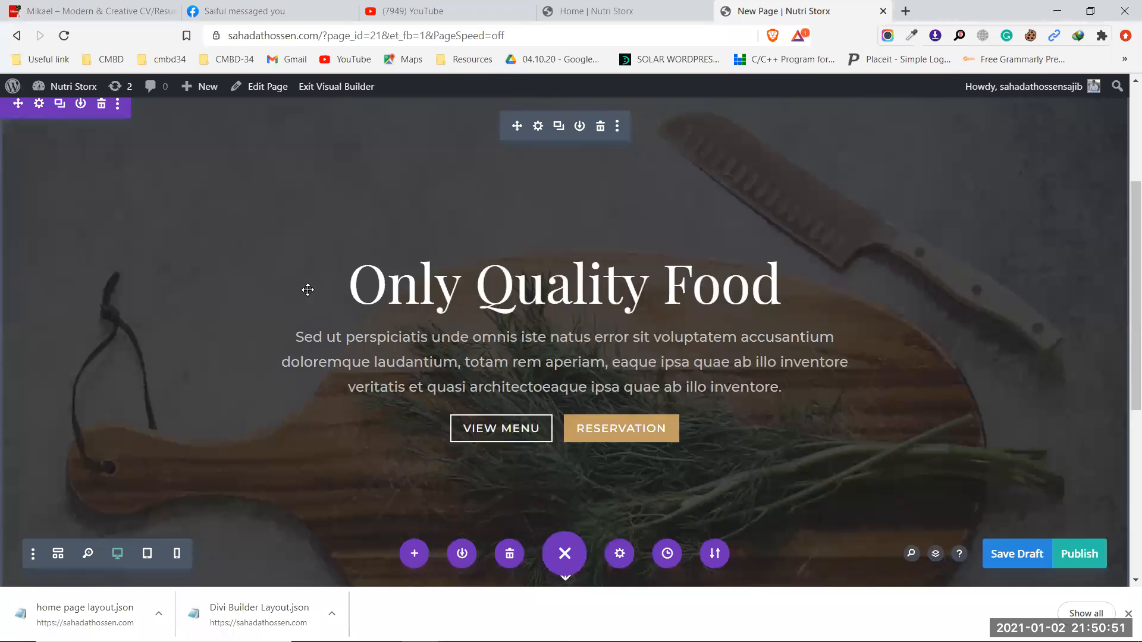
scroll(142, 206, "up", 1)
scroll(324, 329, "down", 1)
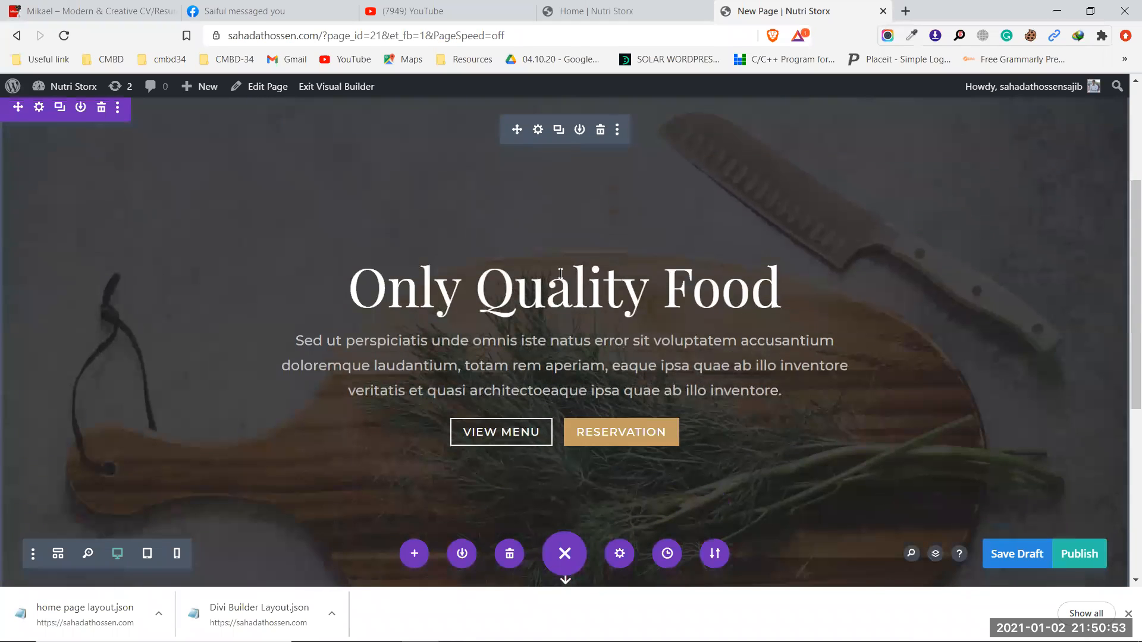
Delete the pasted "Only Quality Food" hero section from New Page and return to the Home page
scroll(560, 274, "down", 5)
scroll(711, 324, "up", 4)
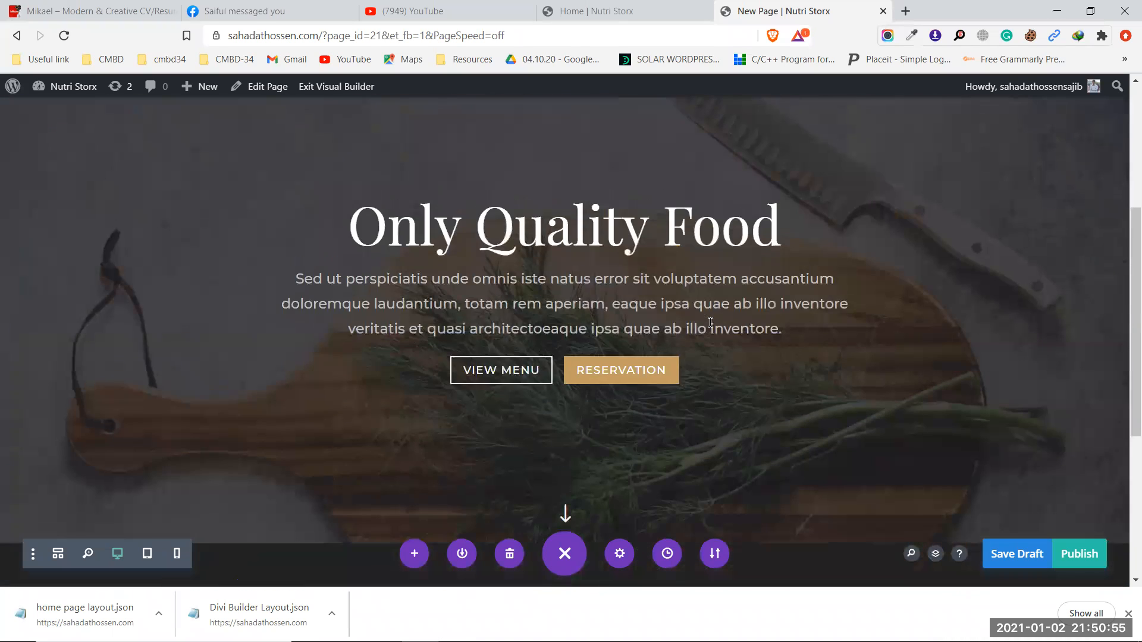
scroll(710, 322, "up", 4)
scroll(710, 321, "up", 1)
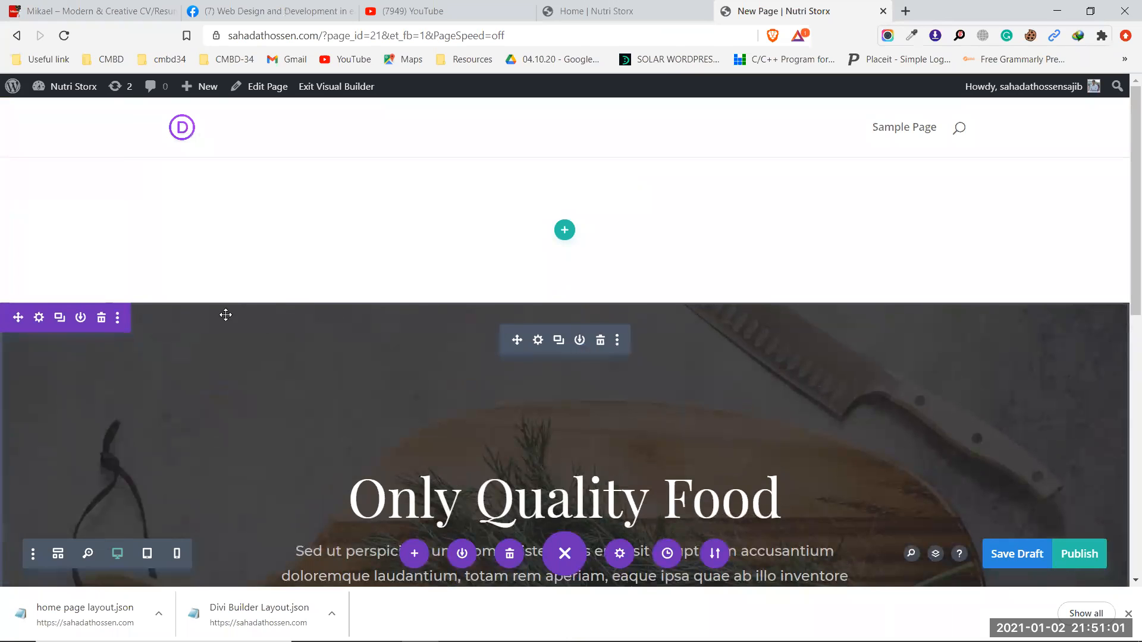
left_click(101, 317)
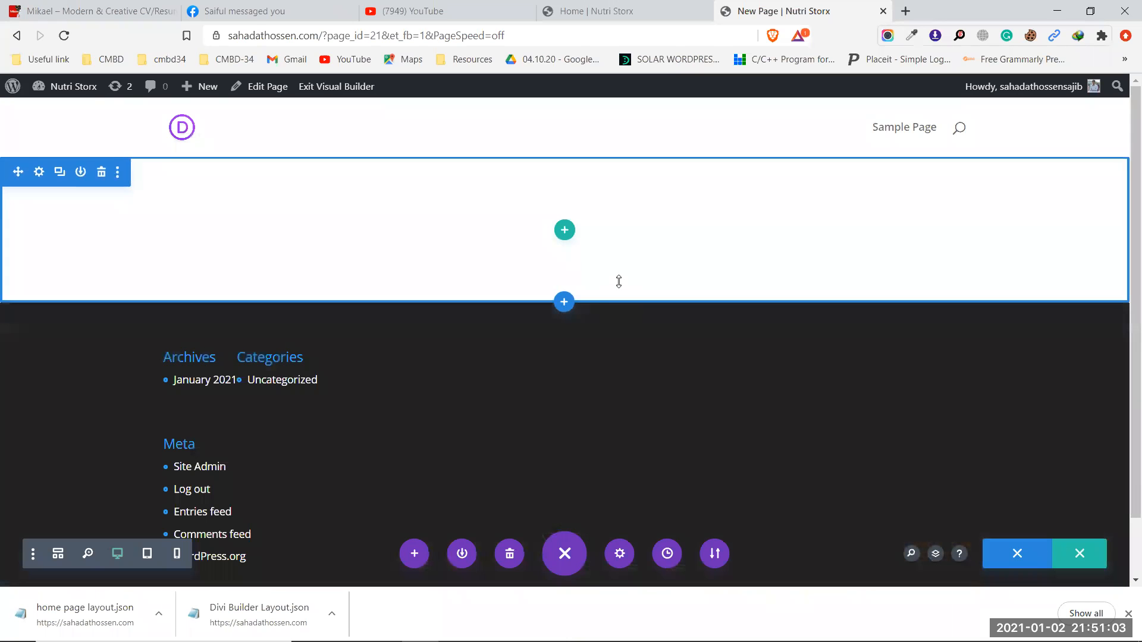
left_click(617, 5)
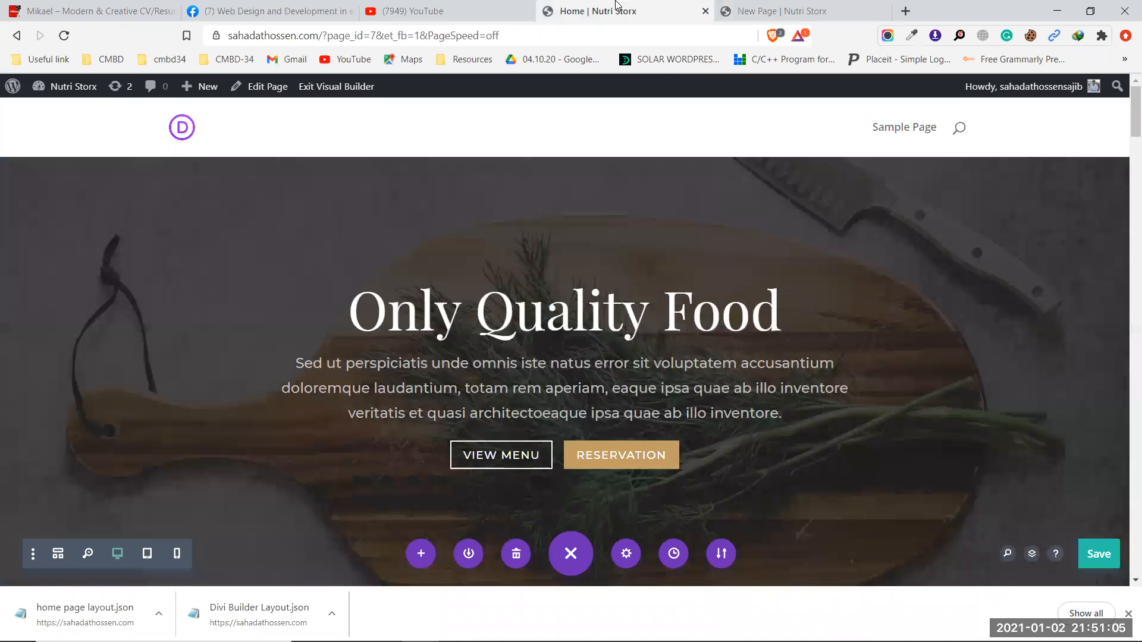
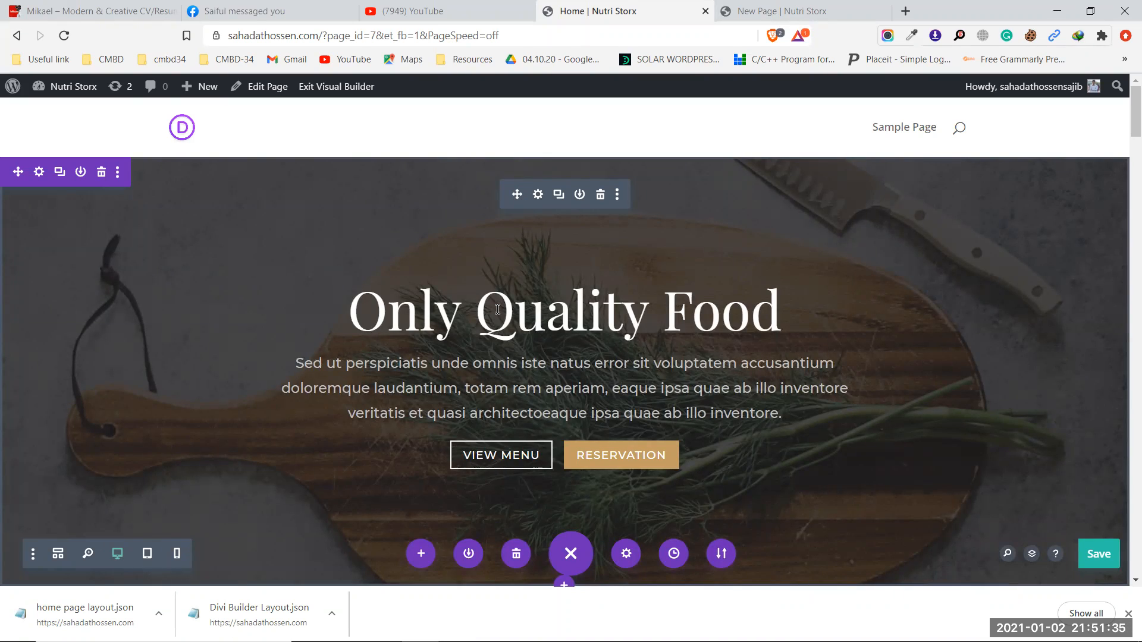
Review the content, design and advanced settings of the hero's Fullwidth Header module and close them without changes
scroll(564, 384, "down", 2)
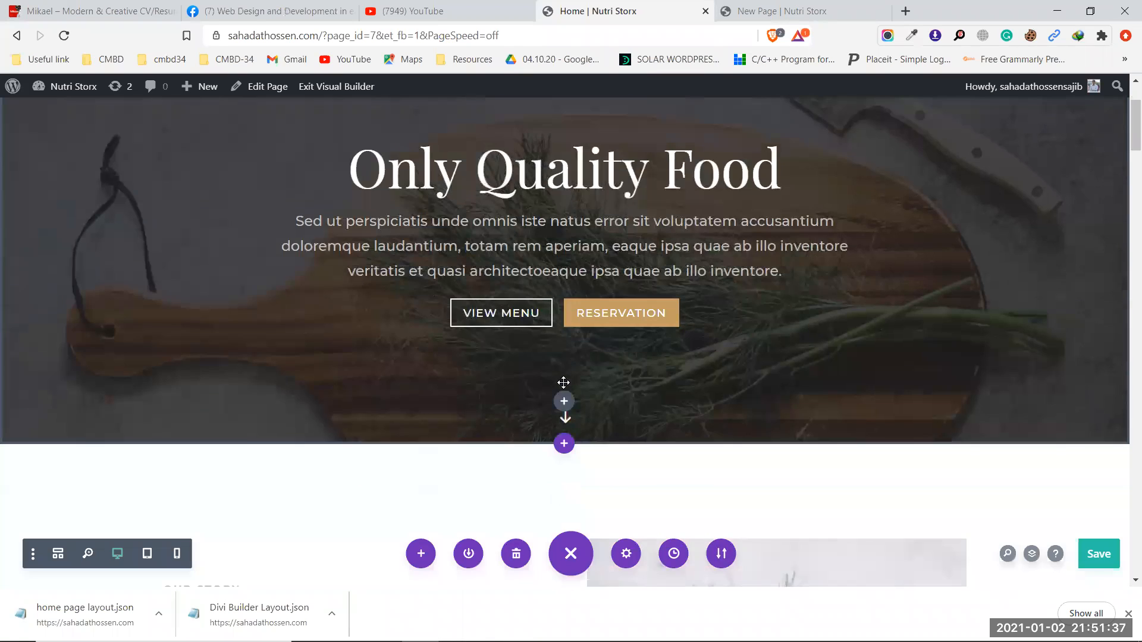
scroll(563, 384, "up", 2)
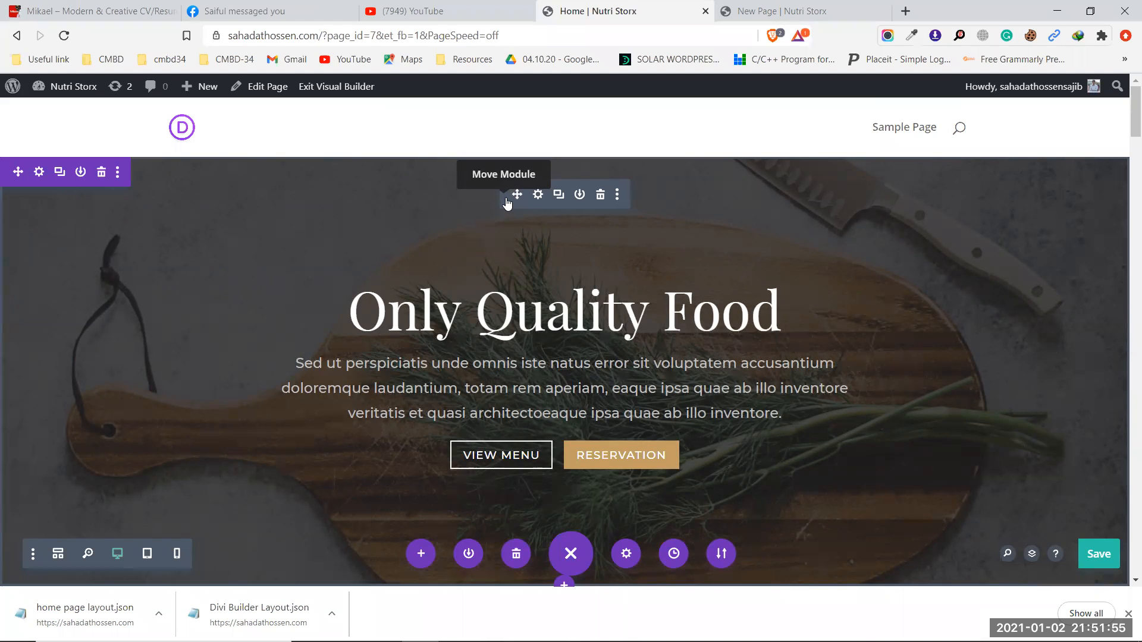
left_click(538, 194)
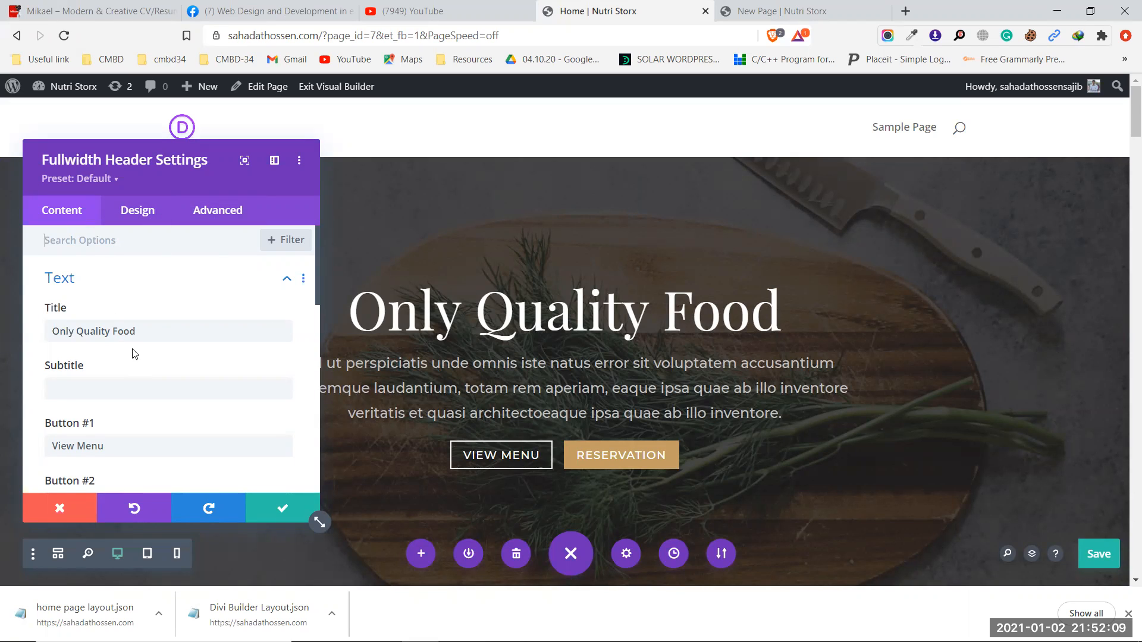
scroll(151, 342, "down", 6)
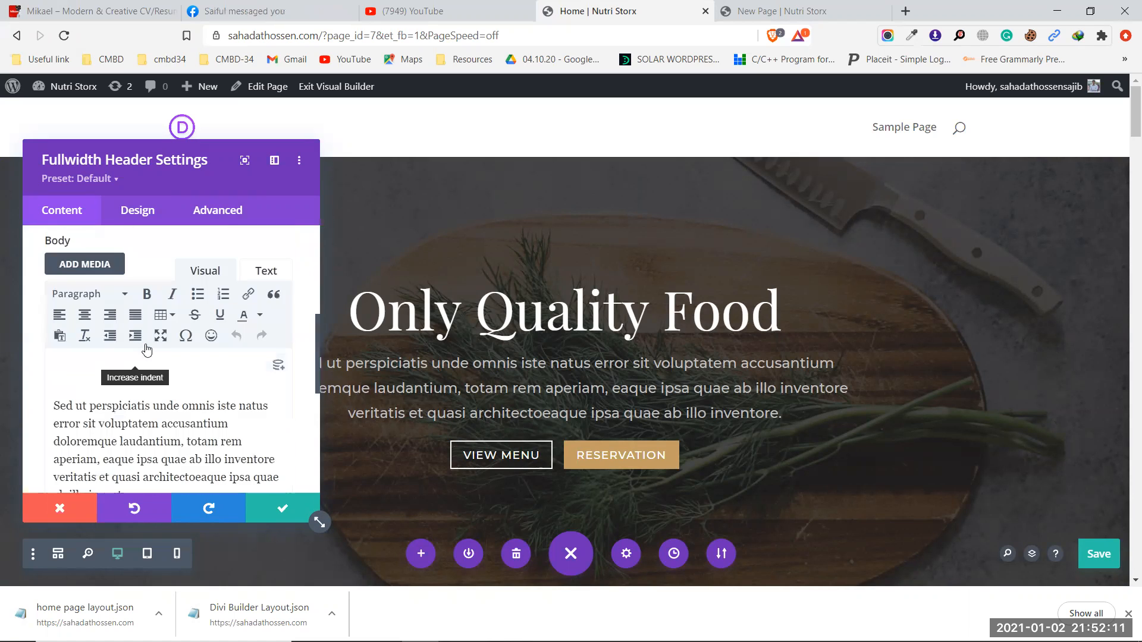
scroll(158, 357, "down", 3)
scroll(181, 350, "up", 4)
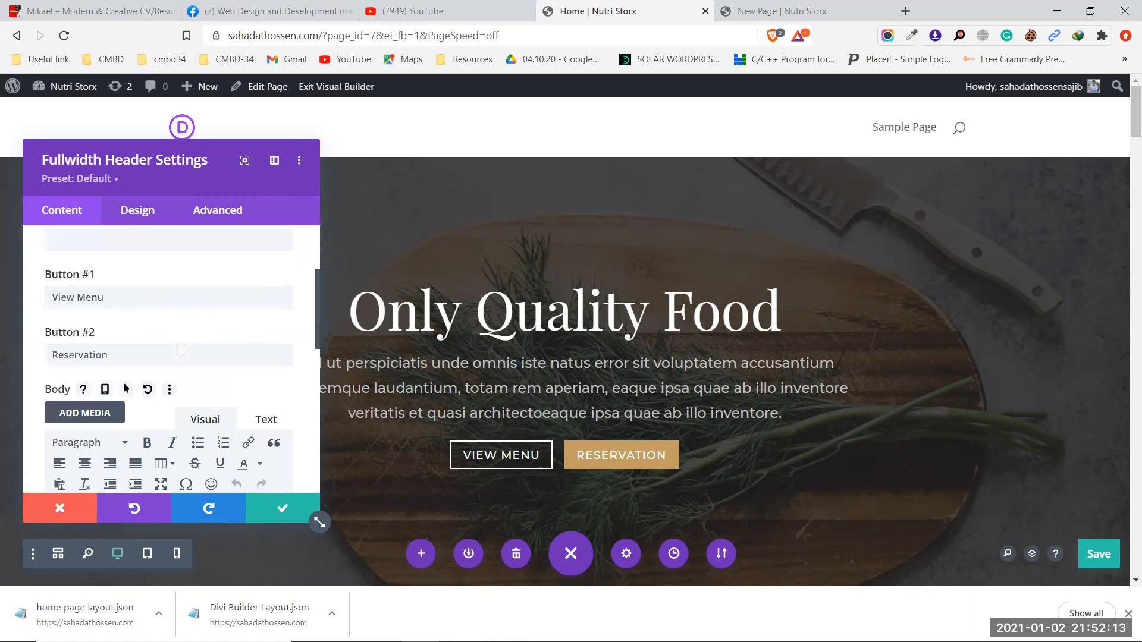
left_click(140, 214)
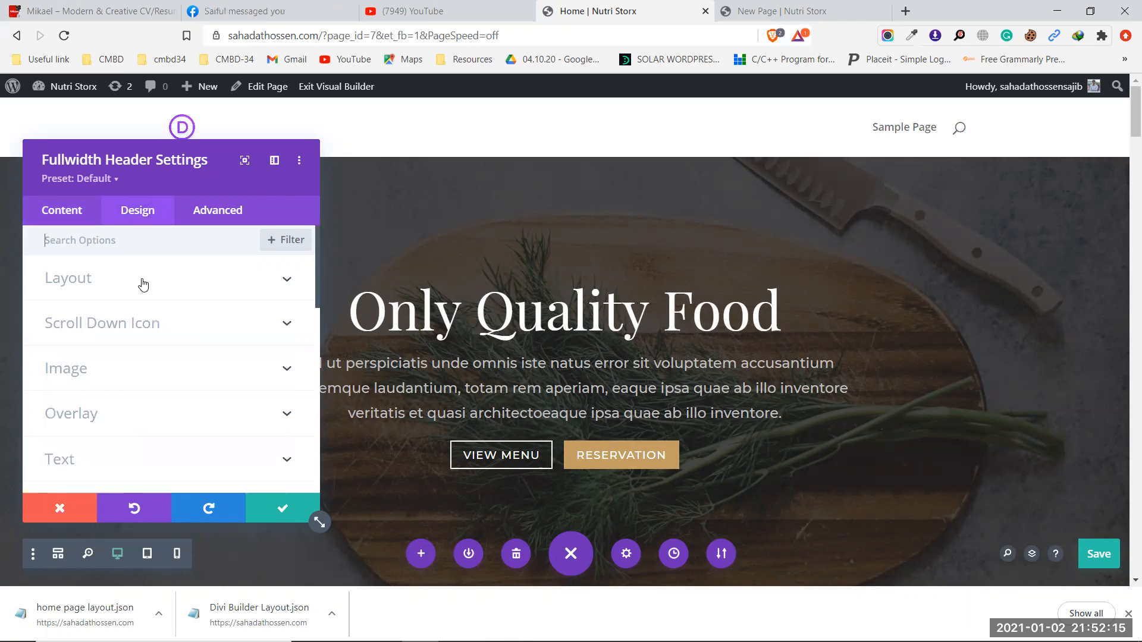
left_click(217, 223)
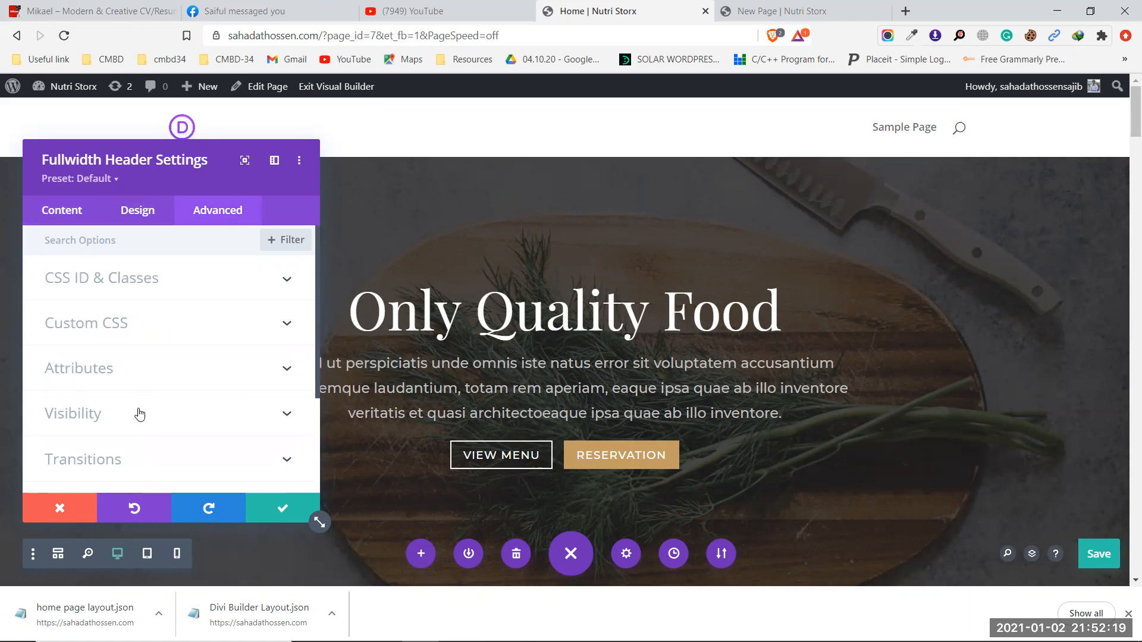
scroll(128, 380, "down", 3)
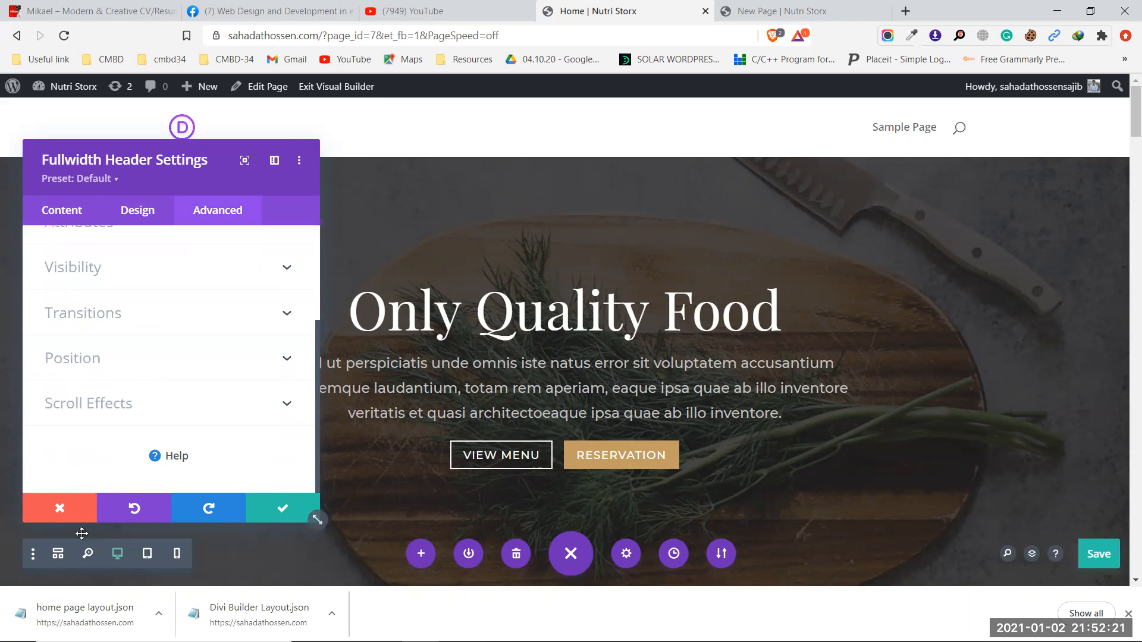
left_click(77, 513)
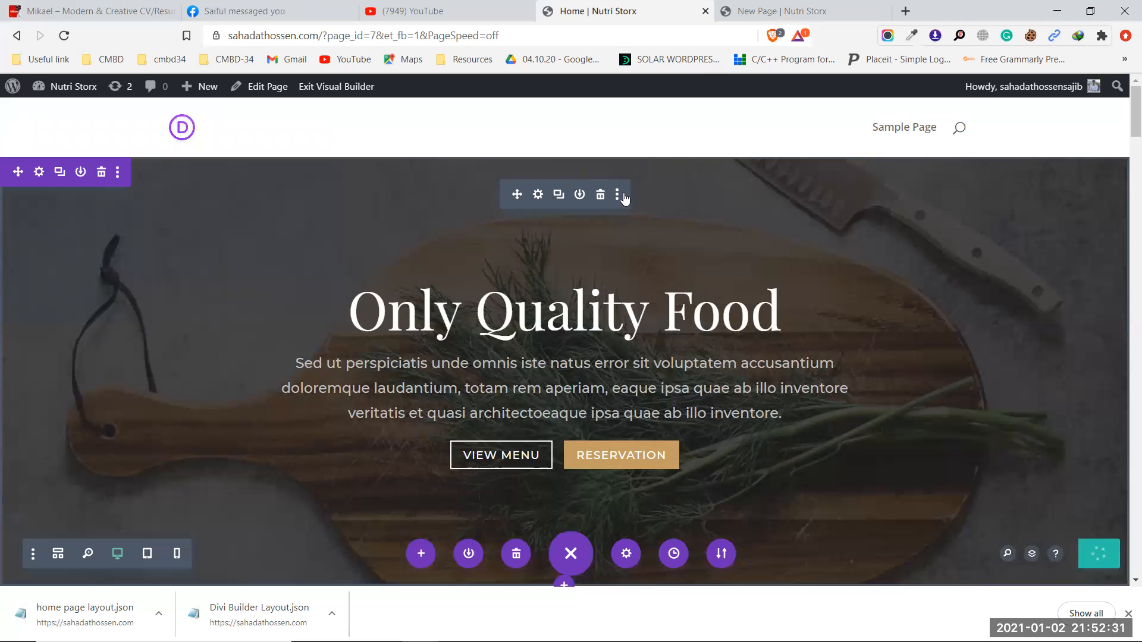
Check the additional options available for the hero's Fullwidth Header module and dismiss them without choosing any
left_click(616, 196)
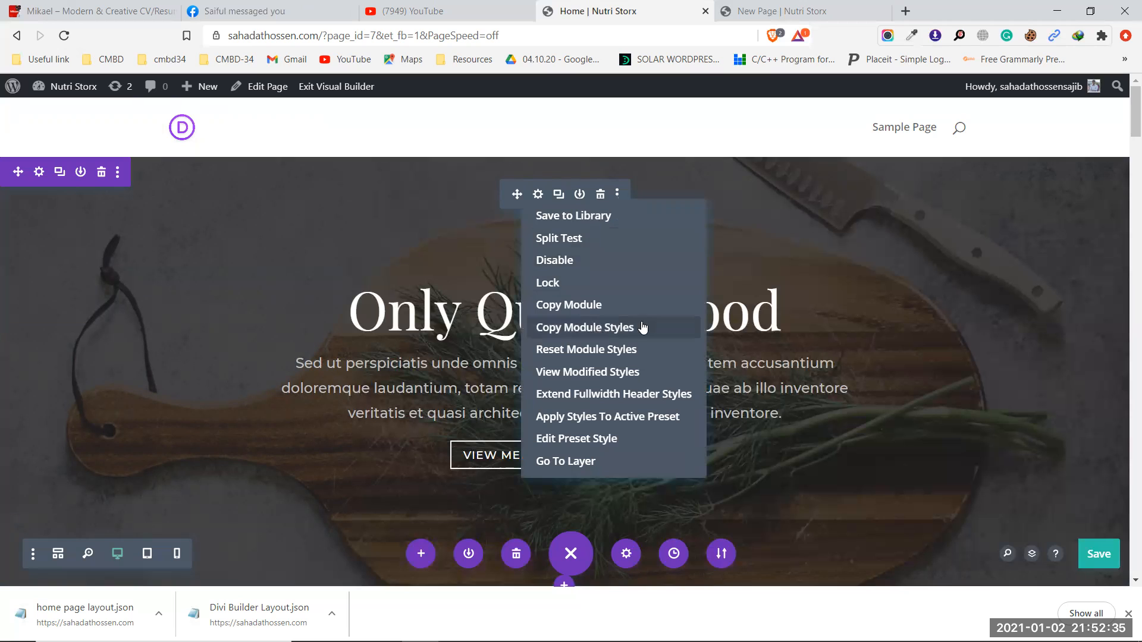
left_click(794, 279)
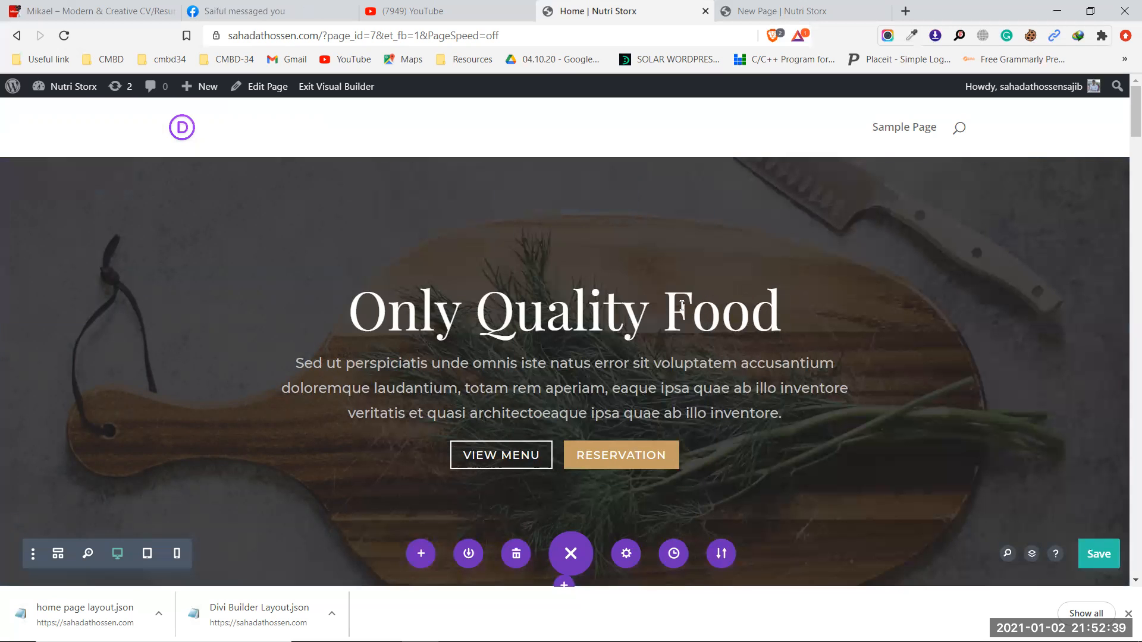
scroll(693, 302, "down", 3)
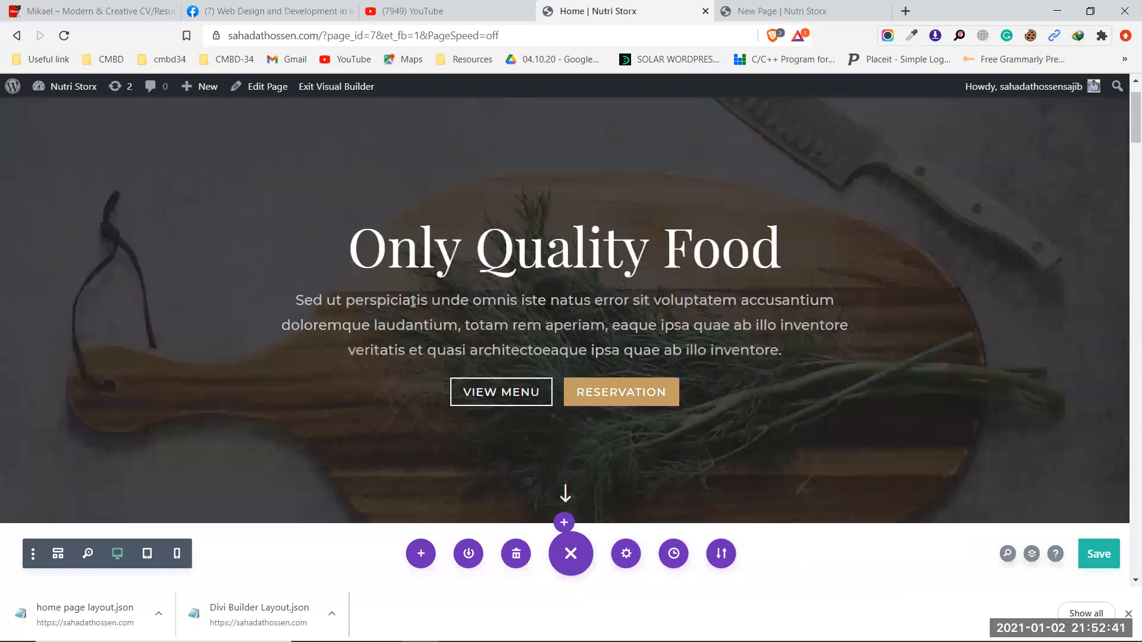
scroll(667, 308, "up", 3)
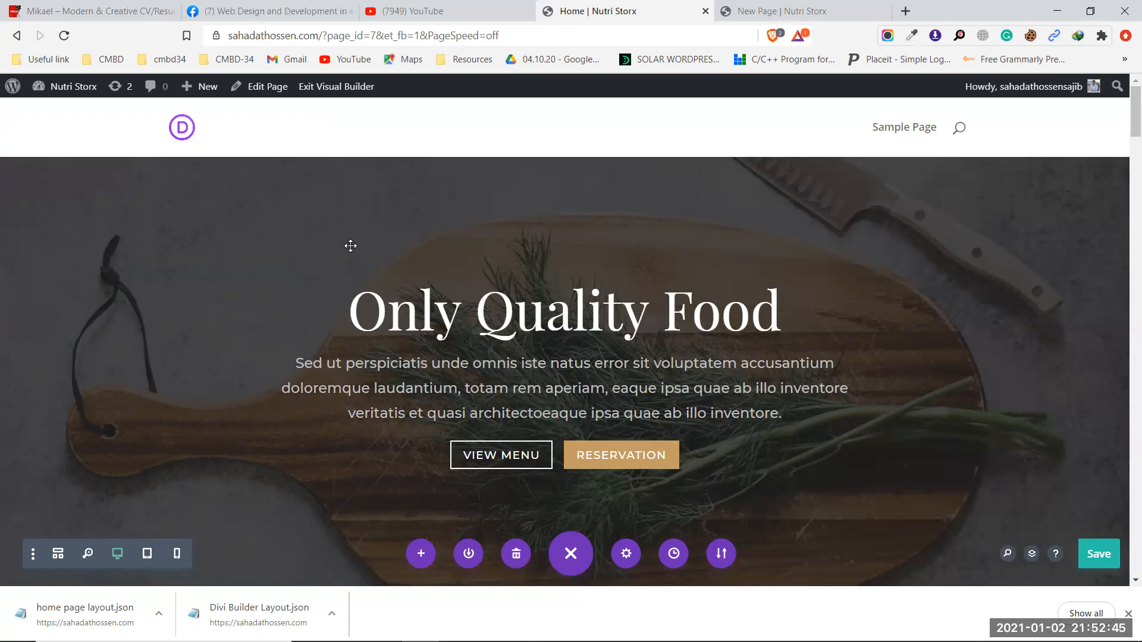
scroll(349, 244, "down", 4)
scroll(308, 315, "up", 3)
scroll(276, 316, "up", 2)
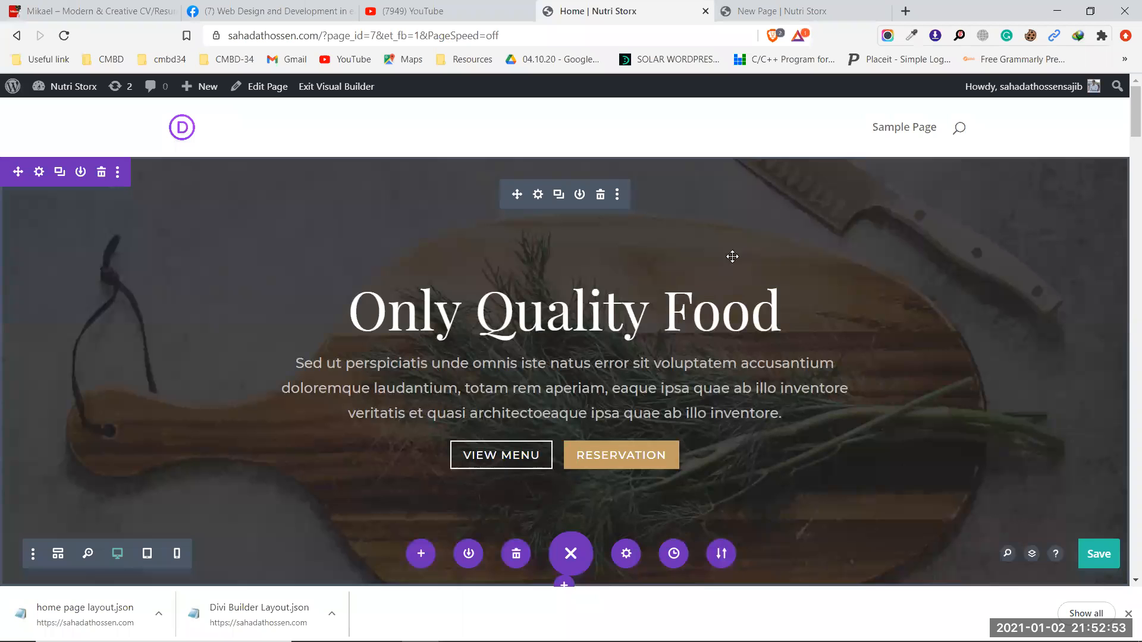
Close the downloads bar and examine the hero's section and module controls and its boundary with the Our Story section
left_click(1127, 614)
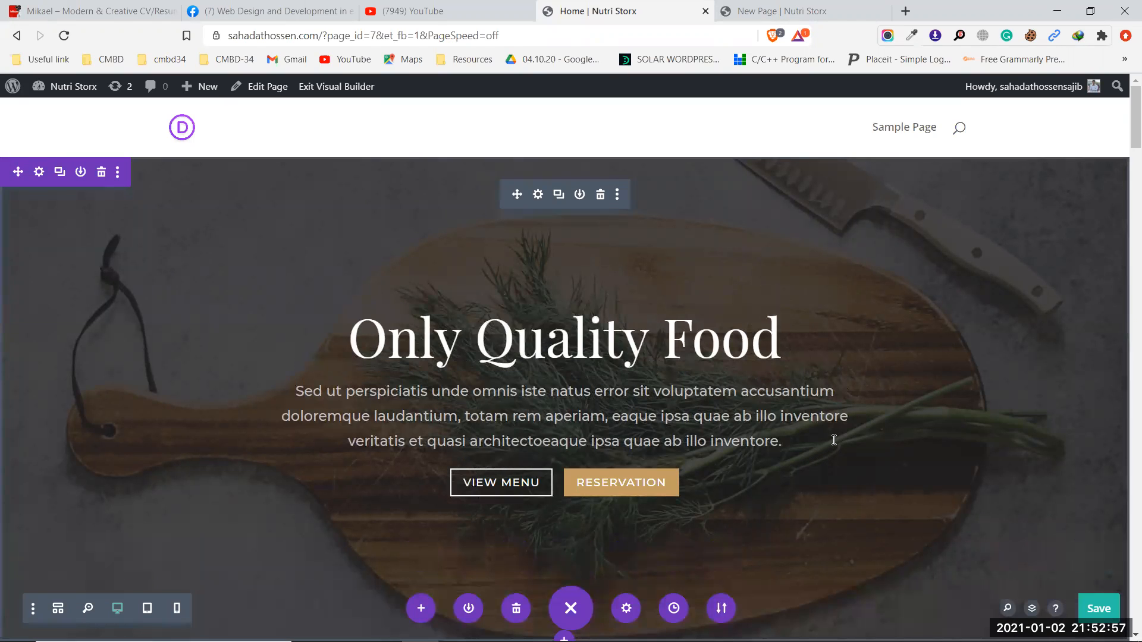
scroll(835, 443, "down", 2)
scroll(832, 439, "up", 2)
scroll(271, 270, "down", 3)
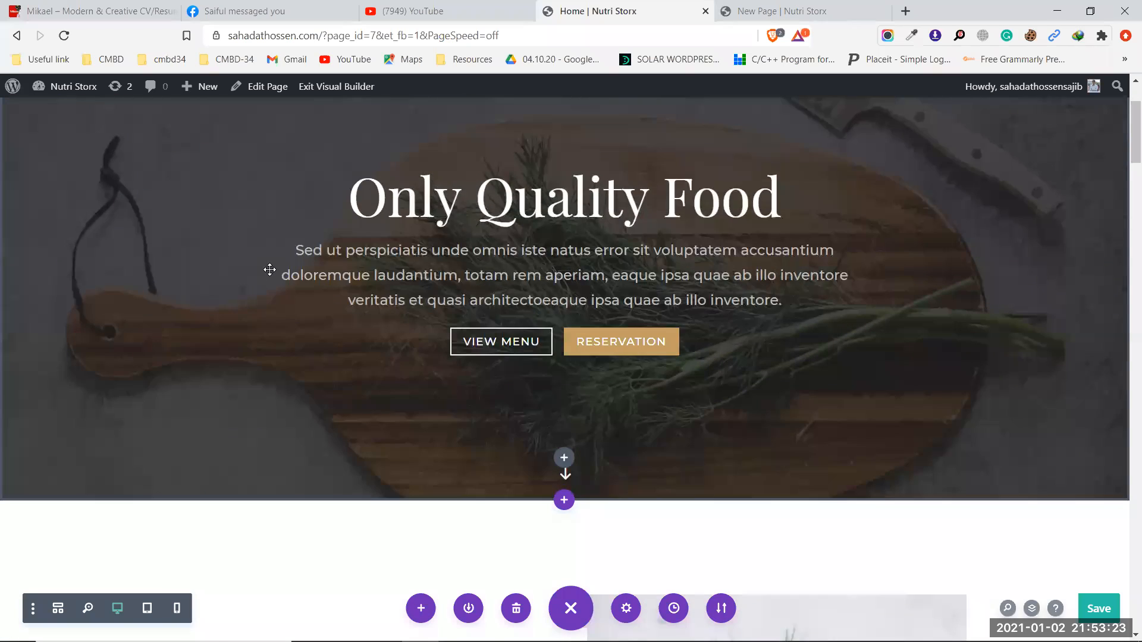
scroll(210, 342, "down", 1)
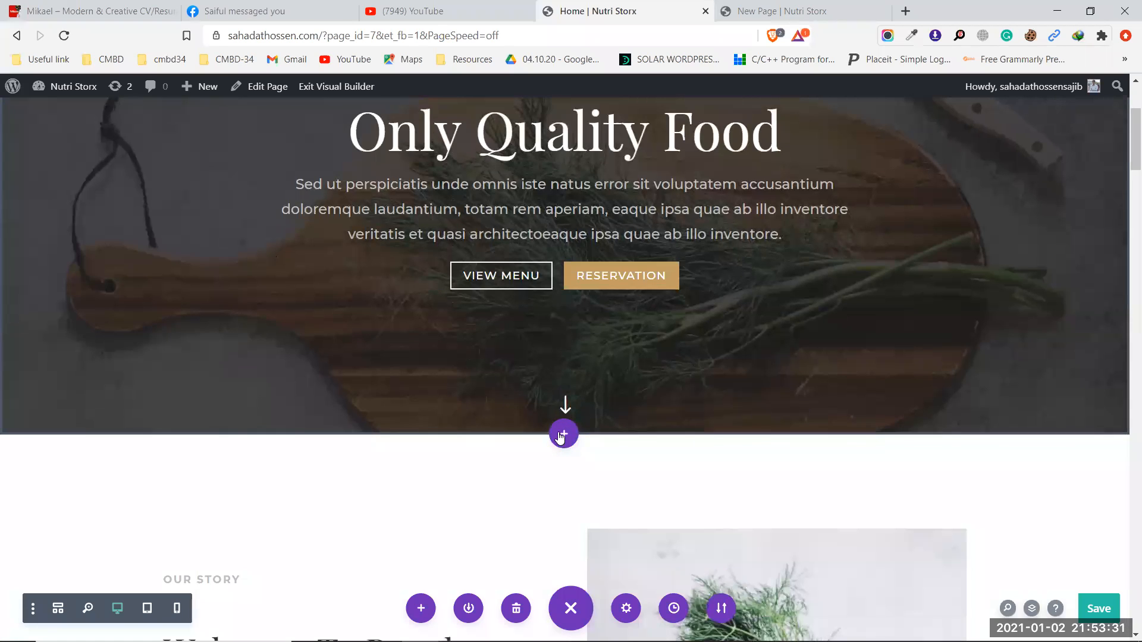
scroll(562, 431, "up", 3)
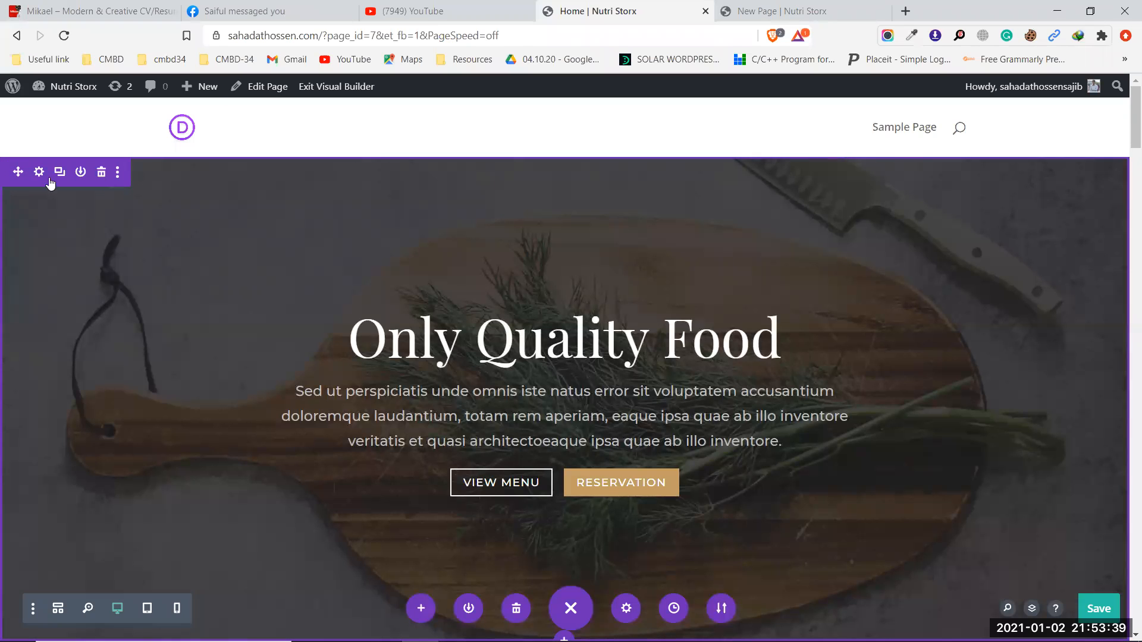
scroll(364, 330, "down", 3)
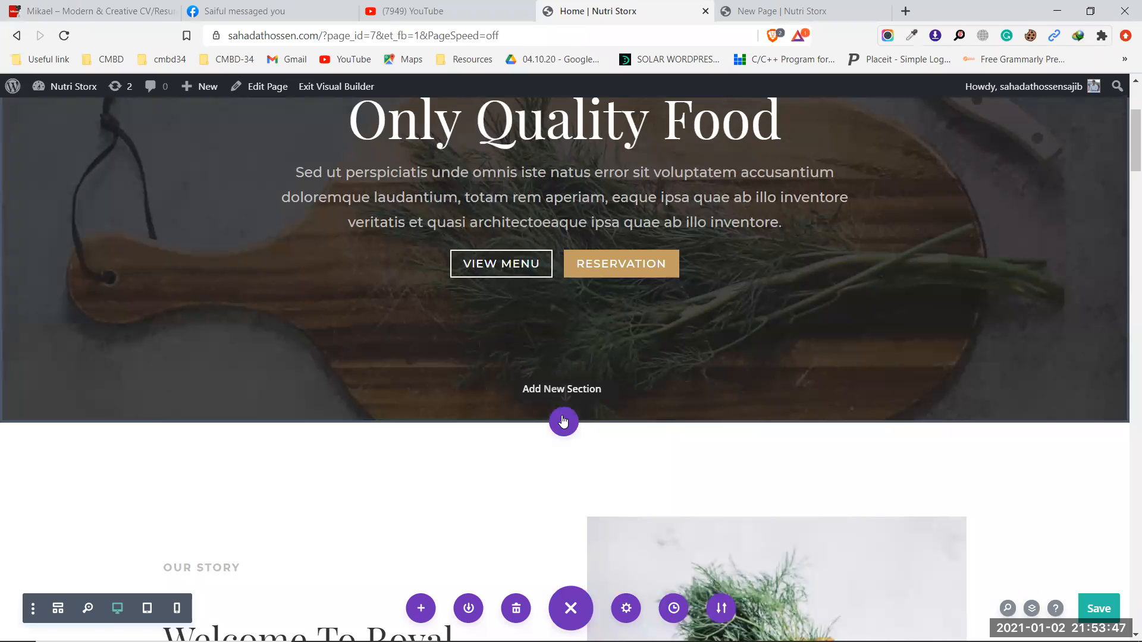
scroll(352, 272, "up", 4)
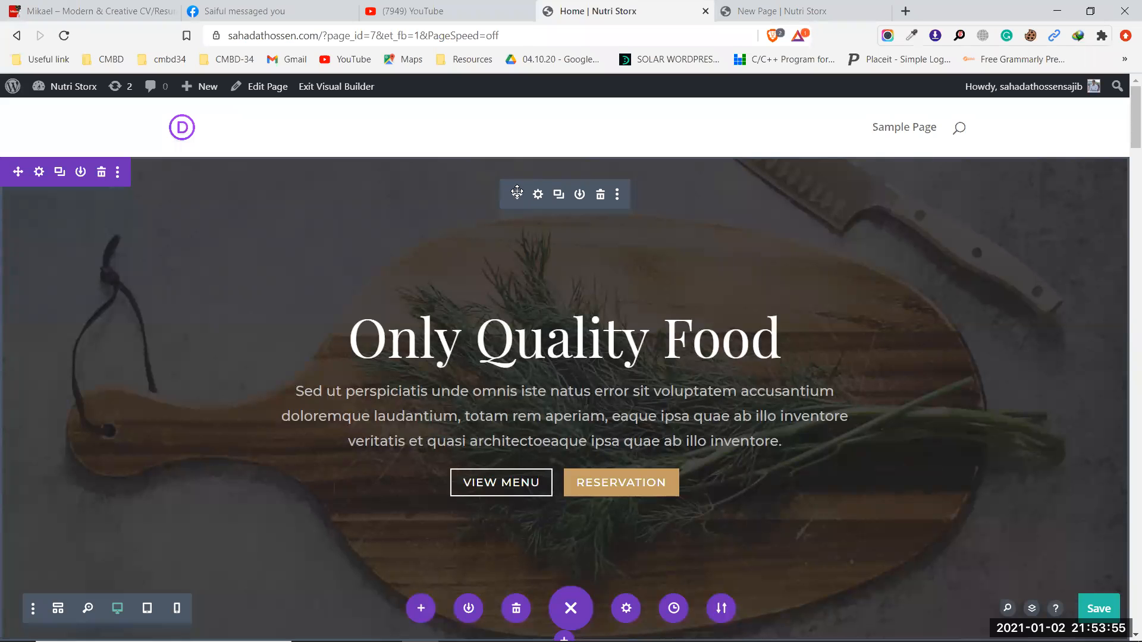
scroll(524, 307, "down", 1)
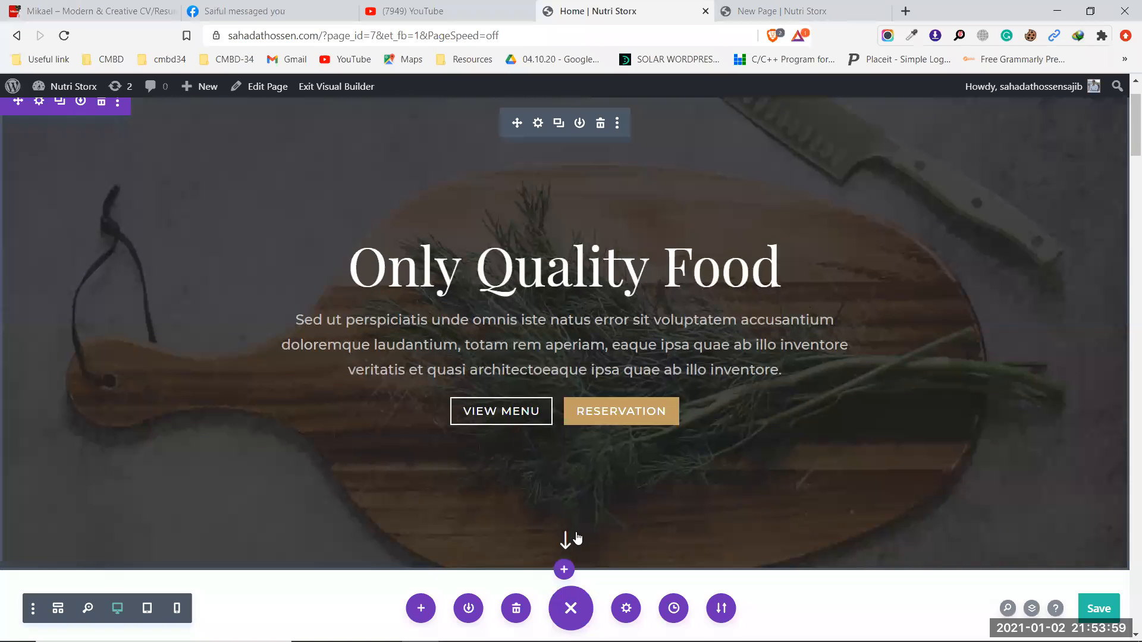
scroll(575, 471, "down", 1)
scroll(523, 411, "up", 2)
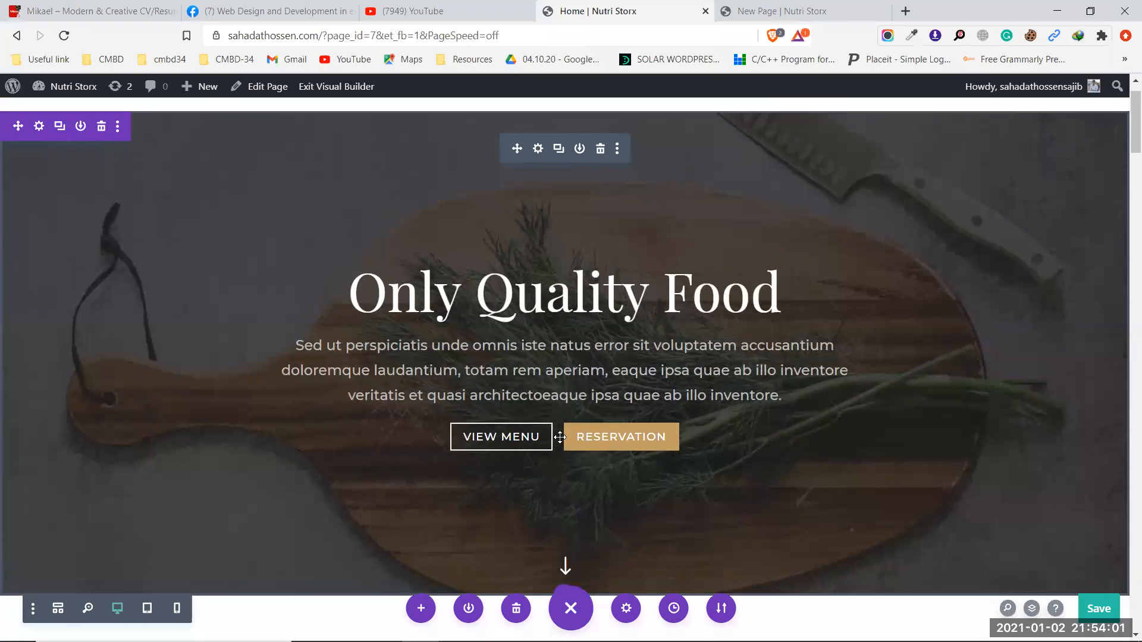
scroll(523, 404, "down", 5)
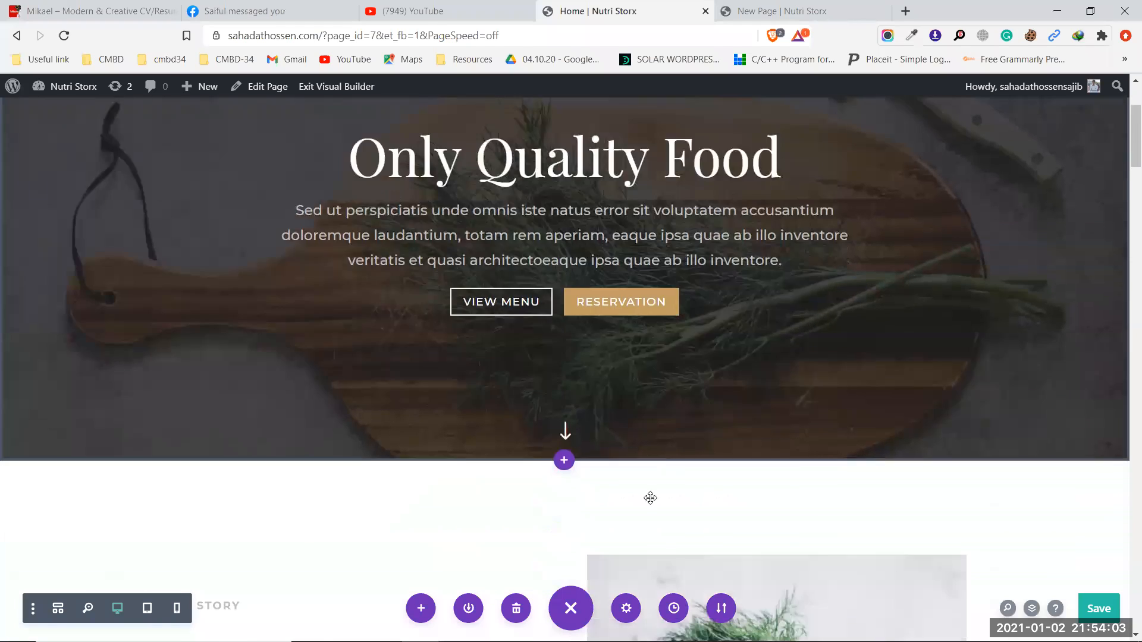
mouse_move(204, 295)
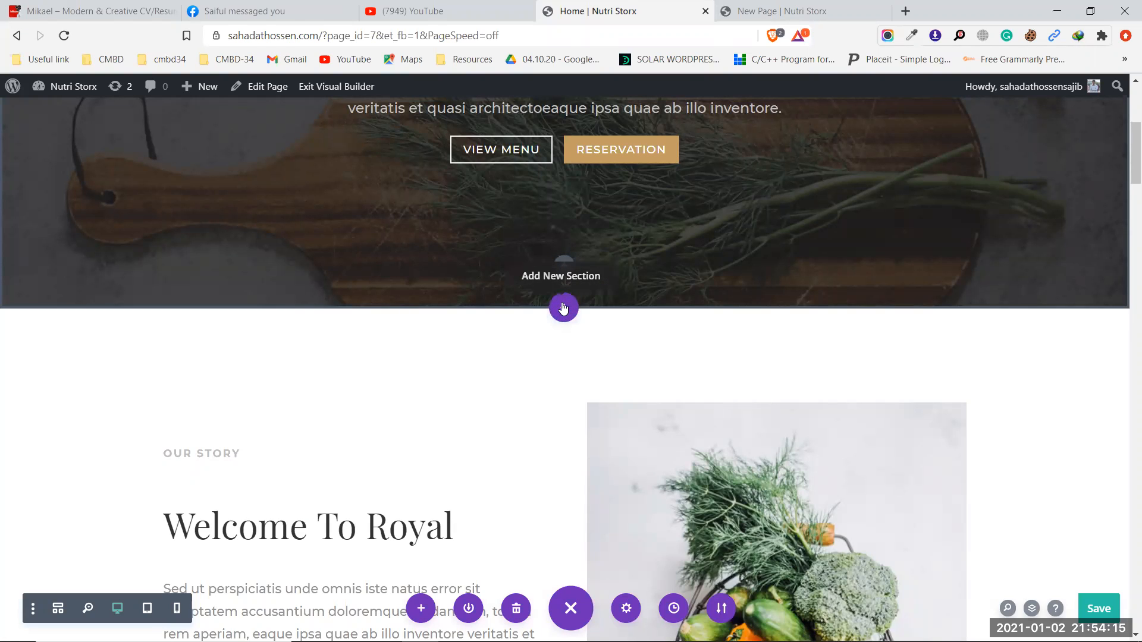
scroll(653, 303, "up", 5)
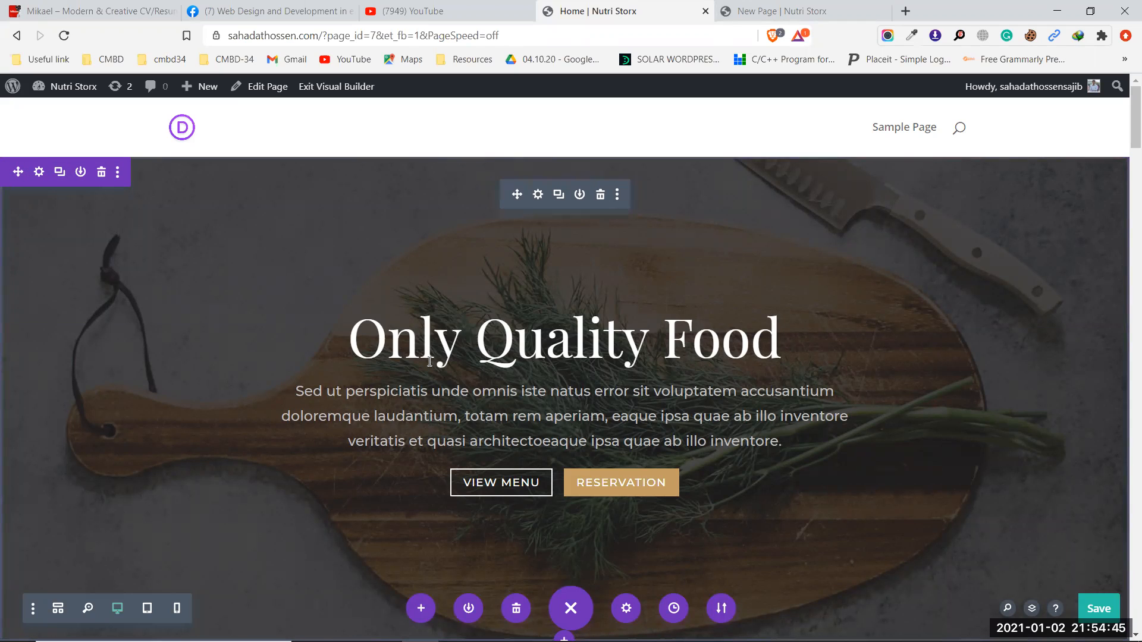
Open the hero's section settings on the Home page and examine its link and background options
left_click(38, 172)
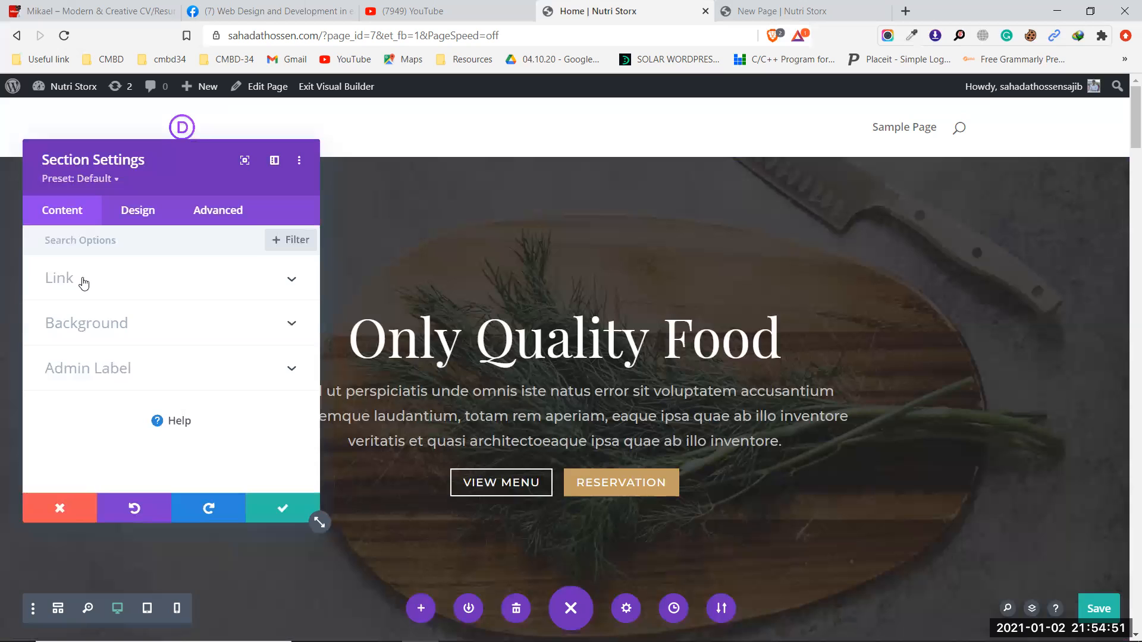
left_click(120, 284)
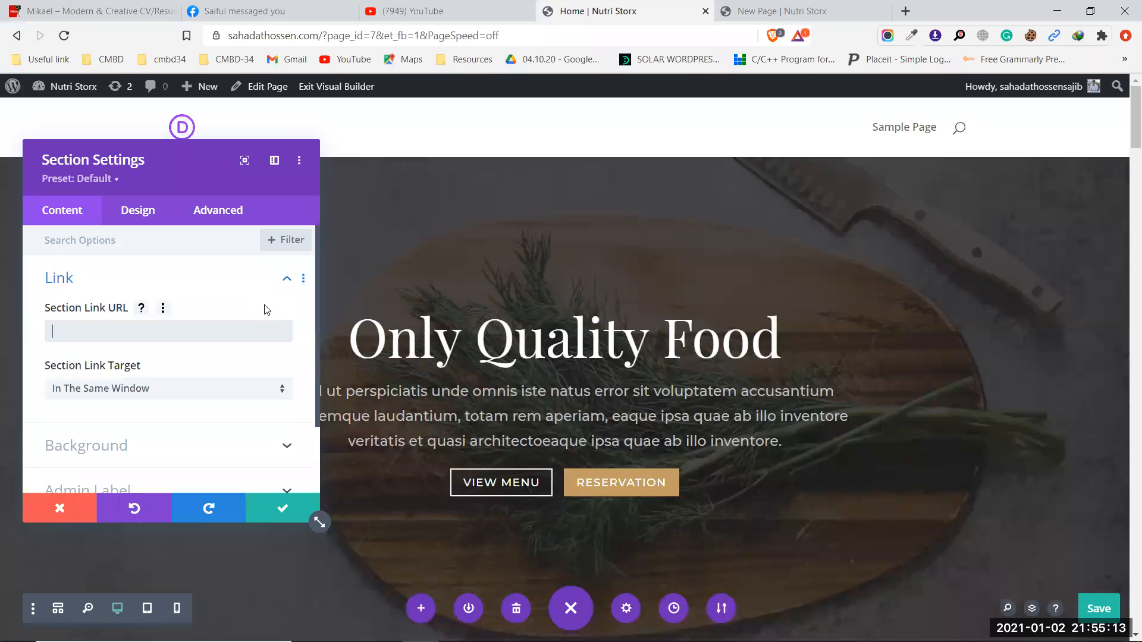
scroll(250, 315, "down", 1)
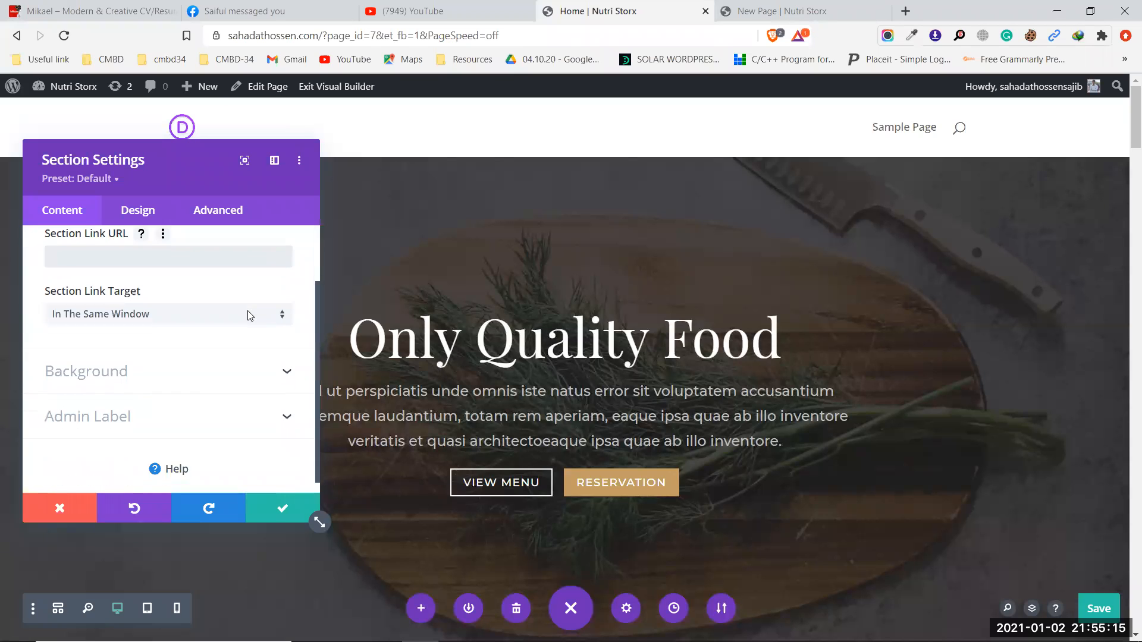
left_click(142, 372)
scroll(142, 373, "down", 1)
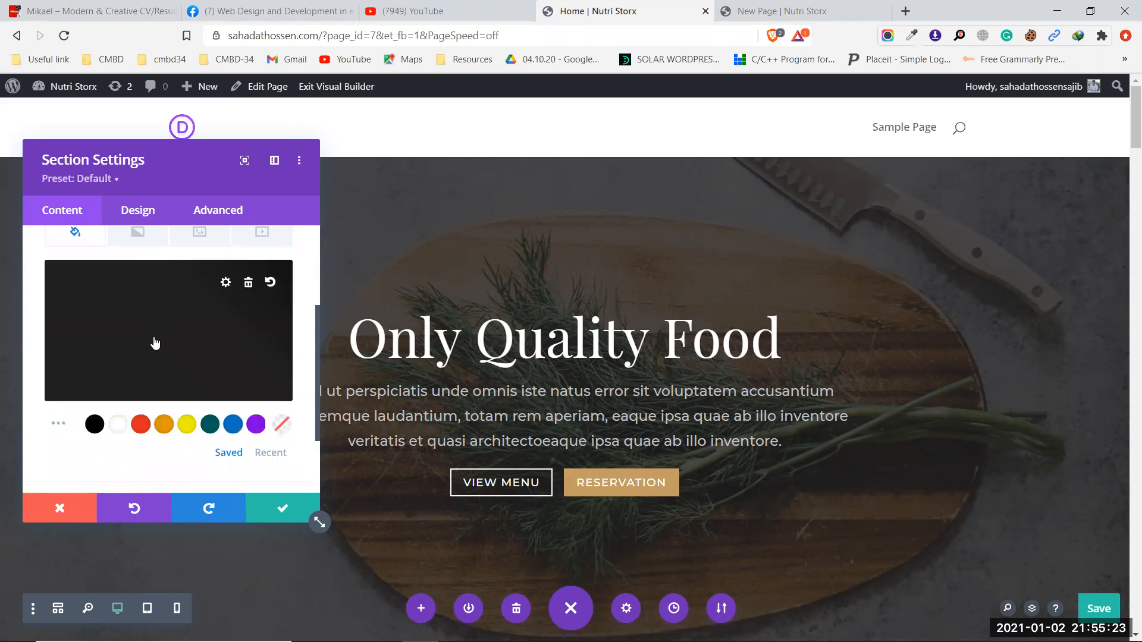
scroll(155, 341, "up", 1)
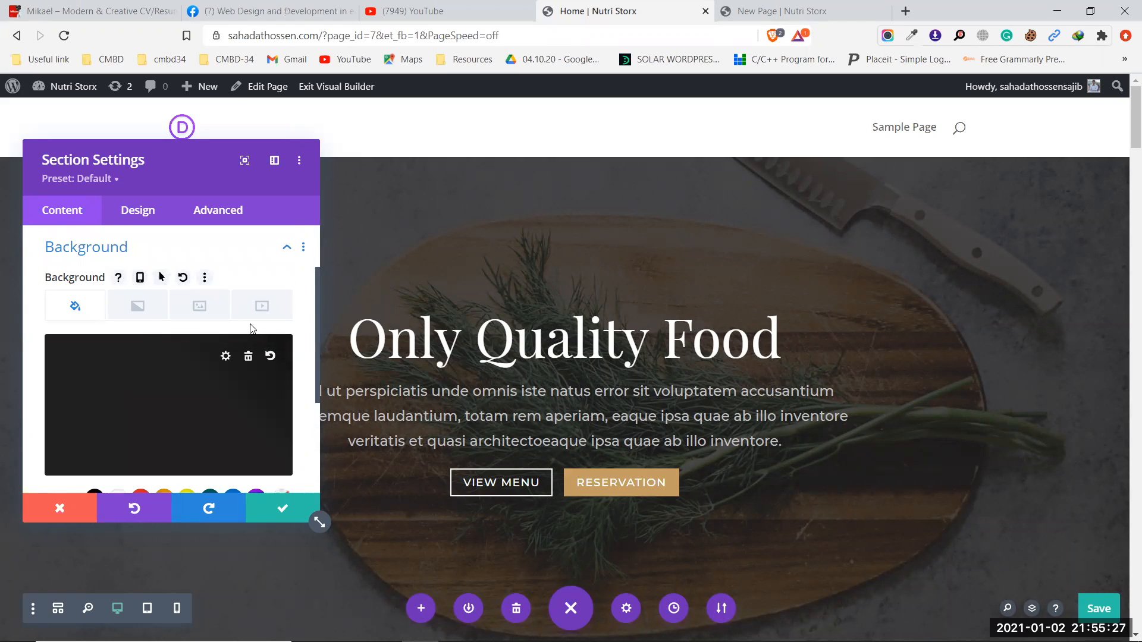
Copy the hex code of the hero section's background colour and leave the colour unchanged
mouse_move(211, 382)
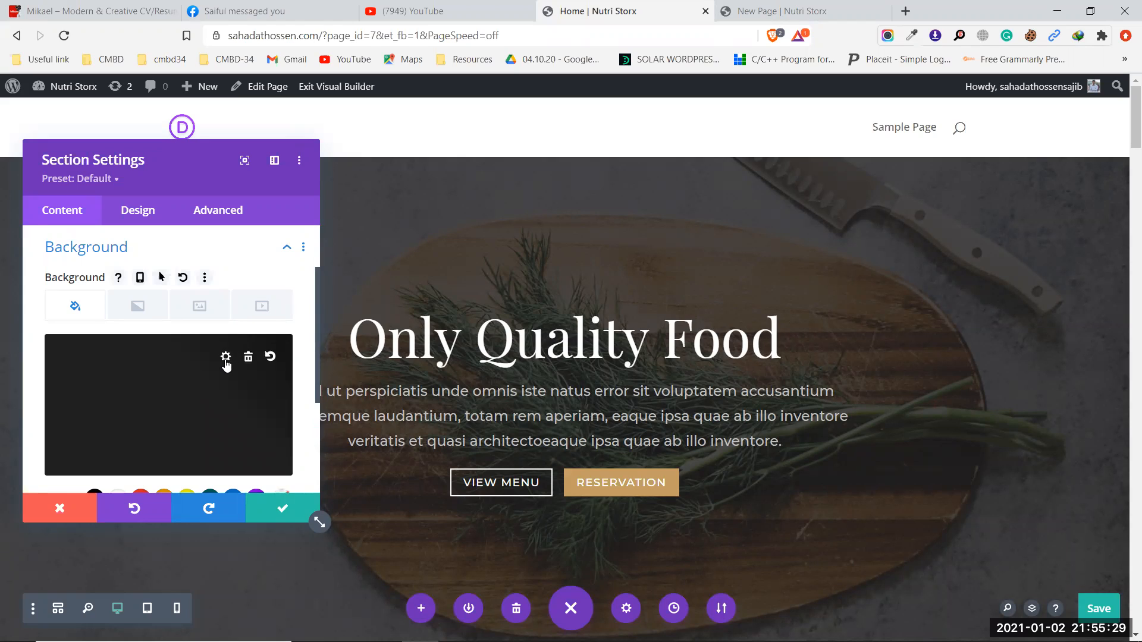
left_click(226, 357)
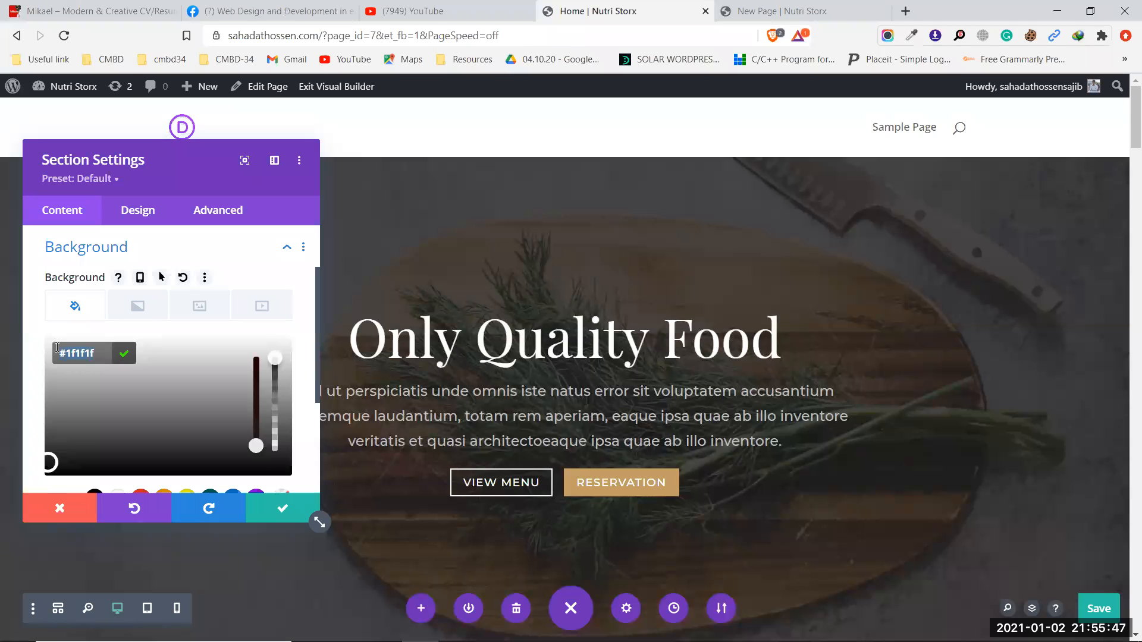
left_click(74, 313)
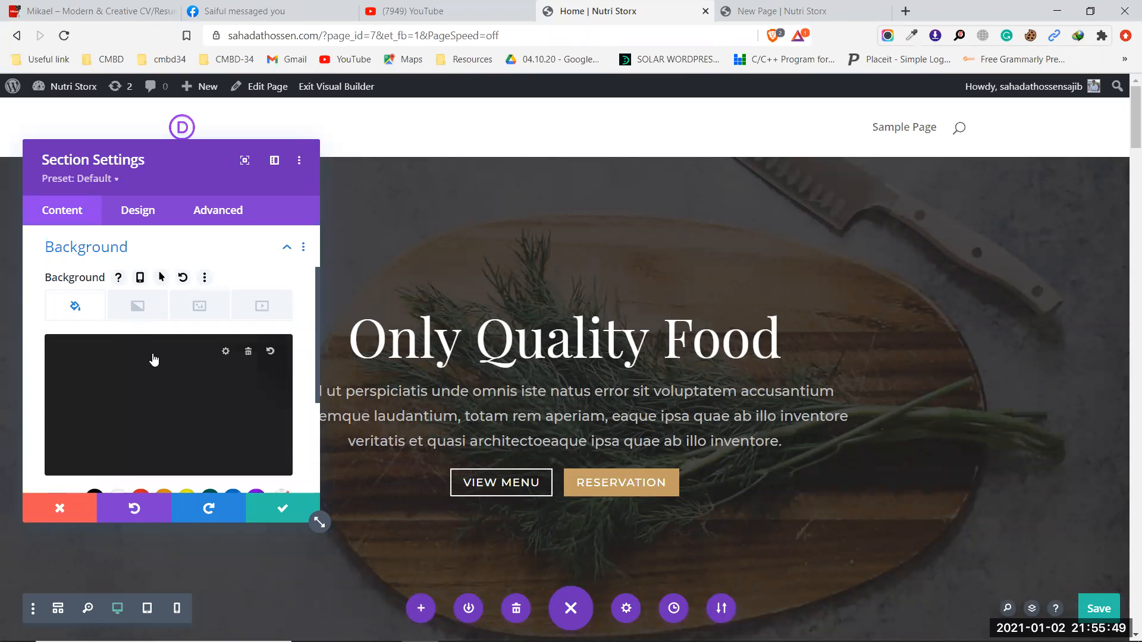
Switch to New Page and set the empty section's background colour to #1f1f1f
left_click(763, 8)
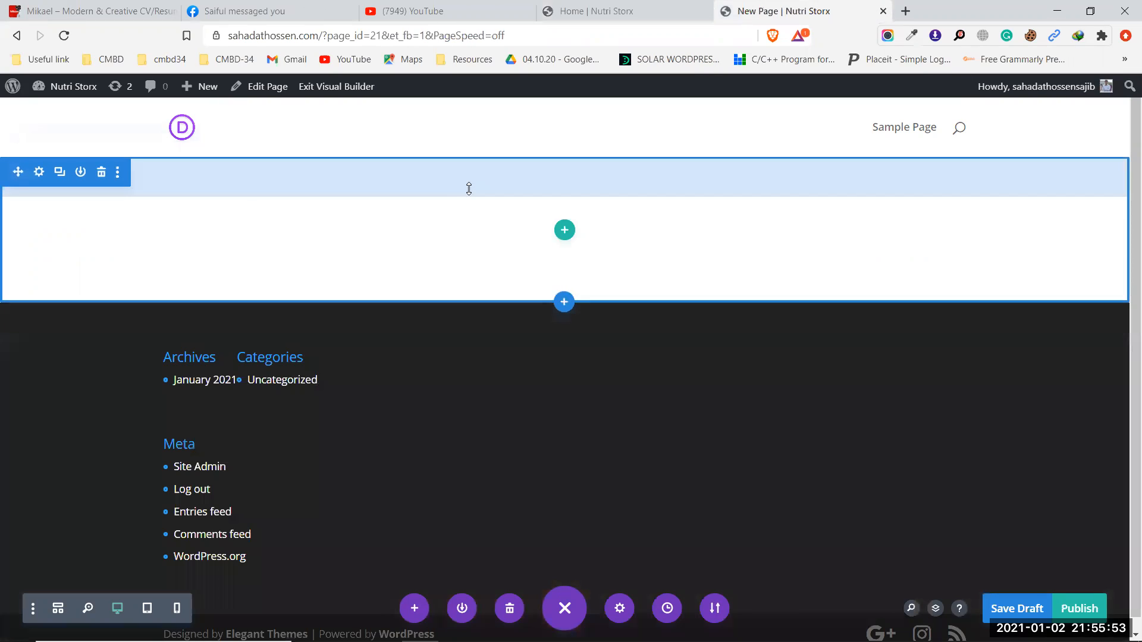
left_click(39, 173)
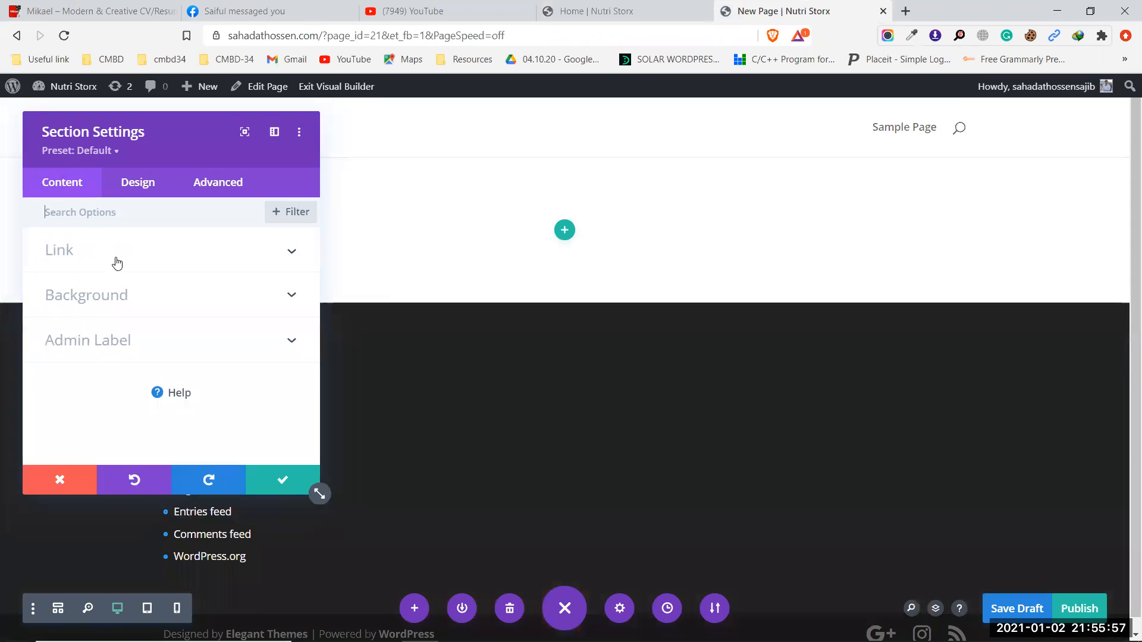
left_click(161, 294)
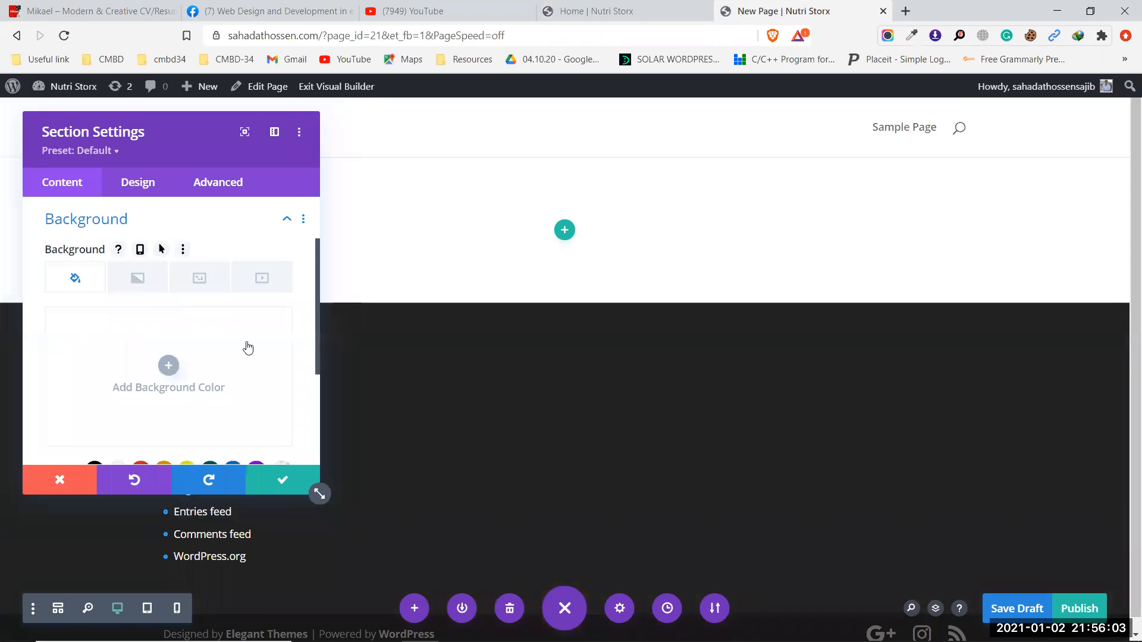
scroll(245, 347, "down", 1)
scroll(245, 347, "up", 1)
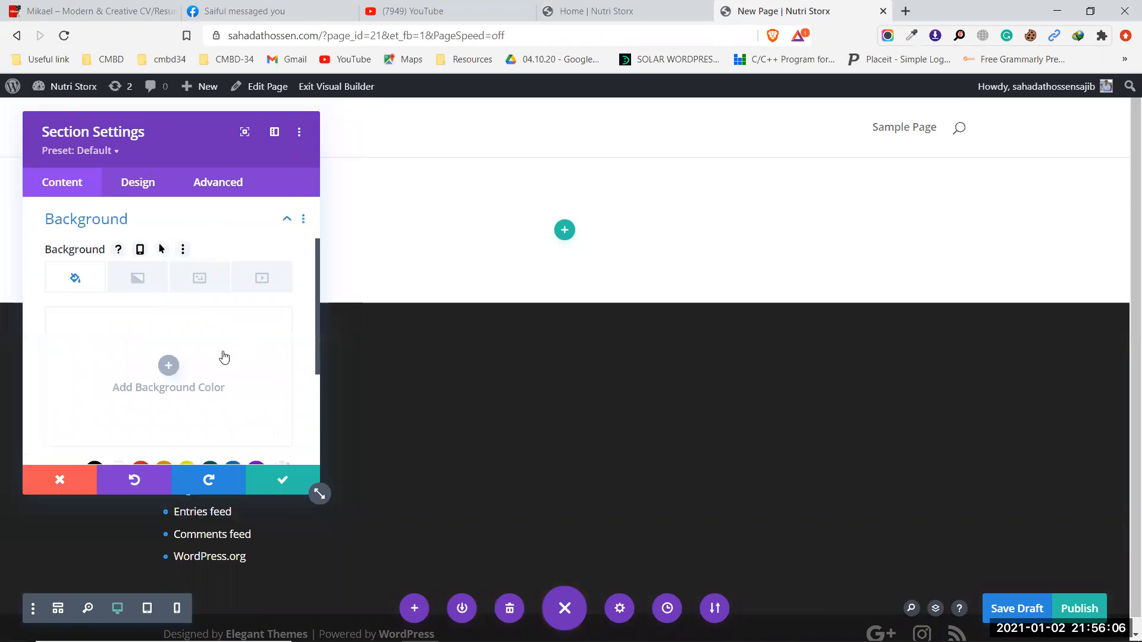
left_click(164, 363)
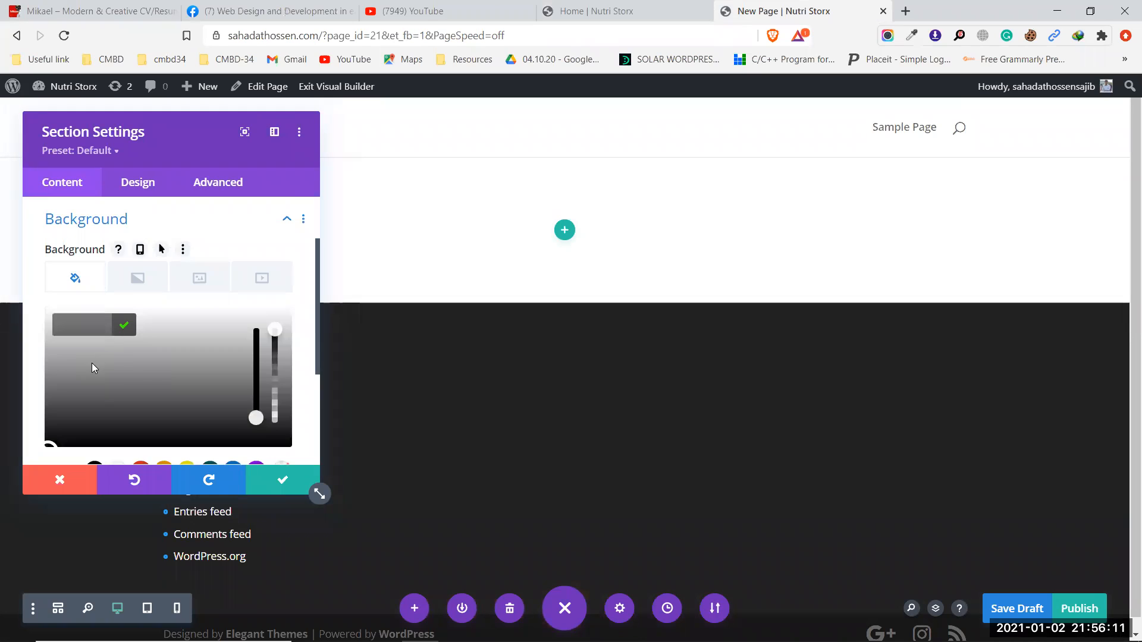
left_click(83, 320)
type("#1f1f1f")
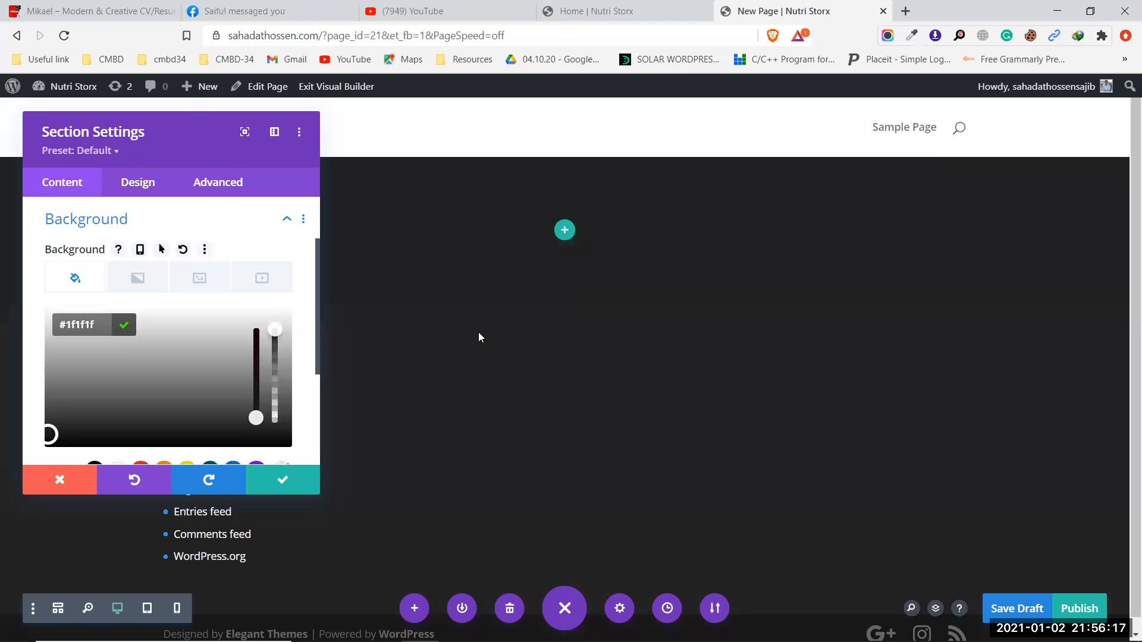
scroll(479, 336, "down", 2)
scroll(548, 343, "up", 2)
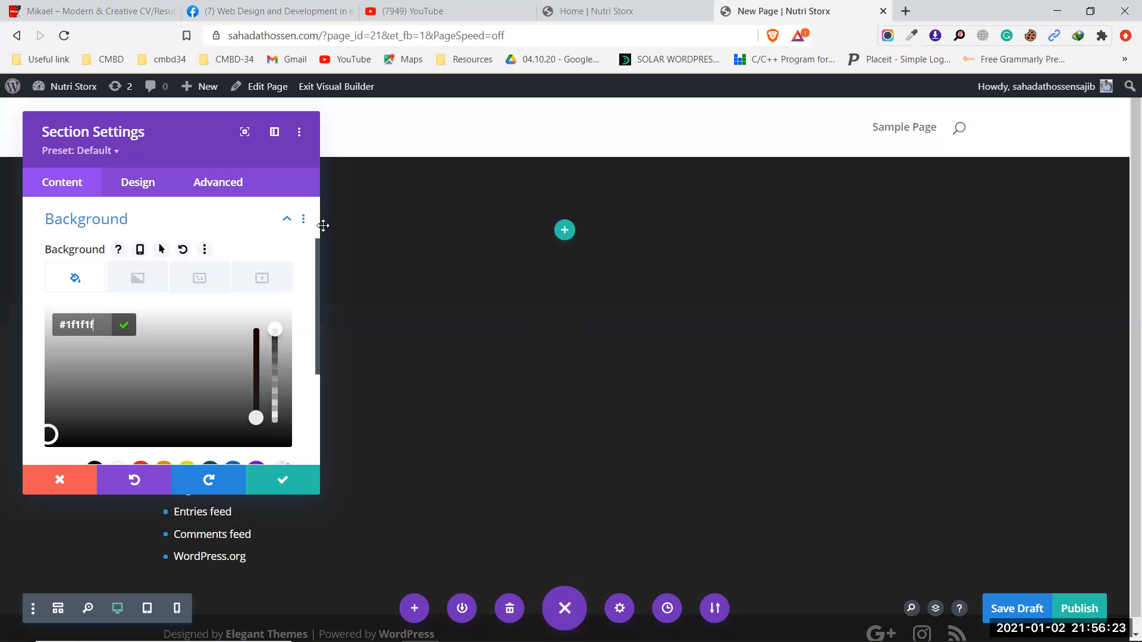
Return to the Home page and check the admin label in the hero's section settings
left_click(610, 6)
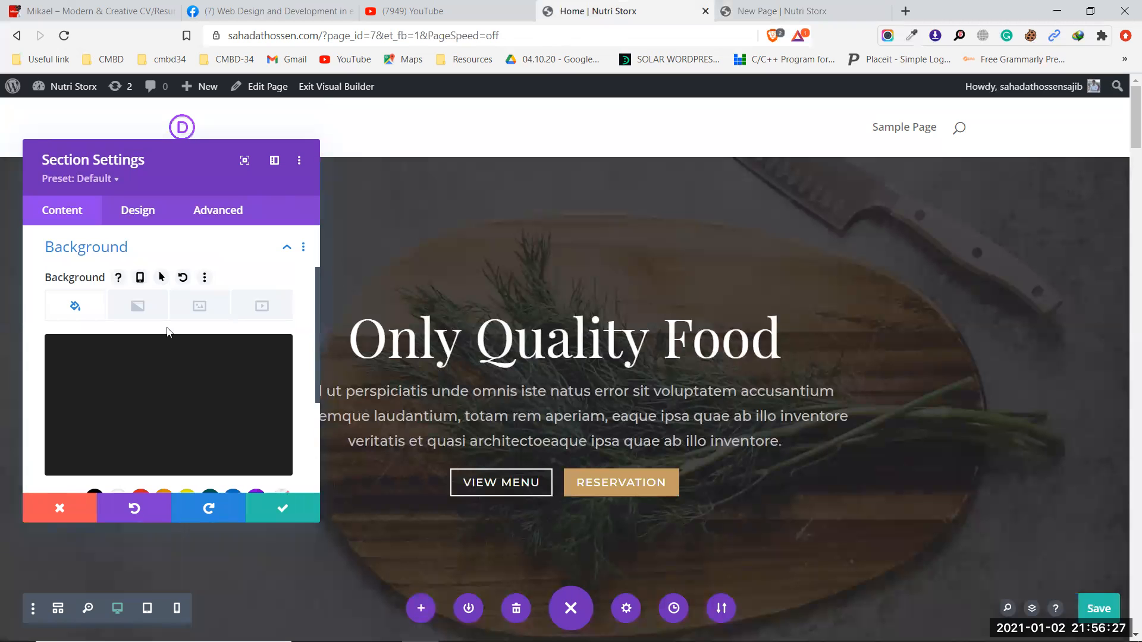
scroll(164, 330, "down", 2)
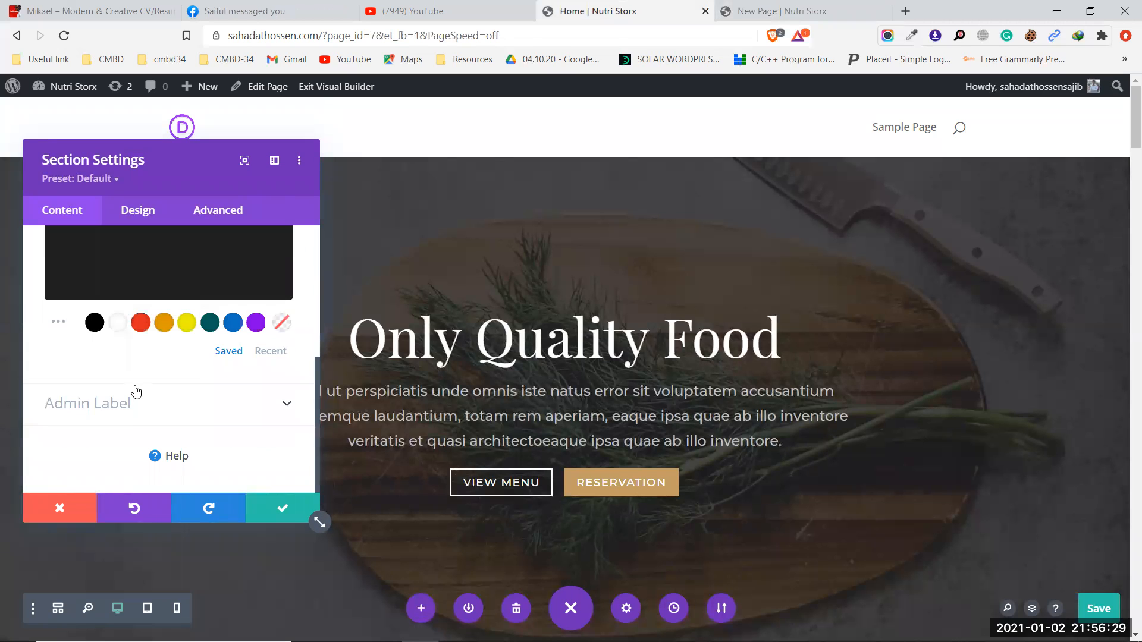
scroll(138, 383, "up", 5)
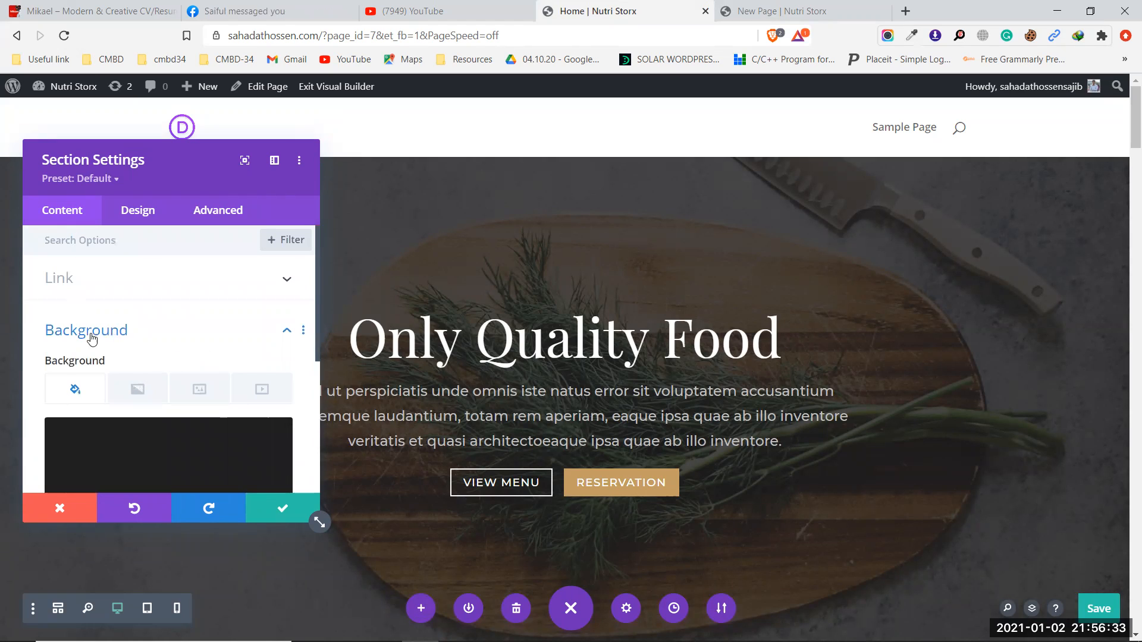
scroll(111, 373, "down", 2)
scroll(111, 372, "down", 3)
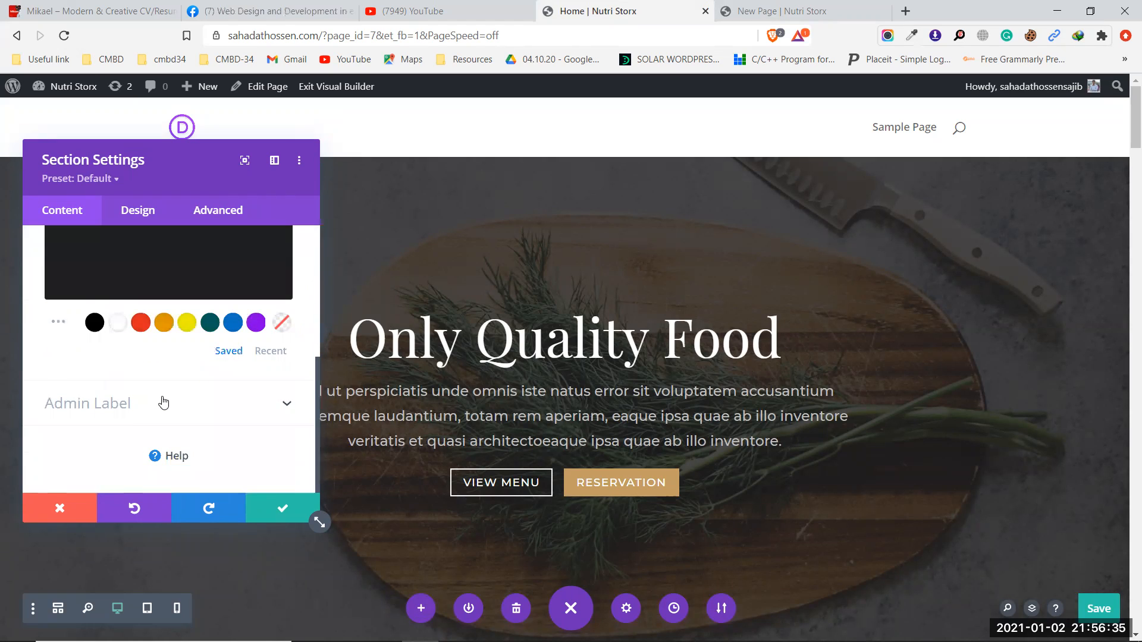
left_click(163, 400)
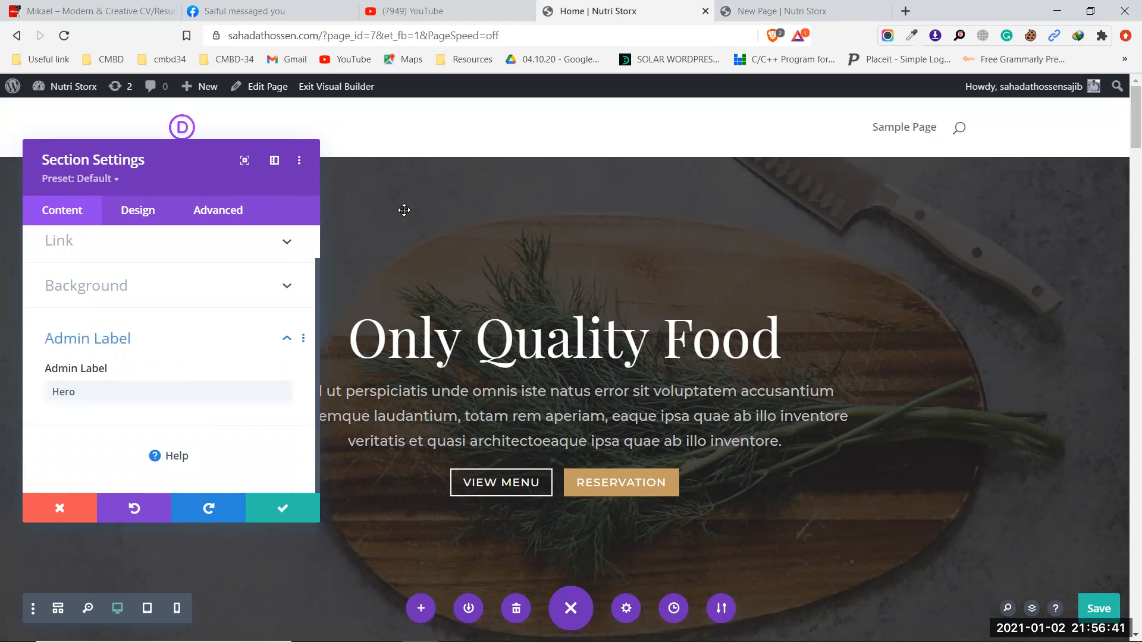
Compare the background colour and background gradient options of the hero section without adding a gradient
left_click(151, 285)
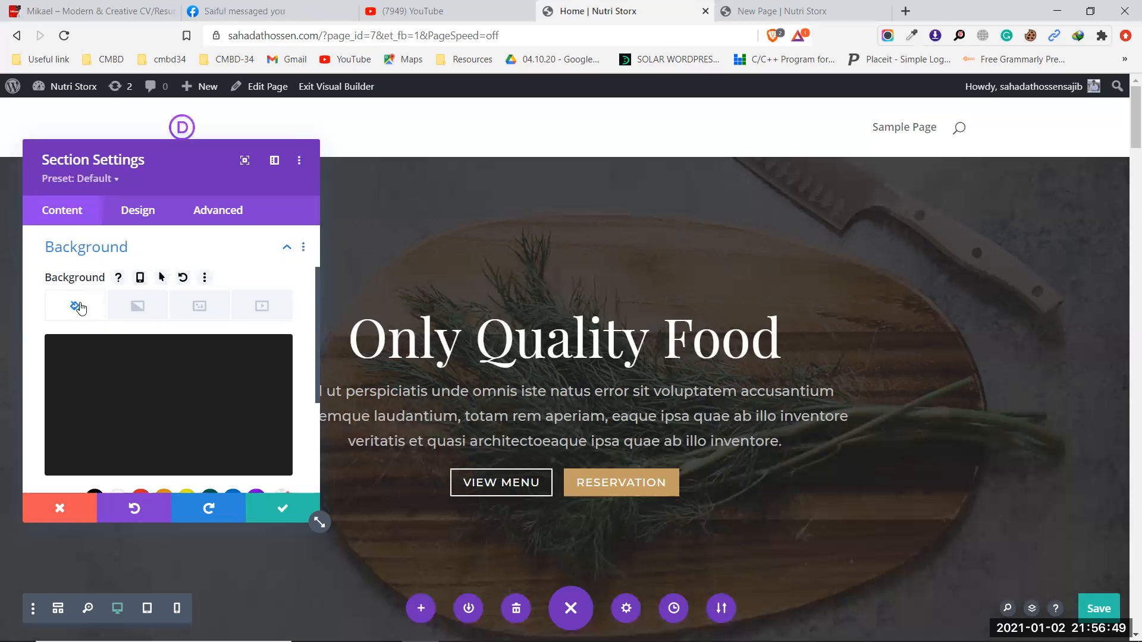
mouse_move(104, 395)
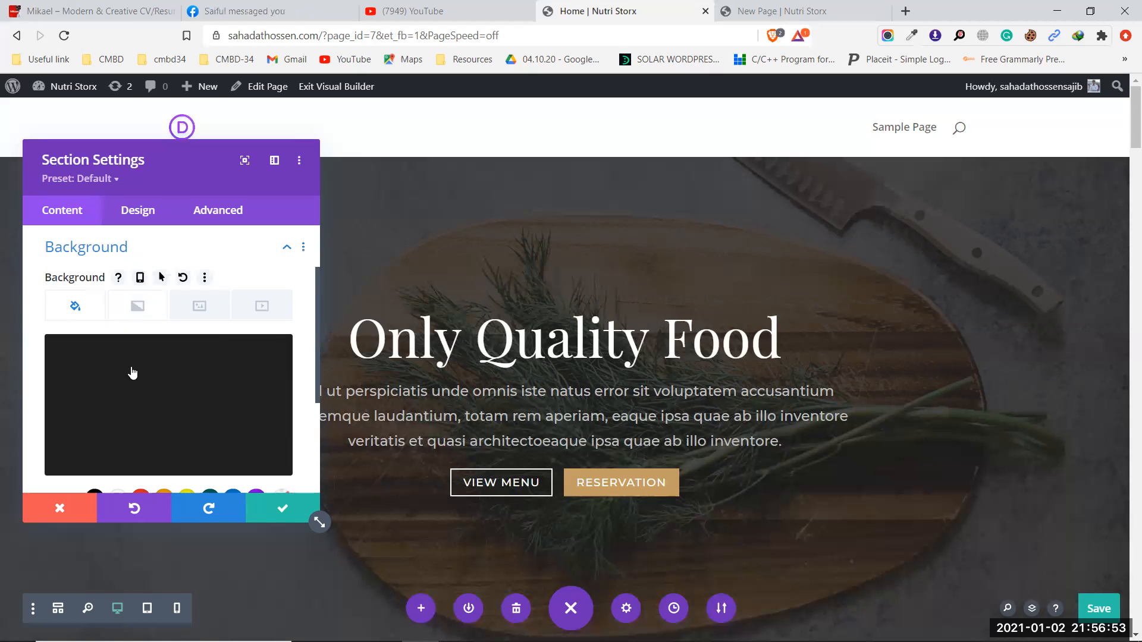
scroll(130, 381, "down", 3)
scroll(124, 391, "up", 4)
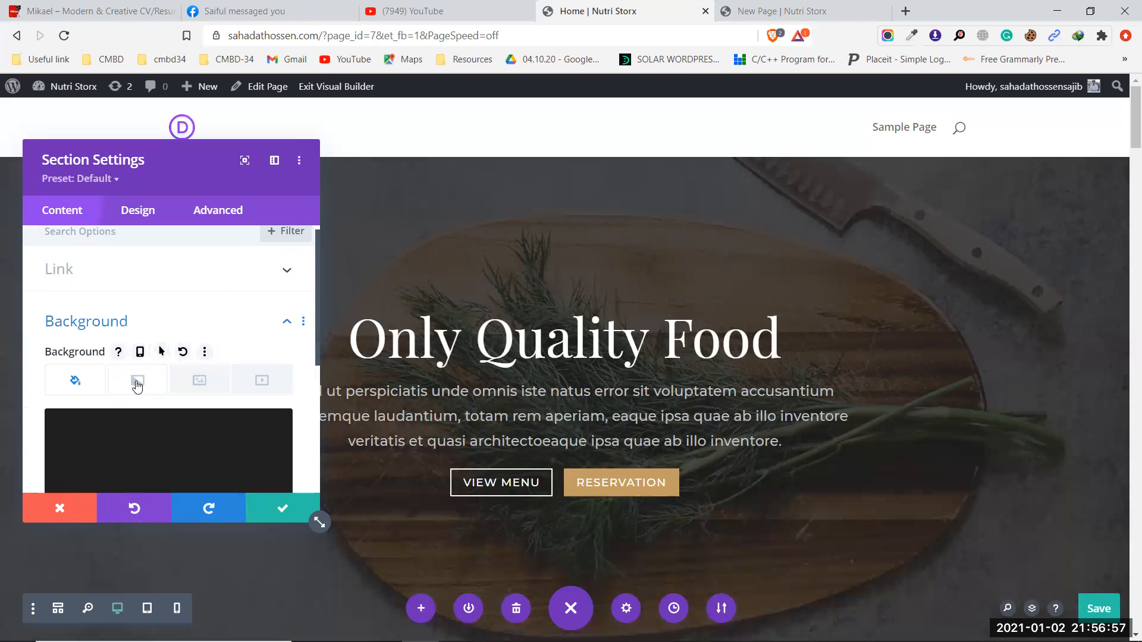
left_click(137, 384)
scroll(137, 385, "down", 2)
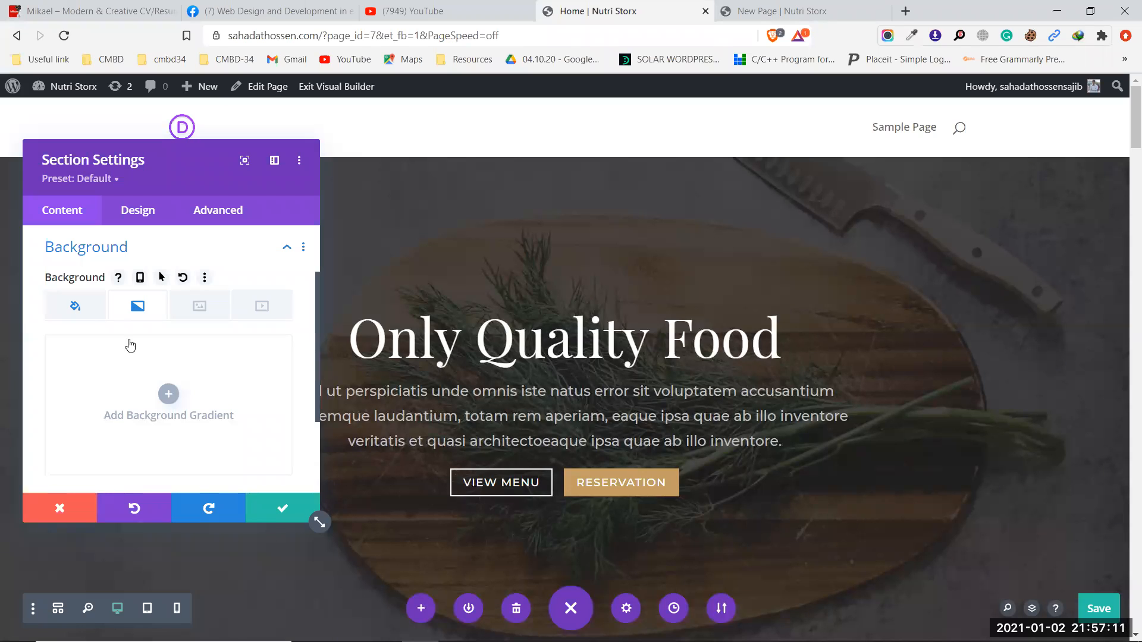
left_click(74, 306)
scroll(105, 360, "down", 2)
scroll(141, 314, "up", 1)
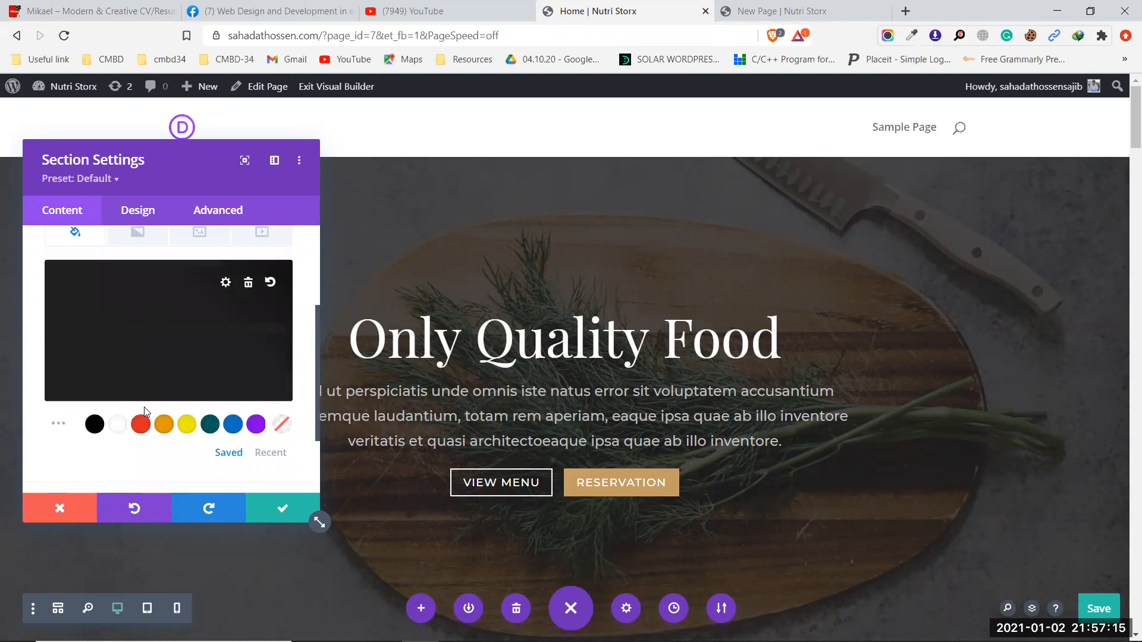
scroll(177, 323, "up", 3)
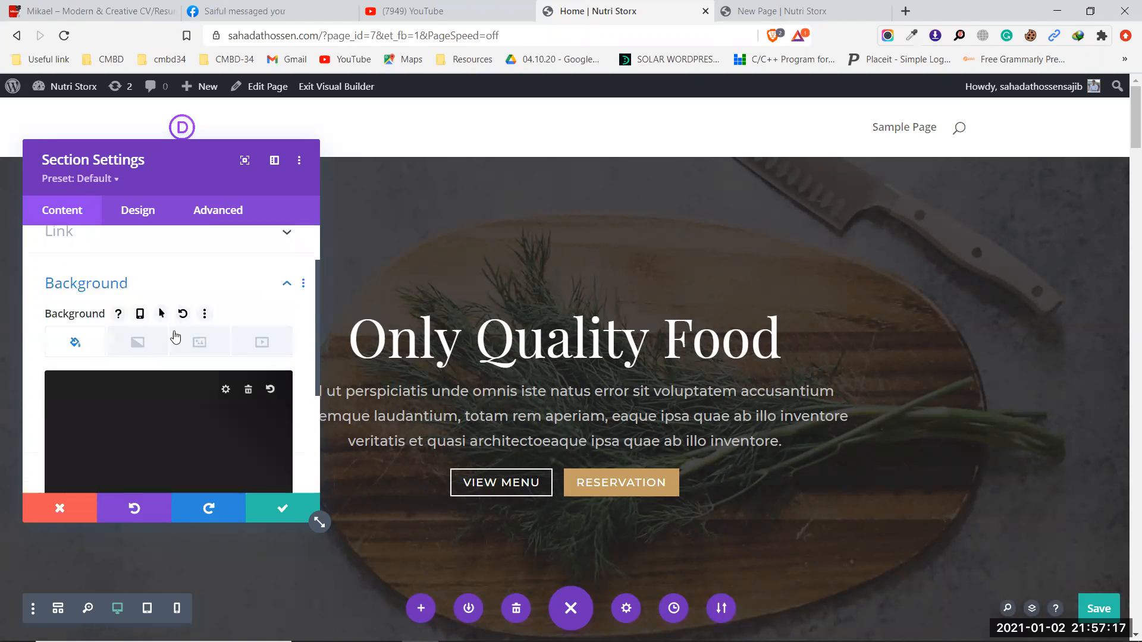
left_click(137, 383)
scroll(172, 395, "down", 2)
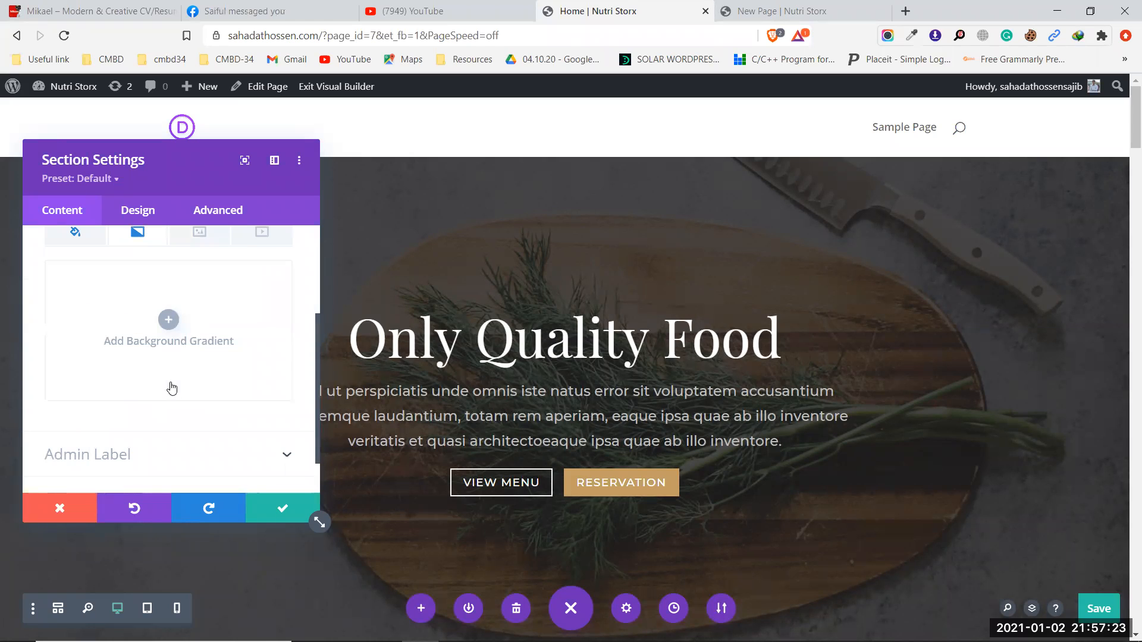
scroll(172, 388, "up", 2)
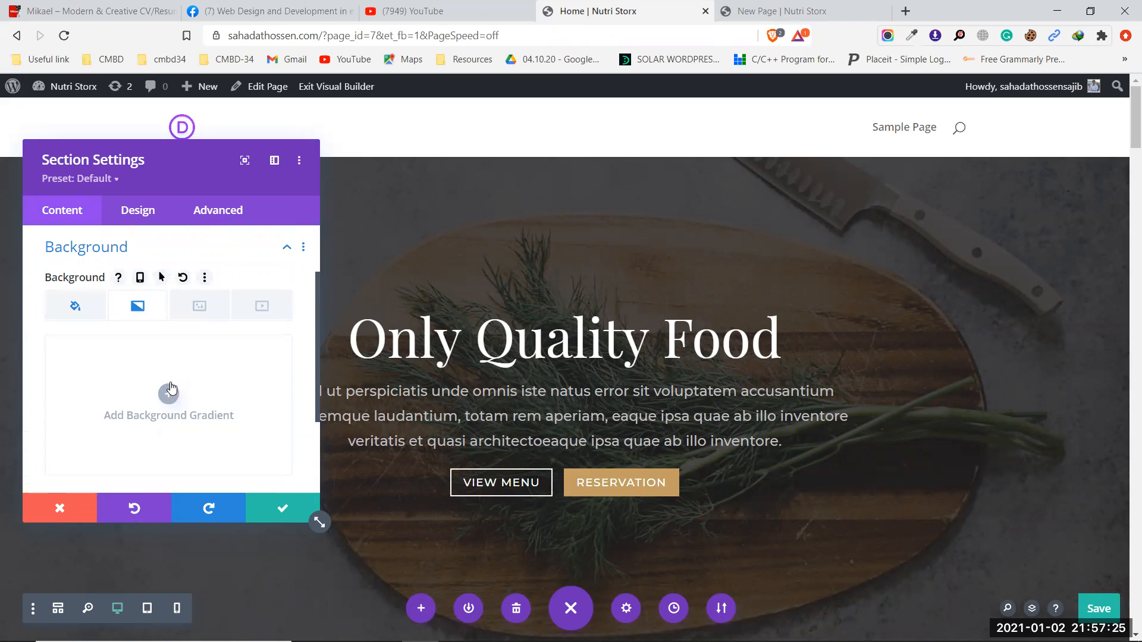
Examine the hero section's background image options, including the parallax effect and parallax method
left_click(201, 307)
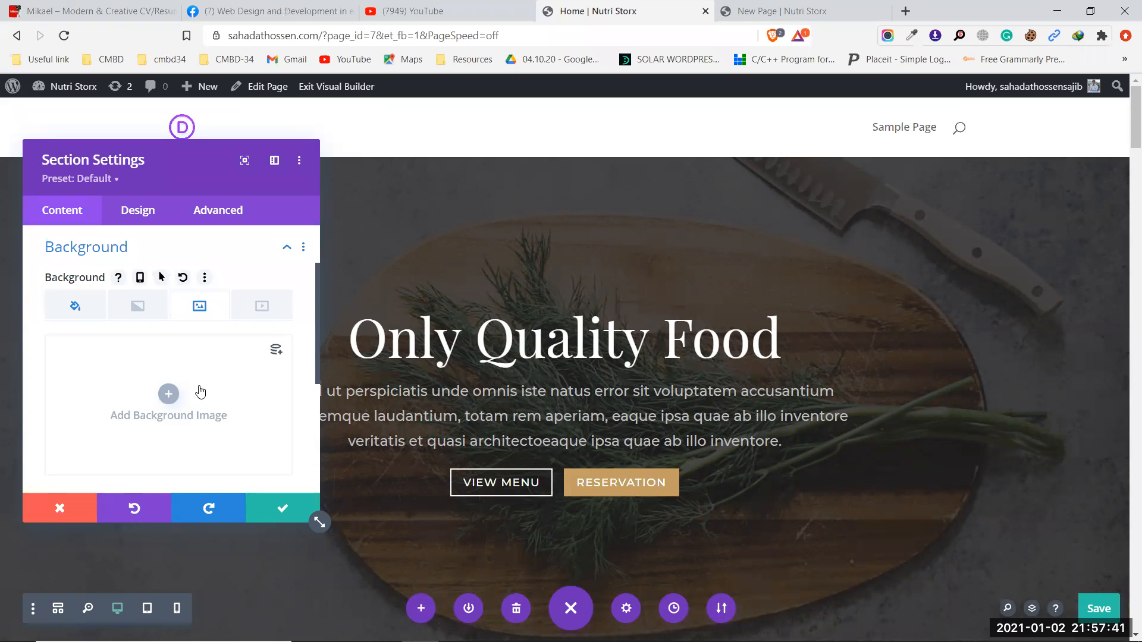
scroll(200, 392, "down", 2)
scroll(201, 392, "down", 2)
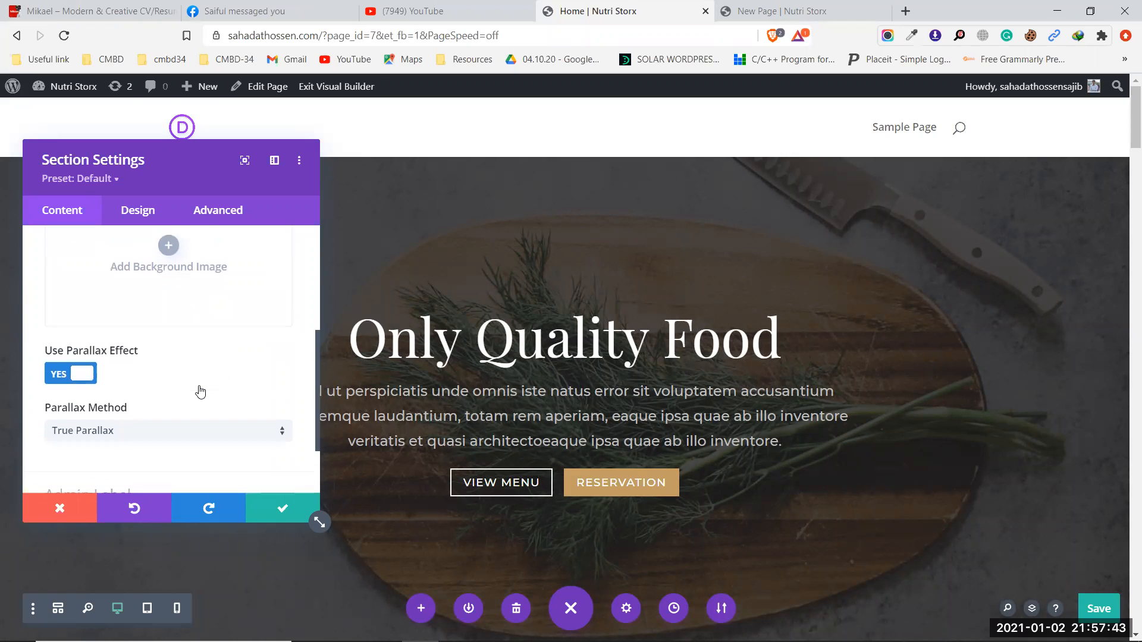
scroll(201, 390, "down", 2)
scroll(201, 390, "up", 5)
scroll(199, 389, "up", 1)
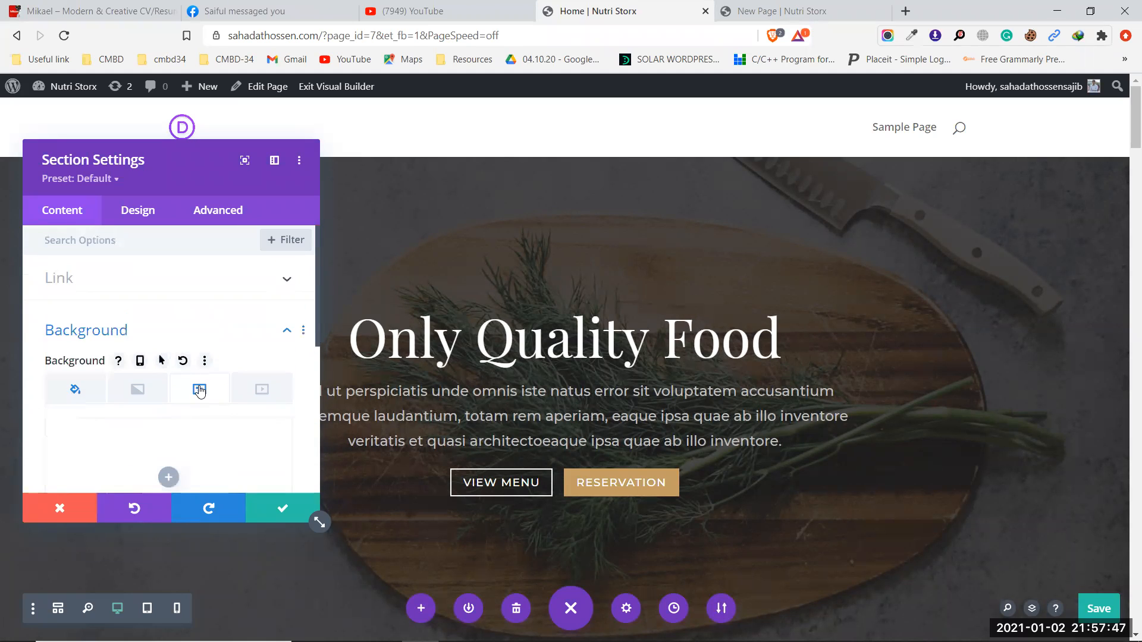
scroll(187, 422, "down", 4)
scroll(189, 423, "down", 3)
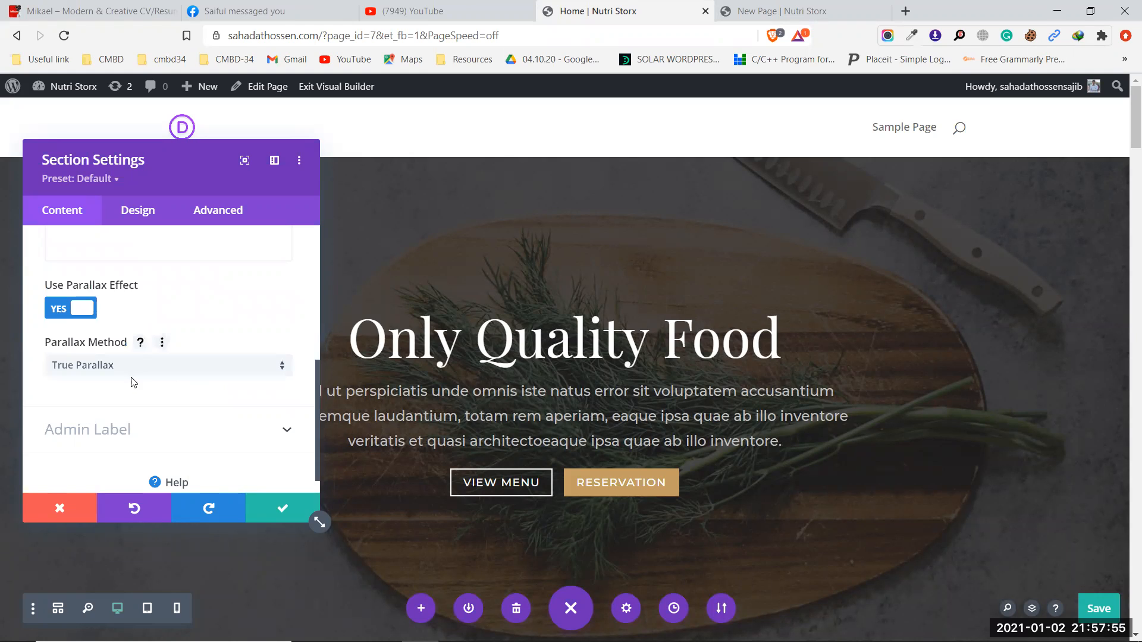
Review the link URL and link target options in the hero's section settings again
scroll(138, 381, "up", 5)
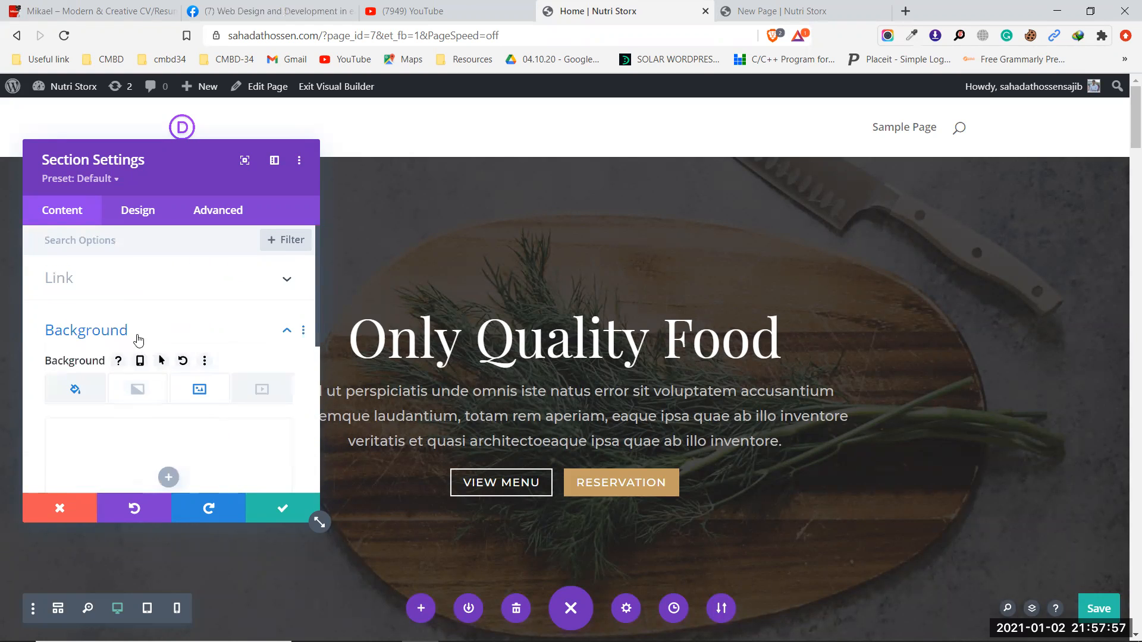
left_click(110, 288)
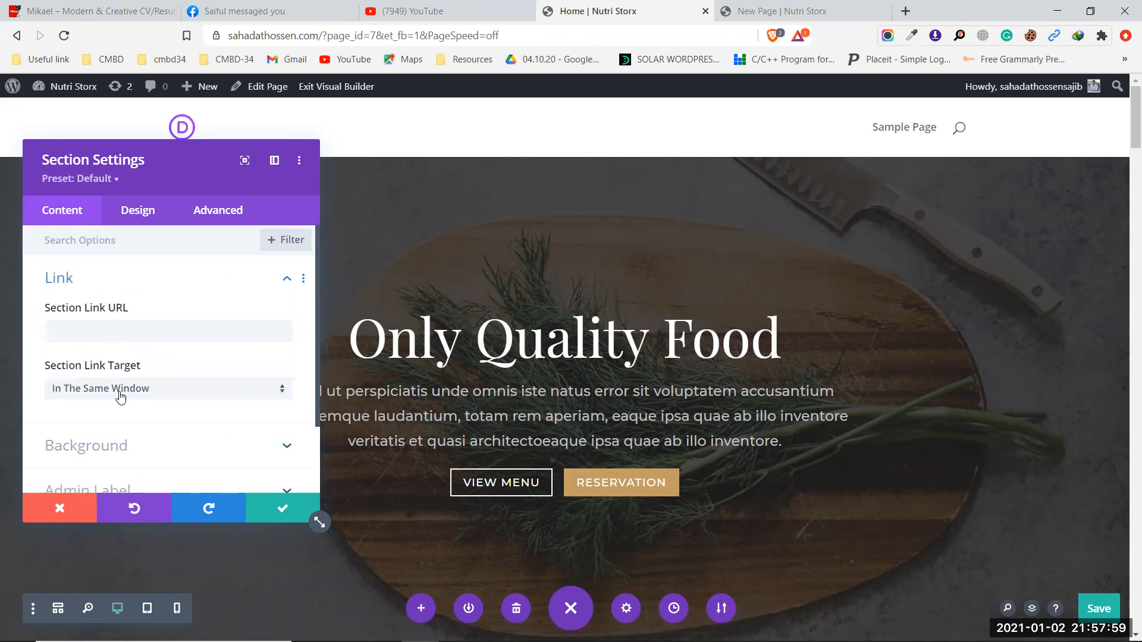
scroll(122, 395, "down", 2)
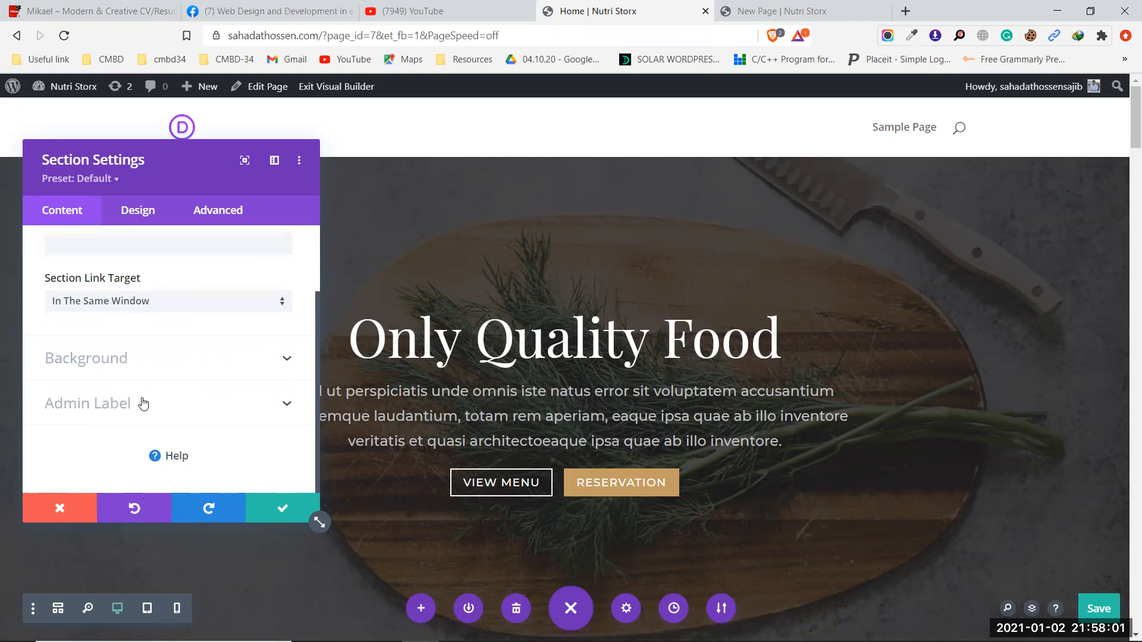
Check the hero's admin label, and on the New Page enable the parallax effect for the section's background image
left_click(143, 397)
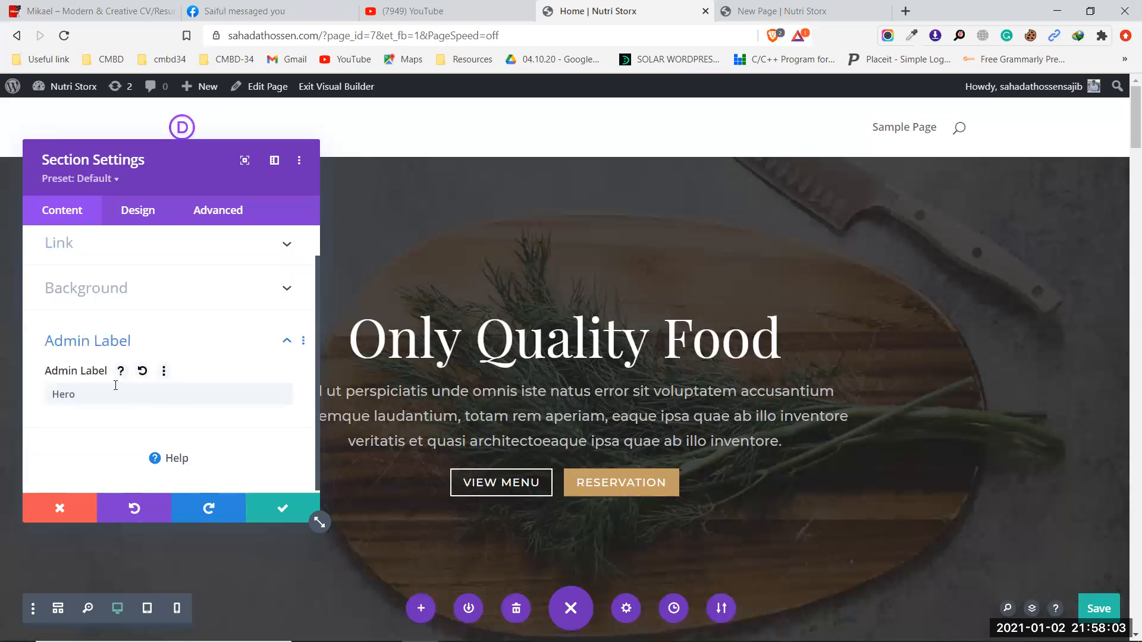
left_click(773, 11)
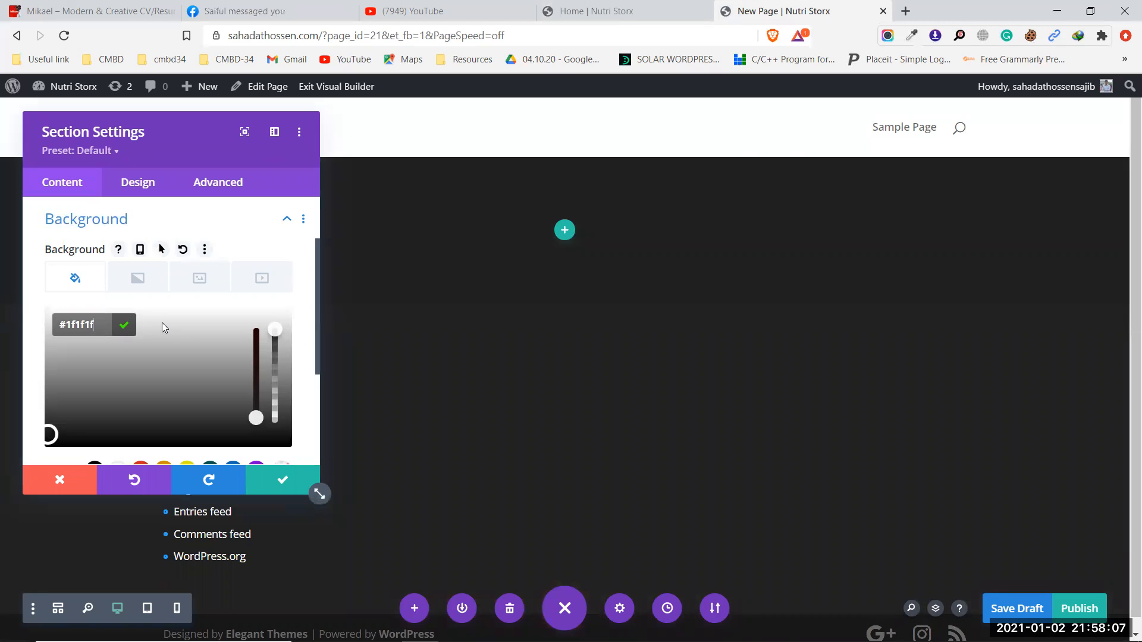
left_click(201, 280)
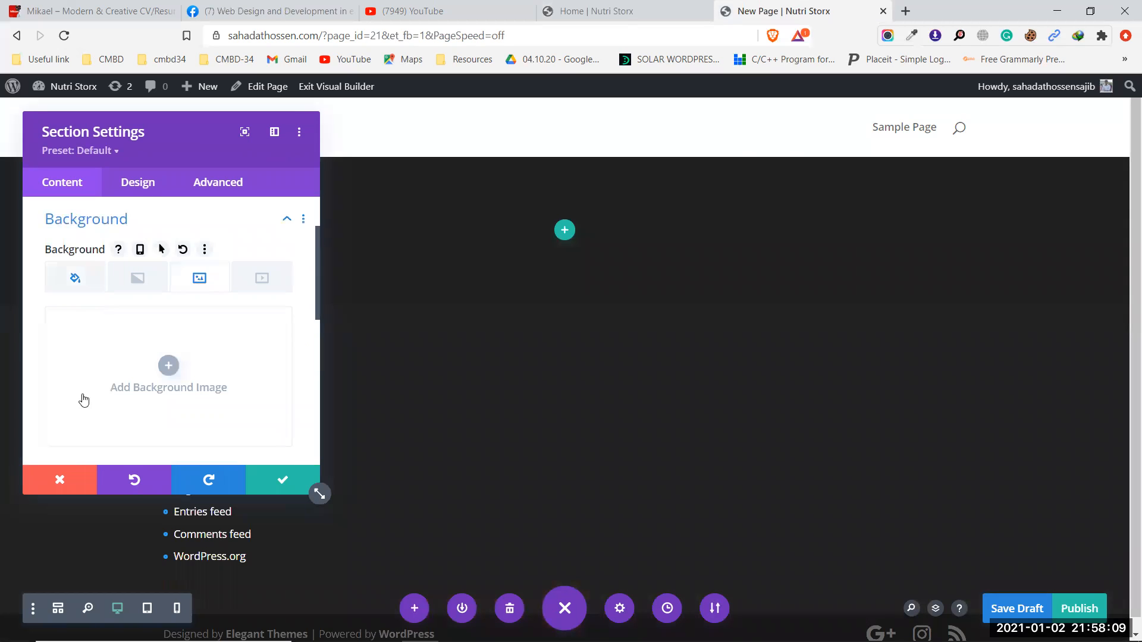
scroll(90, 392, "down", 5)
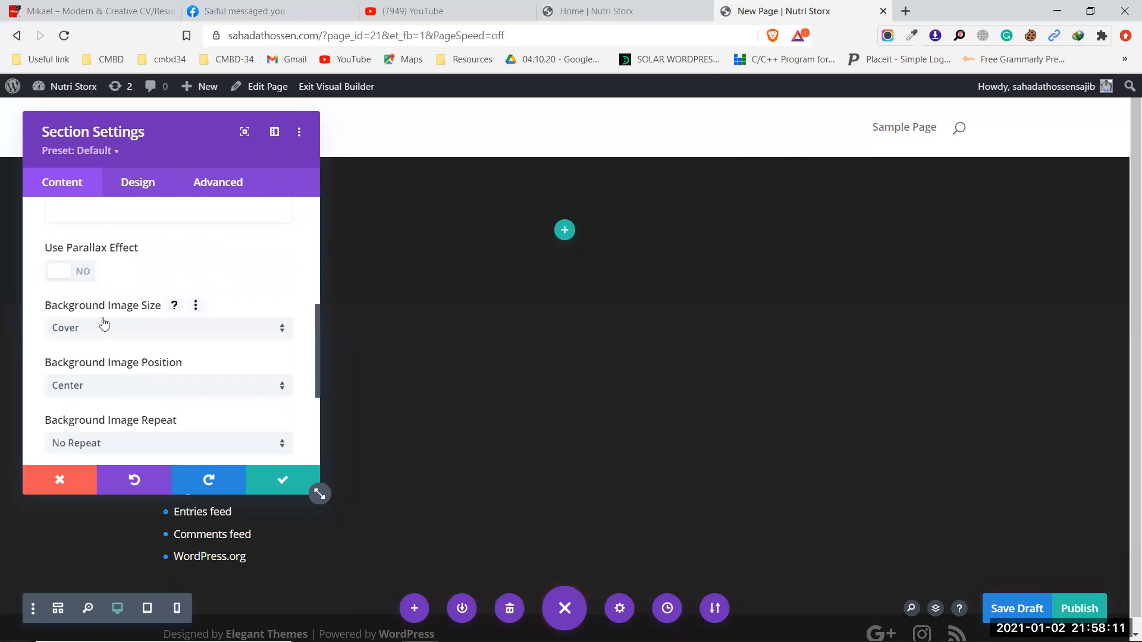
left_click(79, 273)
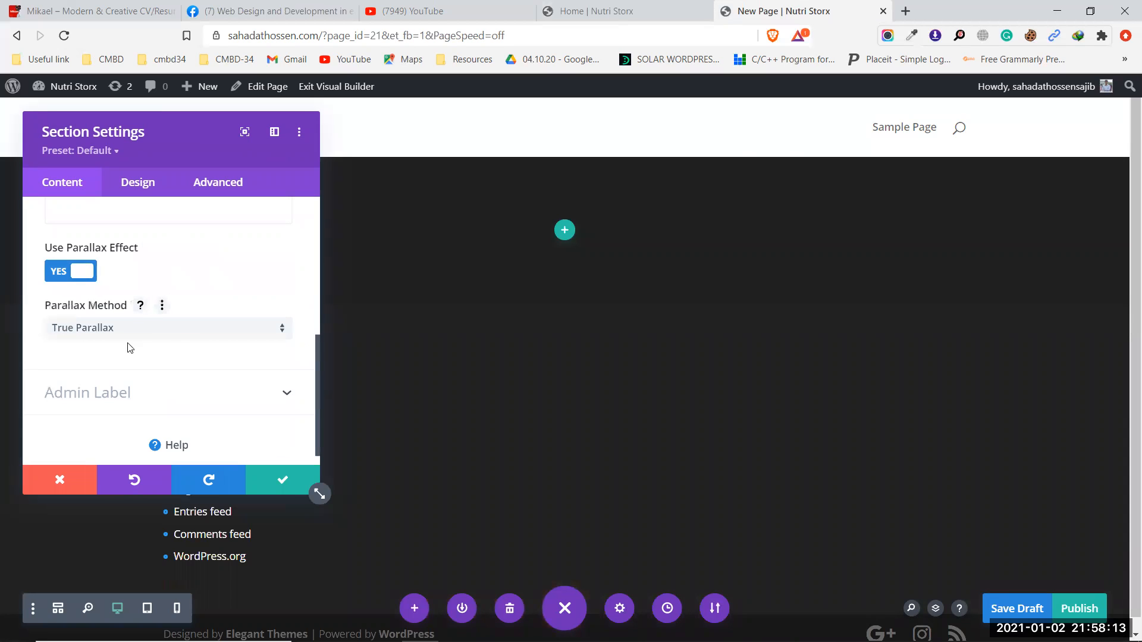
scroll(158, 395, "up", 5)
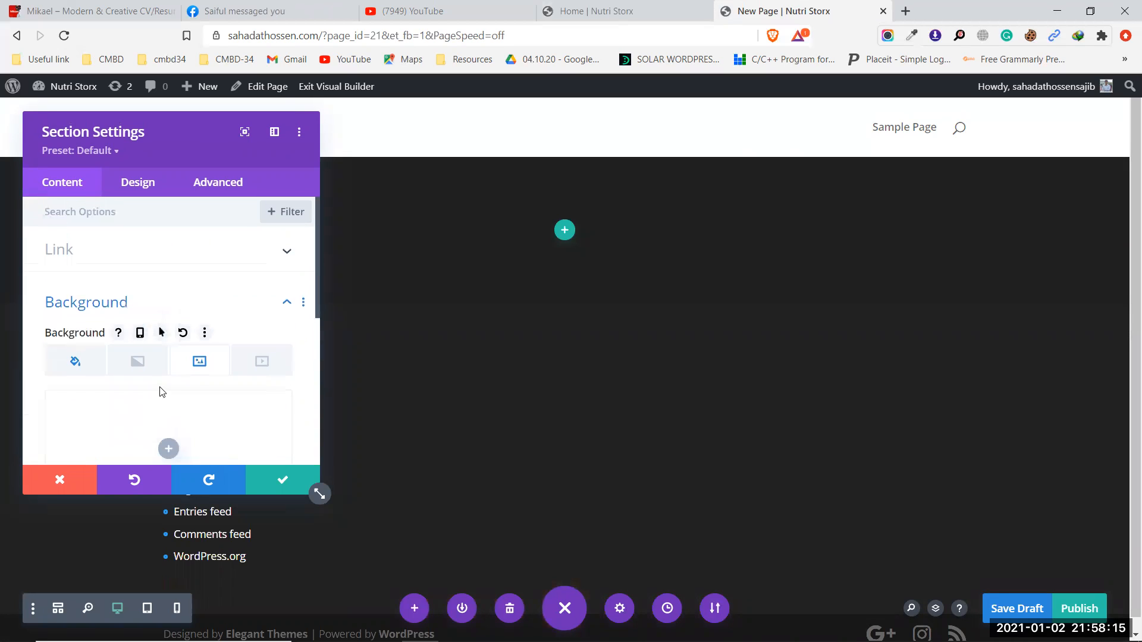
Return to the Home page and try the inner shadow option in the hero section's layout design settings
left_click(604, 7)
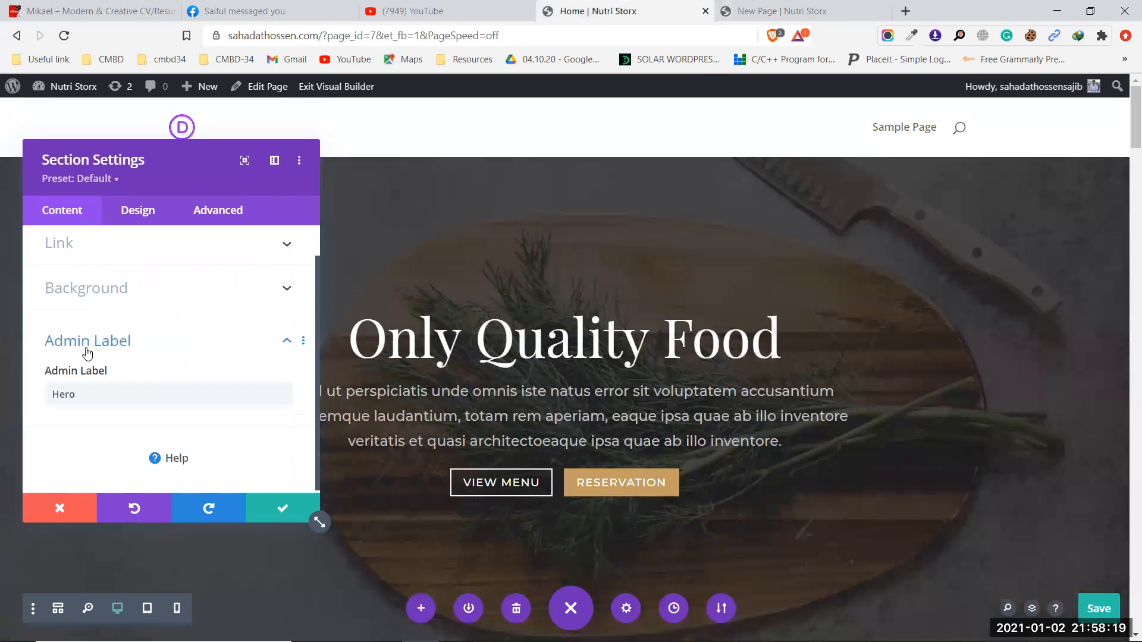
scroll(92, 300, "up", 1)
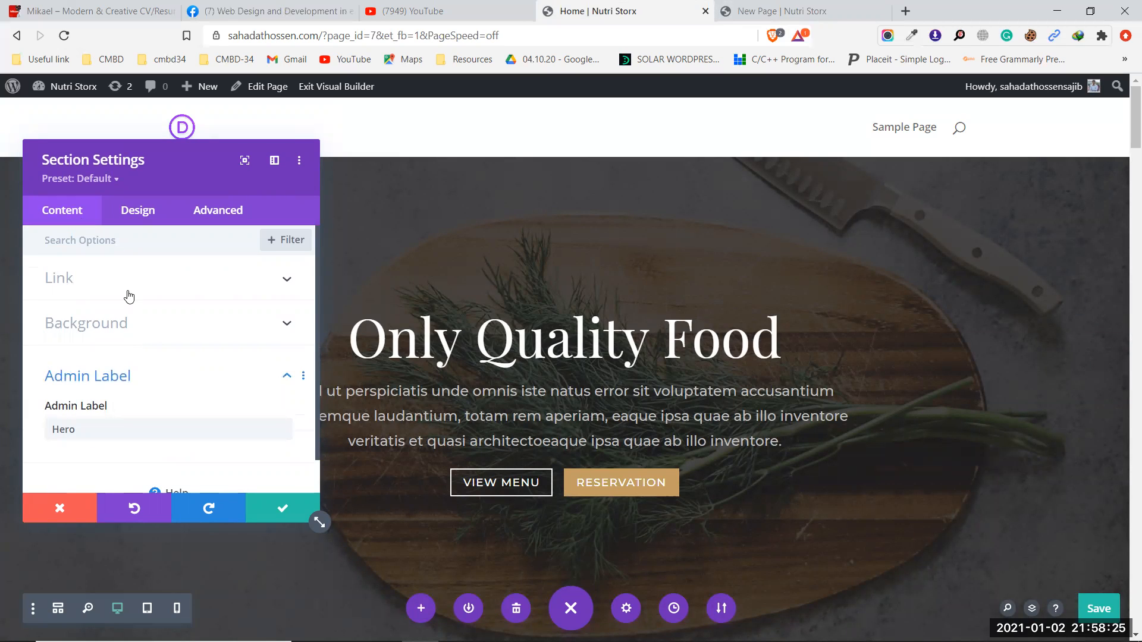
left_click(135, 217)
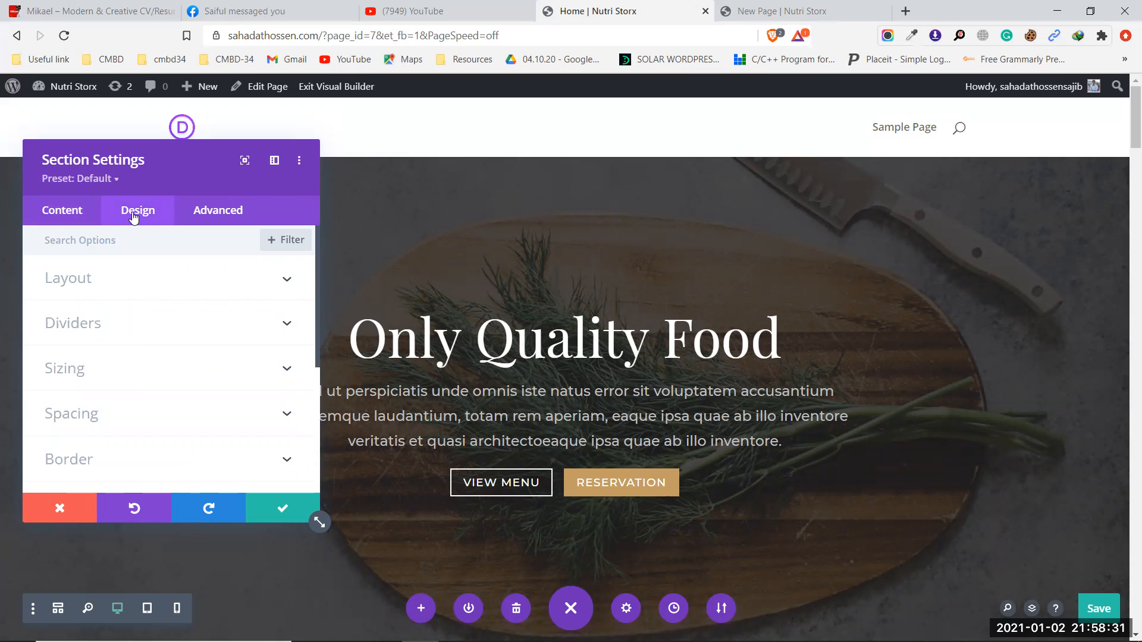
left_click(110, 281)
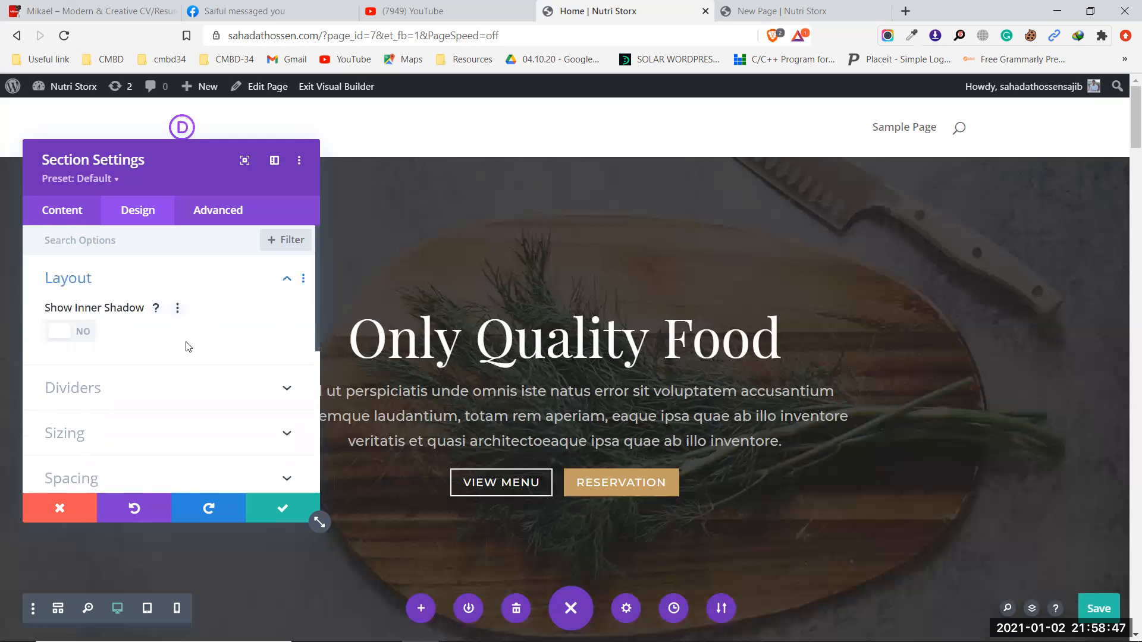
left_click(82, 335)
left_click(65, 336)
scroll(154, 318, "down", 1)
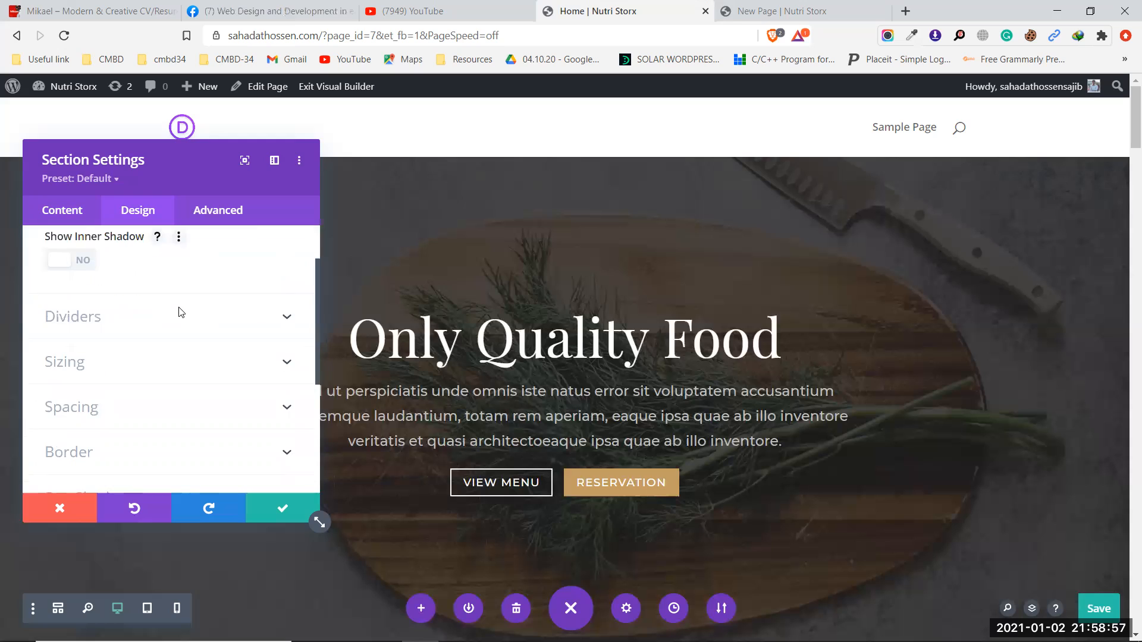
Try a layered curved divider style on the hero section's top edge
left_click(132, 320)
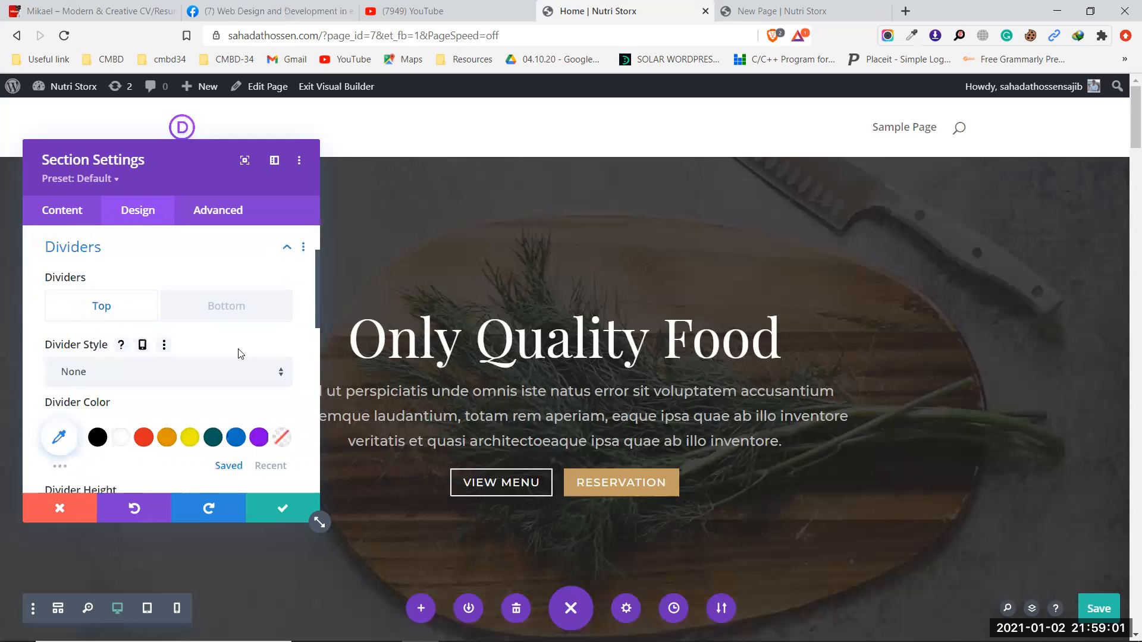
scroll(794, 331, "down", 2)
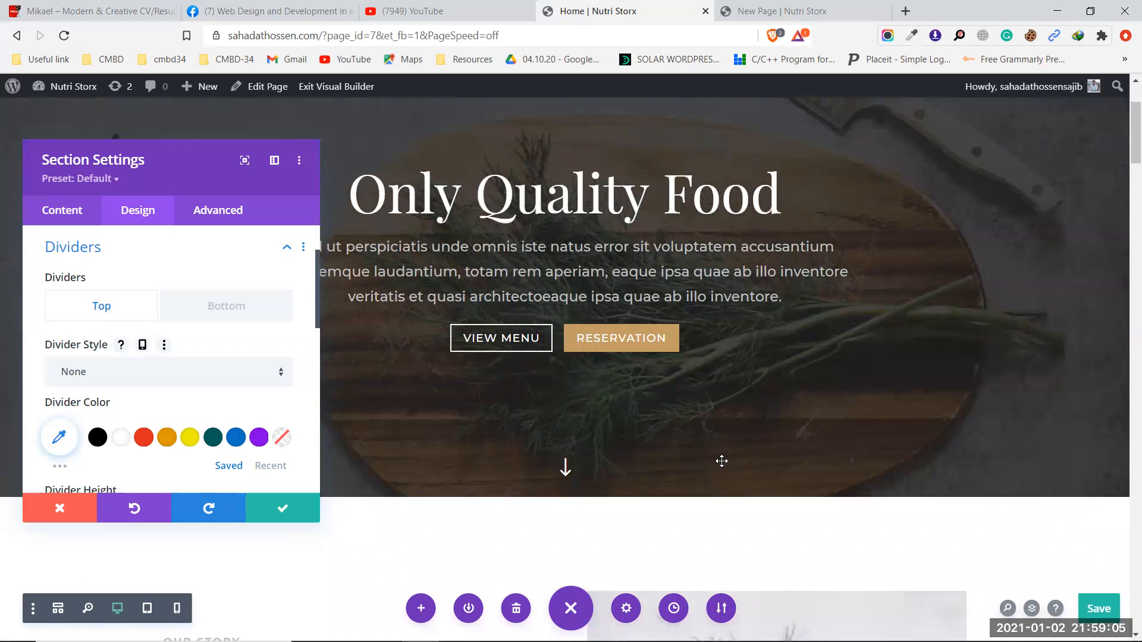
scroll(721, 461, "up", 2)
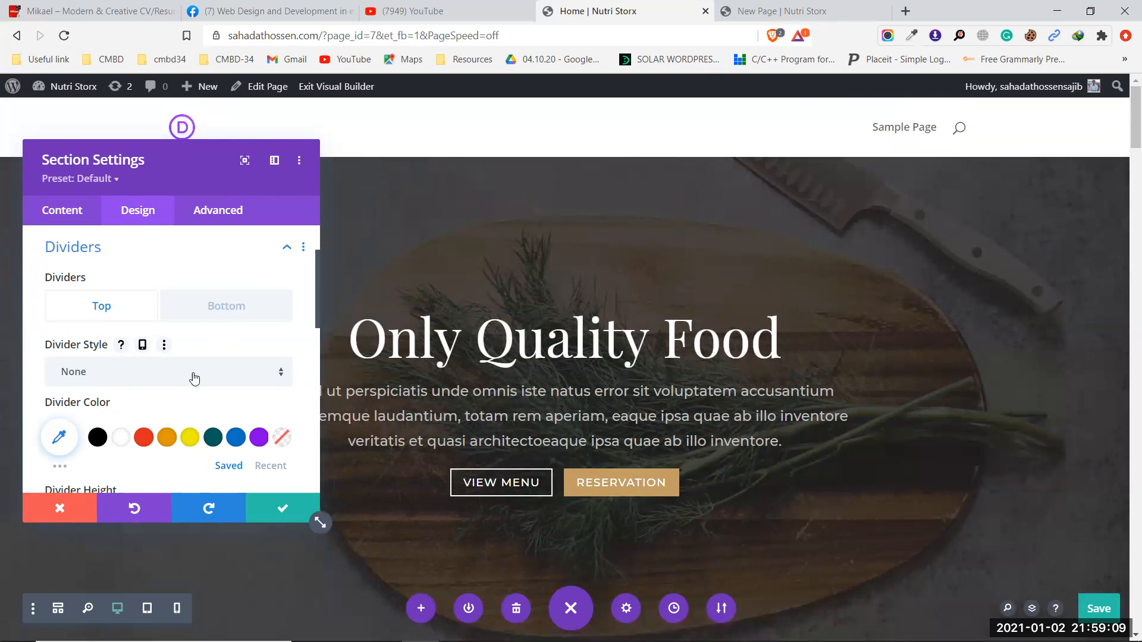
left_click(135, 374)
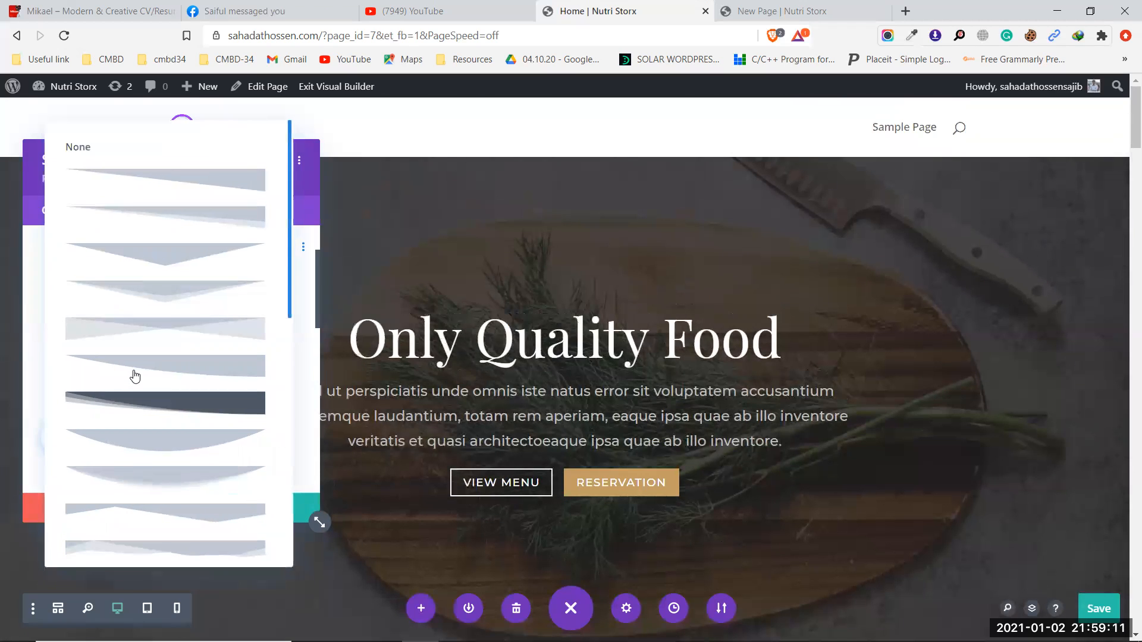
left_click(142, 408)
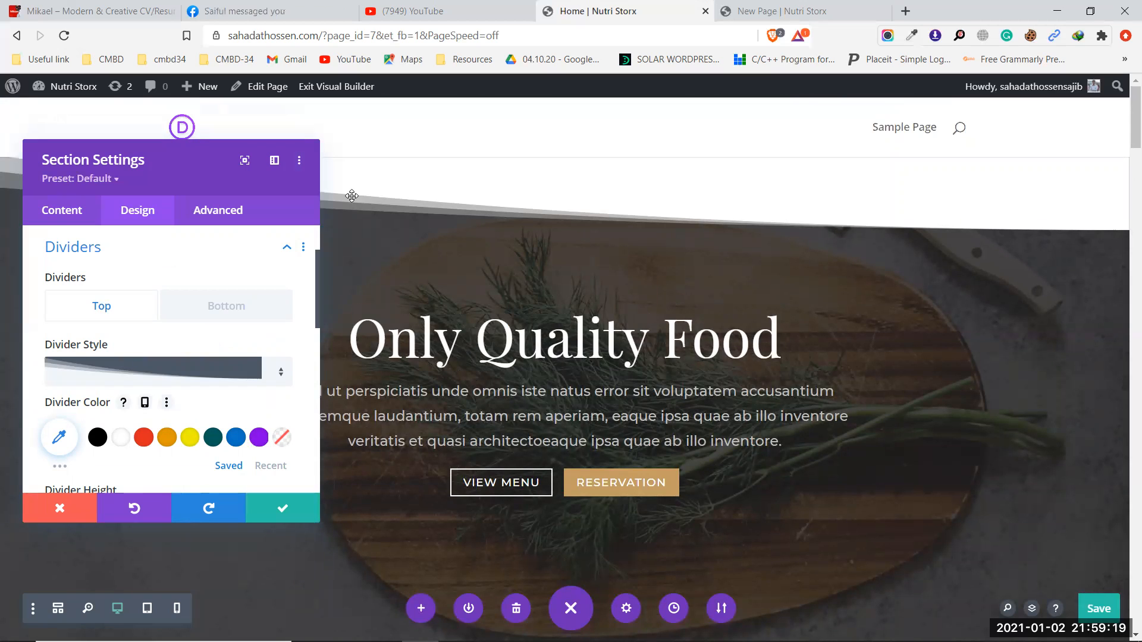
Change the hero's top divider to the single downward-pointing triangle style and move the settings window clear of the divider
left_click(192, 373)
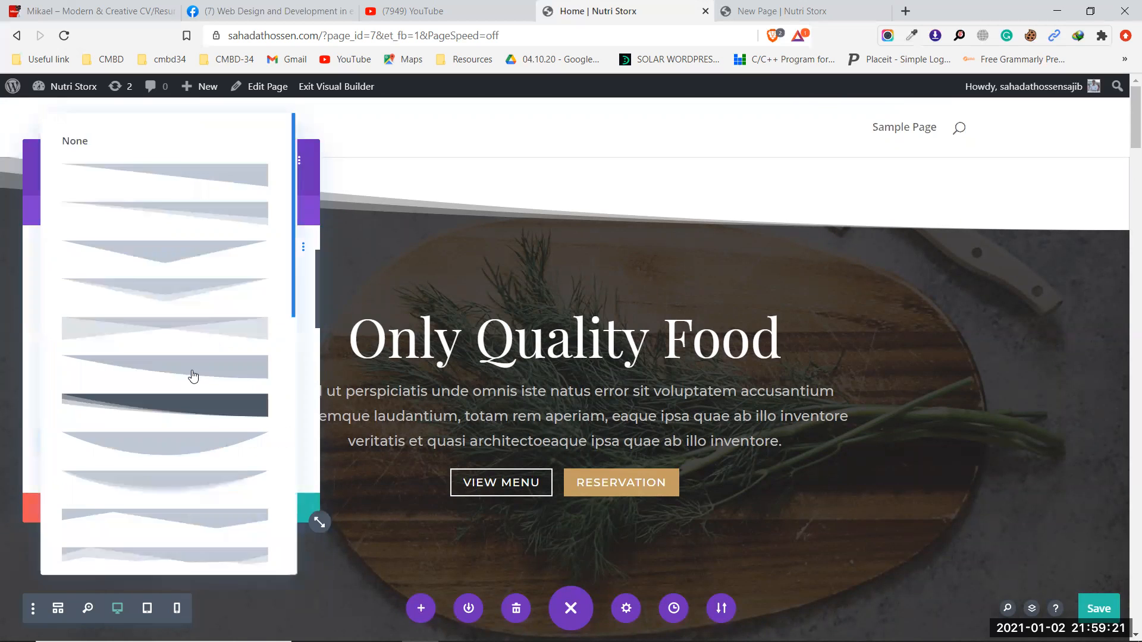
left_click(165, 260)
left_click_drag(196, 169, 949, 291)
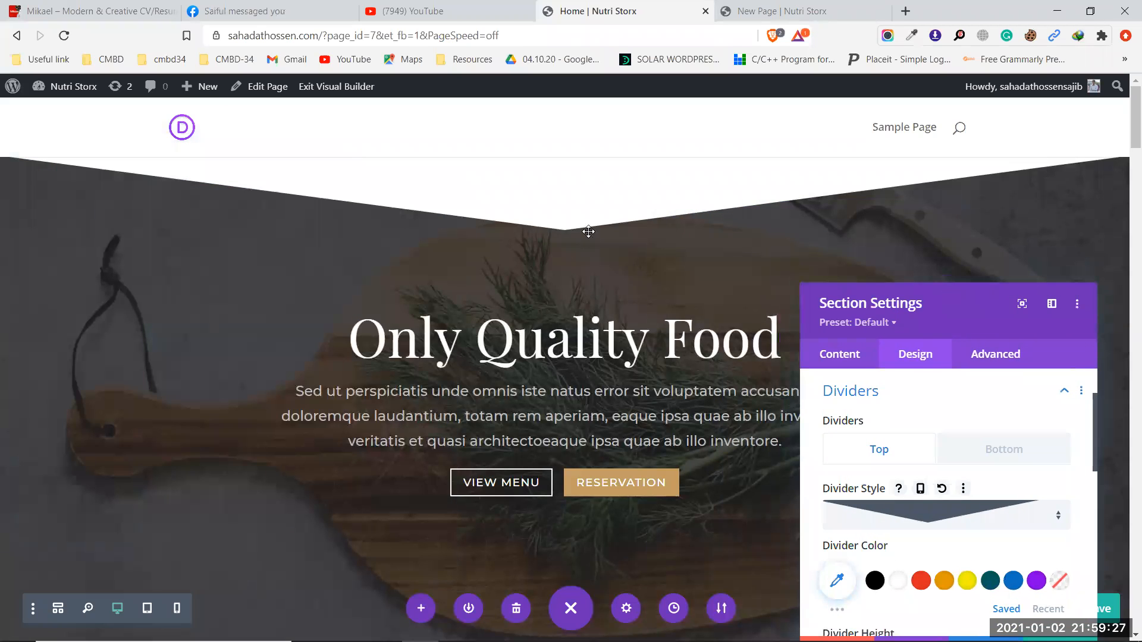
Change the hero's top divider to the layered clouds style and review its divider colour option
left_click(939, 514)
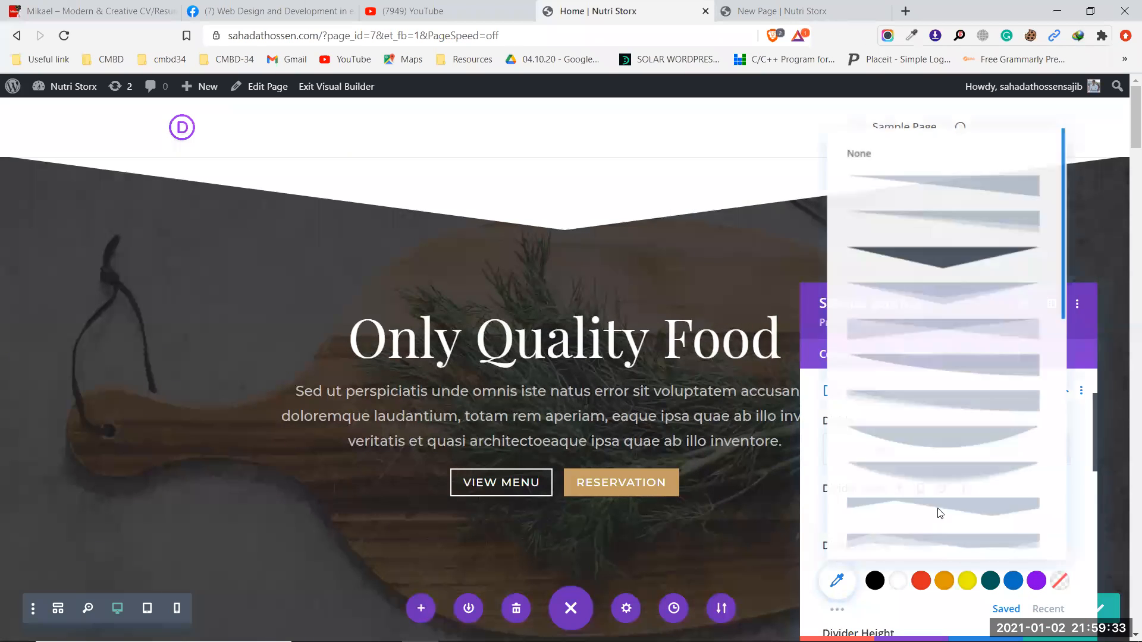
scroll(914, 443, "down", 5)
scroll(915, 444, "down", 1)
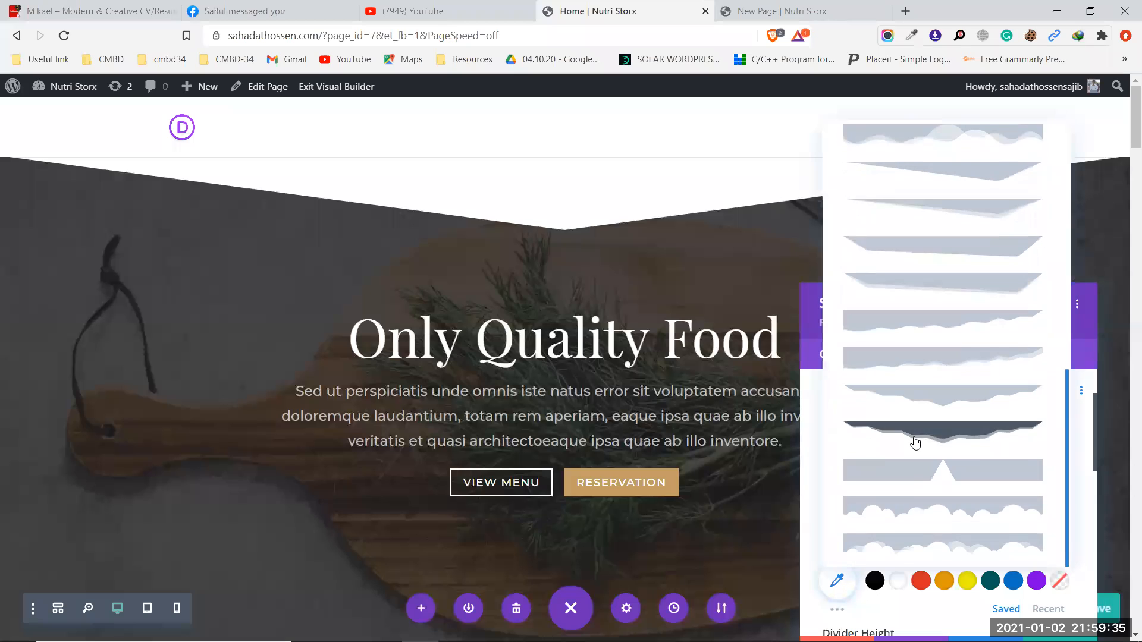
left_click(921, 538)
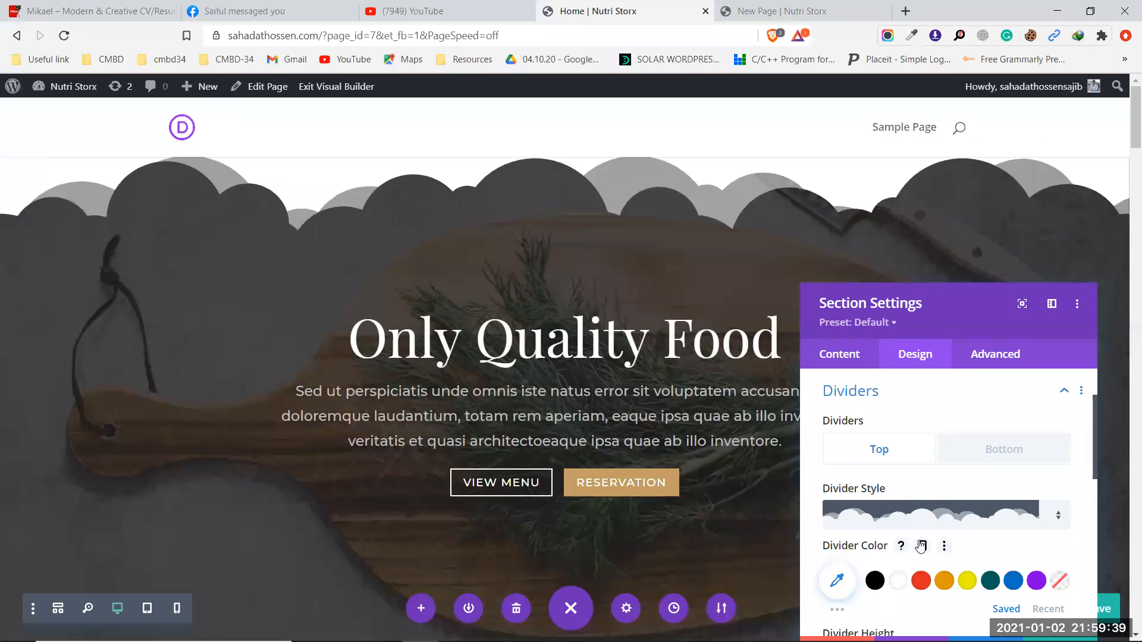
scroll(920, 545, "down", 1)
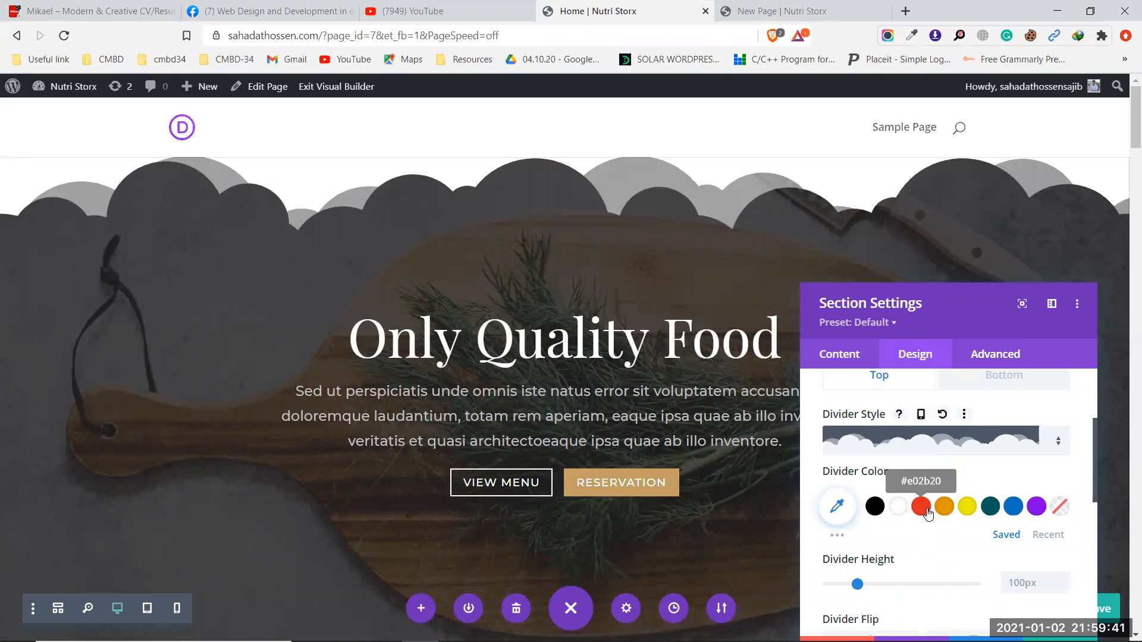
Look through the available divider shapes and set the hero's top divider style to None
left_click(944, 445)
scroll(934, 346, "down", 1)
scroll(935, 346, "down", 5)
scroll(935, 346, "up", 6)
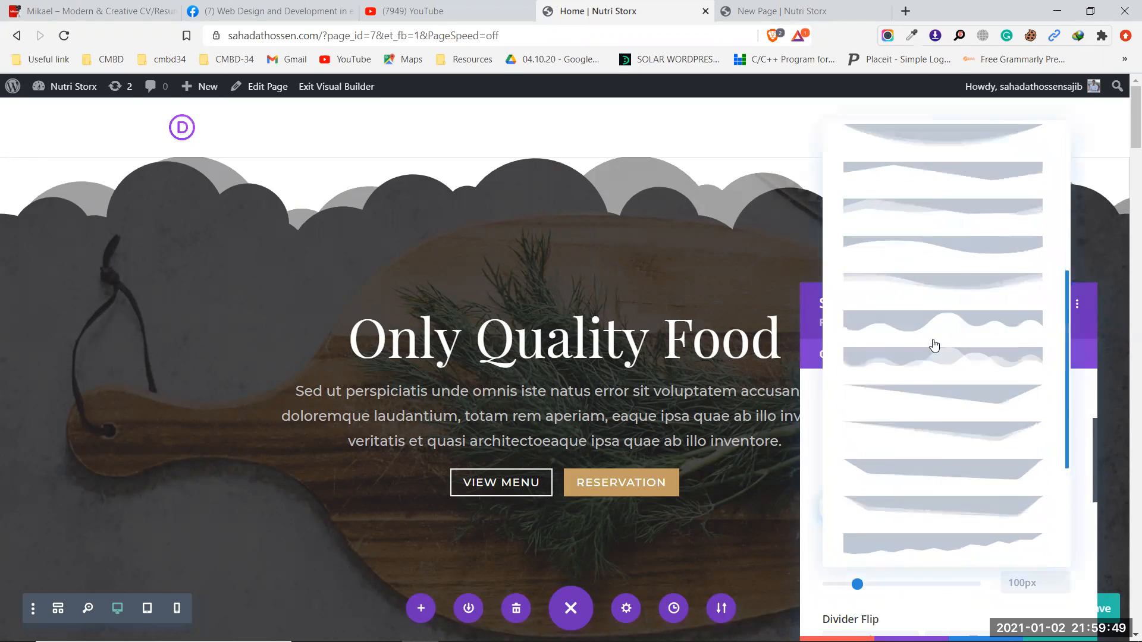
scroll(931, 348, "down", 3)
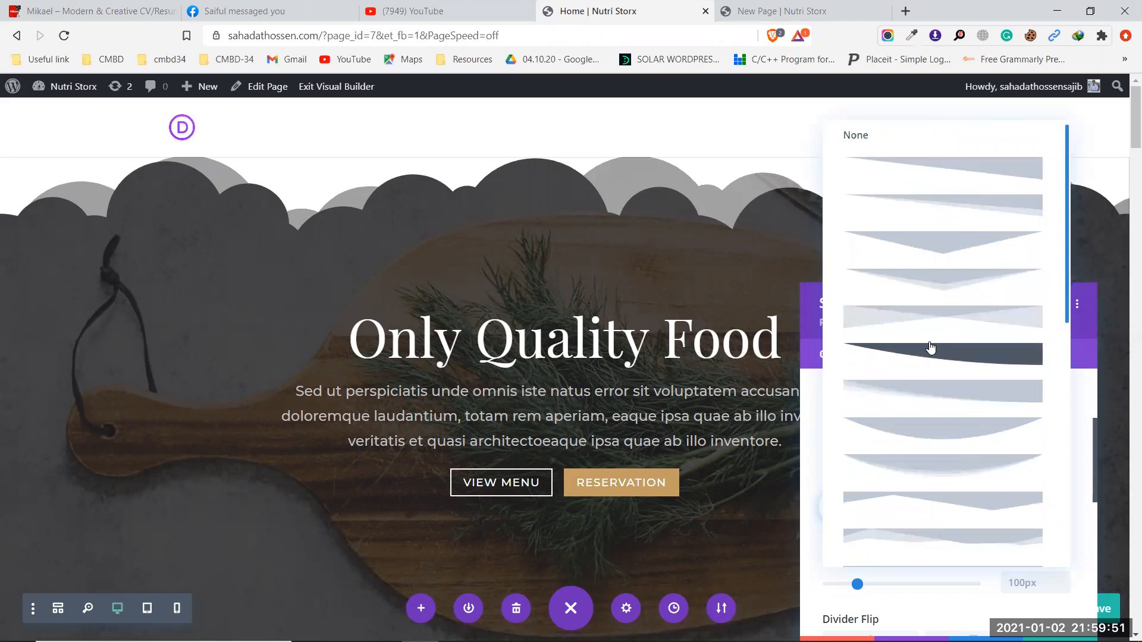
scroll(931, 348, "up", 3)
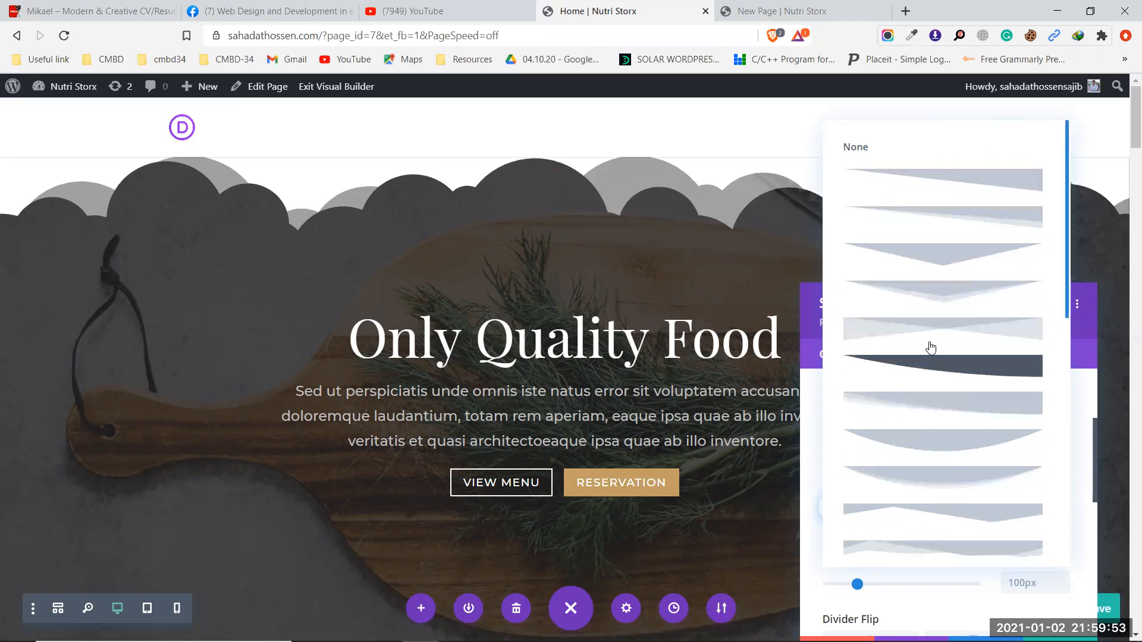
left_click(1003, 171)
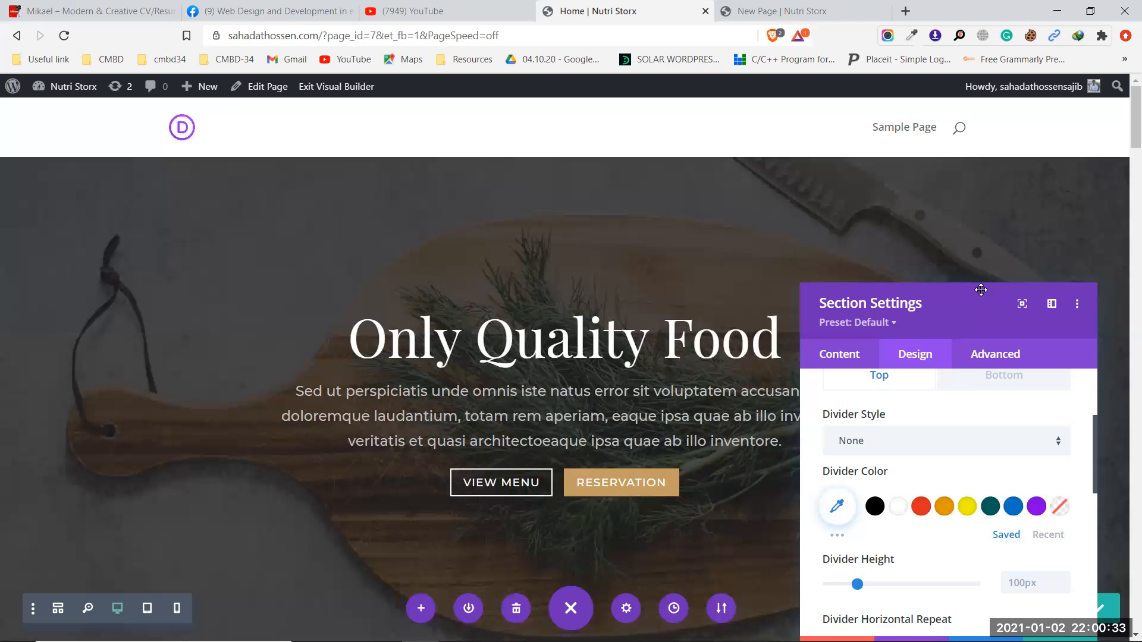
Move the settings window back over the hero's edge and examine the divider height, repeat and flip options and the sizing options
left_click_drag(912, 305, 173, 167)
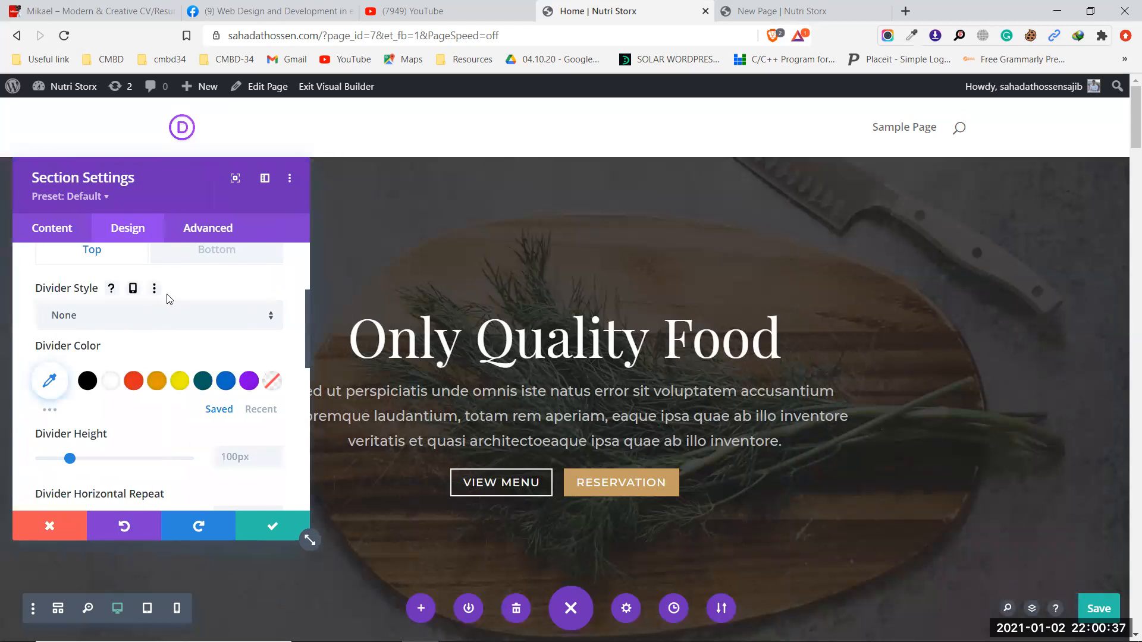
scroll(140, 339, "down", 3)
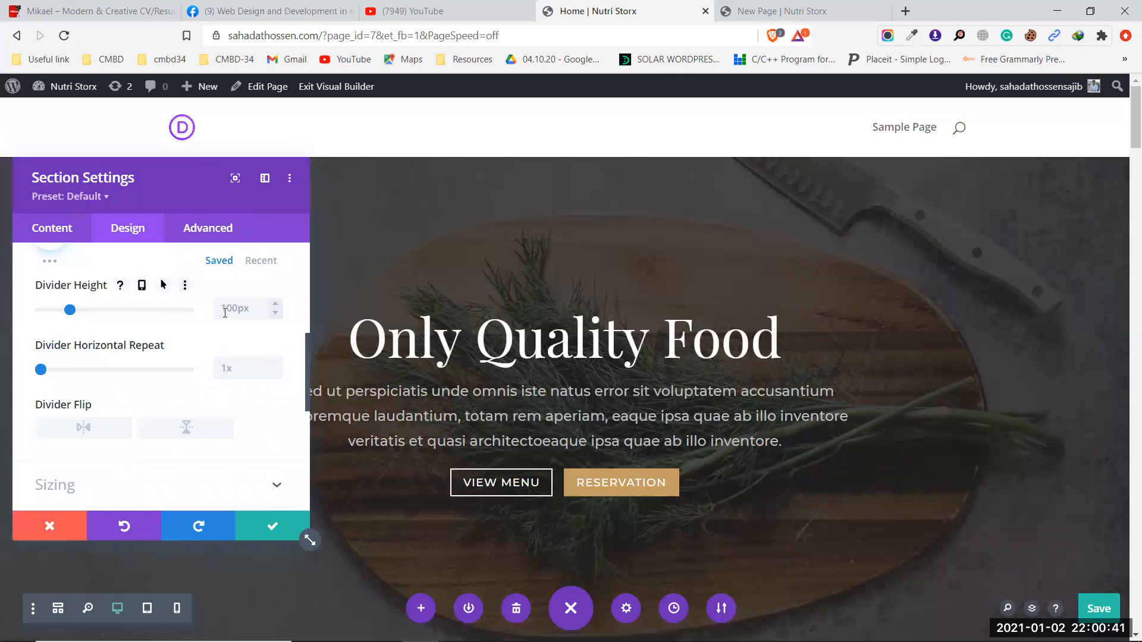
scroll(187, 344, "down", 3)
left_click(136, 336)
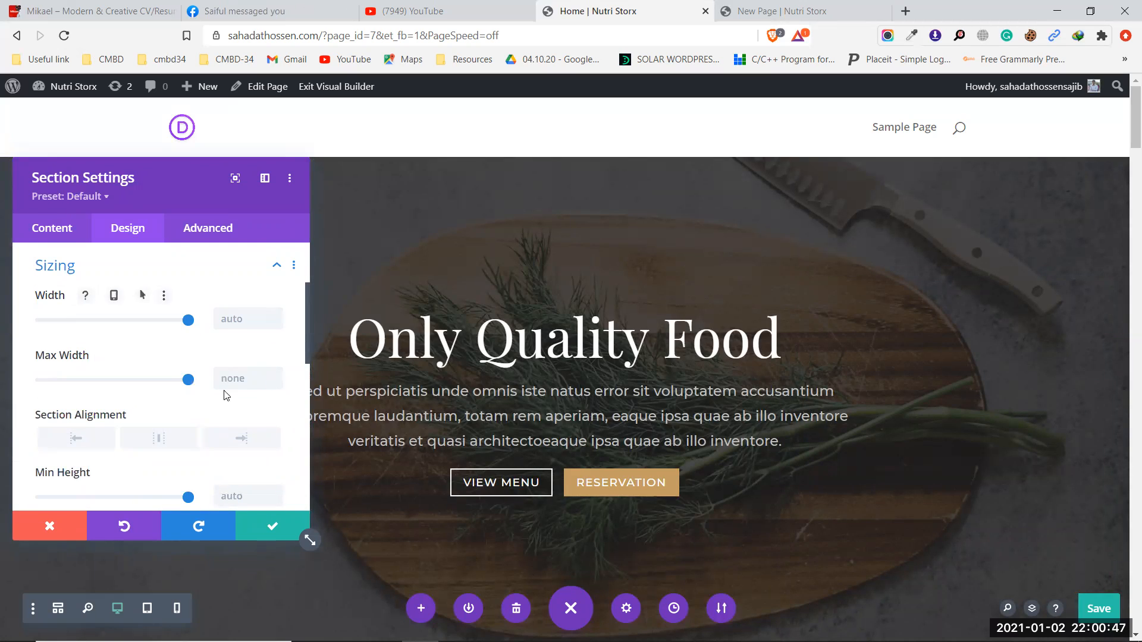
scroll(226, 395, "down", 3)
scroll(226, 396, "down", 5)
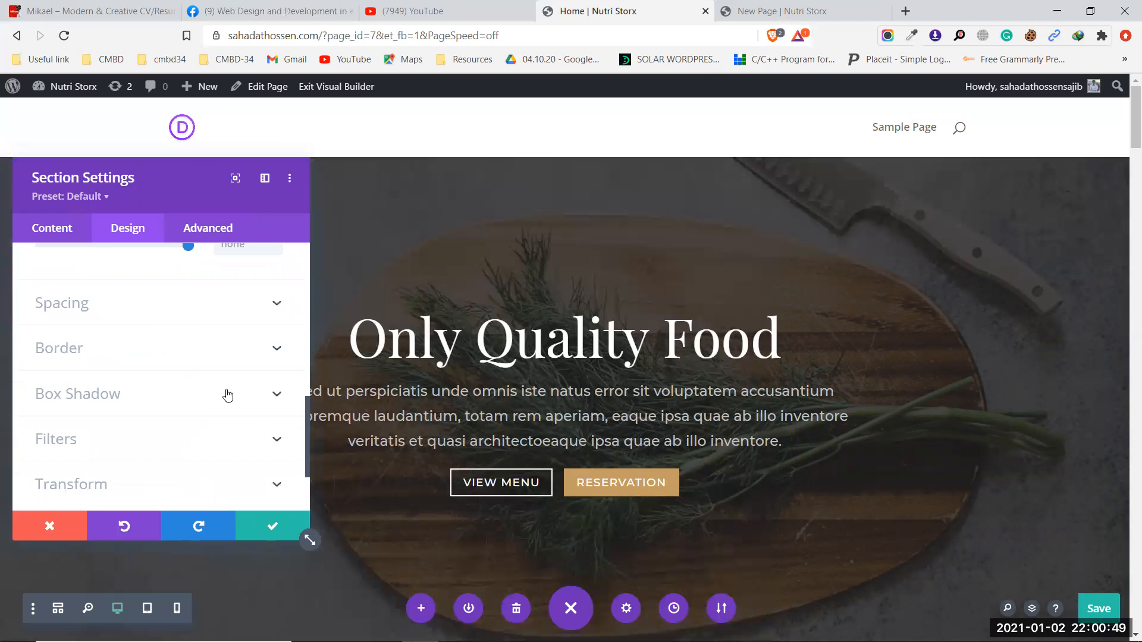
Examine the hero section's margin and padding fields and its border options, including rounded corners, colour and style
left_click(162, 309)
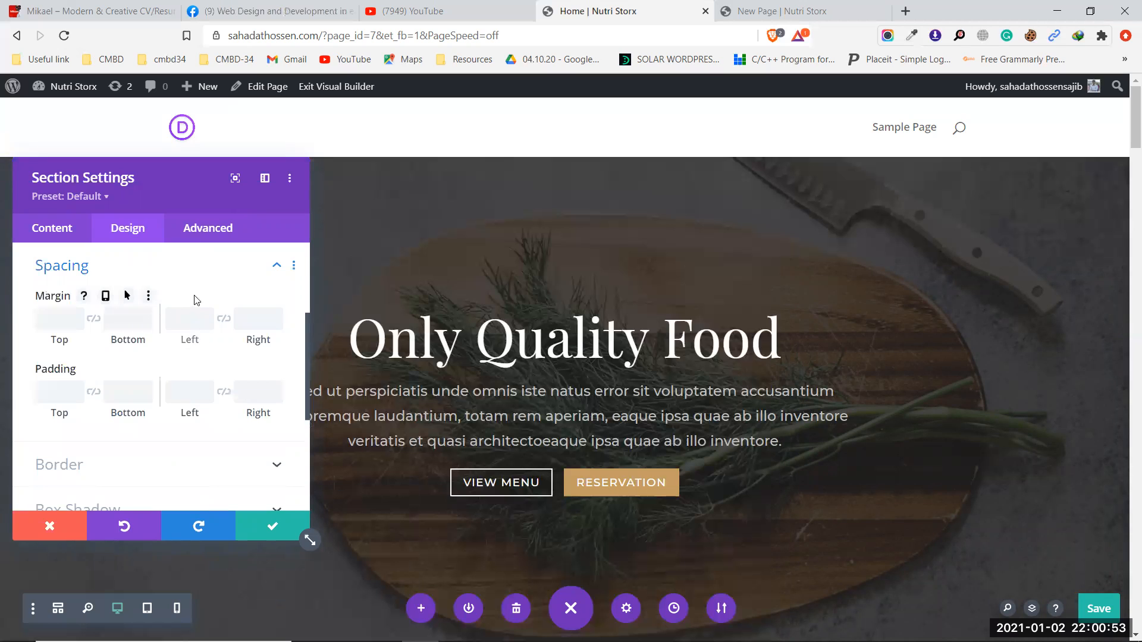
scroll(173, 377, "down", 2)
left_click(179, 397)
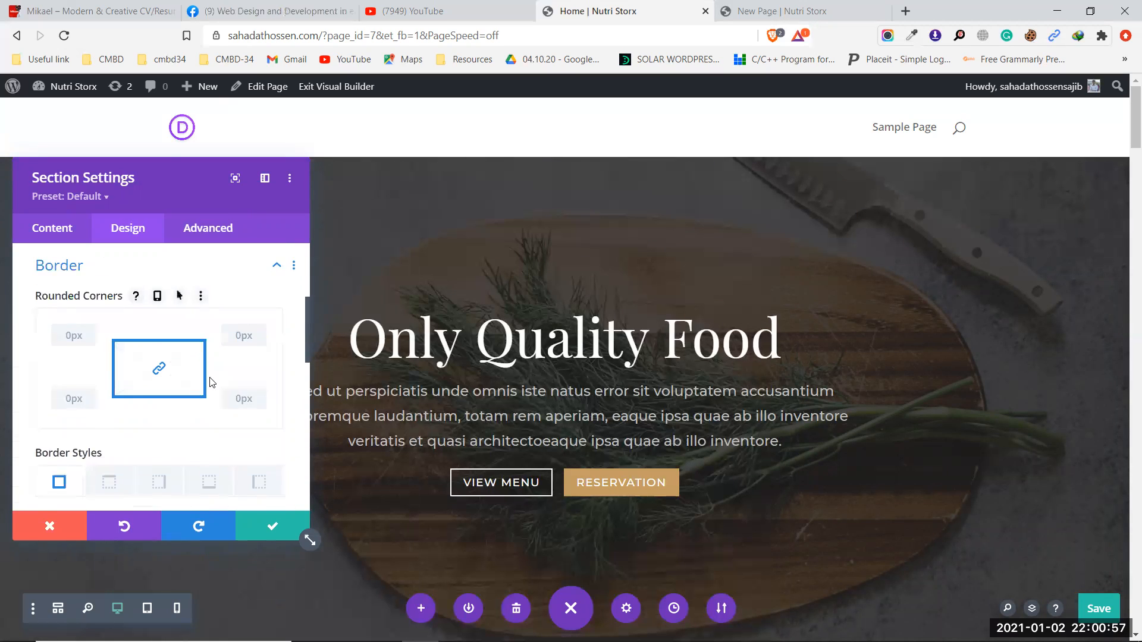
scroll(210, 382, "down", 5)
scroll(209, 380, "down", 4)
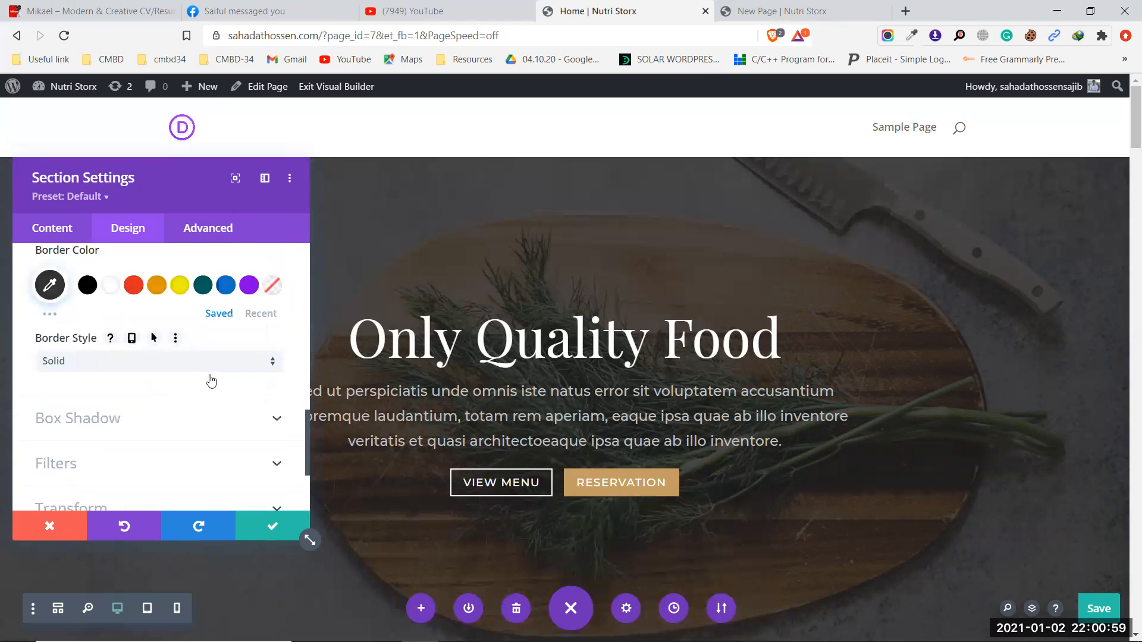
Try the offset and outline box shadow presets on the hero section, setting the box shadow back to none after each
left_click(163, 377)
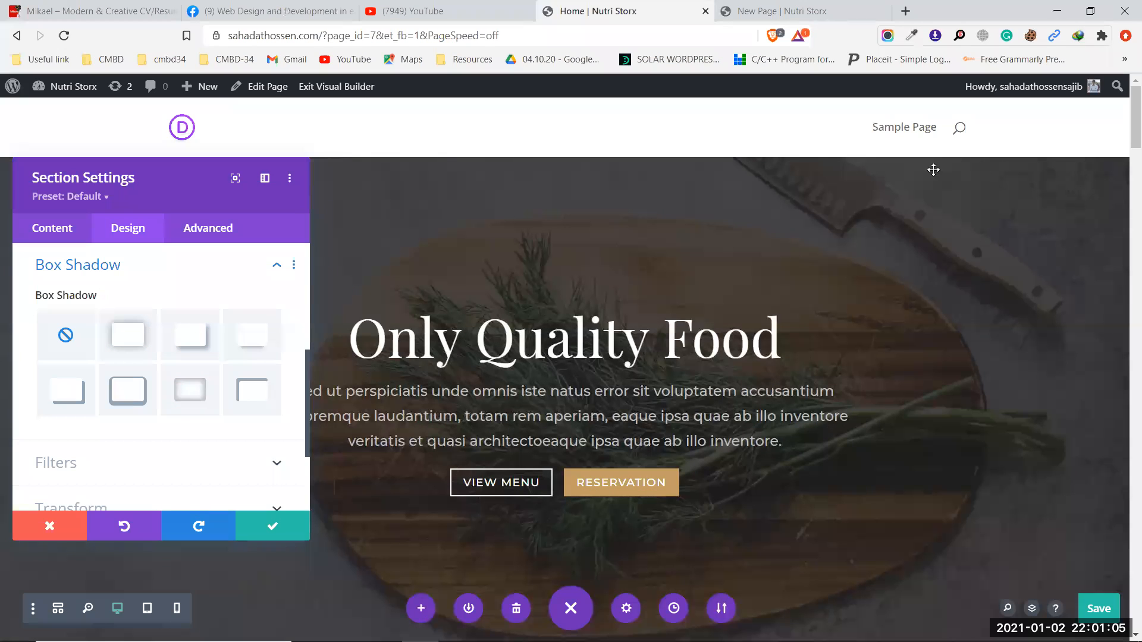
left_click(190, 335)
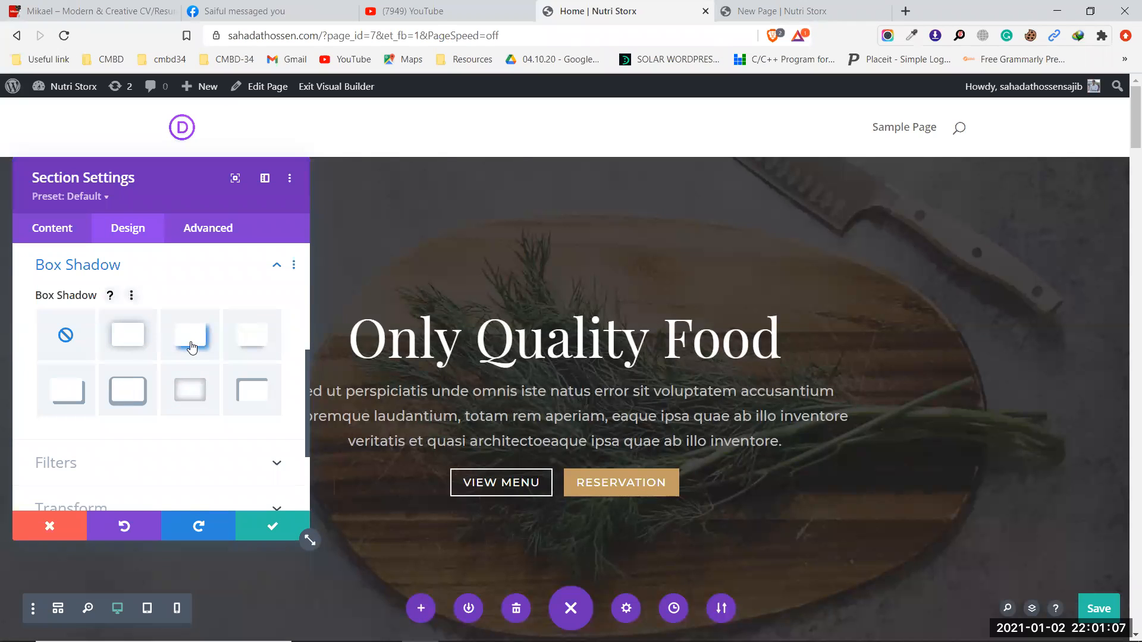
scroll(825, 340, "down", 4)
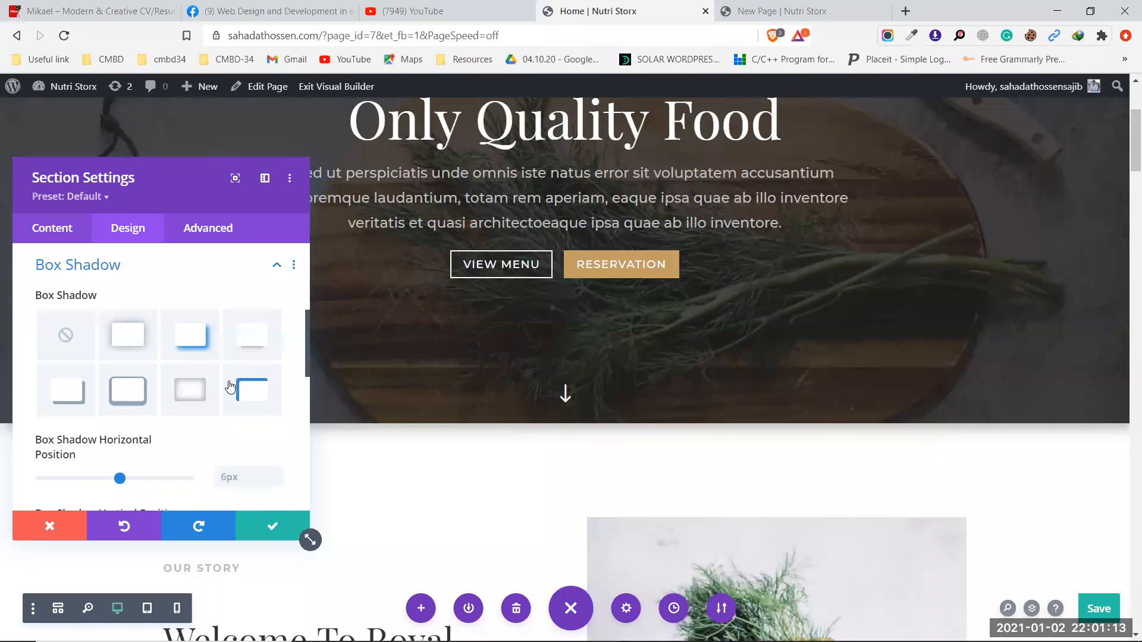
left_click(68, 336)
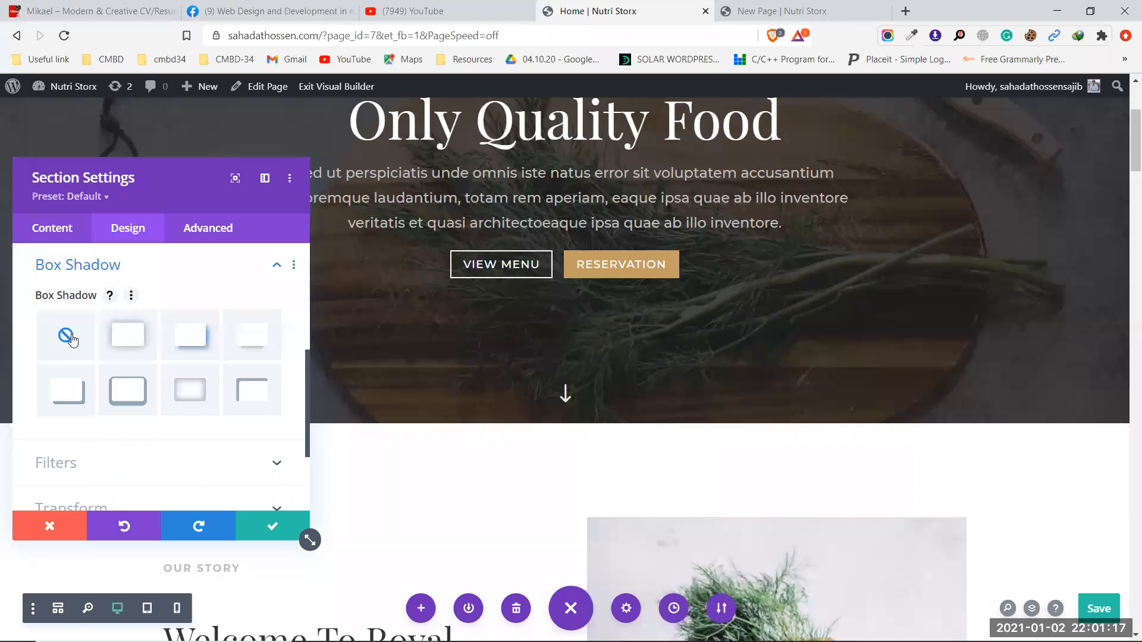
left_click(136, 396)
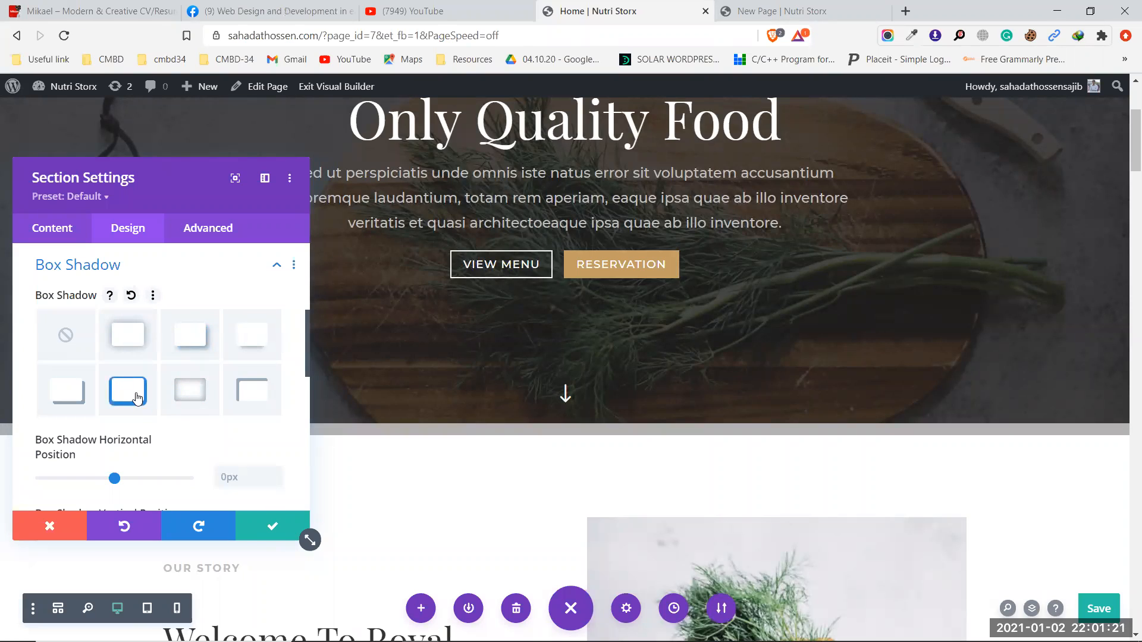
left_click(65, 337)
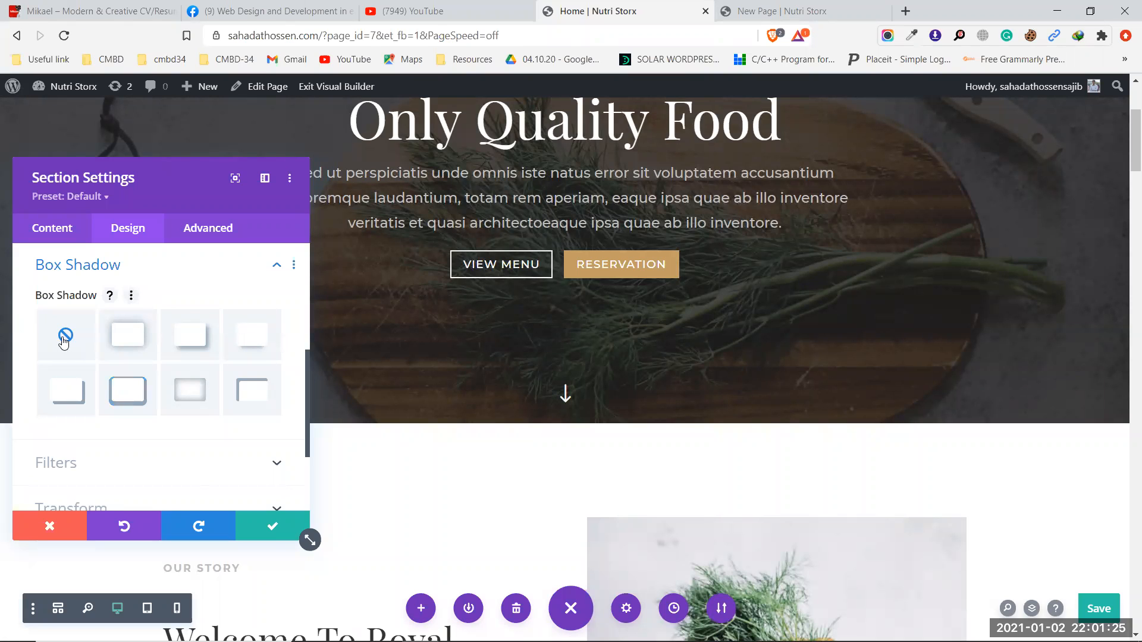
Try a hue filter of 117deg on the hero section and undo it
scroll(170, 446, "down", 1)
left_click(140, 388)
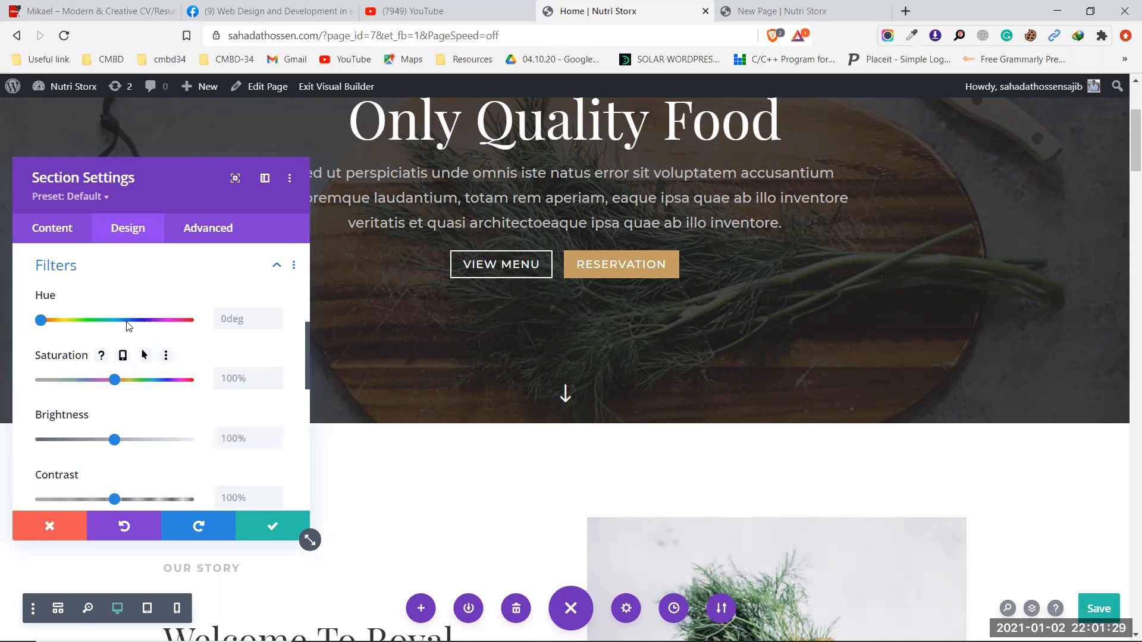
left_click(88, 320)
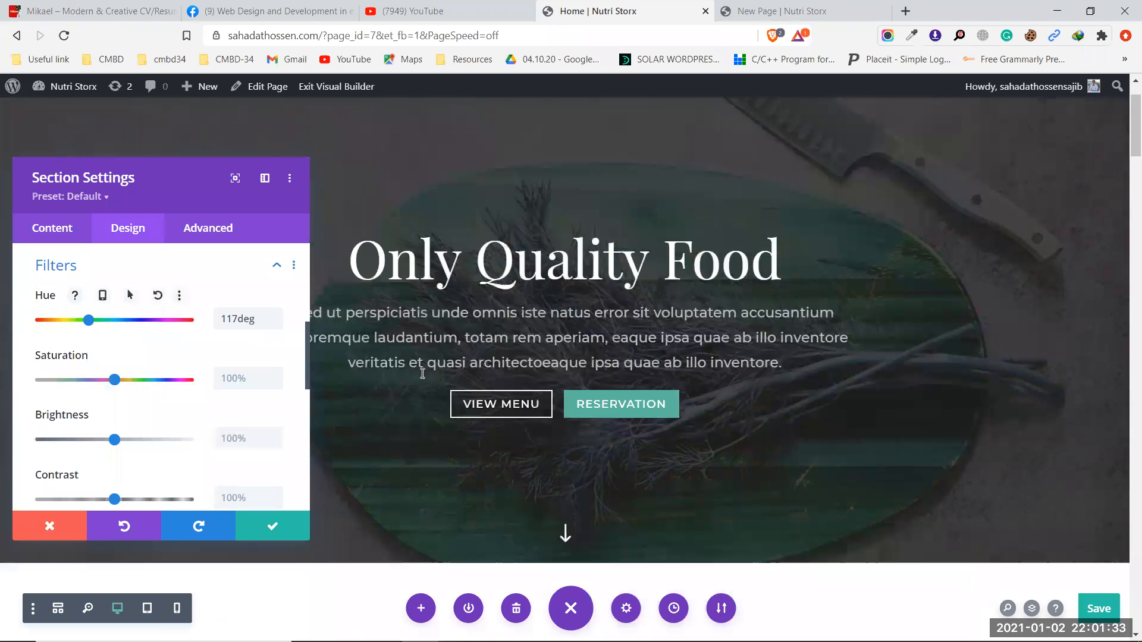
scroll(423, 374, "up", 1)
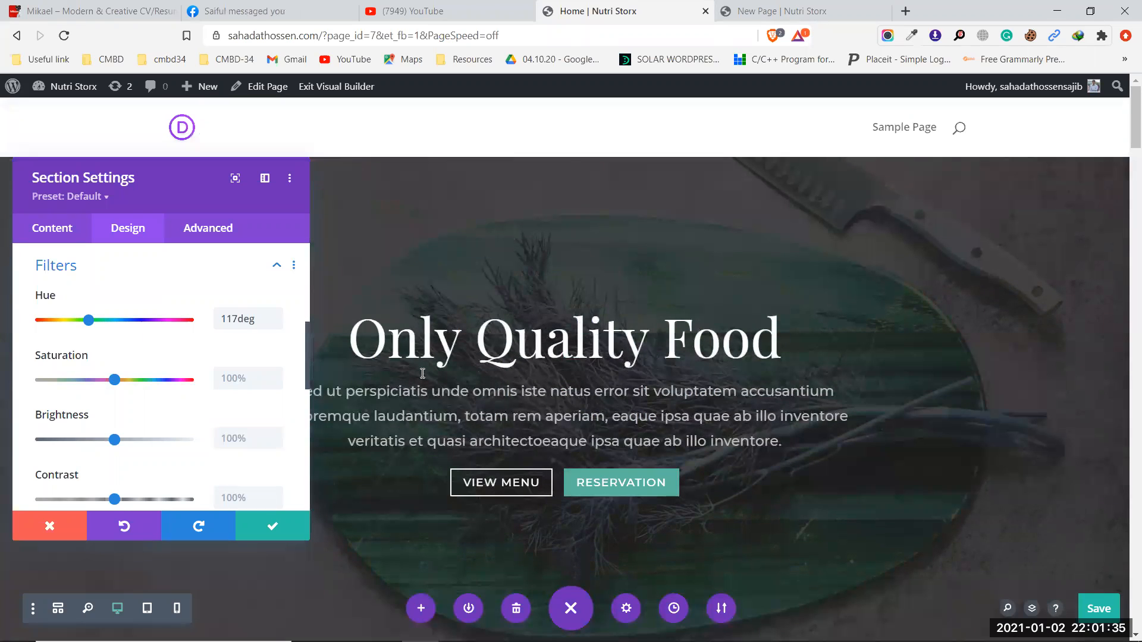
scroll(422, 374, "down", 1)
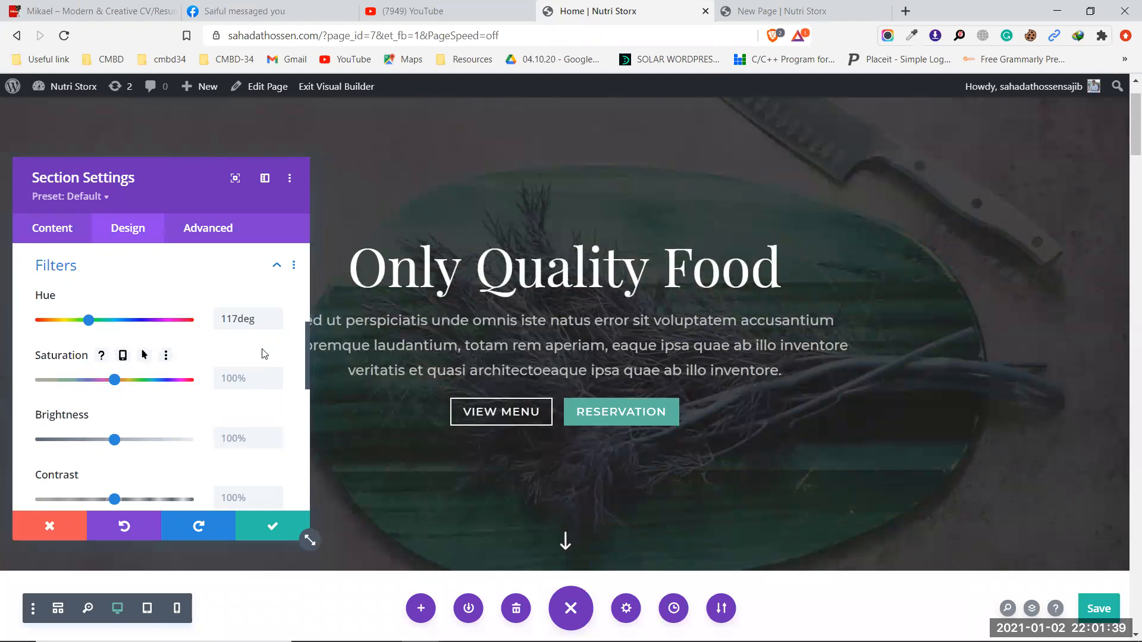
key("ctrl+z")
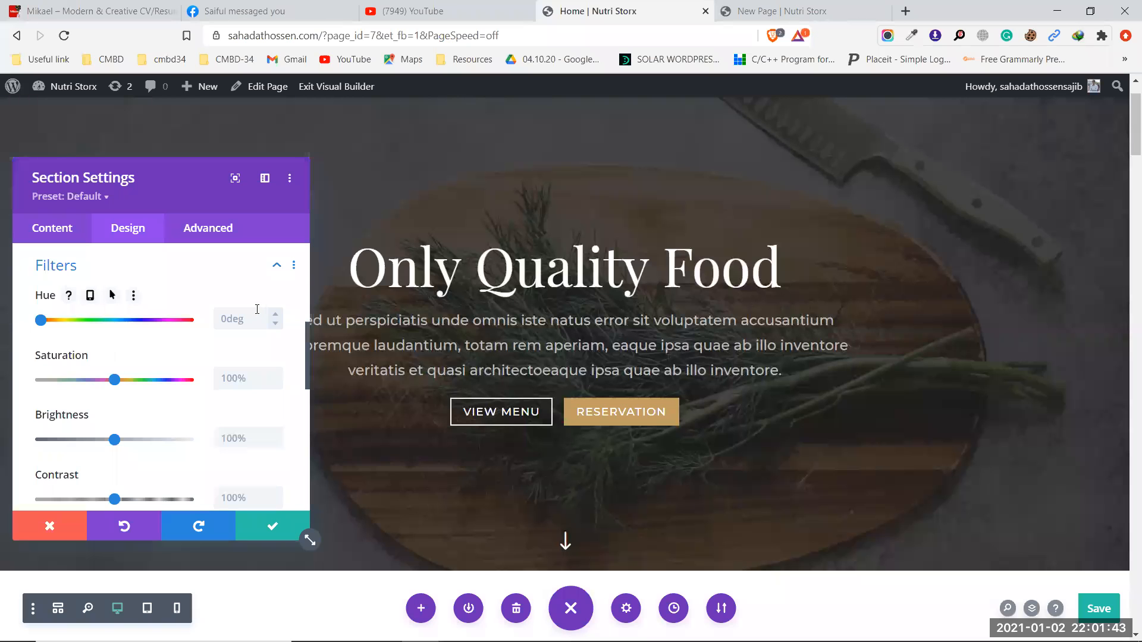
scroll(812, 351, "up", 1)
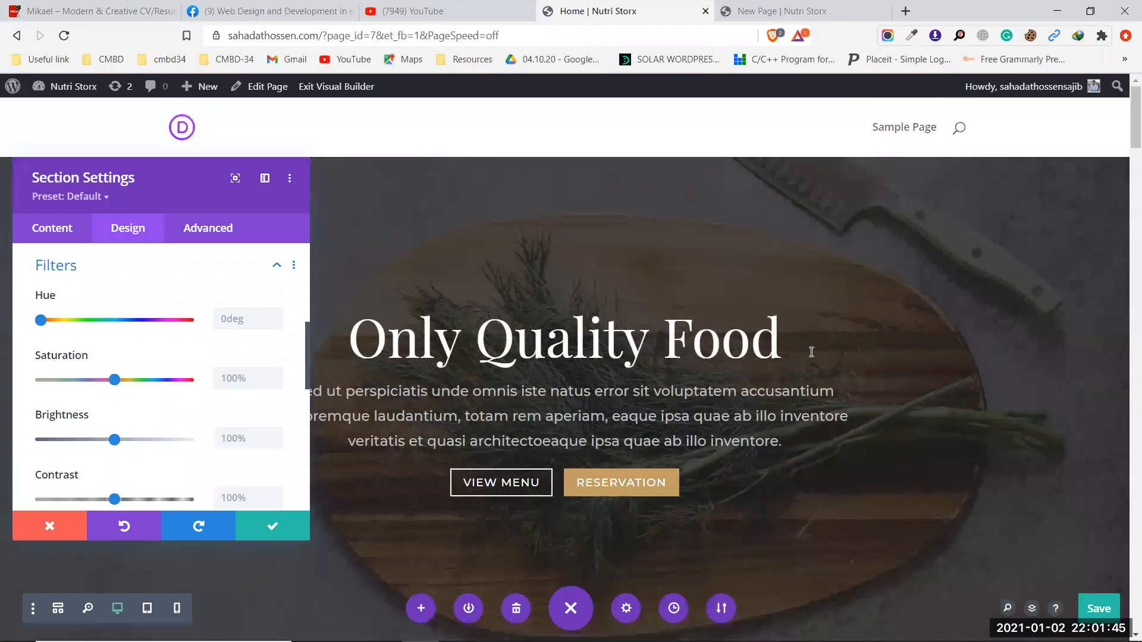
scroll(790, 355, "down", 1)
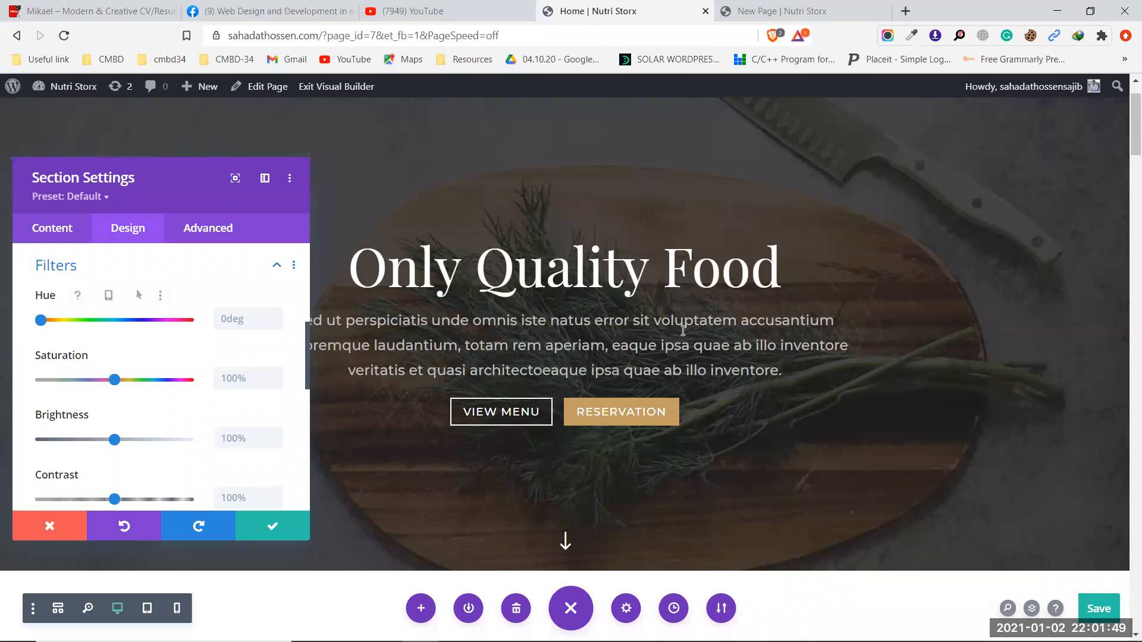
Examine the hero section's remaining filter options and its transform scale controls
scroll(98, 381, "down", 8)
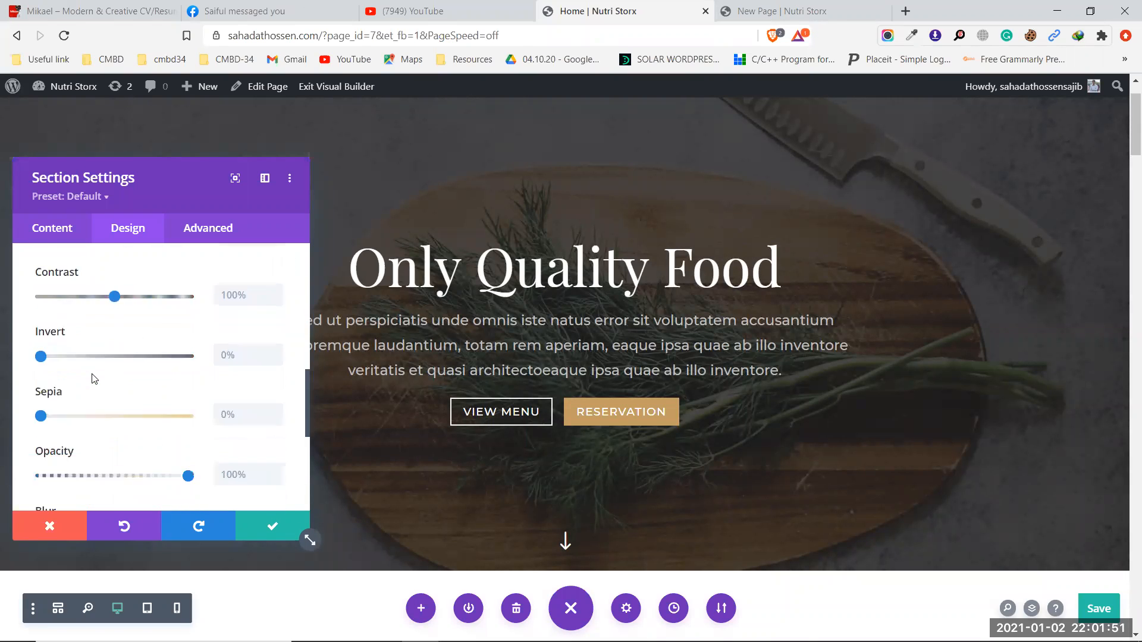
left_click(120, 386)
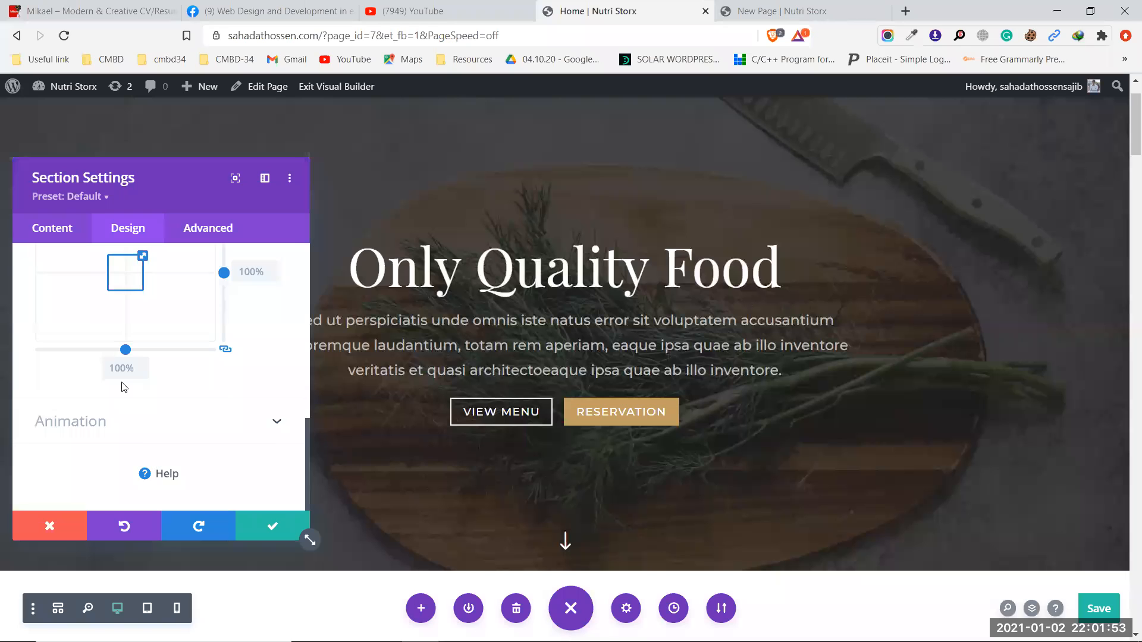
scroll(145, 420, "down", 1)
Try the Slide, Bounce and Fold animation styles on the hero section and set the animation style back to None
left_click(144, 420)
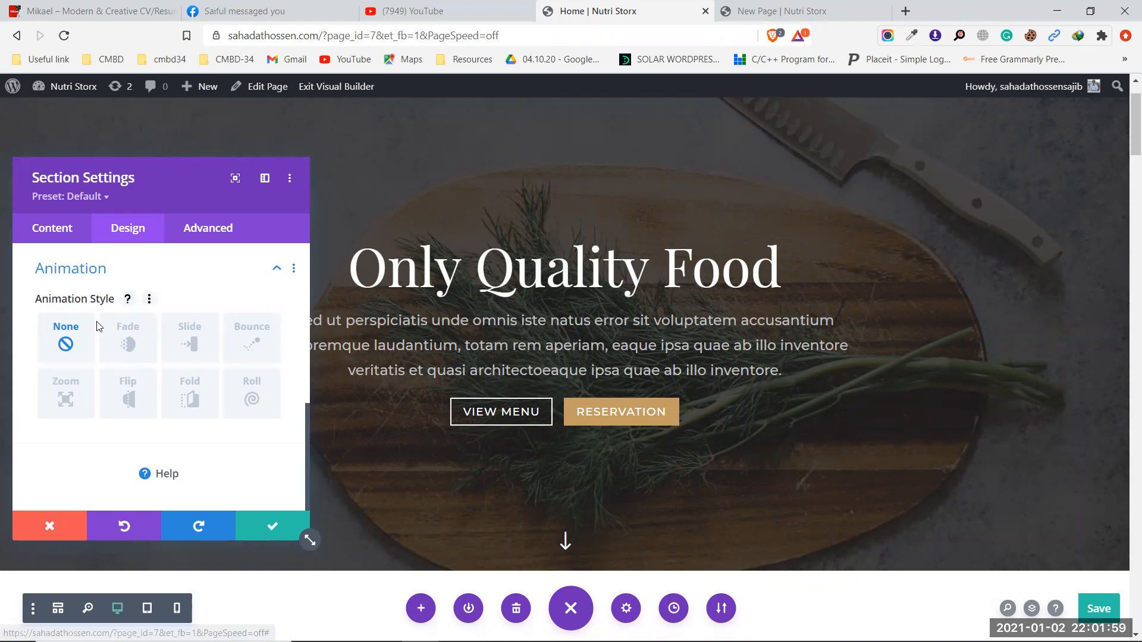
scroll(99, 327, "up", 1)
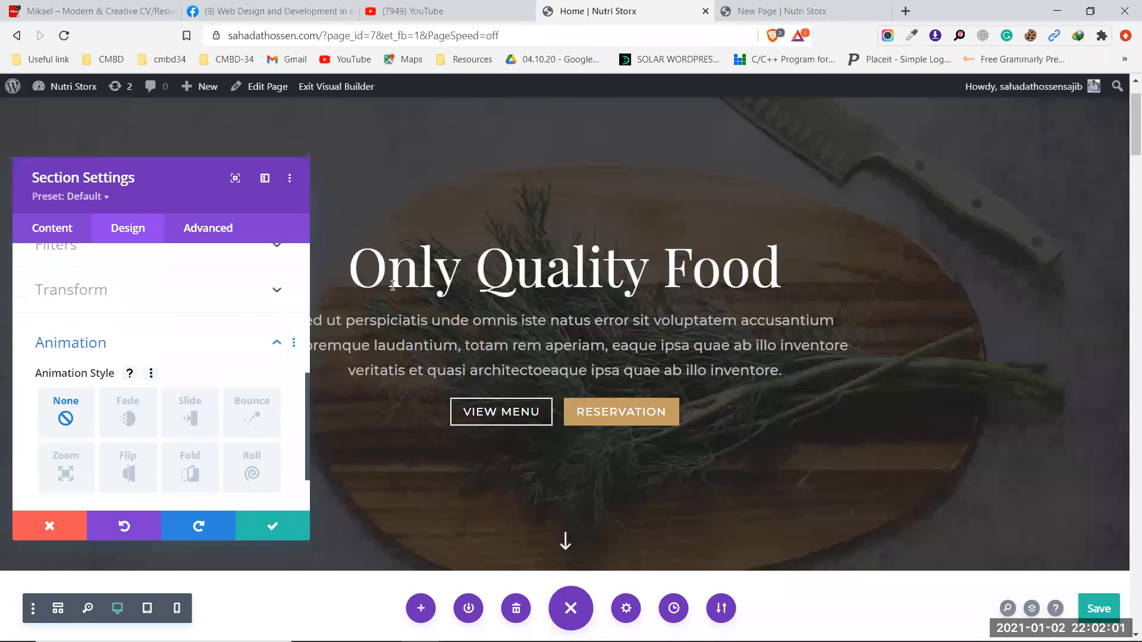
scroll(92, 382, "down", 1)
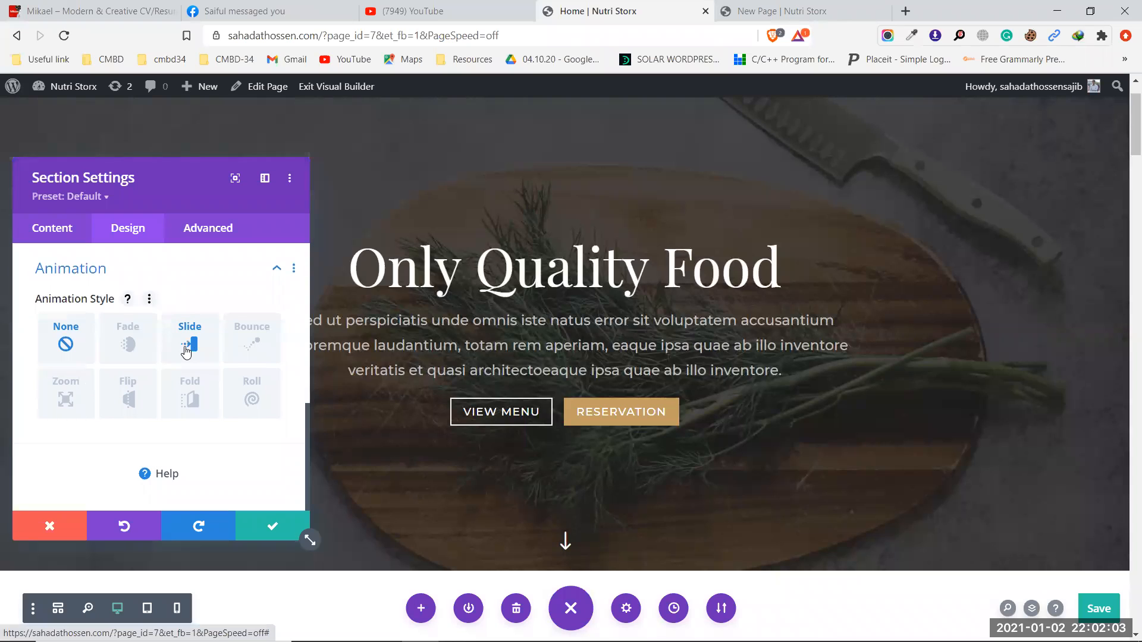
left_click(186, 351)
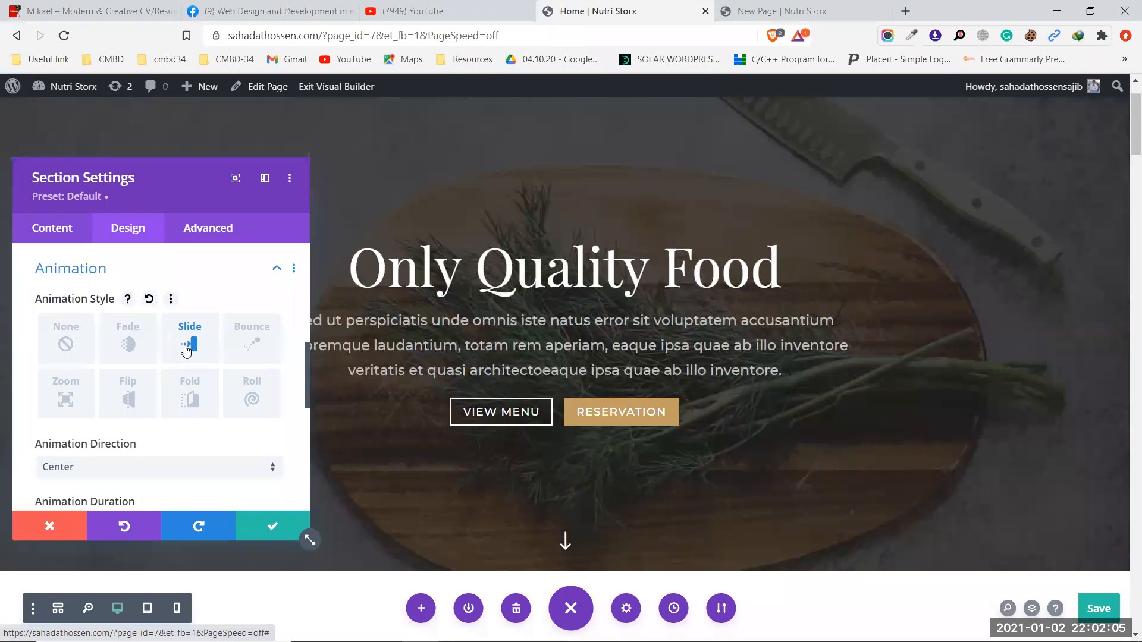
left_click(253, 347)
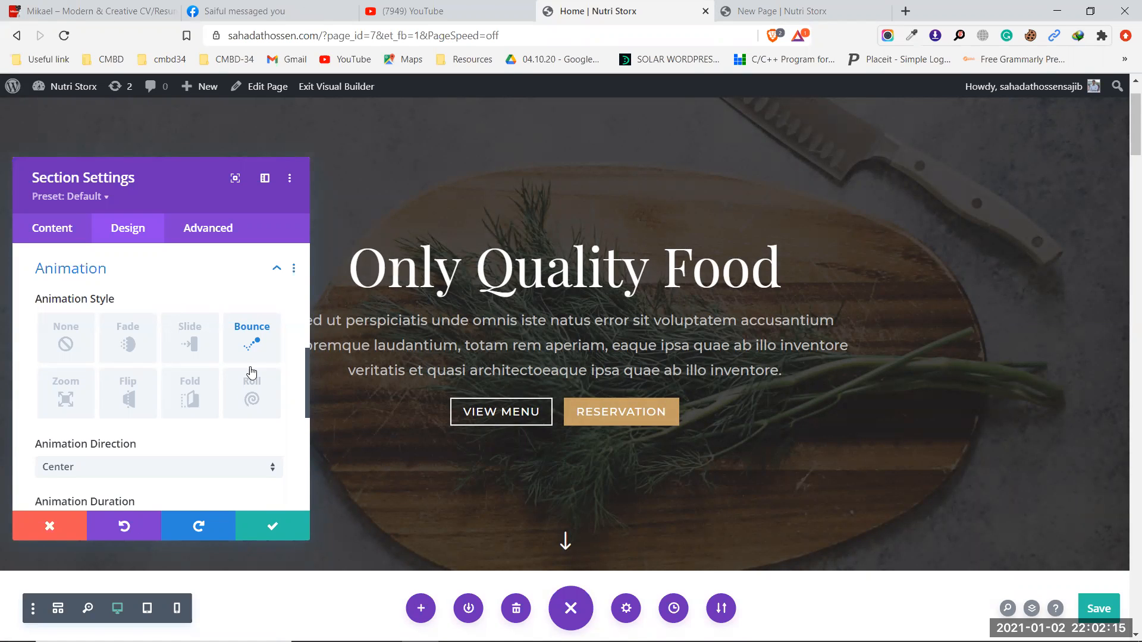
left_click(210, 402)
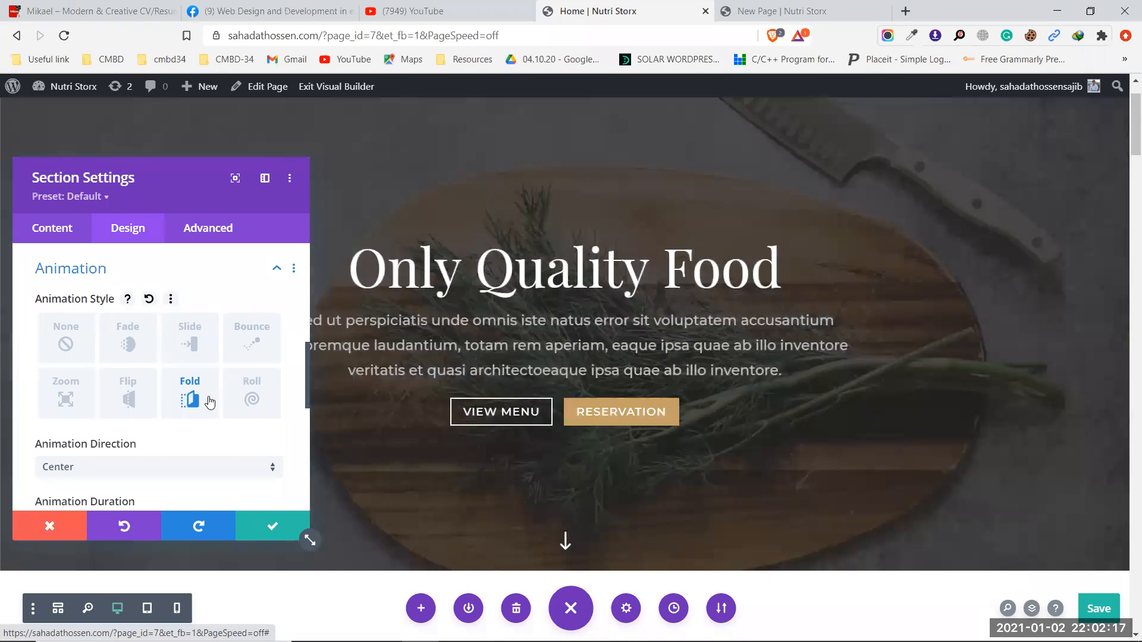
left_click(68, 350)
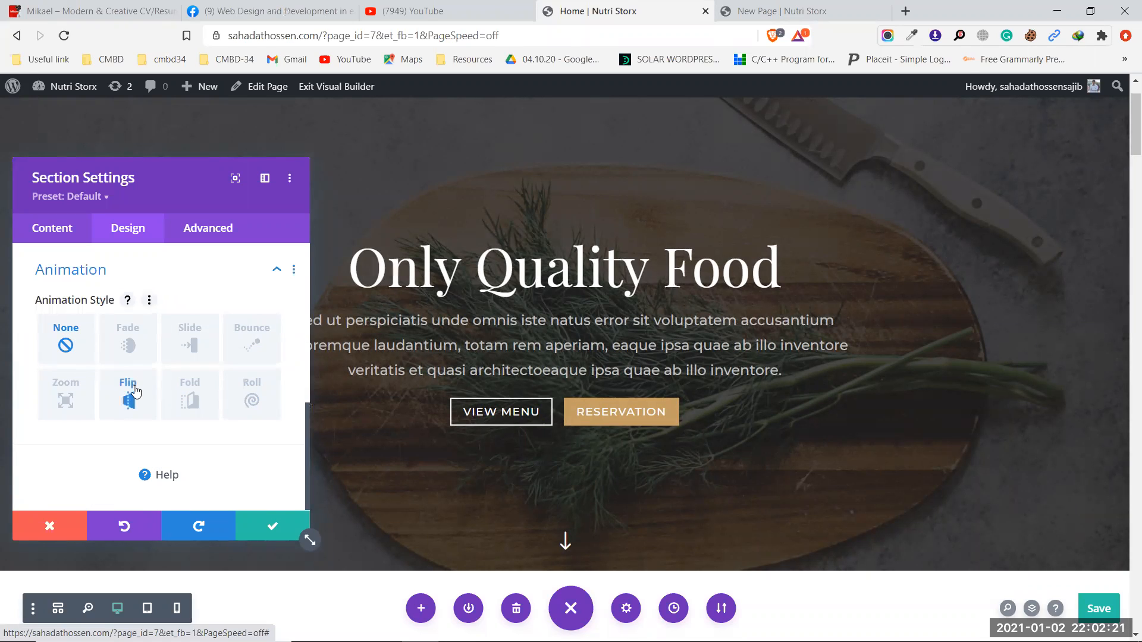
Examine the hero section's advanced options, comparing the CSS ID and class fields with the Custom CSS boxes
scroll(130, 386, "up", 10)
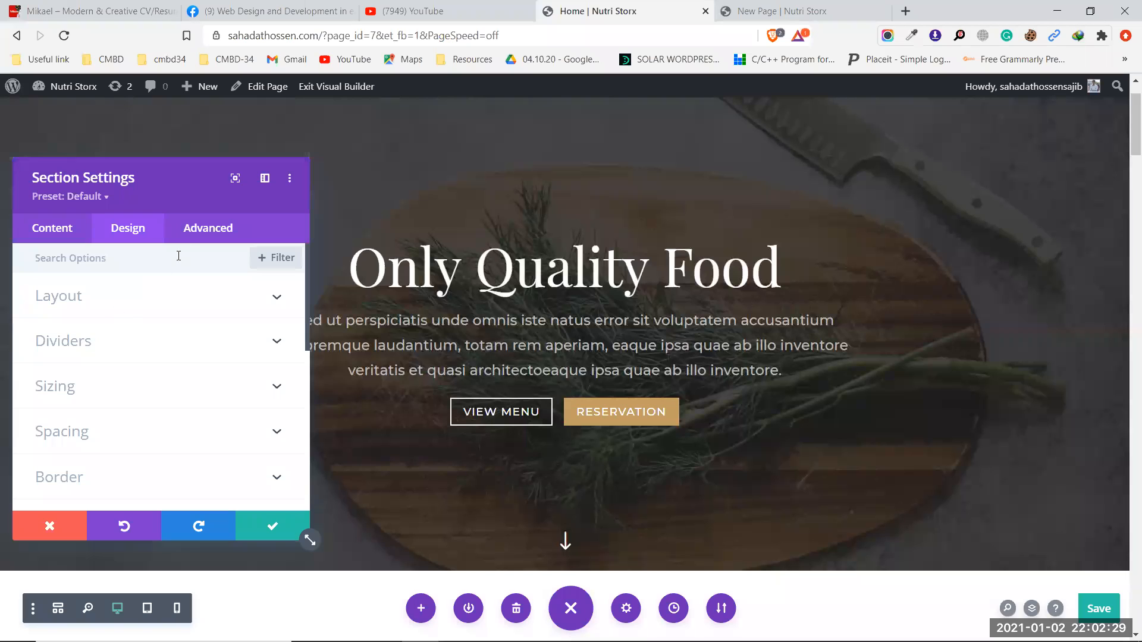
left_click(202, 231)
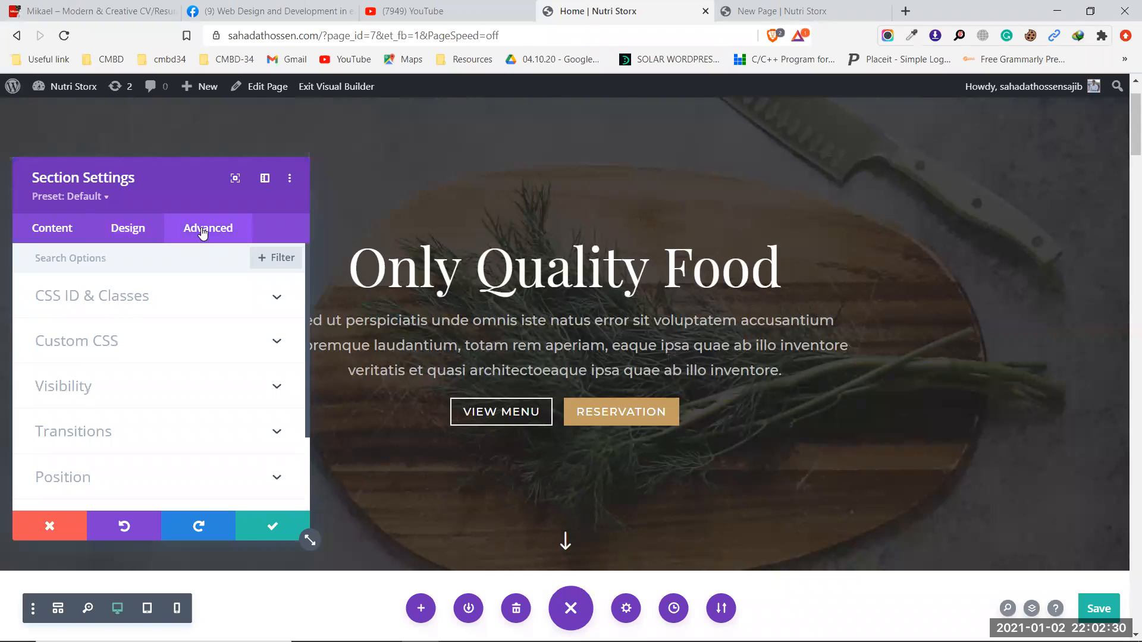
left_click(168, 304)
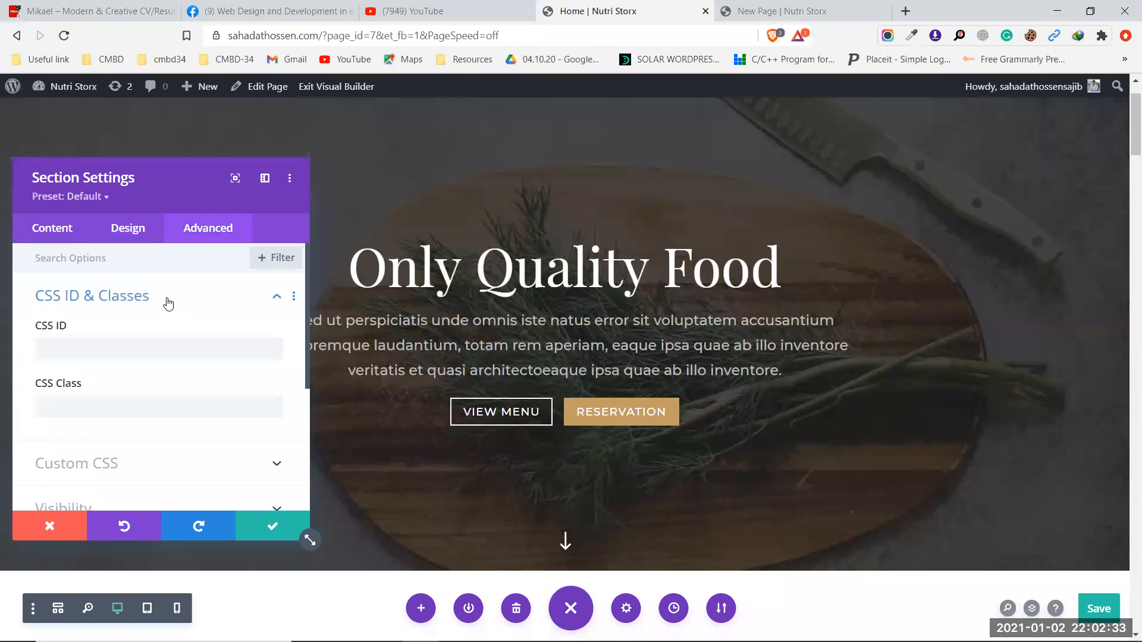
left_click(90, 358)
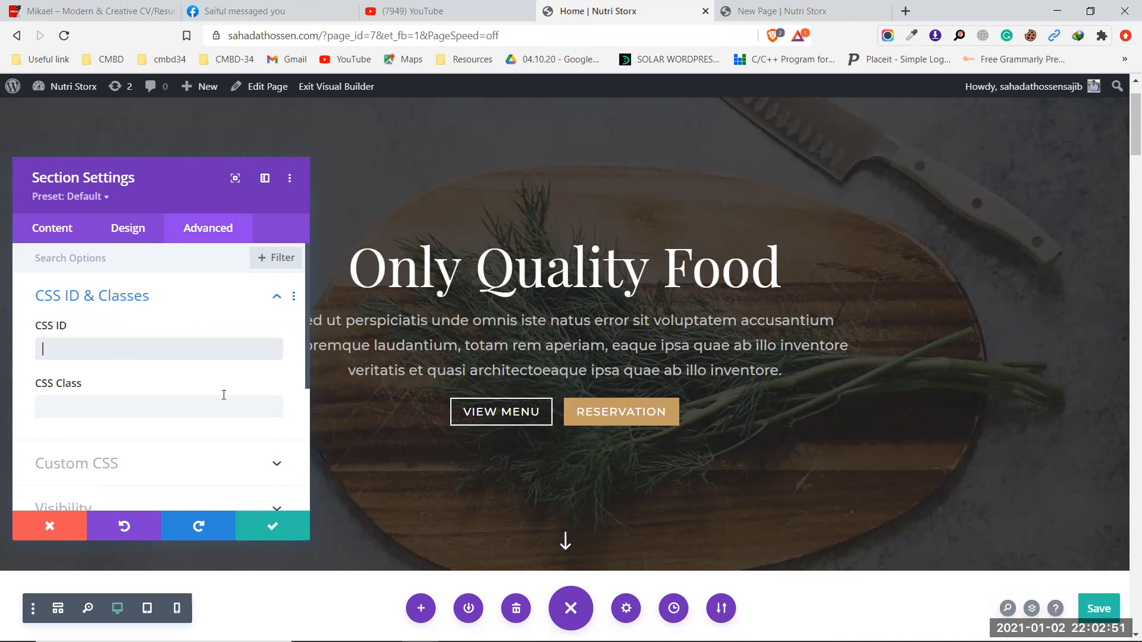
scroll(218, 397, "down", 3)
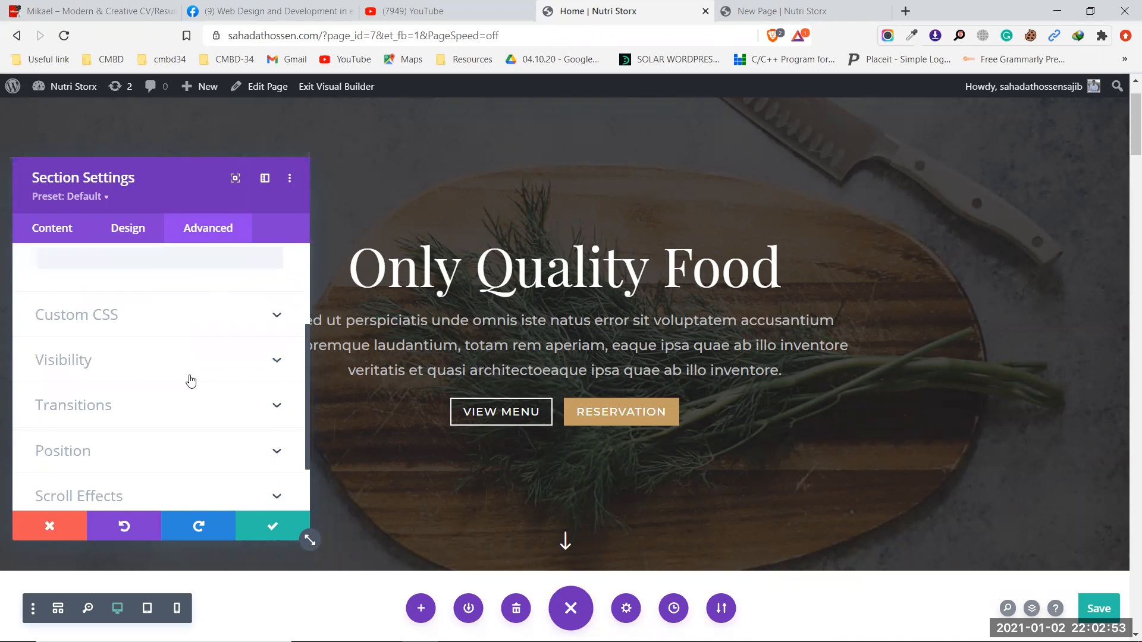
left_click(176, 321)
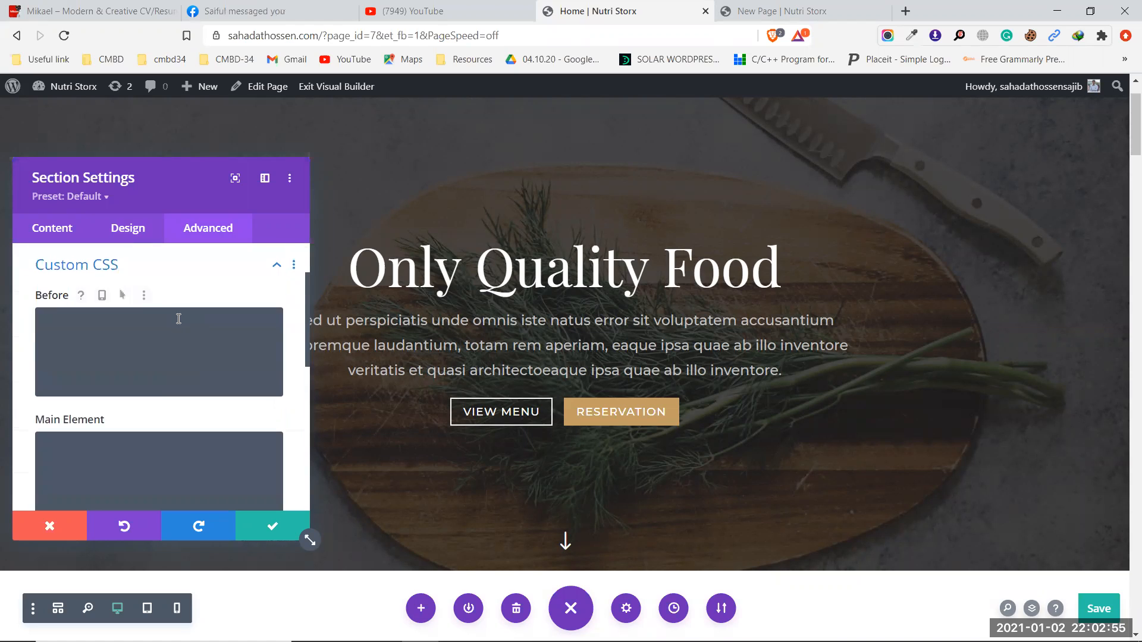
scroll(129, 279, "up", 2)
left_click(142, 298)
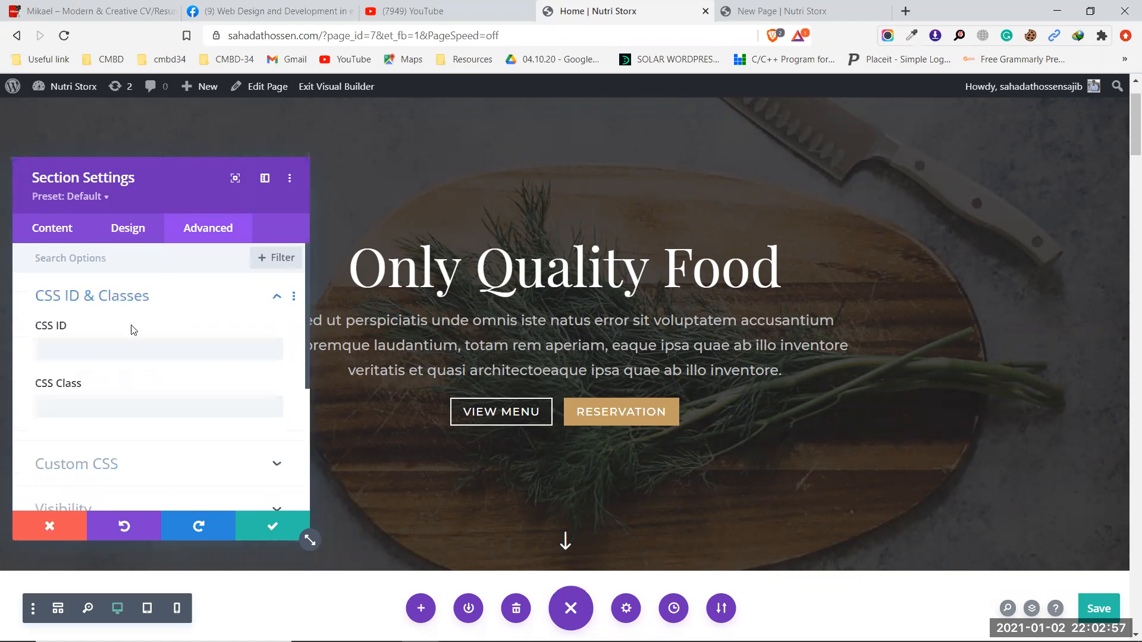
scroll(138, 393, "down", 3)
left_click(153, 316)
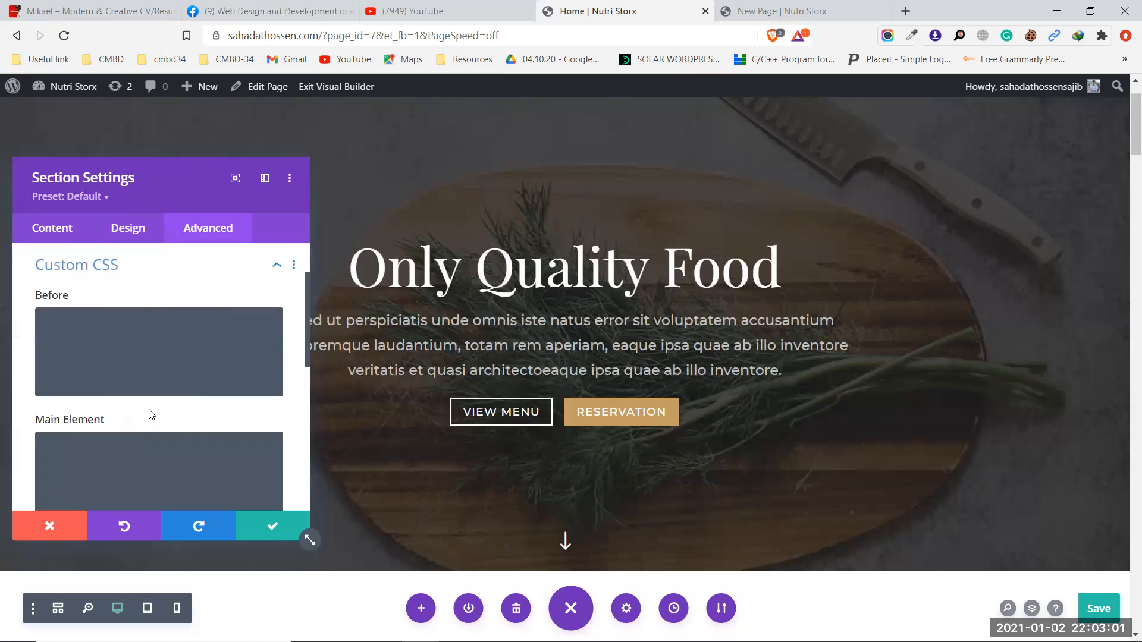
Set the hero section's CSS class to hero and save the section settings
scroll(150, 415, "up", 2)
left_click(155, 304)
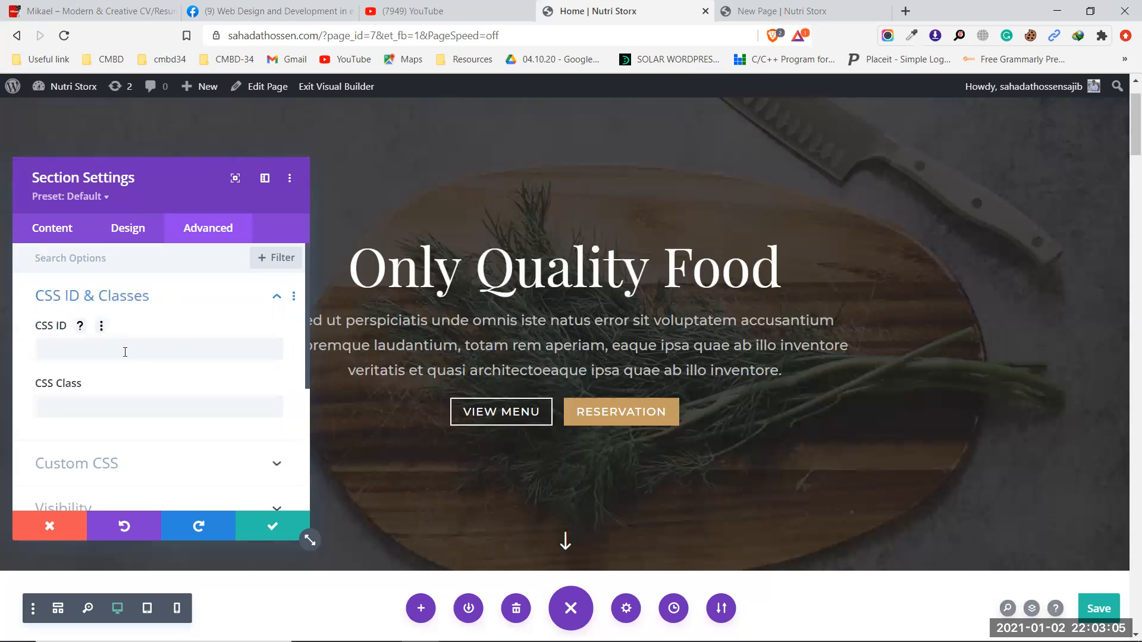
left_click(103, 408)
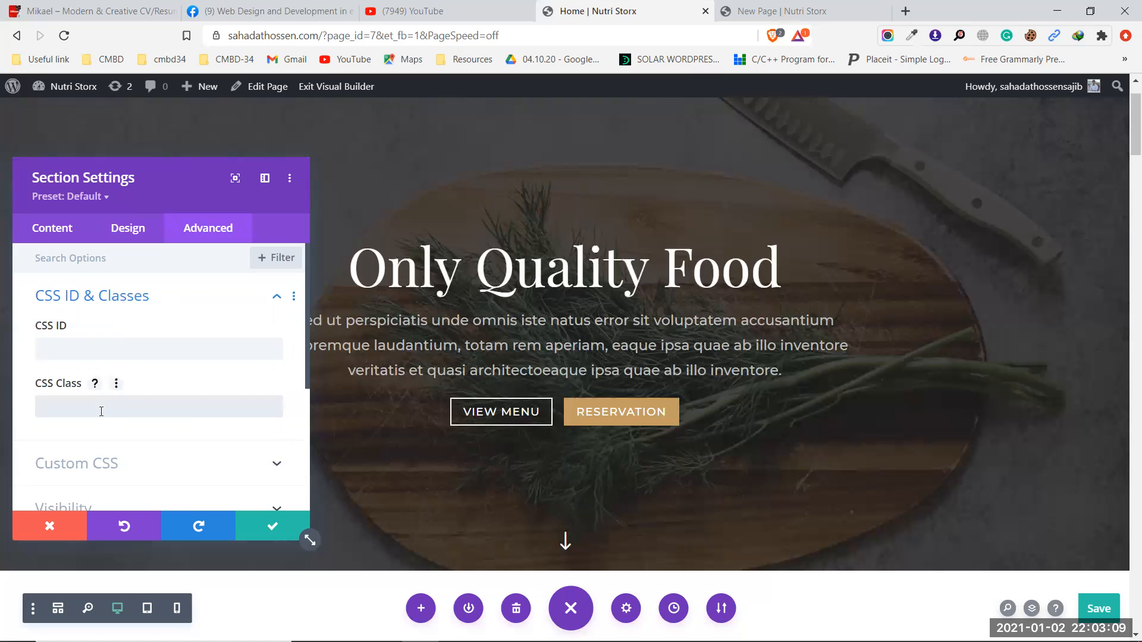
type("hero")
scroll(123, 400, "down", 2)
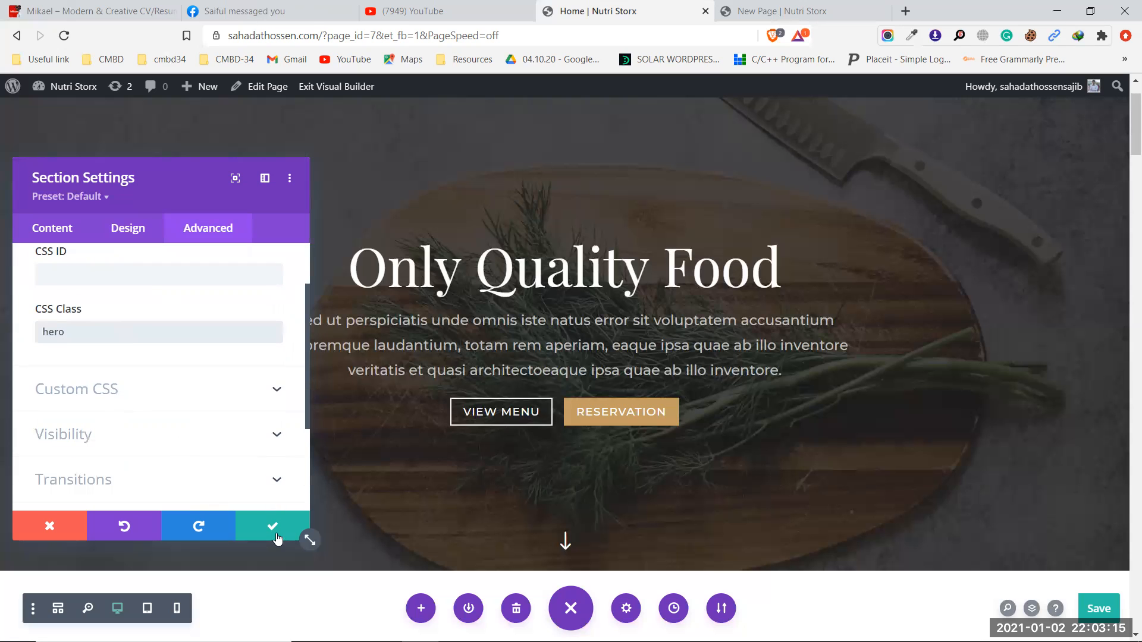
left_click(272, 527)
Reopen the hero section's advanced settings and compare its CSS class with the Before, Main Element and After custom CSS boxes
scroll(274, 470, "up", 2)
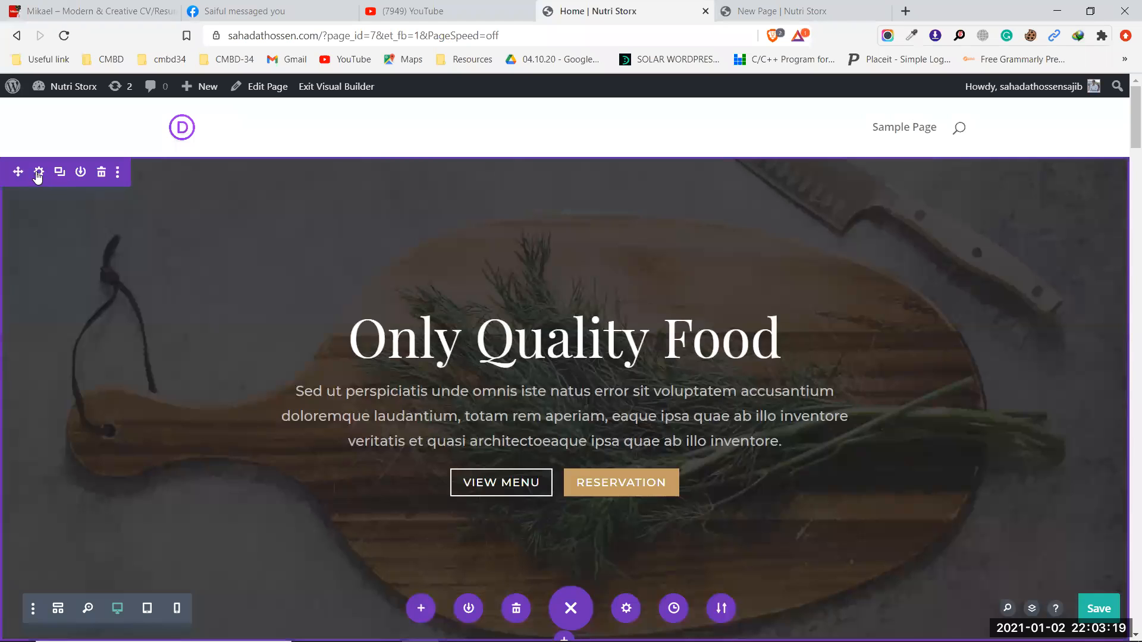
left_click(37, 171)
left_click(196, 228)
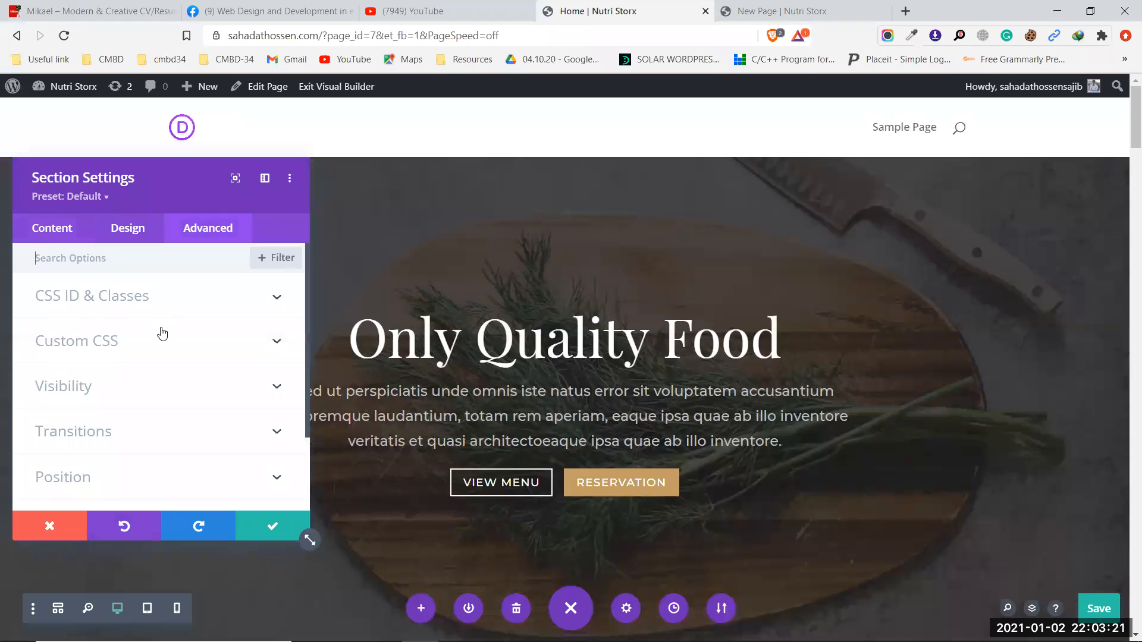
left_click(147, 348)
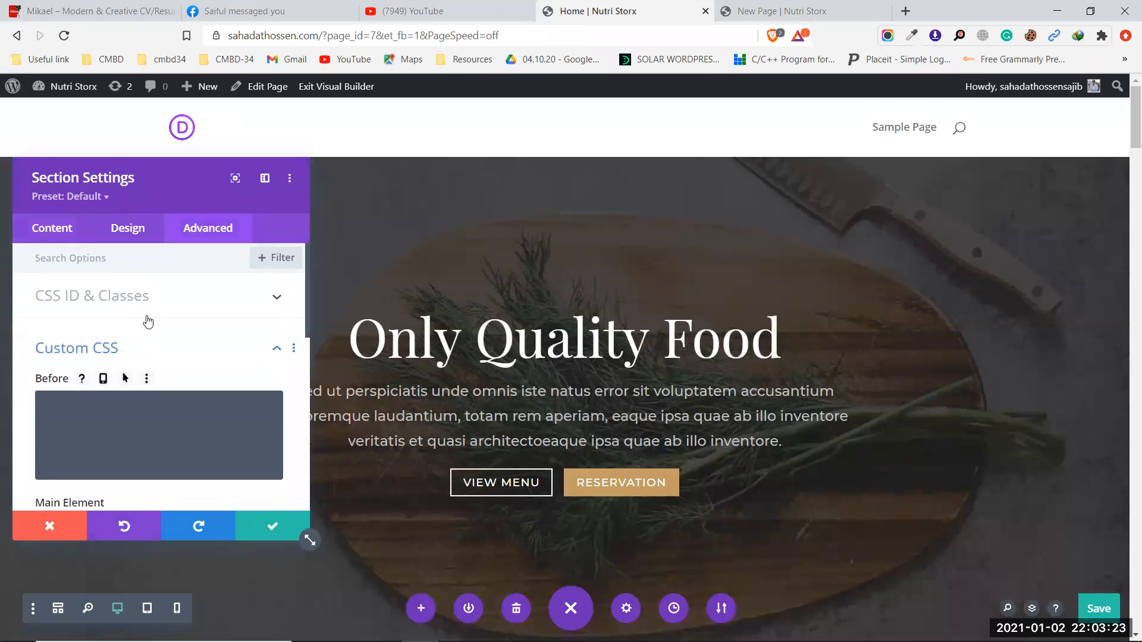
left_click(146, 301)
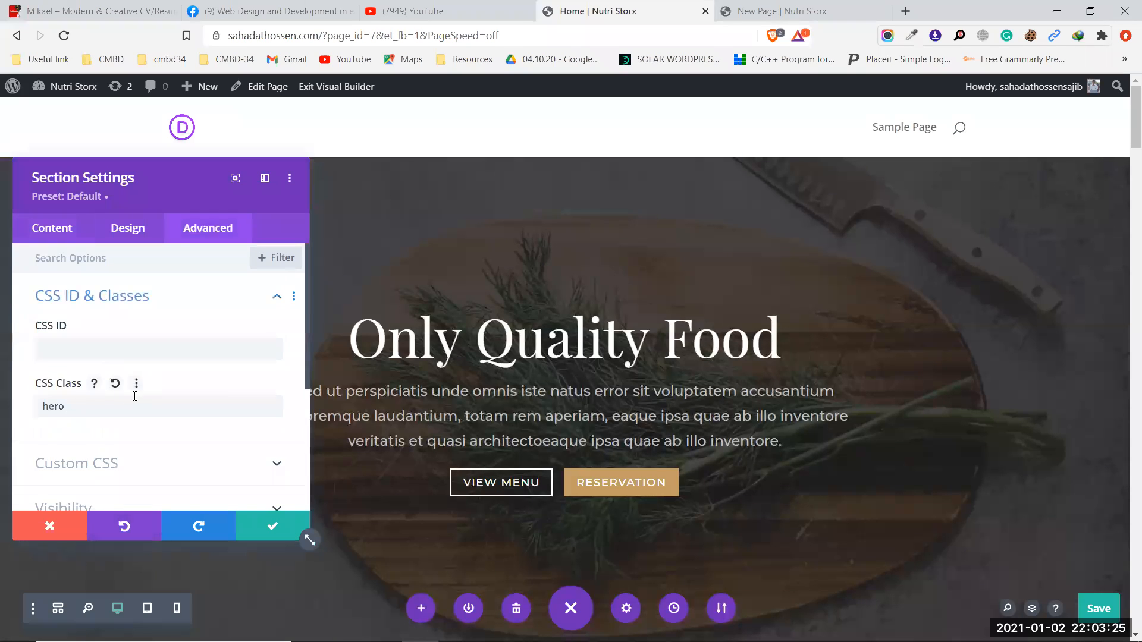
scroll(146, 398, "down", 3)
left_click(133, 322)
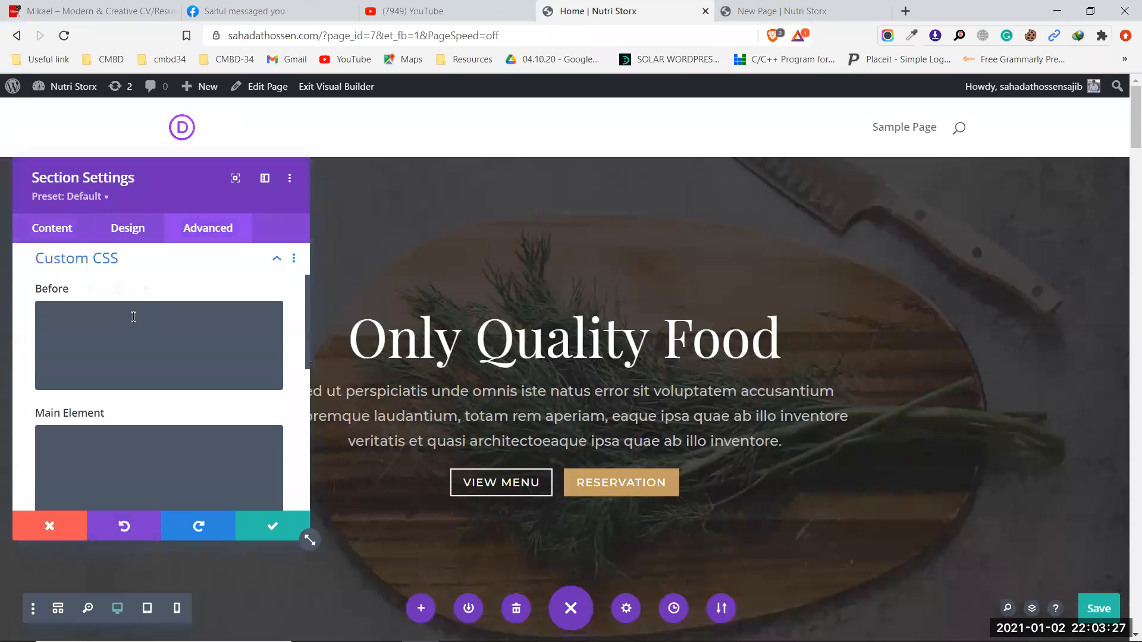
scroll(113, 344, "down", 4)
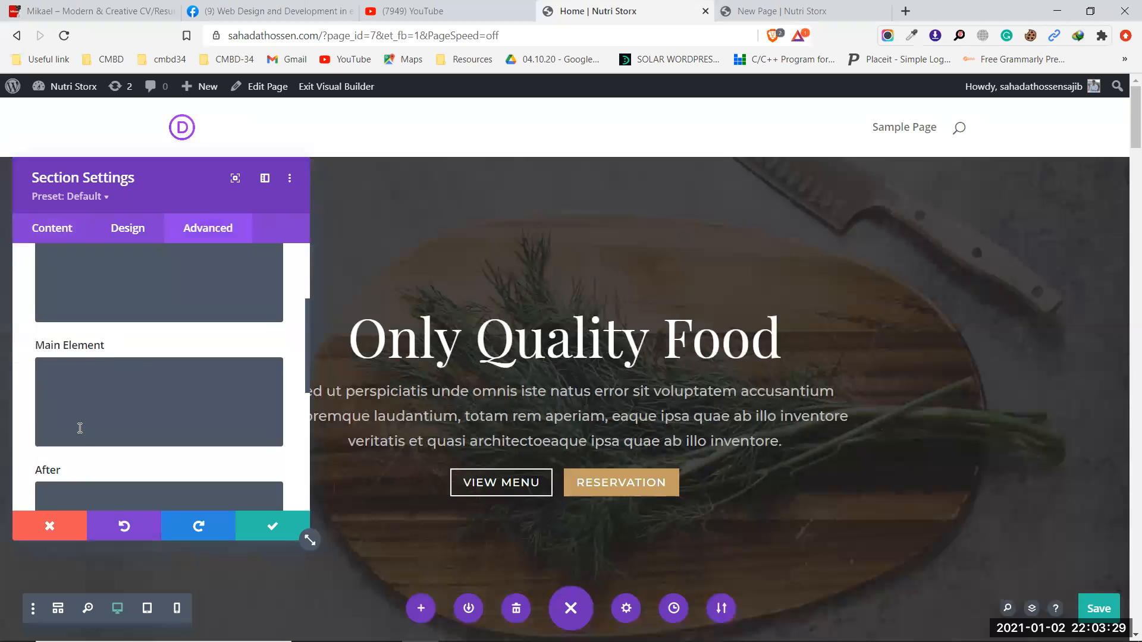
scroll(107, 372, "up", 3)
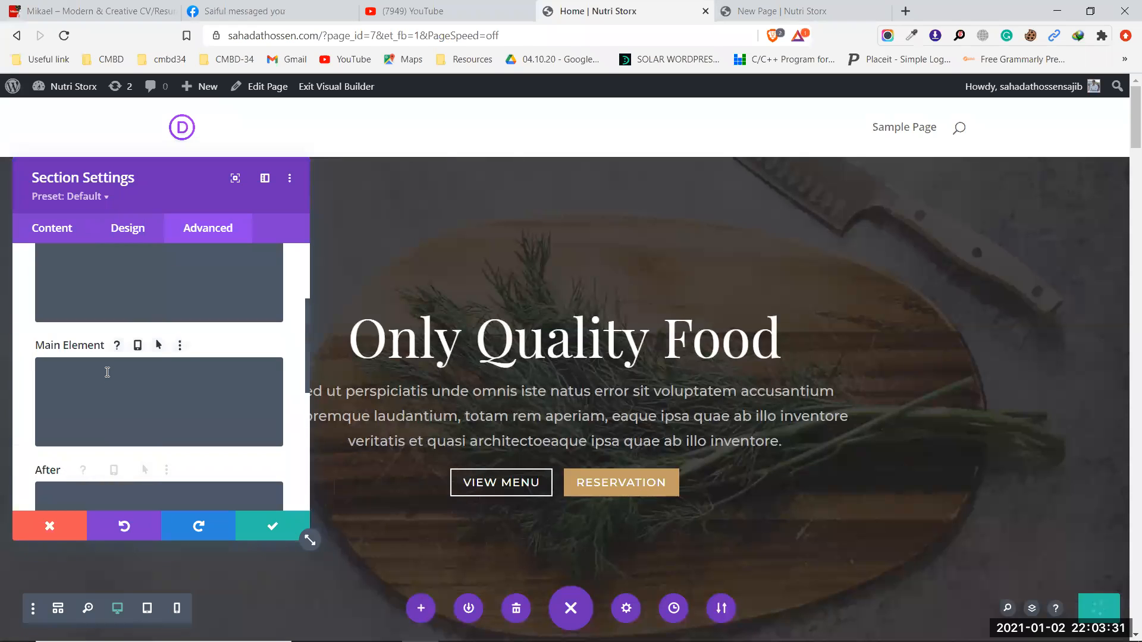
scroll(100, 376, "up", 3)
Write the rule .hero{ margin-top:60px; } in the hero section's Before custom CSS box
left_click(83, 402)
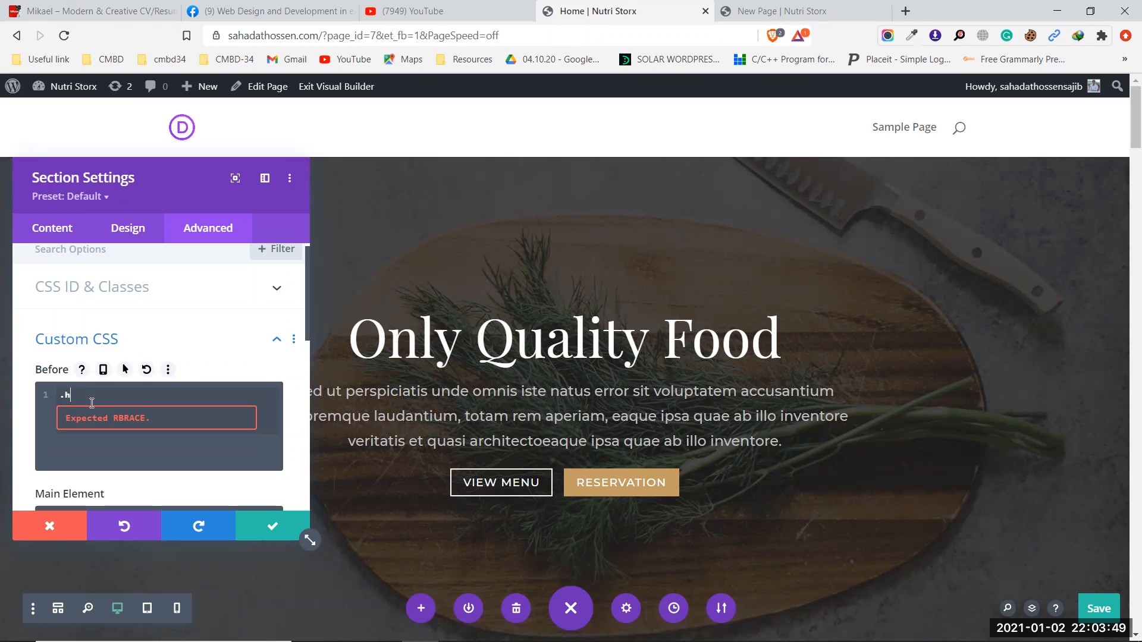
type("ero{")
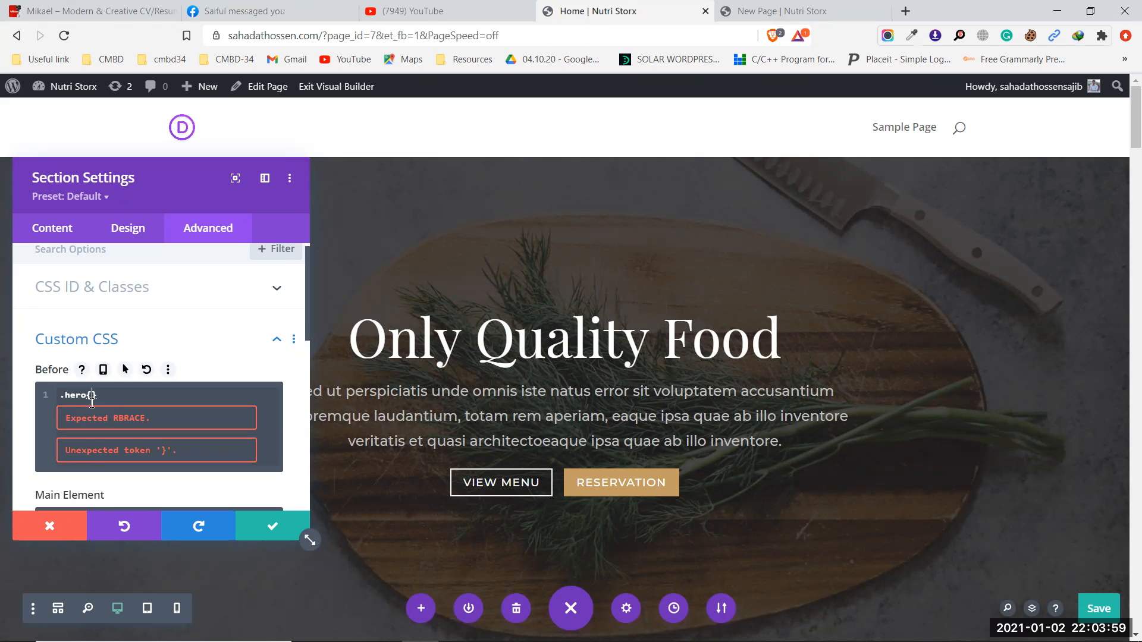
key("Return")
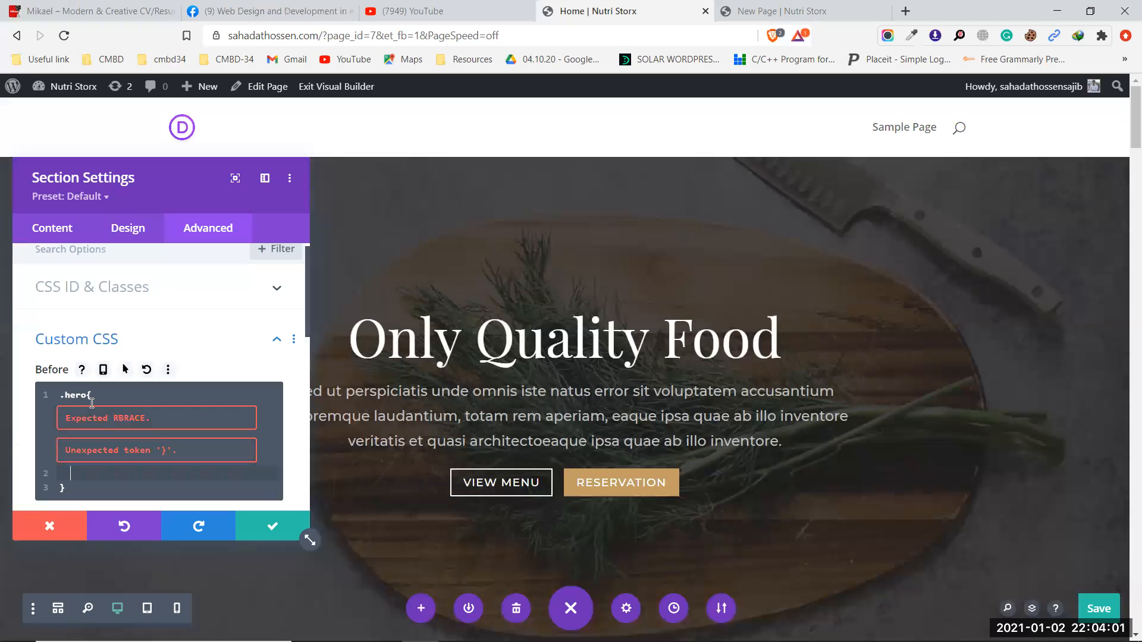
key("Up")
key("Down")
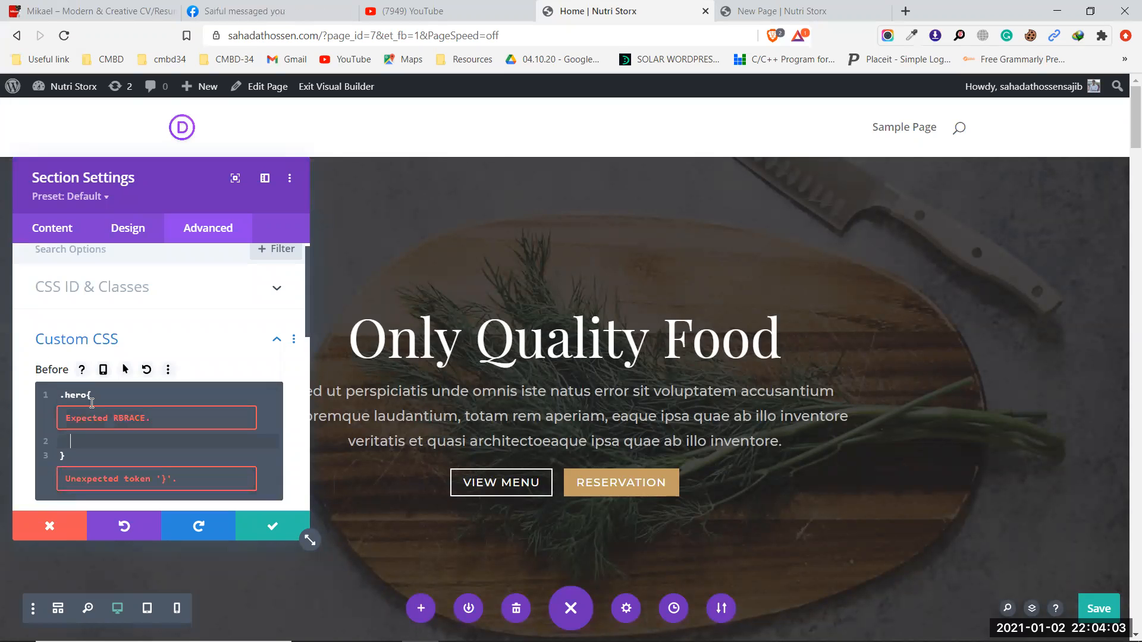
type("mart")
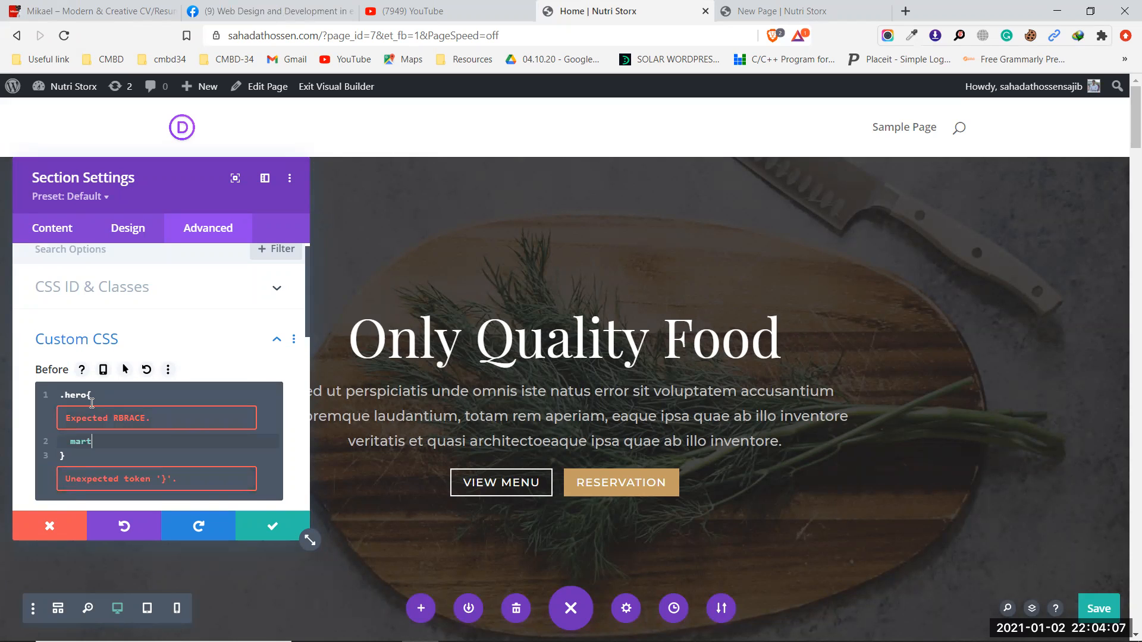
key("BackSpace")
type("gin")
type("-top")
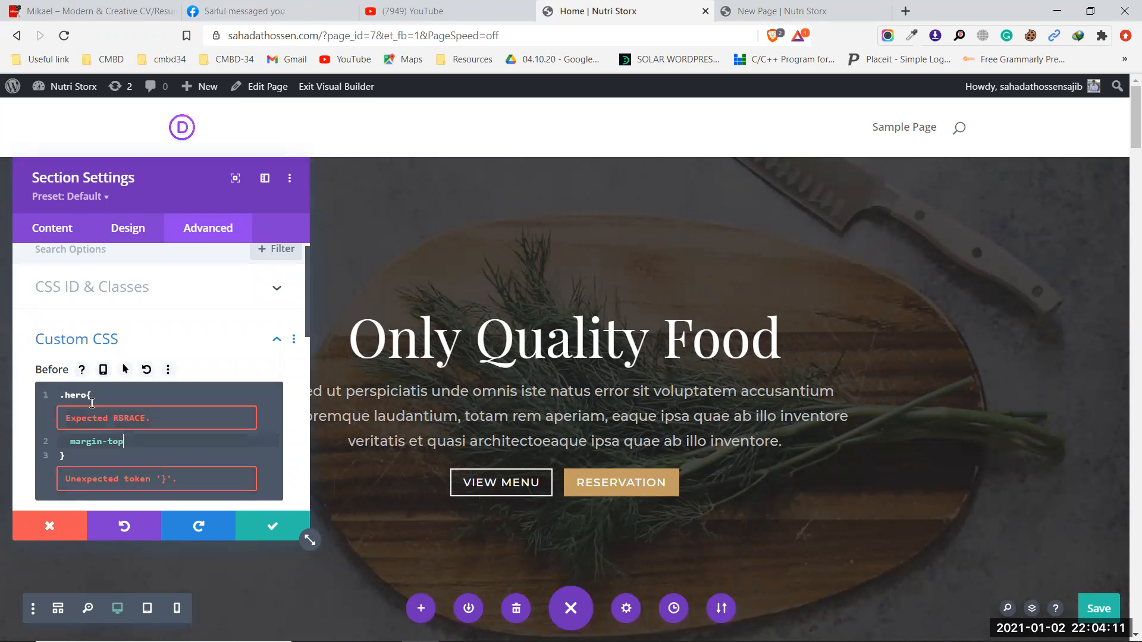
type(":60")
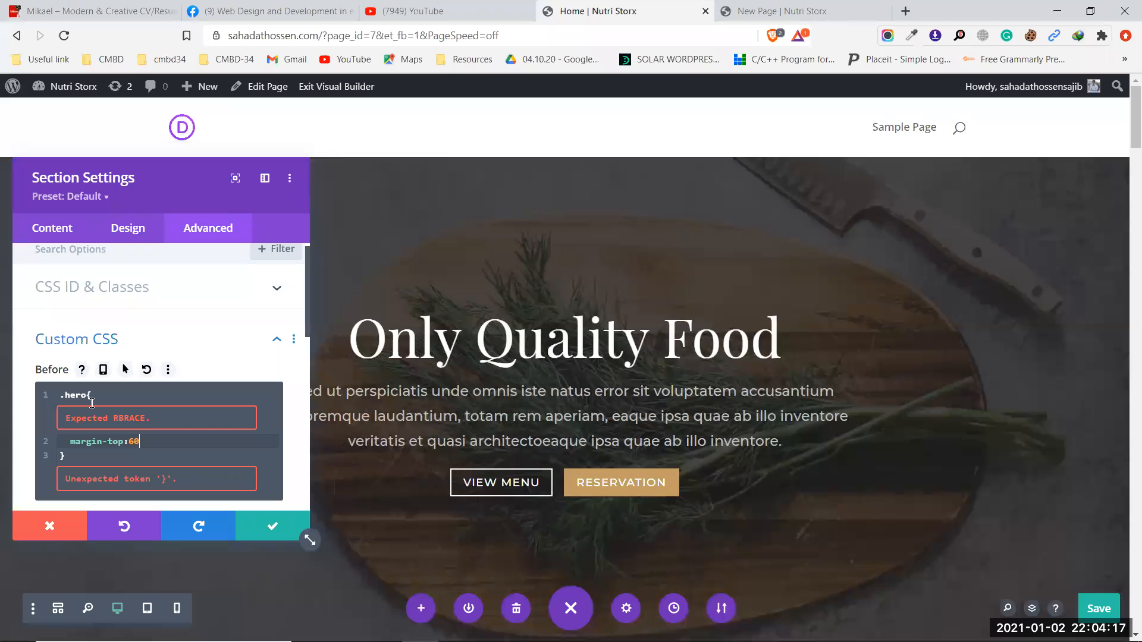
type("px")
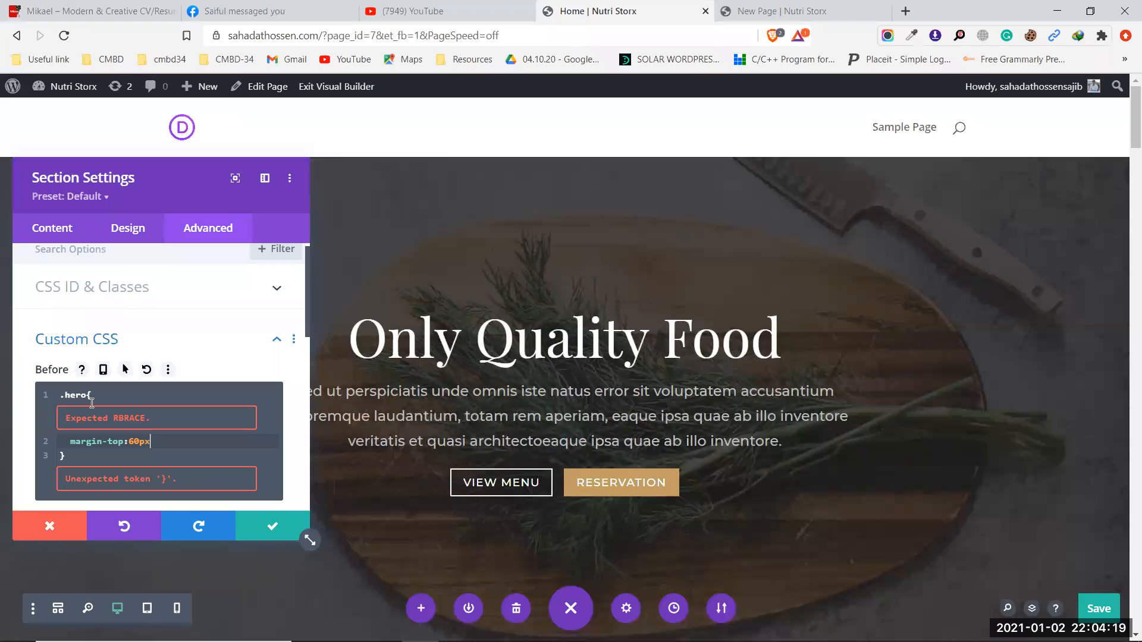
type("';")
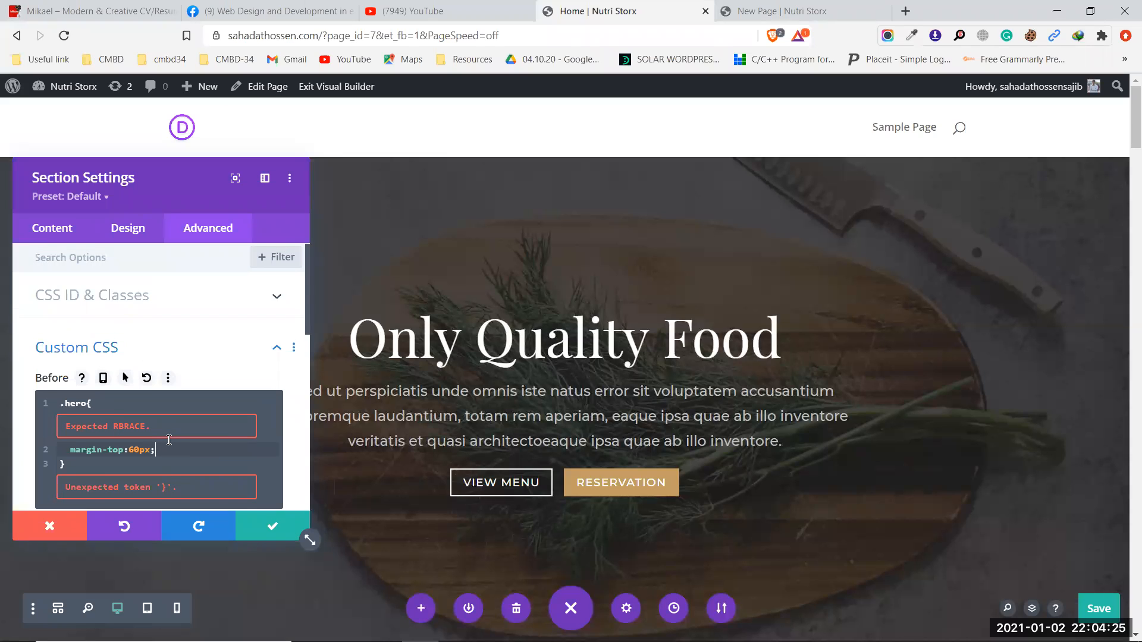
scroll(167, 439, "down", 2)
scroll(166, 439, "up", 2)
scroll(165, 435, "up", 1)
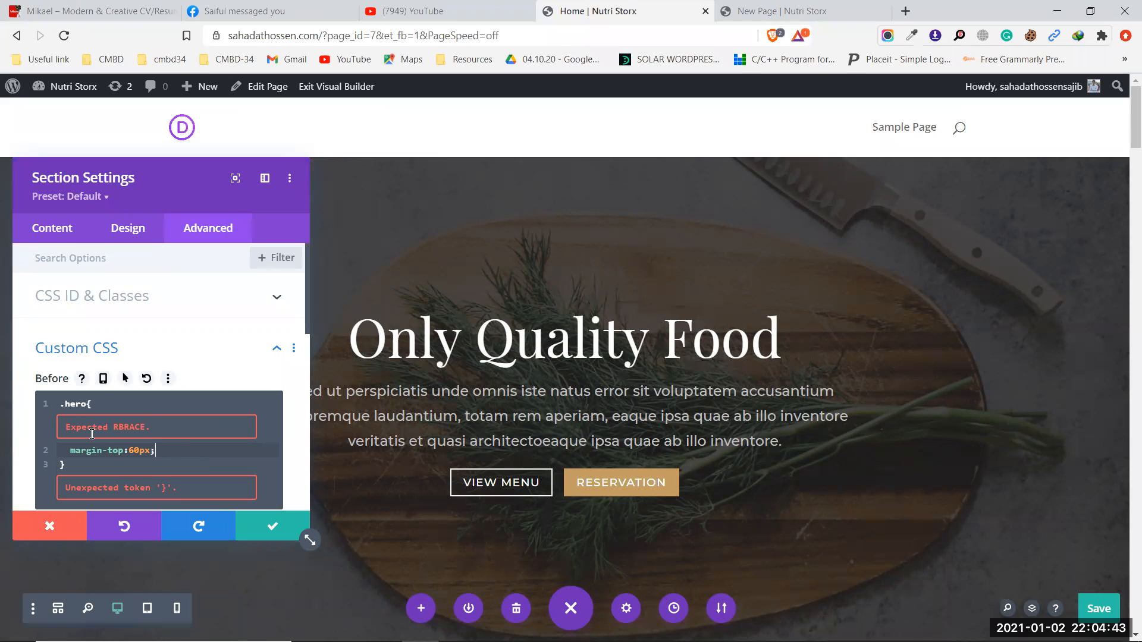
Recheck the hero section's CSS class and delete the .hero rule from the Before custom CSS box
left_click(178, 299)
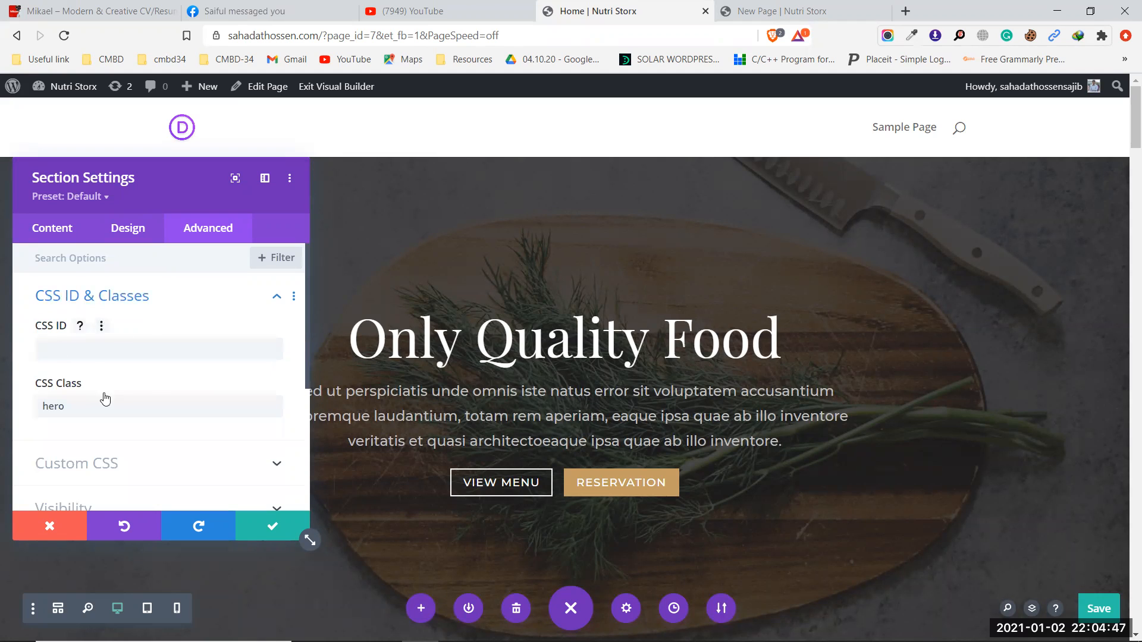
scroll(131, 397, "down", 2)
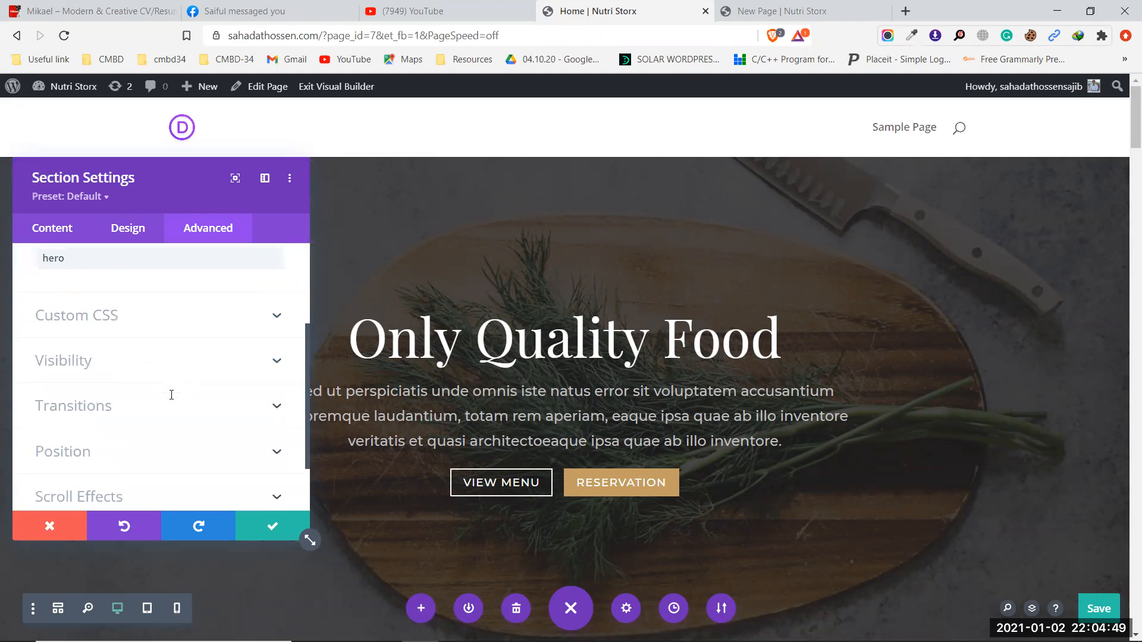
left_click(153, 323)
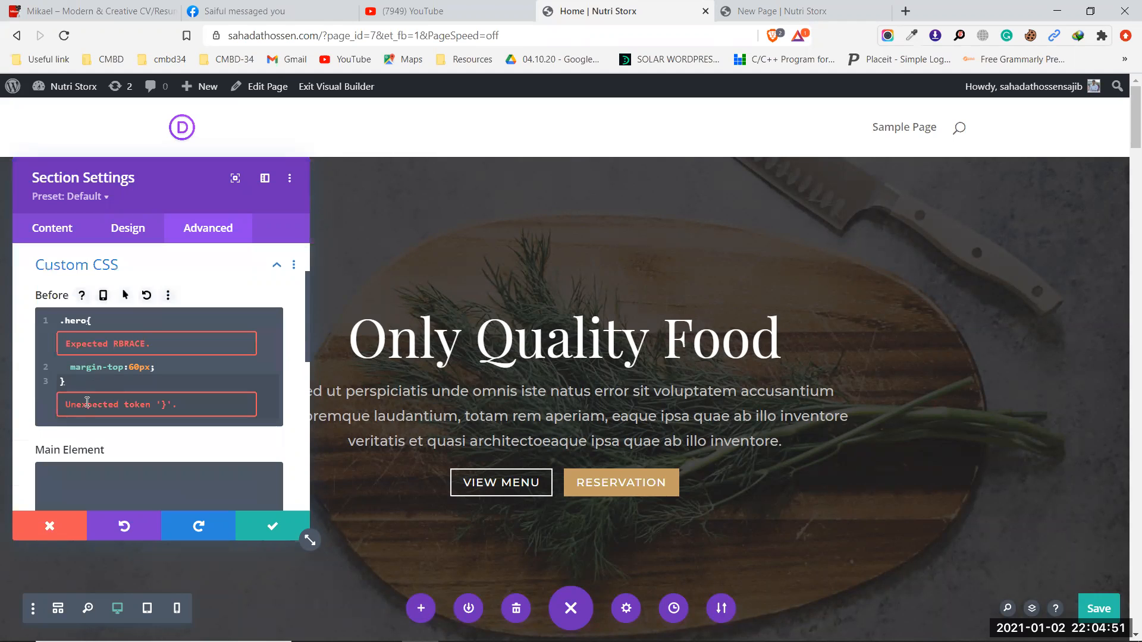
triple_click(65, 368)
left_click_drag(64, 369, 60, 318)
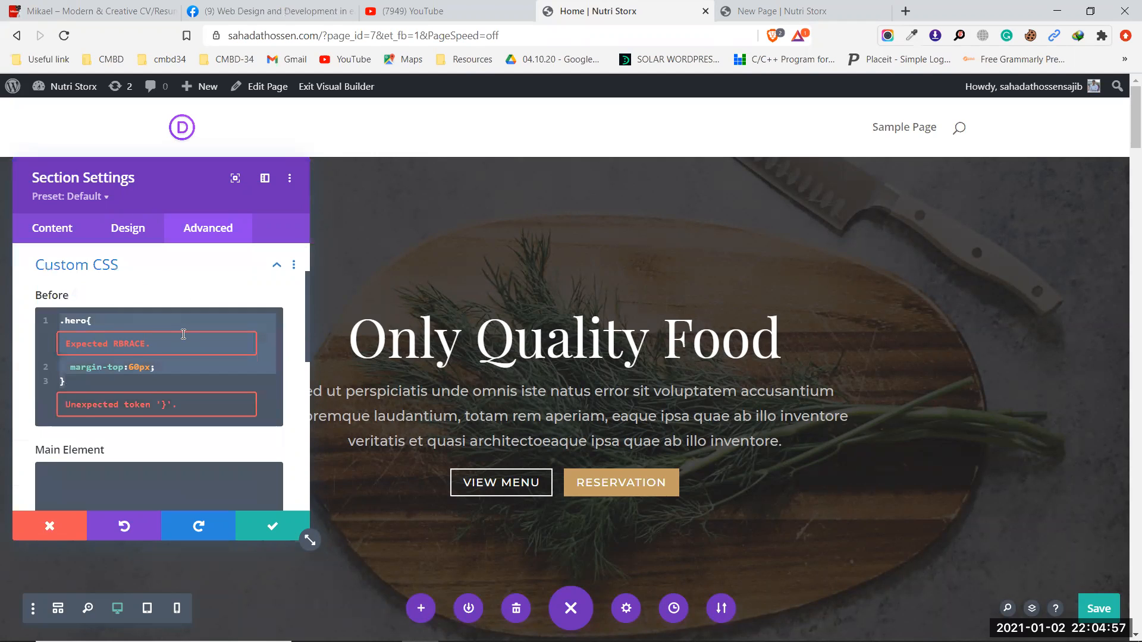
key("BackSpace")
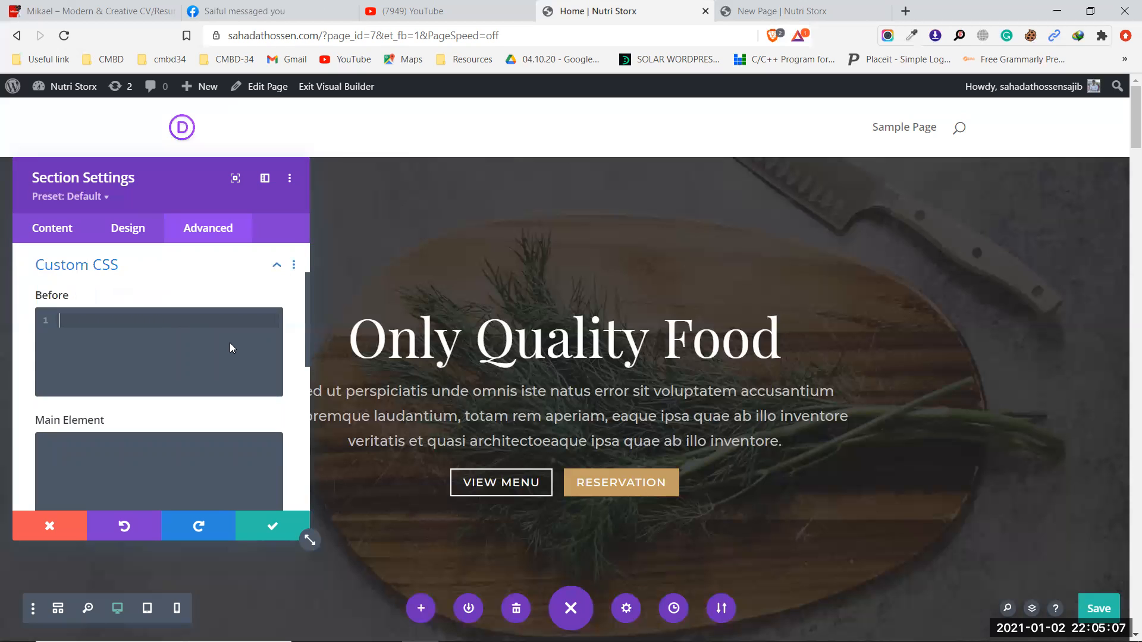
Try disabling the hero section on Desktop in its visibility options, and enable it again
scroll(225, 335, "up", 2)
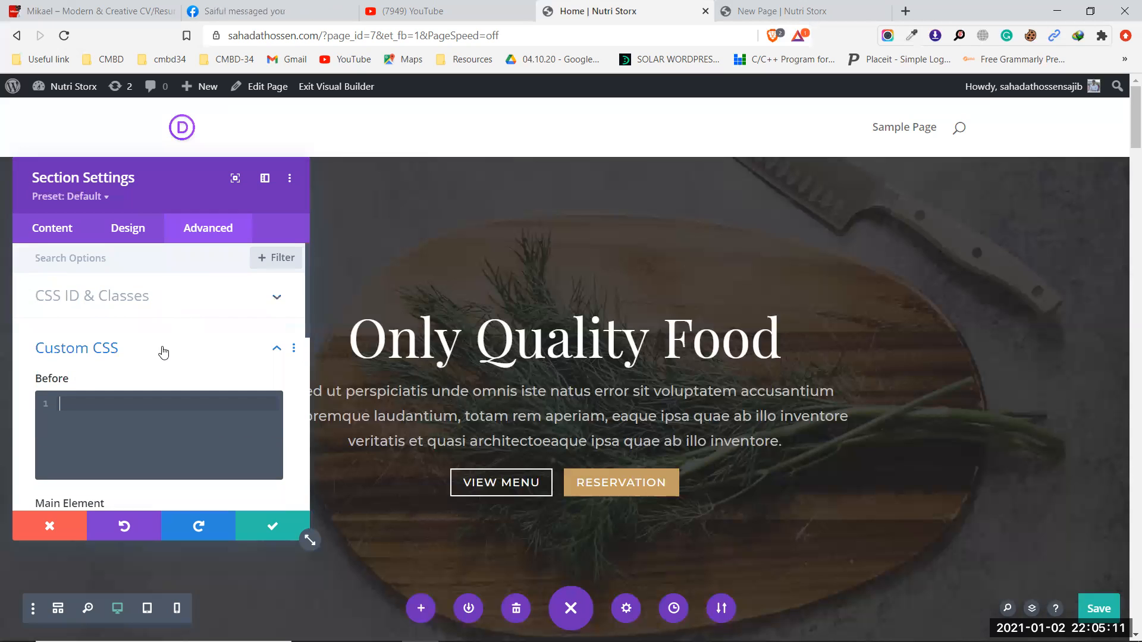
scroll(162, 351, "down", 6)
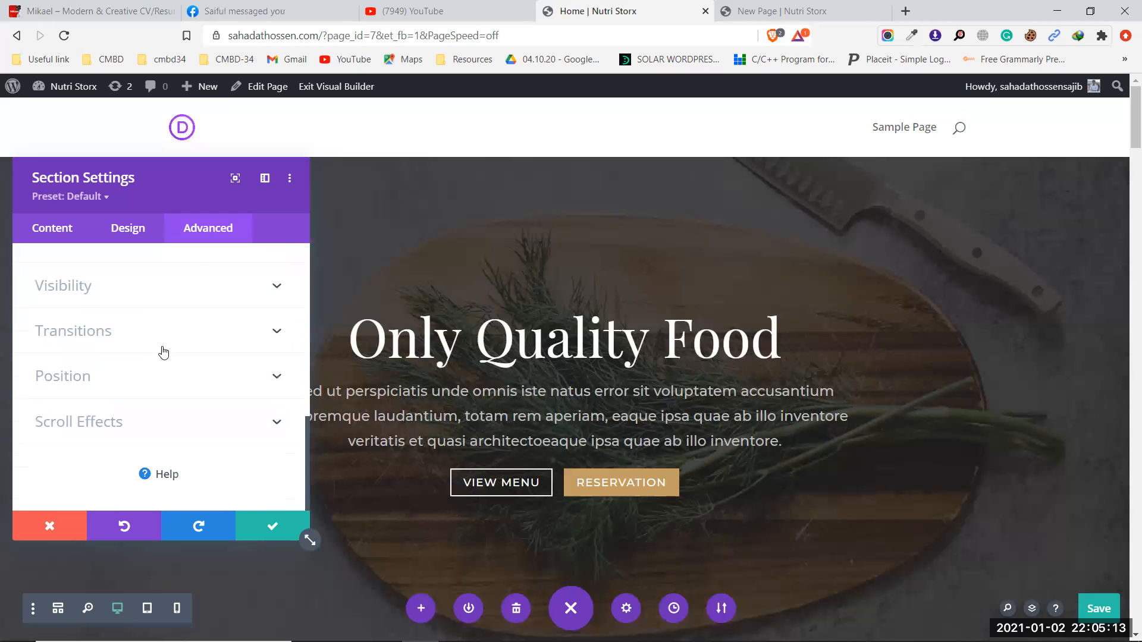
left_click(135, 290)
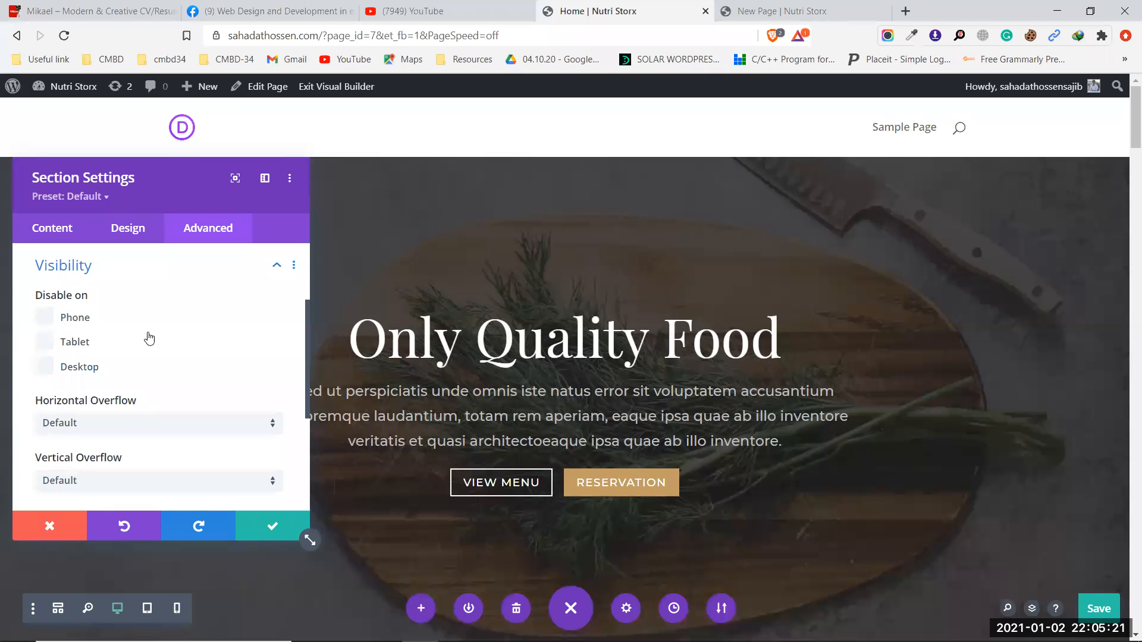
left_click(44, 367)
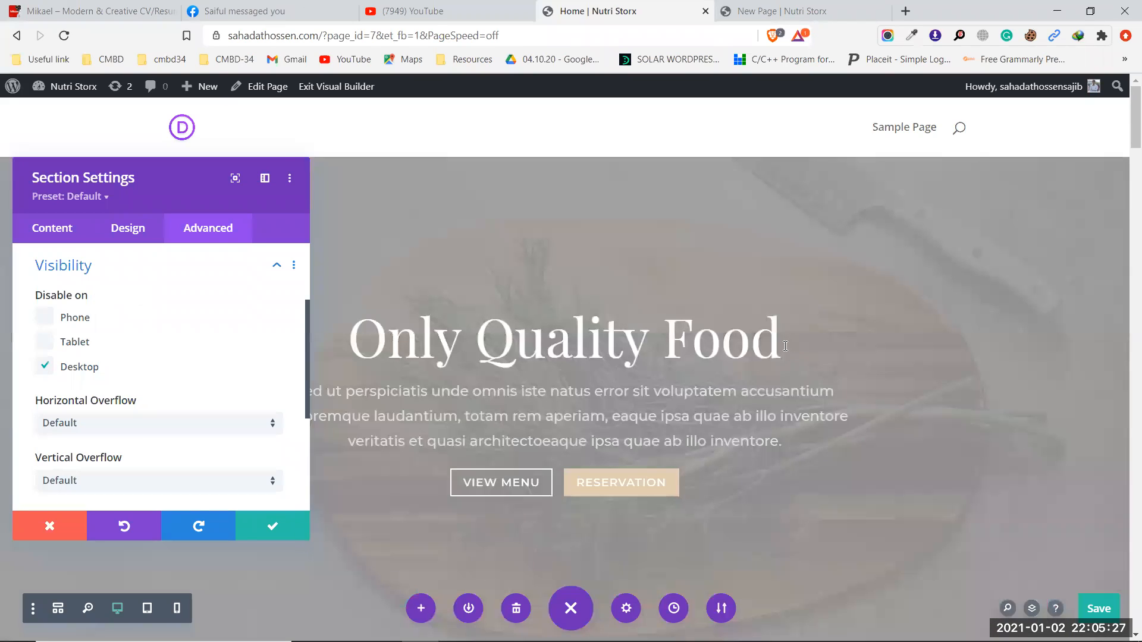
left_click(46, 369)
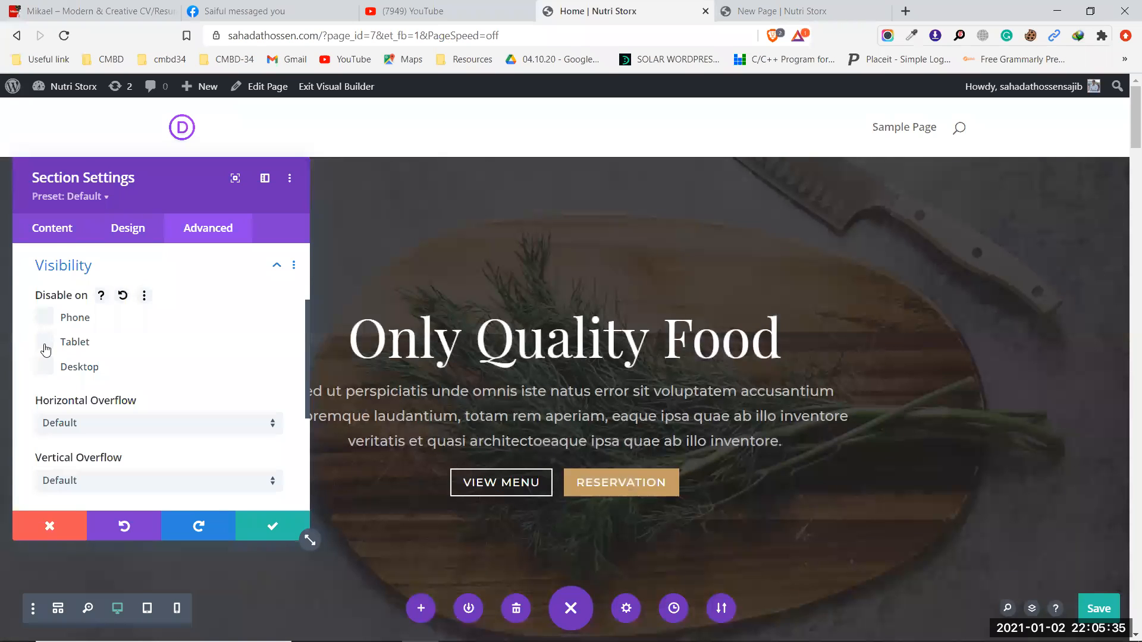
Review the hero section's Custom CSS boxes and highlight the class name hero in its CSS Class field
scroll(158, 339, "up", 2)
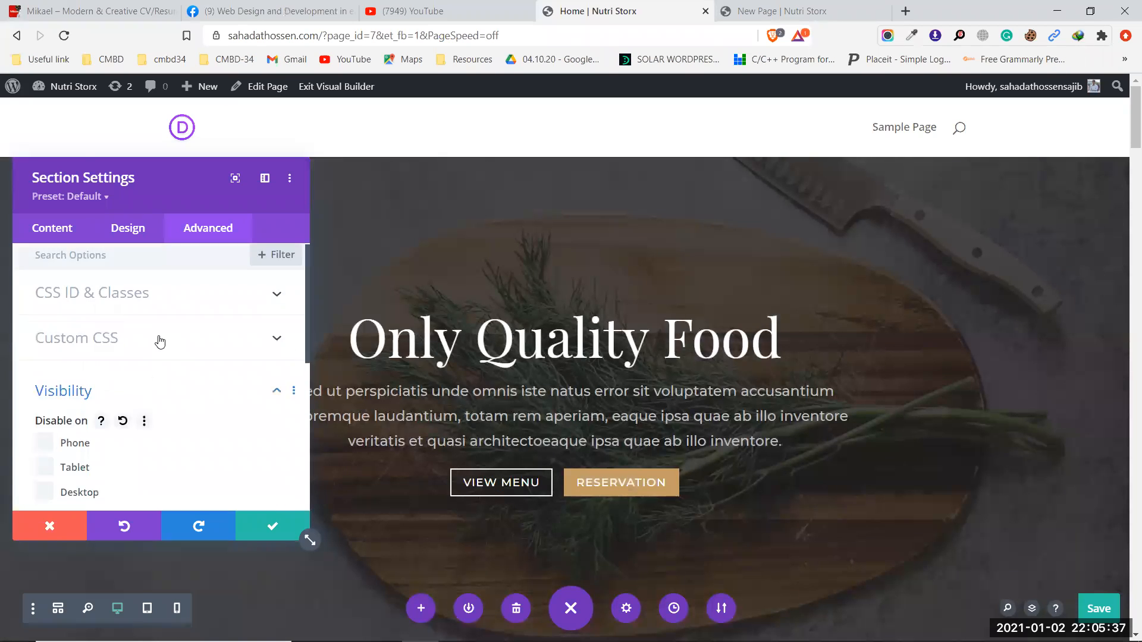
left_click(160, 341)
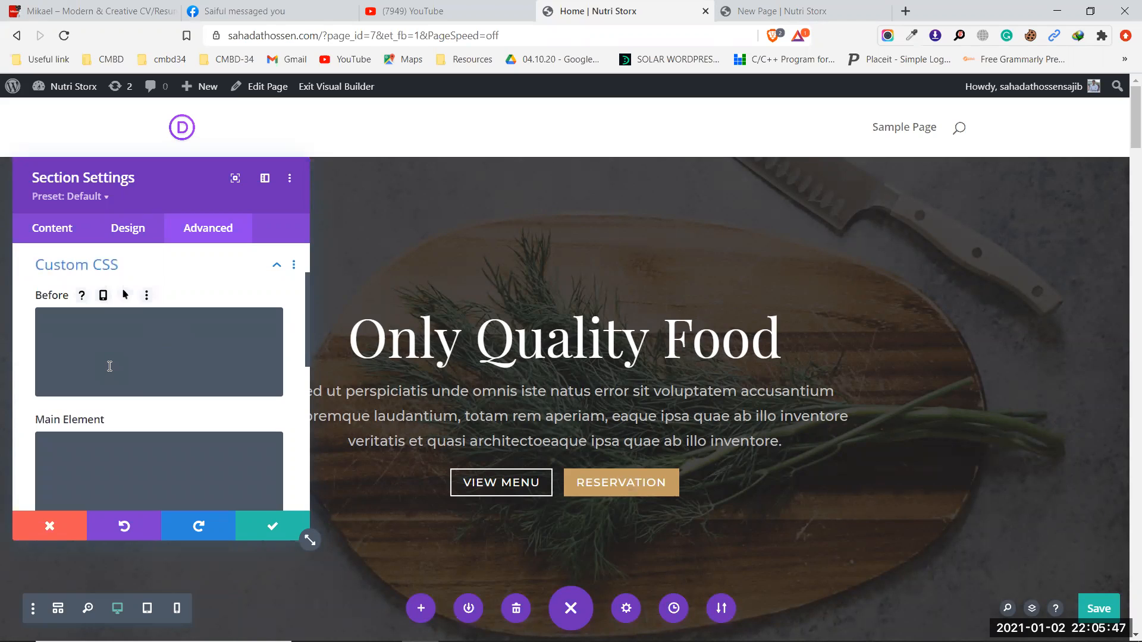
scroll(110, 366, "up", 2)
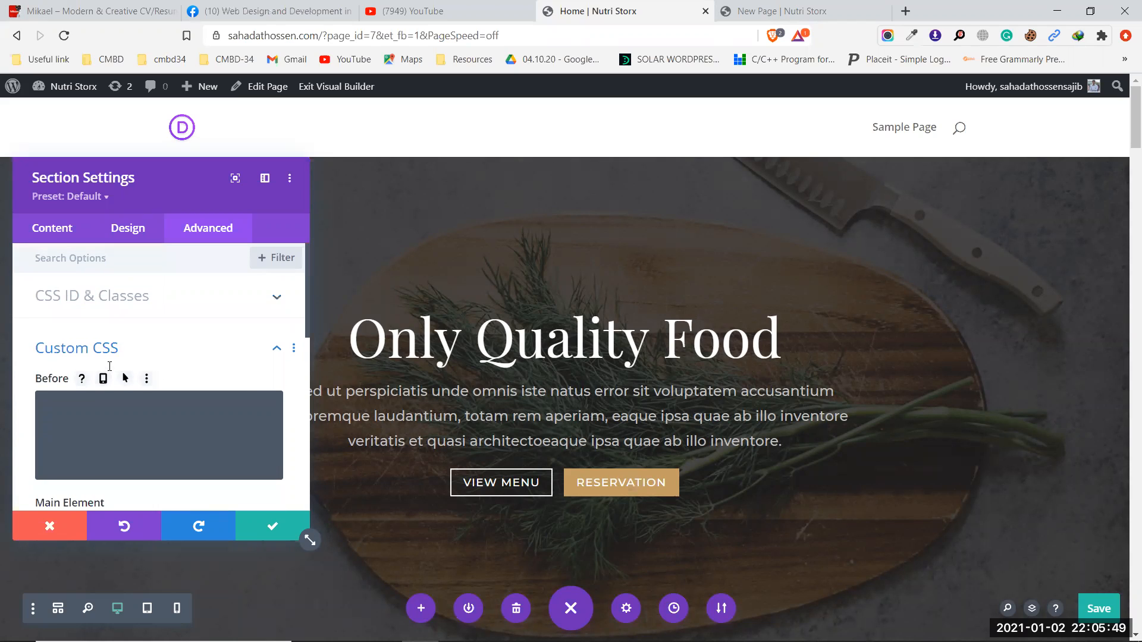
left_click(152, 299)
left_click_drag(82, 405, 39, 406)
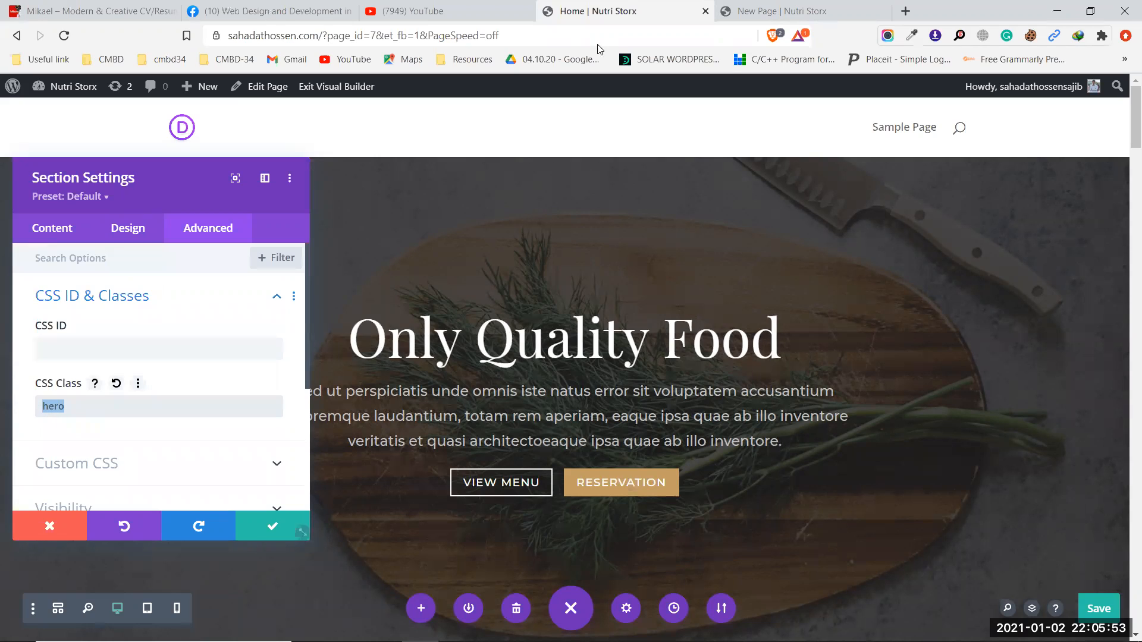
Switch to the New Page builder and examine the section's Custom CSS boxes: Before, Main Element and After
left_click(783, 9)
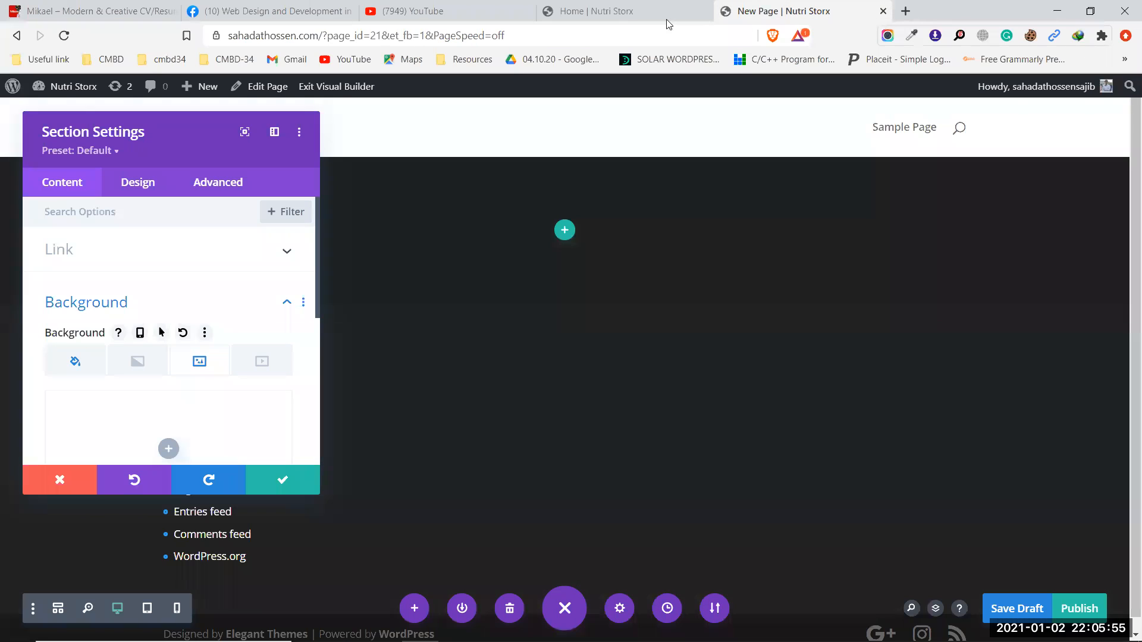
left_click(214, 185)
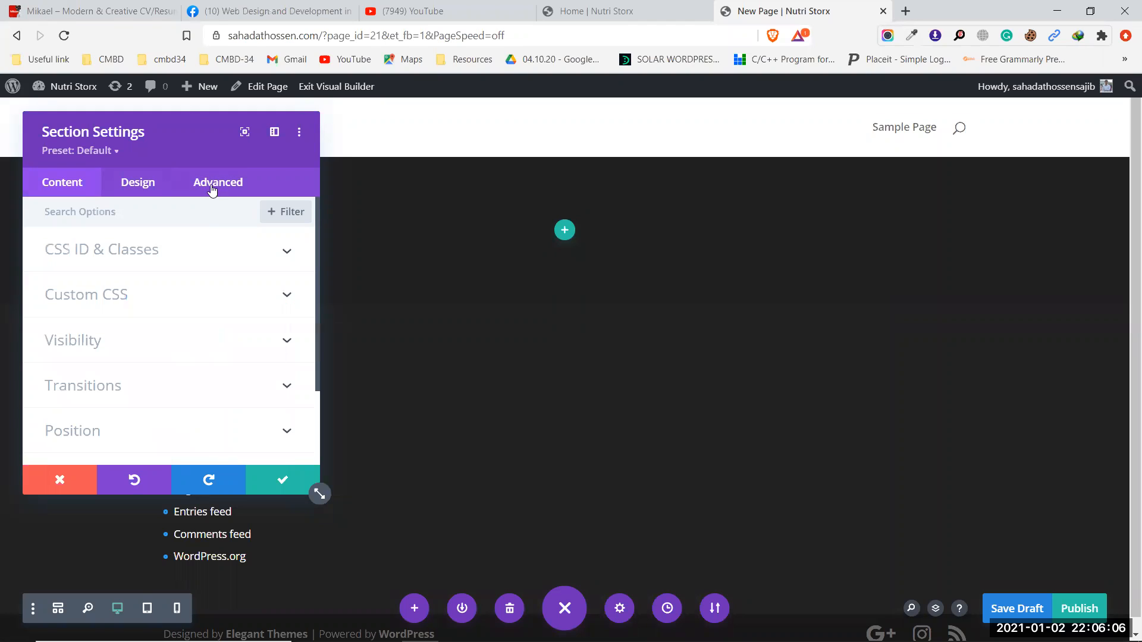
left_click(171, 304)
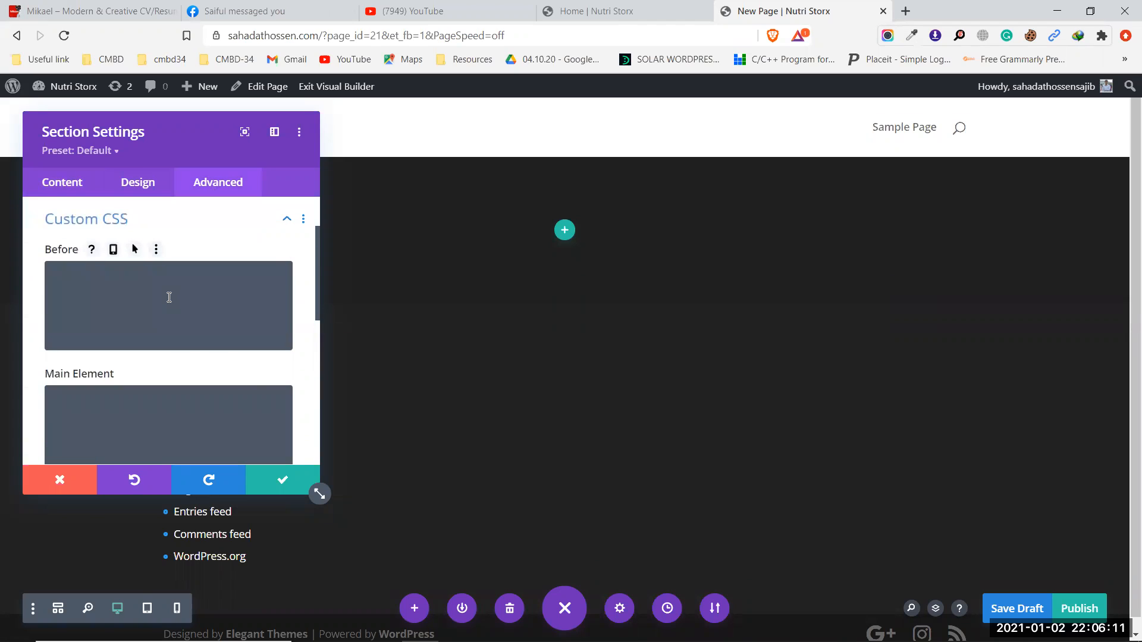
scroll(169, 297, "down", 2)
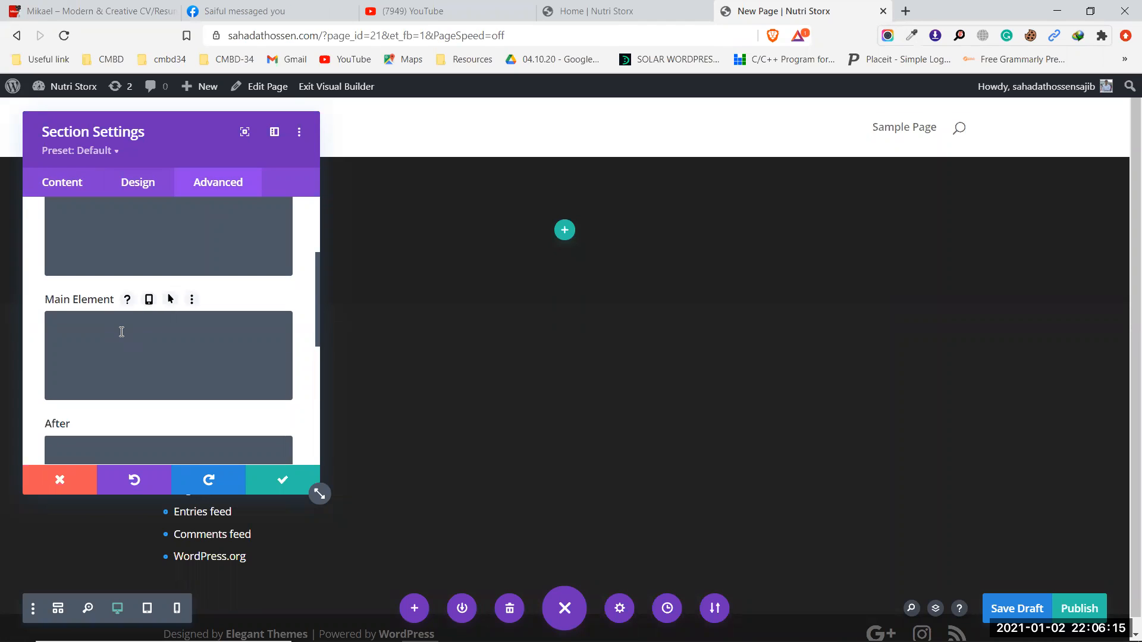
scroll(121, 332, "up", 2)
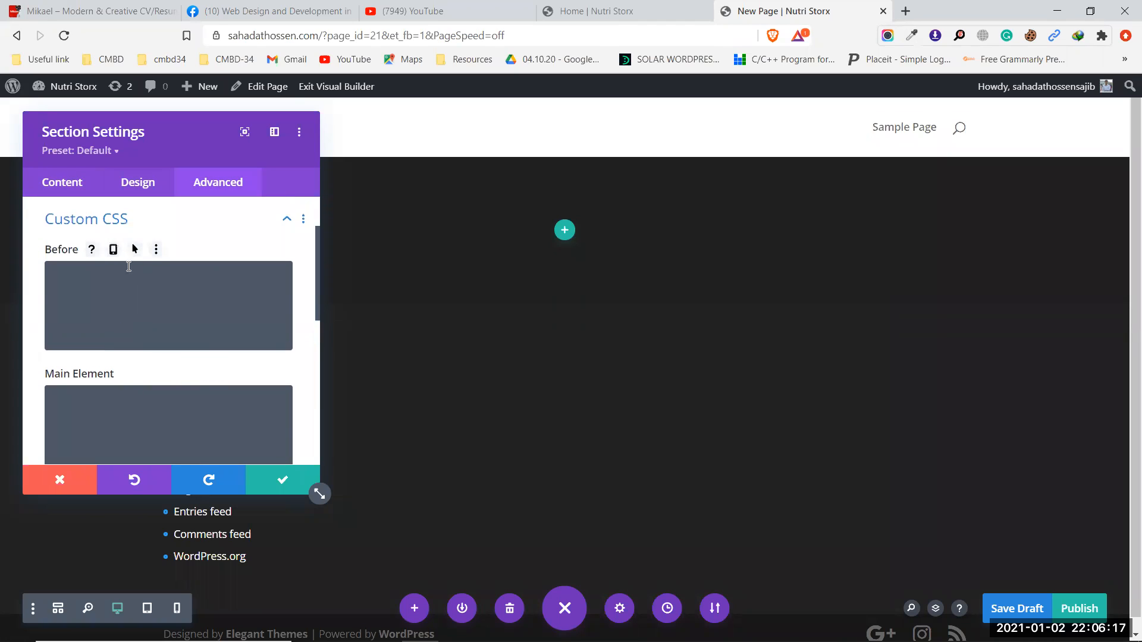
scroll(131, 287, "up", 3)
scroll(122, 359, "down", 3)
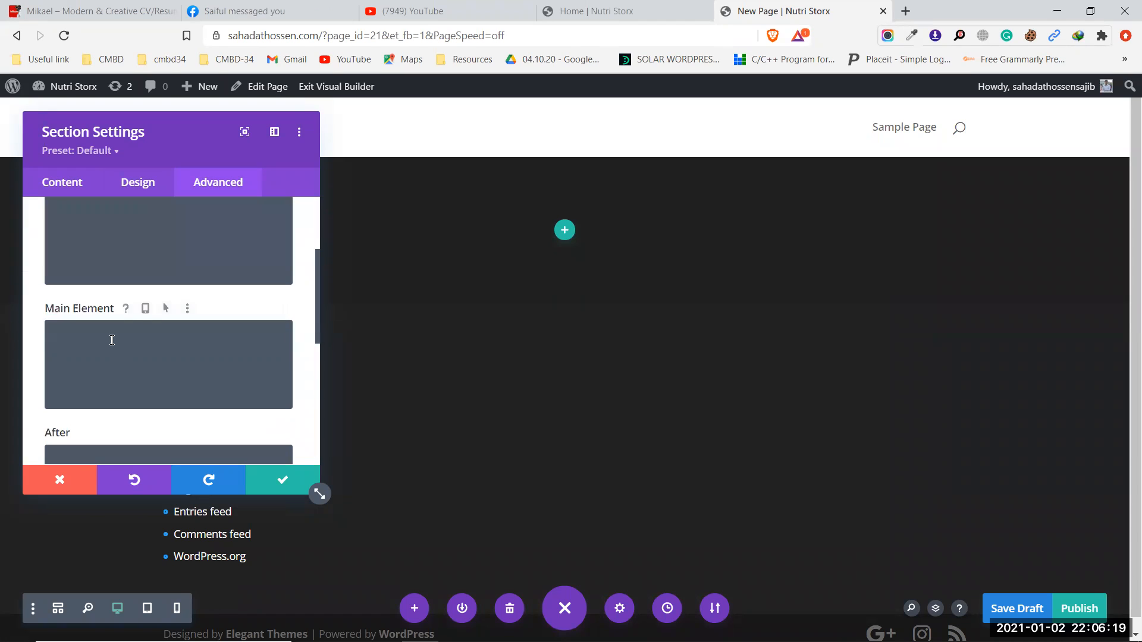
Try writing a .hero rule with a margin-top property in the section's Main Element custom CSS box, and delete it
left_click(112, 340)
scroll(111, 340, "up", 3)
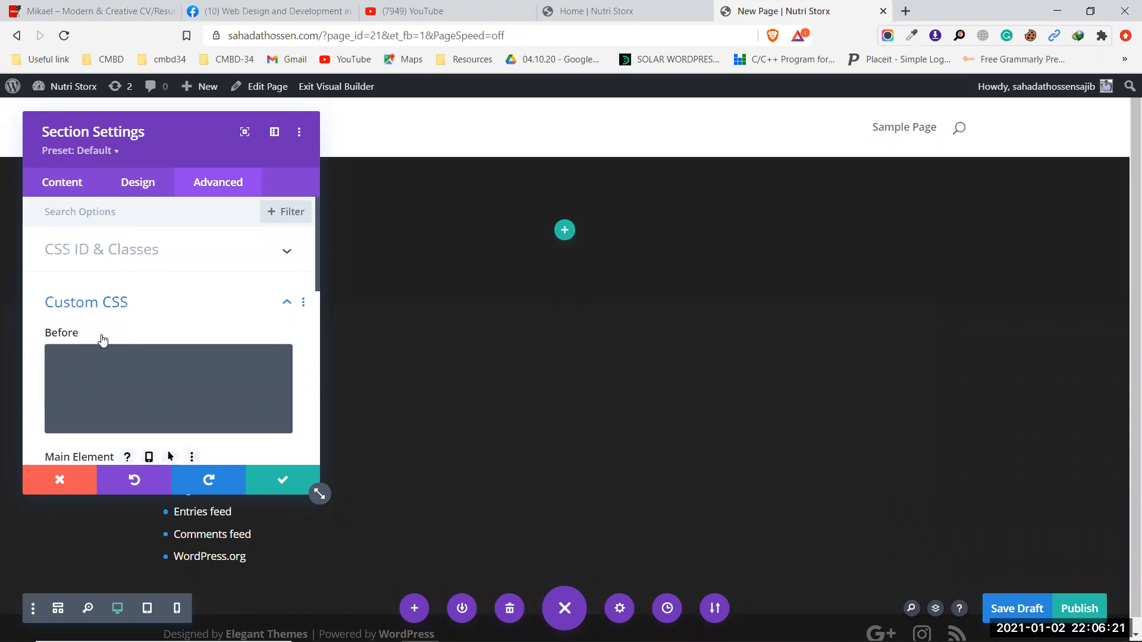
scroll(105, 354, "down", 3)
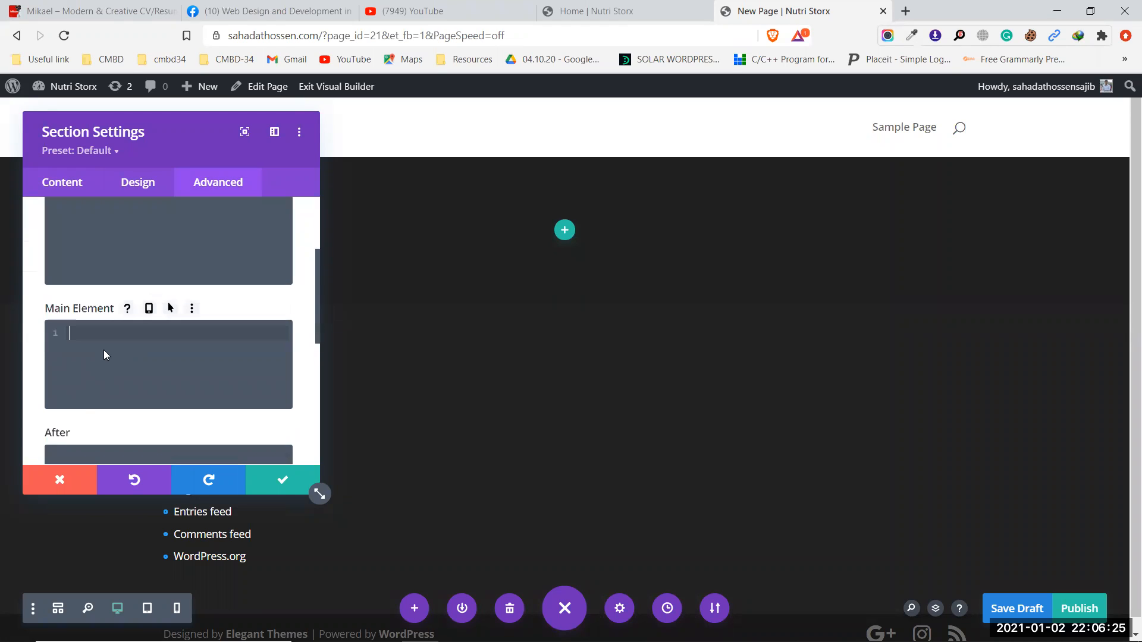
type(".")
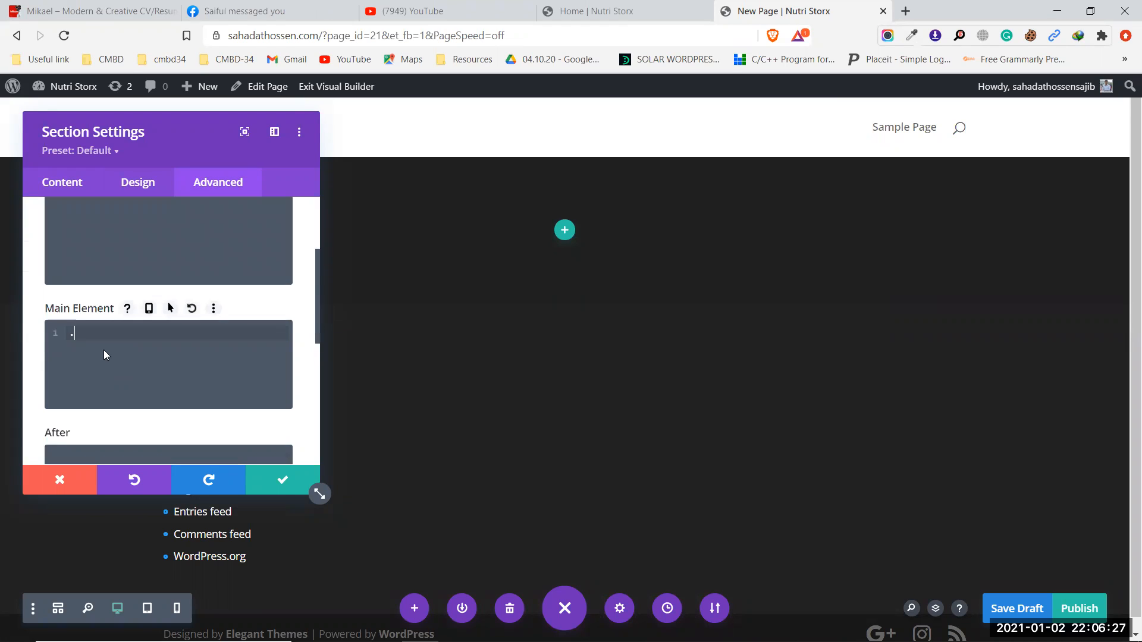
type("hero{")
key("Return")
type("mar")
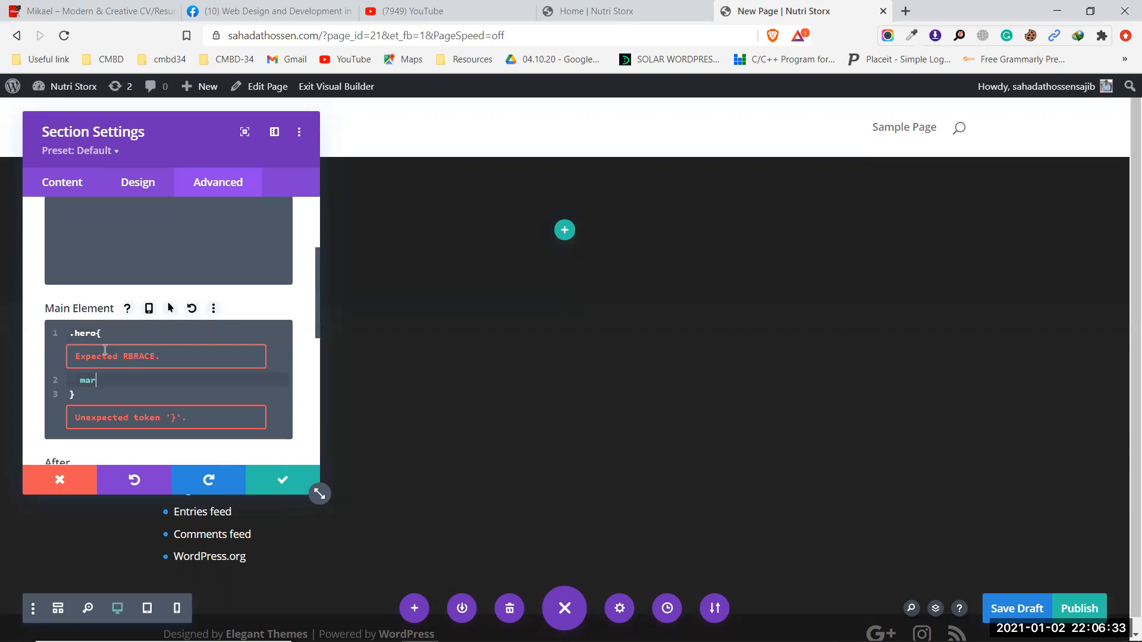
type("gin-top:")
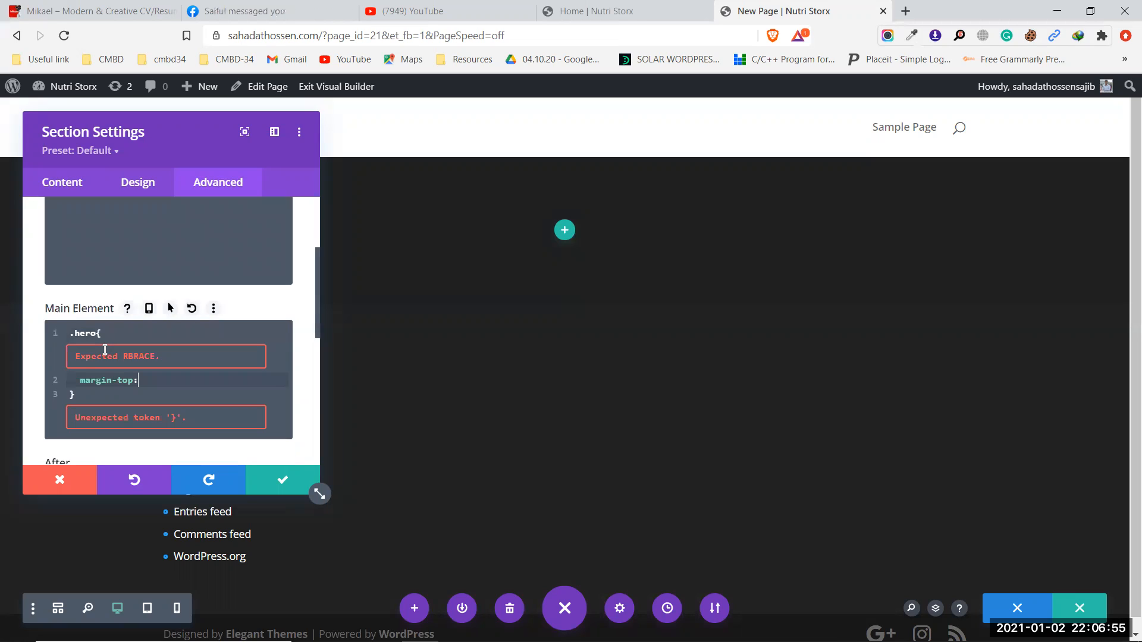
key("ctrl+a")
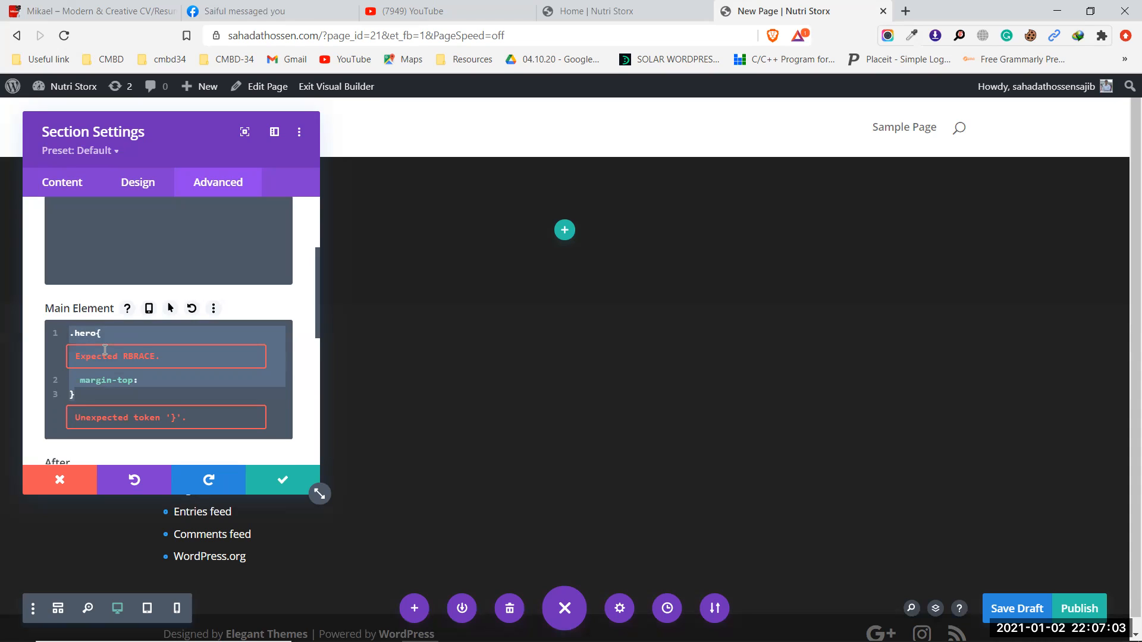
key("BackSpace")
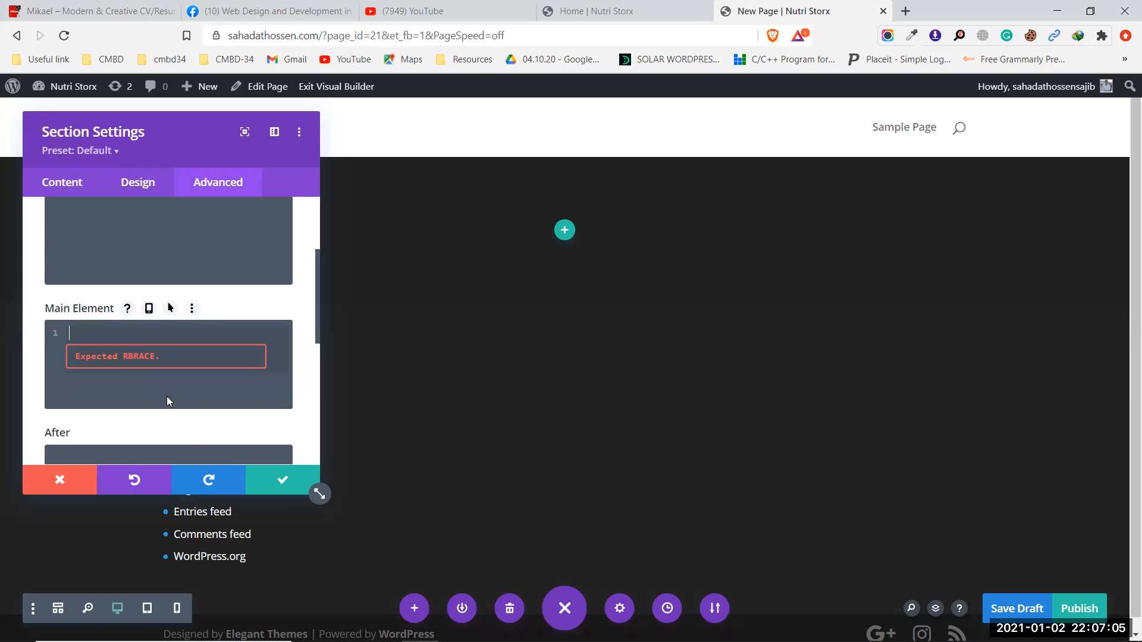
mouse_move(411, 640)
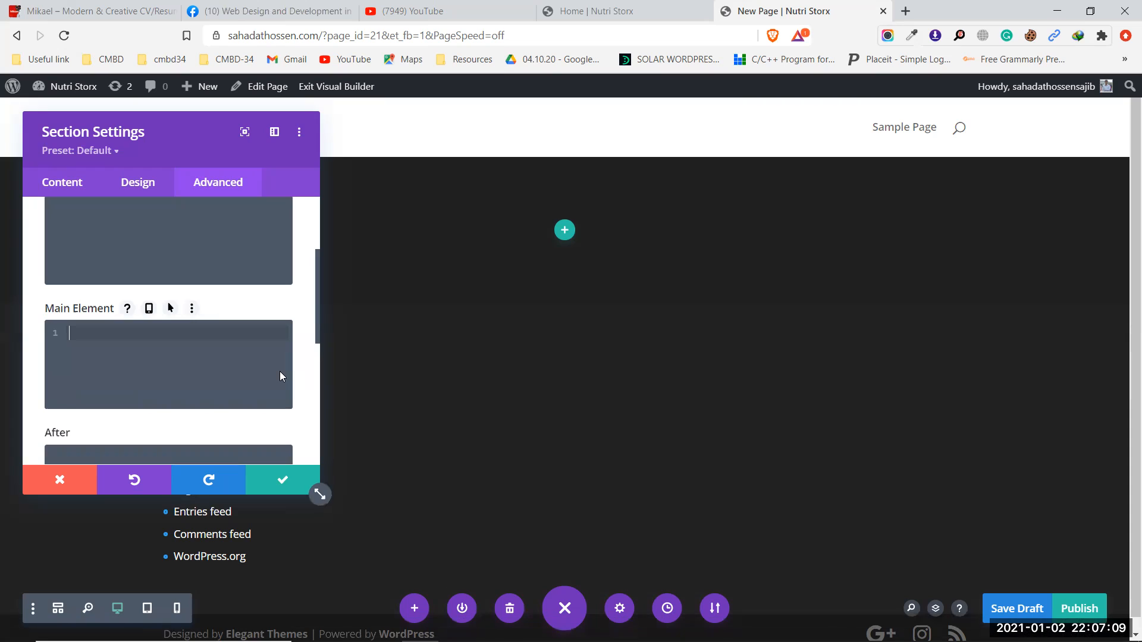
Collapse the Custom CSS options, review the section's remaining advanced option groups, and move the Section Settings window aside
scroll(170, 366, "down", 10)
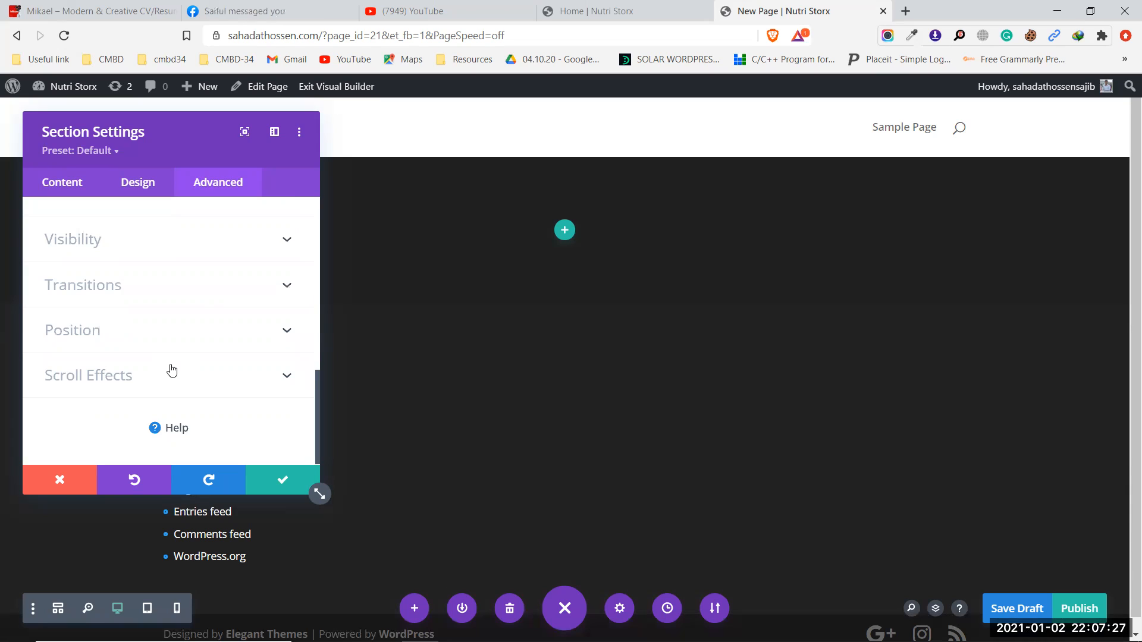
scroll(172, 371, "up", 10)
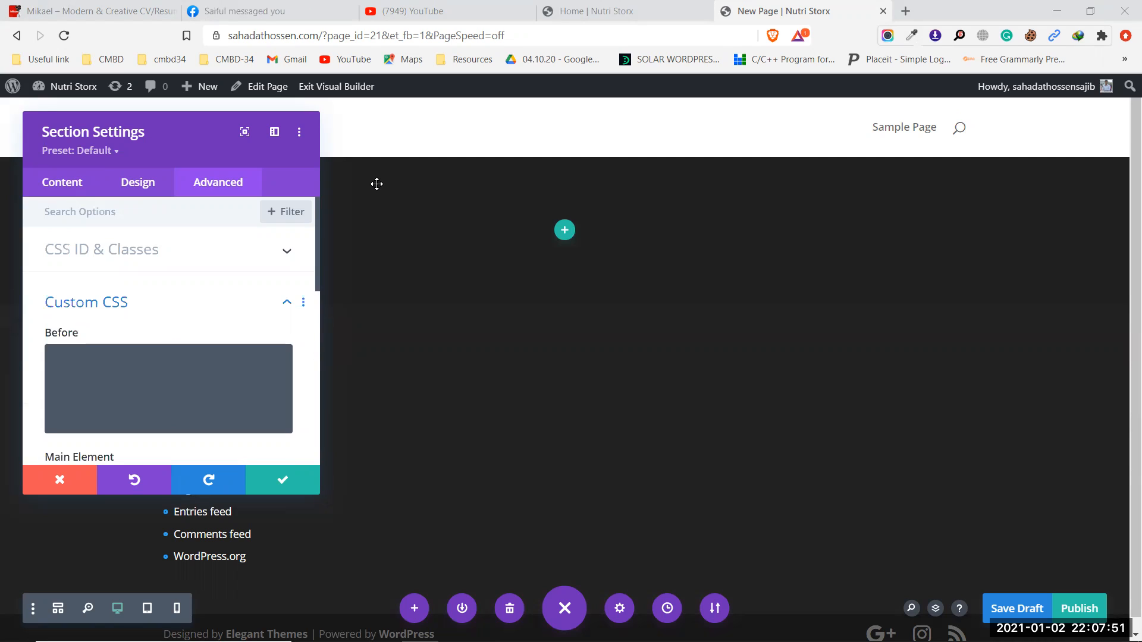
left_click(286, 303)
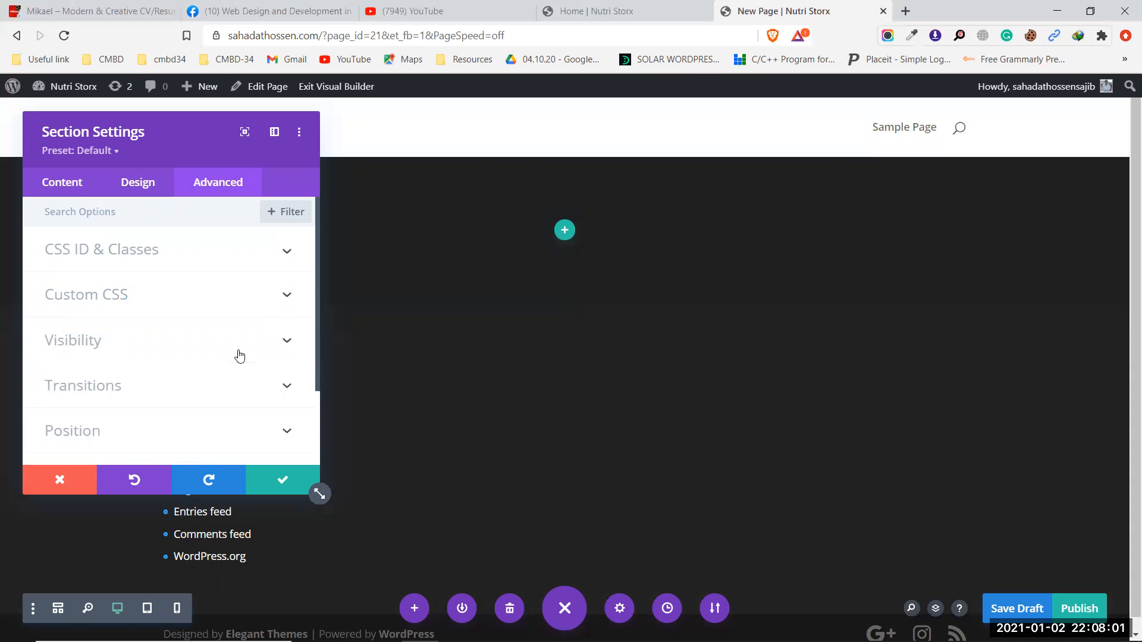
scroll(184, 381, "down", 2)
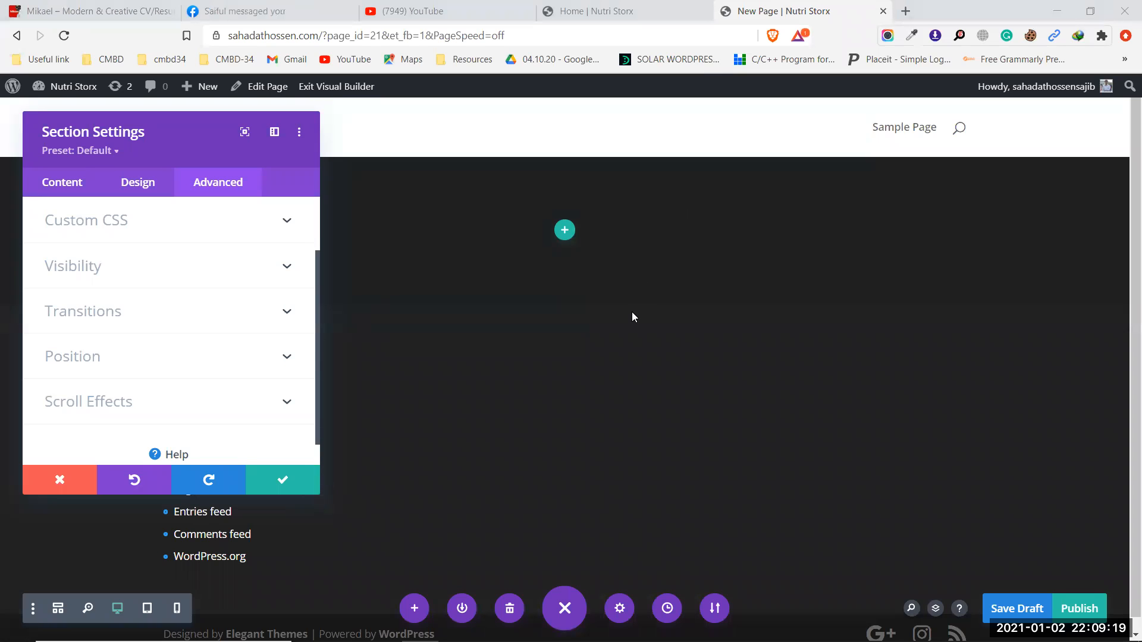
left_click_drag(173, 125, 778, 227)
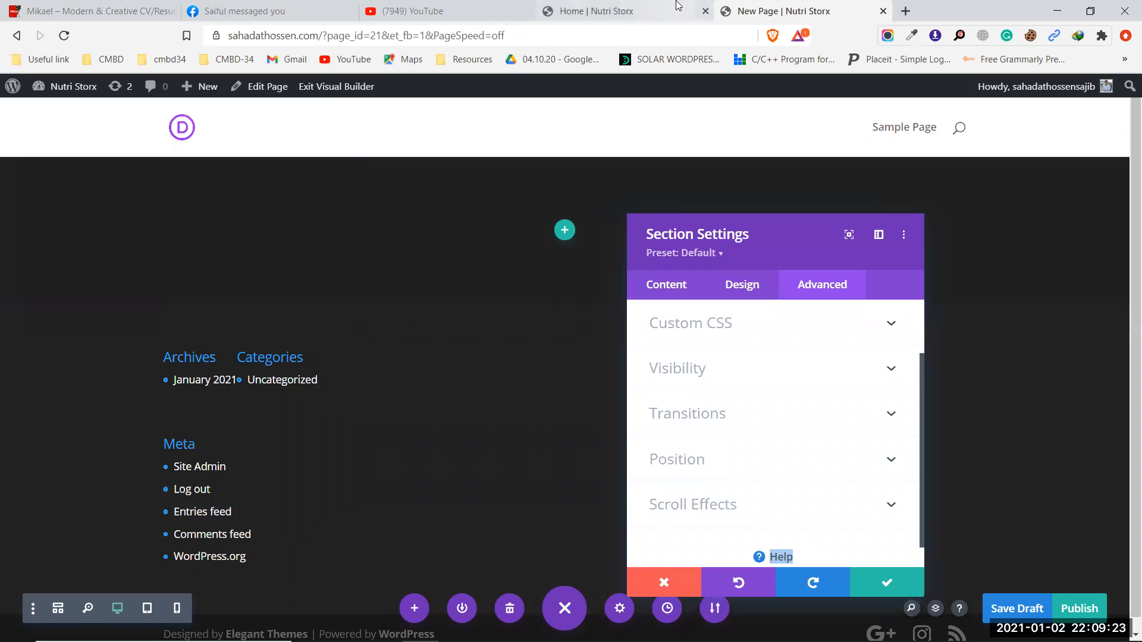
Return to the Home page builder and review the hero section along with its advanced option groups
left_click(592, 11)
scroll(467, 295, "down", 3)
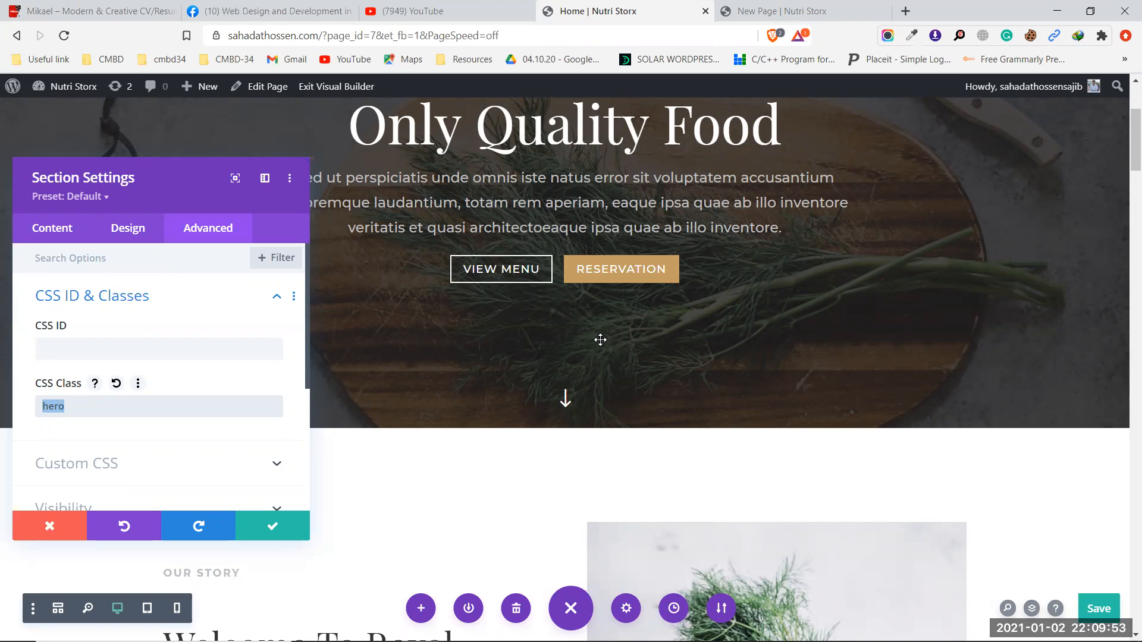
scroll(600, 339, "up", 4)
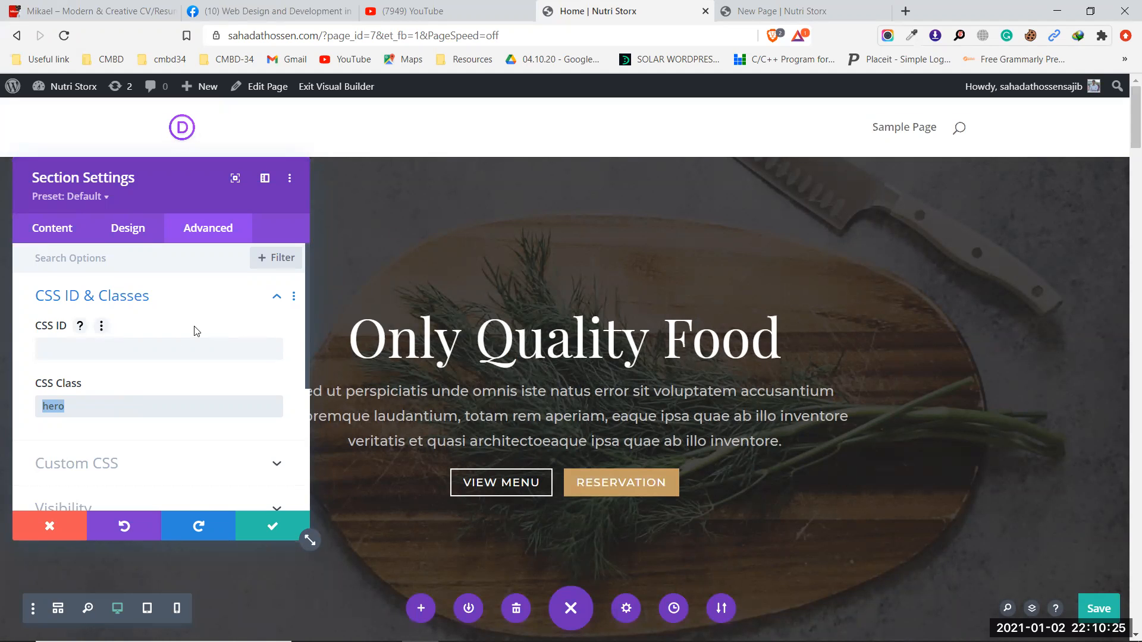
scroll(178, 386, "down", 3)
scroll(178, 388, "down", 2)
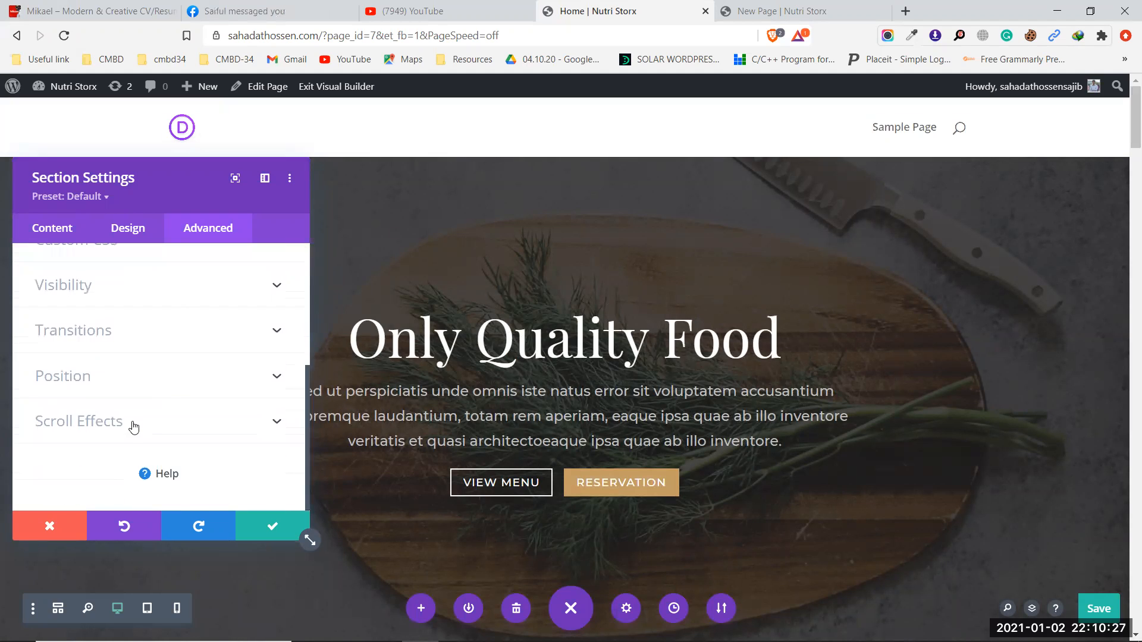
scroll(159, 415, "up", 5)
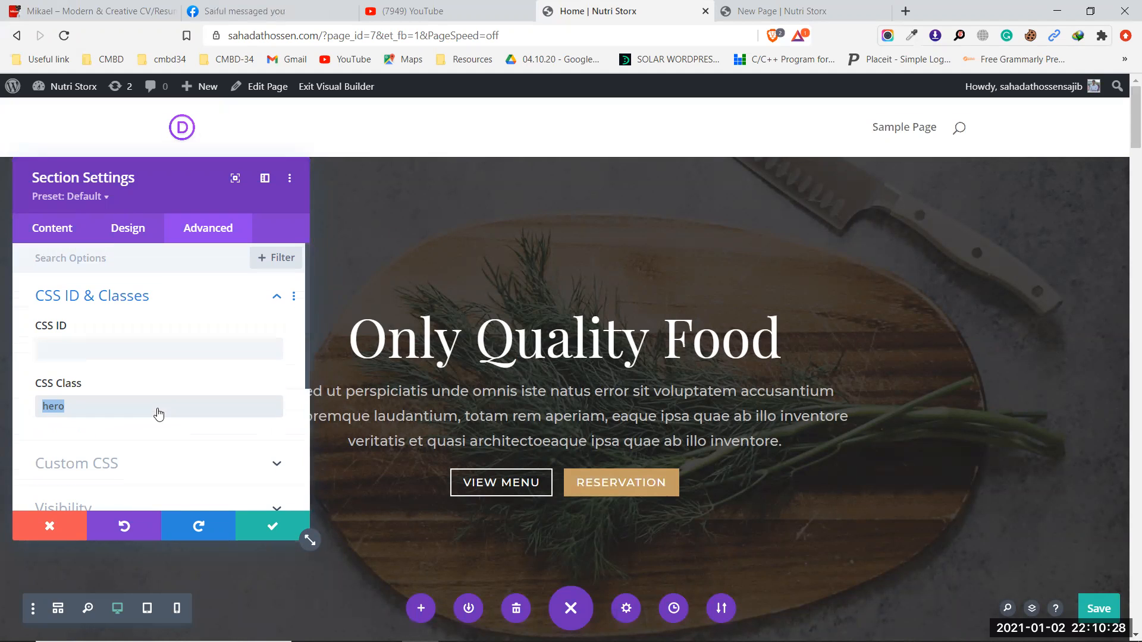
Show the hero section's content options, and close its settings by discarding all changes
left_click(64, 229)
left_click_drag(148, 184, 180, 185)
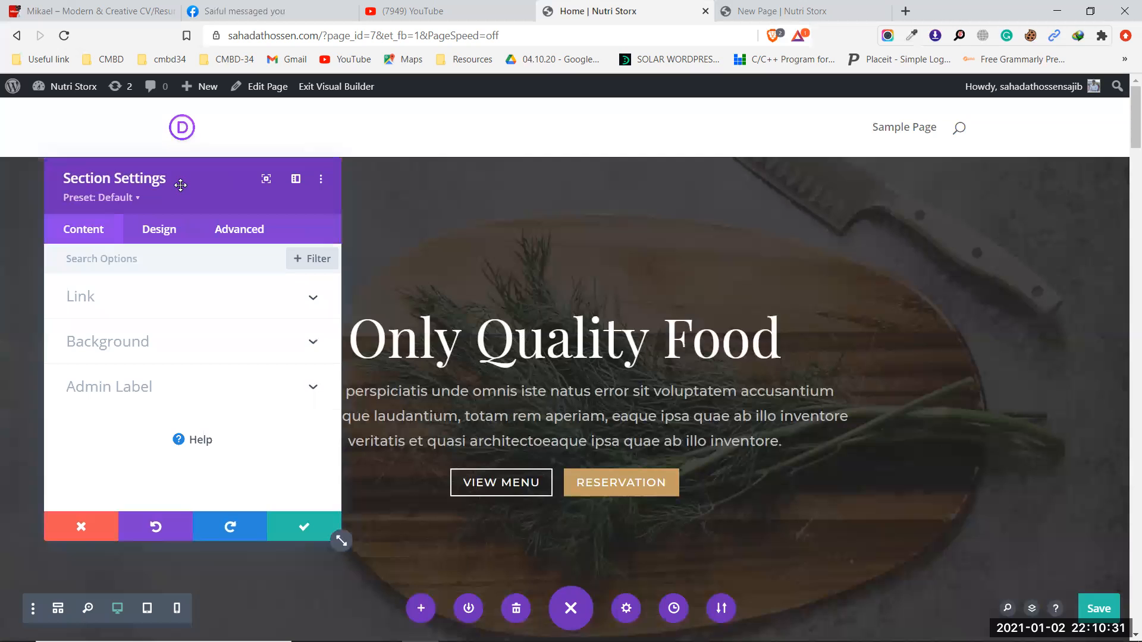
left_click(84, 525)
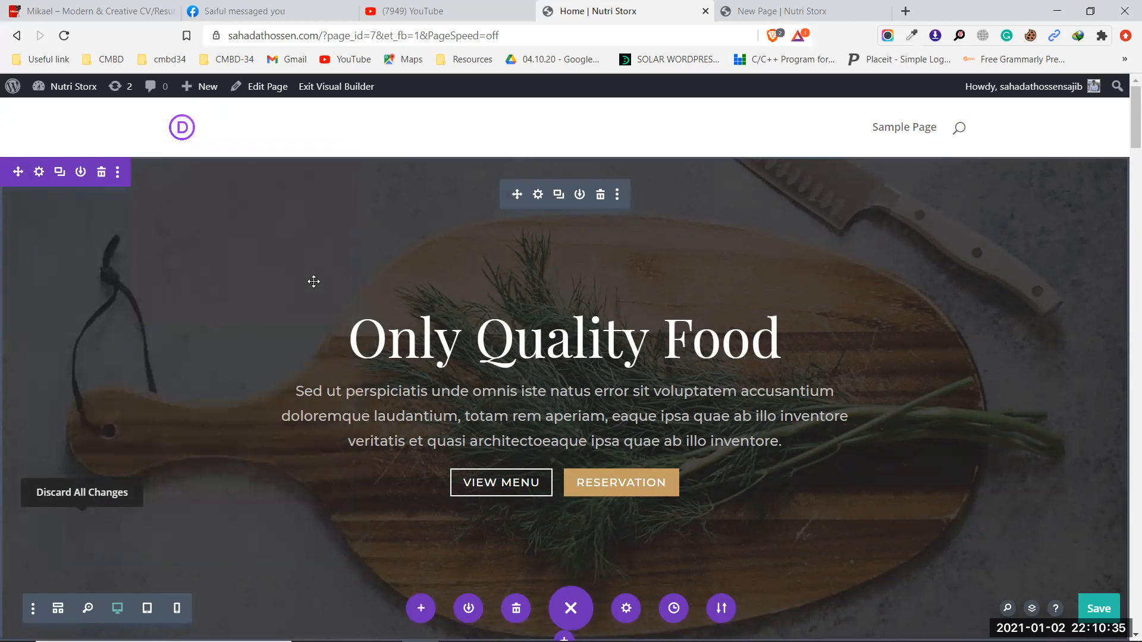
Examine the hero section's design settings on the Home page, including its sizing and its margin and padding options
left_click(38, 171)
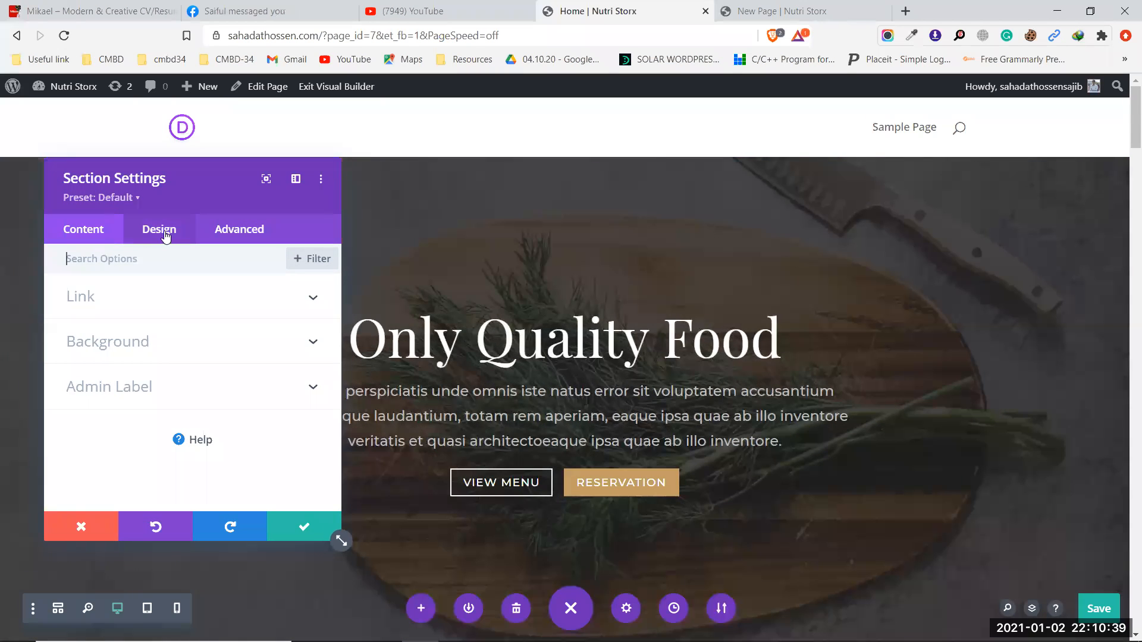
left_click(166, 236)
scroll(155, 385, "down", 3)
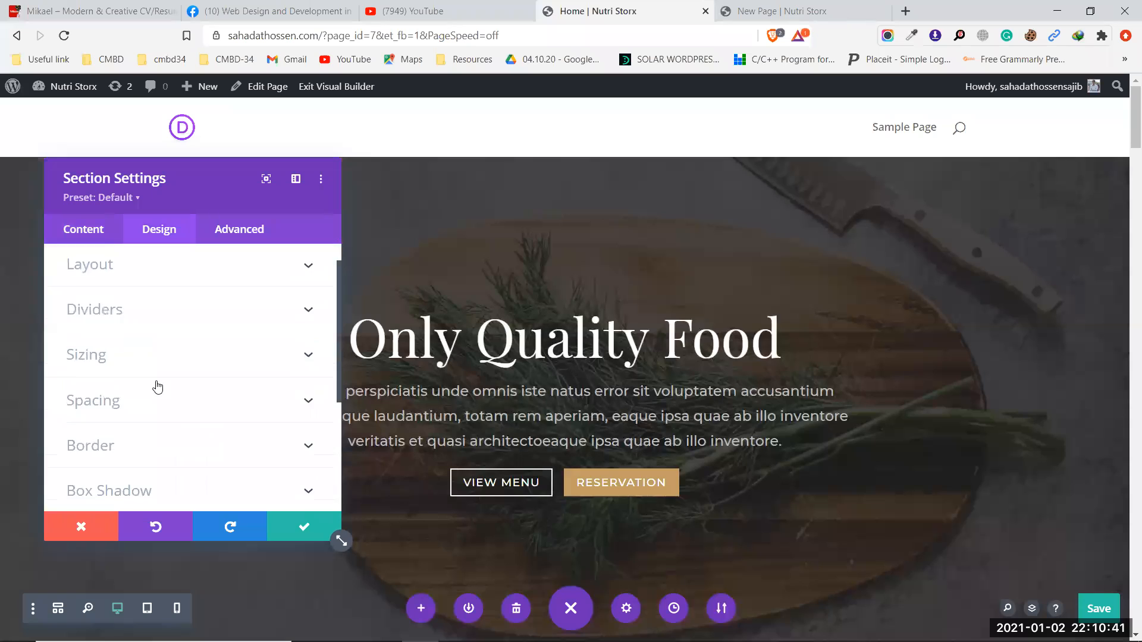
scroll(241, 373, "down", 1)
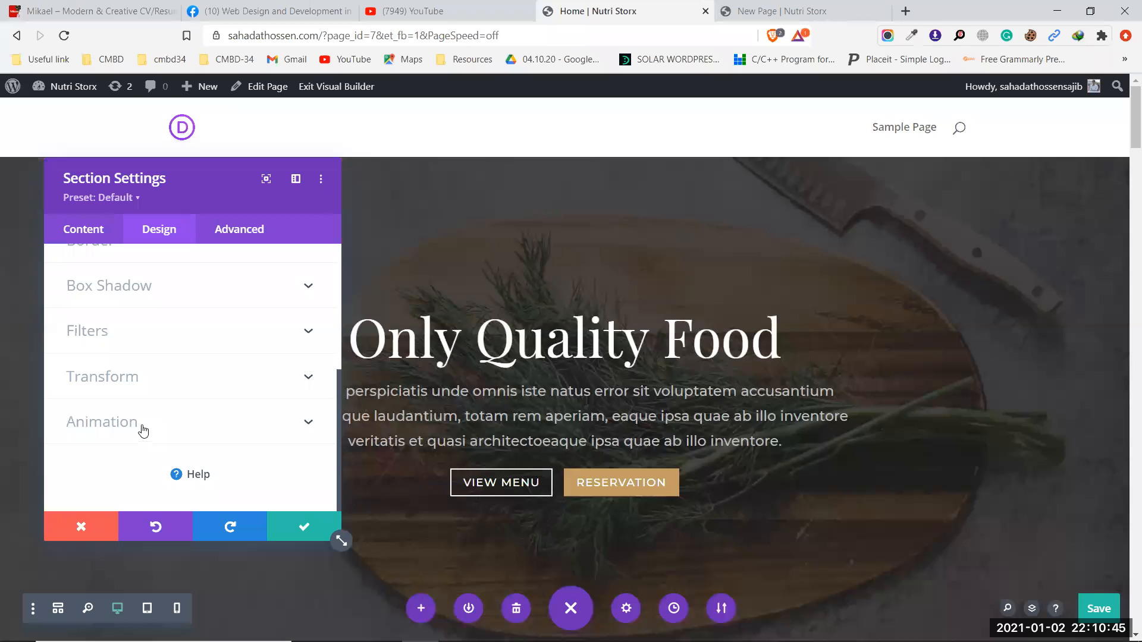
scroll(147, 429, "up", 5)
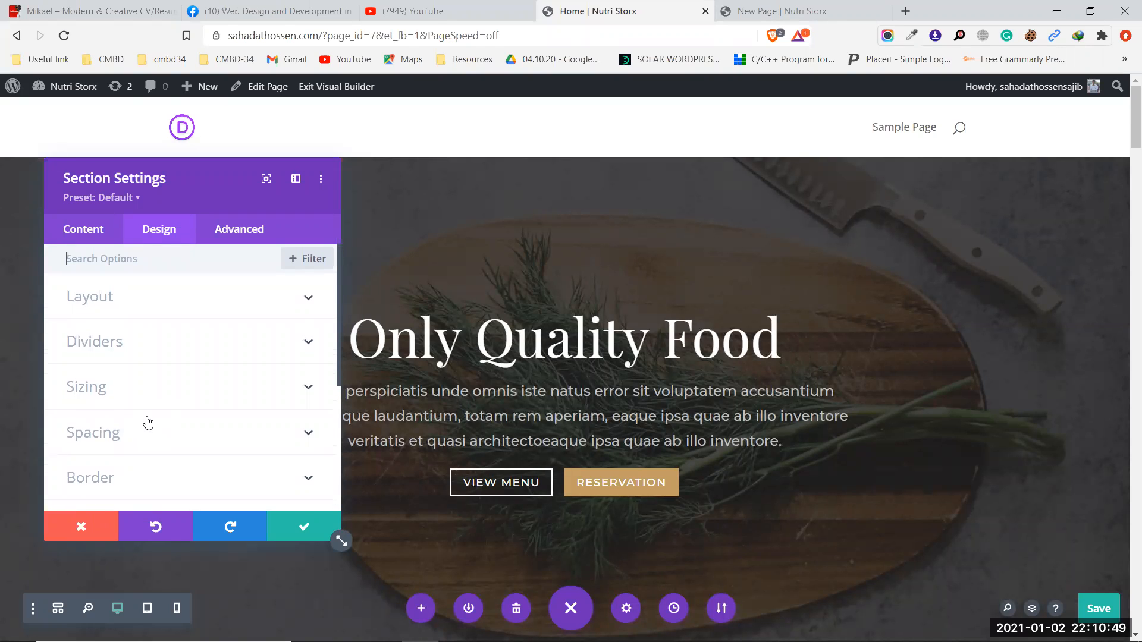
left_click(162, 387)
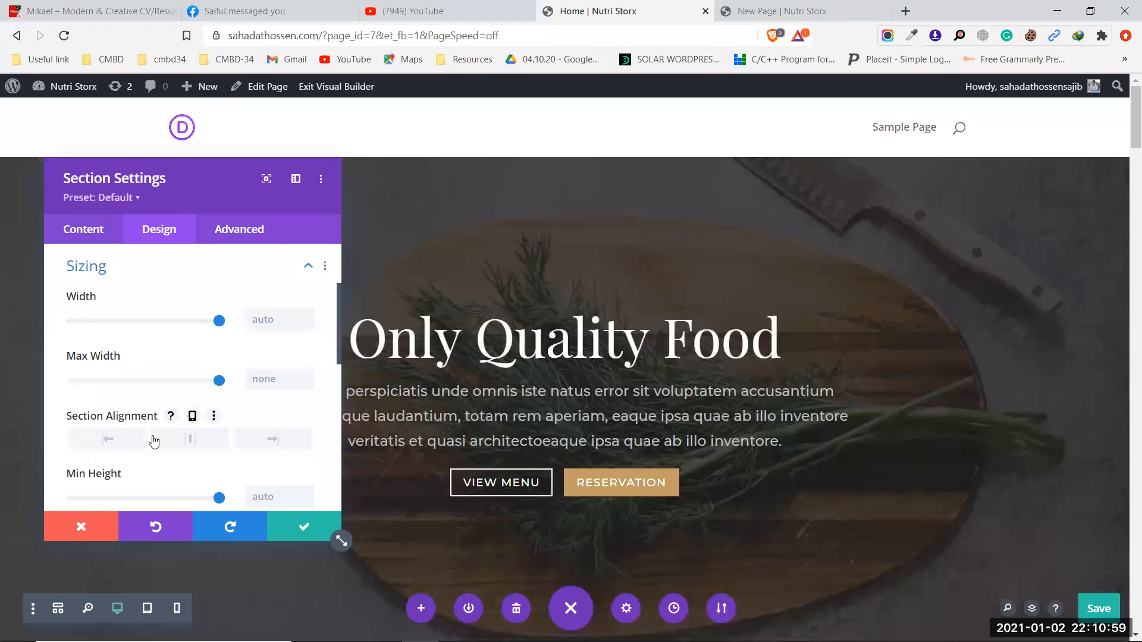
scroll(238, 441, "down", 6)
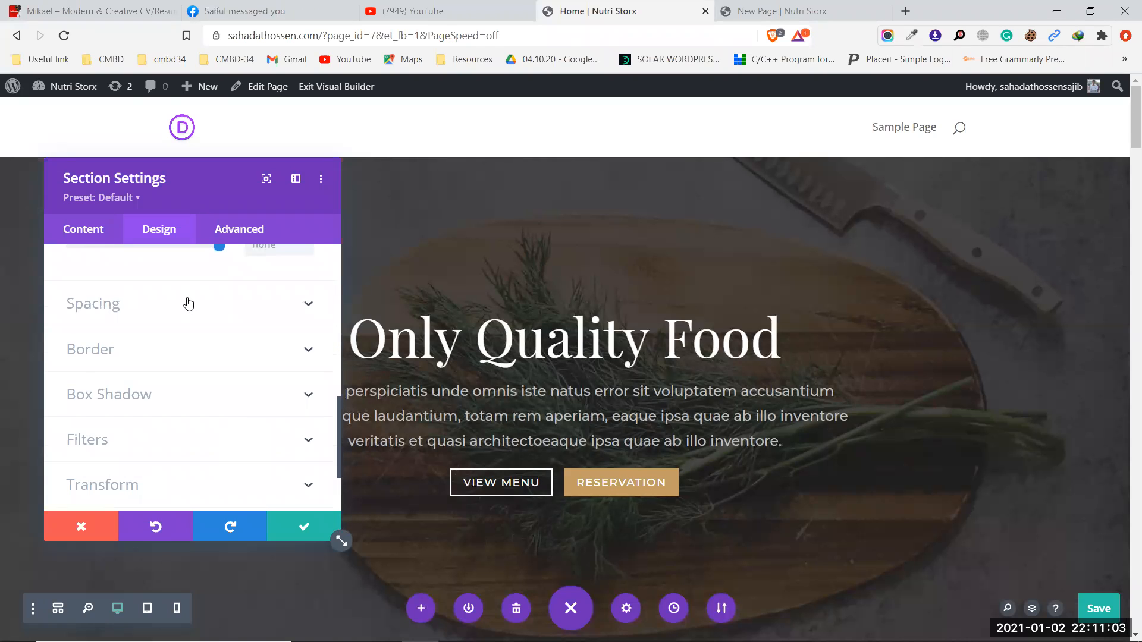
left_click(187, 301)
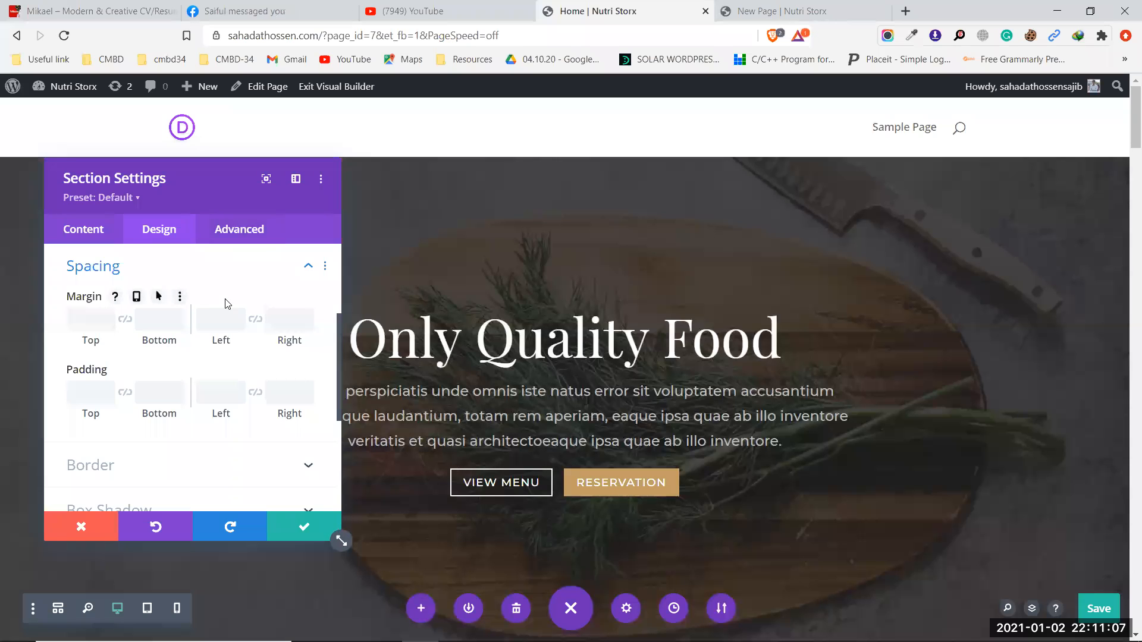
scroll(209, 354, "up", 3)
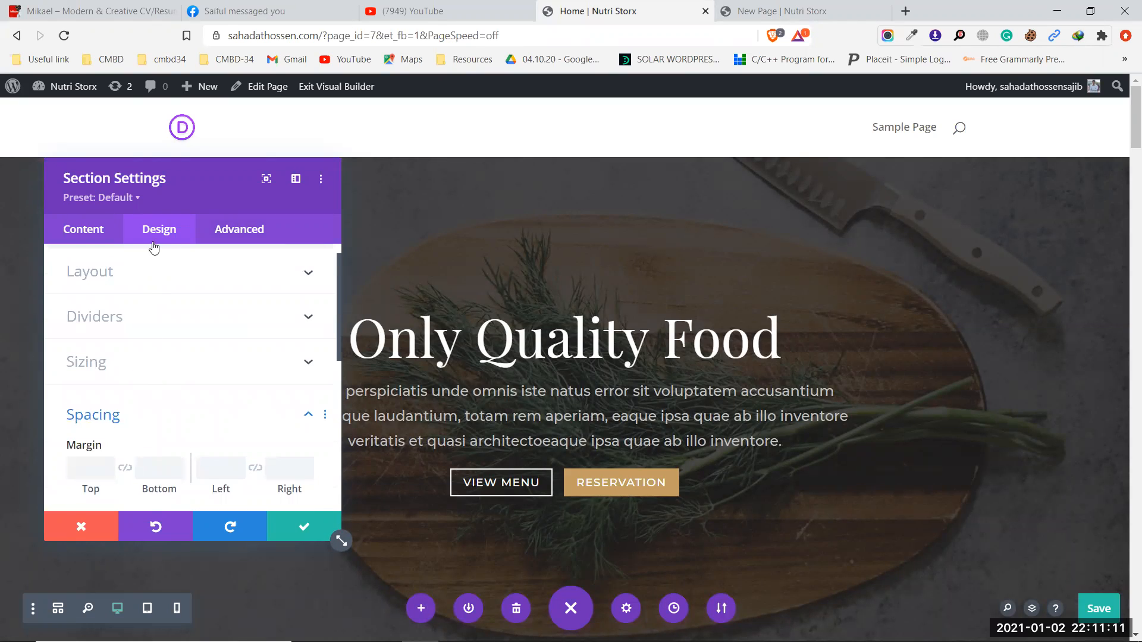
scroll(133, 377, "down", 2)
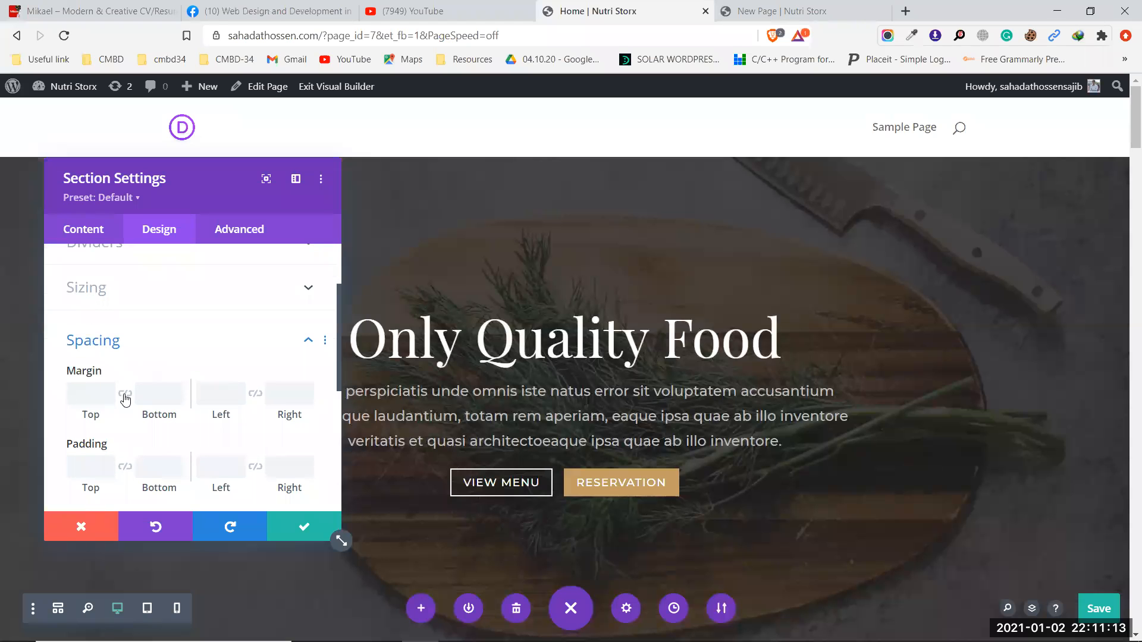
scroll(122, 399, "down", 1)
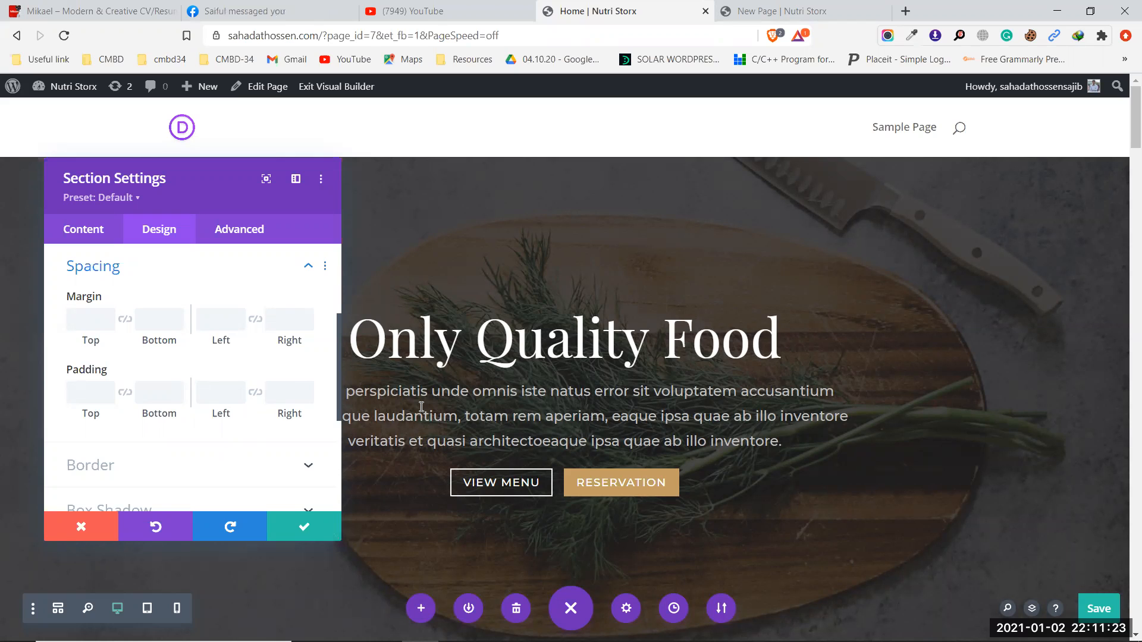
Try a top margin of 28px on the hero section
left_click(81, 321)
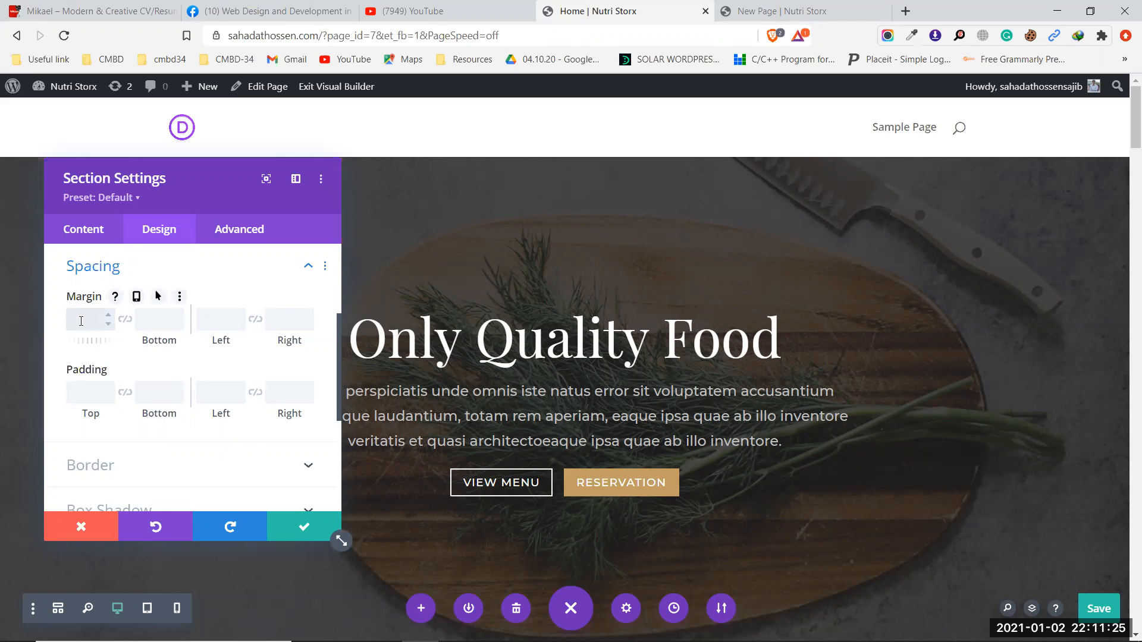
type("2px9")
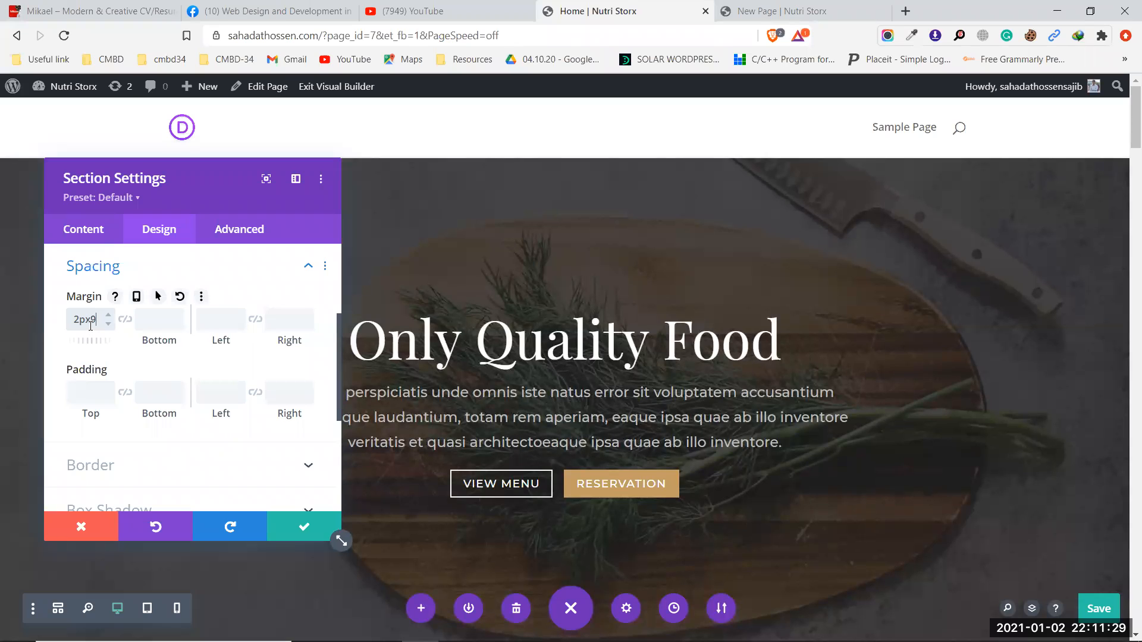
type("8")
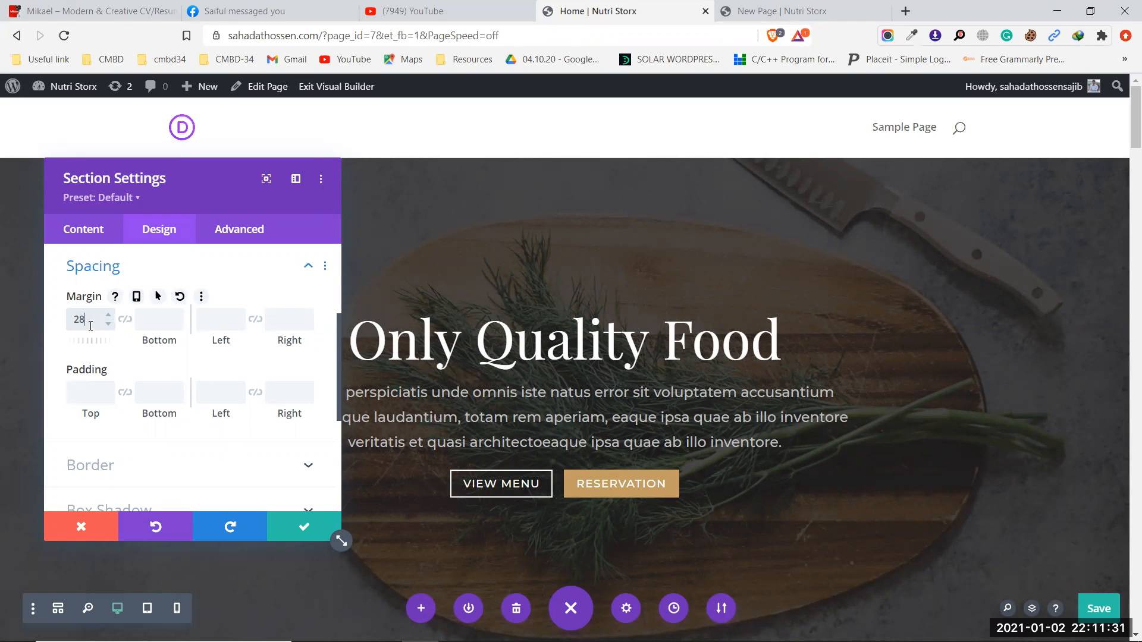
type("px")
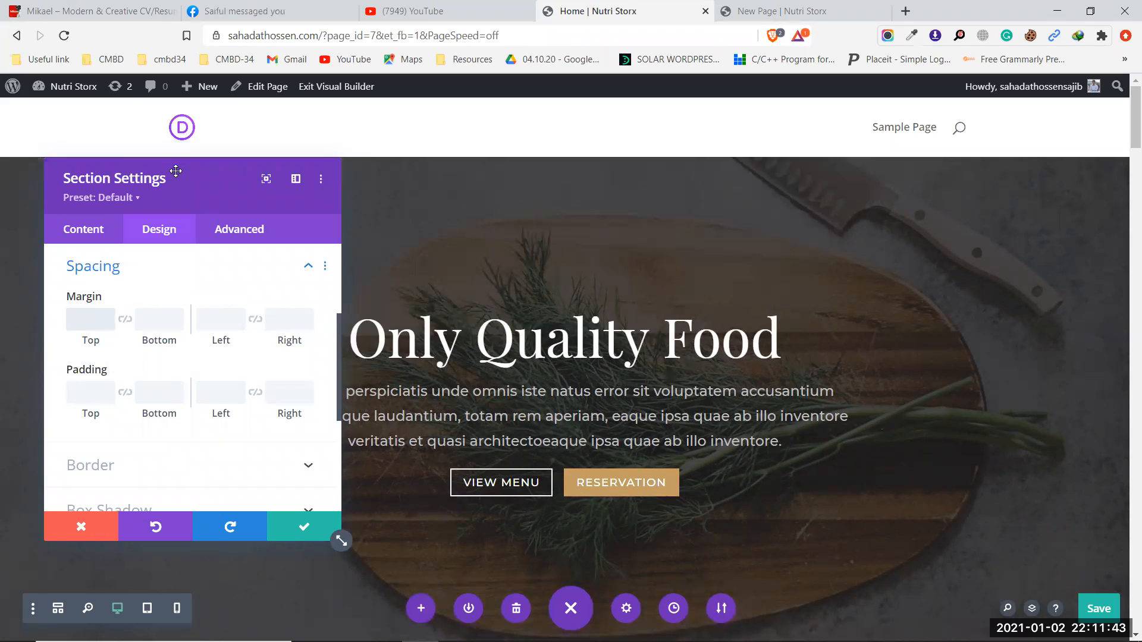
Examine the hero section's background colour and background gradient options
left_click_drag(118, 202, 146, 216)
left_click(111, 248)
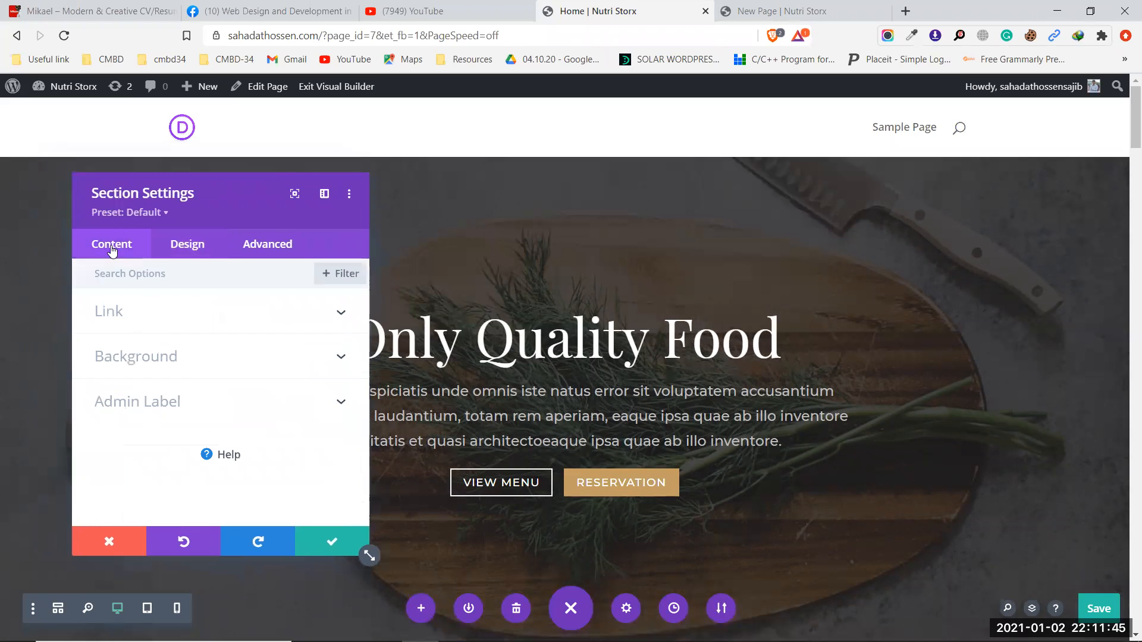
left_click(196, 364)
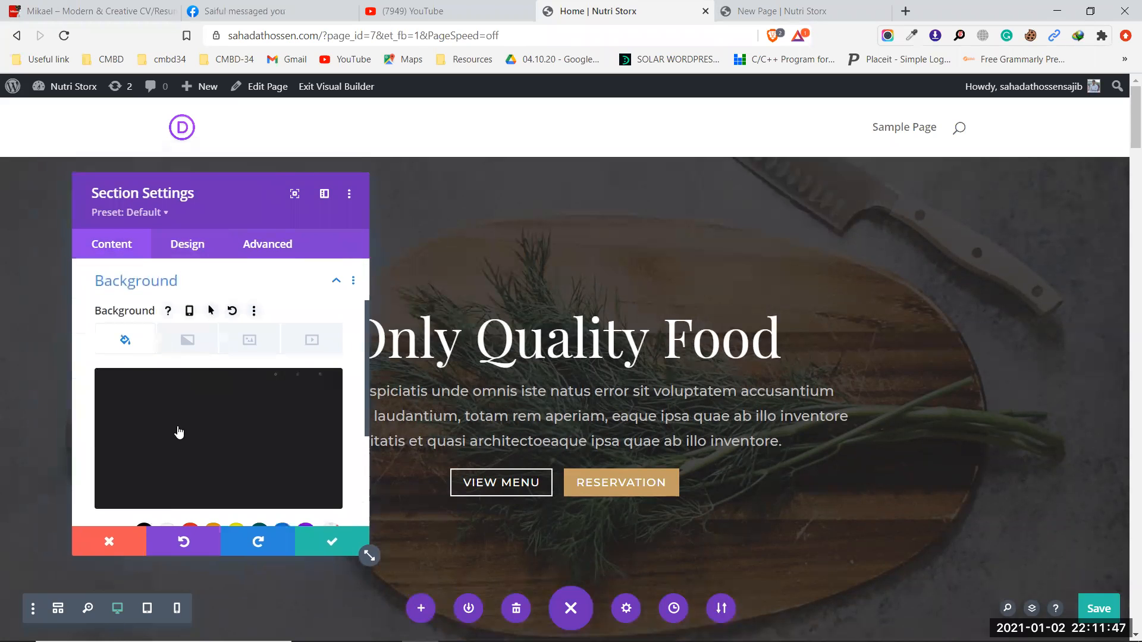
scroll(186, 416, "down", 3)
scroll(195, 419, "up", 3)
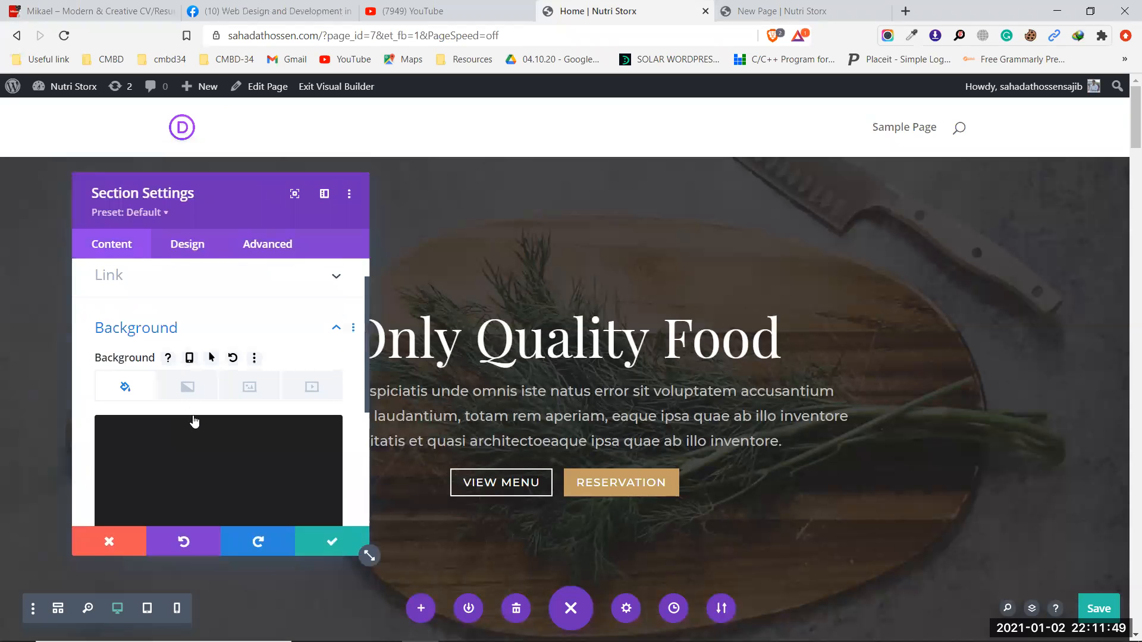
left_click(186, 386)
scroll(260, 461, "down", 3)
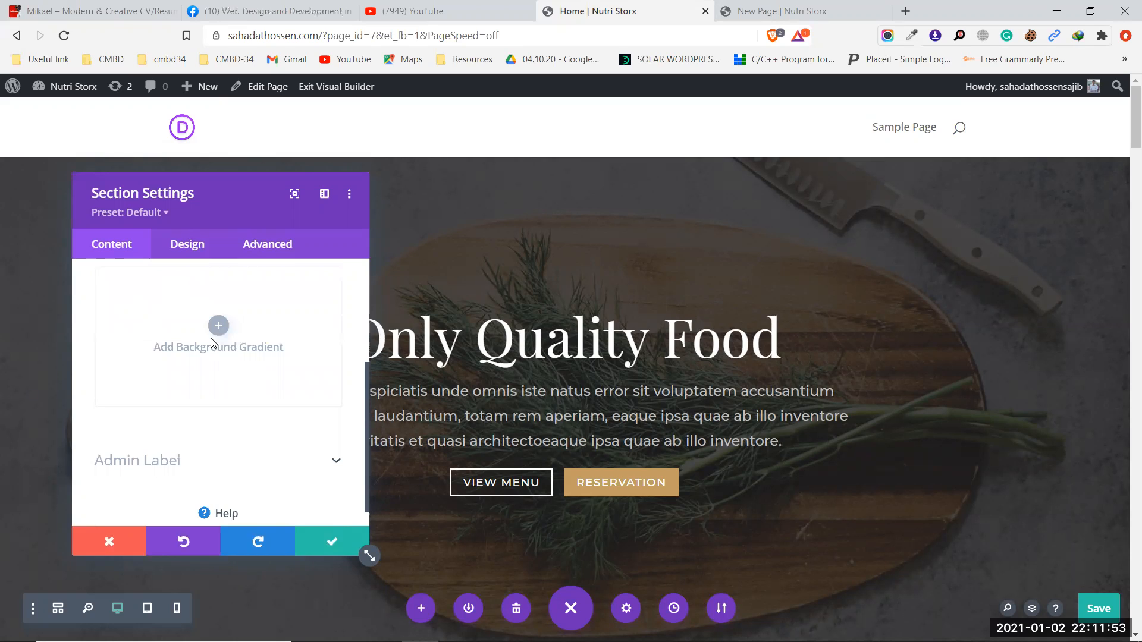
Check the hero section's background image options and the media library's images, then close the section settings without saving
scroll(245, 345, "up", 2)
left_click(248, 311)
scroll(247, 401, "down", 2)
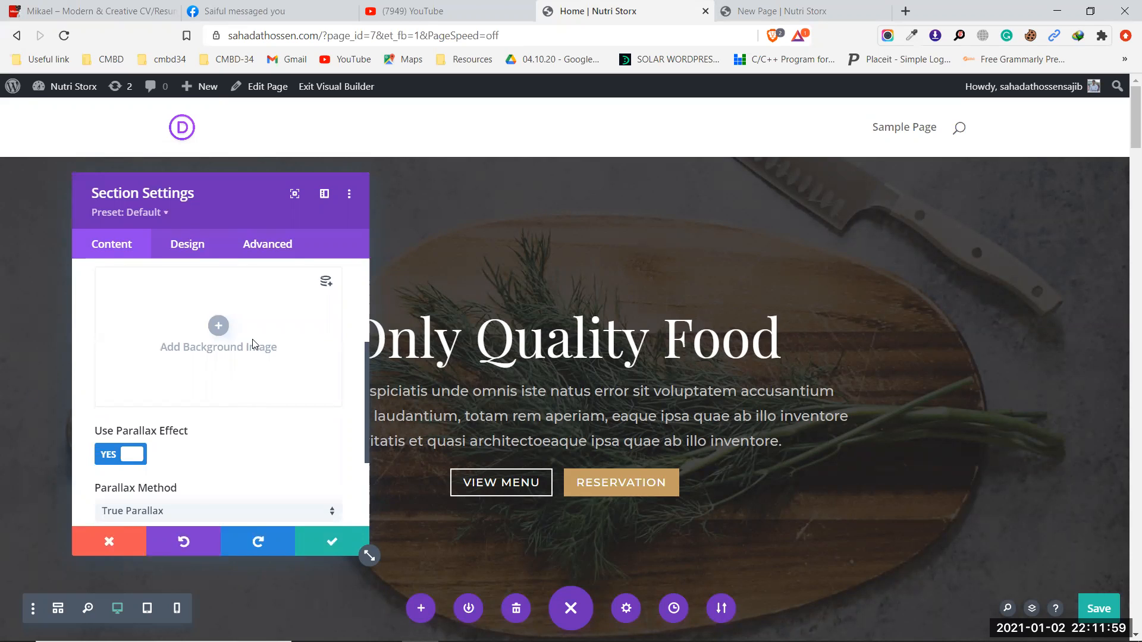
left_click(253, 351)
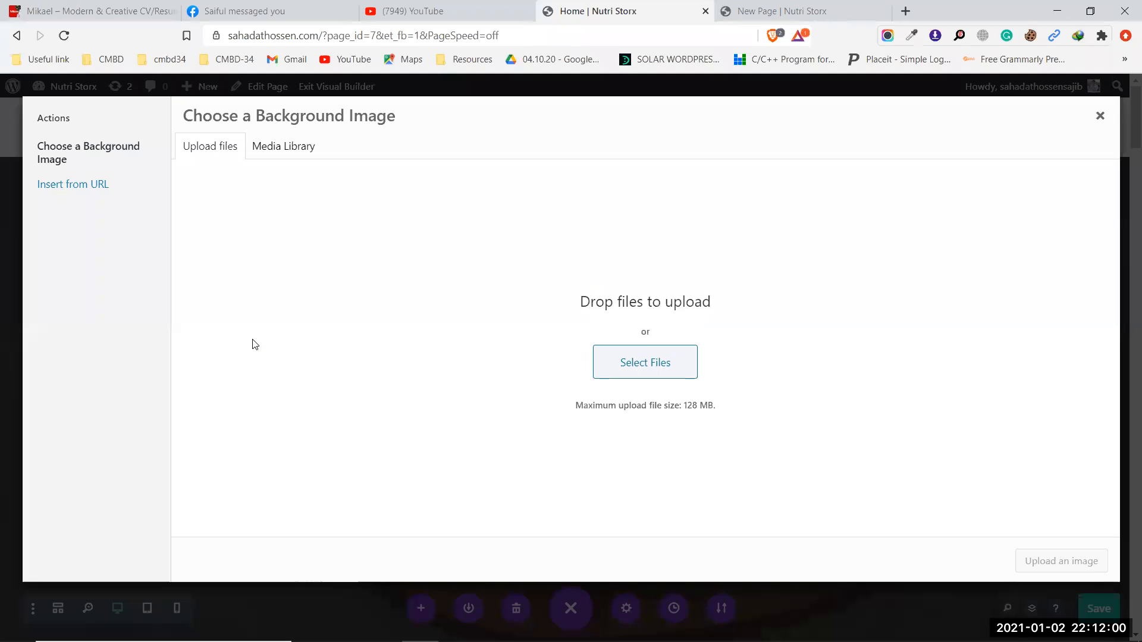
left_click(279, 149)
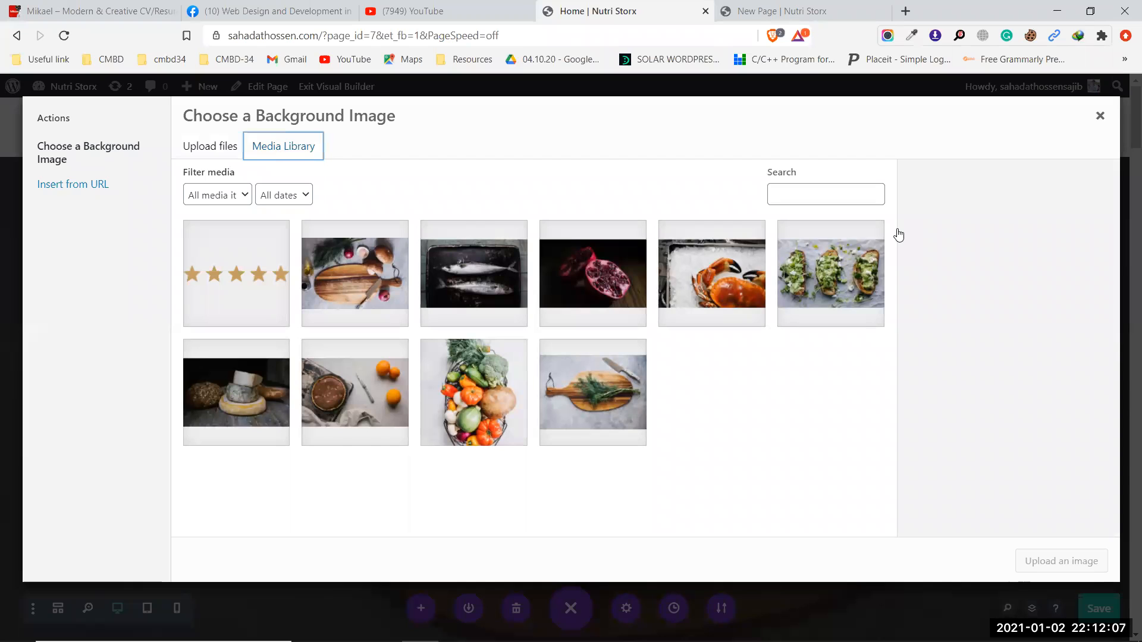
left_click(1100, 116)
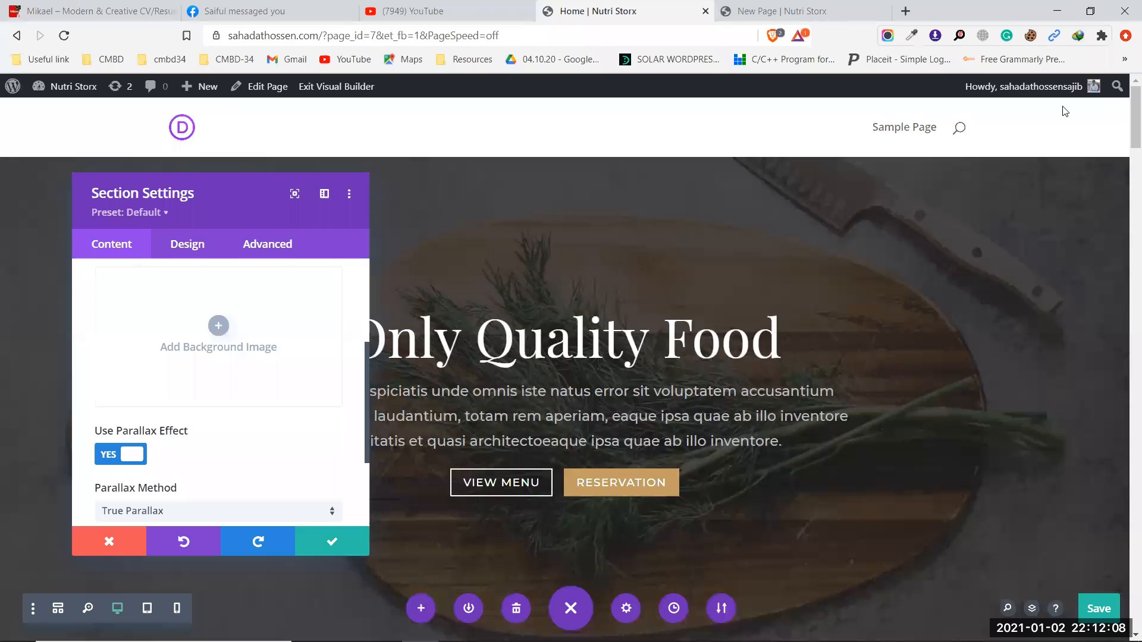
left_click(109, 543)
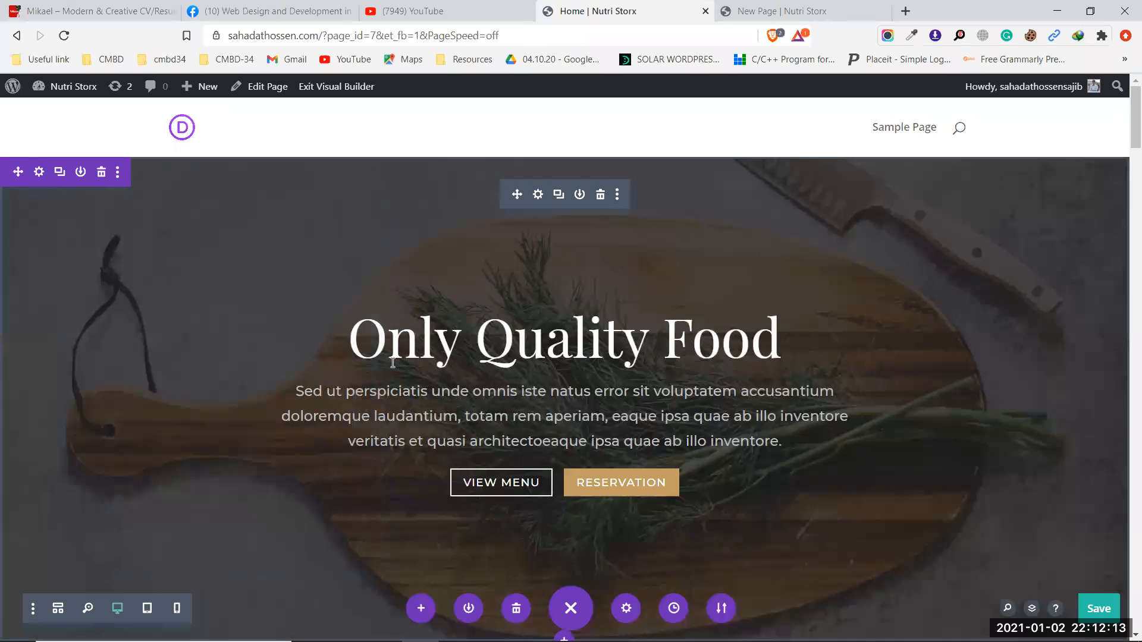
Switch to the New Page browser tab and open its section's background settings, checking the colour and gradient options
left_click(777, 13)
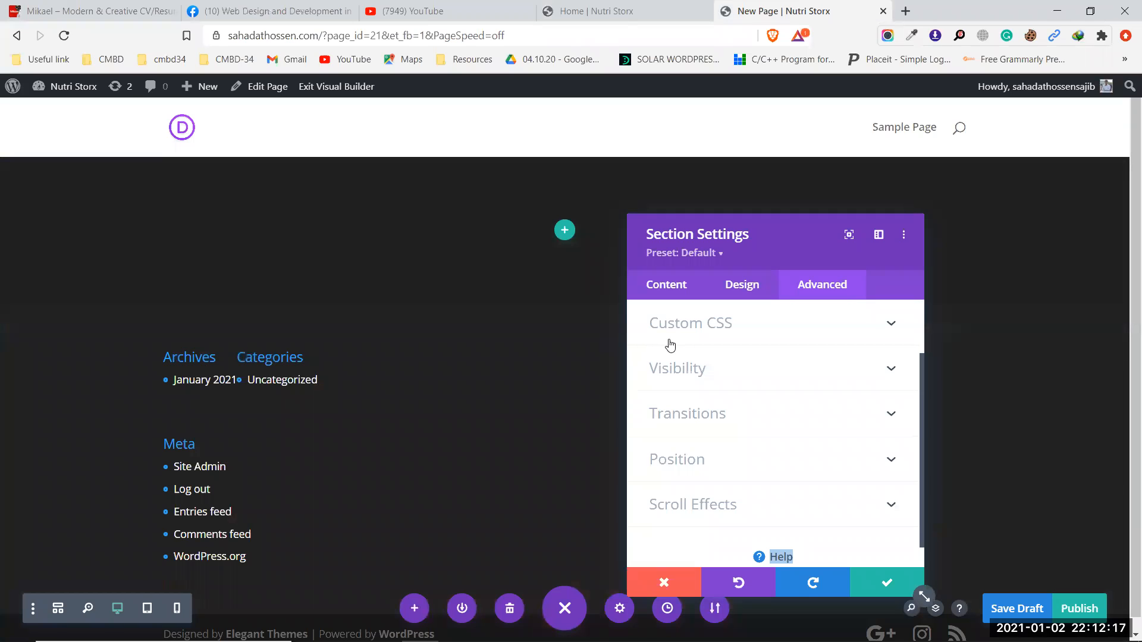
left_click(654, 288)
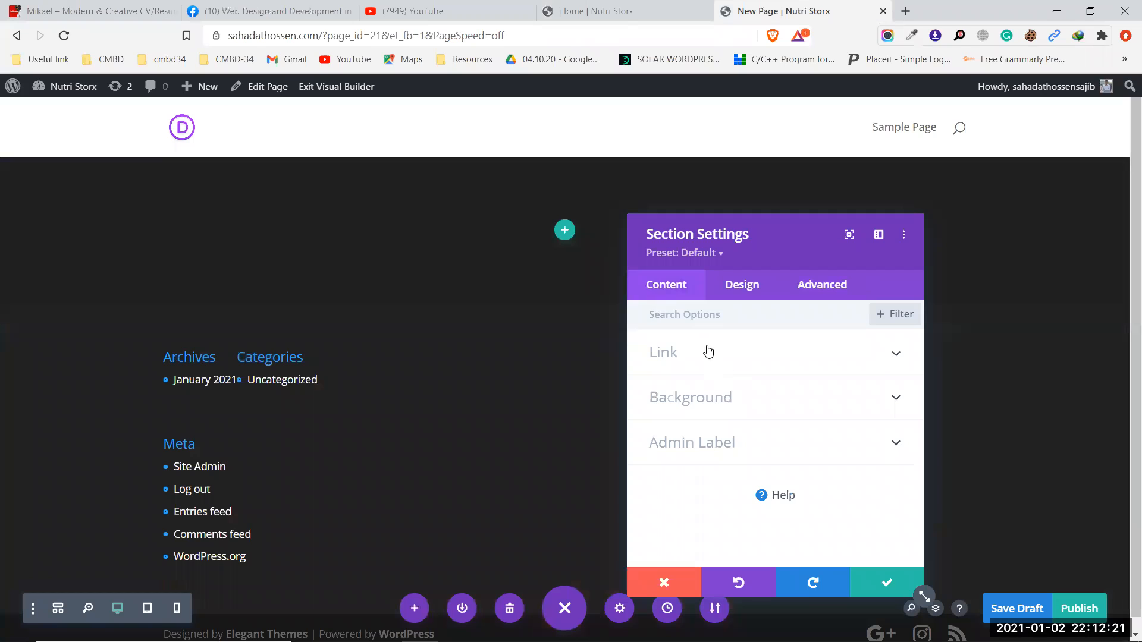
left_click(747, 400)
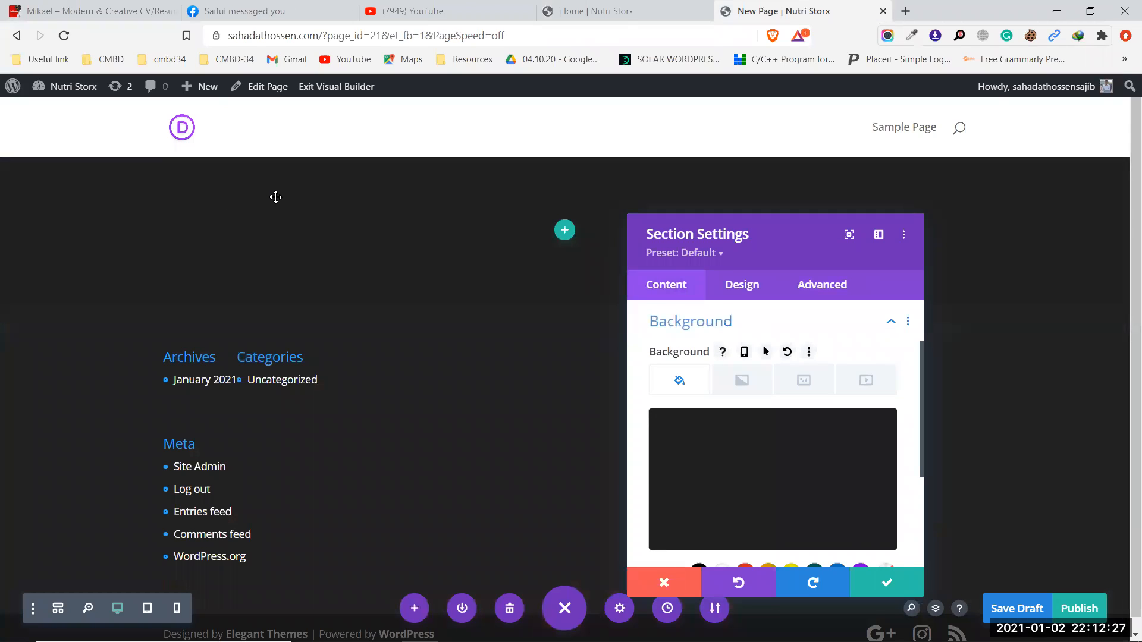
scroll(803, 479, "down", 3)
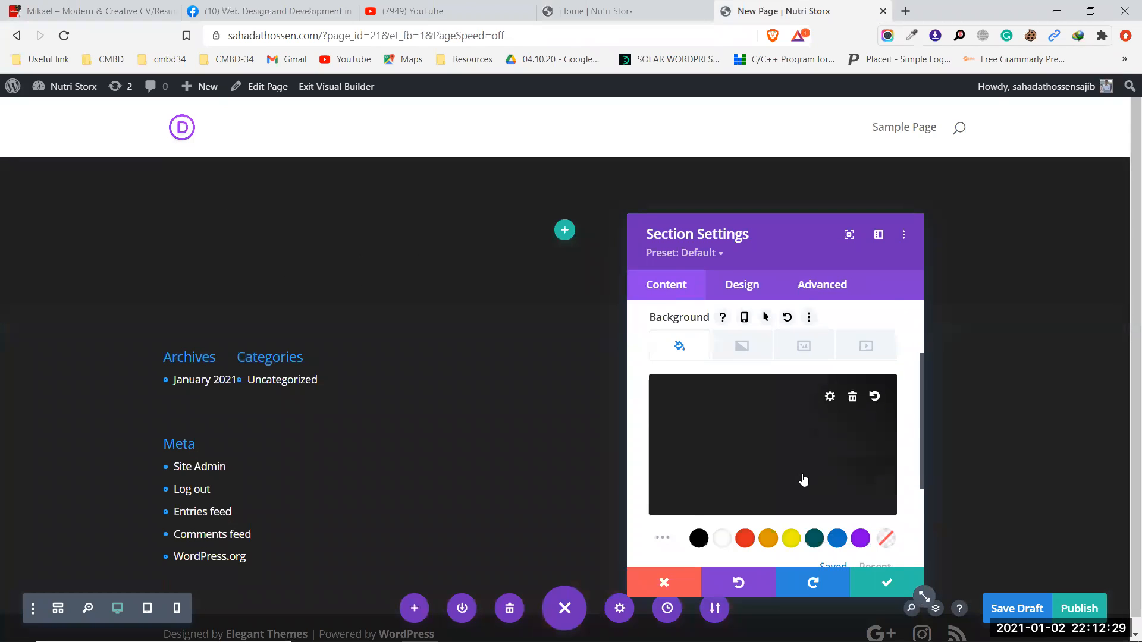
scroll(803, 479, "up", 3)
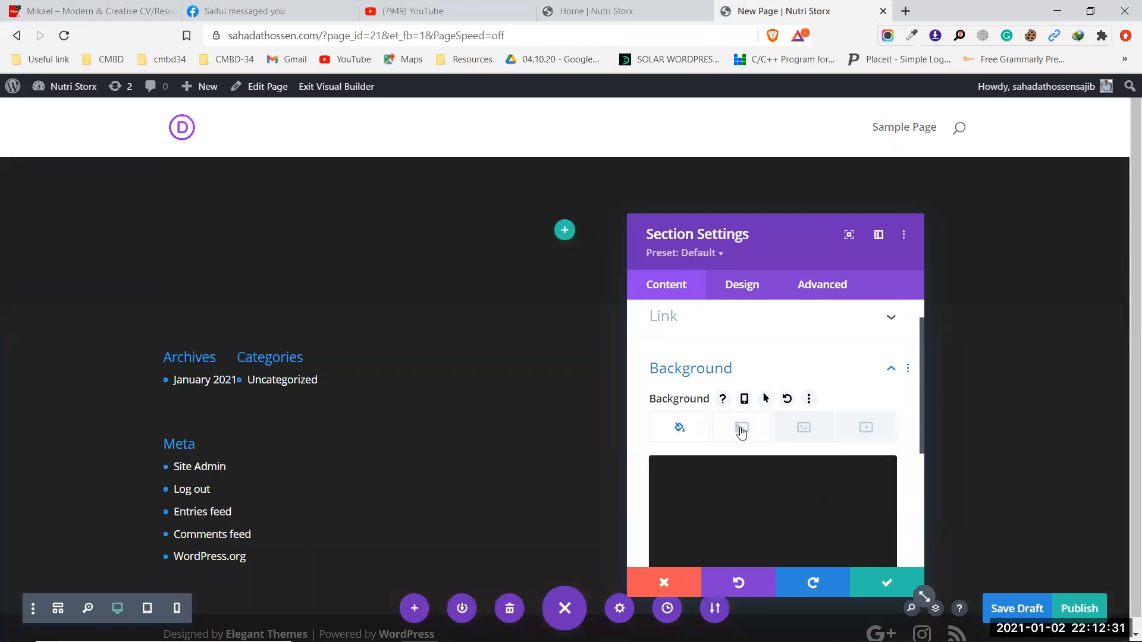
left_click(748, 433)
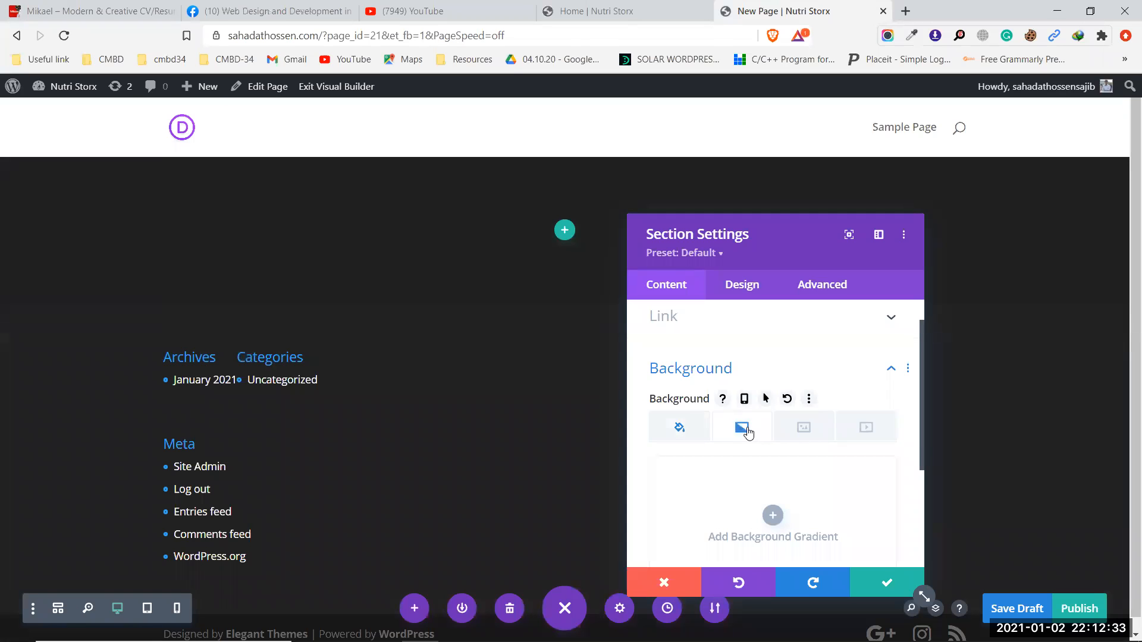
Set the New Page section's background image to restaurant-hero-02.jpg from the media library
left_click(796, 437)
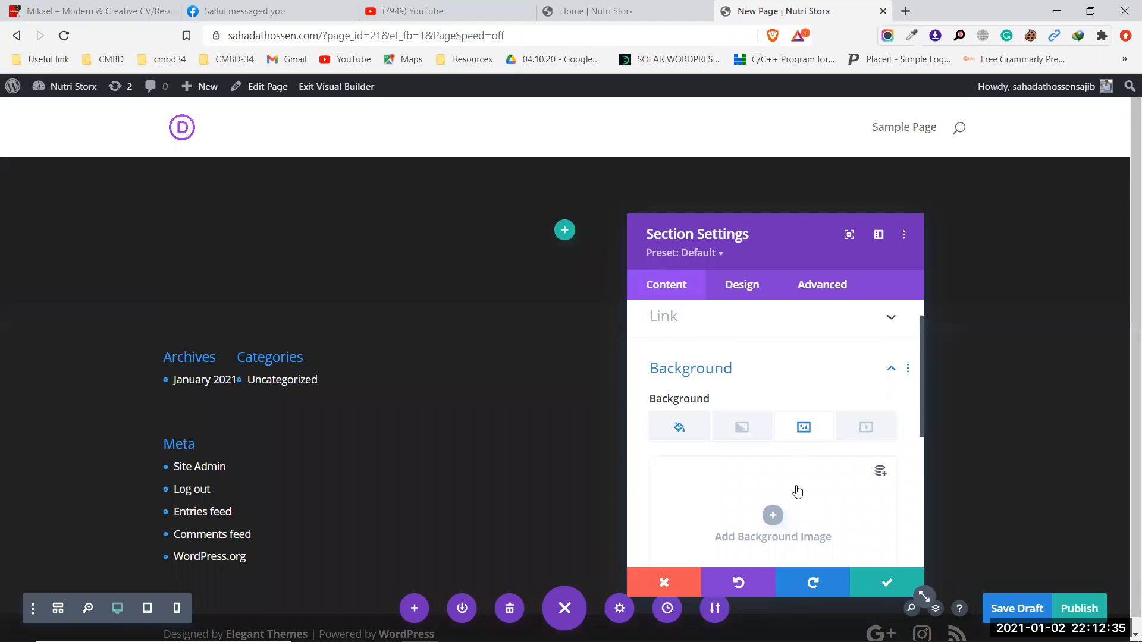
scroll(794, 491, "down", 3)
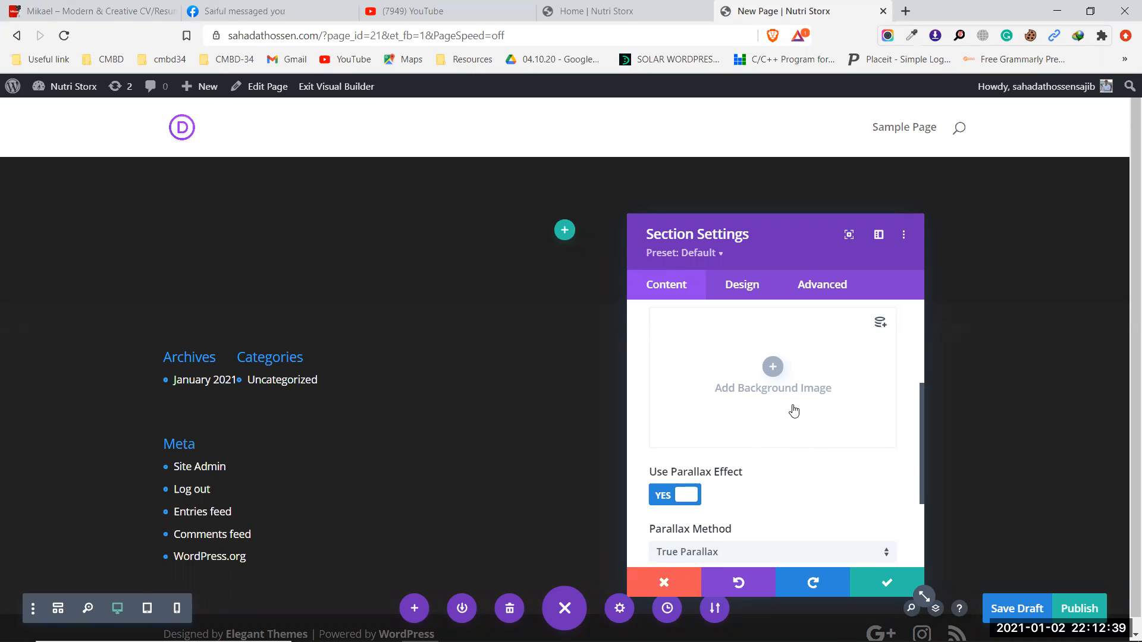
scroll(791, 410, "up", 1)
left_click(773, 441)
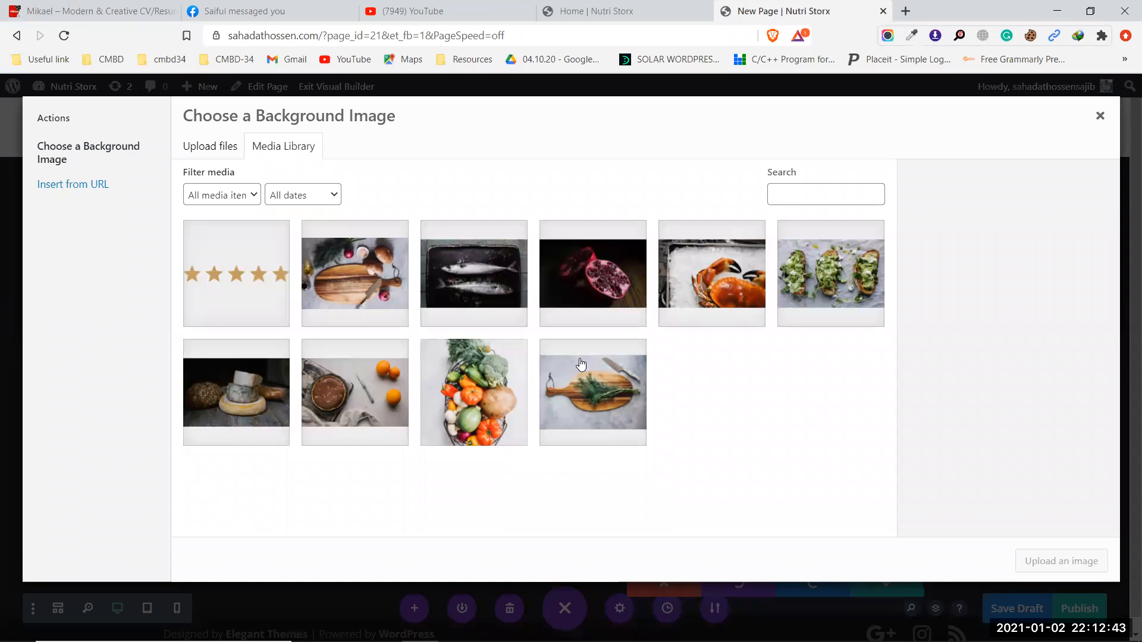
left_click(612, 406)
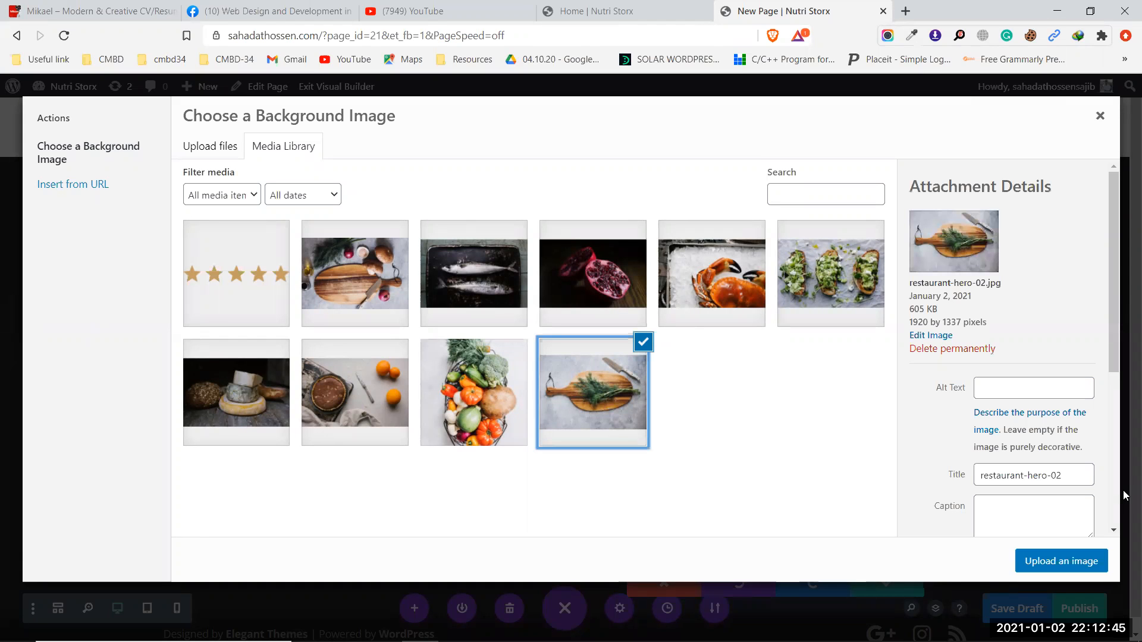
left_click(1088, 559)
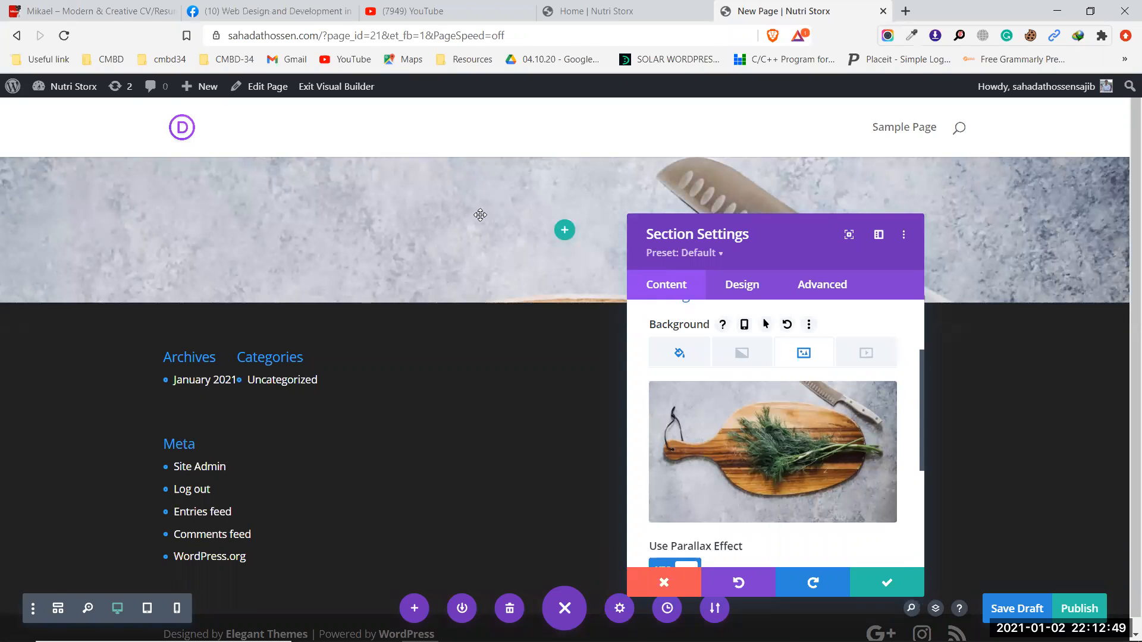
scroll(514, 277, "down", 1)
scroll(515, 276, "up", 1)
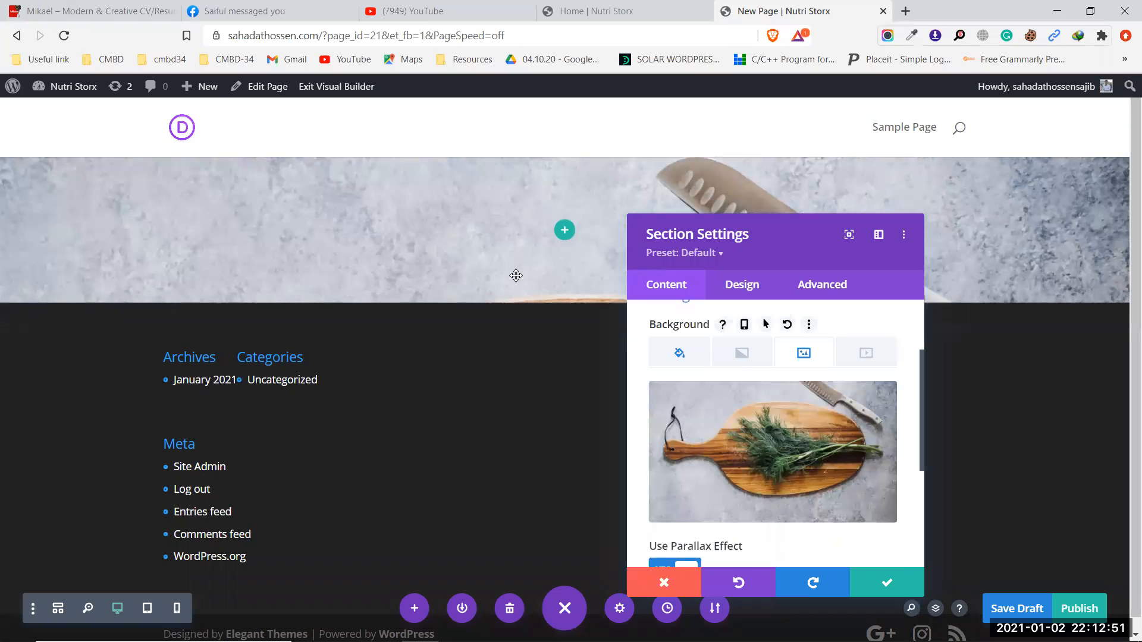
Examine the New Page section's layout, divider and sizing options in its design settings
left_click_drag(790, 241, 925, 266)
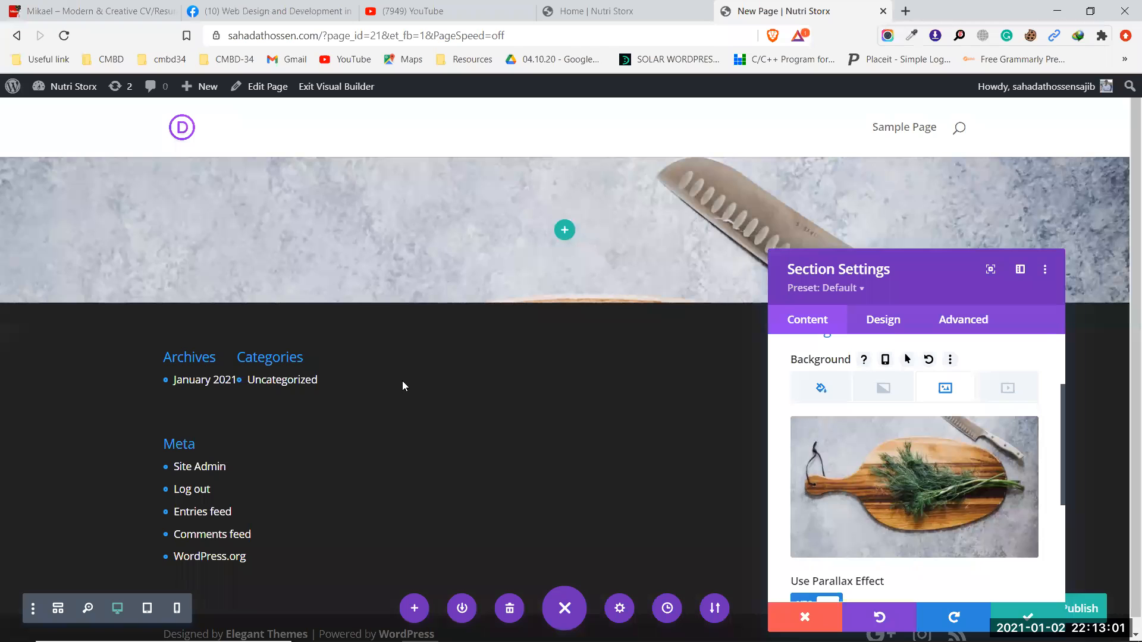
left_click_drag(912, 269, 889, 219)
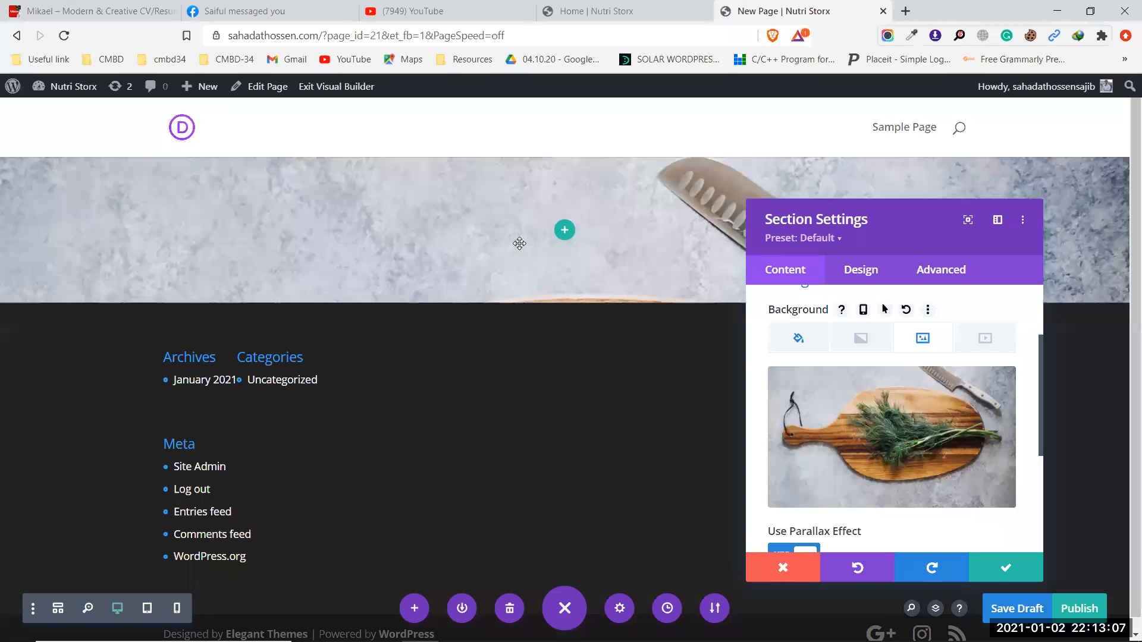
scroll(859, 405, "up", 3)
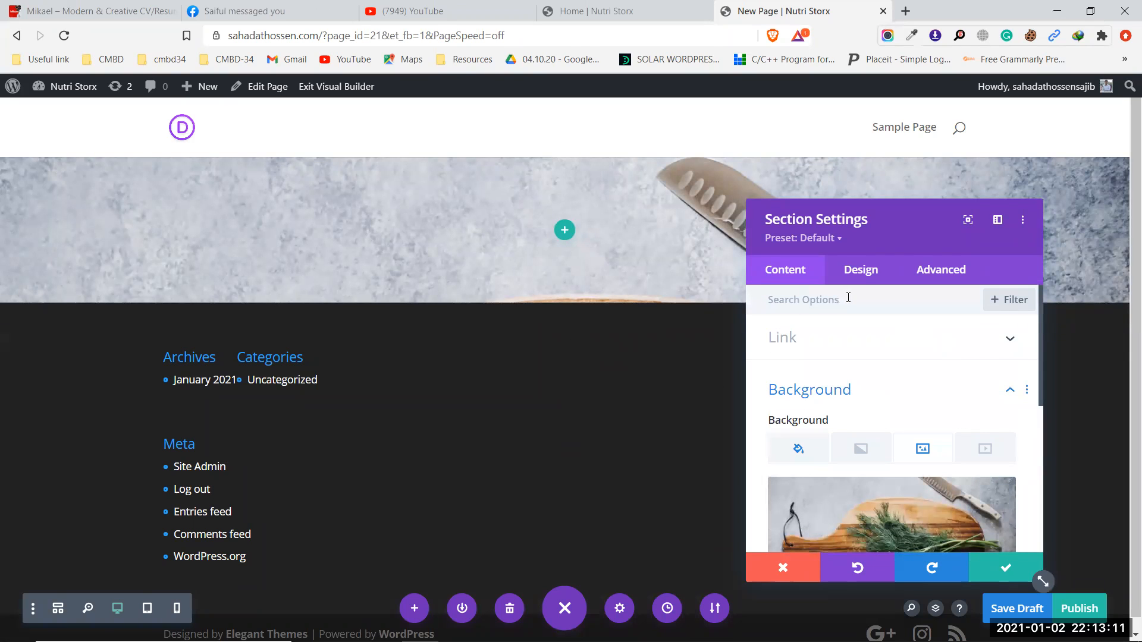
left_click(860, 277)
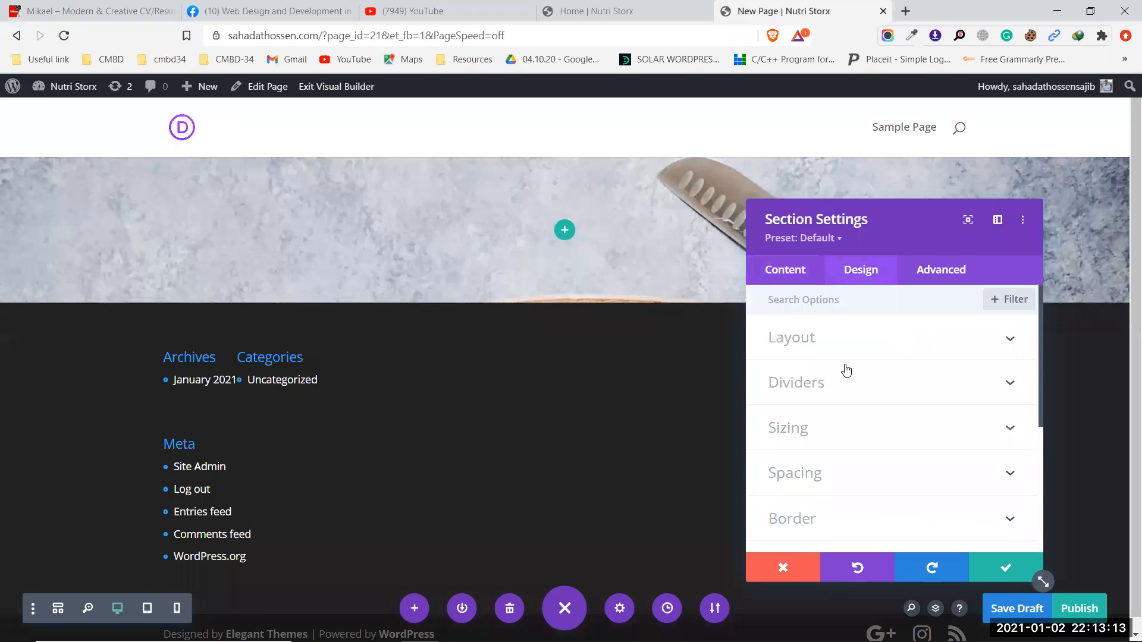
left_click(847, 339)
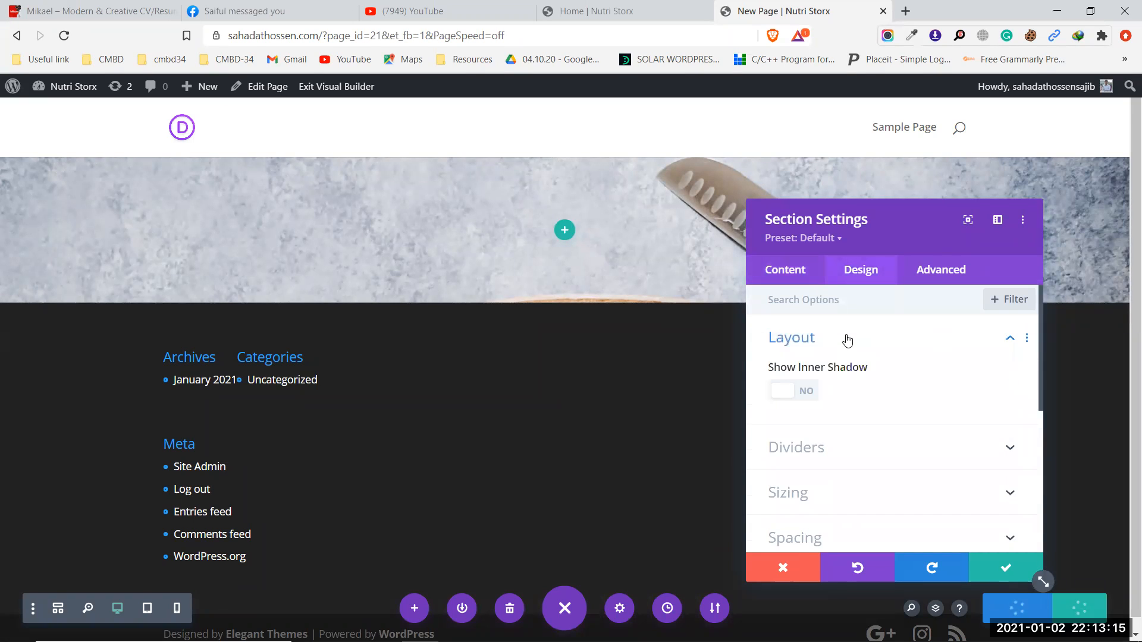
left_click(849, 439)
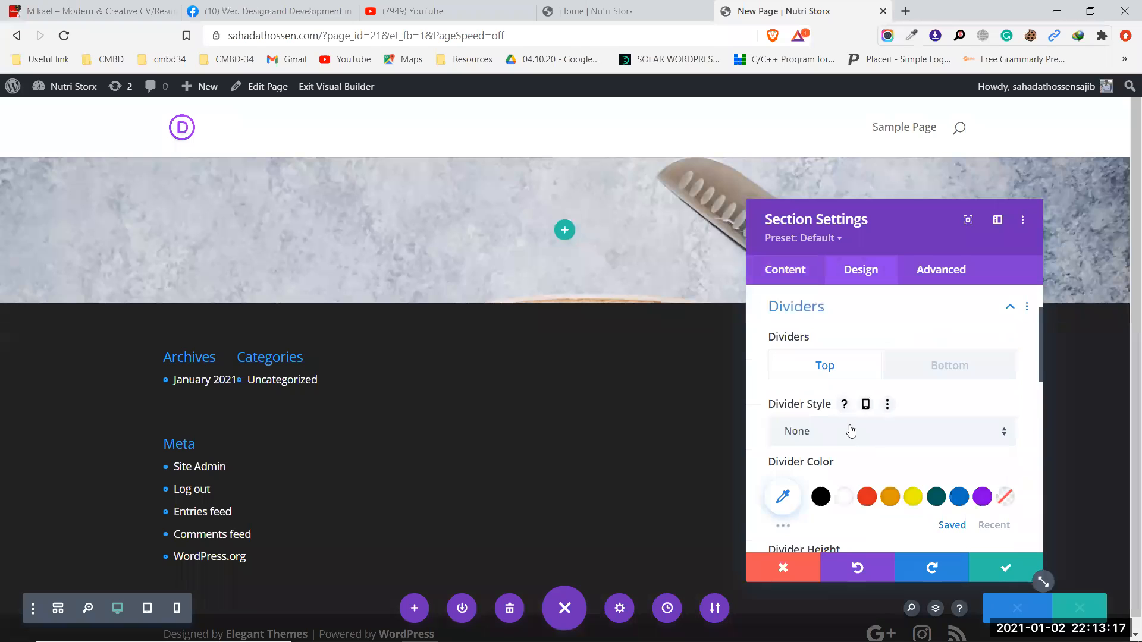
scroll(851, 431, "down", 3)
scroll(852, 429, "down", 5)
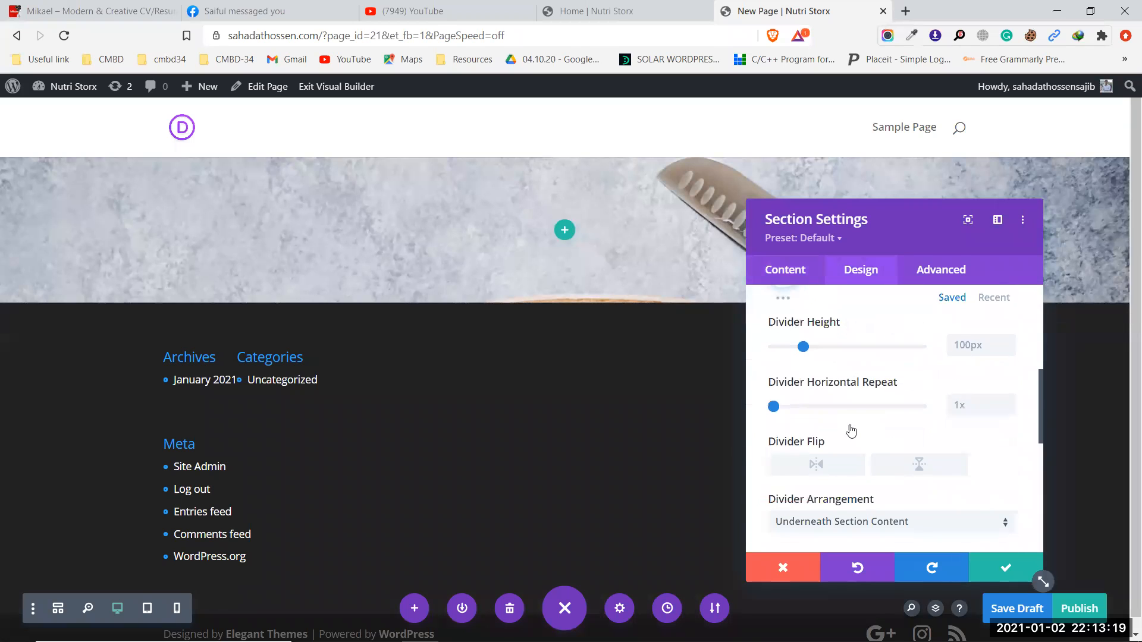
left_click(852, 377)
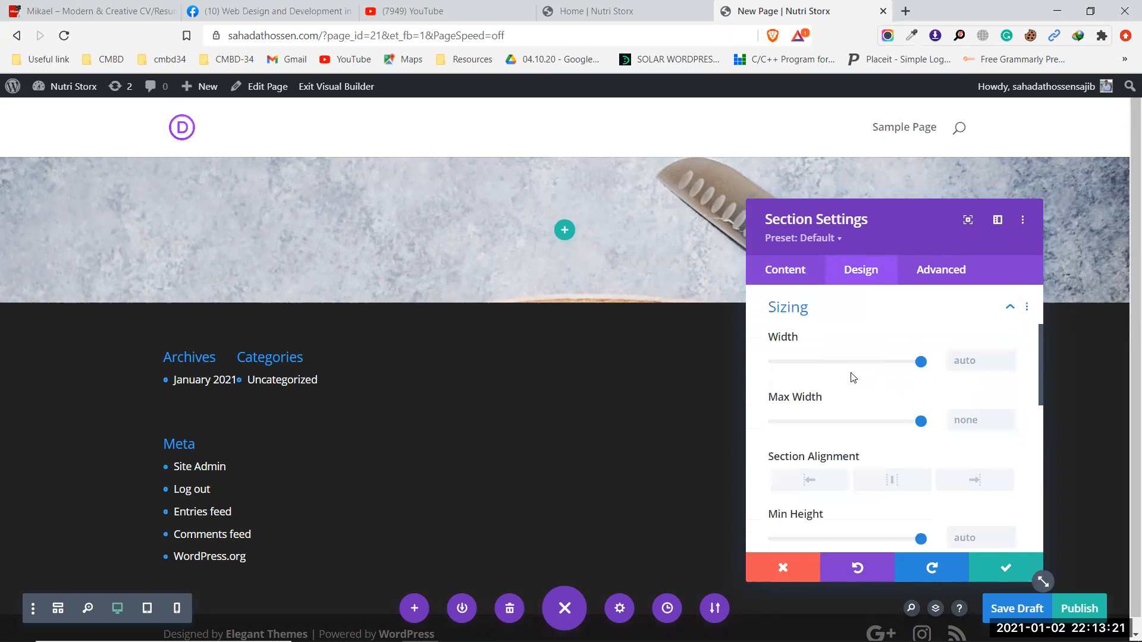
scroll(849, 425, "down", 4)
scroll(849, 425, "down", 2)
scroll(848, 387, "up", 1)
Try a top padding of 100 px on the section, then start clearing the value
left_click(850, 350)
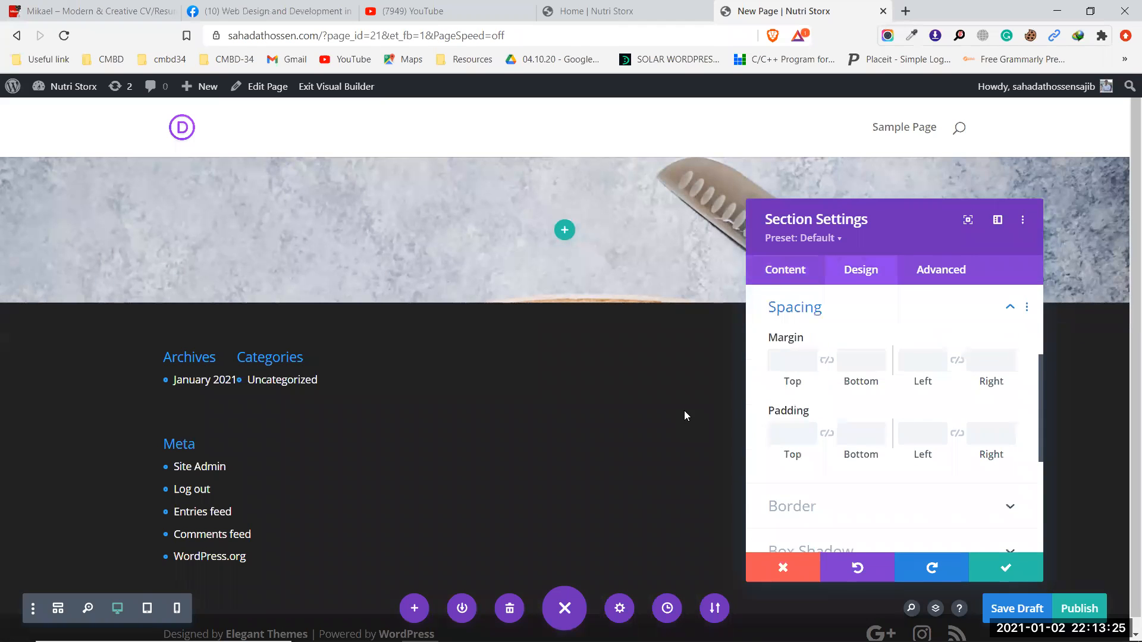
left_click(790, 427)
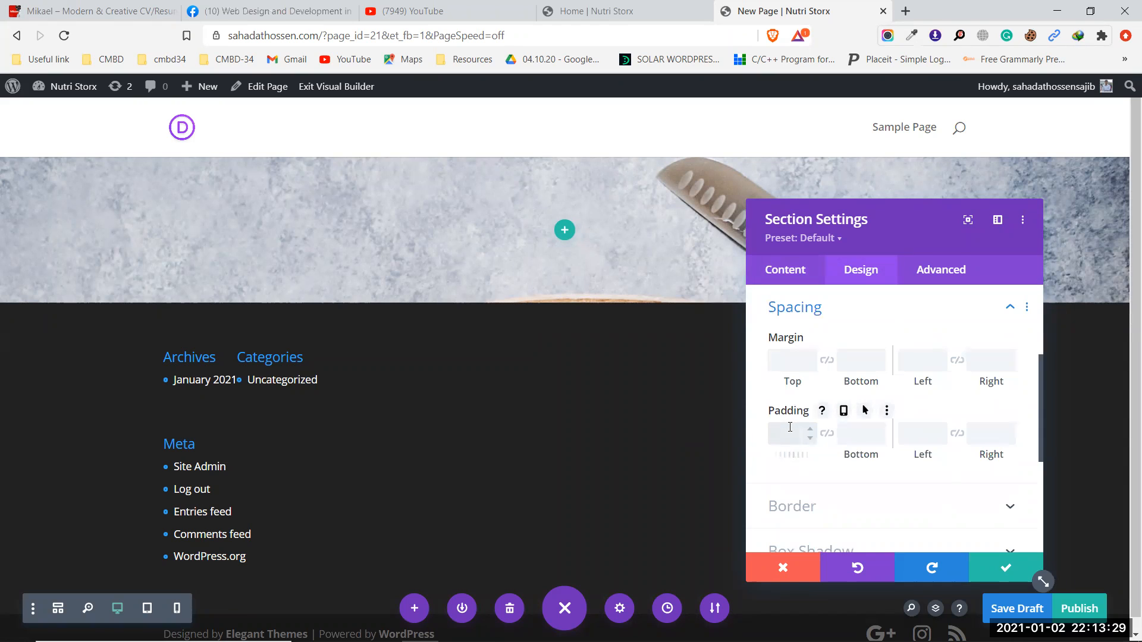
type("100")
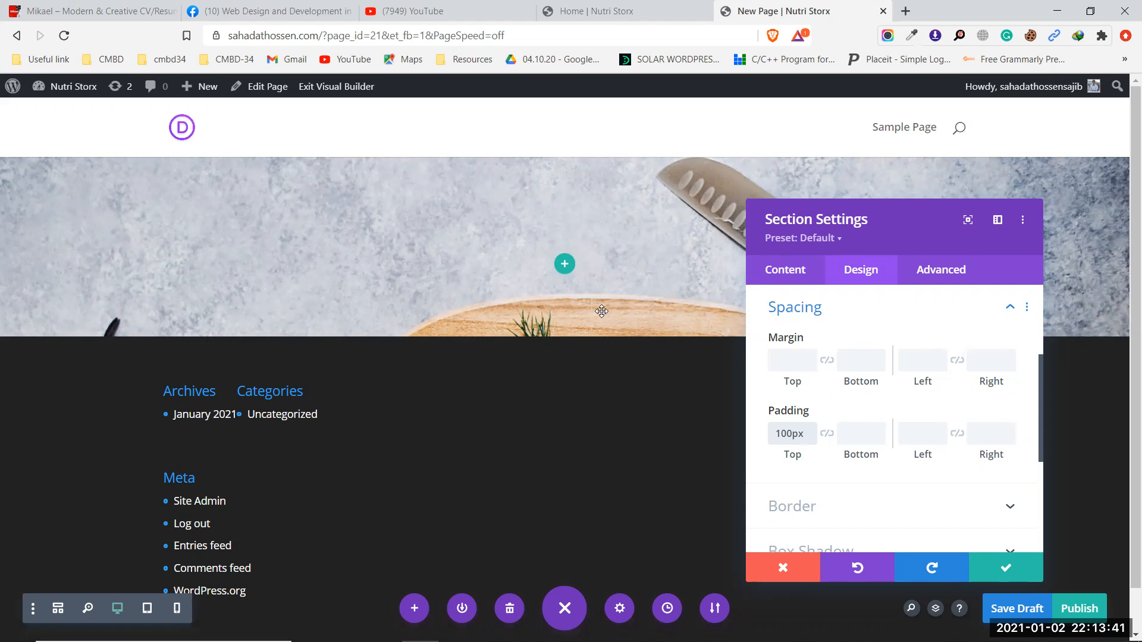
key("BackSpace")
key("BackSpace")
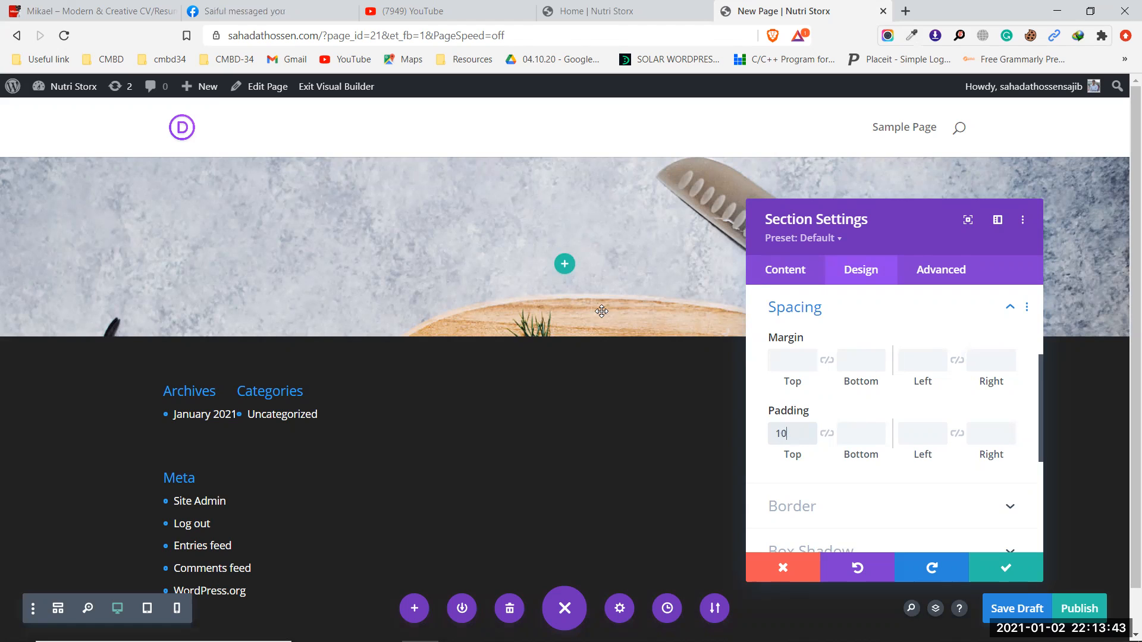
Set the section's width and max width to 100%, trying a max width of 84% in between
scroll(856, 434, "up", 3)
left_click(856, 418)
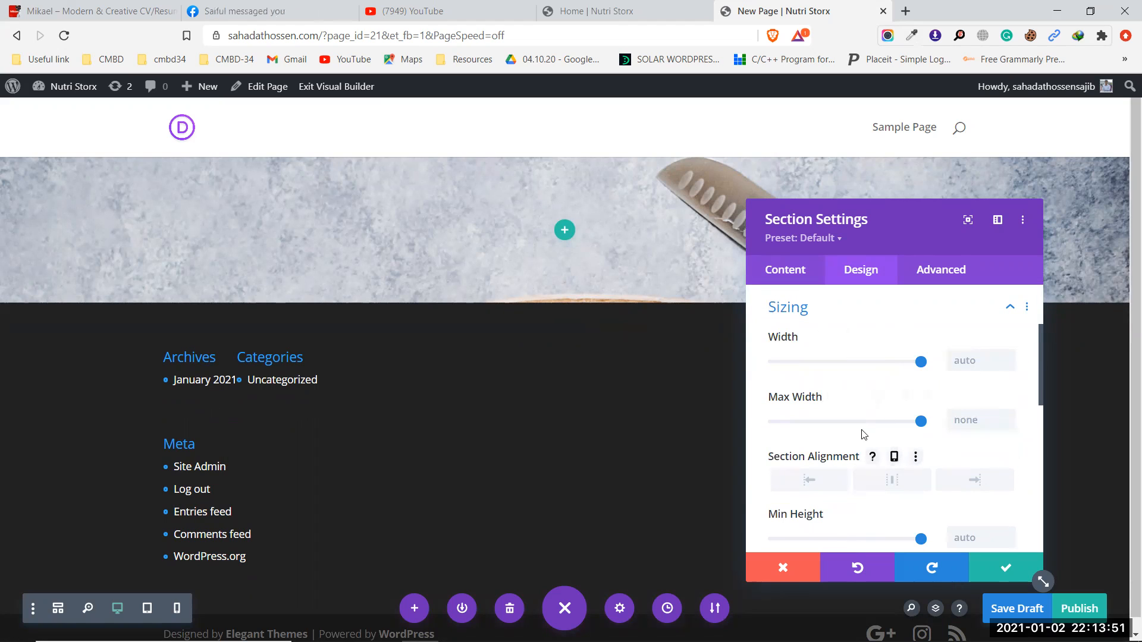
mouse_move(921, 422)
left_mouse_down()
mouse_move(879, 421)
mouse_move(936, 424)
left_mouse_up()
mouse_move(921, 361)
left_mouse_down()
mouse_move(799, 366)
mouse_move(930, 364)
left_mouse_up()
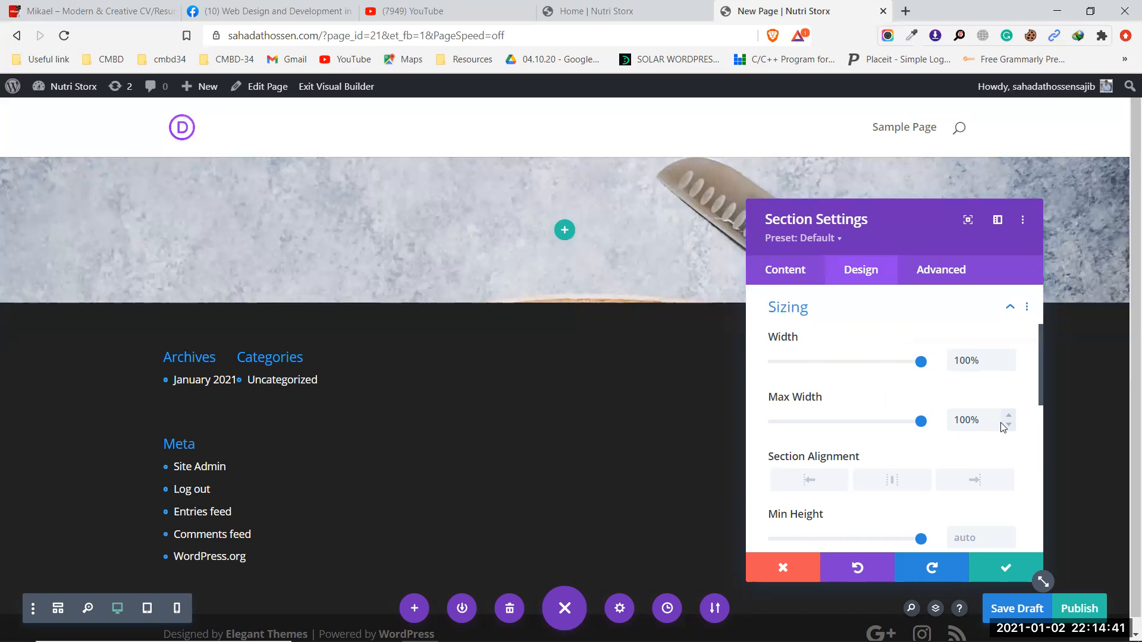
left_click_drag(921, 421, 898, 422)
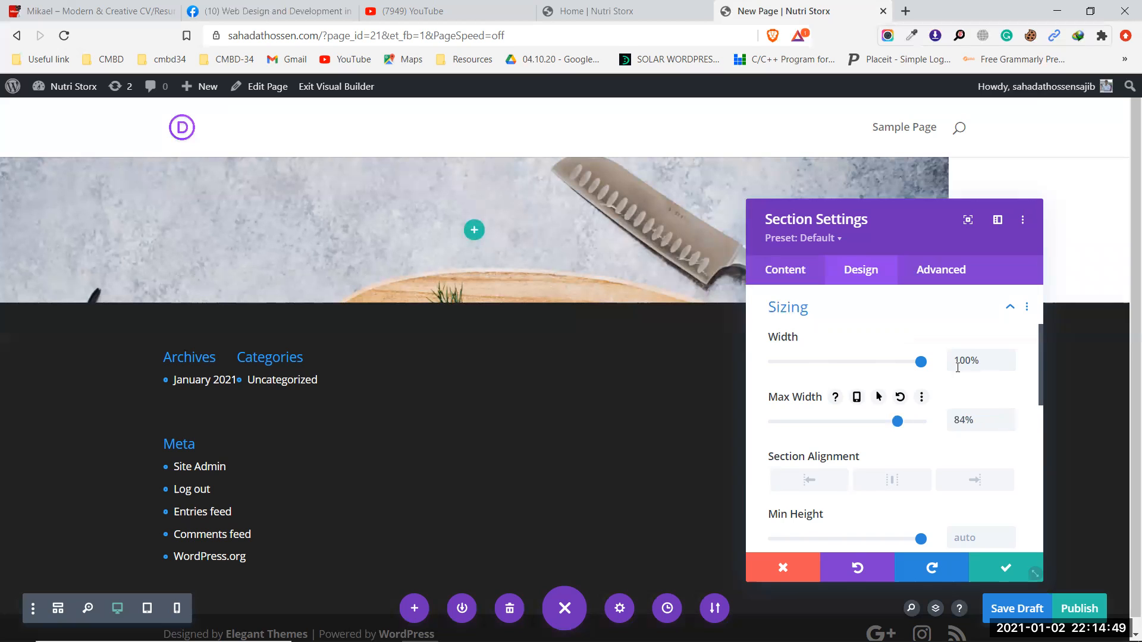
left_click_drag(898, 422, 946, 425)
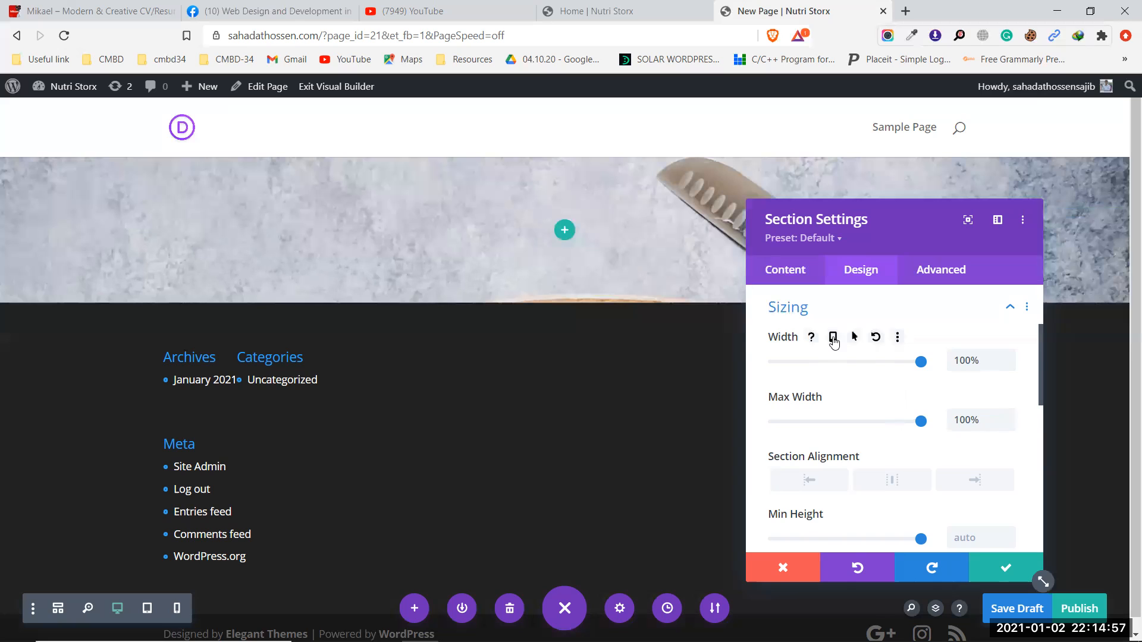
Preview the section's width setting at tablet, phone and desktop sizes, then close the section settings without saving
left_click(833, 339)
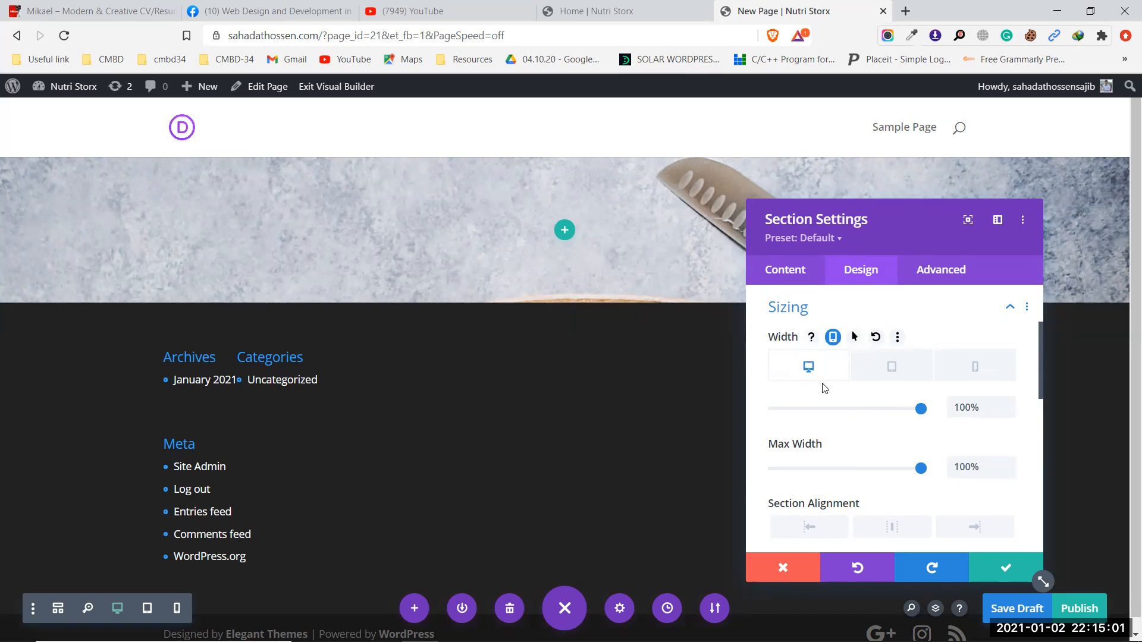
left_click(892, 363)
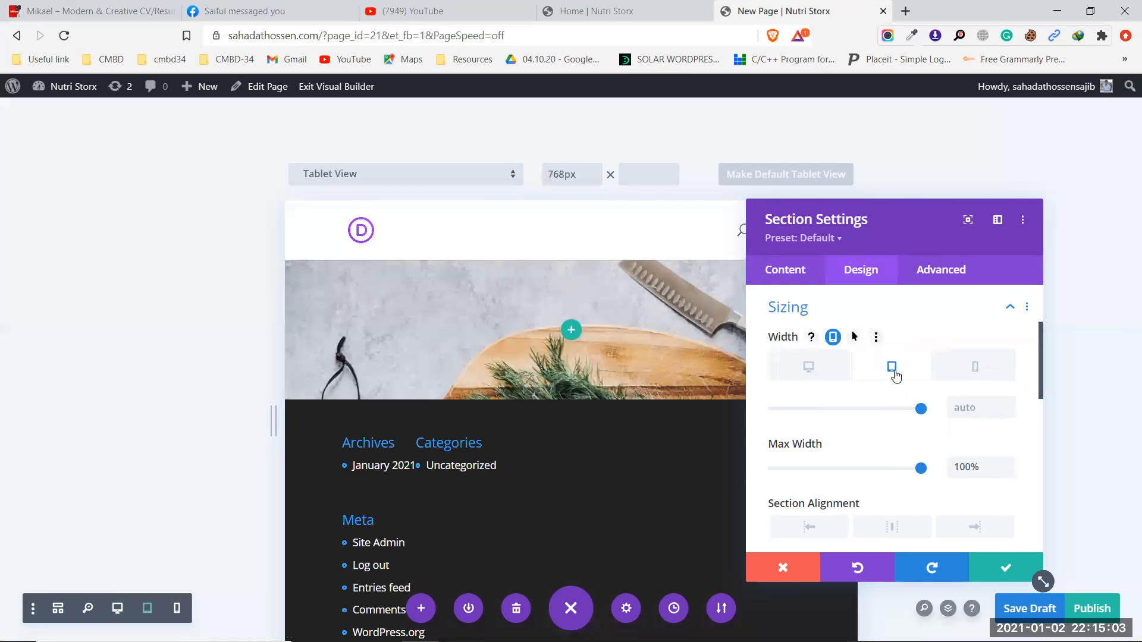
left_click_drag(888, 220, 973, 230)
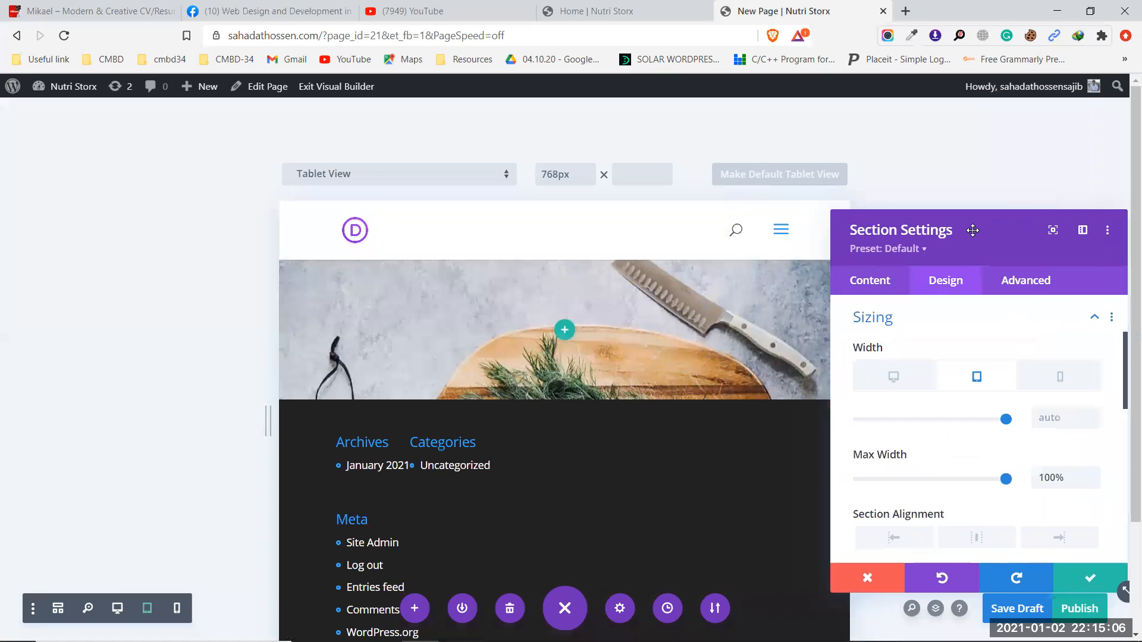
left_click(1060, 376)
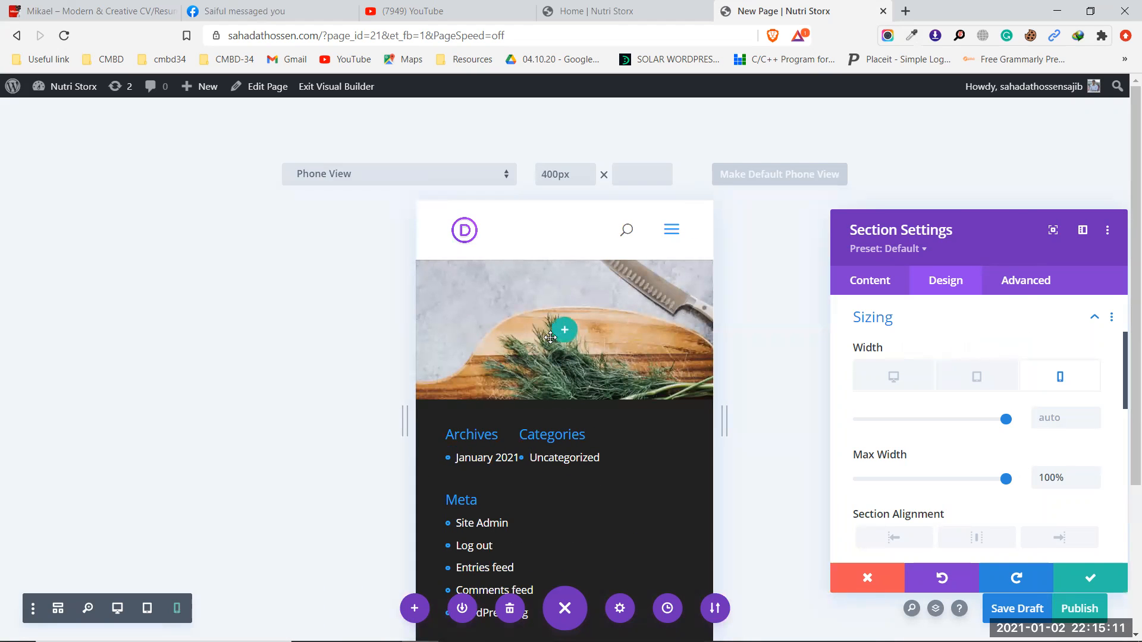
left_click(904, 381)
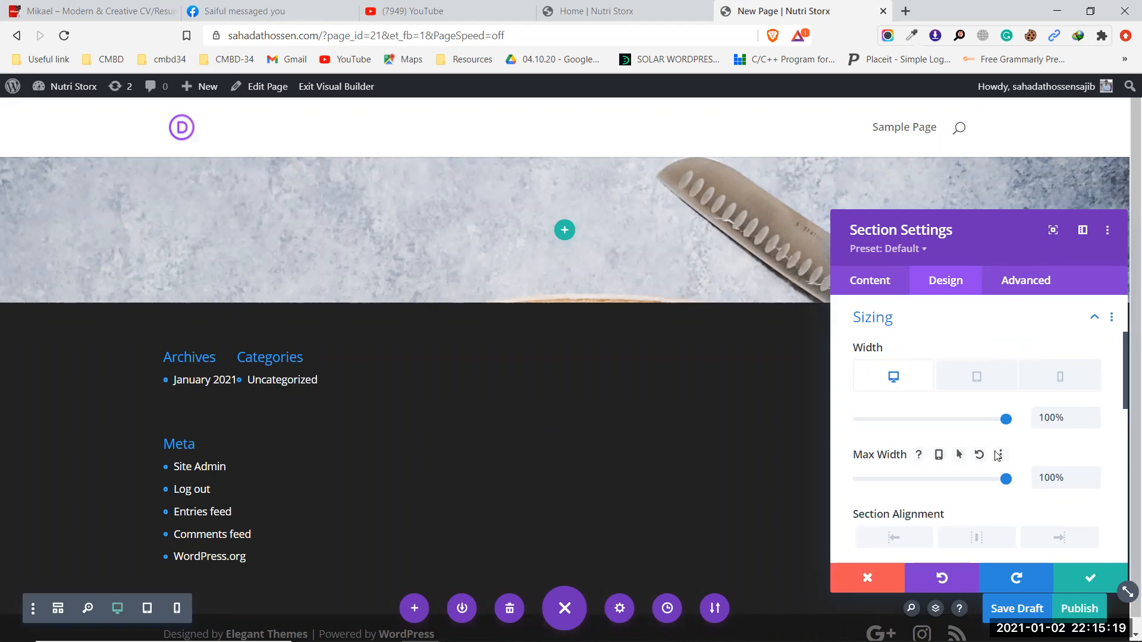
scroll(997, 456, "up", 2)
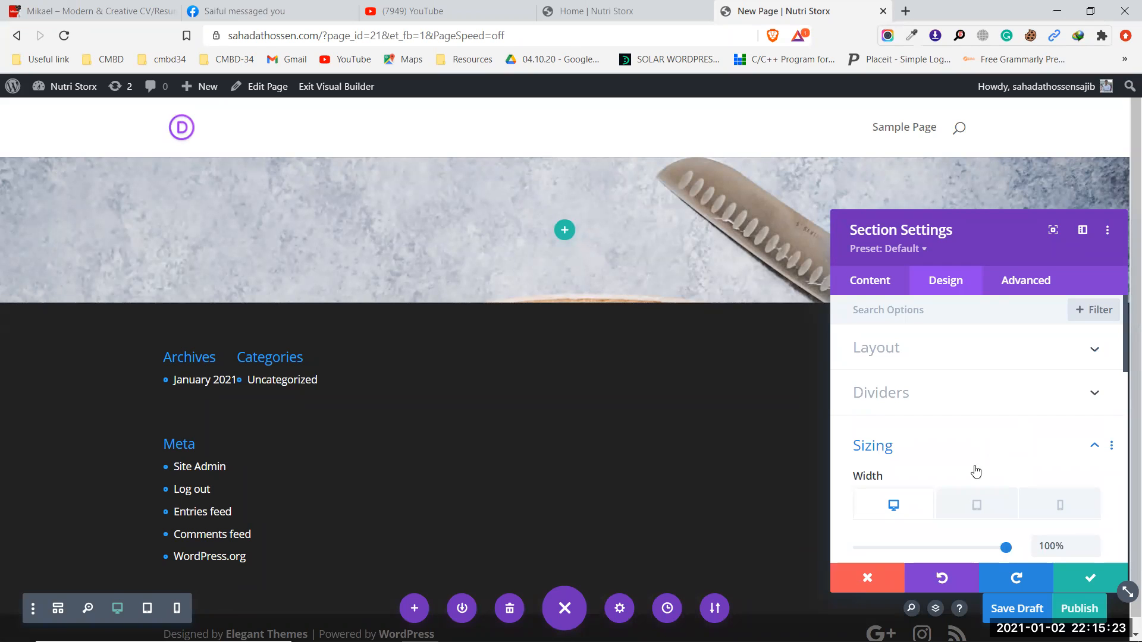
left_click(884, 581)
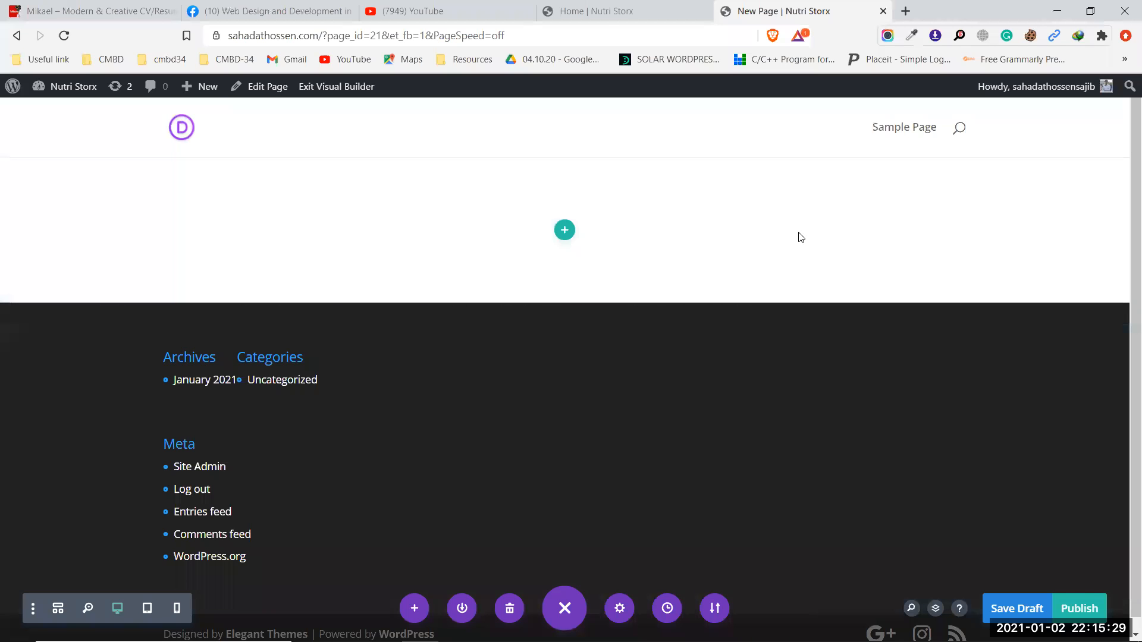
Switch to the Home browser tab, then save and reload the page
left_click(619, 8)
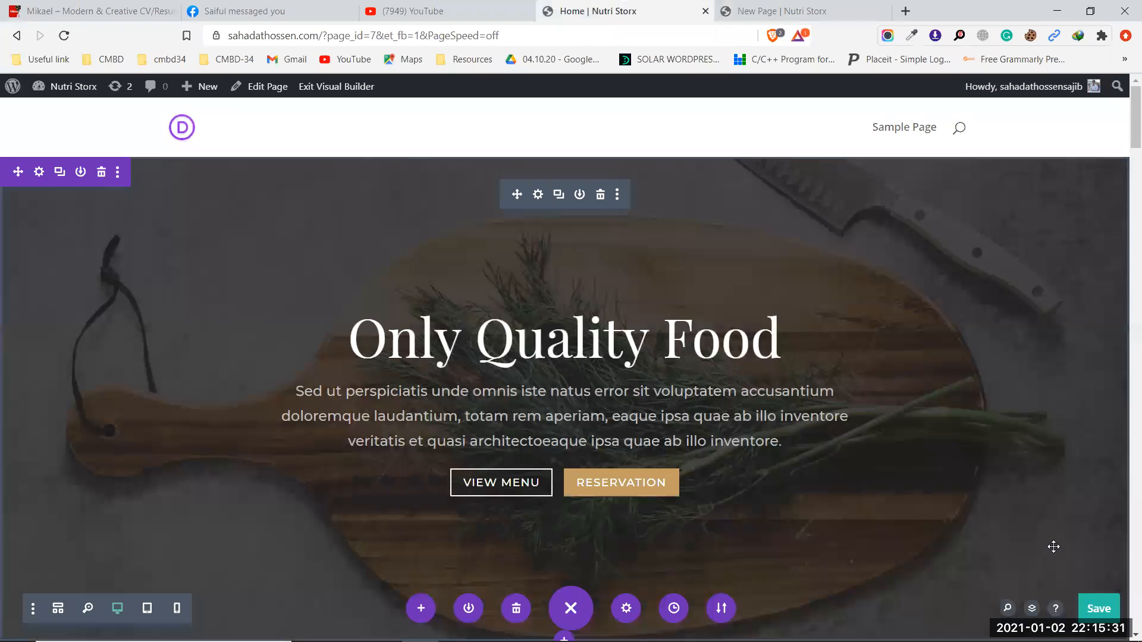
left_click(1098, 607)
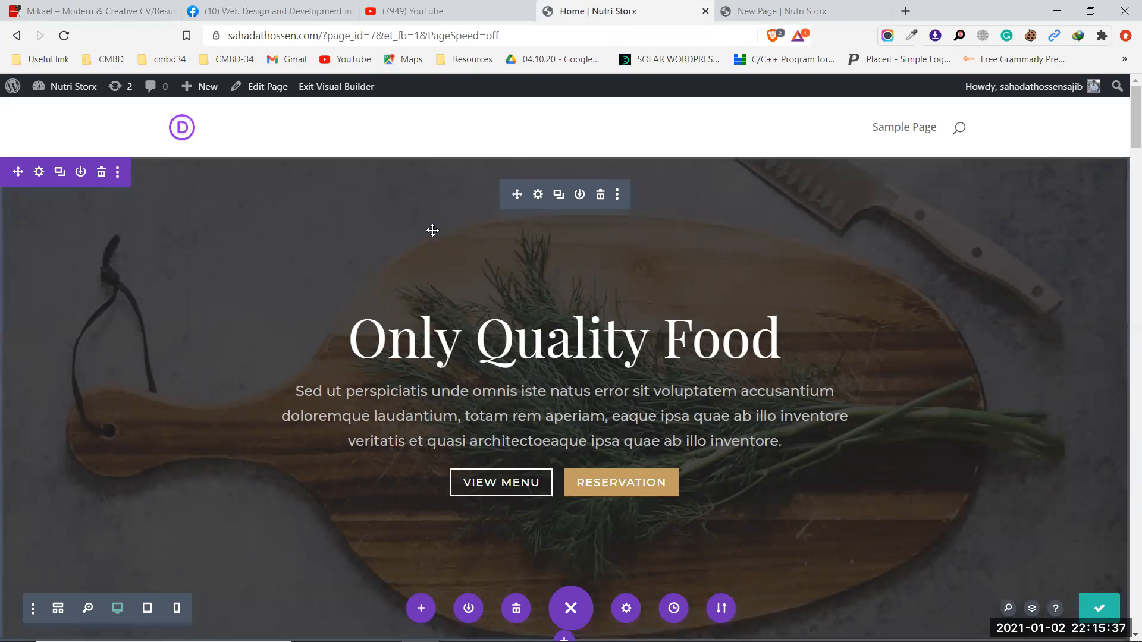
left_click(65, 36)
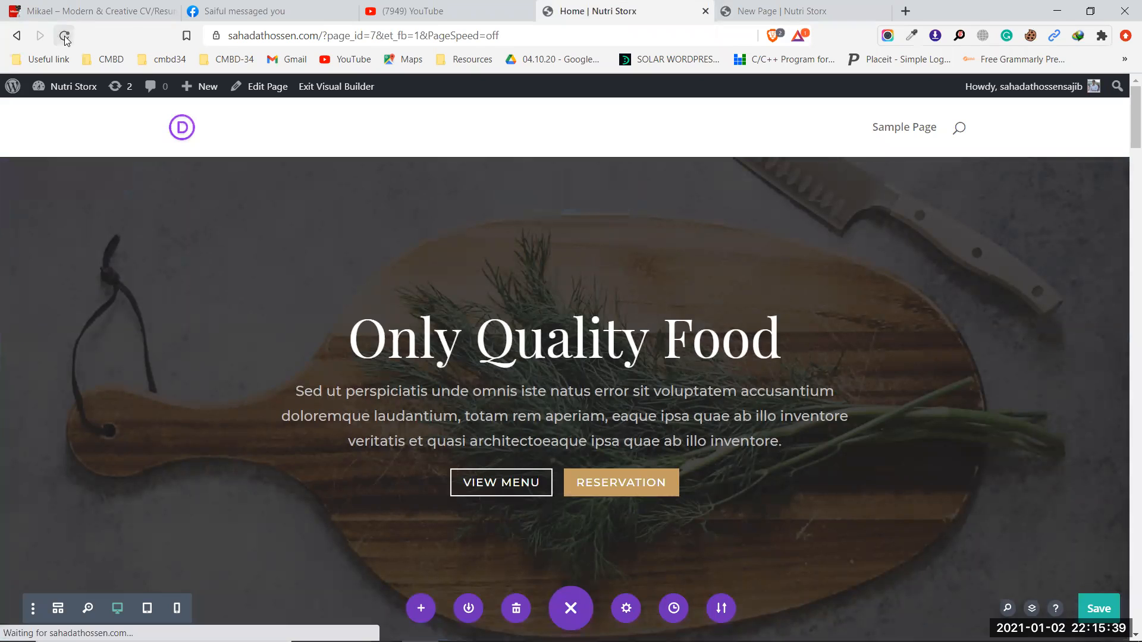
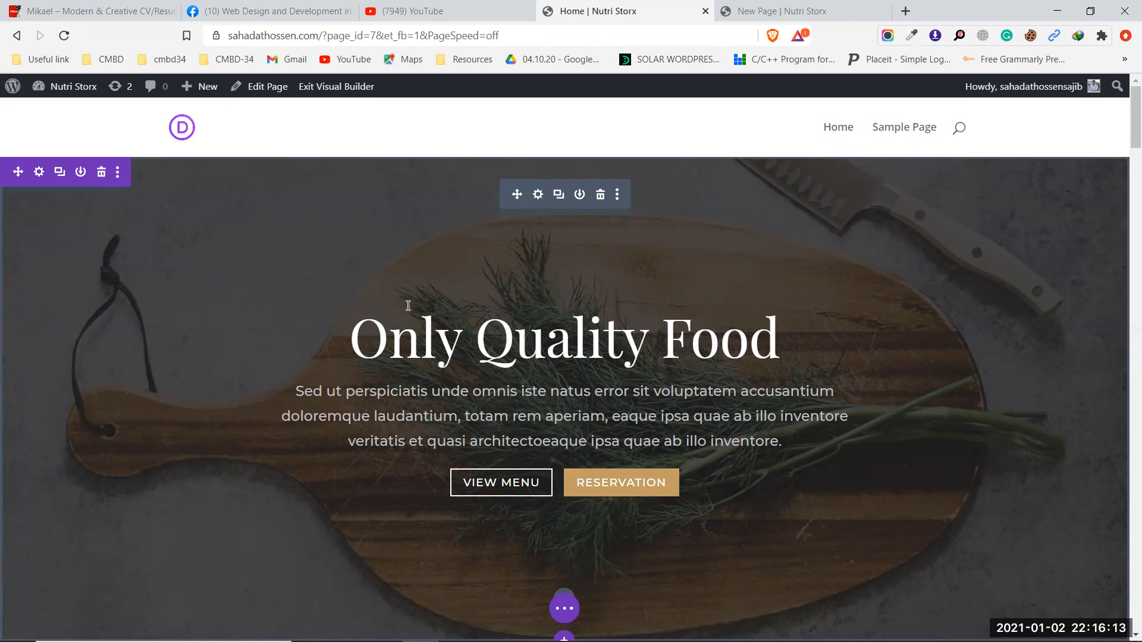
key("ctrl+Tab")
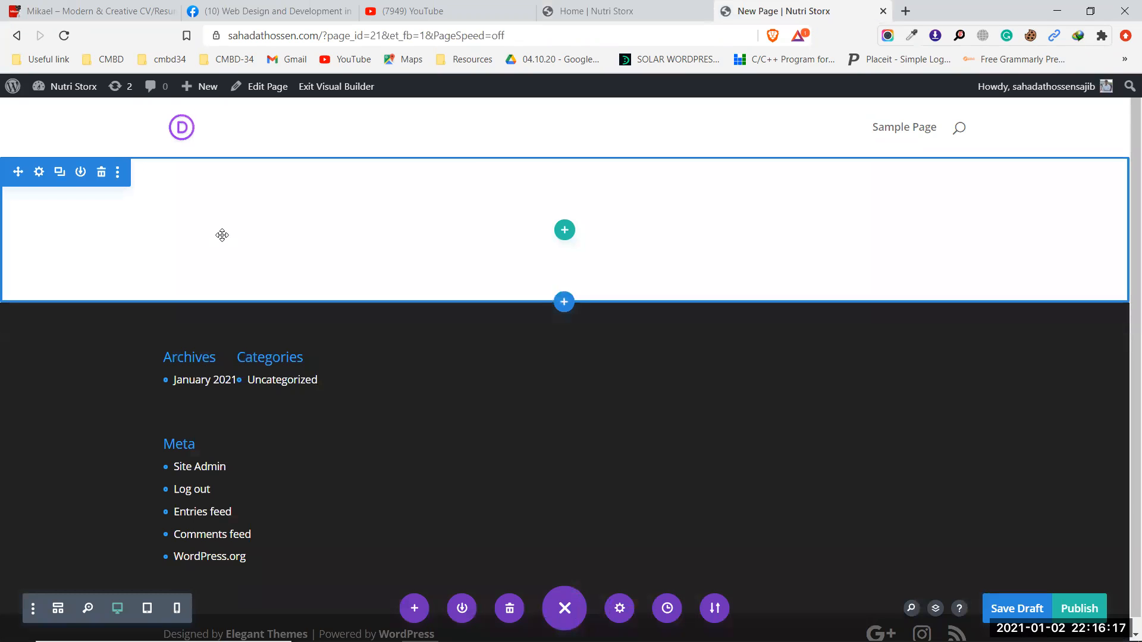
left_click(673, 7)
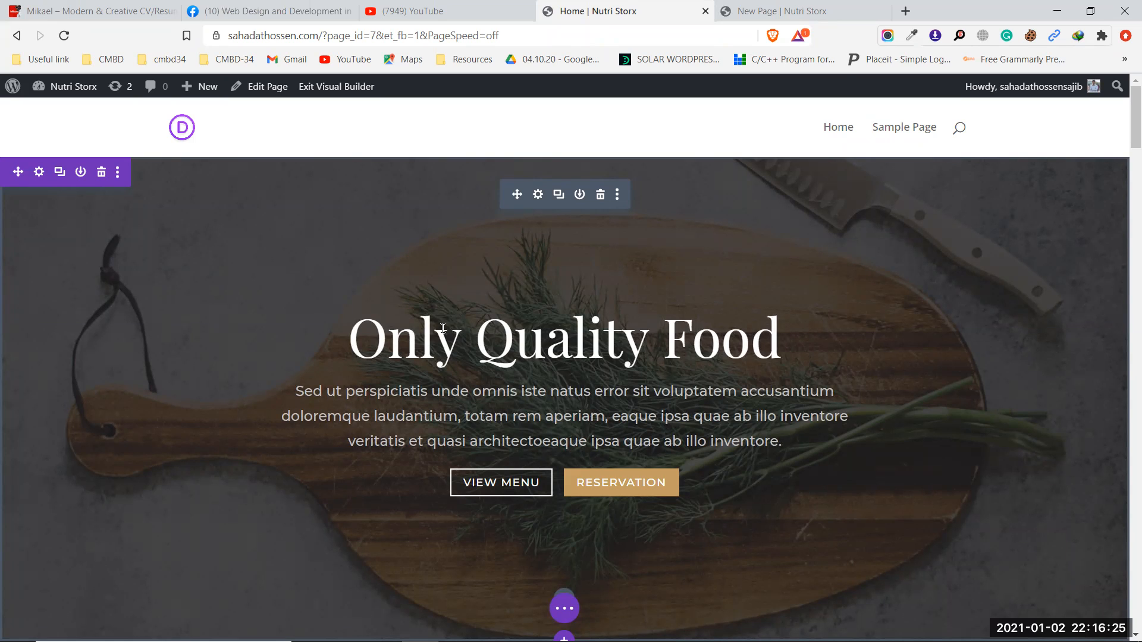
Try enlarging the hero section's bottom padding directly on the page, then shrink it back
scroll(420, 167, "down", 1)
scroll(420, 166, "up", 1)
scroll(420, 169, "down", 1)
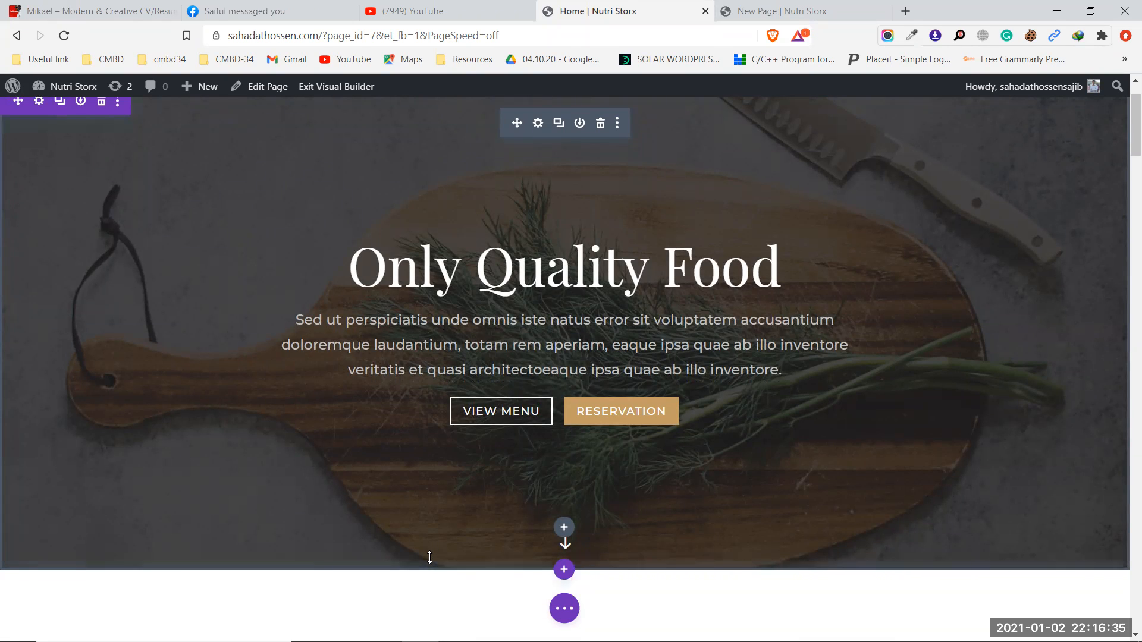
scroll(429, 557, "down", 1)
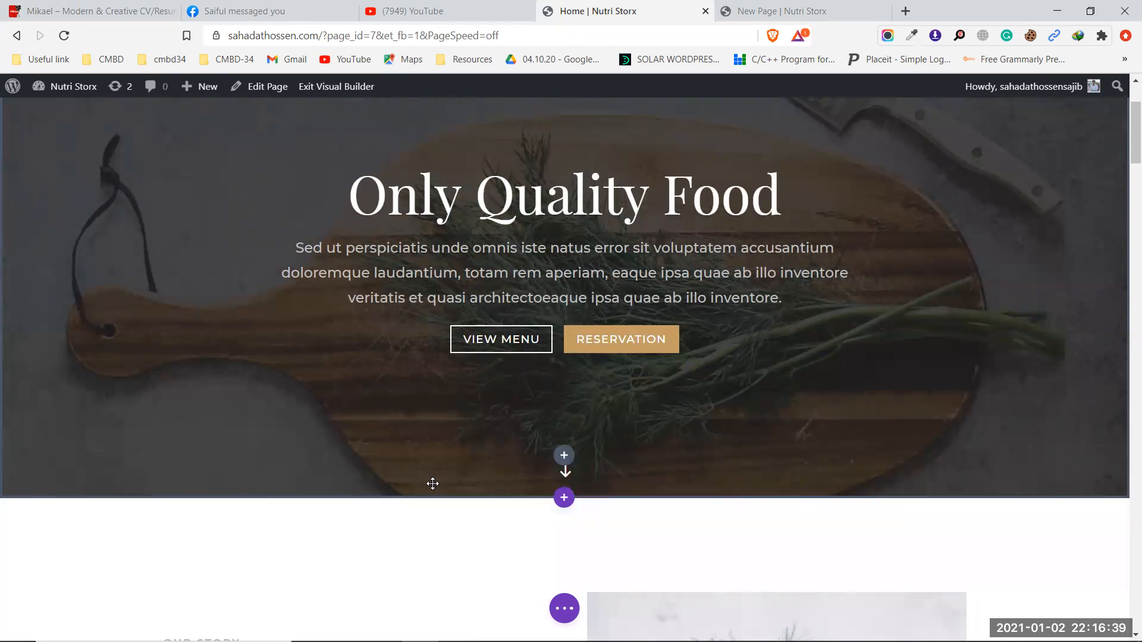
left_click_drag(433, 488, 430, 571)
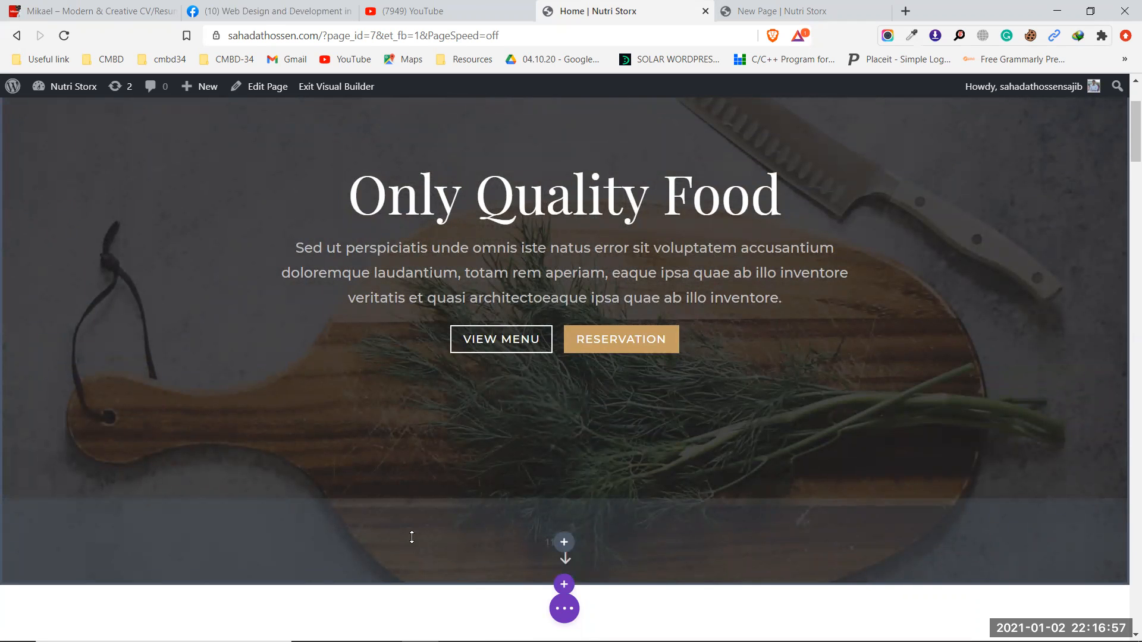
left_click_drag(385, 563, 410, 481)
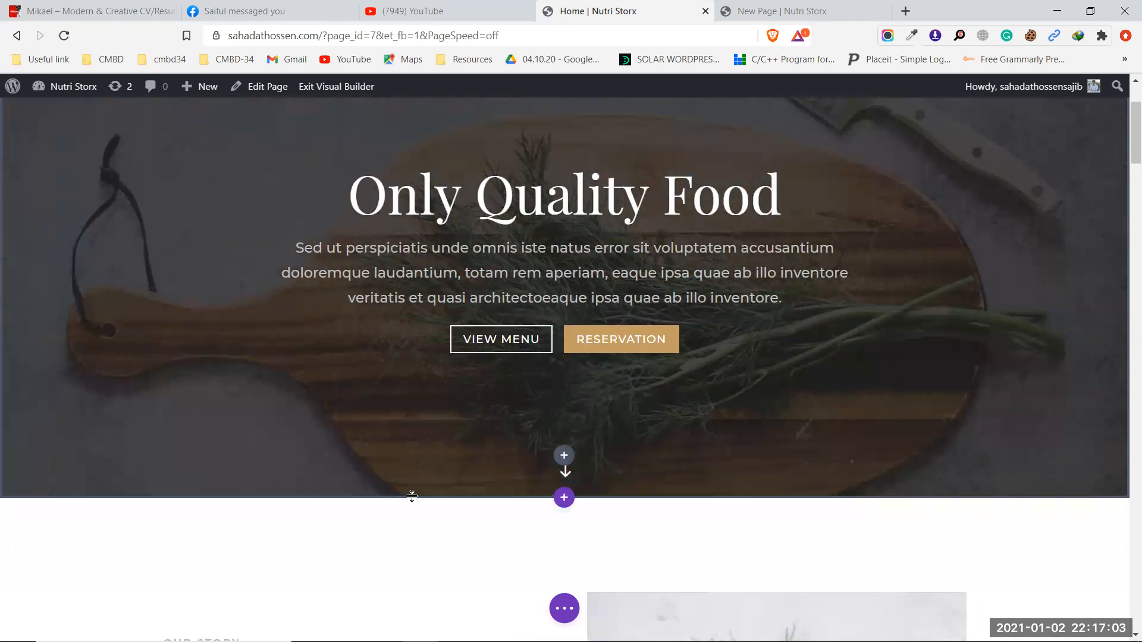
Enlarge the hero section's top padding directly on the page, above the "Only Quality Food" heading
scroll(416, 487, "up", 1)
scroll(416, 488, "up", 2)
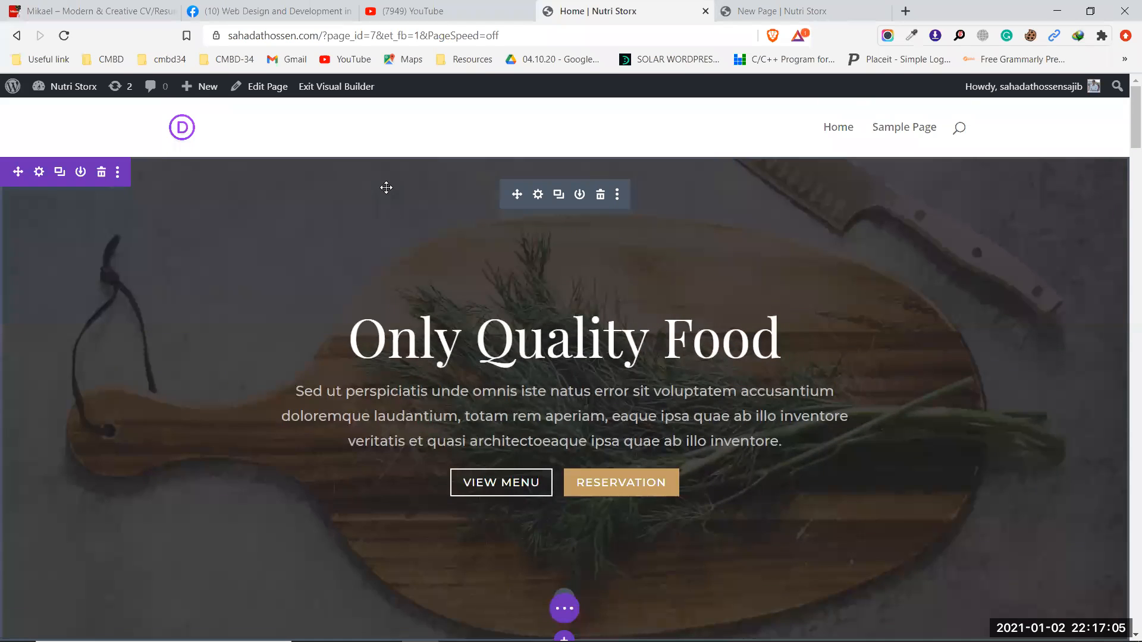
left_click_drag(388, 159, 384, 174)
left_click_drag(380, 222, 375, 345)
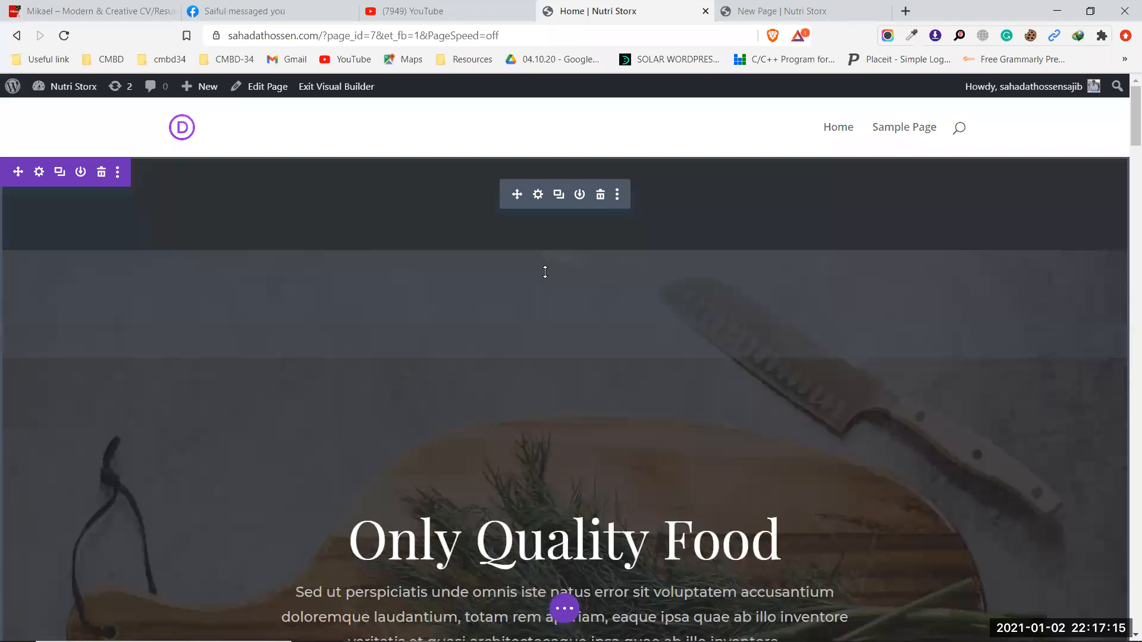
Shrink the hero's top padding back, then try enlarging it again to about 161 px directly on the page
left_click_drag(354, 333, 383, 125)
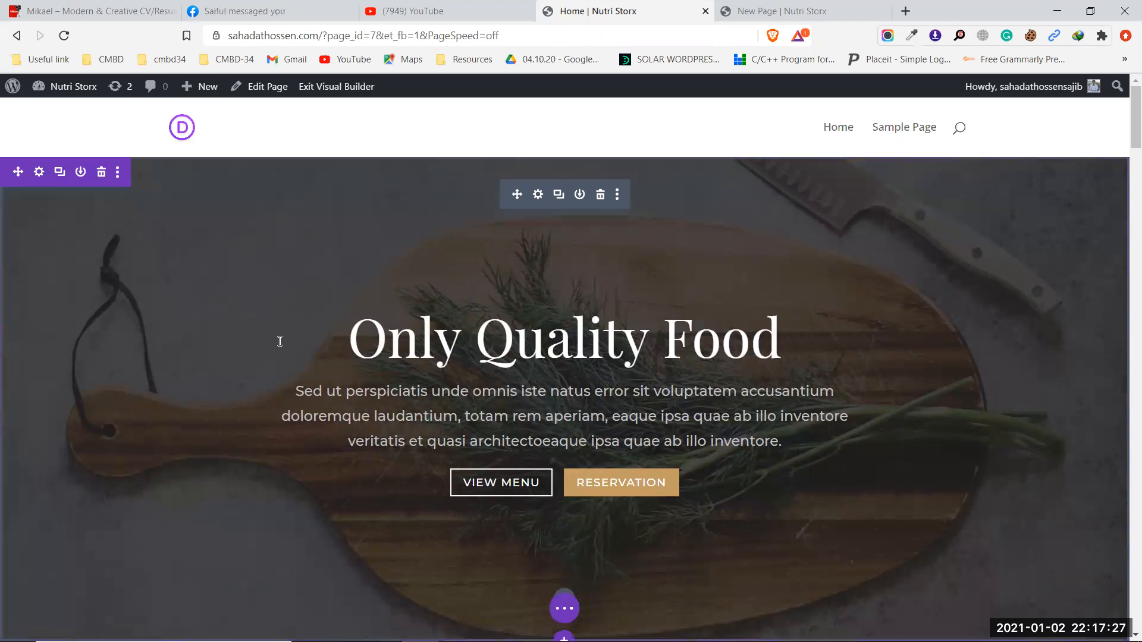
left_click_drag(420, 179, 419, 262)
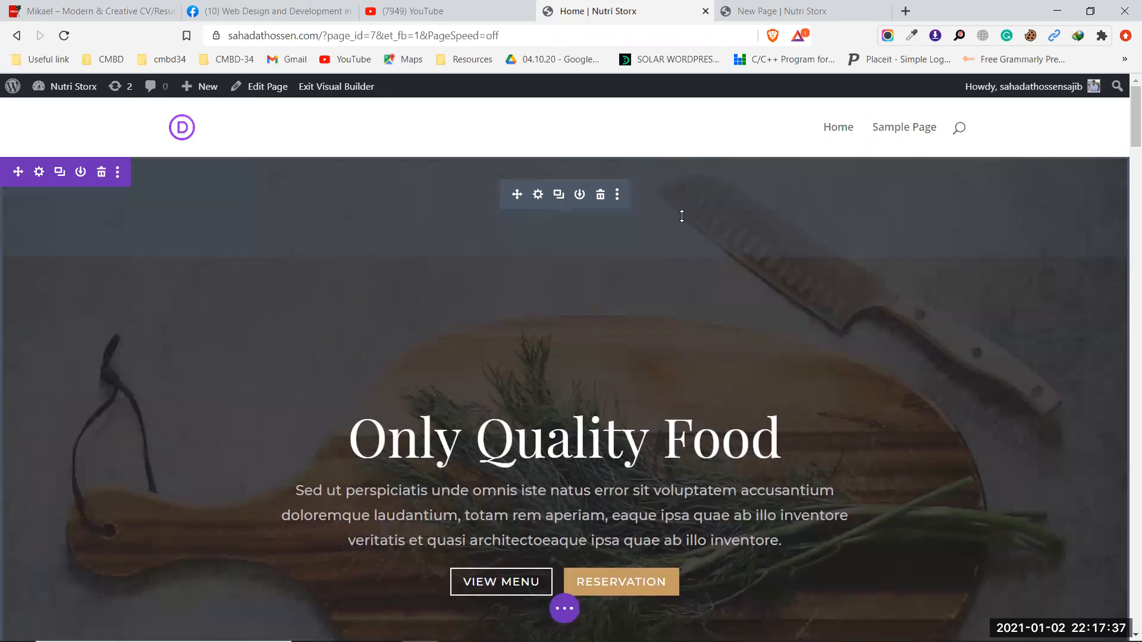
left_click_drag(681, 231, 681, 235)
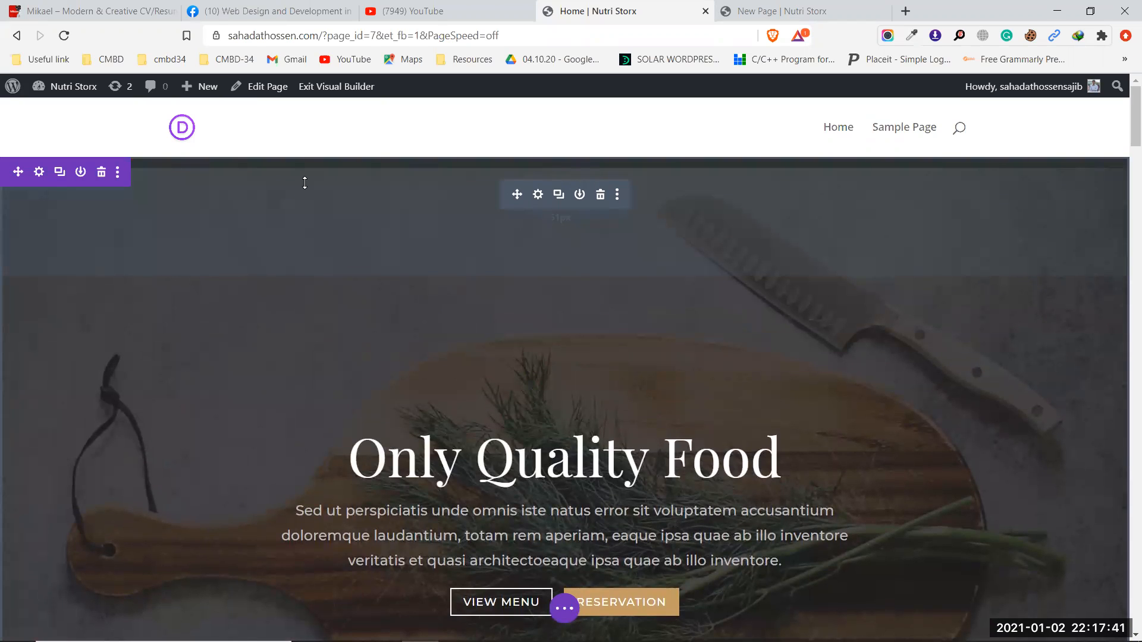
Try linking the hero's bottom padding to its top padding at 161 px, comparing the spacing at both ends
scroll(373, 377, "down", 5)
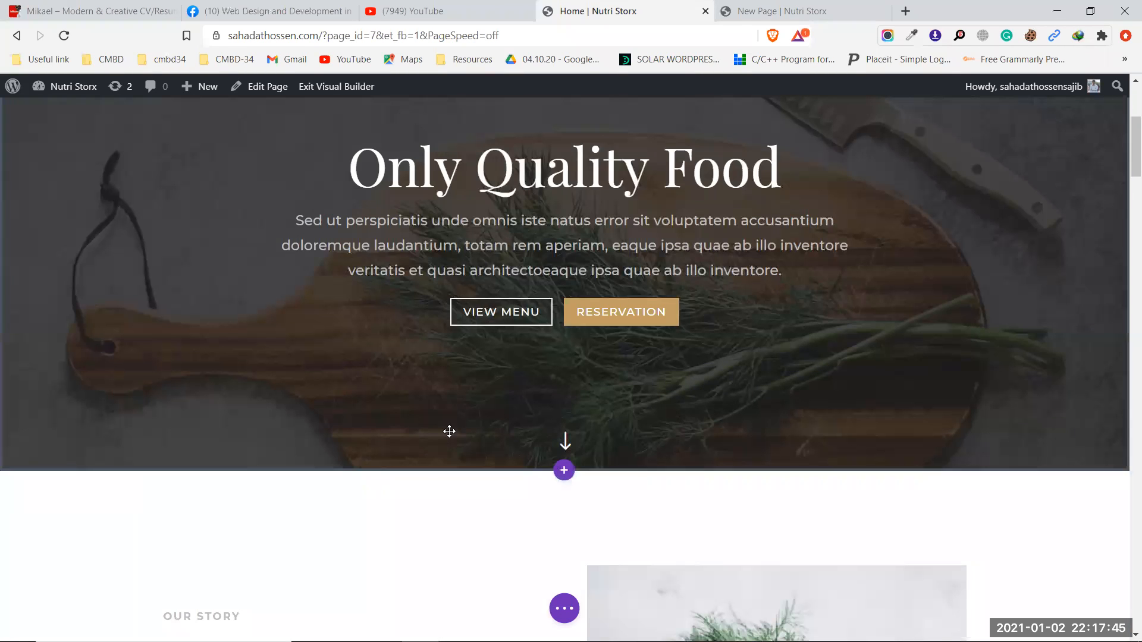
scroll(456, 404, "up", 5)
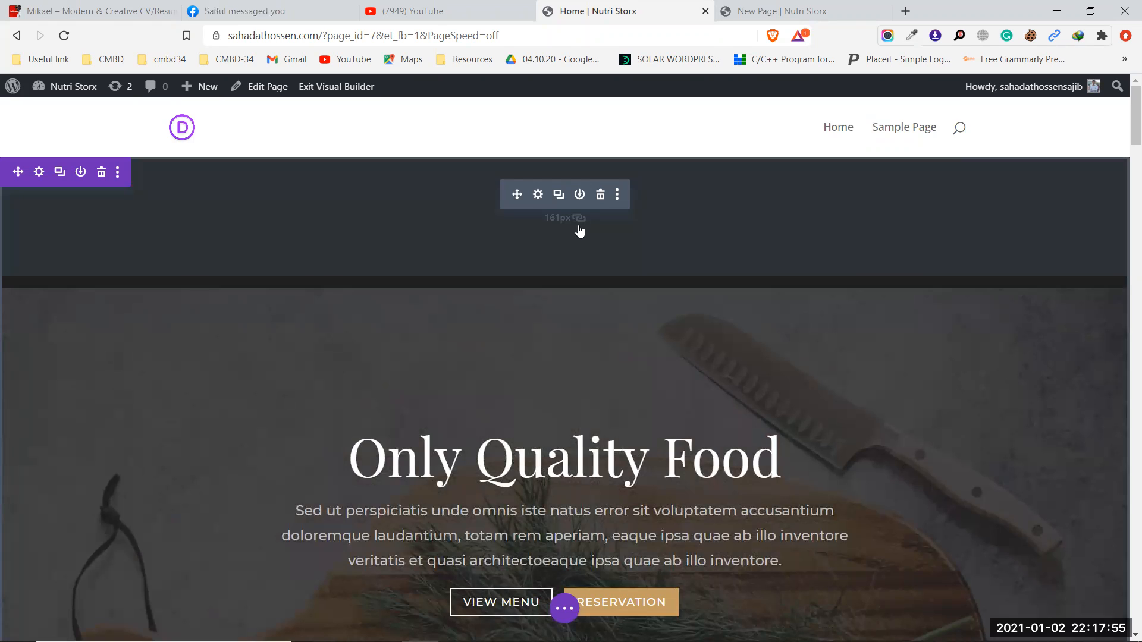
scroll(578, 238, "down", 3)
scroll(574, 297, "down", 3)
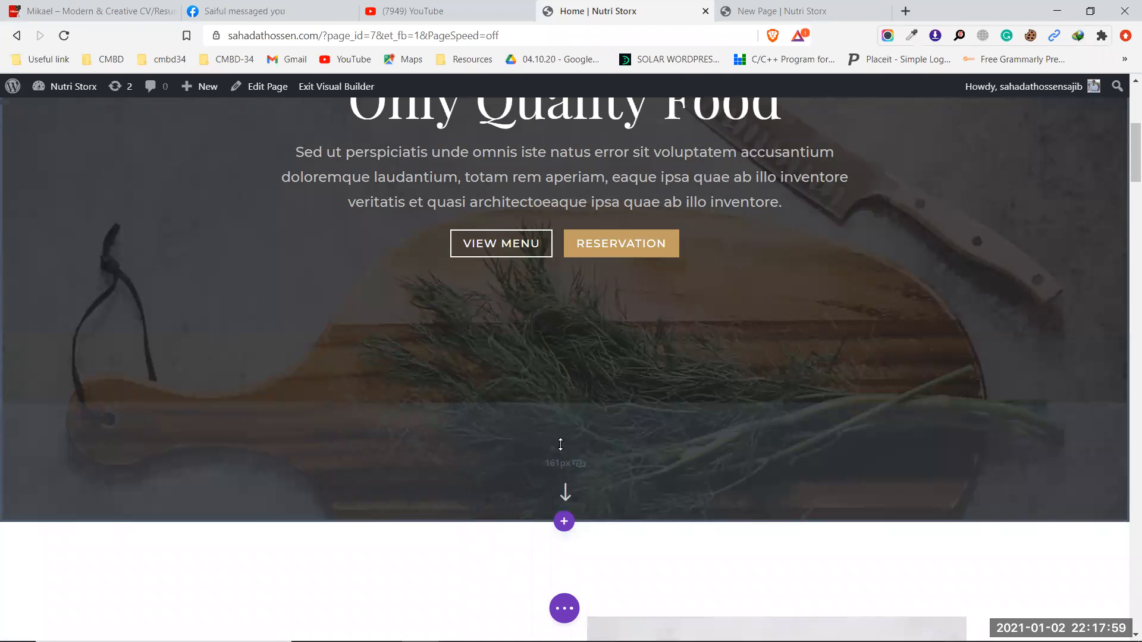
scroll(561, 444, "up", 6)
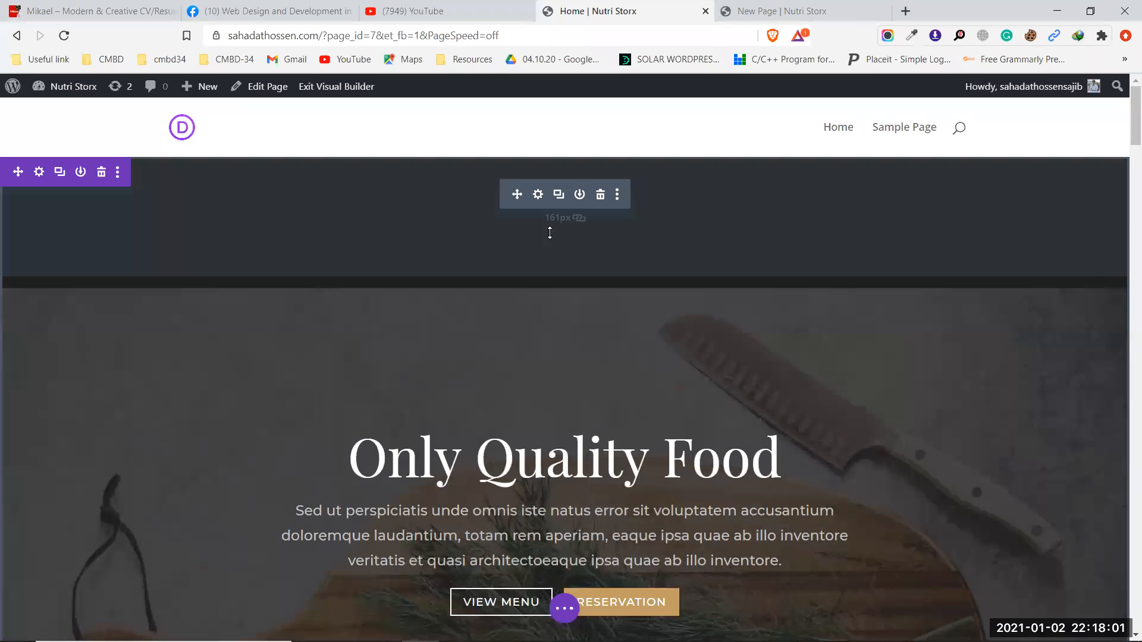
scroll(825, 267, "down", 8)
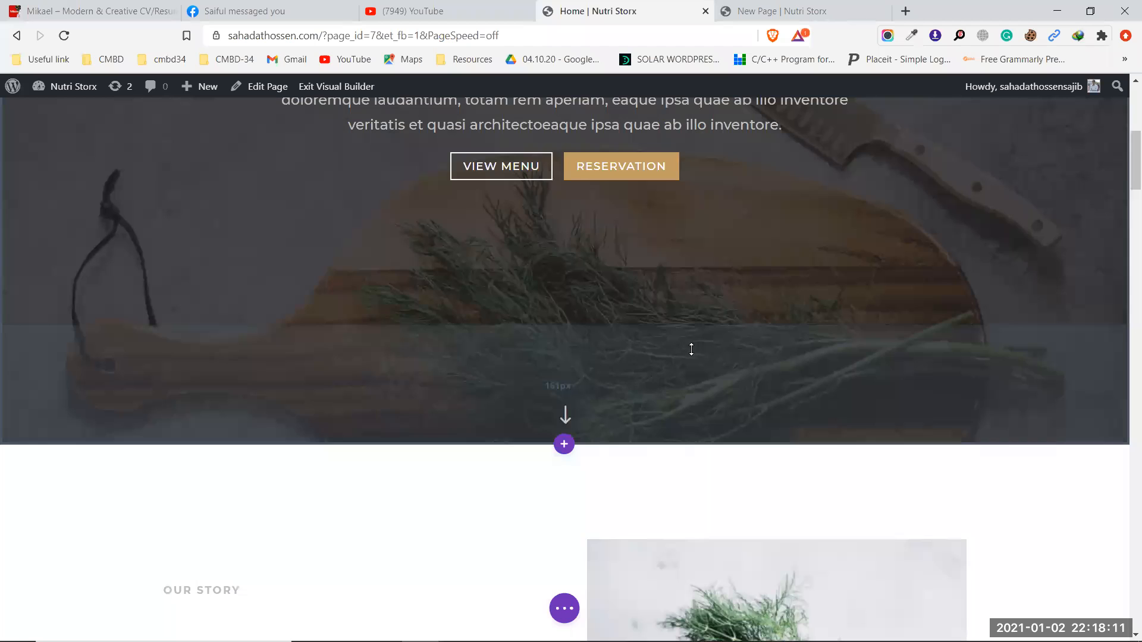
scroll(691, 350, "up", 7)
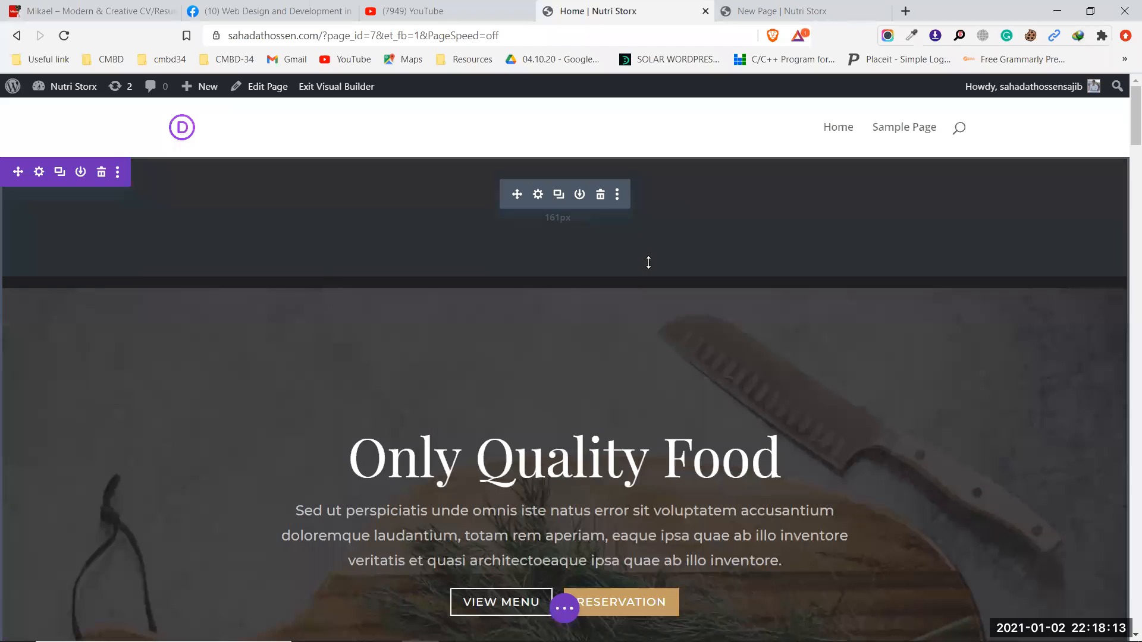
scroll(657, 364, "down", 3)
scroll(657, 364, "down", 6)
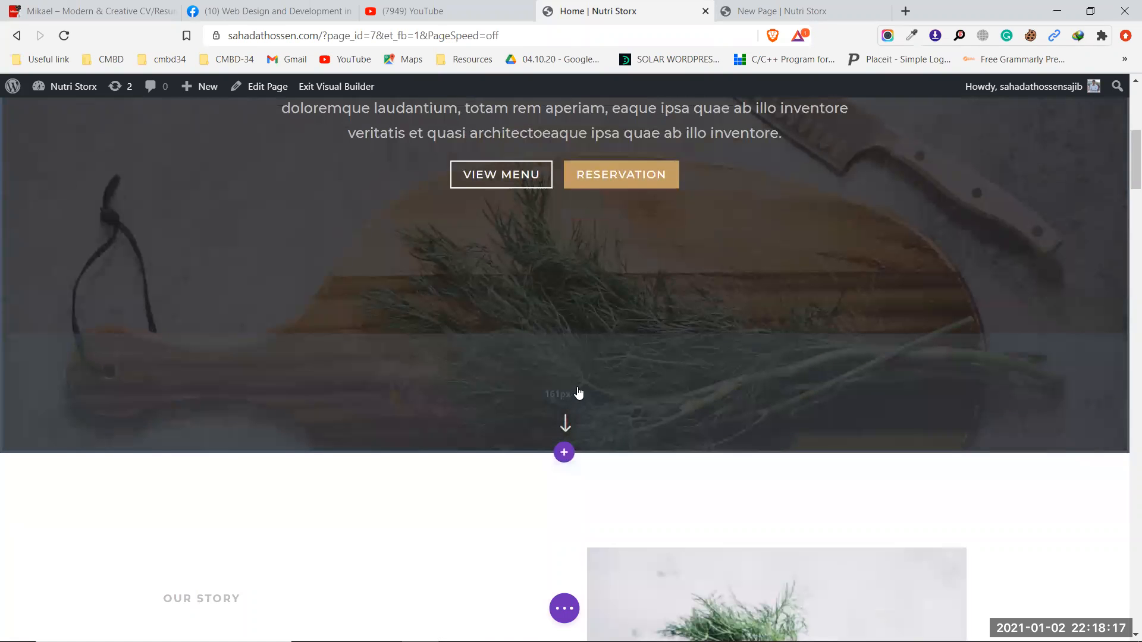
Shrink the hero's bottom padding and then its top padding back directly on the page
left_click_drag(599, 417, 624, 293)
scroll(601, 351, "up", 7)
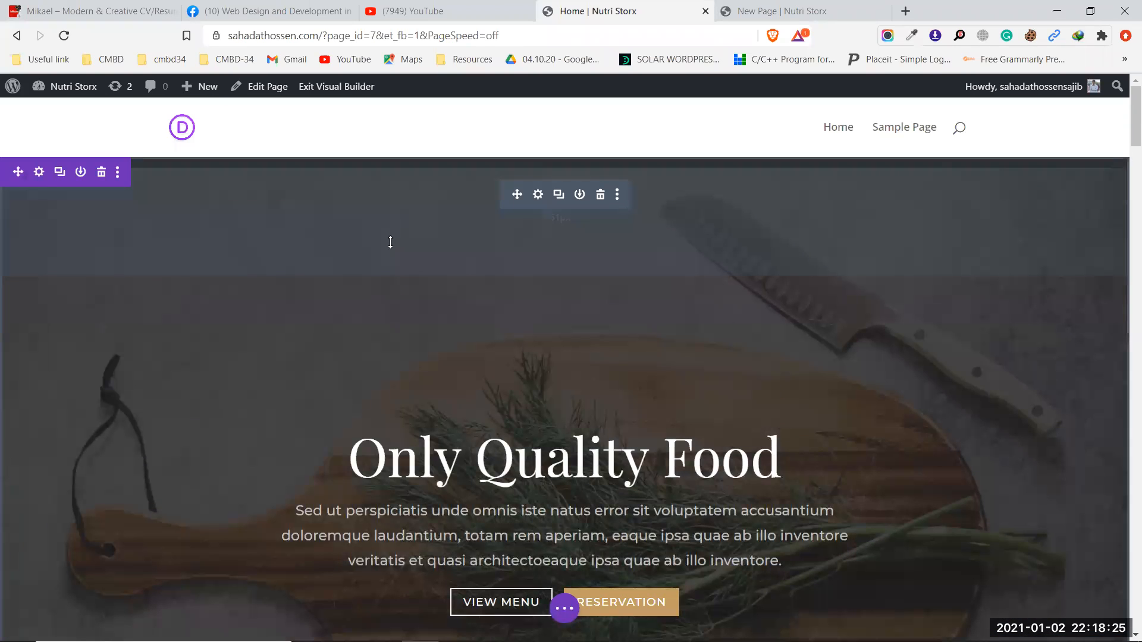
left_click_drag(386, 230, 385, 117)
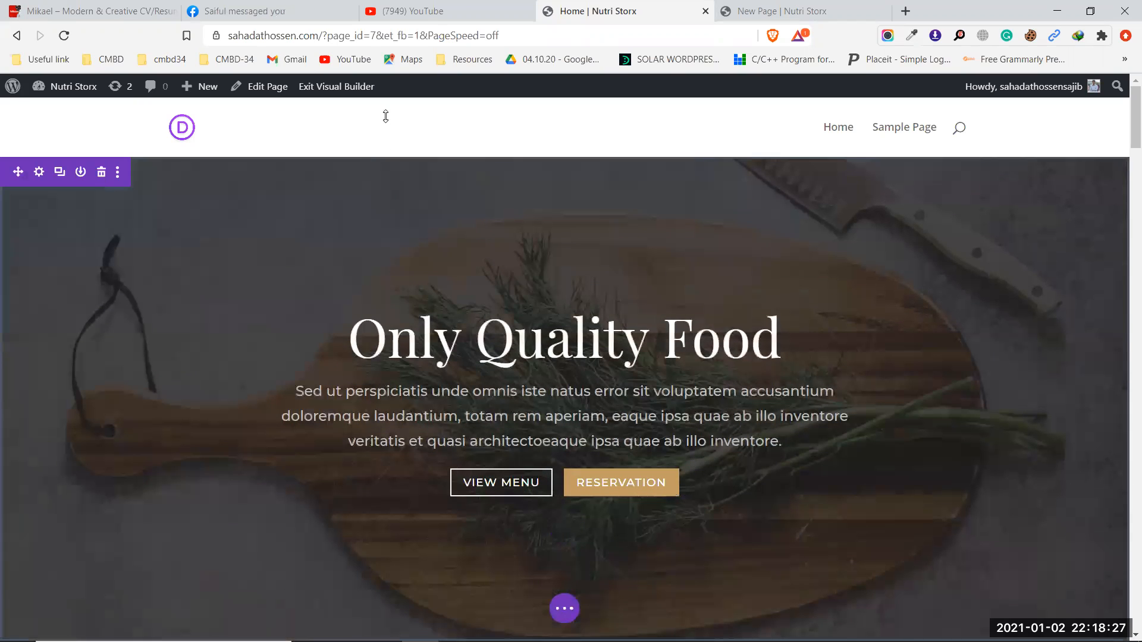
Review the hero's spacing and the content sections below it on the Home page
scroll(466, 434, "down", 5)
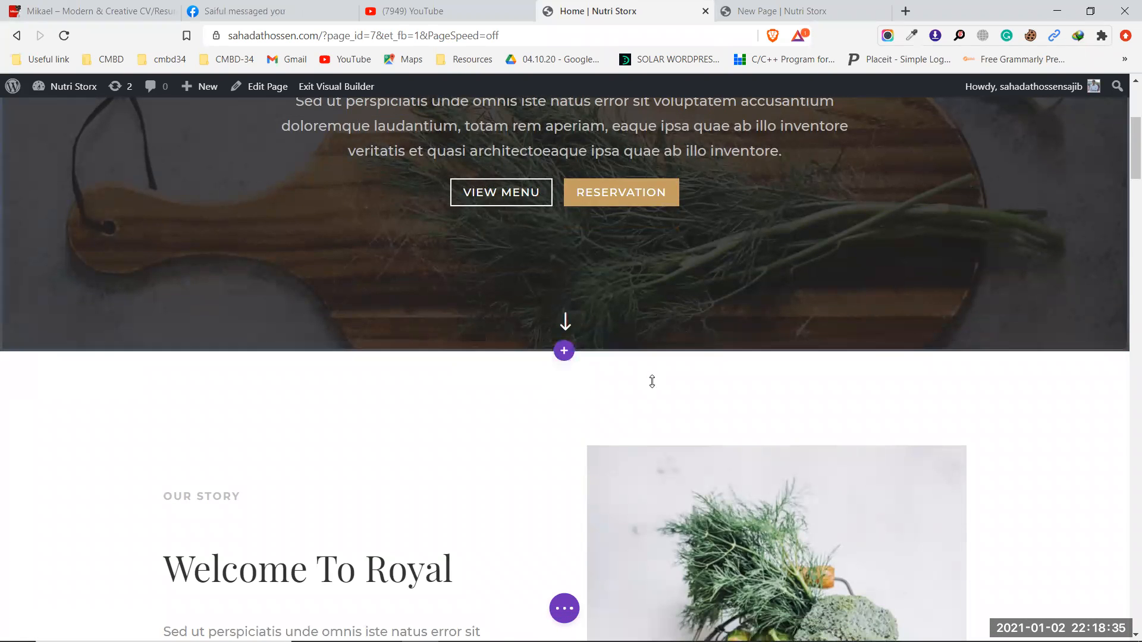
scroll(650, 381, "up", 6)
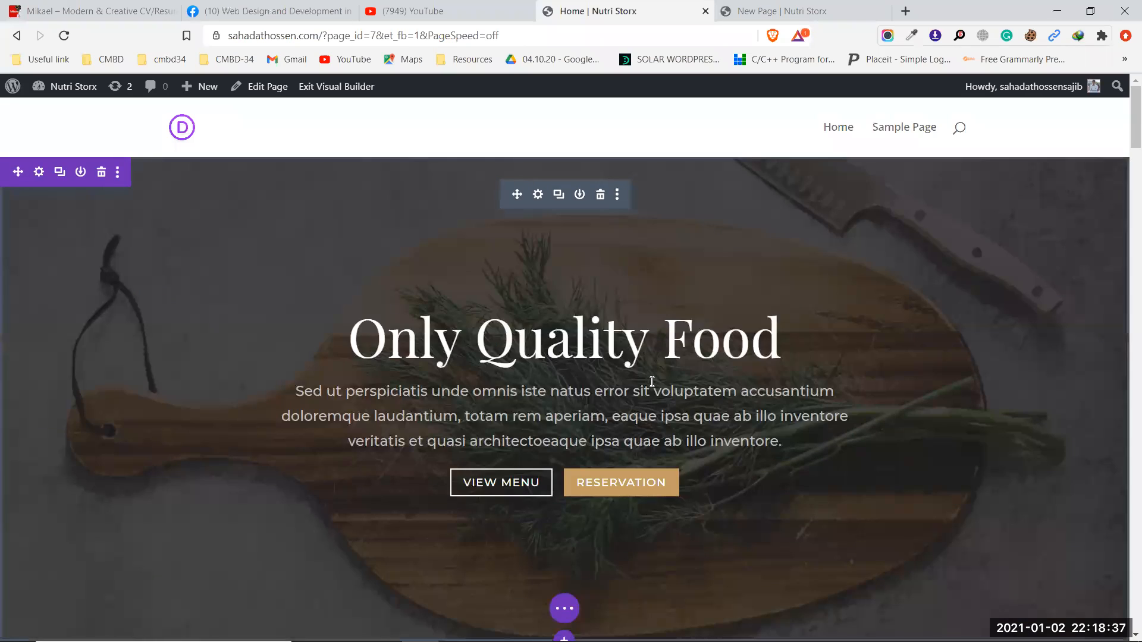
scroll(650, 381, "down", 5)
scroll(650, 382, "down", 4)
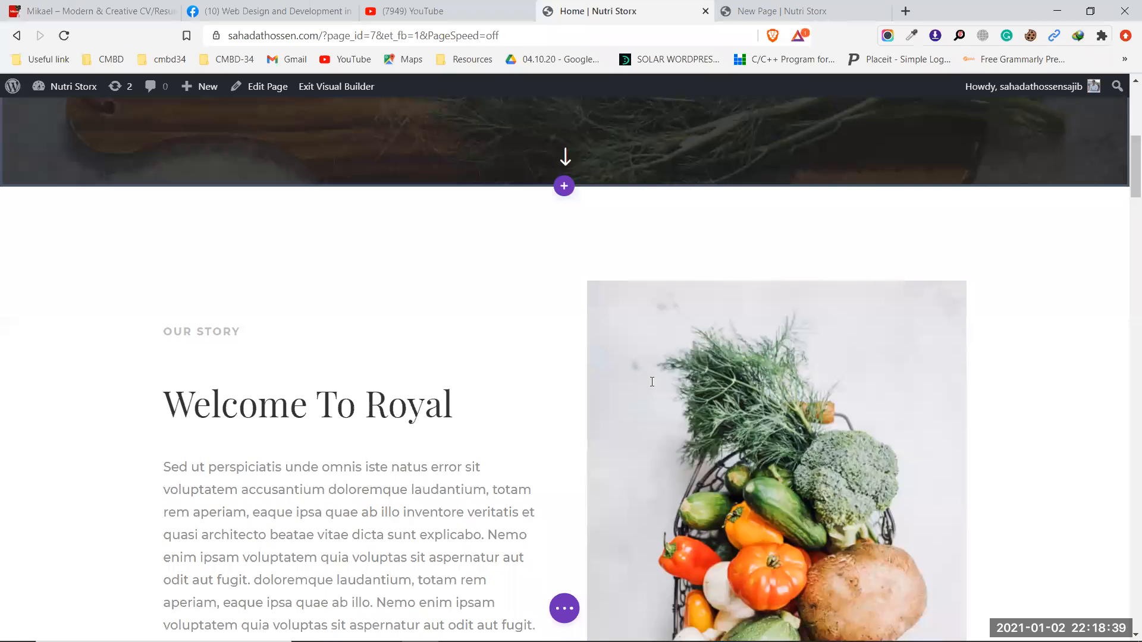
scroll(630, 424, "down", 10)
scroll(629, 424, "up", 20)
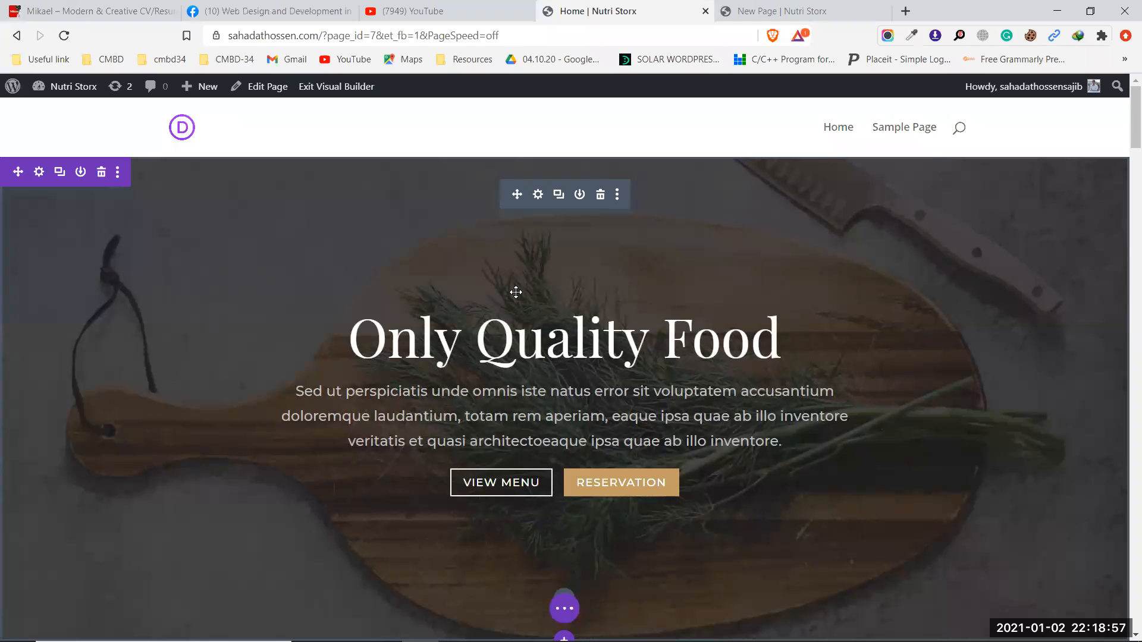
Open the hero section's background color settings and copy the color's hex code
left_click(45, 178)
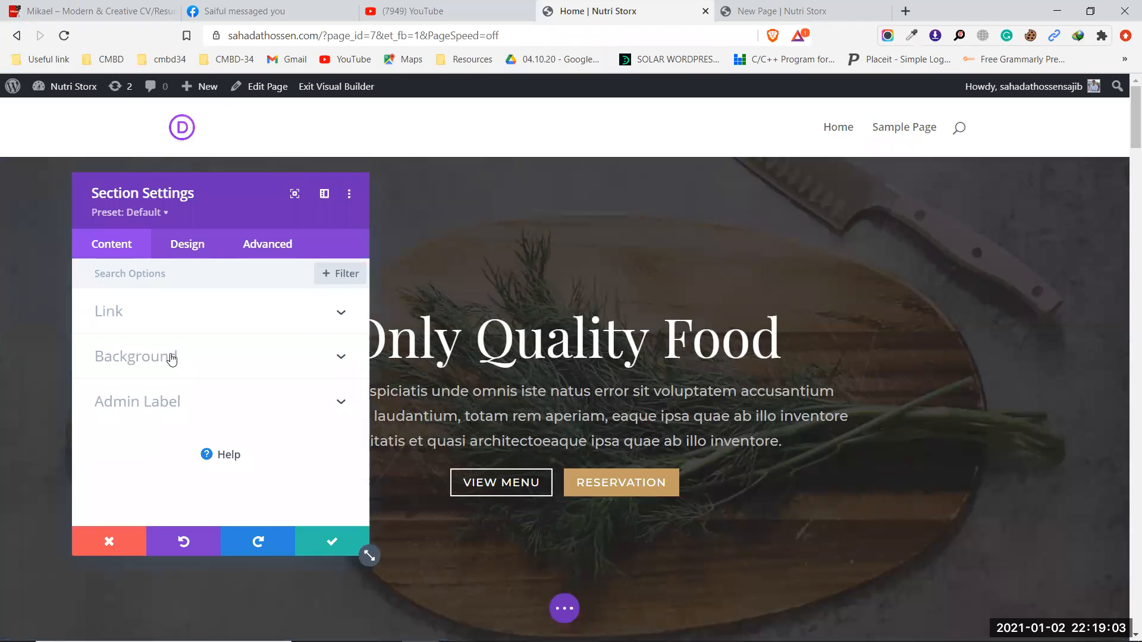
left_click(194, 363)
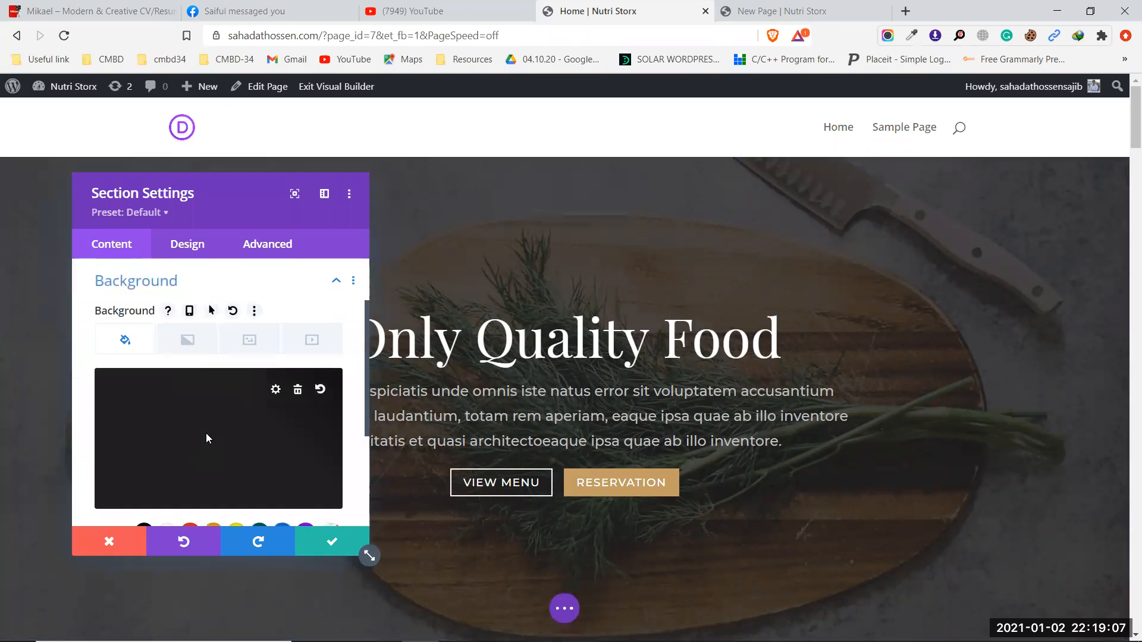
left_click(206, 433)
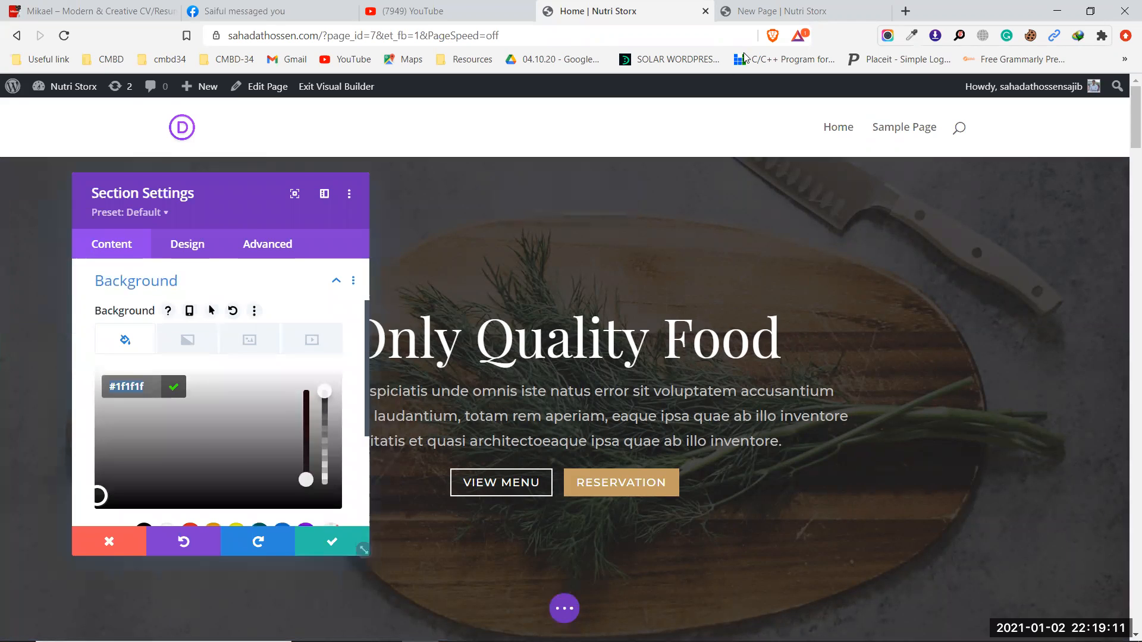
Switch to the New Page browser tab and set the empty section's background color to #1f1f1f
left_click(767, 11)
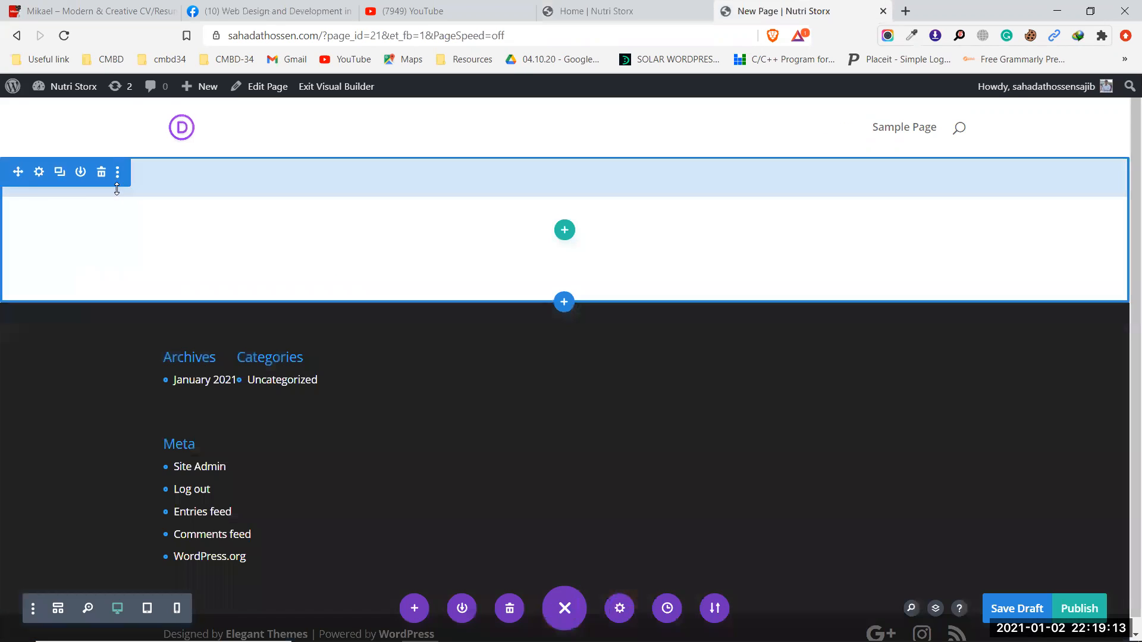
left_click(39, 173)
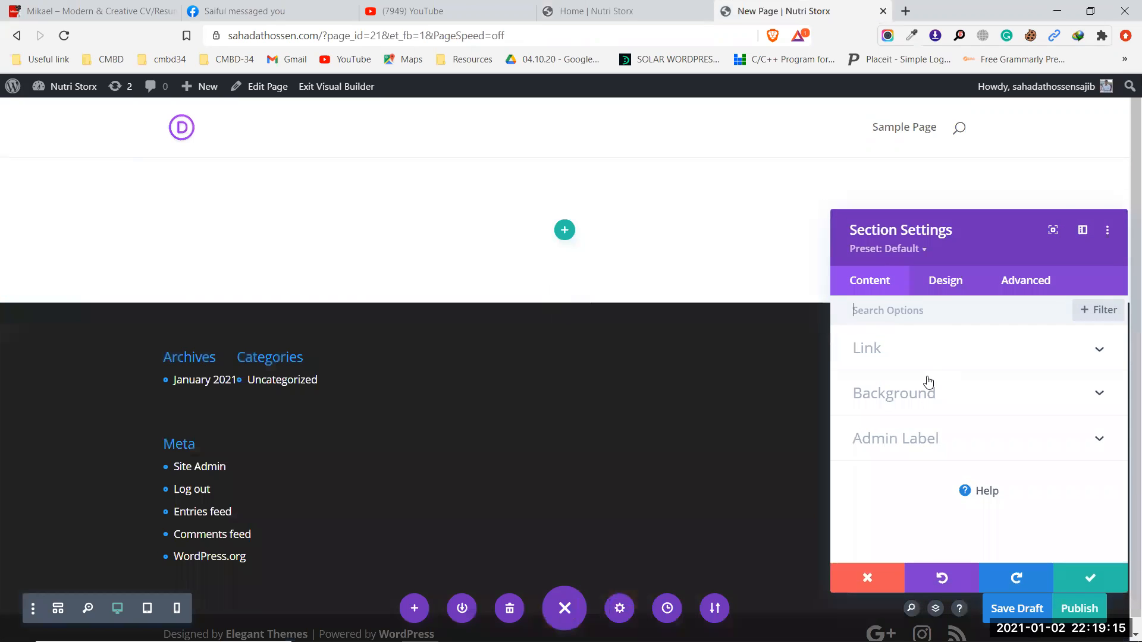
left_click(951, 399)
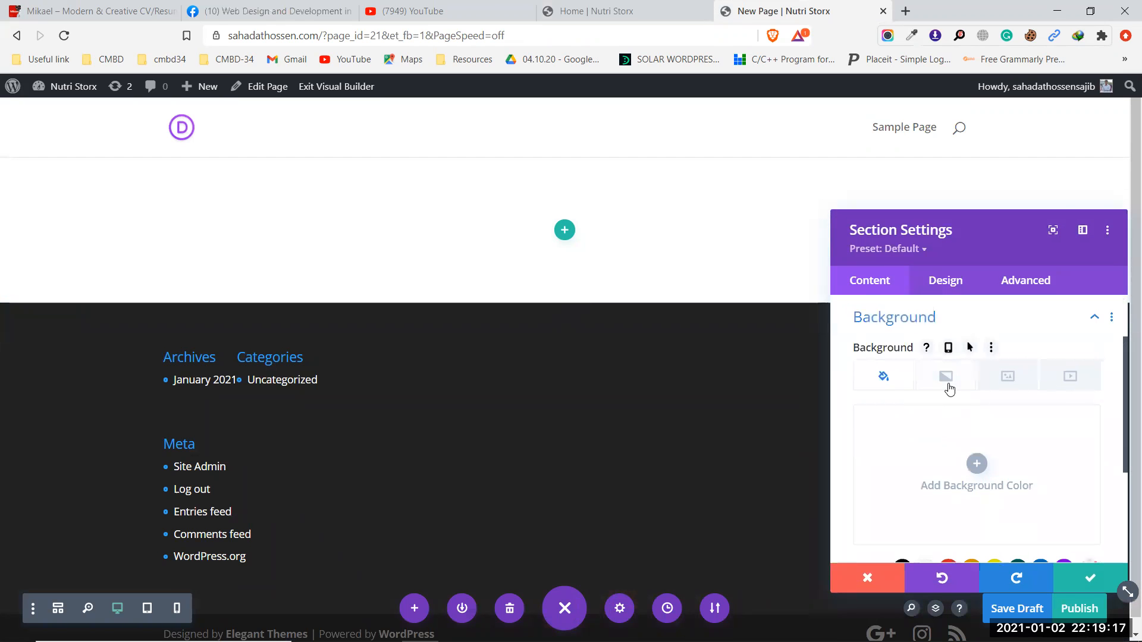
left_click(977, 464)
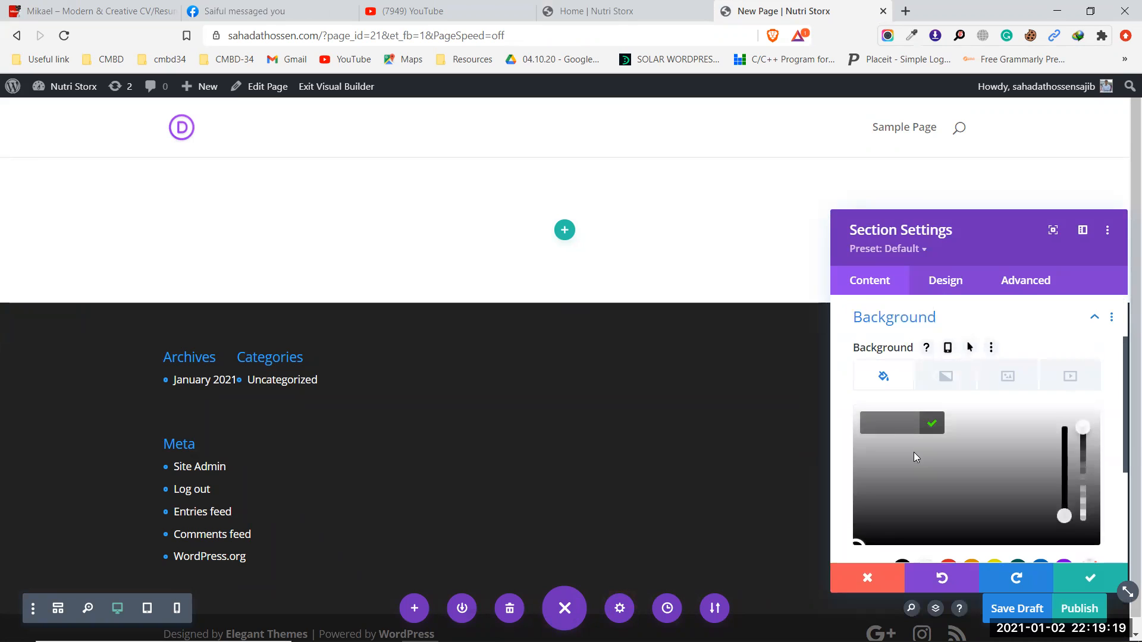
type("#1f1f1f")
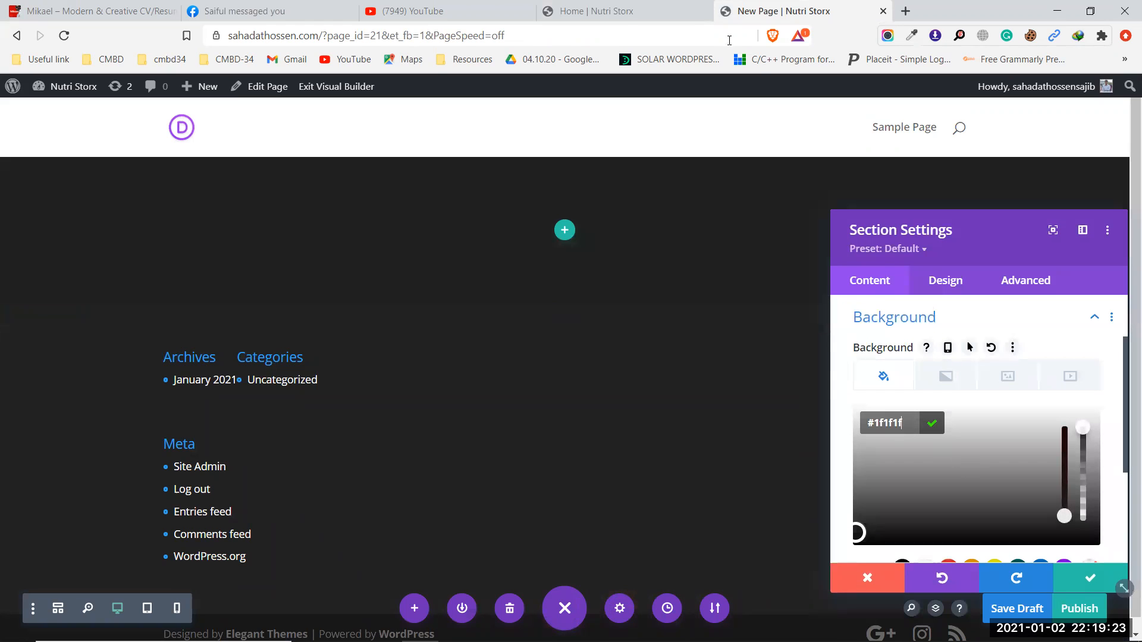
Switch back to the Home browser tab and examine the hero section's background and layout settings
left_click(599, 12)
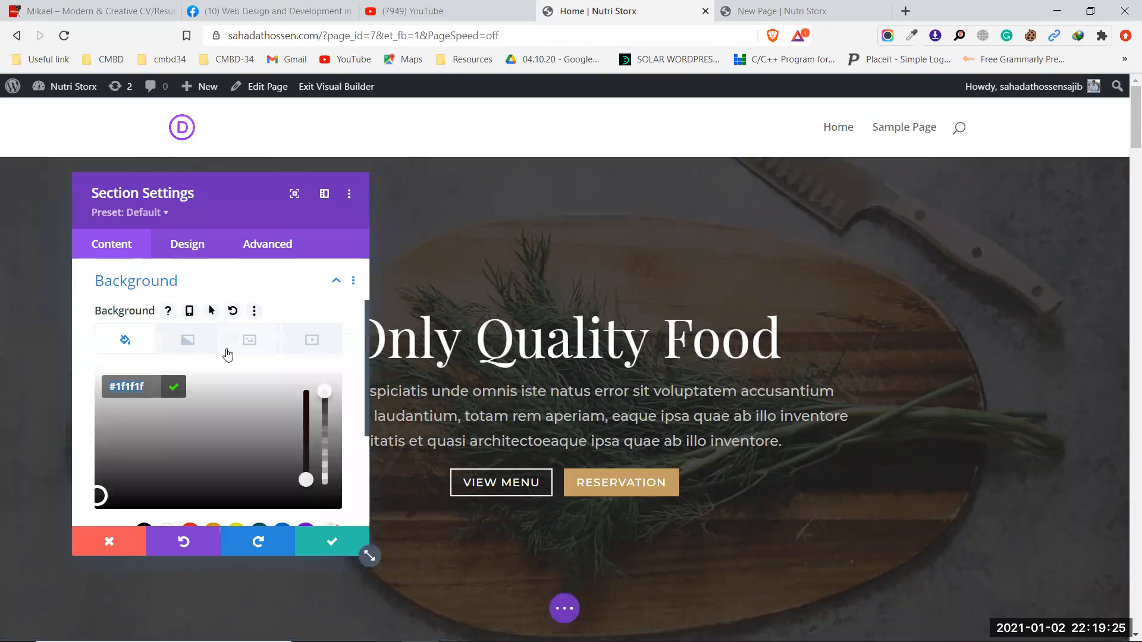
scroll(213, 367, "up", 2)
scroll(213, 368, "down", 3)
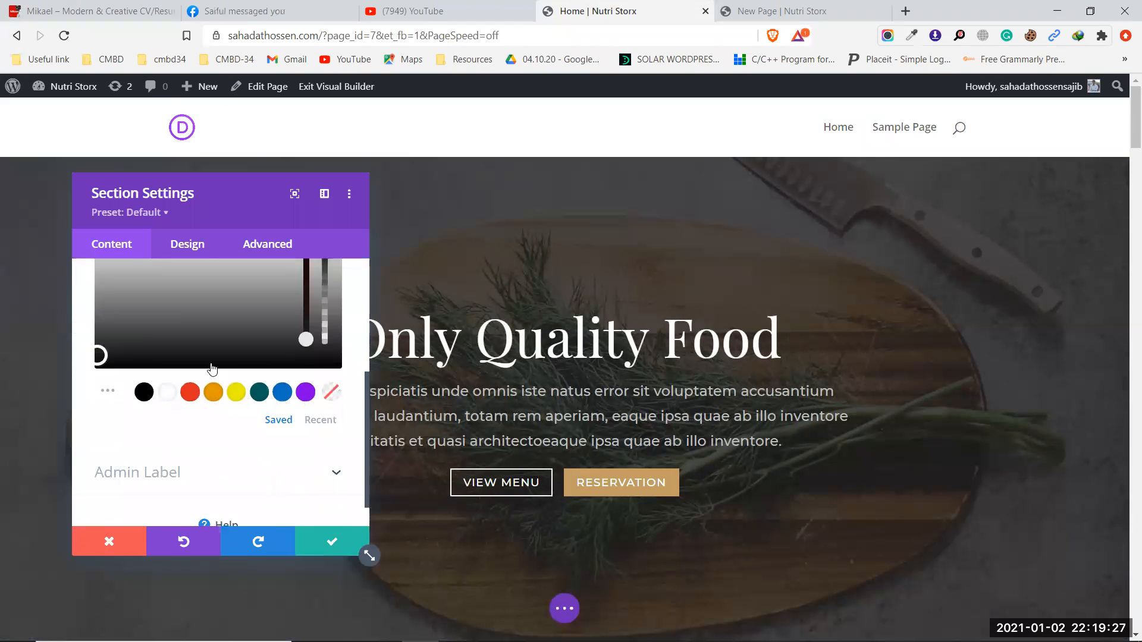
scroll(196, 286, "up", 3)
left_click(189, 246)
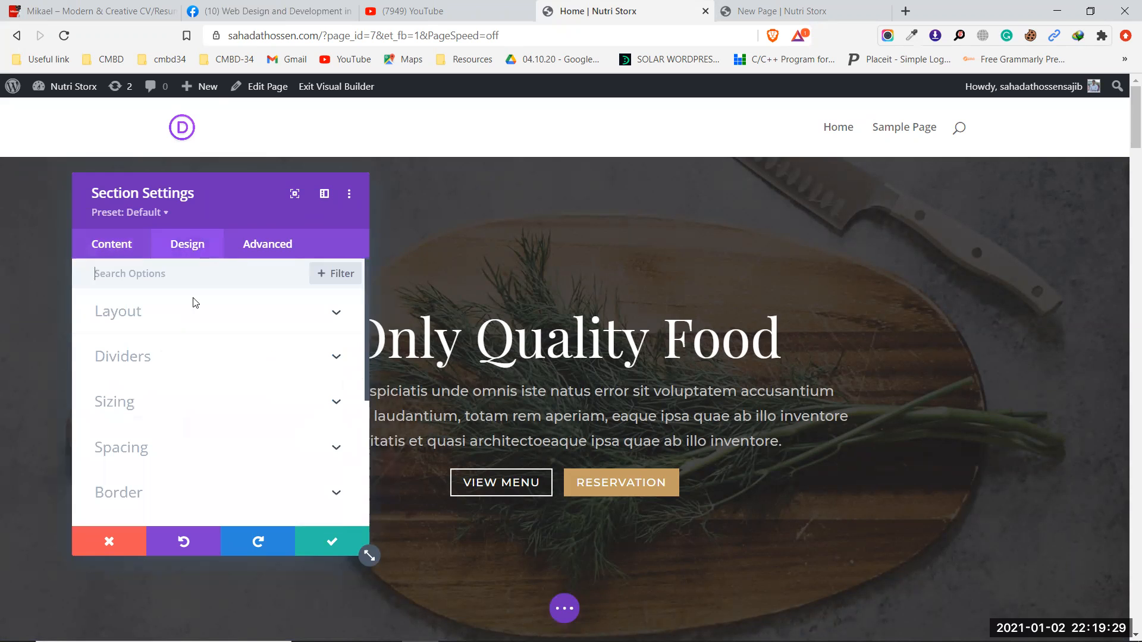
left_click(191, 313)
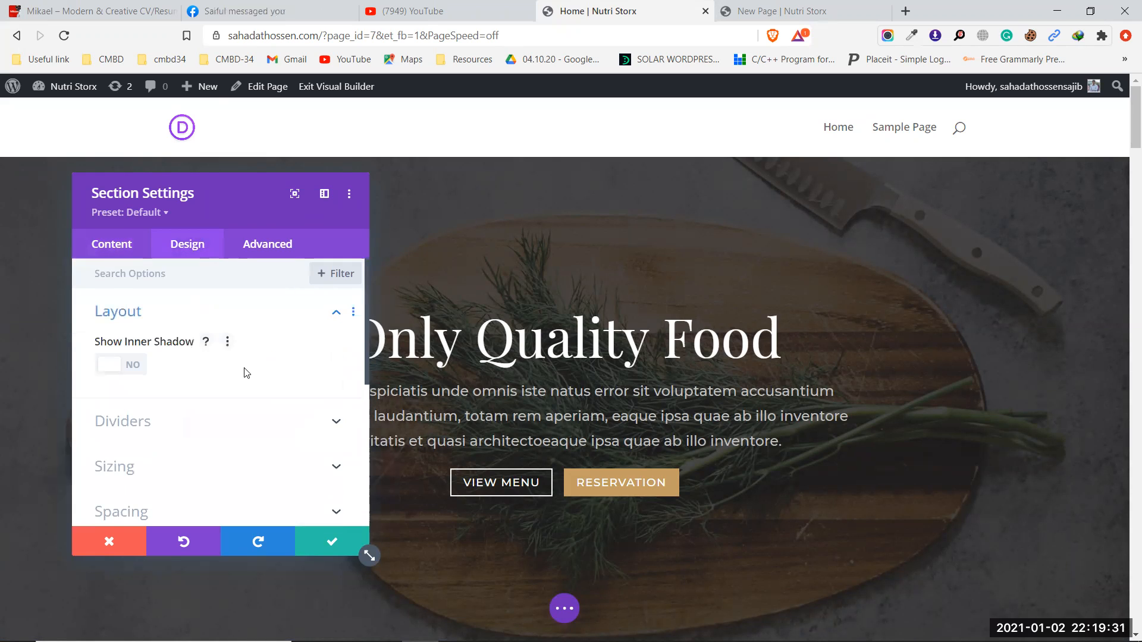
Examine the hero section's top and bottom divider settings, including style, color, height, repeat and flip
scroll(238, 366, "down", 1)
left_click(227, 357)
scroll(244, 403, "down", 2)
scroll(249, 380, "up", 2)
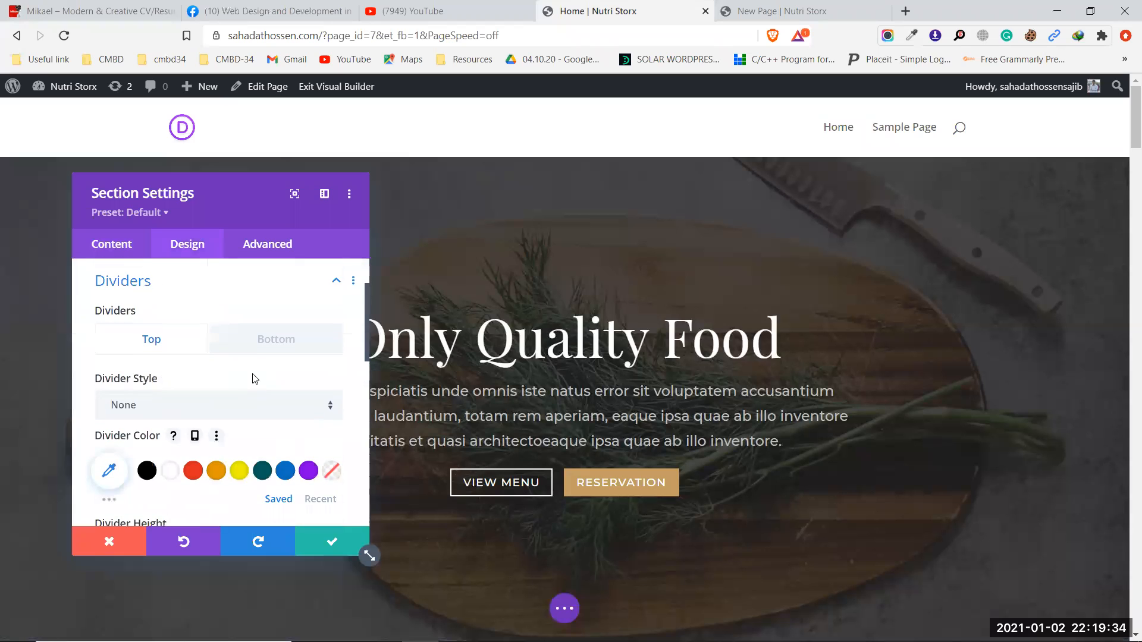
left_click(271, 350)
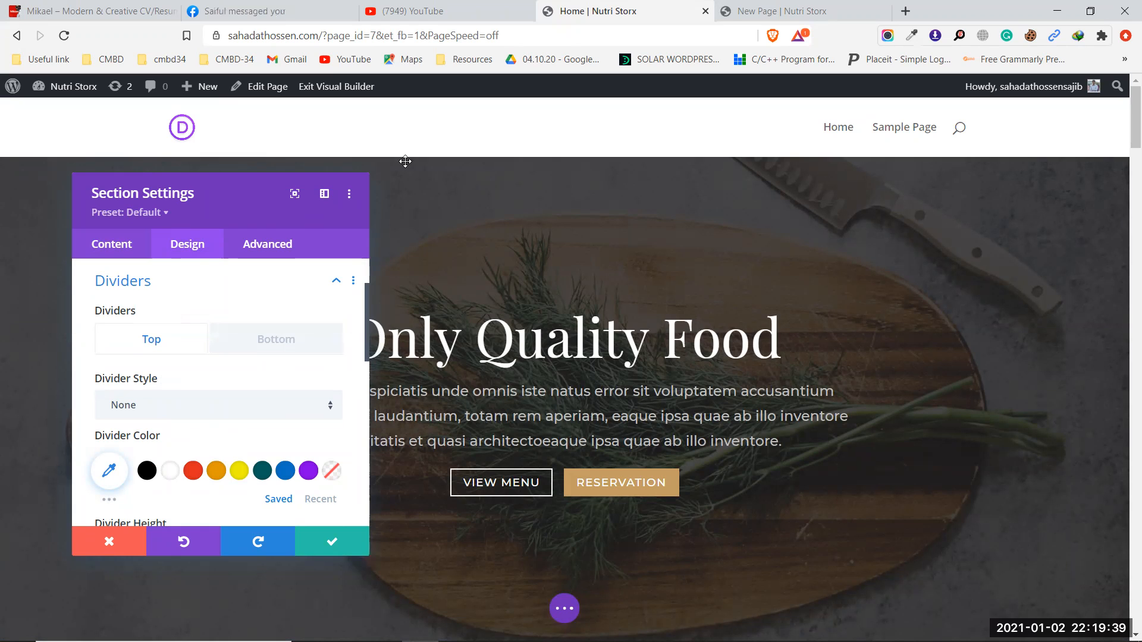
scroll(627, 551, "down", 3)
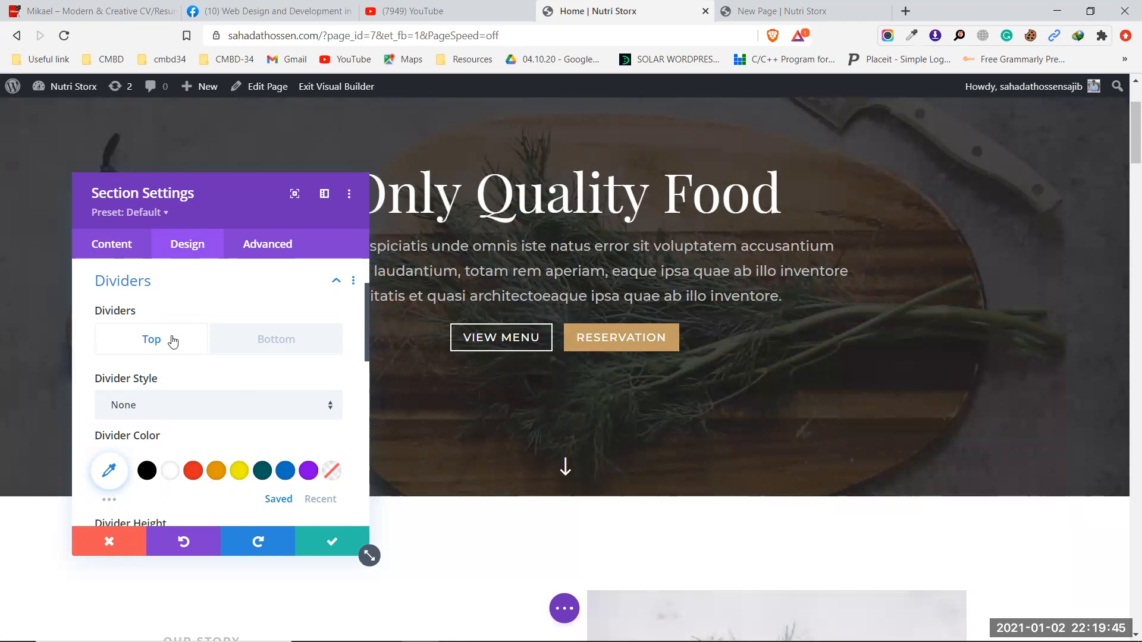
left_click(281, 342)
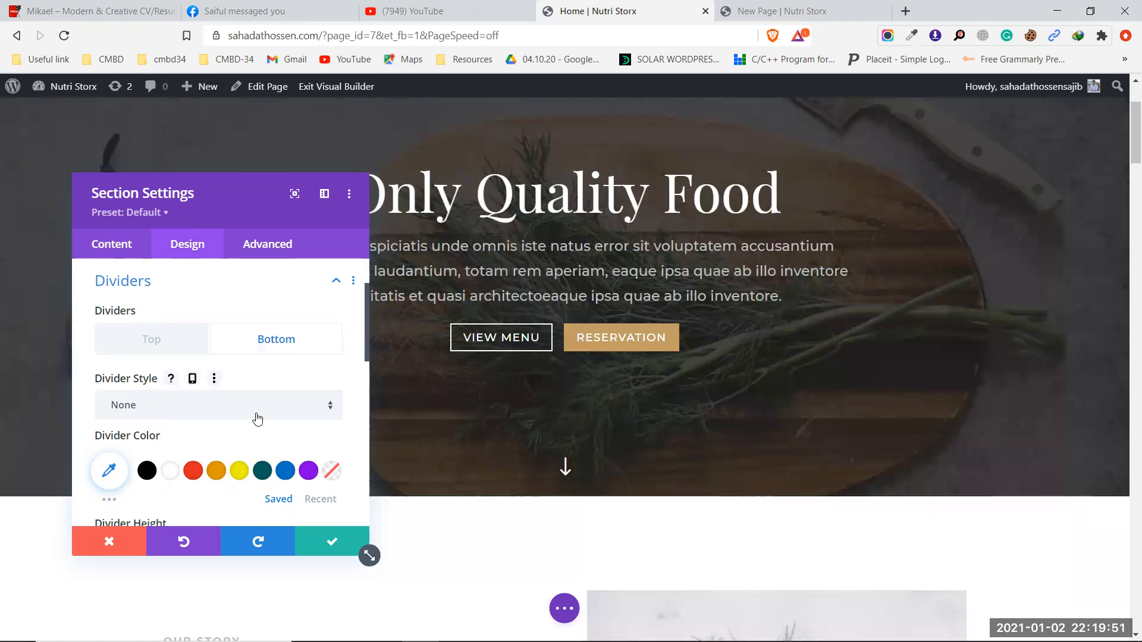
scroll(253, 410, "down", 3)
scroll(230, 413, "down", 5)
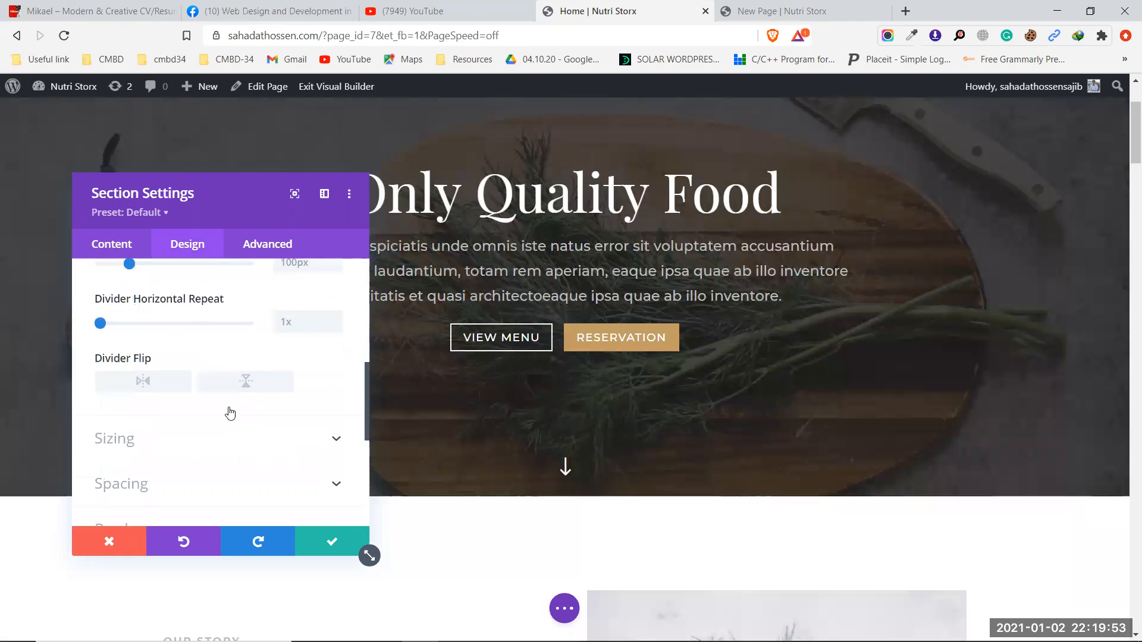
Examine the hero section's sizing settings, including width, maximum width, alignment and minimum height
left_click(178, 280)
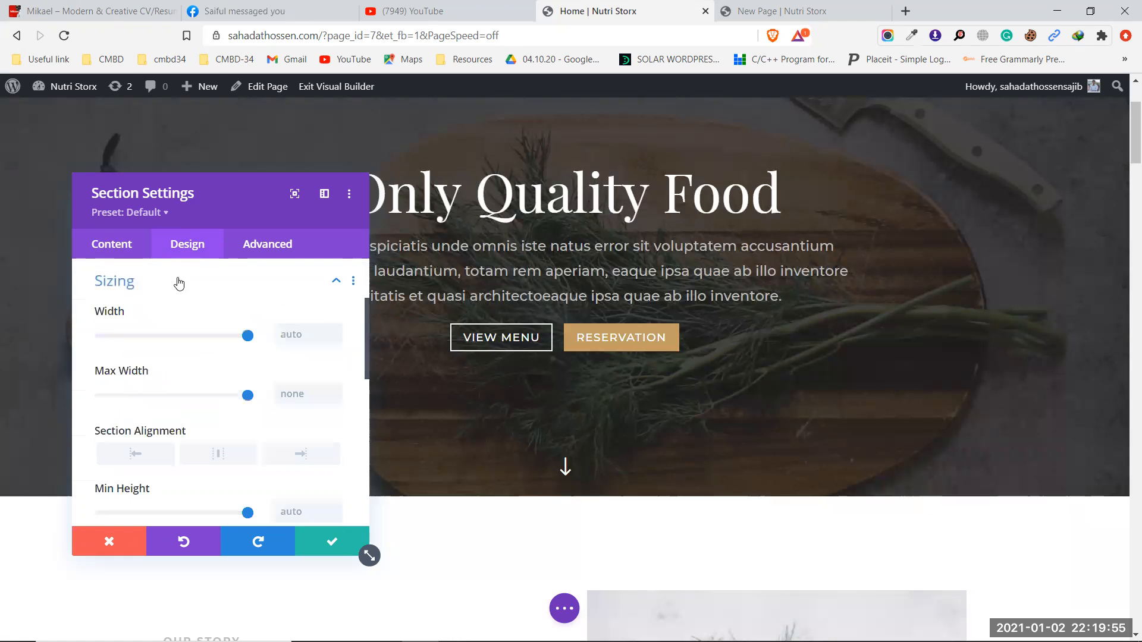
scroll(254, 431, "down", 2)
scroll(254, 433, "down", 5)
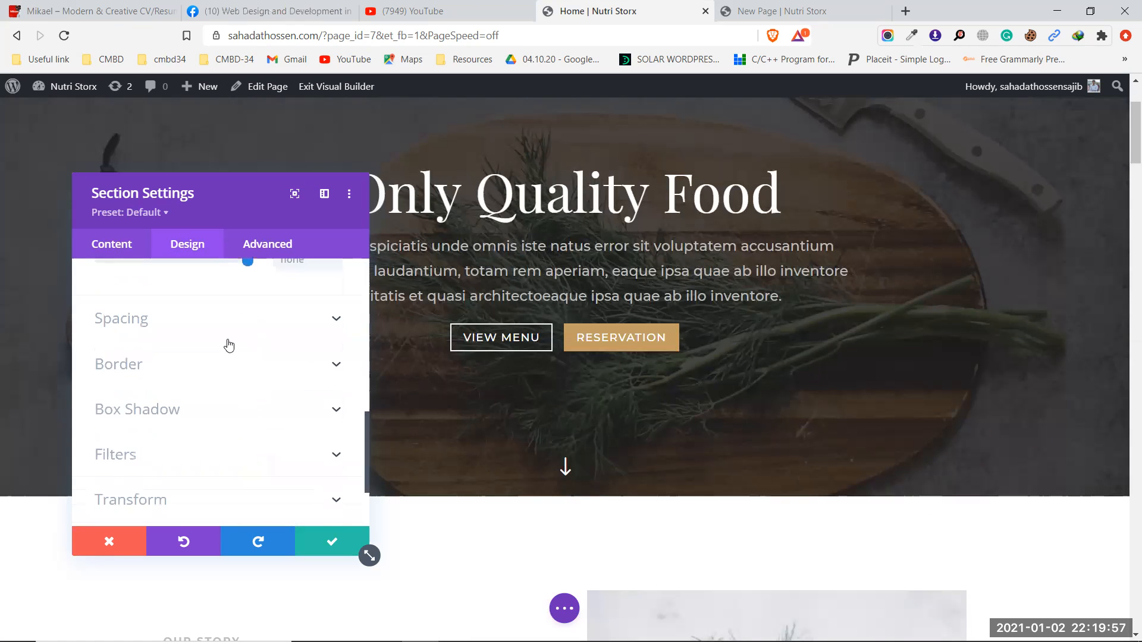
Examine the hero section's margin and padding settings and the remaining design option groups
left_click(220, 331)
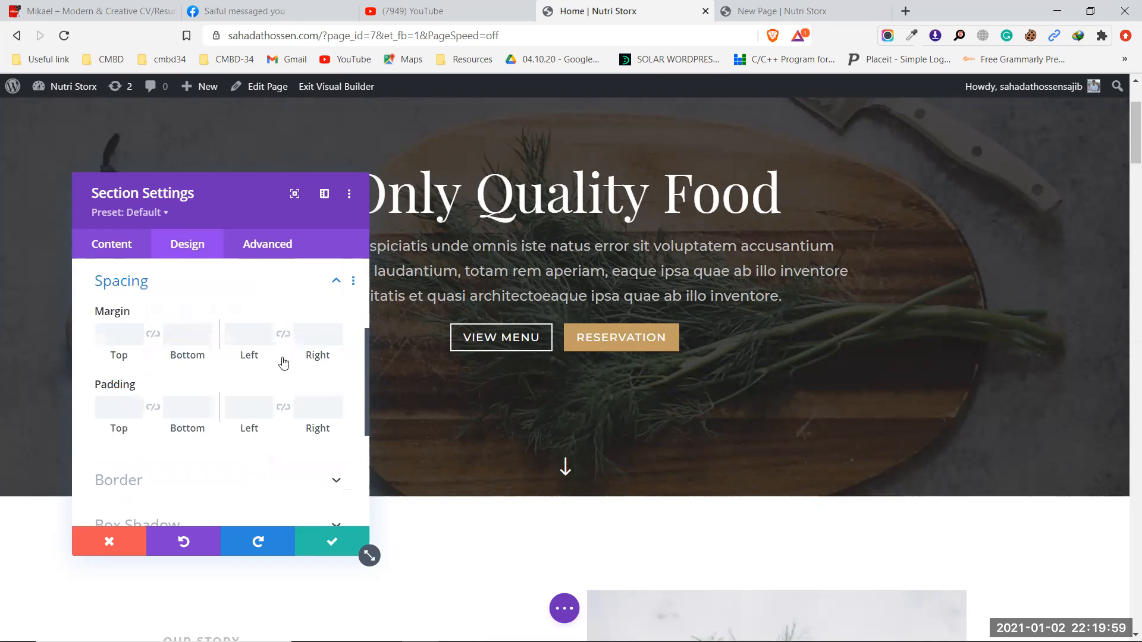
scroll(241, 395, "down", 3)
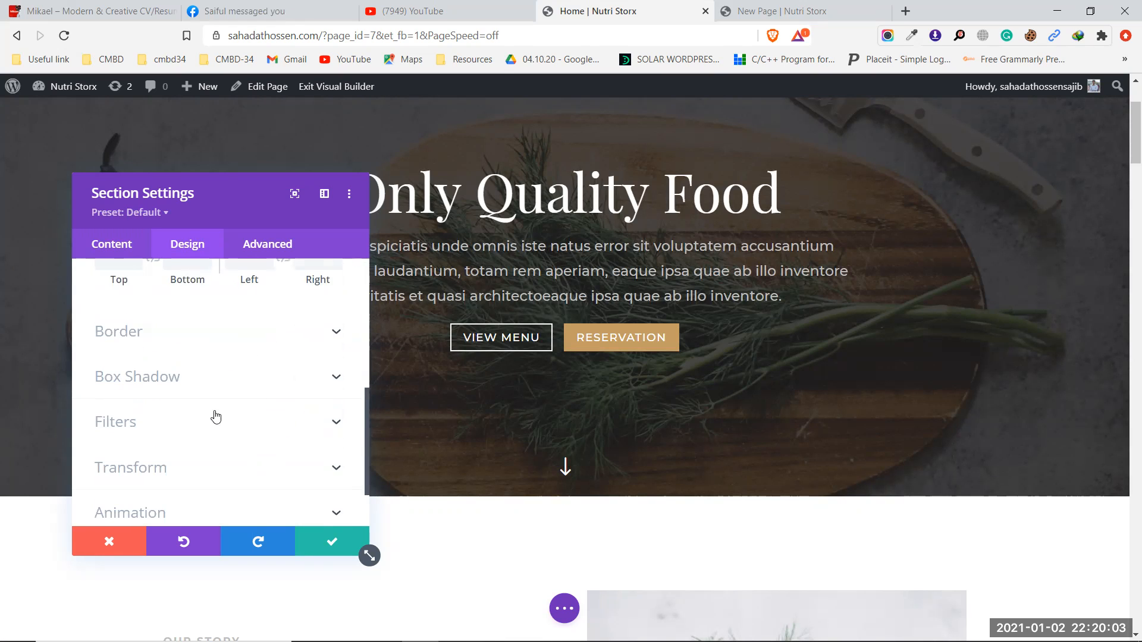
scroll(215, 419, "down", 2)
scroll(204, 440, "up", 3)
scroll(205, 443, "up", 4)
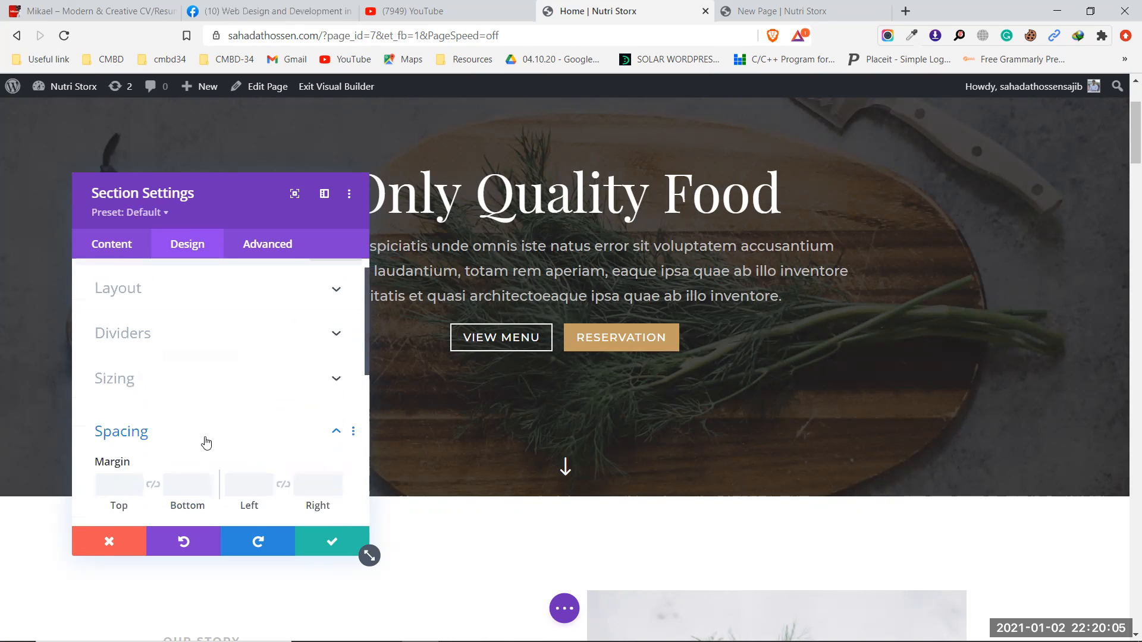
Examine the hero section's advanced option groups and its content option groups
left_click(266, 248)
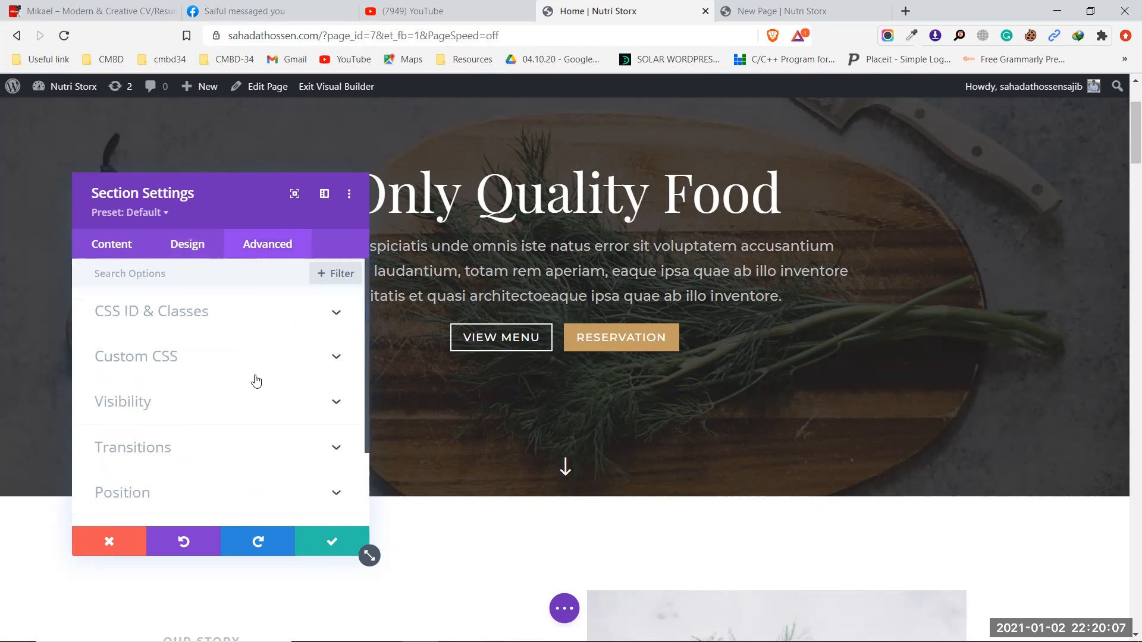
scroll(255, 380, "down", 3)
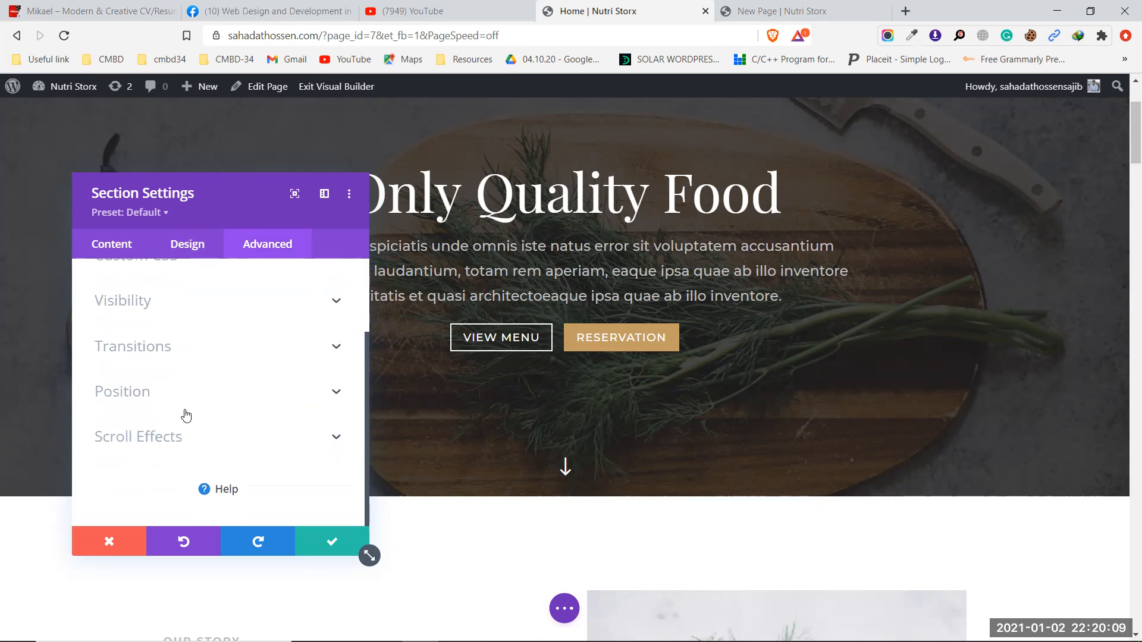
scroll(185, 414, "up", 3)
left_click(118, 246)
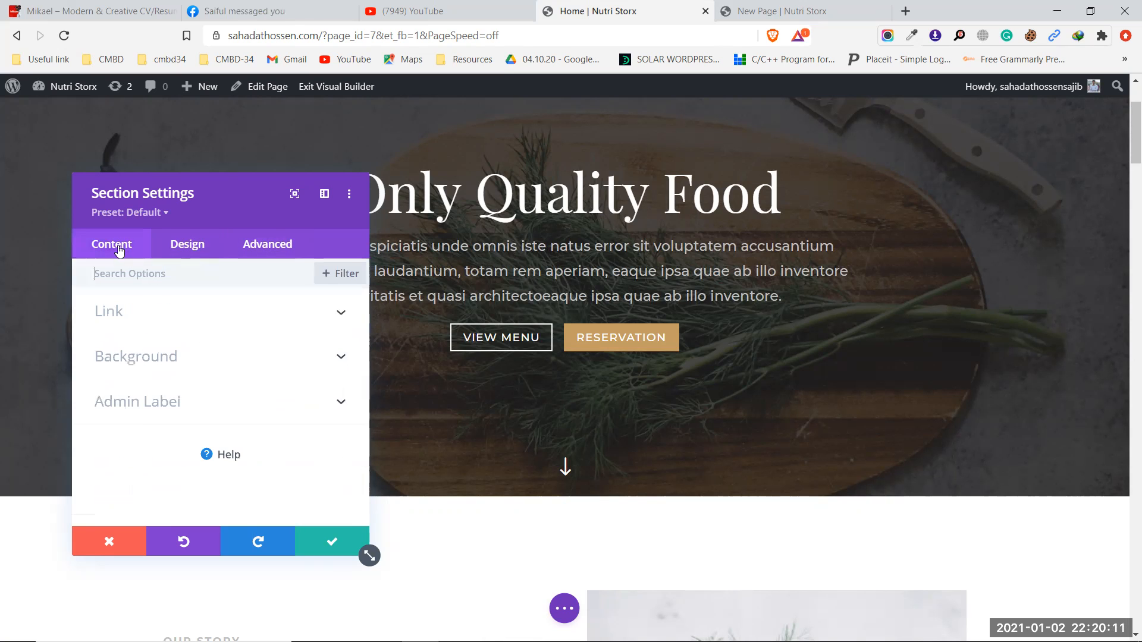
scroll(427, 383, "up", 3)
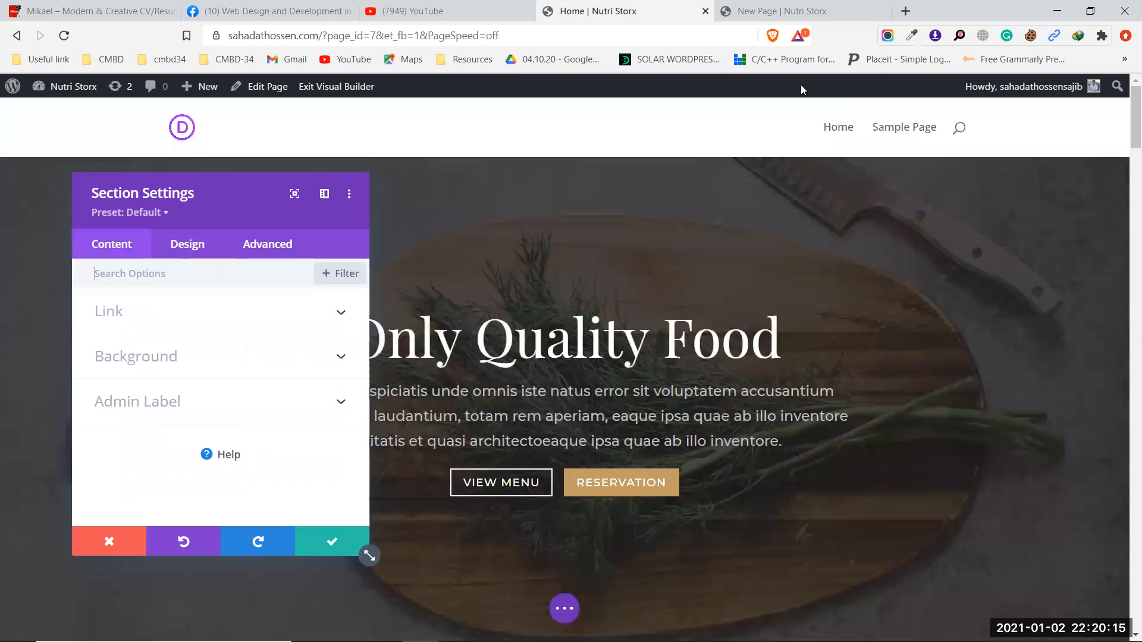
Check the empty section in the New Page browser tab, return to the Home tab and discard the open section settings
key("ctrl+Tab")
left_click(1090, 585)
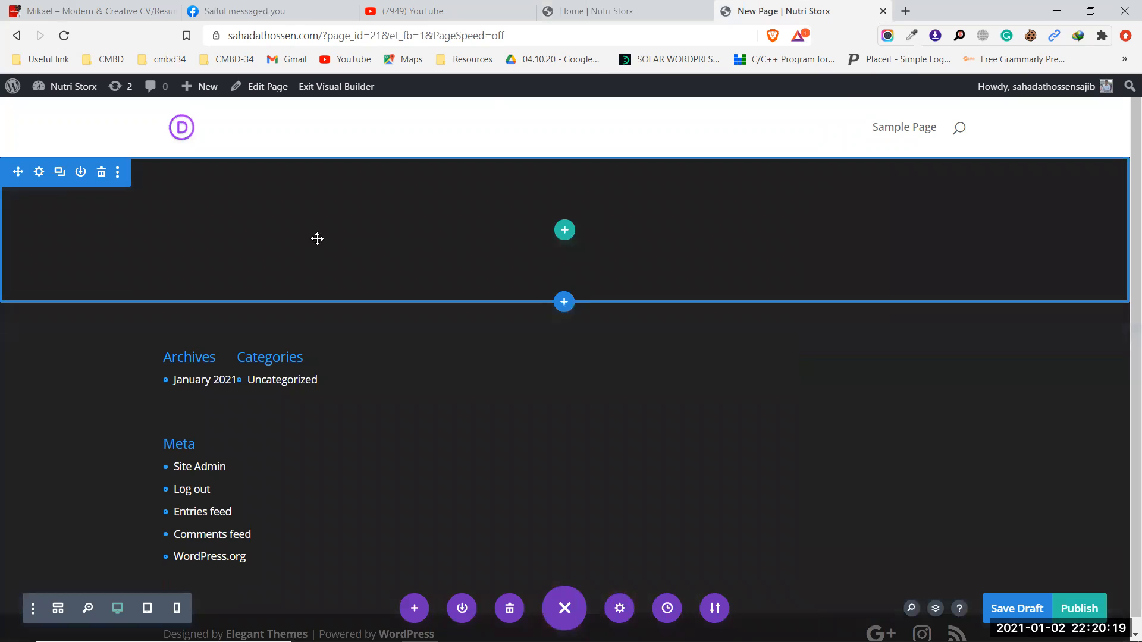
left_click(649, 7)
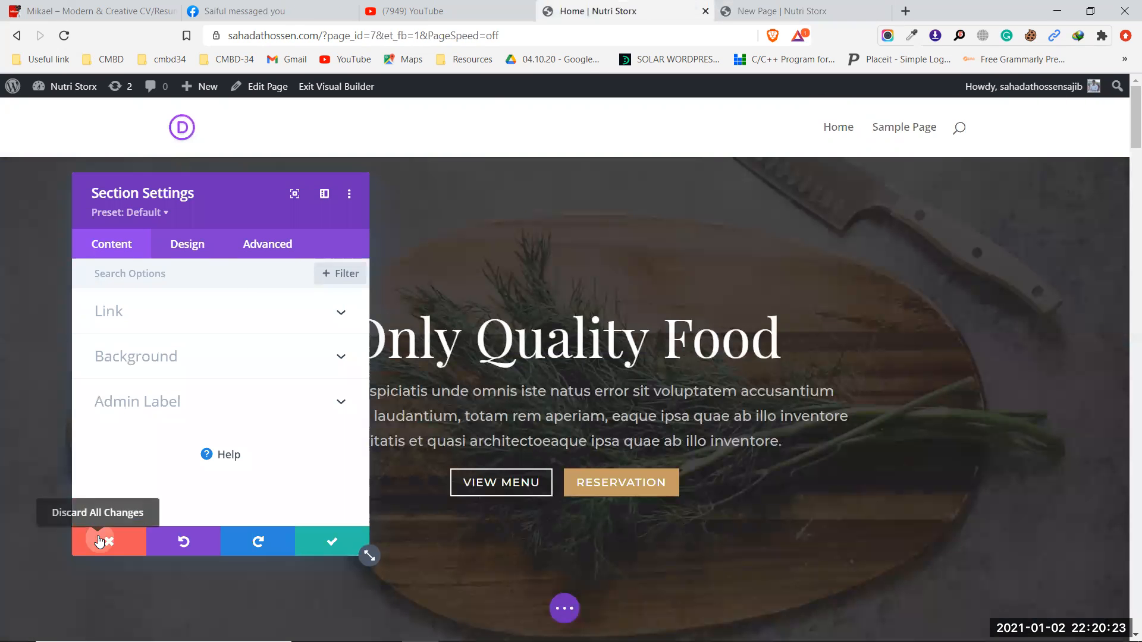
left_click(99, 543)
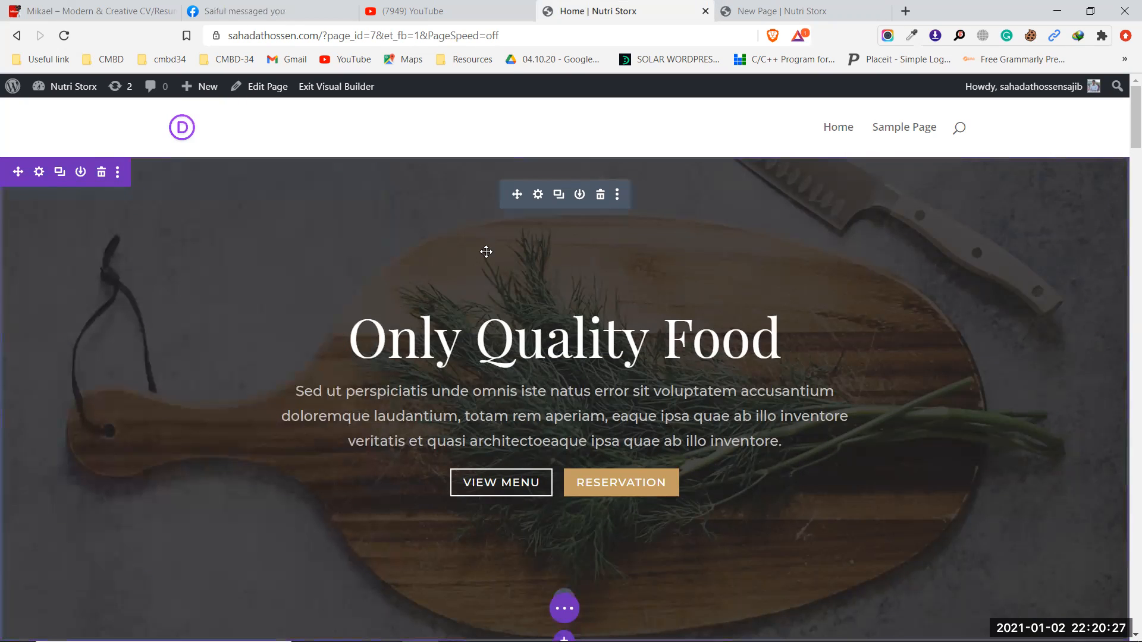
Open the settings of the hero's header module and select its title text "Only Quality Food"
left_click(537, 195)
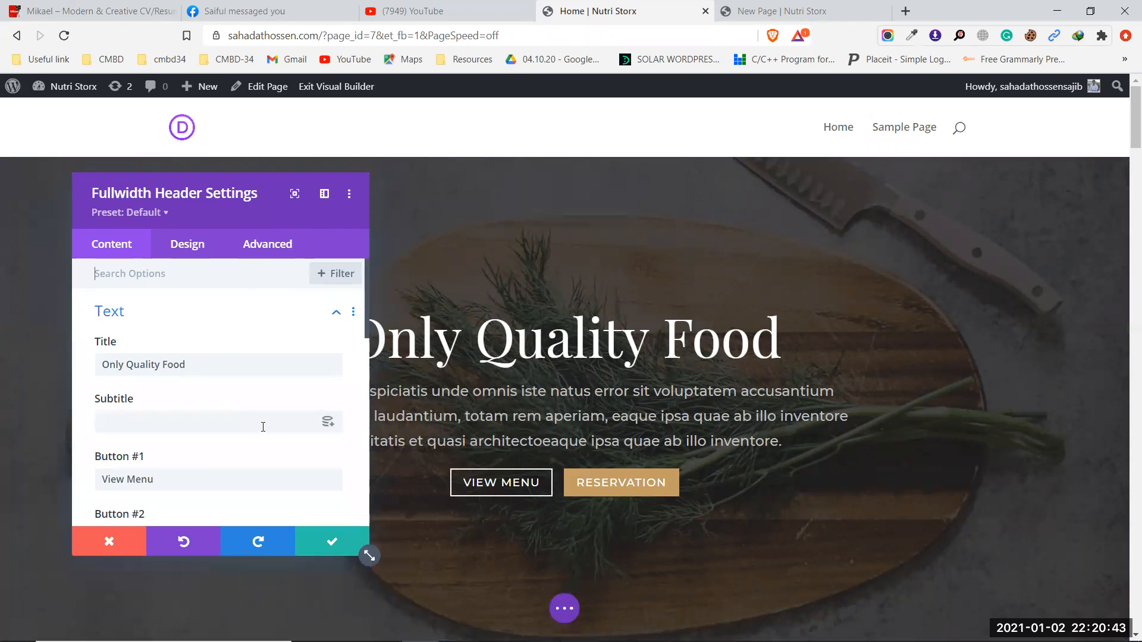
left_click_drag(232, 182, 171, 170)
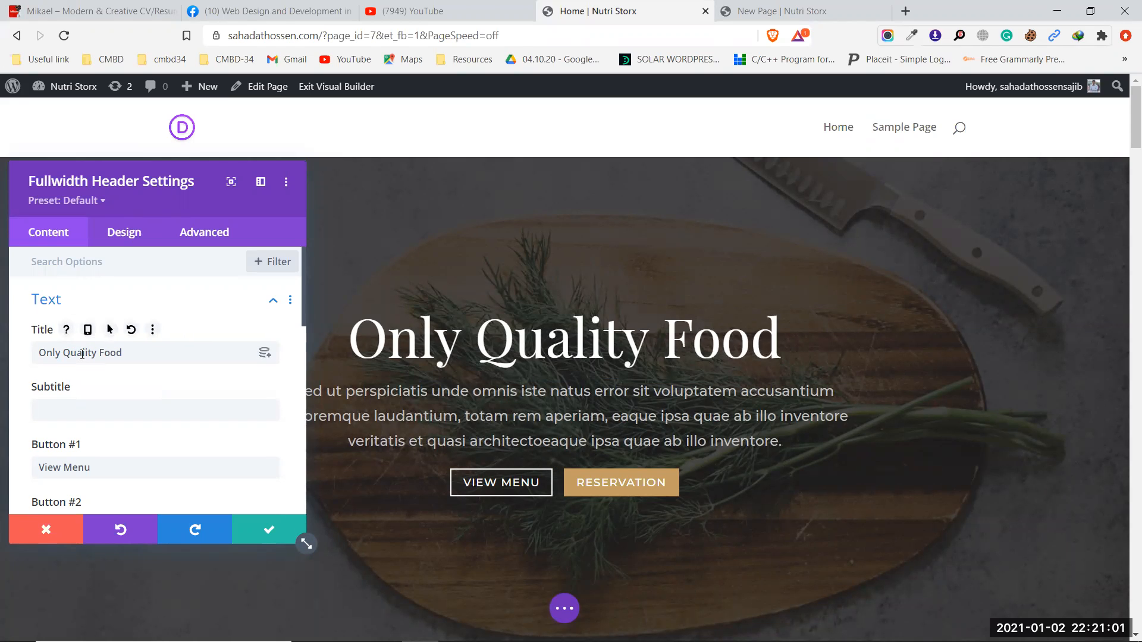
left_click_drag(139, 352, 38, 355)
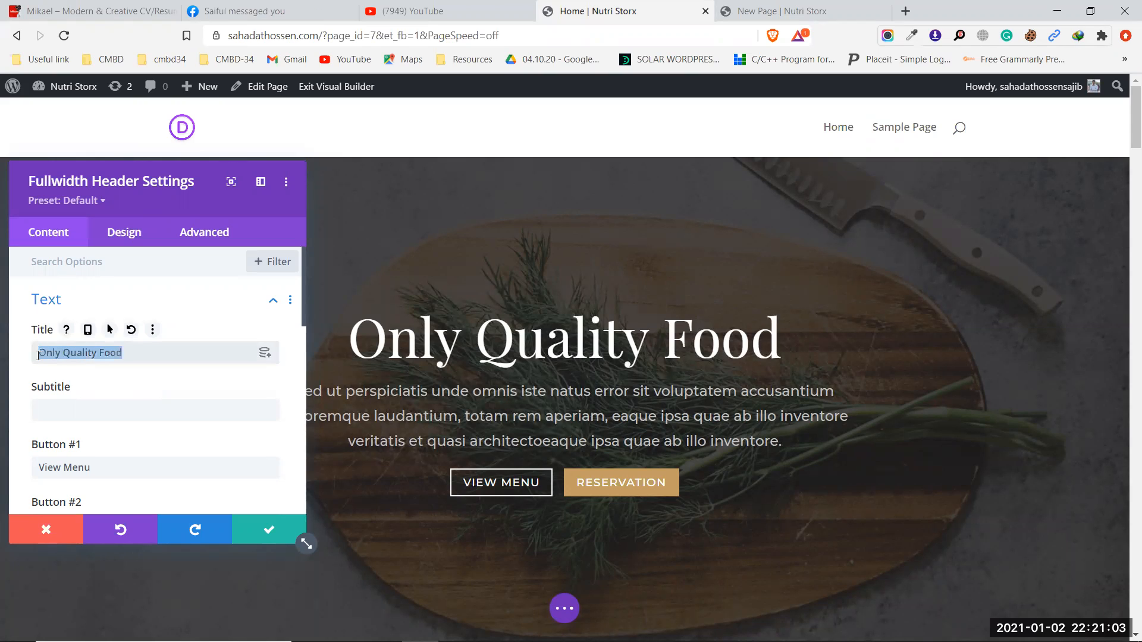
Switch to the New Page browser tab and open the row layout choices for the dark section
left_click(805, 8)
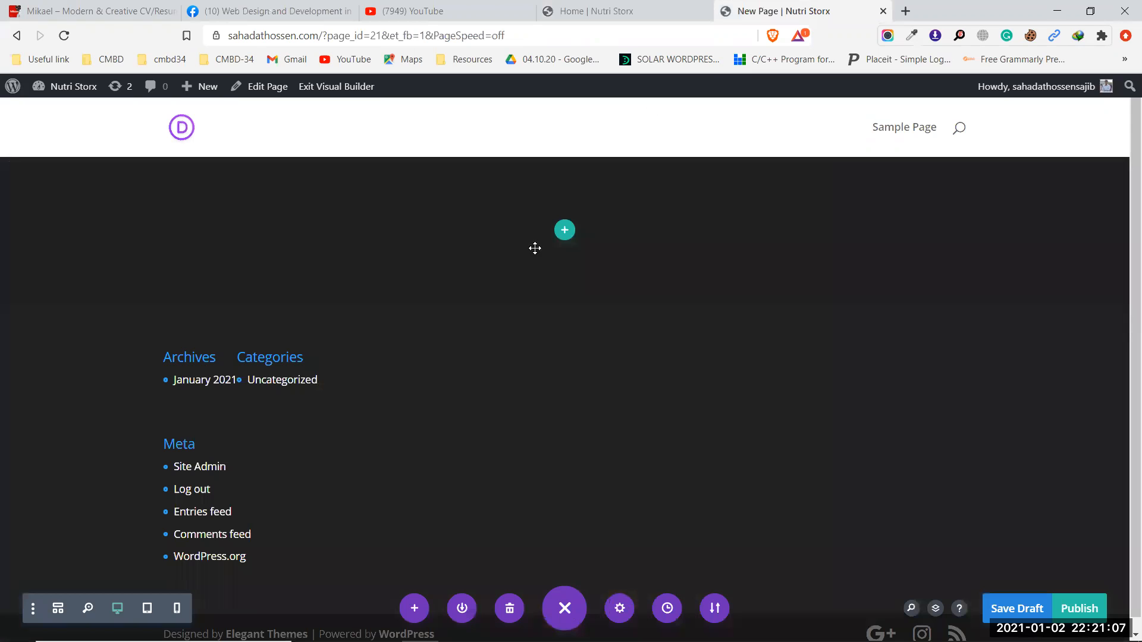
left_click(566, 232)
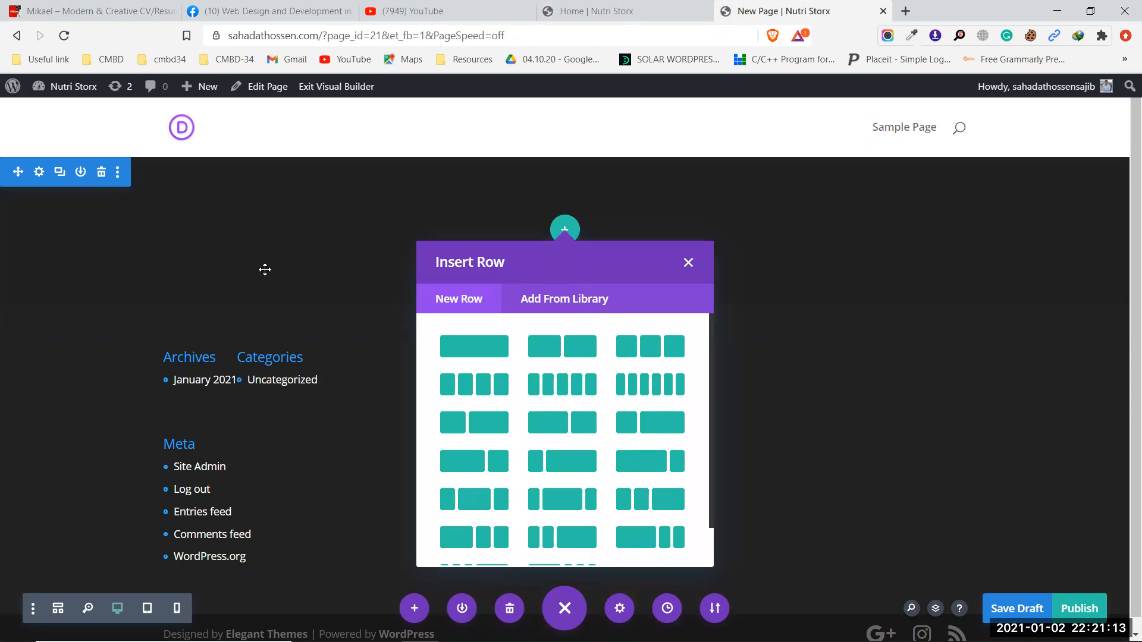
Return to the Home browser tab, close the Fullwidth Header settings without saving and look over the hero section
left_click(630, 6)
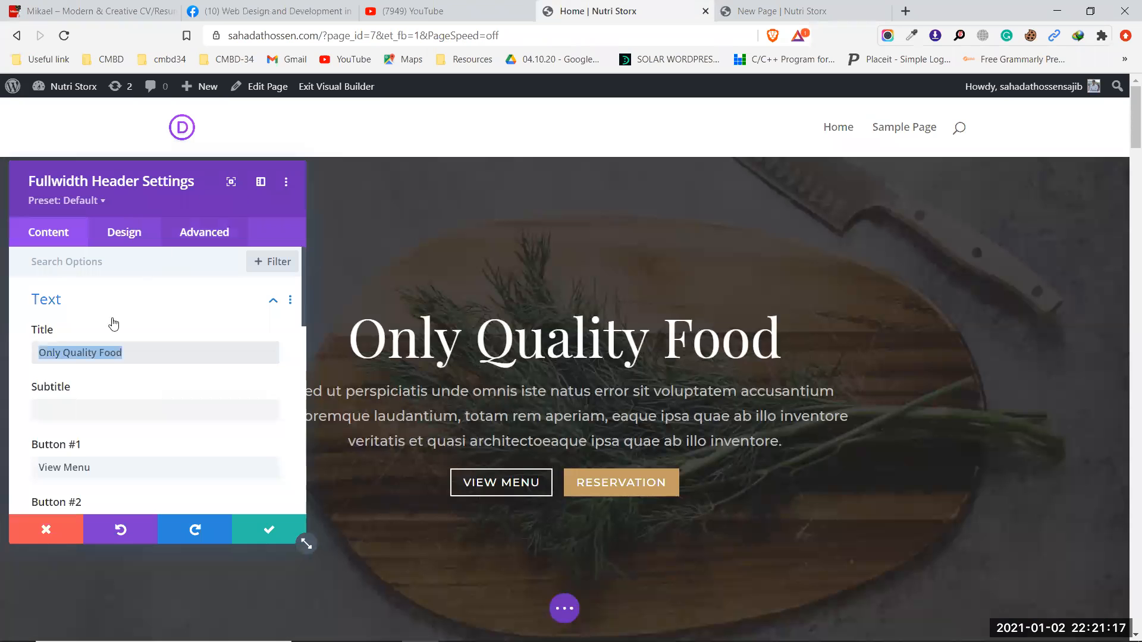
left_click(41, 531)
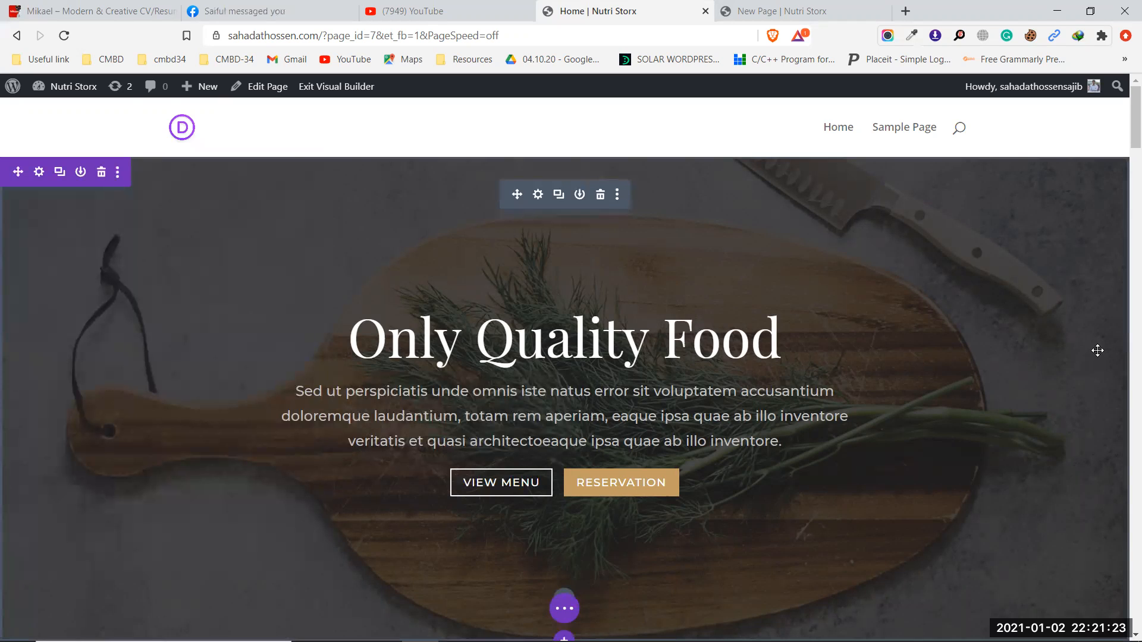
scroll(402, 393, "down", 3)
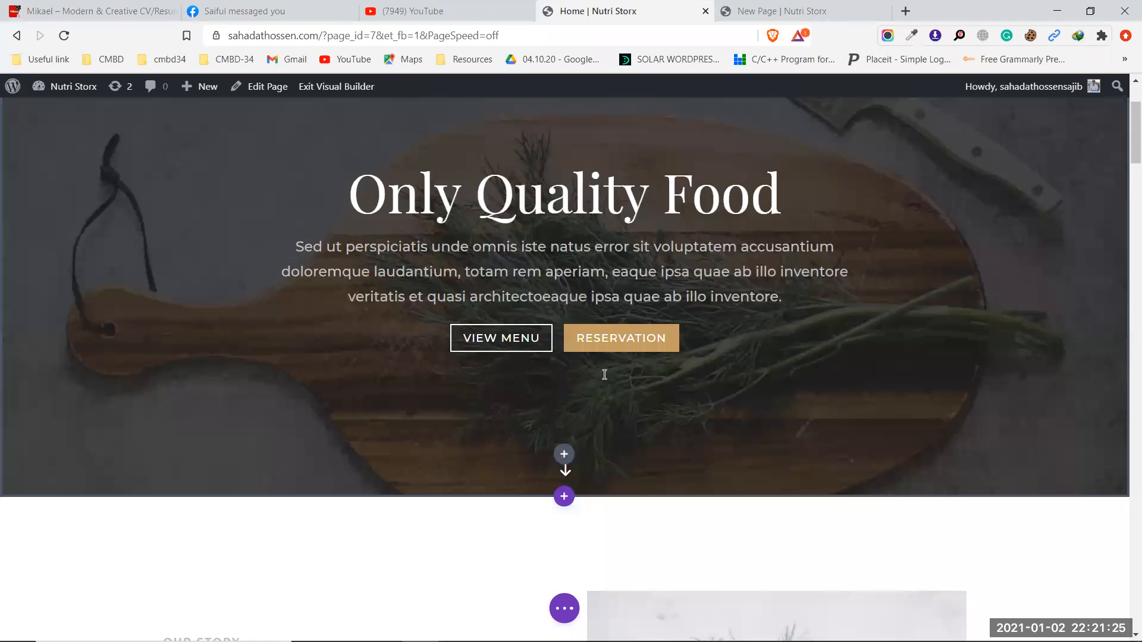
scroll(488, 337, "up", 3)
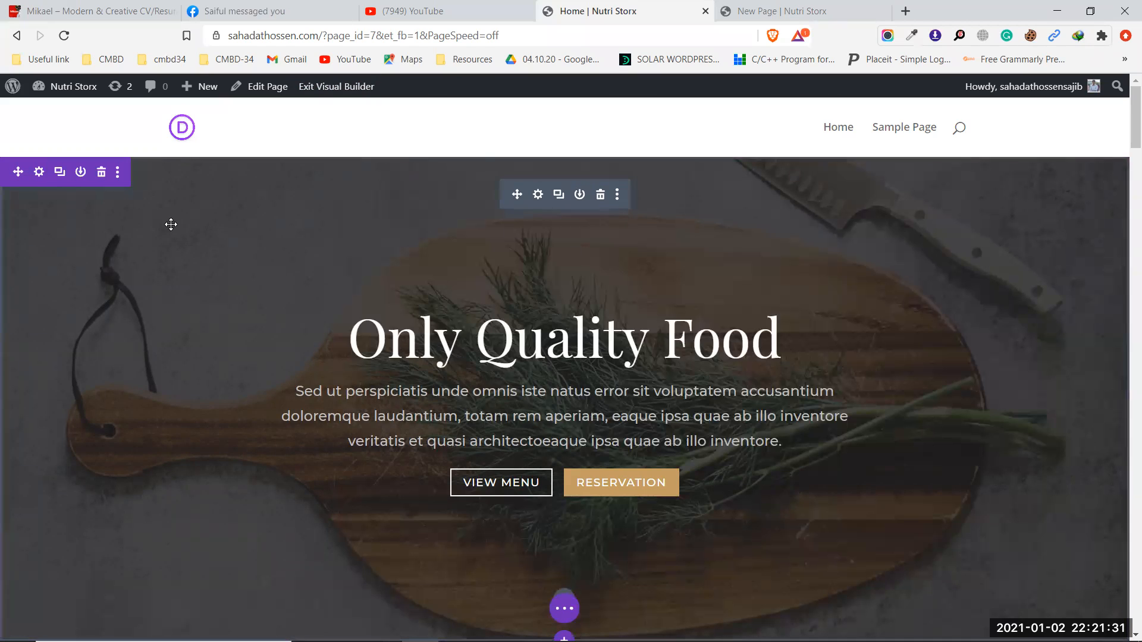
Insert a single-column row into the dark section in the New Page browser tab, checking the Home hero's layout first
left_click(812, 6)
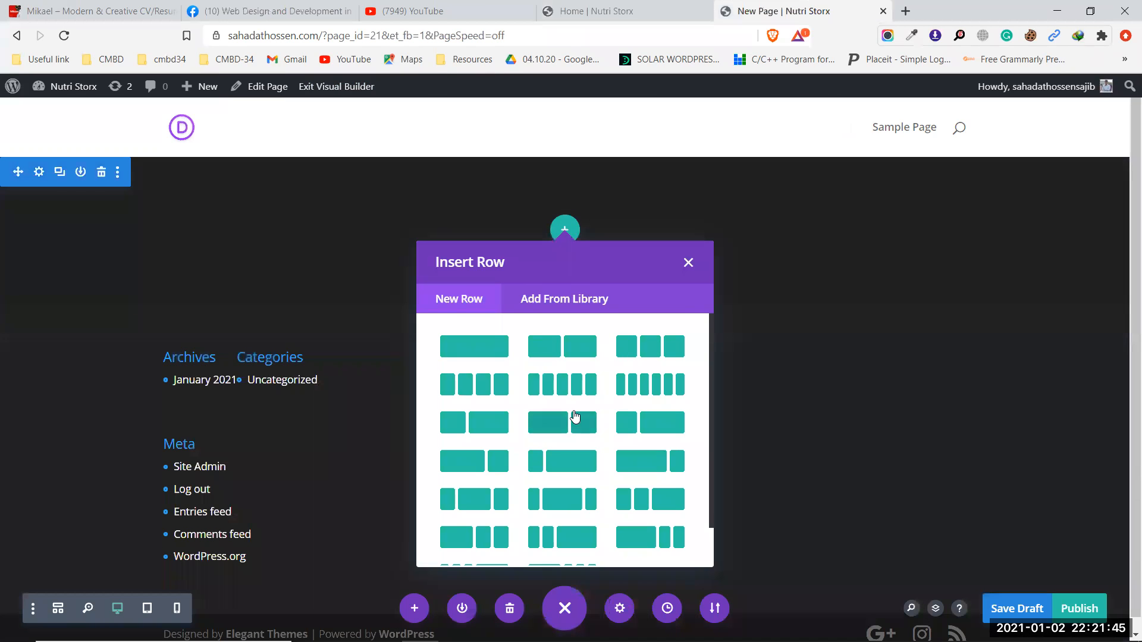
scroll(573, 410, "down", 1)
scroll(573, 410, "up", 1)
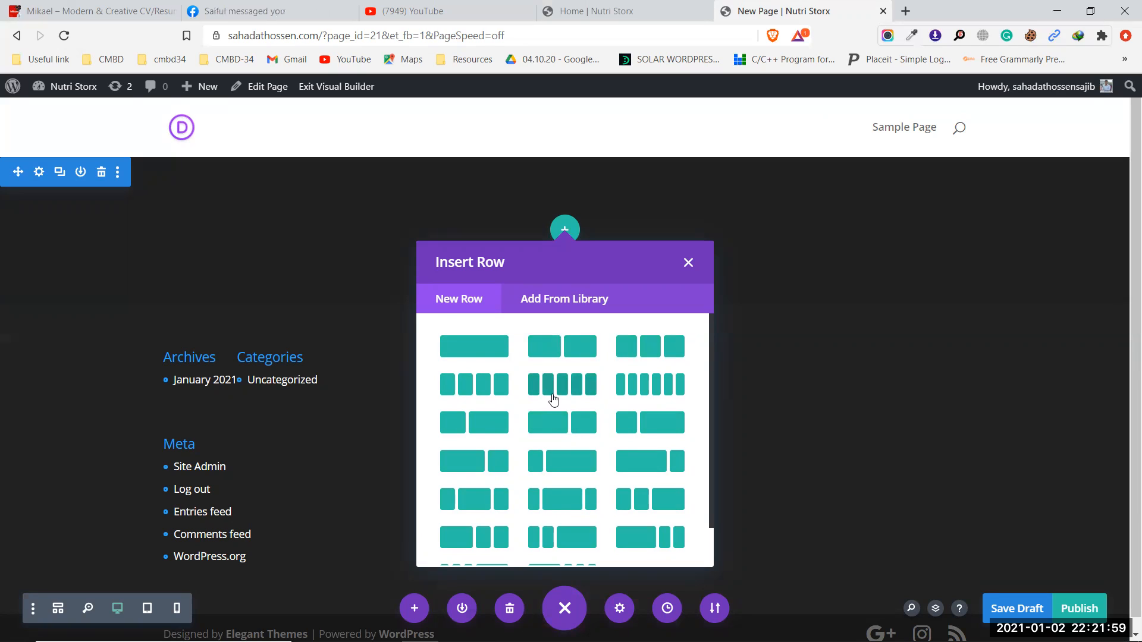
left_click(651, 9)
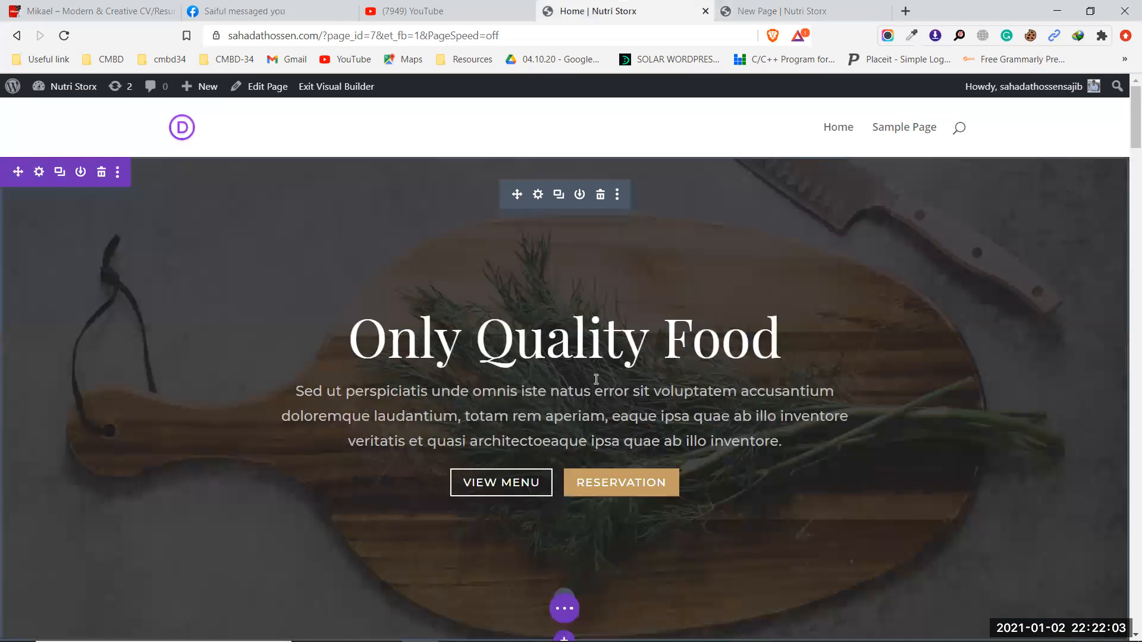
key("ctrl+Tab")
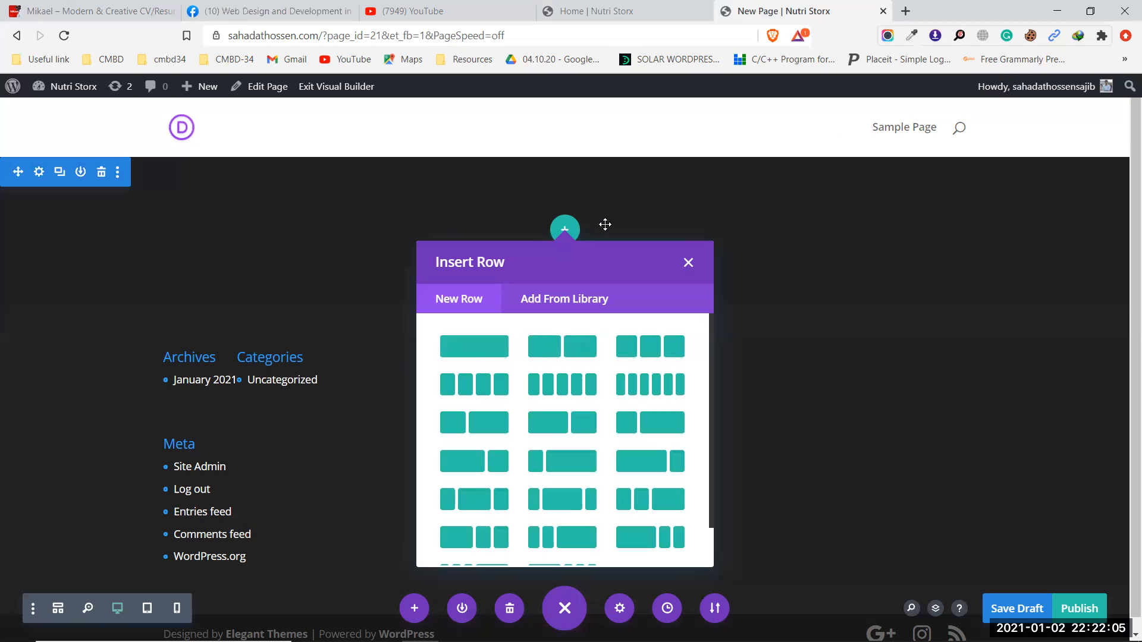
left_click(477, 349)
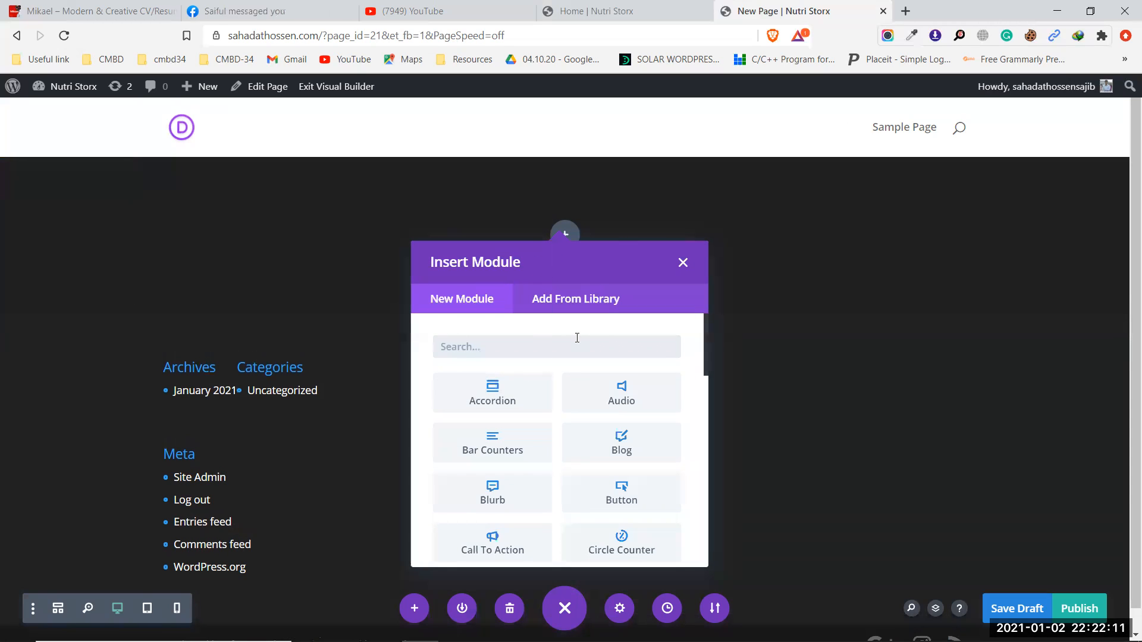
Switch to the Home browser tab and open the hero's header module settings to identify the module type
left_click(648, 18)
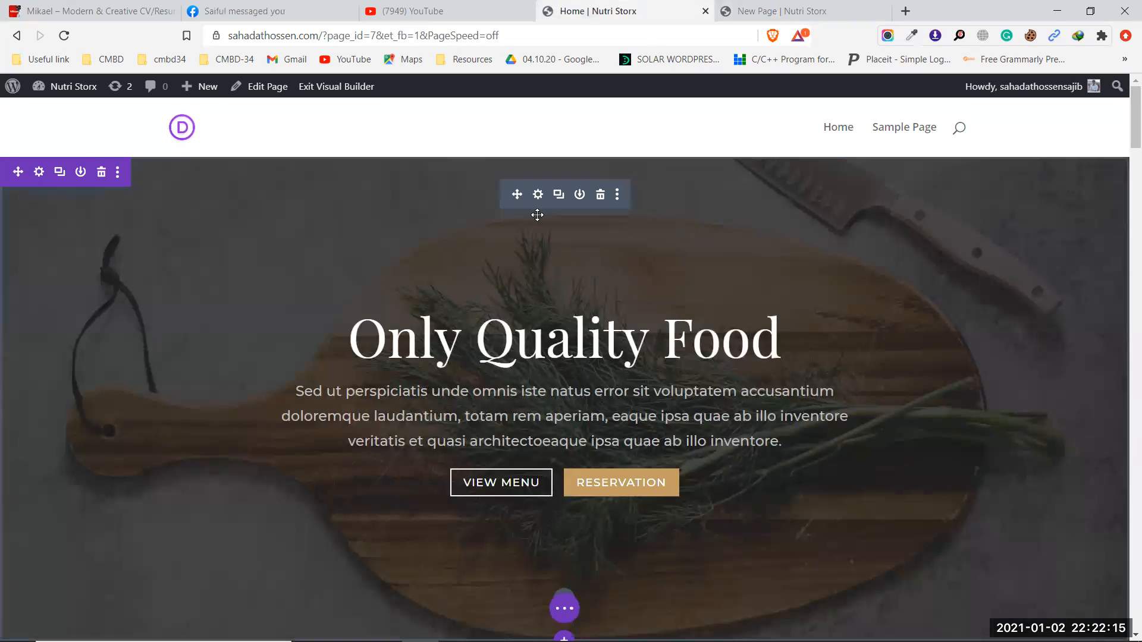
left_click(538, 196)
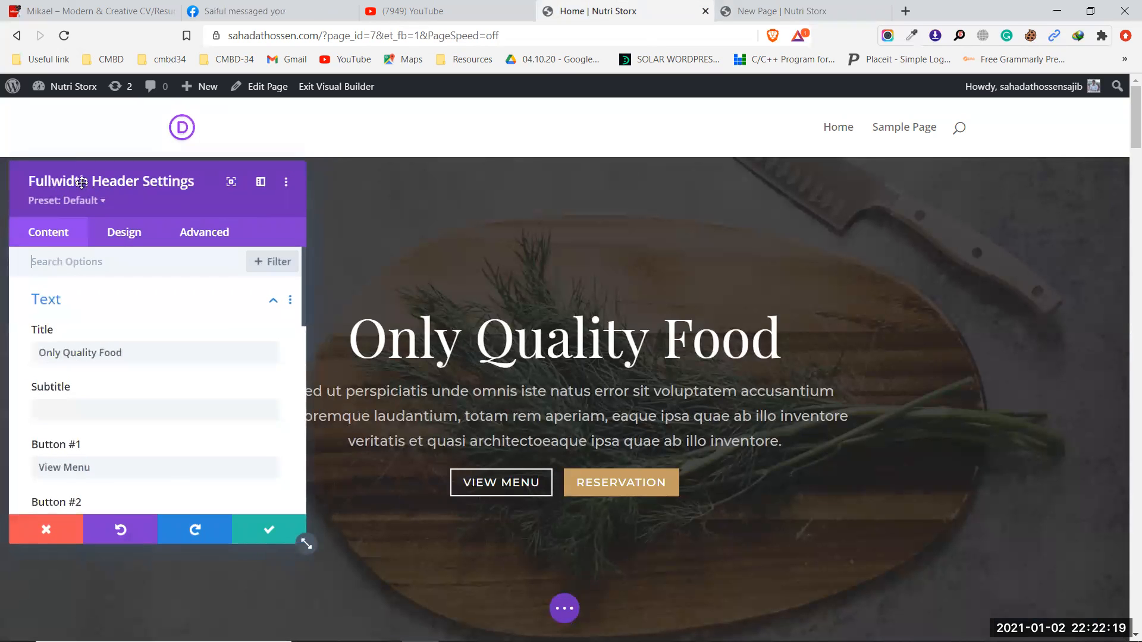
Search the New Page module list for "fu" and "he", and browse the unfiltered list for a header module
left_click(759, 7)
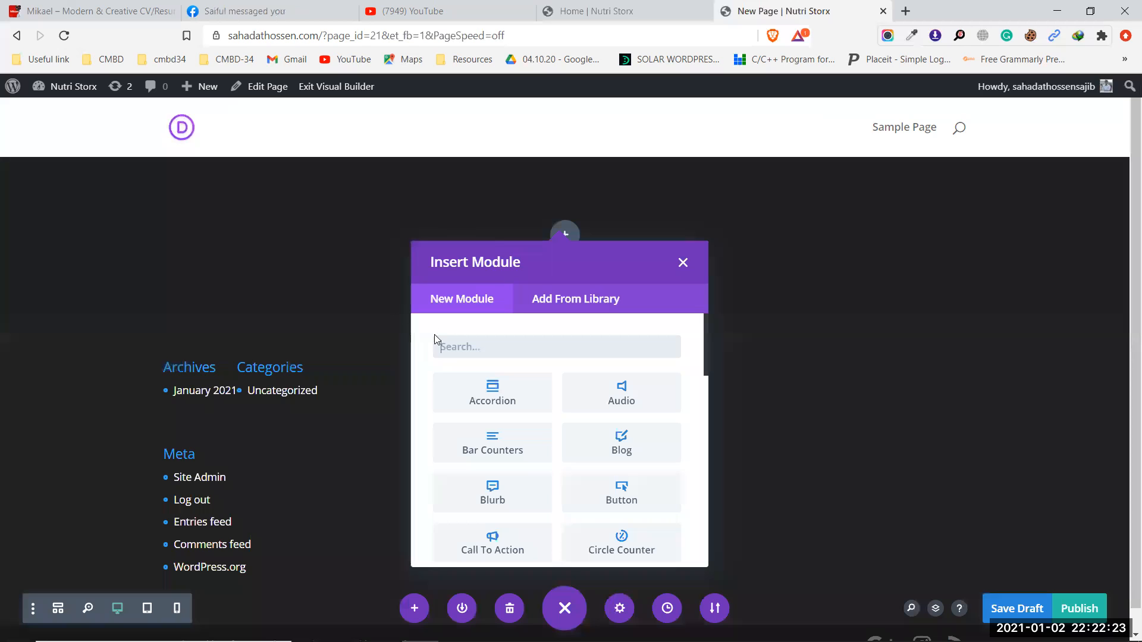
type("fu")
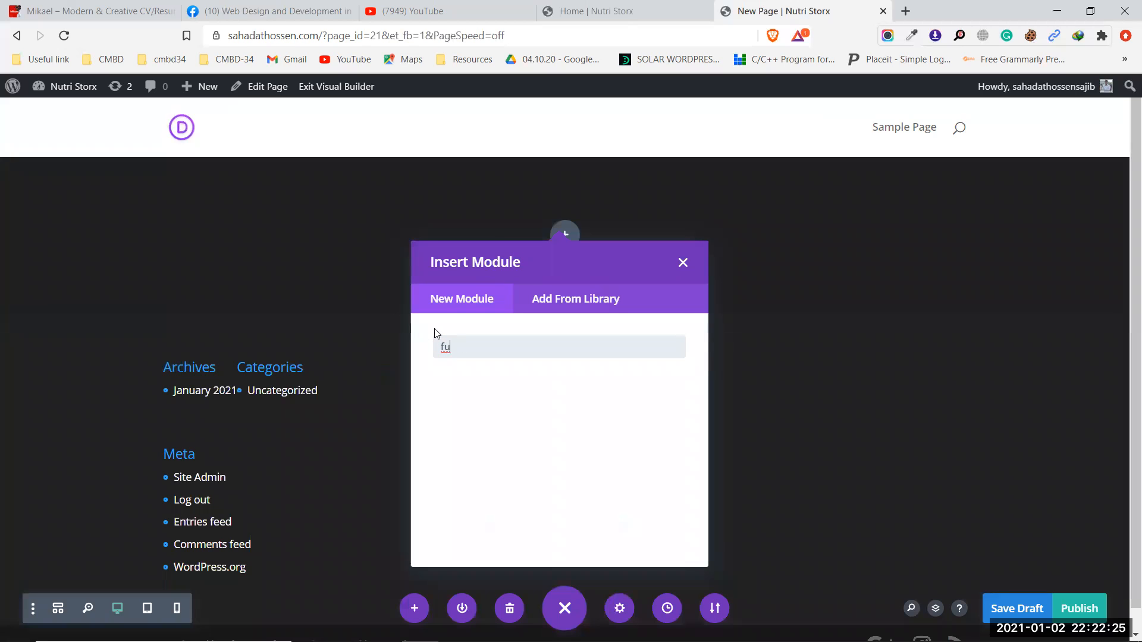
key("BackSpace")
key("BackSpace")
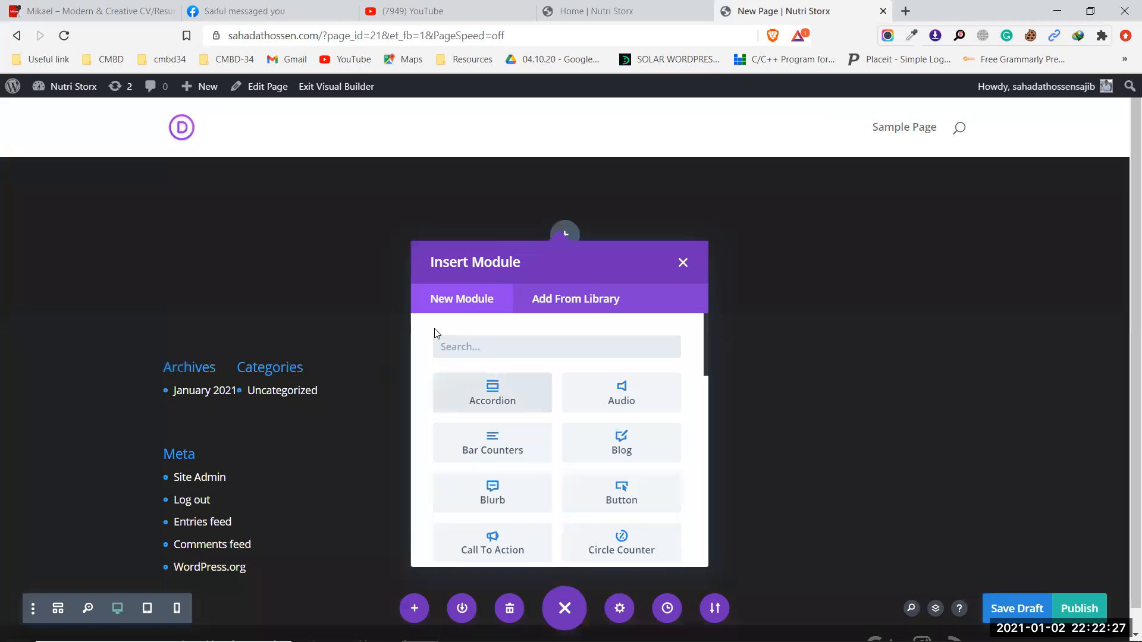
type("he")
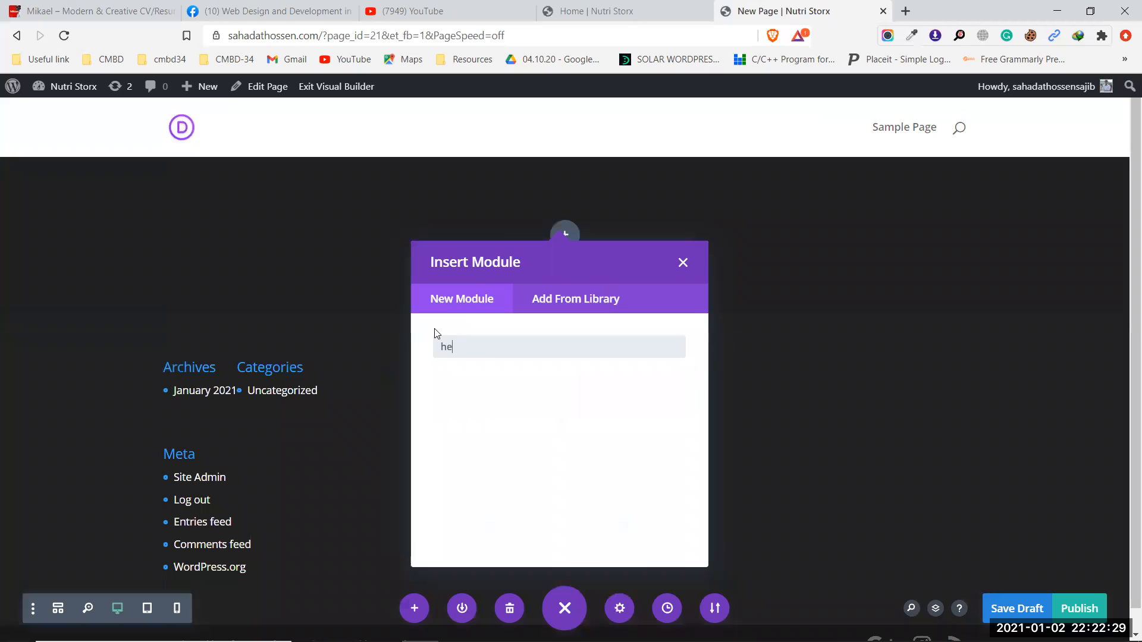
key("BackSpace")
key("BackSpace")
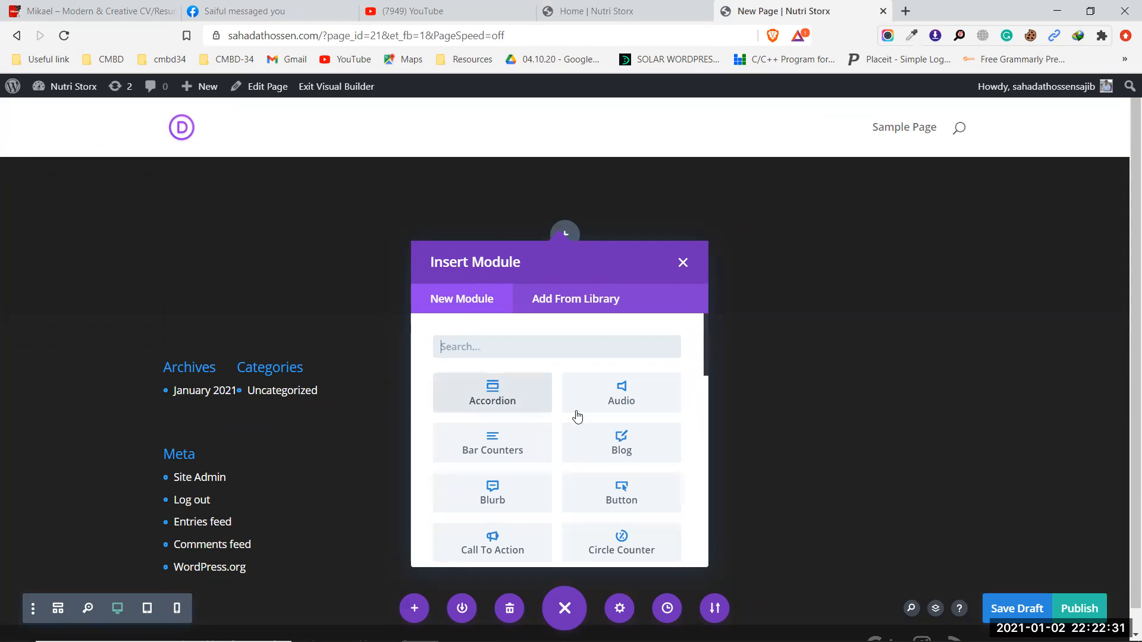
scroll(573, 413, "down", 5)
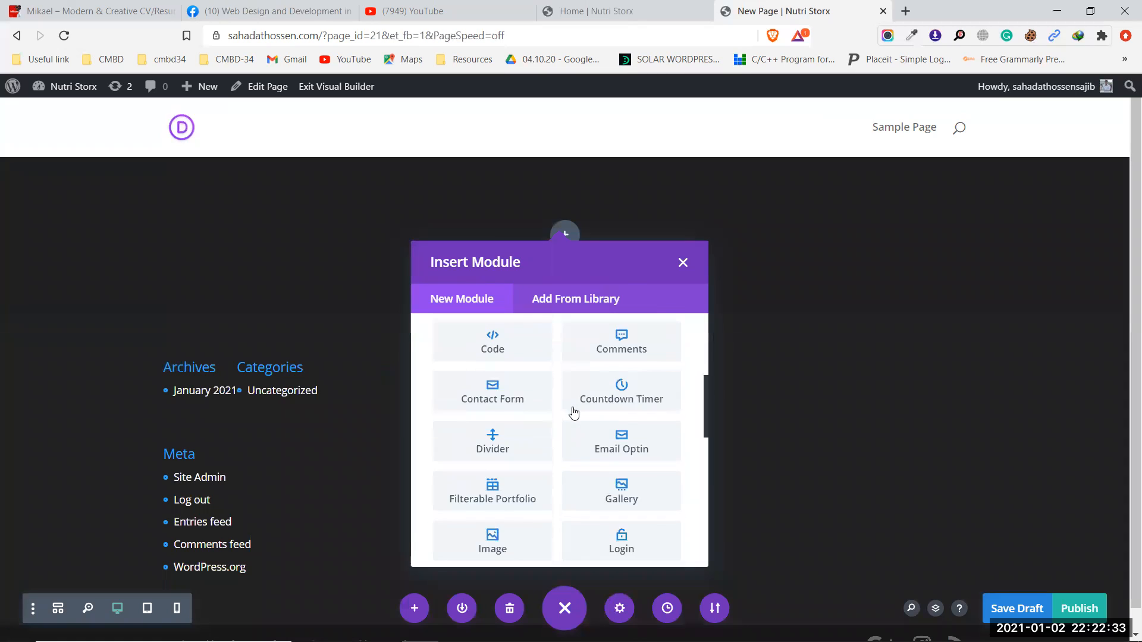
scroll(573, 412, "up", 2)
scroll(574, 412, "up", 3)
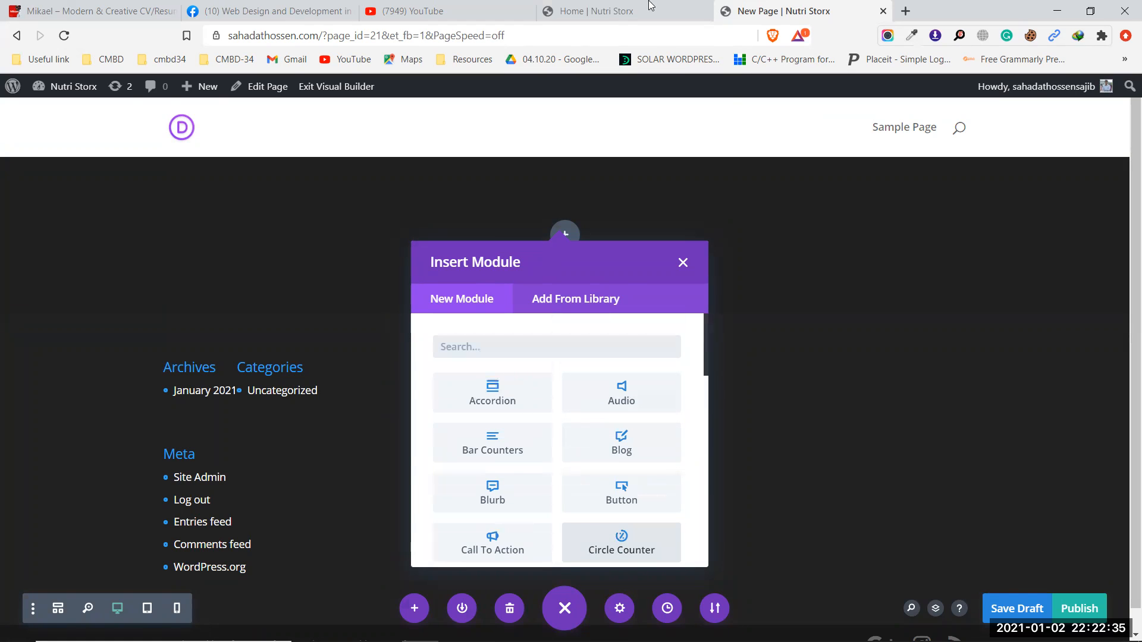
Switch to the Home browser tab and review the title, subtitle, button and body fields of the Fullwidth Header's content settings
left_click(651, 5)
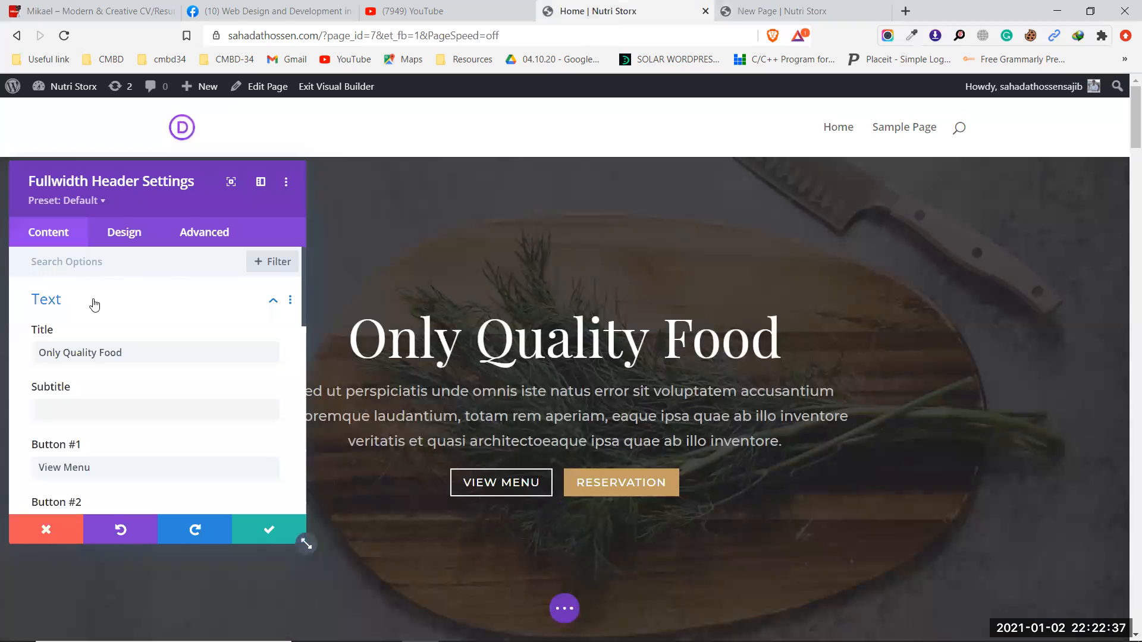
scroll(94, 307, "down", 6)
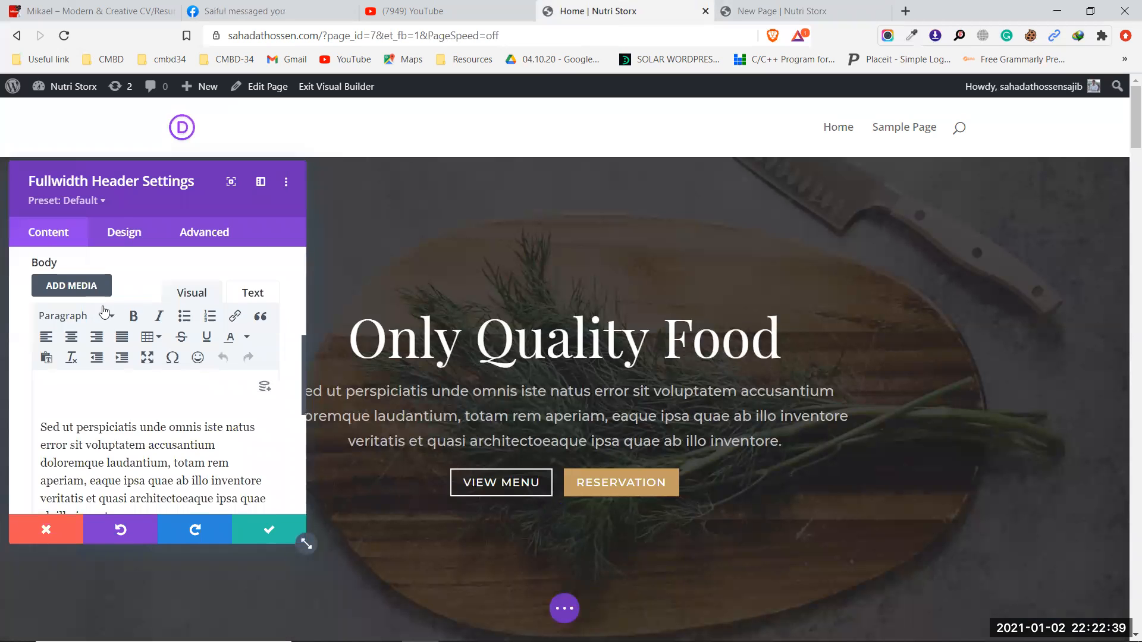
scroll(101, 309, "up", 3)
scroll(104, 310, "up", 4)
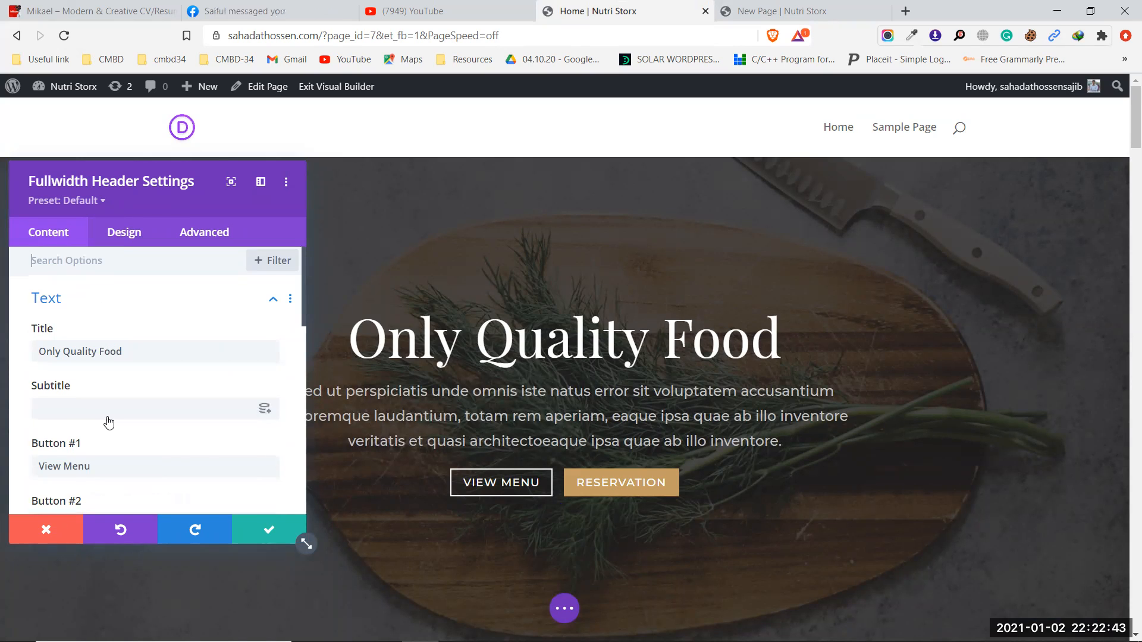
scroll(105, 422, "down", 3)
scroll(108, 423, "down", 1)
scroll(108, 419, "up", 4)
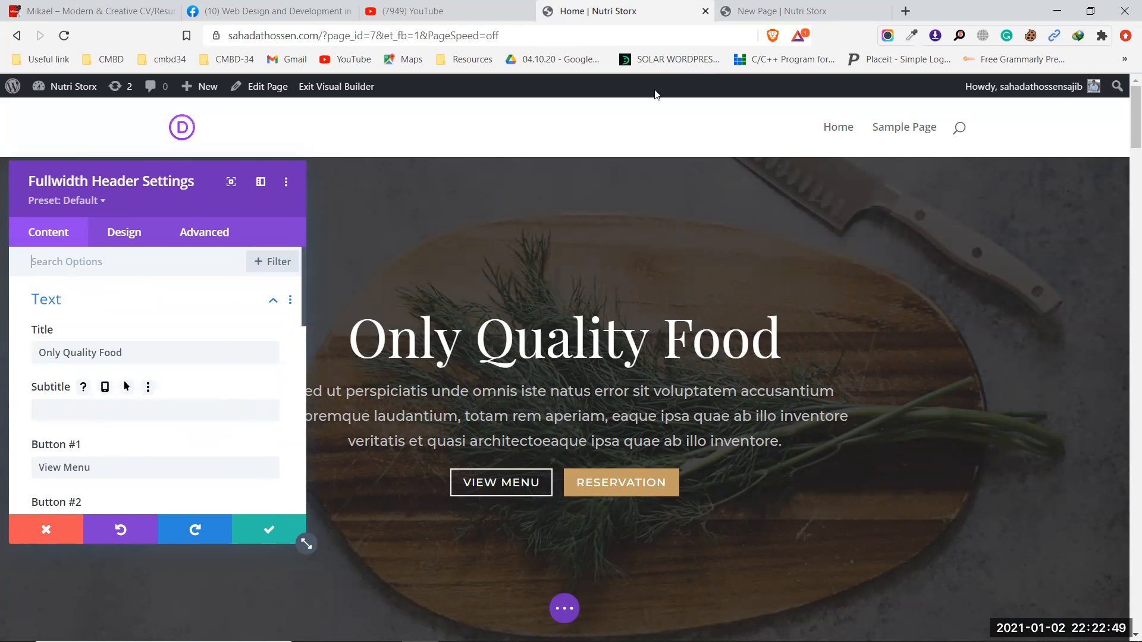
Try a Post Title module in the New Page row, searching modules for "te" and "tit", and delete it again without saving its settings
left_click(791, 10)
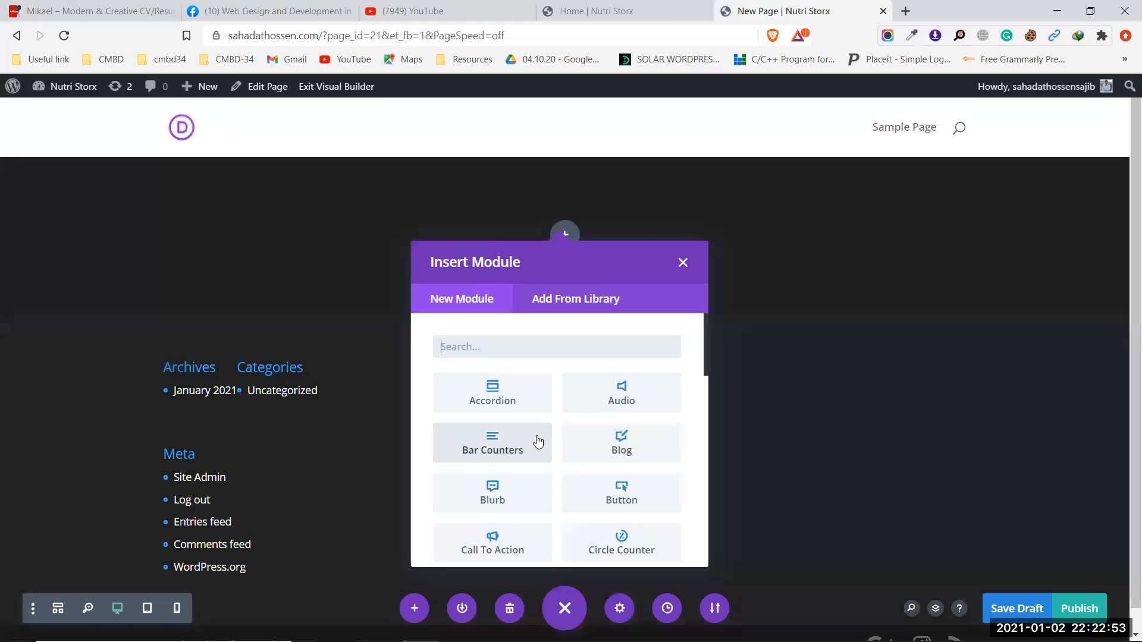
type("he")
key("BackSpace")
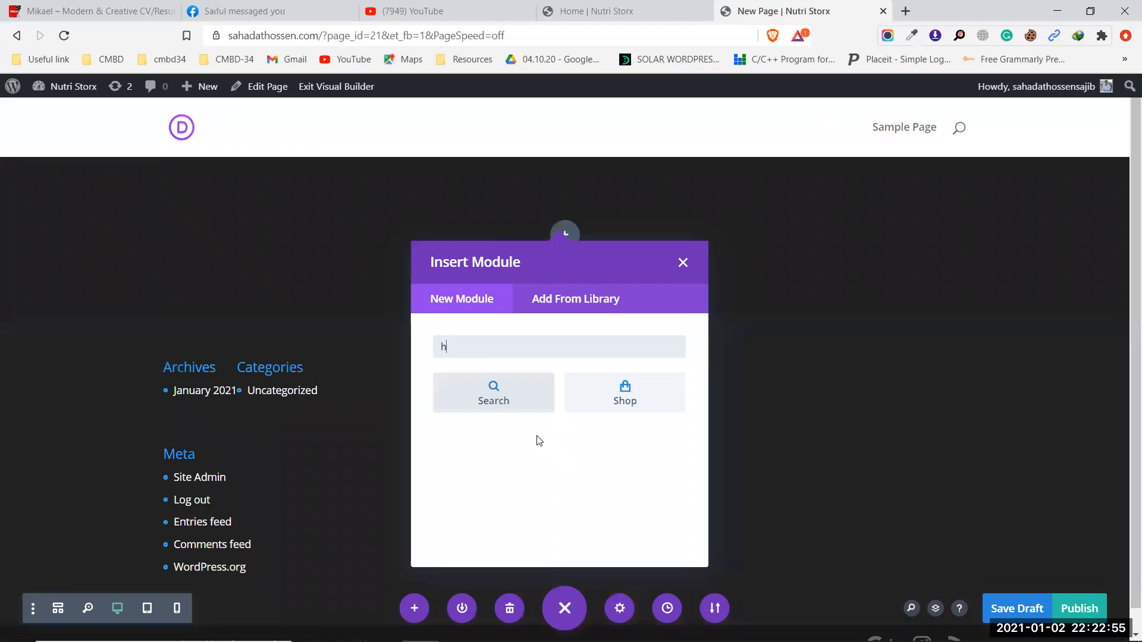
key("BackSpace")
type("te")
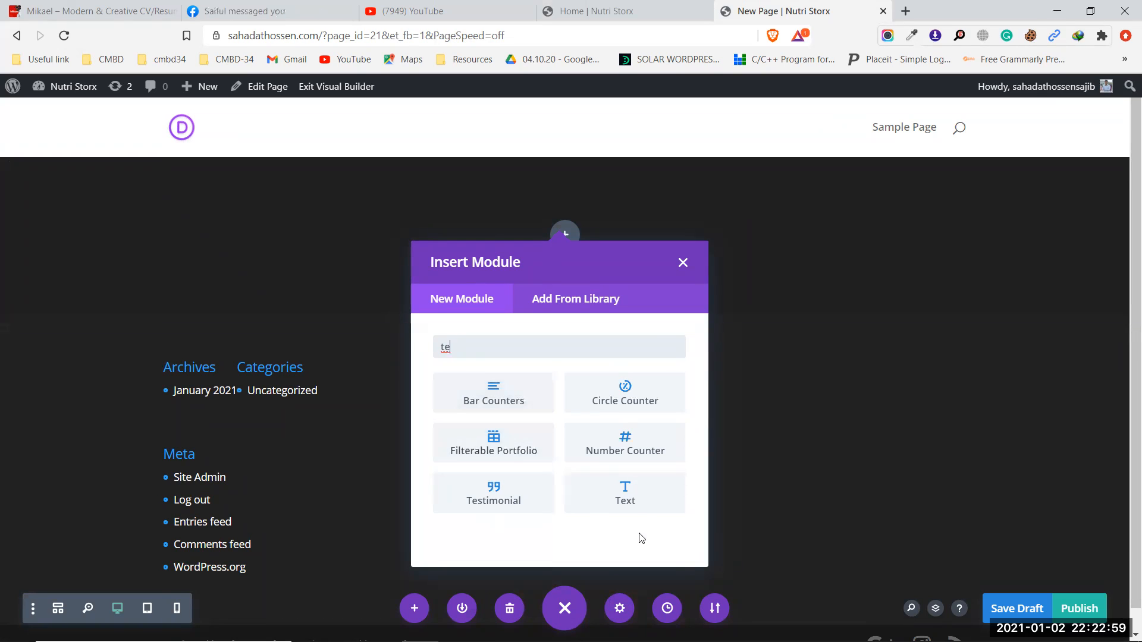
key("BackSpace")
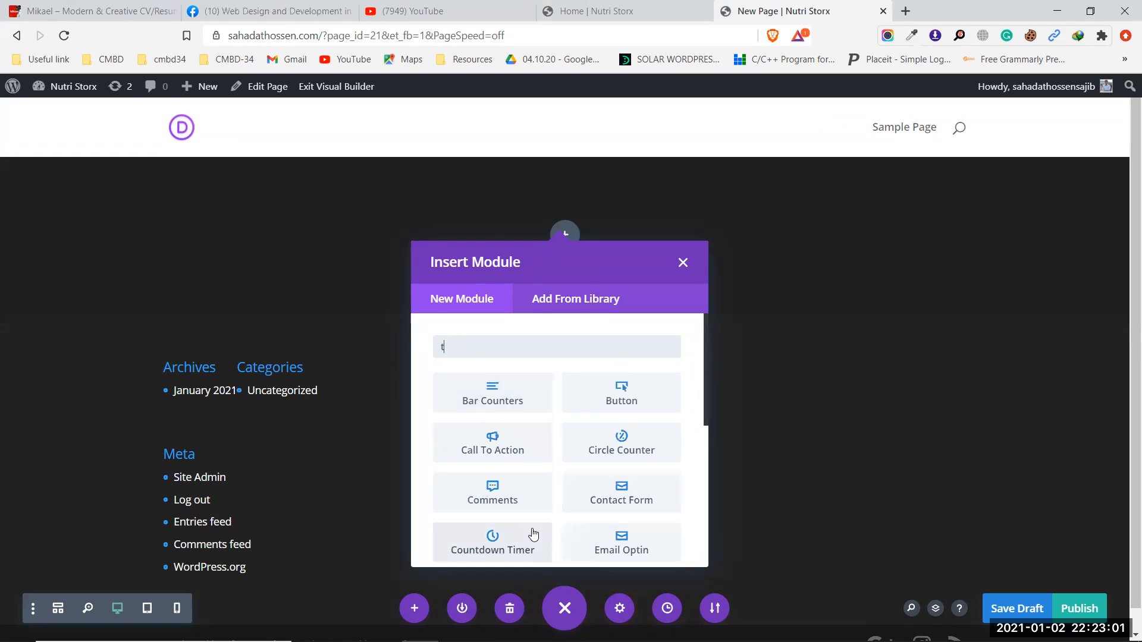
type("it")
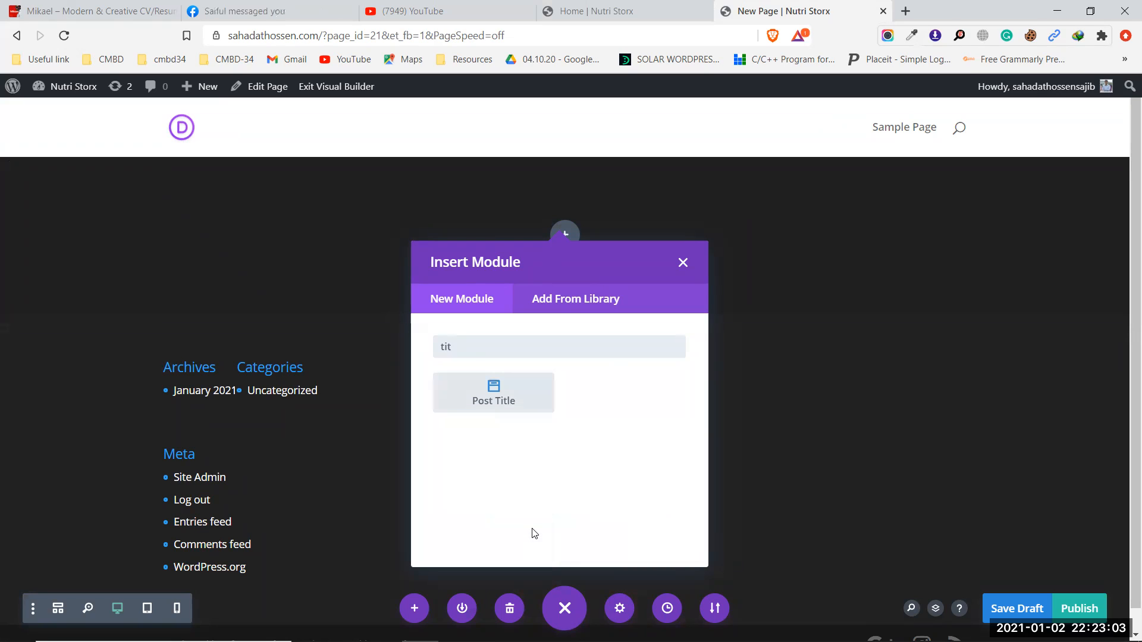
left_click(507, 390)
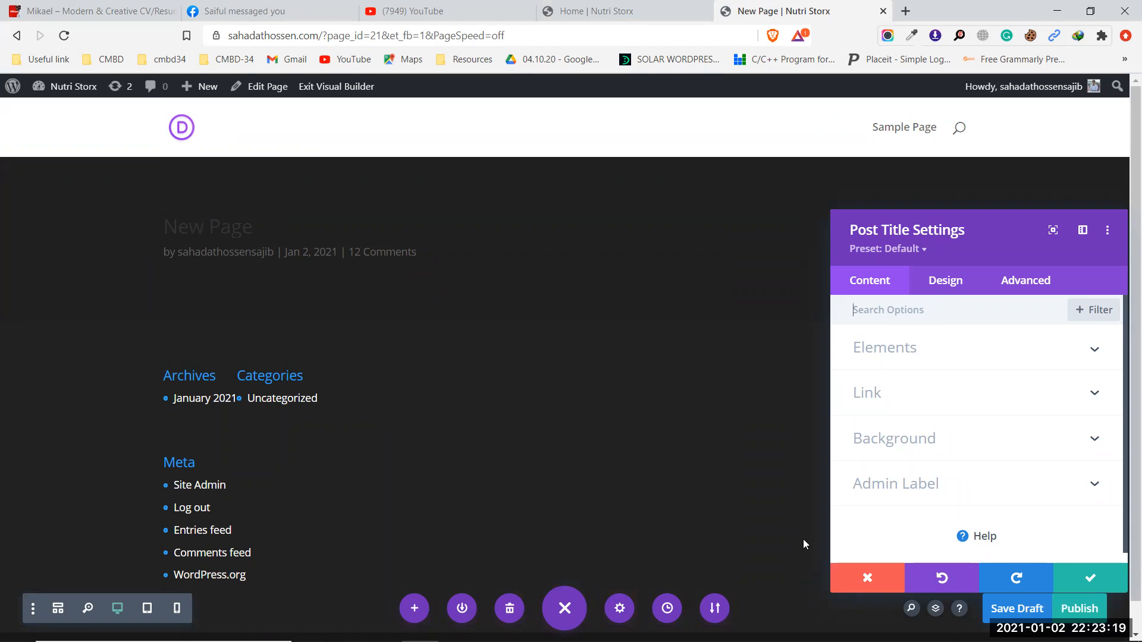
left_click(867, 578)
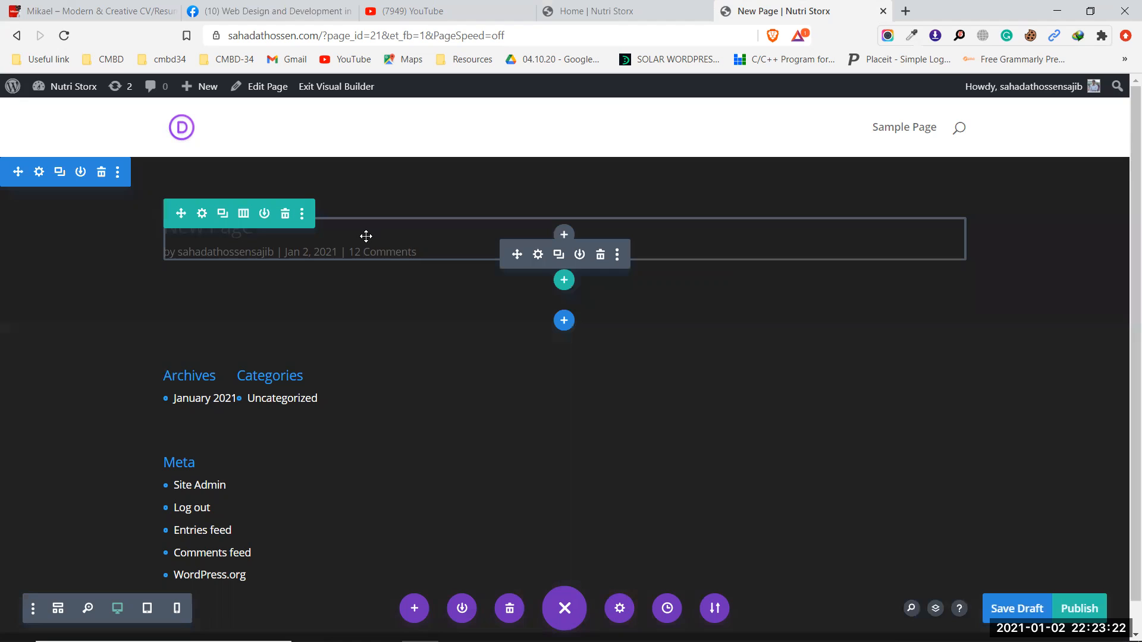
left_click(600, 254)
Insert a Text module, found by searching for "te", into the empty New Page row and move its settings window aside
left_click(565, 234)
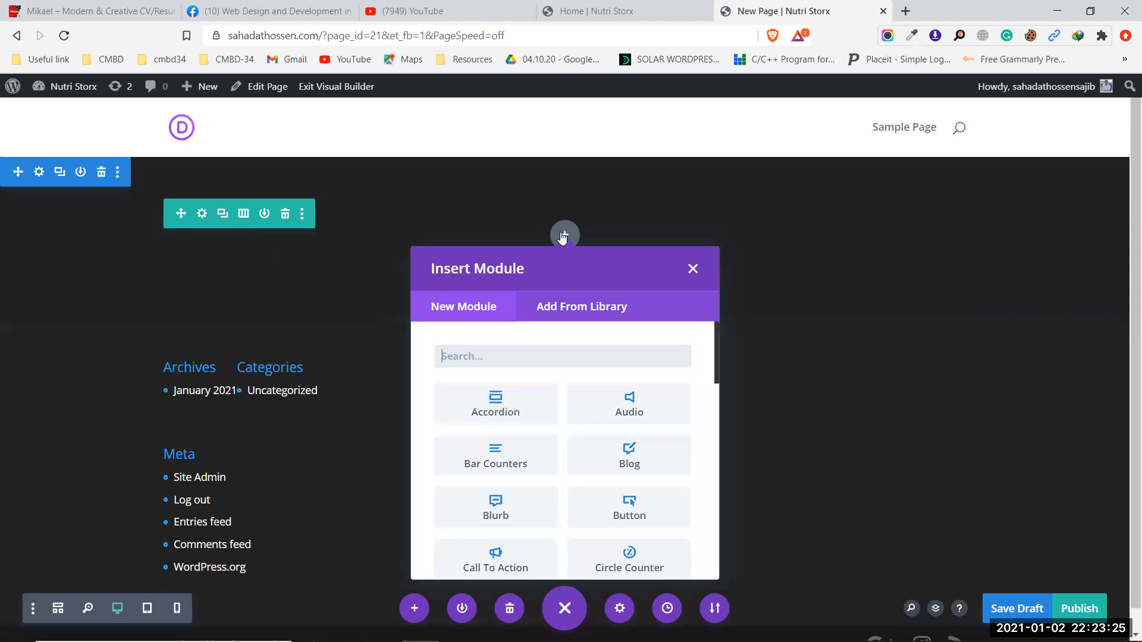
type("te")
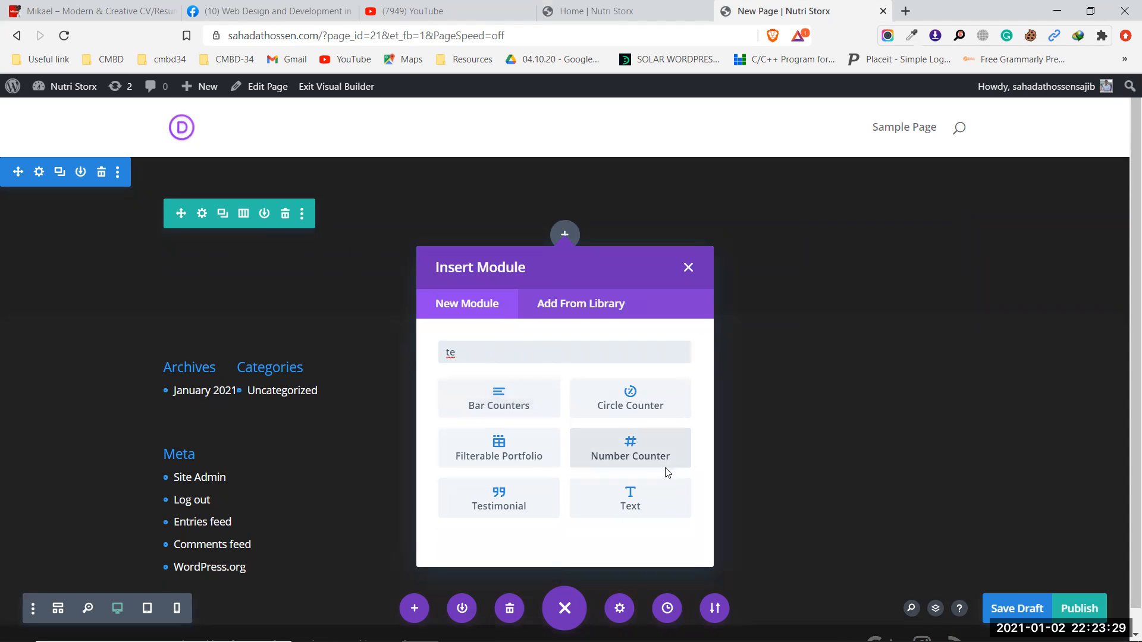
left_click(652, 500)
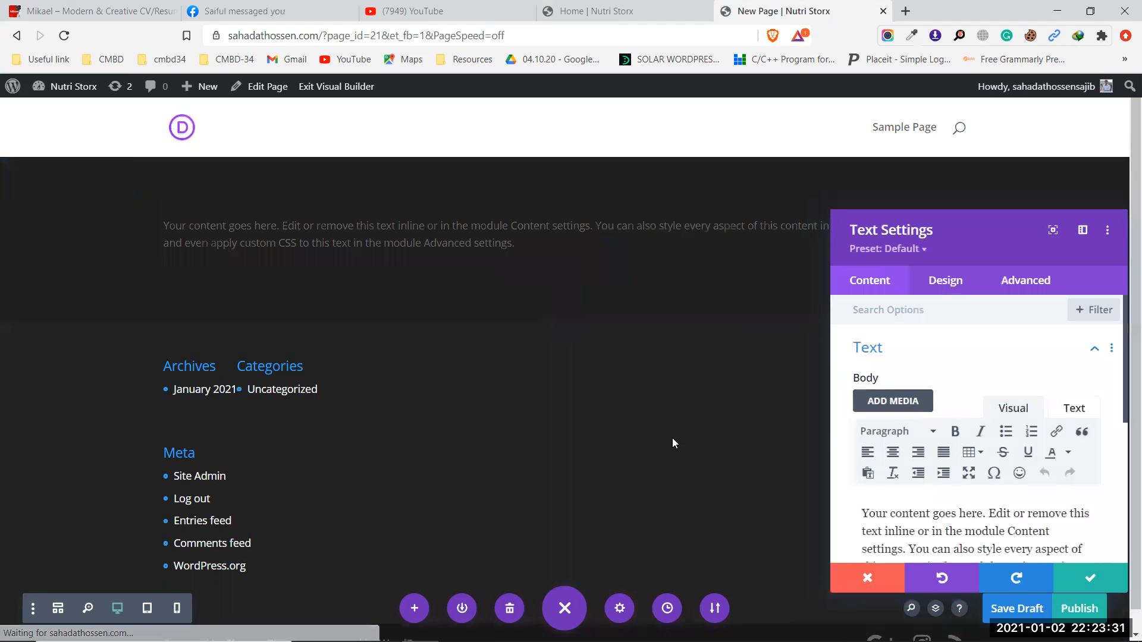
left_click_drag(969, 232, 306, 238)
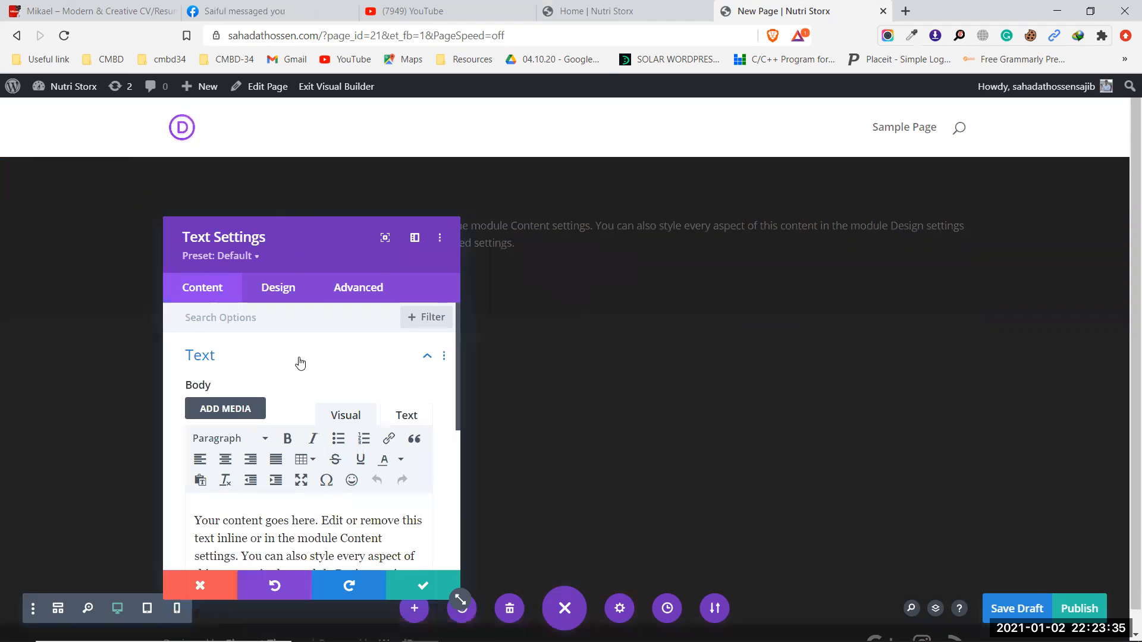
Compare the Home header's title and subtitle fields with the New Page Text module's content settings, keeping the placeholder text in view
left_click(656, 5)
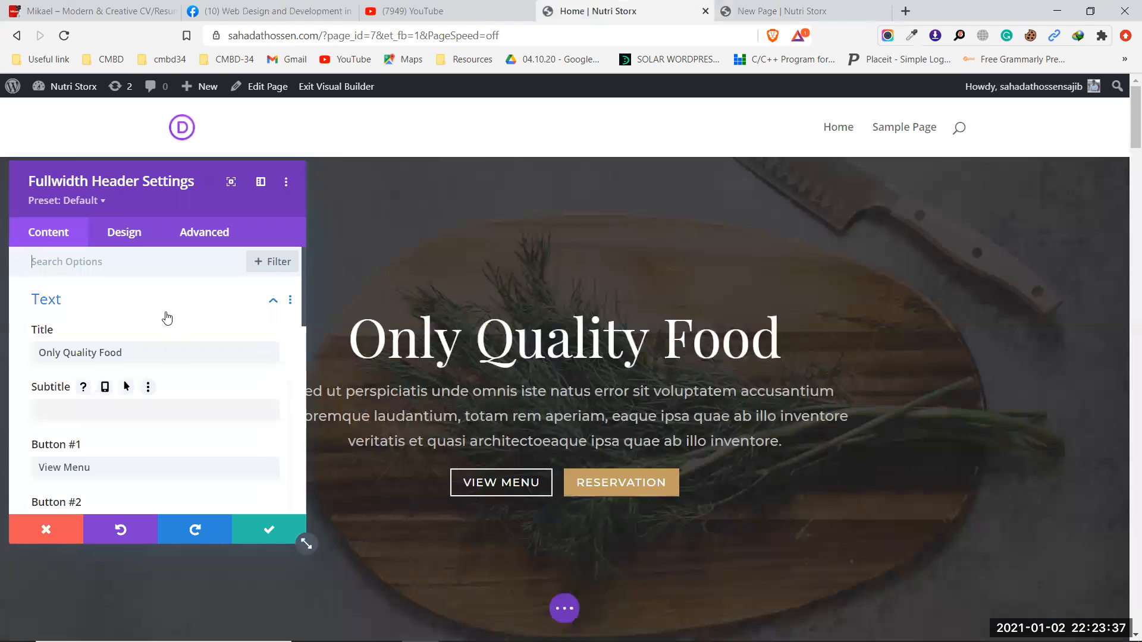
scroll(159, 360, "down", 1)
scroll(160, 359, "up", 1)
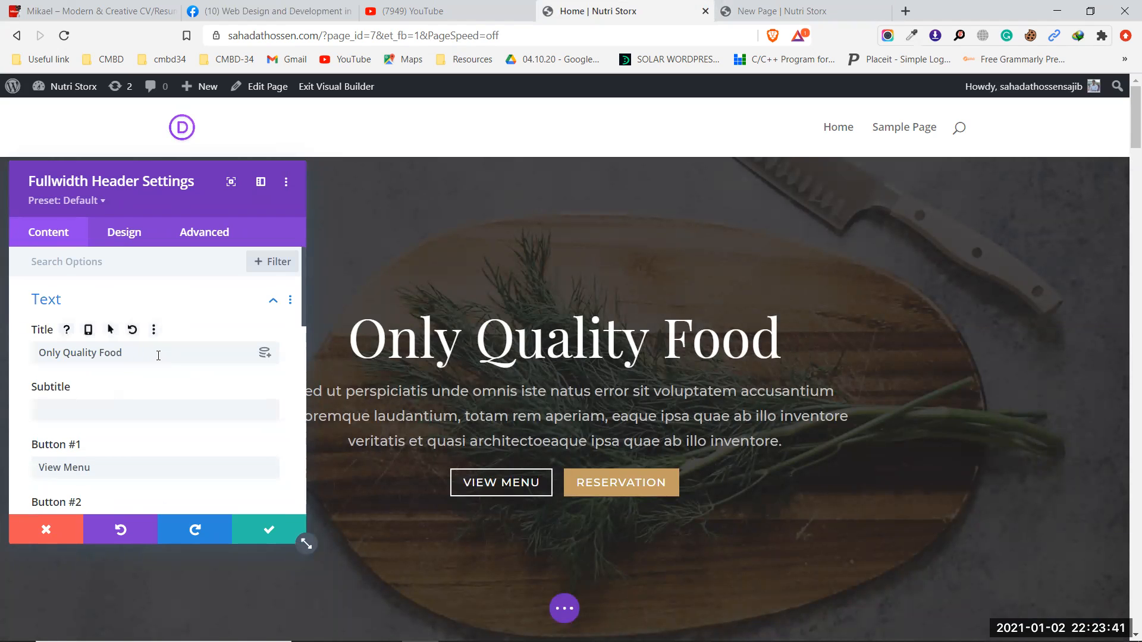
left_click(797, 6)
left_click_drag(265, 255, 808, 248)
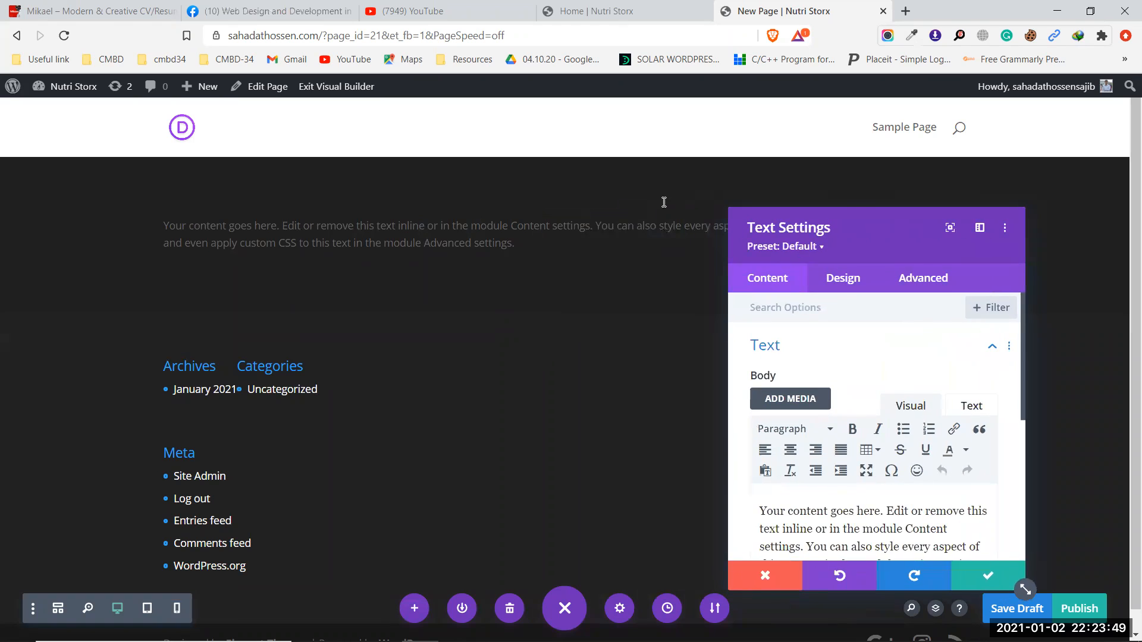
key("ctrl+shift+Tab")
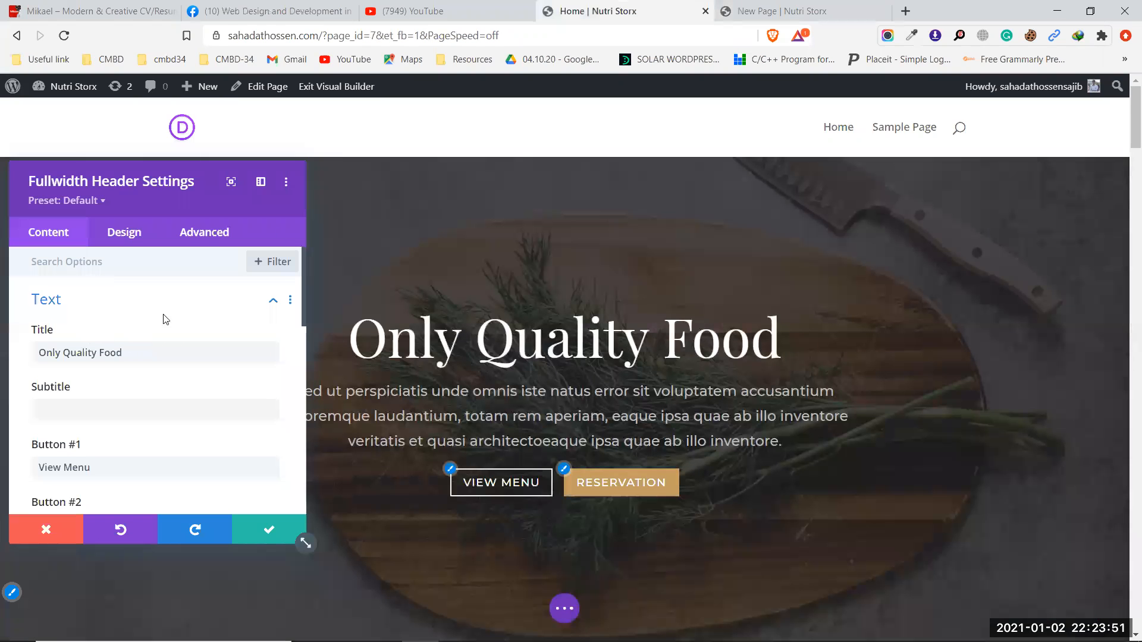
key("ctrl+Tab")
scroll(829, 391, "down", 1)
scroll(829, 392, "down", 3)
scroll(829, 393, "up", 5)
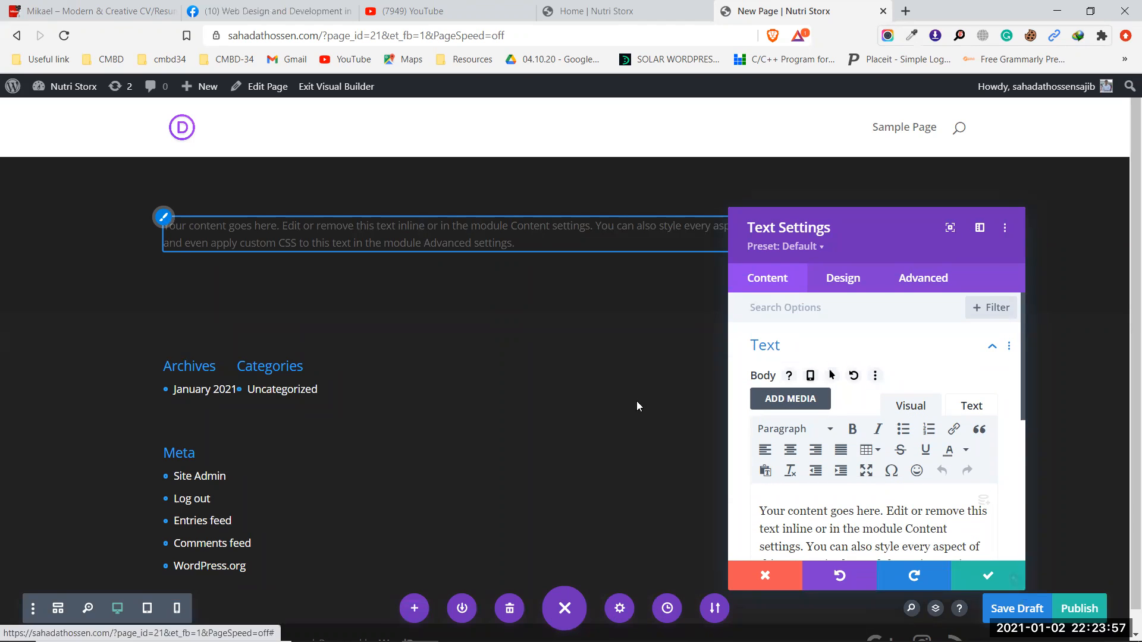
Re-examine the Home header's text fields and content option groups, closing and reopening the Fullwidth Header settings in between
left_click(568, 20)
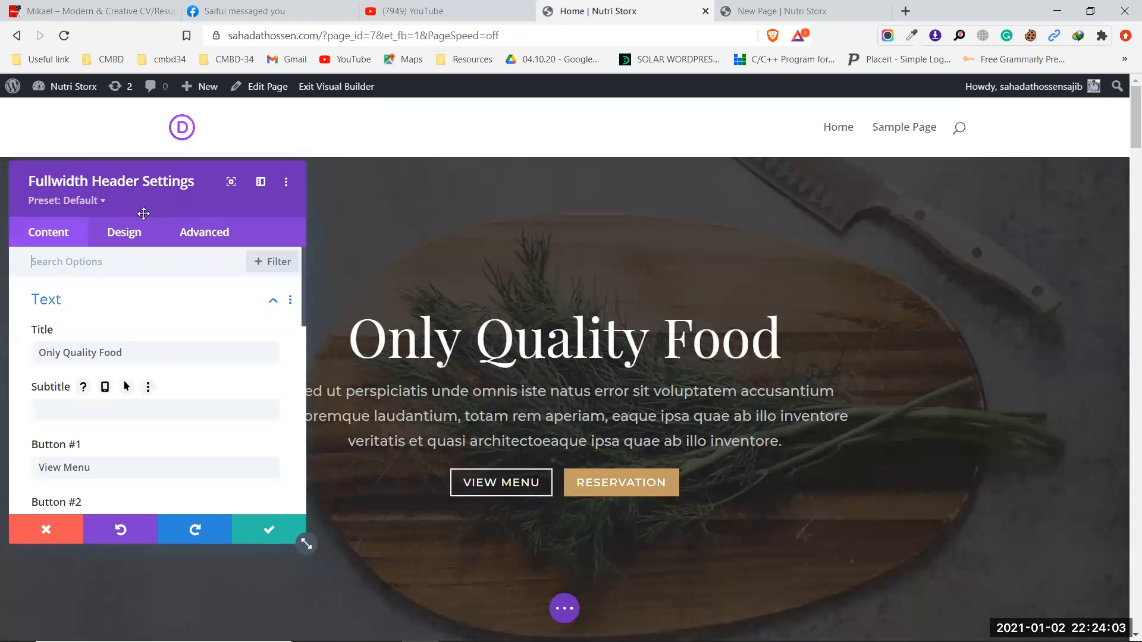
scroll(138, 326, "down", 3)
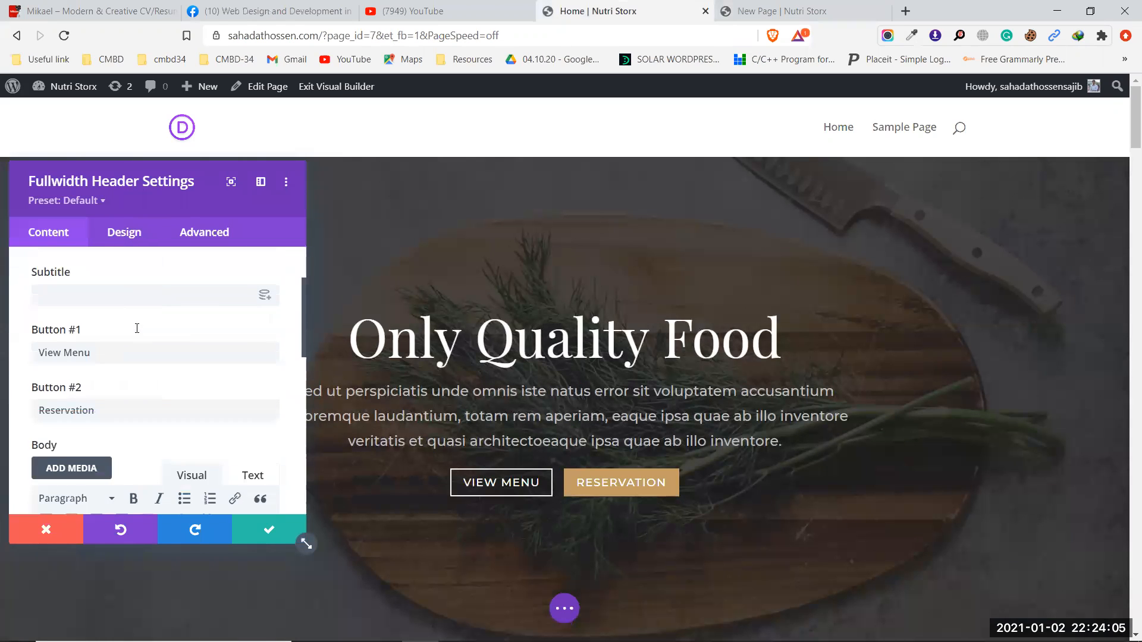
scroll(135, 327, "up", 1)
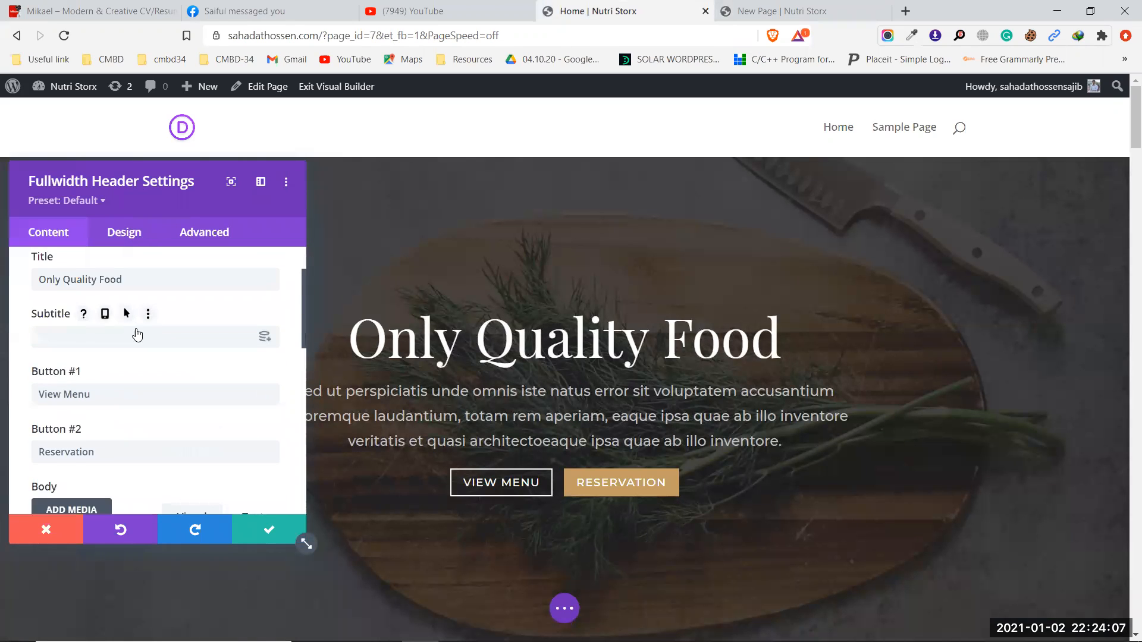
scroll(135, 330, "up", 2)
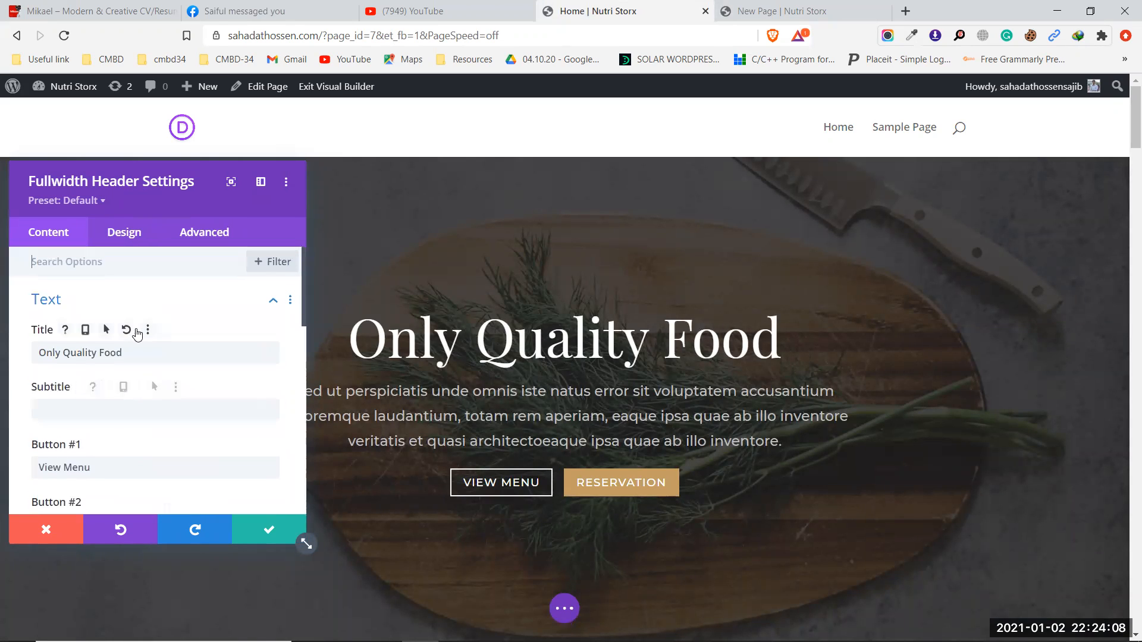
left_click(44, 540)
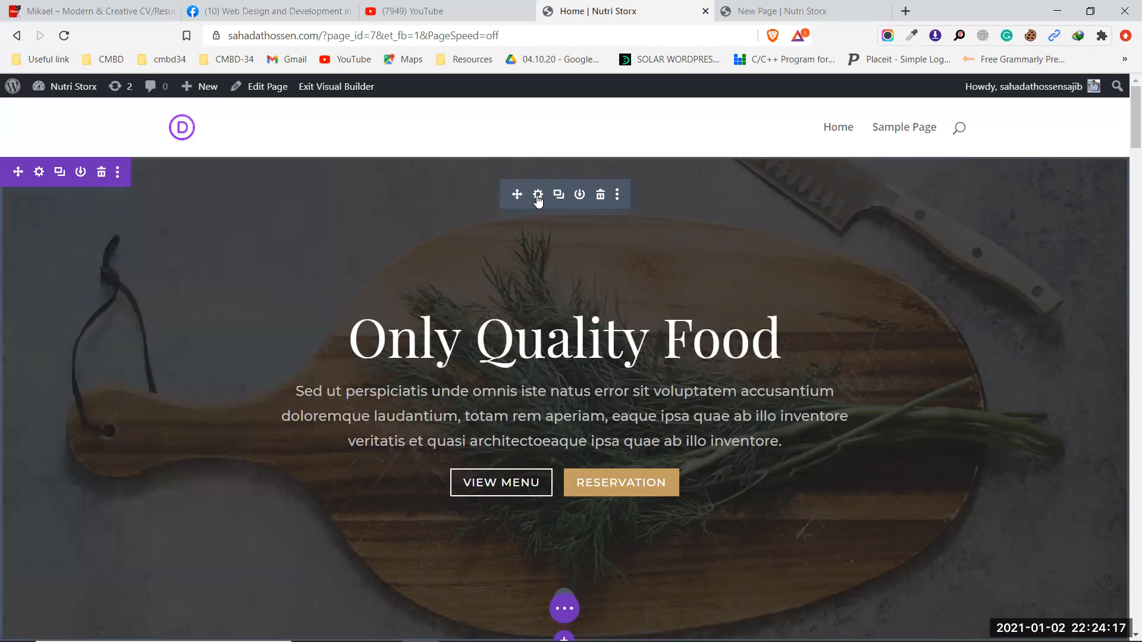
left_click(538, 195)
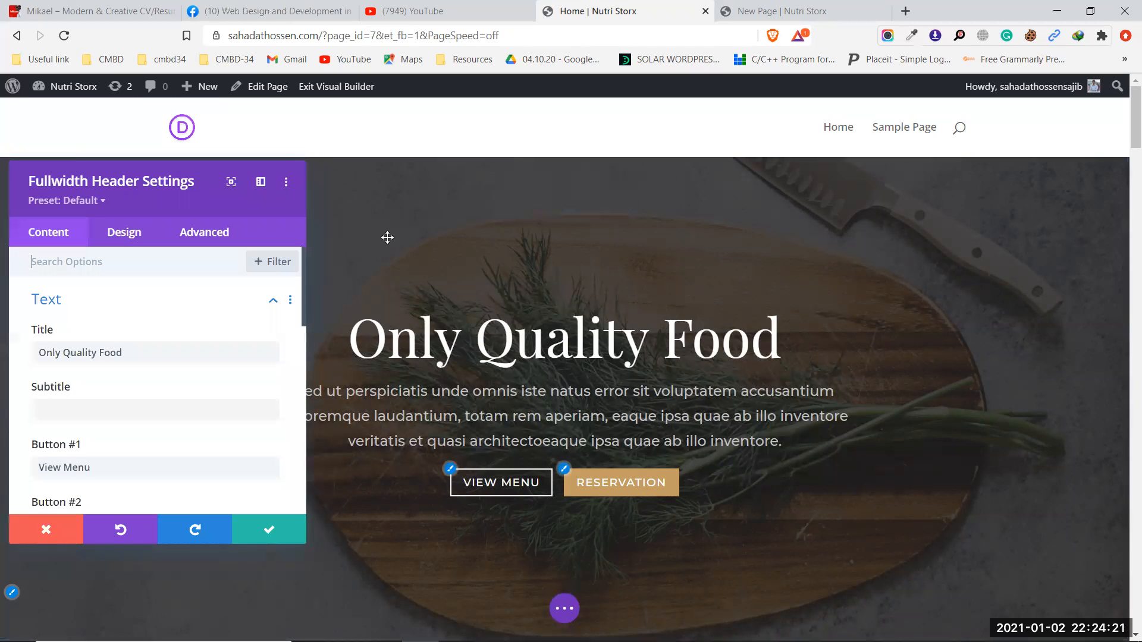
left_click(246, 307)
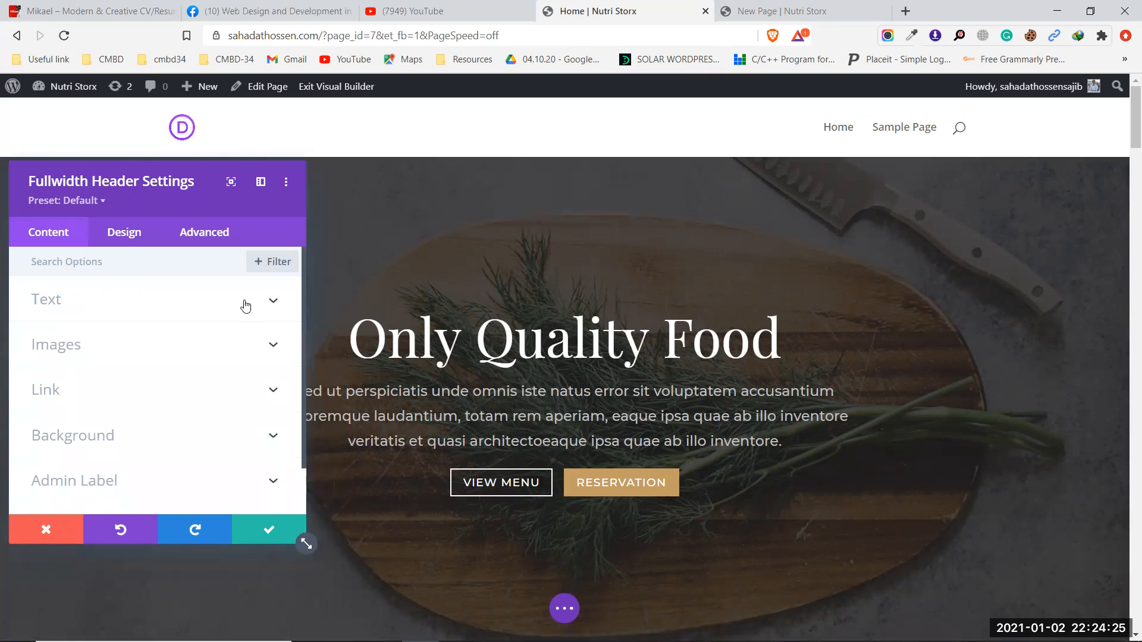
left_click(246, 307)
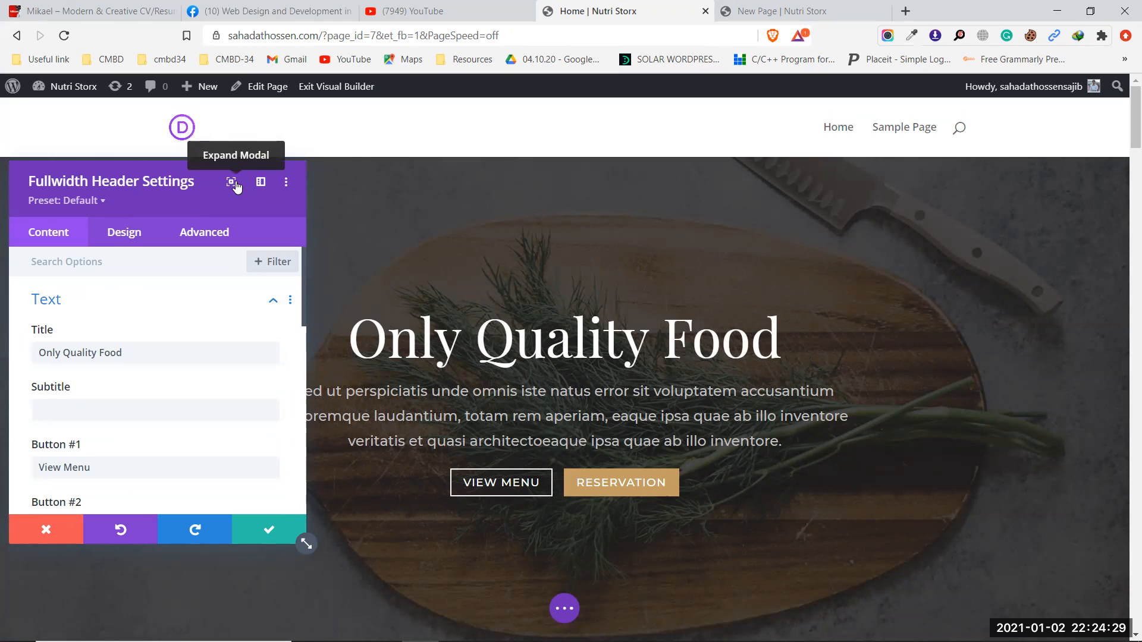
left_click_drag(120, 182, 137, 191)
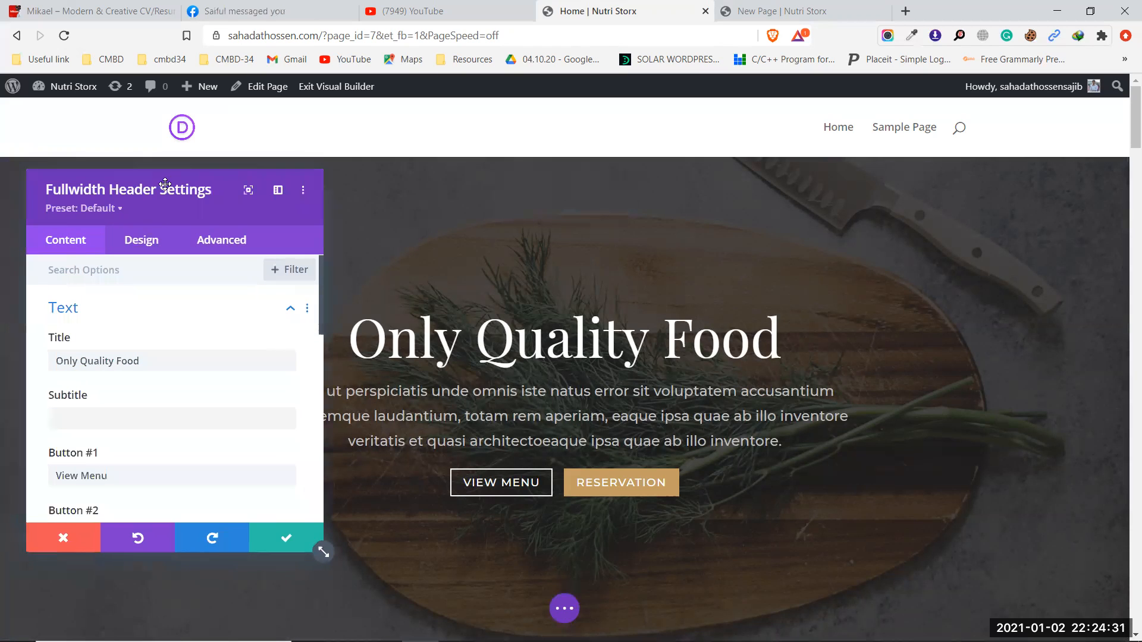
Return to the New Page browser tab, discard the Text module's open settings and delete that module from the row
left_click(778, 7)
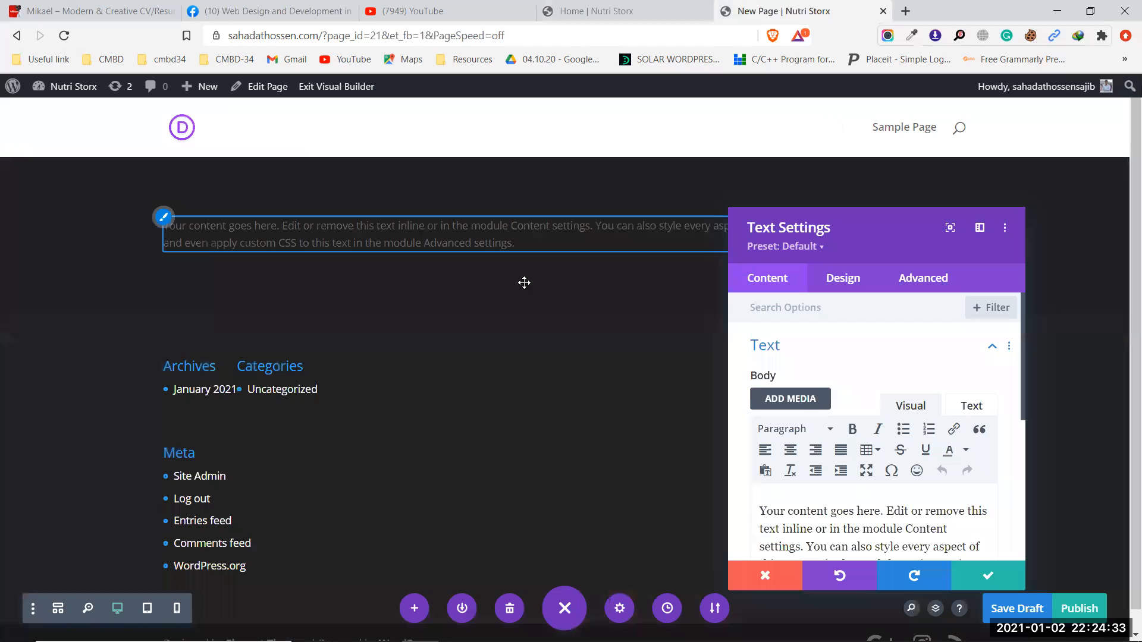
left_click(764, 576)
mouse_move(519, 229)
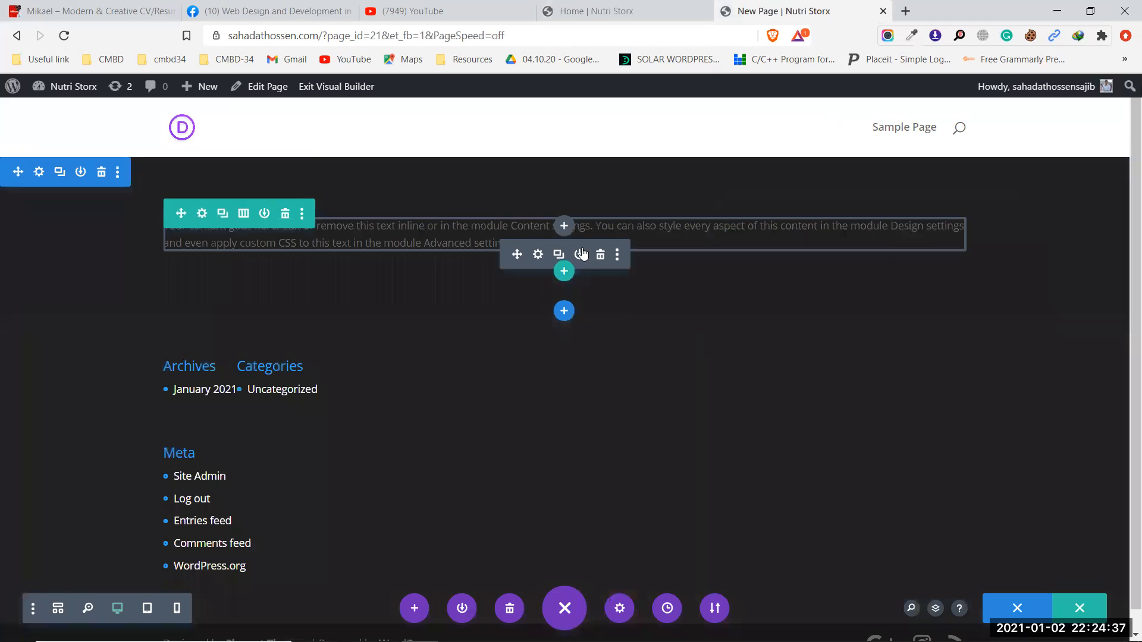
left_click(601, 256)
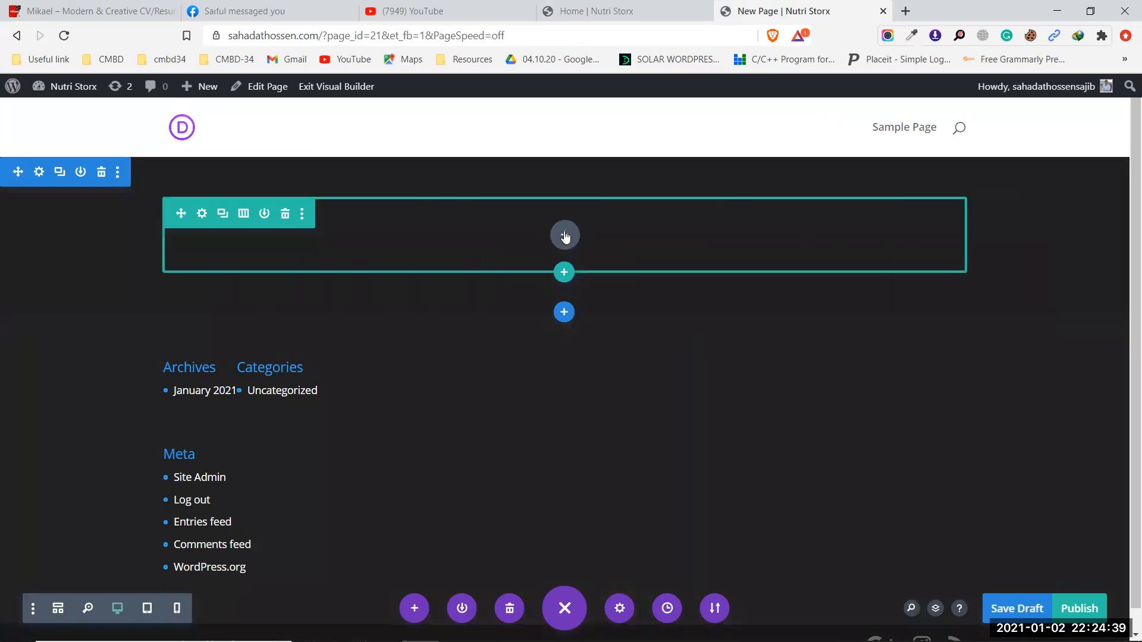
Look through the full list of insertable modules for the New Page's empty row to find one resembling the hero header
left_click(564, 235)
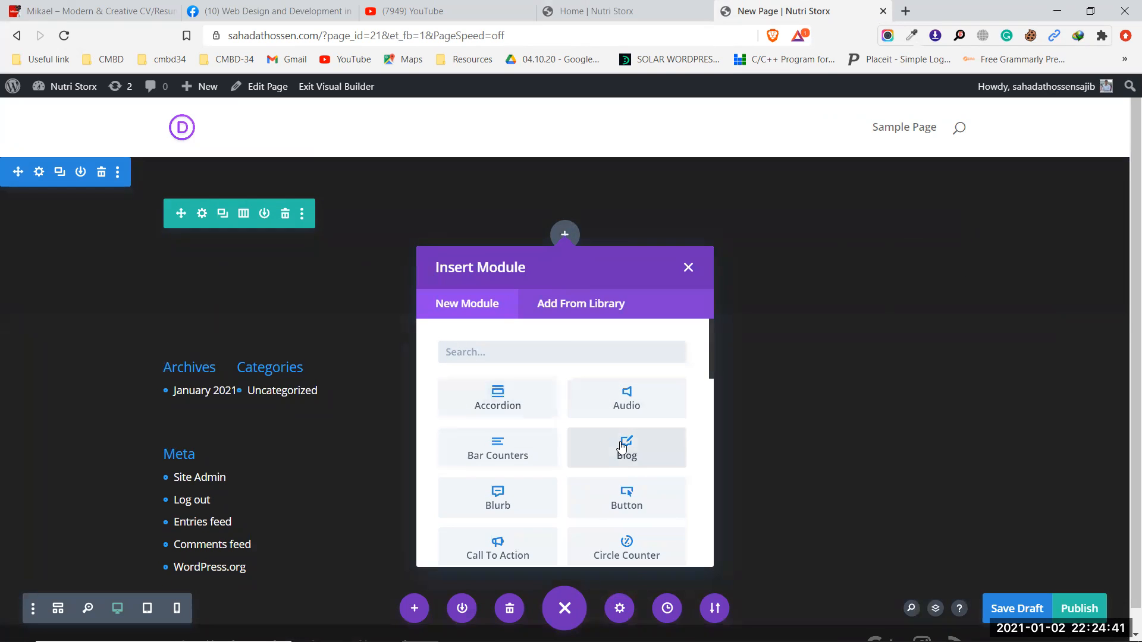
scroll(541, 458, "down", 1)
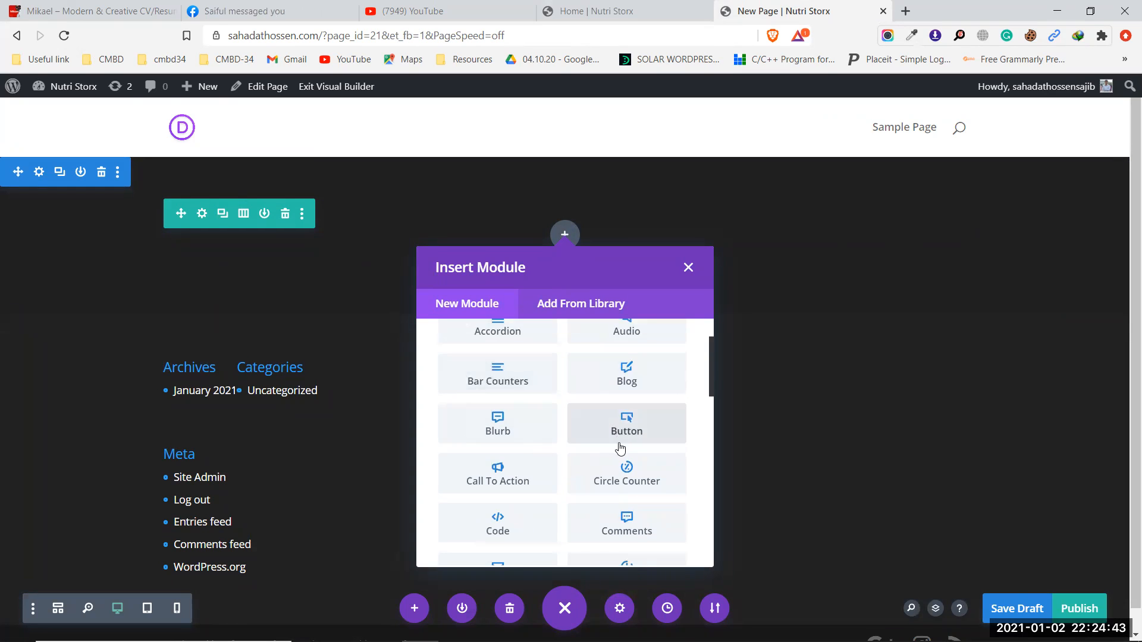
scroll(508, 474, "down", 1)
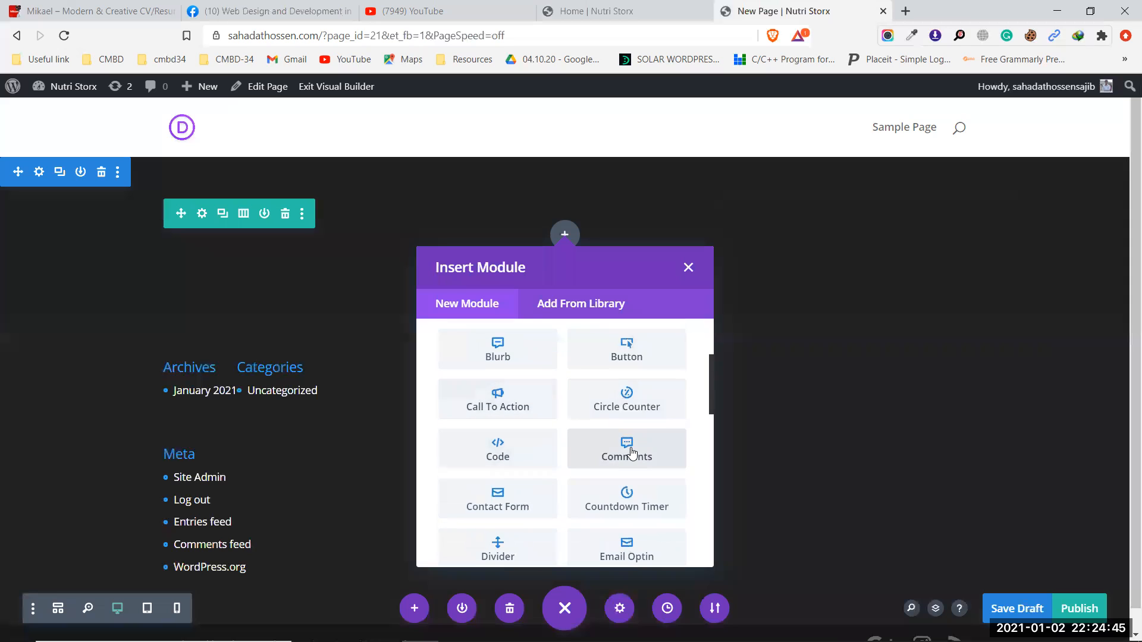
scroll(608, 446, "down", 1)
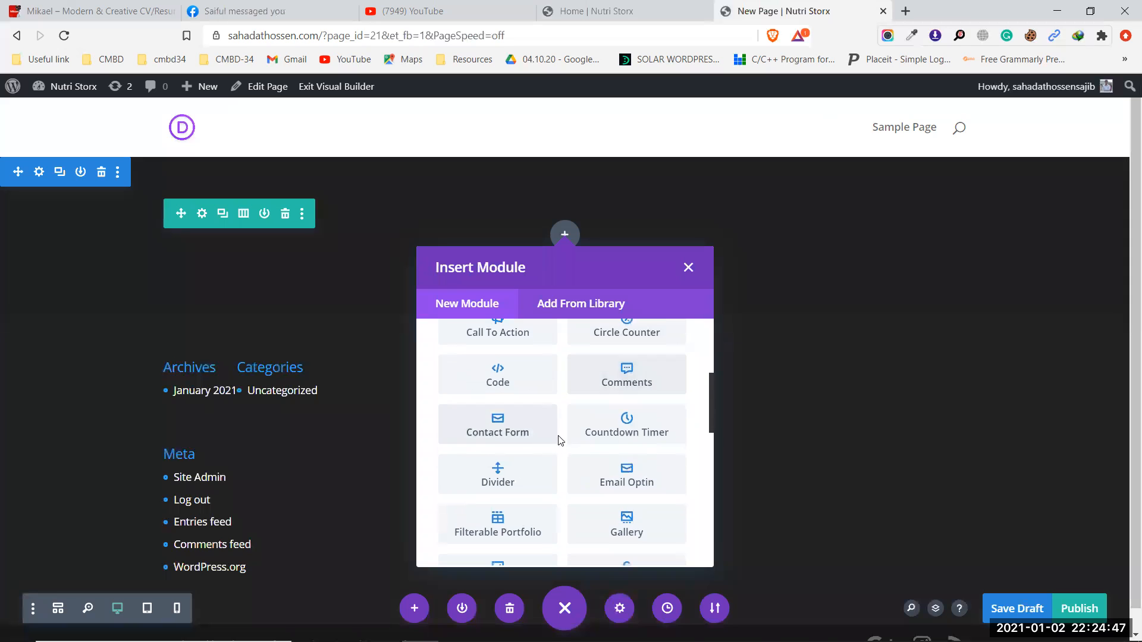
scroll(601, 446, "down", 1)
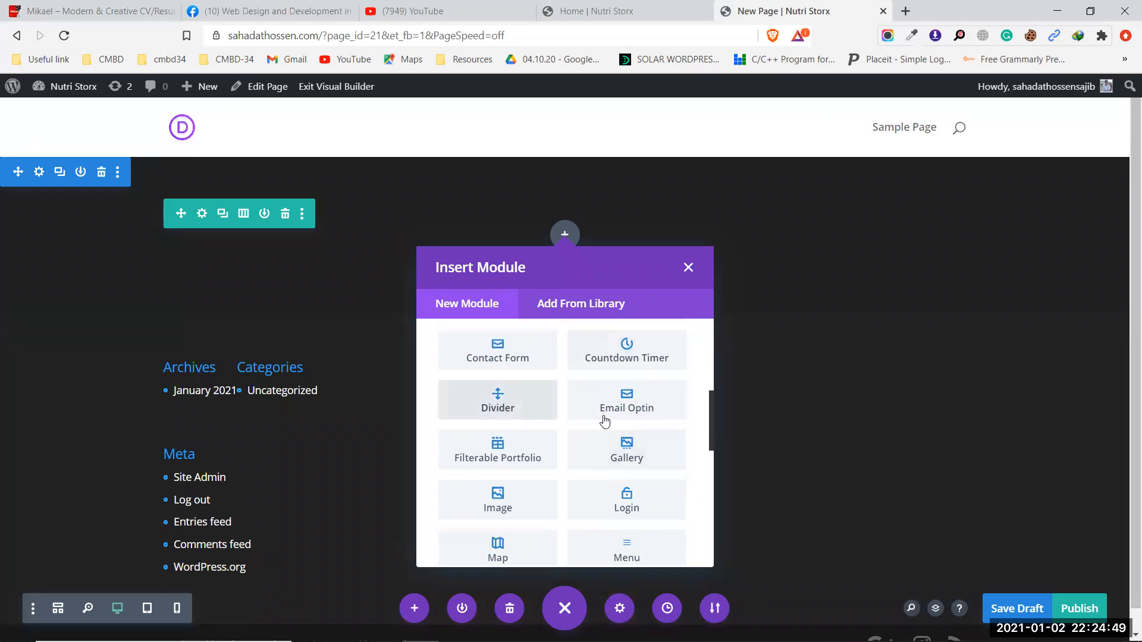
scroll(506, 470, "down", 1)
scroll(506, 471, "down", 3)
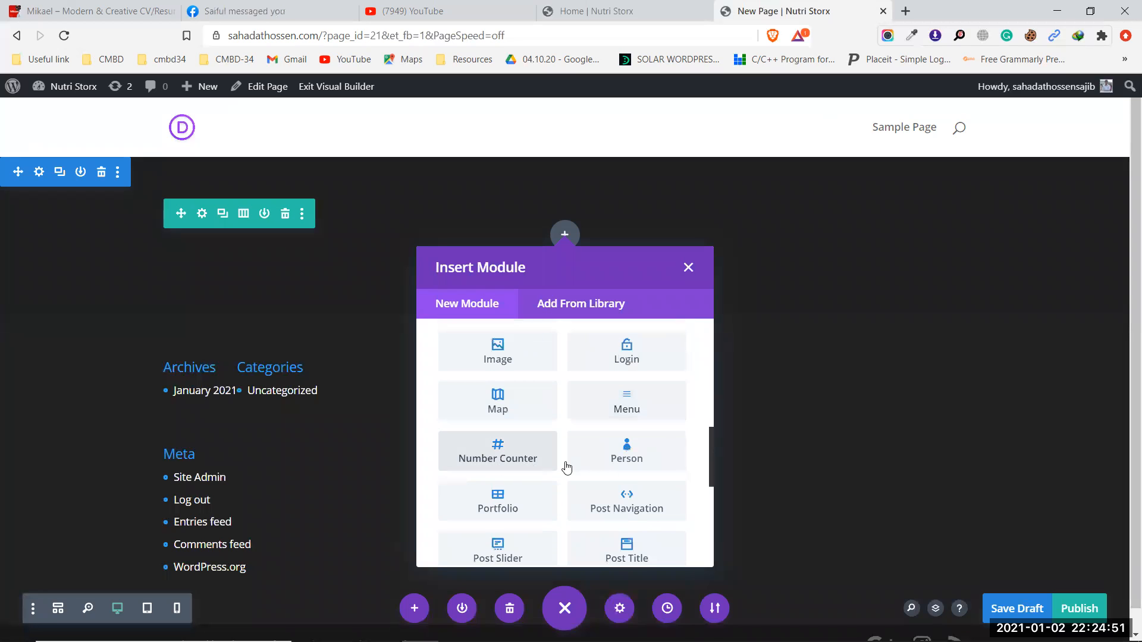
scroll(496, 464, "down", 3)
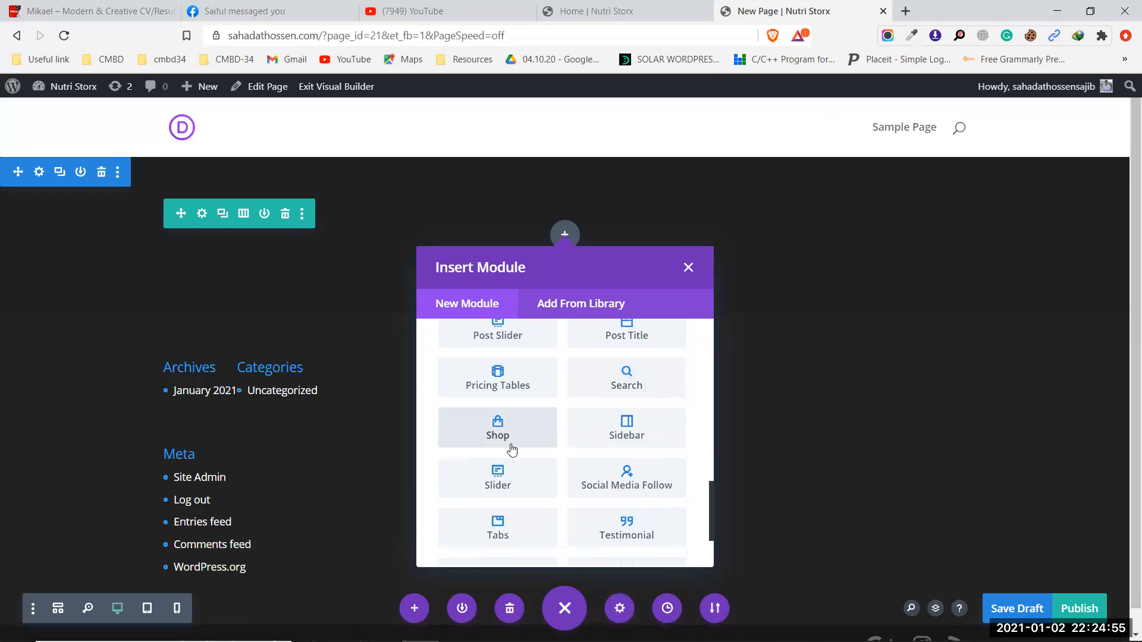
scroll(583, 460, "down", 2)
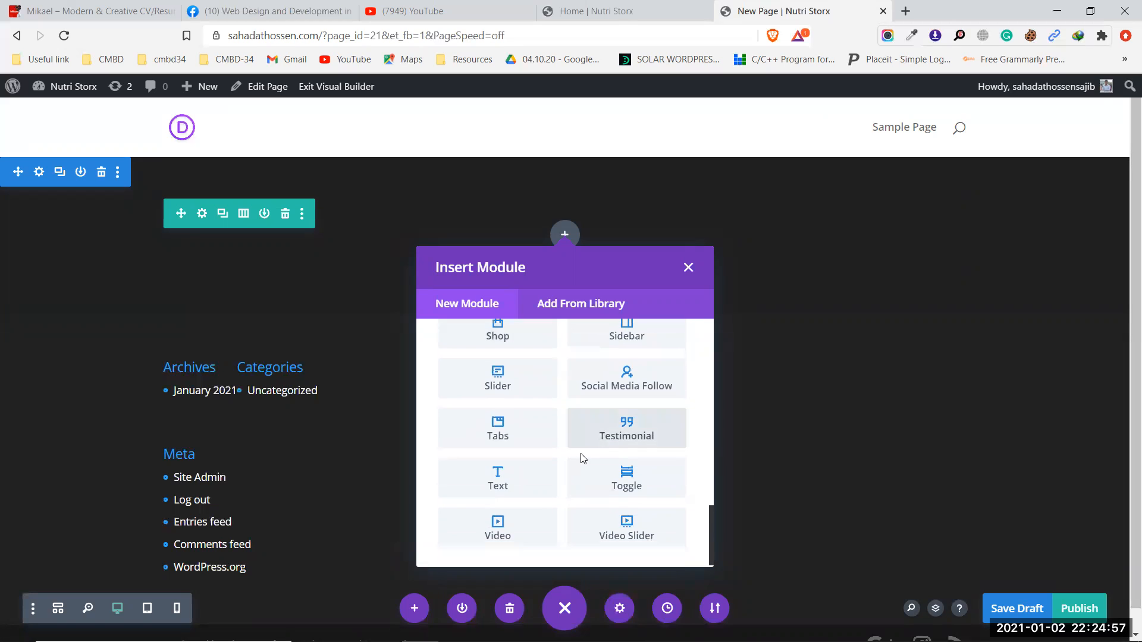
scroll(583, 458, "up", 3)
scroll(583, 458, "up", 10)
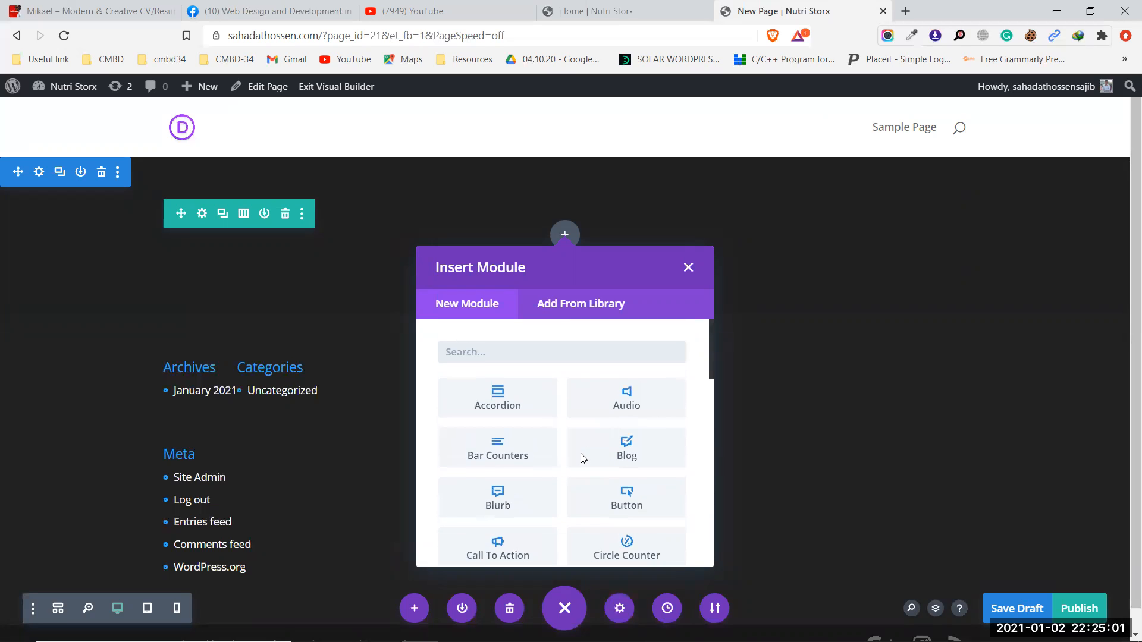
Switch to the Home page and examine the Fullwidth Header's title, subtitle, button and body fields and its remaining content option groups
left_click(597, 11)
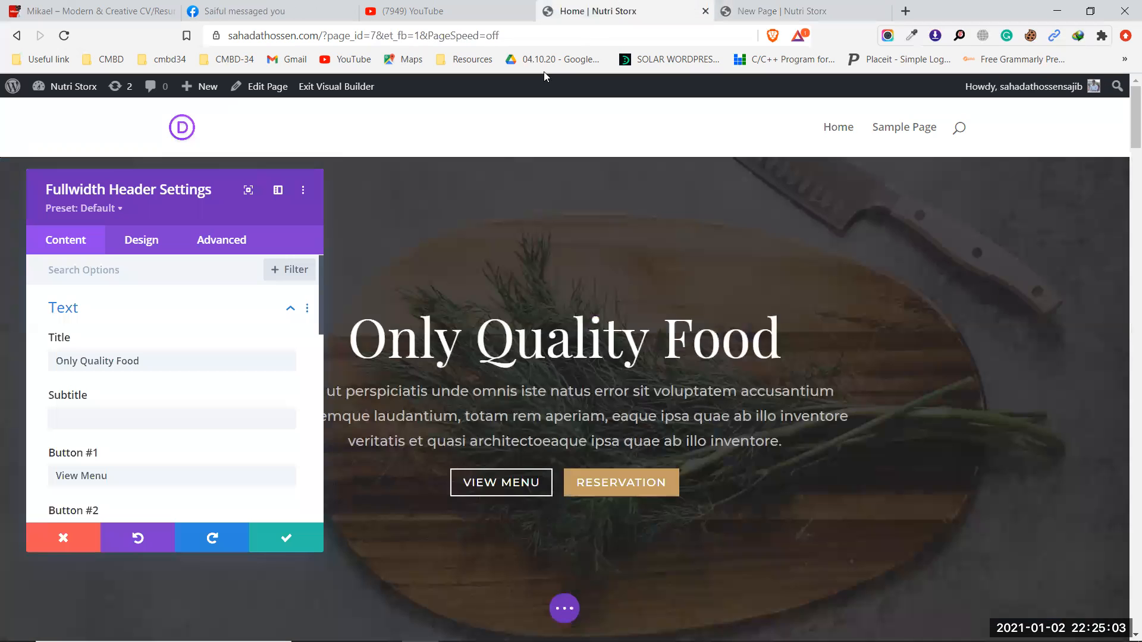
left_click_drag(148, 184, 168, 161)
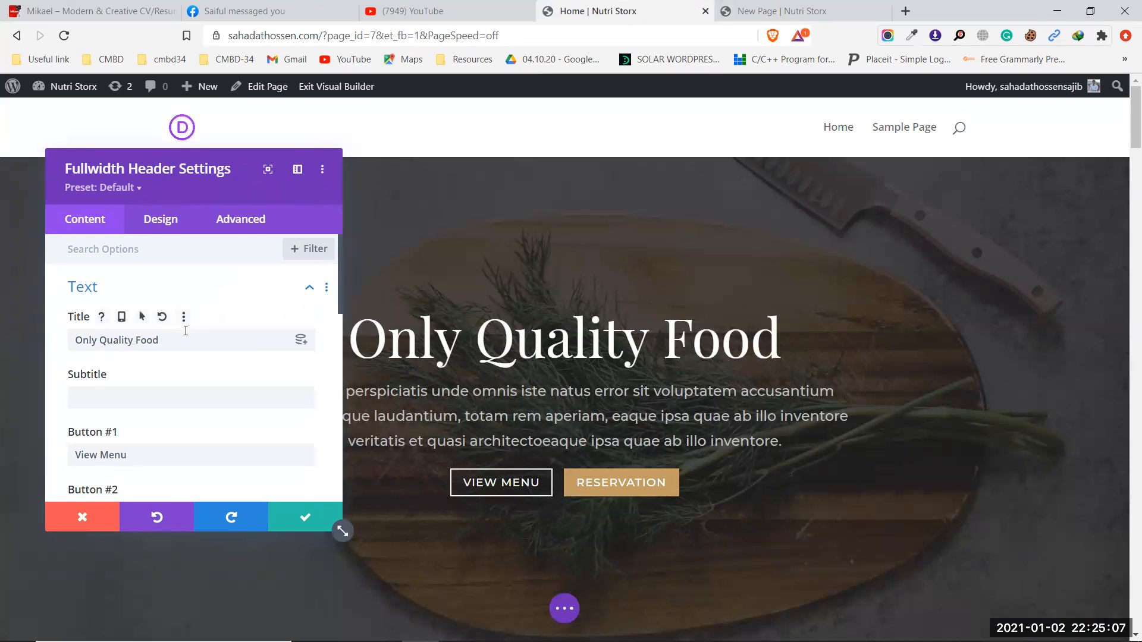
left_click_drag(198, 341, 70, 345)
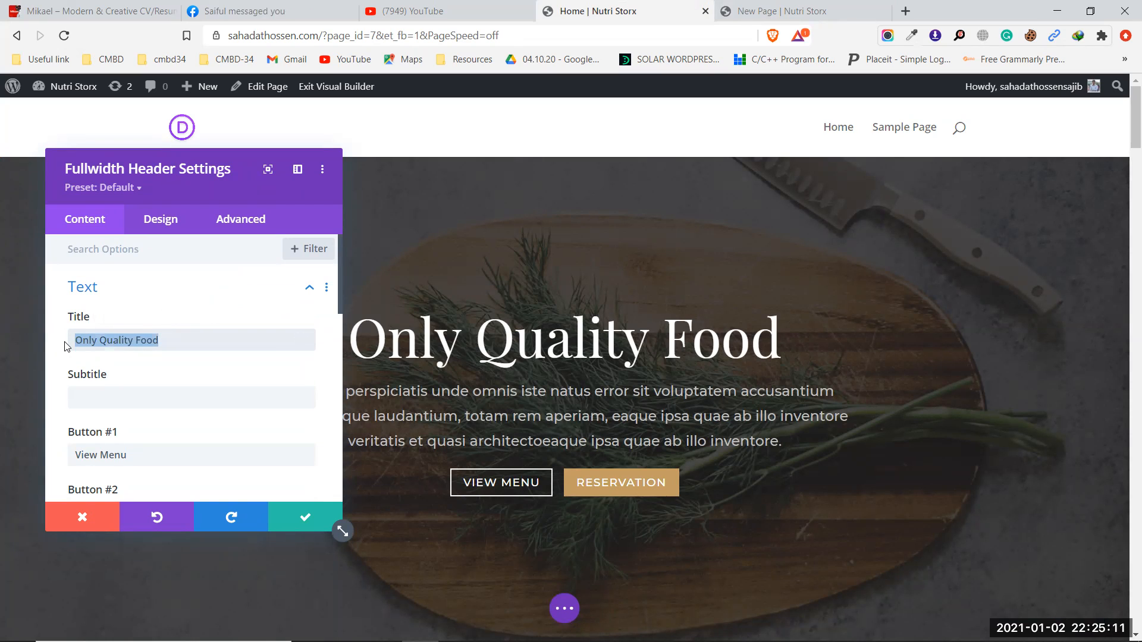
scroll(138, 296, "down", 6)
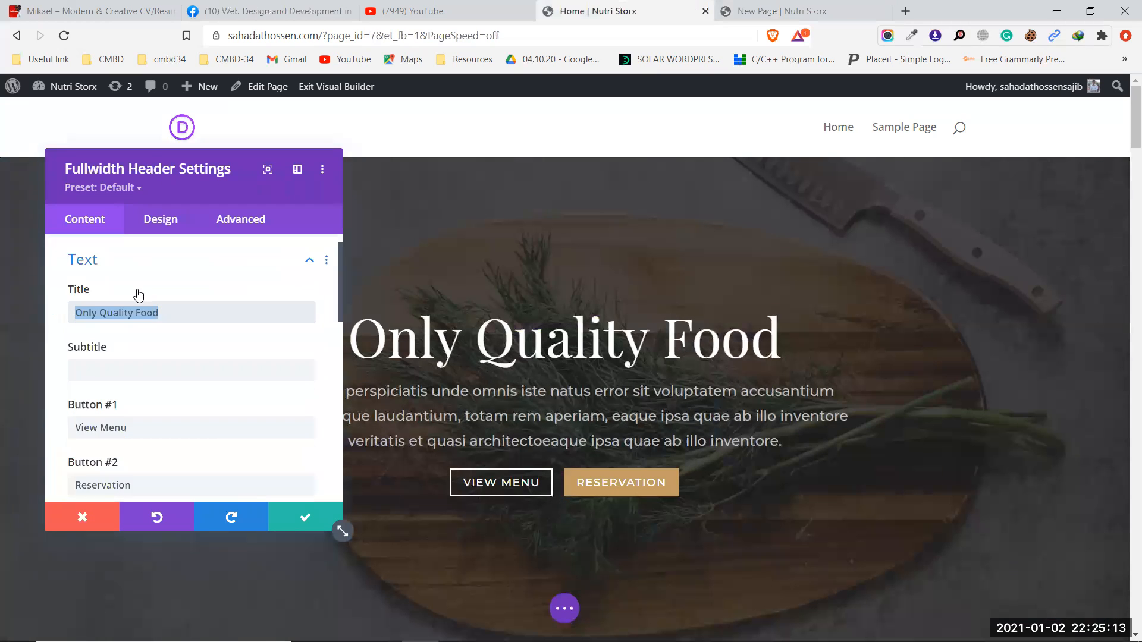
scroll(139, 295, "up", 6)
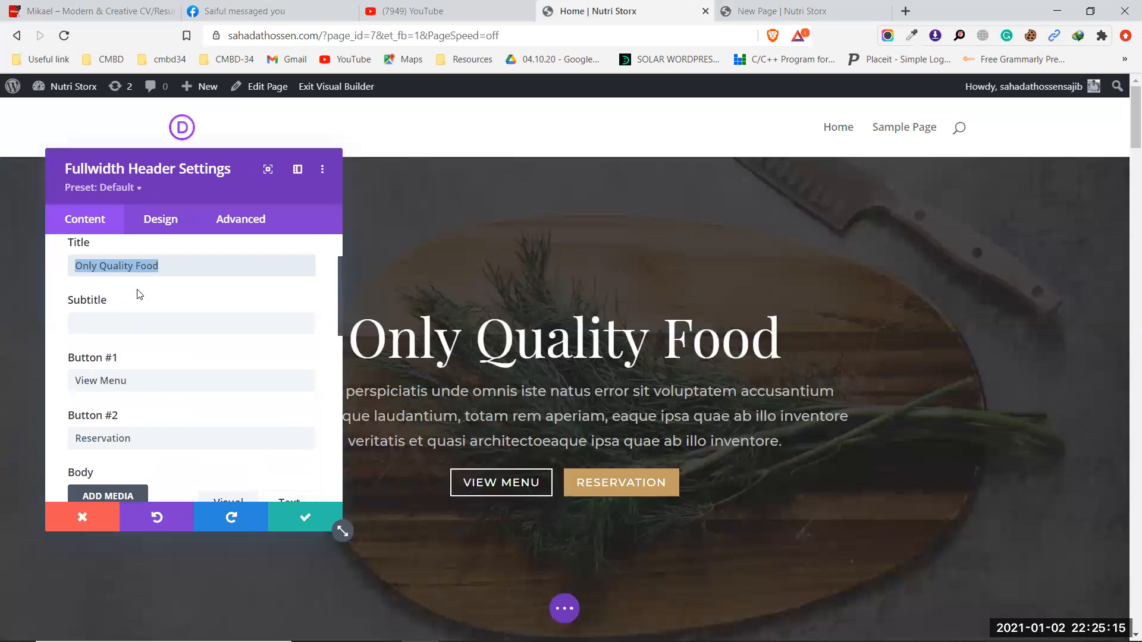
scroll(139, 296, "down", 2)
scroll(138, 296, "down", 6)
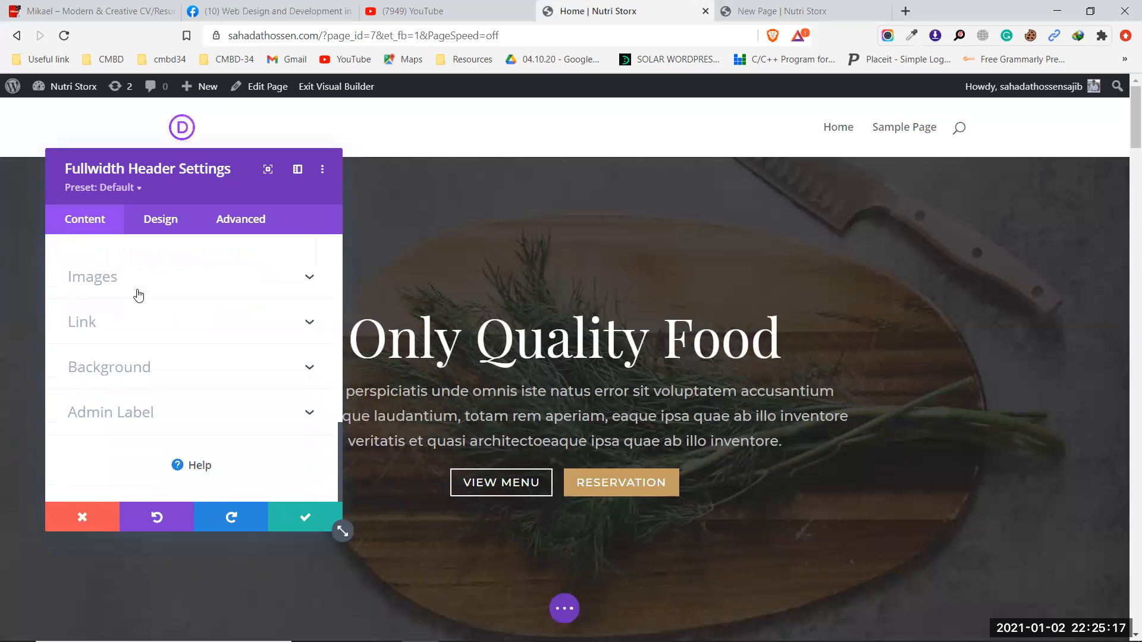
scroll(139, 296, "up", 3)
Return to the New Page browser tab and insert a Text module into the empty row from the module list
left_click(770, 8)
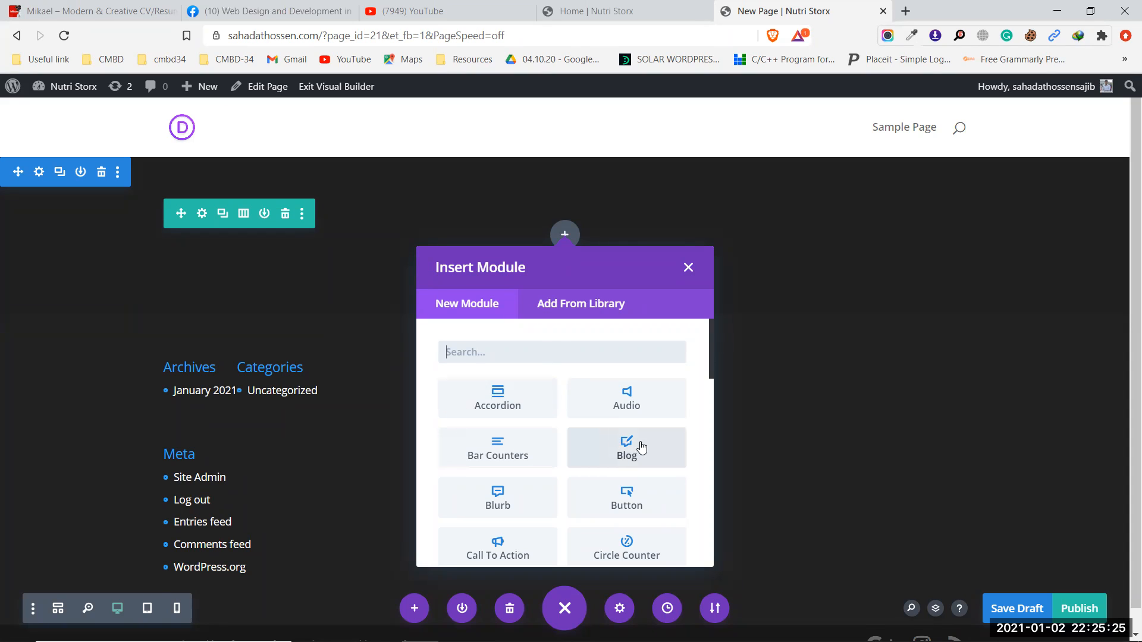
scroll(641, 447, "down", 1)
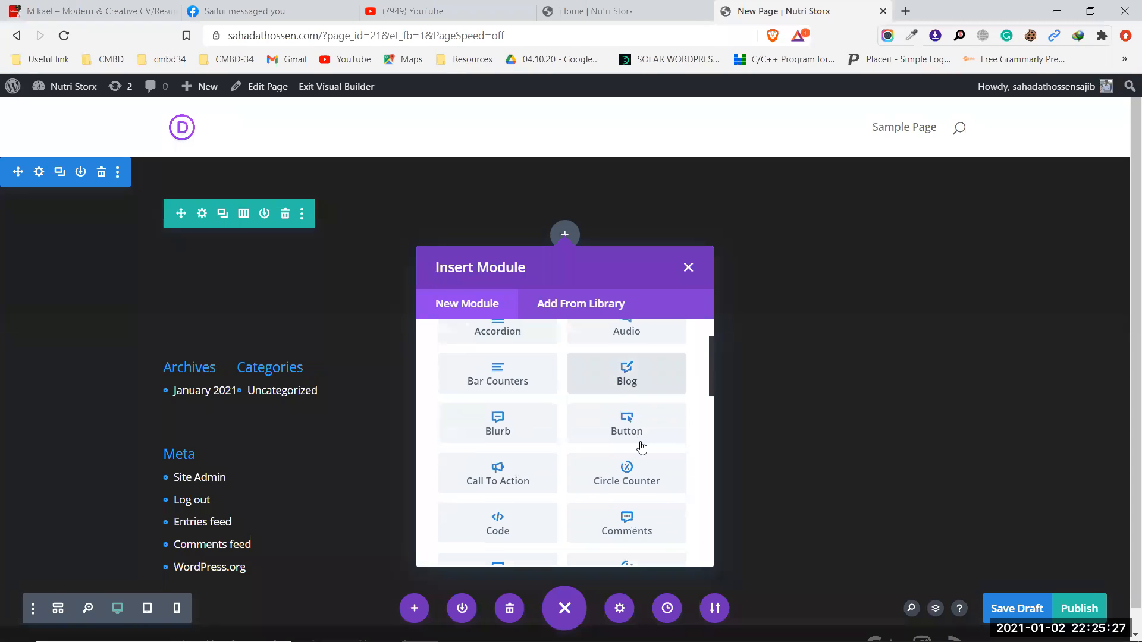
scroll(641, 448, "down", 1)
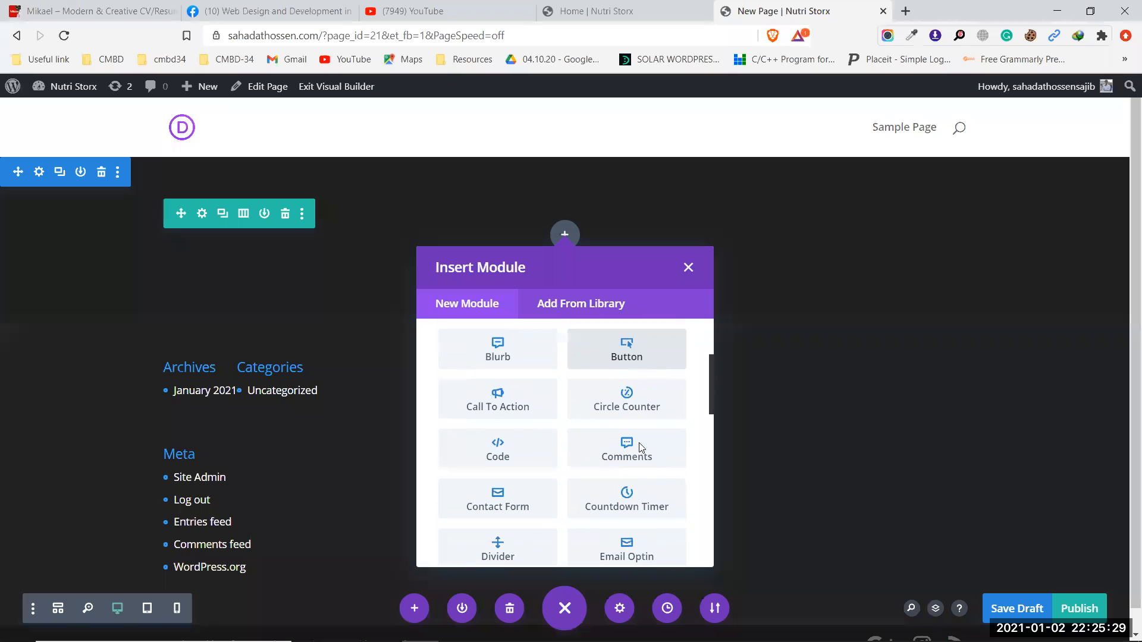
scroll(593, 457, "down", 1)
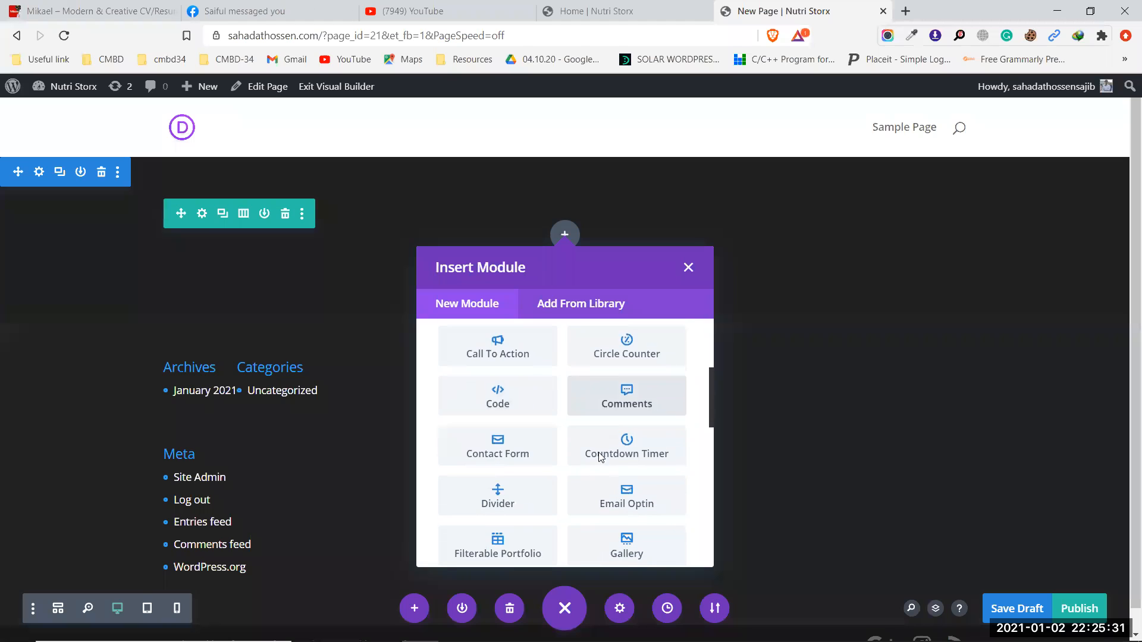
scroll(619, 451, "down", 1)
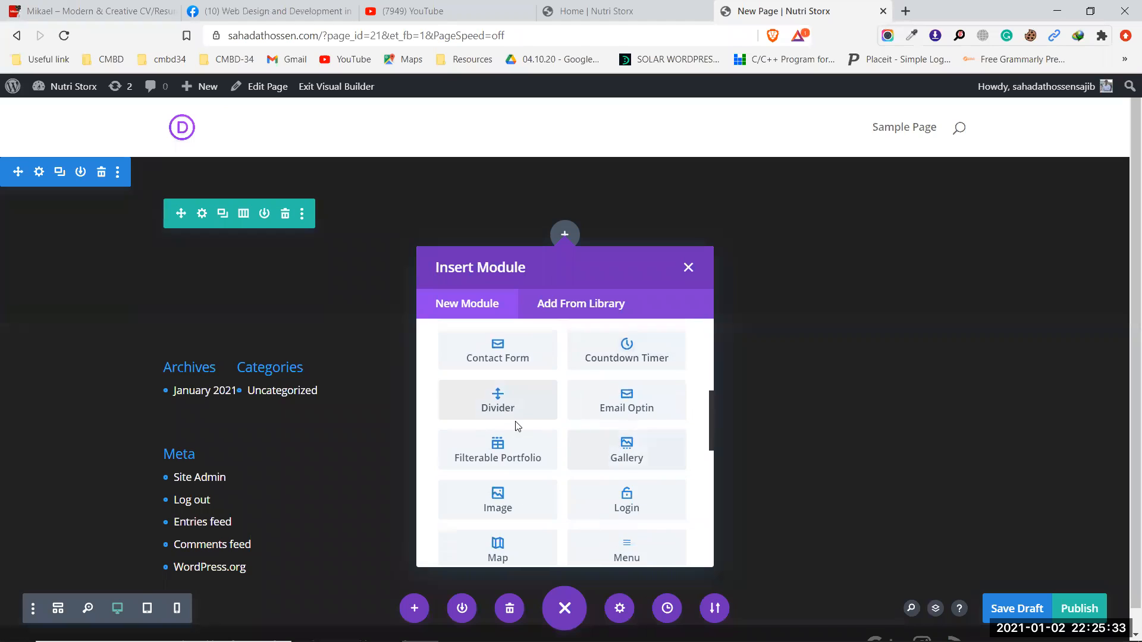
scroll(586, 439, "down", 1)
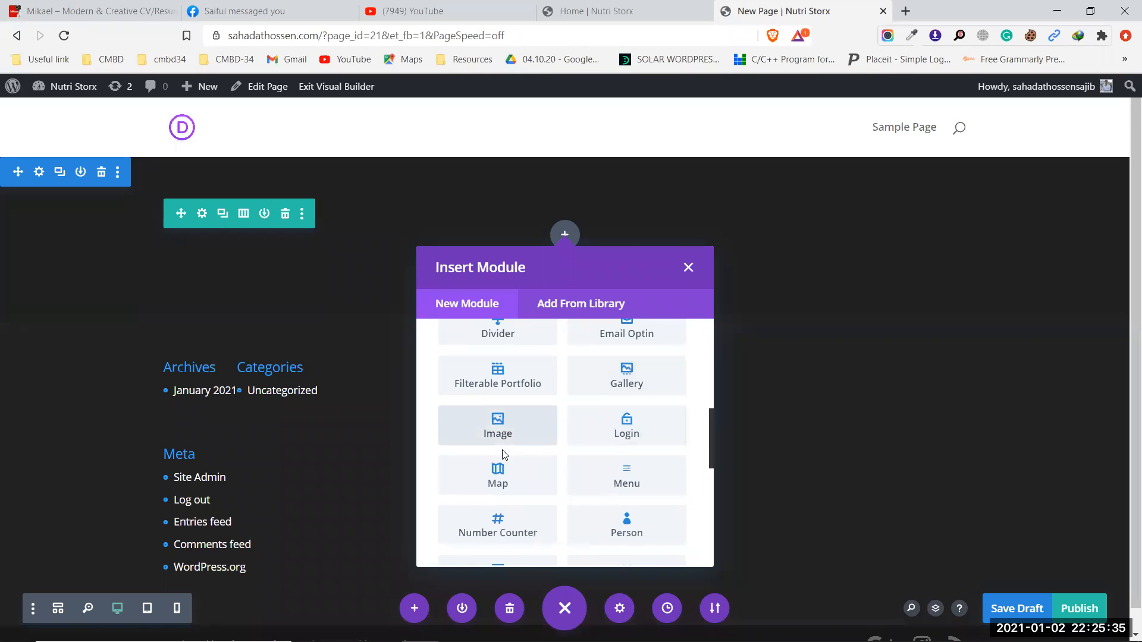
scroll(603, 464, "down", 1)
scroll(597, 460, "down", 1)
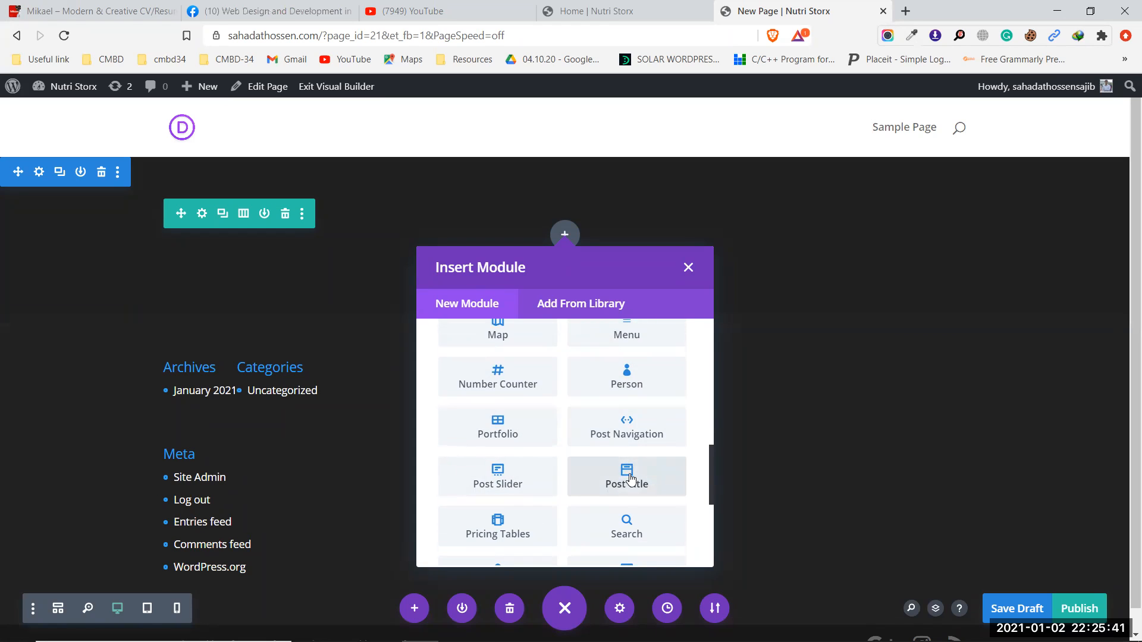
scroll(595, 473, "down", 2)
scroll(559, 458, "down", 1)
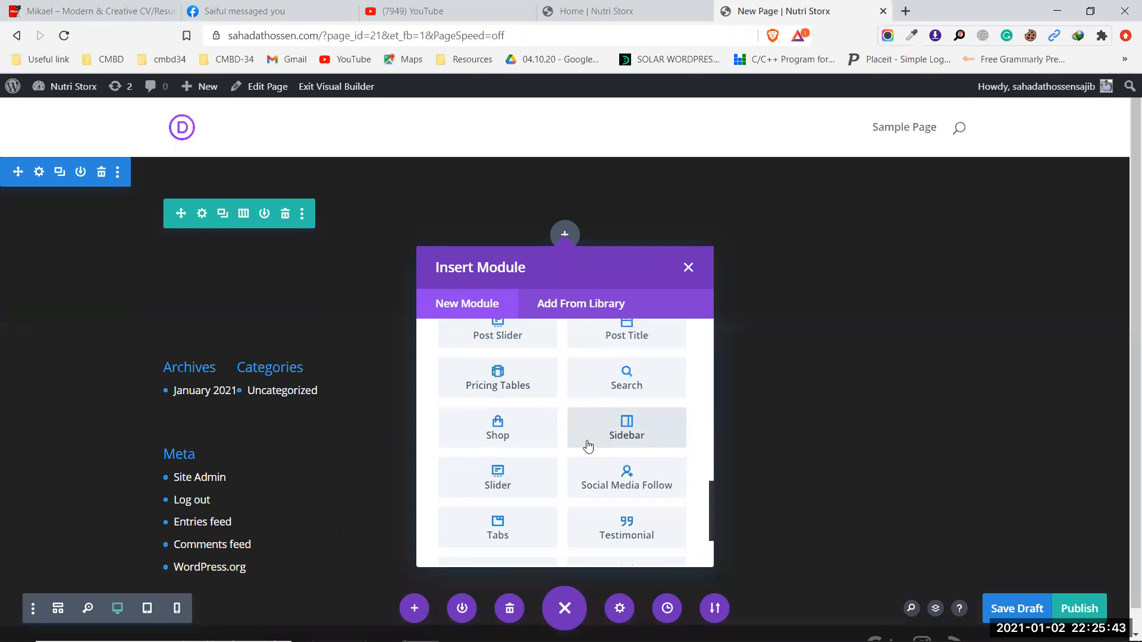
scroll(625, 474, "down", 1)
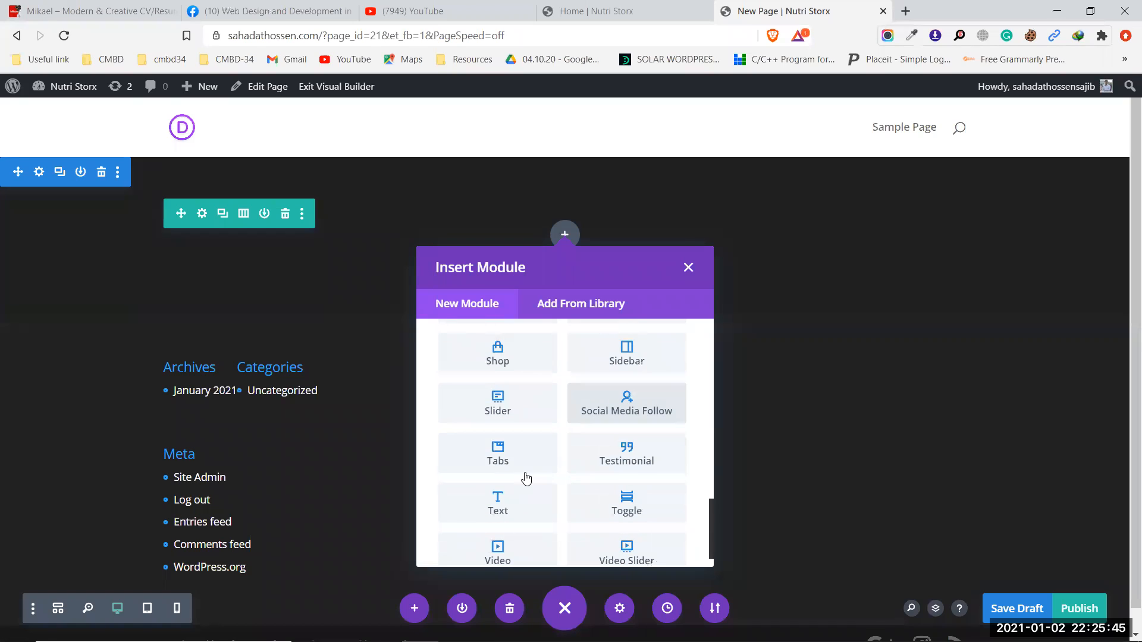
scroll(522, 476, "down", 1)
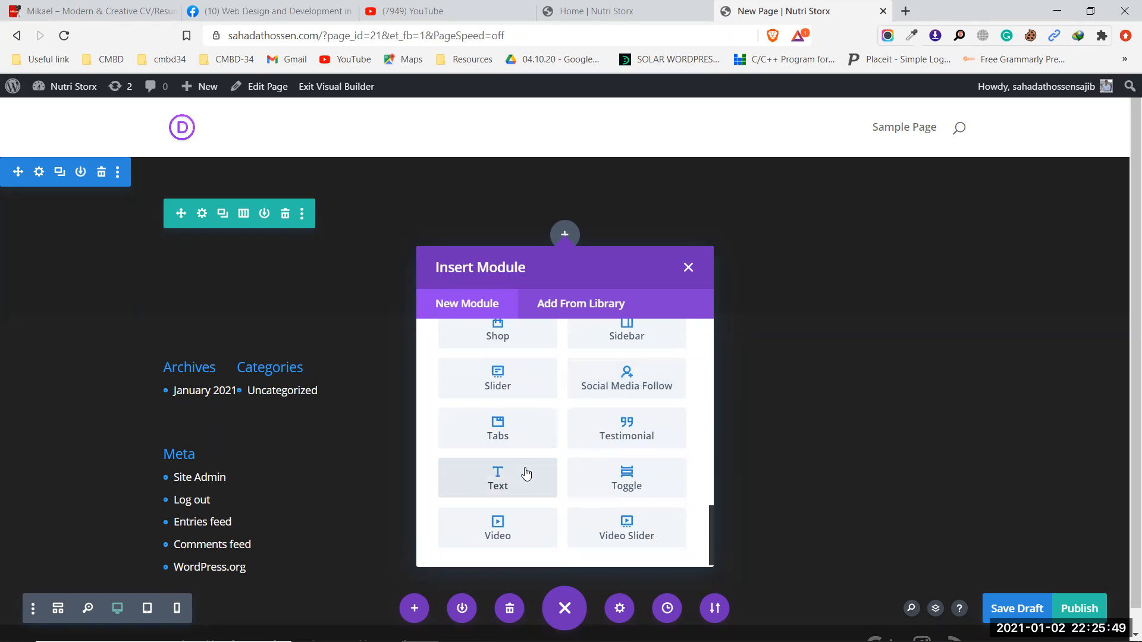
left_click(526, 472)
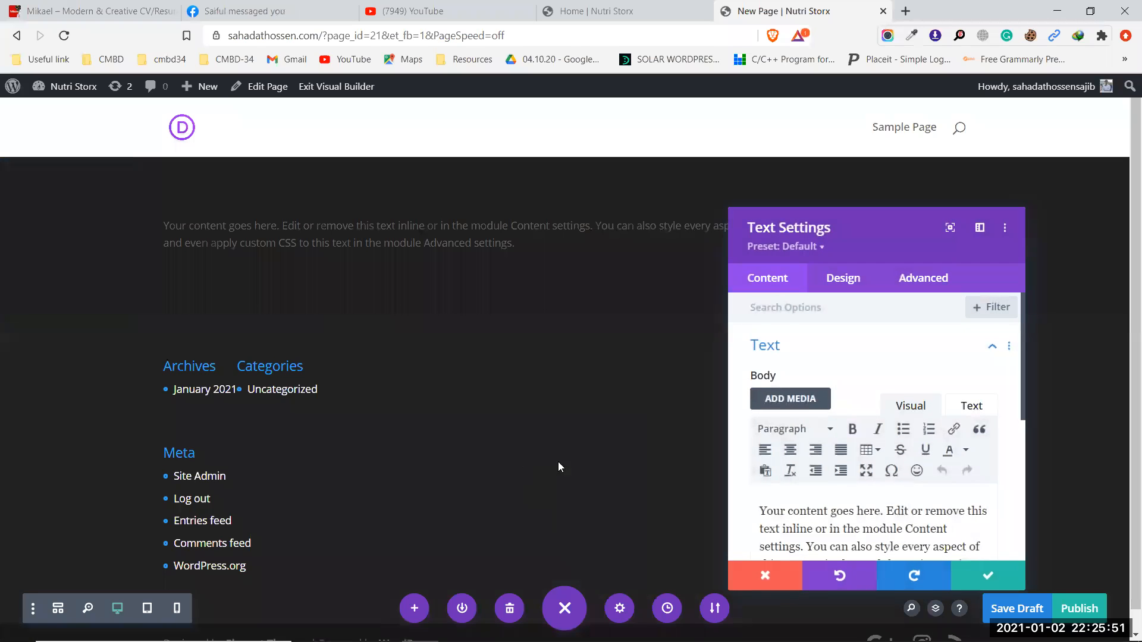
Review the new Text module's content groups and text design options, and format its placeholder body text as Heading 1
scroll(869, 458, "down", 3)
scroll(879, 452, "down", 3)
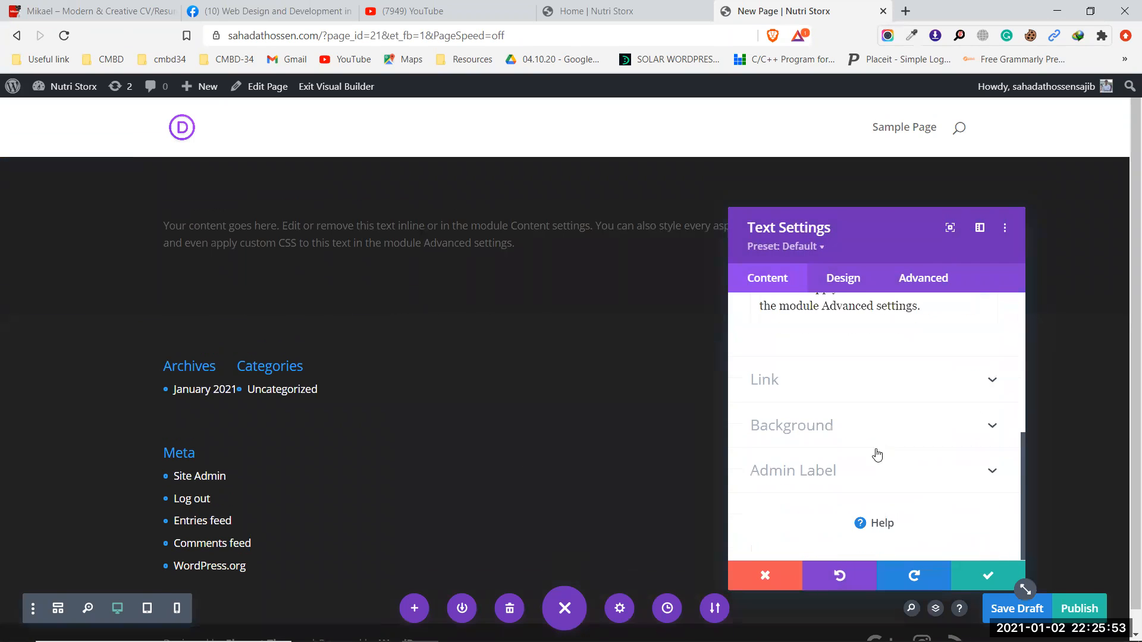
left_click(835, 281)
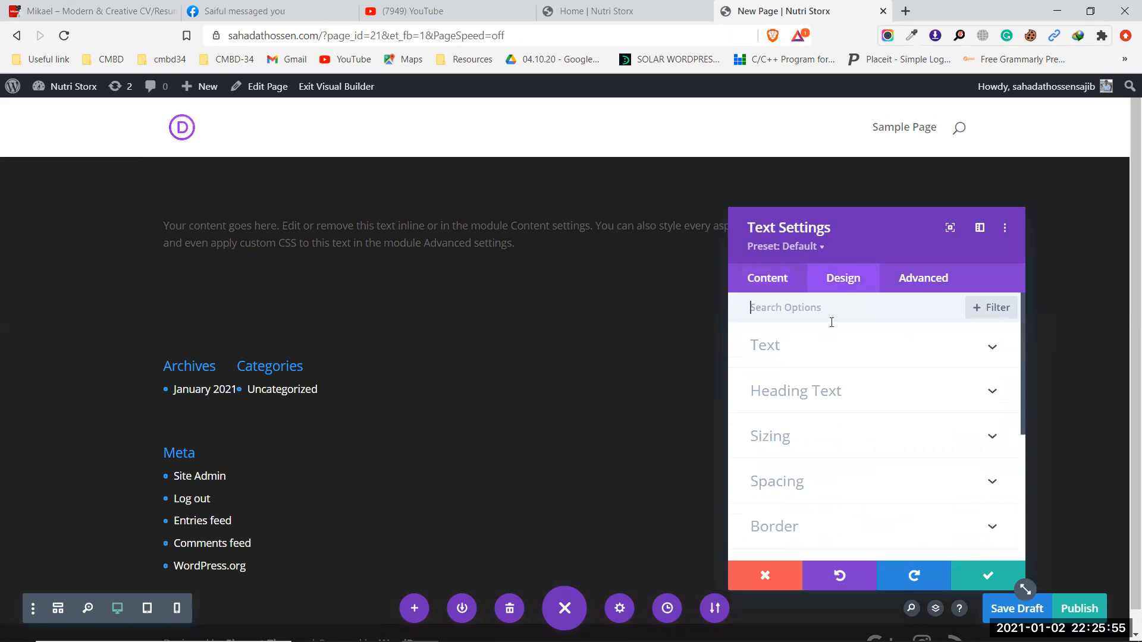
left_click(830, 357)
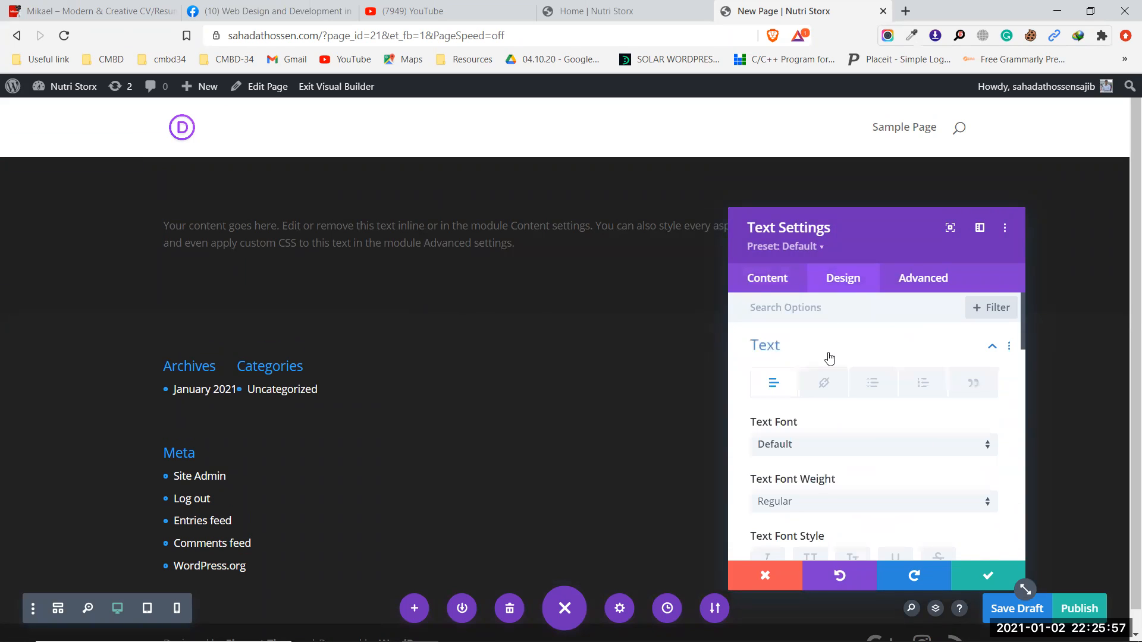
left_click(750, 281)
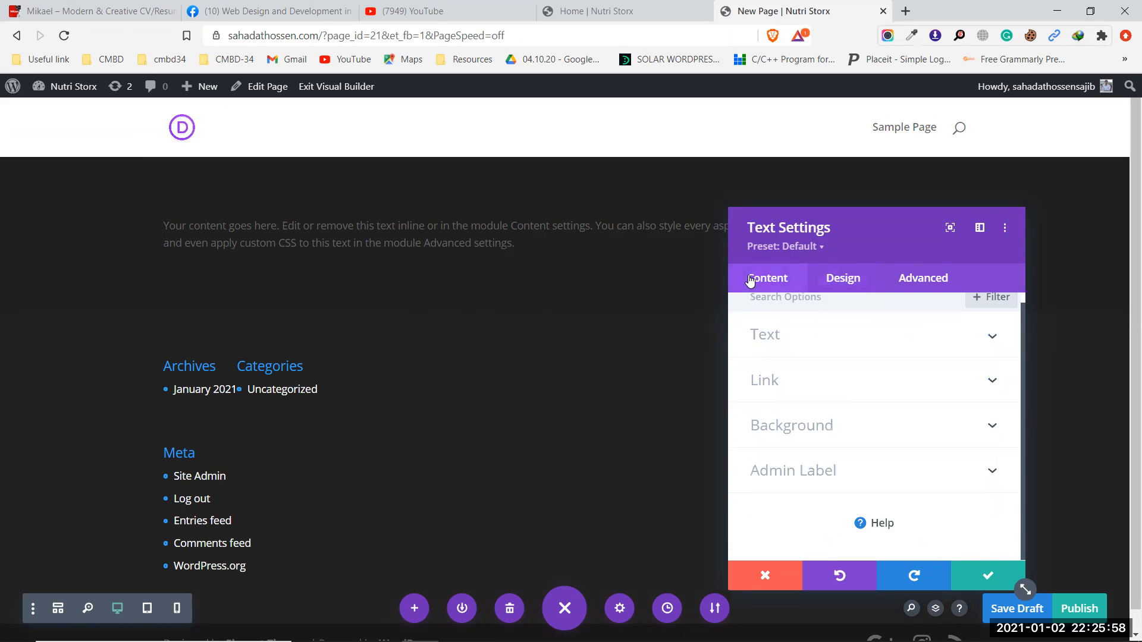
left_click(807, 344)
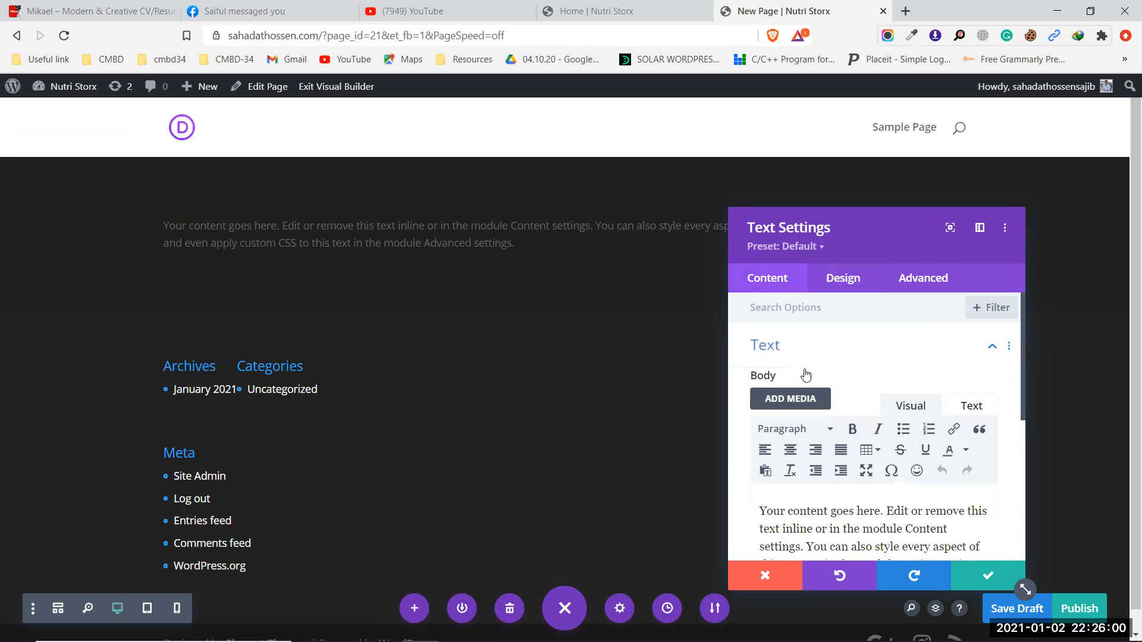
left_click(825, 429)
left_click(817, 253)
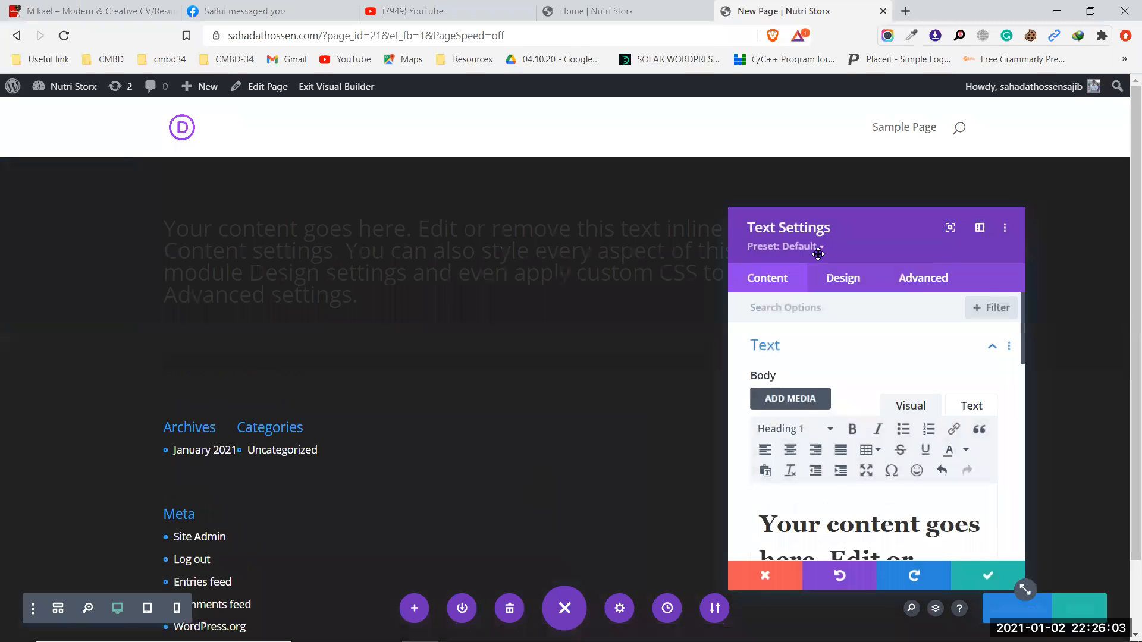
scroll(812, 446, "down", 5)
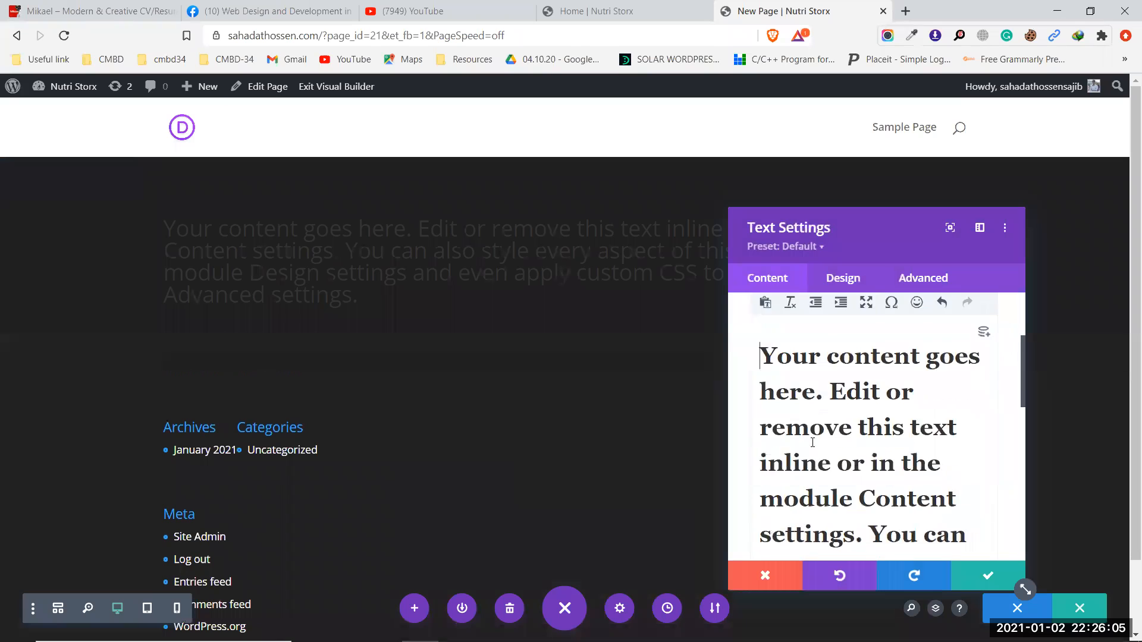
scroll(813, 442, "down", 3)
scroll(812, 442, "up", 8)
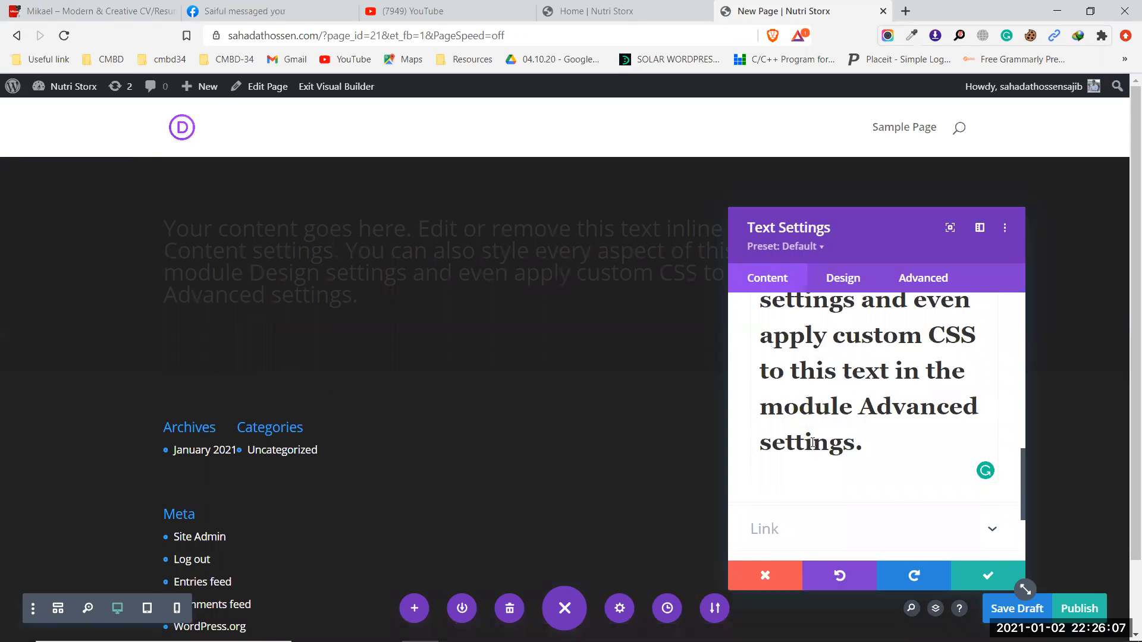
scroll(813, 442, "up", 3)
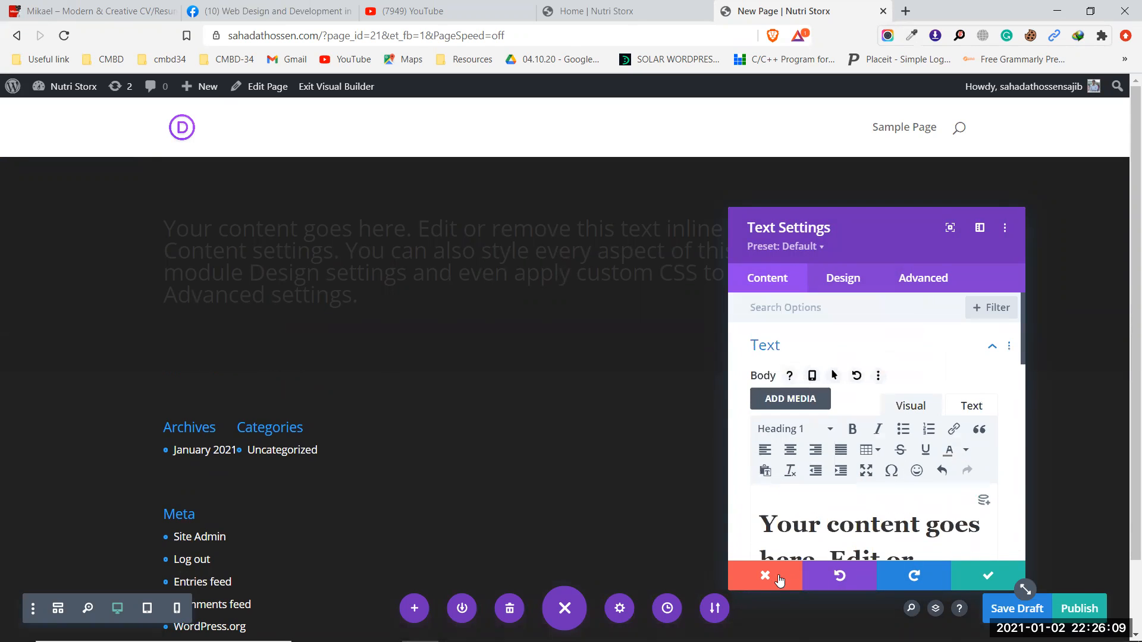
Discard the Text module's setting changes and delete the module from the New Page's row
left_click(778, 574)
mouse_move(509, 245)
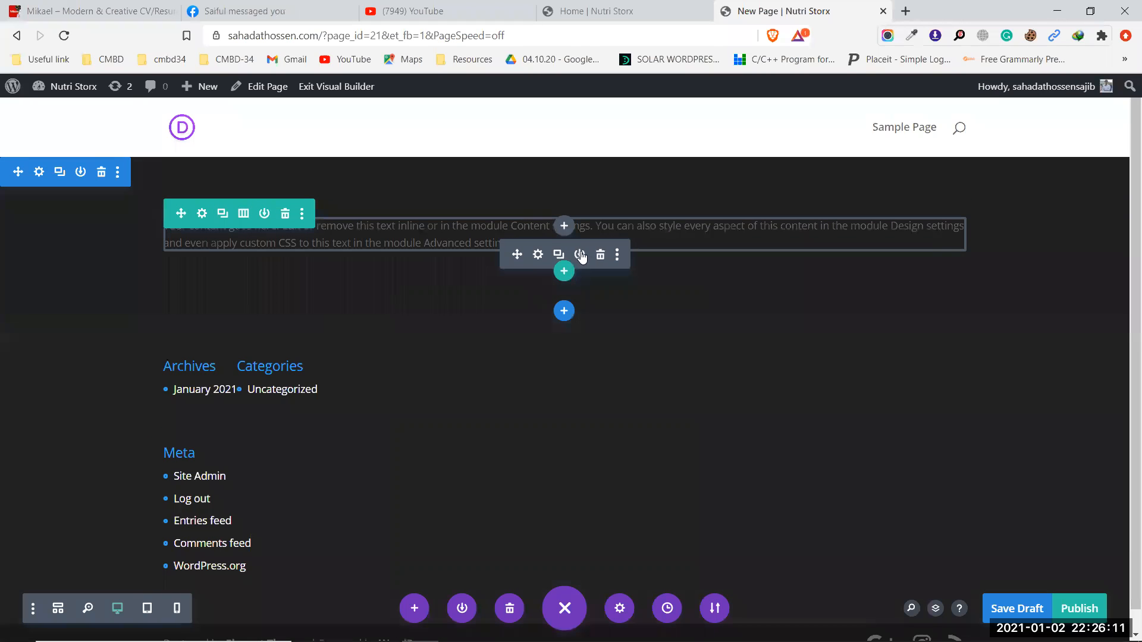
left_click(601, 254)
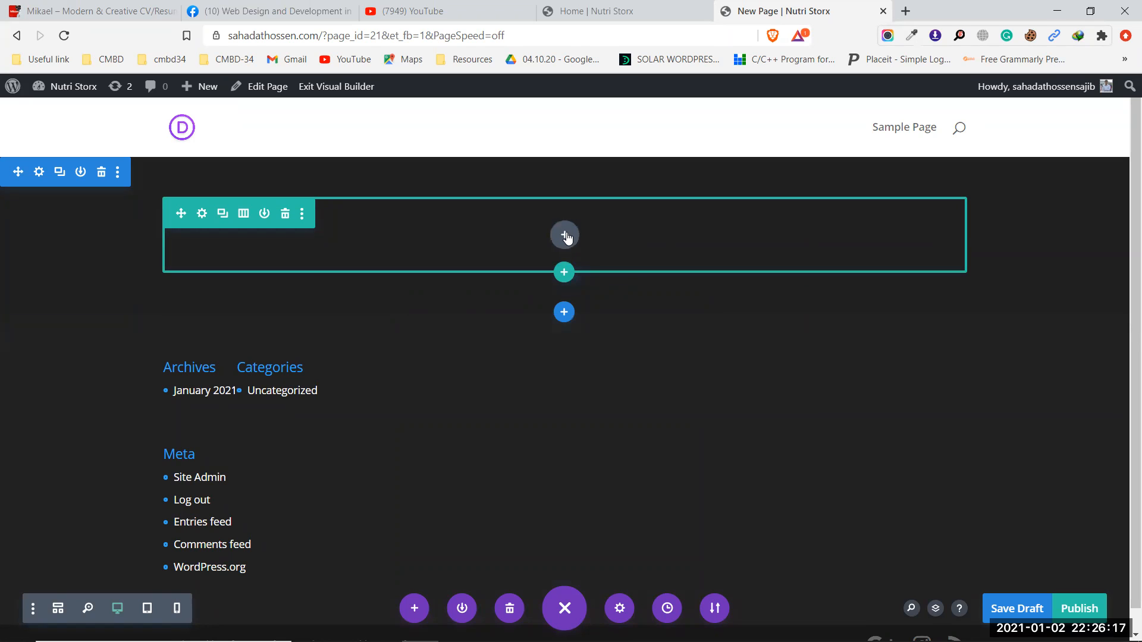
Insert a Post Title module into the empty row from the module list
left_click(565, 236)
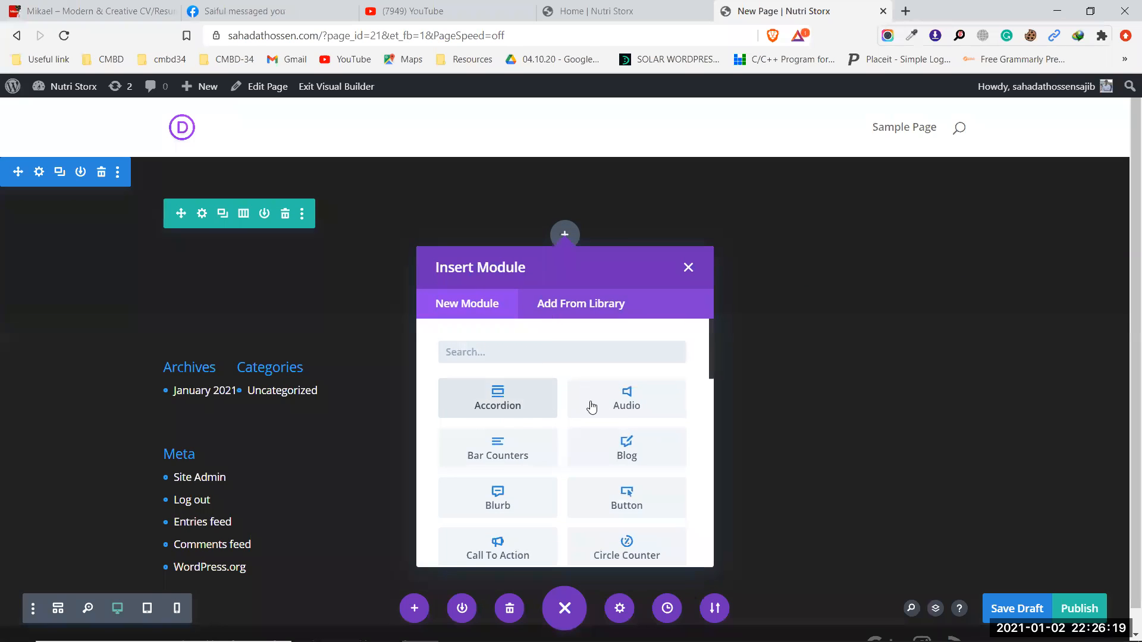
scroll(632, 445, "down", 1)
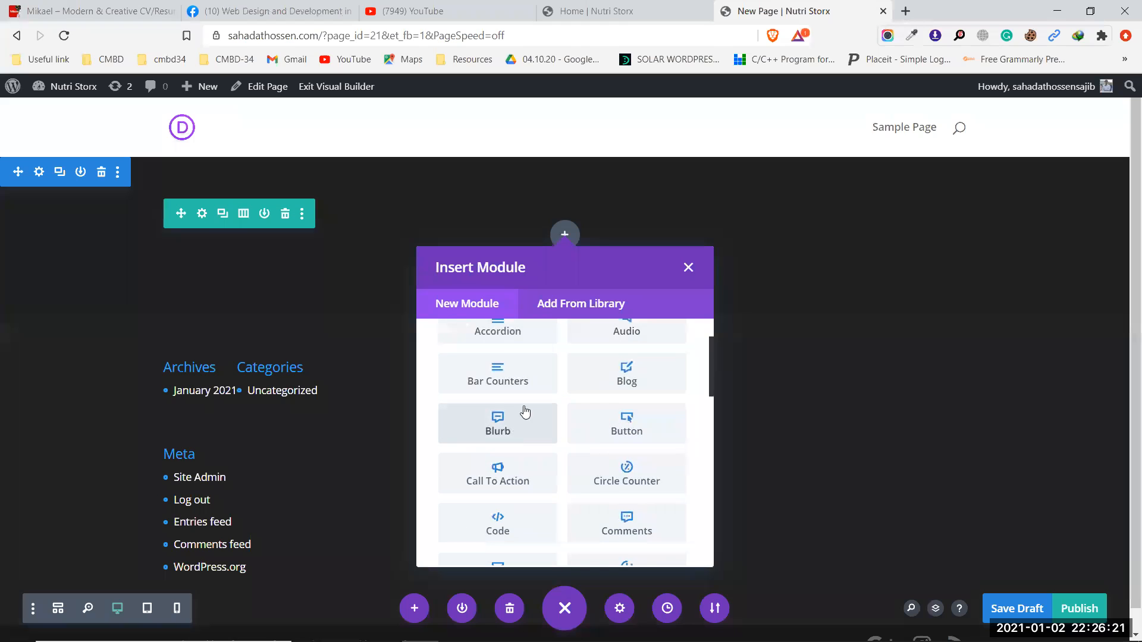
scroll(523, 413, "down", 1)
scroll(596, 443, "down", 1)
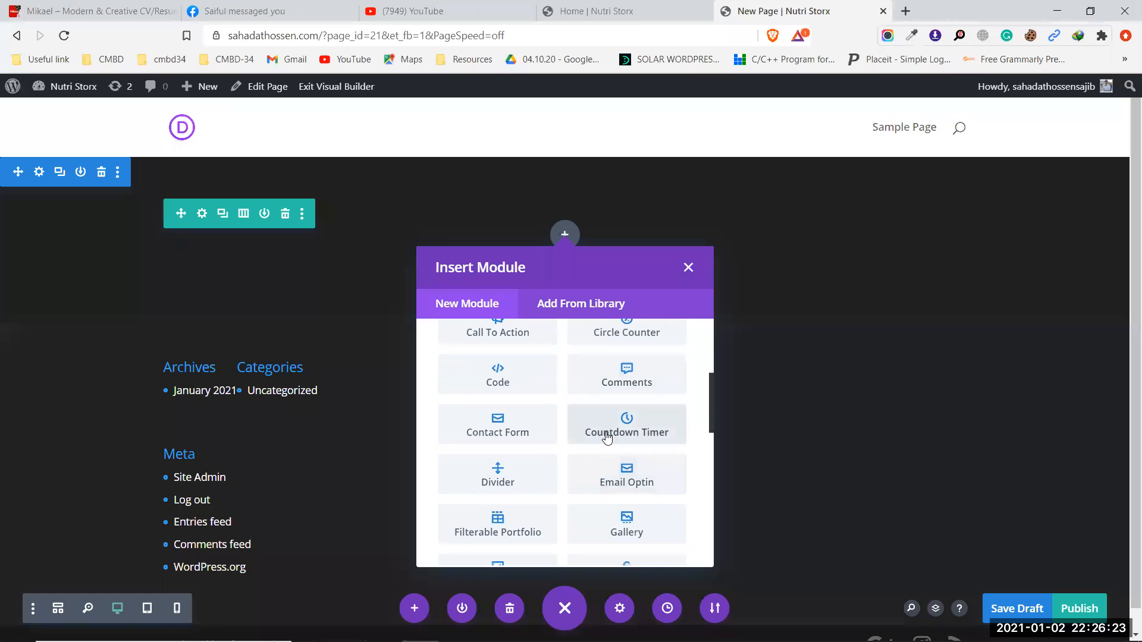
scroll(607, 440, "down", 1)
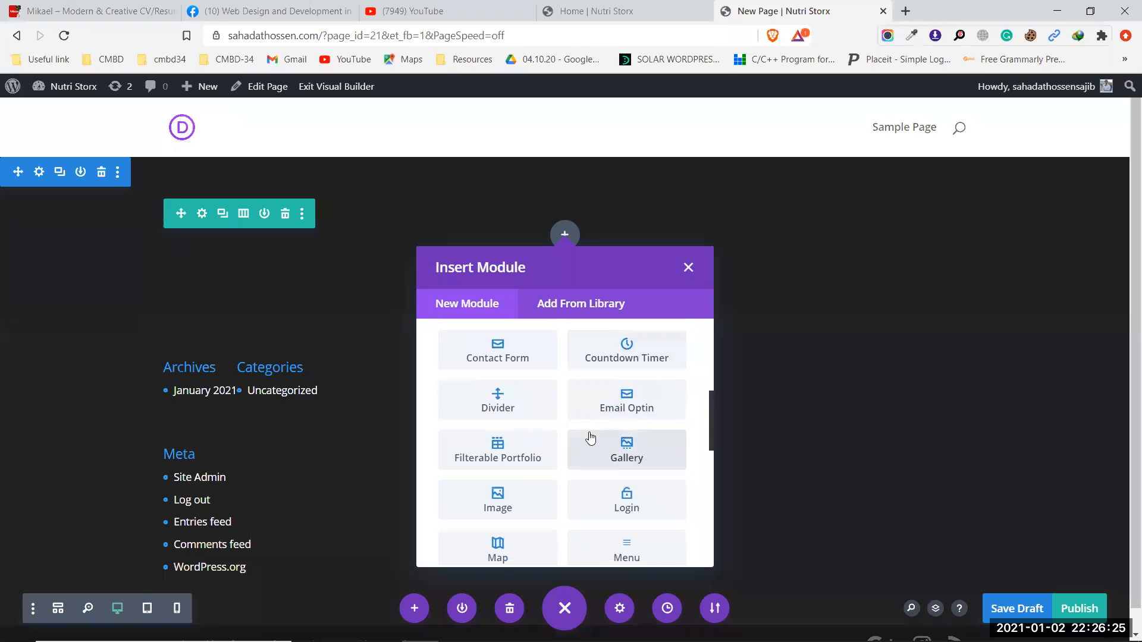
scroll(526, 438, "down", 1)
scroll(604, 446, "down", 1)
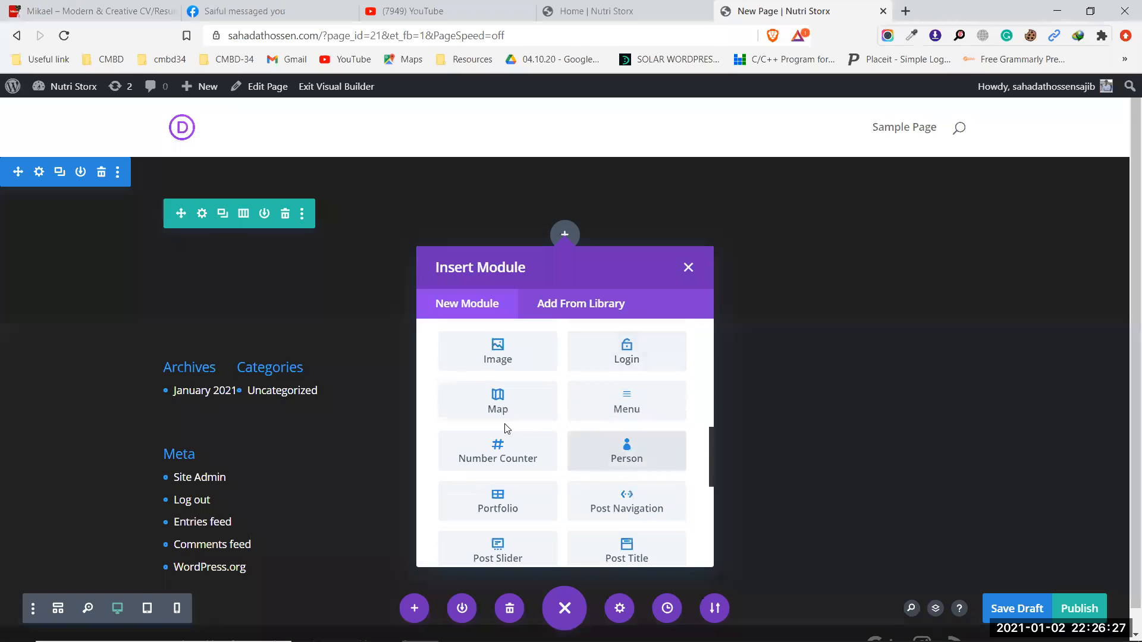
scroll(522, 438, "down", 1)
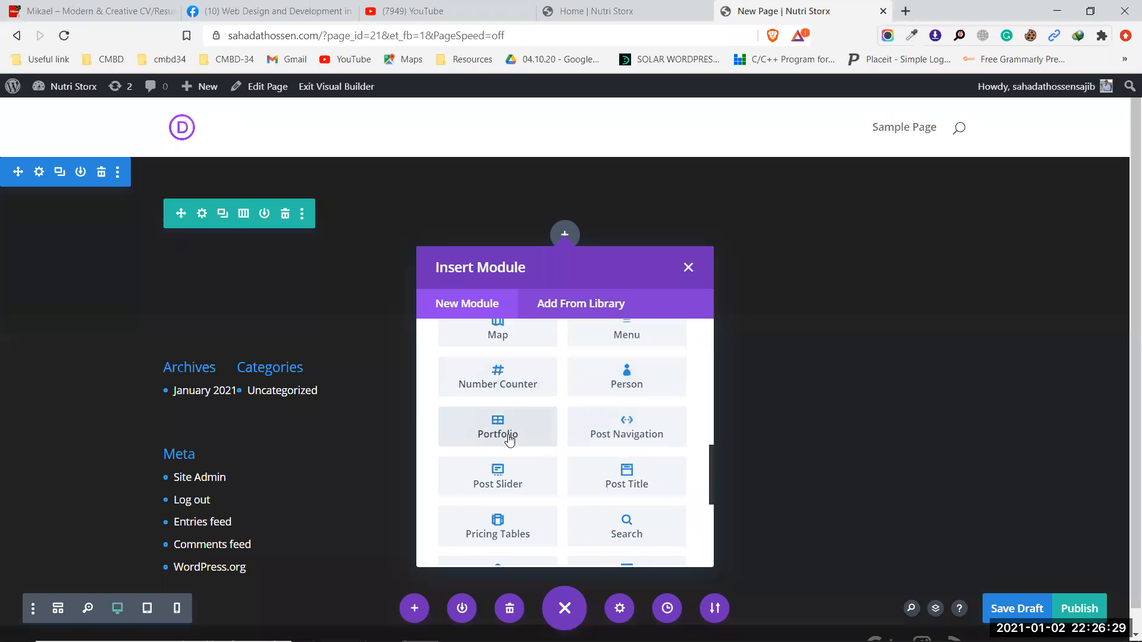
scroll(525, 438, "down", 1)
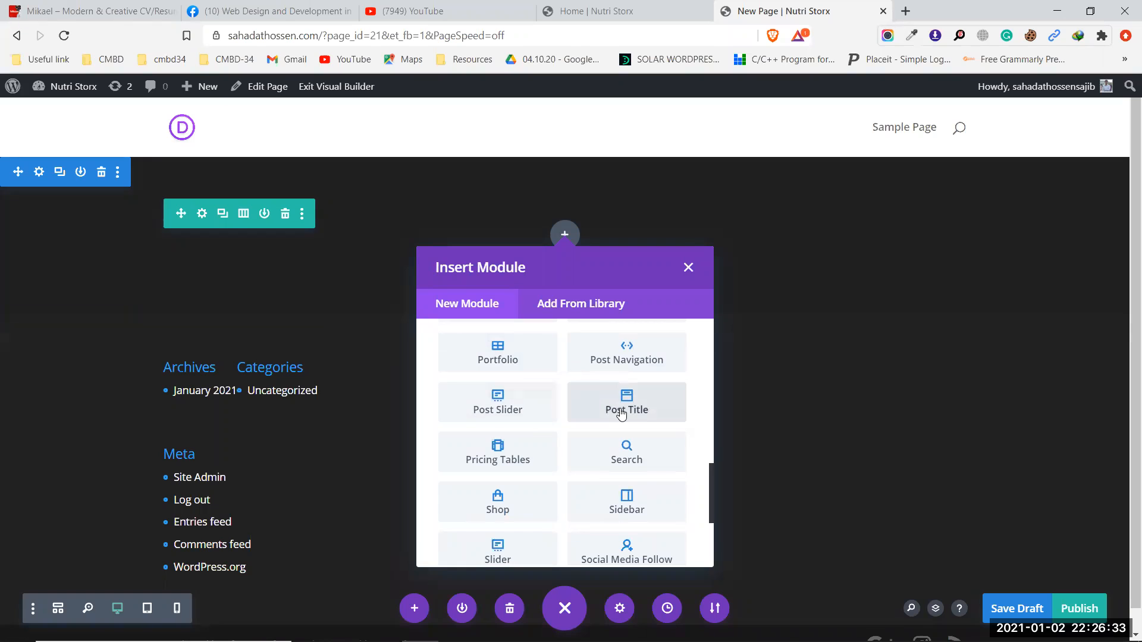
left_click(620, 411)
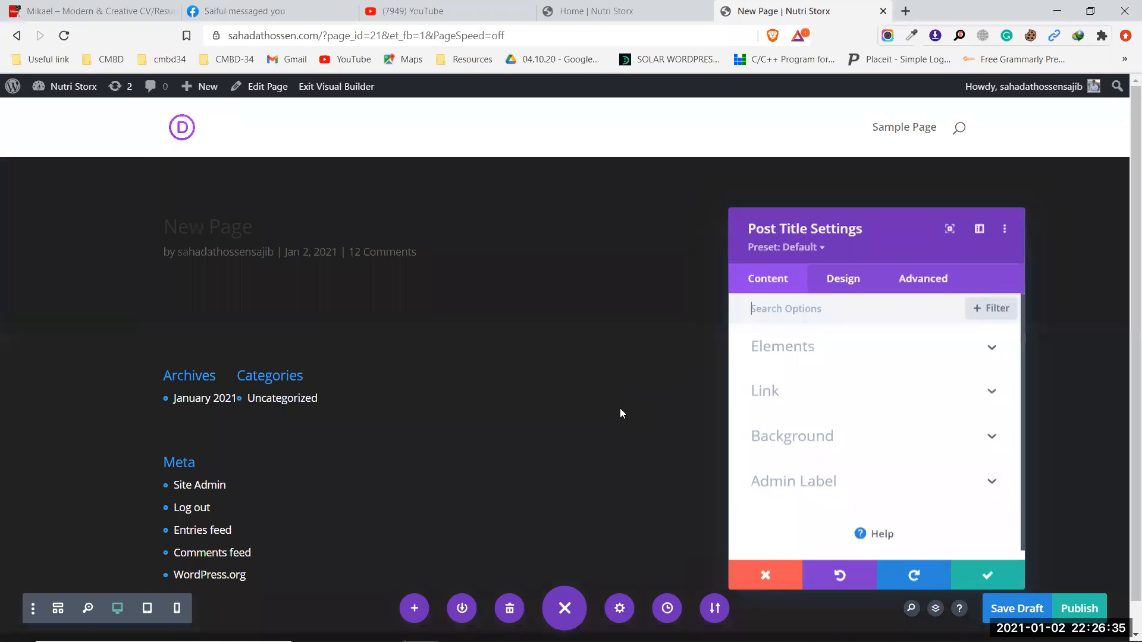
Review the Post Title module's Elements options and design groups, and delete the module from the row
left_click(832, 352)
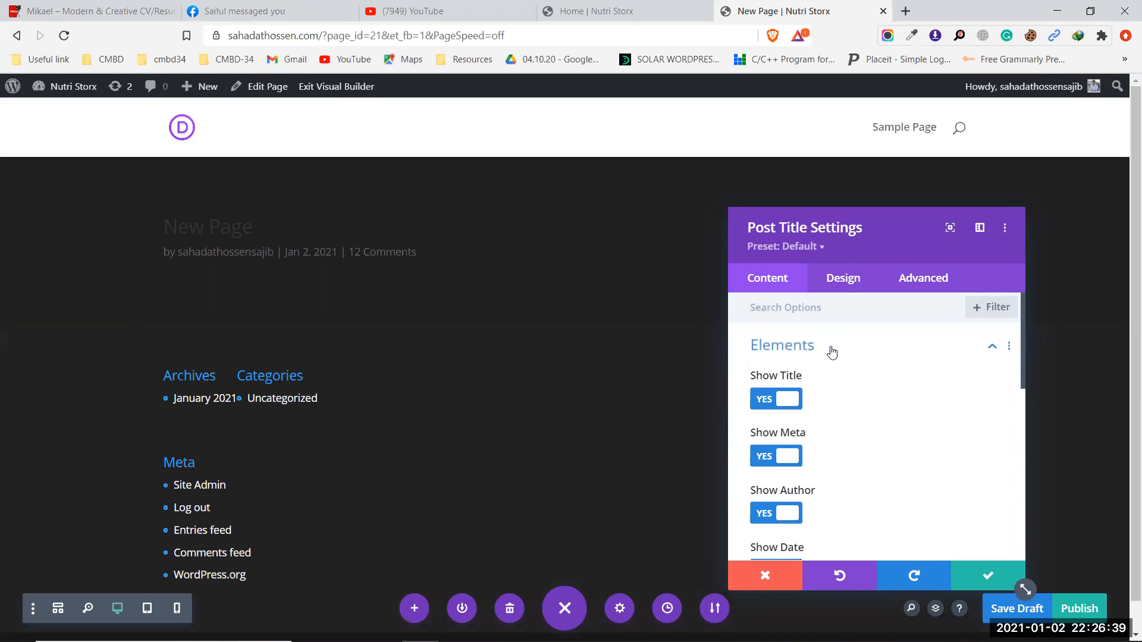
left_click(831, 352)
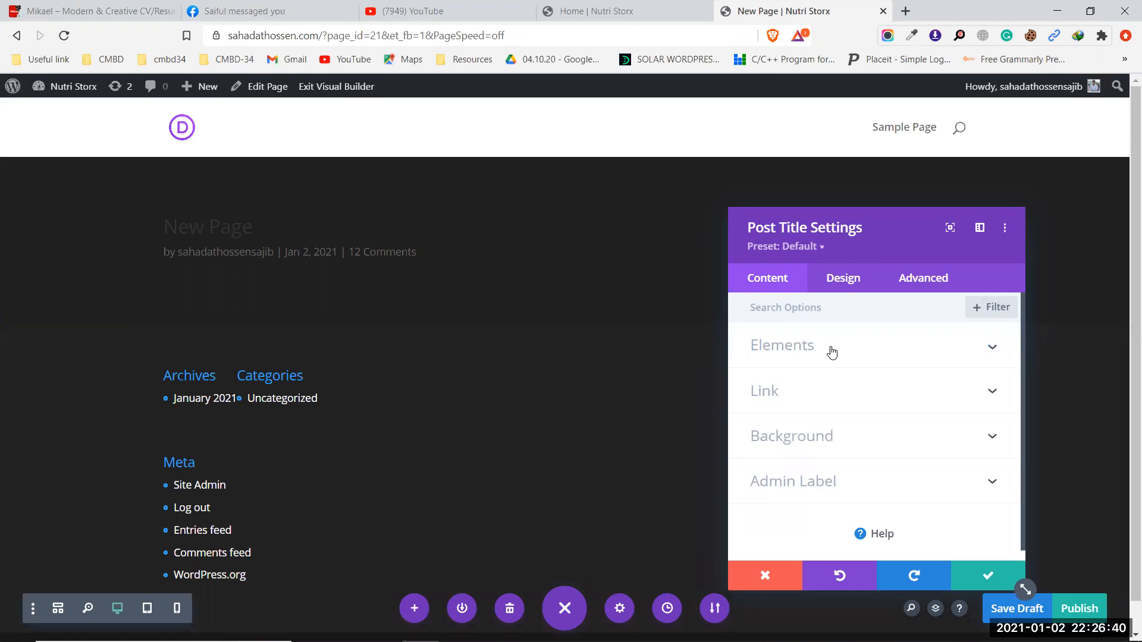
left_click(843, 280)
left_click(816, 355)
left_click(816, 355)
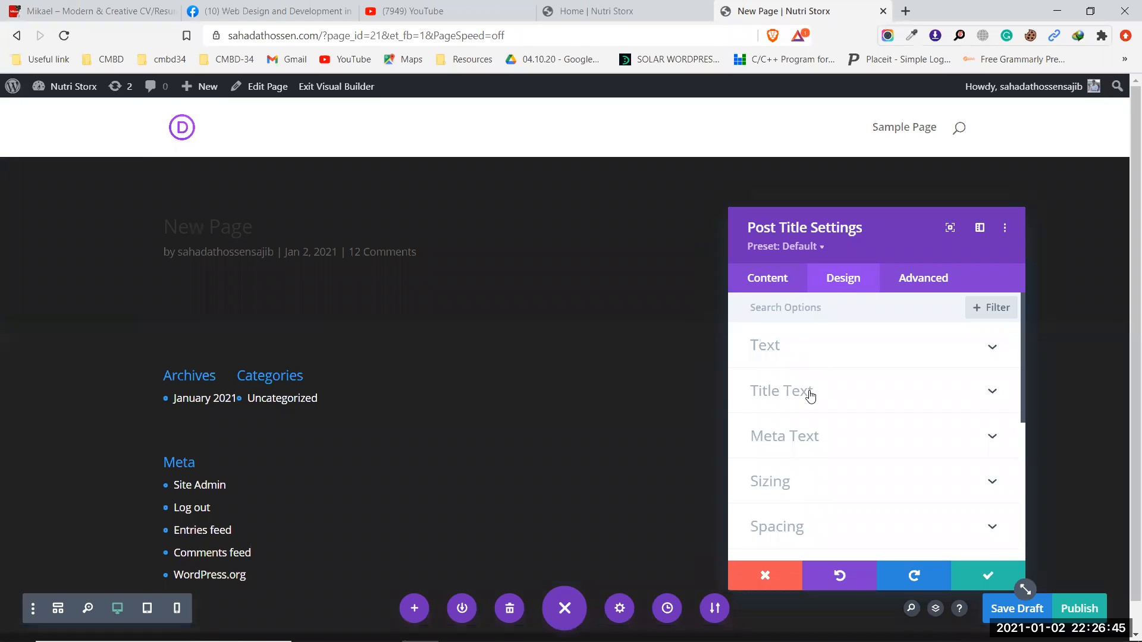
left_click(766, 576)
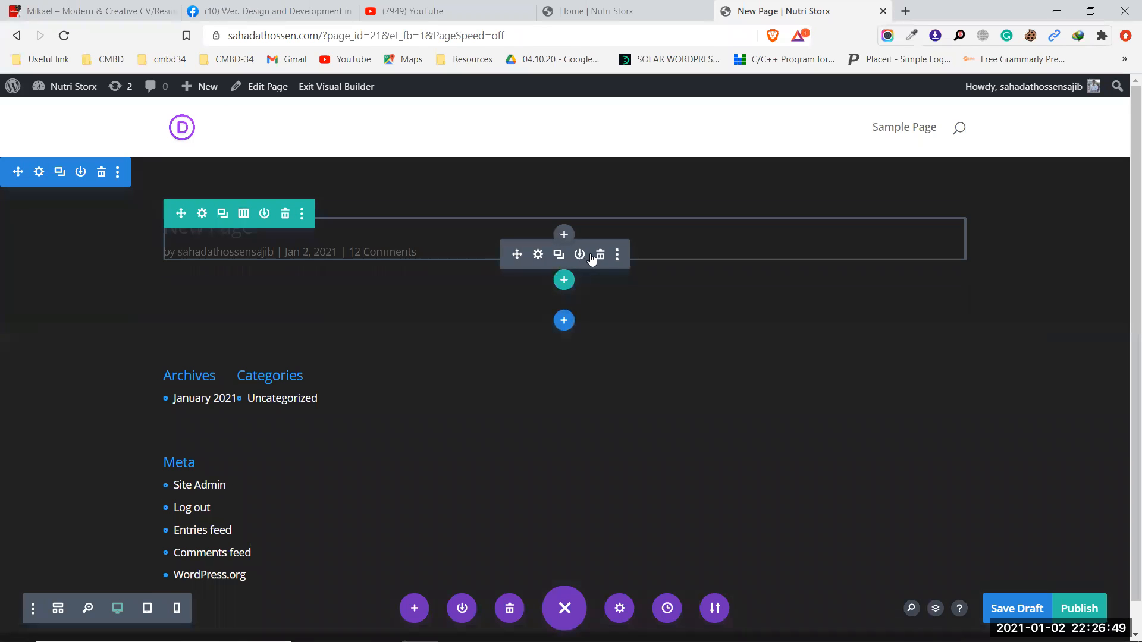
left_click(600, 257)
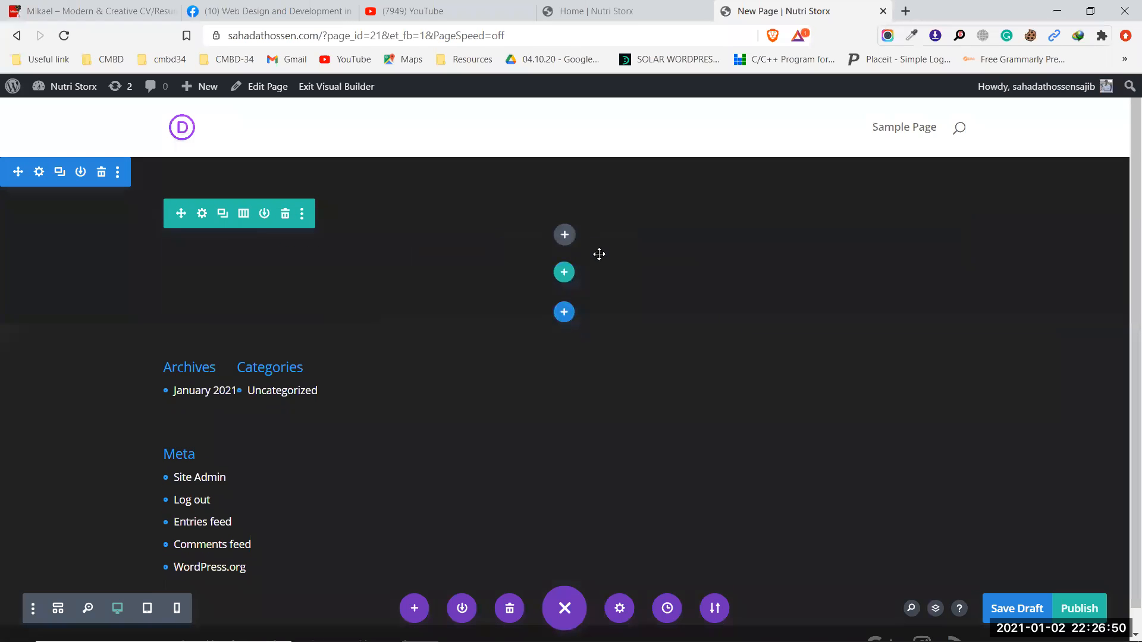
Switch to the Home page, recheck the Fullwidth Header's content fields and option groups, and close its settings without changes
left_click(602, 6)
scroll(151, 408, "up", 10)
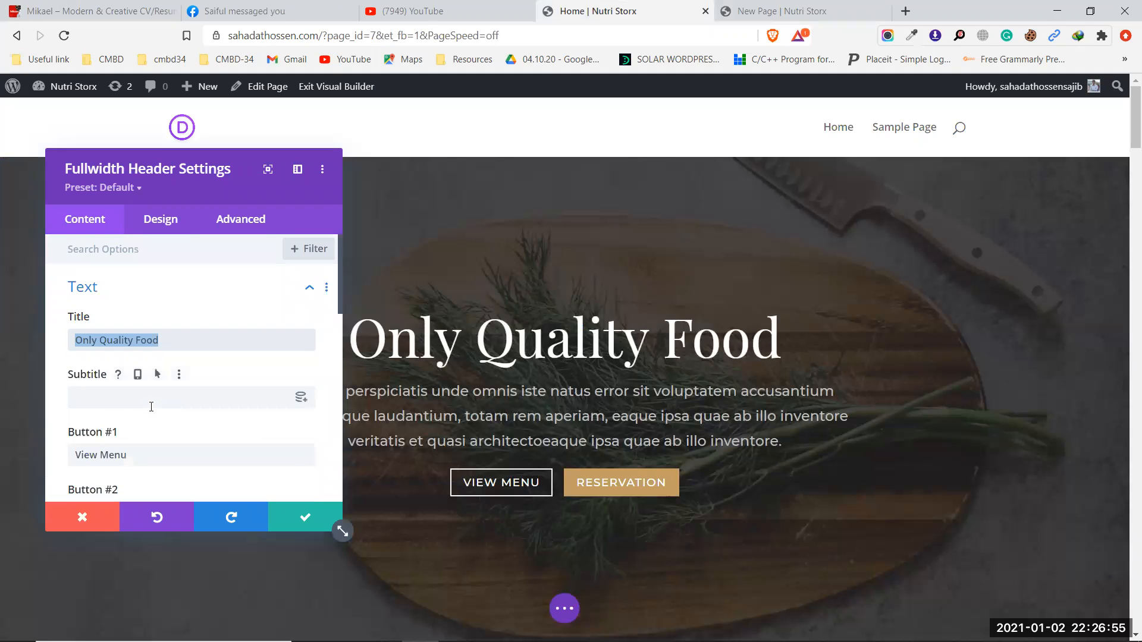
scroll(151, 408, "down", 10)
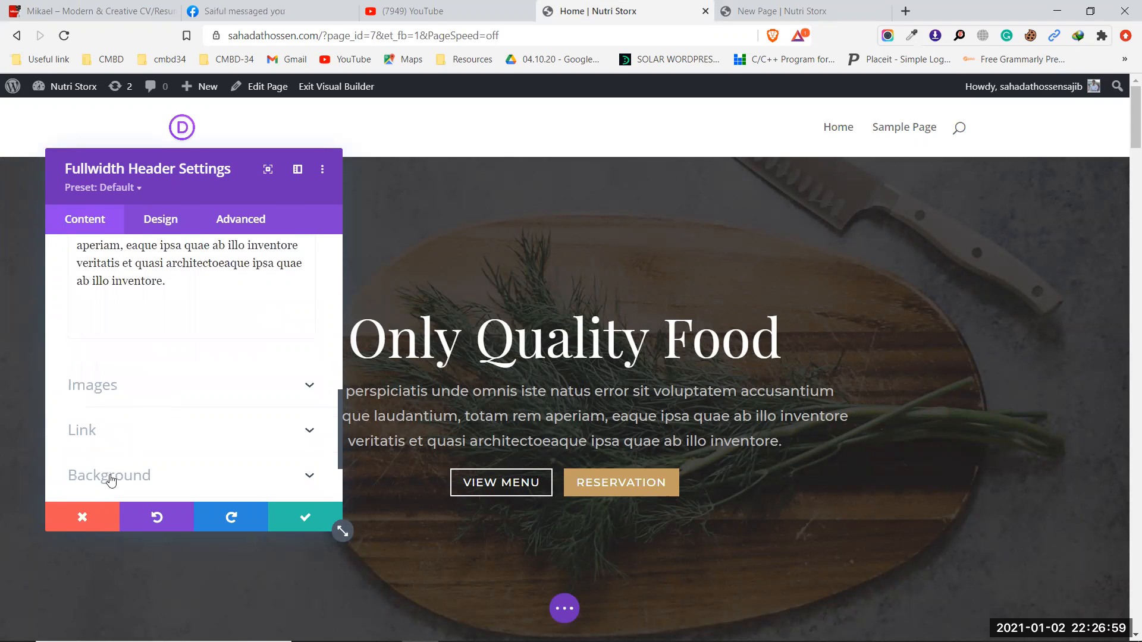
left_click(86, 517)
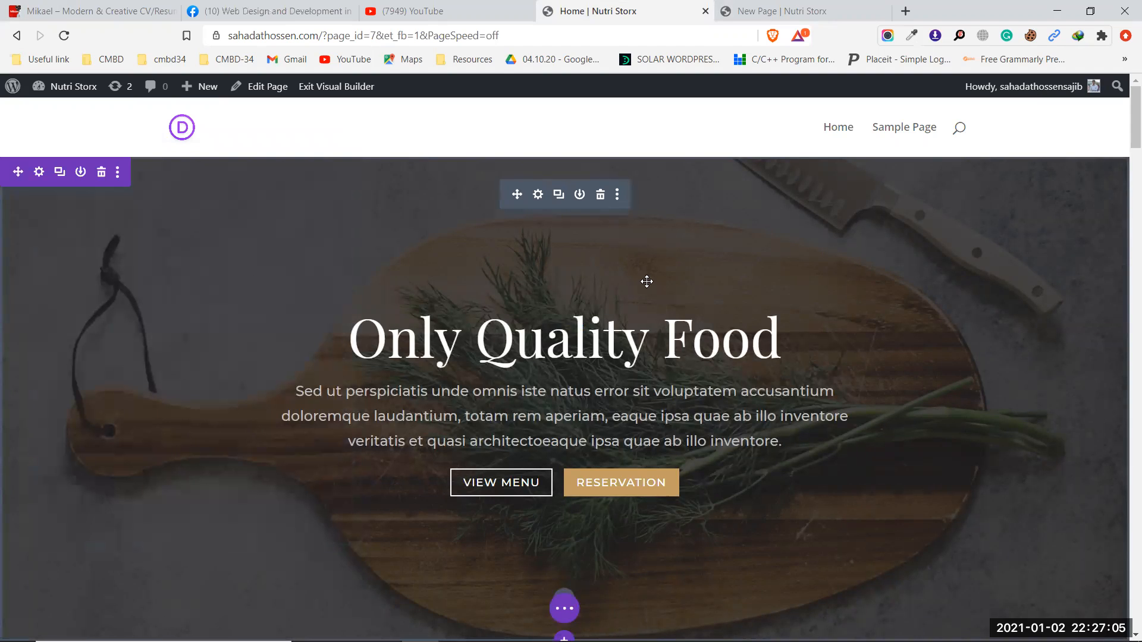
Compare the Home page's hero section with the Welcome To Royal section below it
scroll(602, 373, "down", 1)
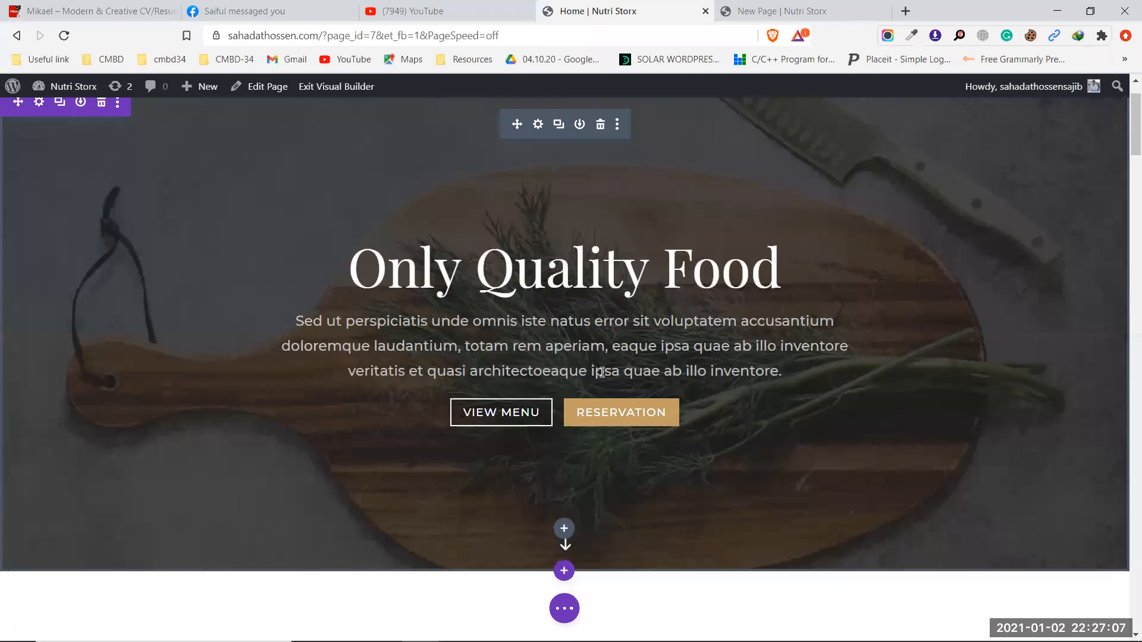
scroll(601, 373, "down", 1)
scroll(601, 368, "down", 3)
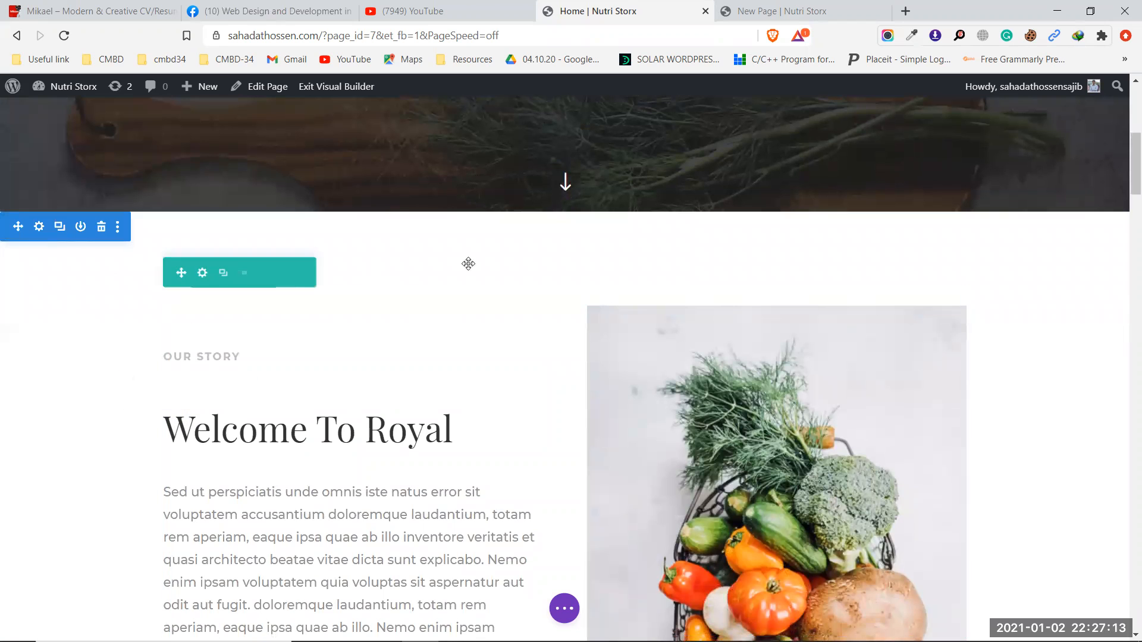
scroll(375, 390, "up", 8)
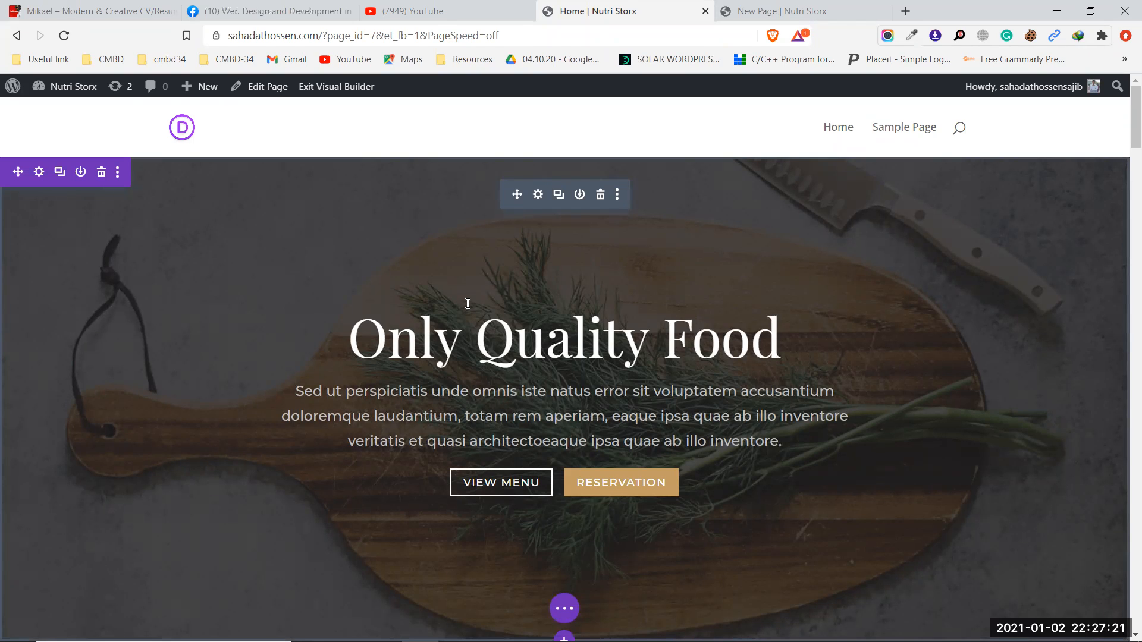
scroll(467, 303, "down", 5)
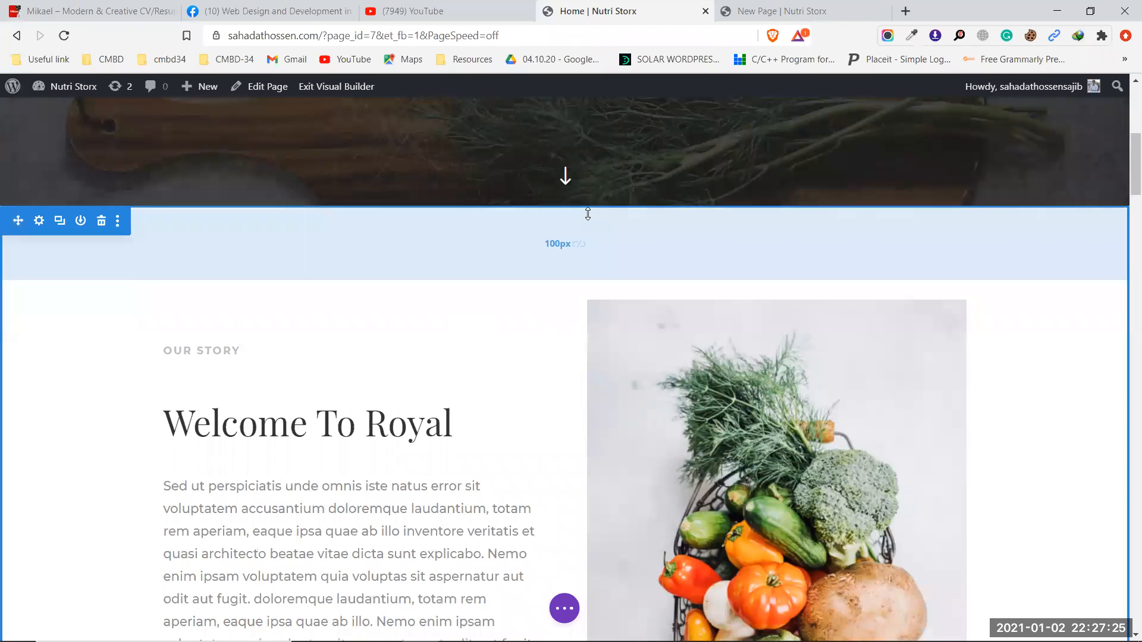
Return to the New Page browser tab and bring up the section types insertable below the existing section
left_click(809, 7)
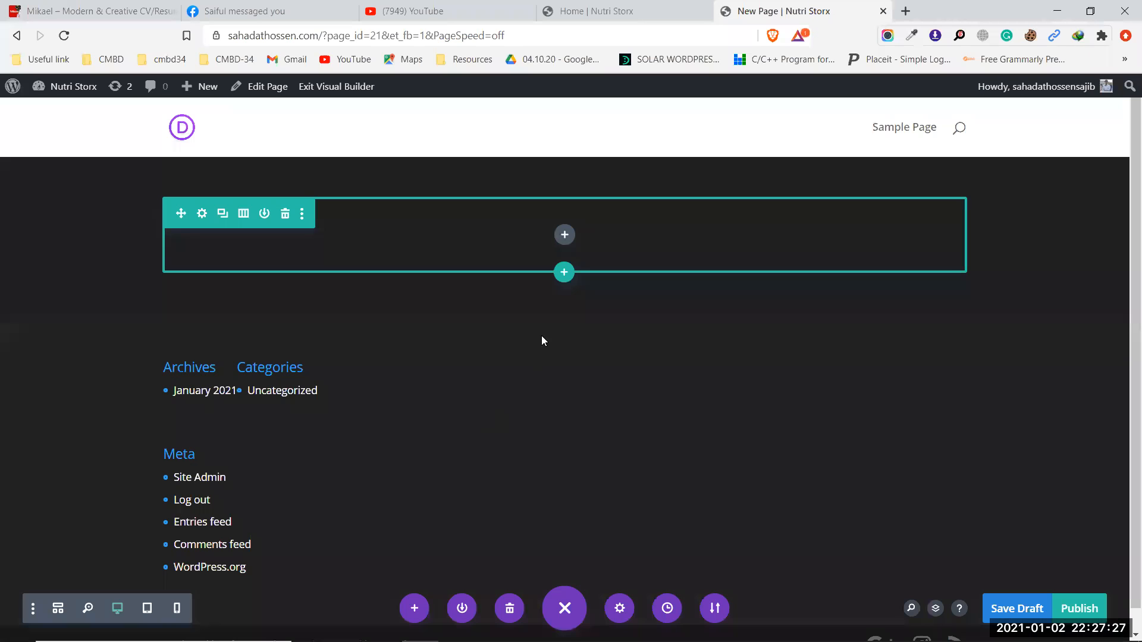
left_click(563, 315)
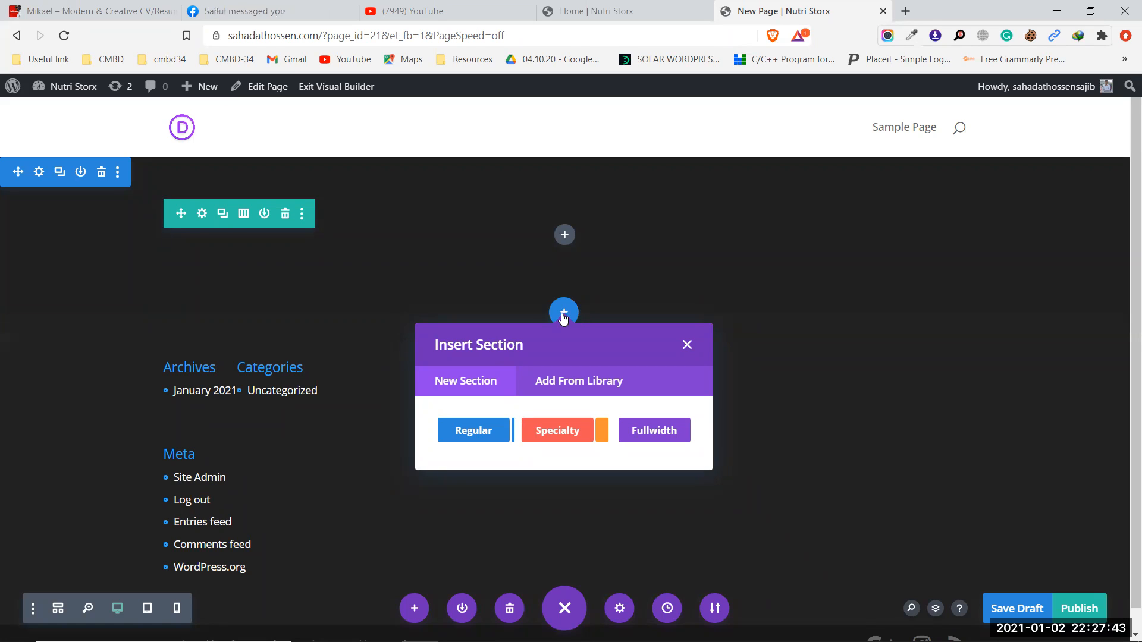
Switch to the Home page and examine where the Welcome To Royal section and its row start and end
left_click(645, 7)
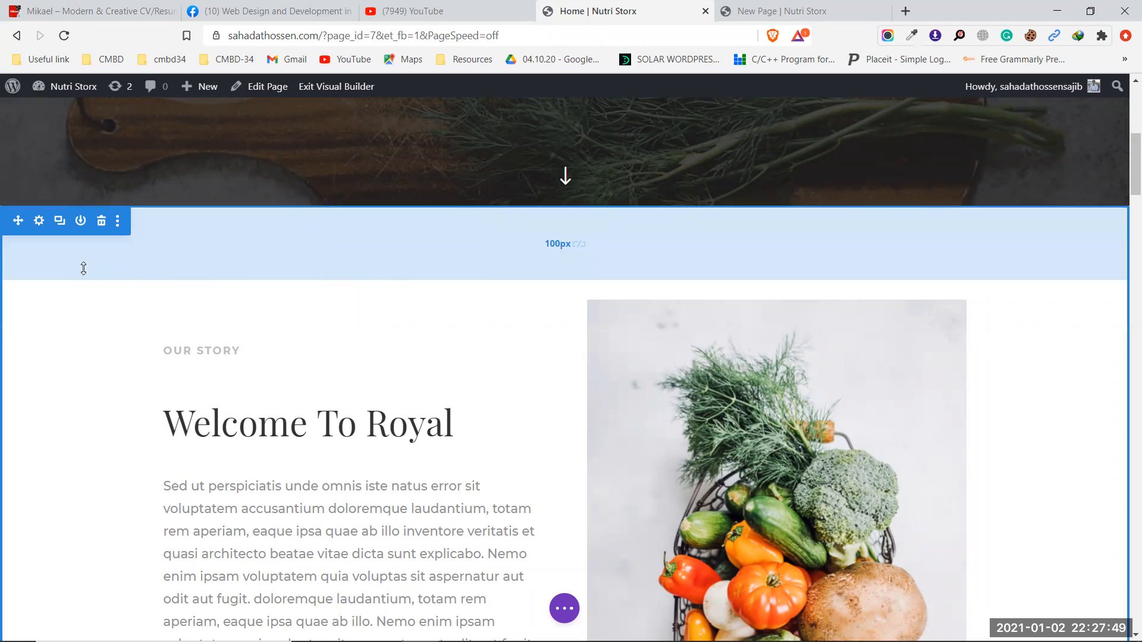
scroll(75, 265, "down", 1)
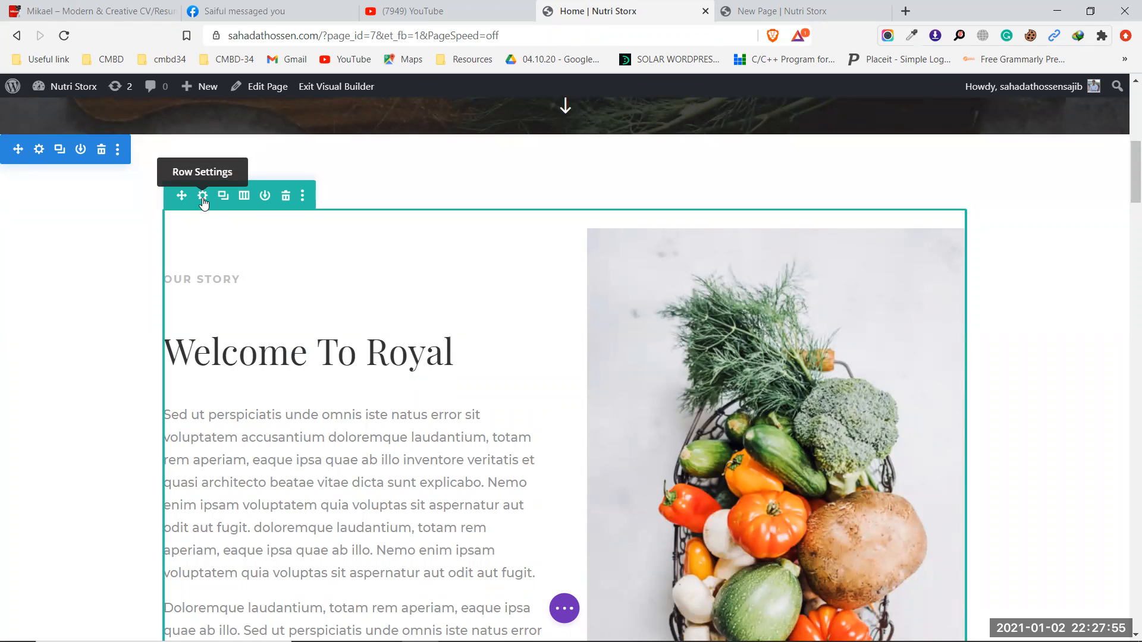
scroll(209, 226, "up", 1)
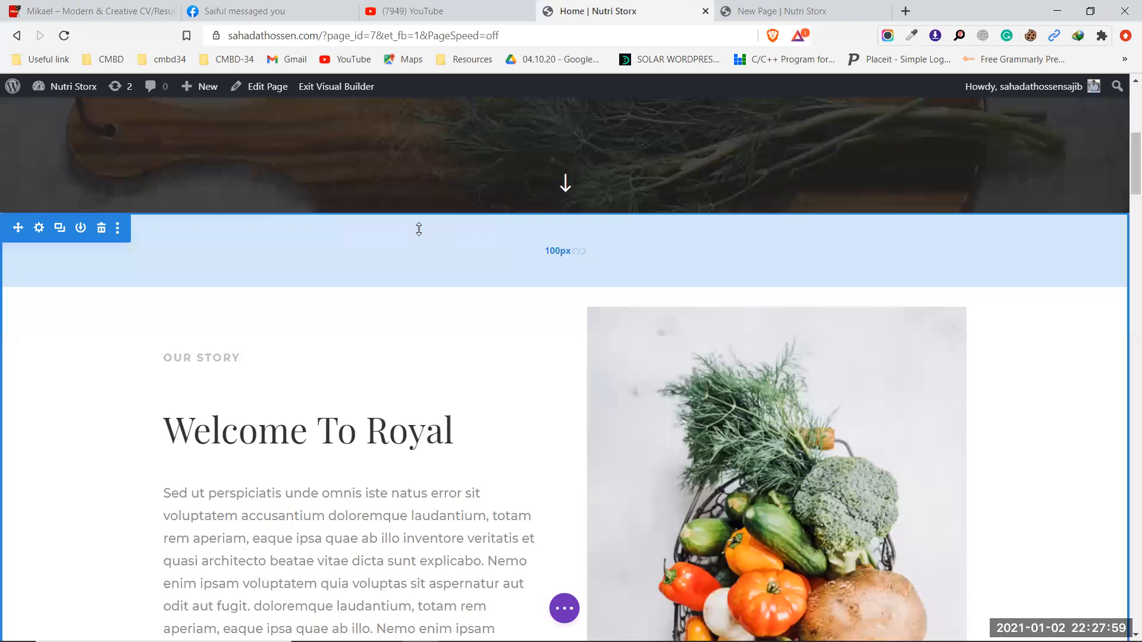
scroll(419, 229, "up", 1)
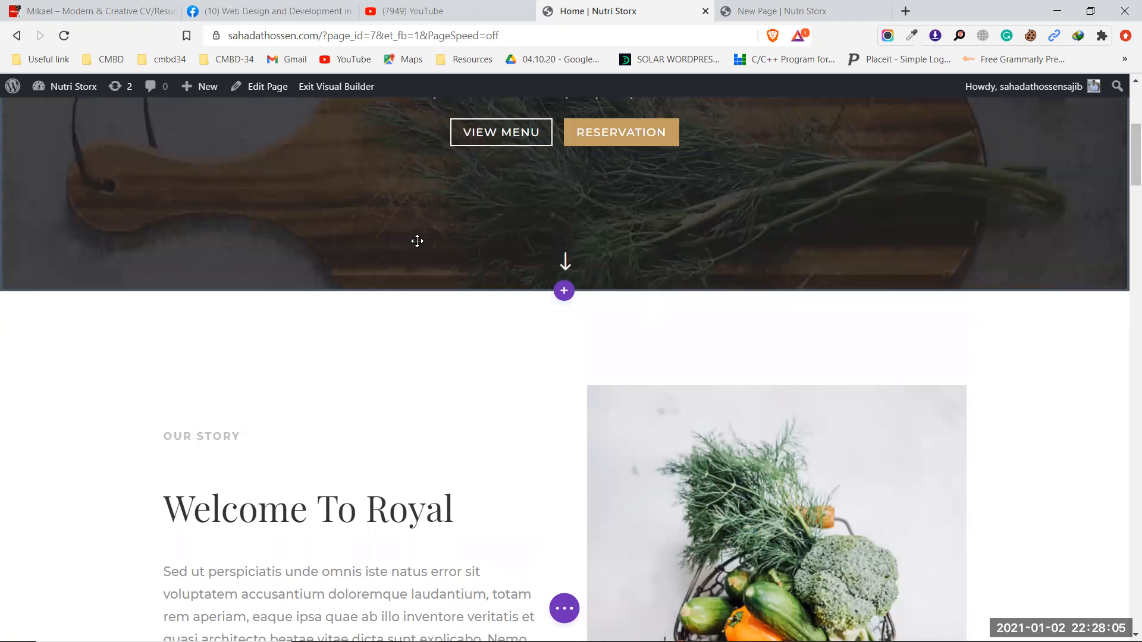
mouse_move(177, 323)
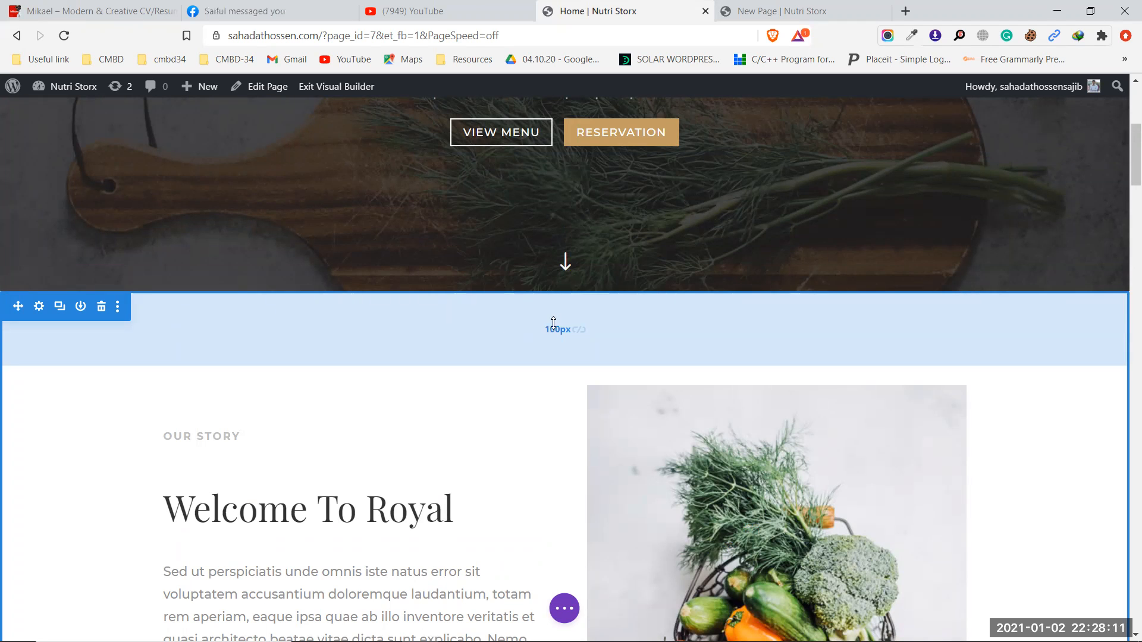
scroll(547, 334, "down", 10)
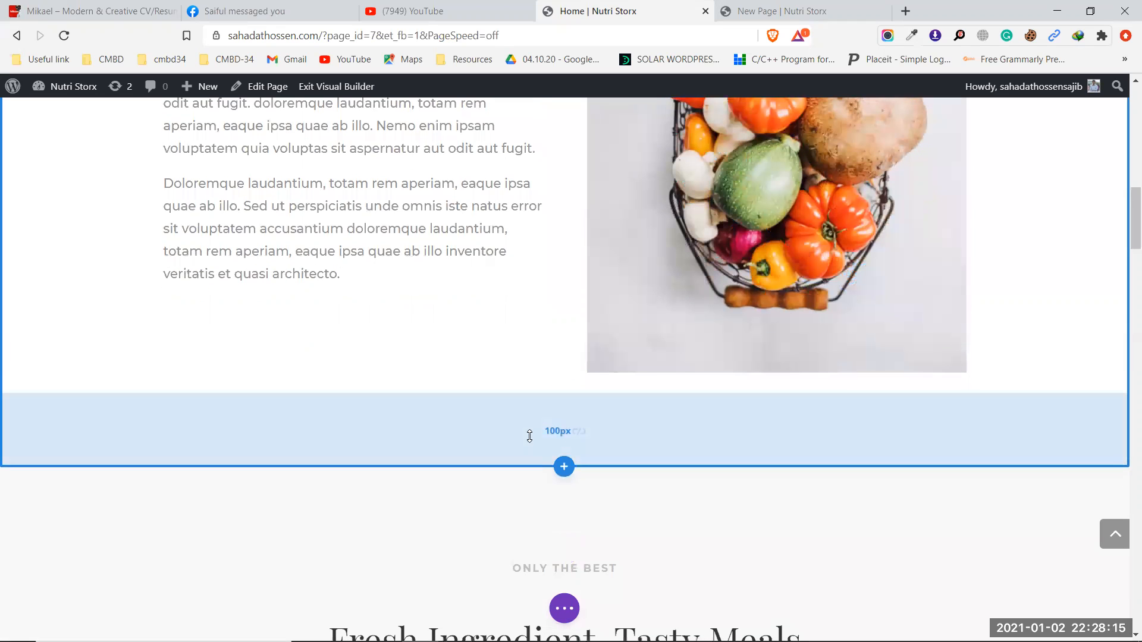
scroll(526, 427, "up", 10)
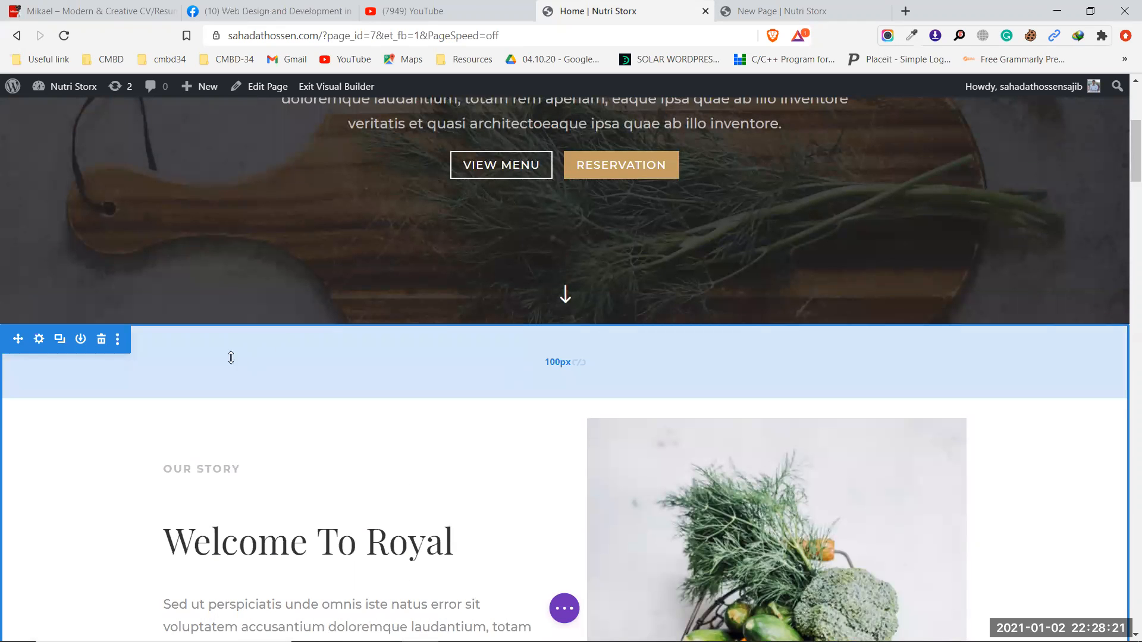
Open the settings of the Welcome To Royal section and examine its background color, gradient and image options and its design groups
left_click(40, 339)
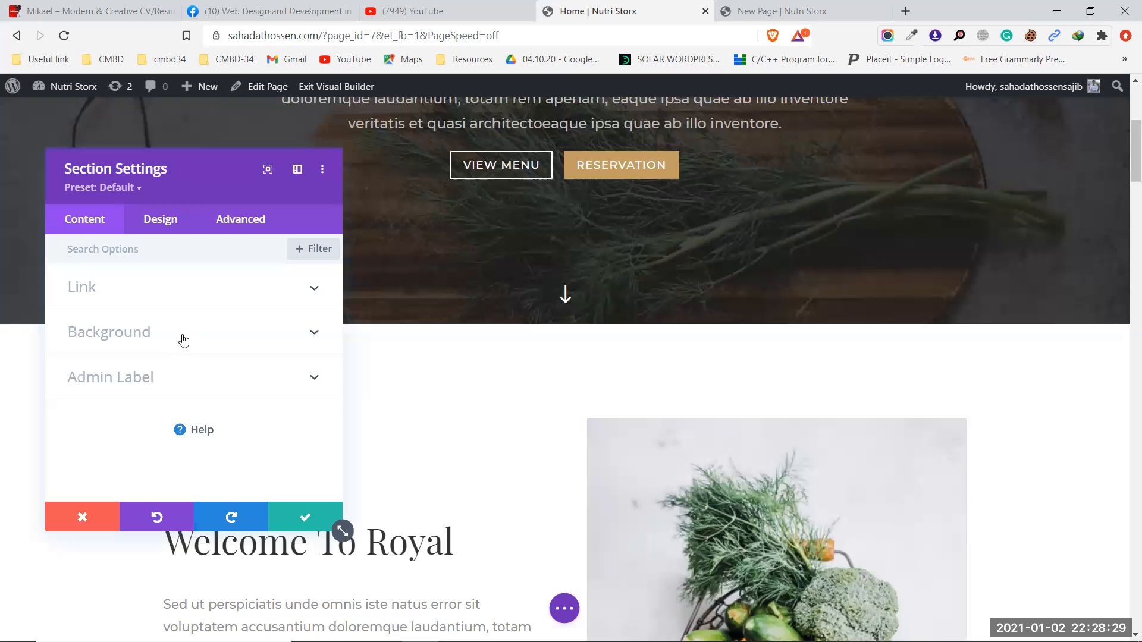
left_click(184, 341)
left_click(182, 366)
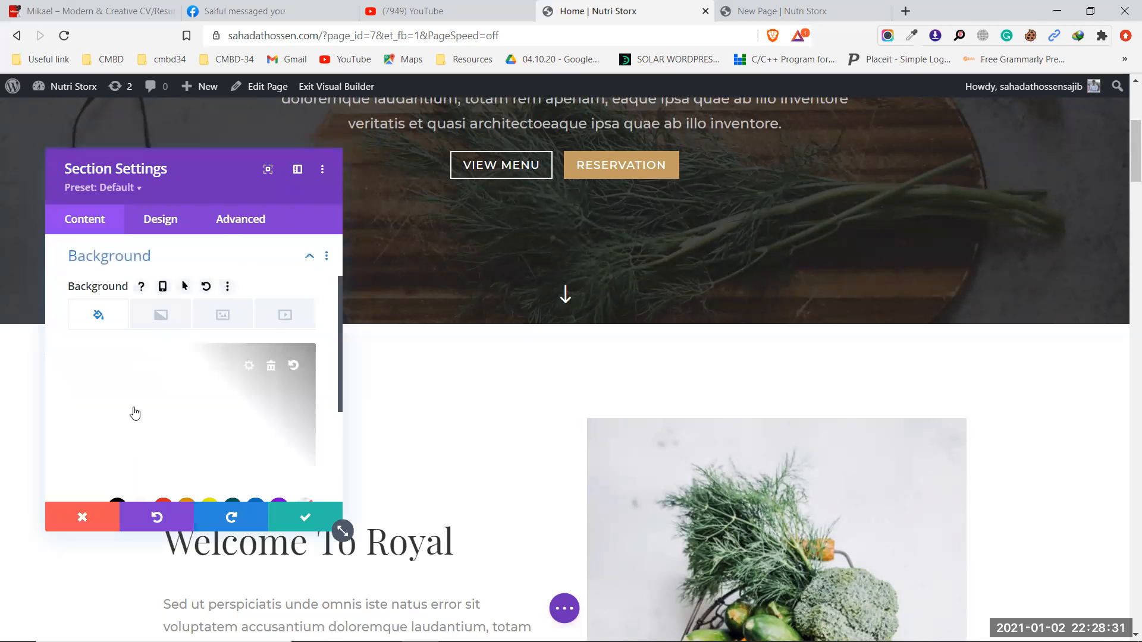
scroll(141, 381, "down", 1)
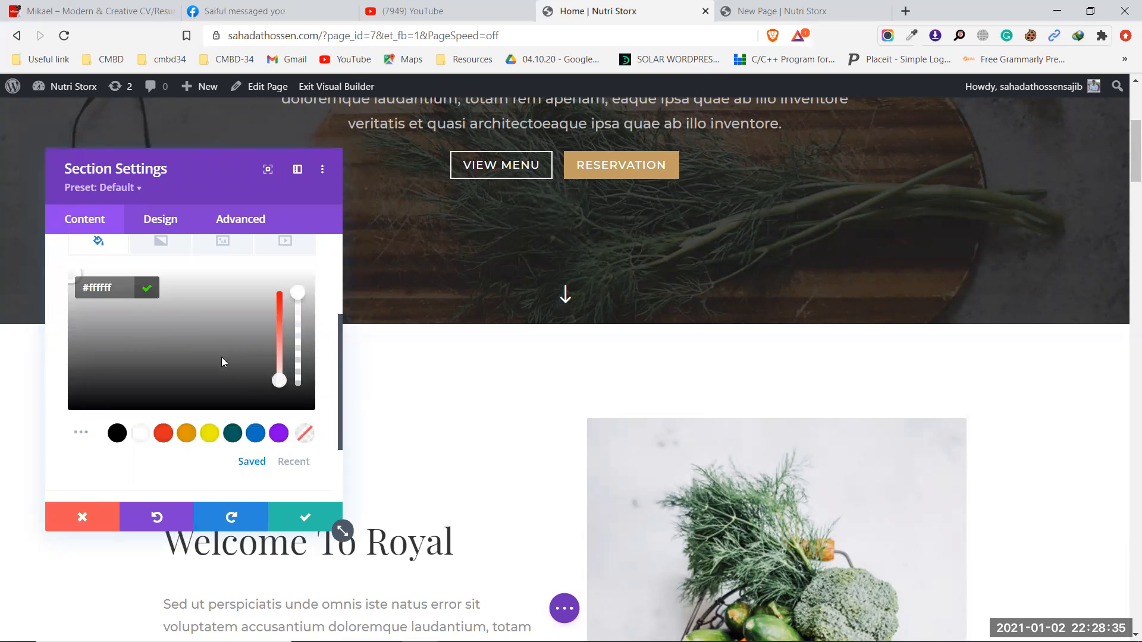
scroll(222, 357, "down", 2)
scroll(222, 357, "up", 4)
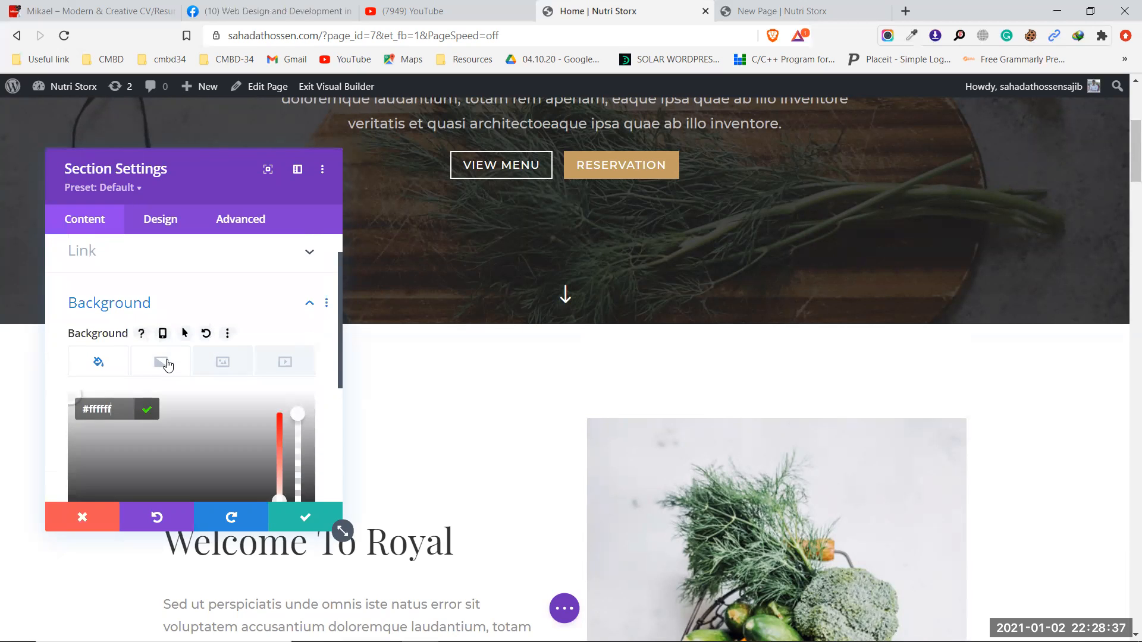
left_click(166, 365)
scroll(238, 398, "down", 1)
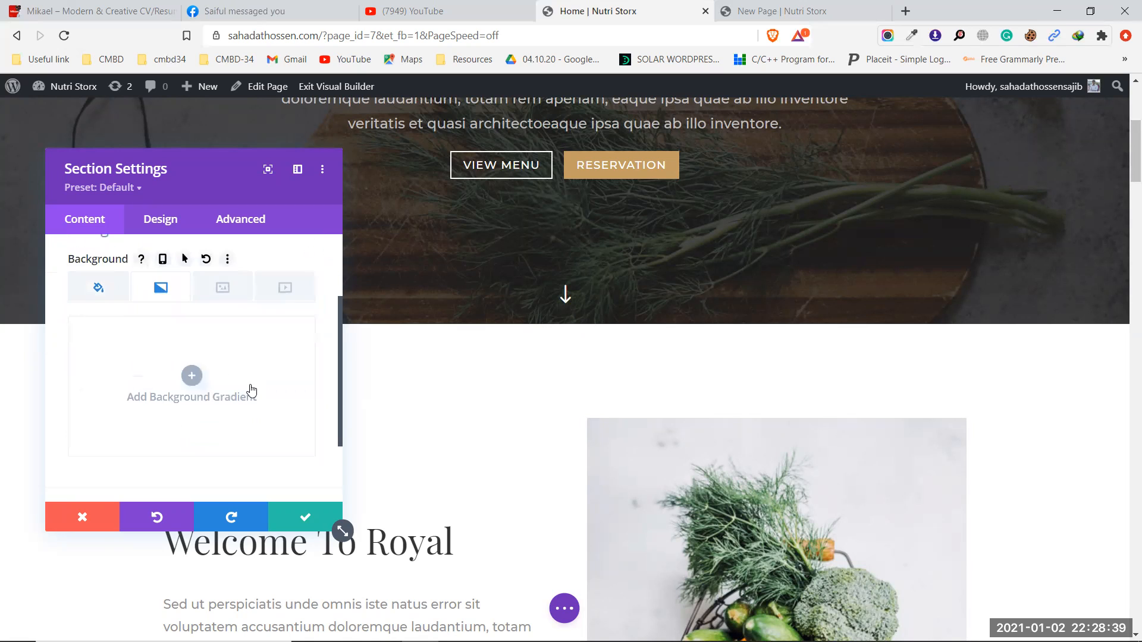
left_click(222, 291)
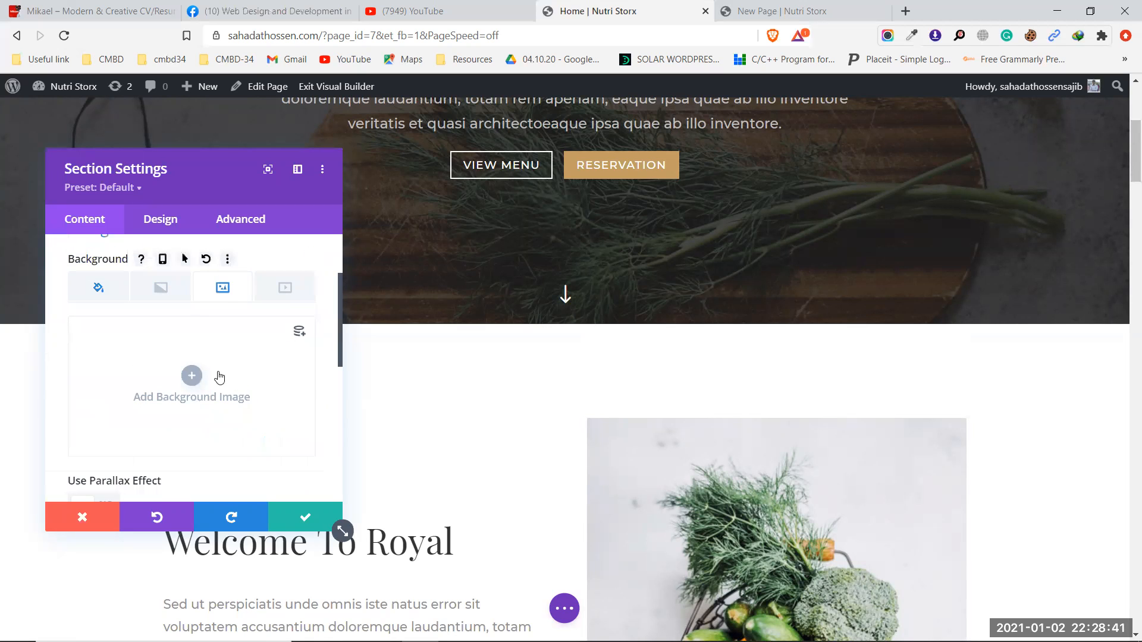
scroll(247, 374, "up", 2)
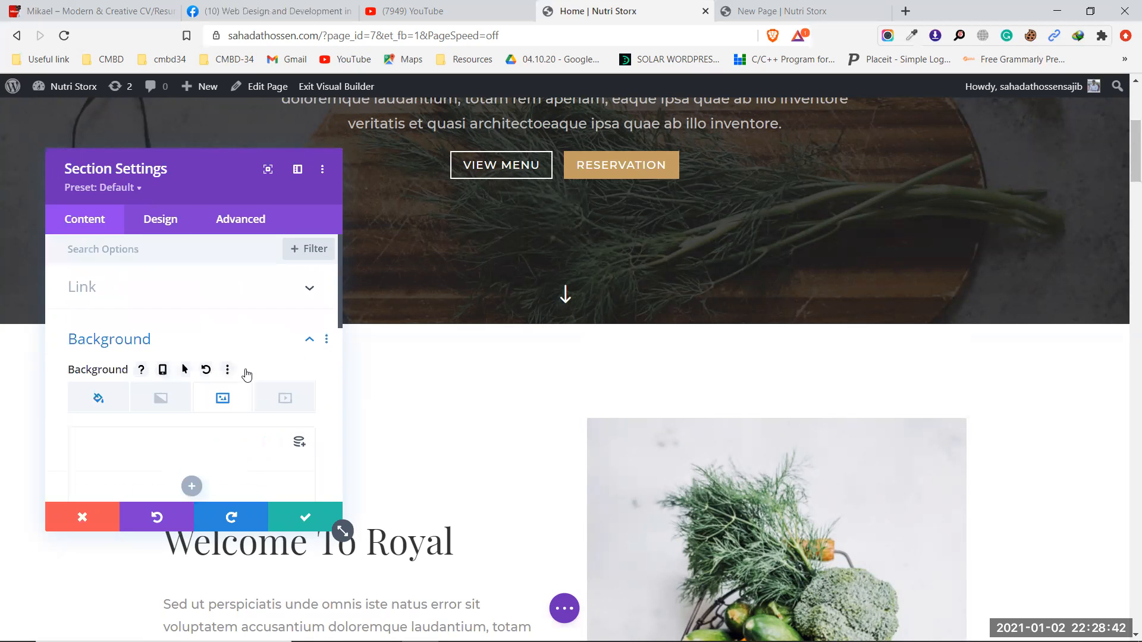
left_click(169, 231)
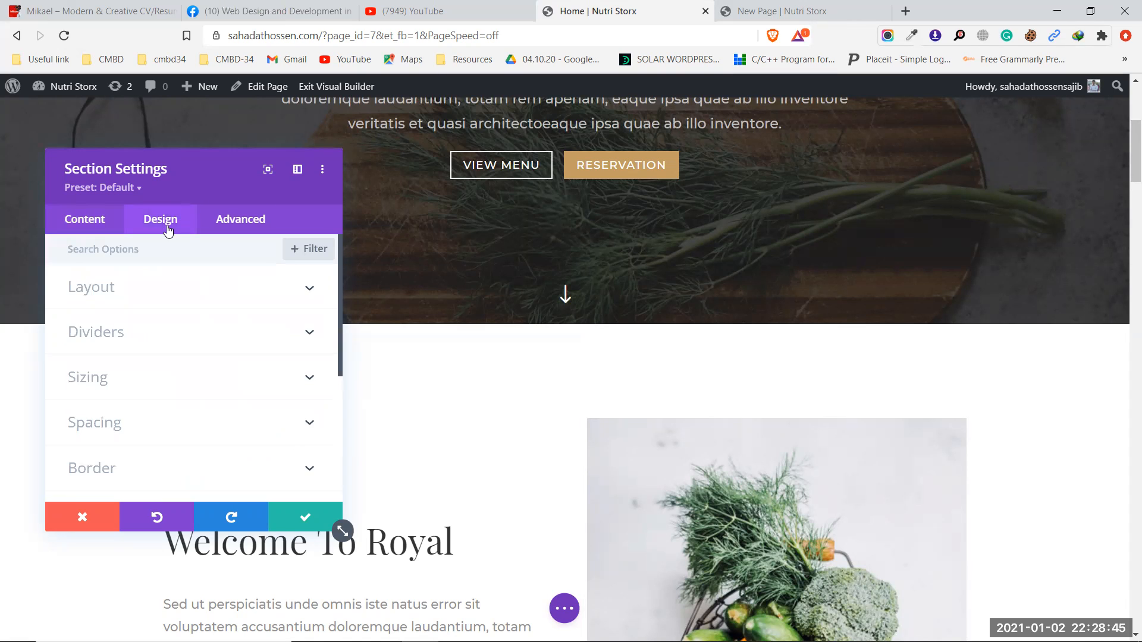
left_click_drag(188, 173, 151, 124)
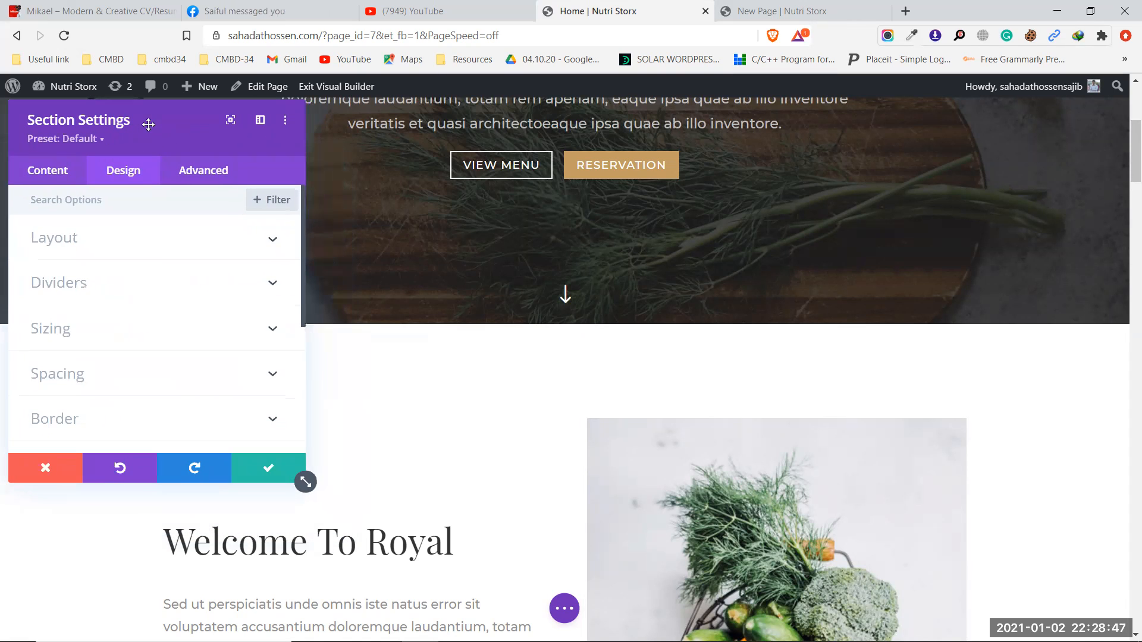
Return to the New Page browser tab and insert a regular section with a single-column row below the dark section, without adding a module
left_click(746, 10)
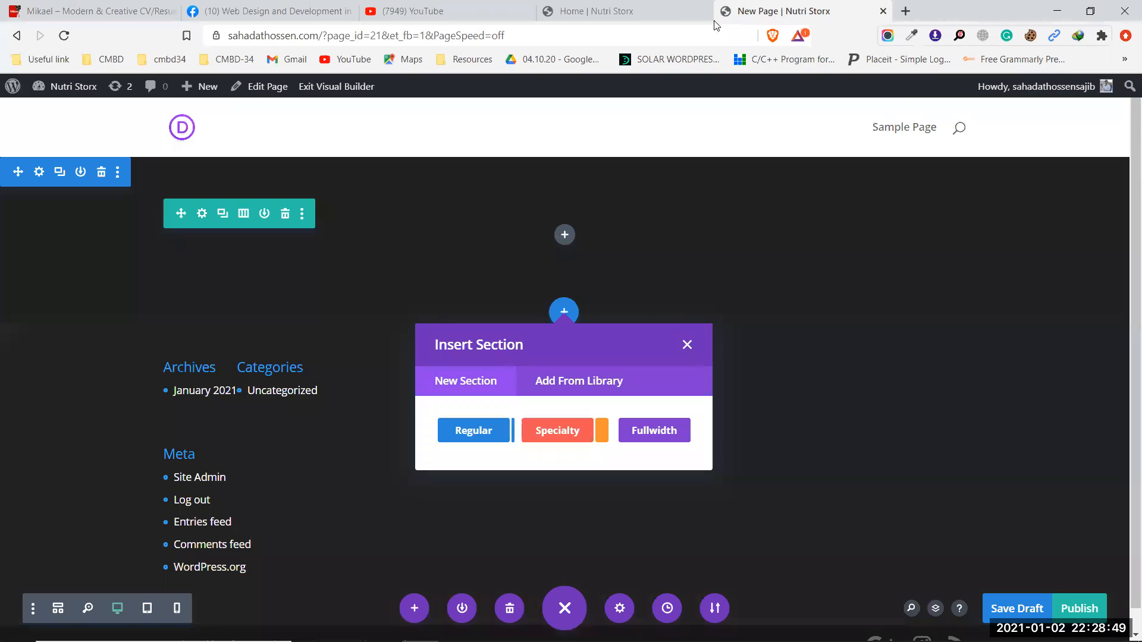
left_click(471, 430)
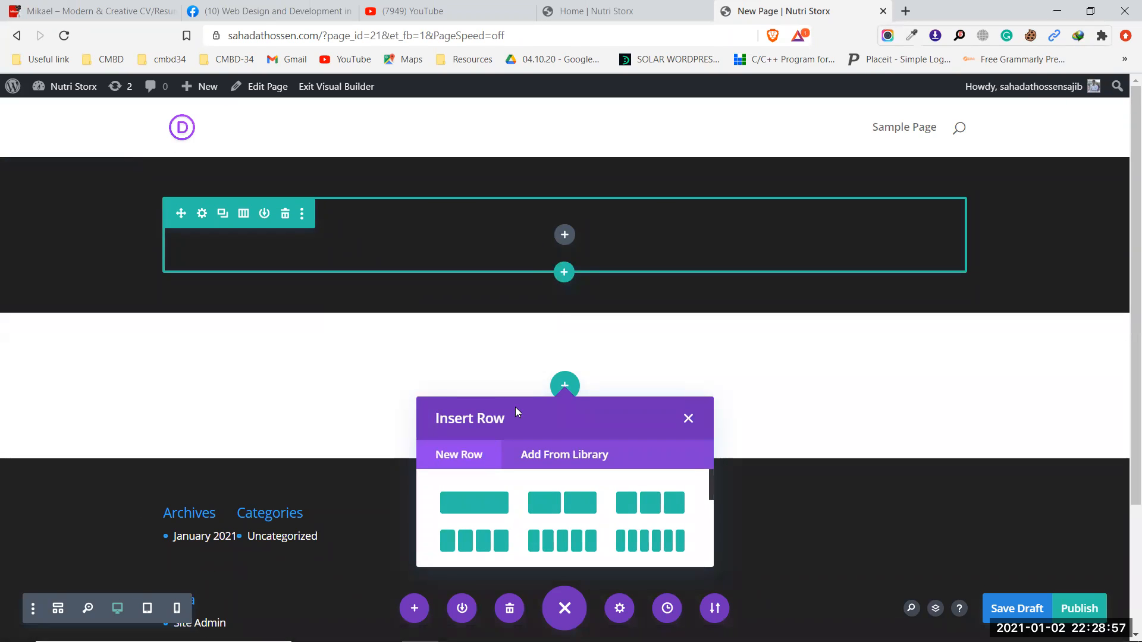
left_click(485, 500)
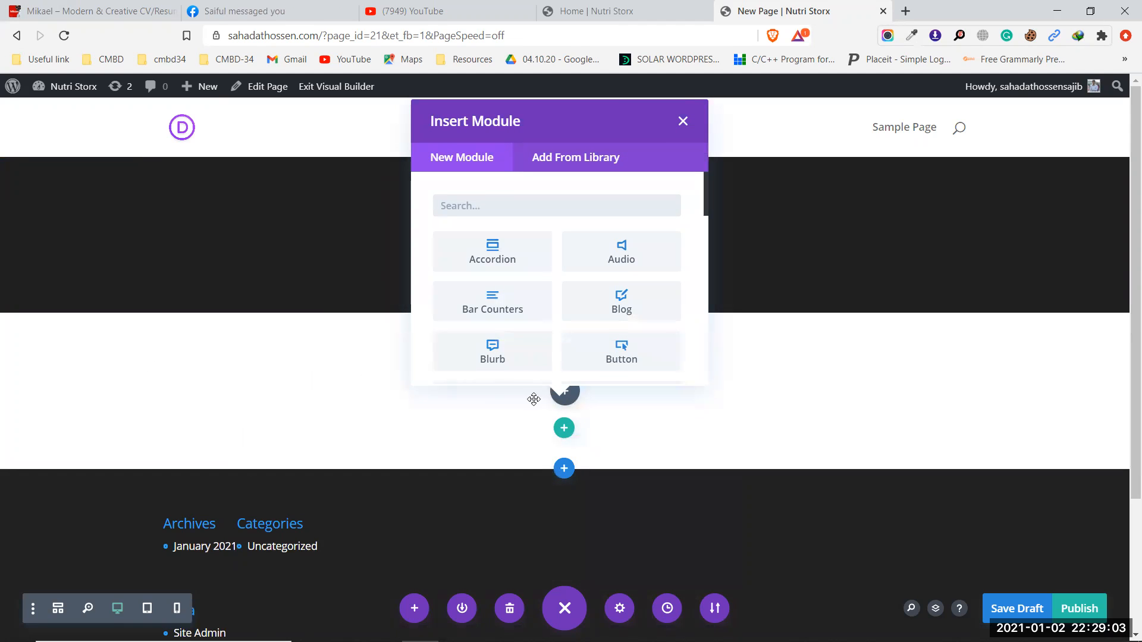
left_click(671, 117)
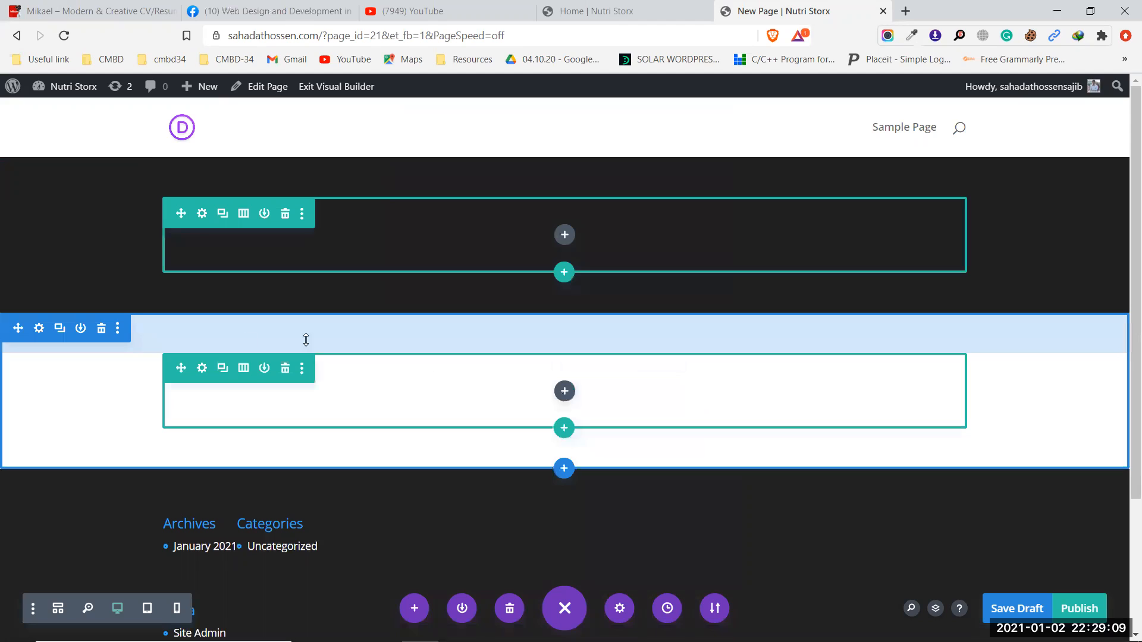
Set the new section's top padding to 100px and link the bottom padding to the same value
left_click_drag(531, 335, 531, 369)
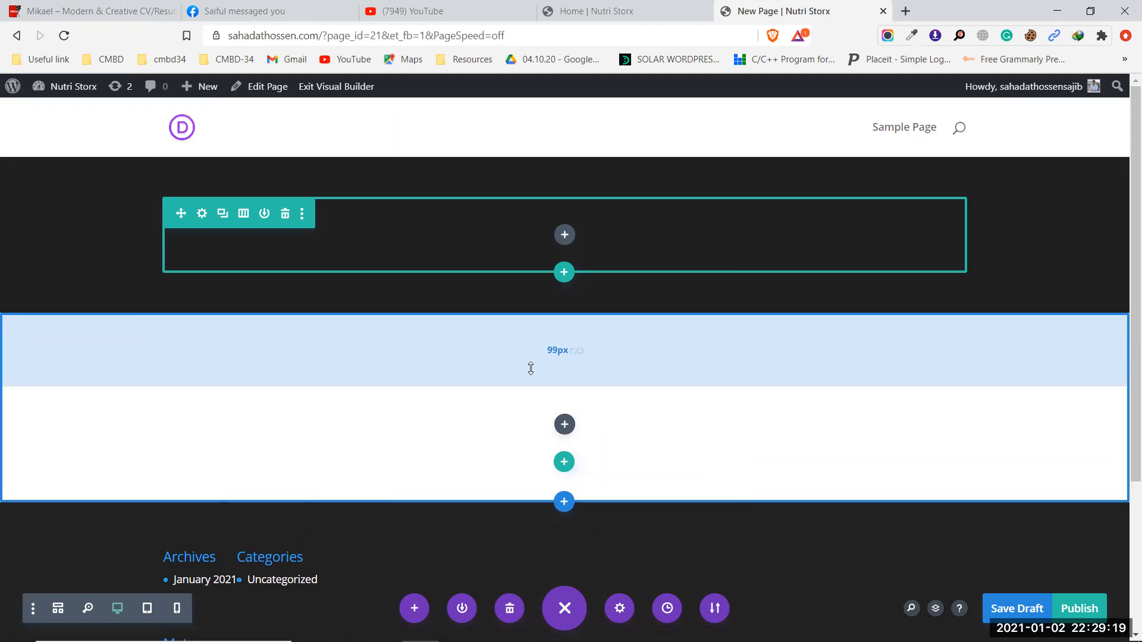
left_click_drag(531, 368, 531, 369)
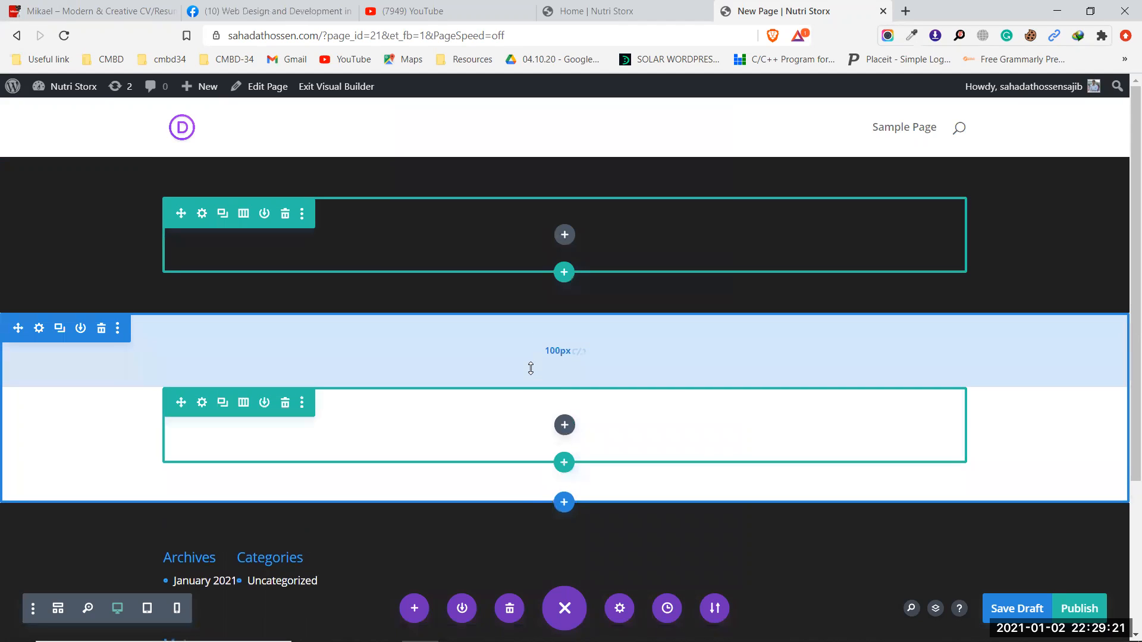
left_click(580, 351)
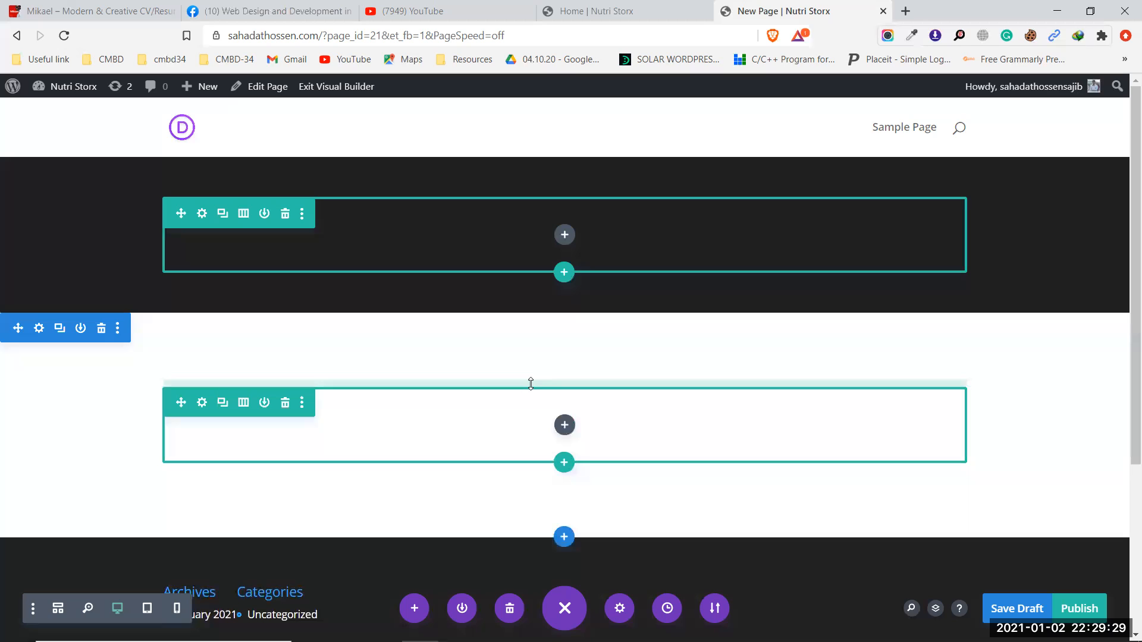
Switch to the Home page and recheck the background settings of the Welcome To Royal section
left_click(589, 10)
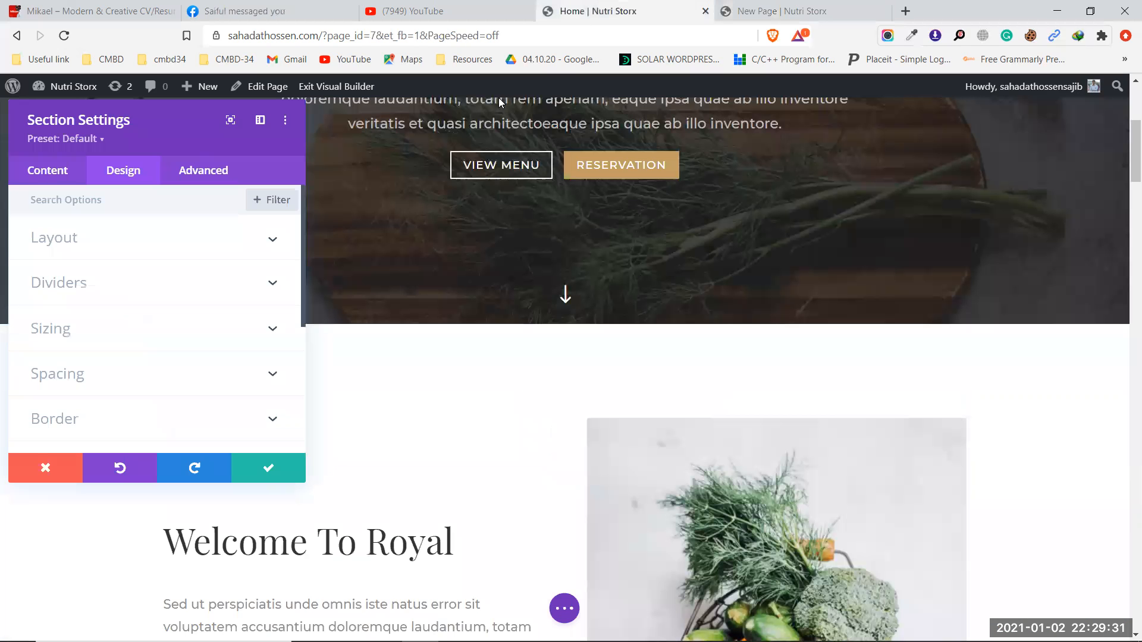
left_click(52, 178)
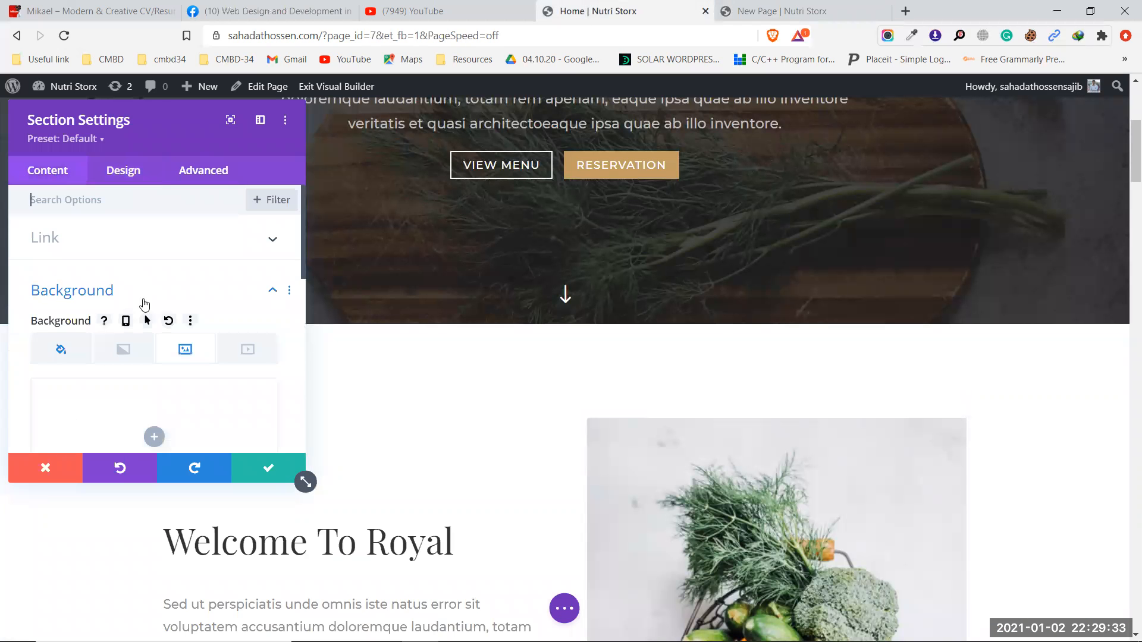
scroll(147, 340, "down", 1)
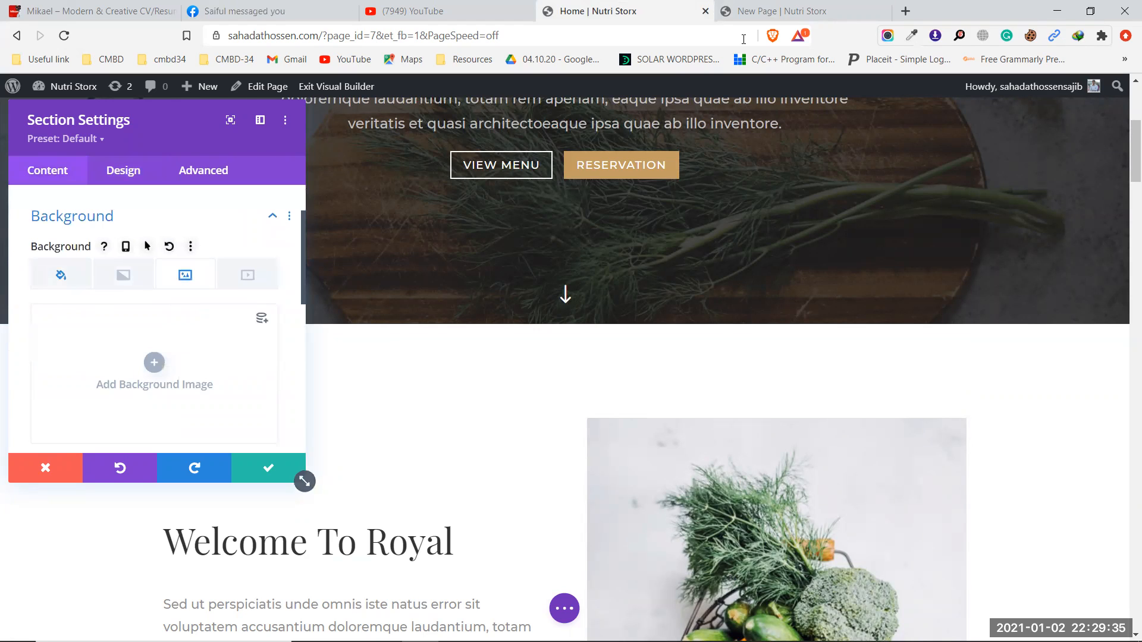
Return to the New Page browser tab and give the new lower section a white background color
left_click(841, 4)
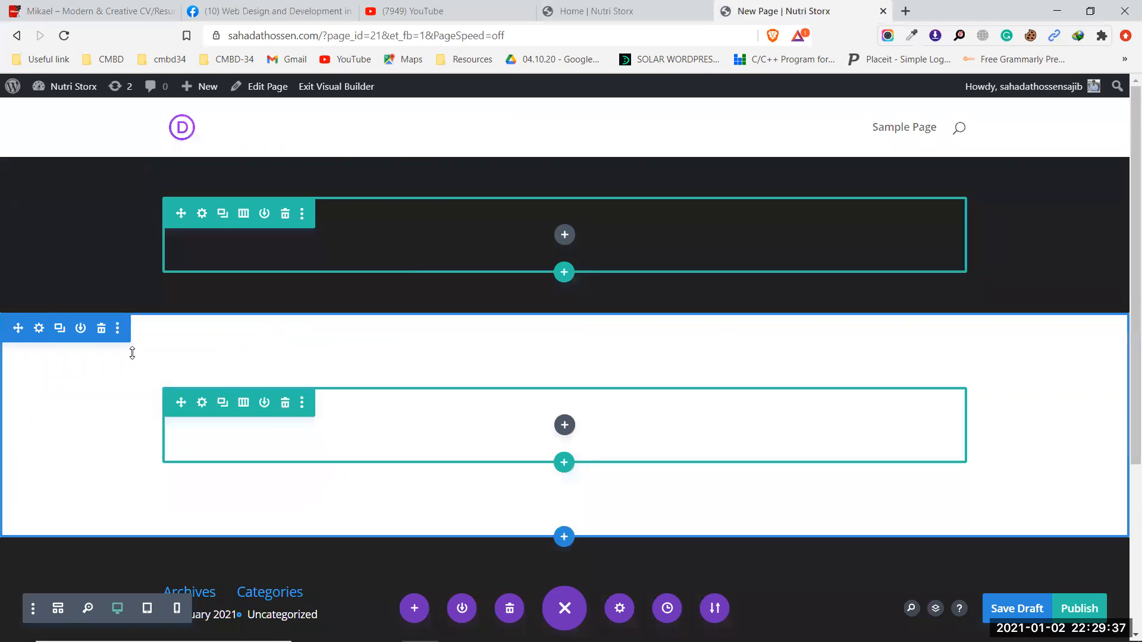
left_click(39, 329)
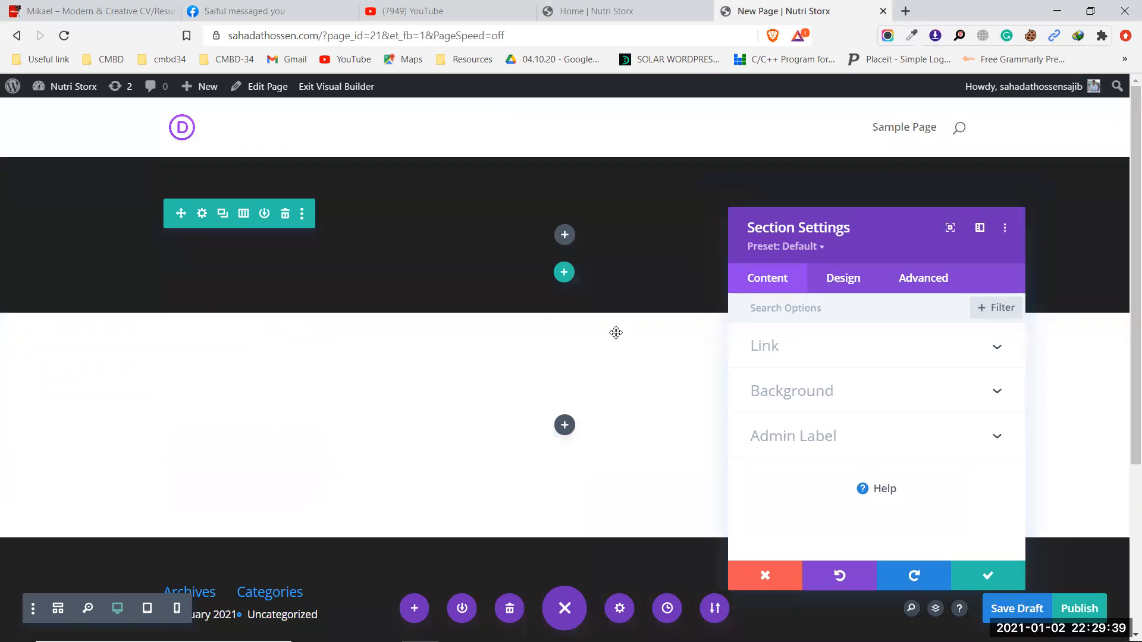
left_click(842, 382)
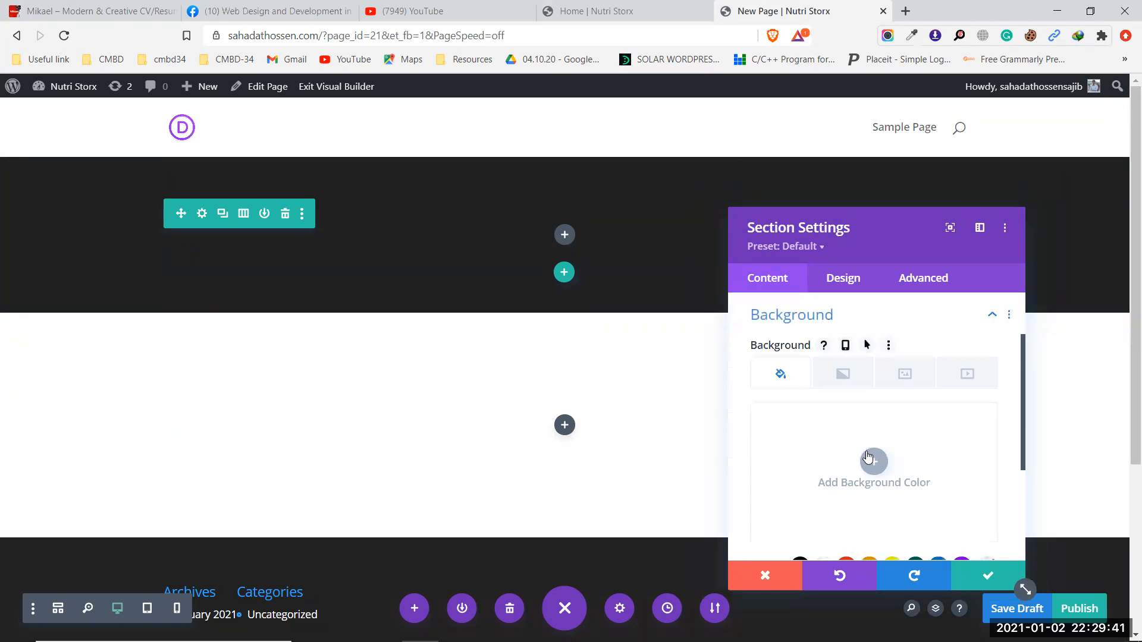
left_click(872, 459)
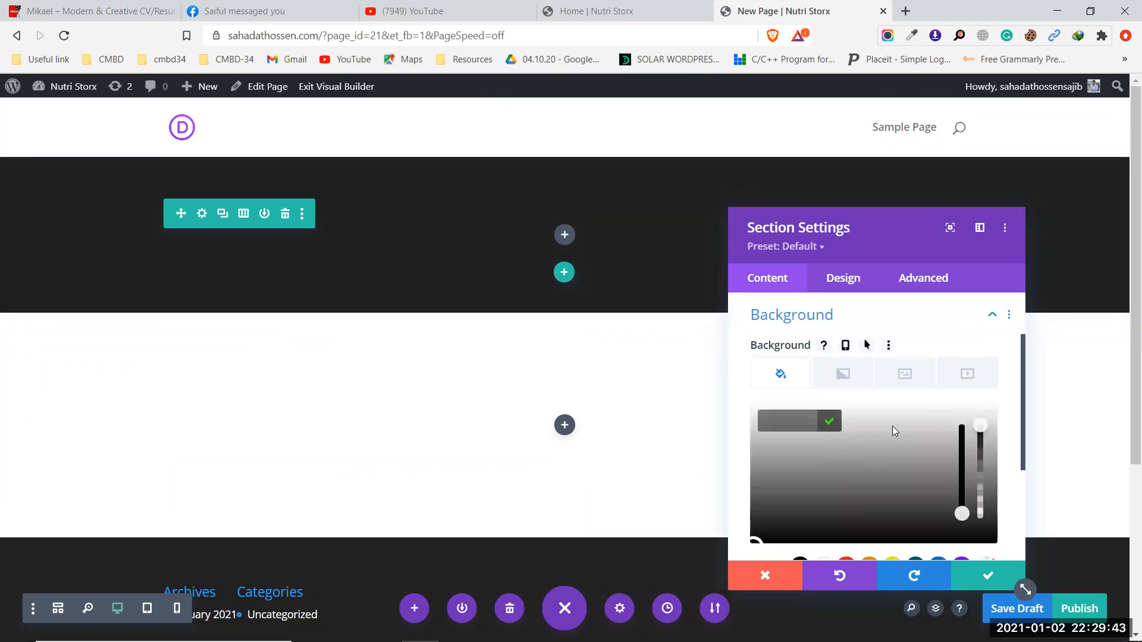
left_click_drag(846, 409, 732, 381)
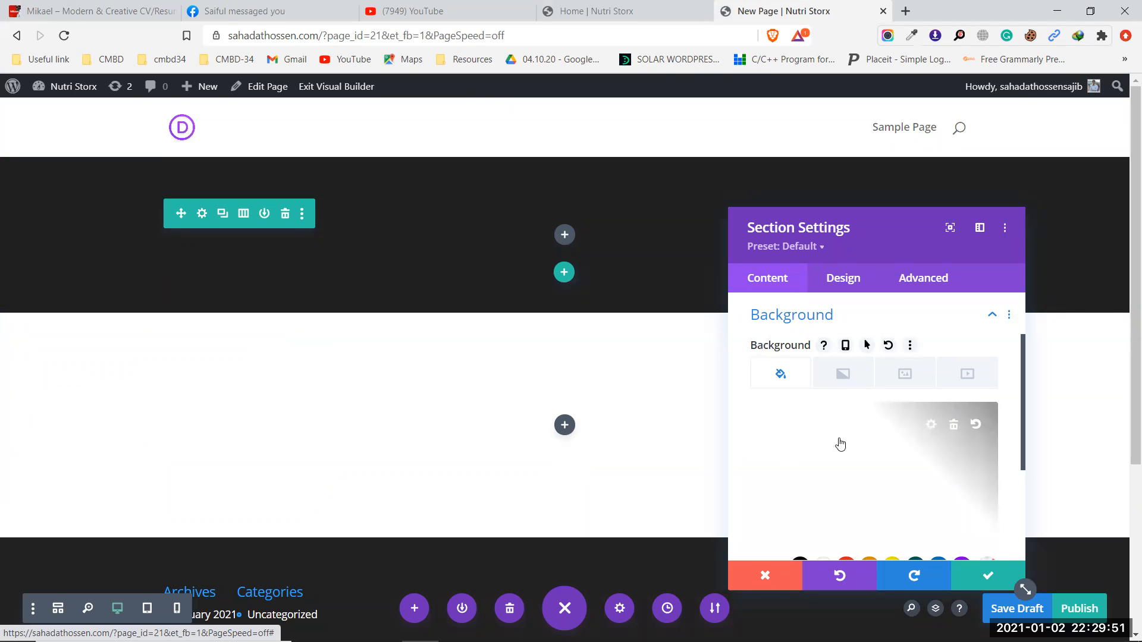
Switch to the Home page and examine the Welcome To Royal section's background image size, position, repeat and blend options and its background color
left_click(596, 11)
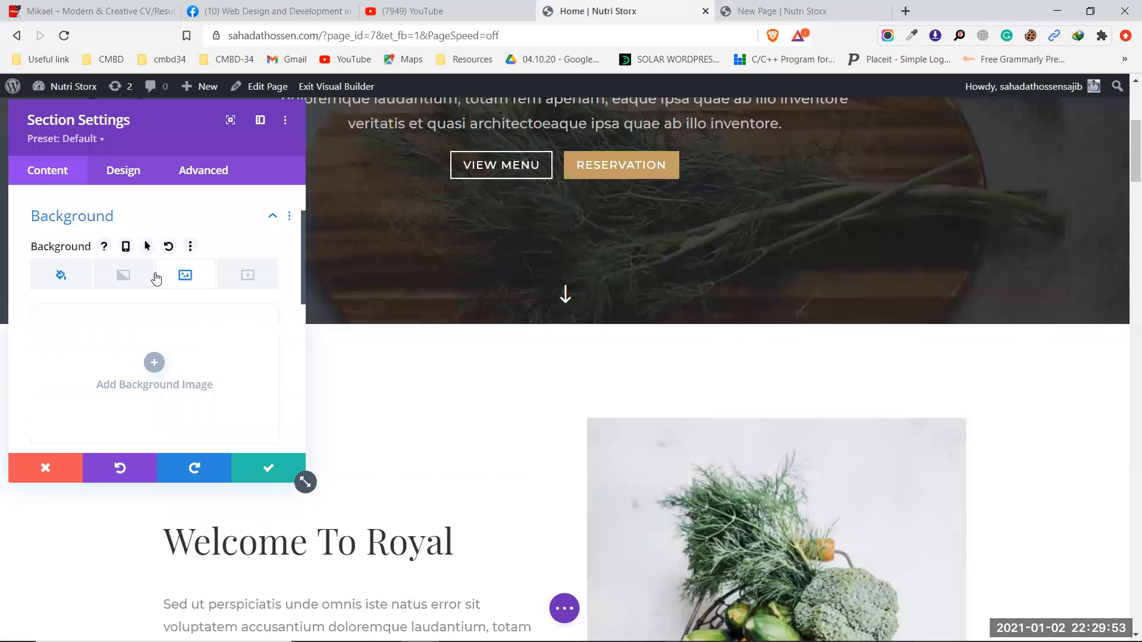
scroll(116, 365, "down", 5)
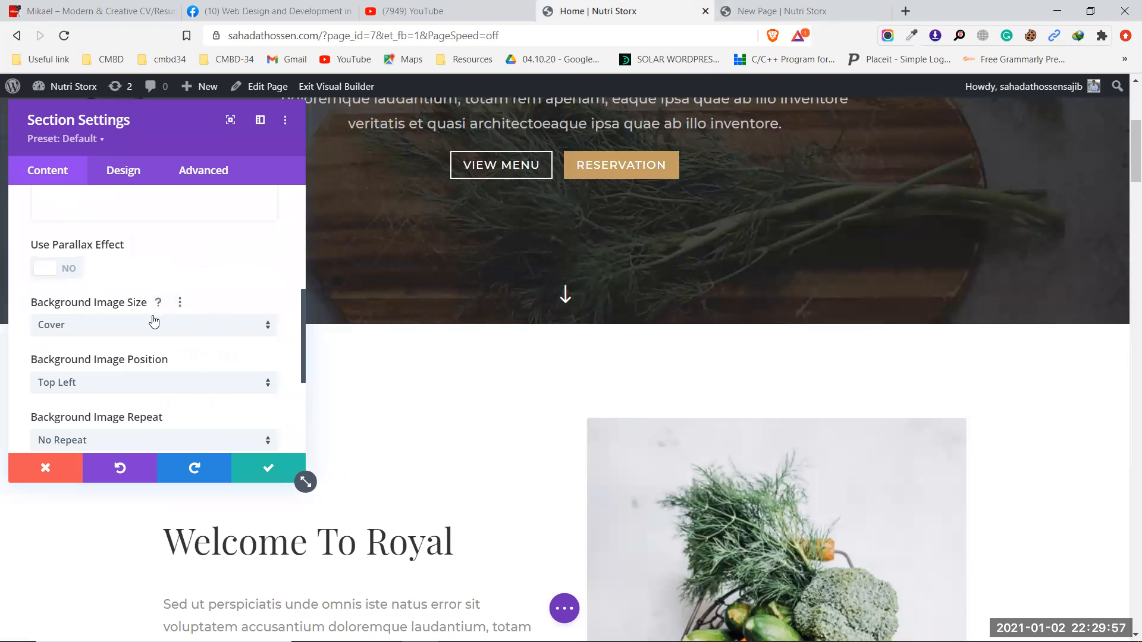
scroll(154, 324, "down", 1)
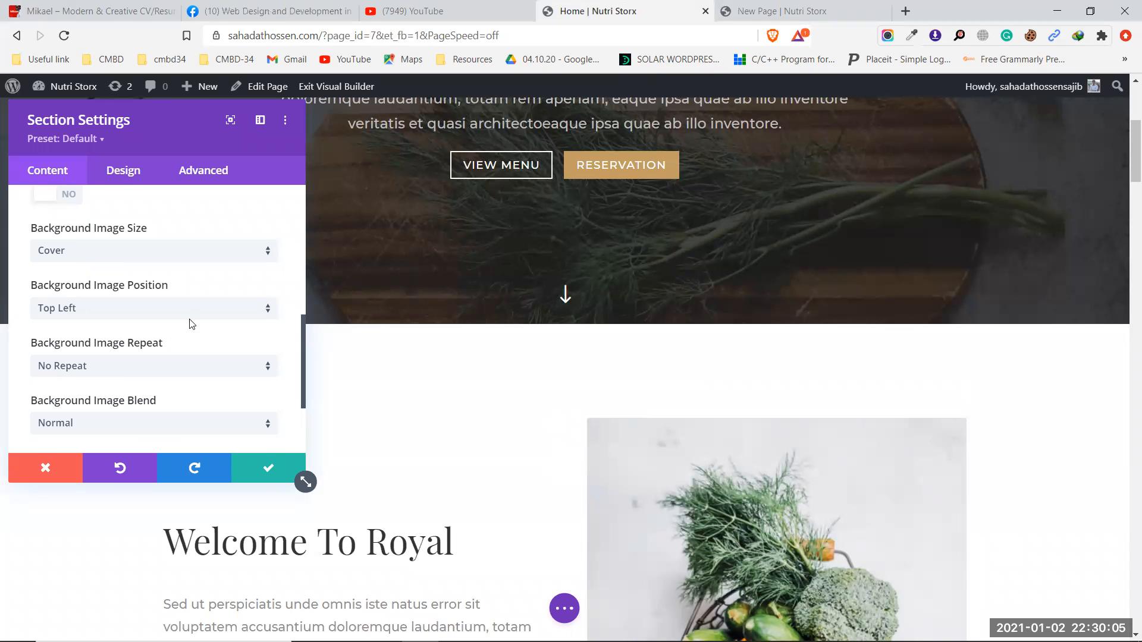
scroll(190, 324, "up", 2)
scroll(178, 309, "up", 2)
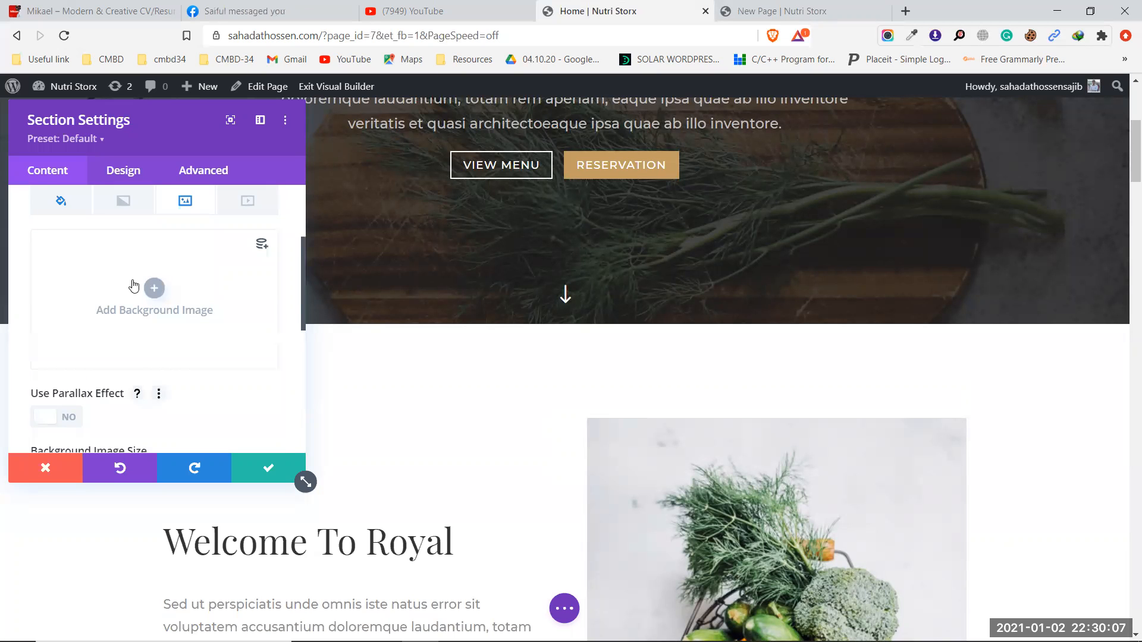
left_click(84, 287)
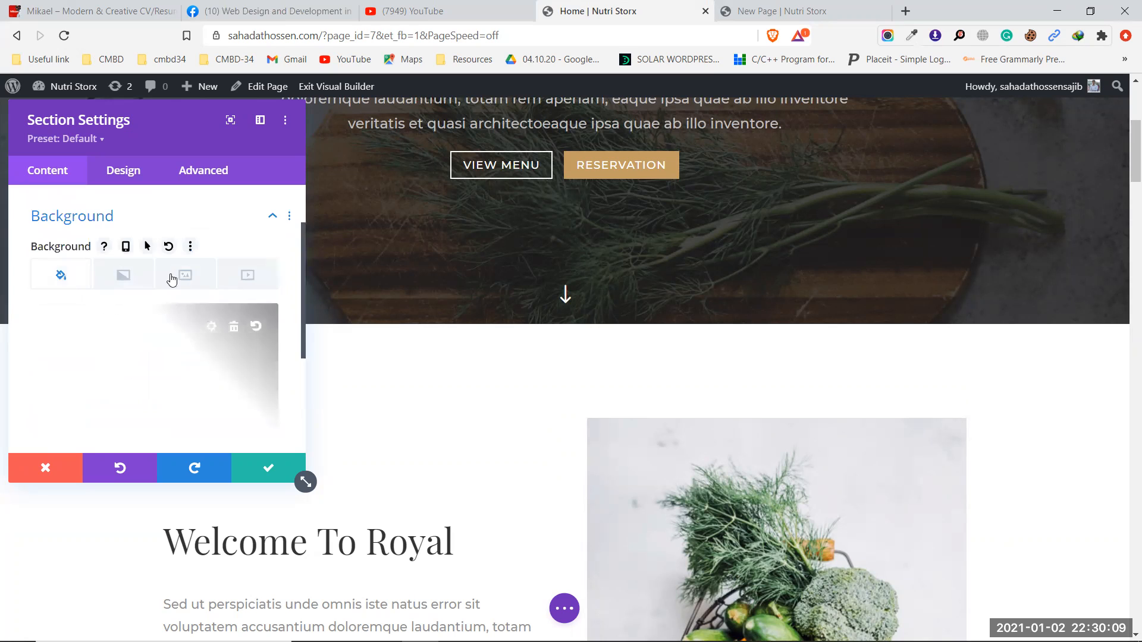
scroll(170, 386, "down", 3)
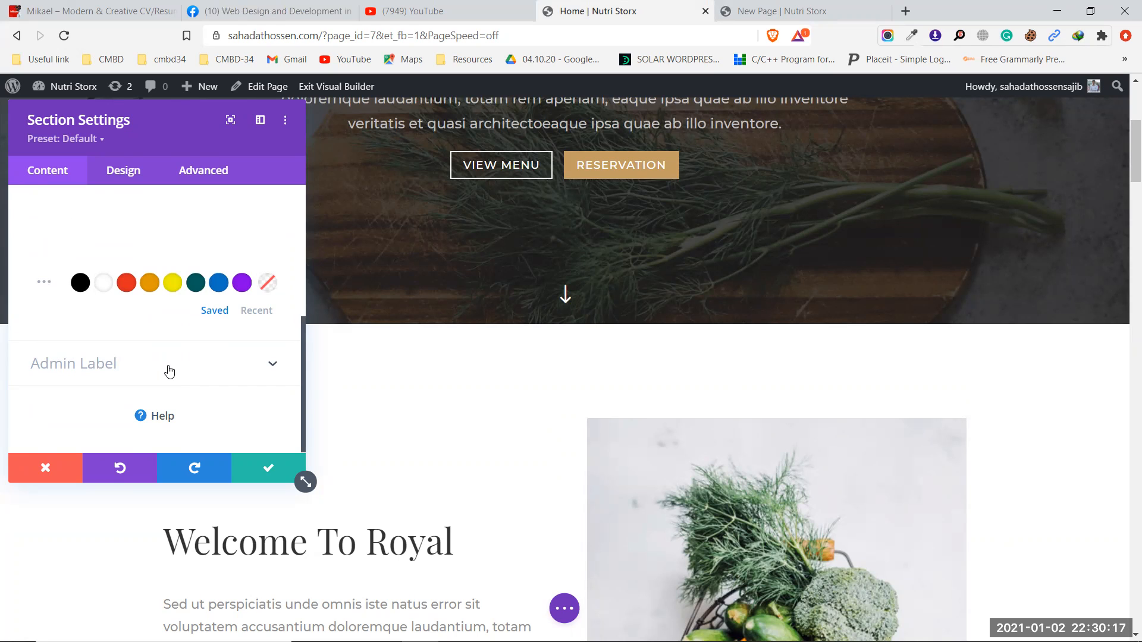
scroll(708, 413, "down", 3)
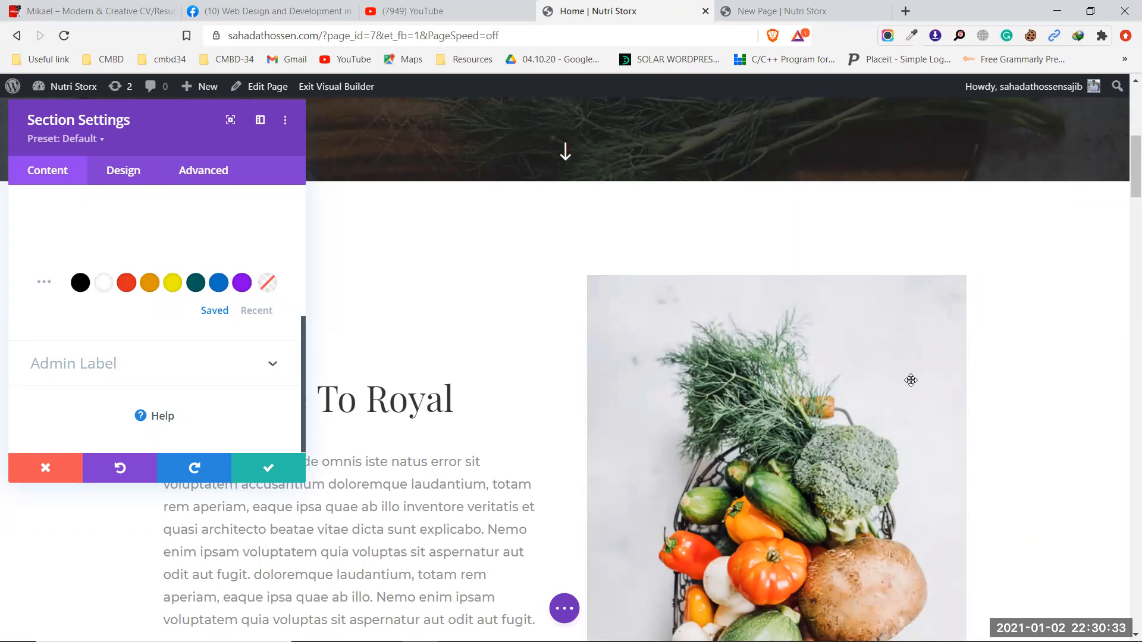
scroll(192, 348, "up", 5)
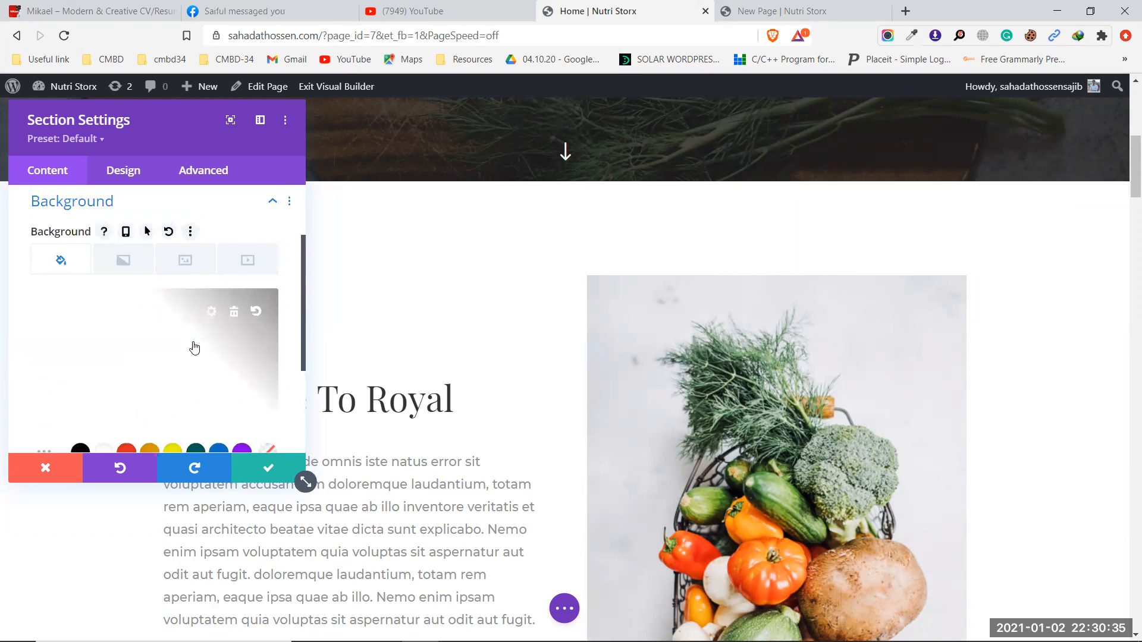
scroll(193, 349, "down", 5)
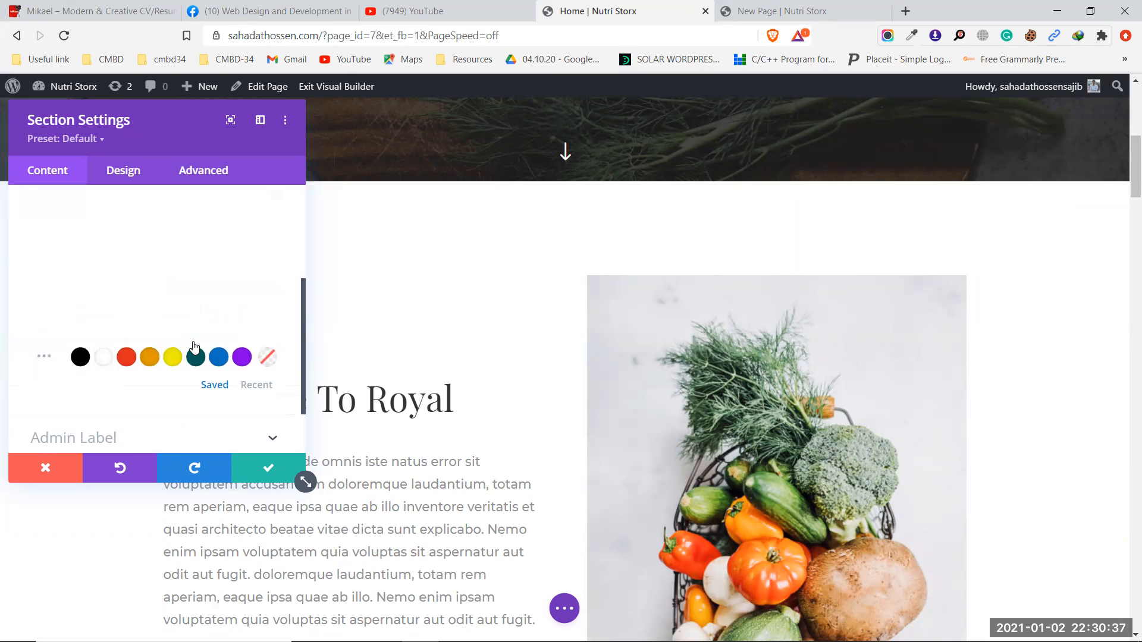
scroll(193, 347, "up", 5)
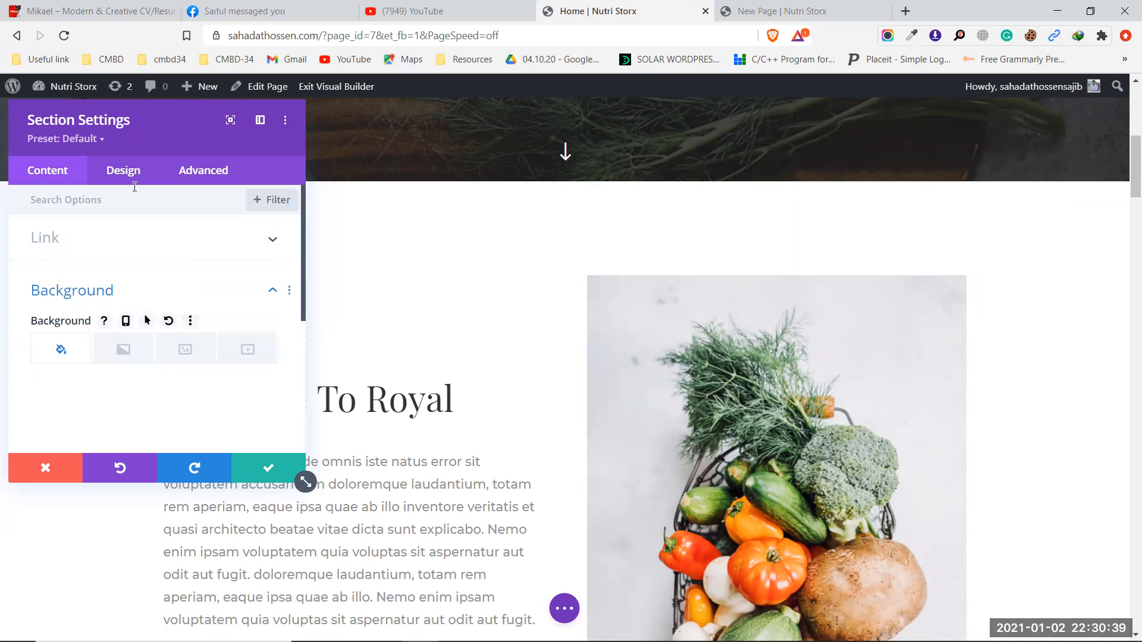
Examine the Welcome To Royal section's layout, divider, sizing and spacing settings
left_click(113, 173)
left_click(119, 245)
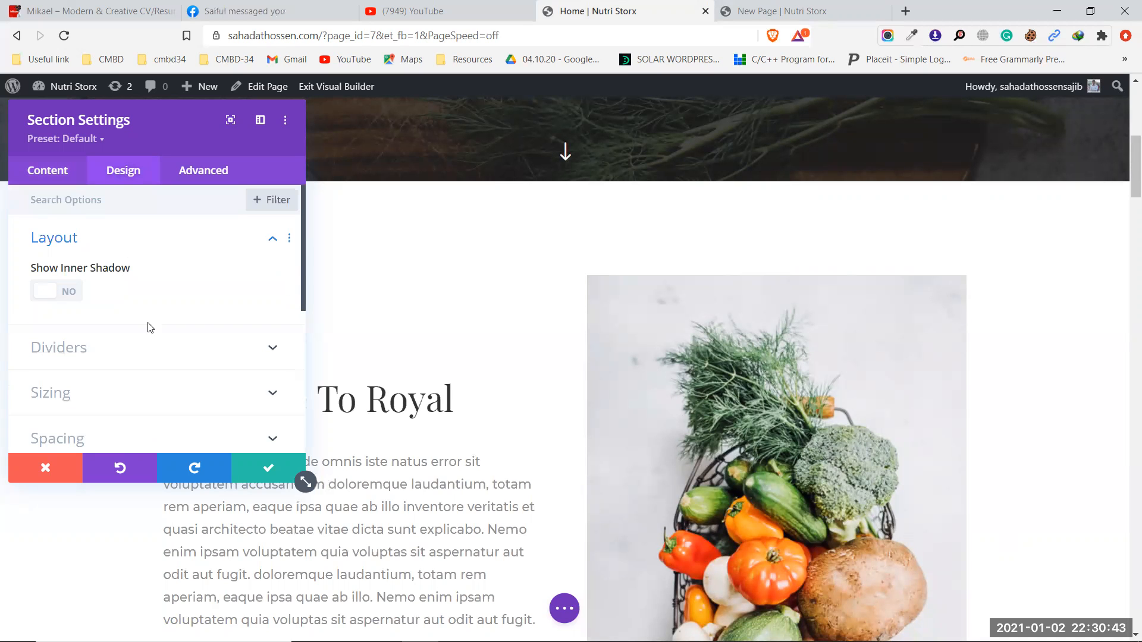
left_click(151, 350)
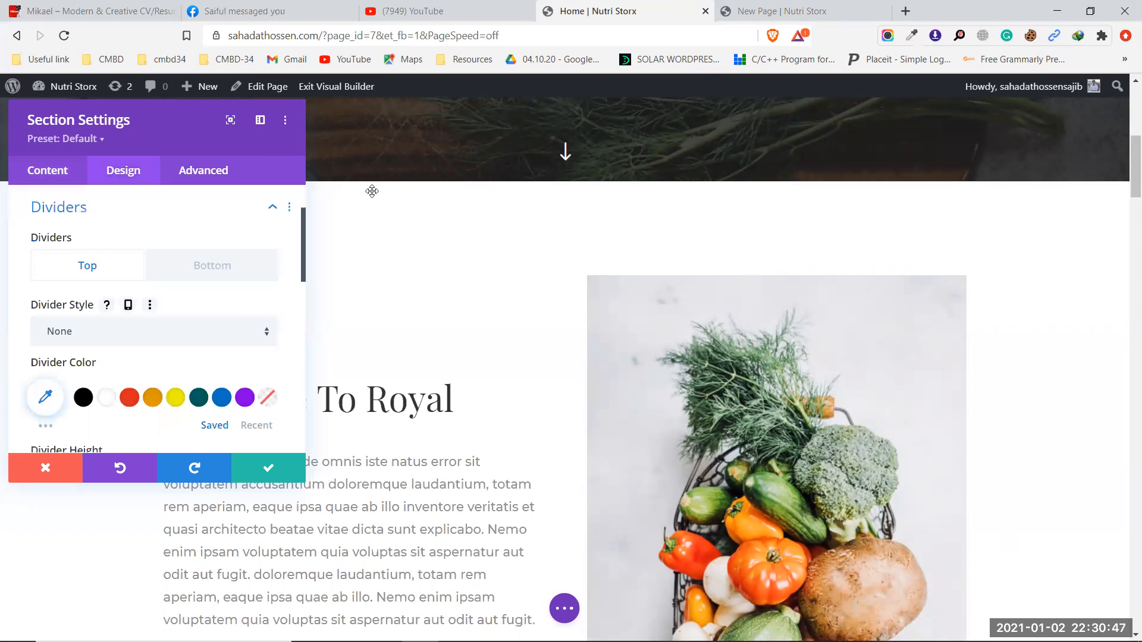
scroll(1012, 401, "down", 7)
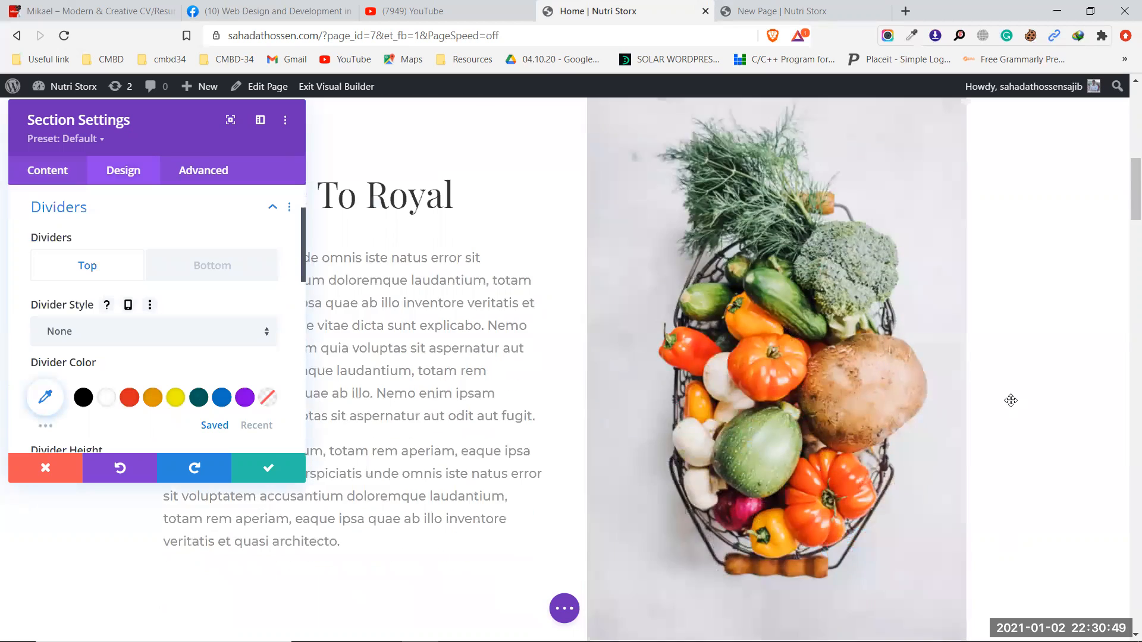
scroll(108, 310, "down", 5)
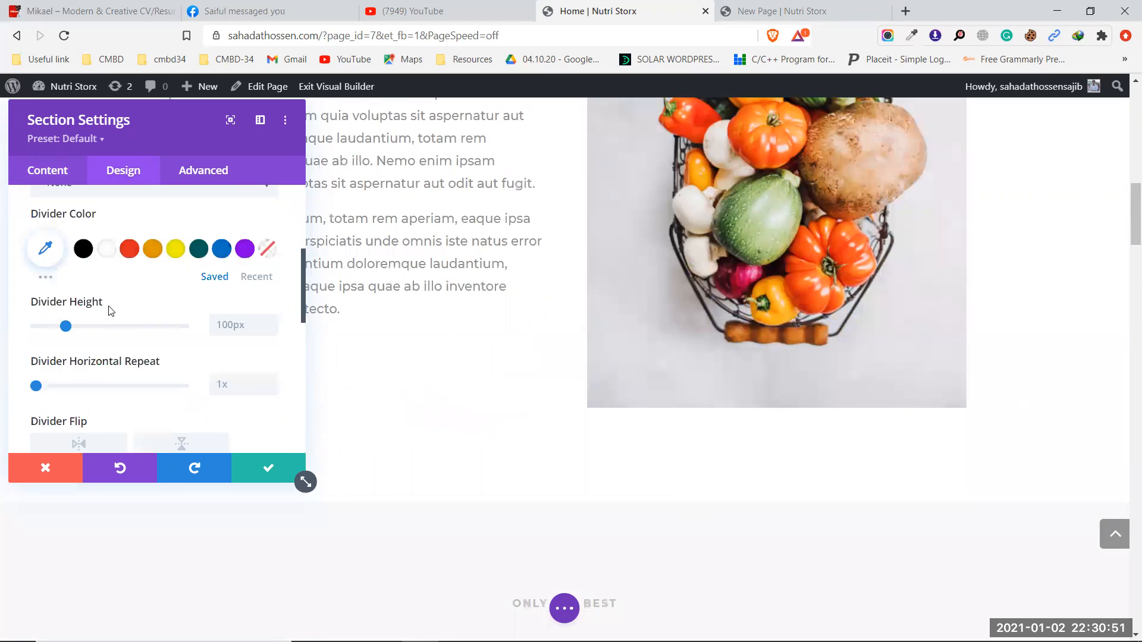
scroll(109, 310, "down", 2)
left_click(116, 258)
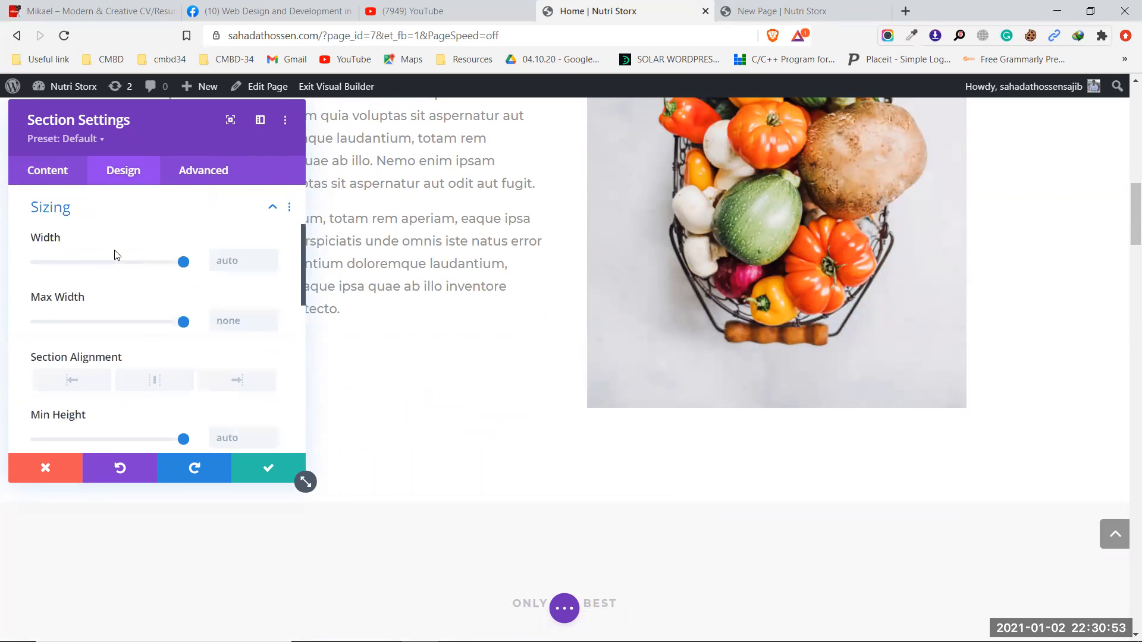
scroll(241, 273, "down", 6)
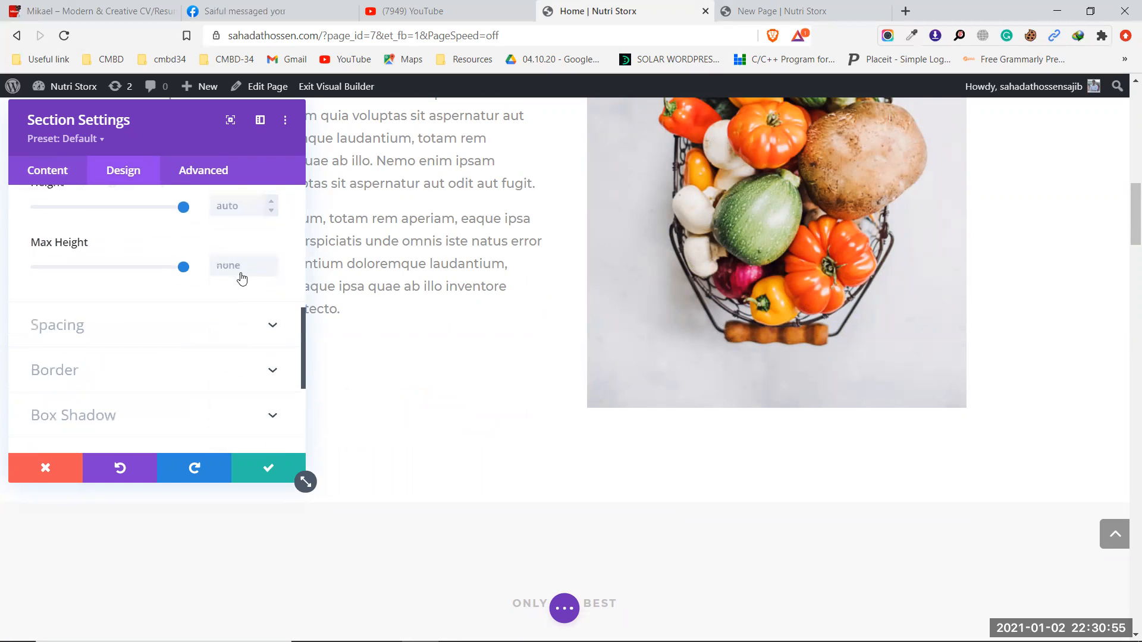
left_click(130, 244)
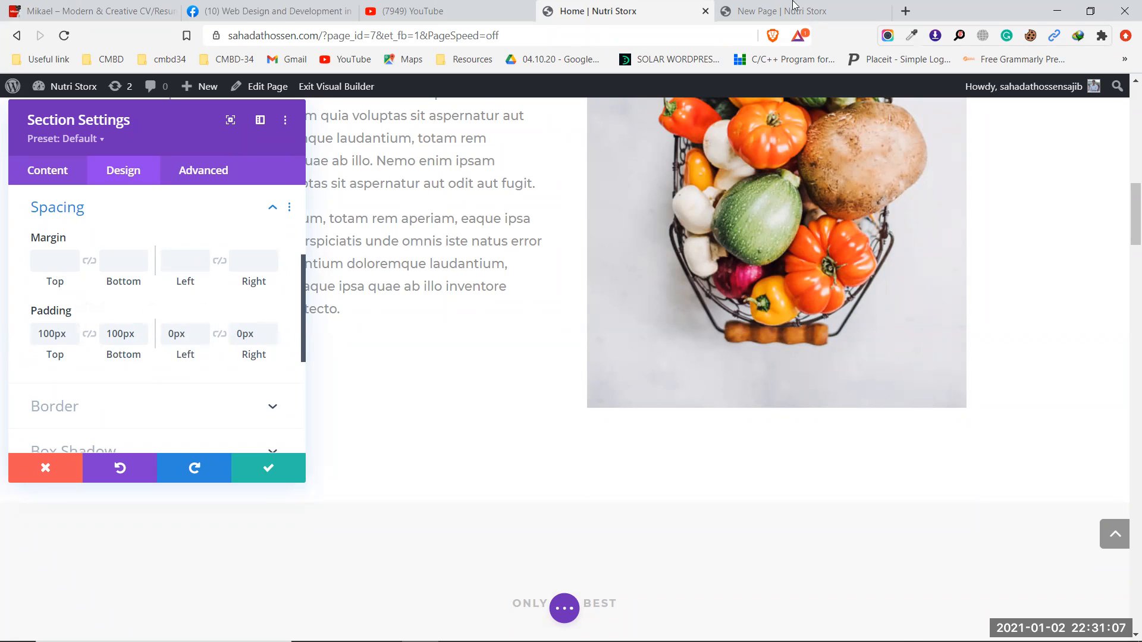
Switch to the New Page browser tab, set the lower section's left padding to 0px and link the right padding to it
left_click(792, 6)
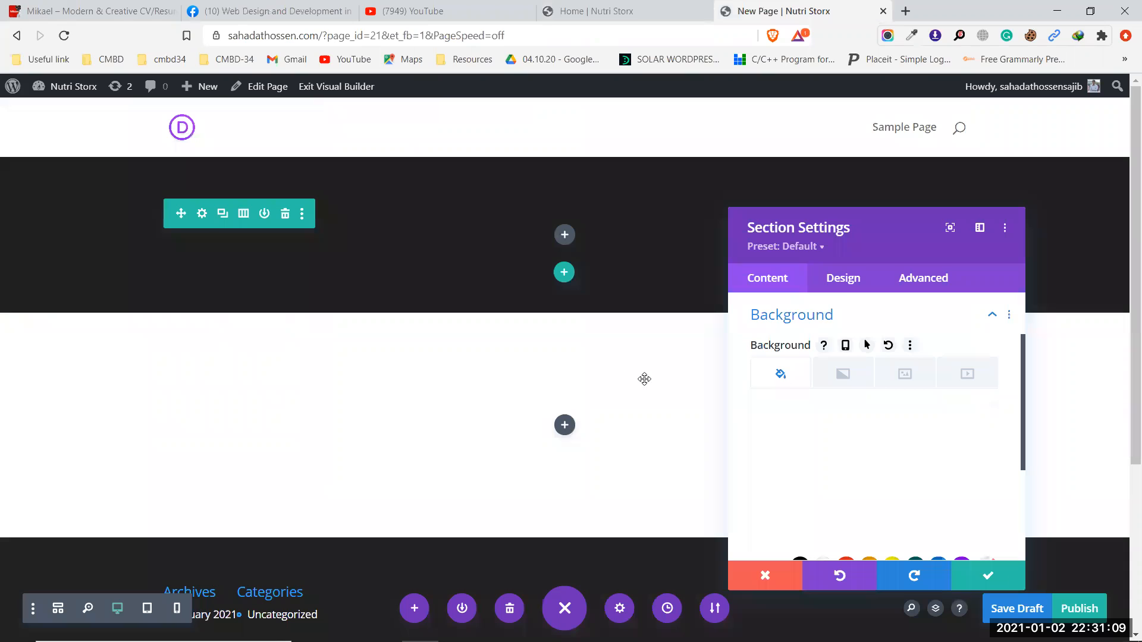
left_click(848, 290)
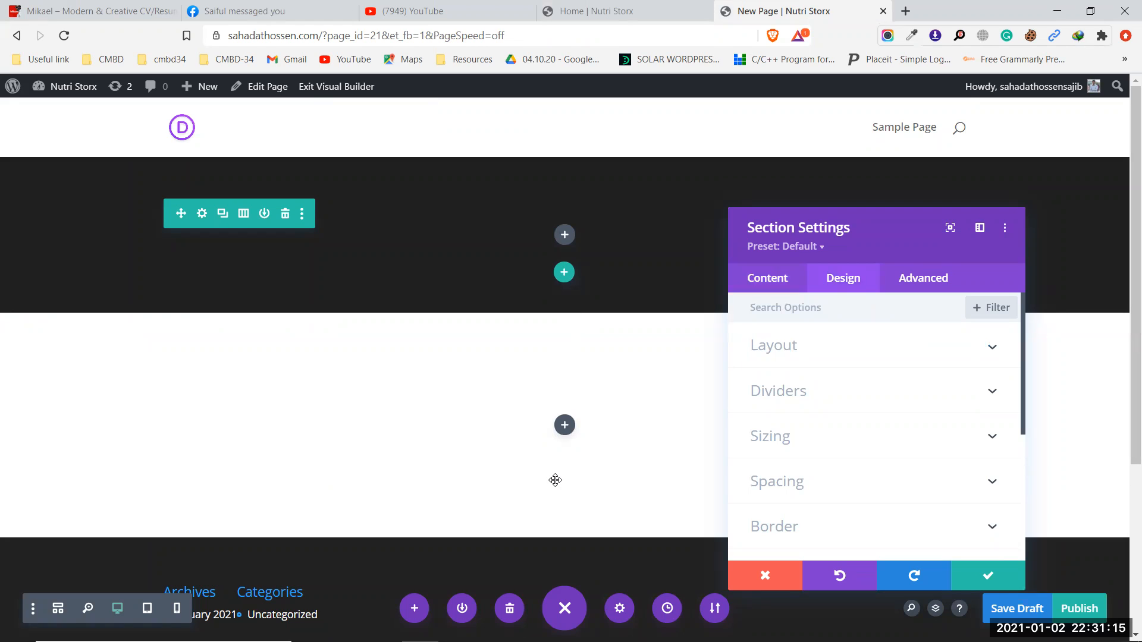
left_click(855, 491)
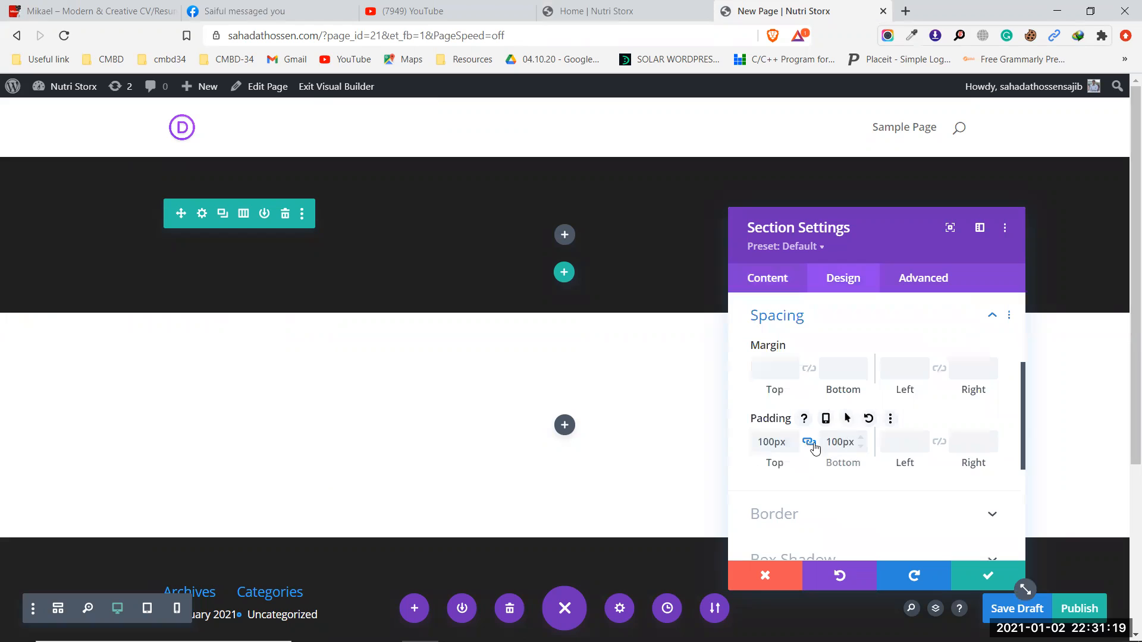
left_click(901, 437)
type("0px")
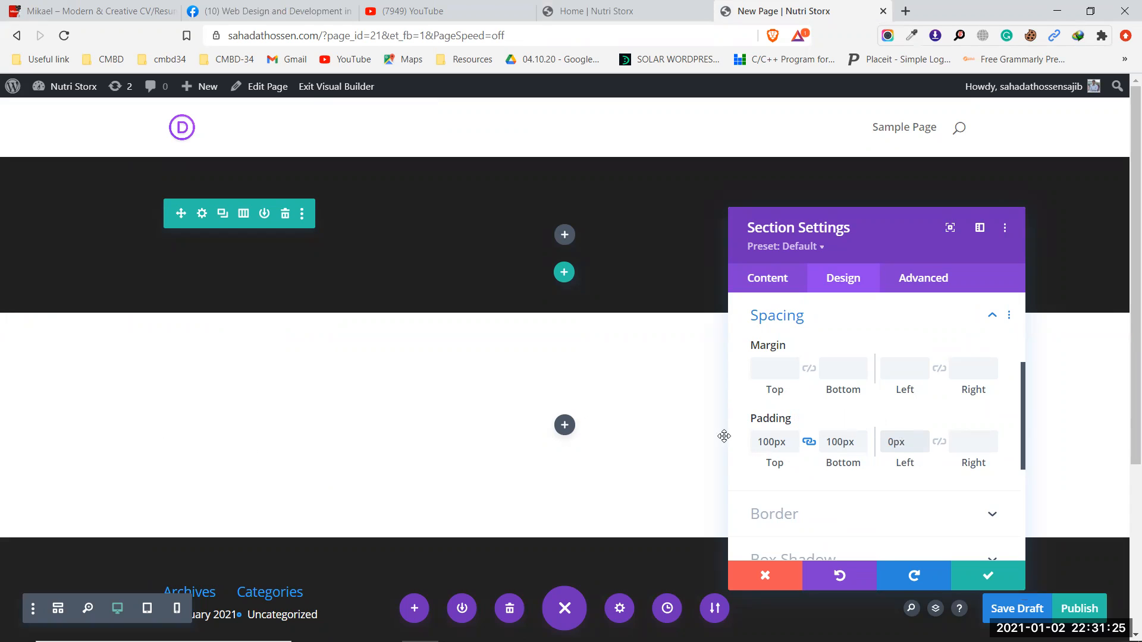
left_click(938, 443)
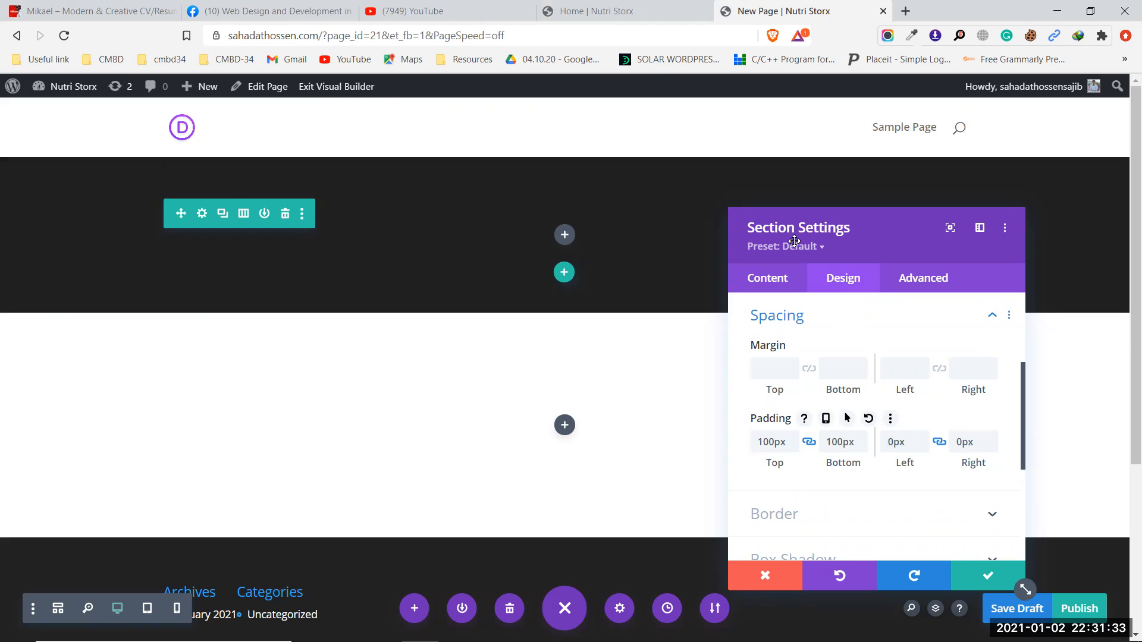
Switch to the Home page and check the Welcome To Royal section's remaining design options, including its animation style
left_click(632, 7)
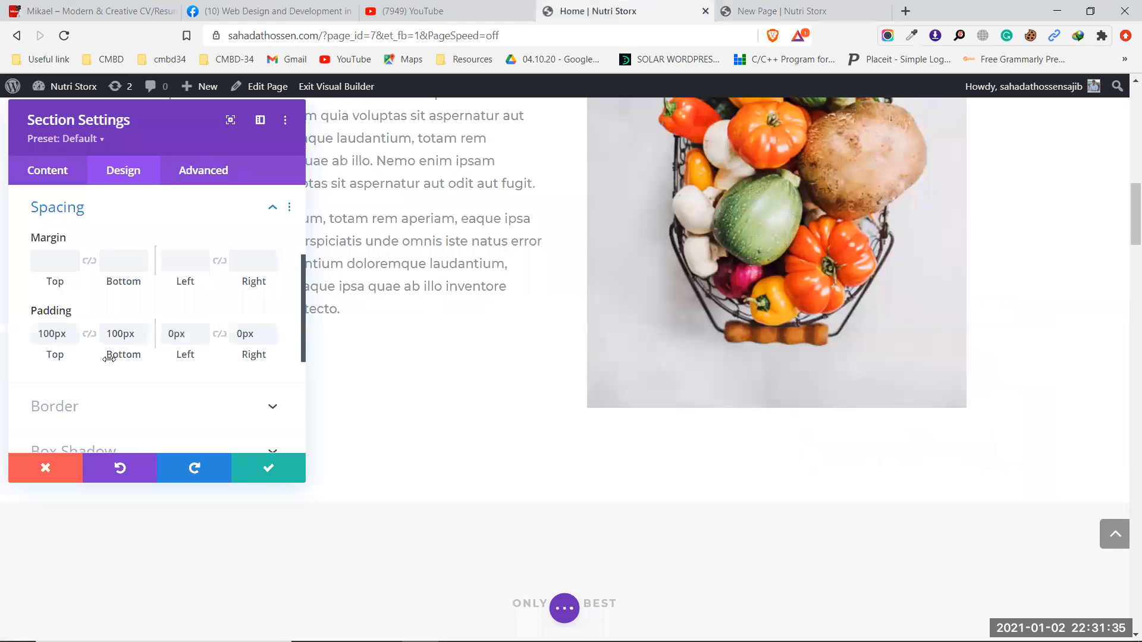
scroll(112, 360, "down", 3)
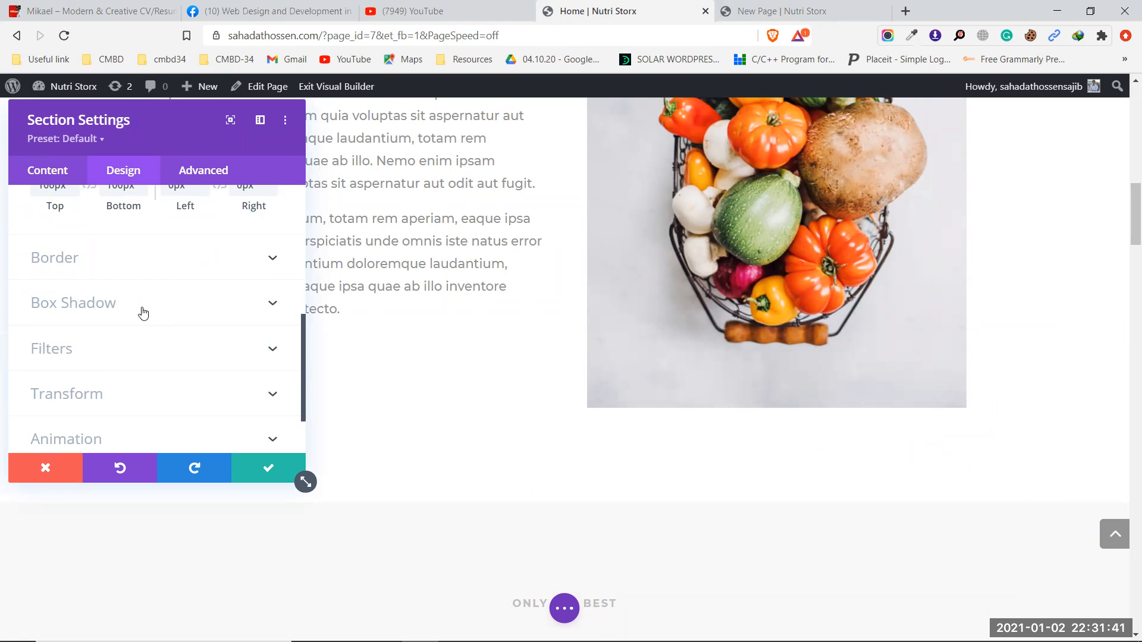
scroll(135, 395, "down", 2)
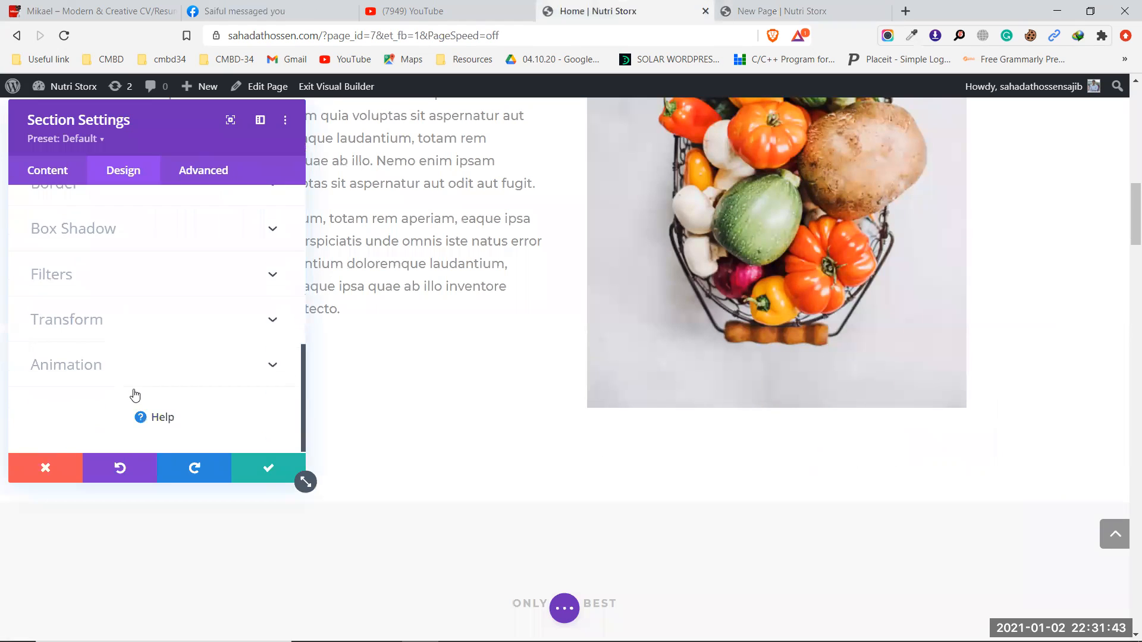
left_click(140, 365)
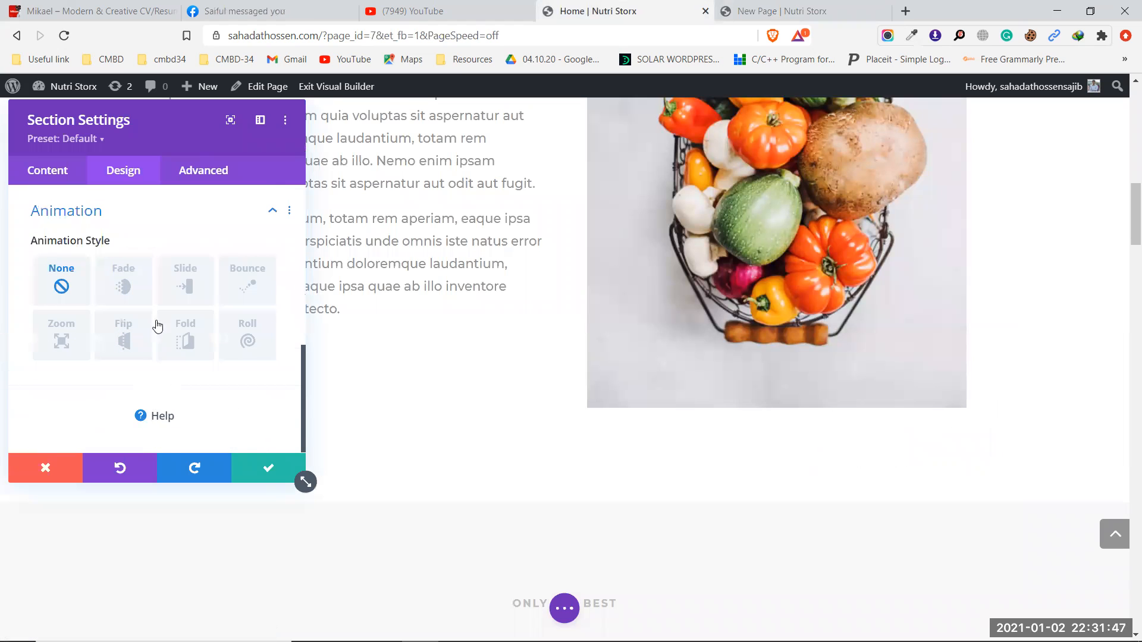
scroll(158, 321, "up", 3)
scroll(159, 317, "up", 3)
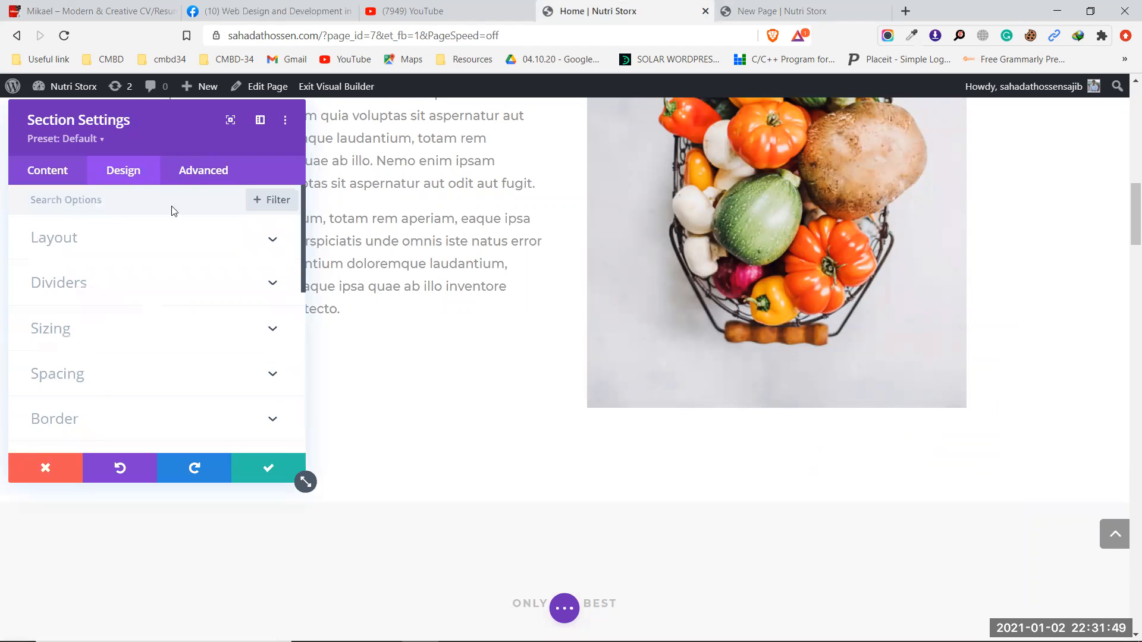
Examine the Welcome To Royal section's advanced options, including its position and offset origin, and return to its content options
left_click(202, 171)
scroll(161, 309, "down", 2)
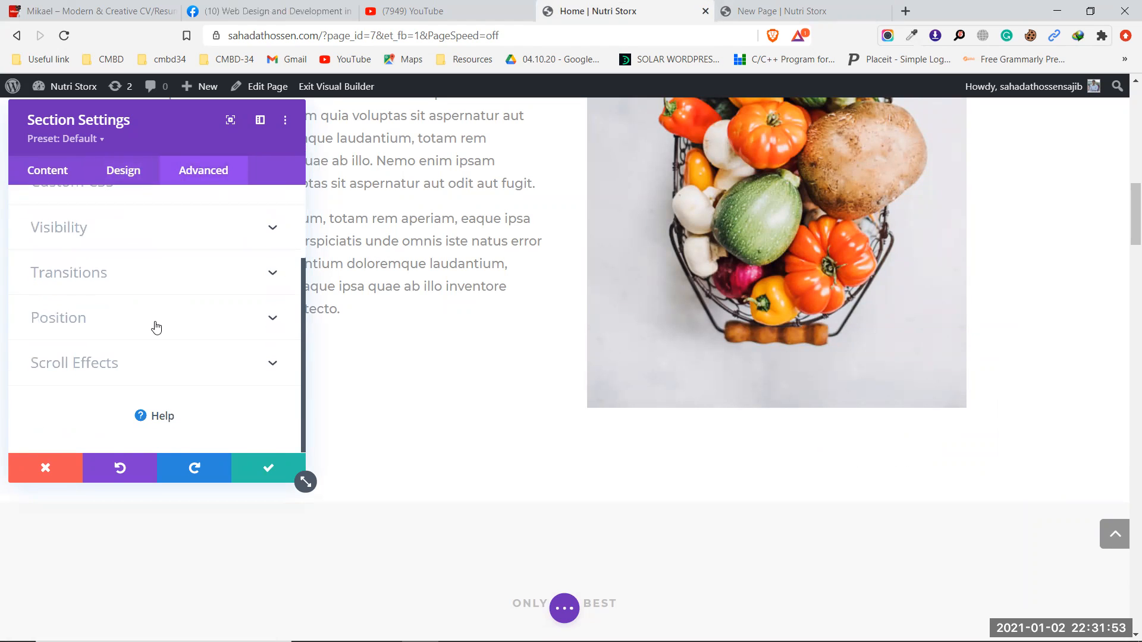
left_click(154, 326)
scroll(244, 326, "down", 2)
scroll(250, 332, "up", 3)
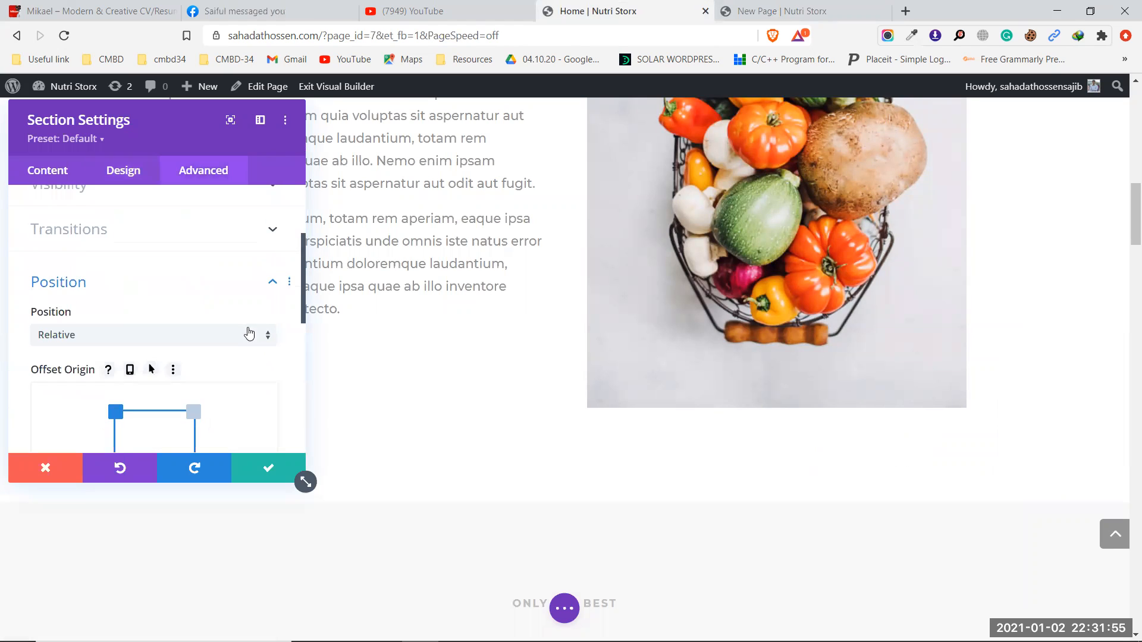
scroll(226, 294, "down", 5)
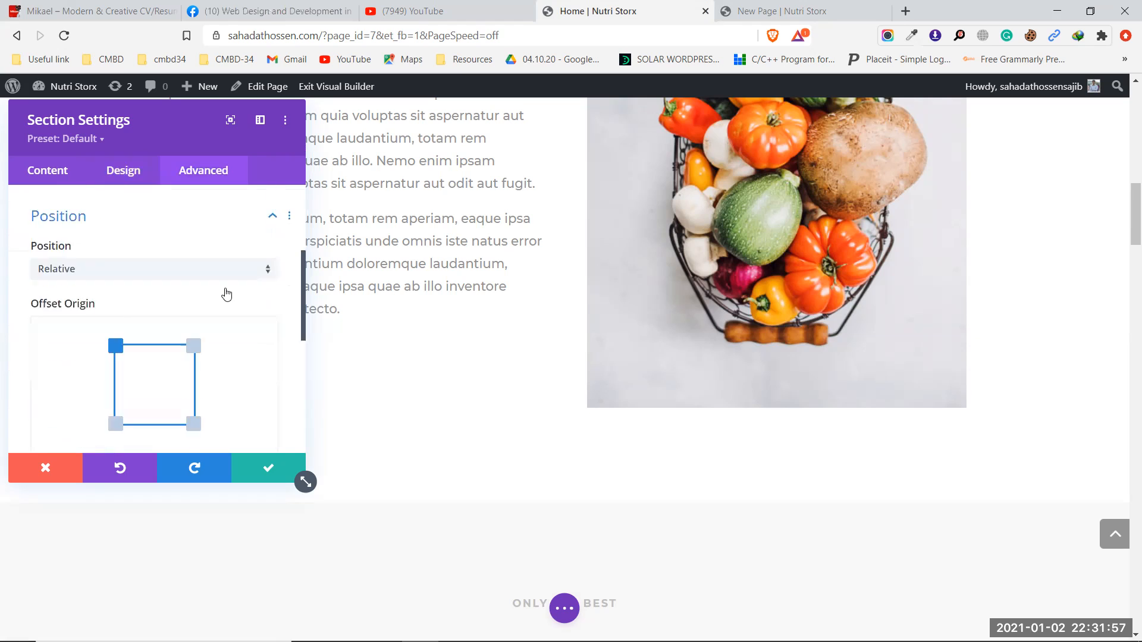
scroll(240, 325, "up", 6)
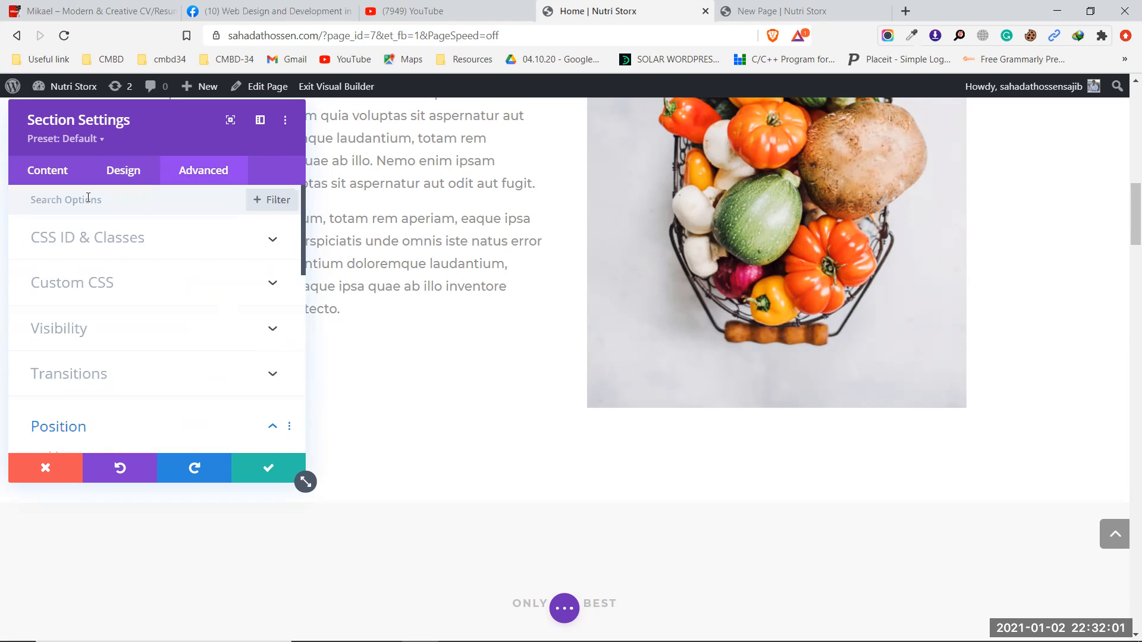
left_click(47, 171)
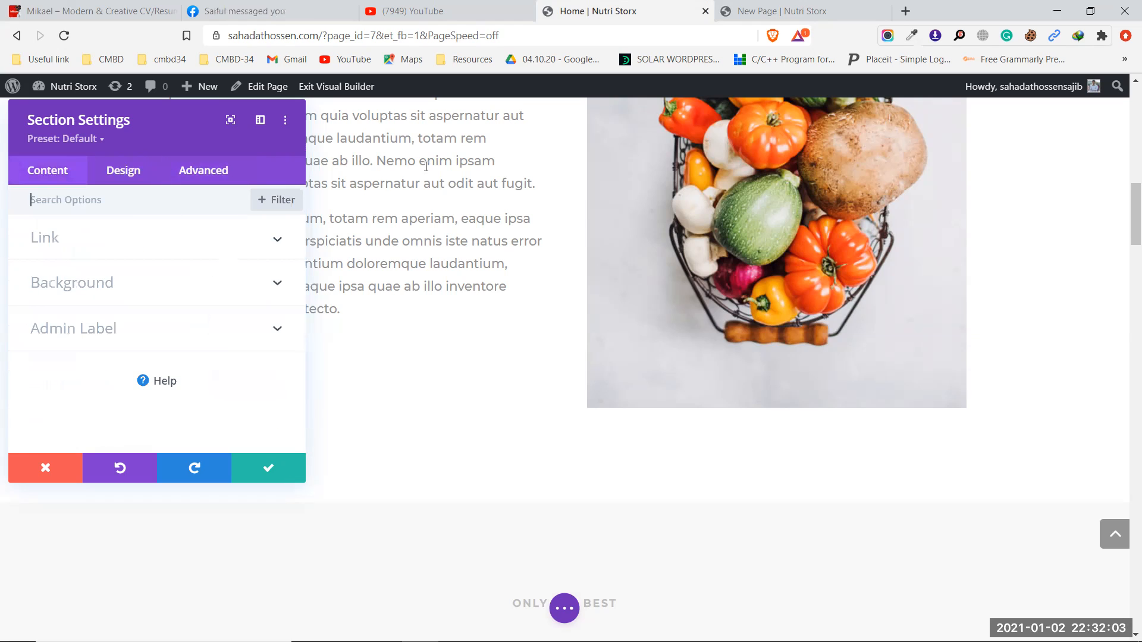
Return to the New Page browser tab, recheck the lower section's spacing and save its settings
left_click(822, 6)
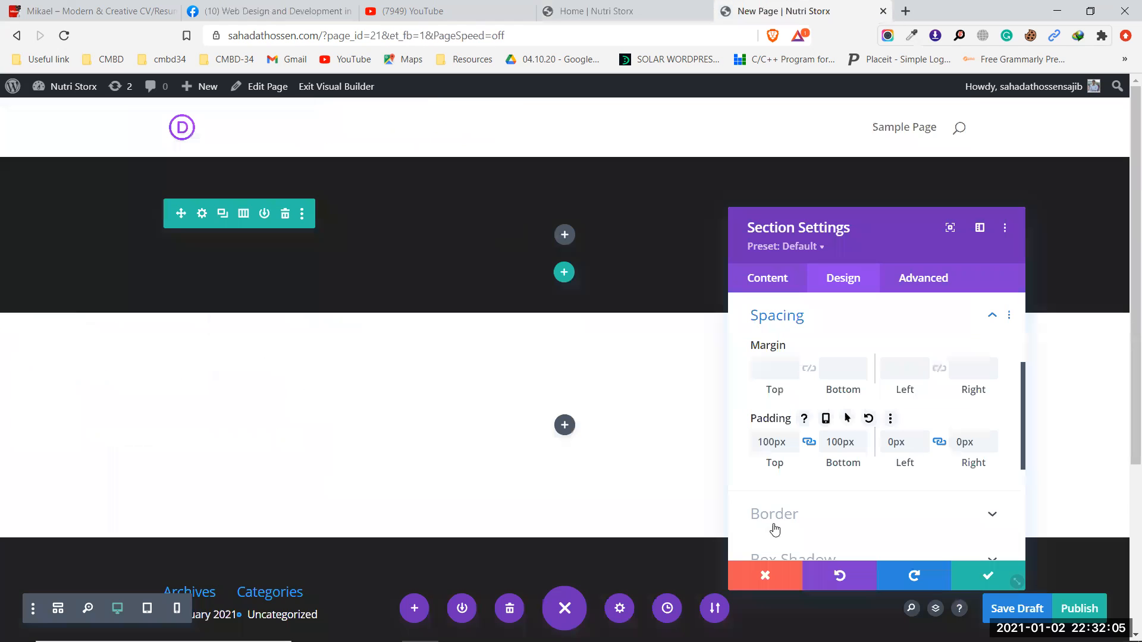
scroll(945, 497, "up", 3)
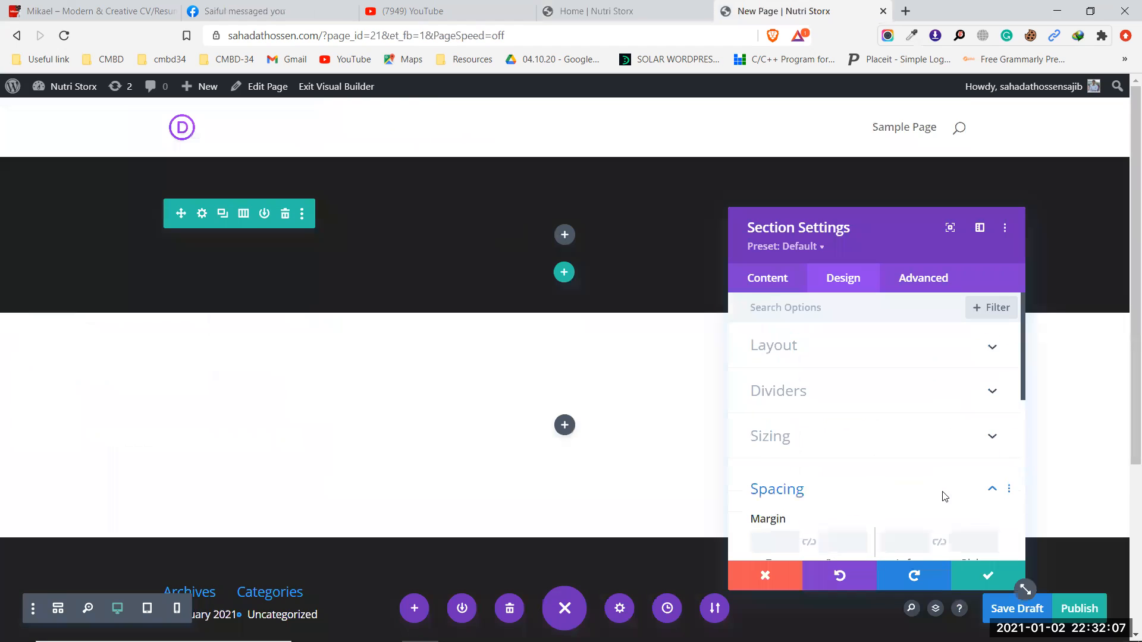
scroll(940, 497, "down", 3)
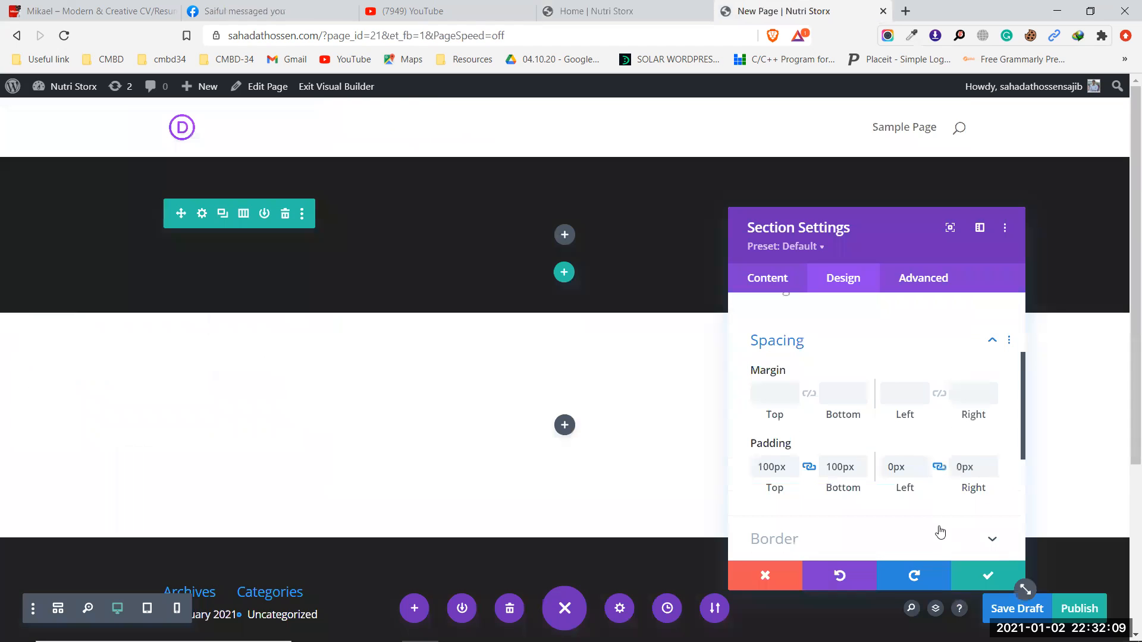
left_click(982, 574)
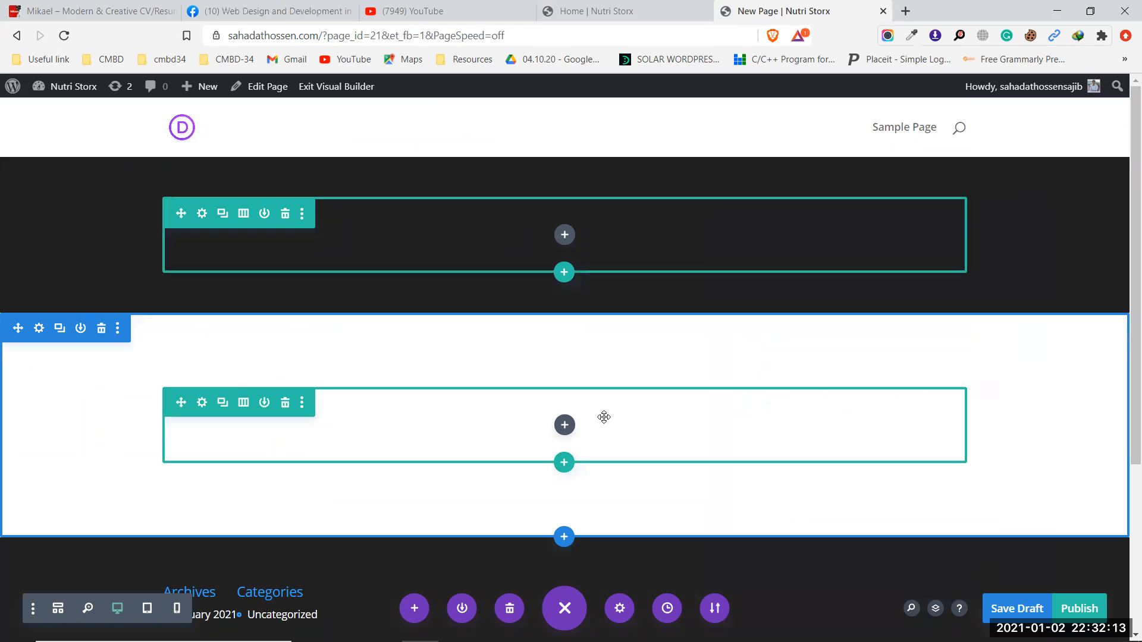
On the Home page, close the section settings and examine the column structure in the Welcome To Royal row's settings
left_click(613, 10)
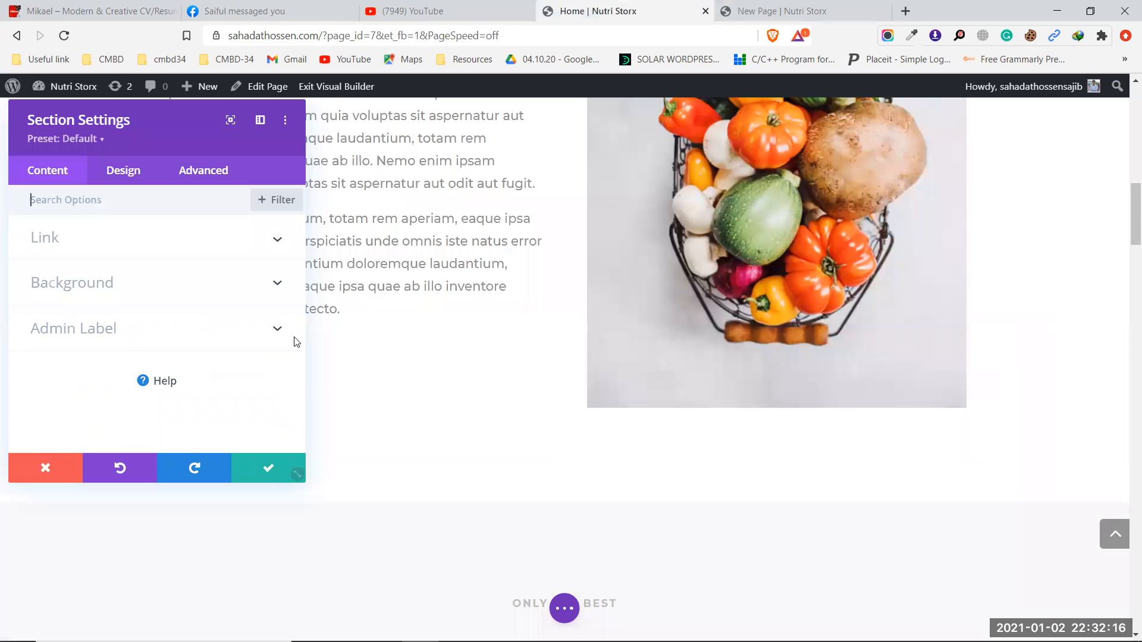
left_click(45, 469)
scroll(368, 337, "up", 7)
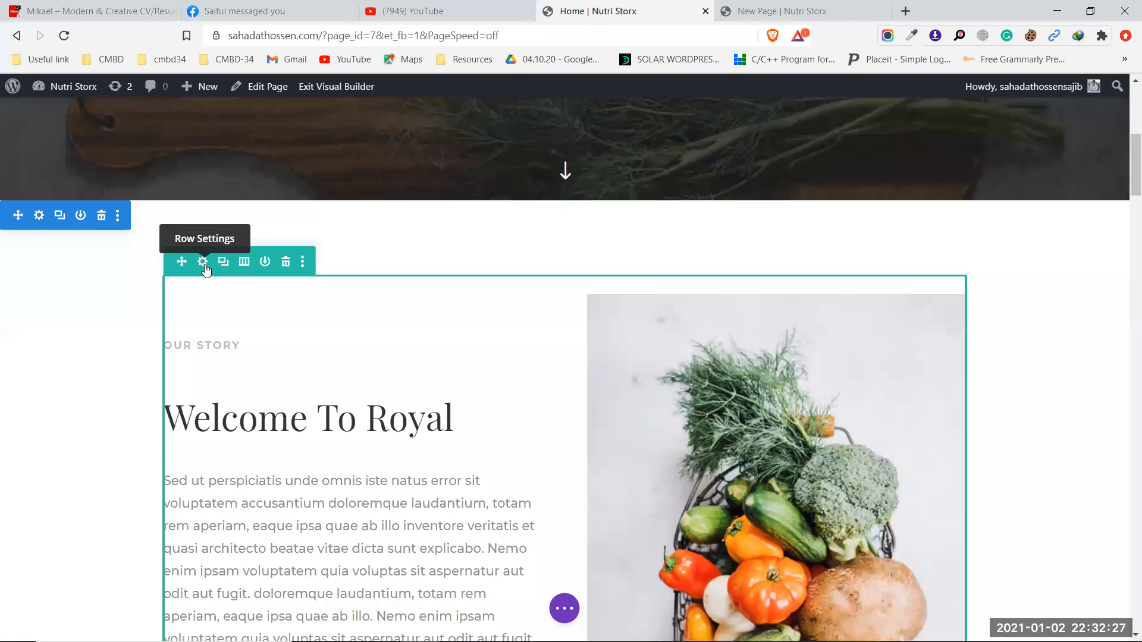
left_click(204, 262)
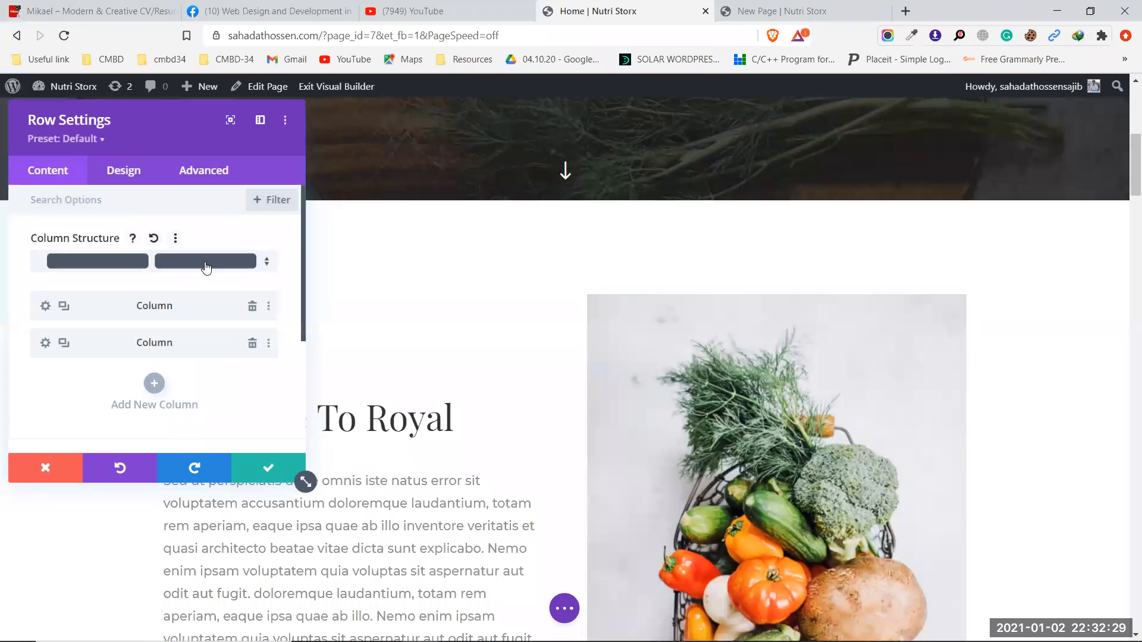
left_click_drag(136, 119, 892, 213)
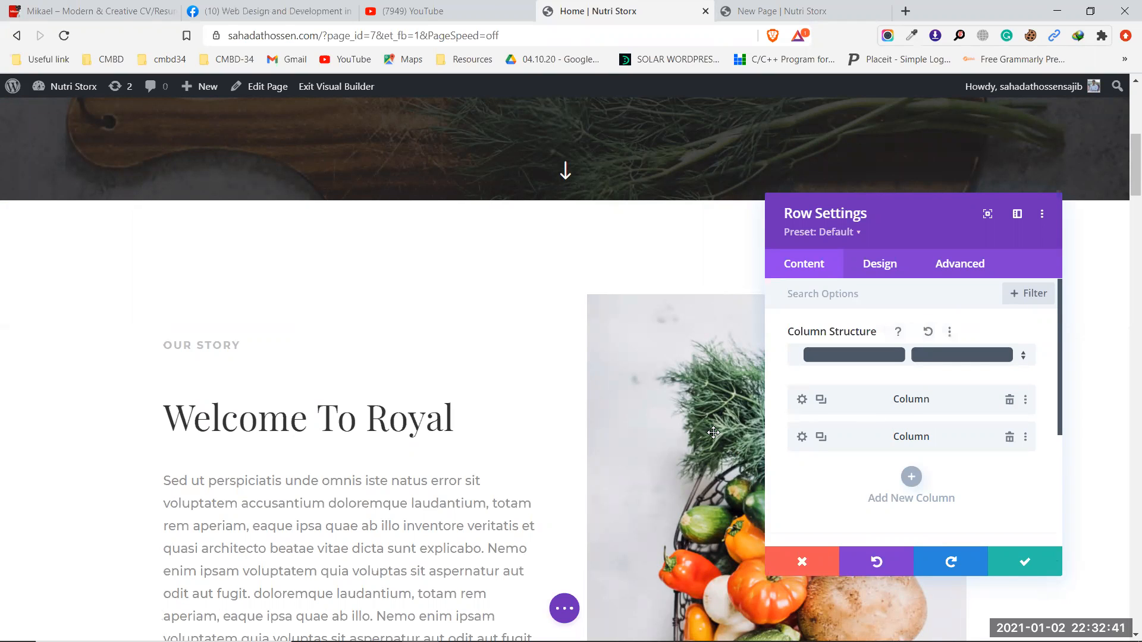
left_click_drag(943, 211, 64, 138)
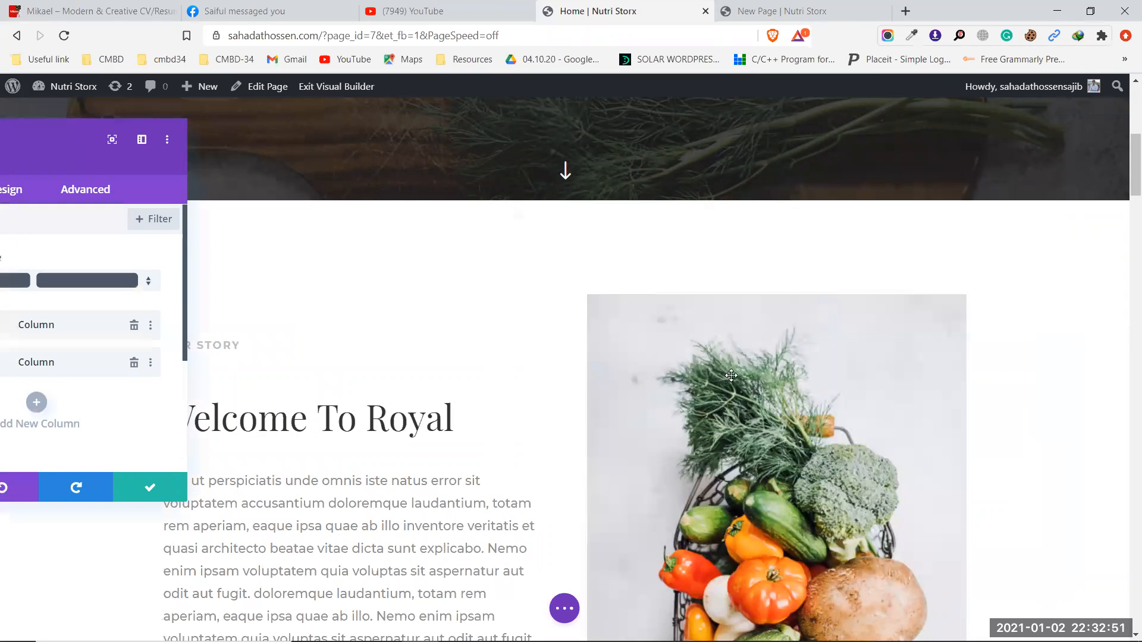
left_click_drag(18, 129, 148, 148)
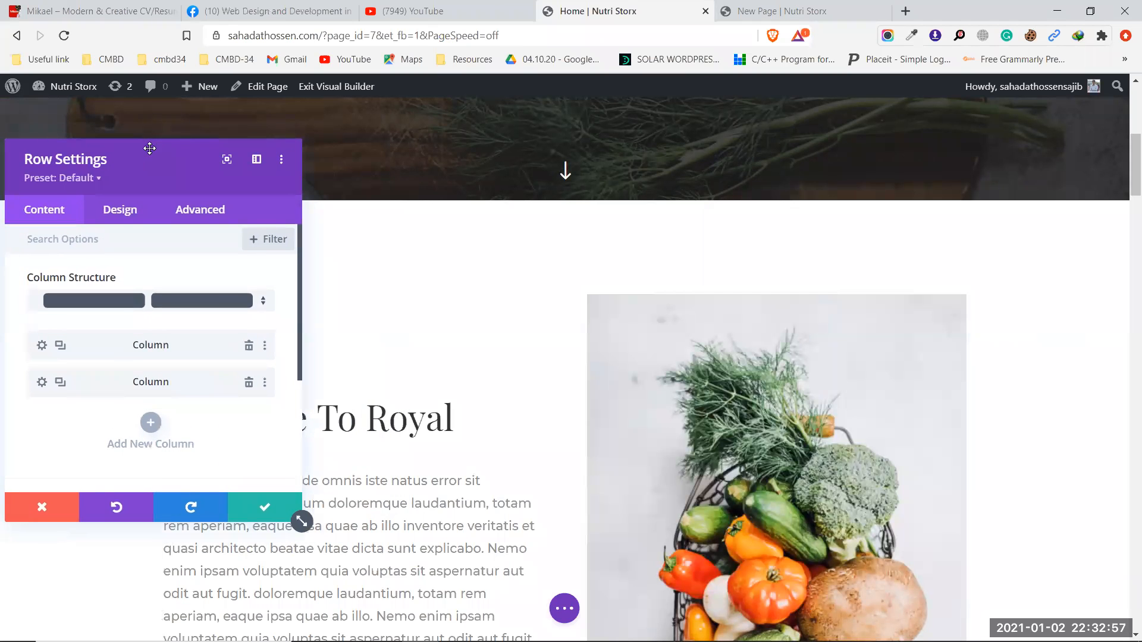
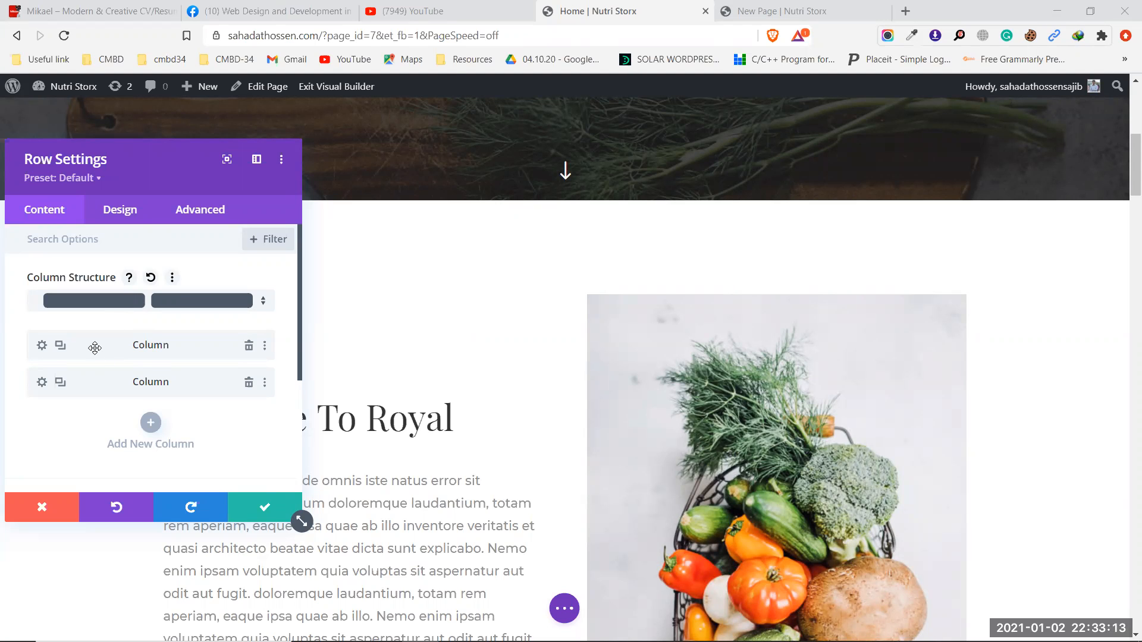
On the New Page tab, add a second column to the lower section's row and return to the row settings
left_click(787, 9)
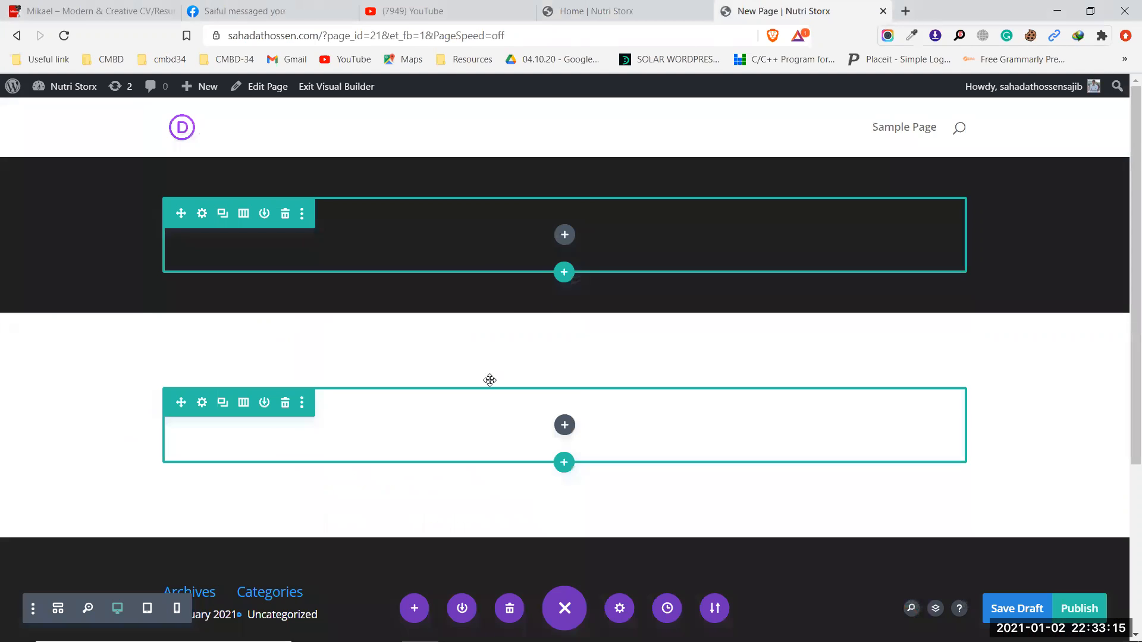
left_click(201, 403)
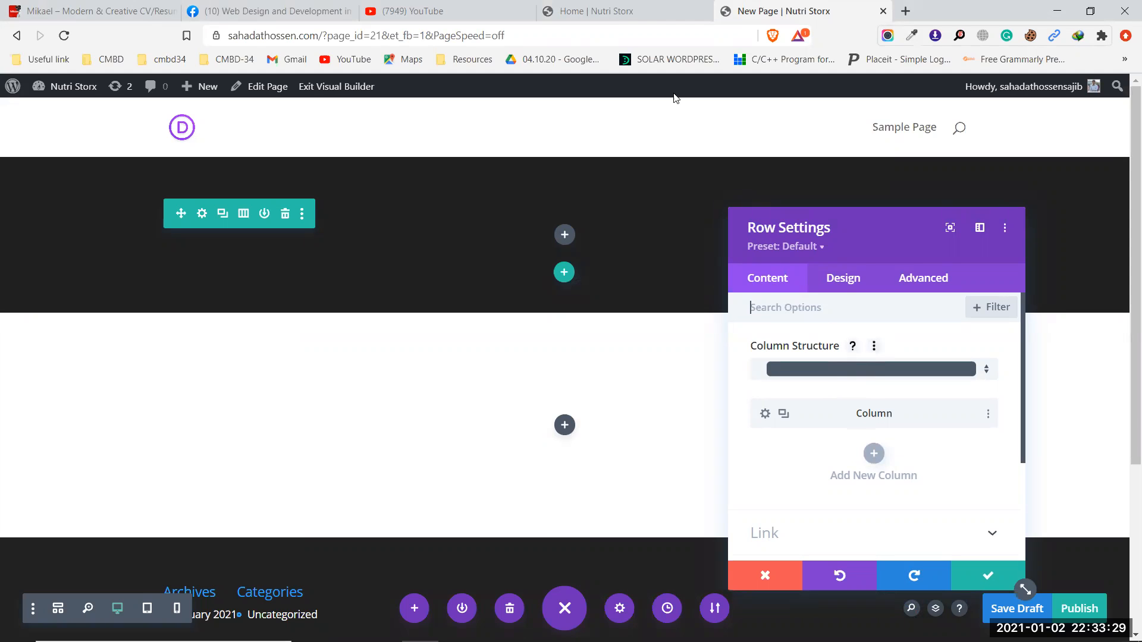
left_click(595, 11)
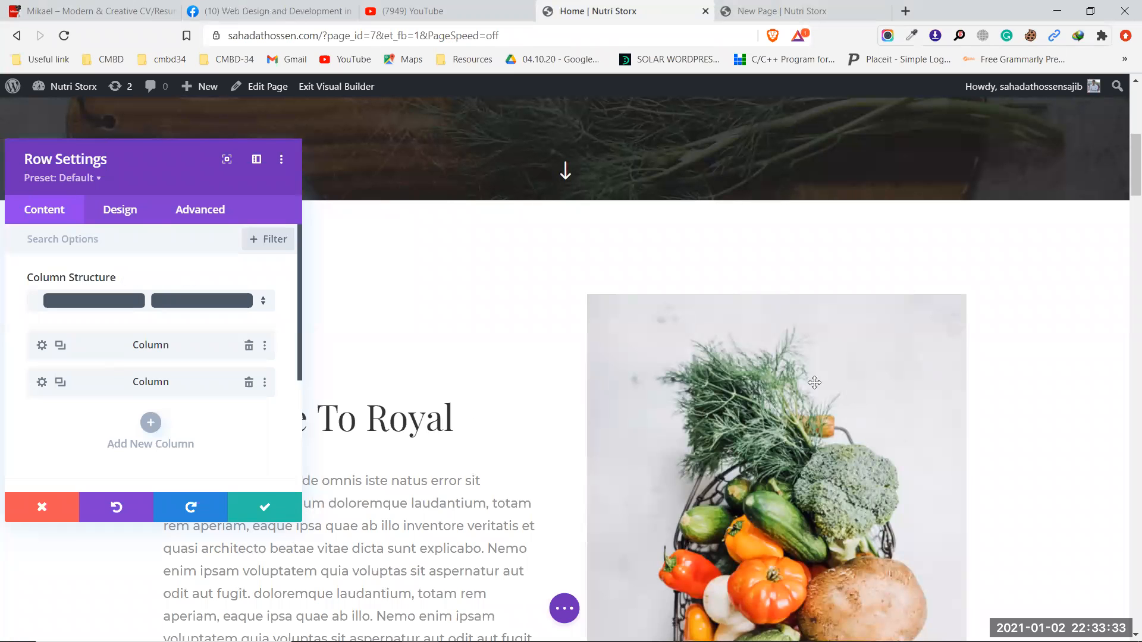
left_click(781, 6)
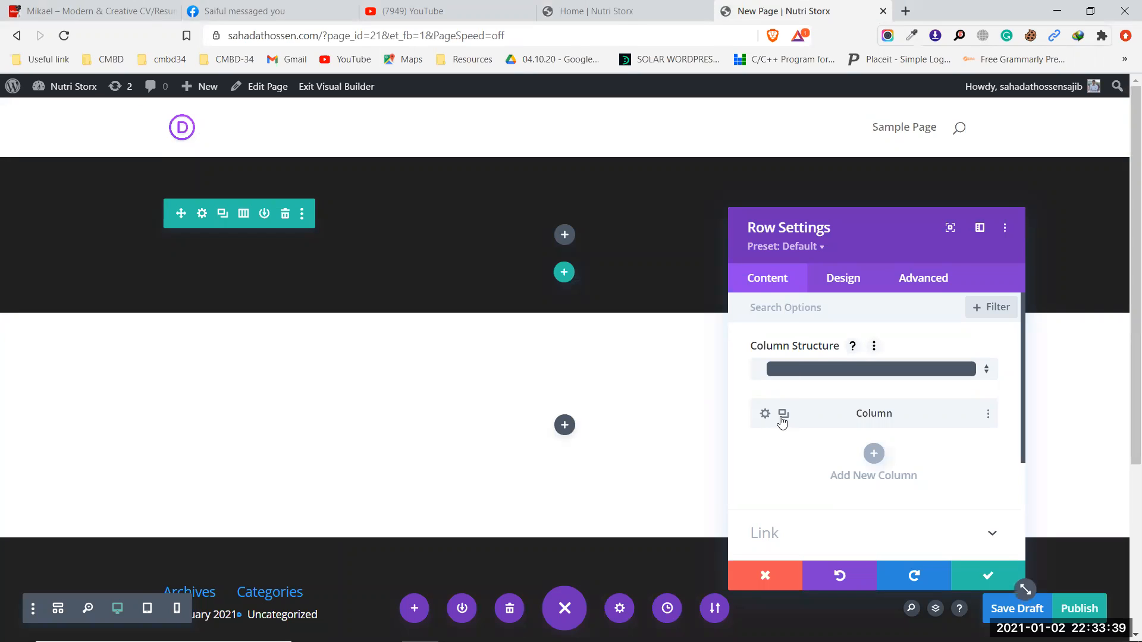
left_click(877, 458)
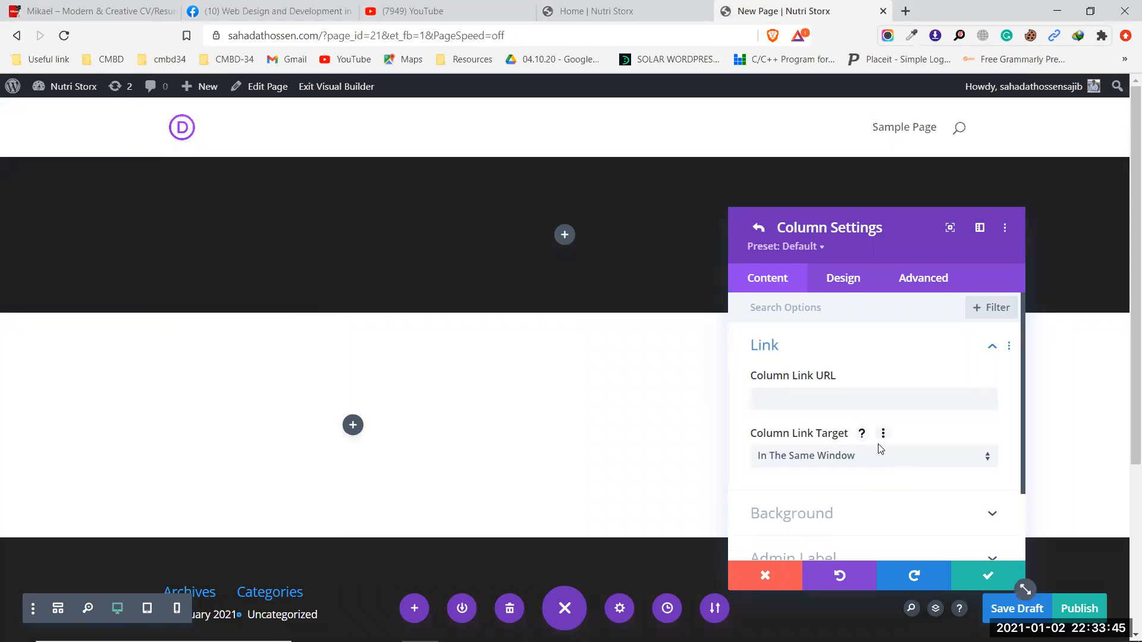
left_click(758, 228)
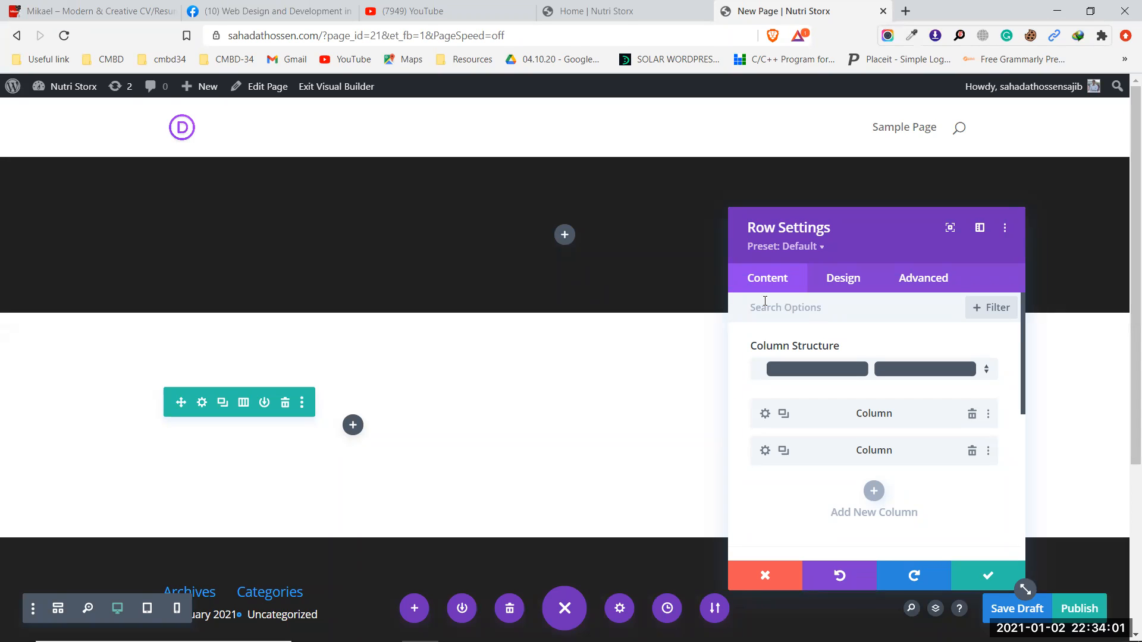
Open the first column's settings for the Welcome To Royal row on Home and for the lower row on New Page
left_click(588, 6)
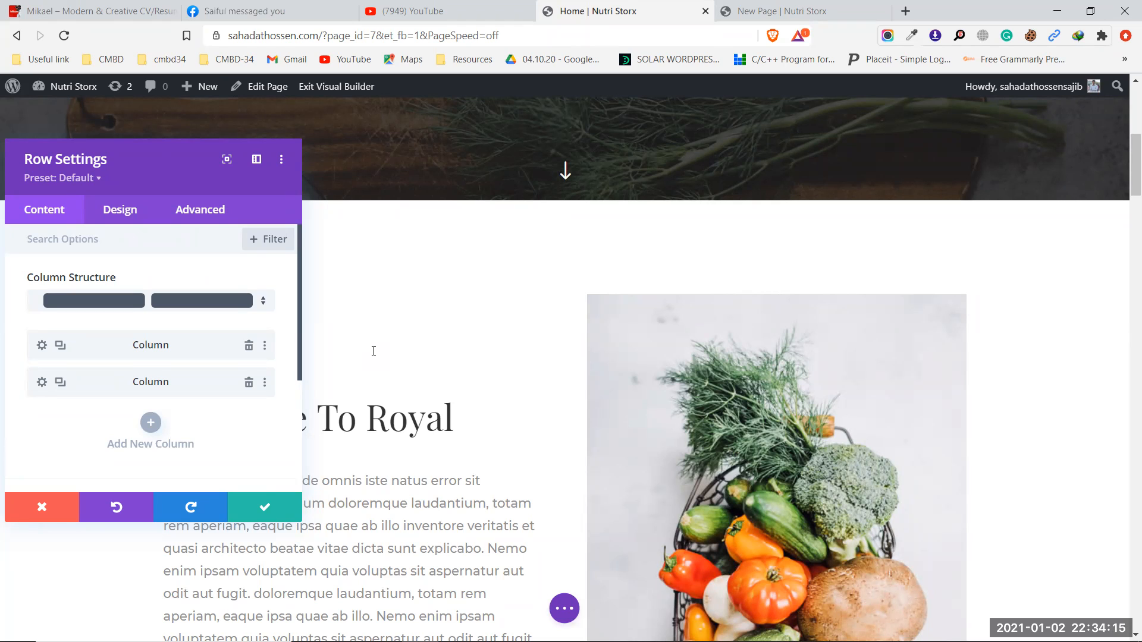
left_click(42, 348)
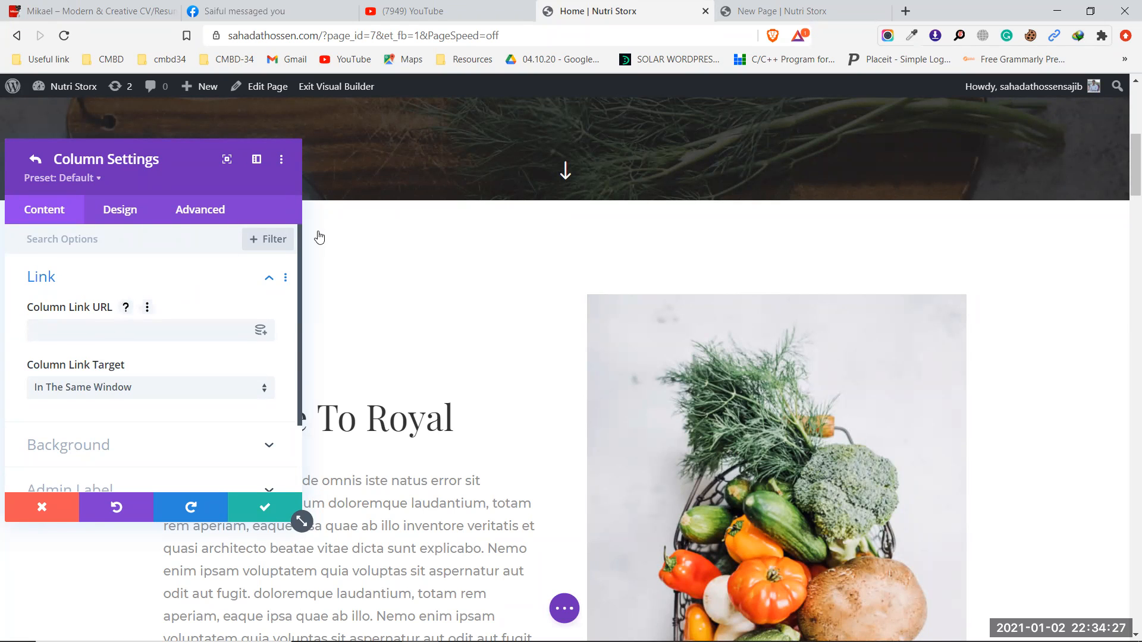
left_click(741, 10)
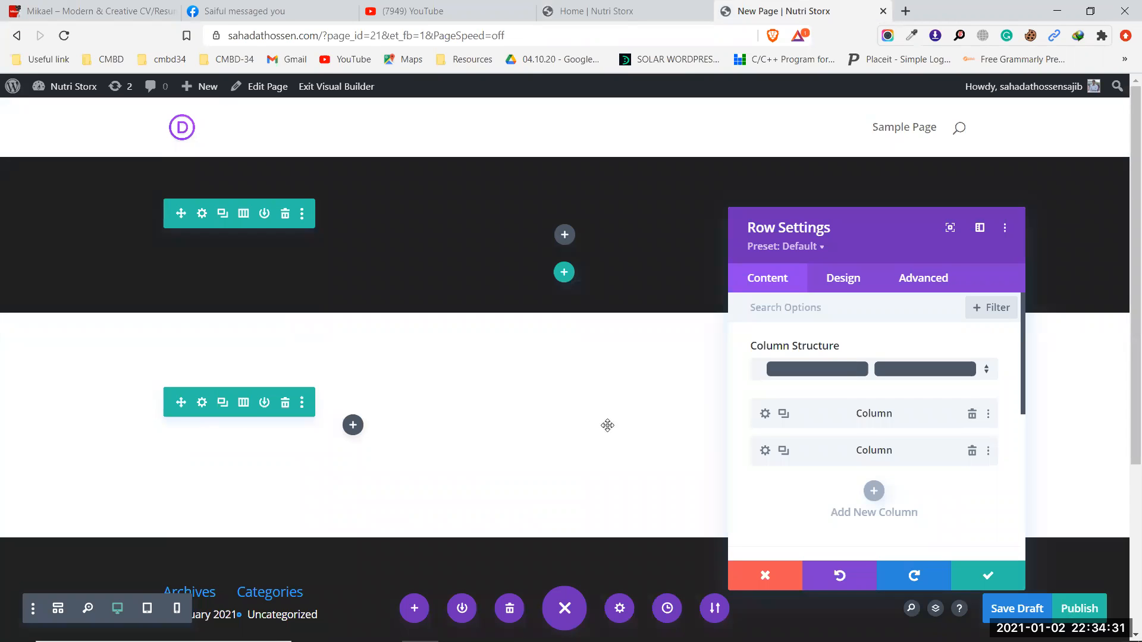
left_click(765, 414)
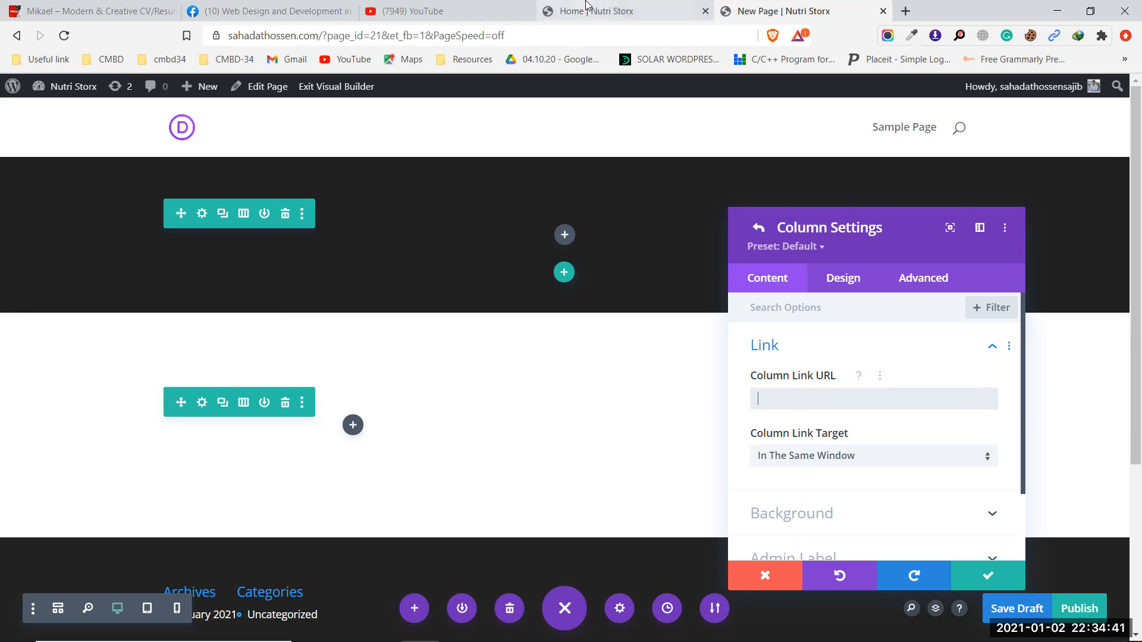
Back on the Home page, examine the first column's link and background options, including color, gradient, image and video
key("ctrl+shift+Tab")
scroll(54, 433, "down", 1)
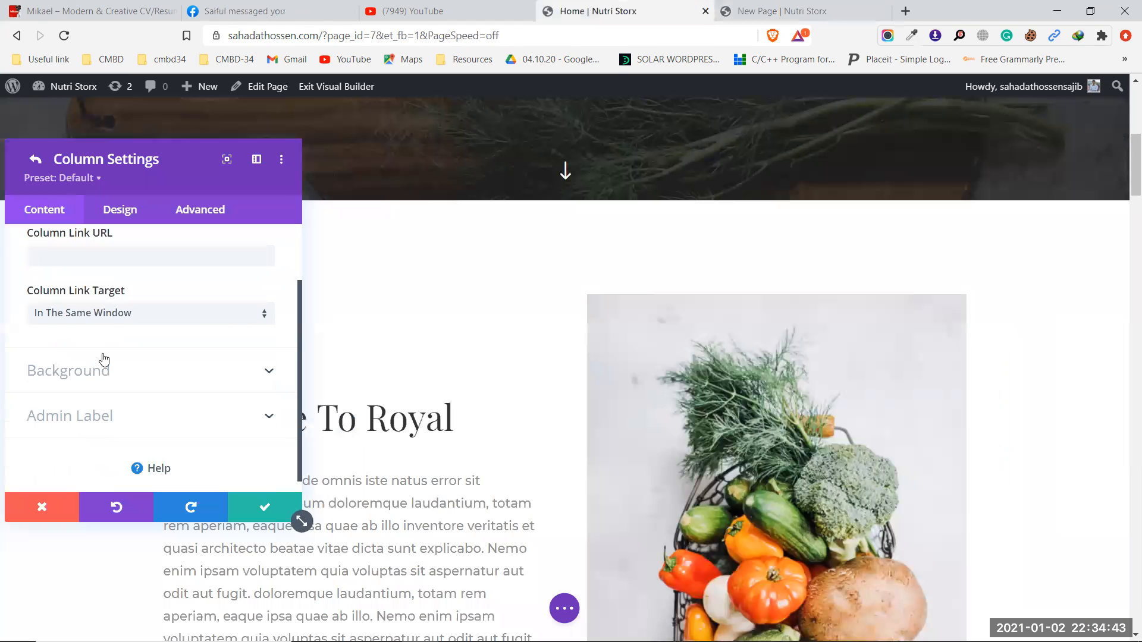
scroll(113, 374, "up", 1)
scroll(113, 373, "down", 1)
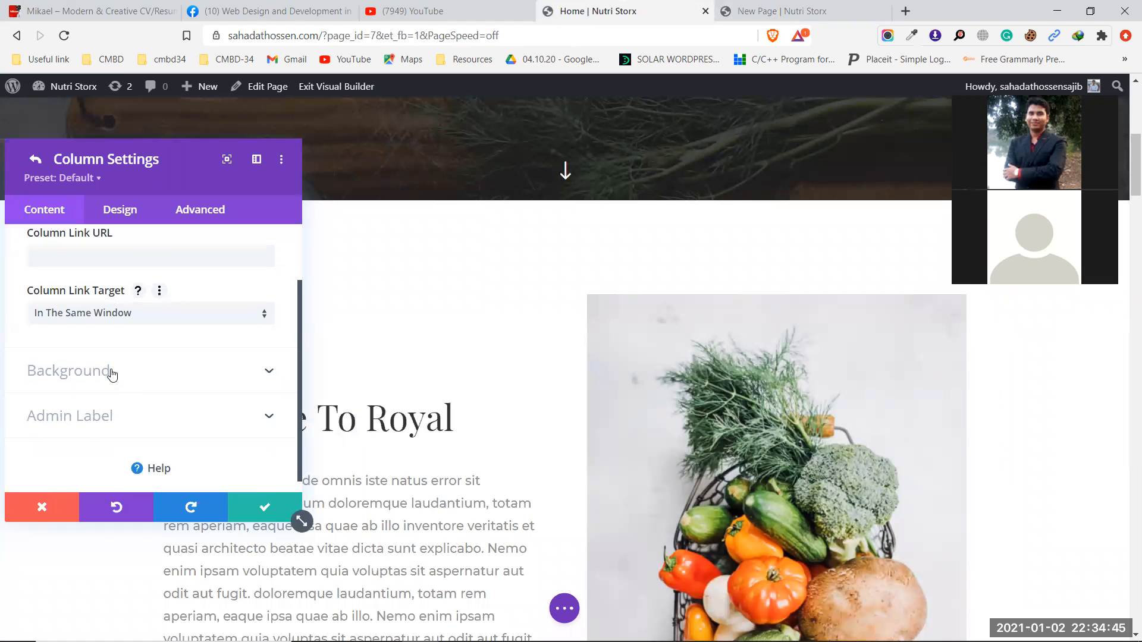
left_click(171, 372)
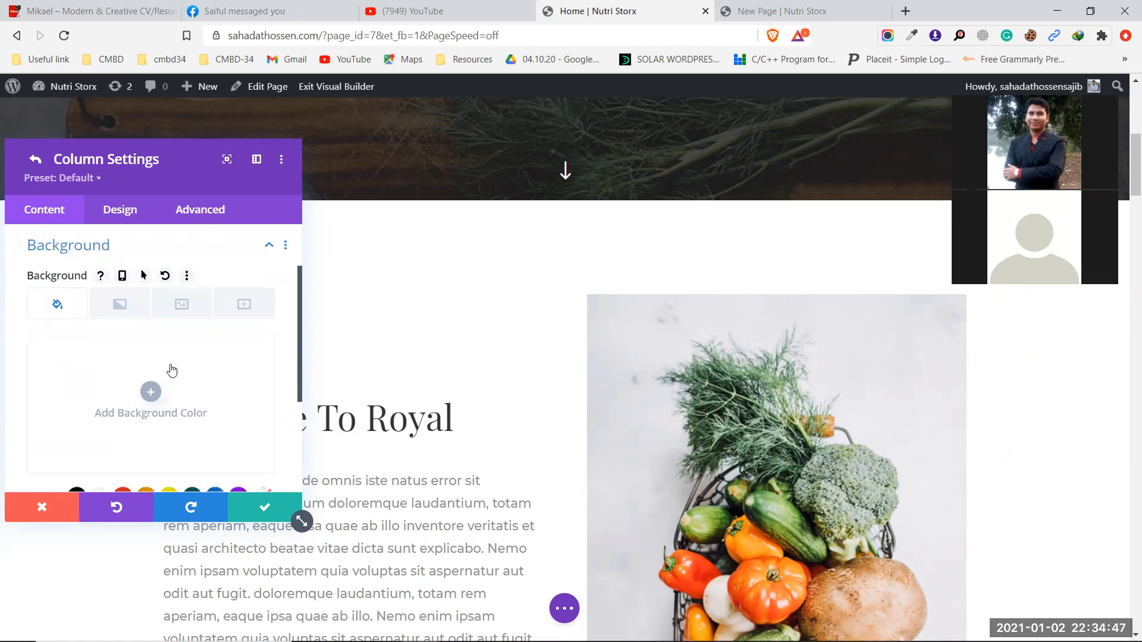
scroll(171, 369, "down", 1)
scroll(144, 344, "up", 1)
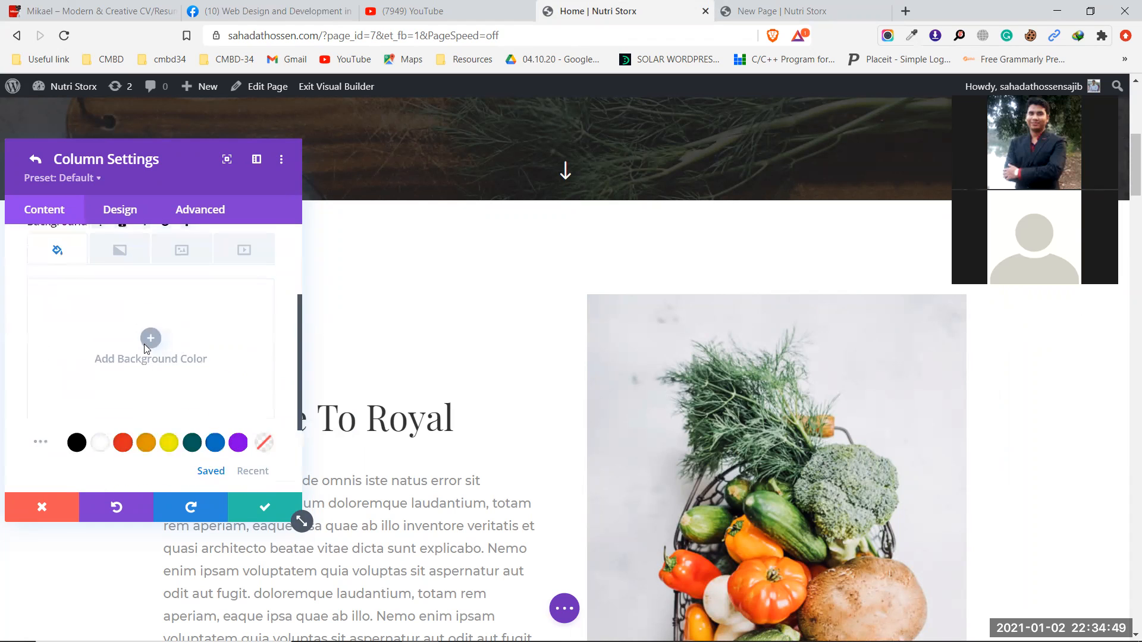
left_click(122, 306)
left_click(178, 307)
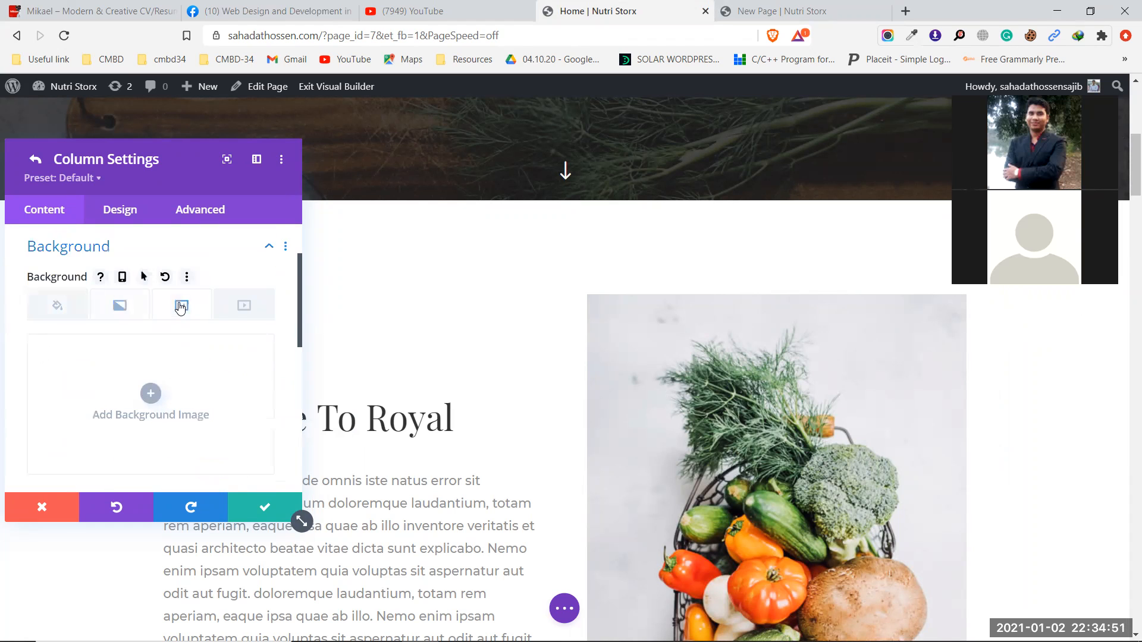
left_click(241, 306)
left_click(58, 307)
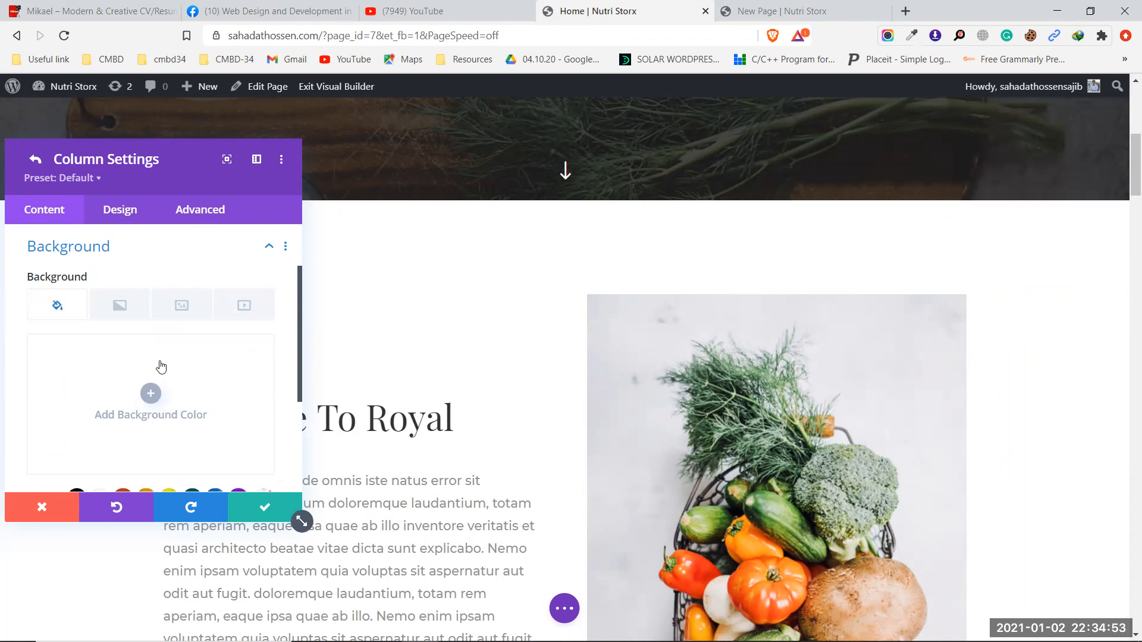
scroll(166, 372, "down", 3)
scroll(163, 367, "up", 4)
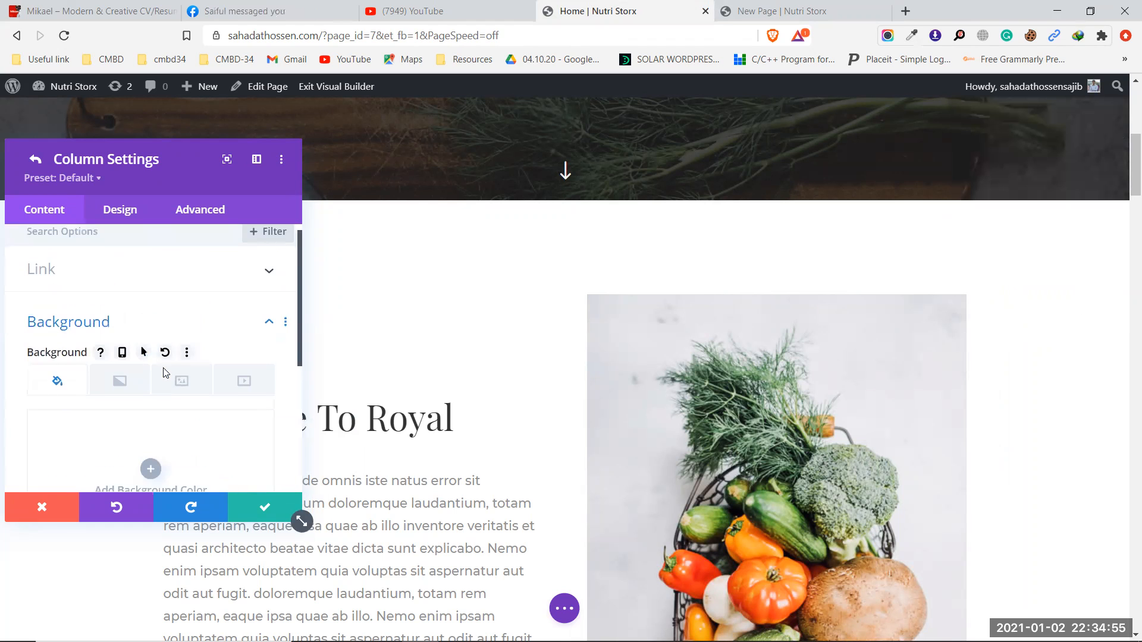
Look up the first column's padding in its design options and select the top value
left_click(107, 217)
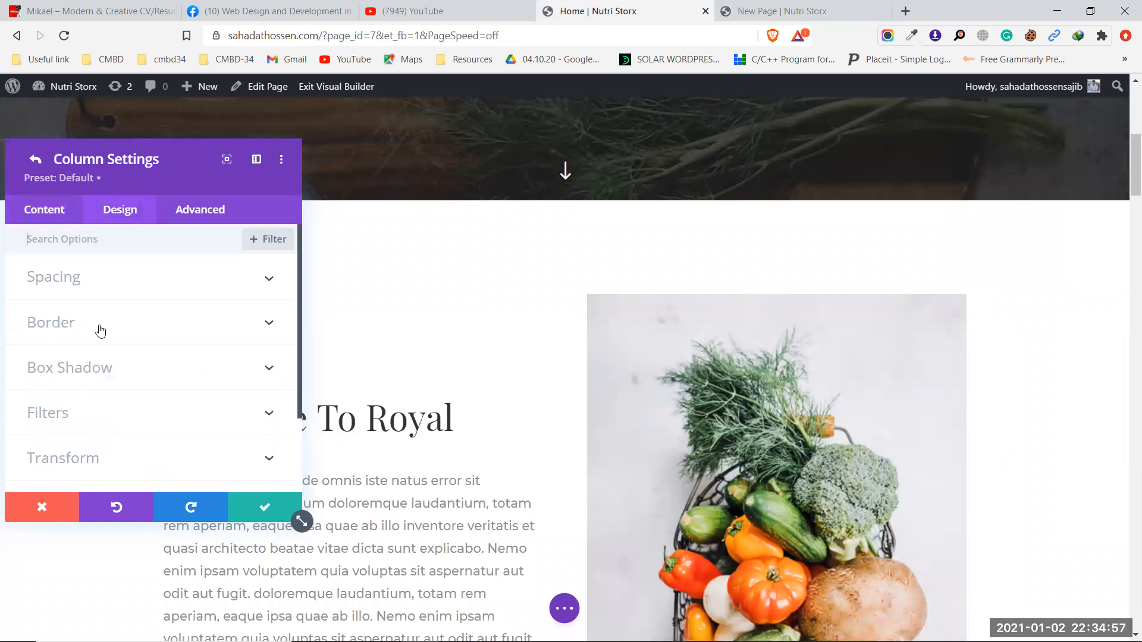
left_click(103, 284)
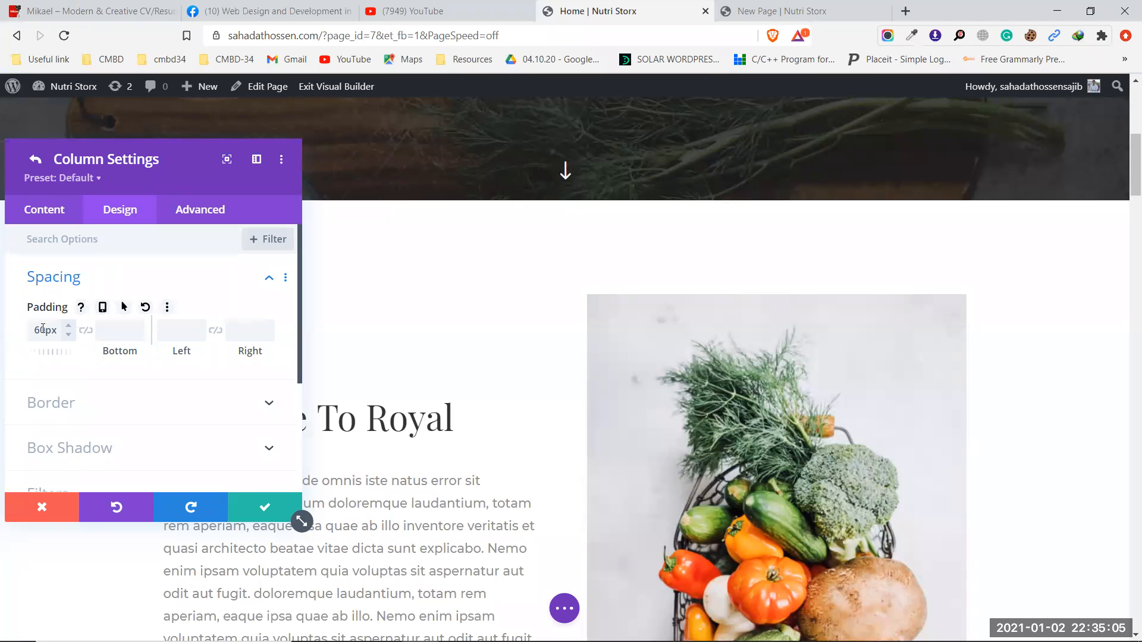
left_click_drag(56, 332, 39, 330)
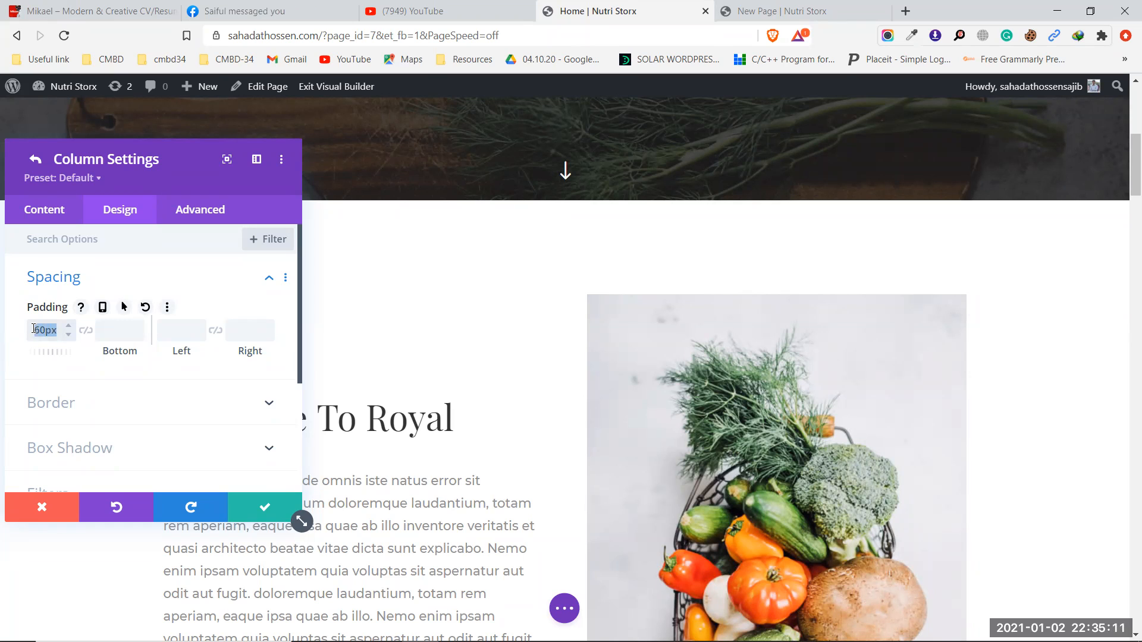
On the New Page tab, set the first column's top padding to 60px
left_click(797, 10)
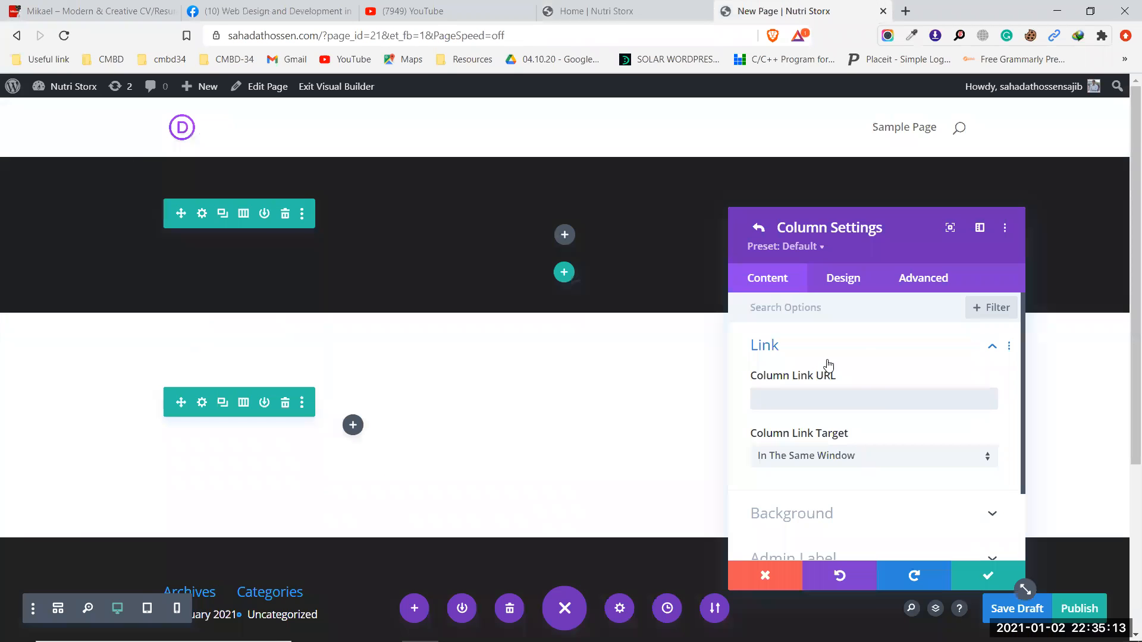
scroll(852, 357, "down", 1)
scroll(851, 351, "up", 1)
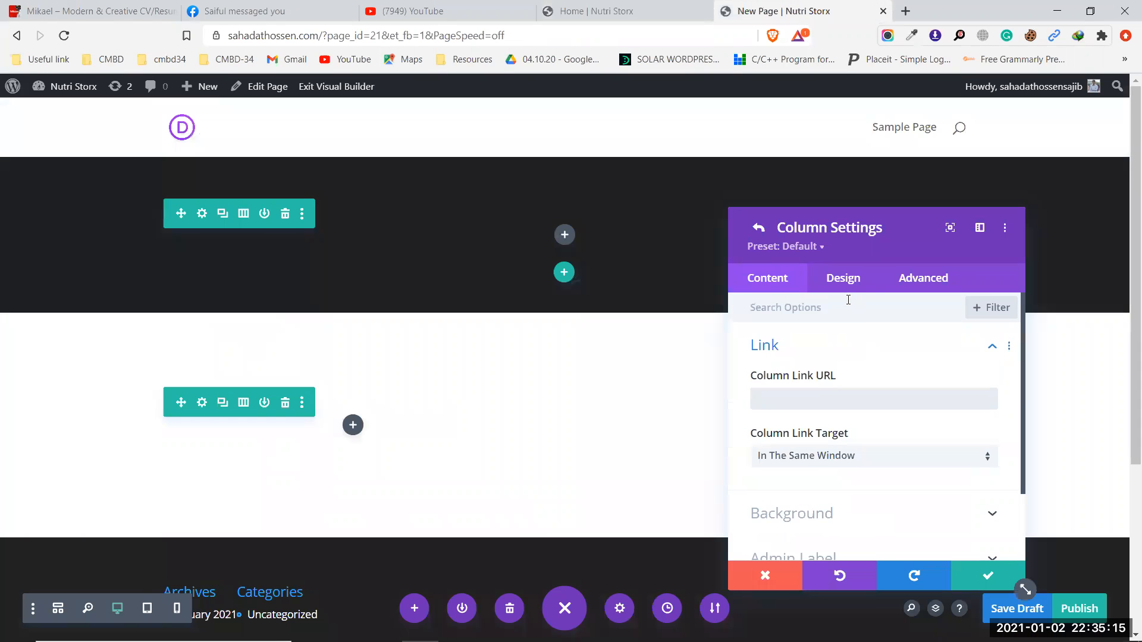
left_click(843, 280)
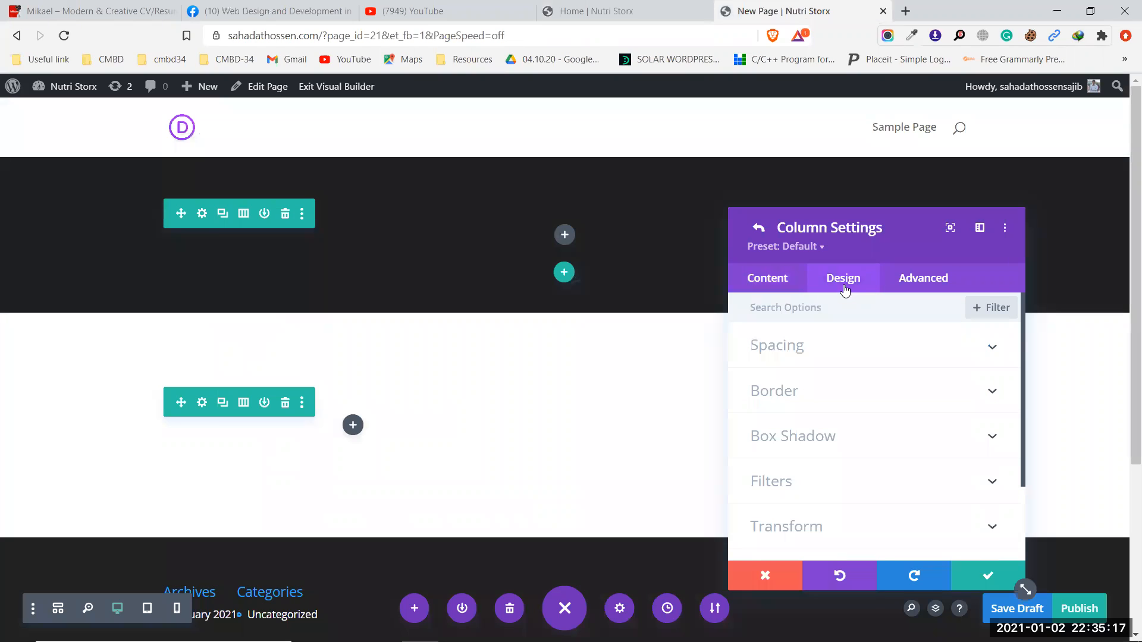
left_click(836, 357)
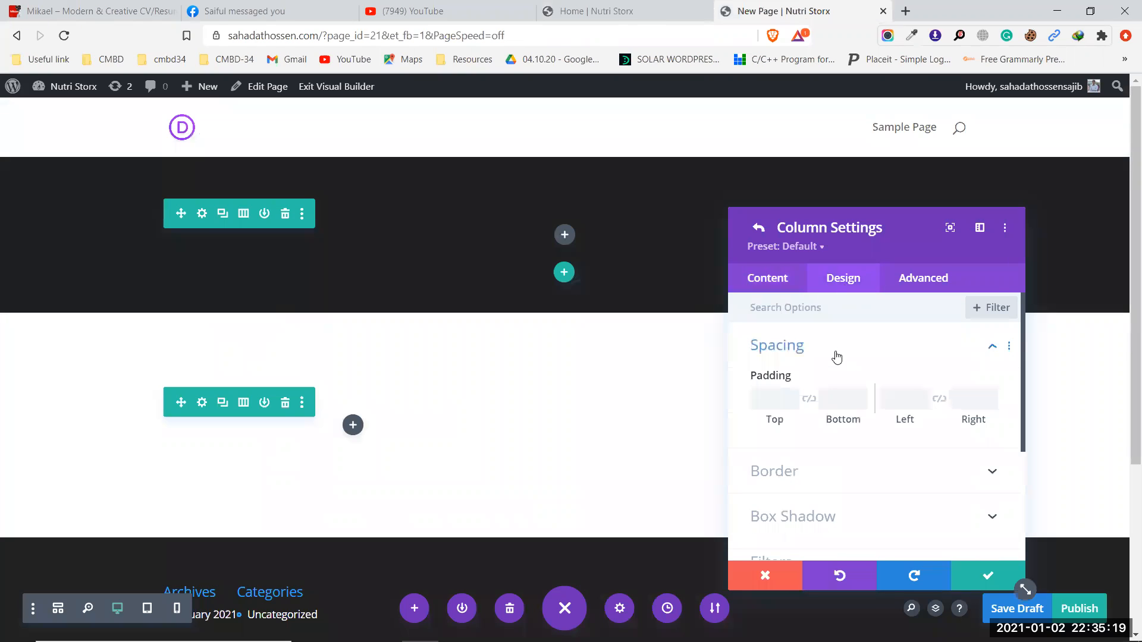
left_click(773, 399)
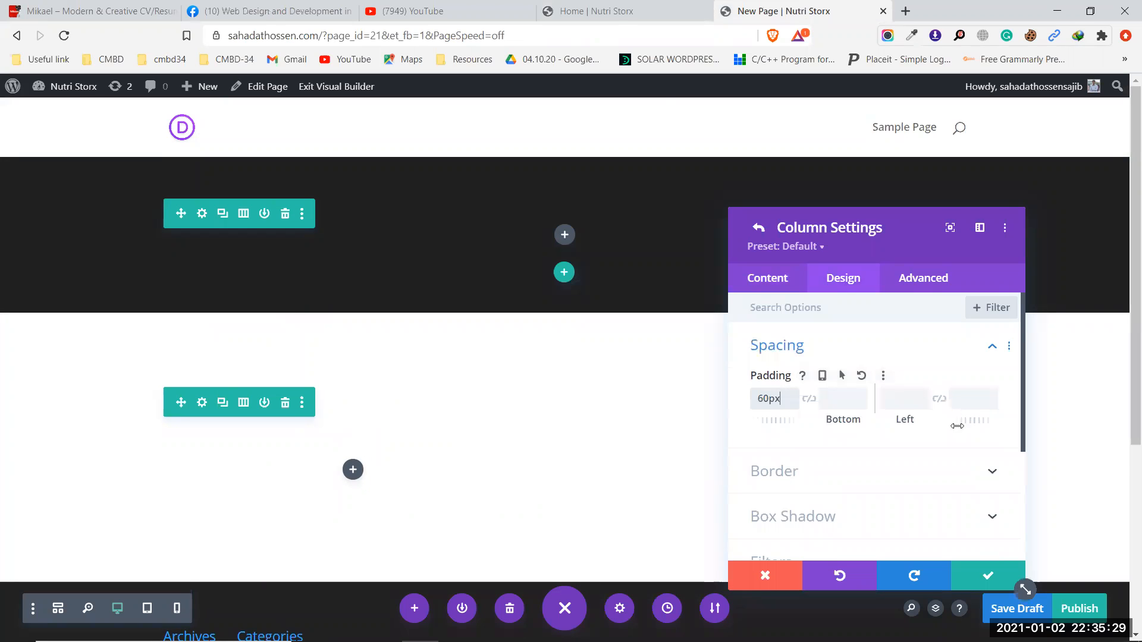
On the Home page, examine the first column's remaining design and advanced options, and return to its content options
left_click(628, 7)
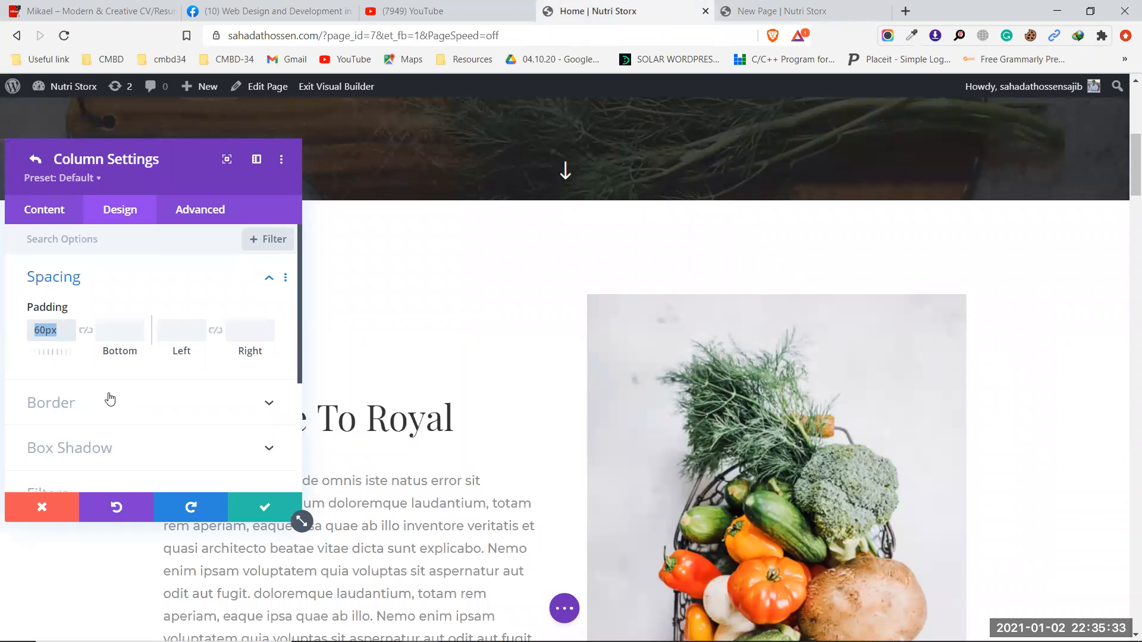
scroll(110, 399, "down", 3)
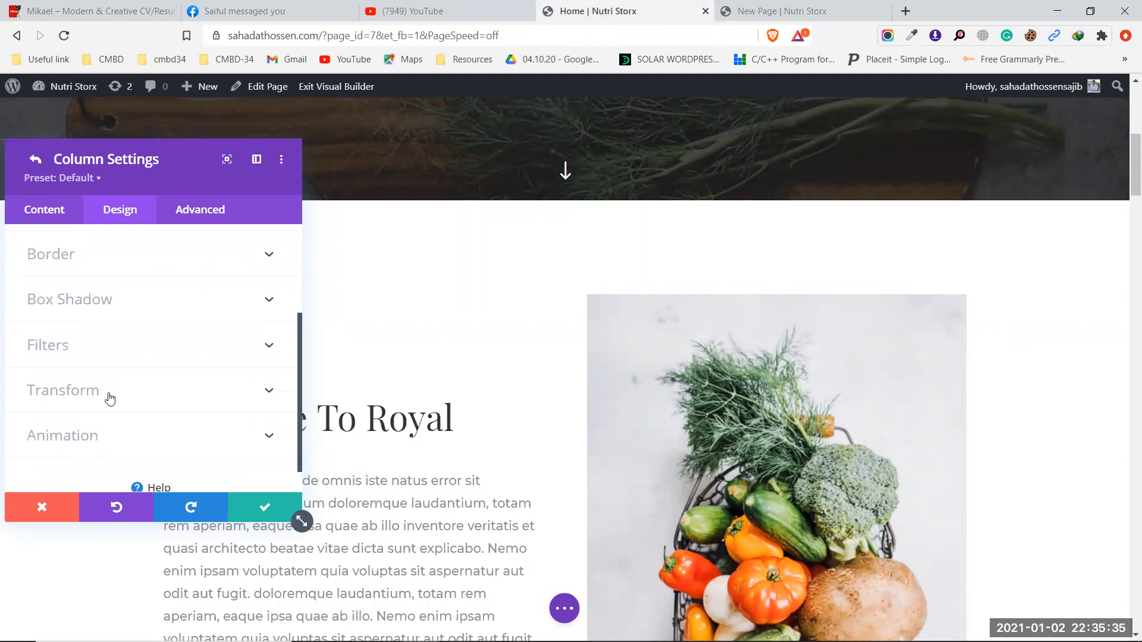
scroll(110, 398, "up", 3)
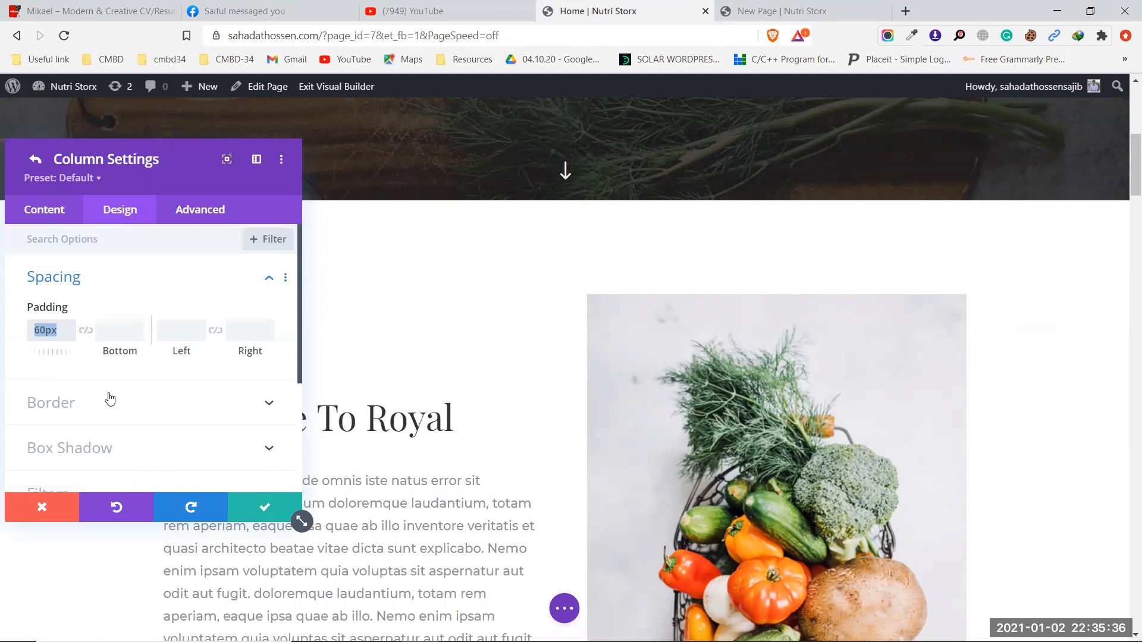
left_click(186, 218)
scroll(116, 411, "down", 3)
scroll(114, 403, "up", 3)
left_click(55, 210)
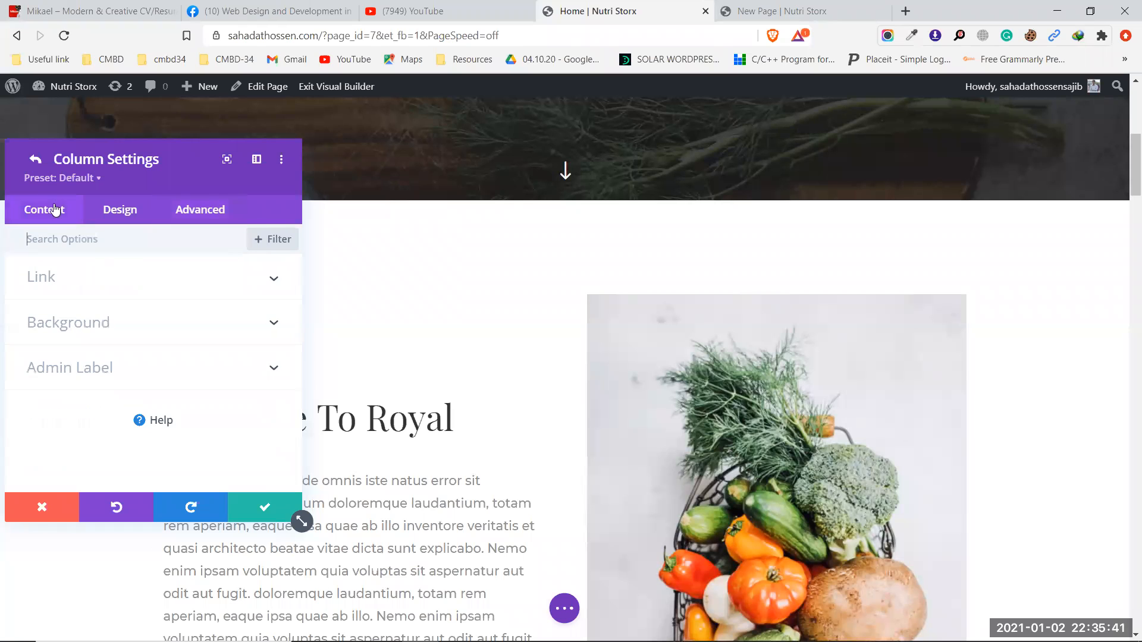
Open the row's second column and examine its link options and its color, gradient and image background options
left_click(35, 158)
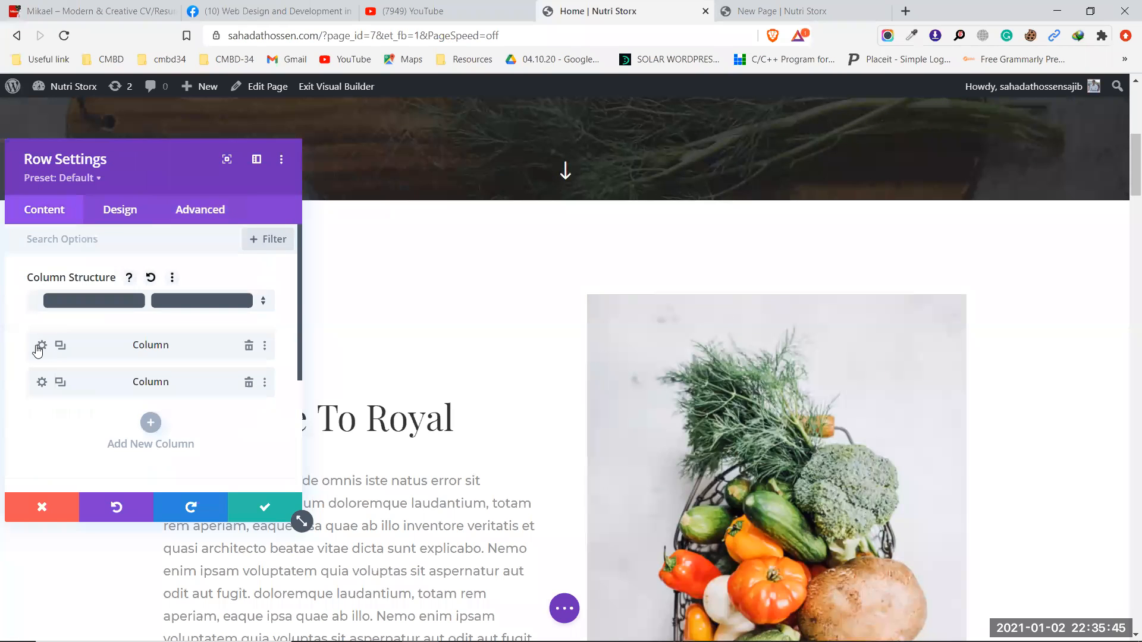
left_click(41, 382)
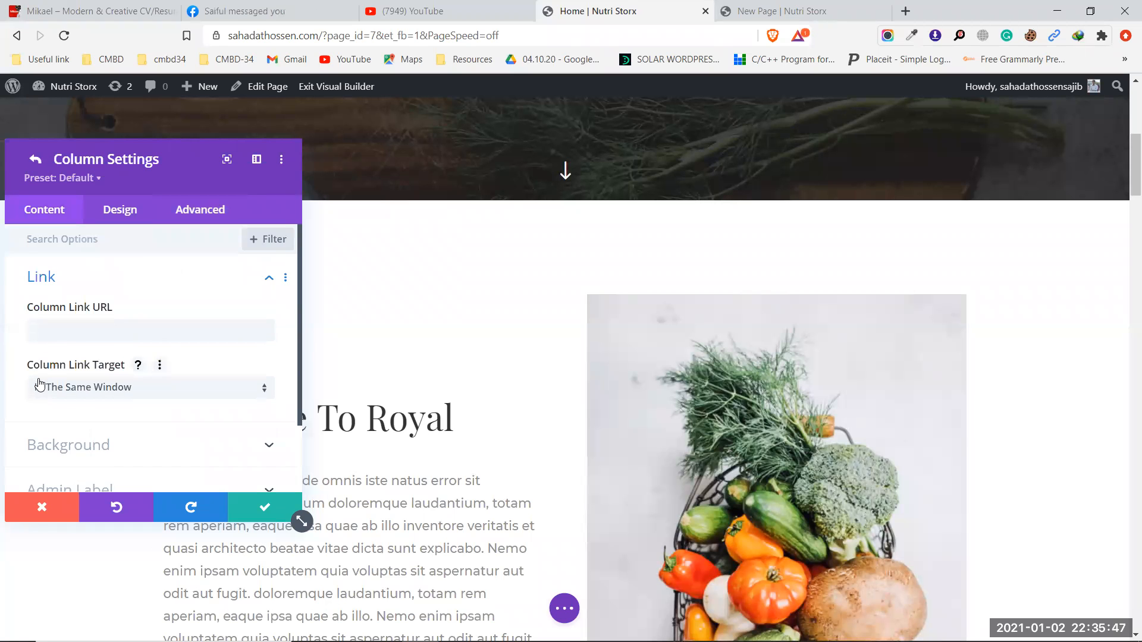
scroll(116, 357, "down", 1)
left_click(115, 371)
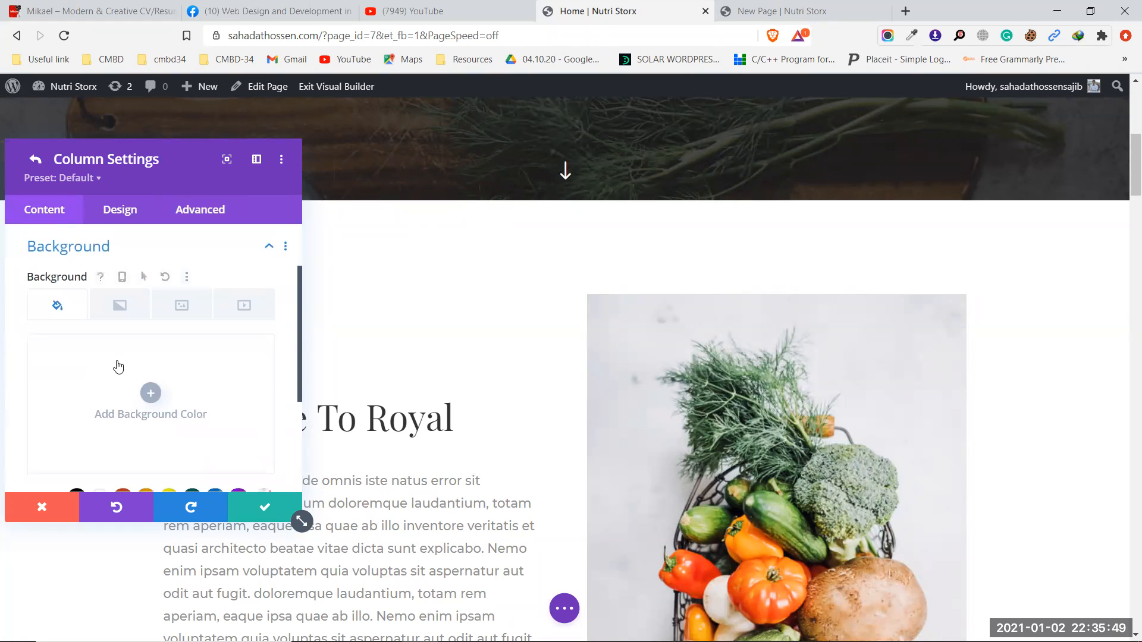
scroll(131, 351, "down", 1)
scroll(133, 327, "up", 1)
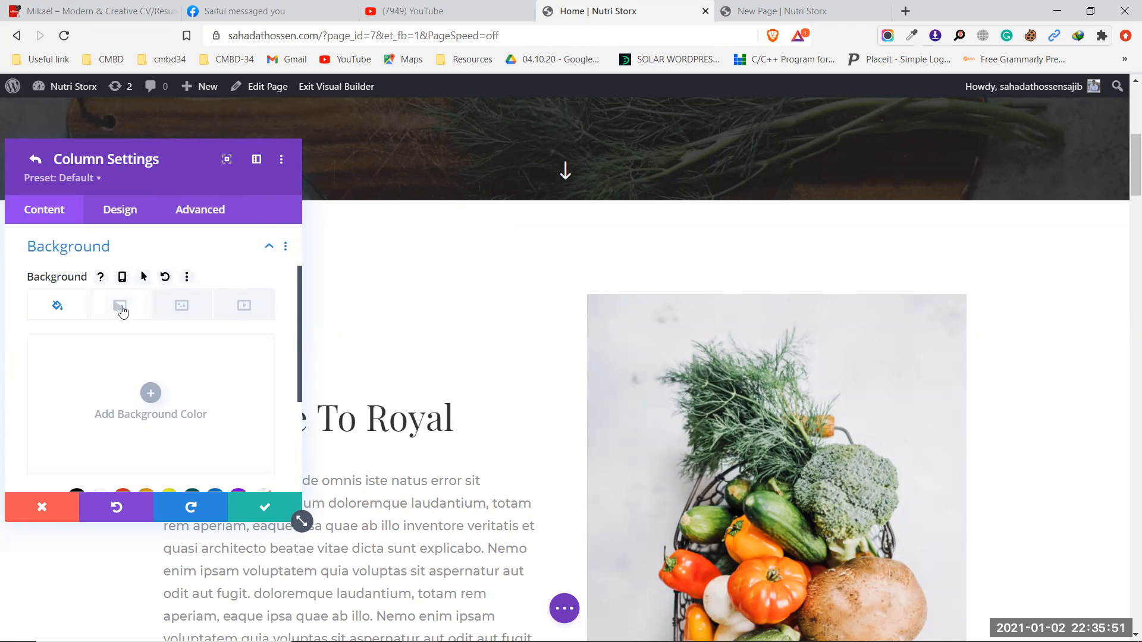
left_click(121, 308)
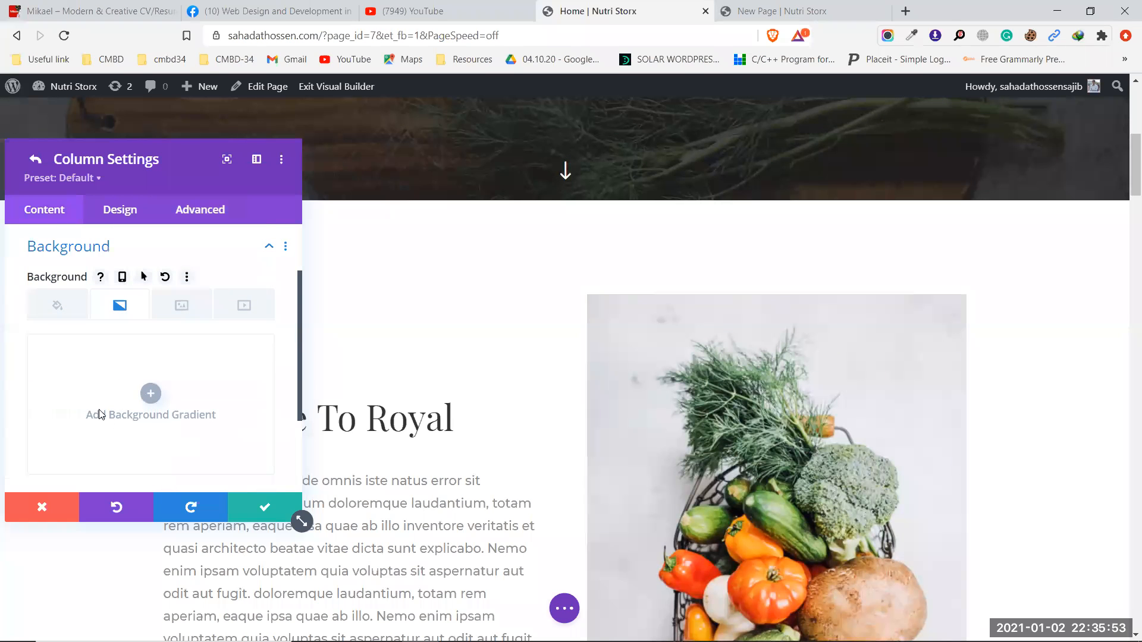
left_click(176, 309)
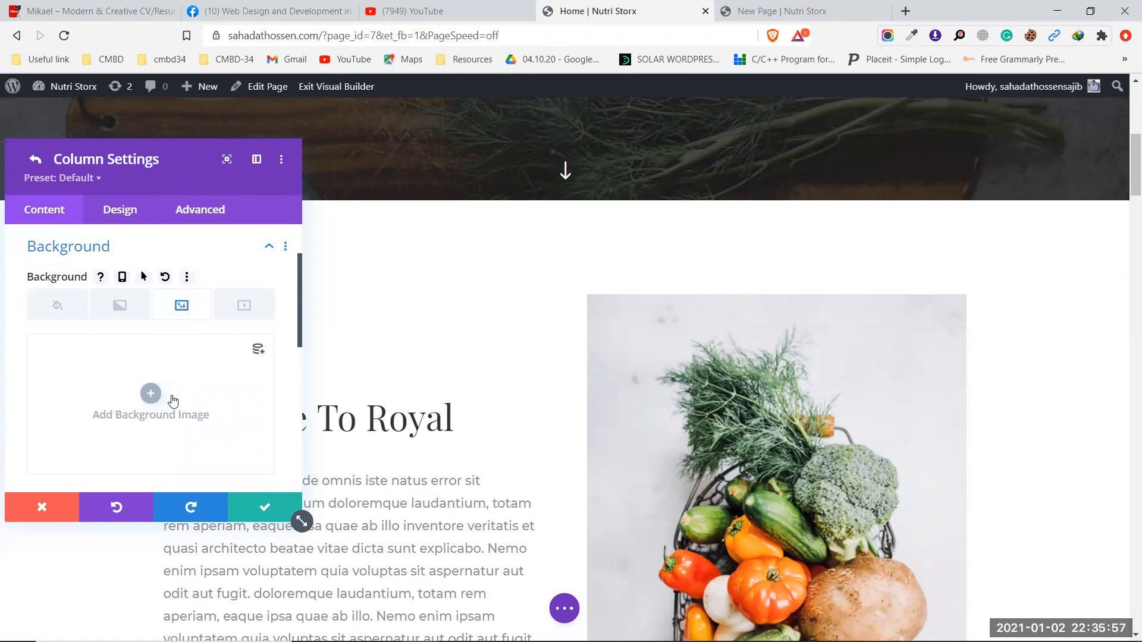
scroll(173, 402, "down", 5)
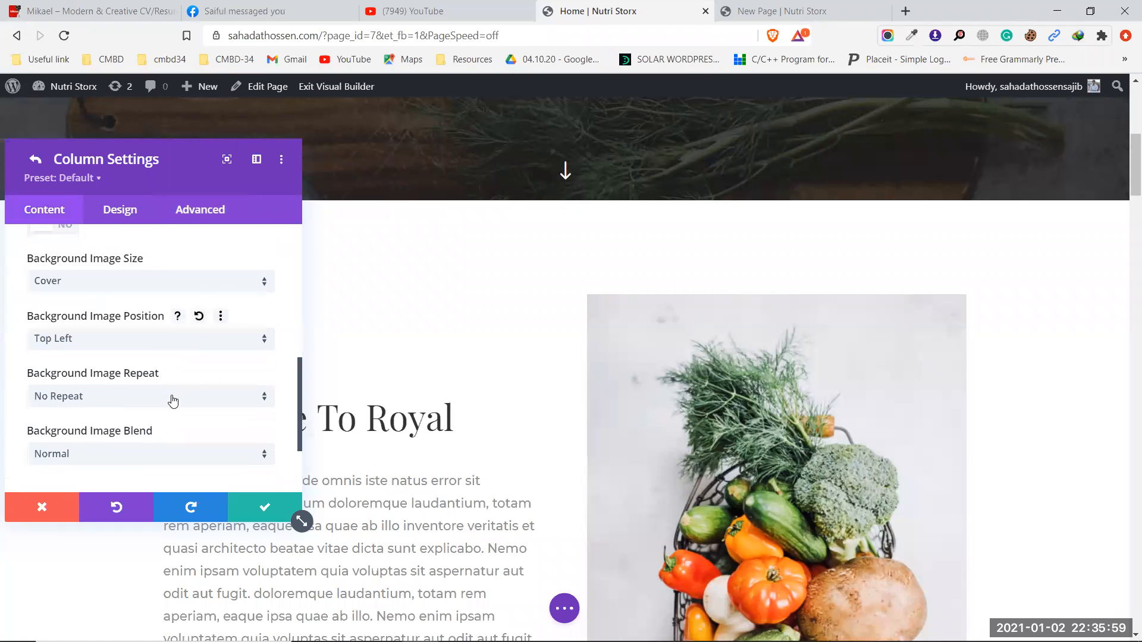
scroll(173, 402, "down", 2)
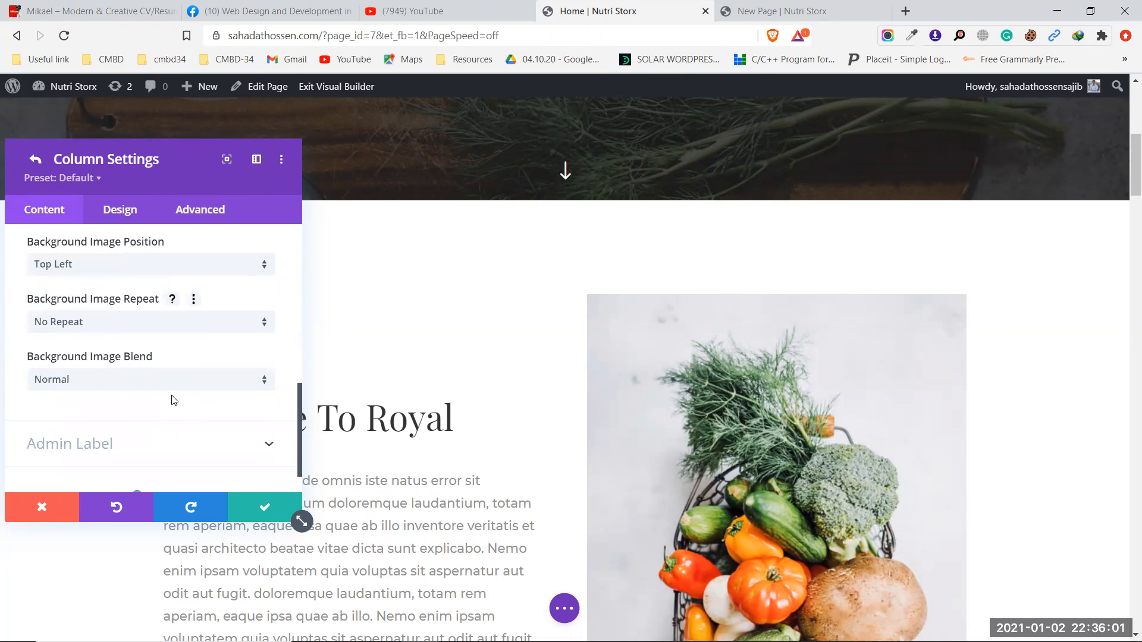
scroll(174, 400, "down", 1)
scroll(174, 400, "up", 8)
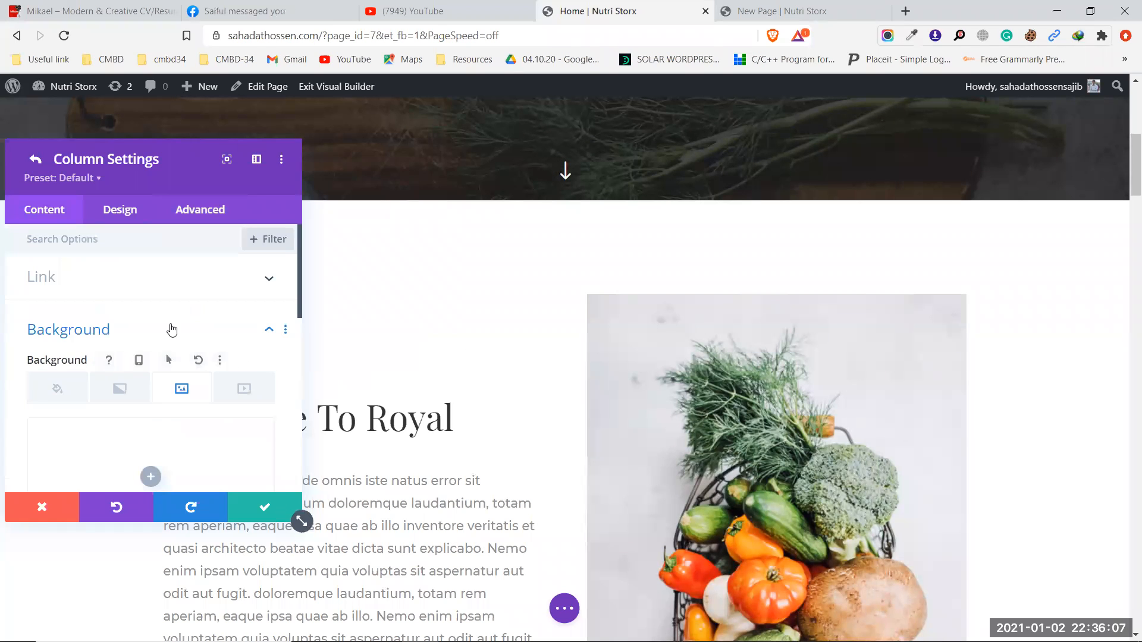
Examine the second column's padding and remaining design options, and return to the row settings
left_click(123, 216)
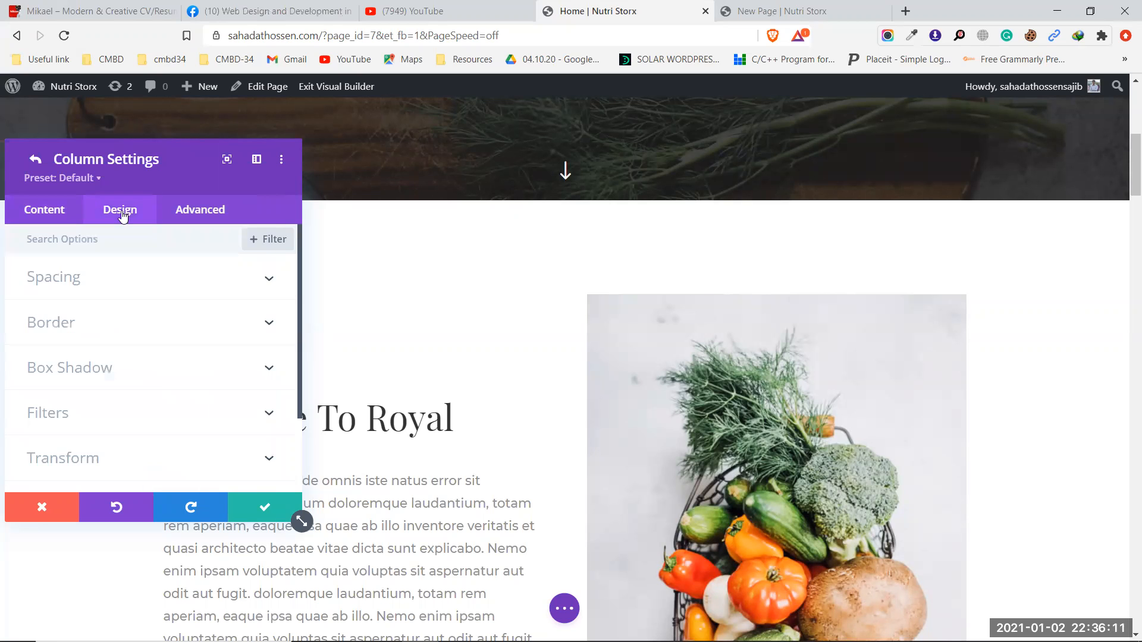
left_click(125, 284)
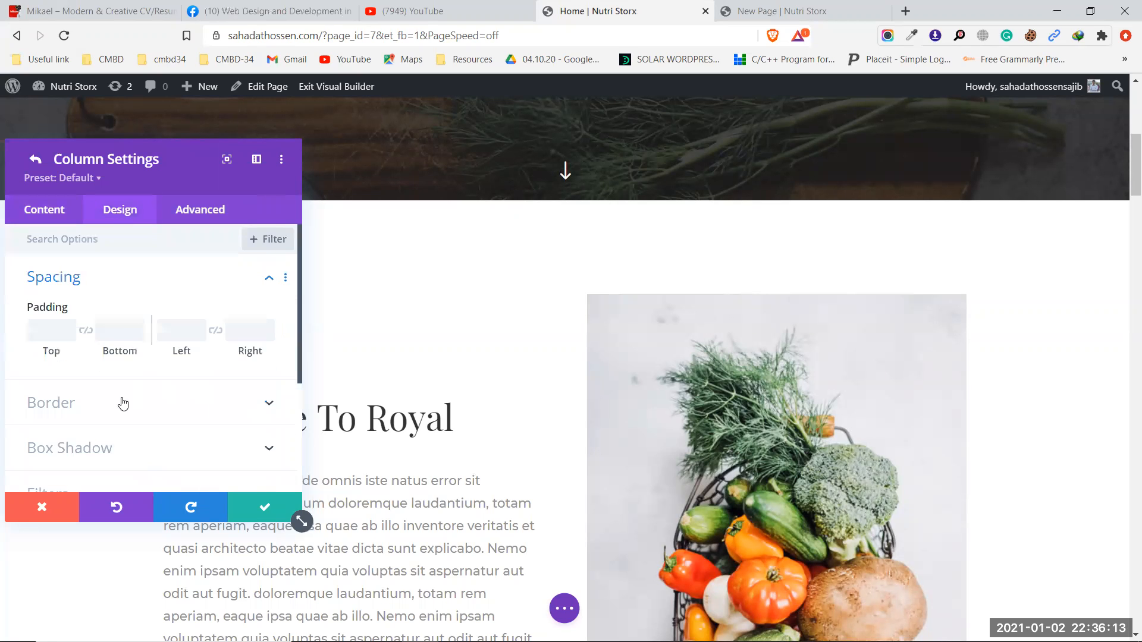
scroll(122, 406, "down", 3)
scroll(122, 405, "up", 3)
left_click(34, 158)
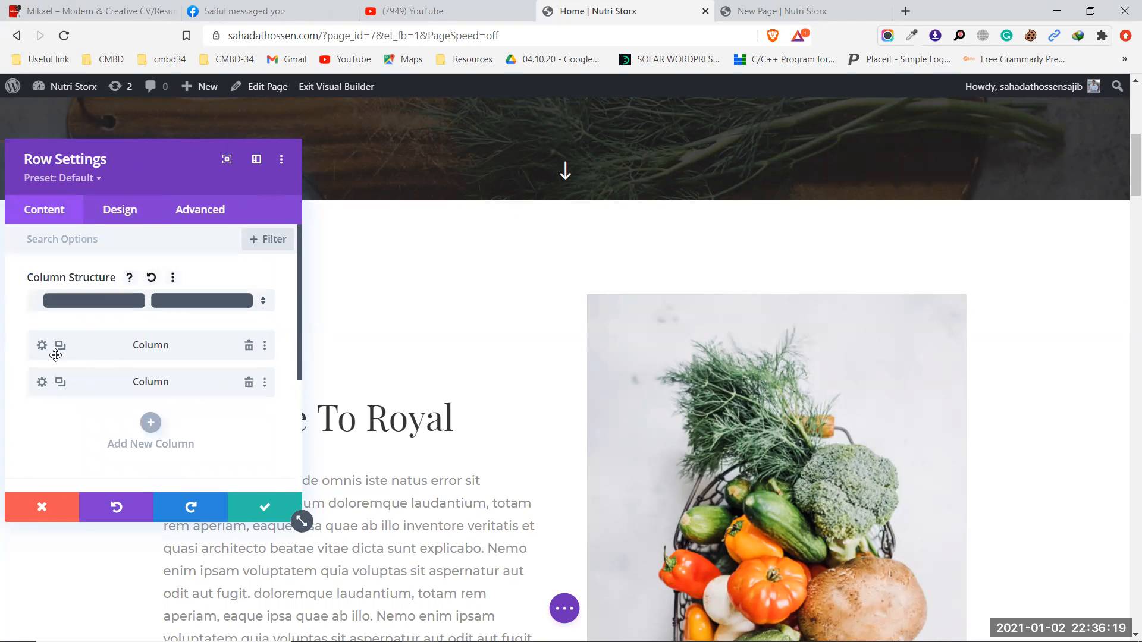
Examine the row's design options, including sizing, margin and padding, down to its animation section
left_click(131, 213)
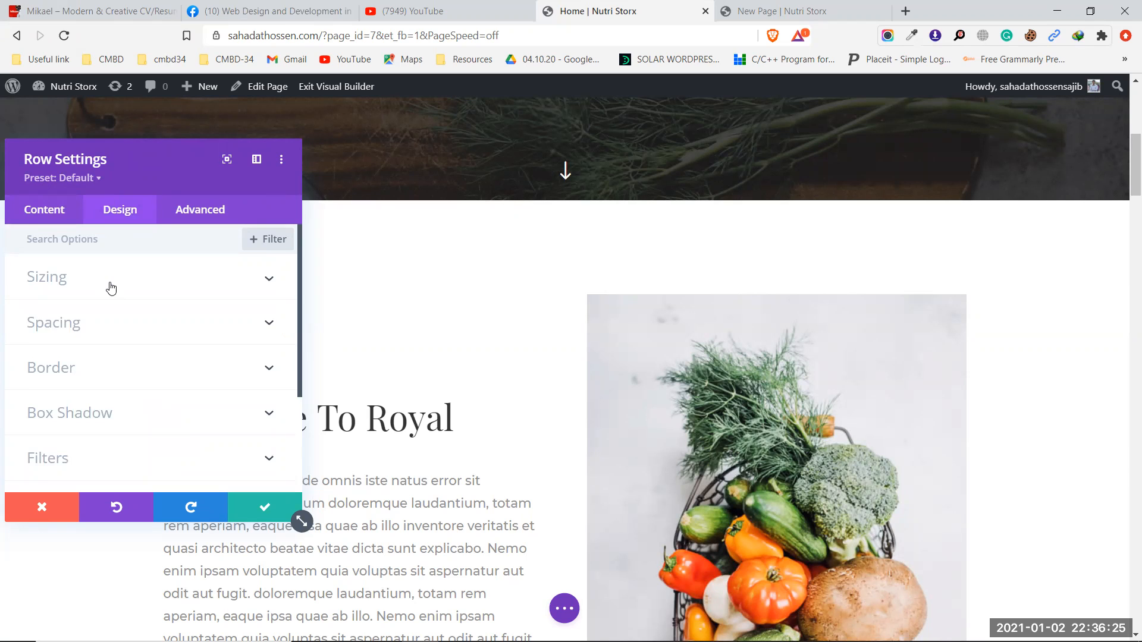
left_click(111, 288)
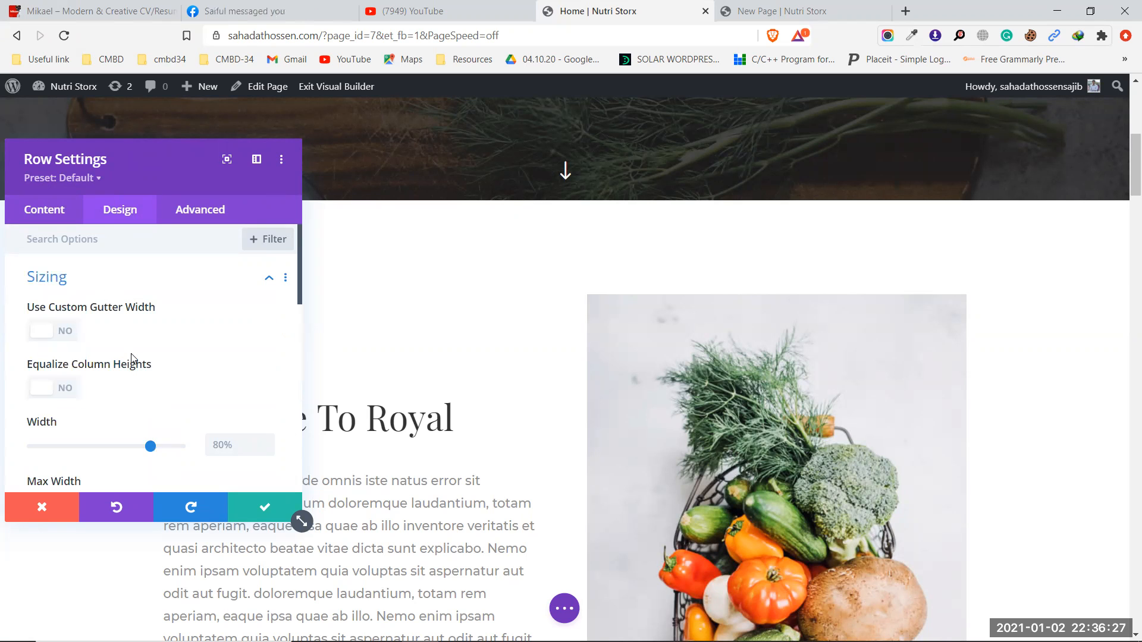
scroll(132, 359, "down", 8)
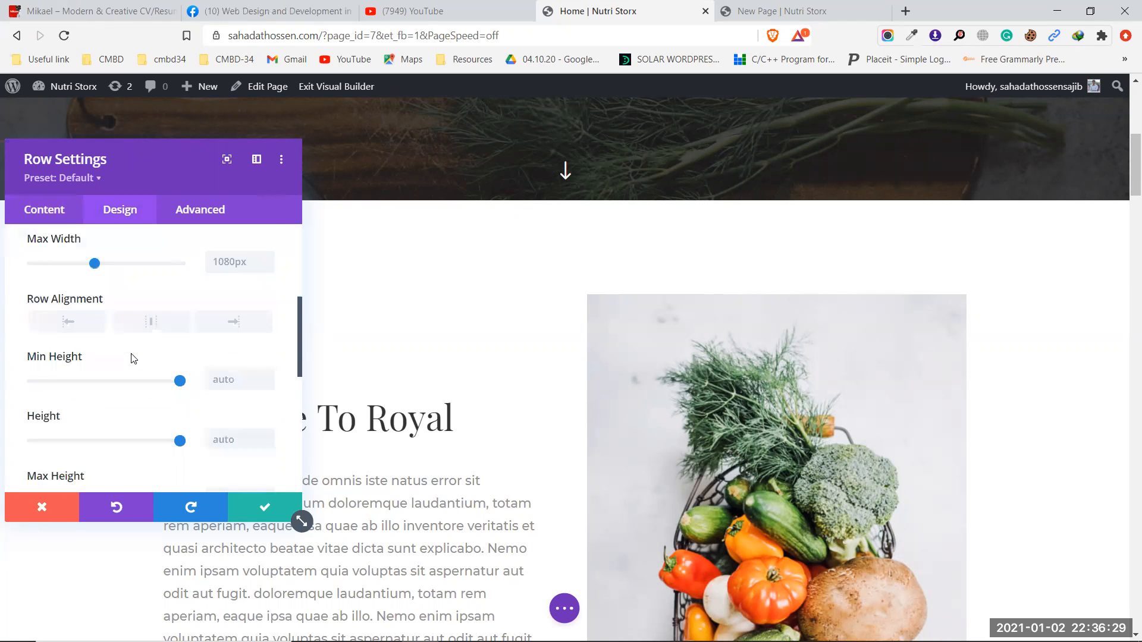
scroll(132, 359, "down", 1)
left_click(130, 291)
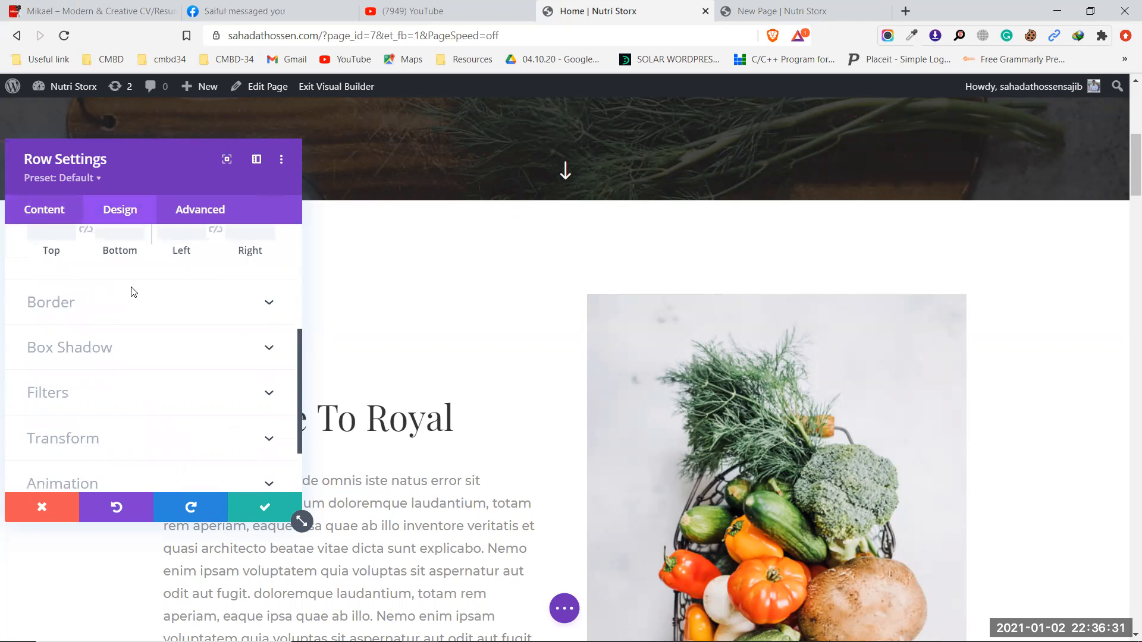
scroll(131, 408, "down", 2)
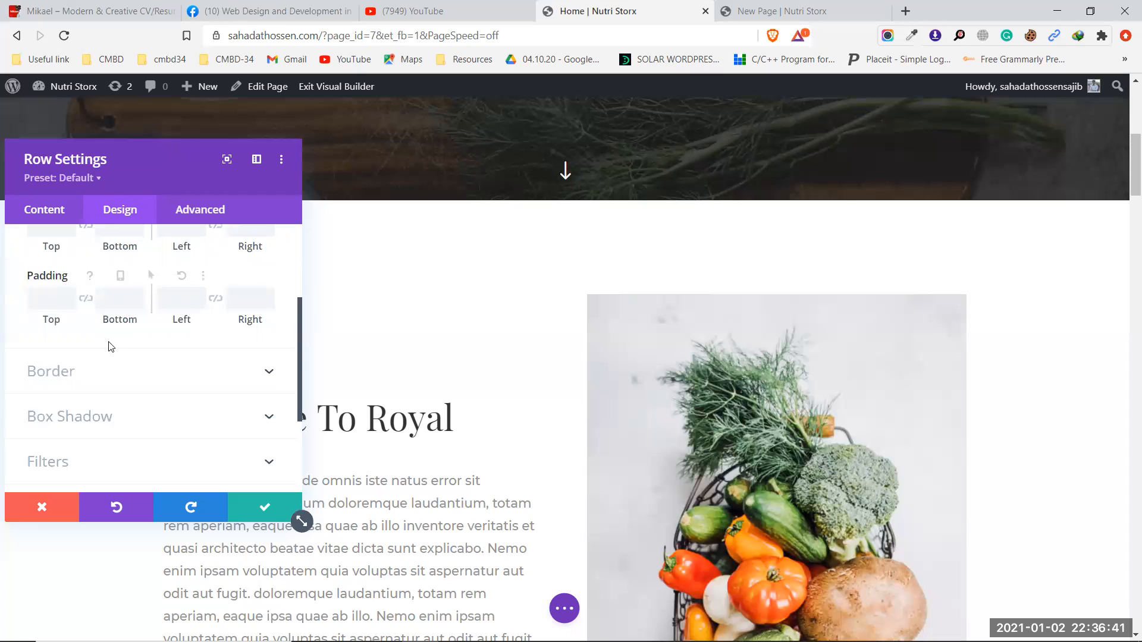
scroll(160, 344, "up", 3)
scroll(158, 330, "down", 6)
scroll(123, 339, "up", 3)
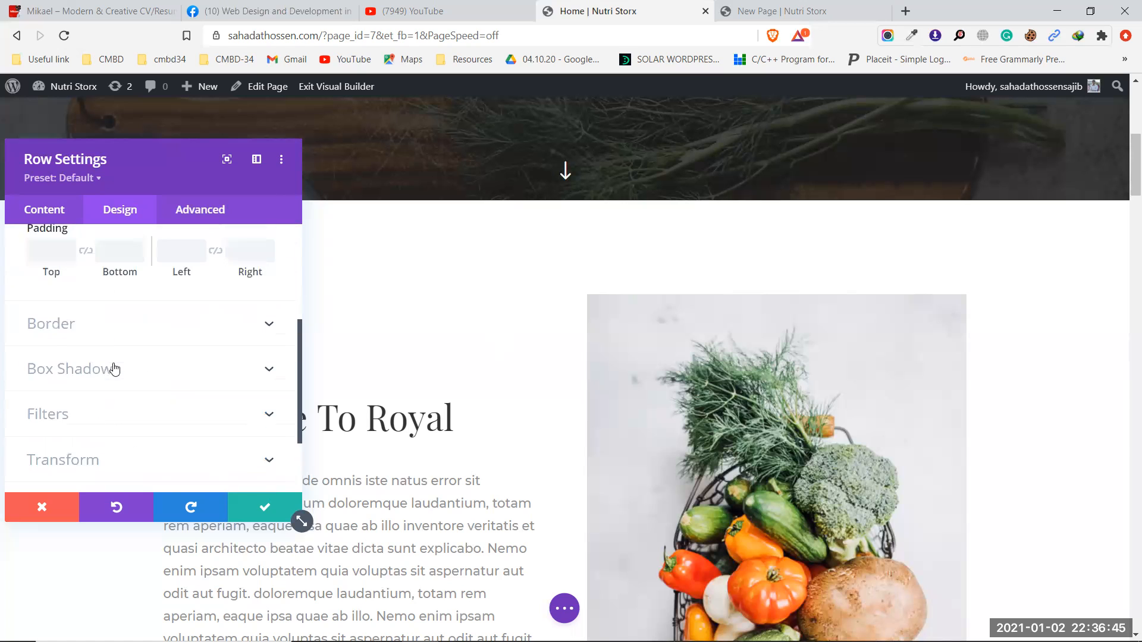
scroll(117, 398, "down", 3)
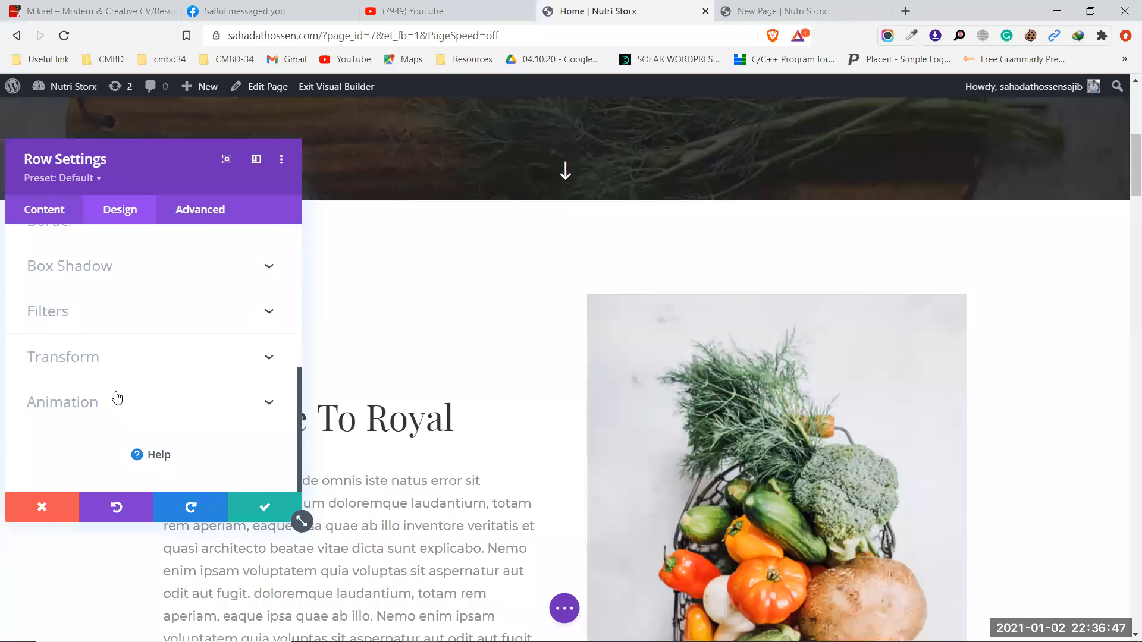
scroll(116, 395, "up", 3)
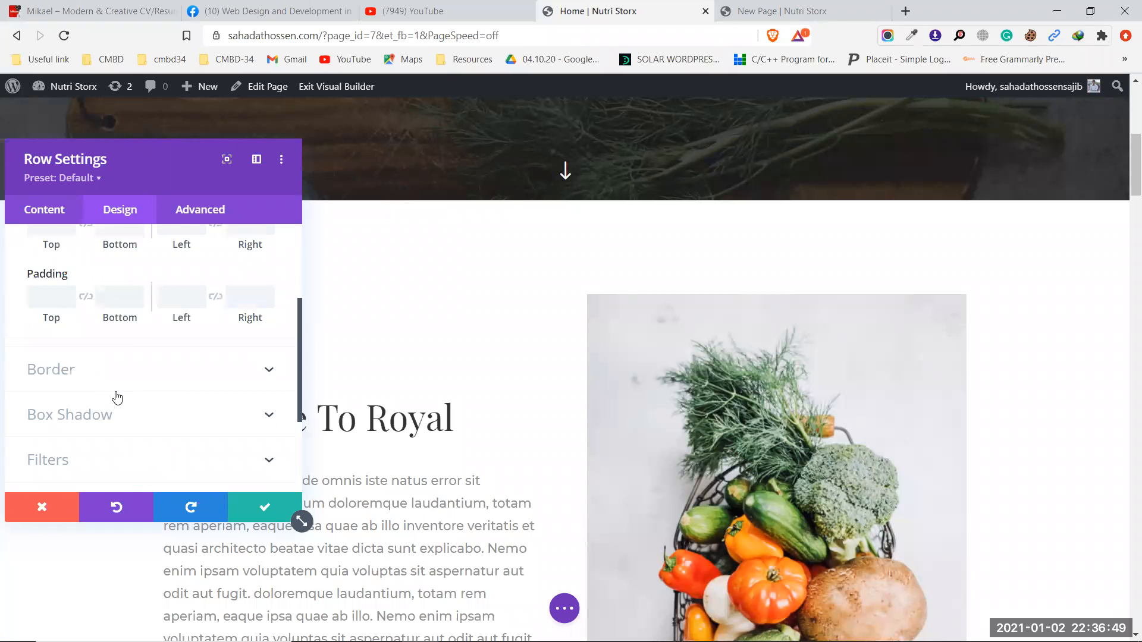
Check the row's advanced options, return to its column structure and close the row settings without saving
left_click(178, 220)
scroll(124, 369, "down", 1)
scroll(123, 369, "down", 1)
scroll(123, 368, "up", 2)
left_click(57, 220)
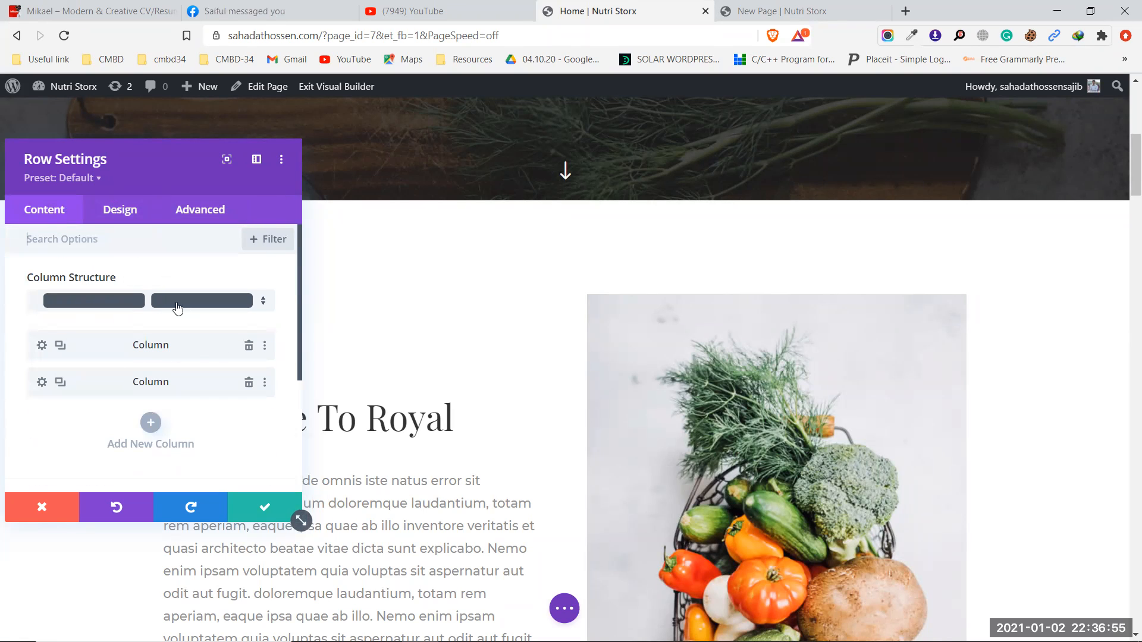
left_click(51, 517)
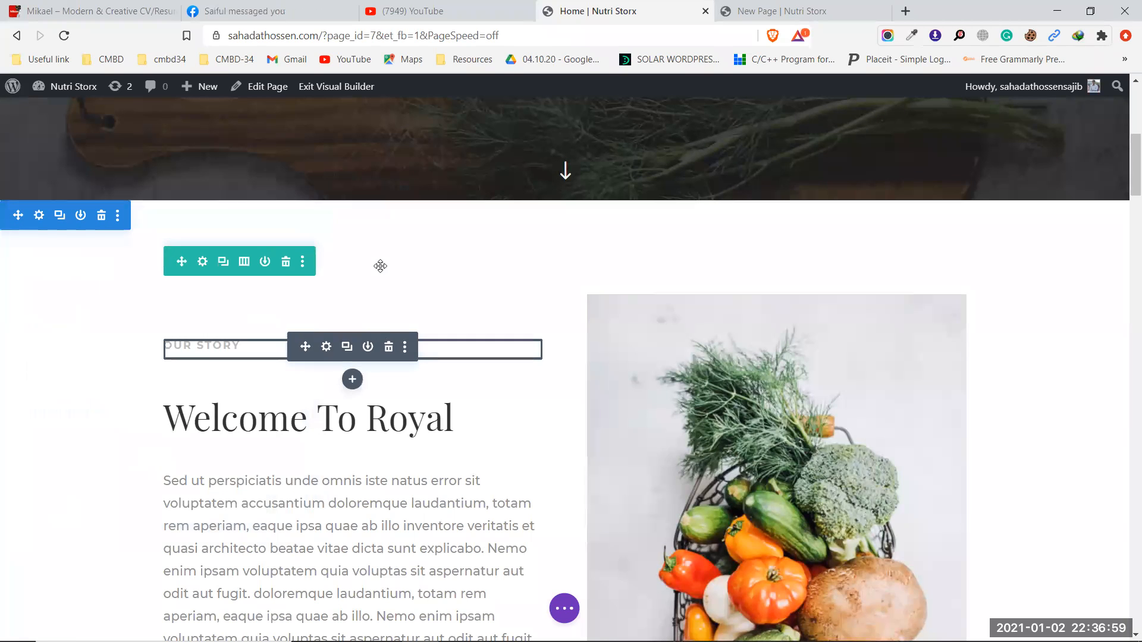
Open the settings of the Our Story text module and move the dialog over the vegetable image, clear of the text
mouse_move(350, 348)
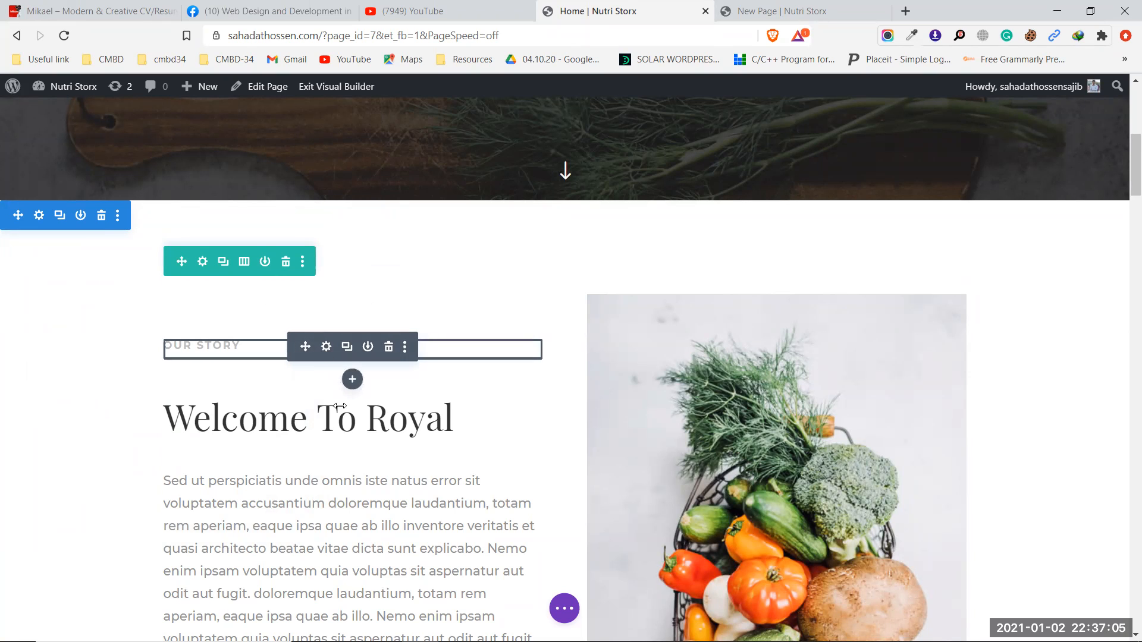
scroll(335, 506, "down", 5)
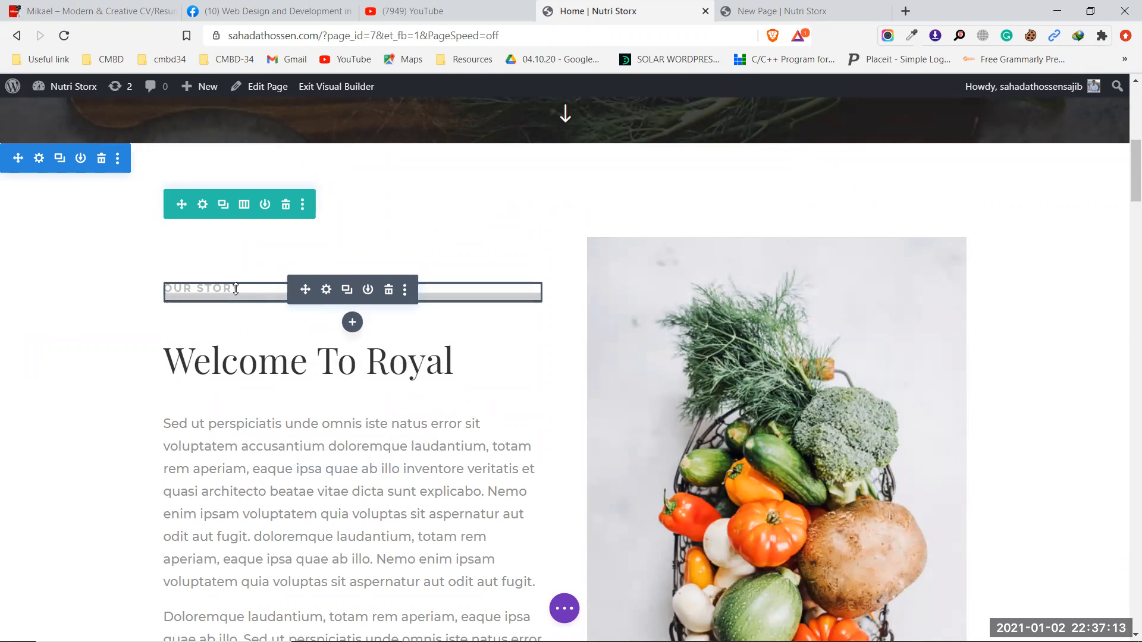
left_click(326, 291)
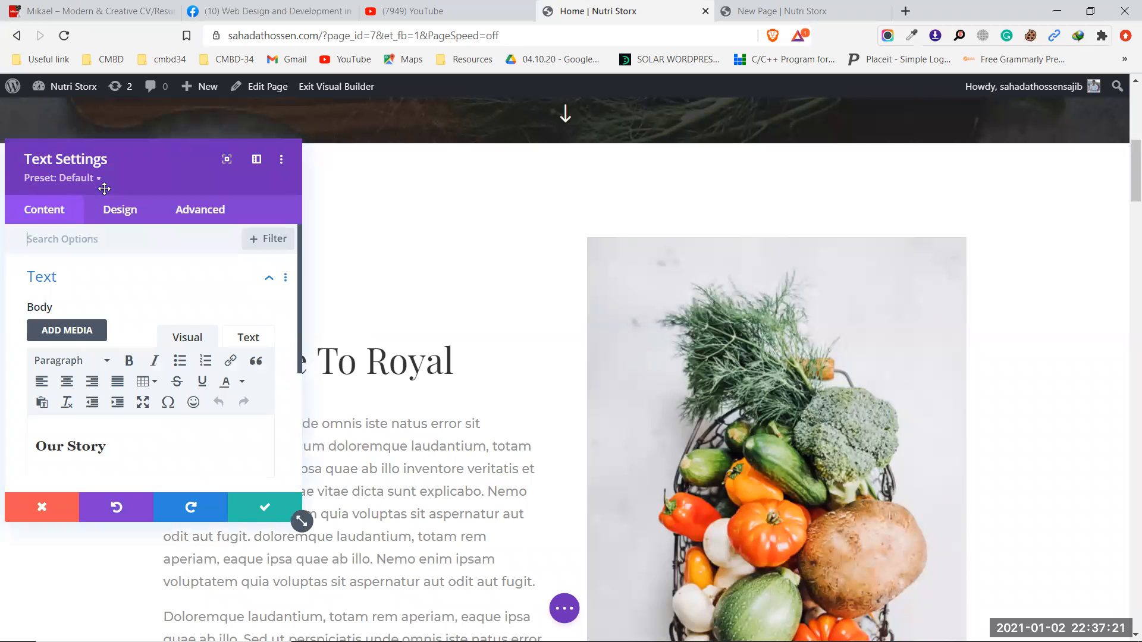
left_click_drag(117, 186, 823, 217)
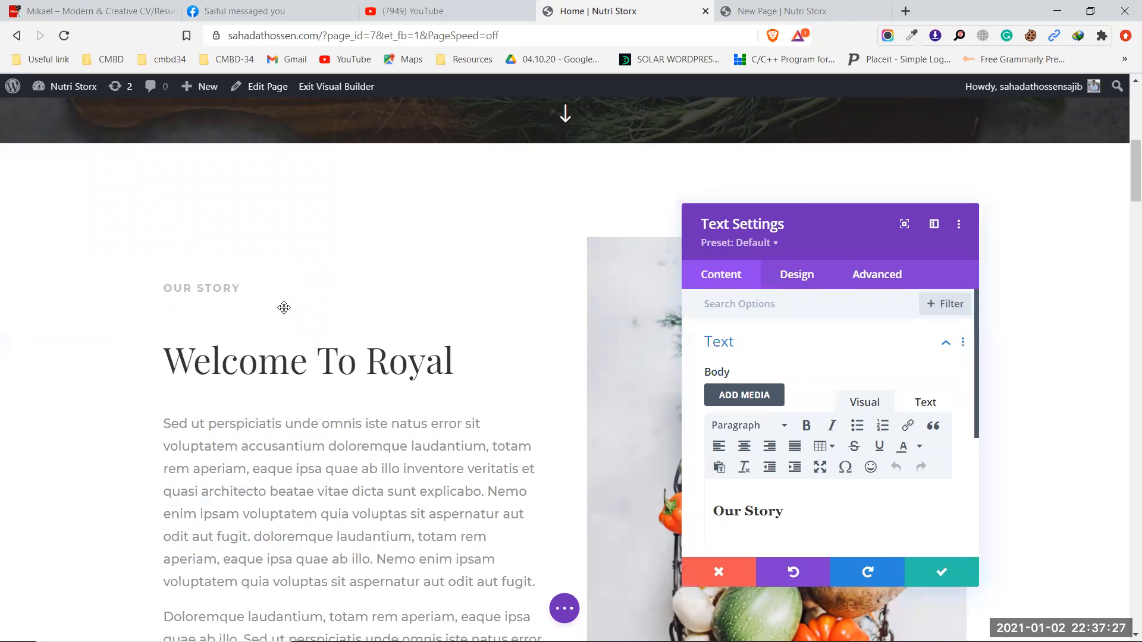
Copy the "Our Story" heading from the Home page's text module and switch to the New Page browser tab
scroll(815, 438, "down", 1)
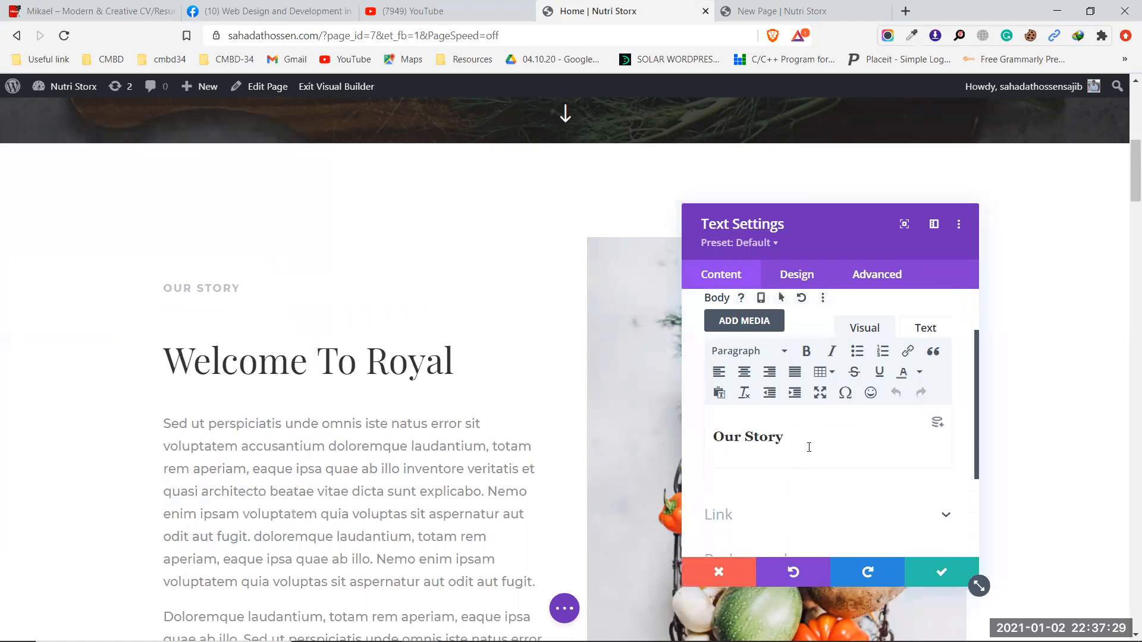
left_click_drag(807, 440, 715, 440)
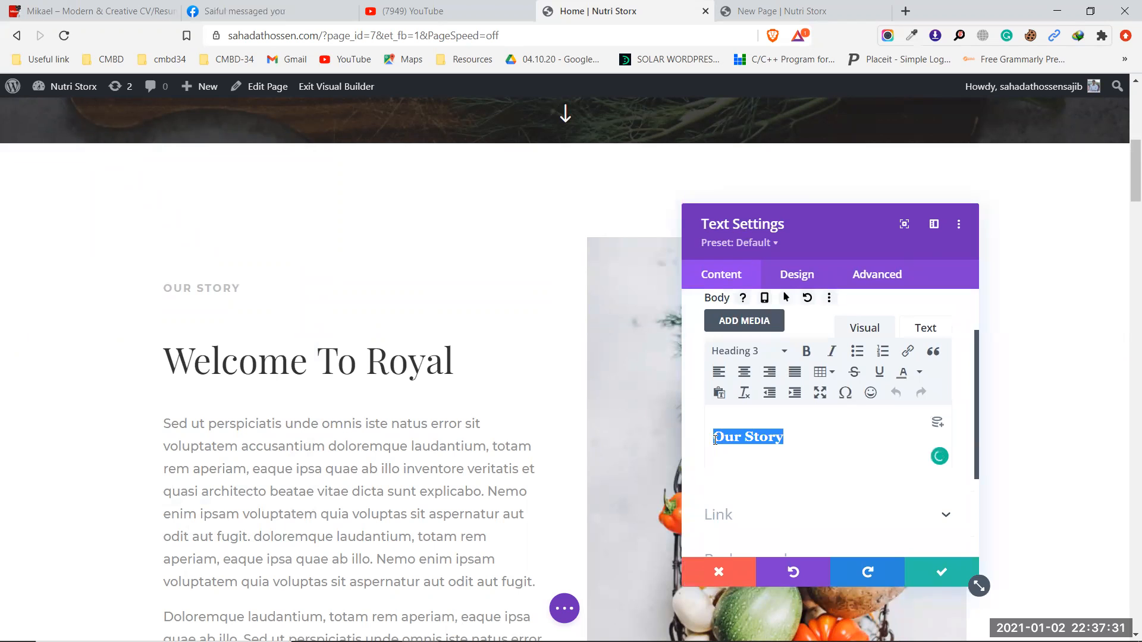
left_click(785, 6)
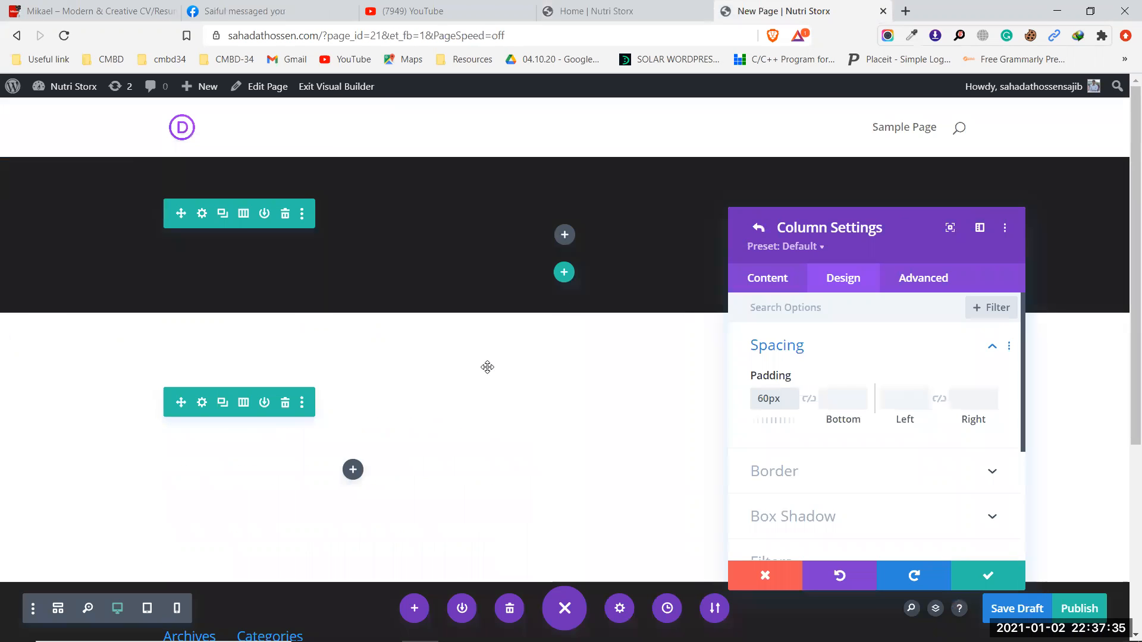
Save the open column and row settings, and insert a Text module in the first column of the white section's two-column row
left_click(974, 574)
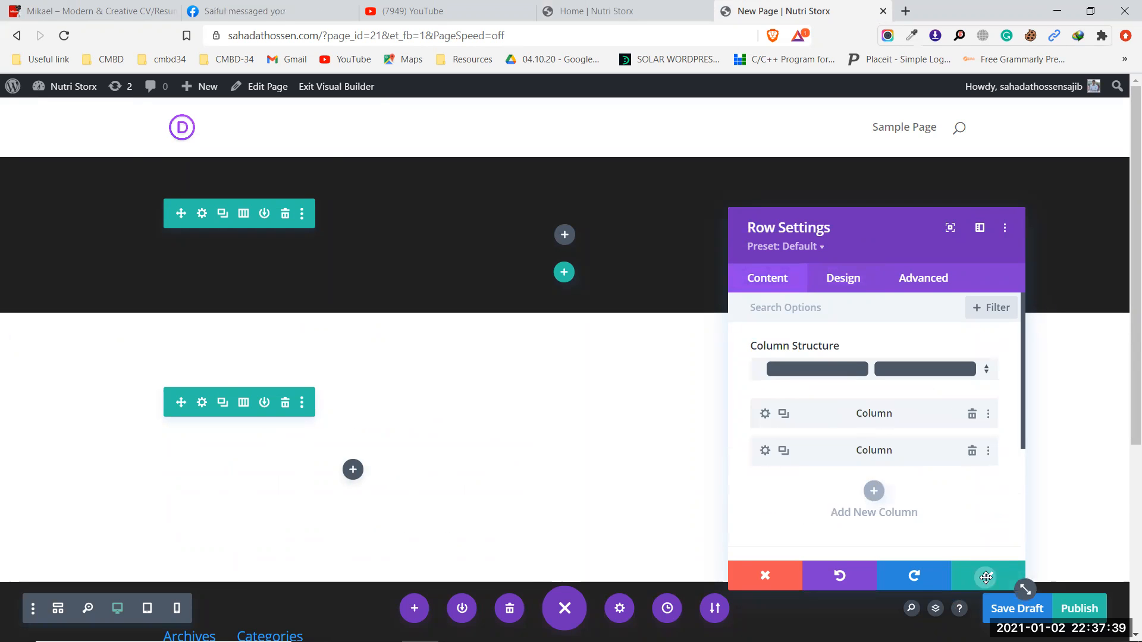
left_click(980, 575)
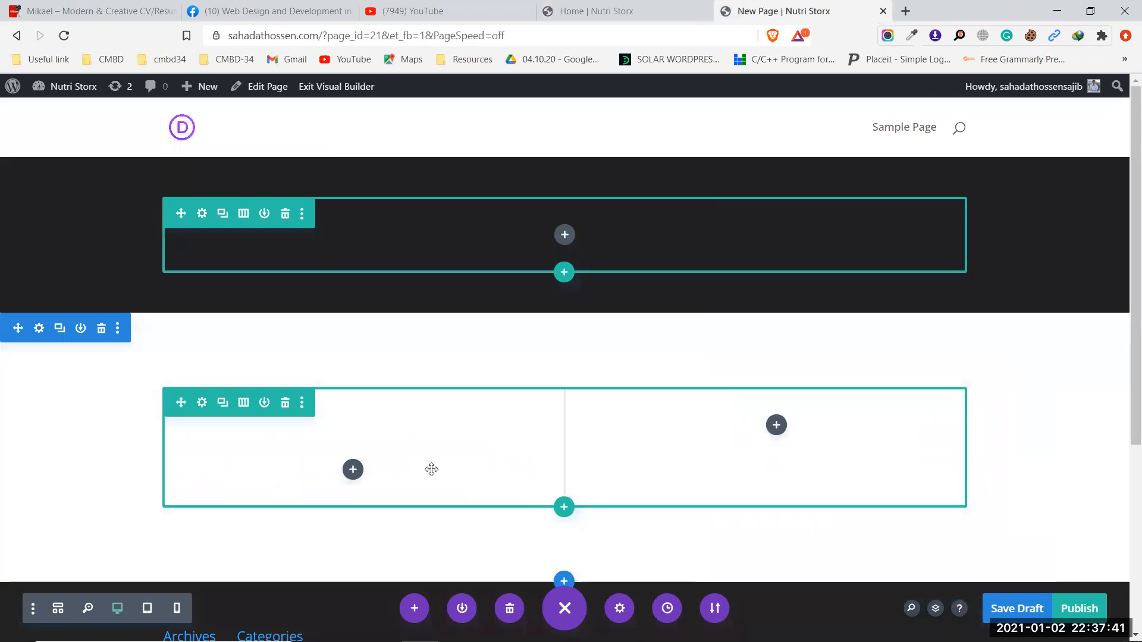
left_click(352, 471)
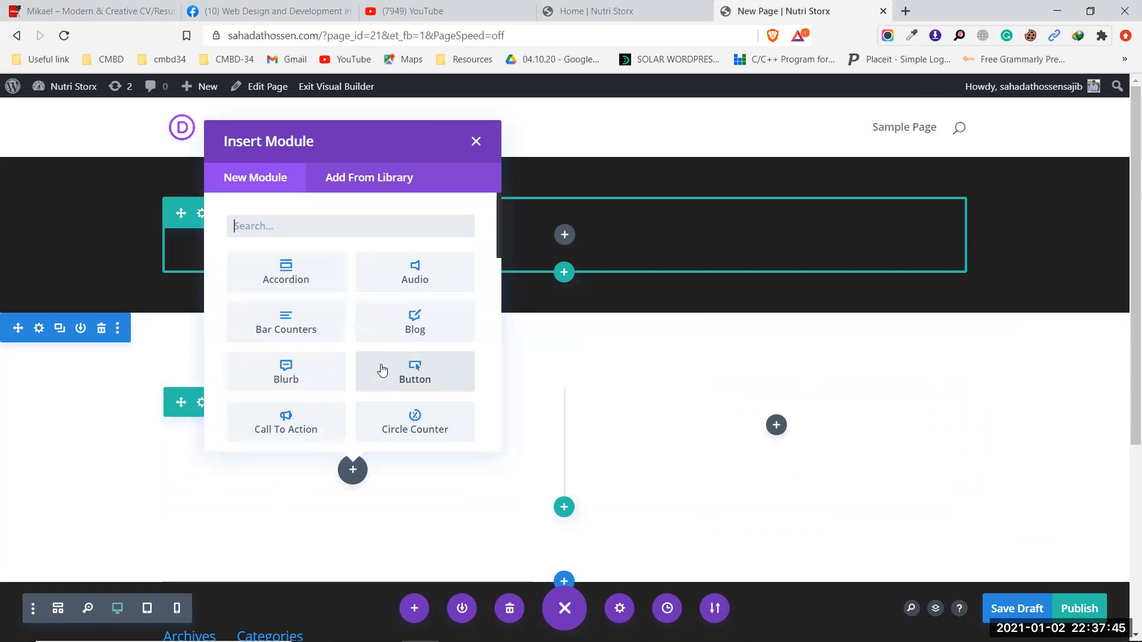
scroll(380, 369, "down", 8)
scroll(382, 368, "down", 5)
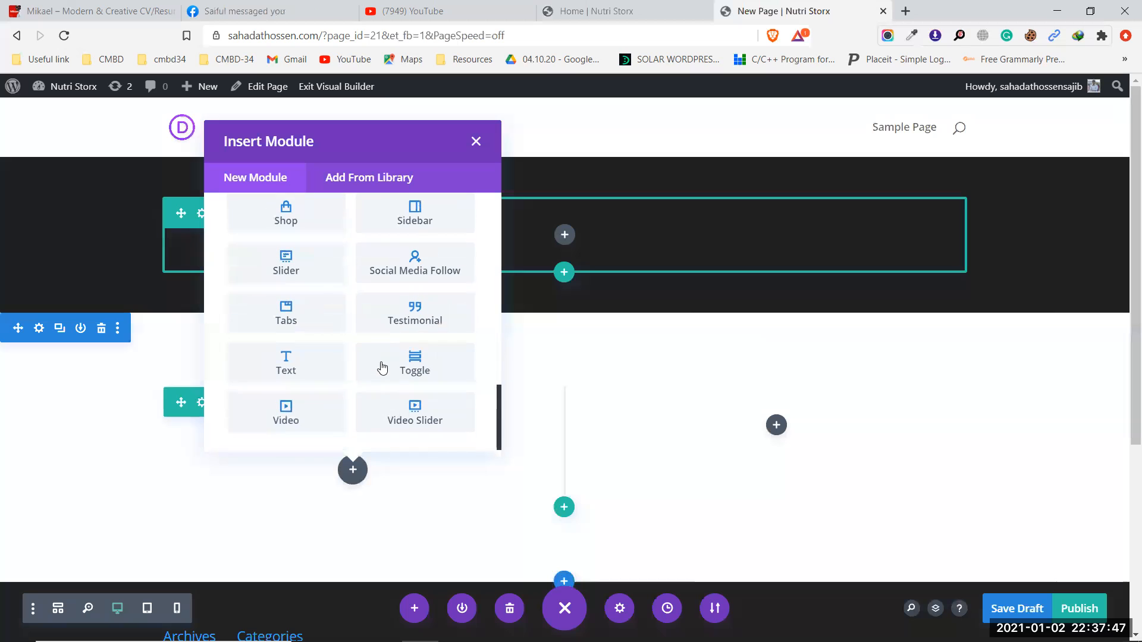
left_click(306, 370)
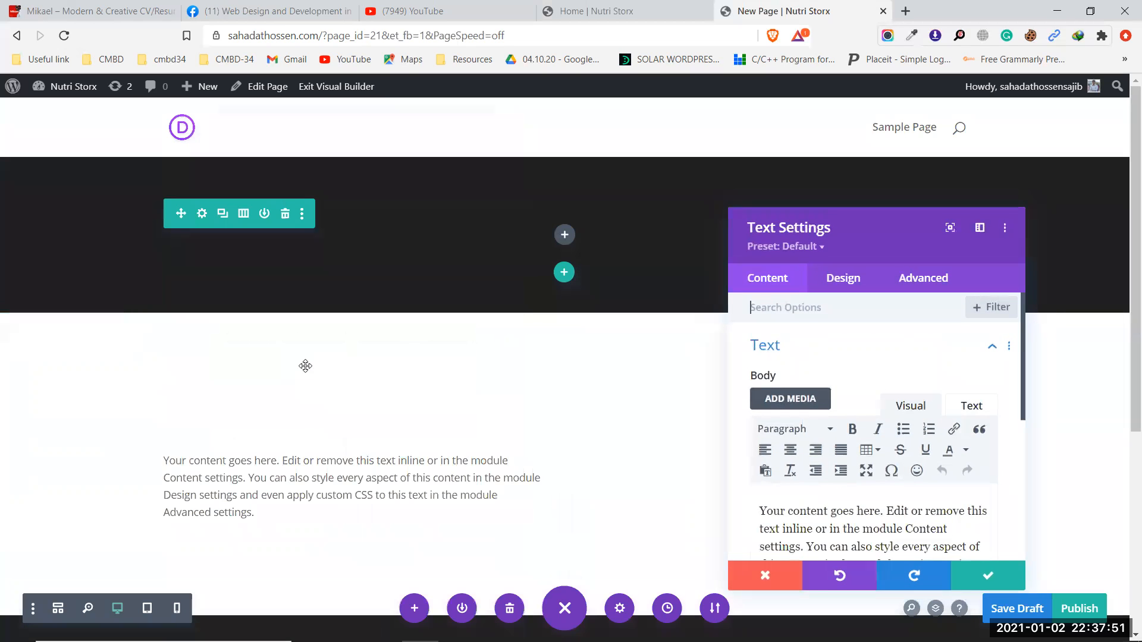
Replace the new text module's placeholder body with the Heading 3 text "Our Story"
scroll(832, 355, "down", 2)
scroll(832, 355, "down", 2)
left_click_drag(906, 452, 761, 359)
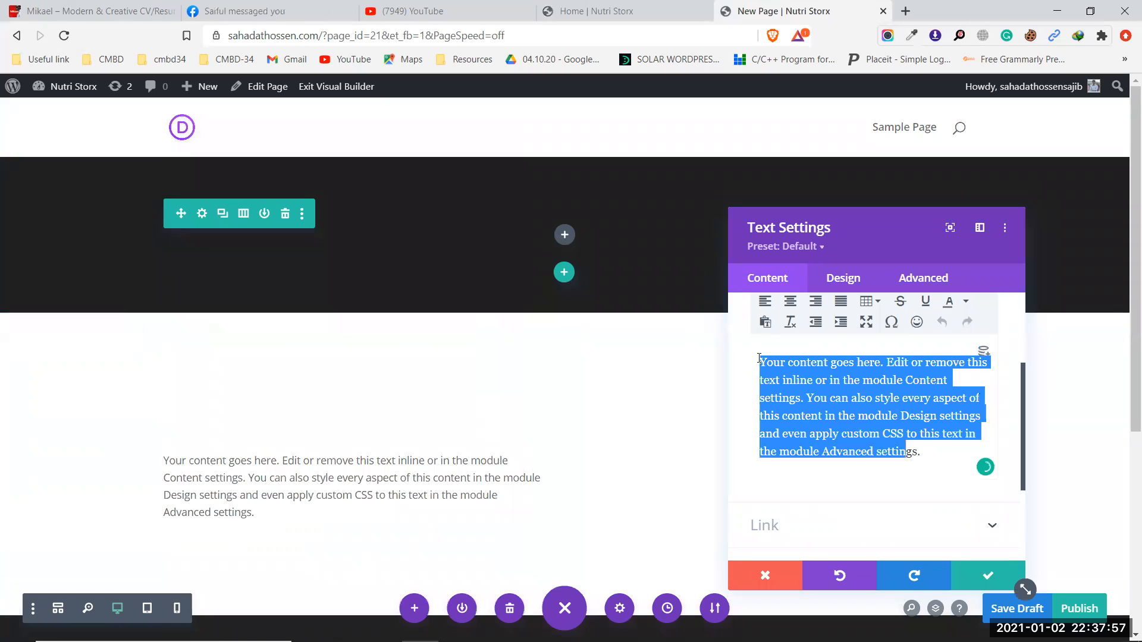
key("BackSpace")
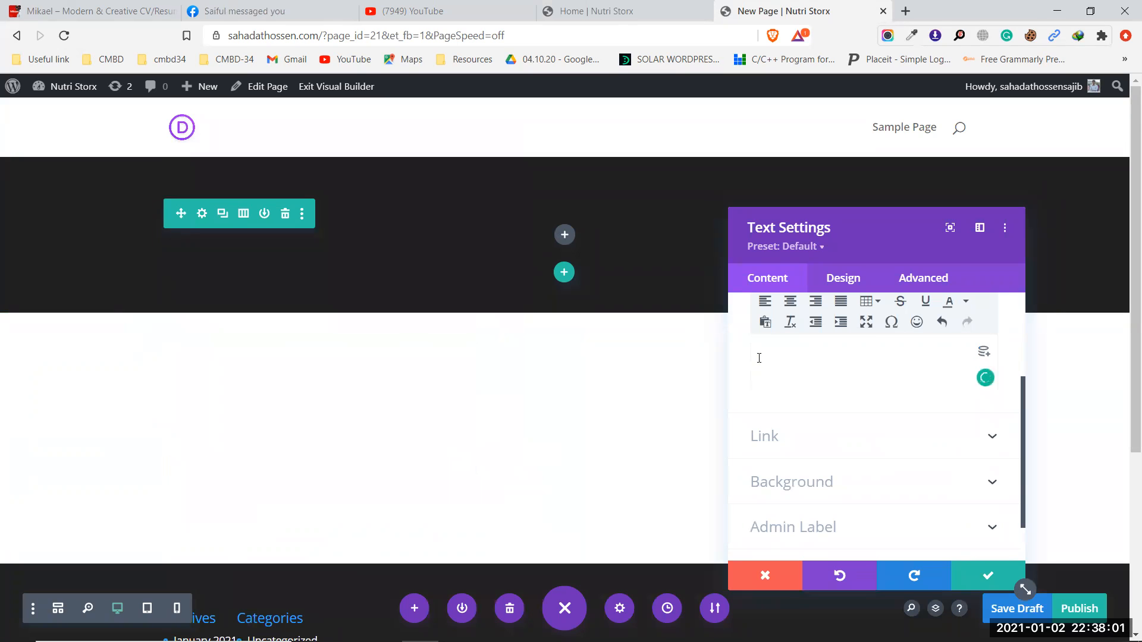
type("Our Story")
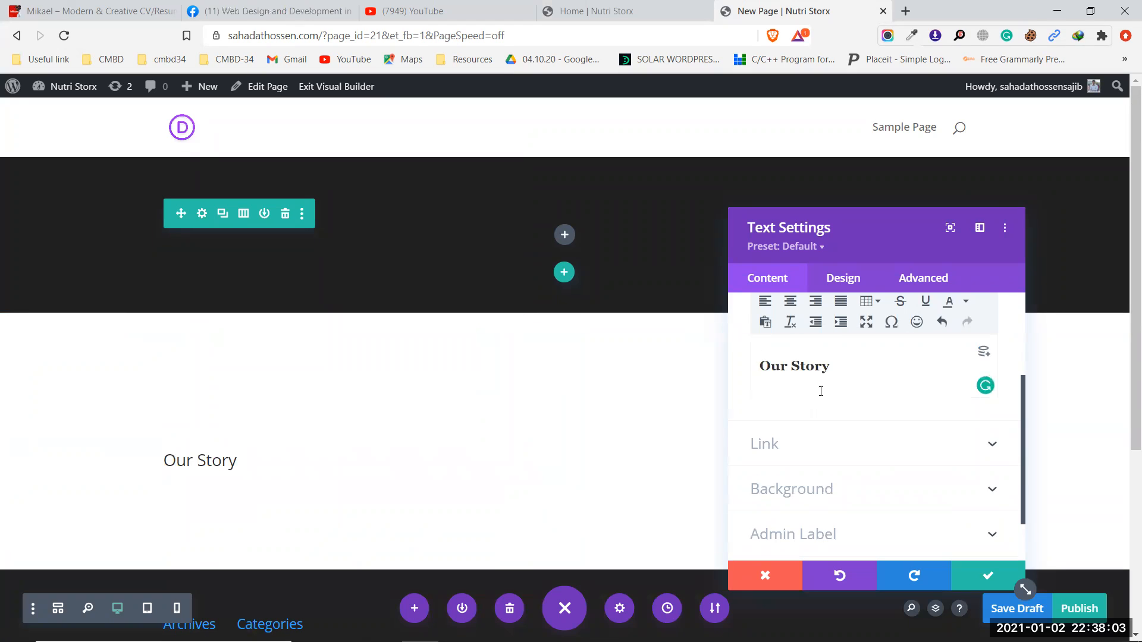
Compare the heading level of "Our Story" on both pages and review the content and background settings of the Home page's text module
scroll(821, 390, "up", 3)
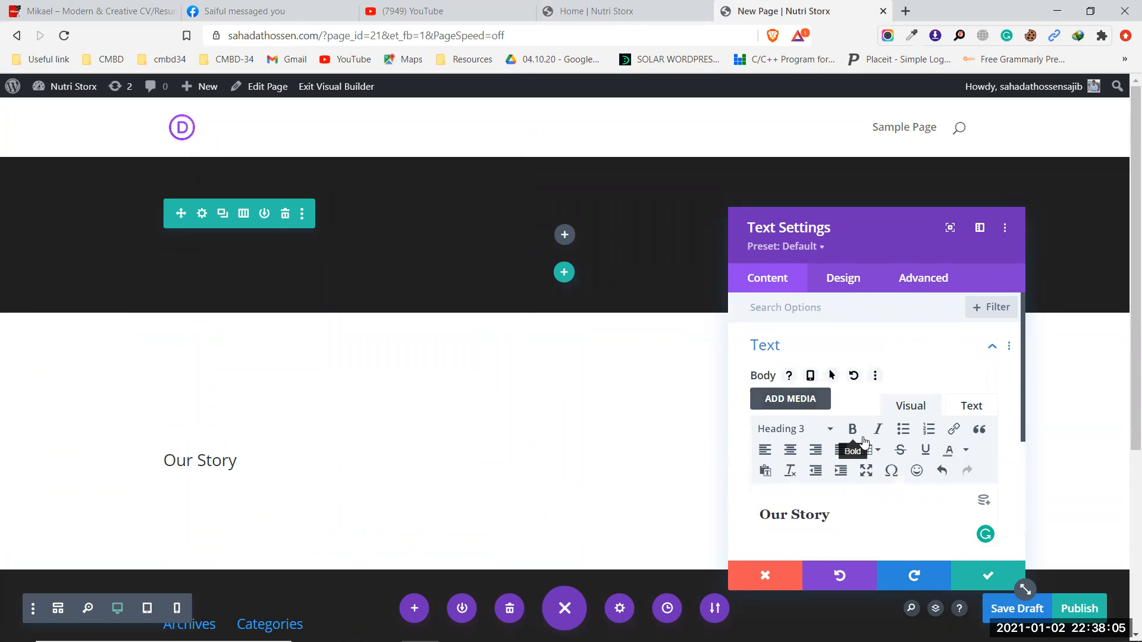
left_click(612, 5)
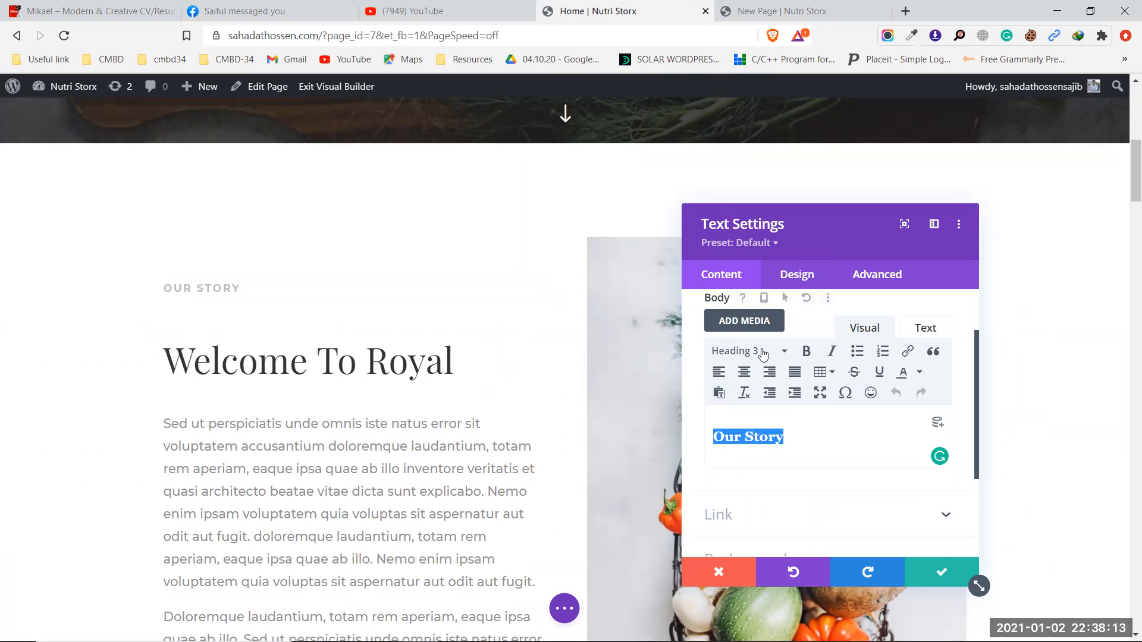
left_click(819, 6)
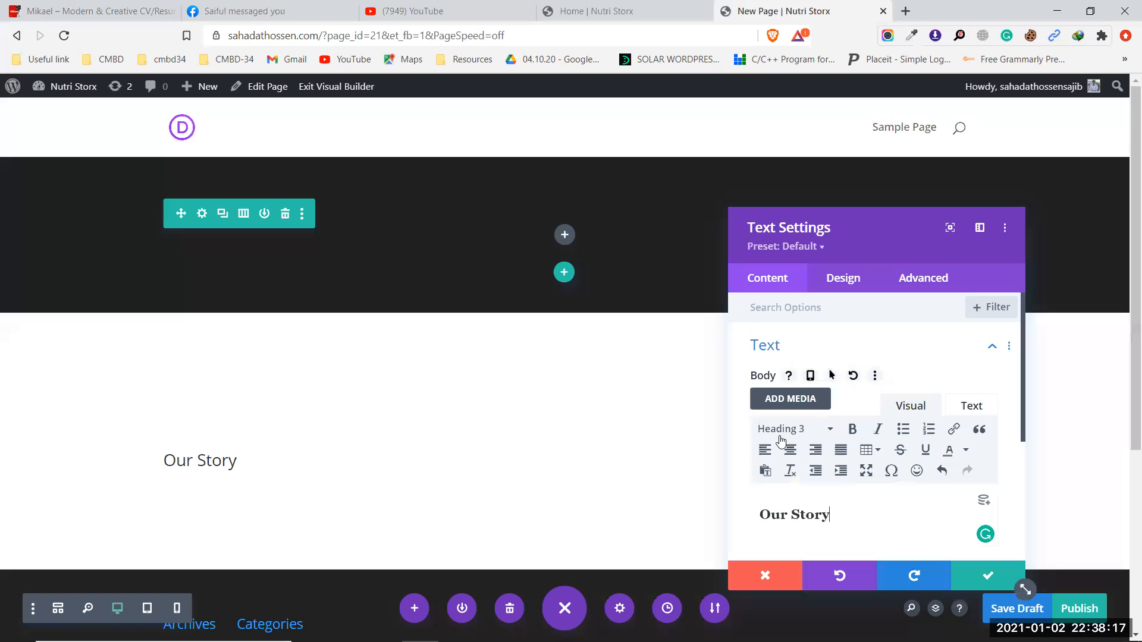
key("ctrl+shift+Tab")
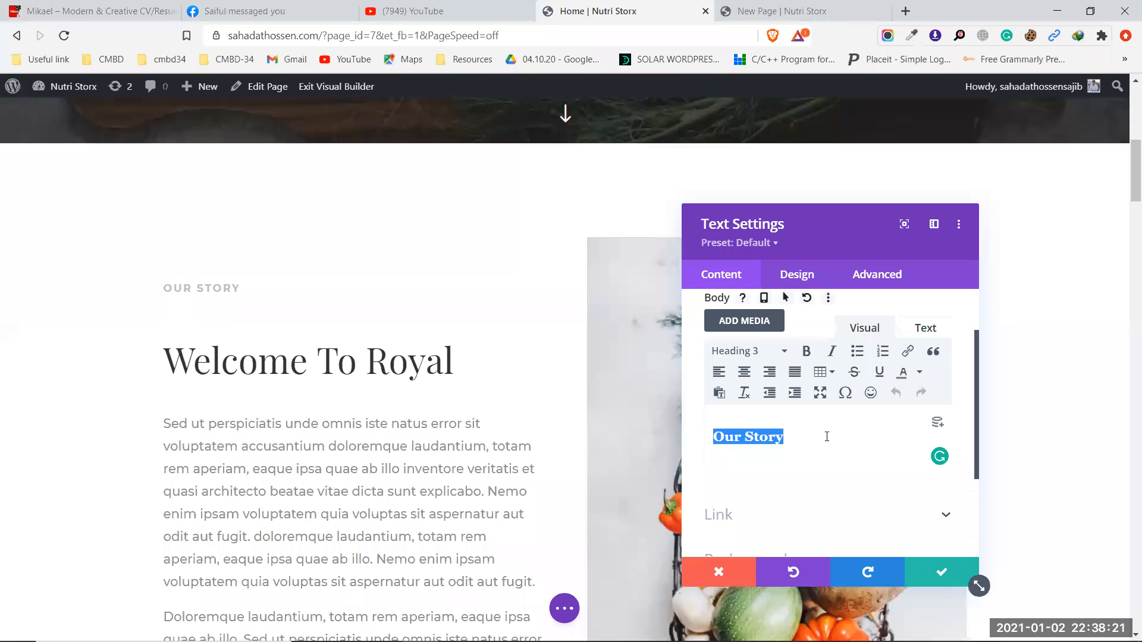
left_click(804, 421)
scroll(804, 440, "up", 2)
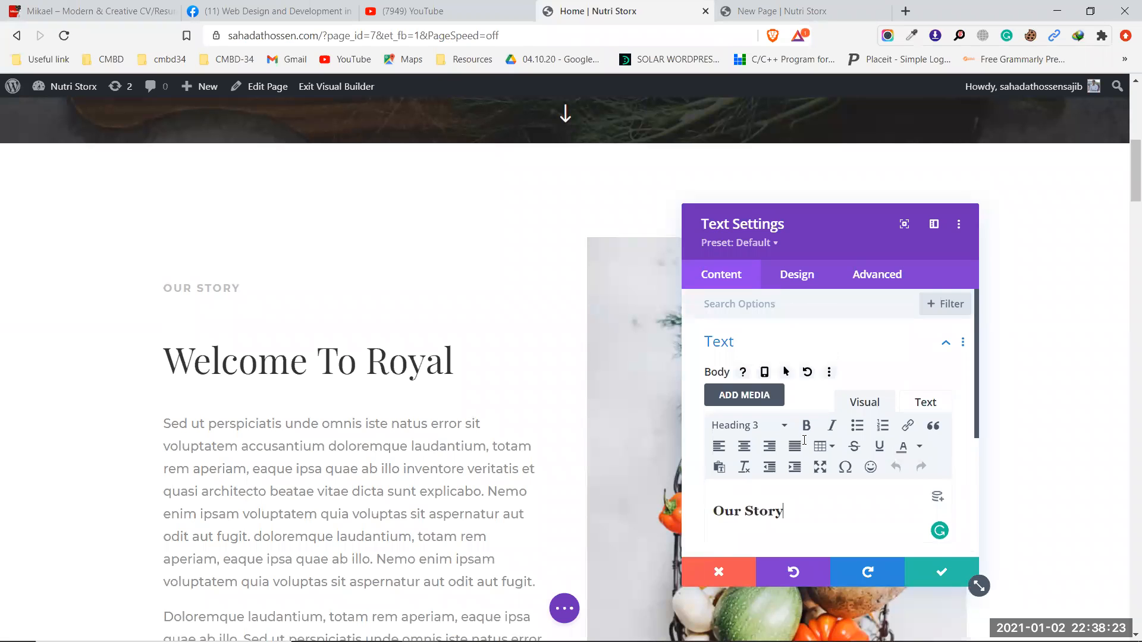
scroll(804, 443, "down", 5)
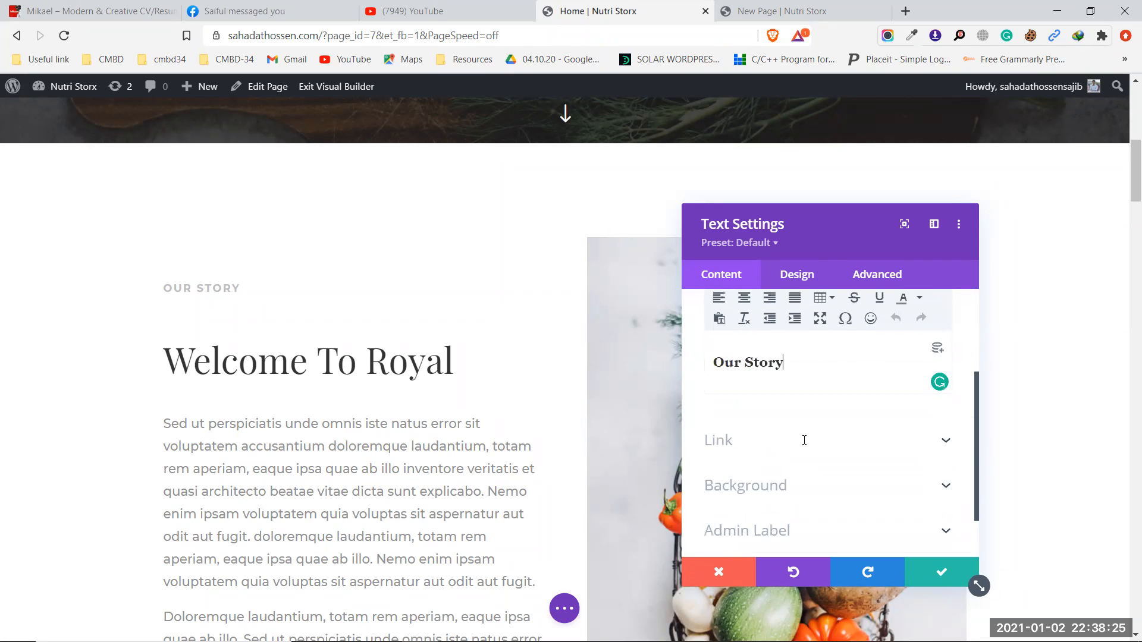
left_click(806, 420)
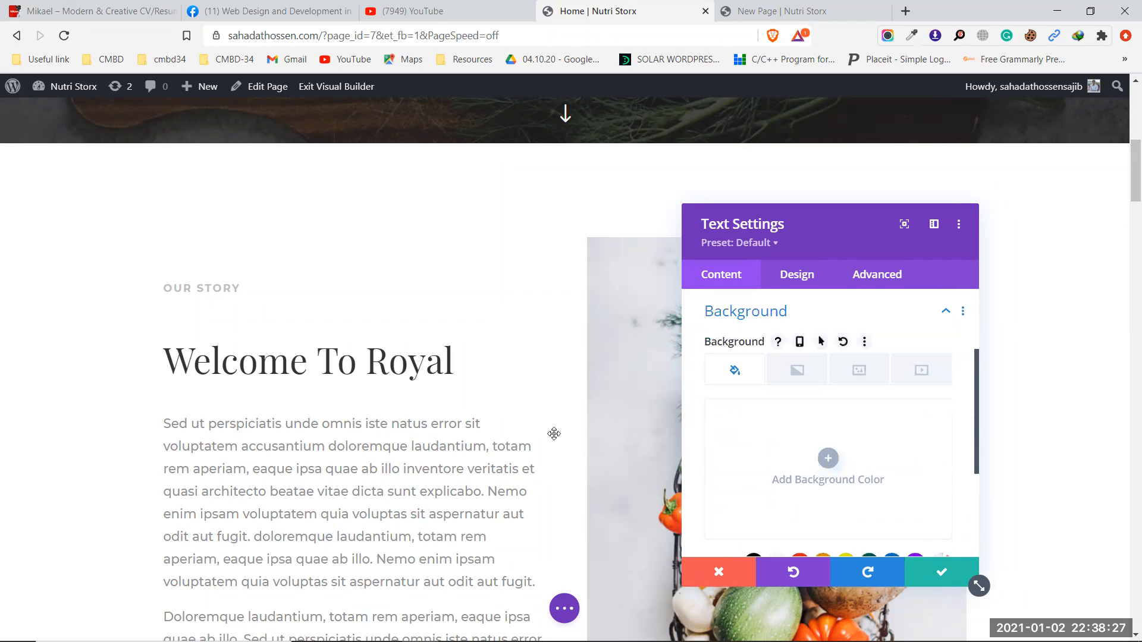
scroll(787, 453, "down", 3)
scroll(788, 454, "up", 6)
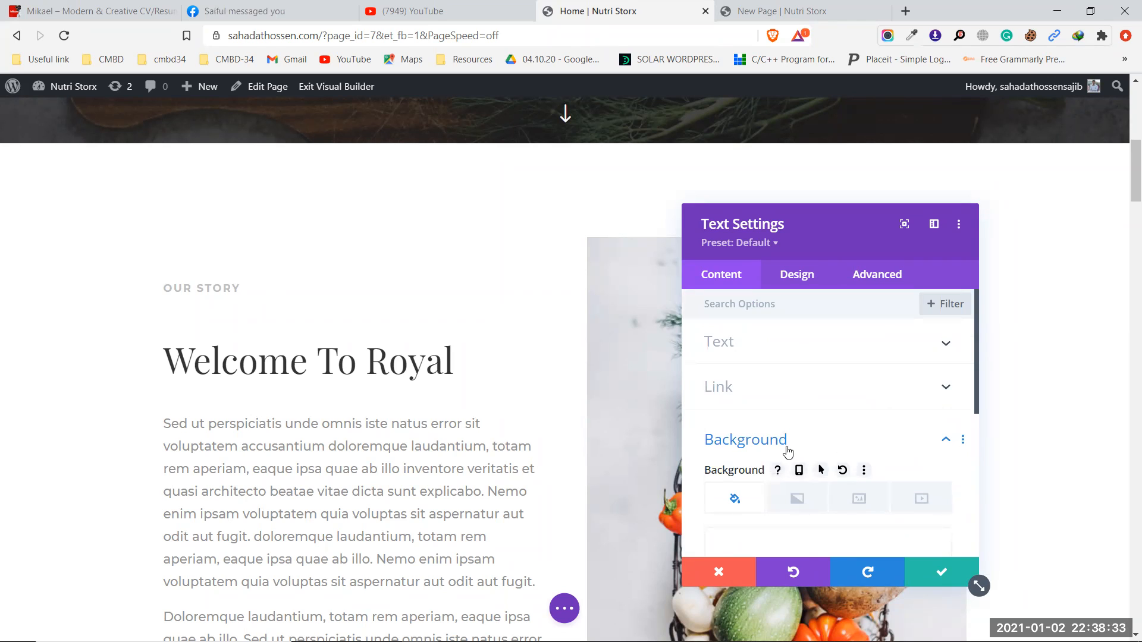
Examine the text design settings of the Home page's "Our Story" module, from font and size through alignment and color
left_click(796, 277)
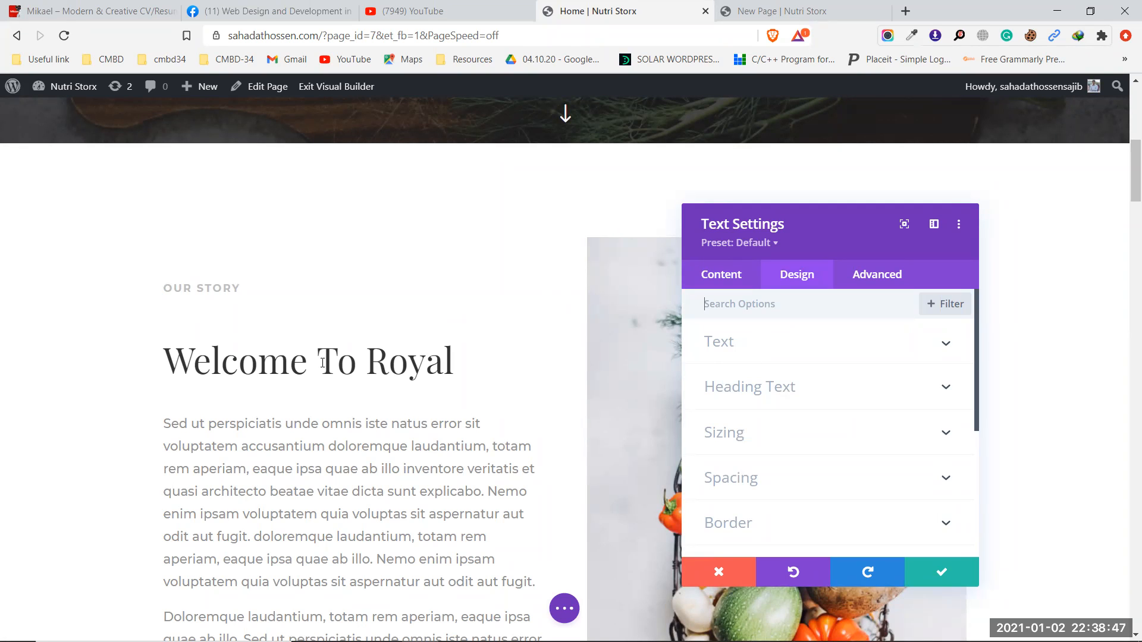
left_click(750, 346)
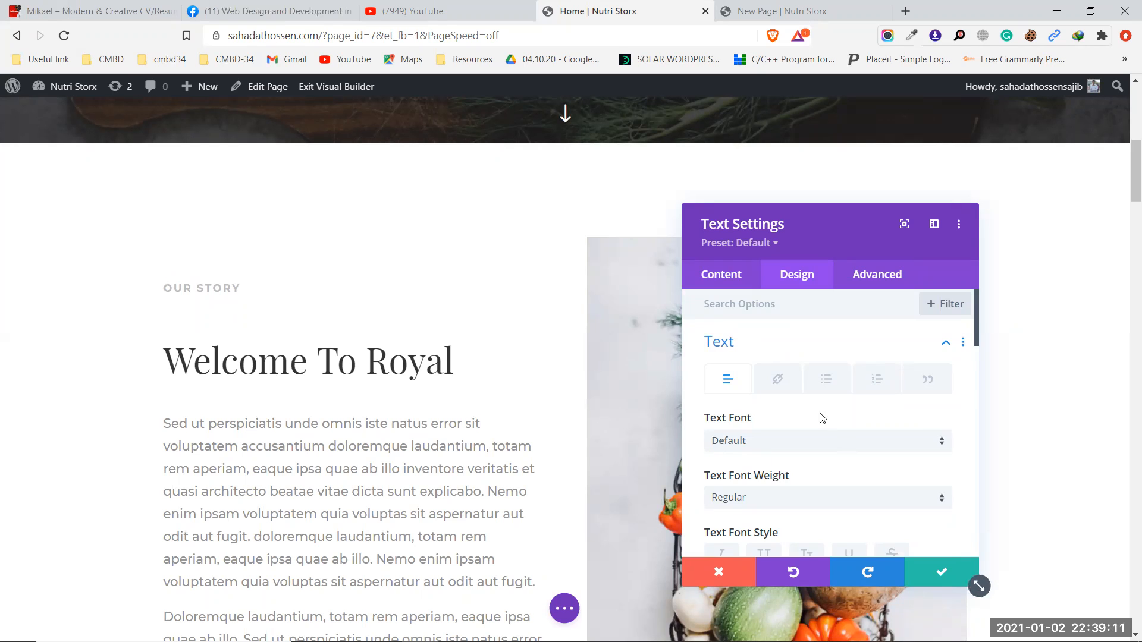
scroll(821, 418, "down", 4)
scroll(821, 418, "down", 3)
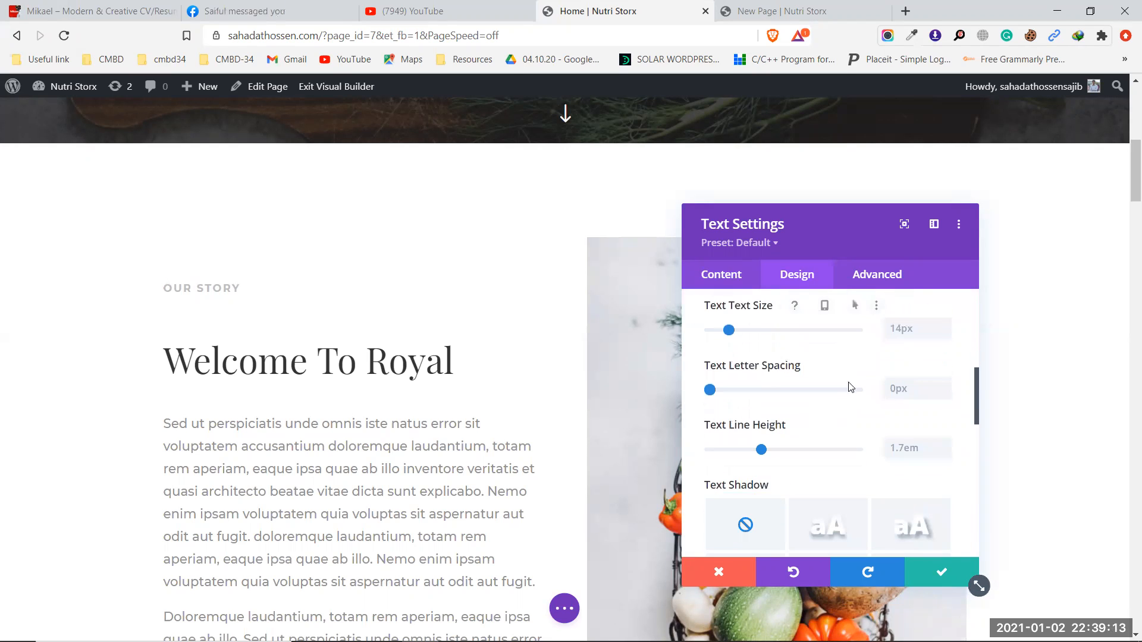
scroll(890, 437, "down", 1)
scroll(890, 437, "down", 4)
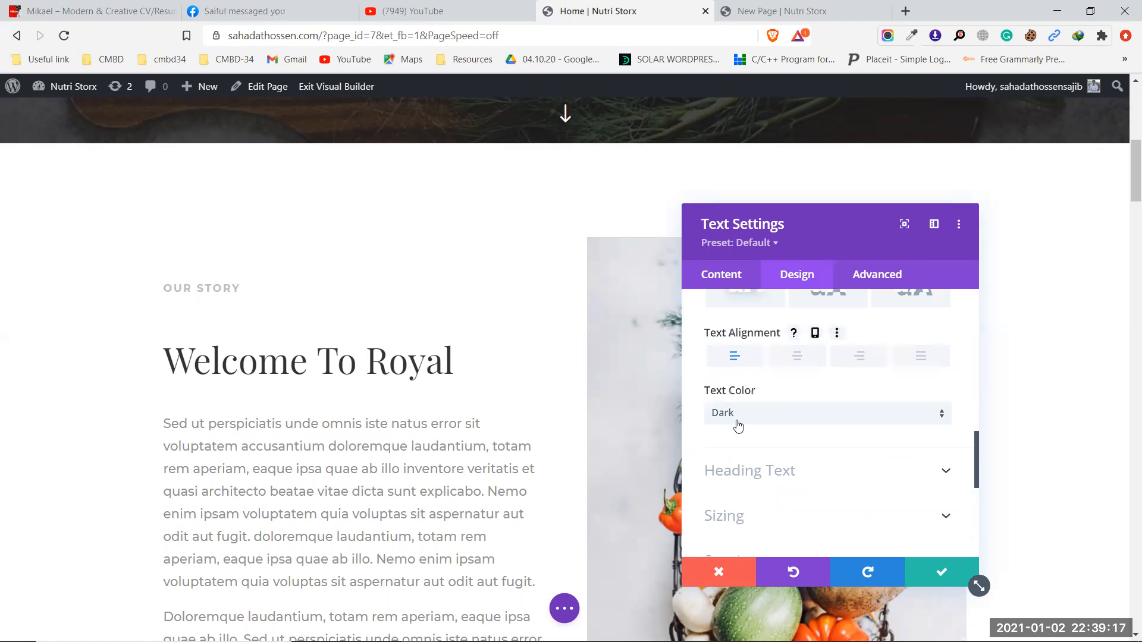
Switch to the New Page and check its "Our Story" module's text design settings against the Home page's
left_click(782, 10)
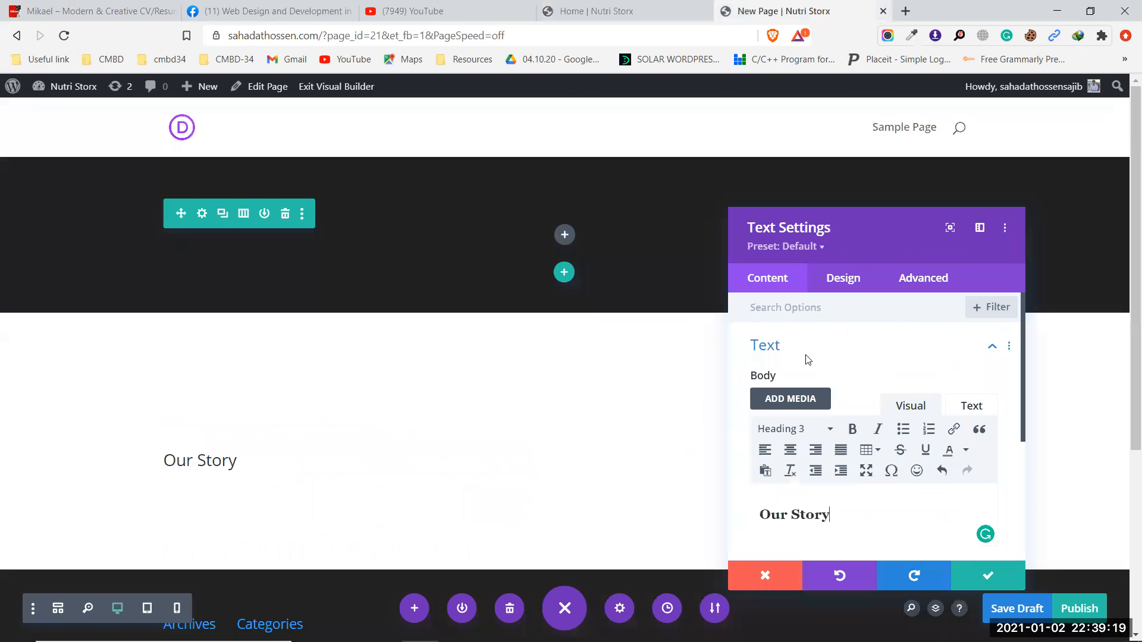
scroll(814, 376, "down", 3)
scroll(816, 376, "down", 1)
scroll(816, 376, "up", 5)
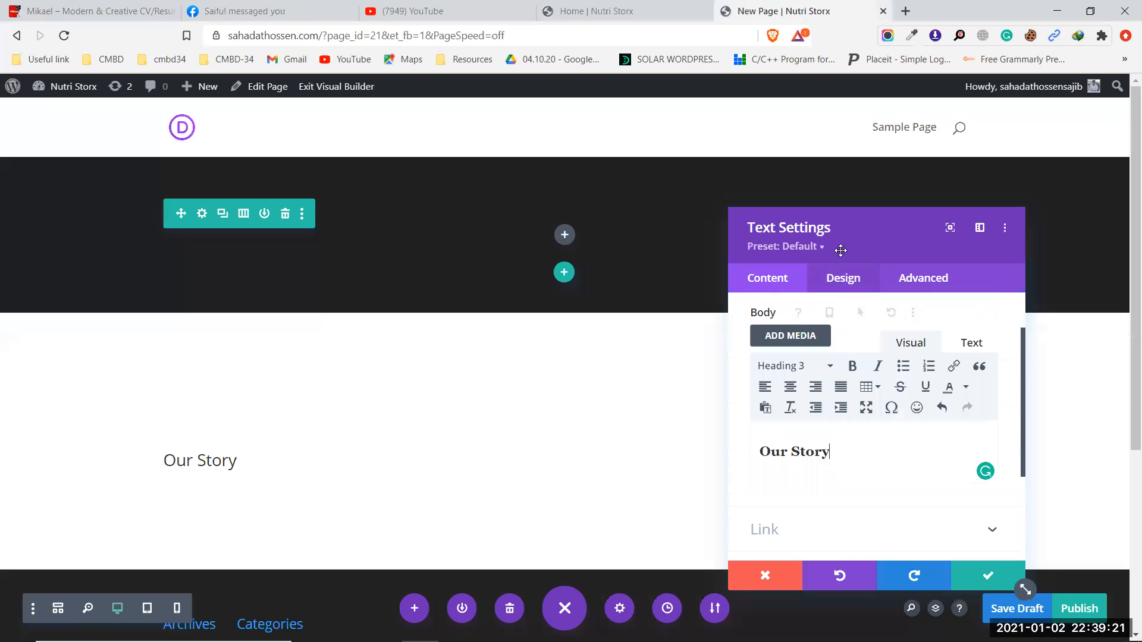
left_click(842, 278)
left_click(818, 348)
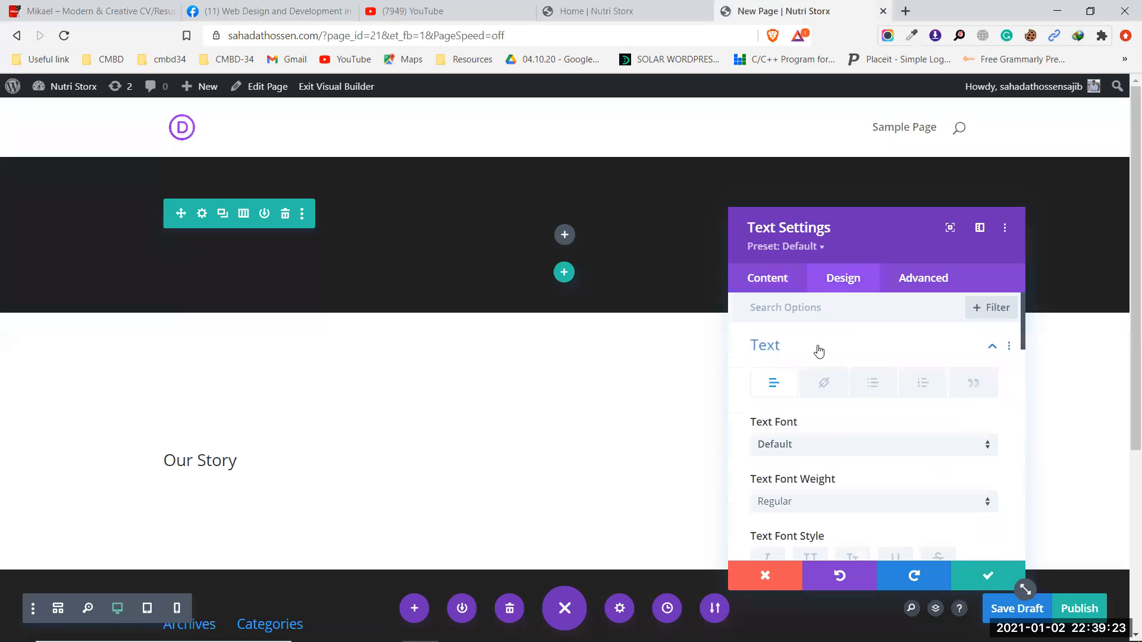
scroll(824, 449, "down", 1)
scroll(826, 446, "down", 6)
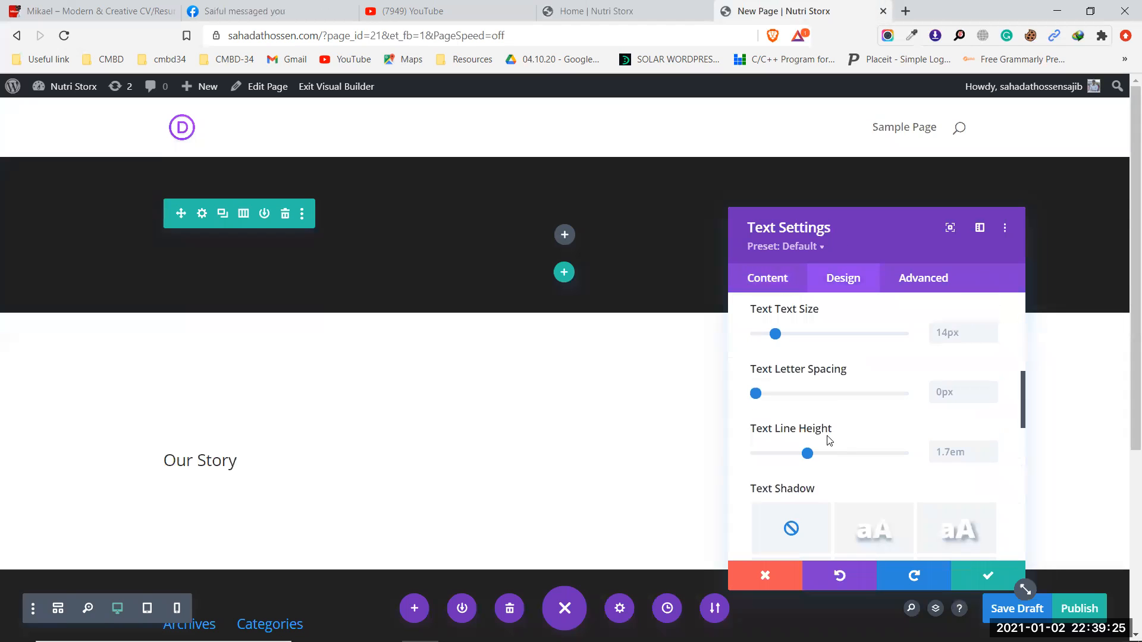
scroll(904, 407, "down", 1)
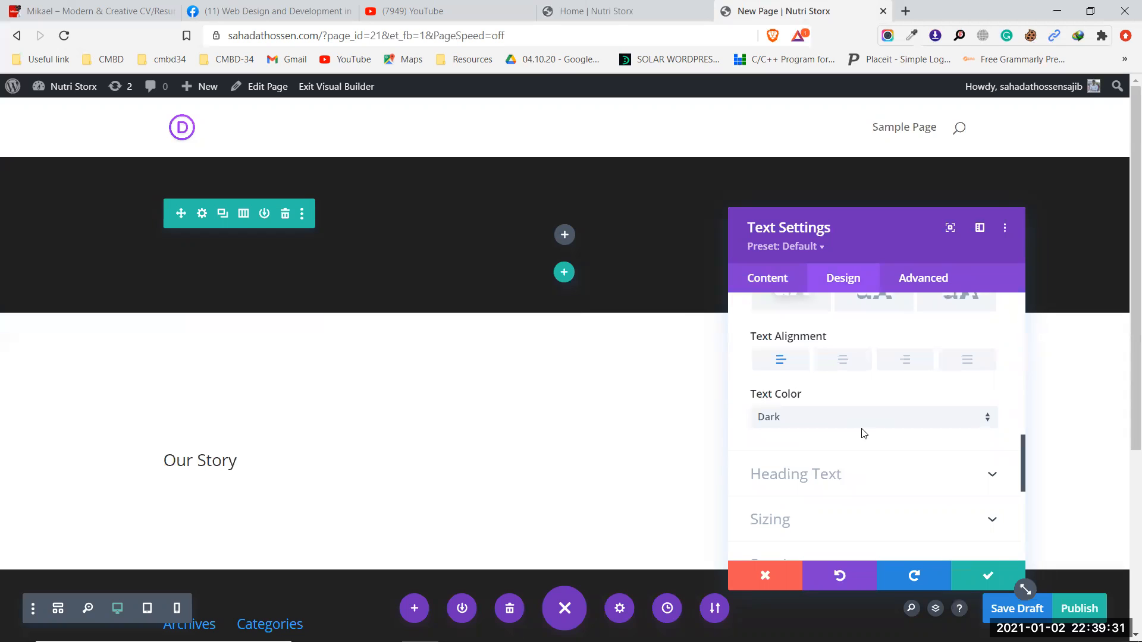
Return to the Home page and examine the heading text design settings of its "Our Story" module
left_click(648, 8)
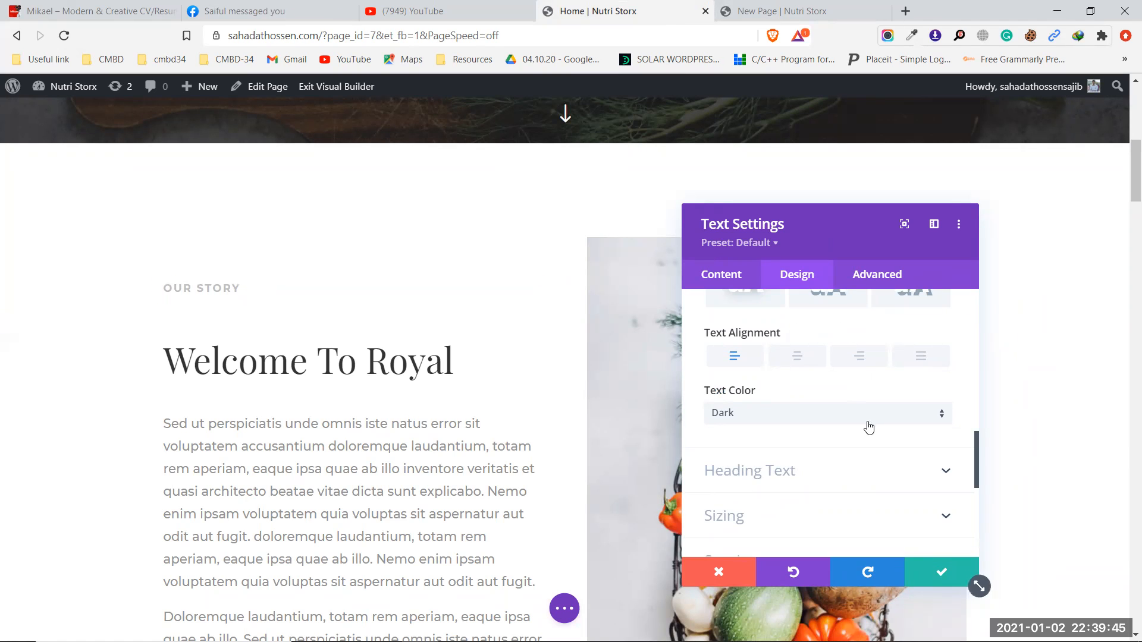
left_click(807, 472)
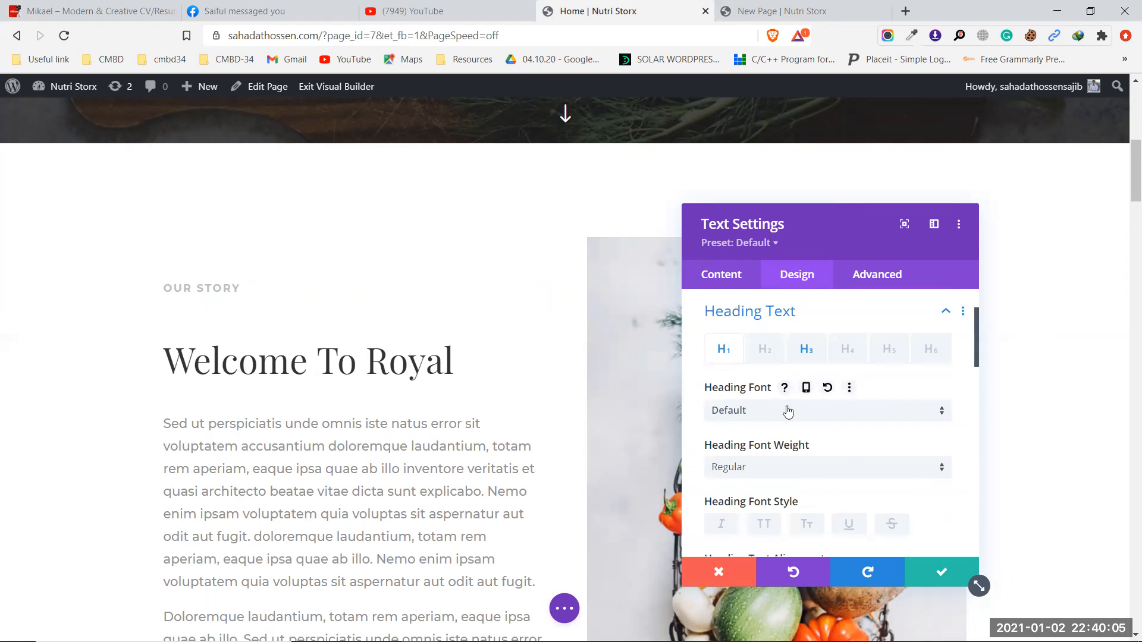
scroll(808, 427, "down", 1)
scroll(807, 427, "down", 6)
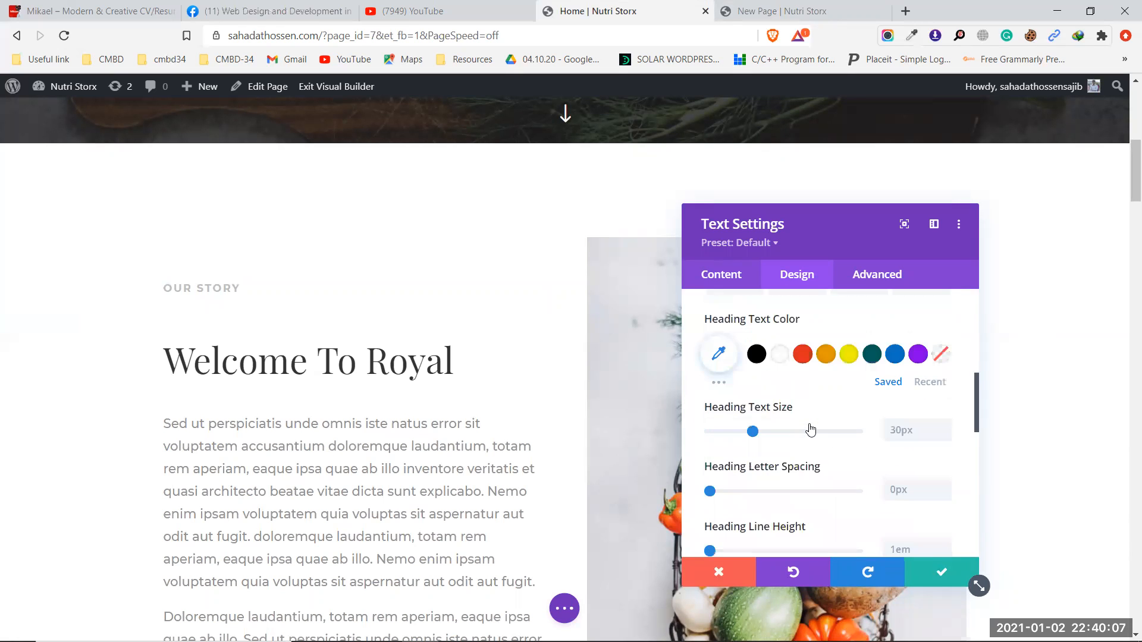
scroll(810, 429, "down", 2)
scroll(809, 433, "up", 5)
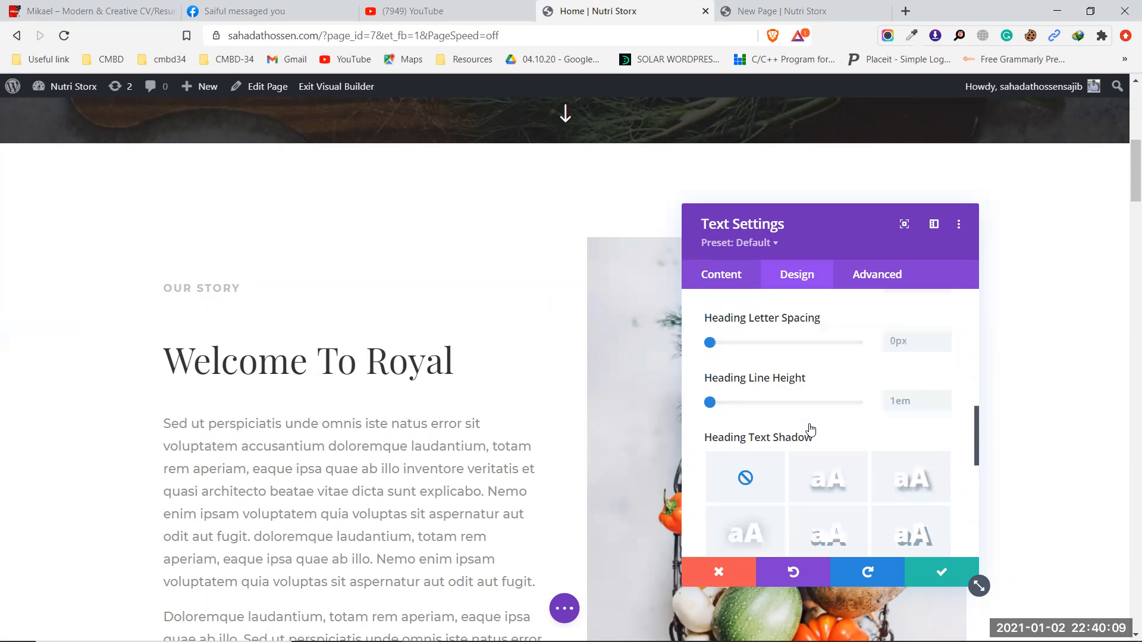
scroll(808, 434, "up", 2)
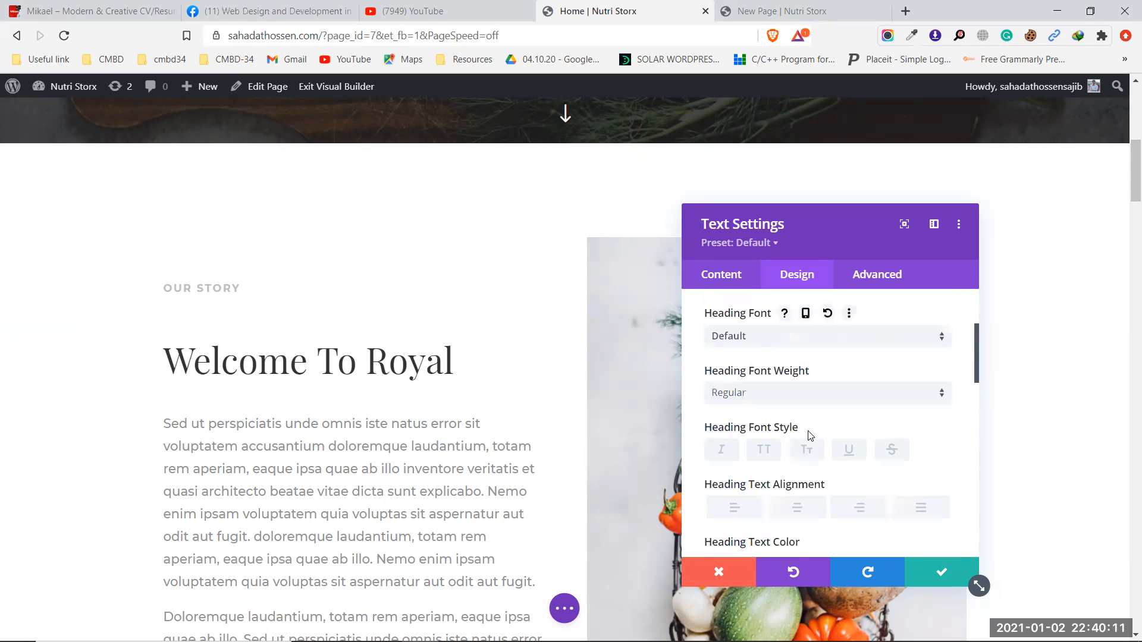
scroll(808, 435, "up", 1)
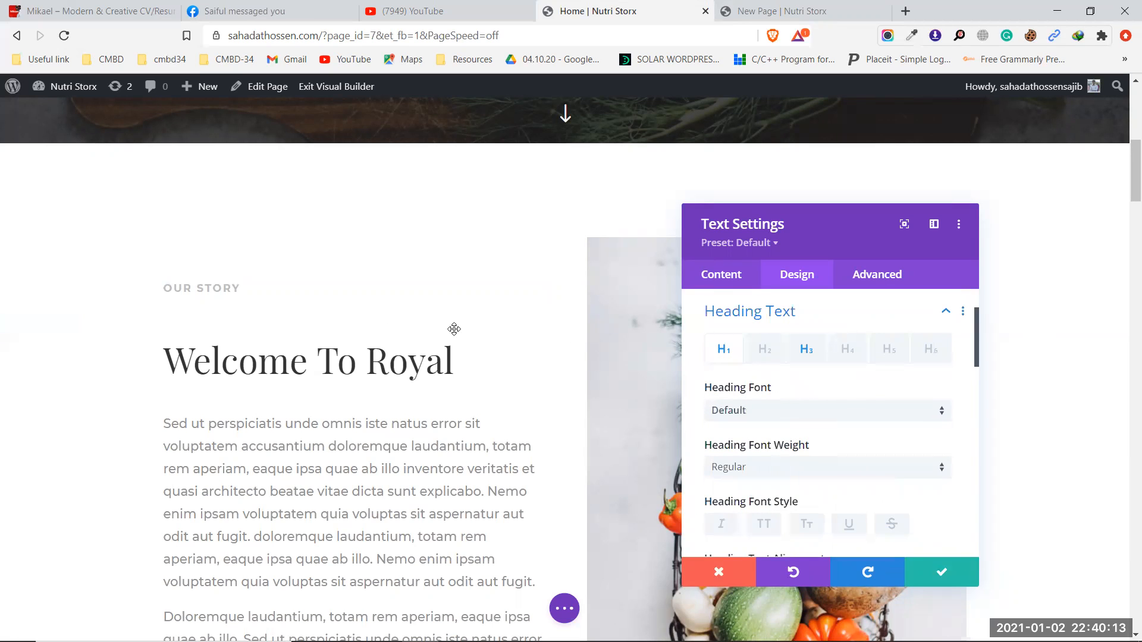
left_click(199, 288)
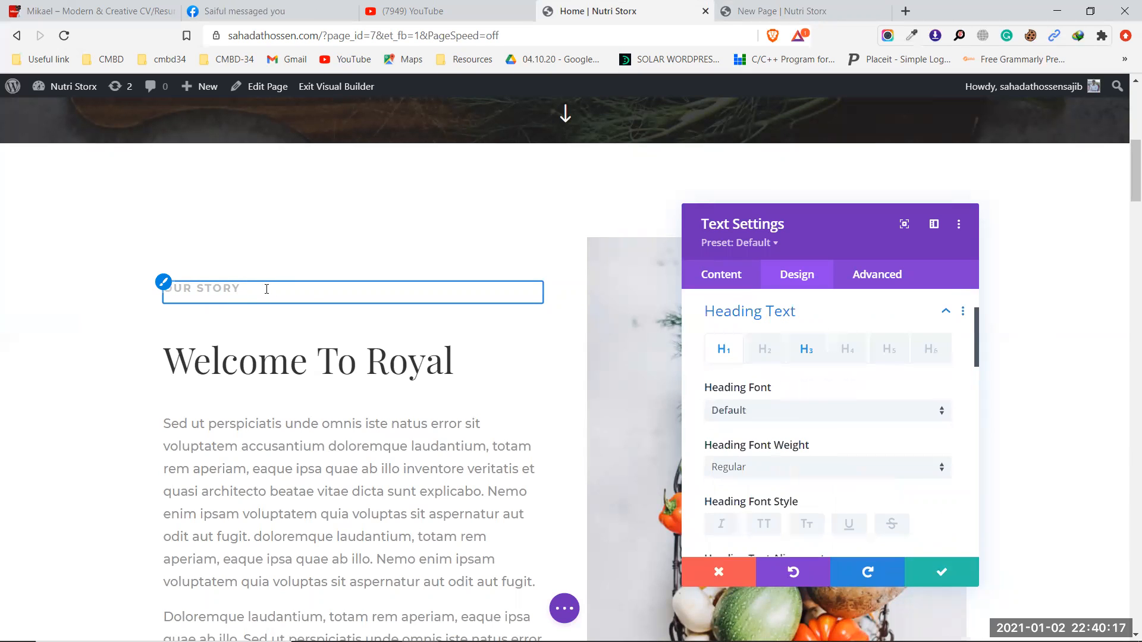
Show the Heading 3 text settings of the Home page's "Our Story" module and check its font, weight and style
left_click(288, 320)
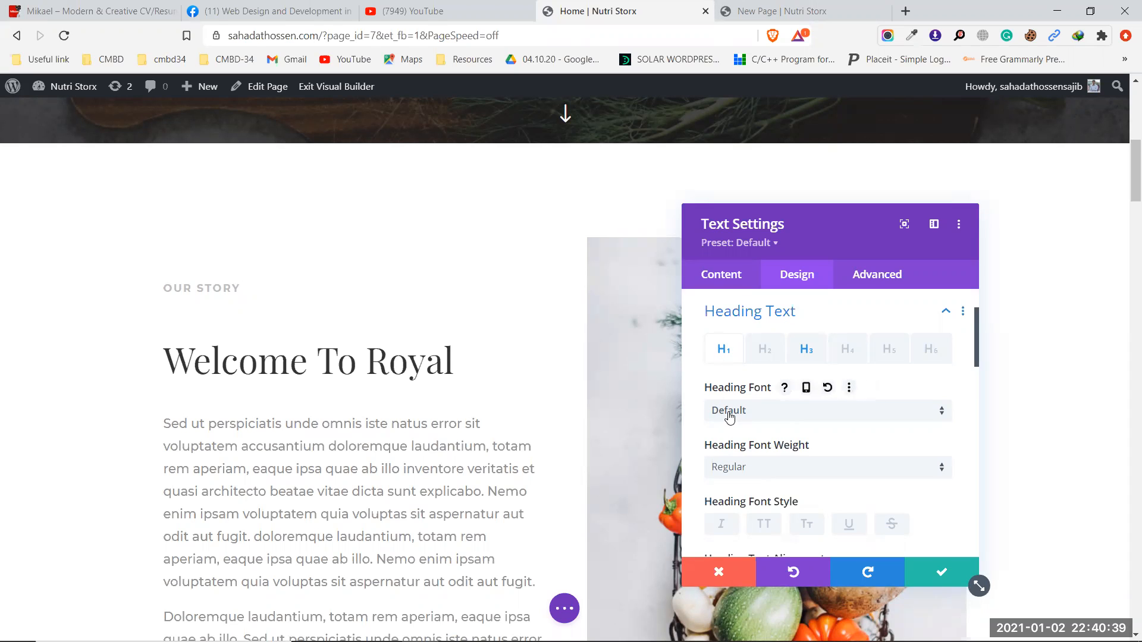
left_click(227, 295)
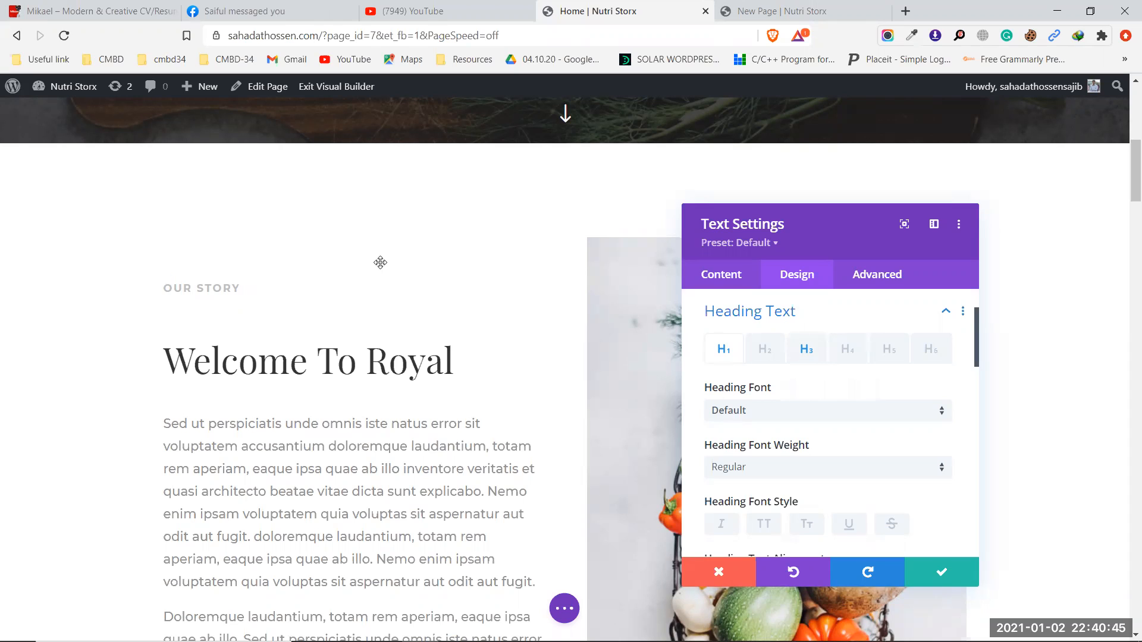
left_click(165, 283)
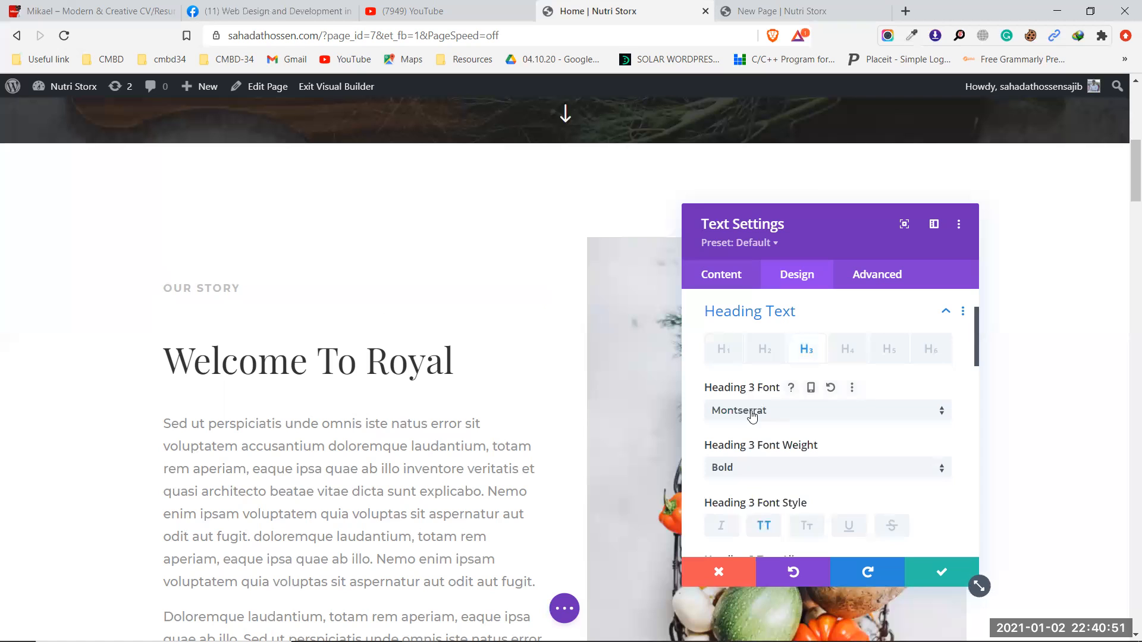
scroll(748, 420, "down", 1)
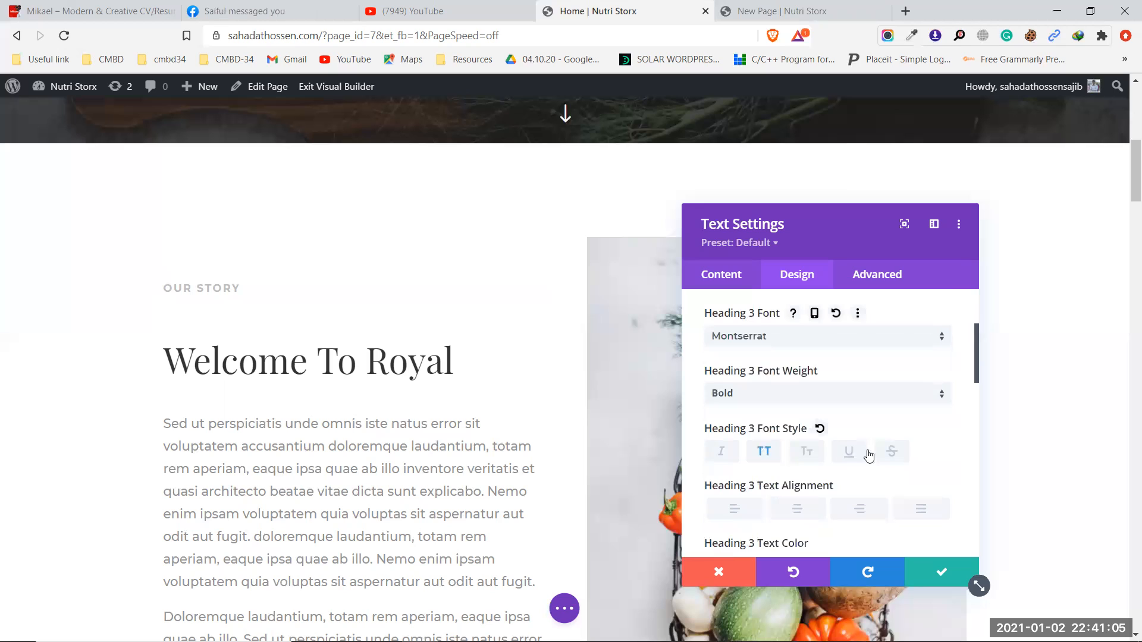
Try the strikethrough, underline and small-caps styles on the Home page's "Our Story" heading and restore its uppercase style
left_click(893, 453)
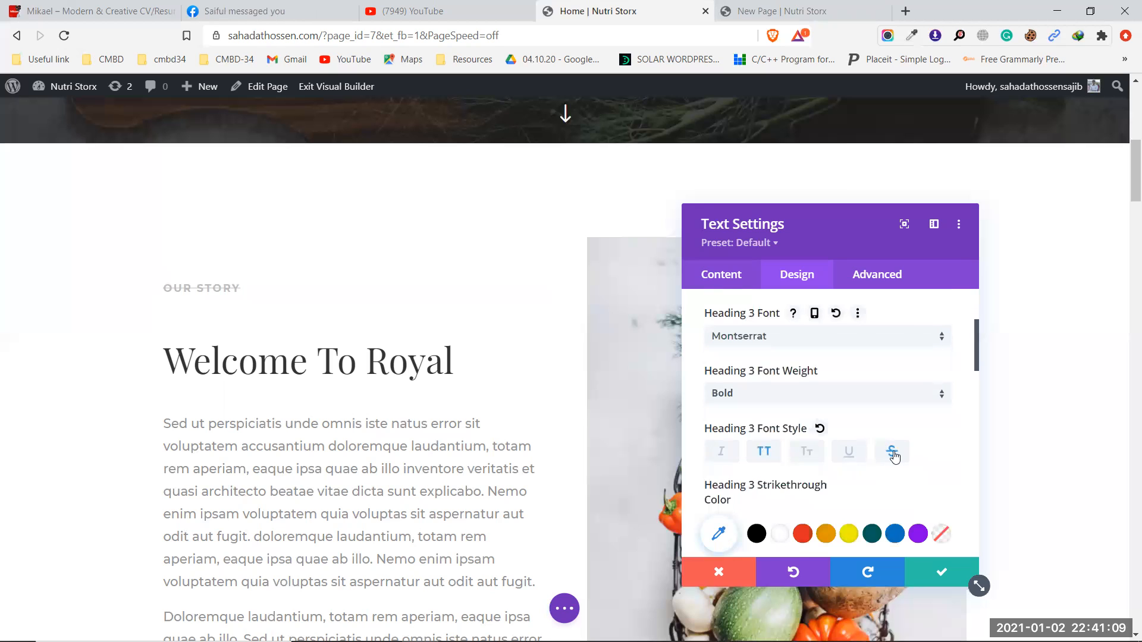
left_click(893, 453)
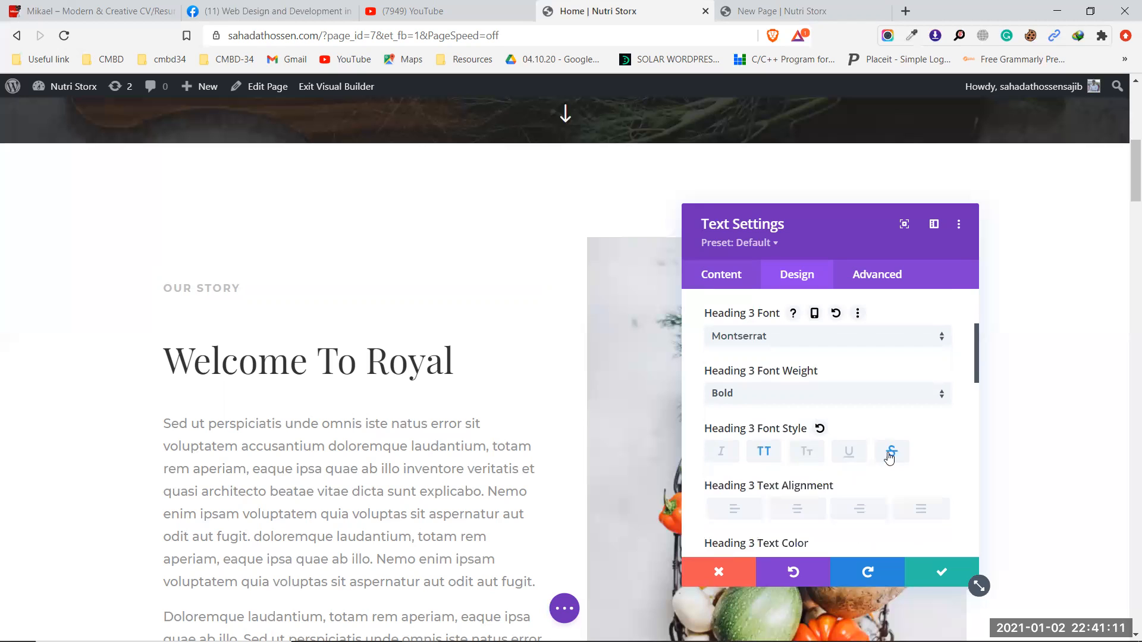
left_click(850, 453)
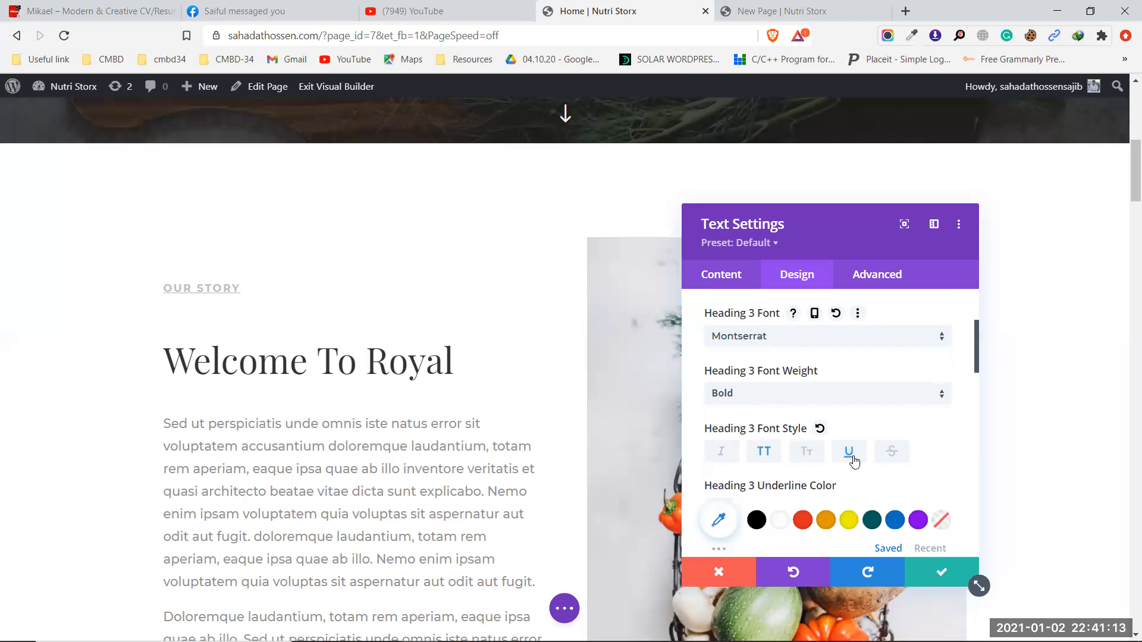
left_click(849, 453)
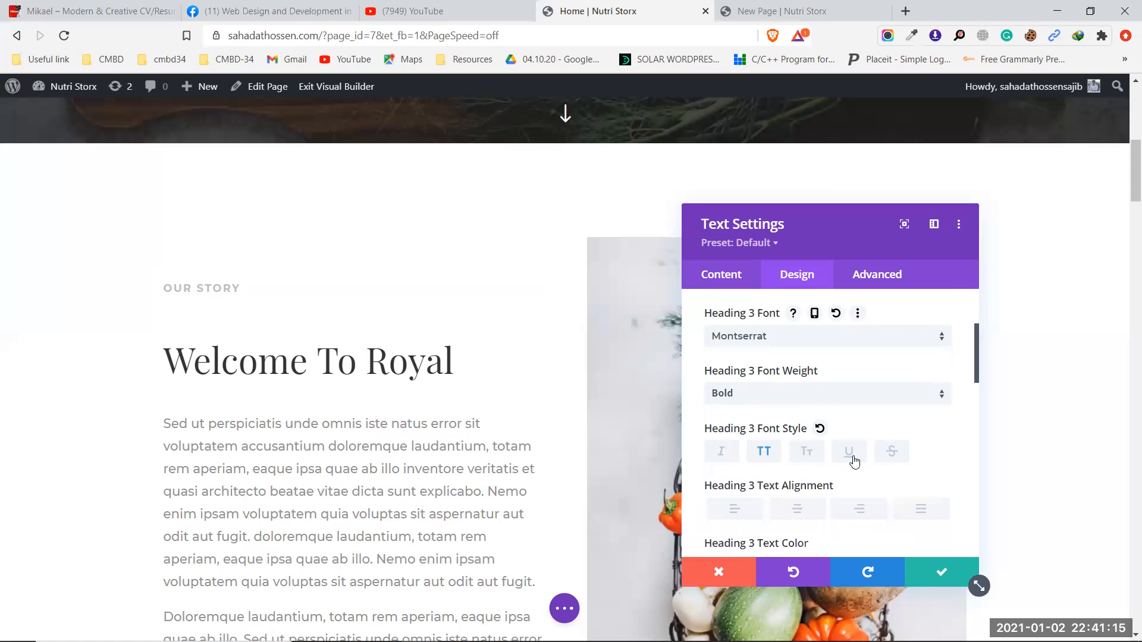
left_click(797, 454)
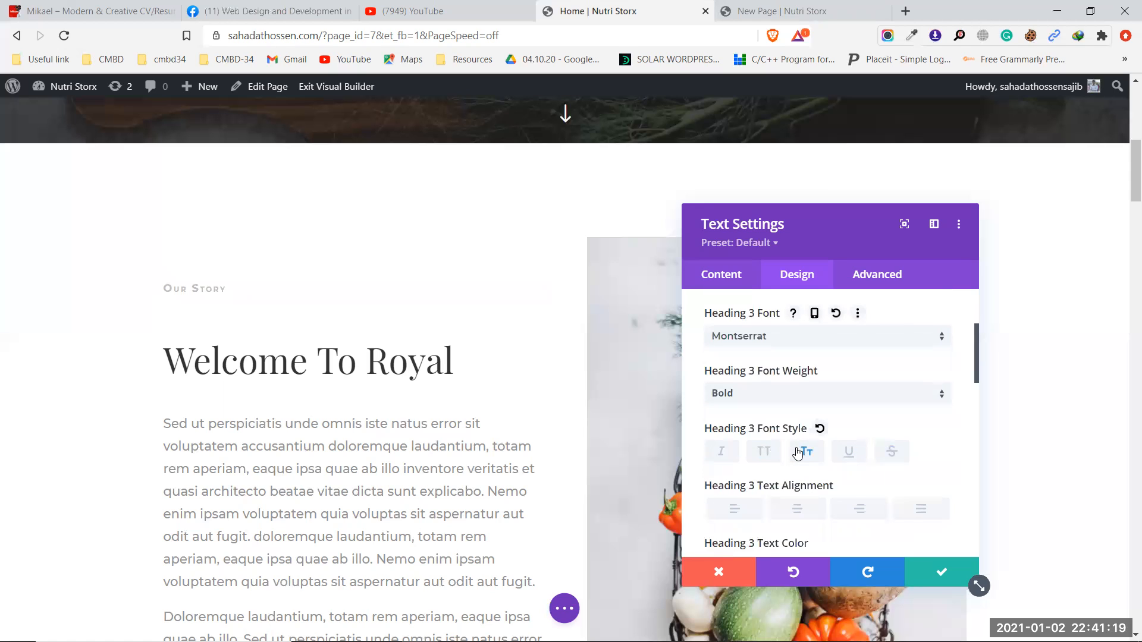
left_click(768, 453)
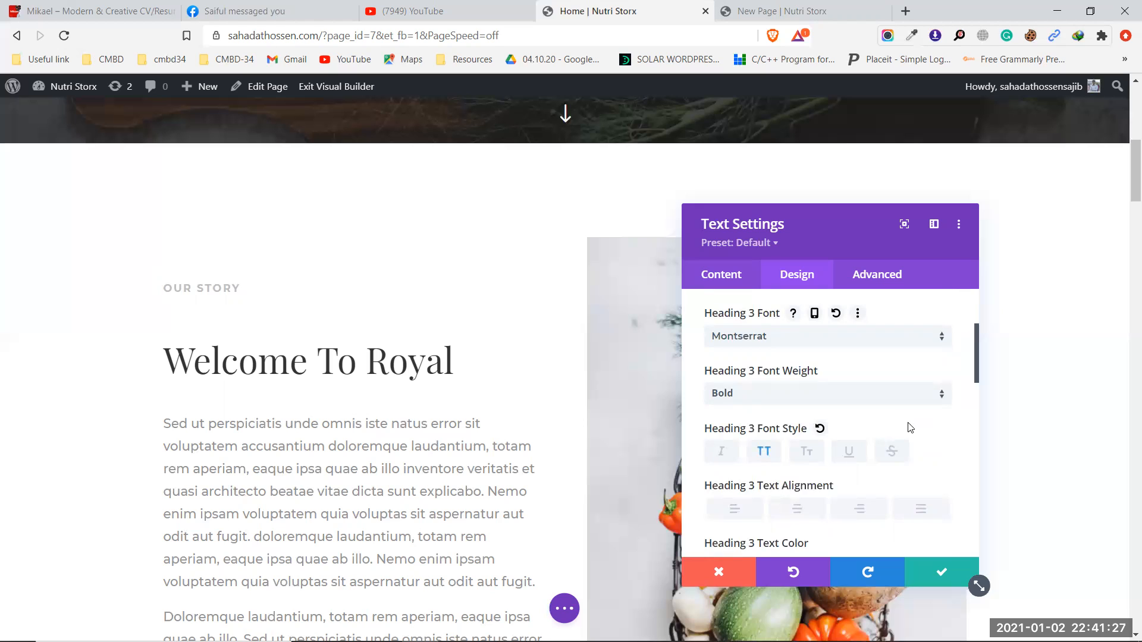
Examine the Home page's Heading 3 settings from font to line height, including the hex code of its text color
scroll(909, 427, "up", 1)
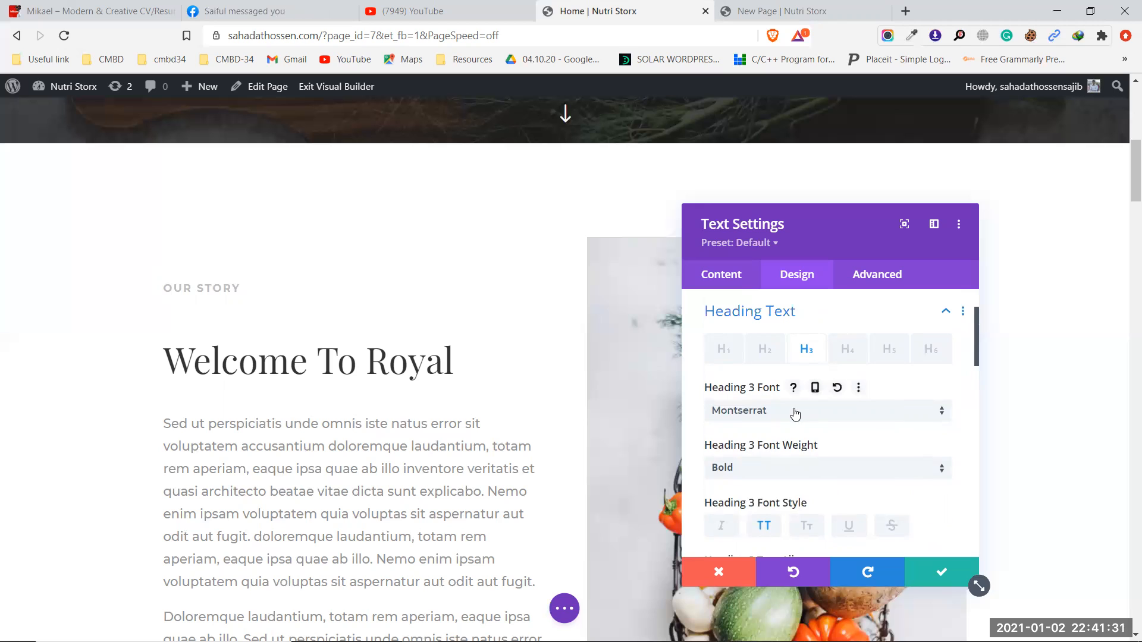
scroll(786, 474, "down", 1)
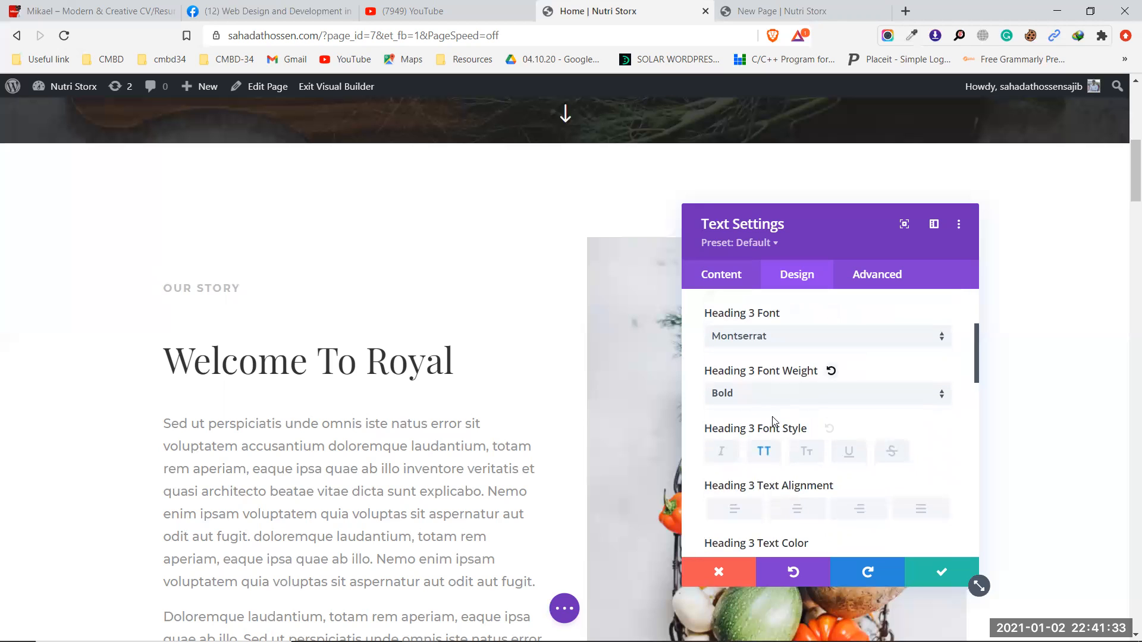
scroll(768, 416, "down", 1)
scroll(763, 406, "down", 1)
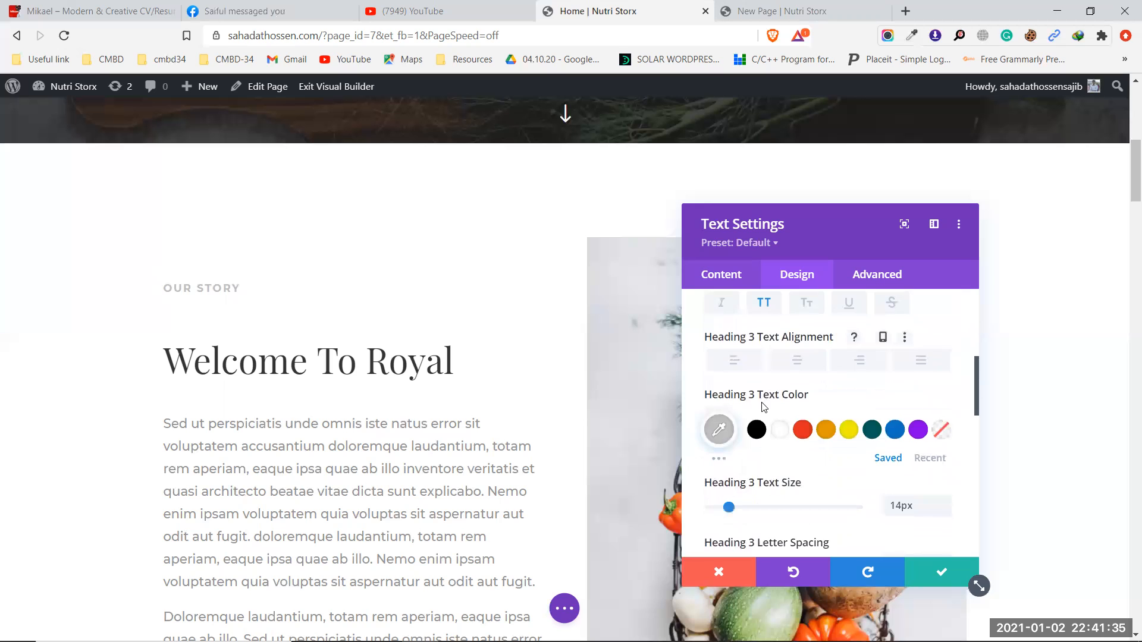
scroll(760, 400, "down", 1)
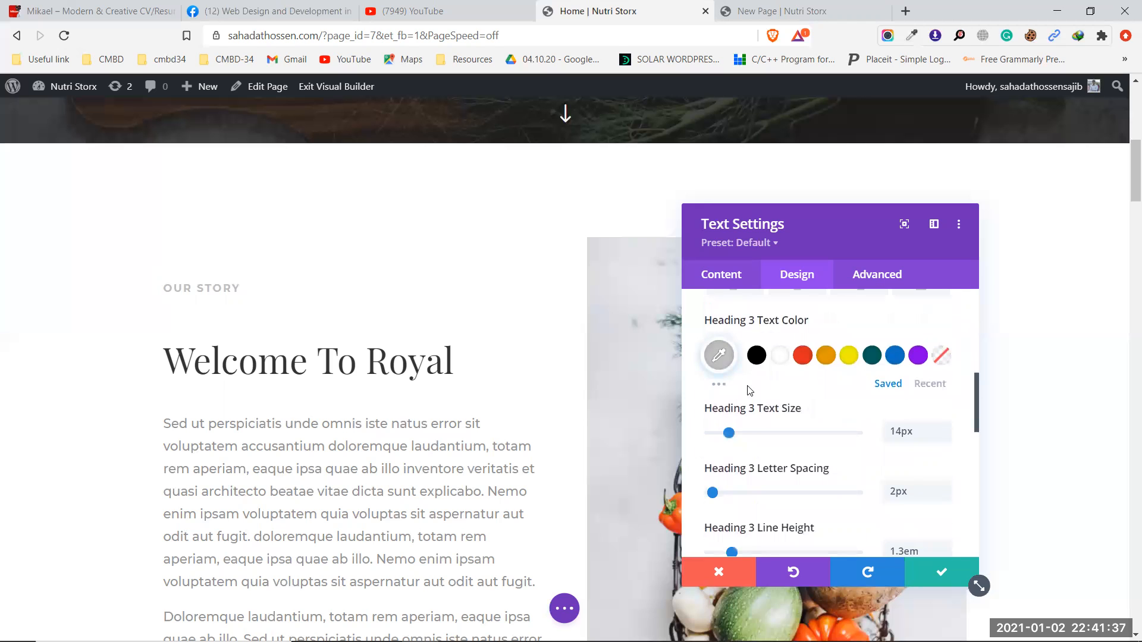
left_click(719, 356)
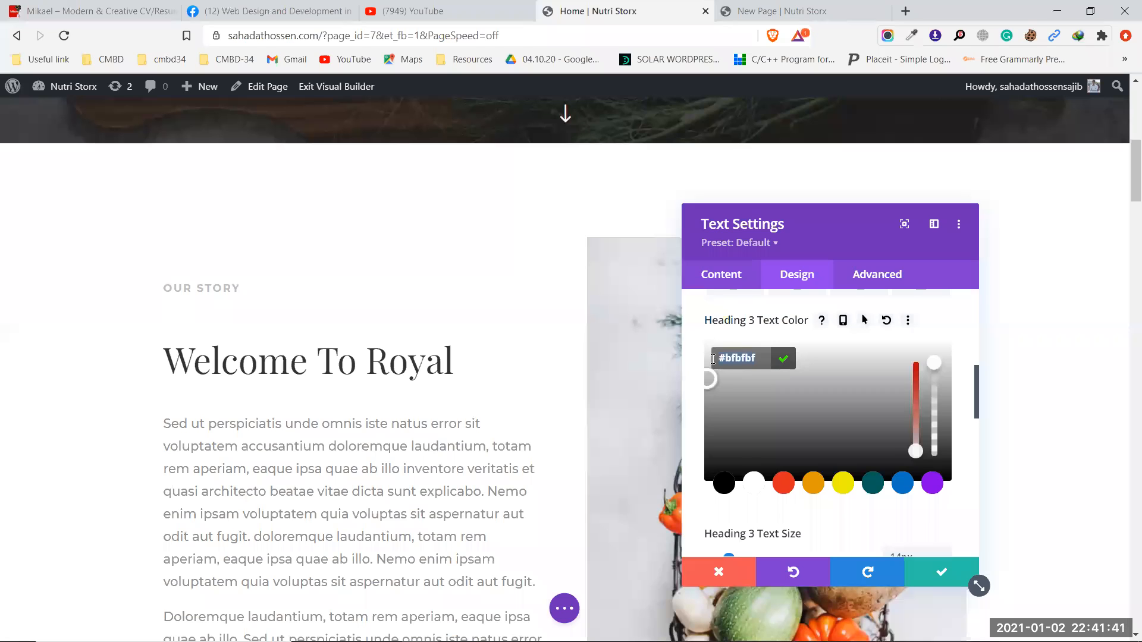
scroll(813, 389, "down", 4)
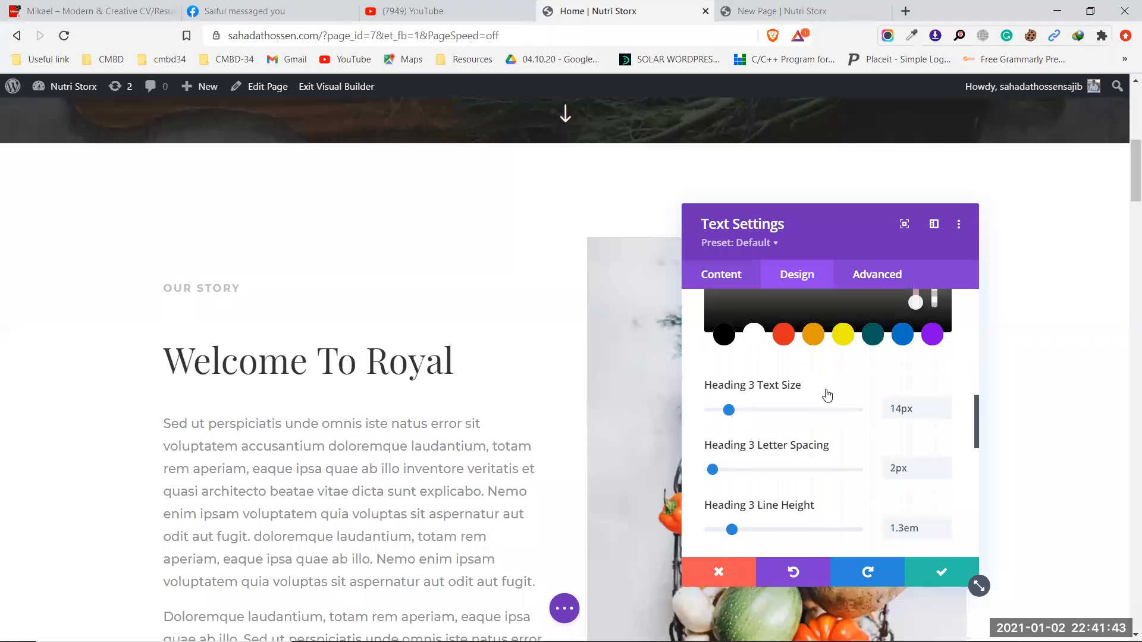
On the New Page, set the Heading 3 font of the "Our Story" text module to Montserrat
left_click(777, 7)
scroll(882, 408, "up", 6)
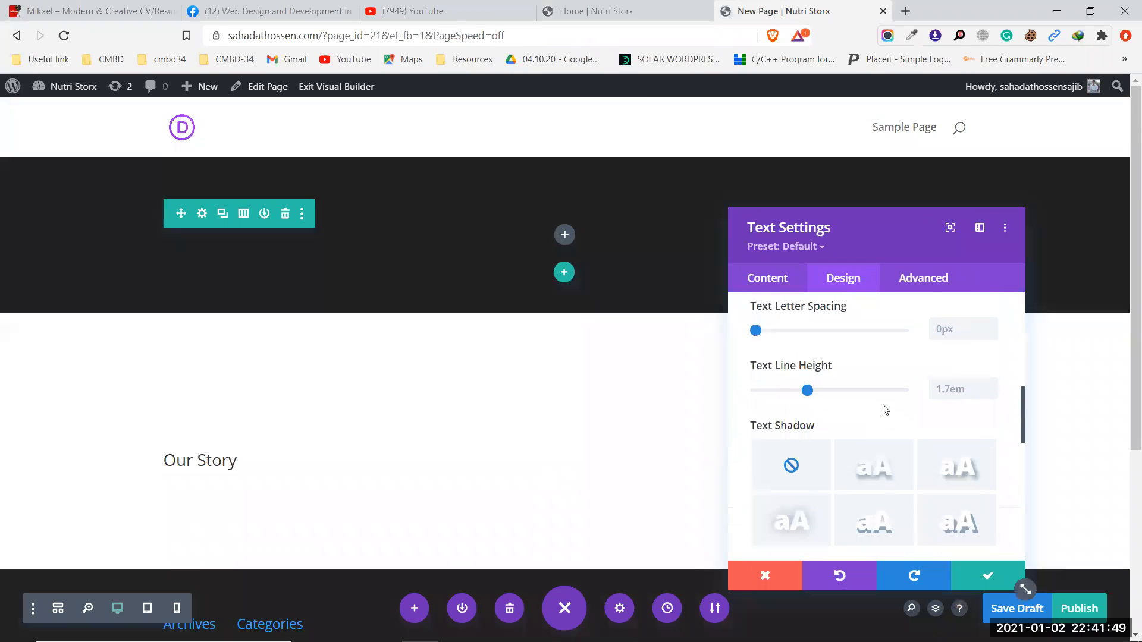
scroll(880, 404, "up", 5)
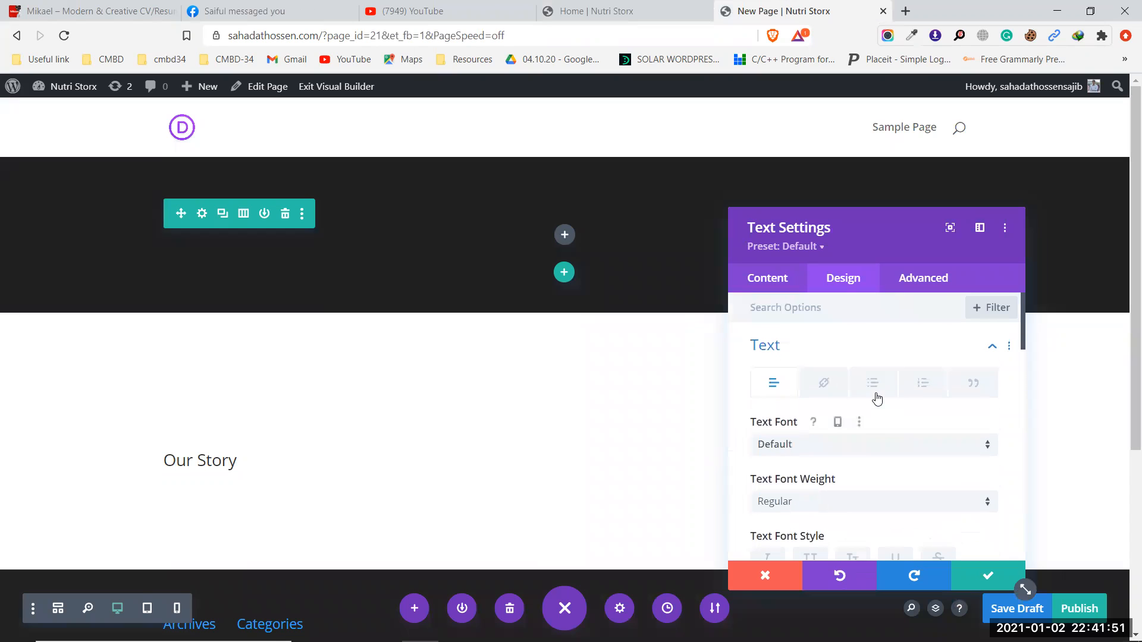
scroll(841, 387, "down", 5)
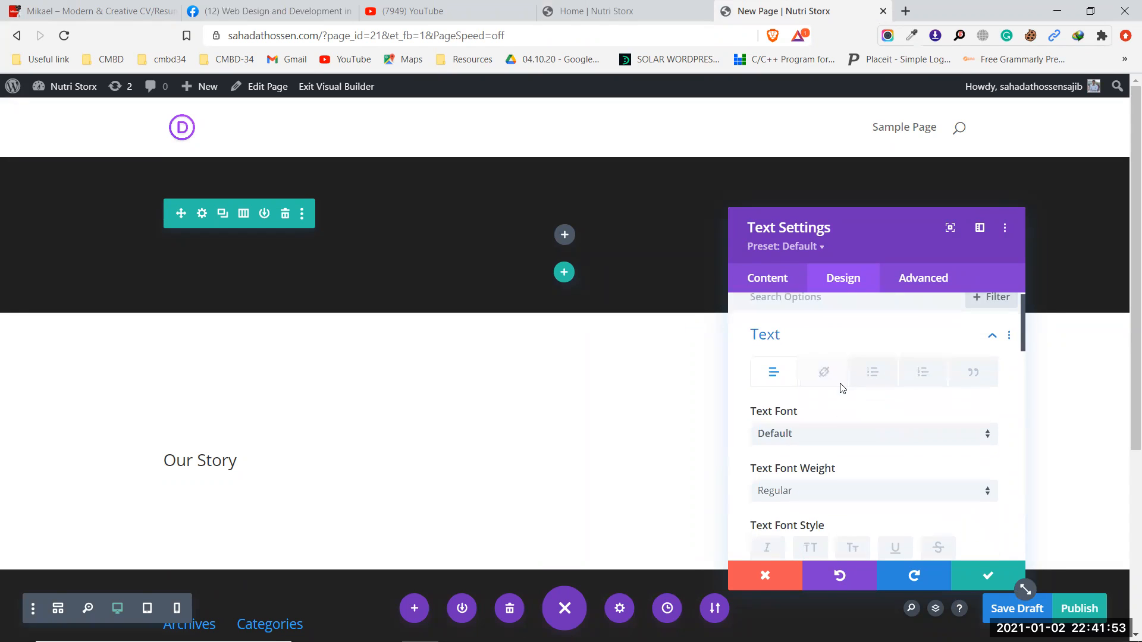
scroll(841, 387, "down", 5)
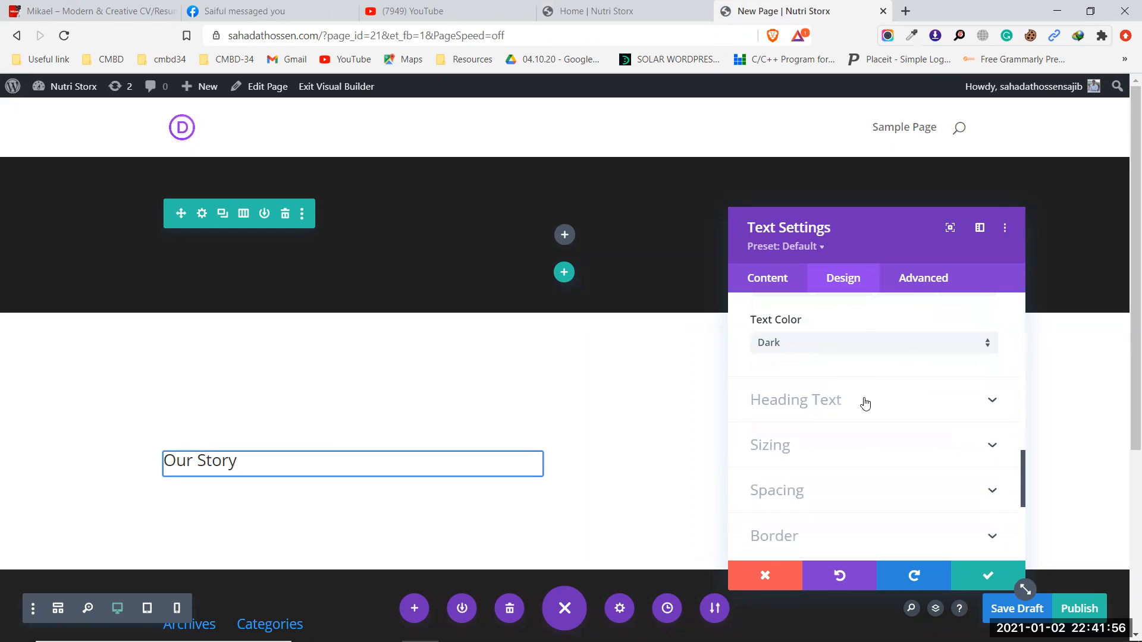
left_click(860, 400)
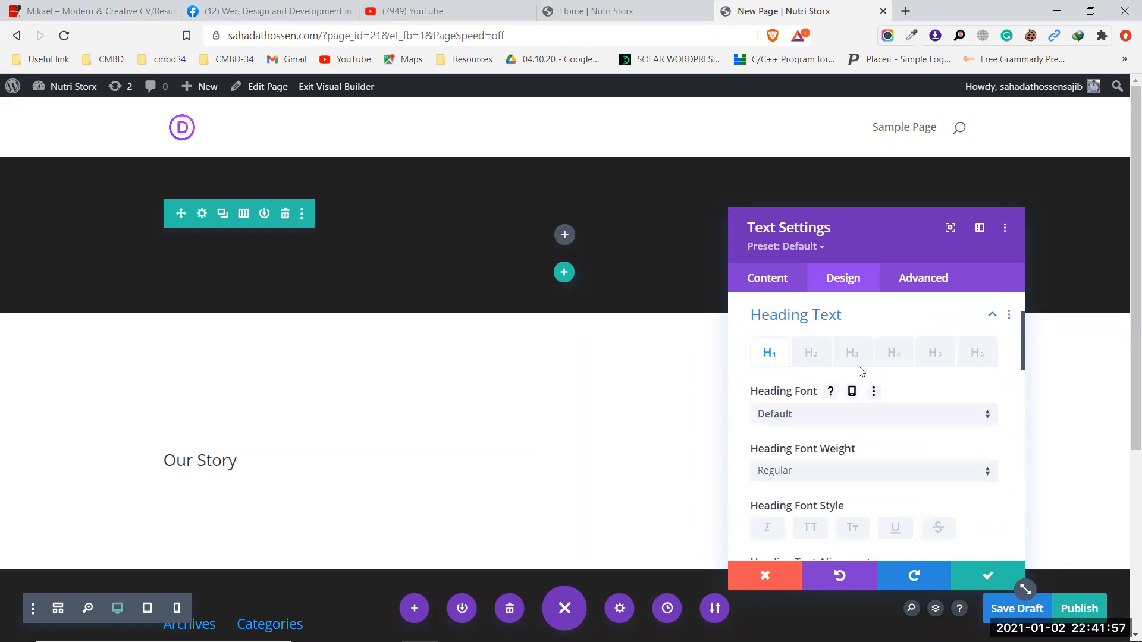
left_click(856, 355)
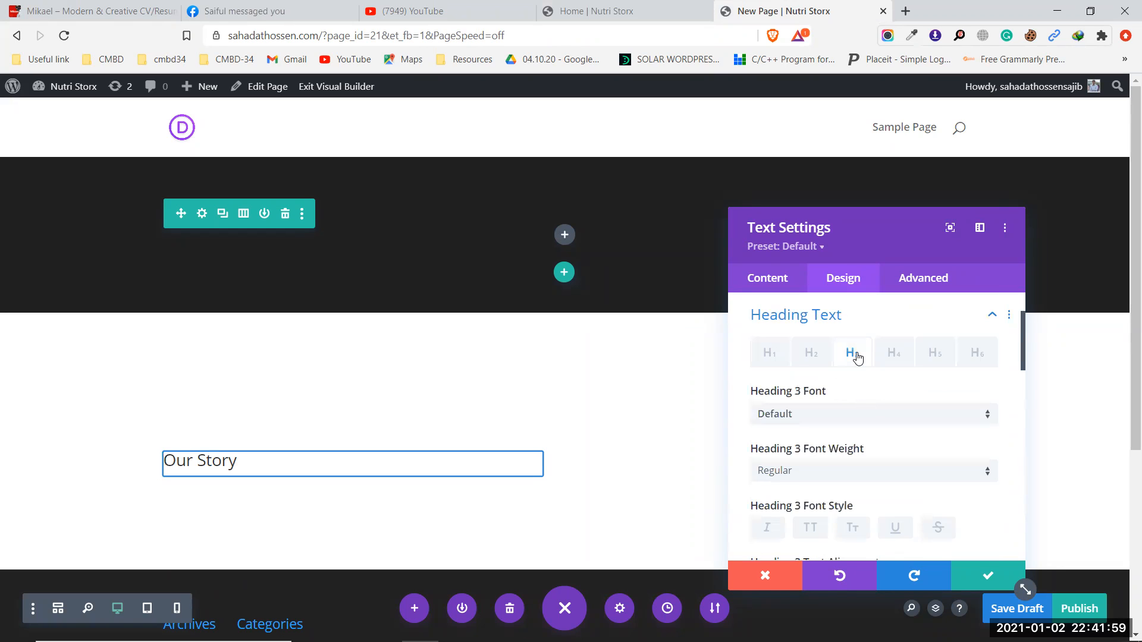
left_click(844, 416)
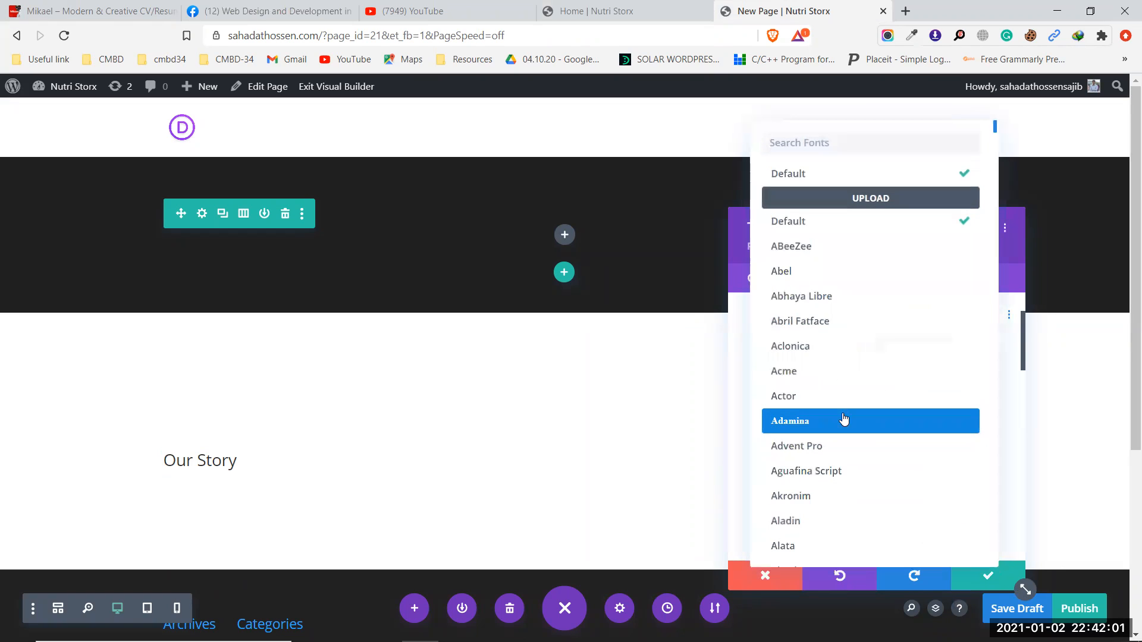
type("m")
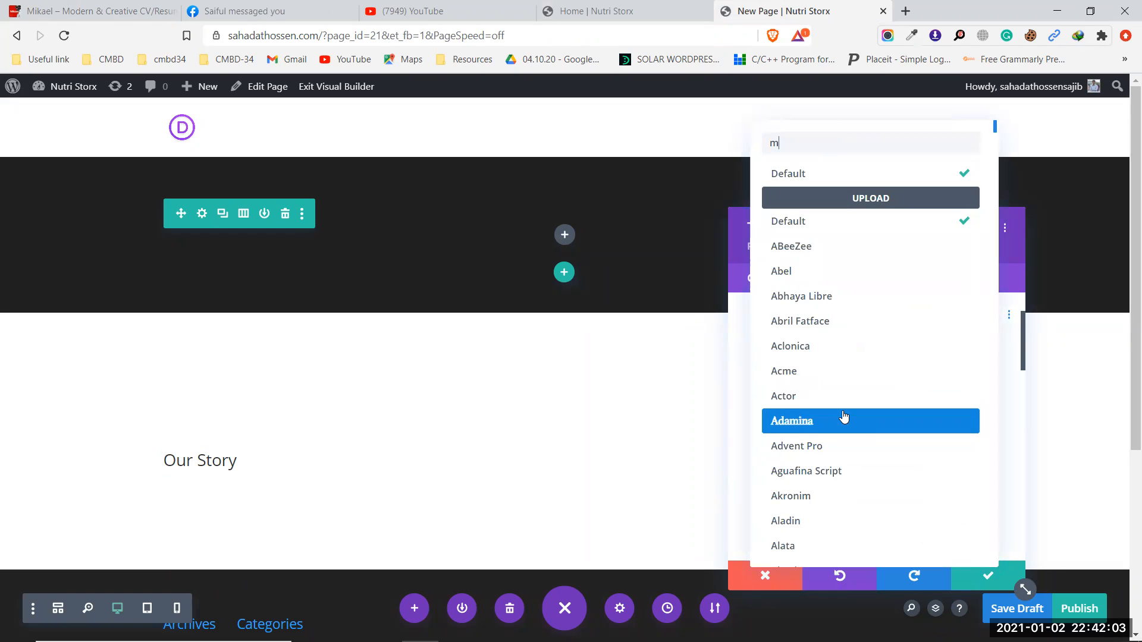
type("on")
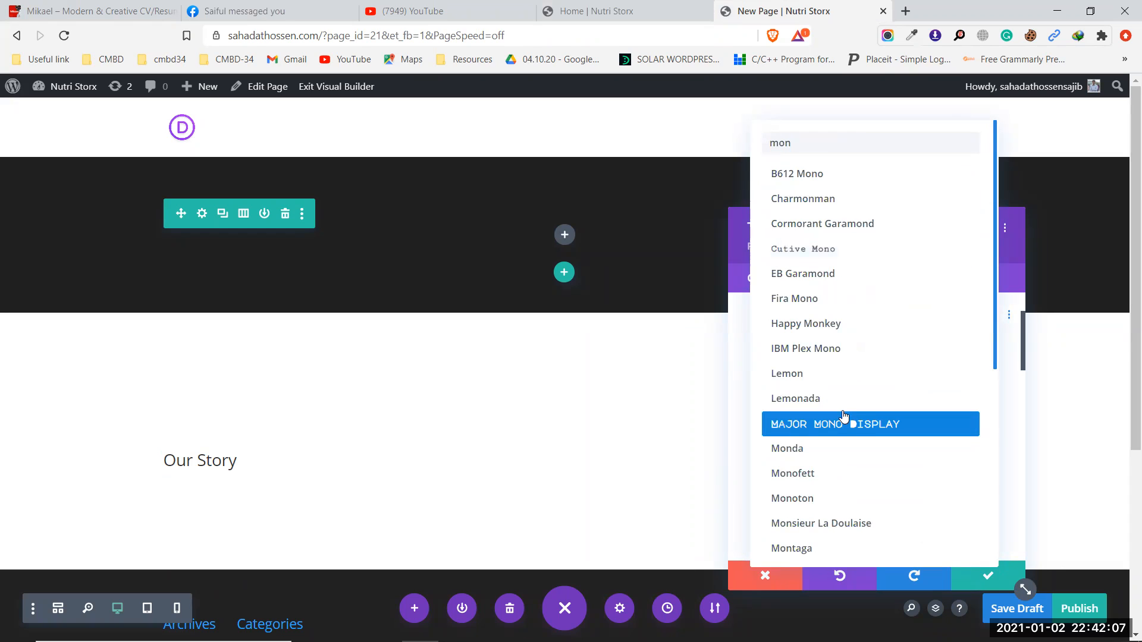
scroll(843, 437, "down", 1)
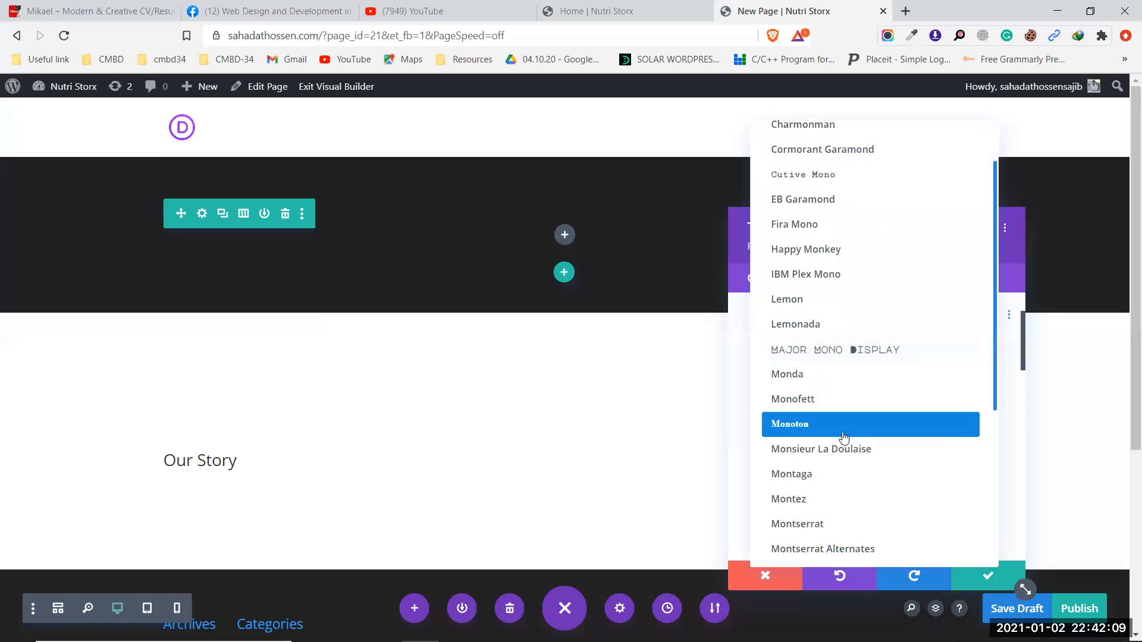
left_click(835, 527)
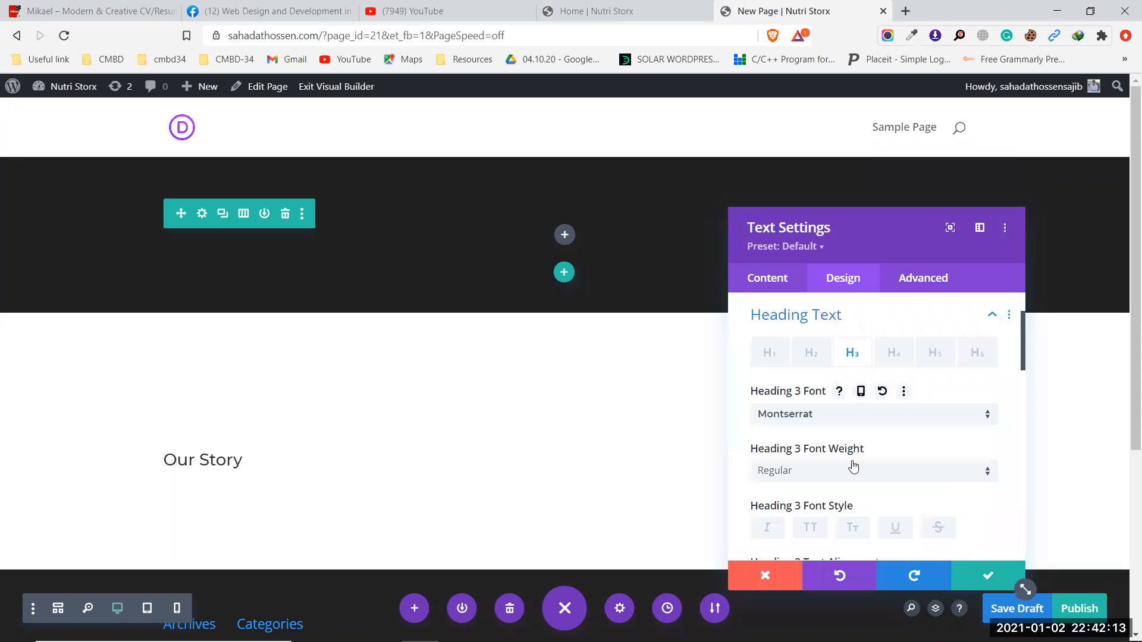
Set the Heading 3 font weight to Bold and its font style to uppercase
left_click(852, 472)
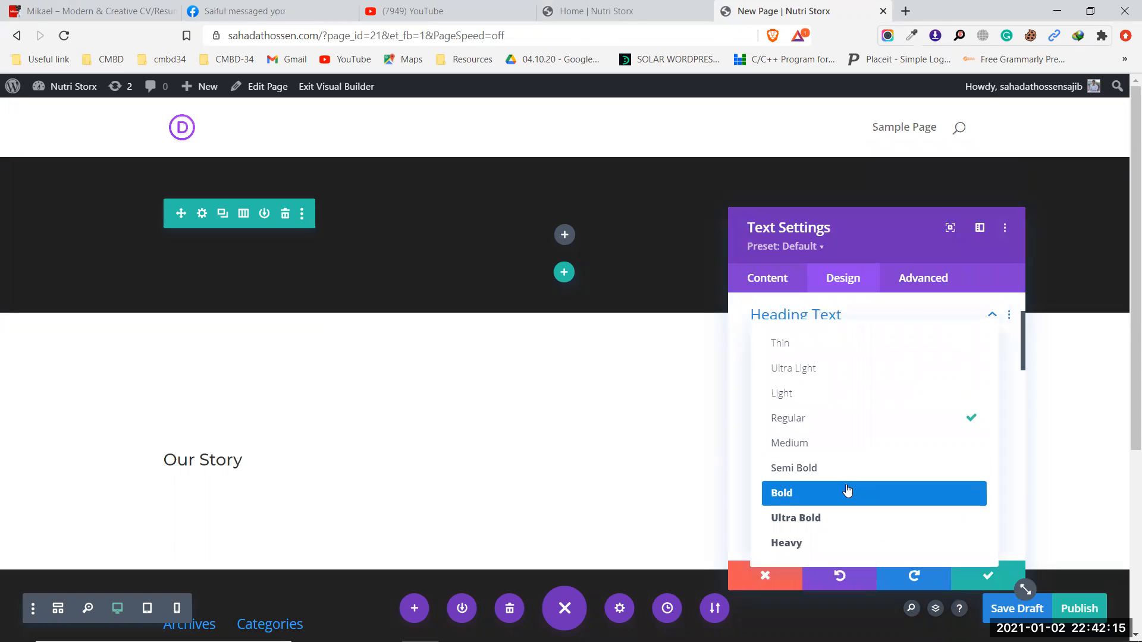
left_click(849, 491)
scroll(853, 485, "down", 1)
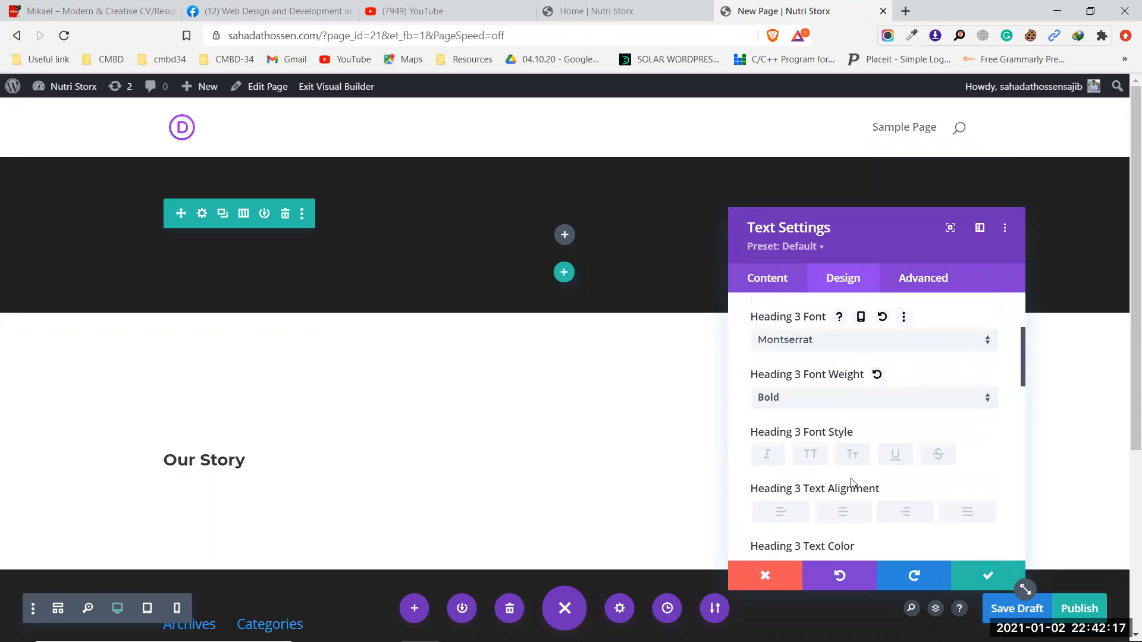
left_click(815, 458)
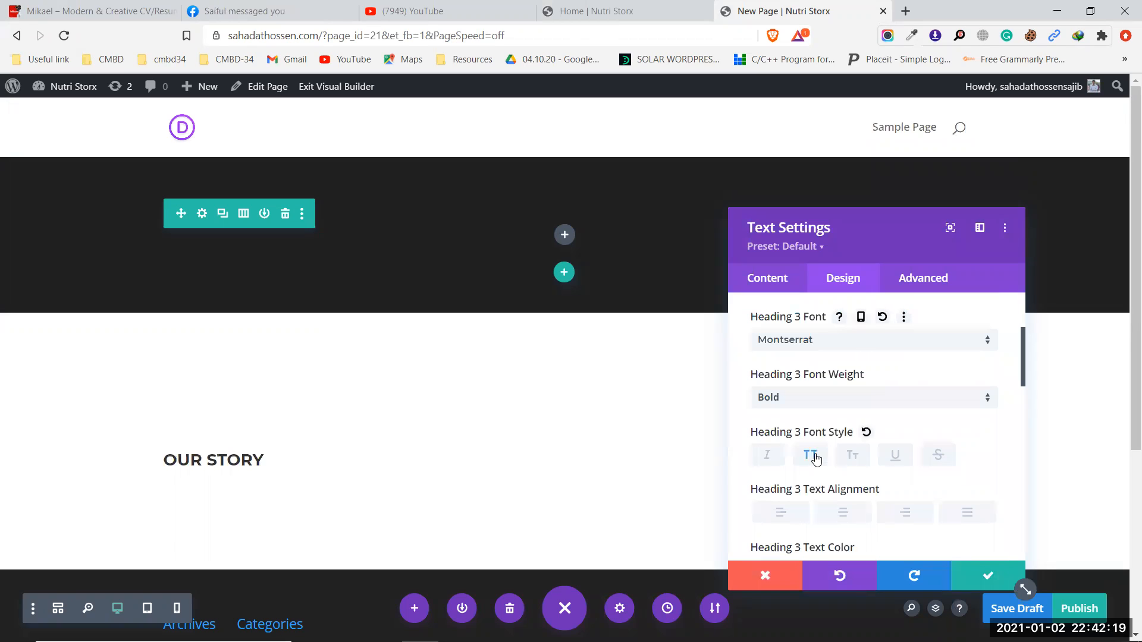
Set the Heading 3 text color to #bfbfbf and reduce its text size to match the Home page's heading
scroll(824, 462, "down", 2)
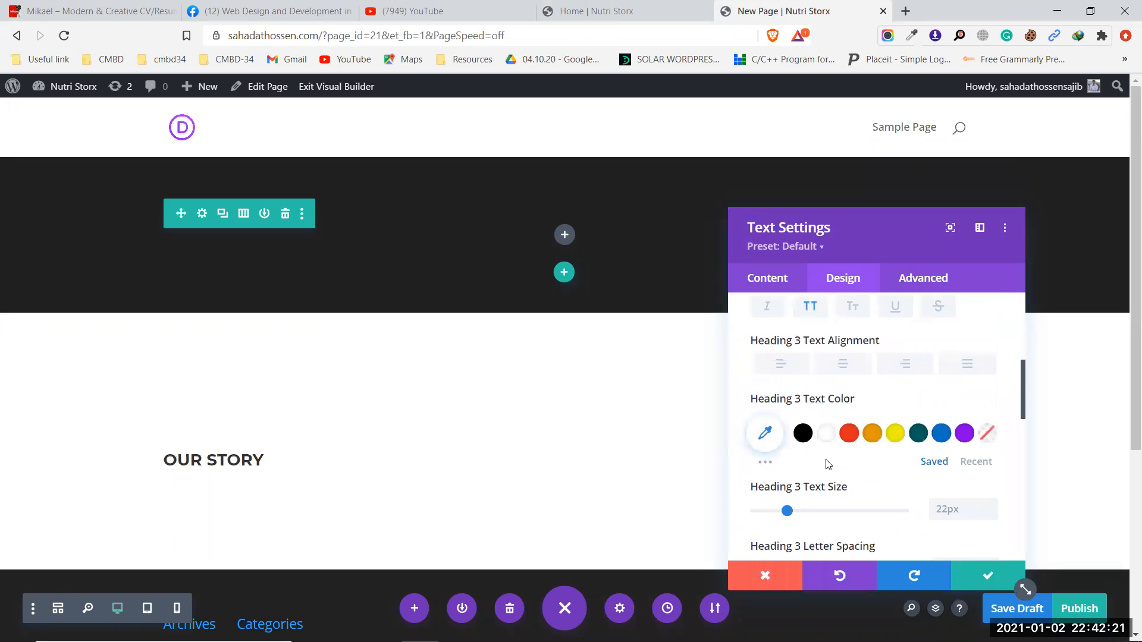
left_click(765, 434)
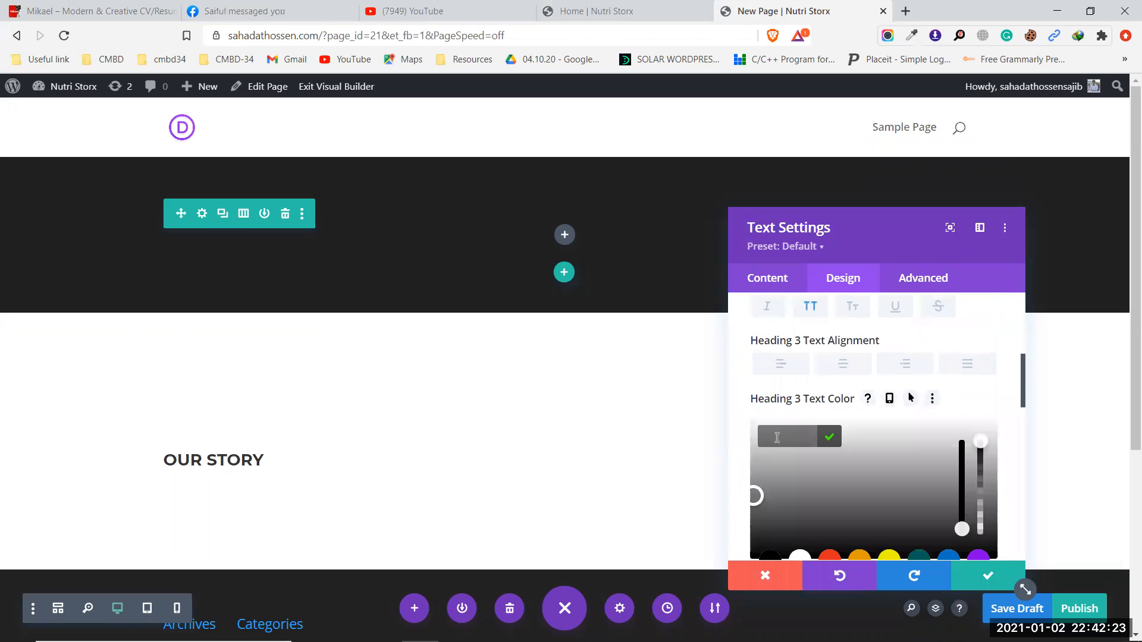
type("#bfbfbf")
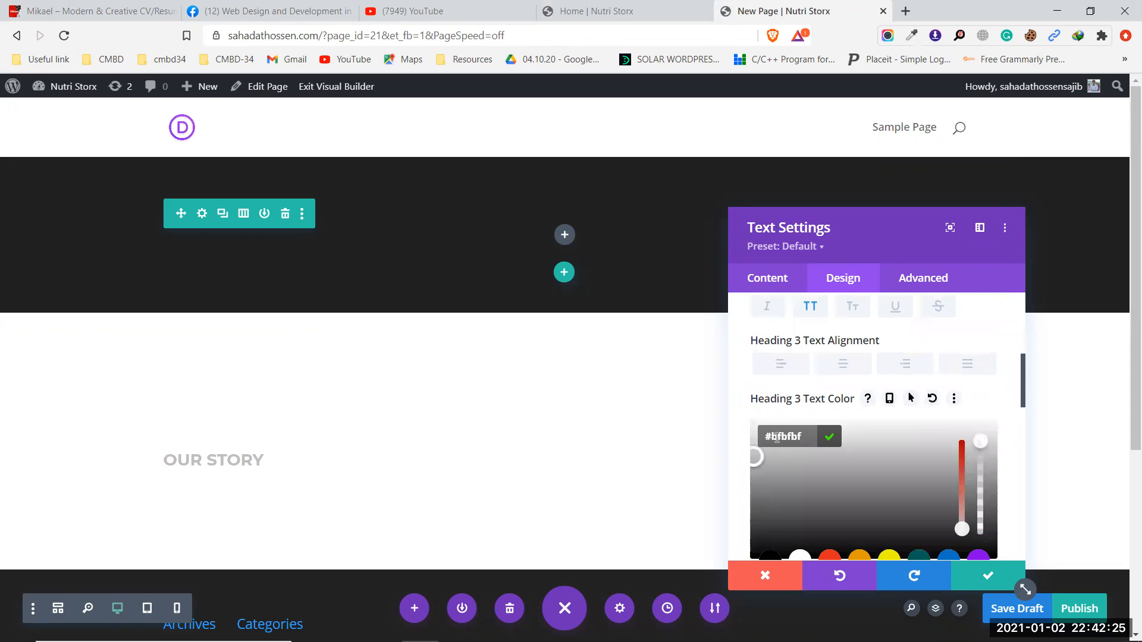
scroll(860, 437, "down", 4)
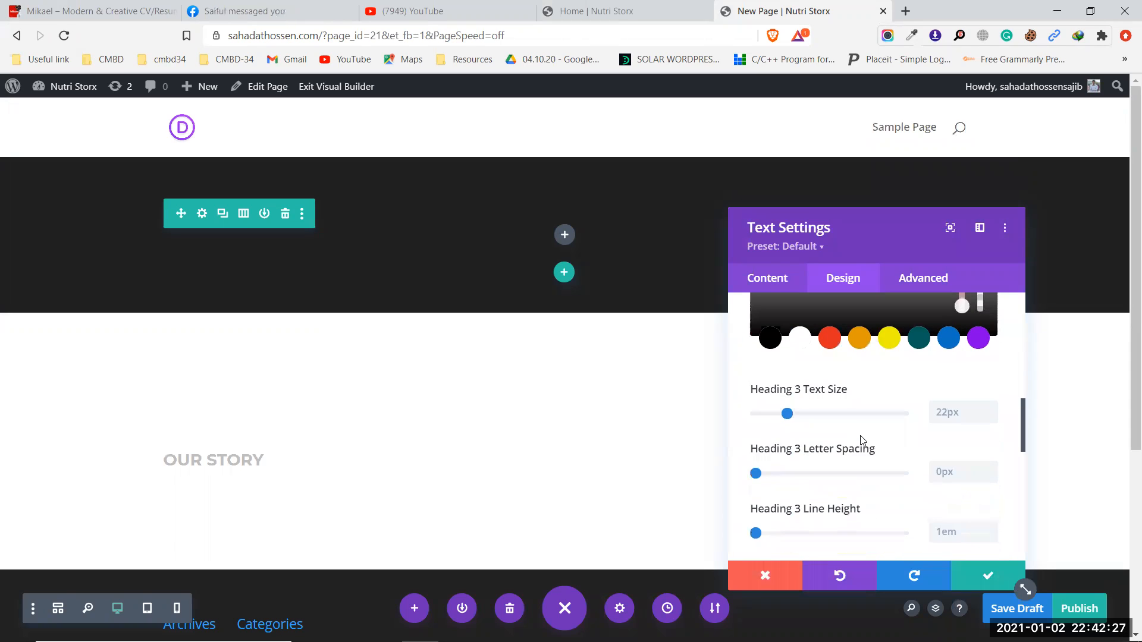
left_click_drag(788, 416, 777, 416)
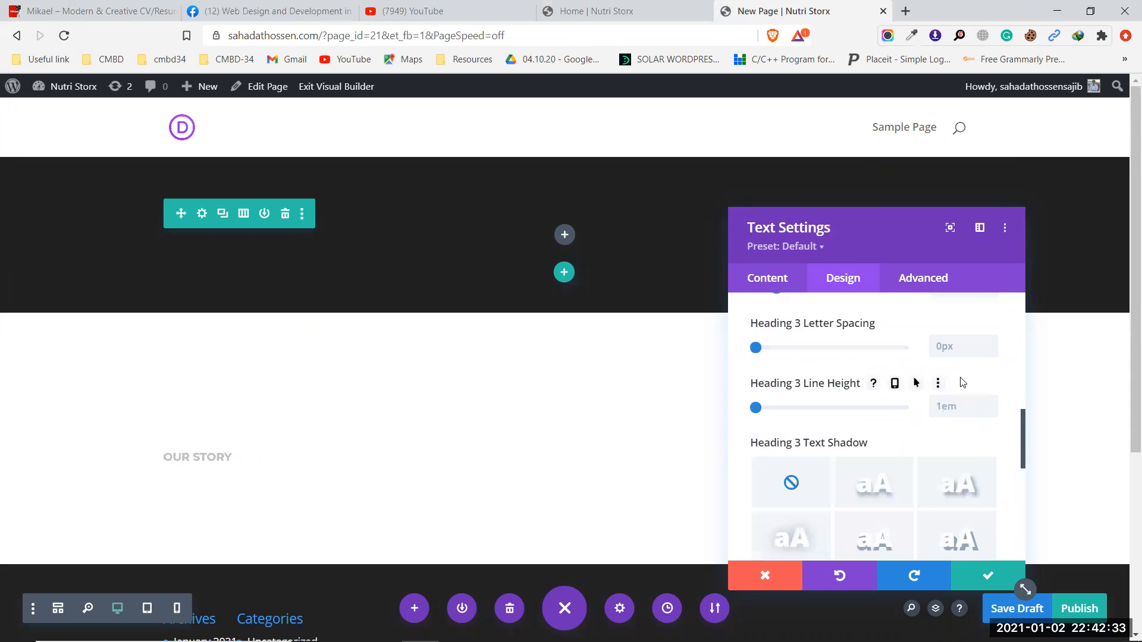
Set the Heading 3 text size to 14px and its letter spacing to 2px
scroll(961, 383, "up", 1)
left_click(990, 366)
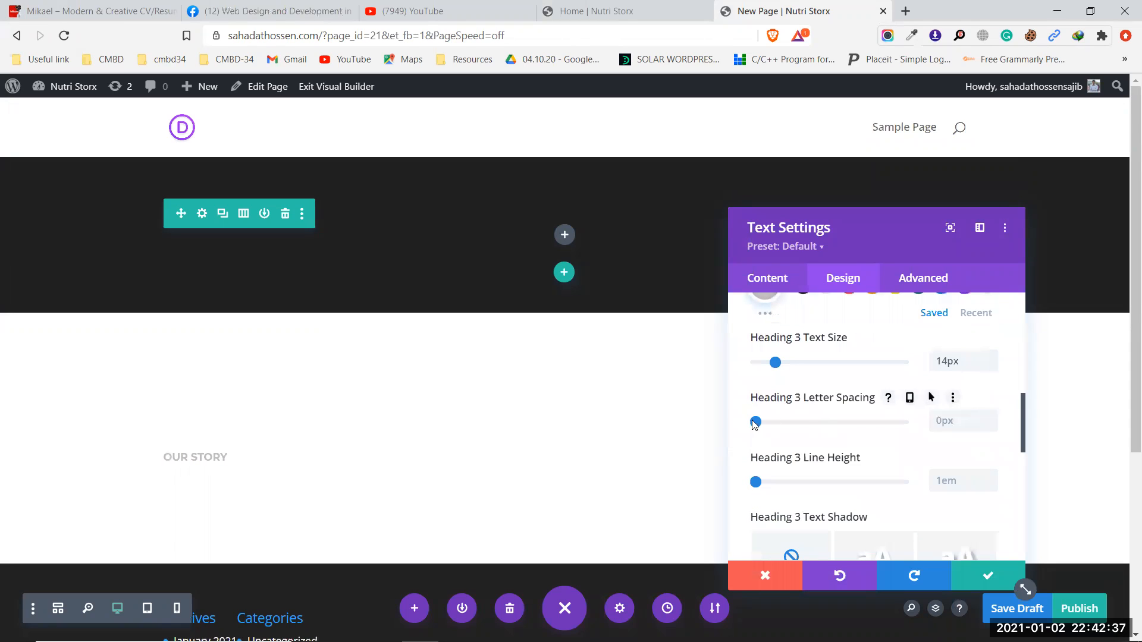
mouse_move(756, 421)
left_mouse_down()
mouse_move(771, 423)
mouse_move(761, 423)
left_mouse_up()
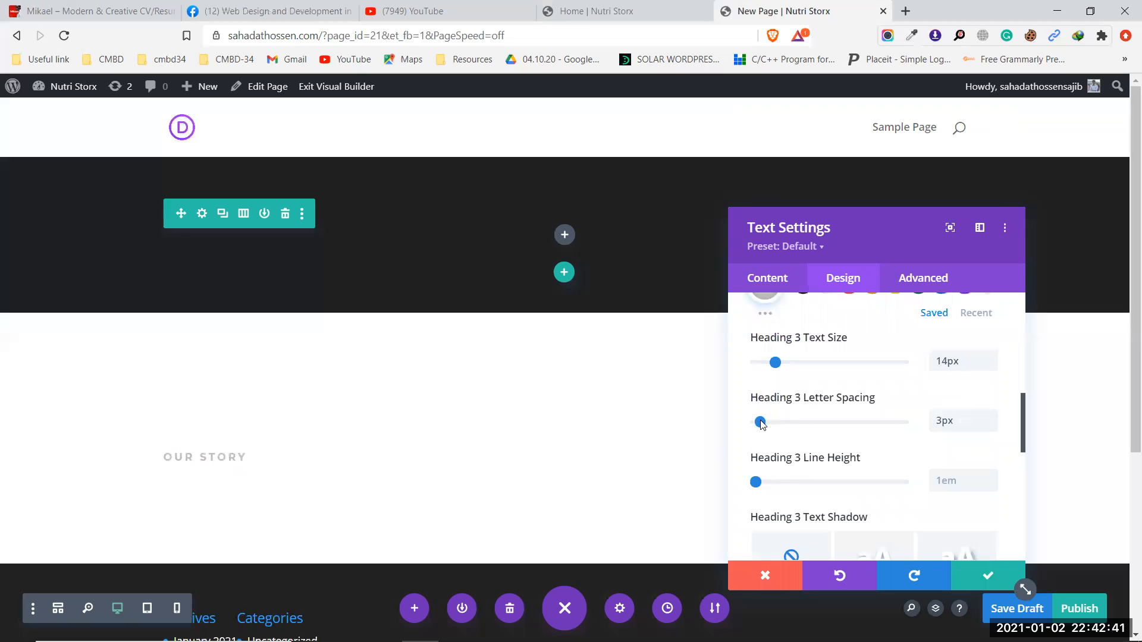
left_click(990, 425)
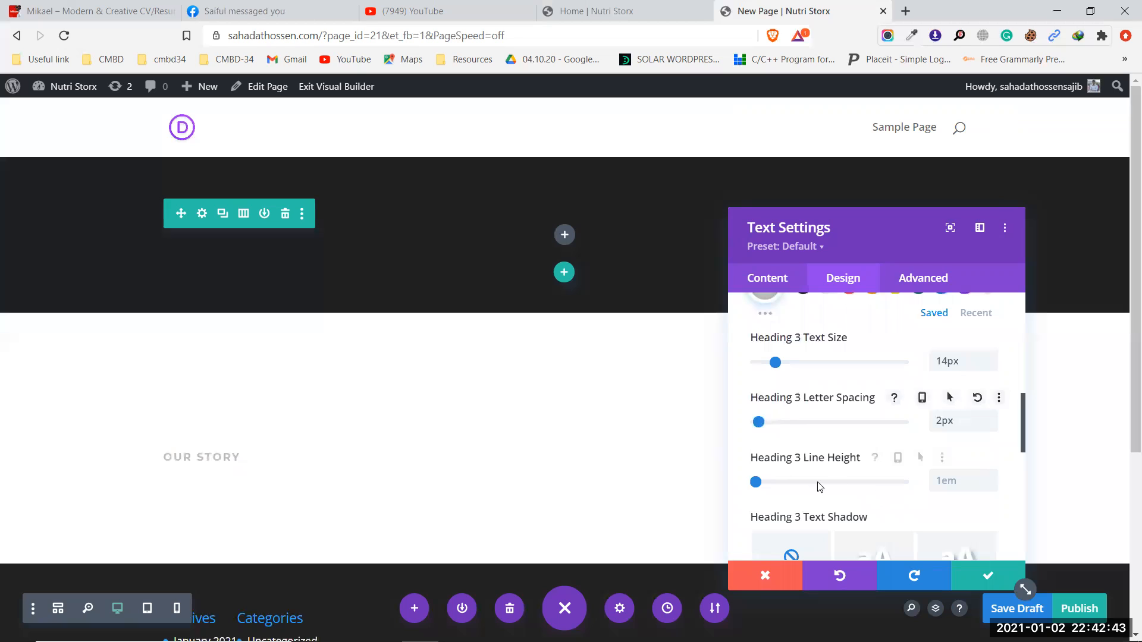
Set the Heading 3 line height to 1.3em
left_click(987, 476)
left_click(987, 475)
left_click(987, 475)
left_click(988, 475)
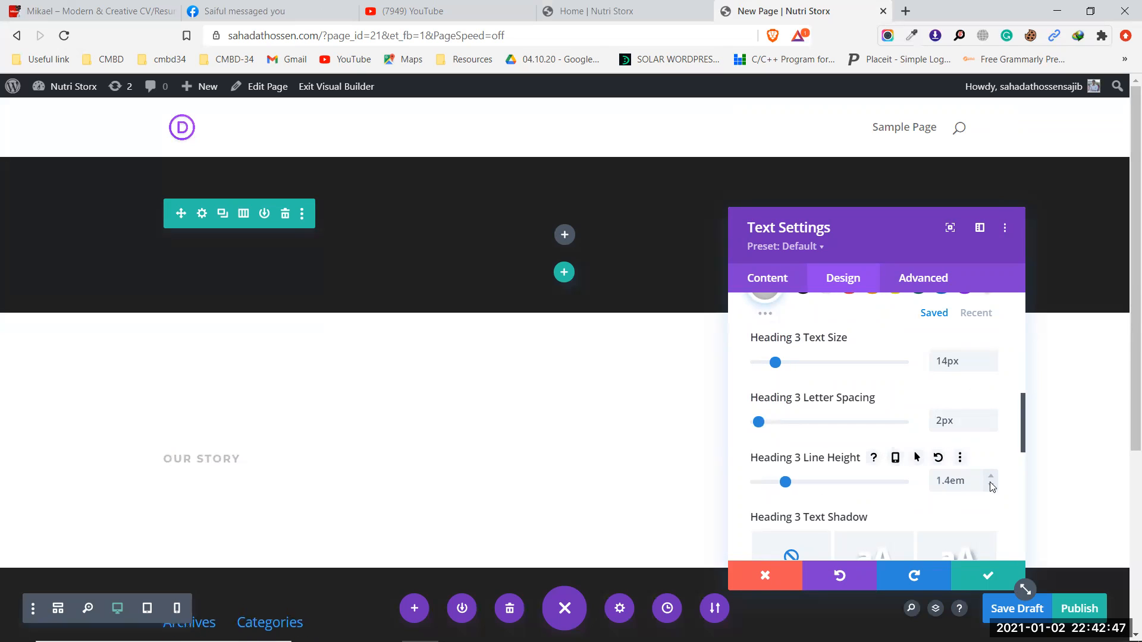
left_click(992, 486)
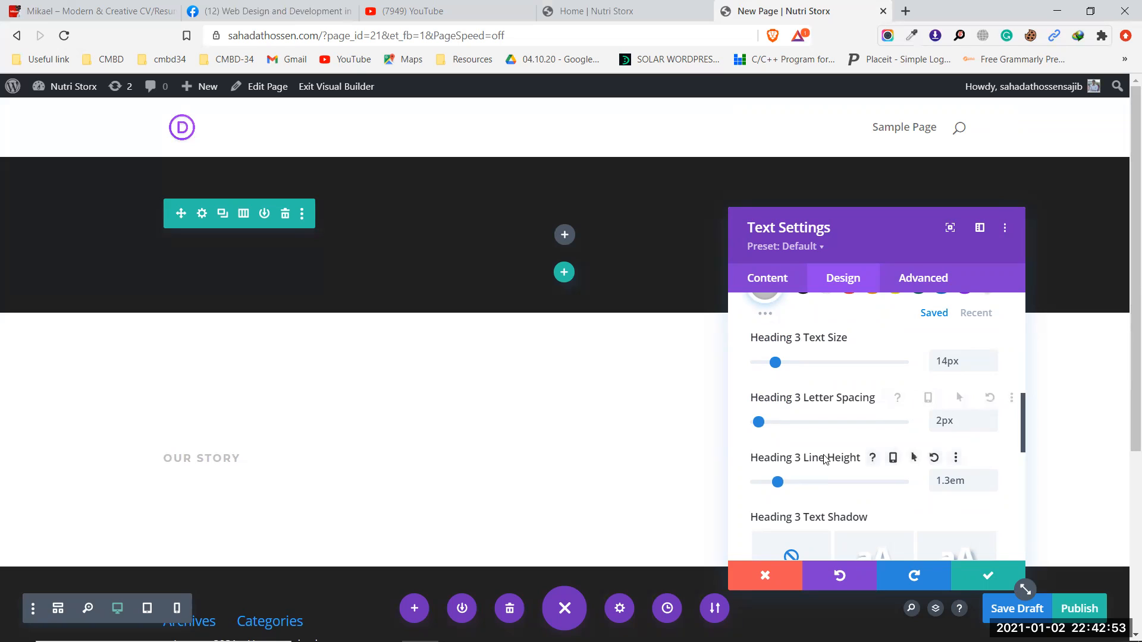
Compare the "Our Story" heading with the one on the Home page, and save the New Page text module's settings
left_click(215, 464)
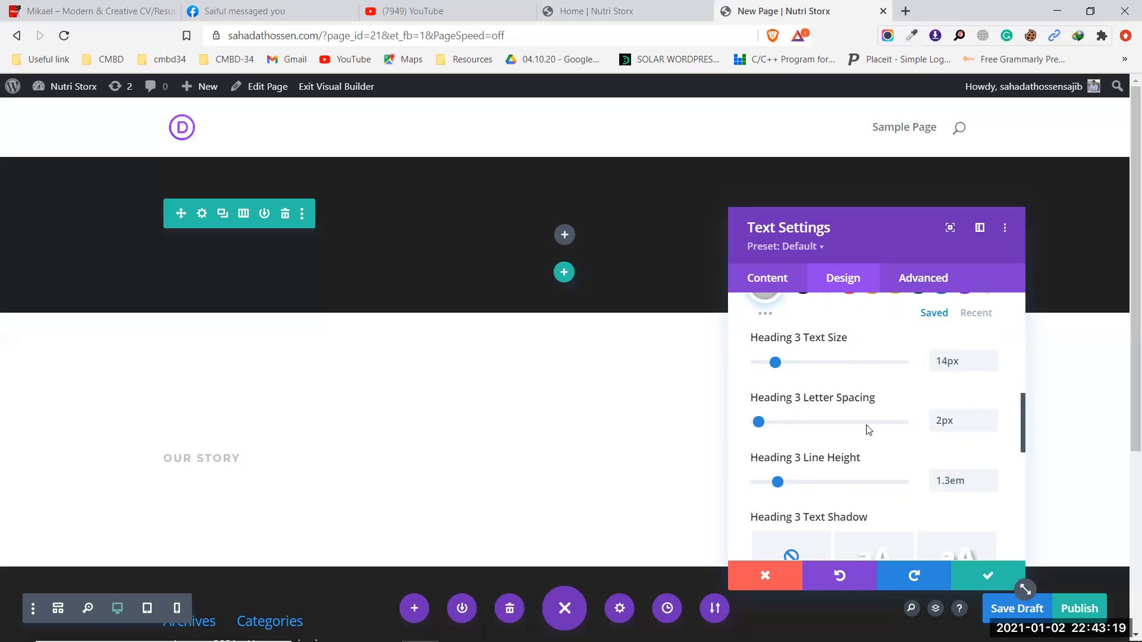
left_click(623, 6)
left_click(234, 289)
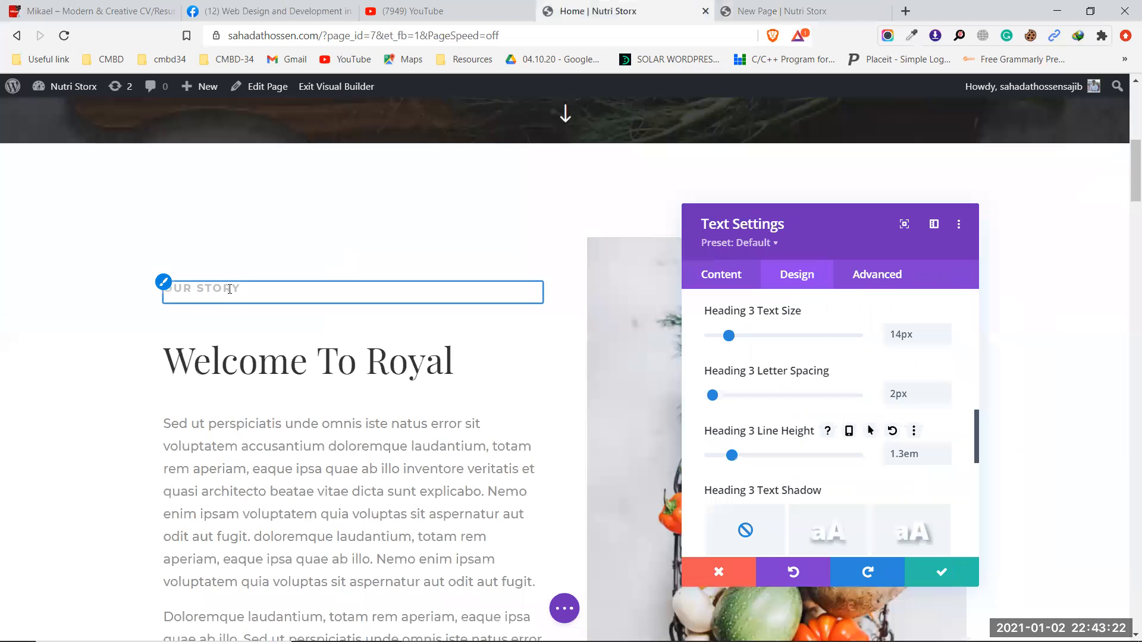
left_click(773, 9)
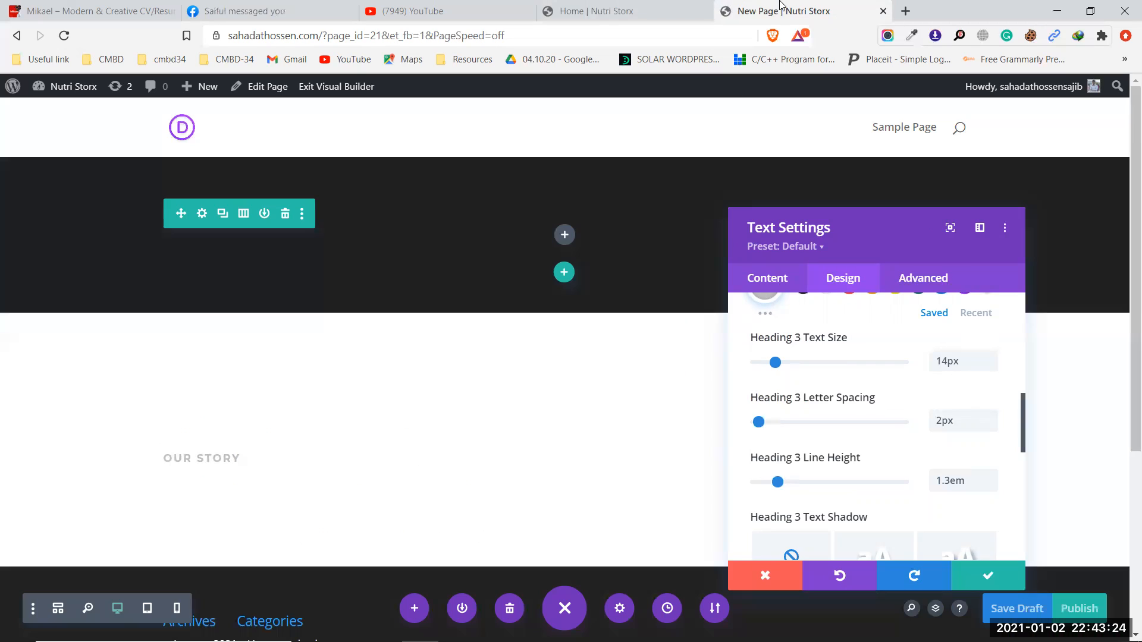
left_click(981, 578)
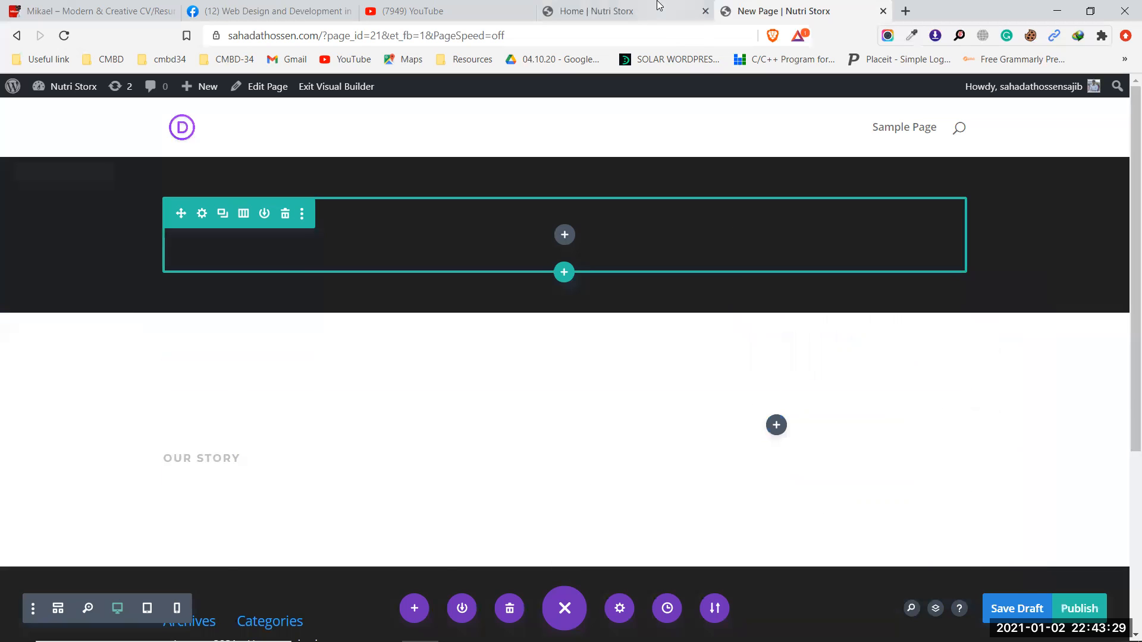
Examine the sizing and spacing settings of the Home page's "Our Story" text module
left_click(658, 8)
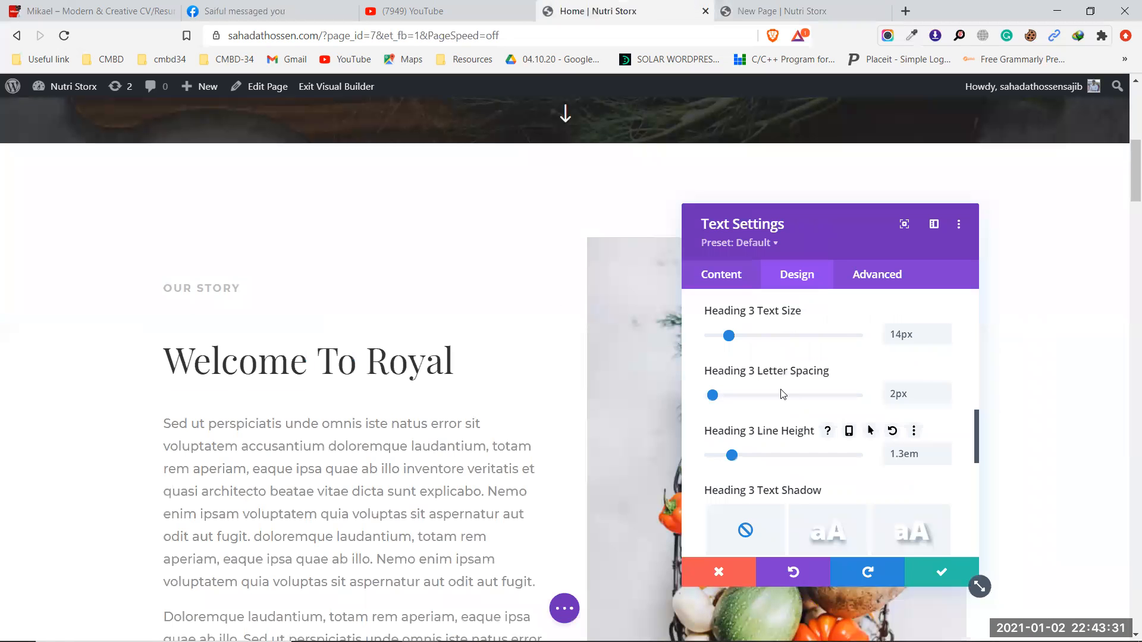
scroll(791, 410, "down", 4)
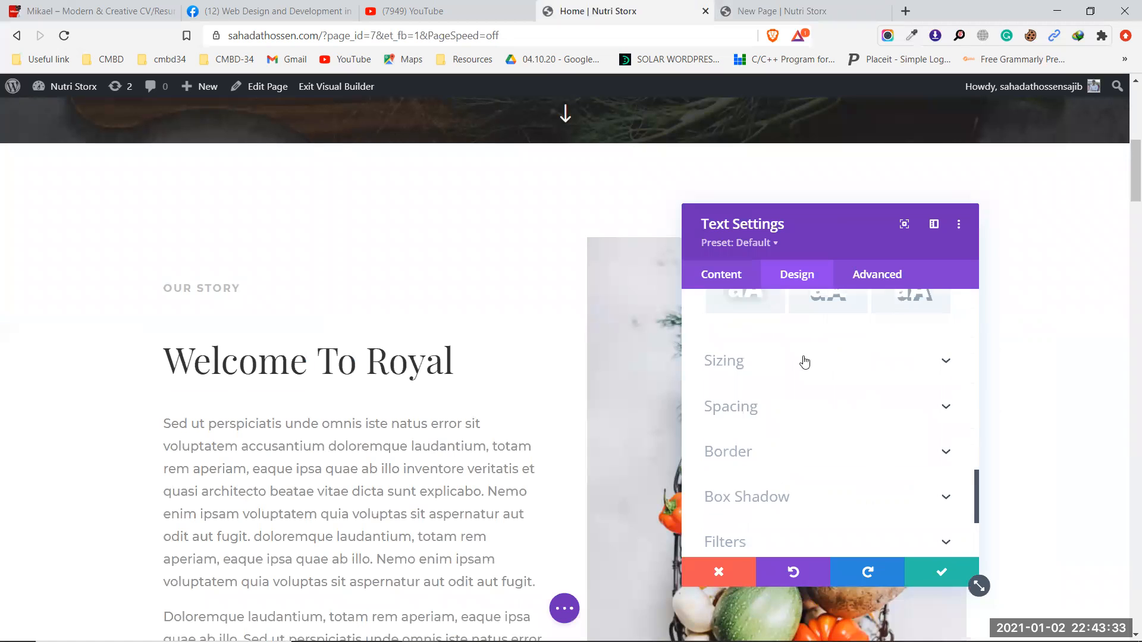
left_click(804, 362)
scroll(801, 398, "down", 6)
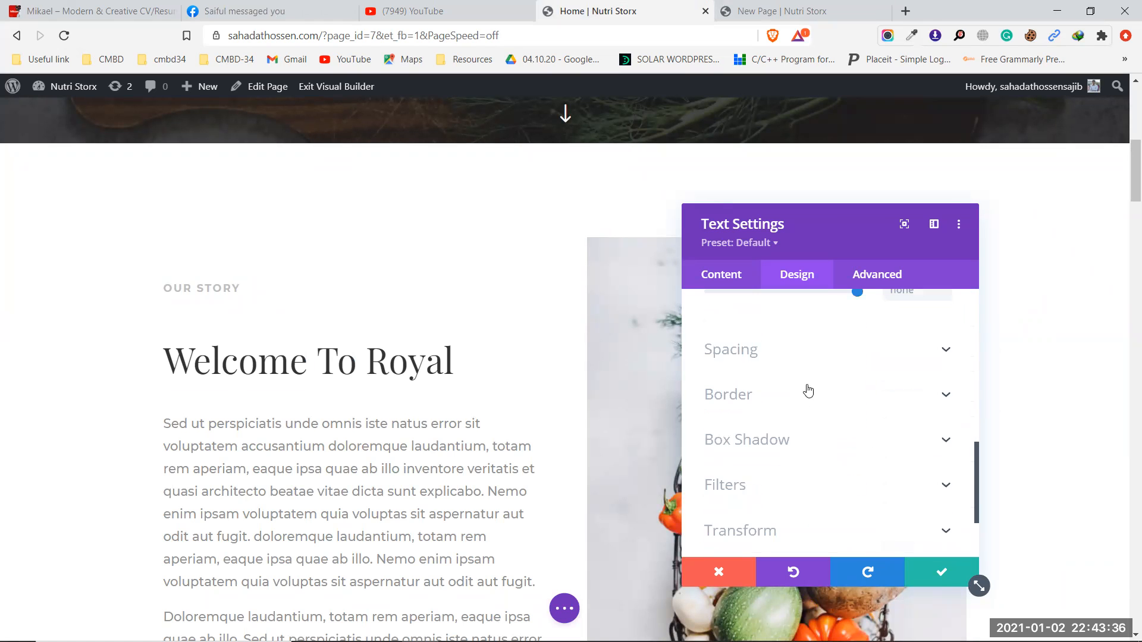
left_click(810, 349)
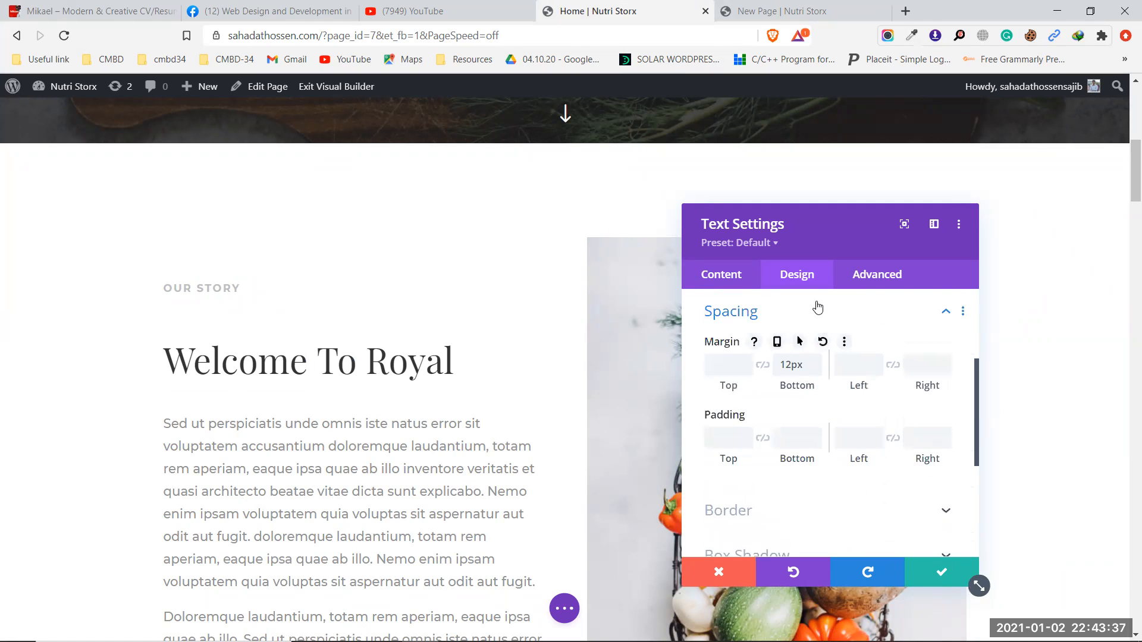
scroll(815, 313, "up", 1)
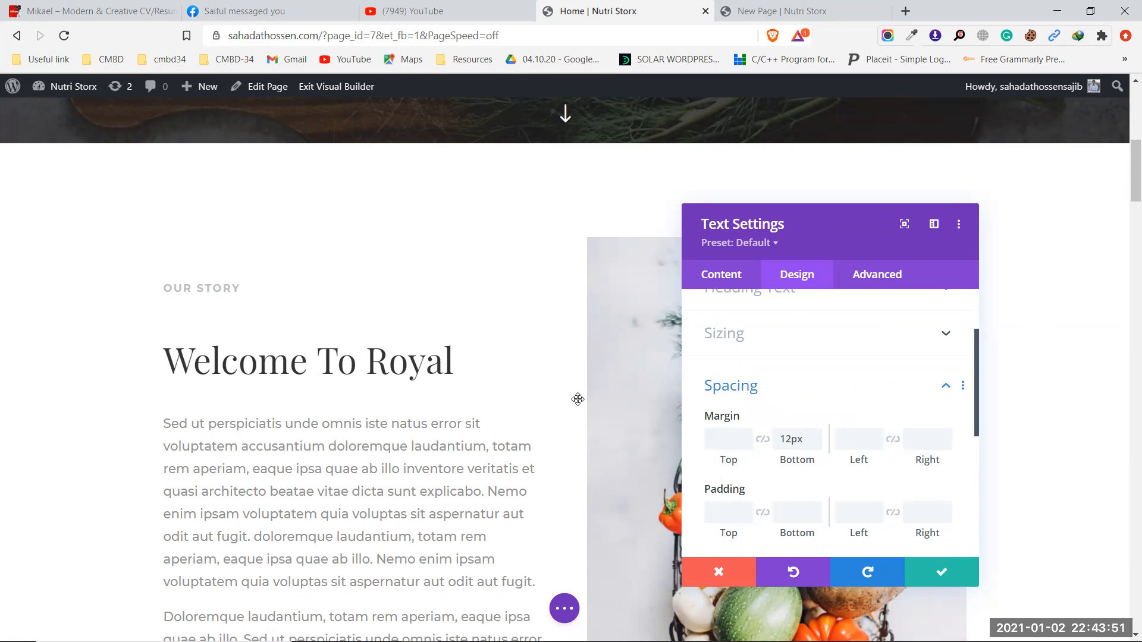
On the New Page, set the bottom margin of the "Our Story" text module to 12px and save its settings
left_click(772, 7)
mouse_move(273, 461)
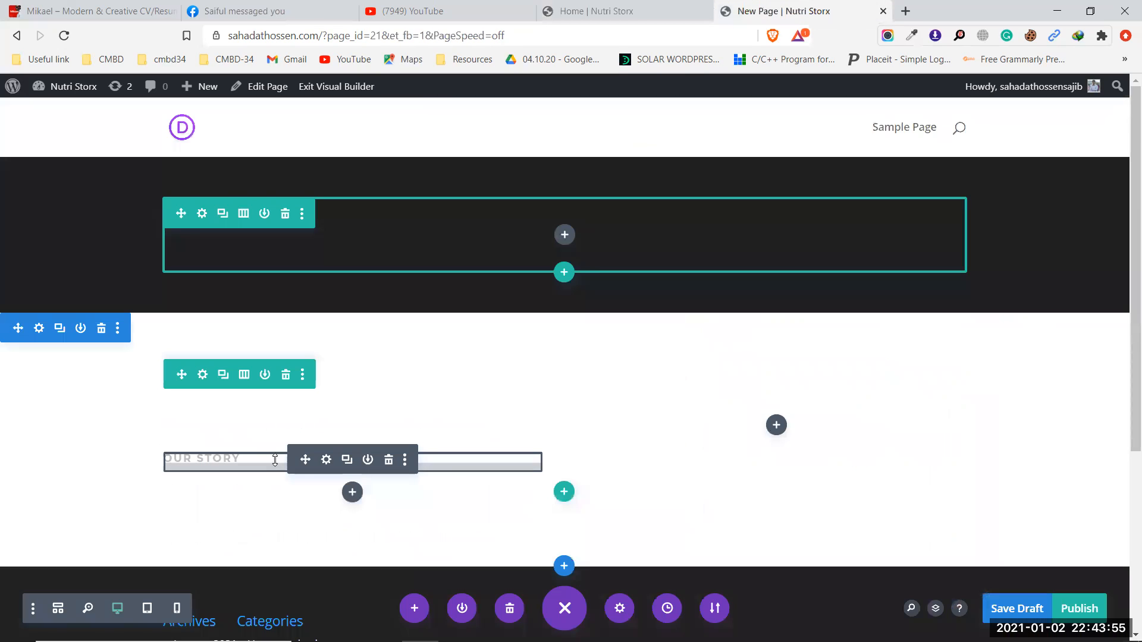
left_click(325, 462)
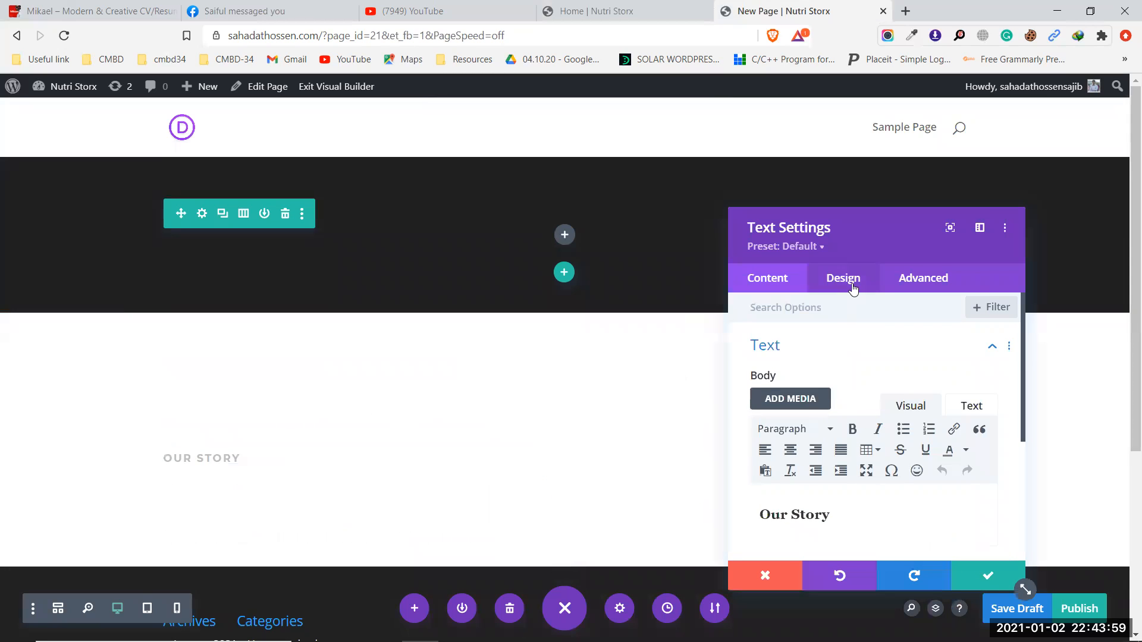
left_click(852, 287)
scroll(827, 433, "down", 2)
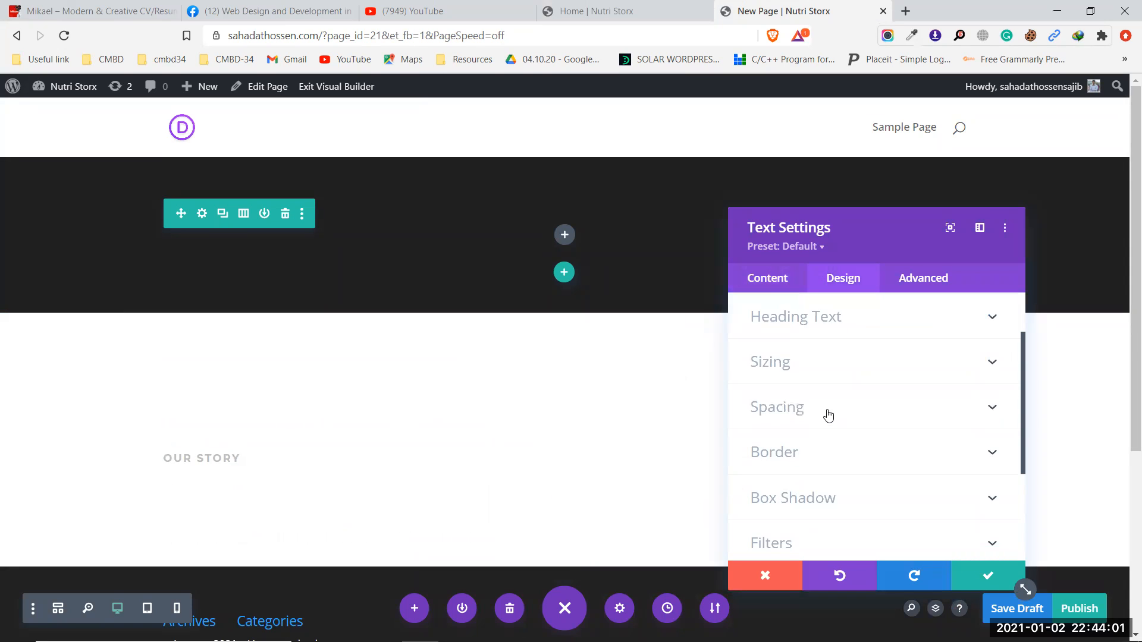
left_click(829, 414)
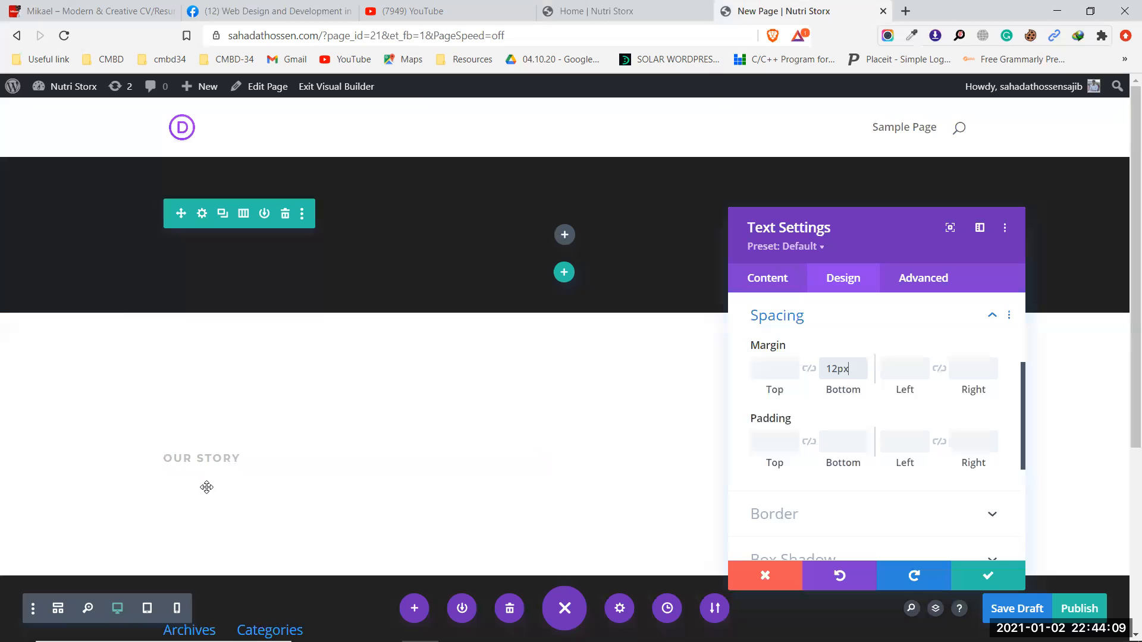
left_click(978, 569)
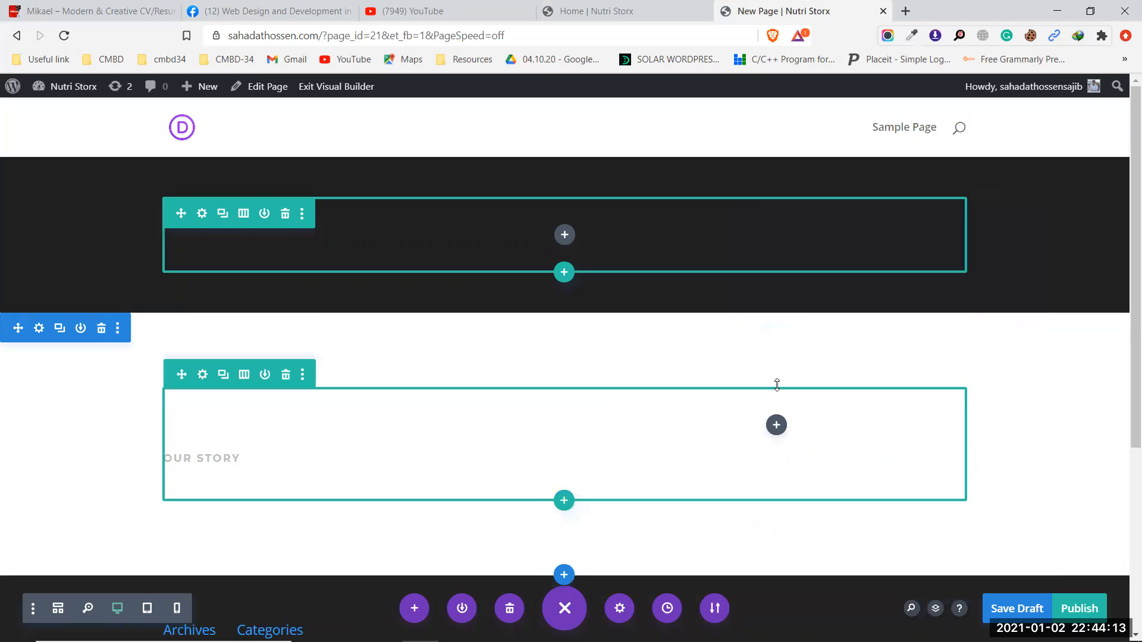
Check the remaining design options of the Home page's "Our Story" module and close its settings without saving
left_click(603, 6)
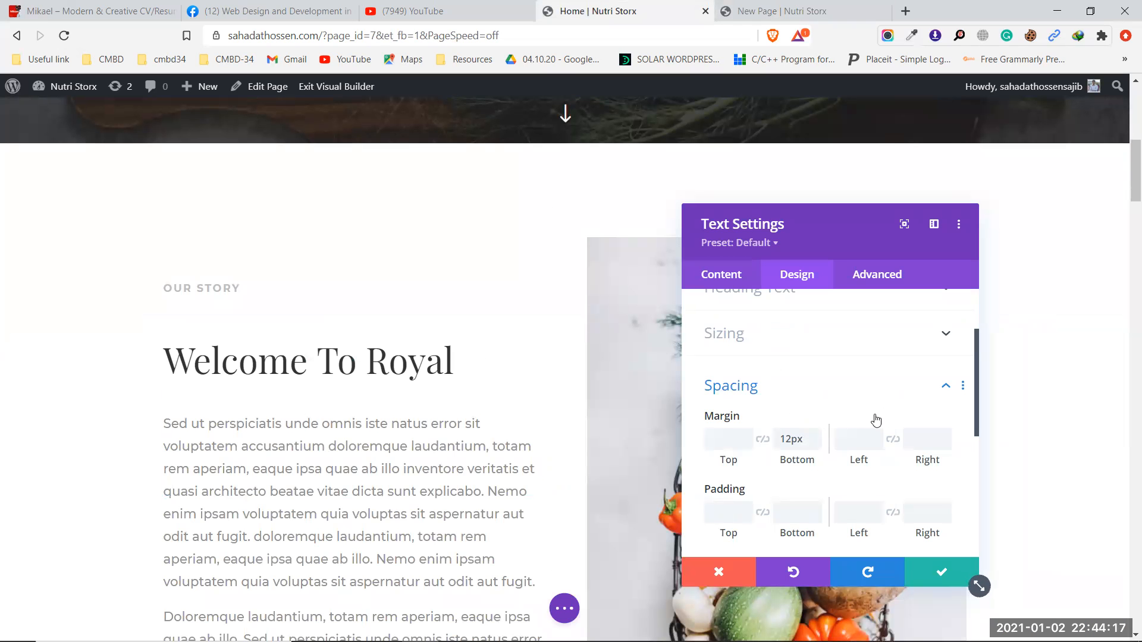
scroll(872, 416, "down", 4)
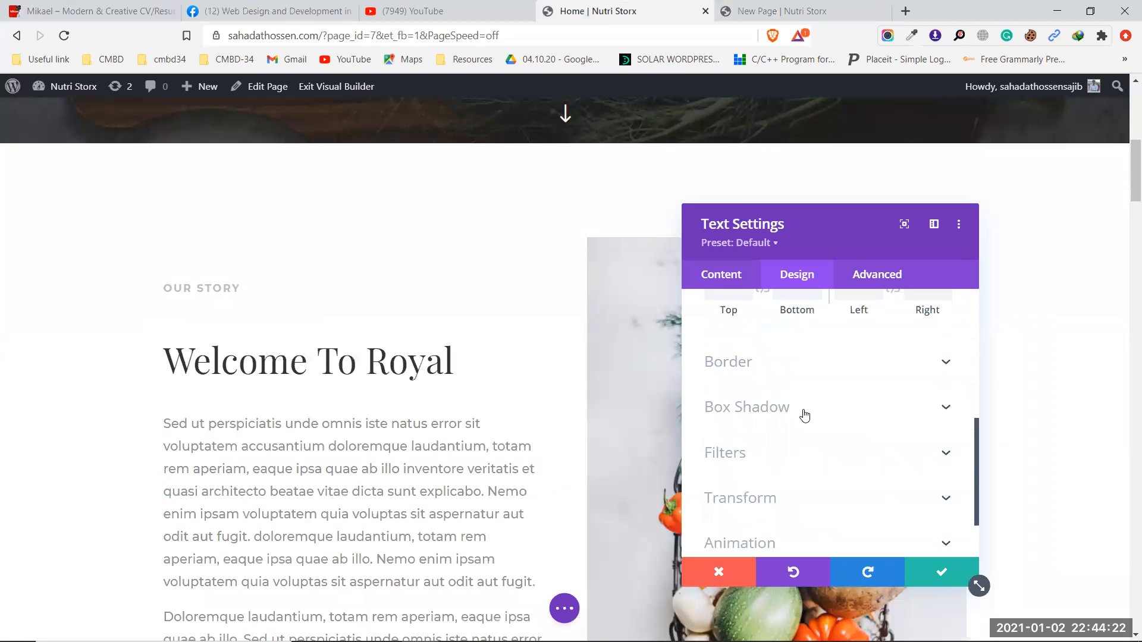
scroll(804, 415, "down", 2)
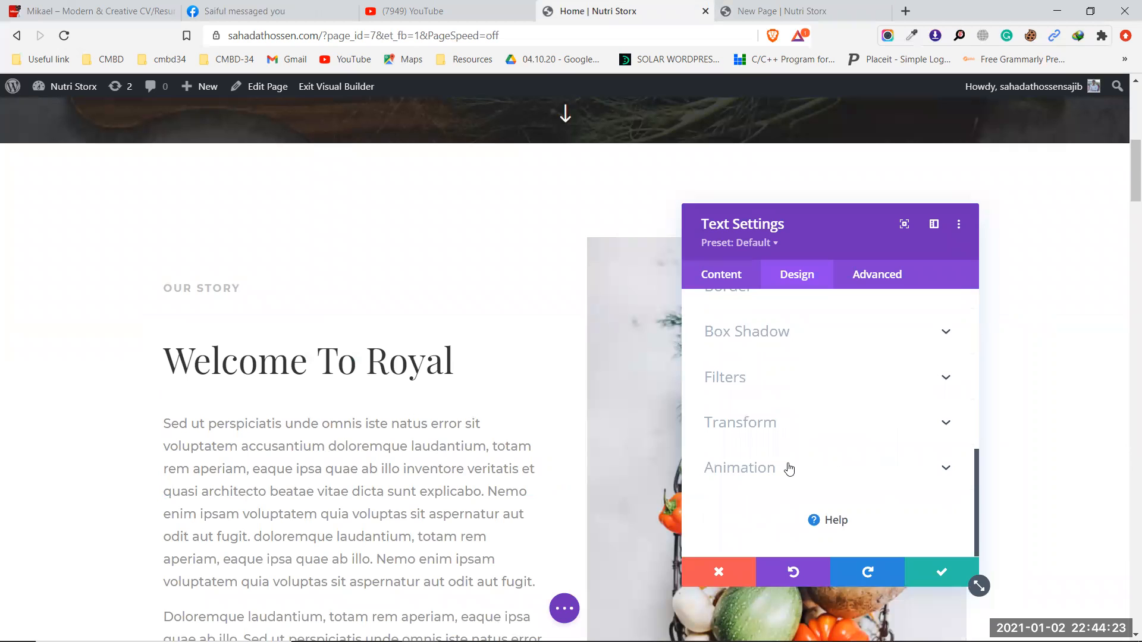
left_click(720, 572)
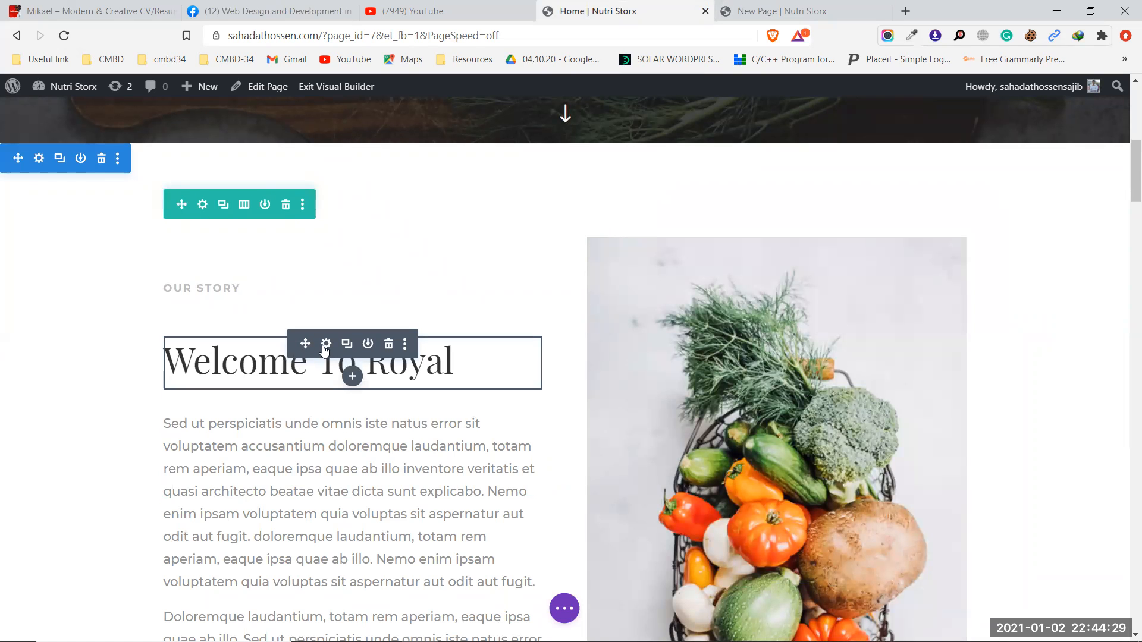
Copy the "Welcome To Royal" heading from its text module on the Home page and check its heading level
left_click(326, 344)
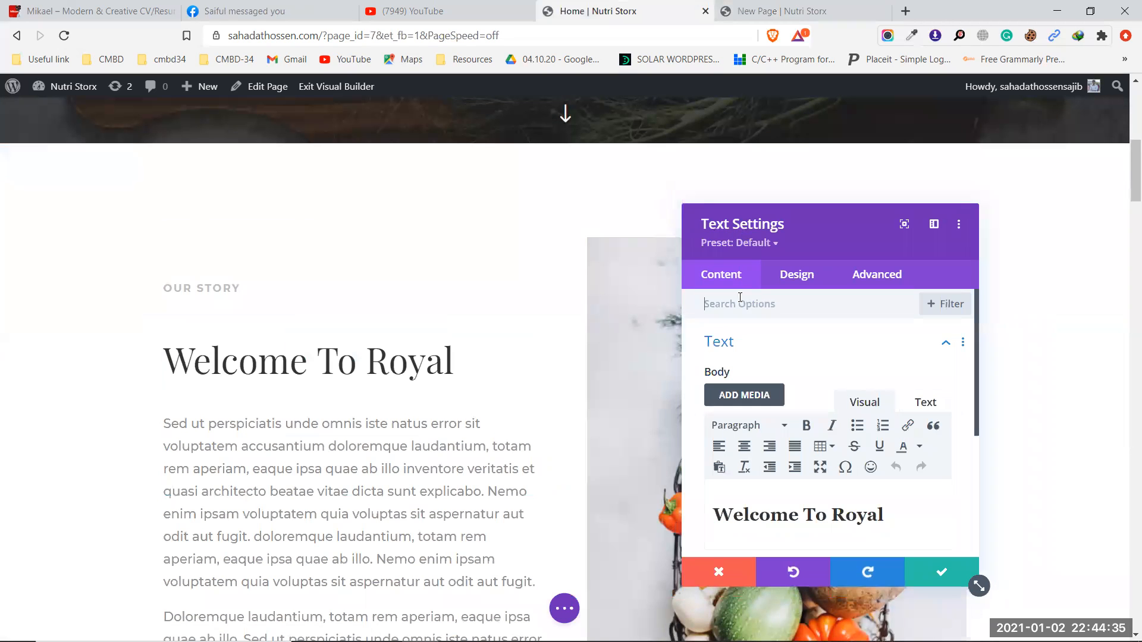
scroll(774, 351, "down", 2)
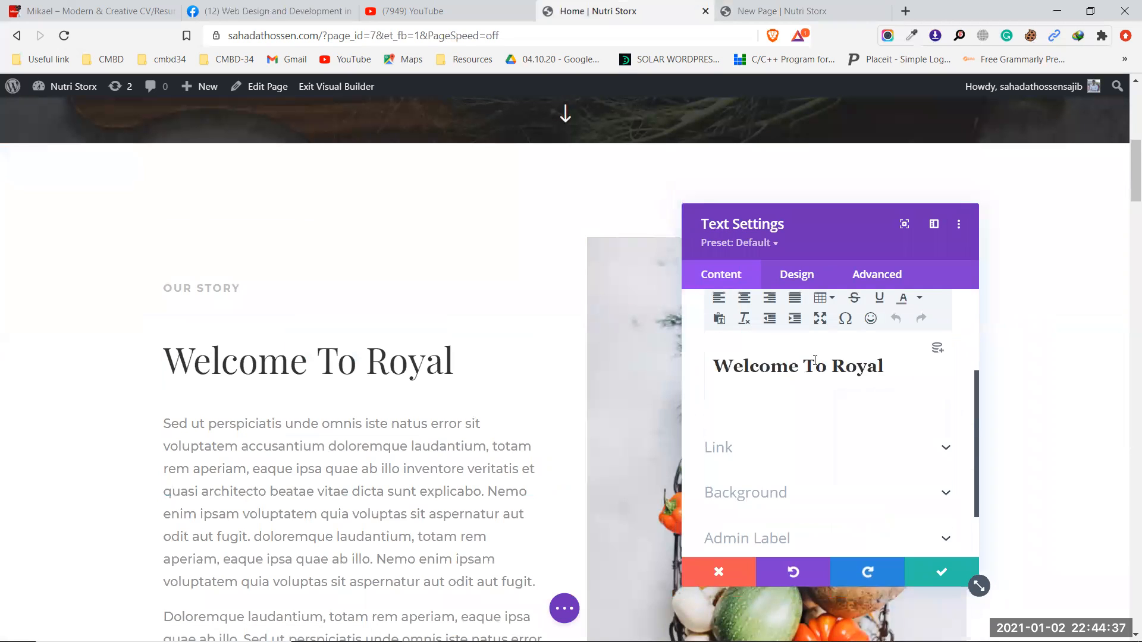
scroll(815, 360, "up", 1)
left_click_drag(904, 444, 709, 439)
key("ctrl+c")
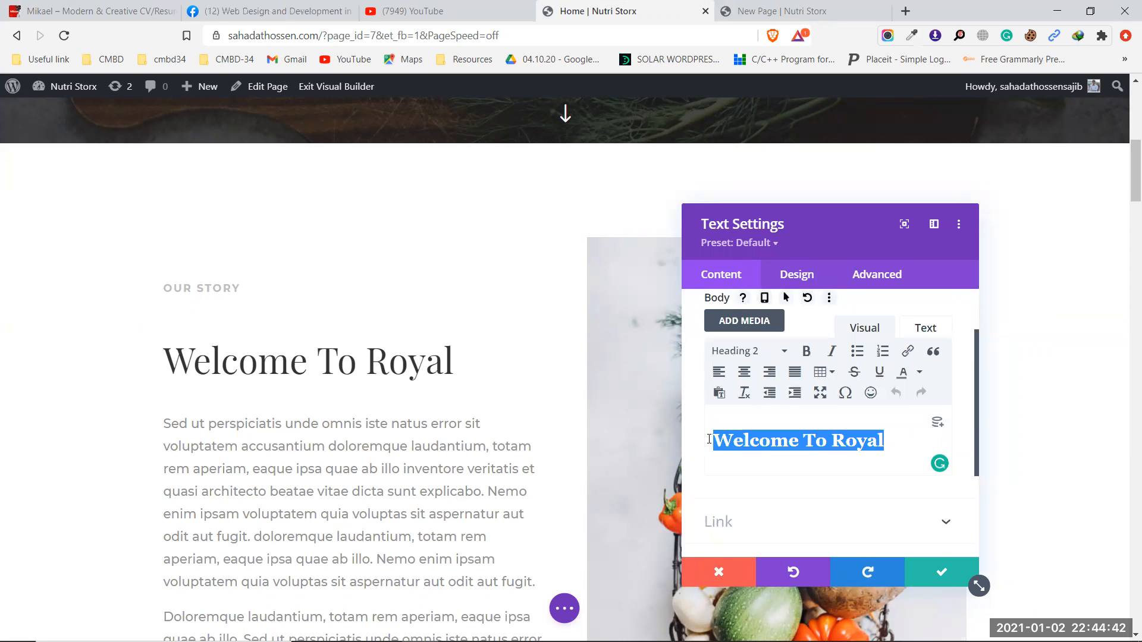
scroll(807, 439, "up", 1)
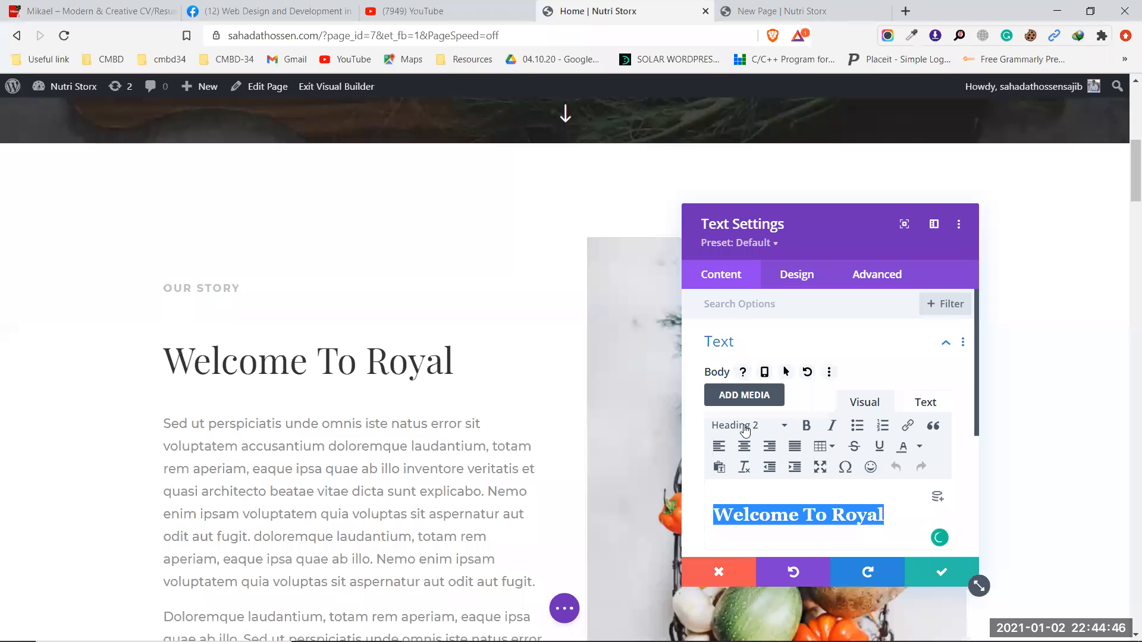
scroll(762, 430, "down", 3)
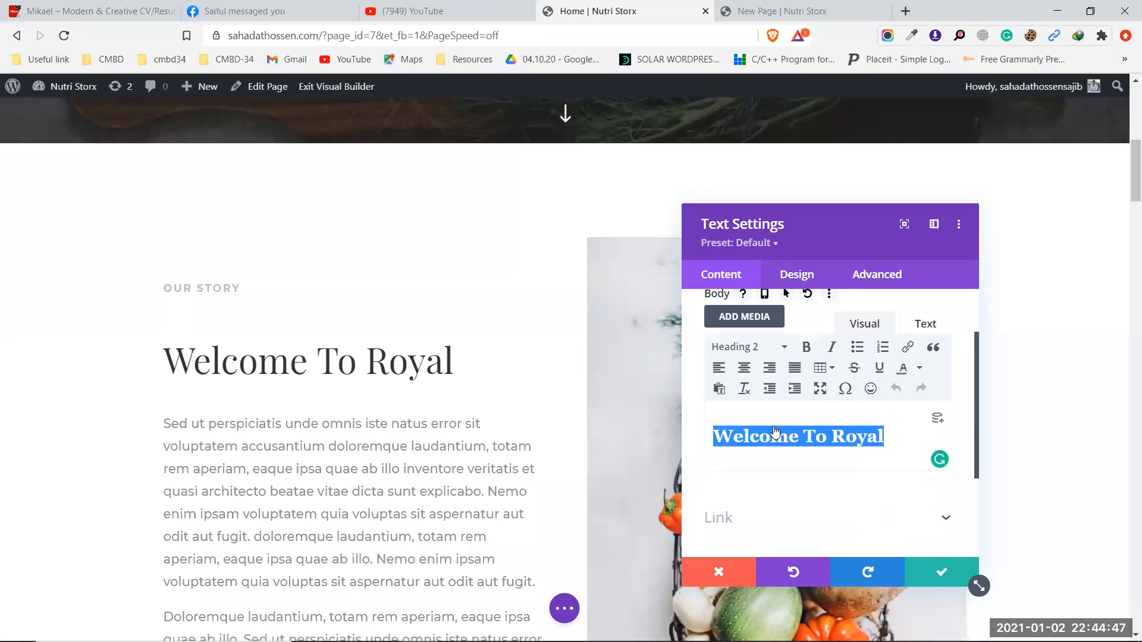
Insert a Text module below "Our Story" on the New Page and replace its placeholder body with the copied "Welcome To Royal" heading
left_click(773, 11)
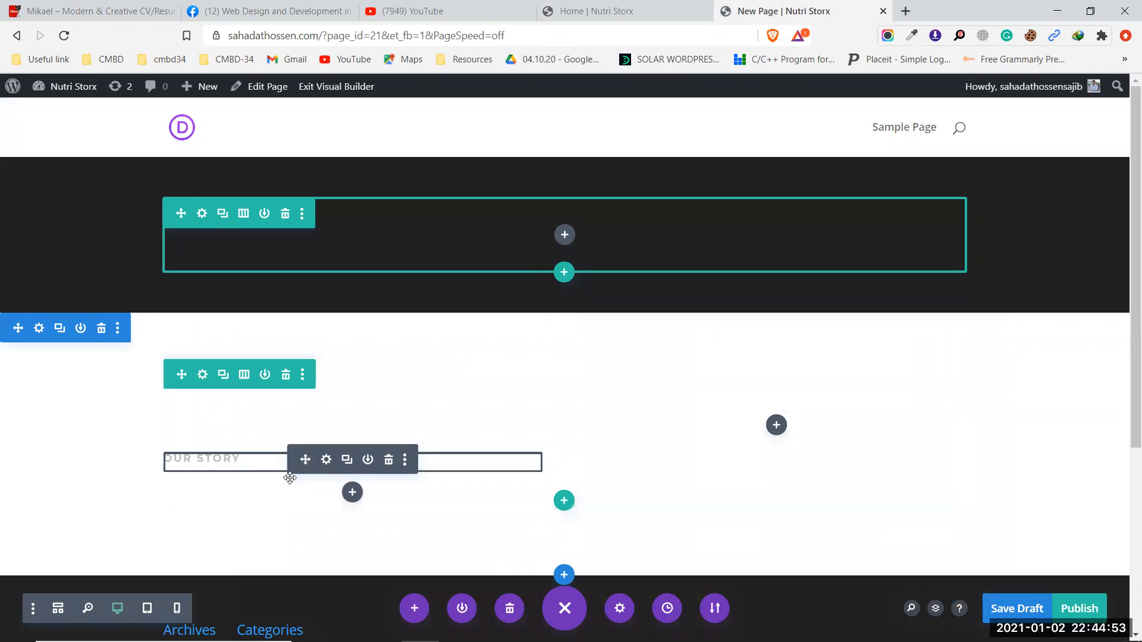
left_click(353, 495)
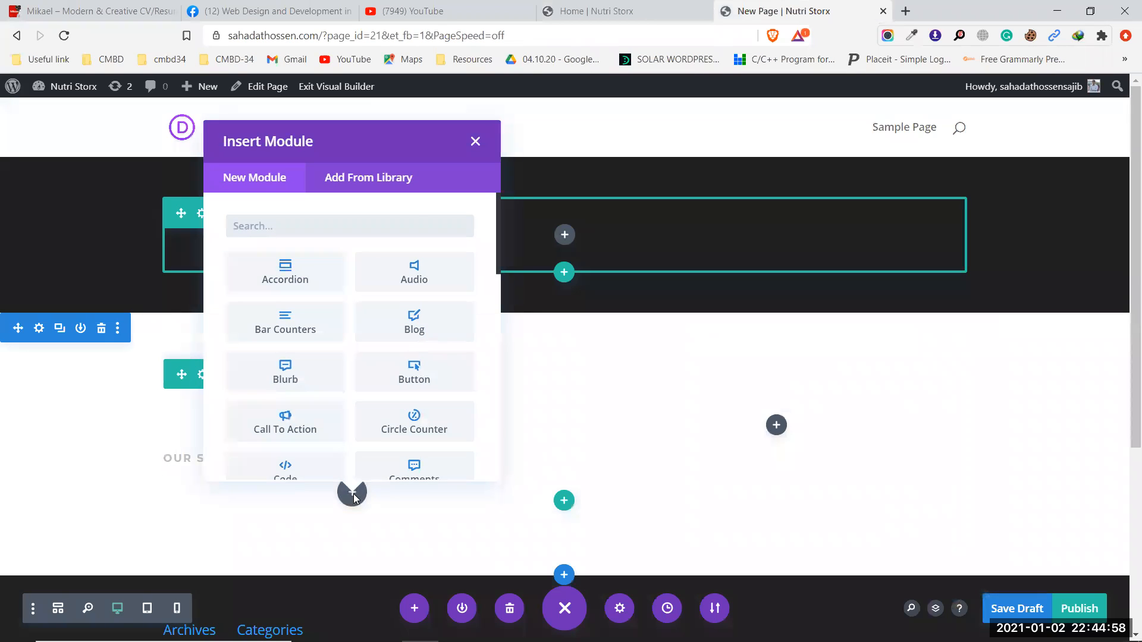
scroll(392, 363, "down", 10)
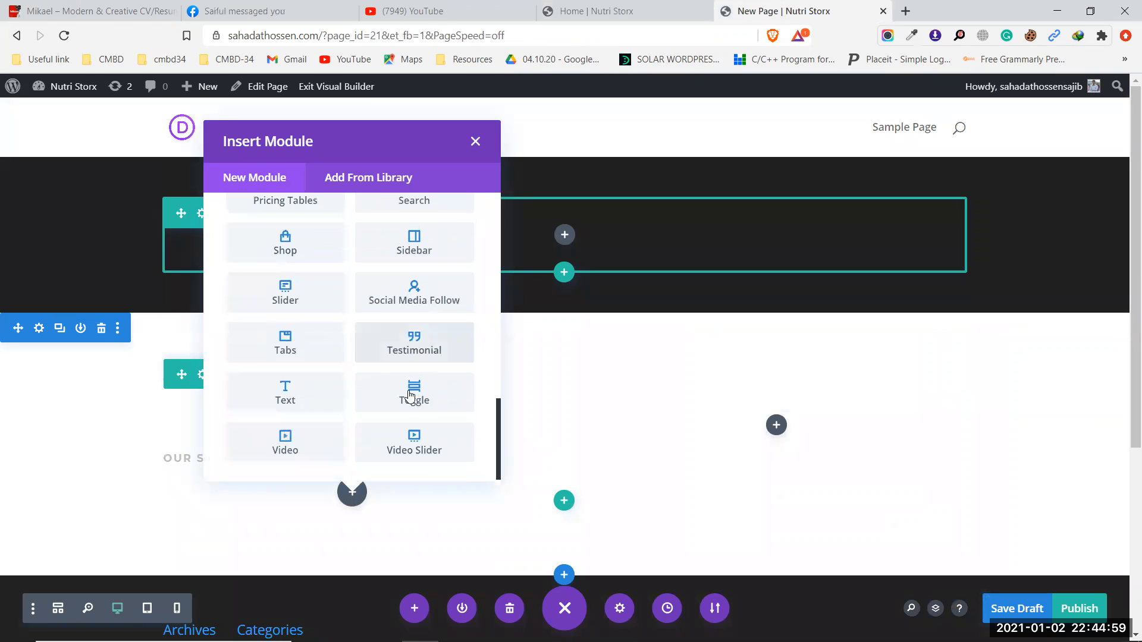
left_click(289, 397)
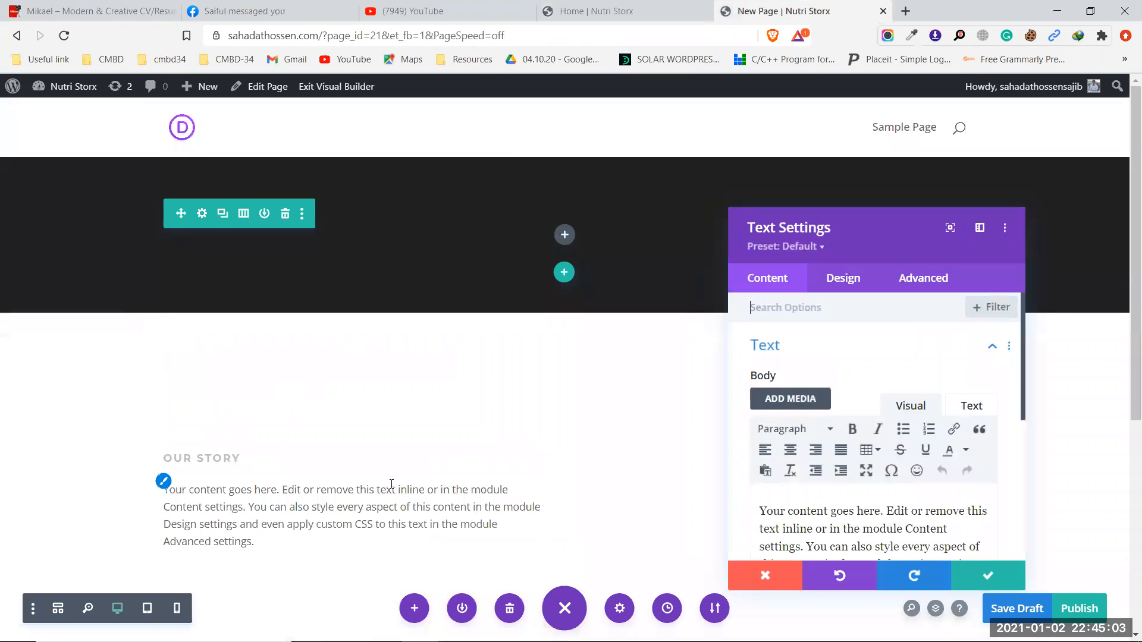
scroll(773, 464, "down", 1)
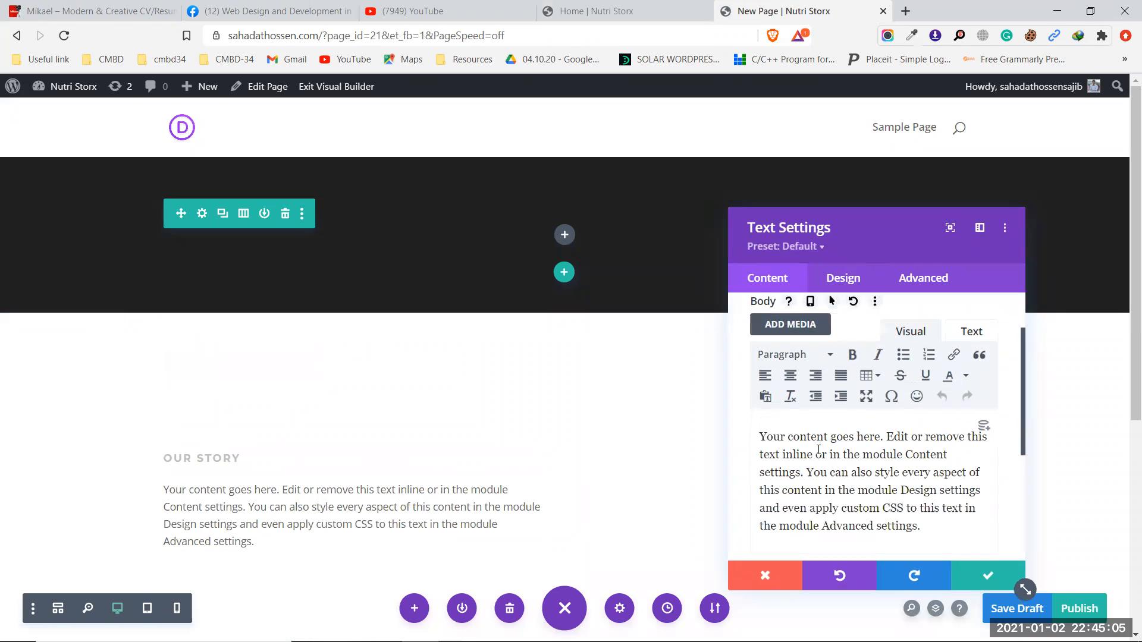
key("ctrl+a")
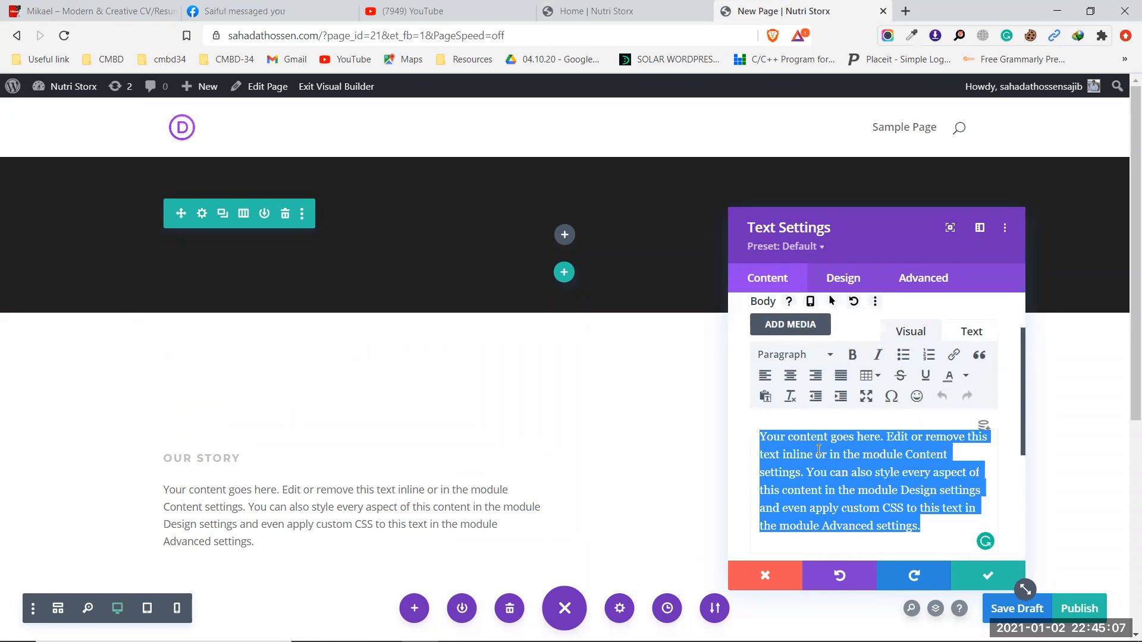
key("ctrl+v")
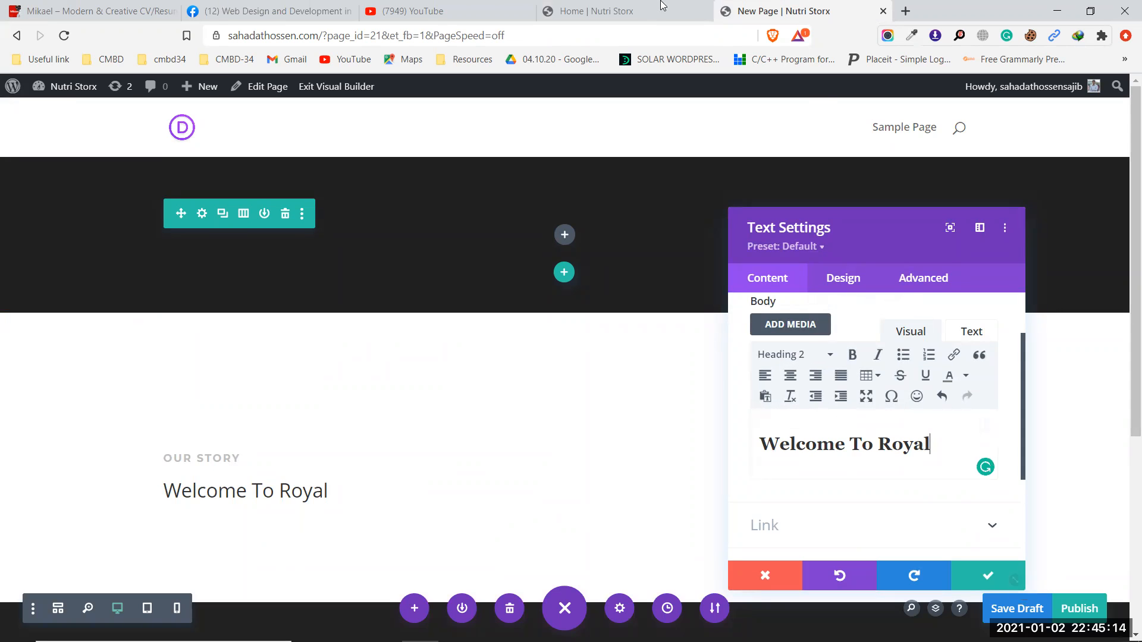
Check the Heading 2 font, weight, color and text size of the Home page's "Welcome To Royal" module
left_click(621, 8)
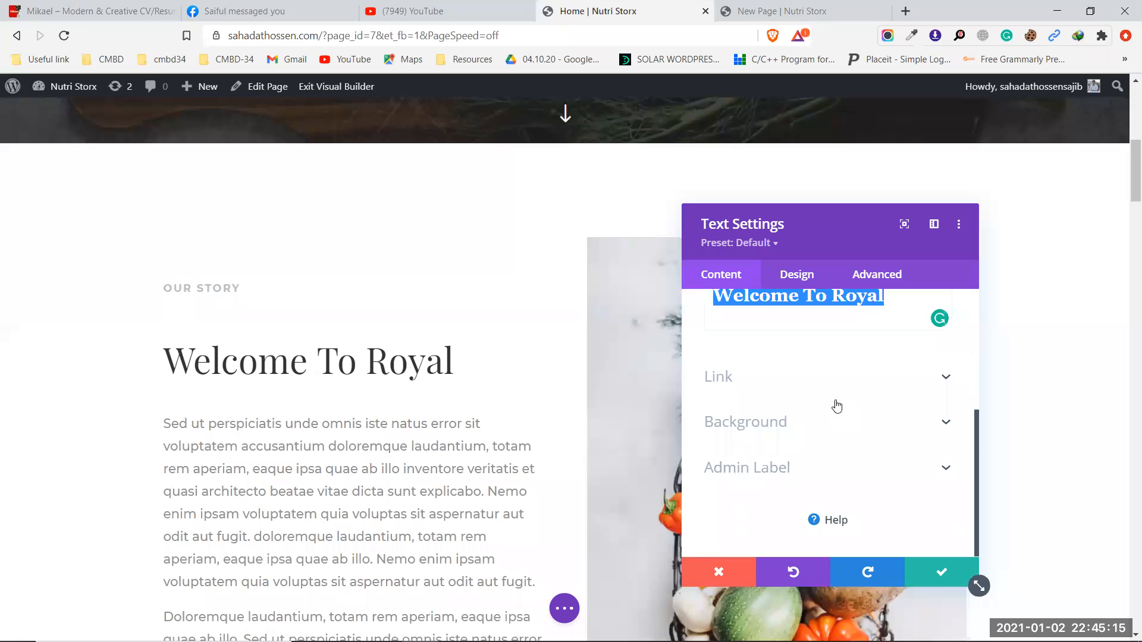
scroll(836, 404, "up", 5)
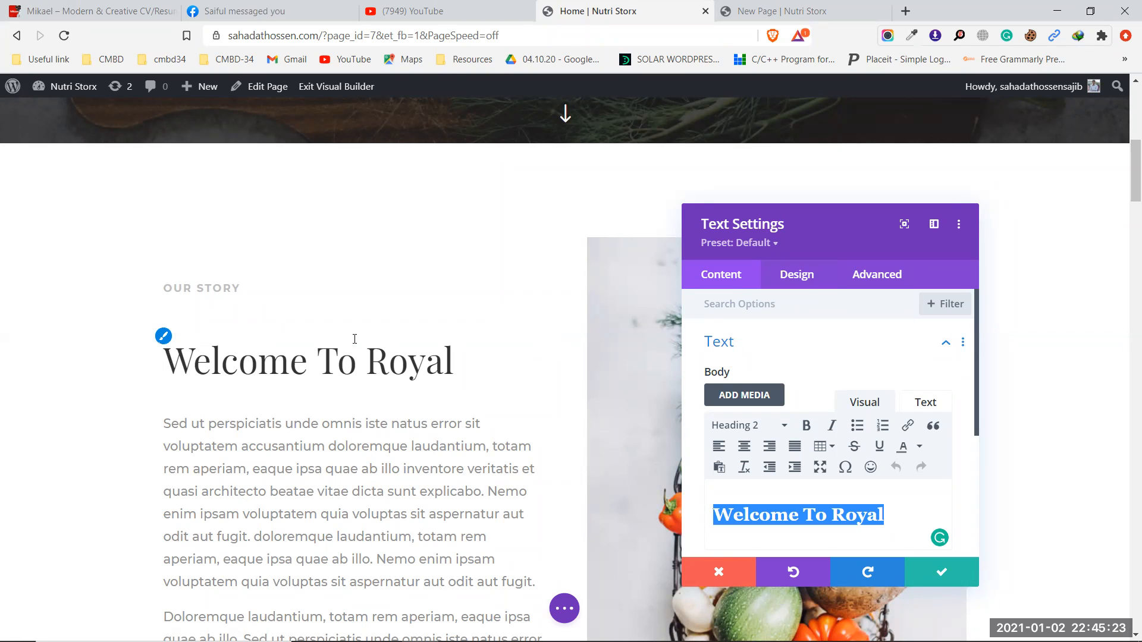
left_click(164, 337)
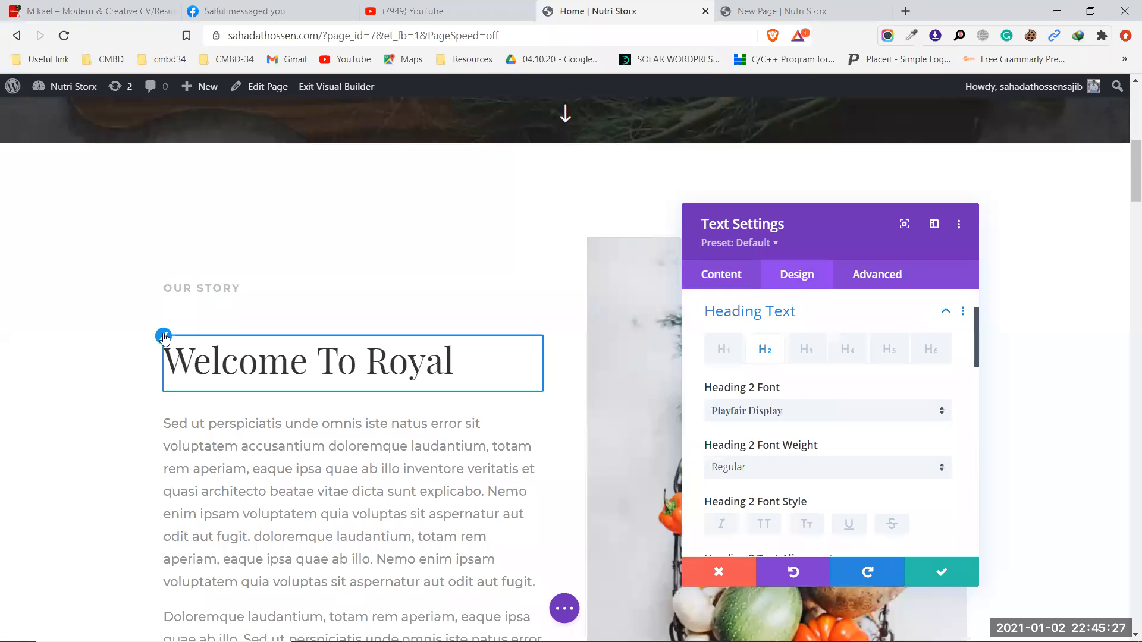
scroll(815, 375, "up", 2)
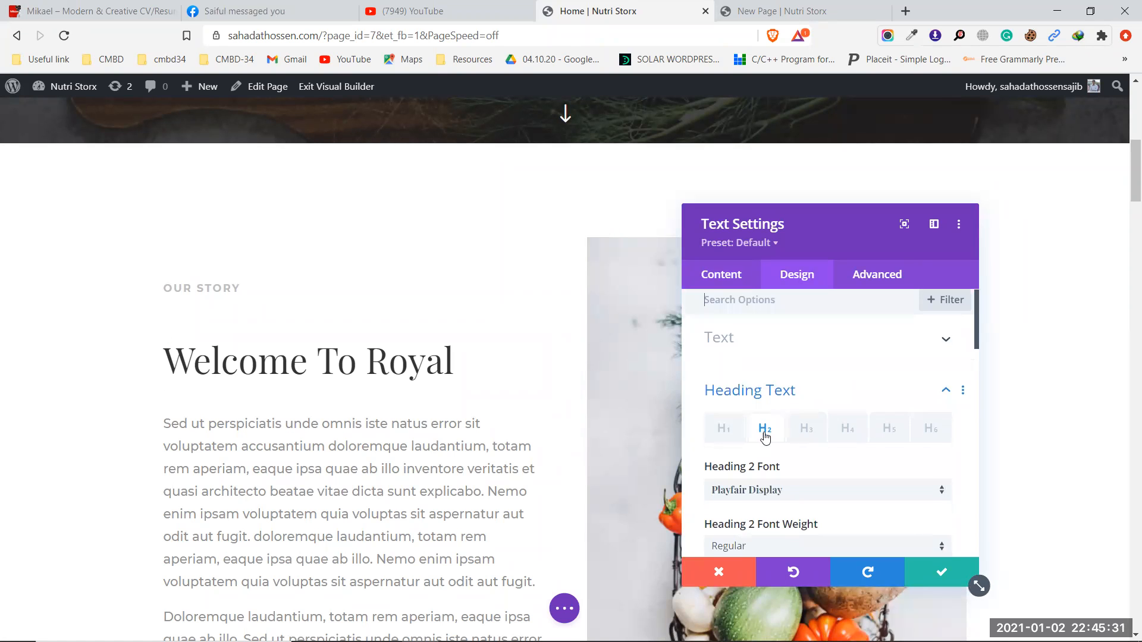
scroll(765, 431, "down", 2)
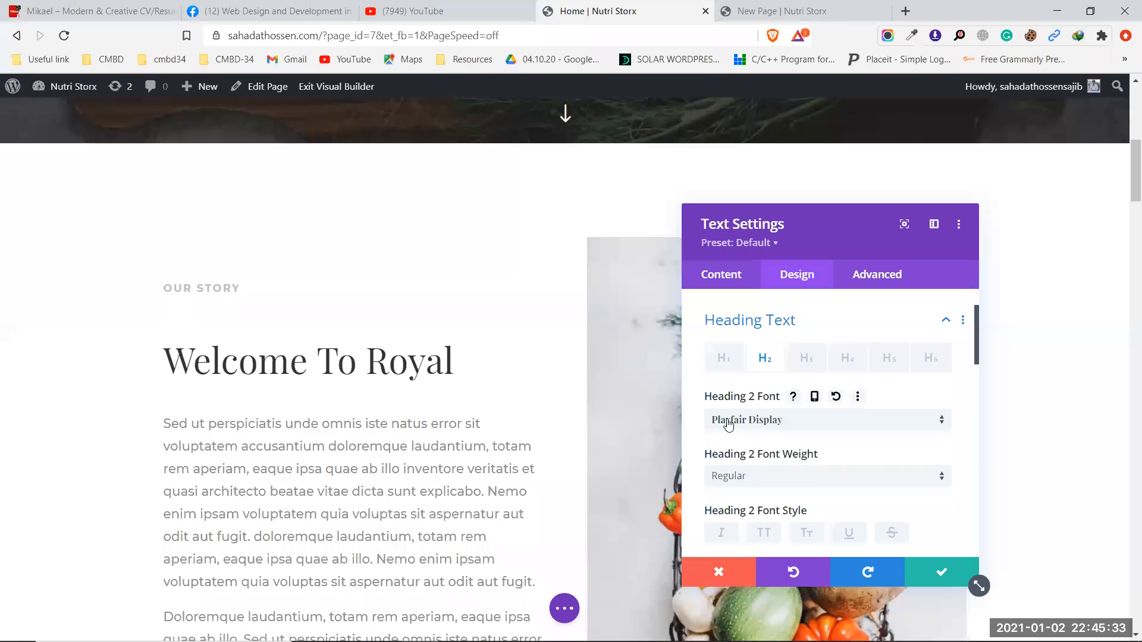
scroll(776, 431, "down", 6)
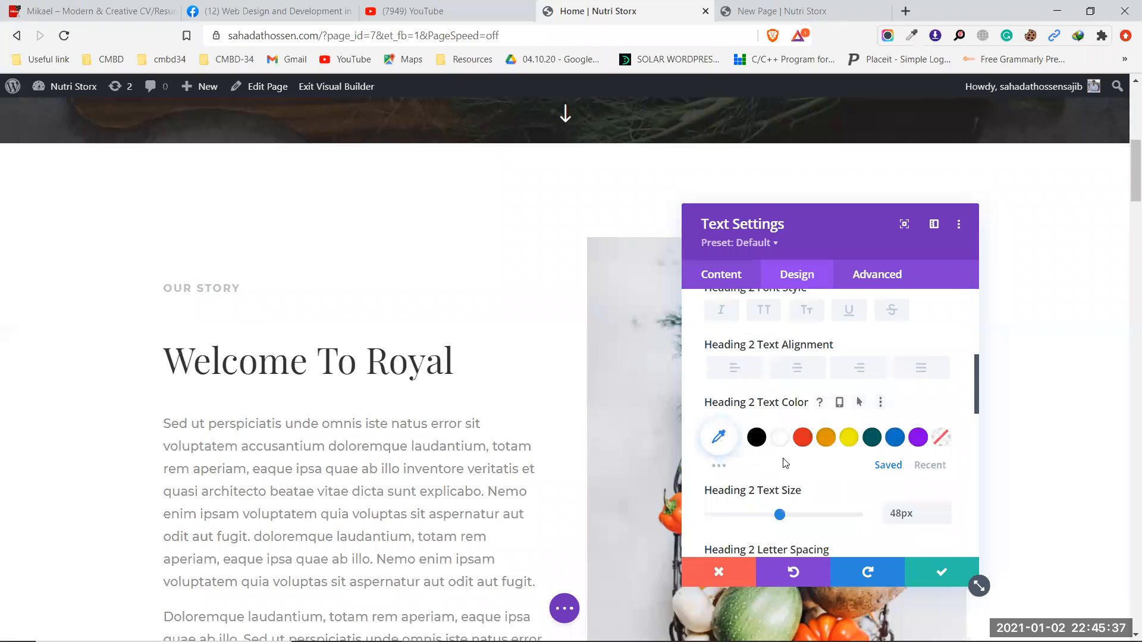
scroll(785, 461, "down", 2)
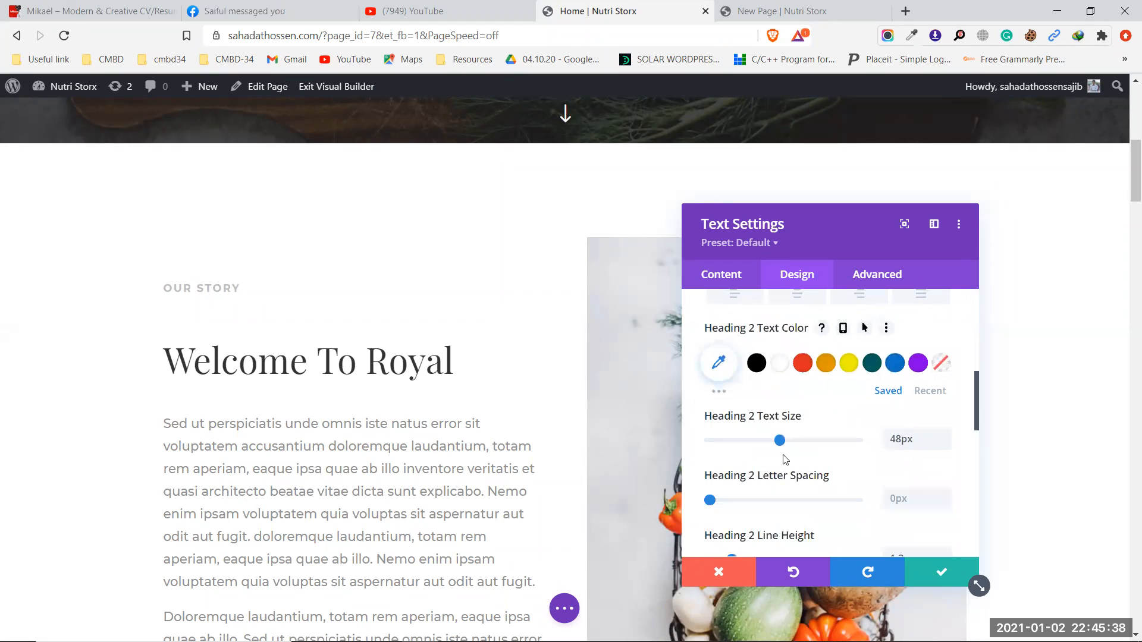
On the New Page, set the Heading 2 font of the "Welcome To Royal" module to Playfair Display
left_click(797, 6)
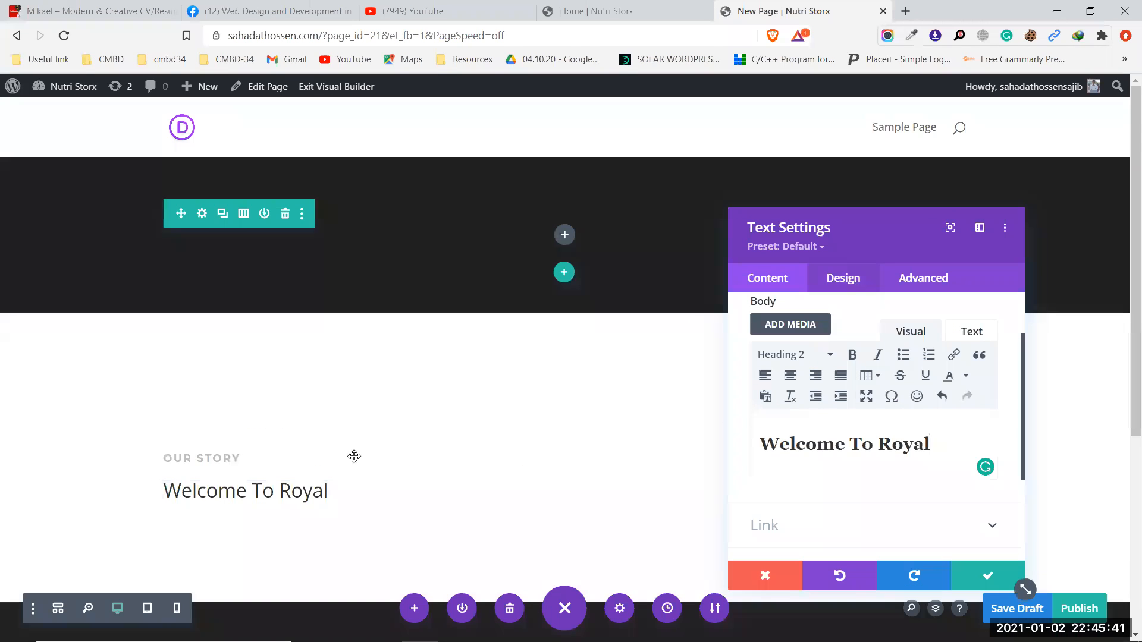
left_click(166, 483)
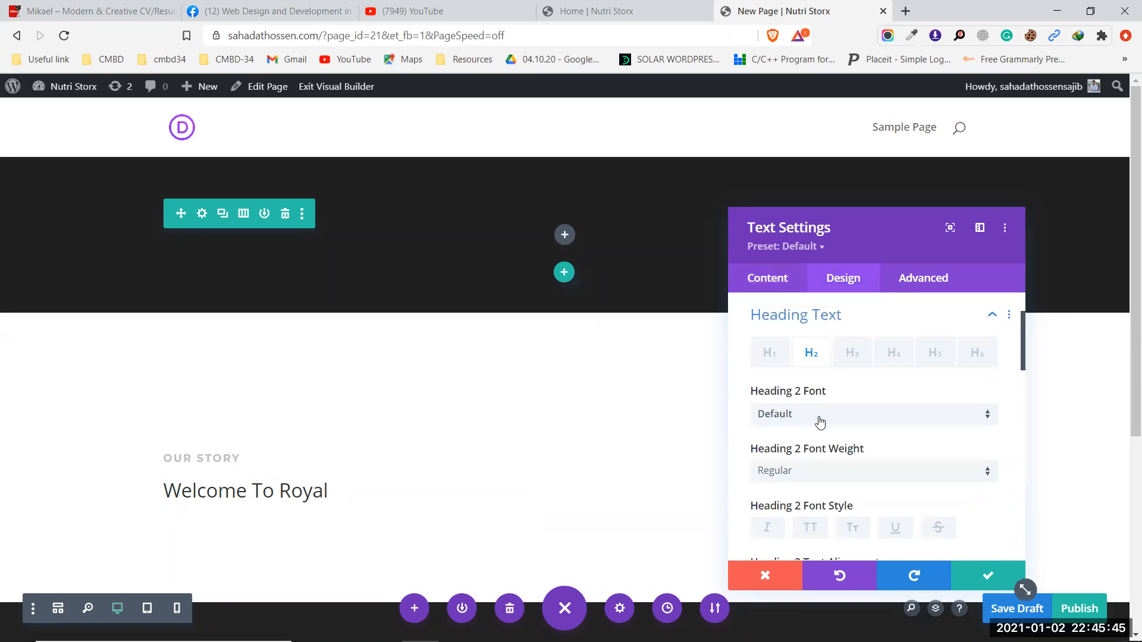
left_click(823, 415)
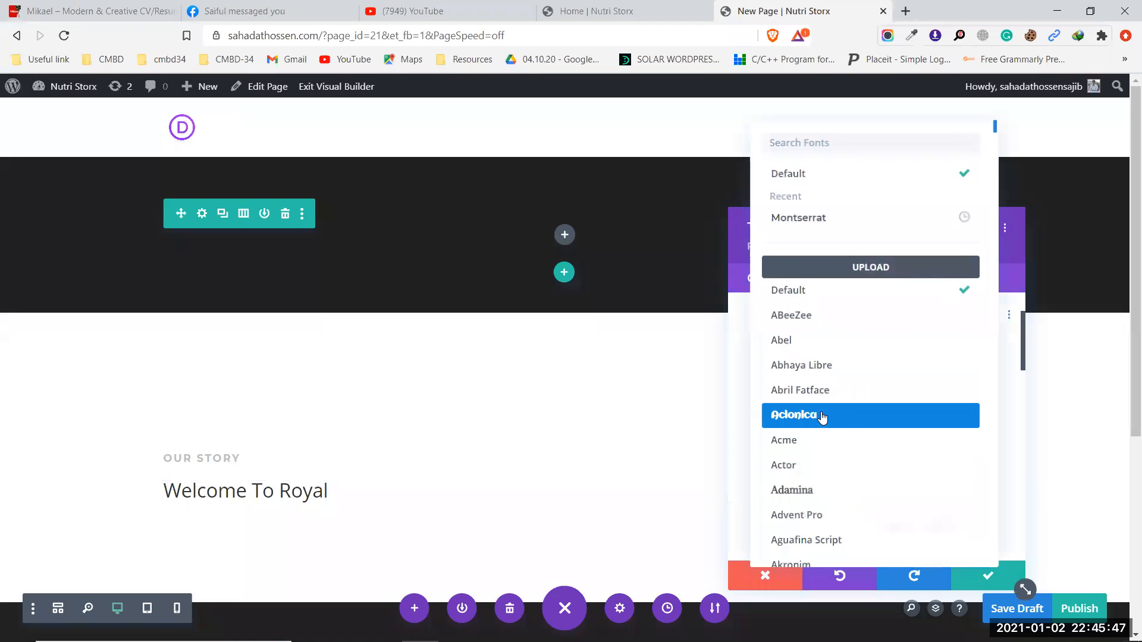
type("p")
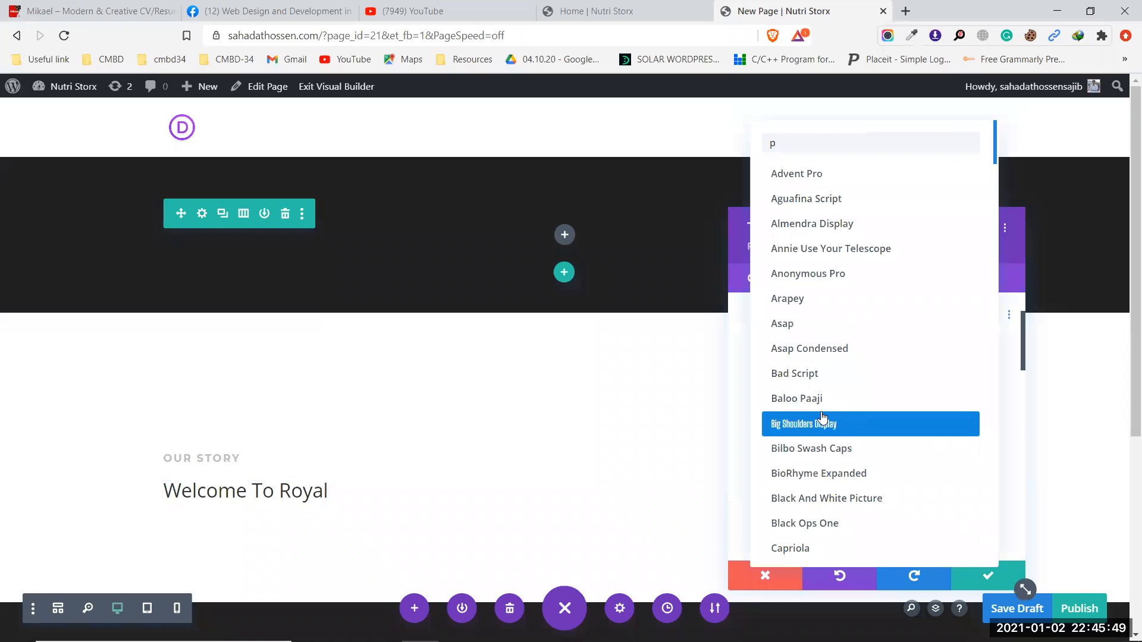
type("la")
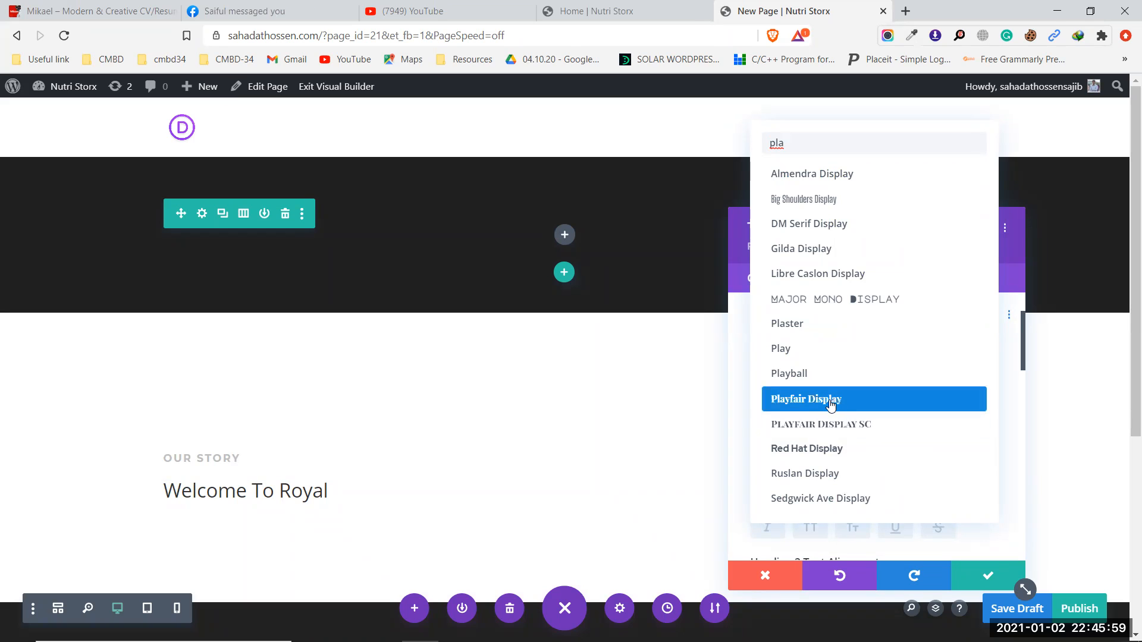
left_click(831, 405)
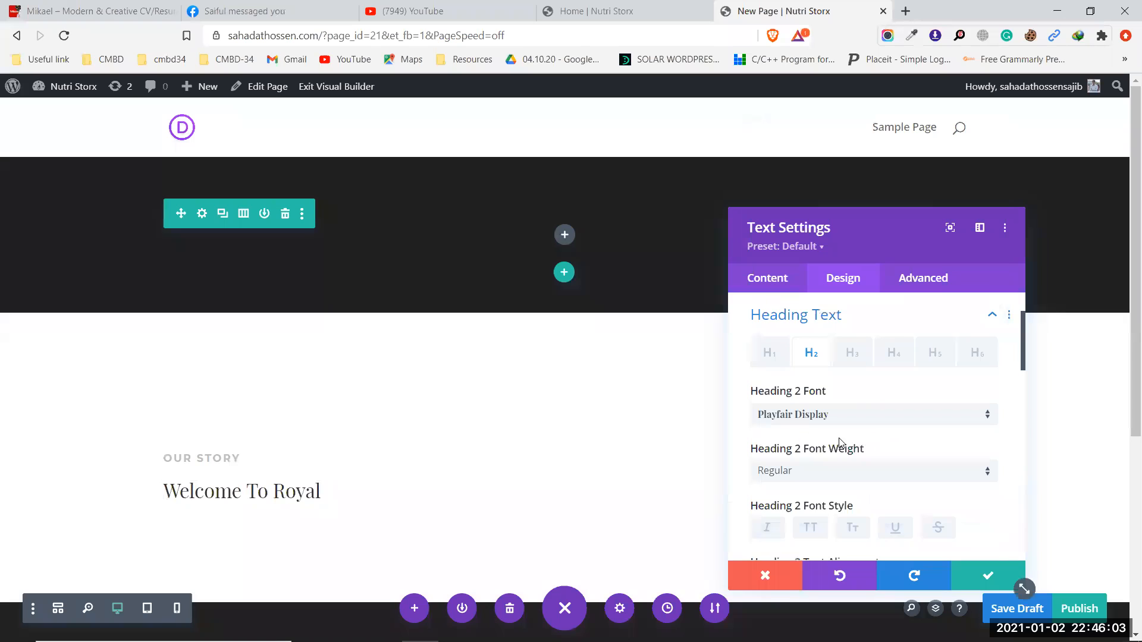
Set the Heading 2 text size of the New Page's "Welcome To Royal" module to 48px
scroll(841, 443, "down", 1)
scroll(840, 444, "down", 3)
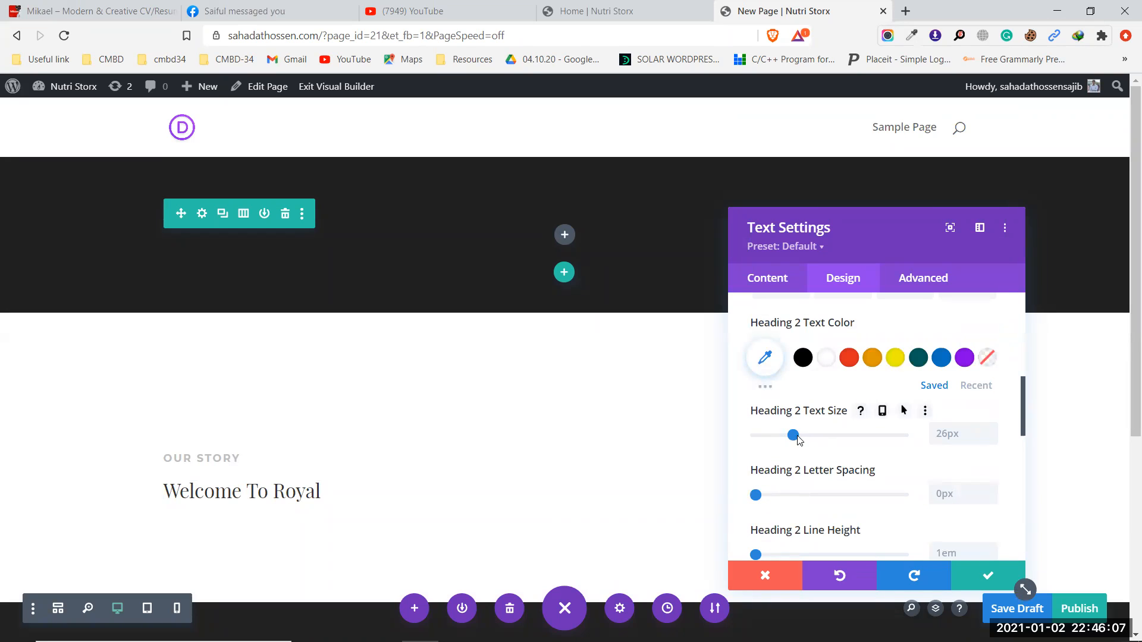
left_click_drag(793, 436, 821, 436)
left_click(990, 429)
left_click(990, 429)
left_click(989, 429)
left_click(990, 429)
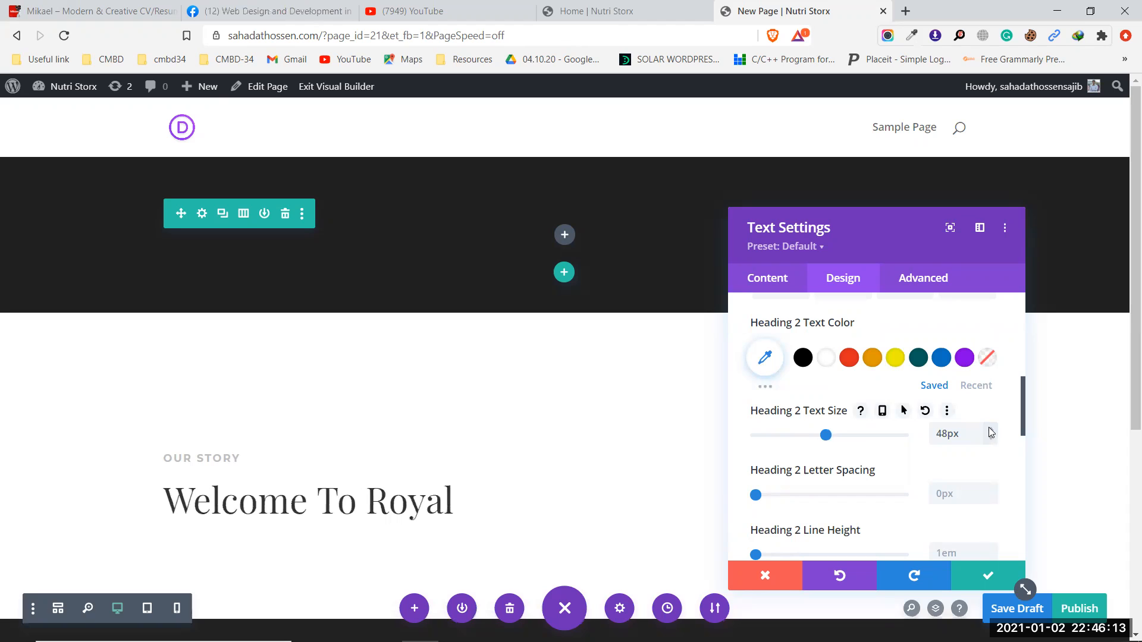
Check the Home page heading's line height and set the New Page's Heading 2 line height to 1.3em
left_click(589, 9)
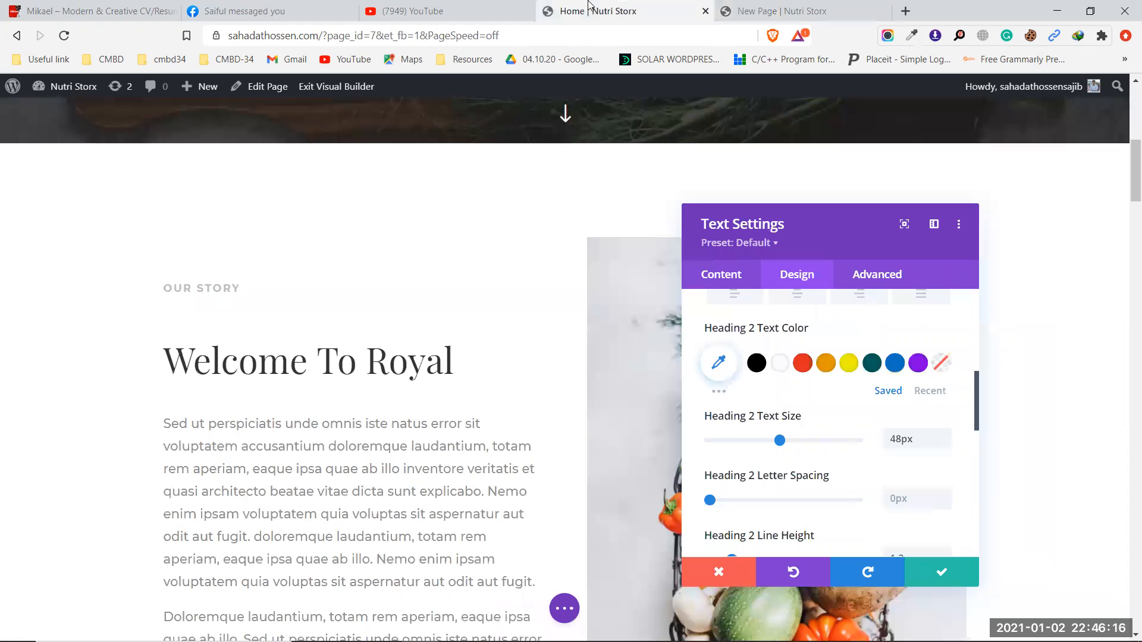
scroll(901, 437, "down", 3)
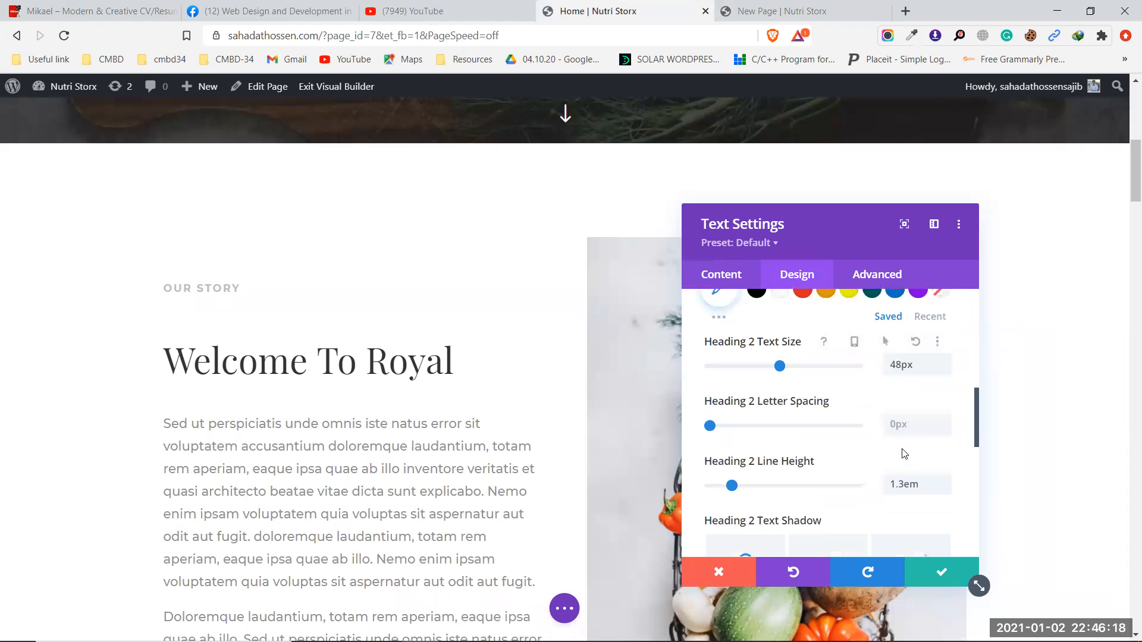
scroll(904, 430, "down", 8)
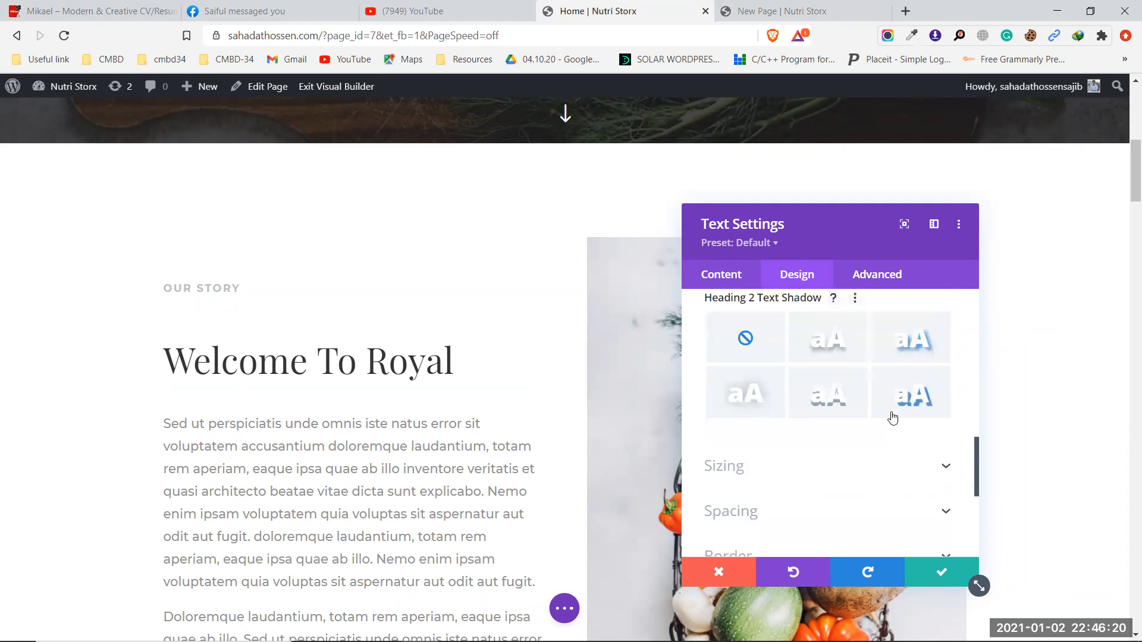
left_click(773, 11)
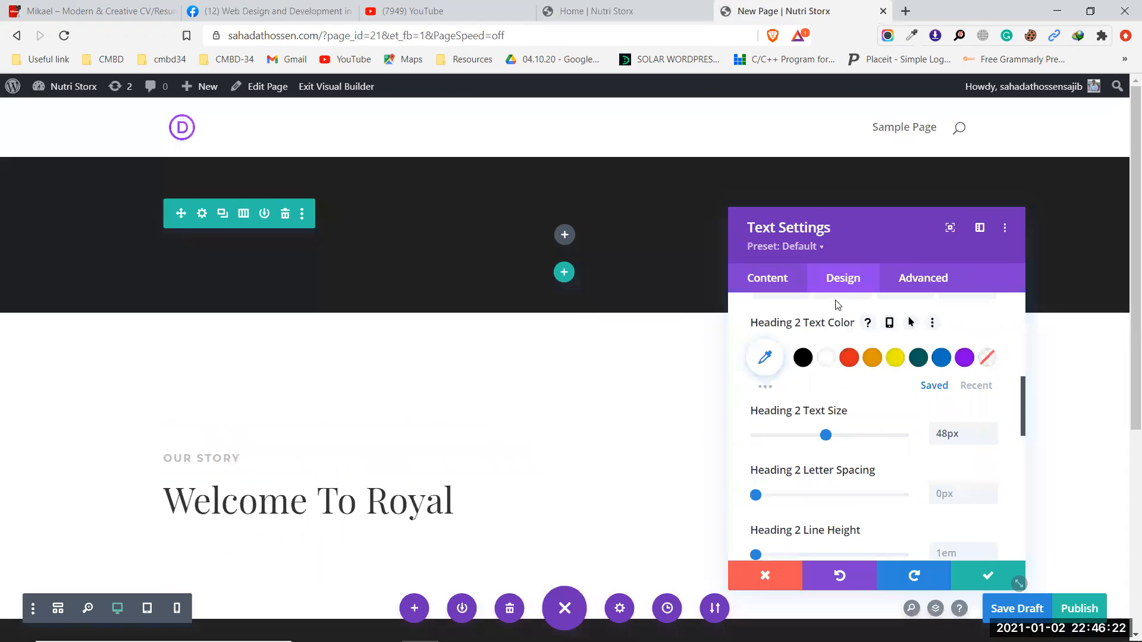
scroll(950, 369, "down", 3)
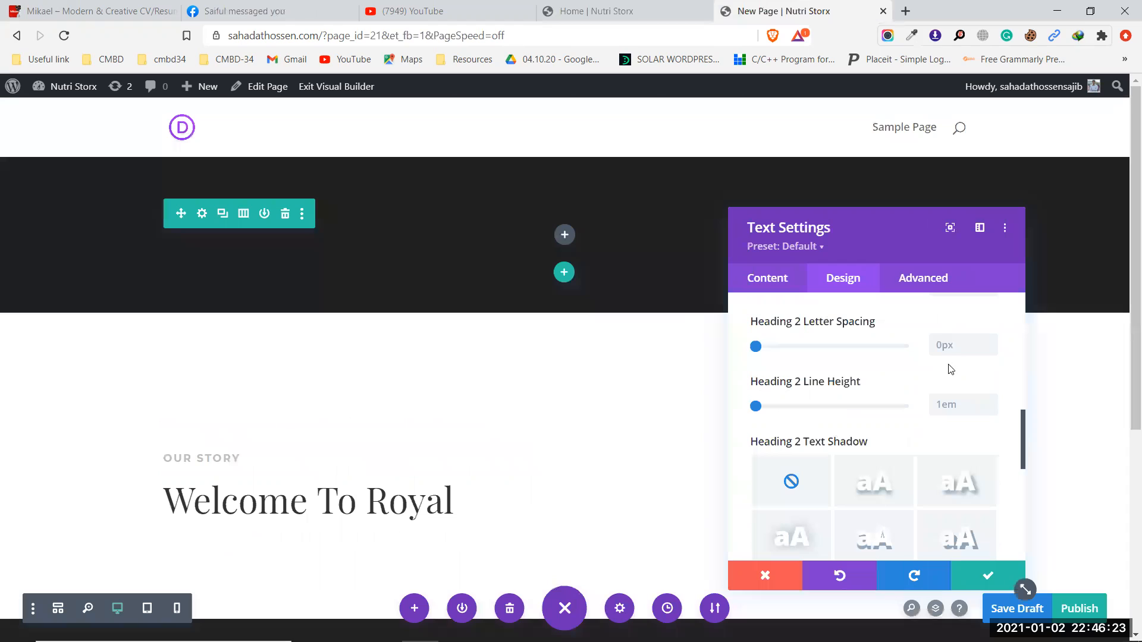
left_click(988, 402)
left_click(987, 402)
left_click(988, 402)
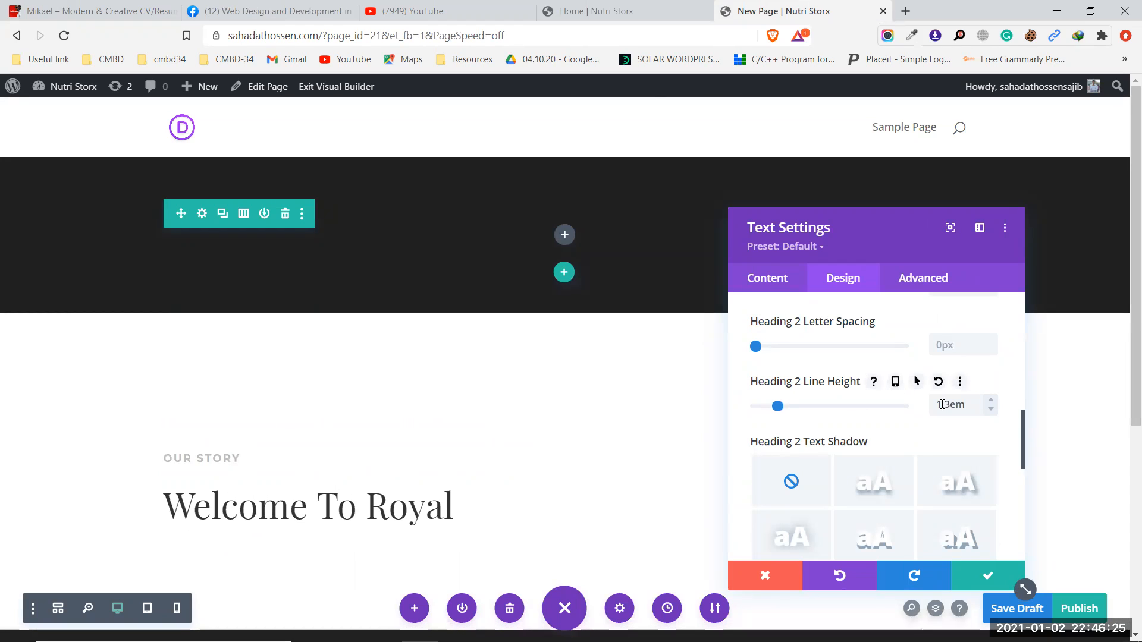
scroll(913, 420, "down", 2)
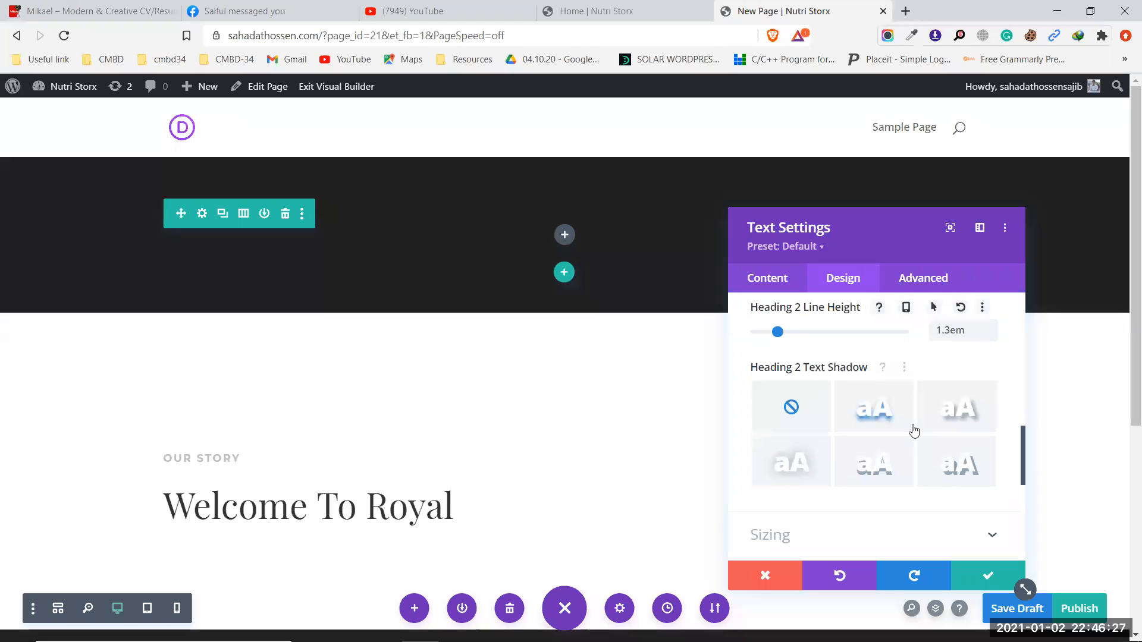
Examine the sizing and spacing options of the Home page's "Welcome To Royal" module
key("ctrl+shift+Tab")
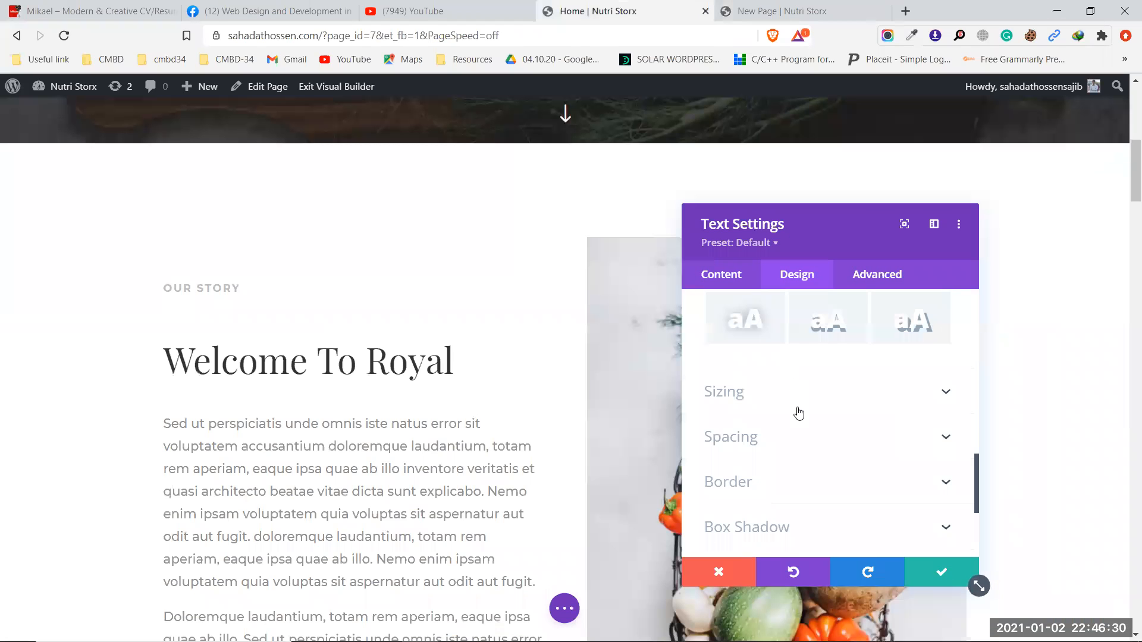
left_click(800, 404)
scroll(809, 411, "down", 5)
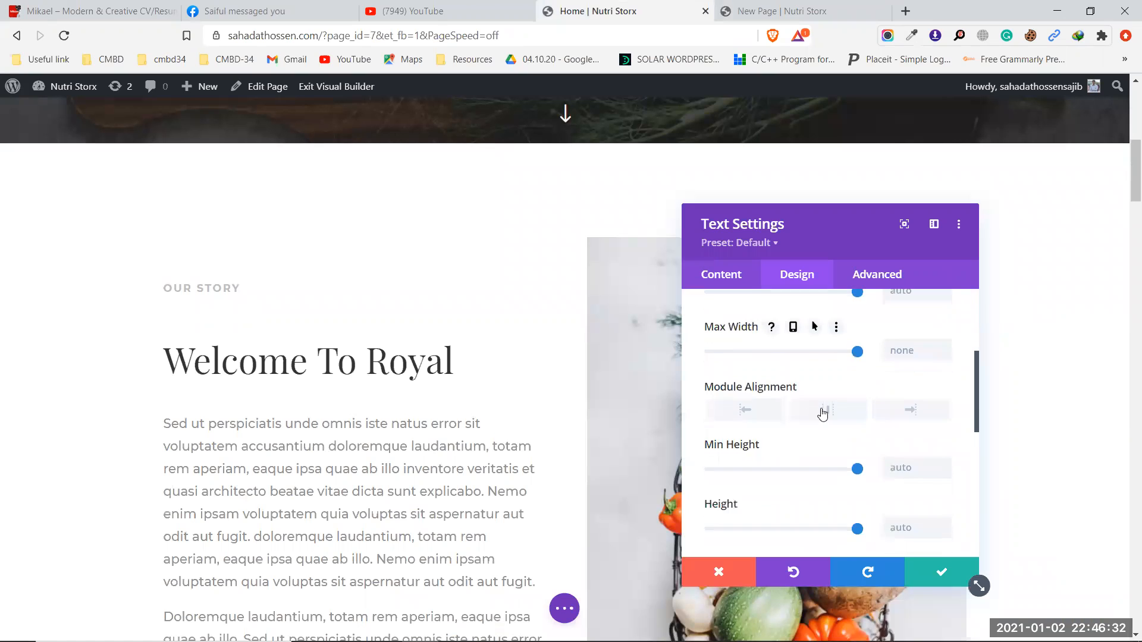
scroll(825, 413, "down", 1)
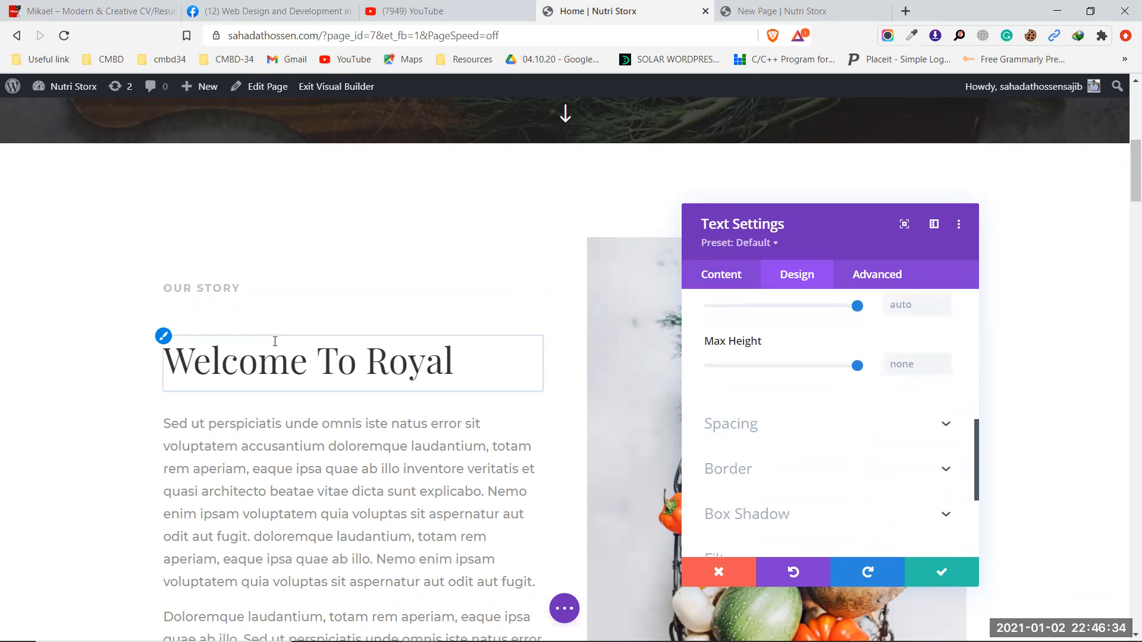
left_click(796, 433)
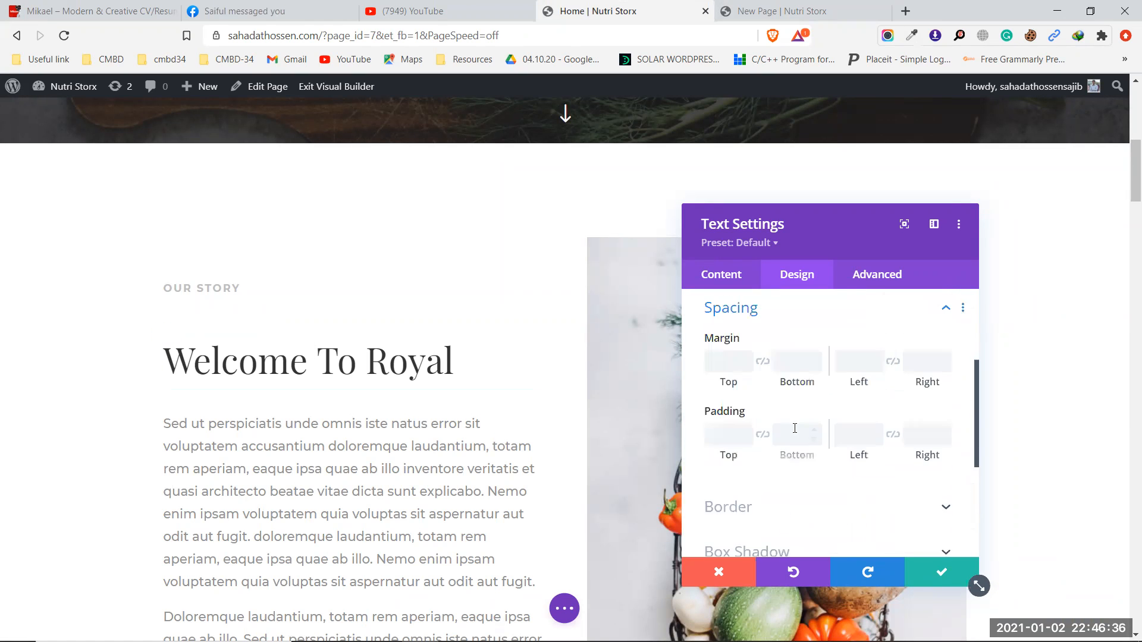
scroll(831, 360, "down", 1)
scroll(831, 360, "down", 3)
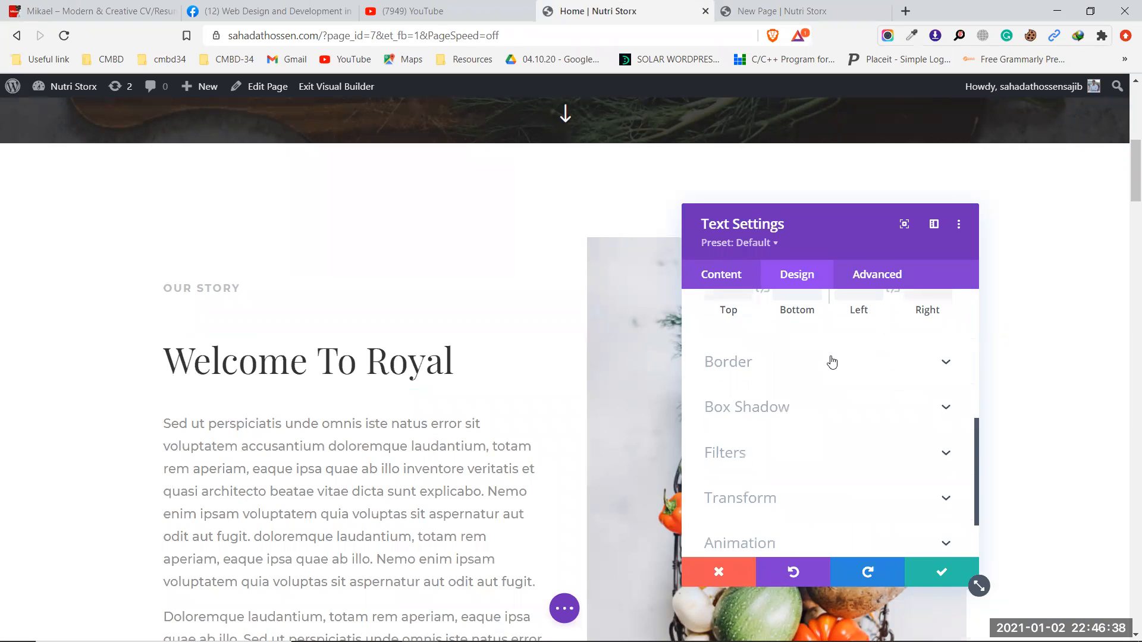
scroll(832, 363, "up", 1)
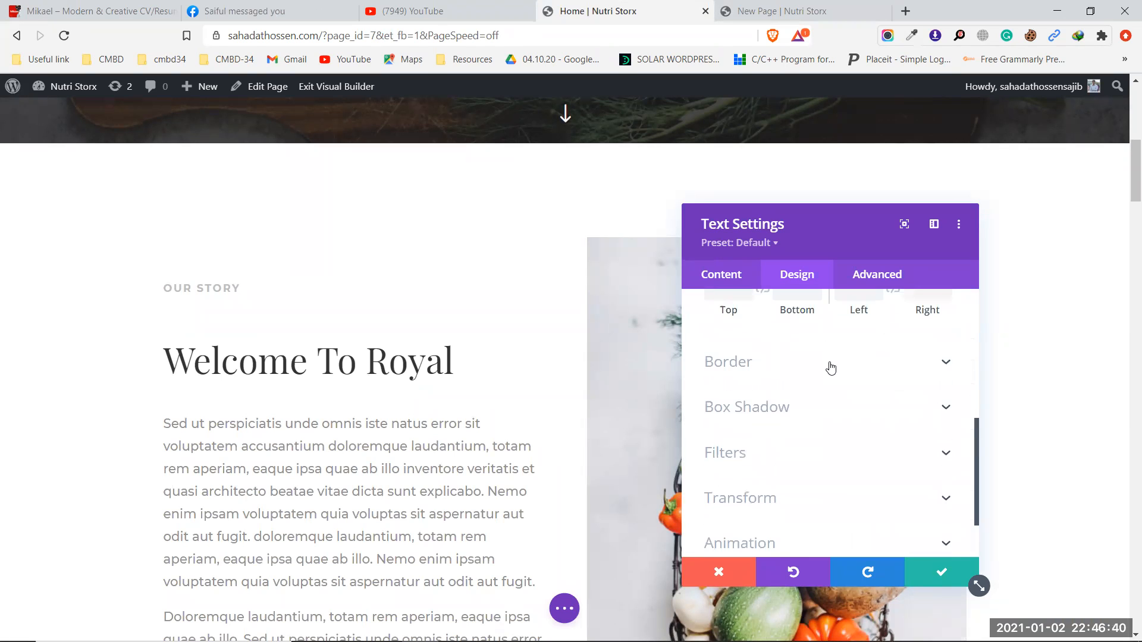
scroll(831, 368, "up", 5)
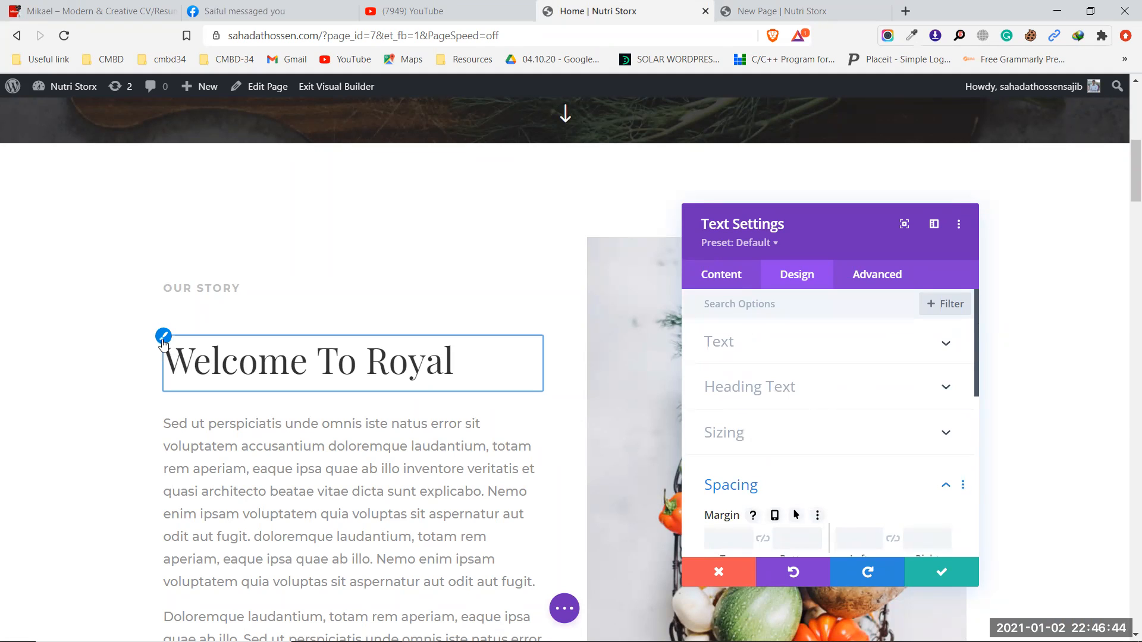
Reopen the Home page heading's design settings and review its sizing, margin, padding and border options
left_click(164, 339)
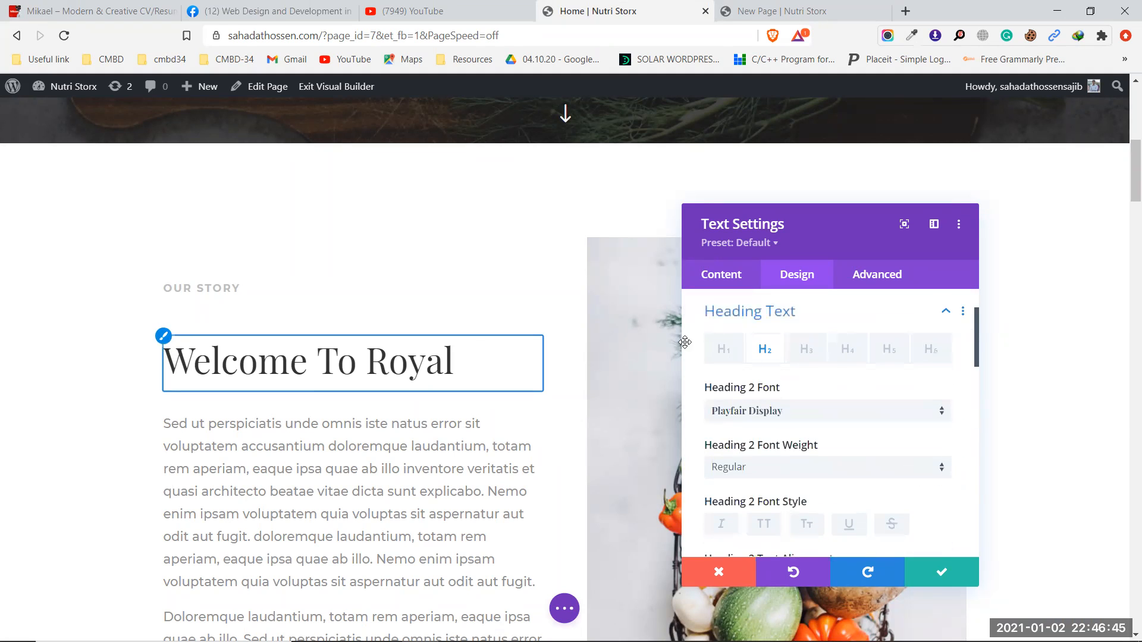
scroll(840, 377, "down", 8)
scroll(838, 379, "down", 5)
left_click(826, 382)
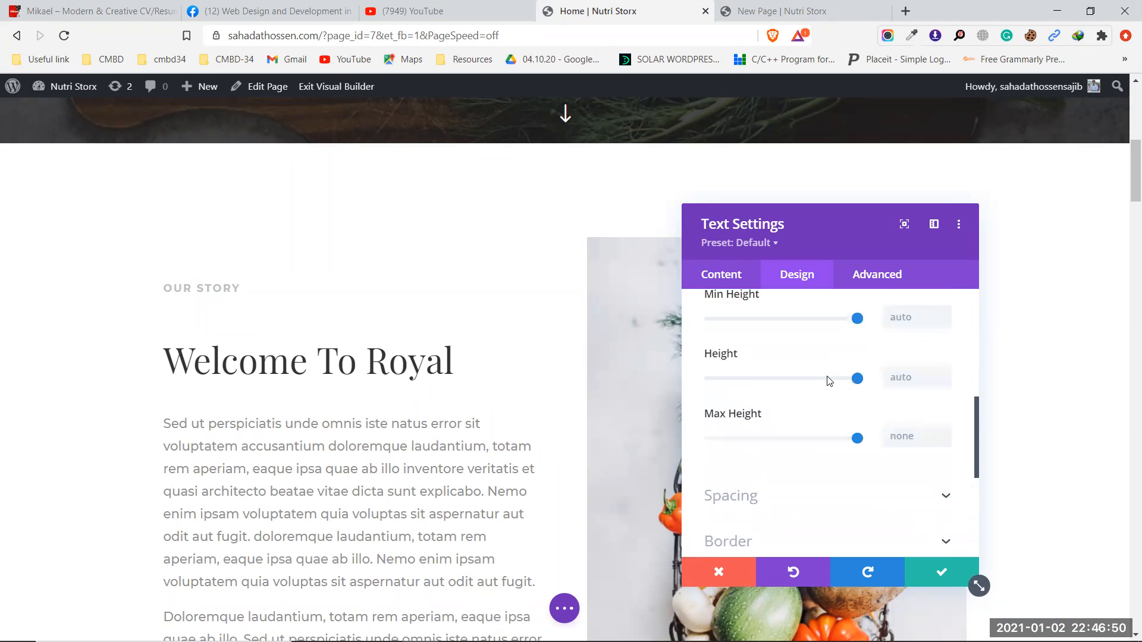
scroll(828, 377, "down", 6)
left_click(827, 368)
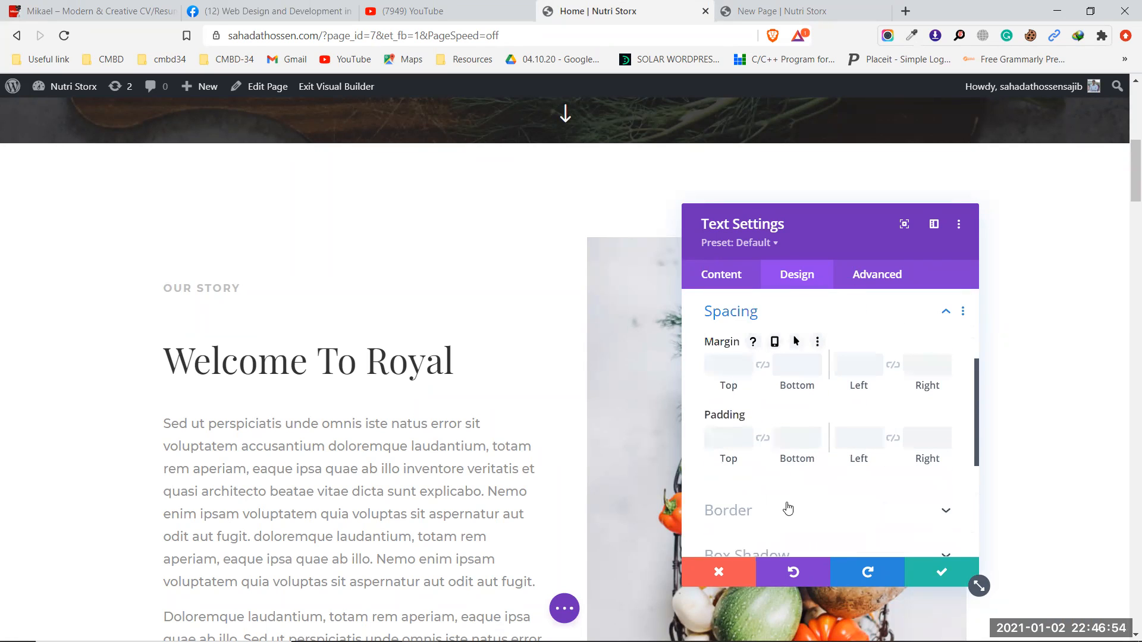
scroll(788, 508, "down", 3)
left_click(807, 381)
scroll(803, 425, "down", 5)
scroll(799, 428, "down", 3)
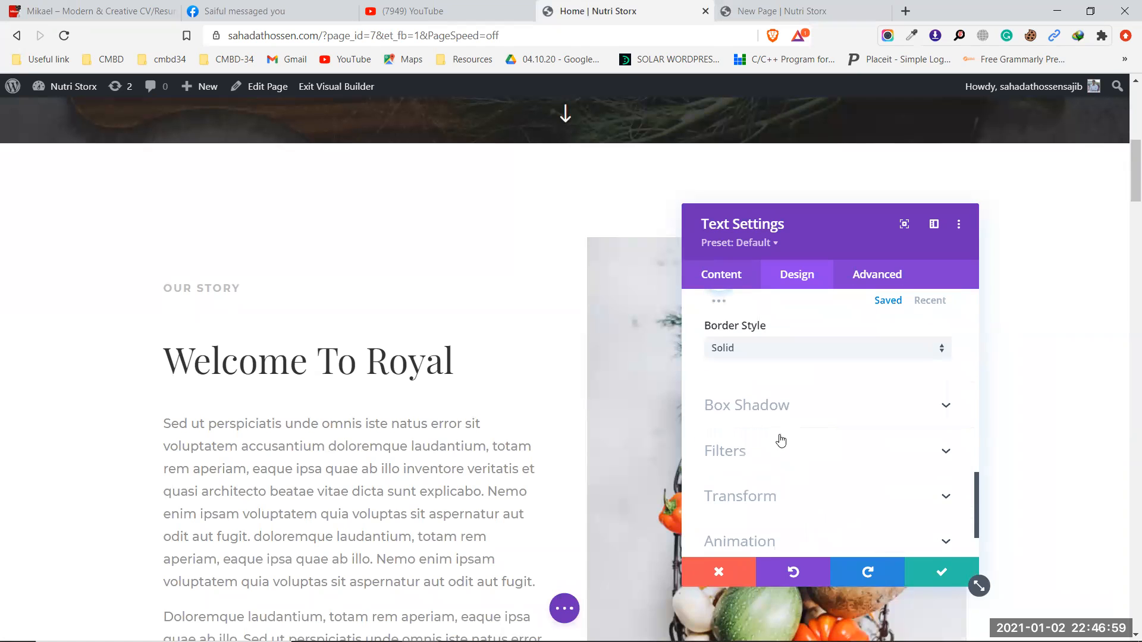
scroll(822, 462, "up", 1)
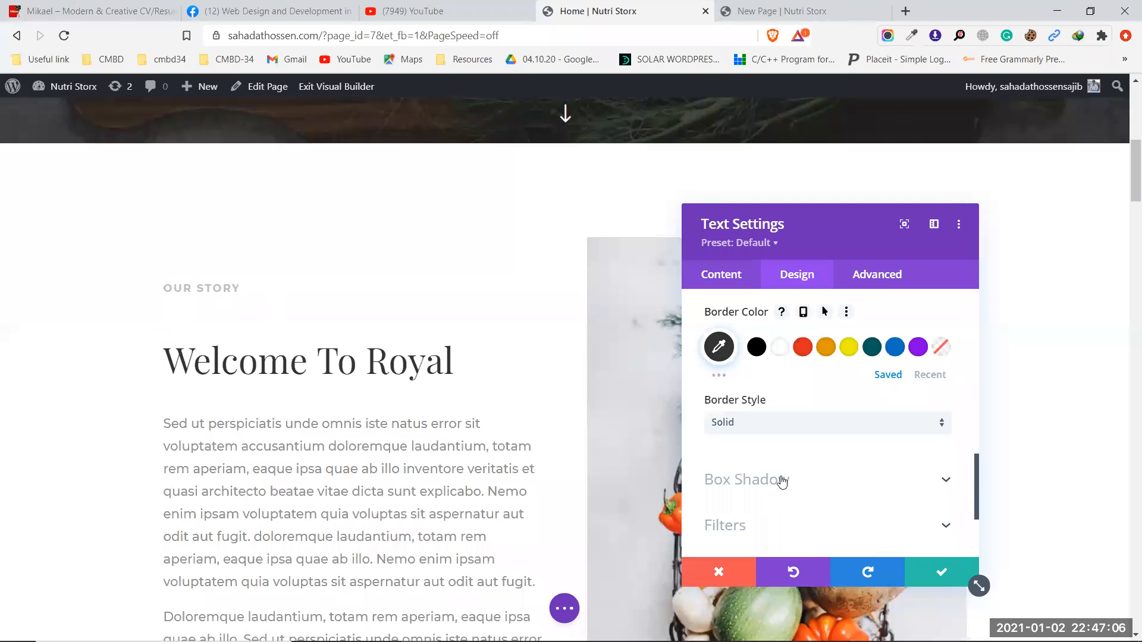
scroll(779, 476, "down", 2)
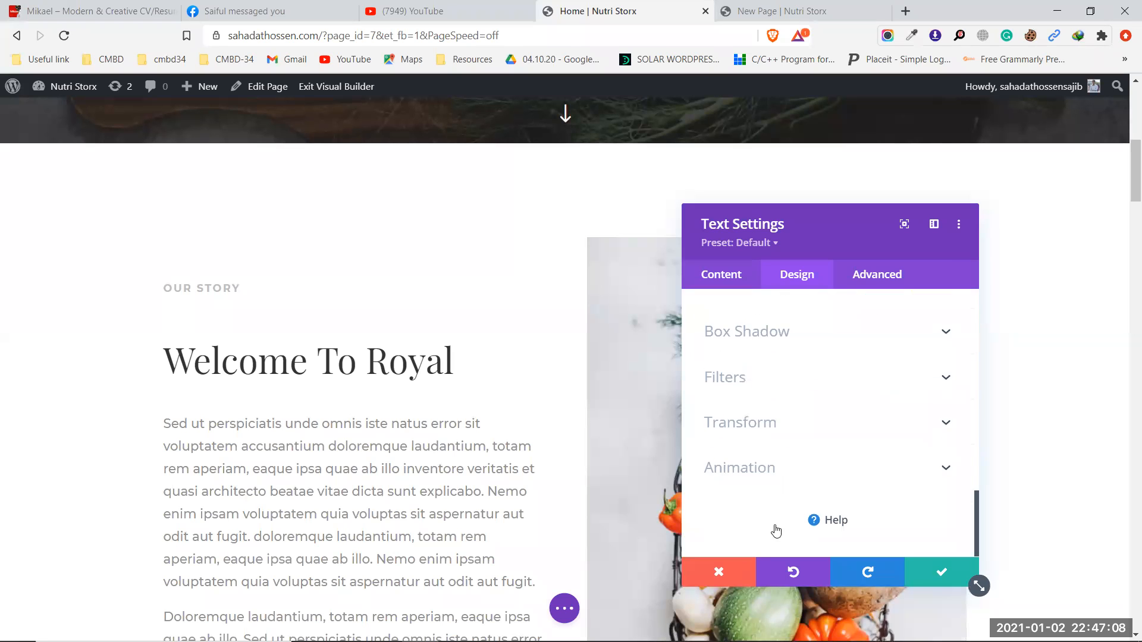
Examine the transition and position options among the Home page heading's advanced settings, and close the settings without saving
left_click(869, 274)
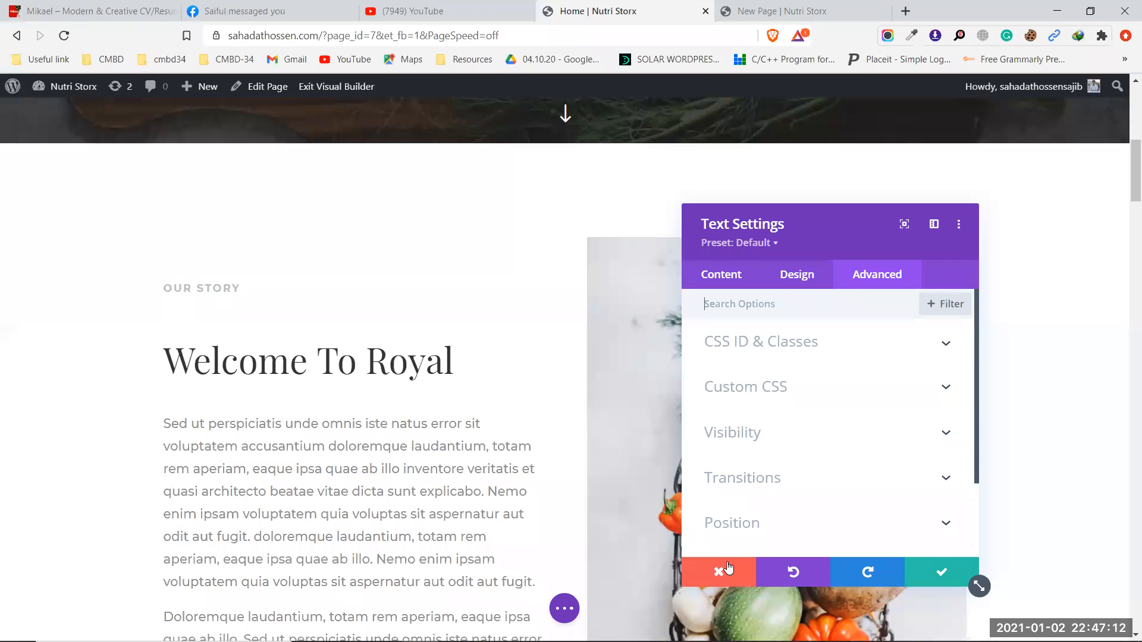
scroll(818, 390, "down", 2)
left_click(810, 383)
scroll(813, 404, "down", 2)
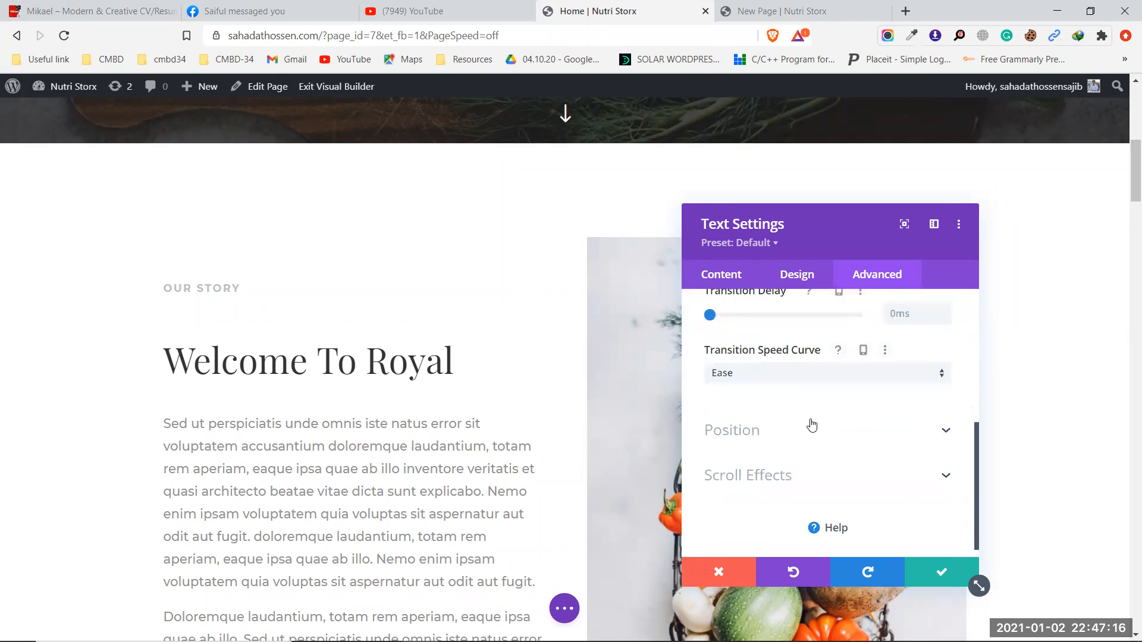
left_click(811, 431)
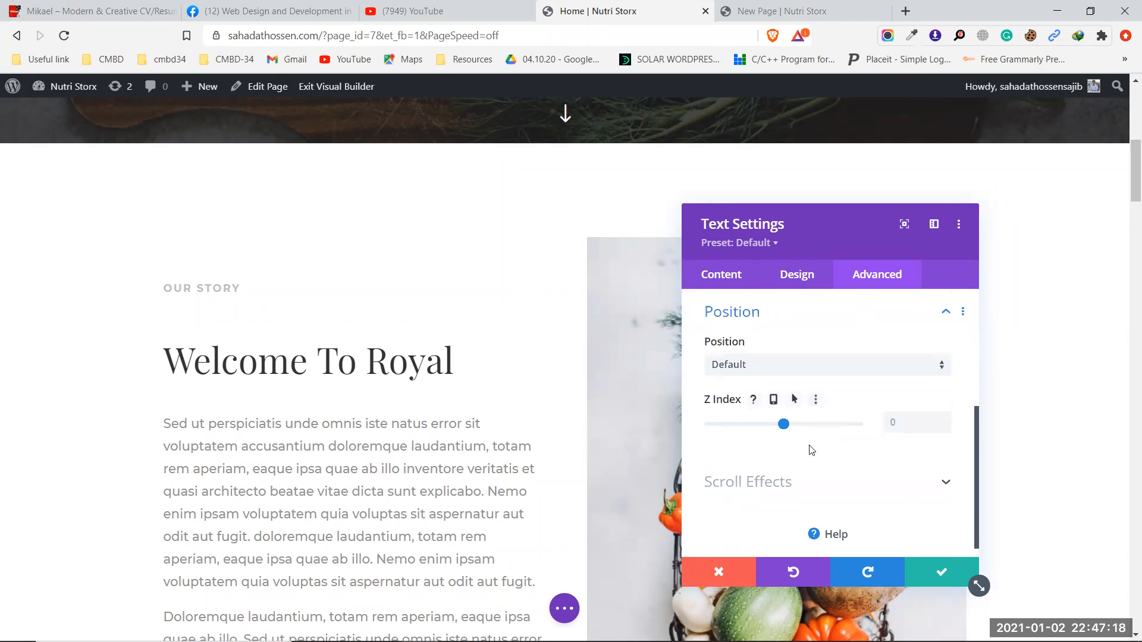
scroll(816, 470, "up", 1)
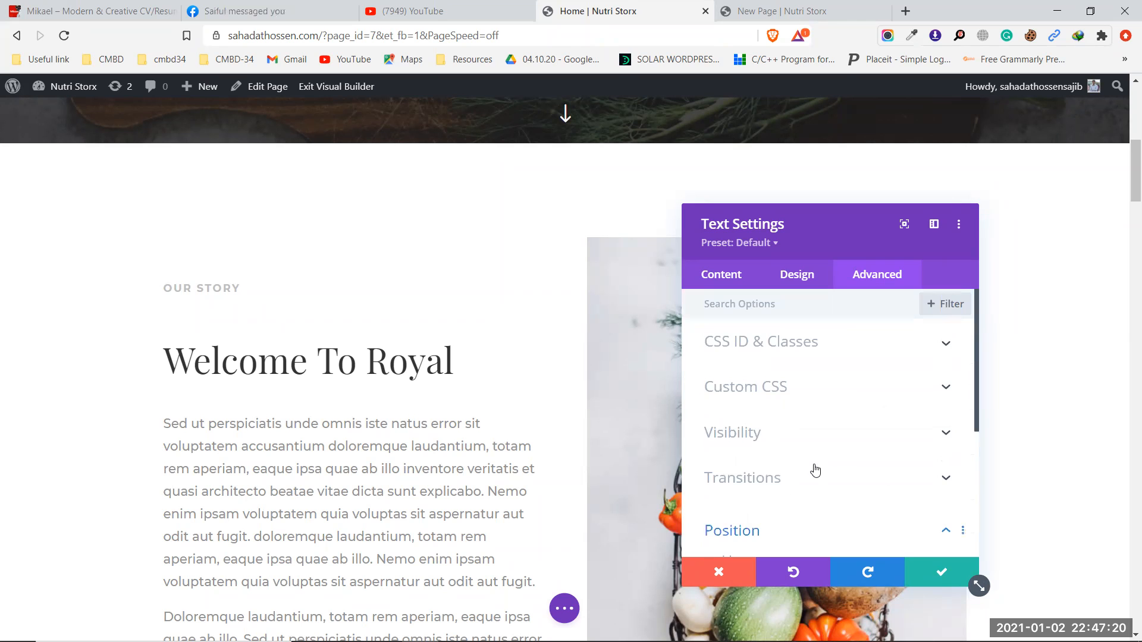
scroll(816, 468, "down", 3)
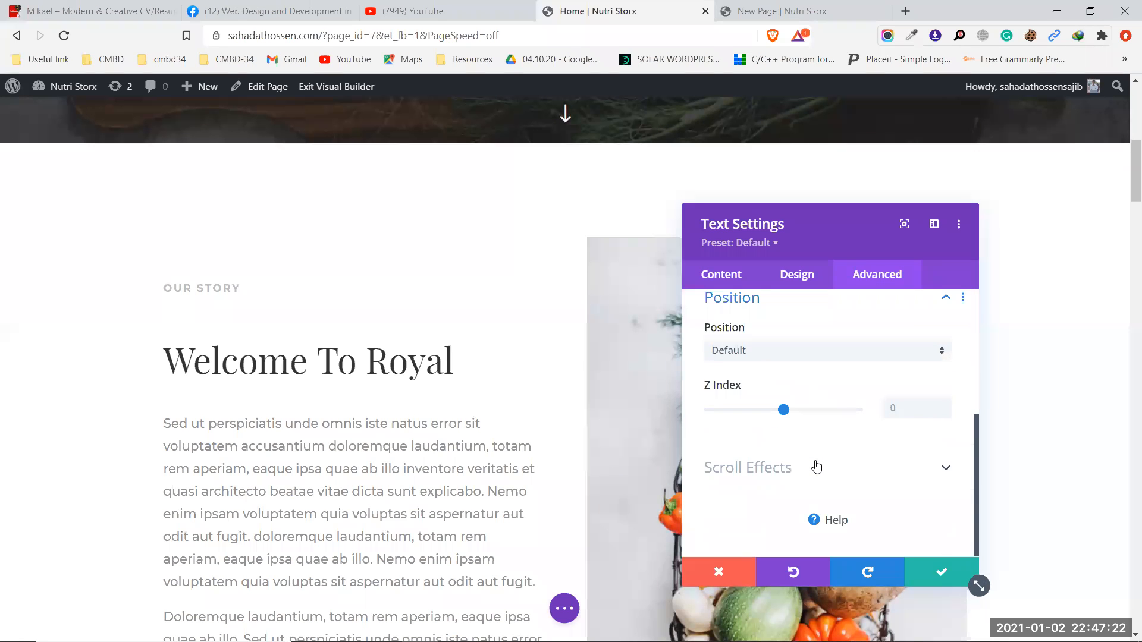
scroll(816, 468, "up", 3)
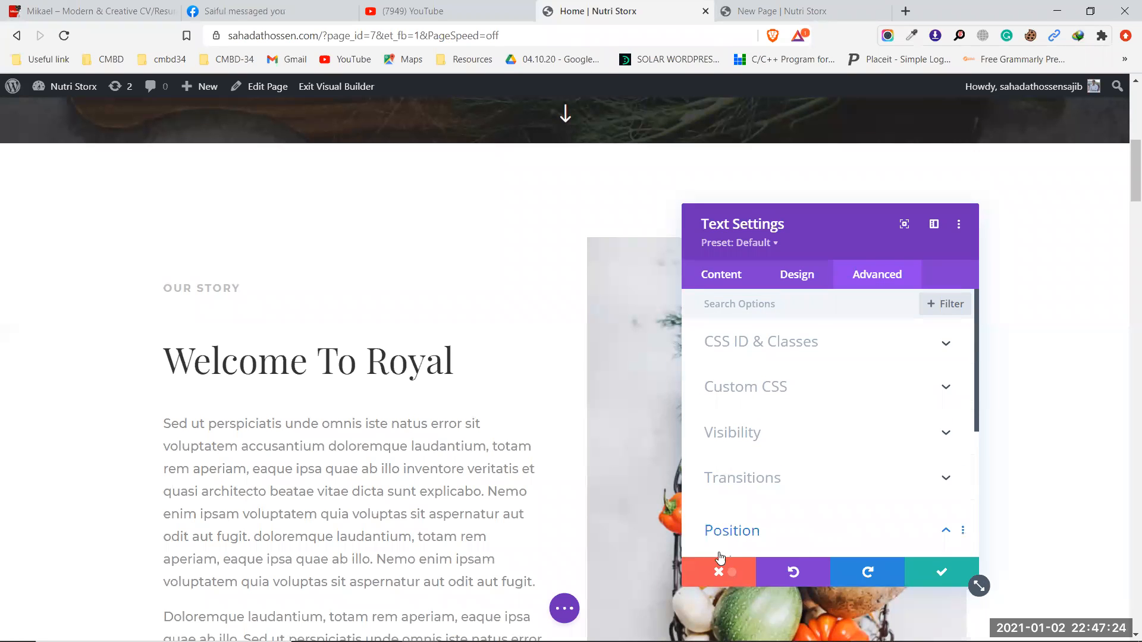
left_click(721, 570)
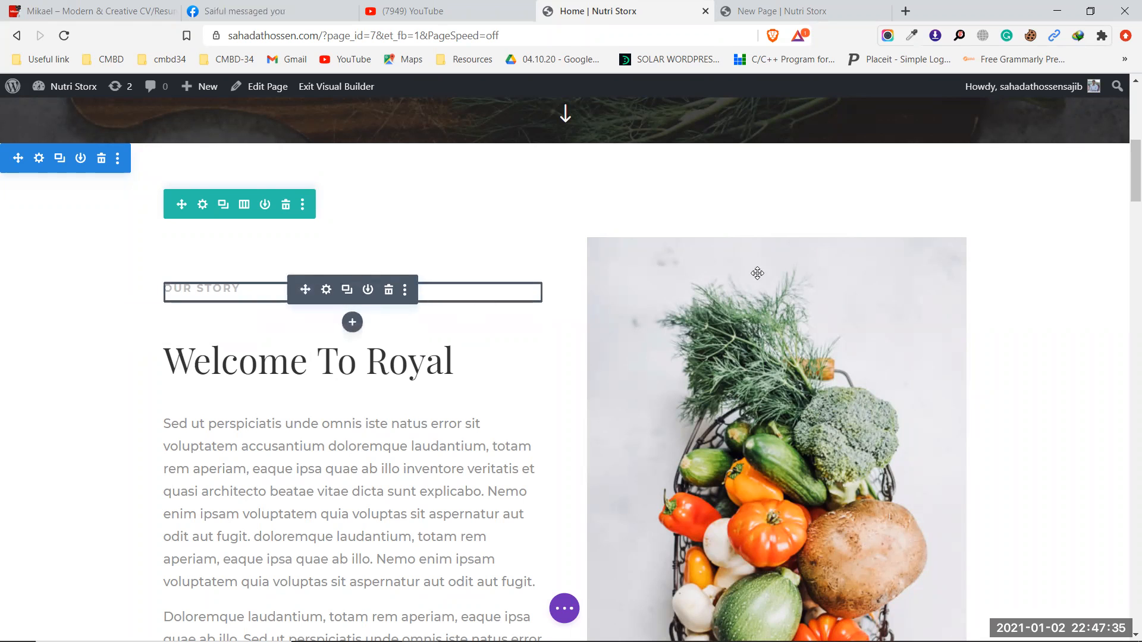
Save the text settings of the New Page's "Welcome To Royal" module
left_click(810, 7)
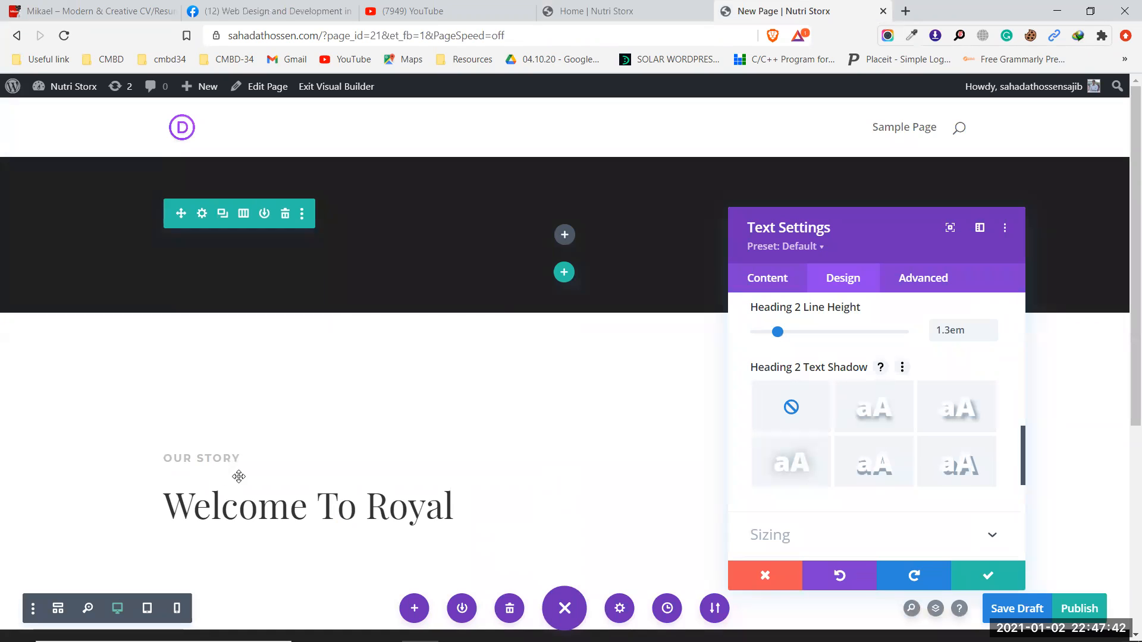
left_click(969, 572)
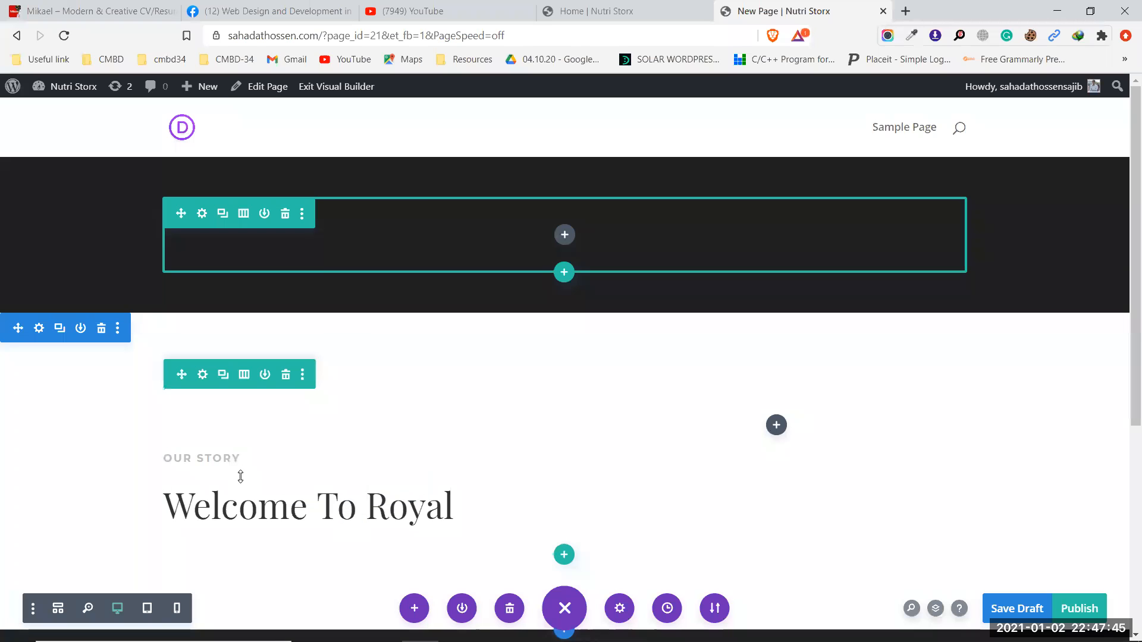
Examine the visibility, sizing and spacing settings of the Home page's divider between "Our Story" and "Welcome To Royal"
left_click(659, 7)
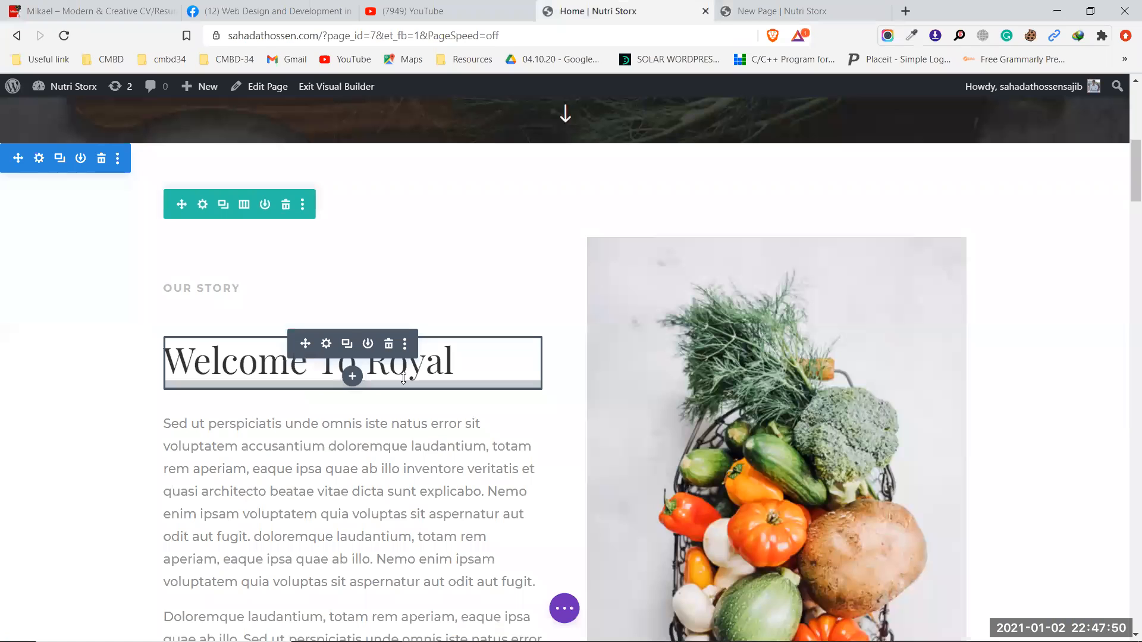
left_click_drag(309, 387, 258, 401)
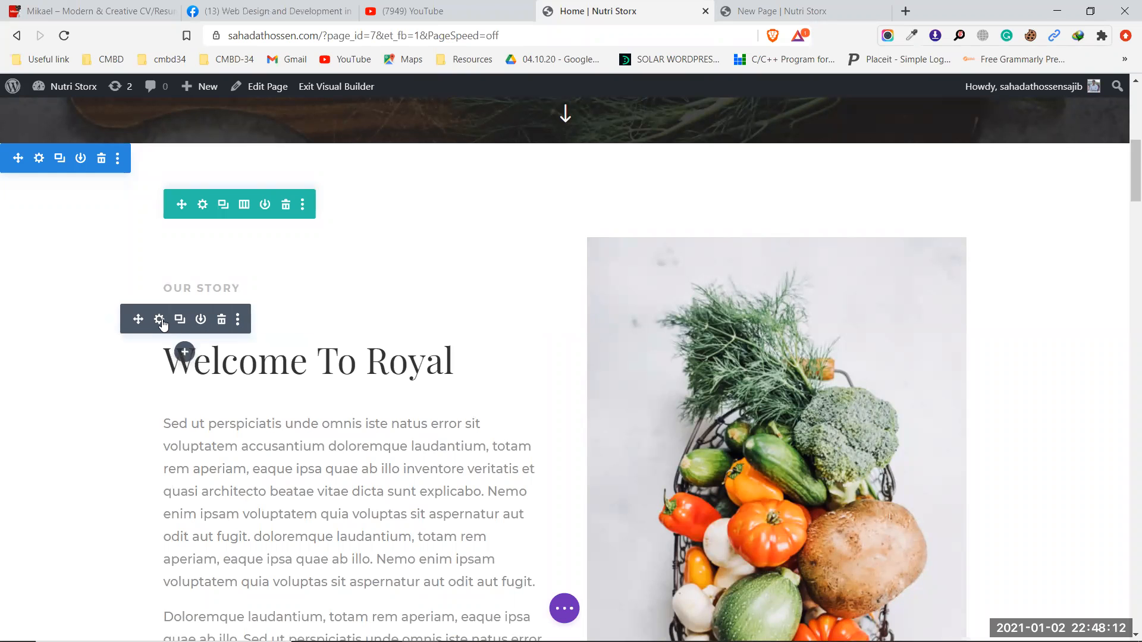
left_click(159, 320)
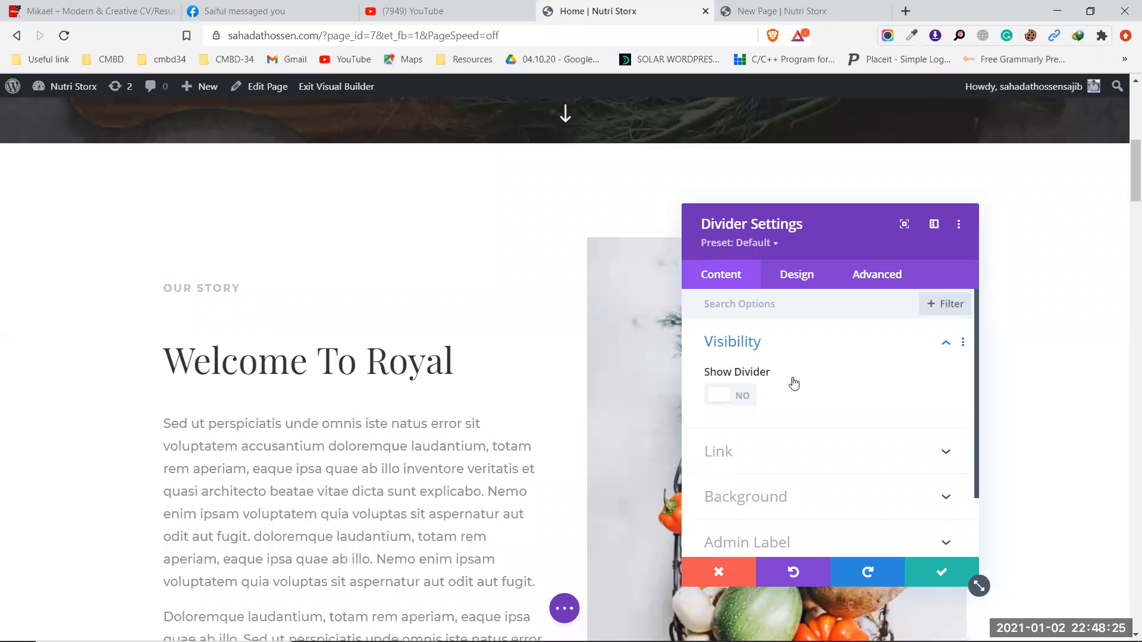
scroll(796, 405, "down", 2)
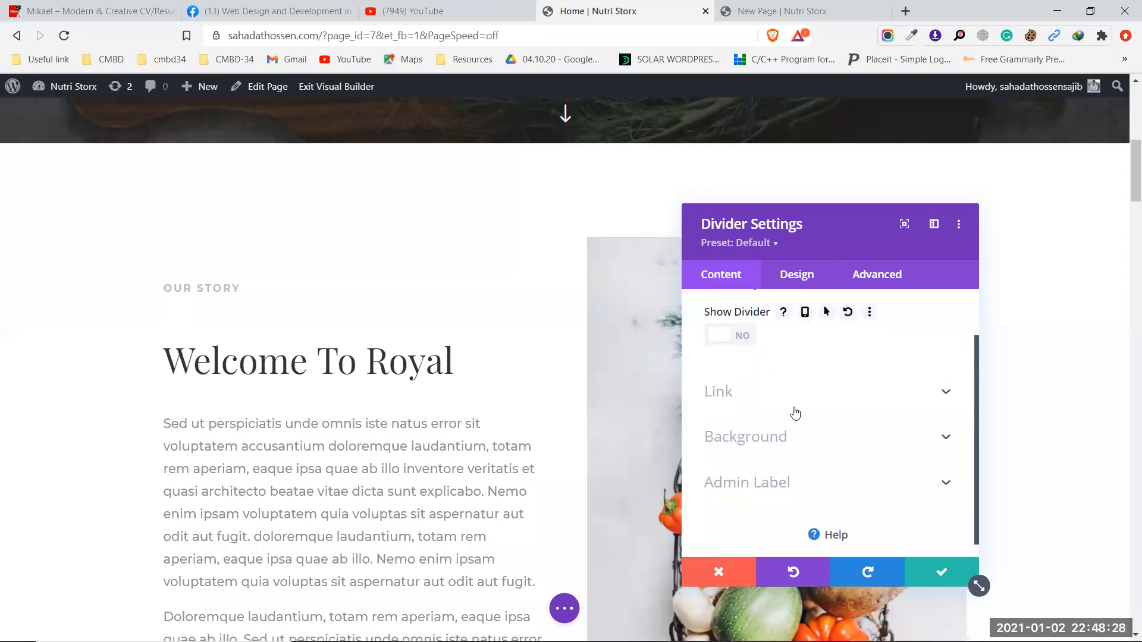
scroll(821, 415, "up", 2)
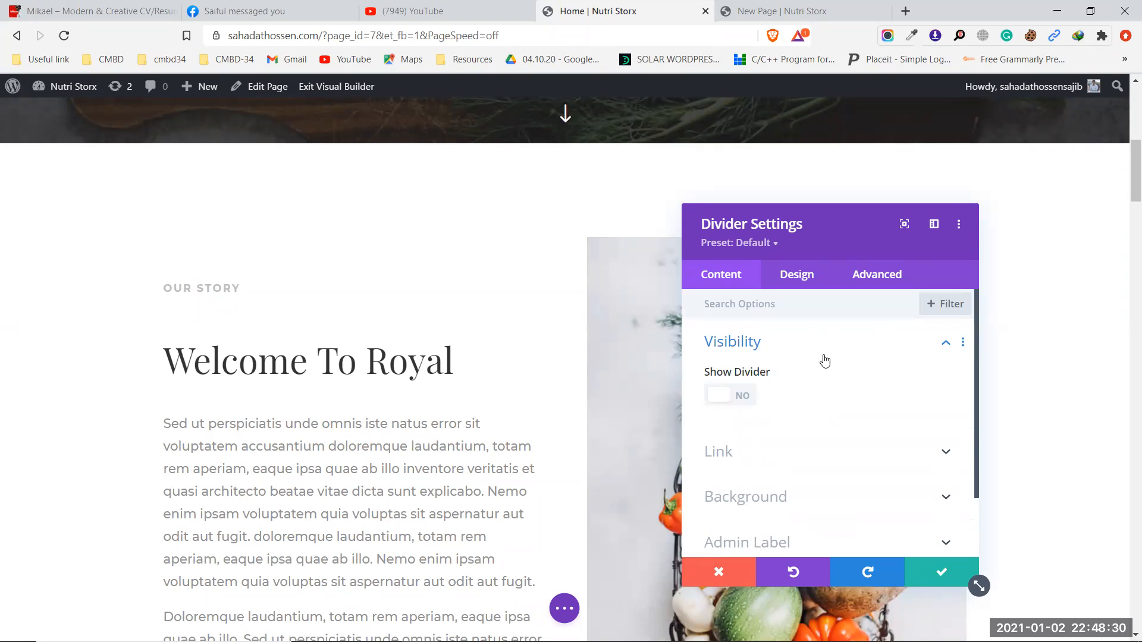
left_click(806, 283)
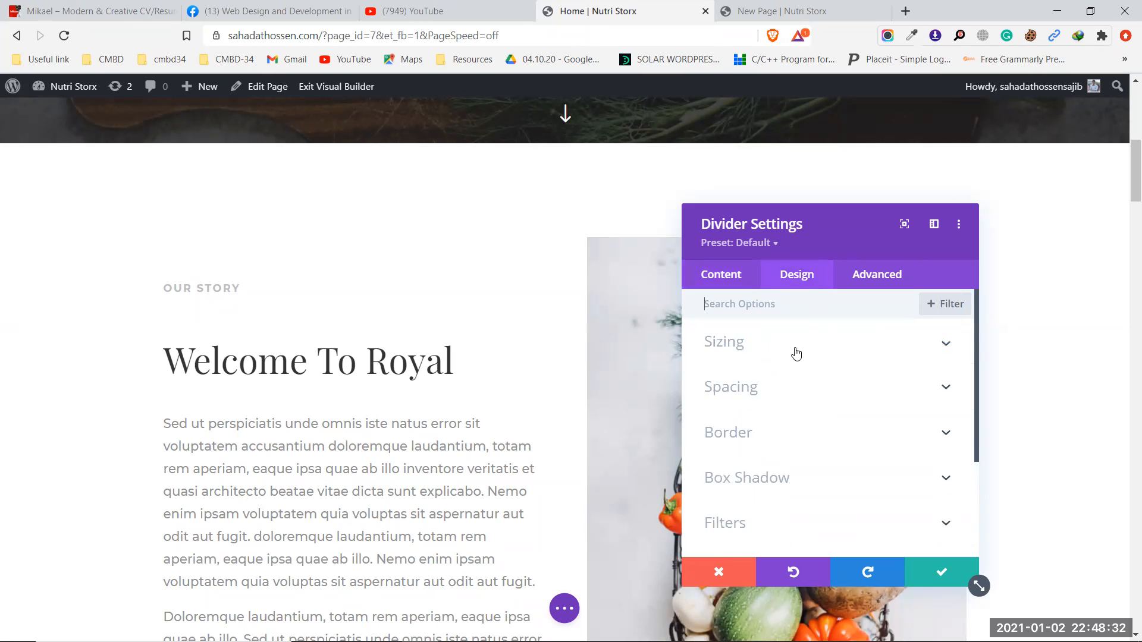
left_click(796, 347)
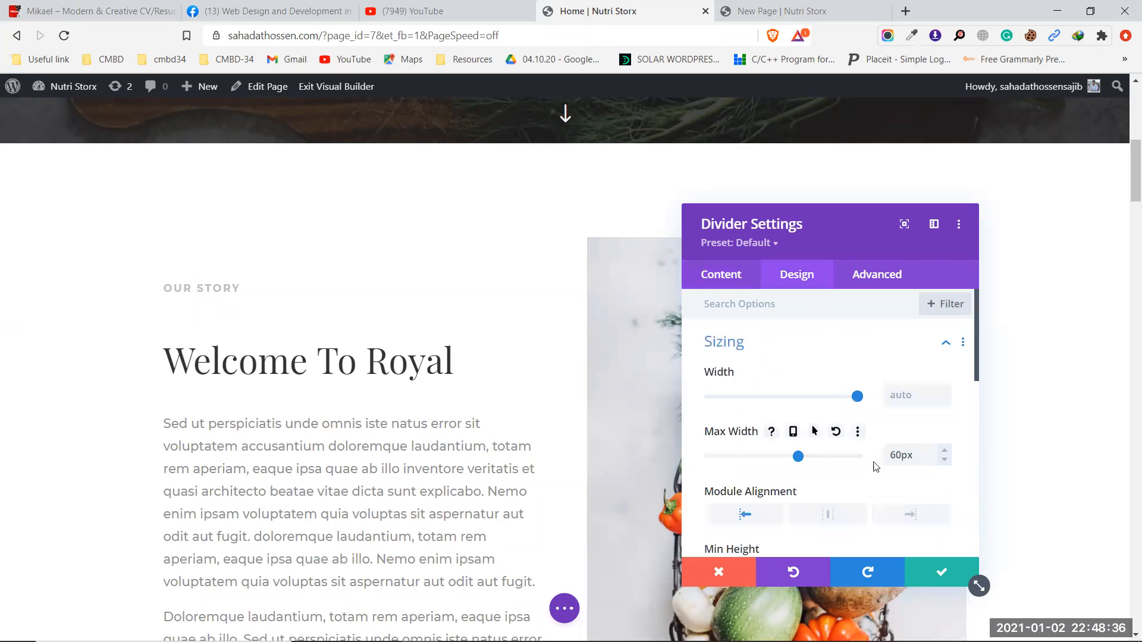
scroll(877, 462, "down", 4)
scroll(874, 462, "down", 3)
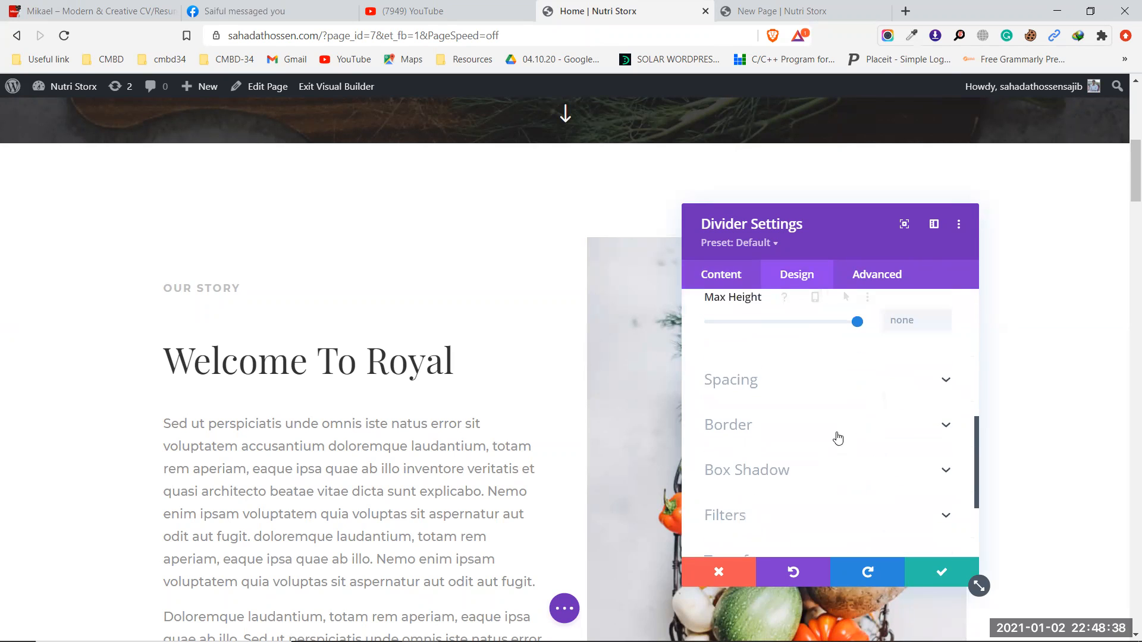
left_click(804, 387)
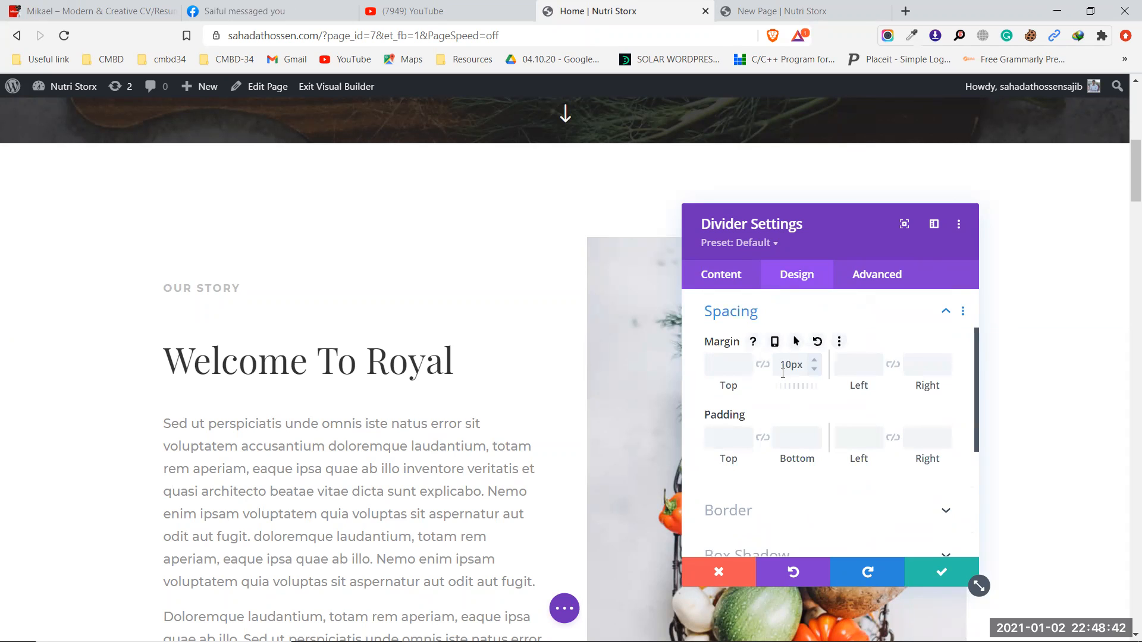
Insert a Divider module below the "Welcome To Royal" heading on the New Page
left_click(773, 11)
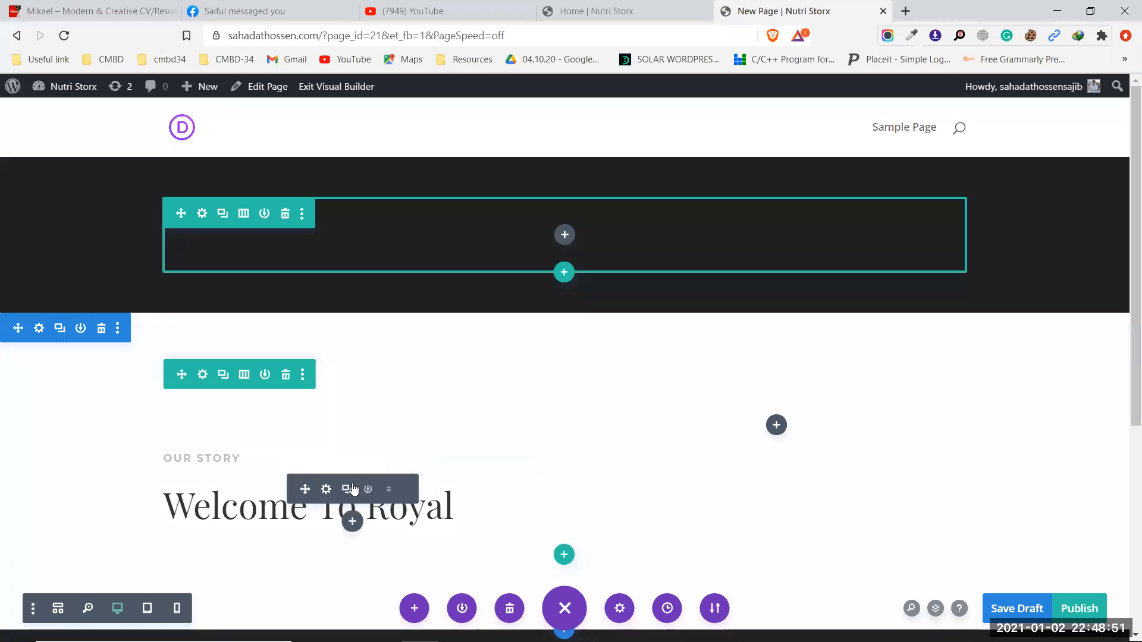
left_click(353, 523)
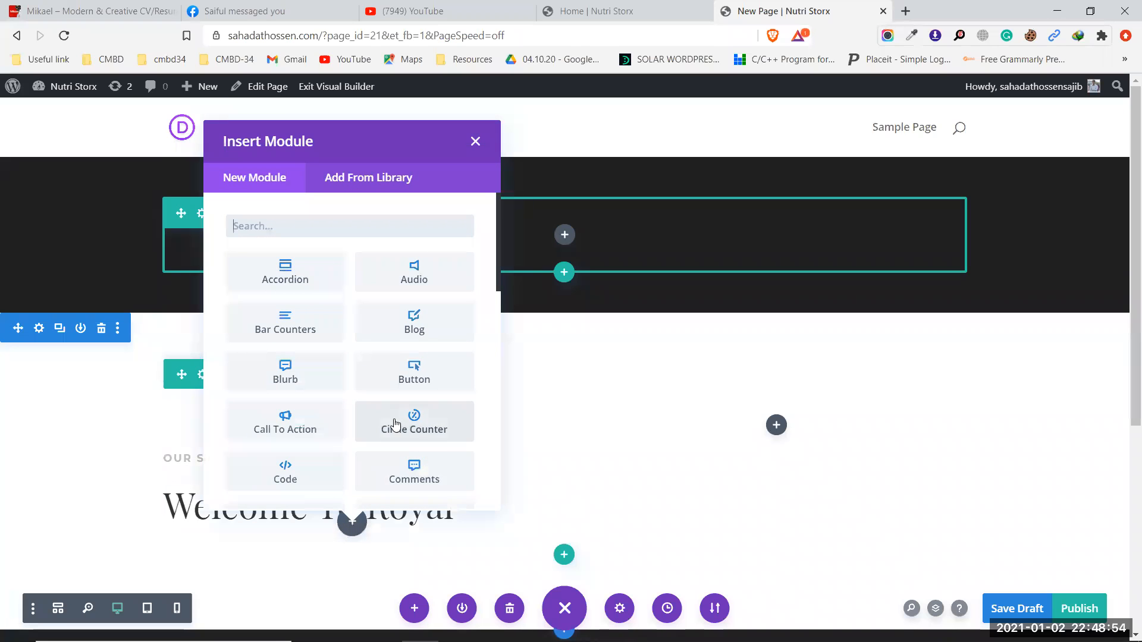
scroll(404, 423, "down", 3)
scroll(395, 424, "down", 1)
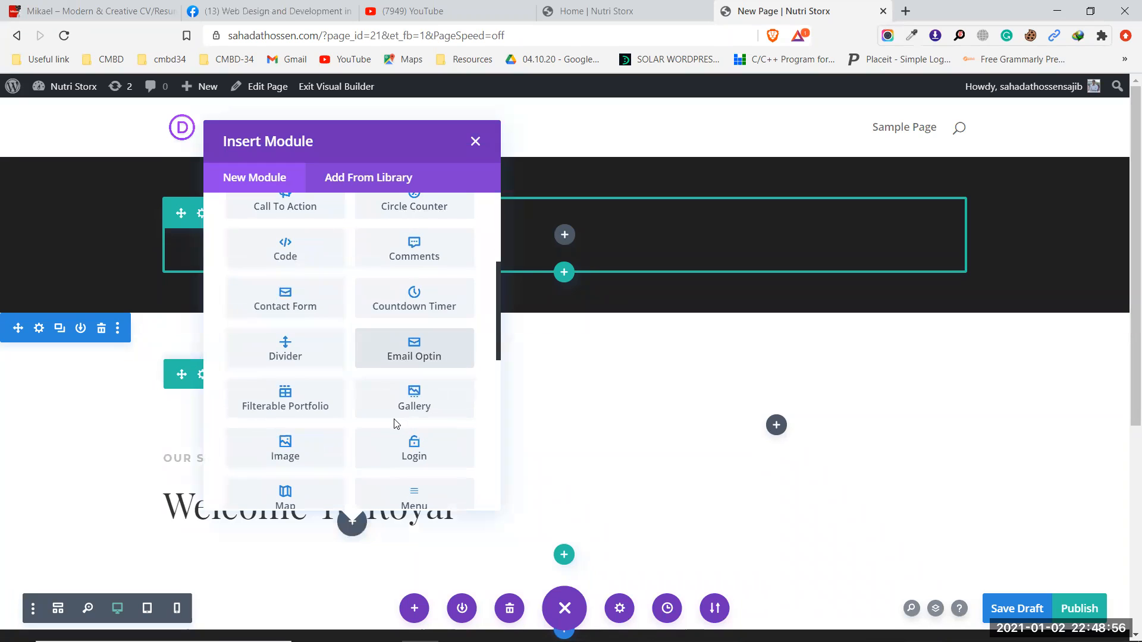
scroll(395, 424, "down", 1)
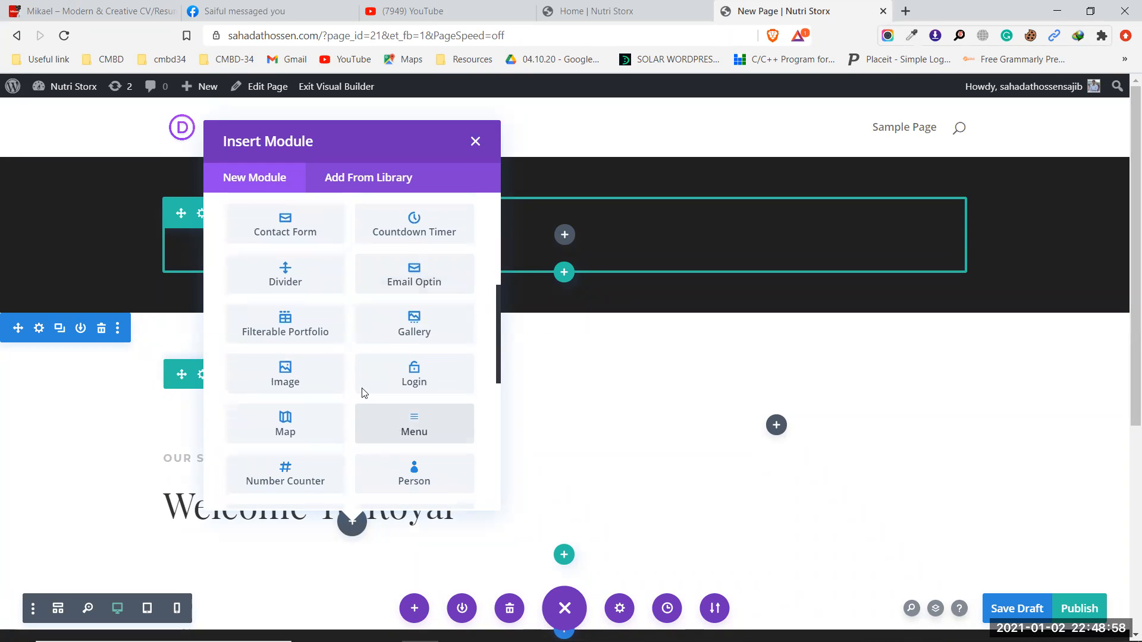
left_click(285, 269)
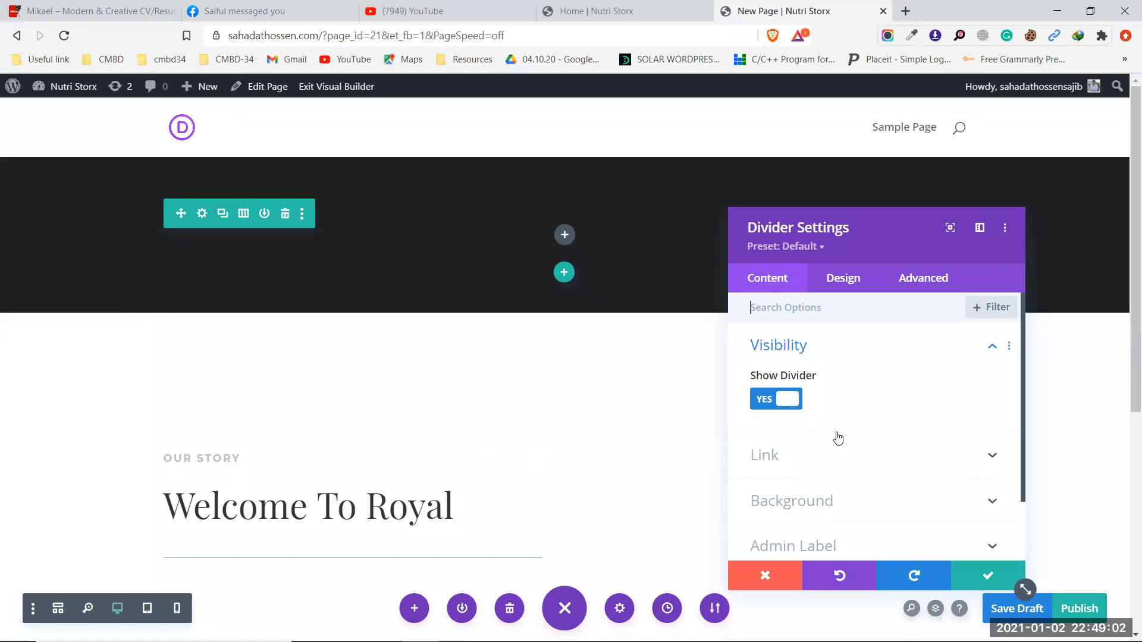
Turn off the Show Divider option of the New Page's divider
scroll(837, 437, "down", 2)
scroll(838, 439, "up", 2)
left_click(768, 405)
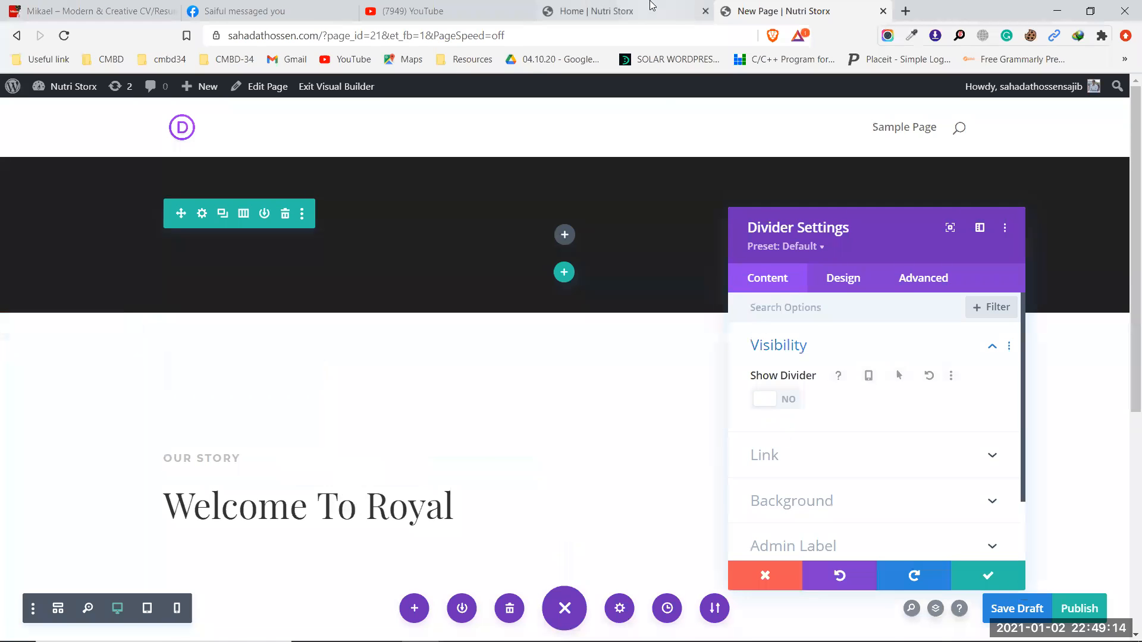
Turn on Show Divider for the Home page's divider to see its line, and turn it back off
left_click(644, 9)
left_click(722, 275)
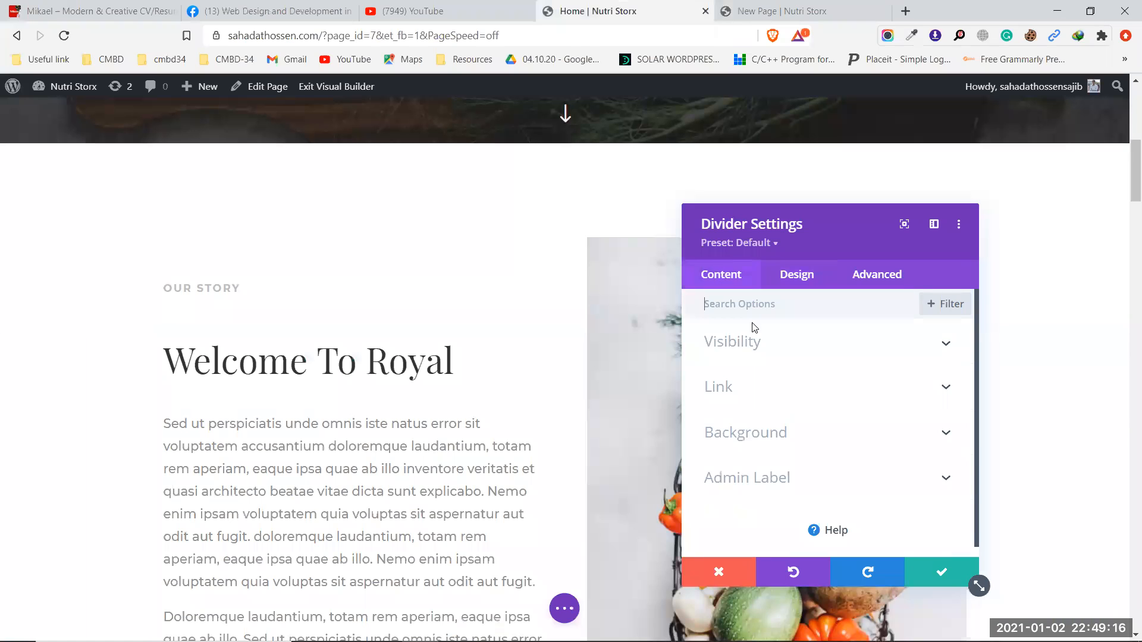
left_click(771, 355)
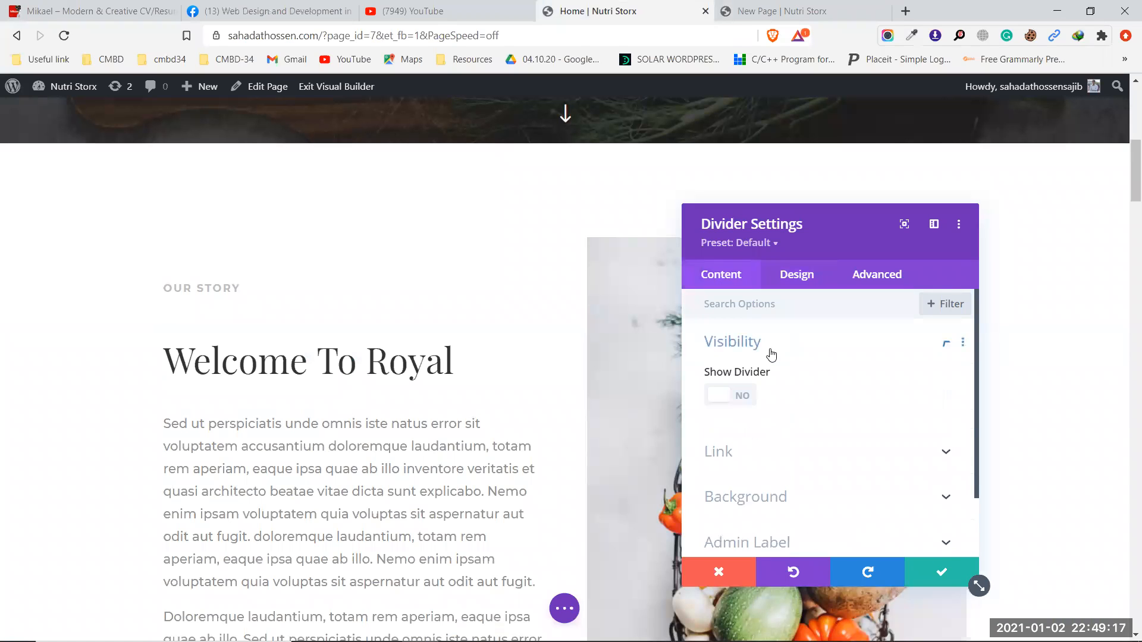
left_click(743, 399)
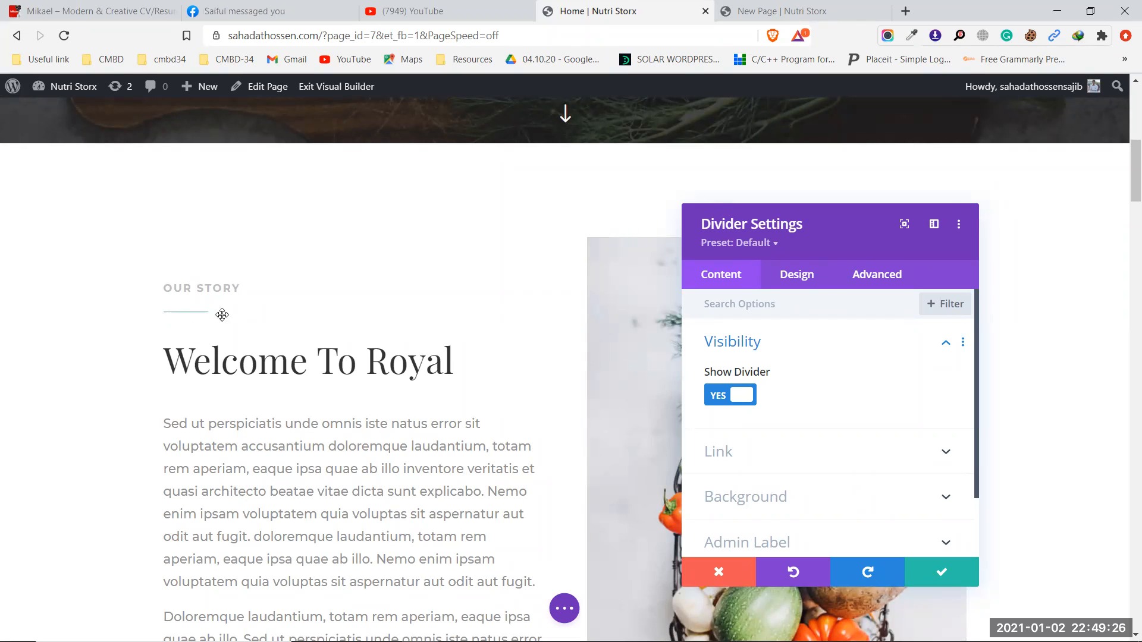
left_click(730, 395)
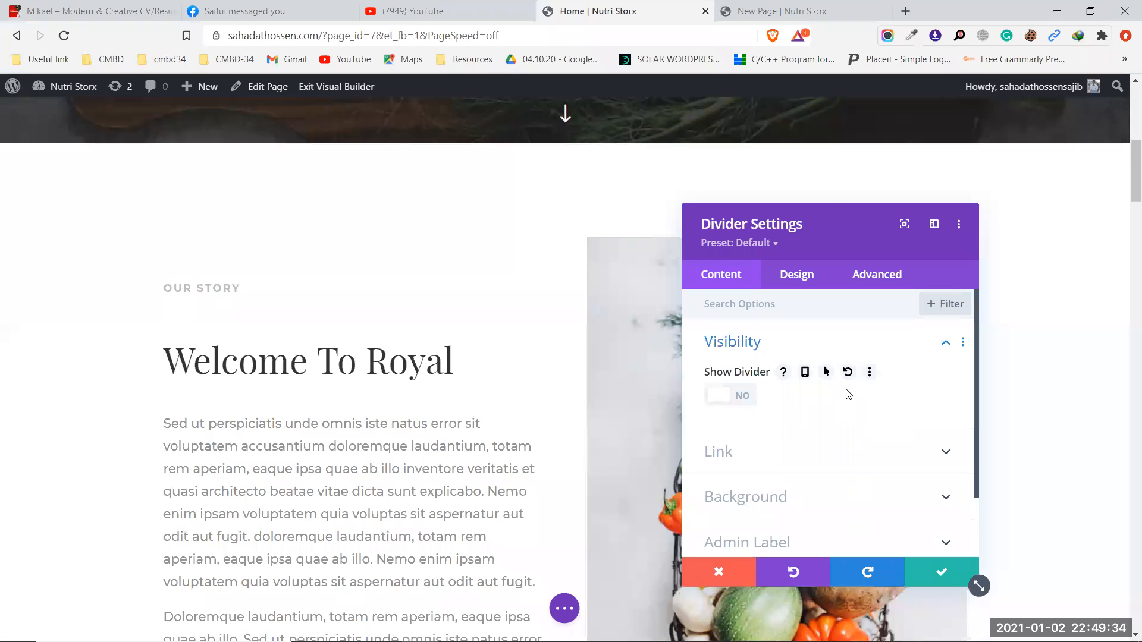
Set the Max Width of the New Page's divider to 61%
left_click(814, 11)
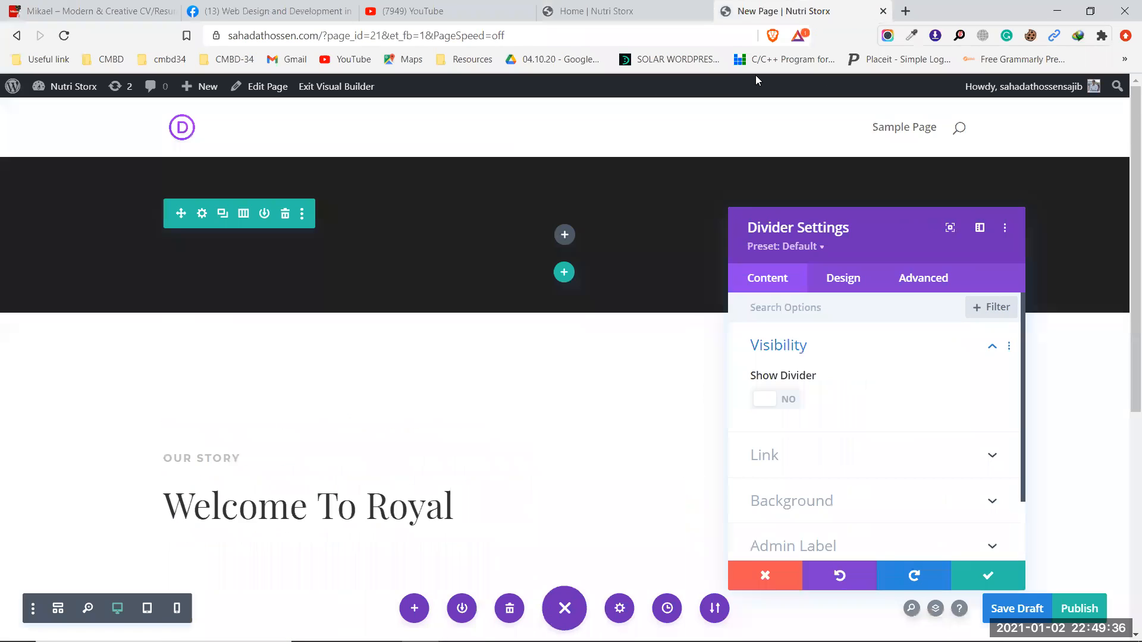
left_click(835, 285)
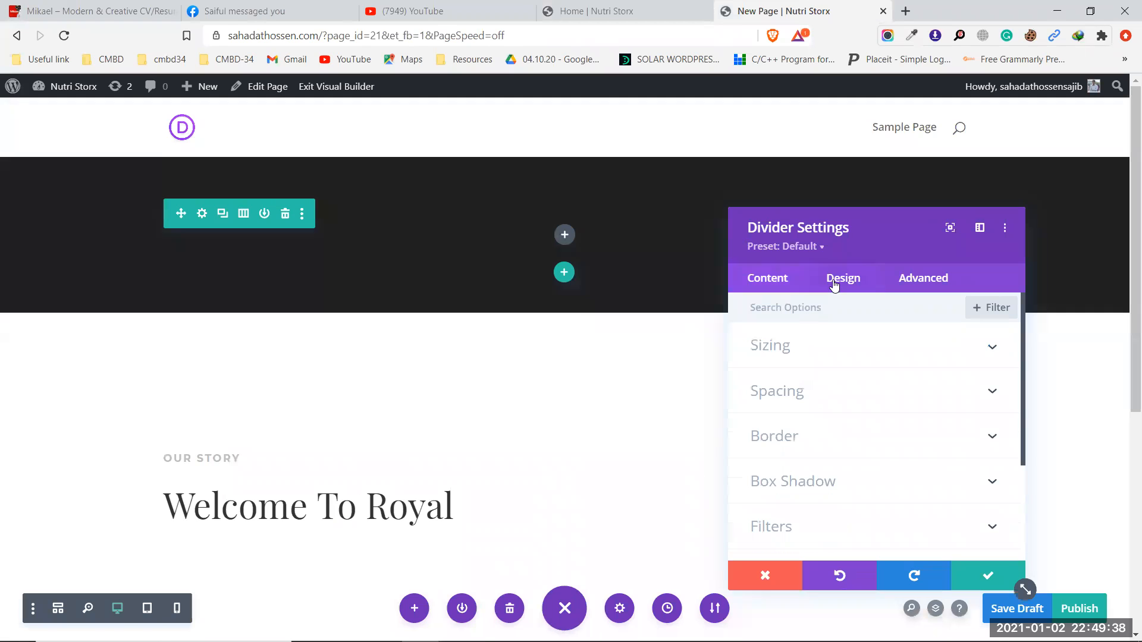
left_click(836, 352)
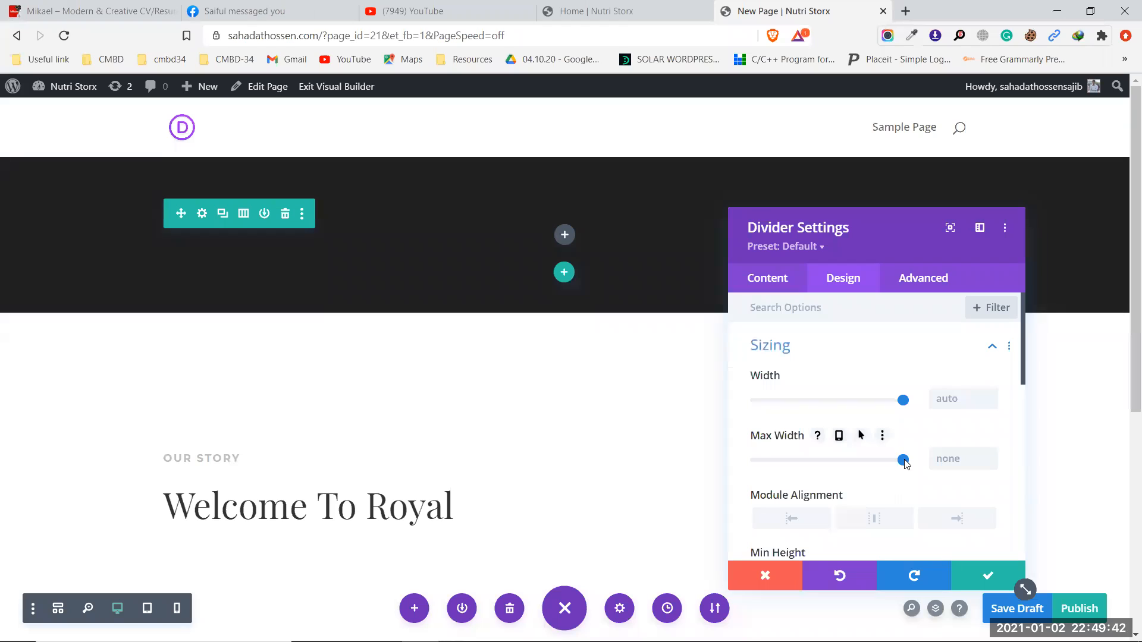
left_click_drag(891, 464, 847, 463)
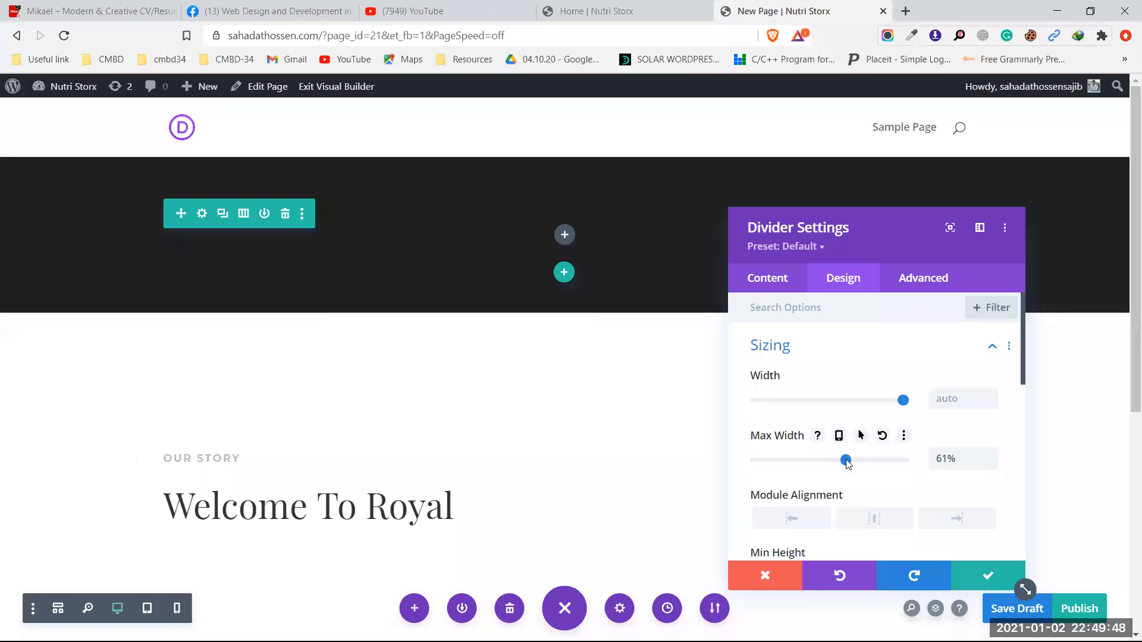
left_click(990, 463)
Open the spacing options of the New Page's divider and check the margin and padding of the Home page's divider
scroll(915, 464, "down", 3)
scroll(880, 440, "down", 4)
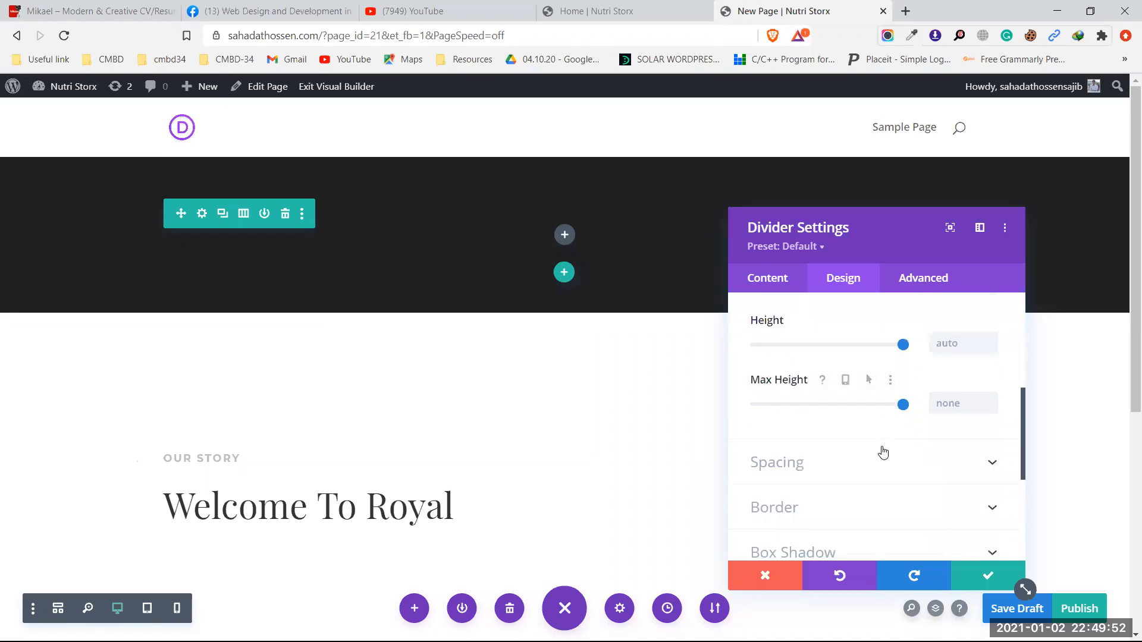
left_click(851, 392)
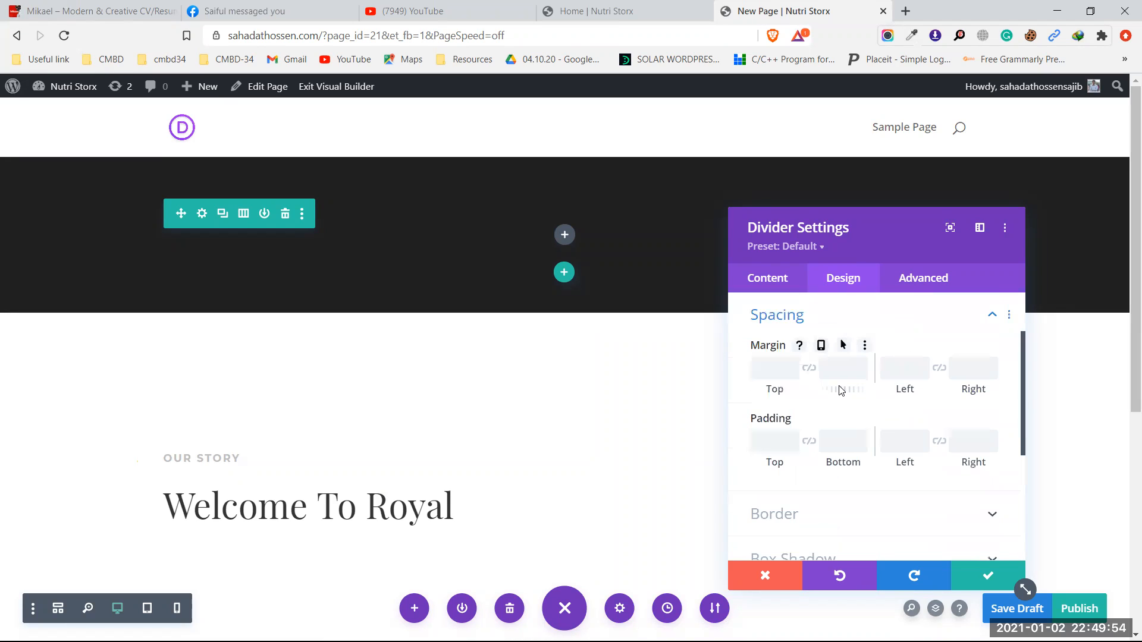
left_click(838, 440)
left_click(590, 5)
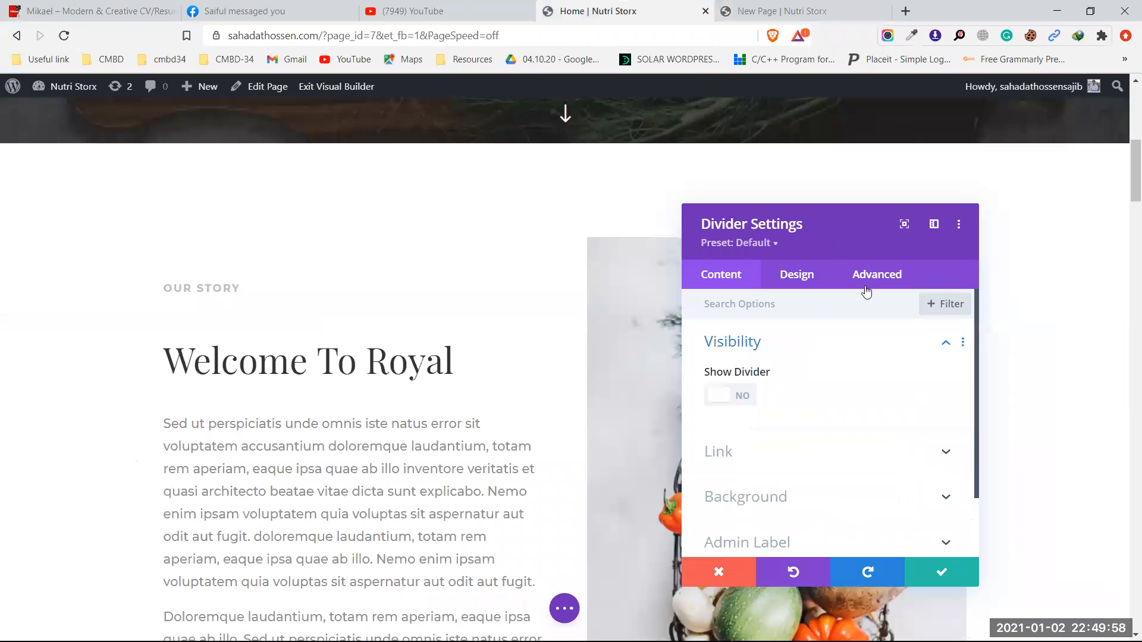
left_click(807, 284)
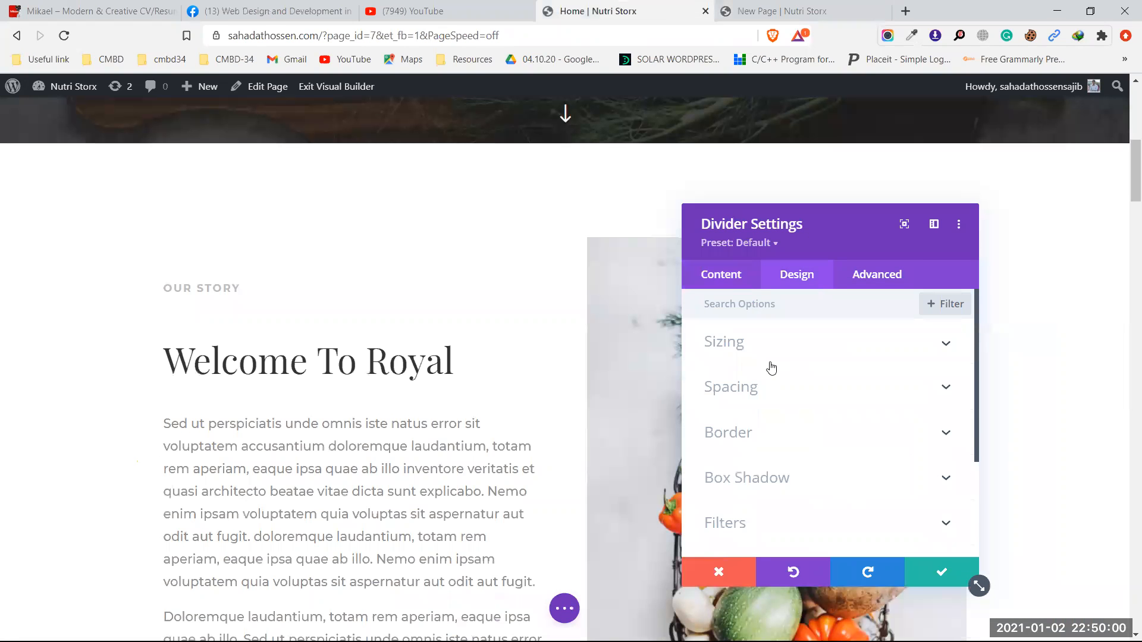
left_click(771, 388)
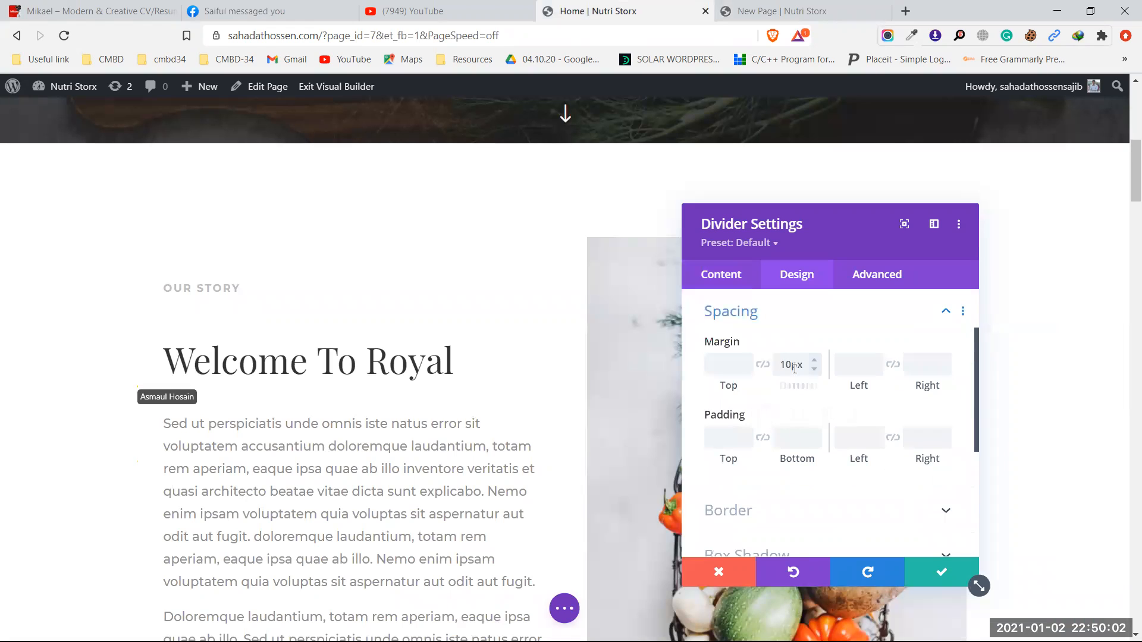
Set the bottom margin of the New Page's divider to 10px and save the divider settings
left_click(793, 11)
left_click(847, 374)
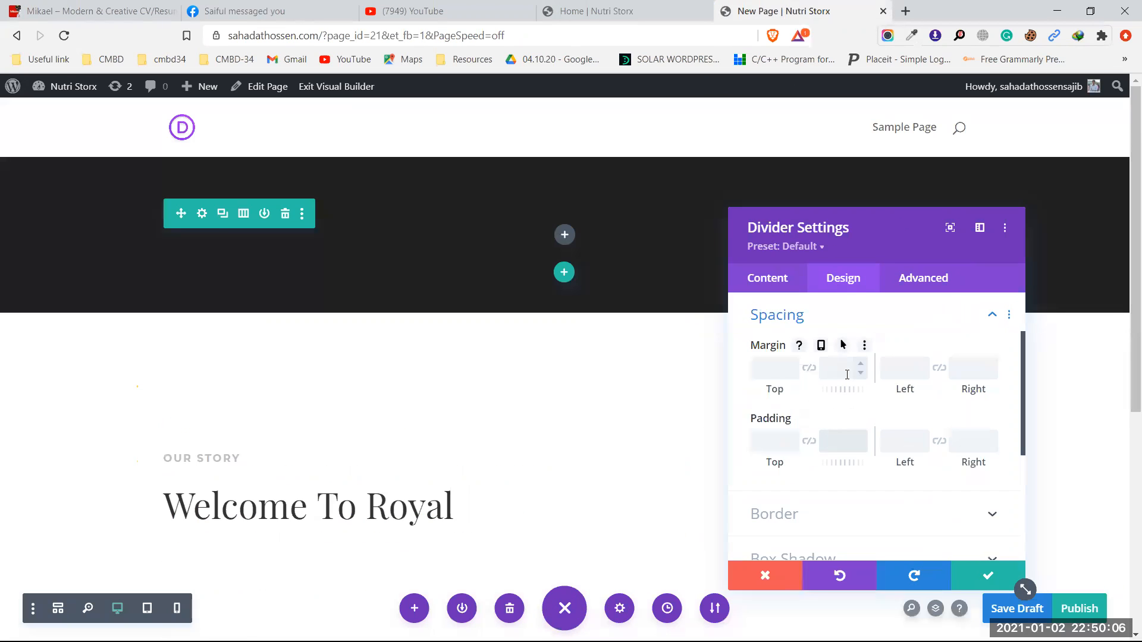
type("1px0")
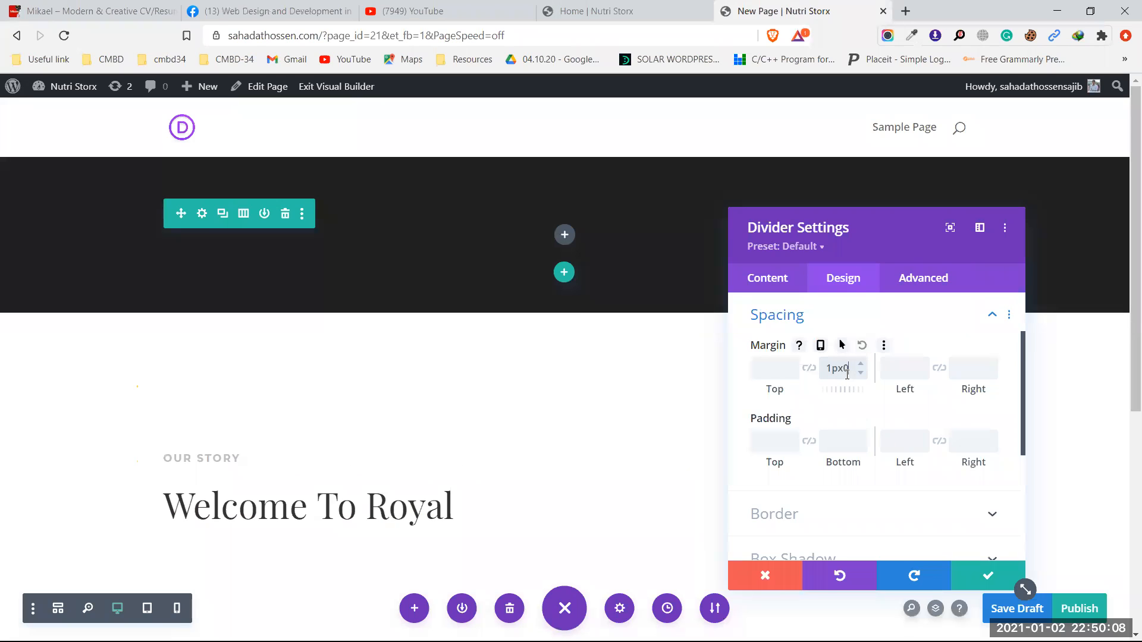
key("BackSpace")
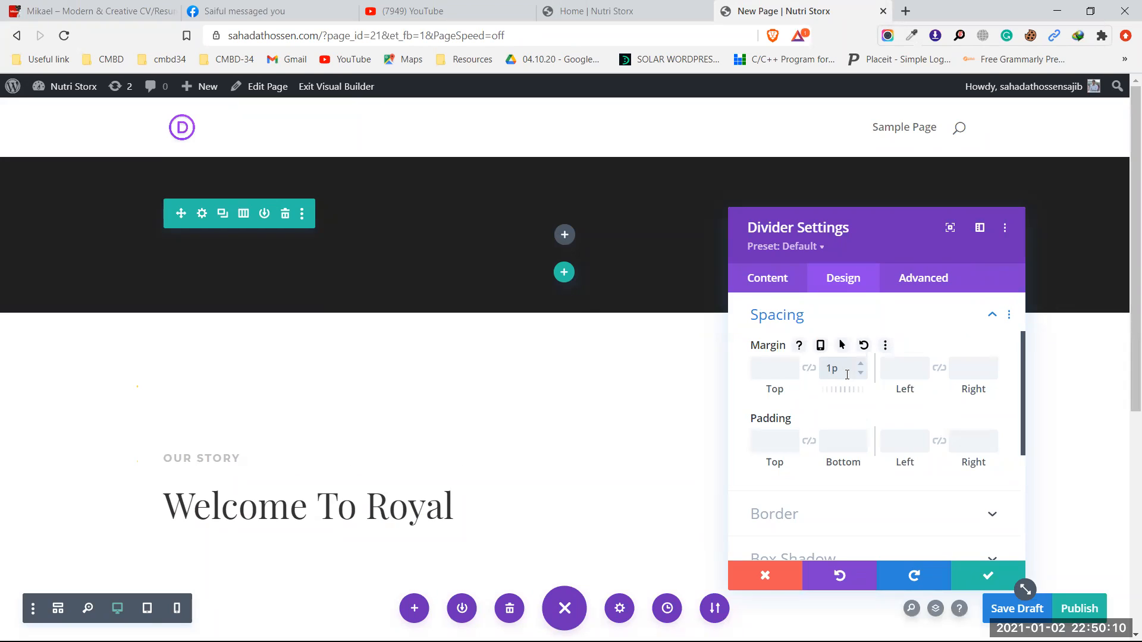
type("0")
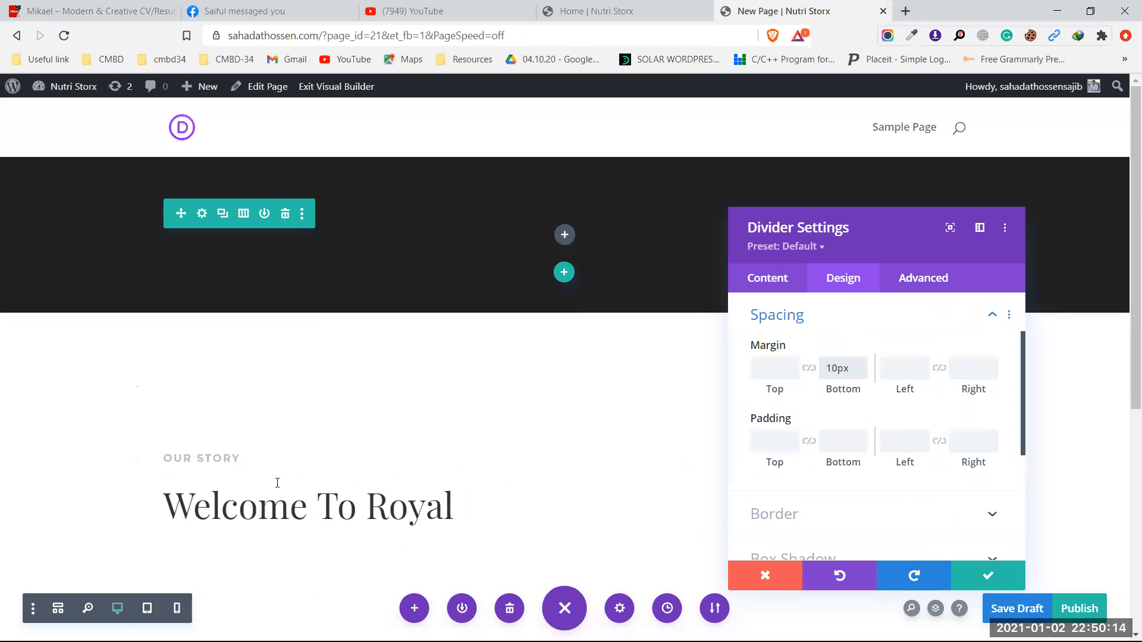
left_click(985, 575)
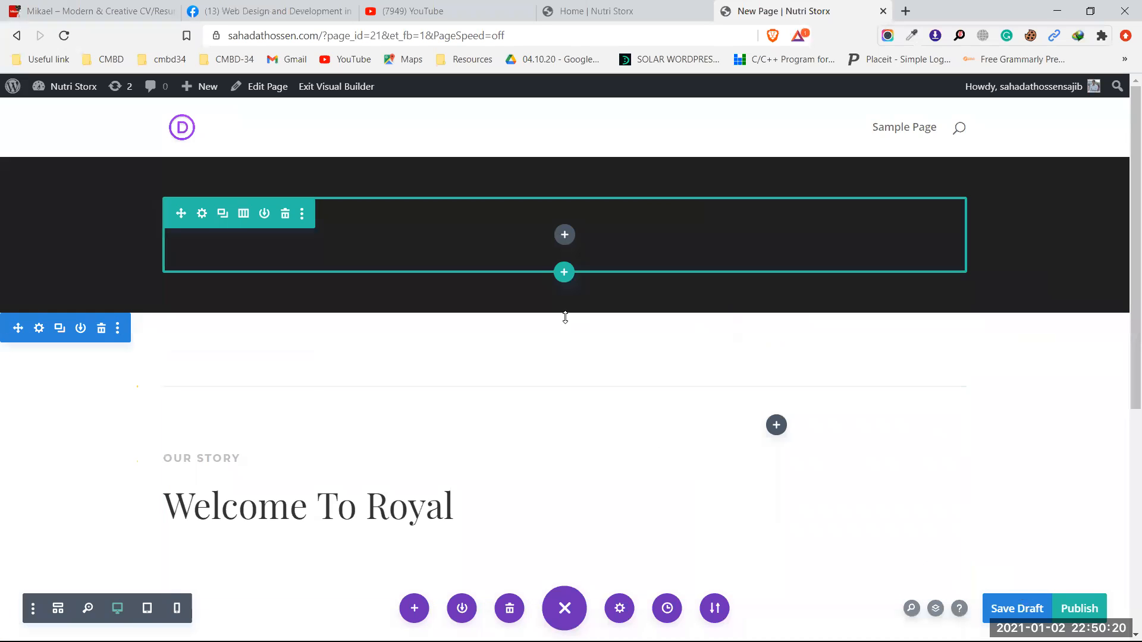
Move the New Page's divider up between the "Our Story" and "Welcome To Royal" headings
scroll(270, 375, "down", 1)
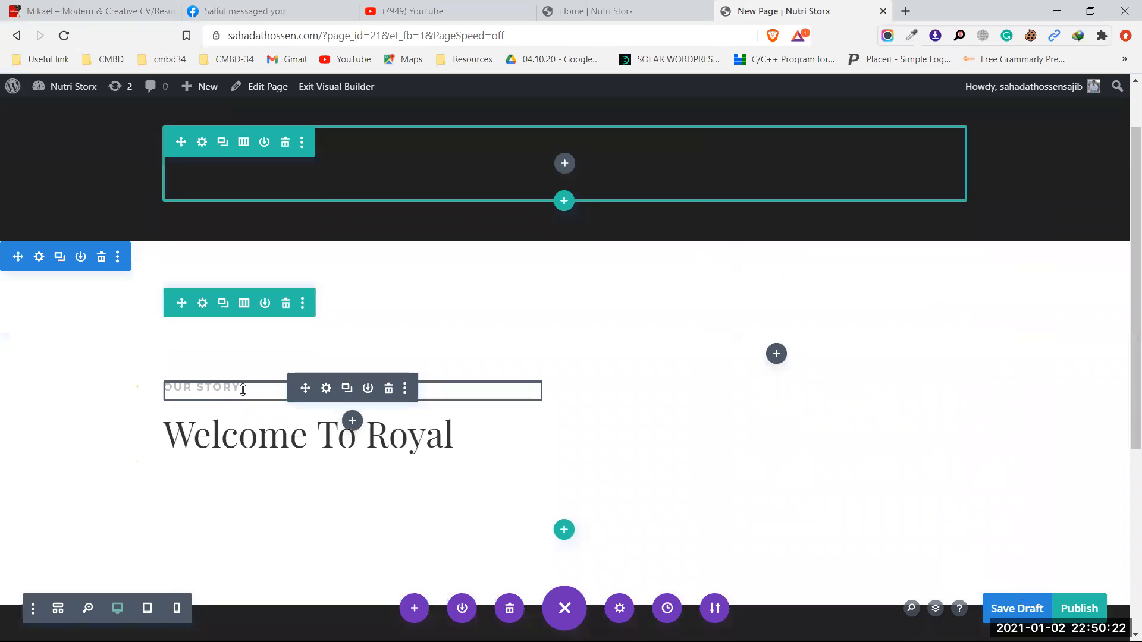
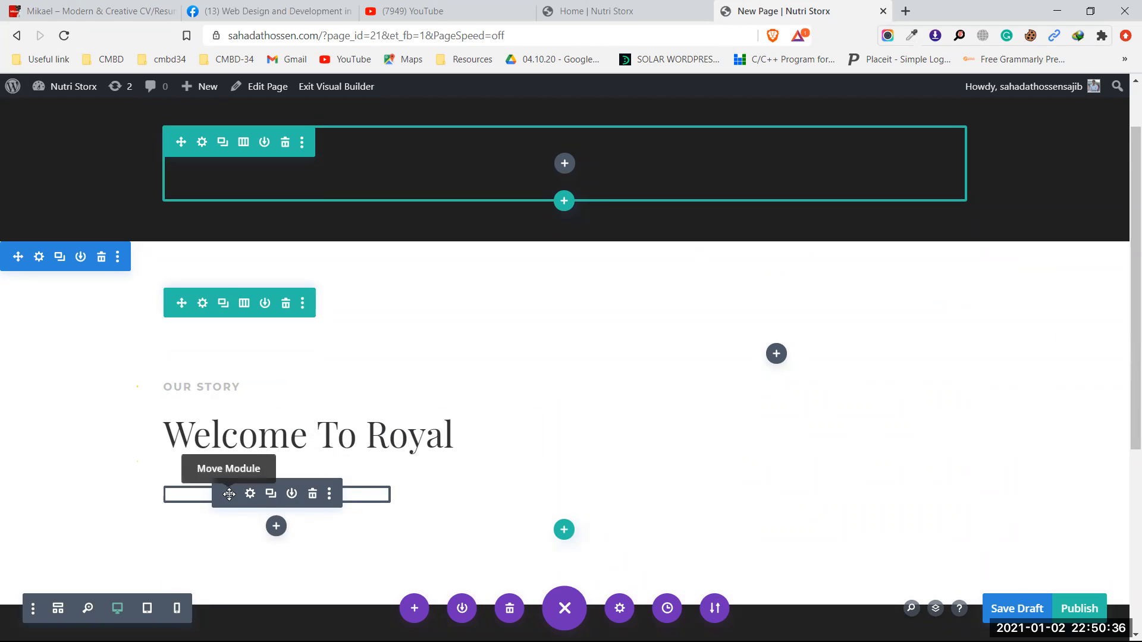
left_click_drag(229, 494, 229, 426)
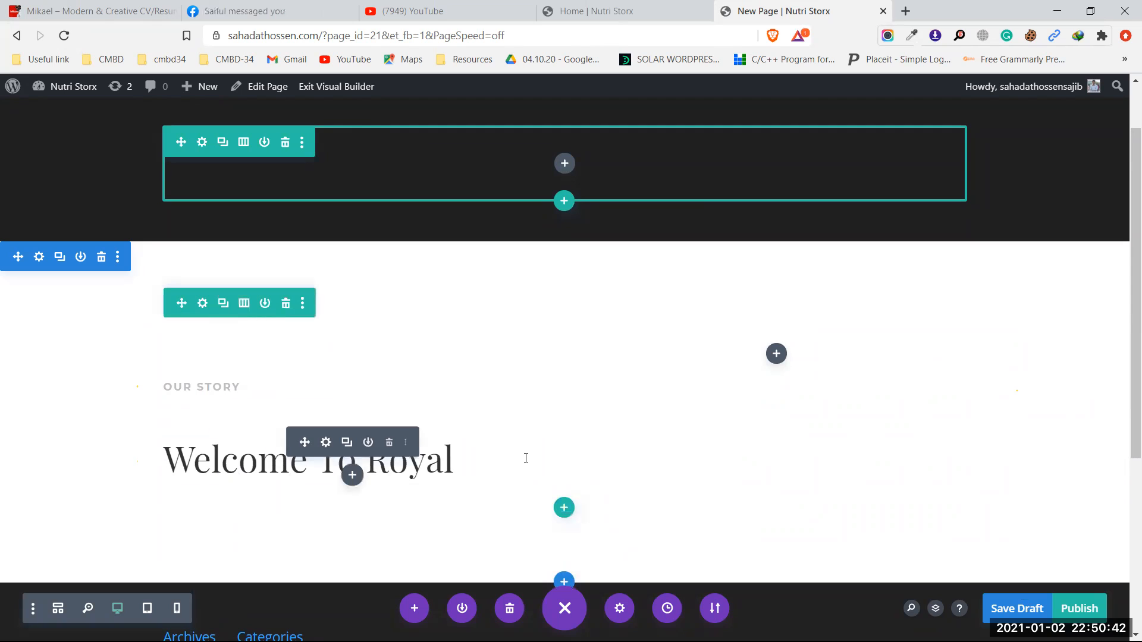
Close the Home page's divider settings and copy both paragraphs from the text module below "Welcome To Royal"
left_click(641, 10)
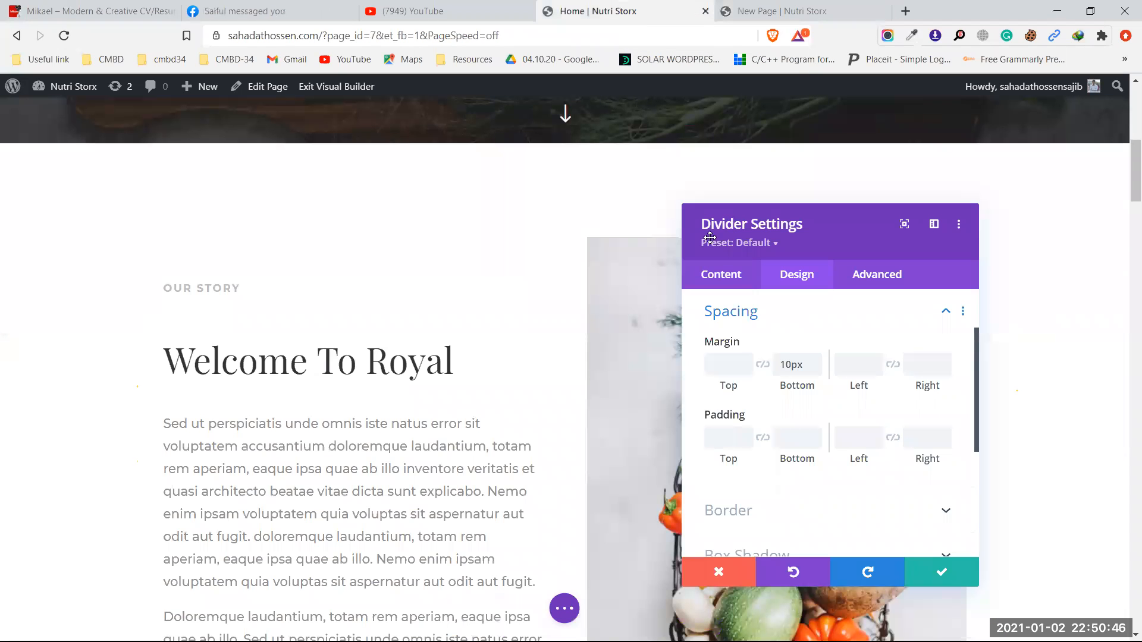
left_click(703, 569)
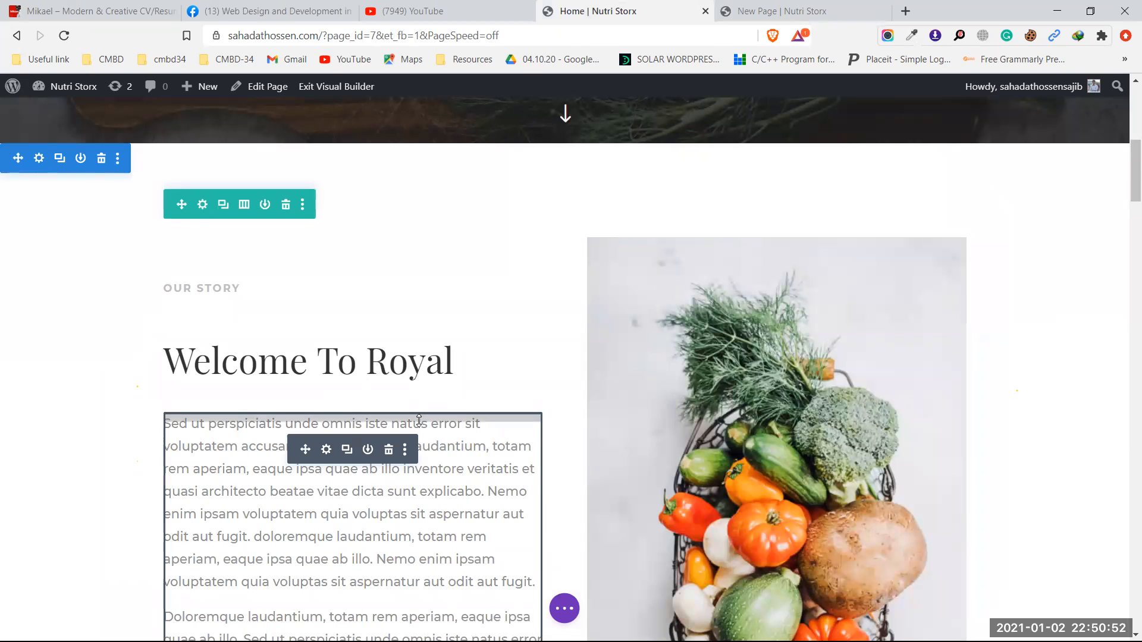
scroll(419, 420, "down", 1)
scroll(213, 364, "down", 1)
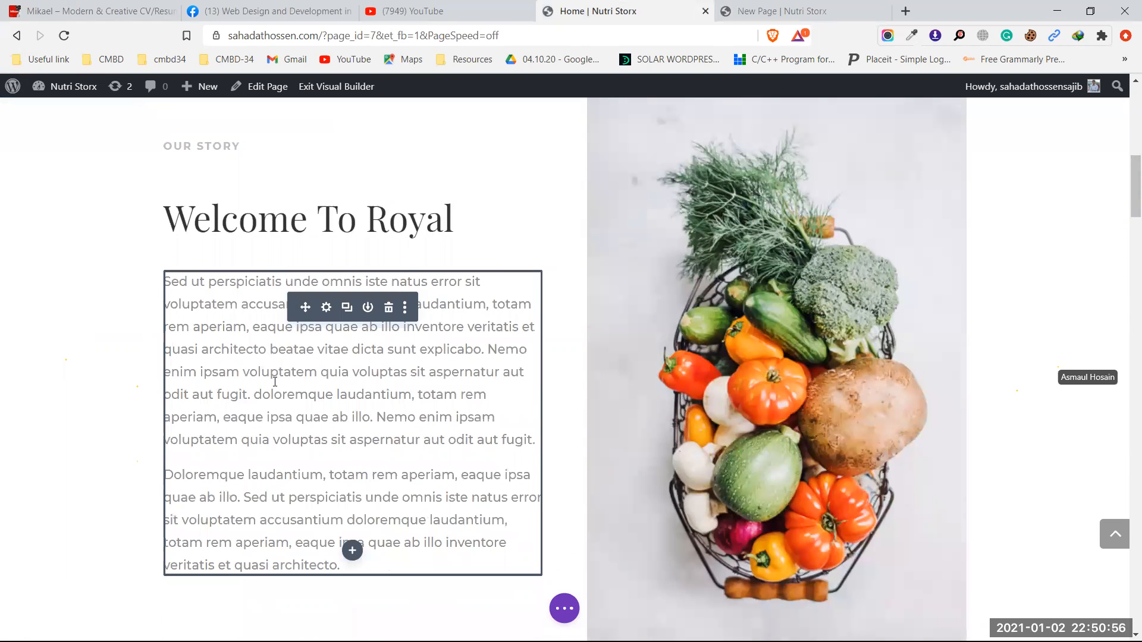
scroll(274, 382, "up", 1)
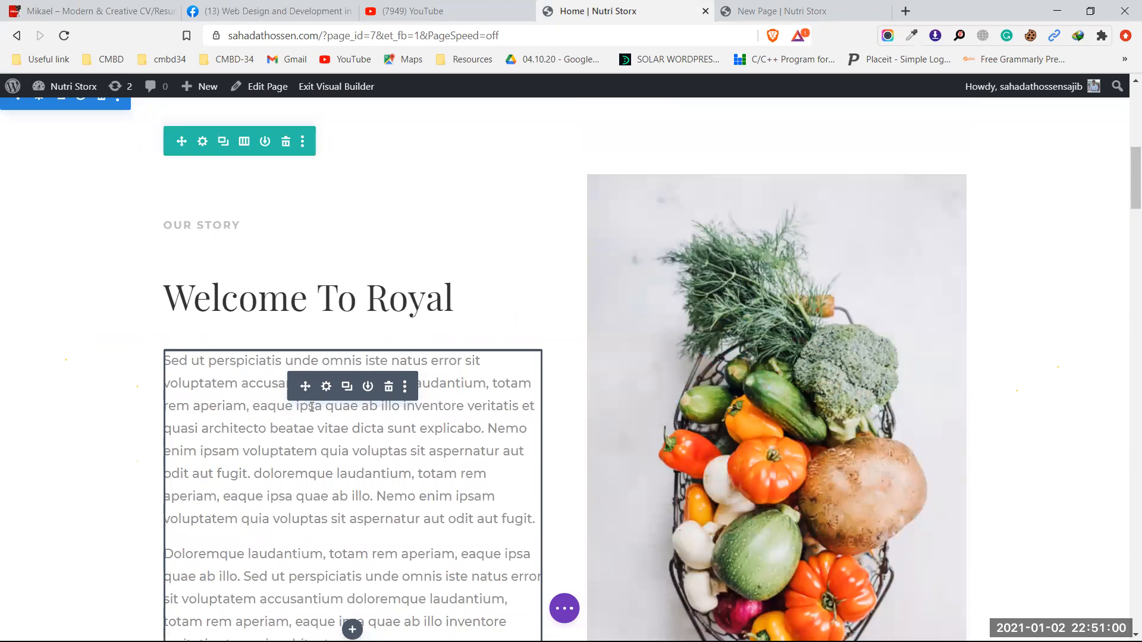
left_click(326, 386)
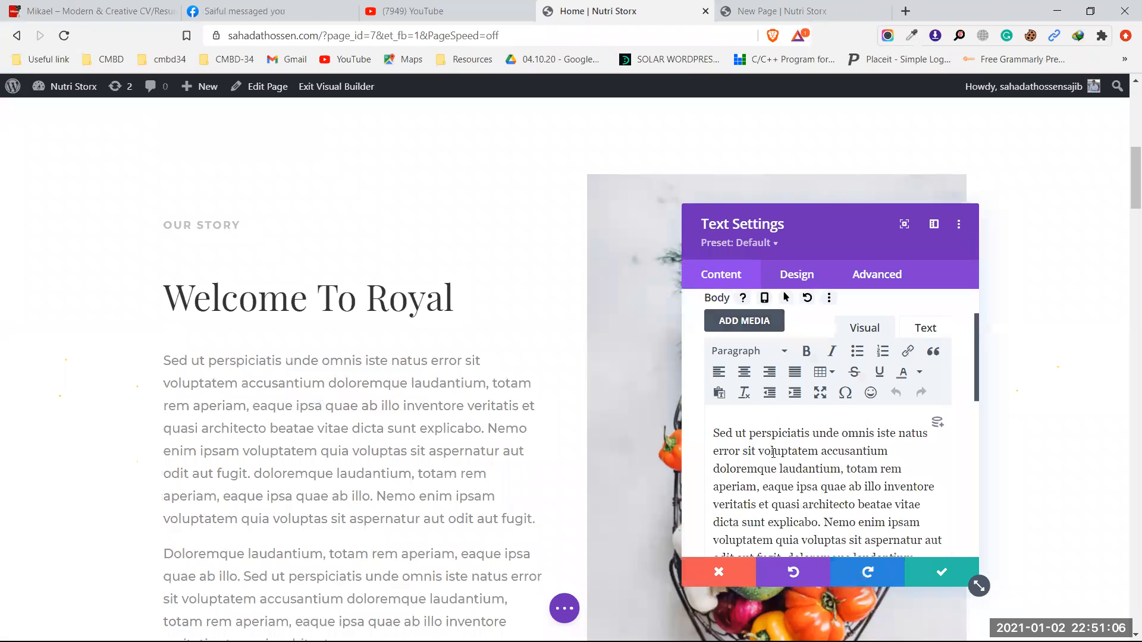
triple_click(773, 452)
key("ctrl+c")
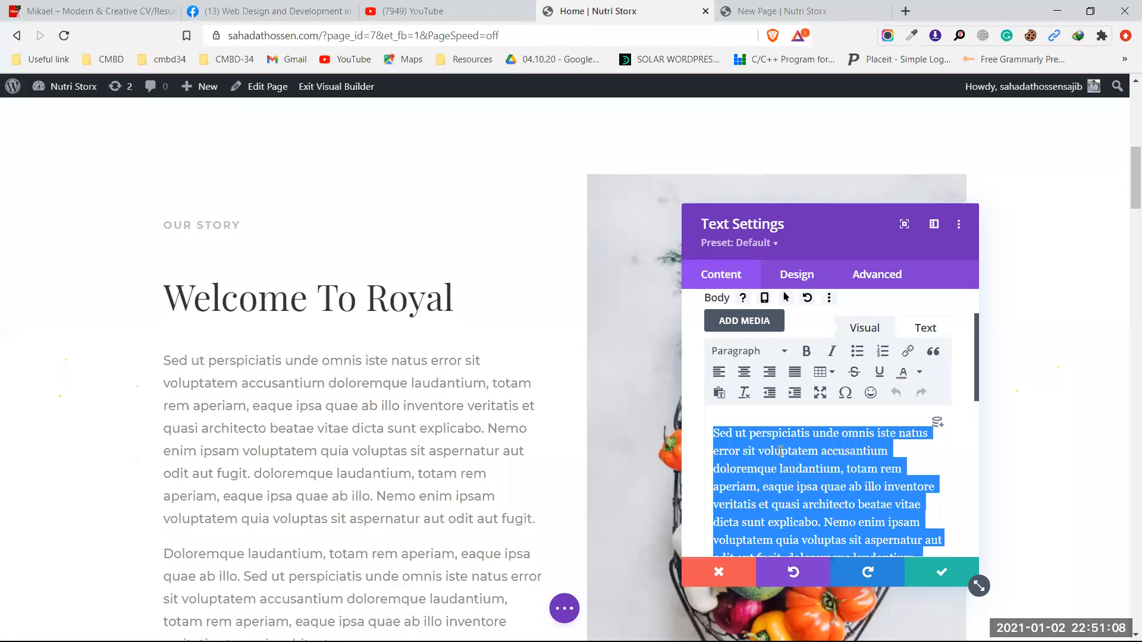
scroll(773, 452, "up", 2)
scroll(779, 455, "down", 4)
scroll(781, 455, "down", 6)
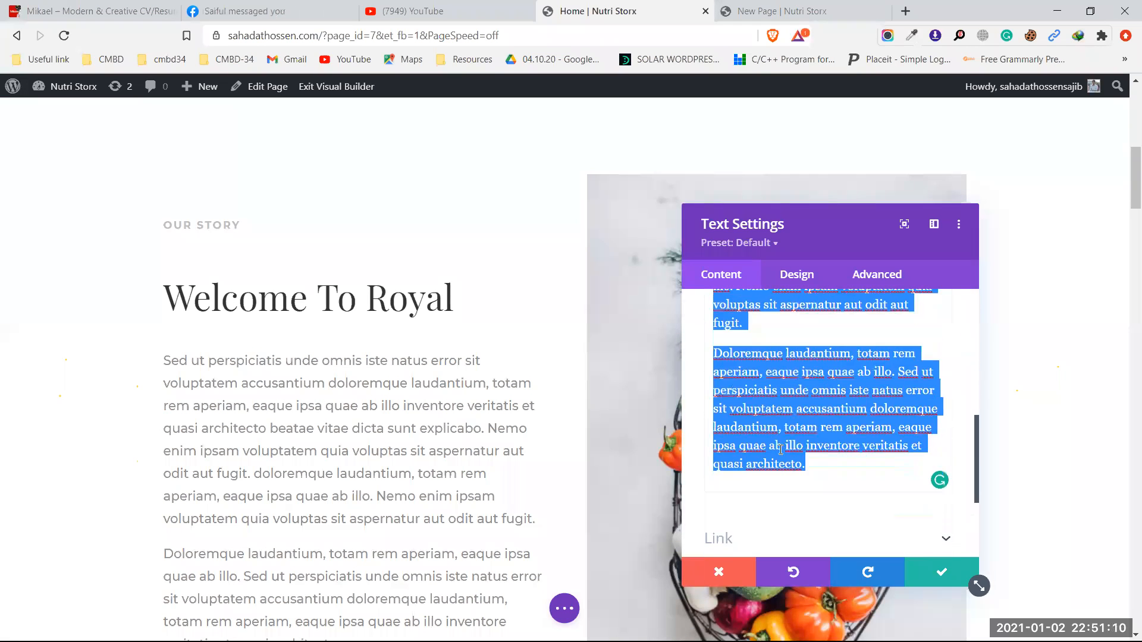
Insert a Text module below the "Welcome To Royal" heading on the New Page
left_click(841, 12)
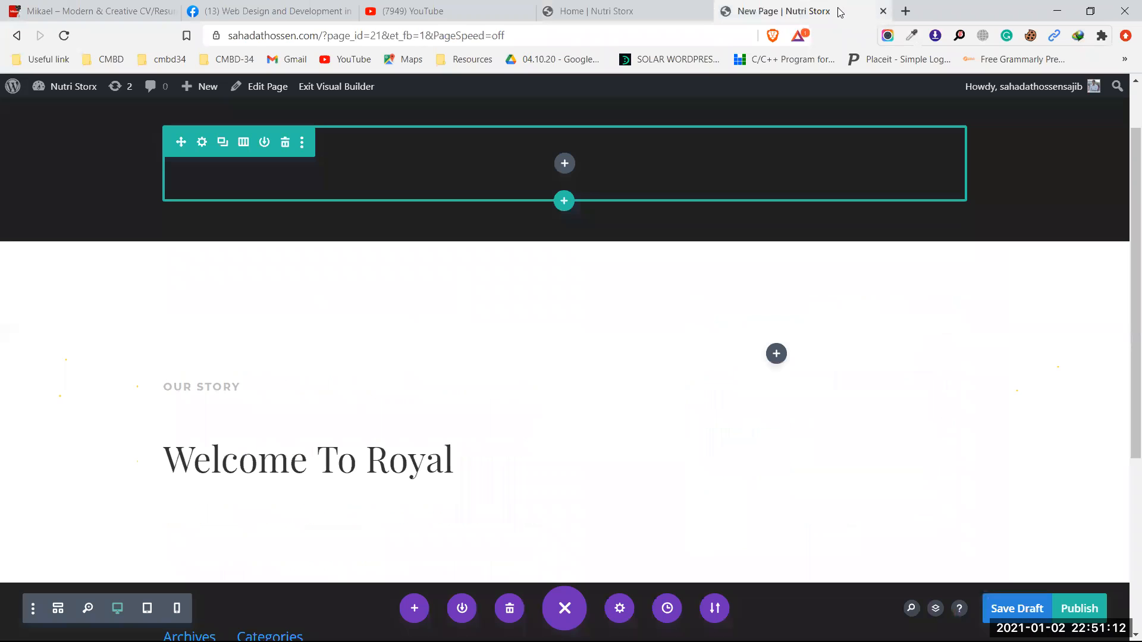
scroll(360, 471, "down", 1)
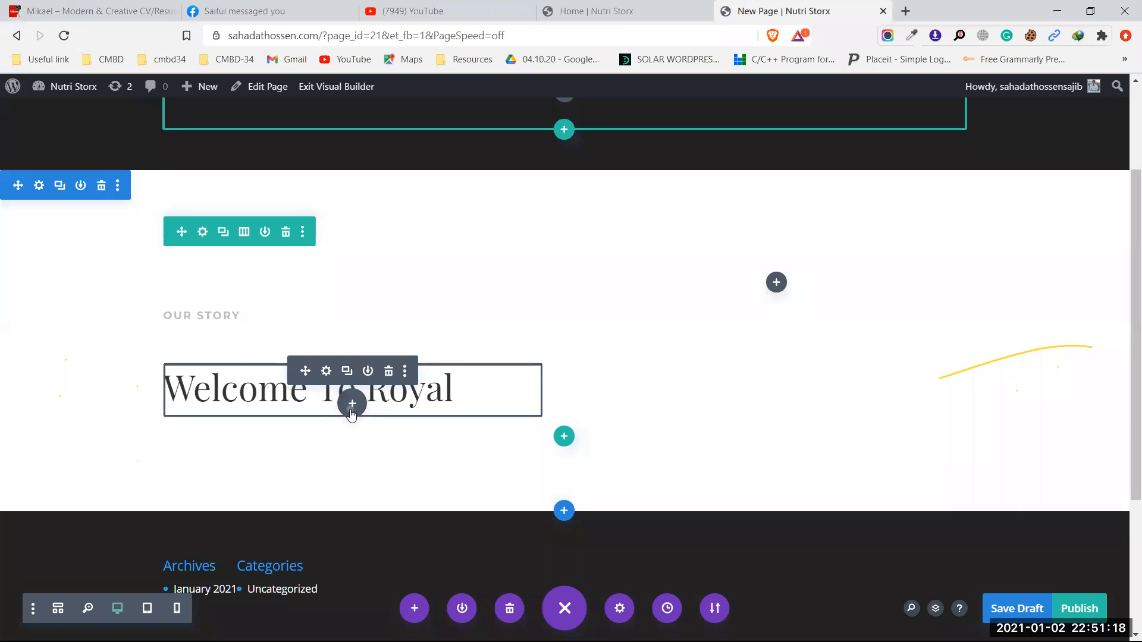
left_click(352, 404)
scroll(402, 315, "down", 2)
scroll(401, 313, "down", 6)
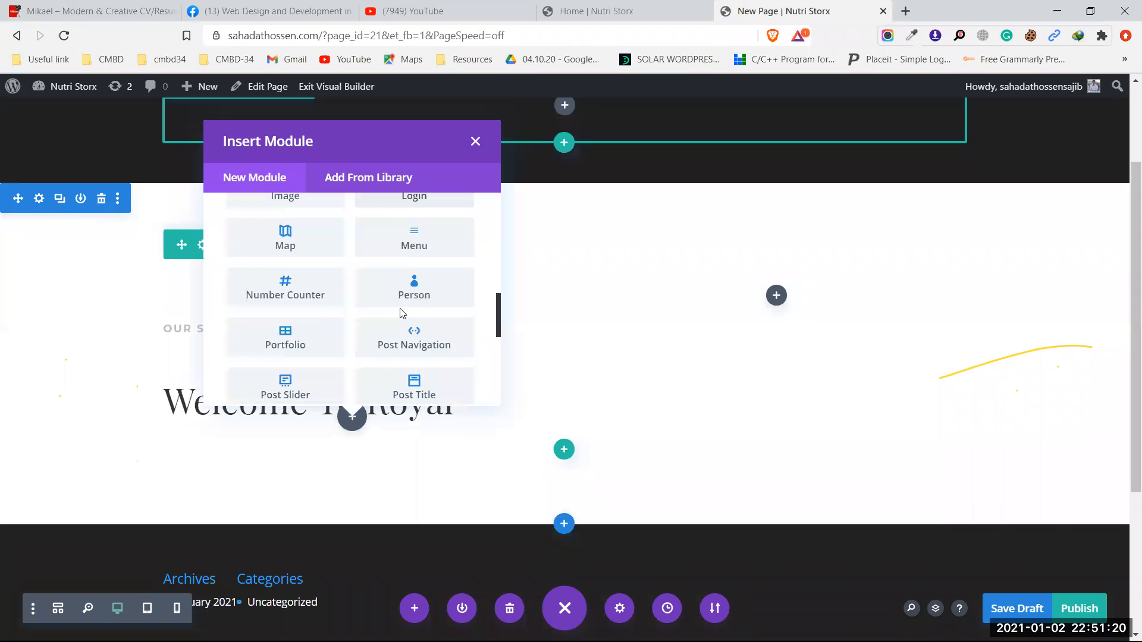
left_click(273, 315)
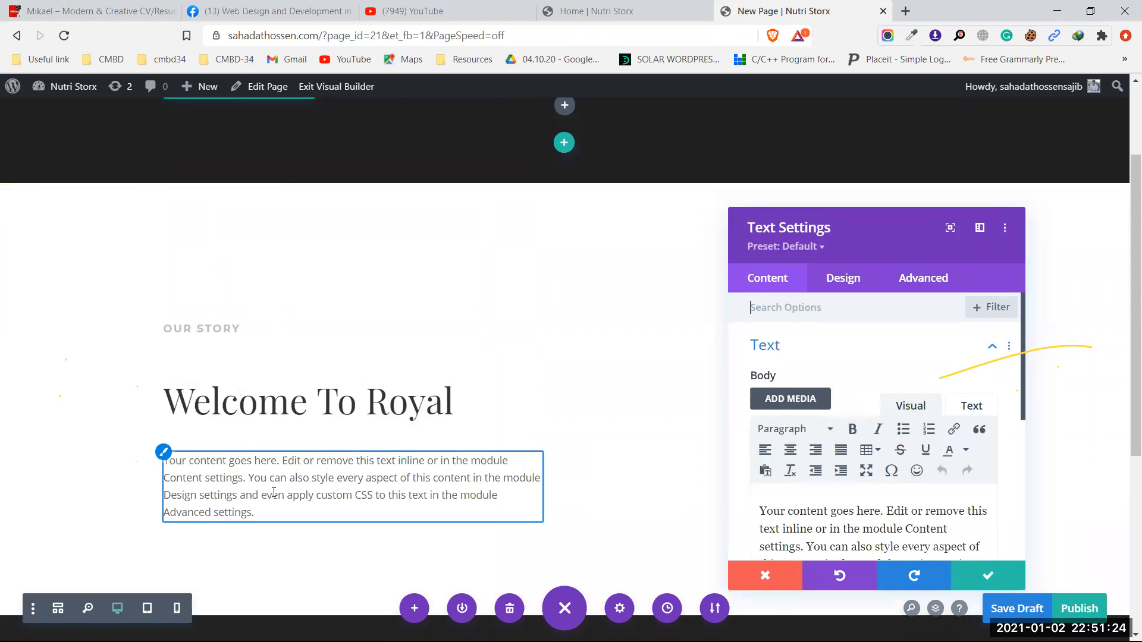
Replace the new text module's placeholder body with the two paragraphs copied from the Home page
scroll(858, 459, "down", 3)
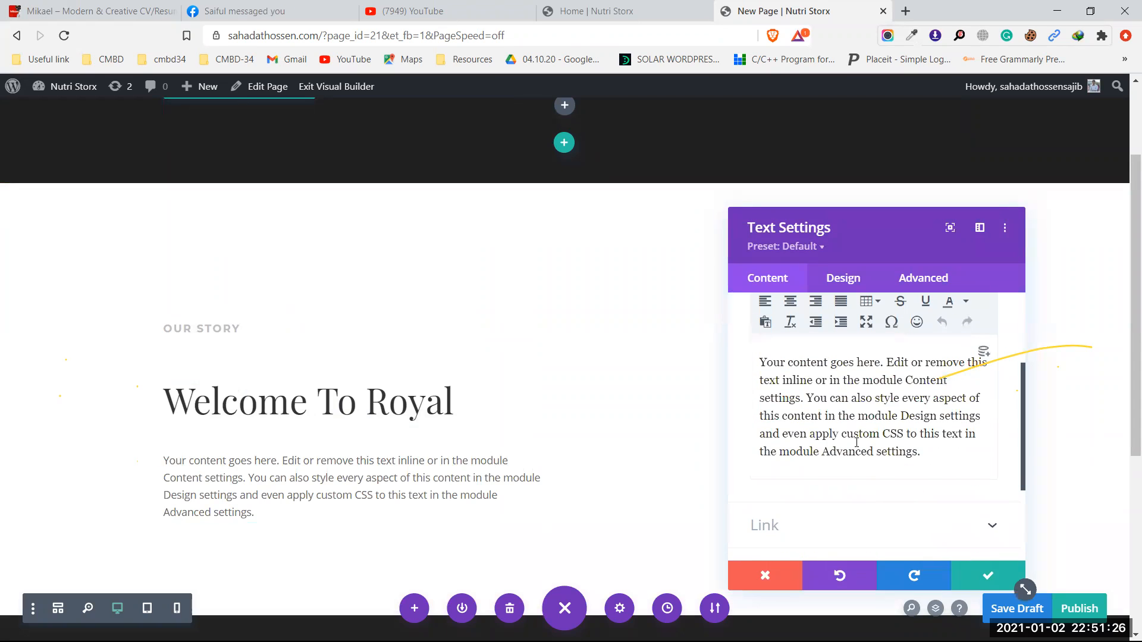
key("ctrl+a")
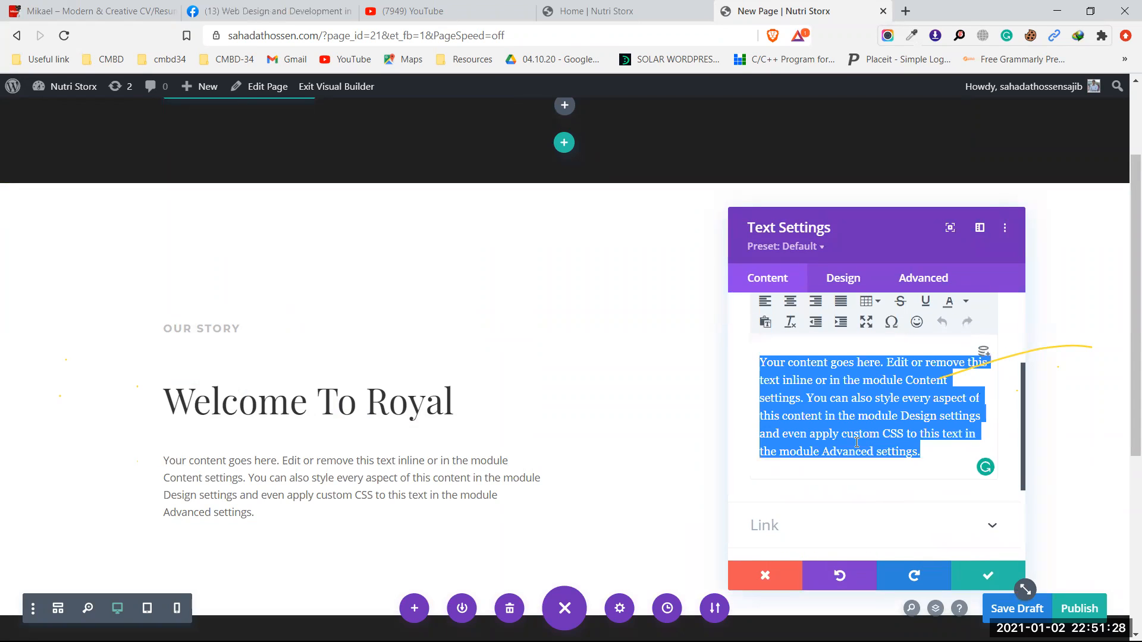
key("ctrl+v")
scroll(488, 493, "down", 1)
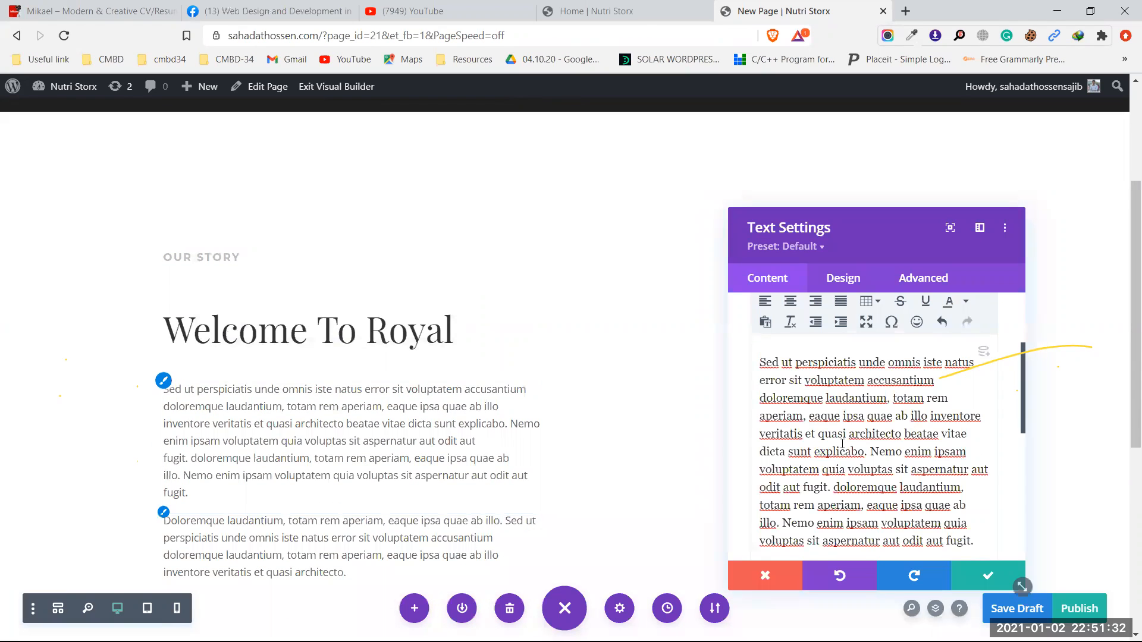
scroll(843, 450, "down", 5)
scroll(842, 451, "up", 5)
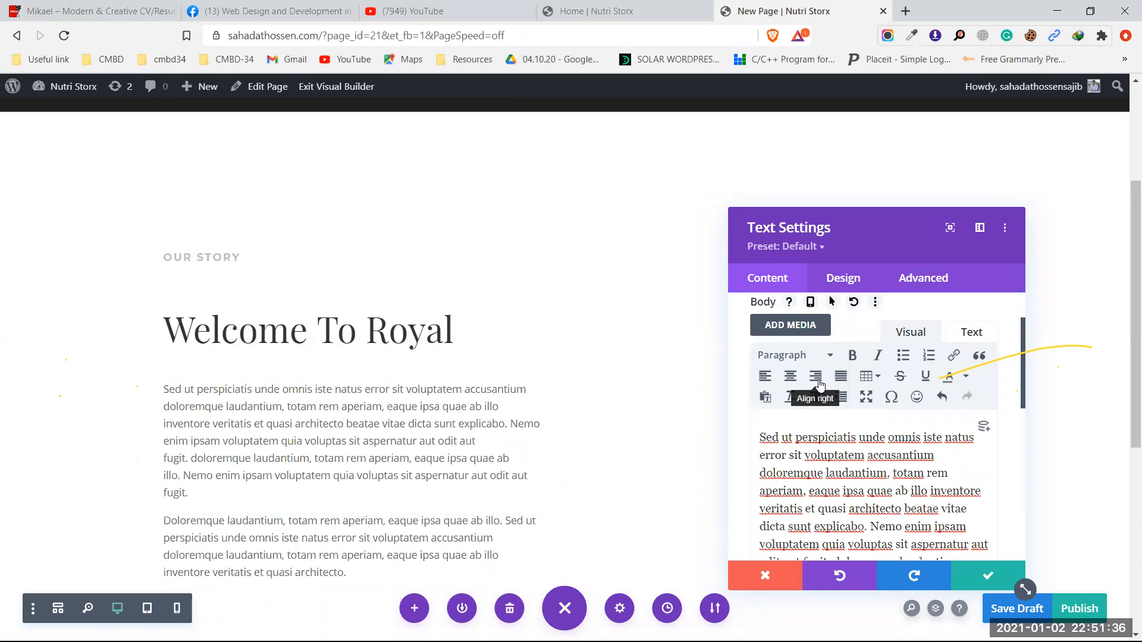
Examine the Home page paragraph's text design settings, including font, weight, color, size and line height
left_click(632, 10)
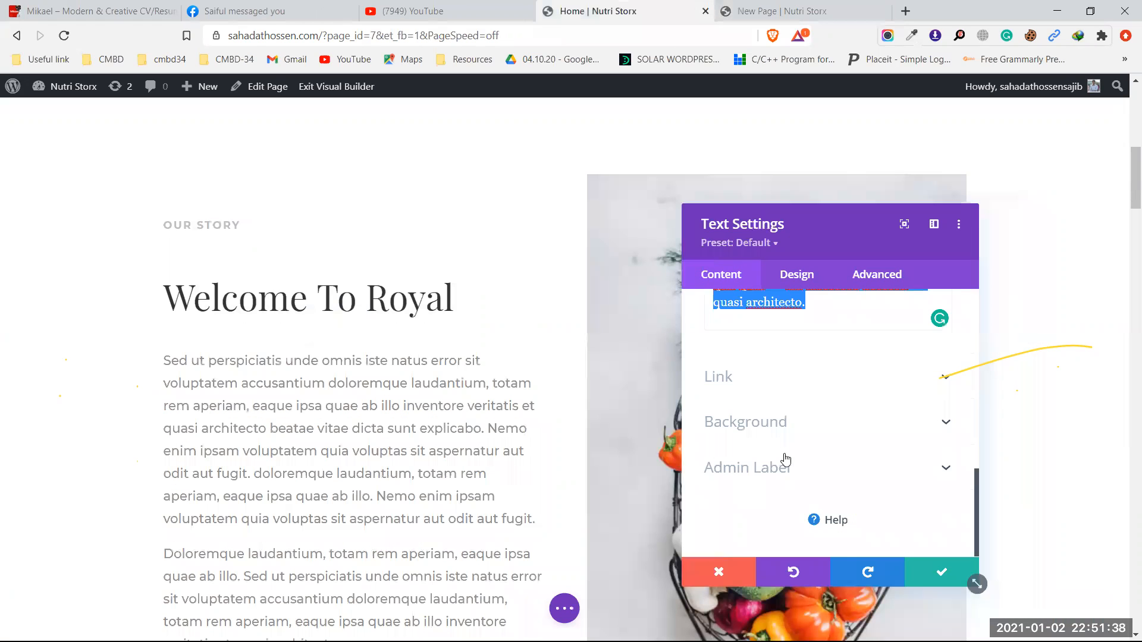
scroll(796, 434, "up", 3)
scroll(797, 434, "down", 4)
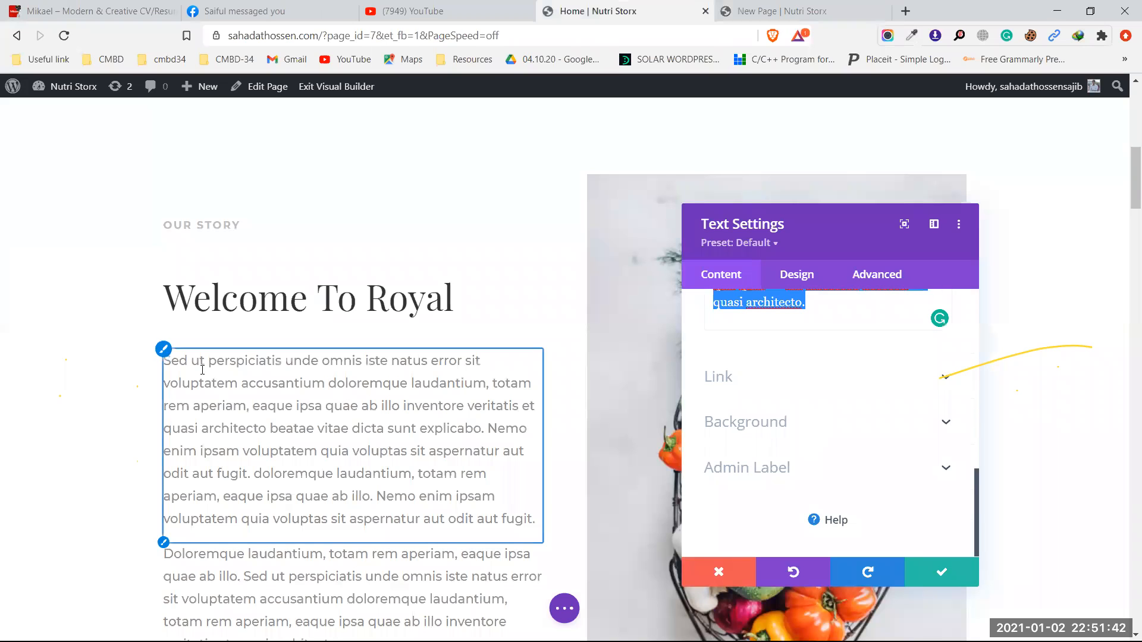
left_click(159, 351)
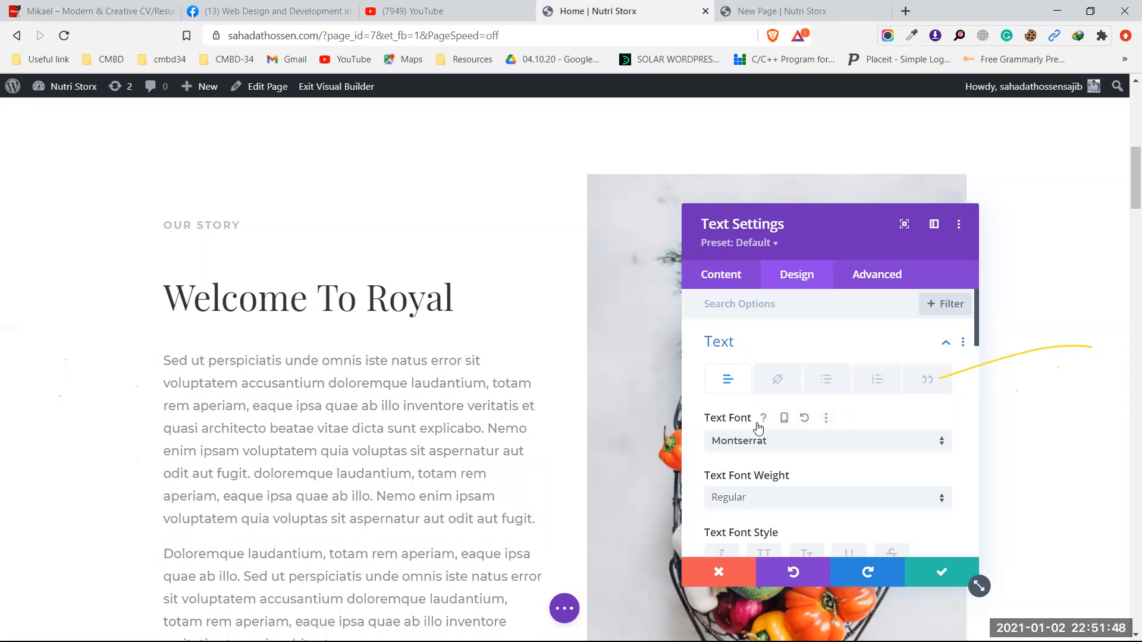
scroll(793, 415, "down", 6)
scroll(821, 416, "down", 5)
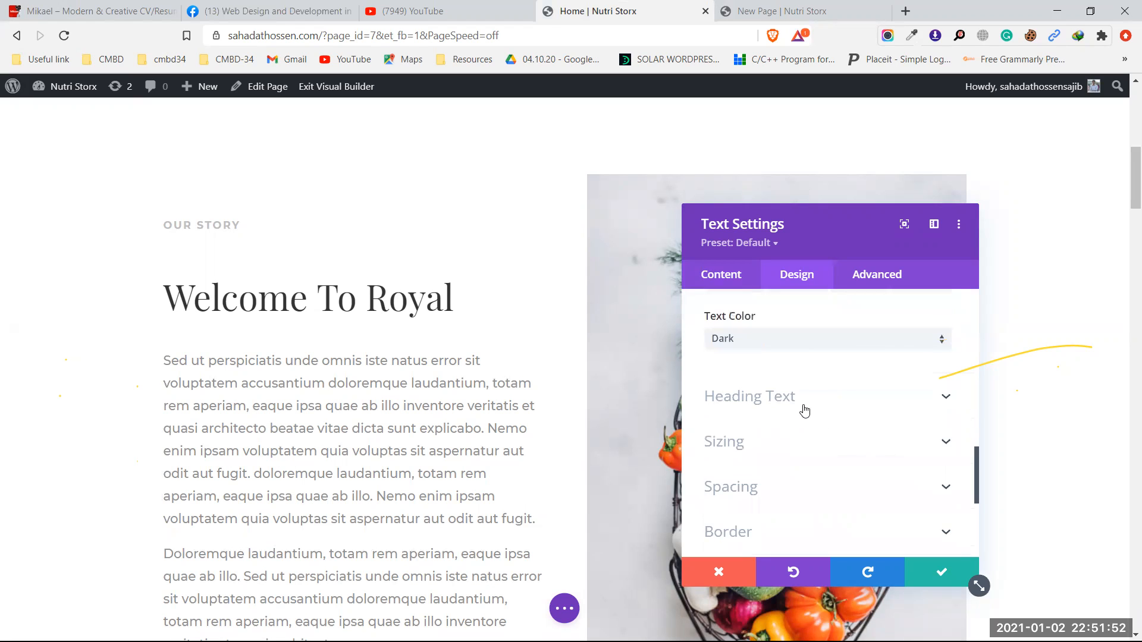
scroll(804, 412, "up", 10)
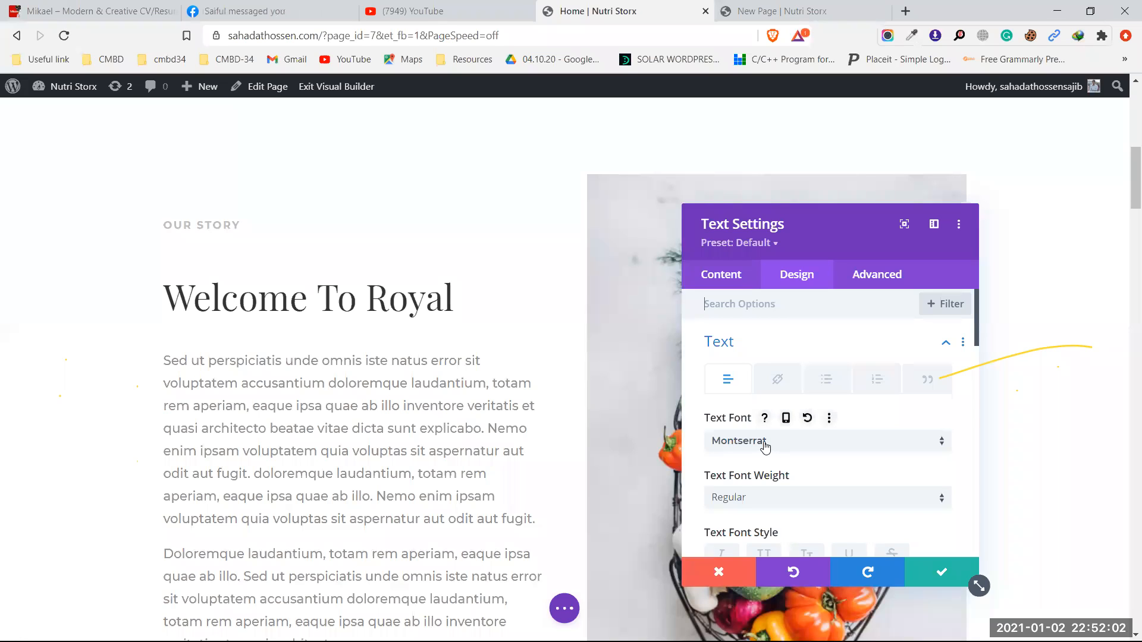
scroll(771, 449, "down", 5)
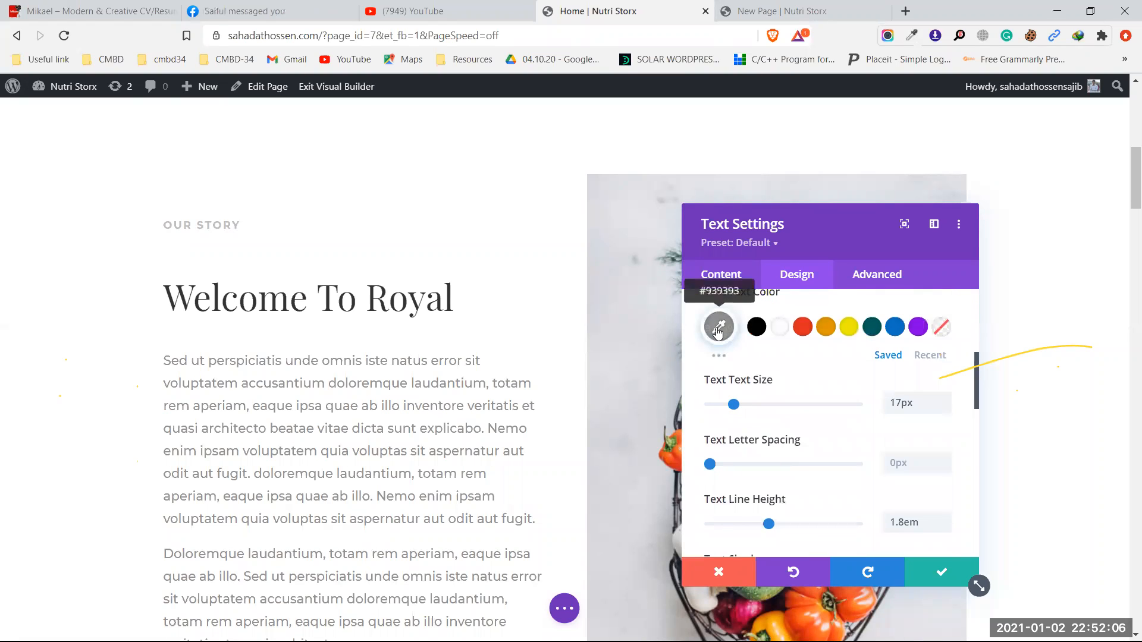
Copy the text color code from the Home page paragraph's design settings and return to the New Page
left_click(721, 331)
left_click_drag(765, 328, 728, 330)
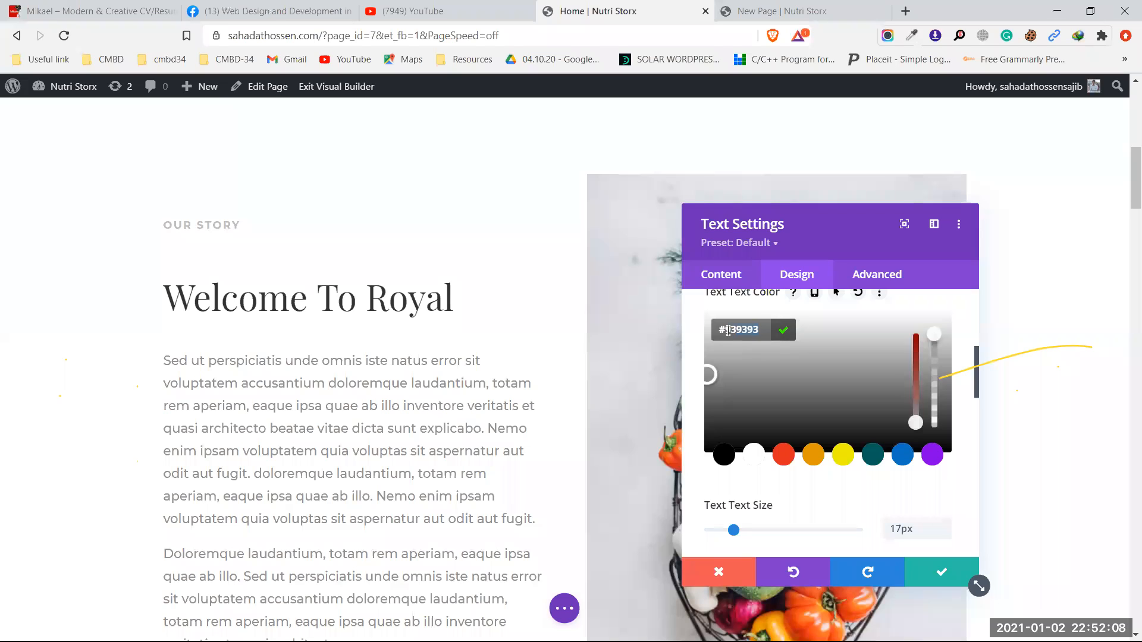
left_click(772, 6)
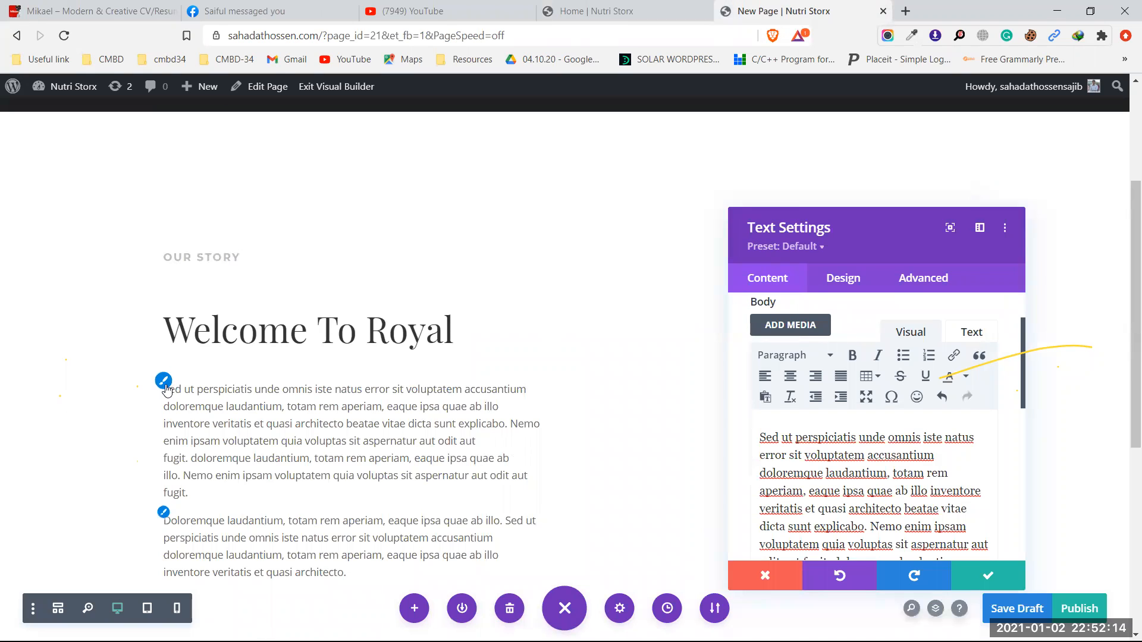
Set the New Page paragraph's font to Montserrat and its text color to #939393
left_click(165, 382)
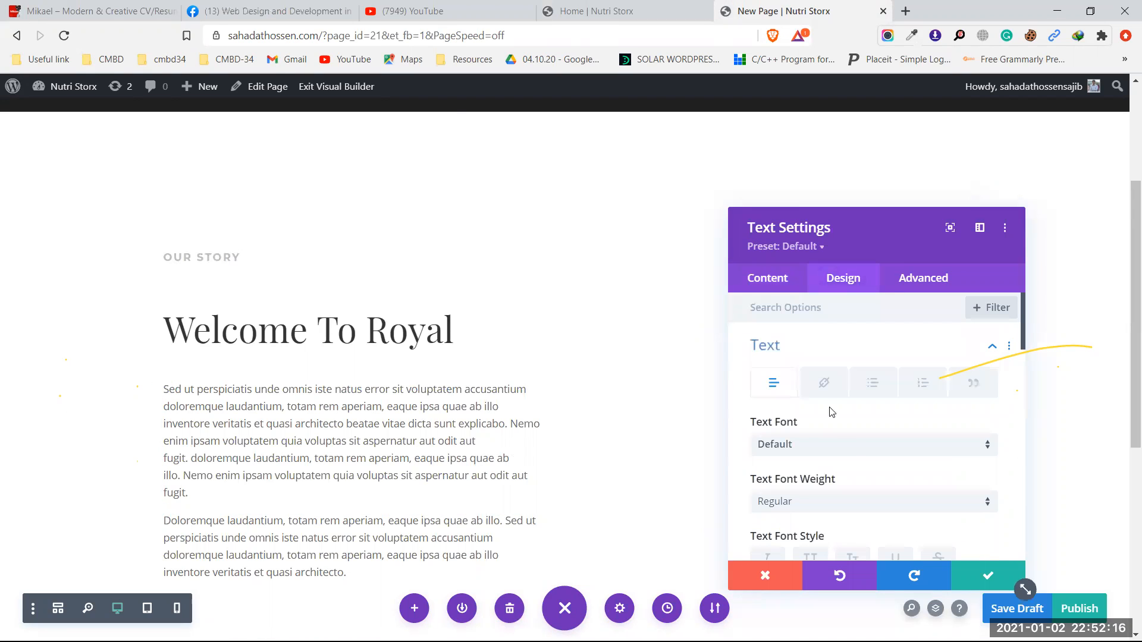
left_click(849, 451)
left_click(848, 255)
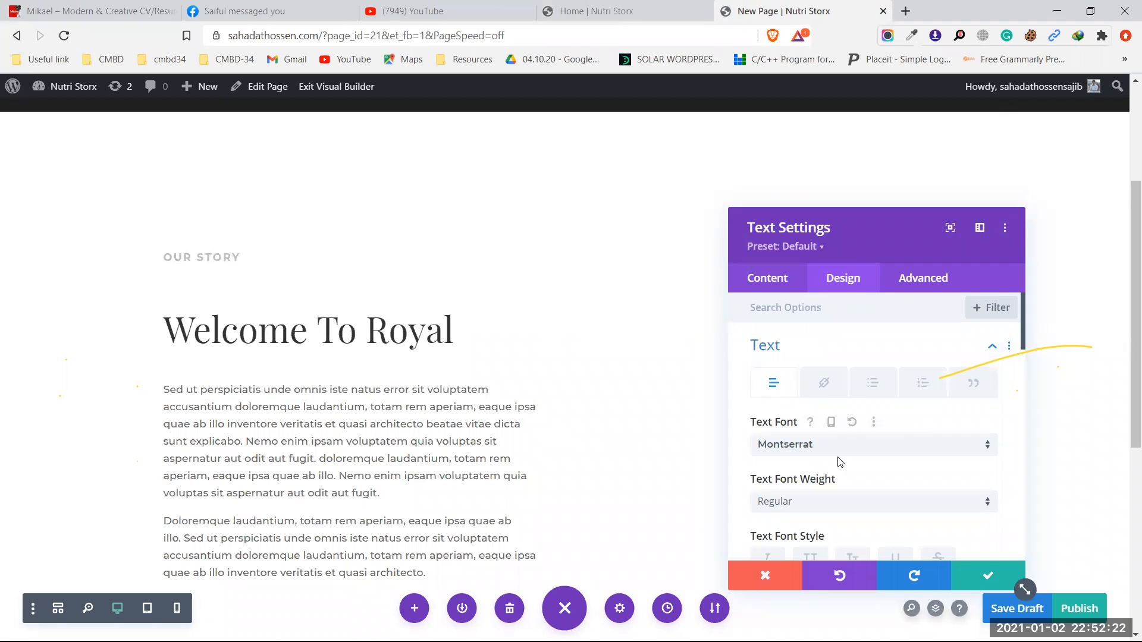
scroll(837, 451, "down", 4)
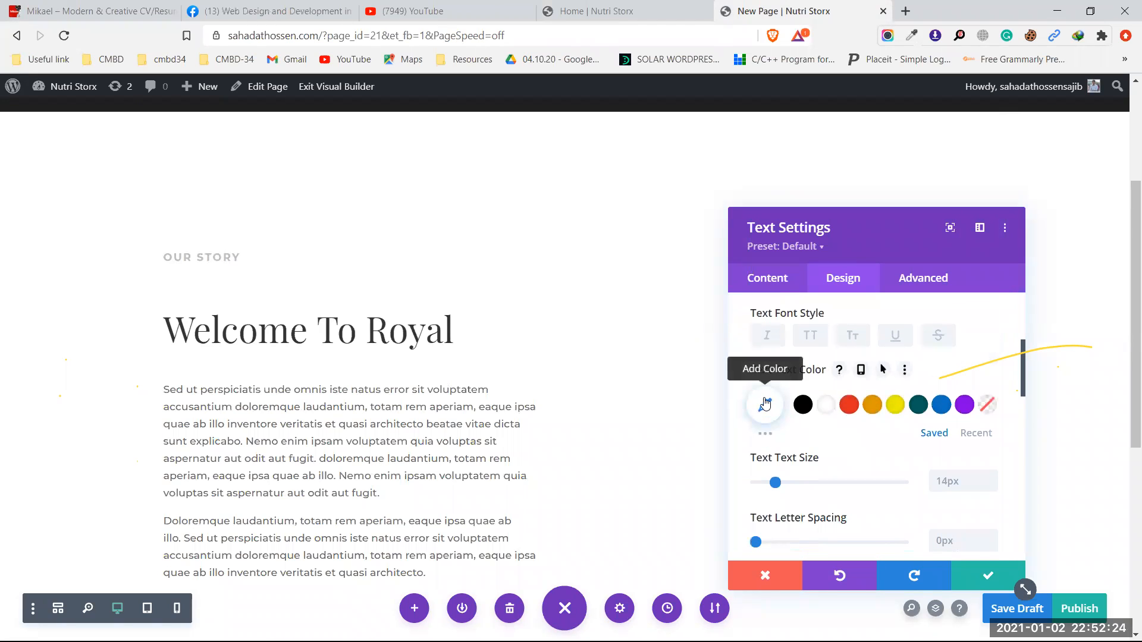
left_click(766, 410)
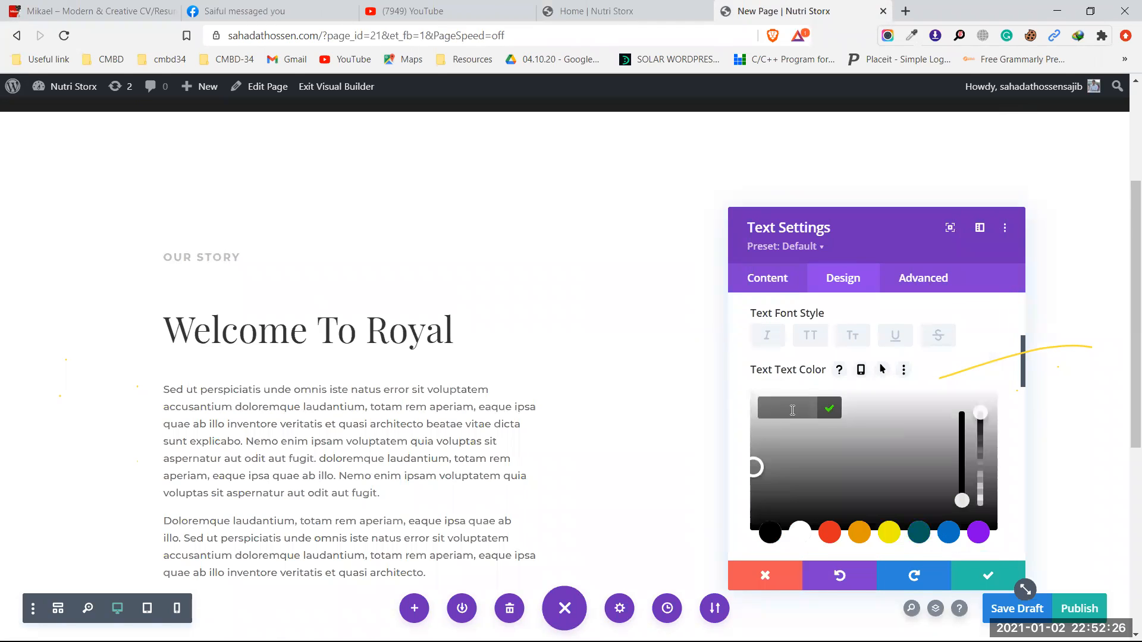
type("#939393")
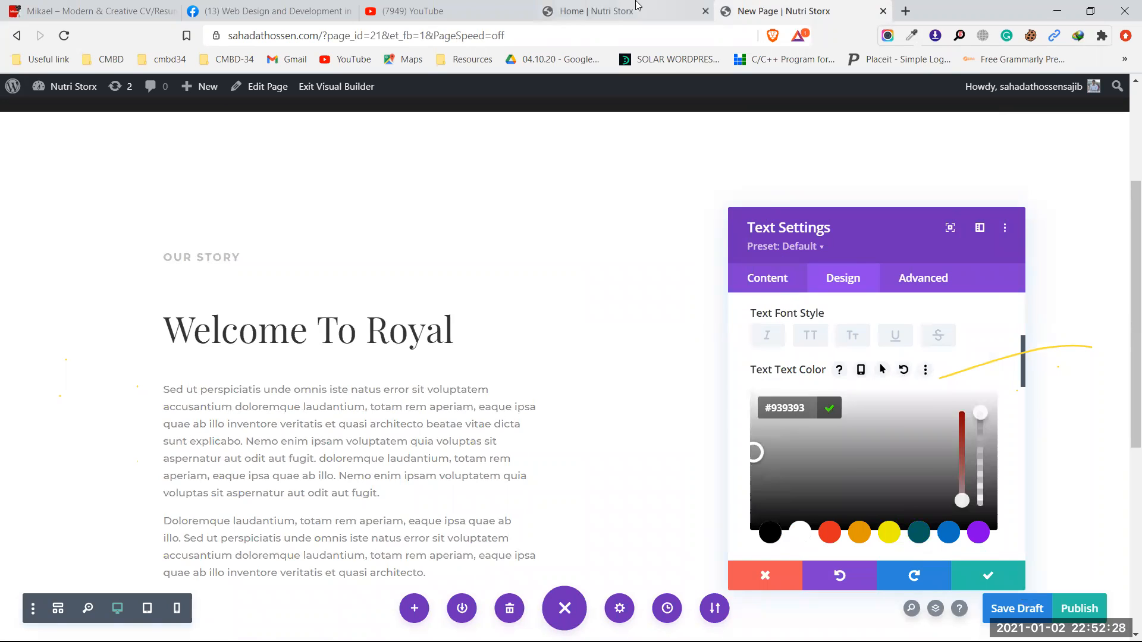
Check the Home page paragraph's text size and line height, and set the New Page paragraph's text size to 17px
left_click(595, 11)
scroll(833, 416, "down", 2)
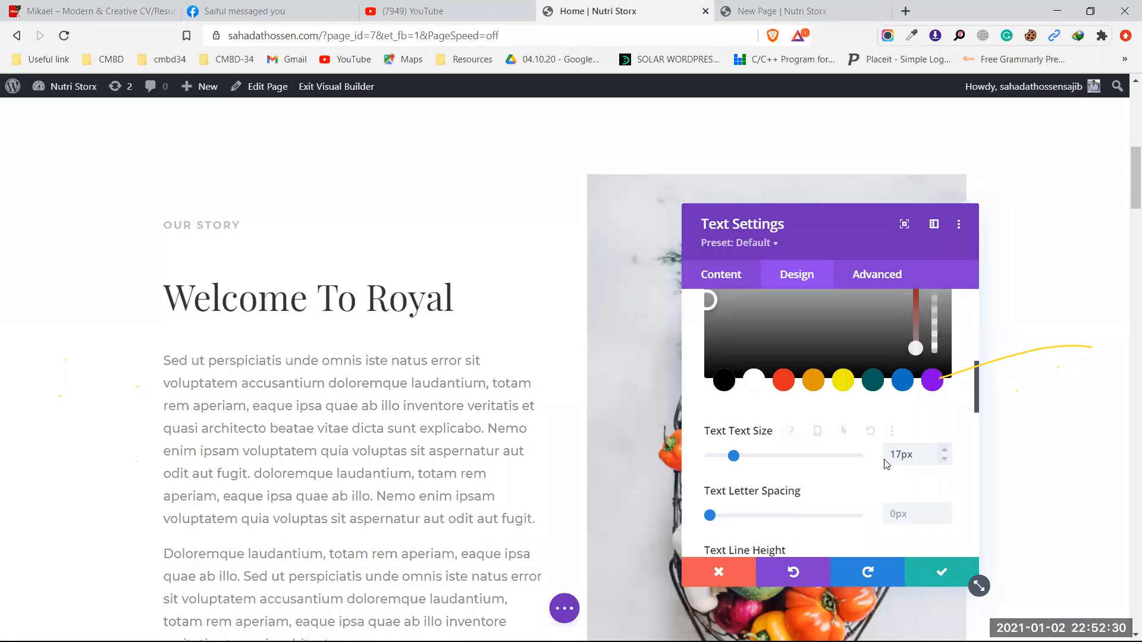
scroll(818, 431, "down", 2)
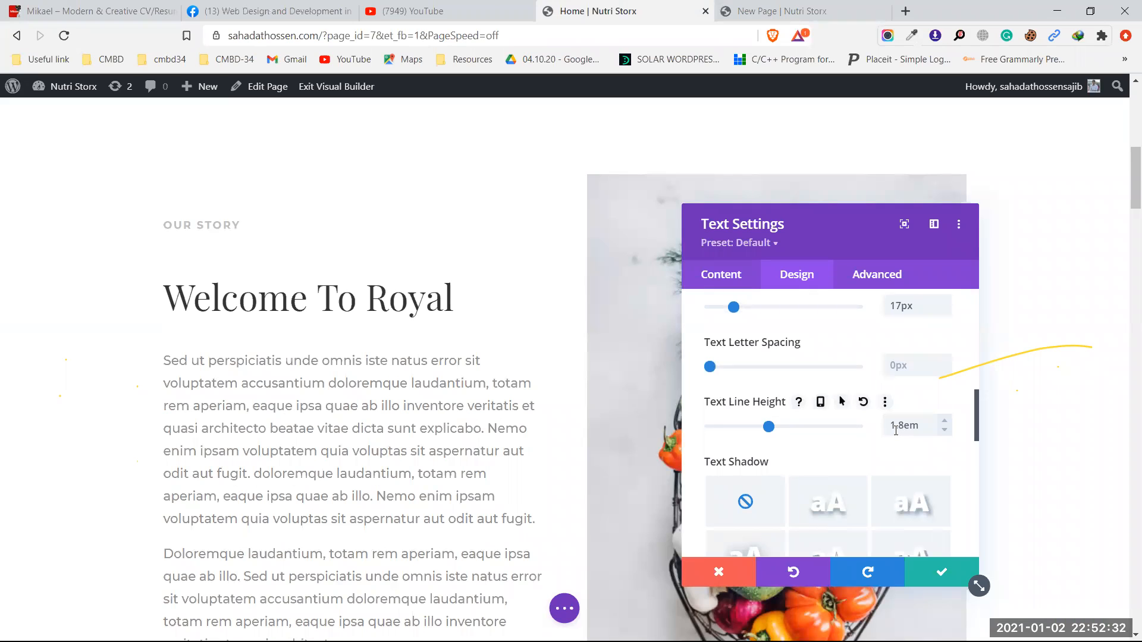
left_click(799, 9)
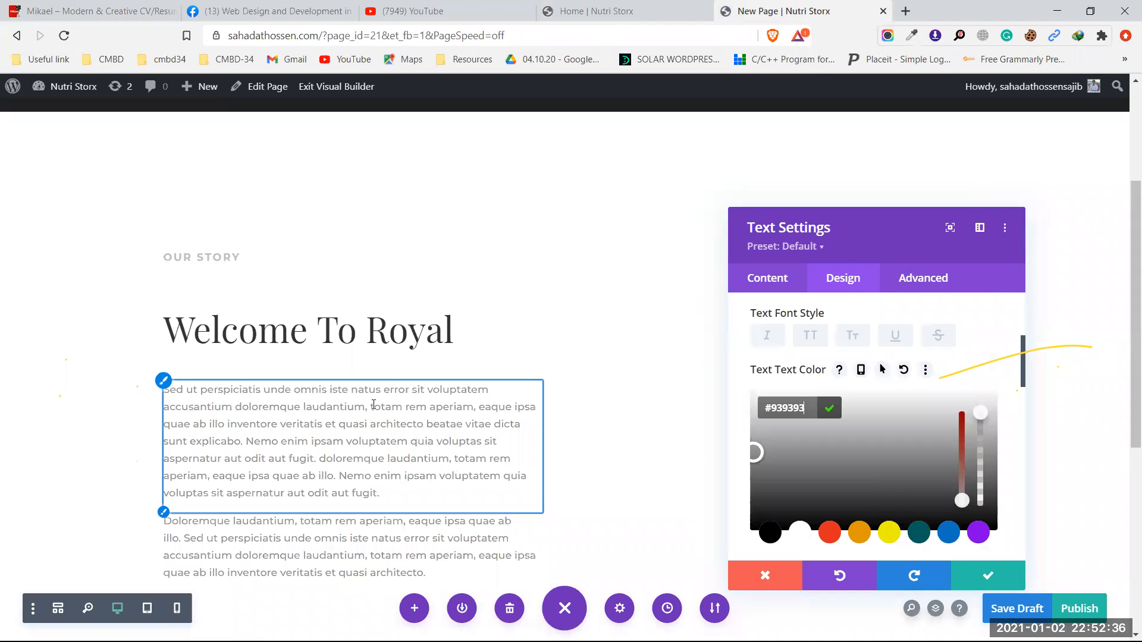
scroll(862, 464, "down", 3)
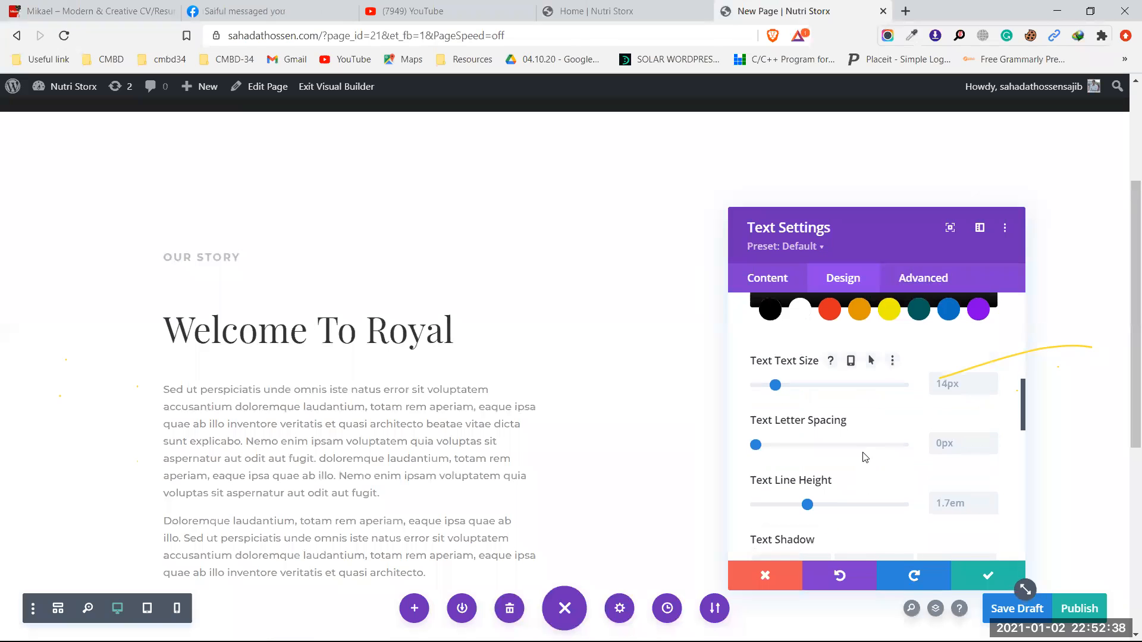
left_click(992, 379)
scroll(992, 379, "down", 2)
left_click(992, 382)
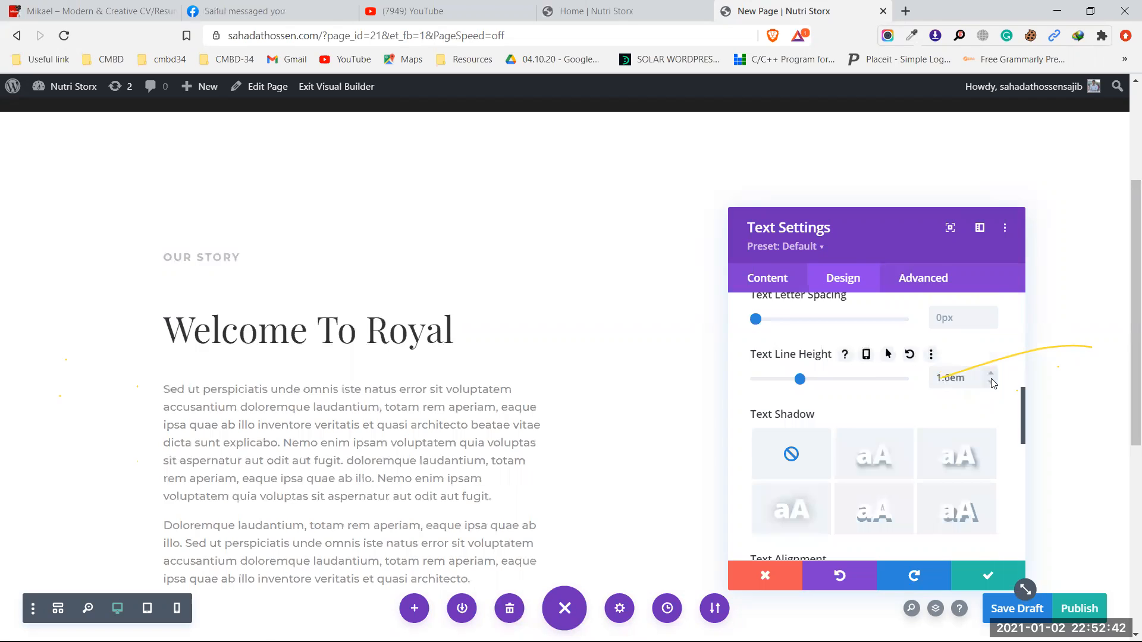
scroll(926, 415, "up", 1)
scroll(926, 419, "up", 3)
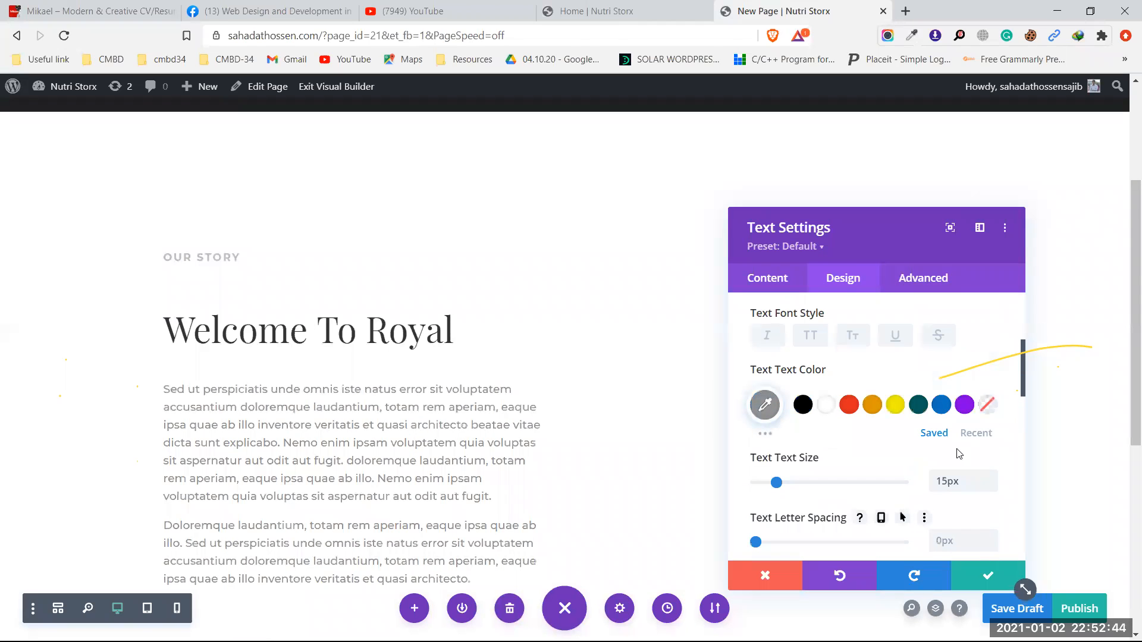
left_click(990, 476)
left_click(989, 475)
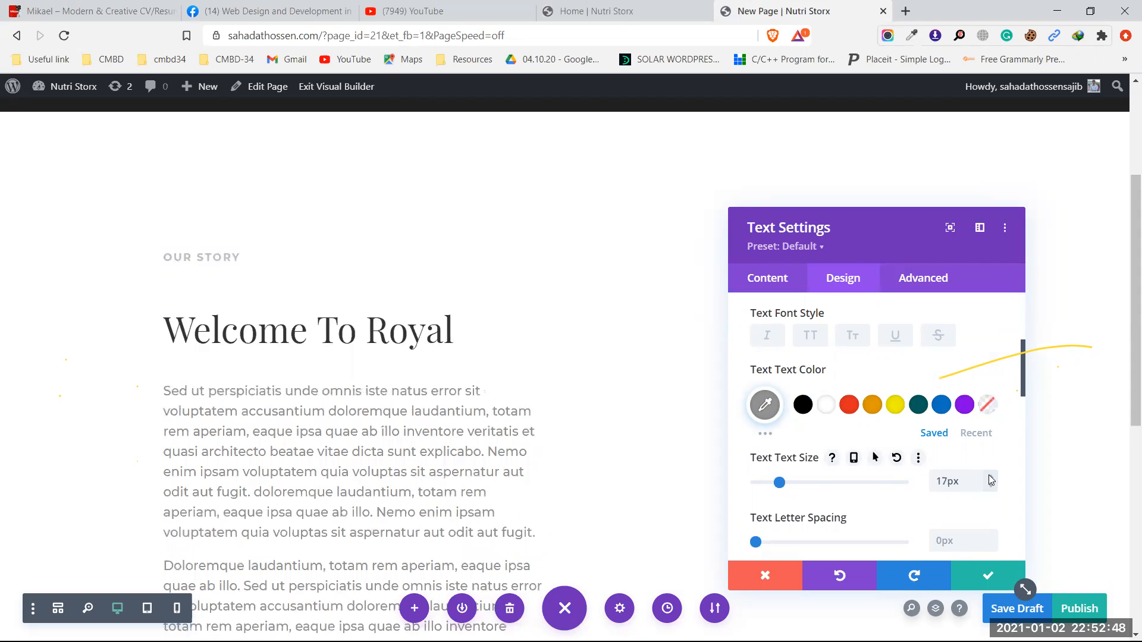
Set the New Page paragraph's line height to 1.8em and save the text module's settings
scroll(510, 463, "down", 3)
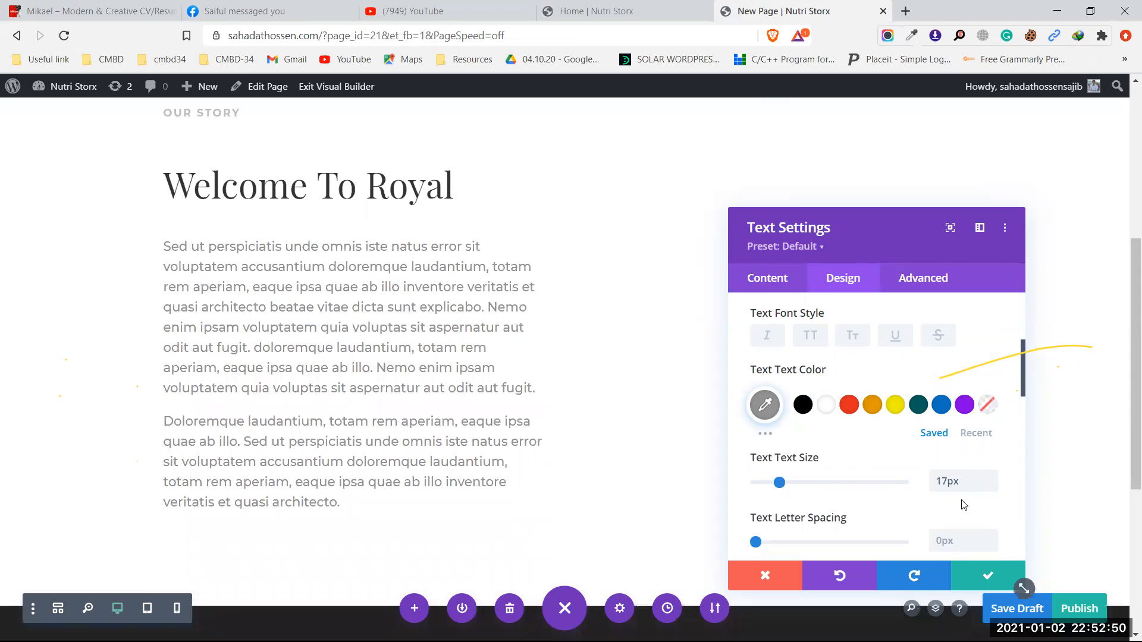
scroll(963, 506, "down", 1)
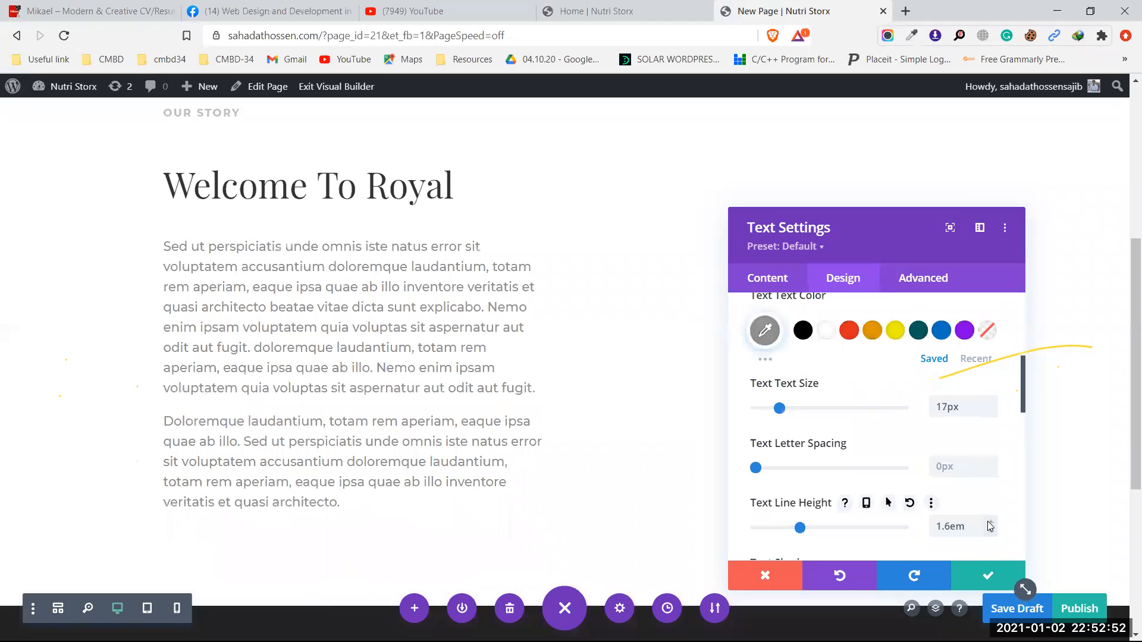
left_click(989, 523)
left_click(989, 524)
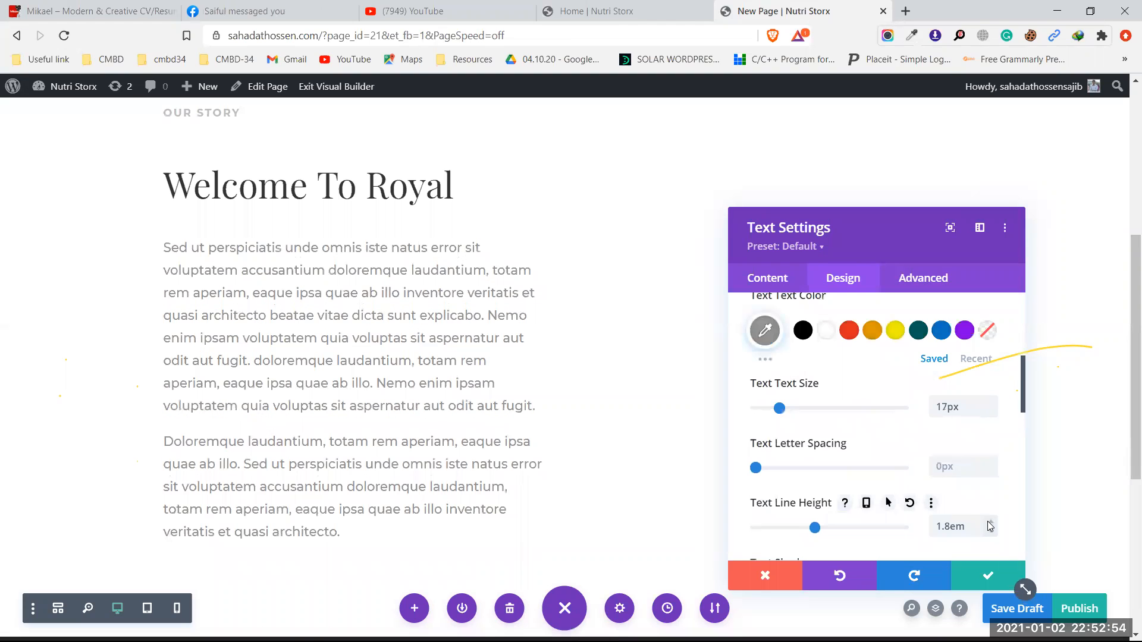
scroll(575, 409, "up", 3)
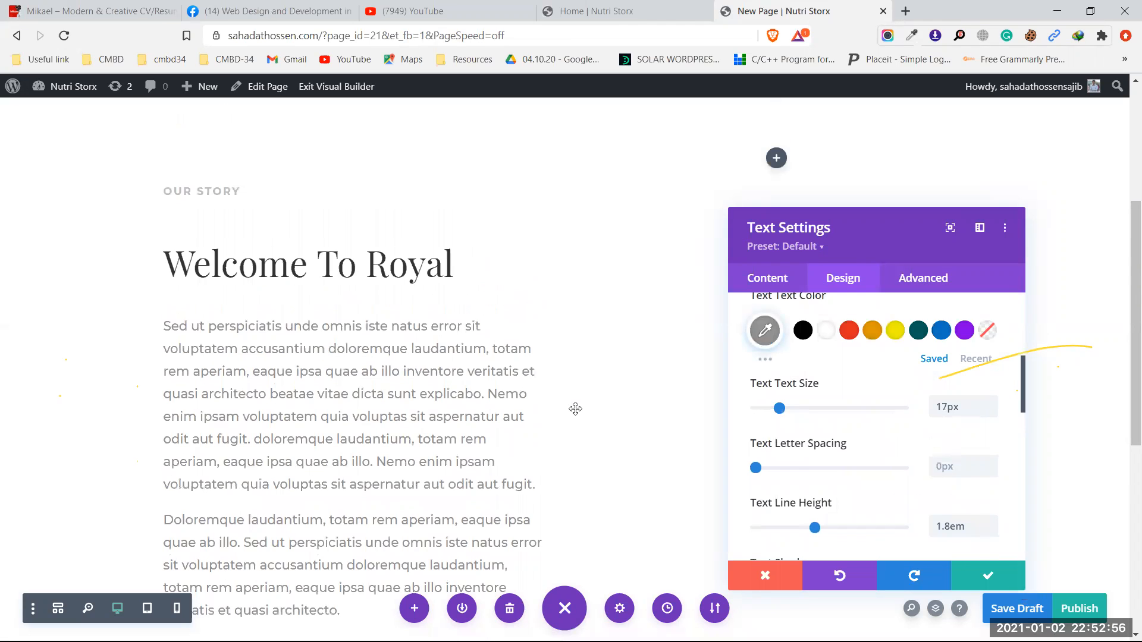
scroll(869, 450, "down", 1)
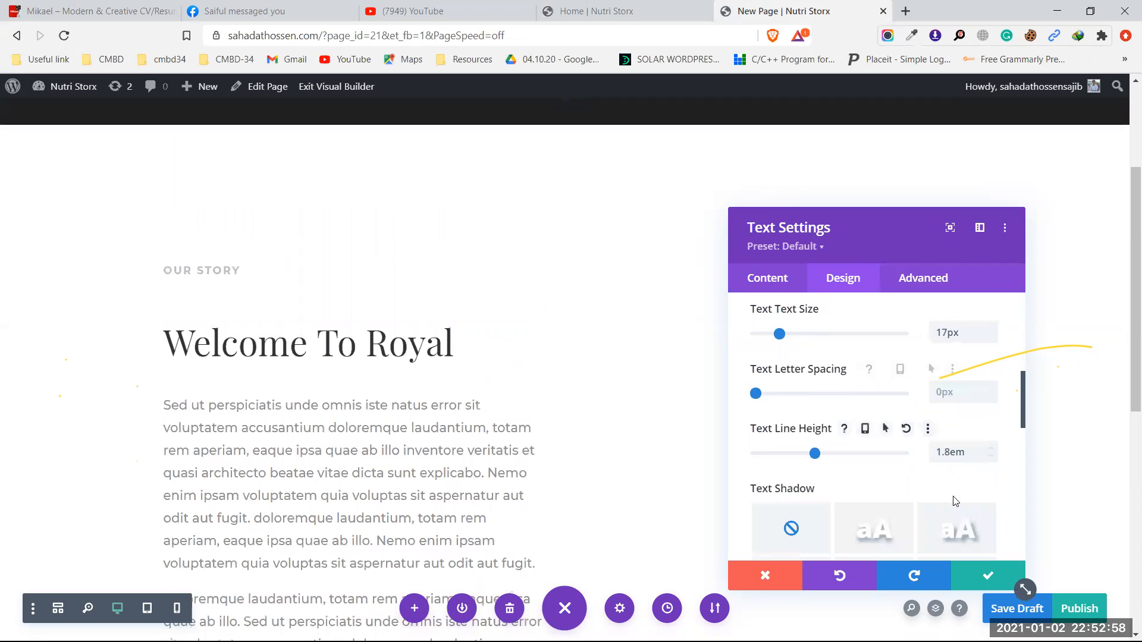
left_click(980, 575)
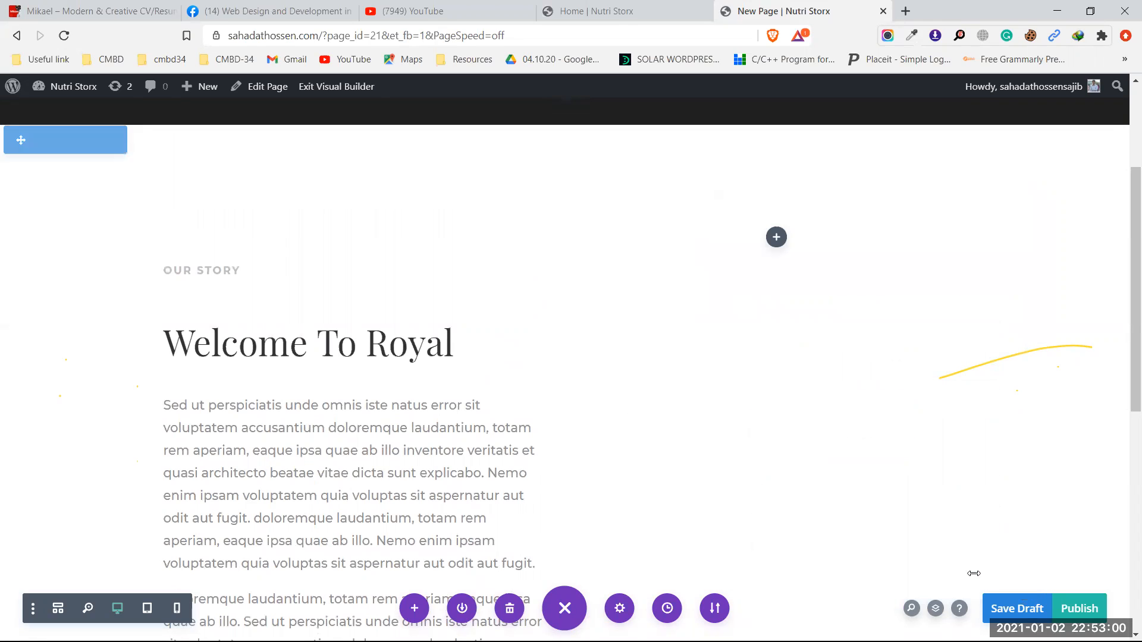
Compare the "Our Story" text on the Home page and the New Page, and discard the Home page's open text settings
left_click(668, 5)
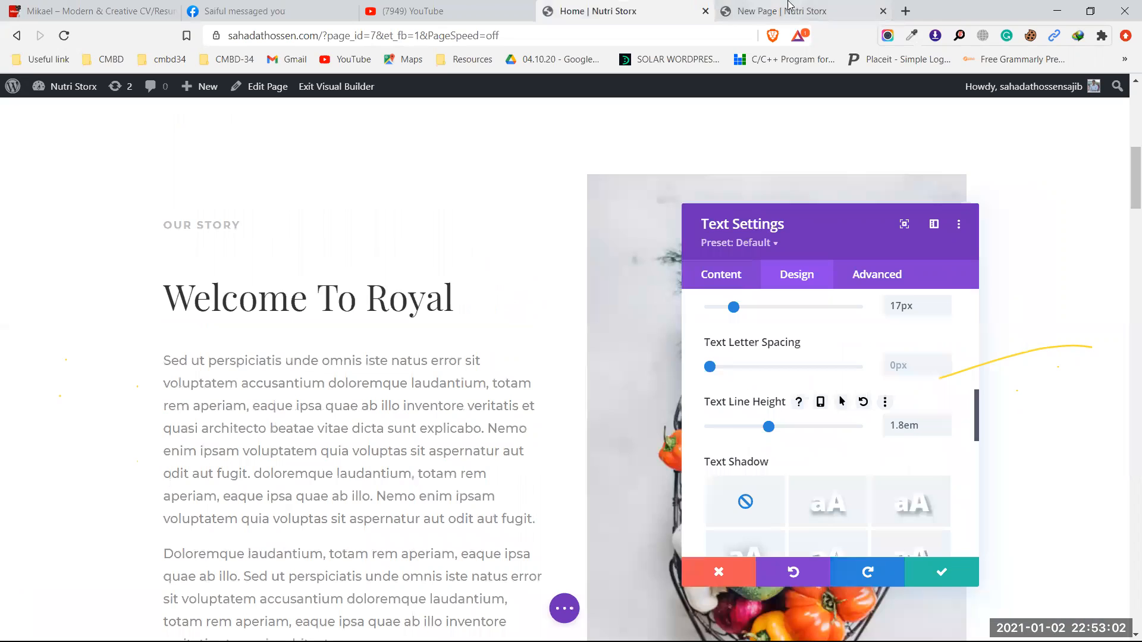
left_click(797, 6)
left_click(693, 6)
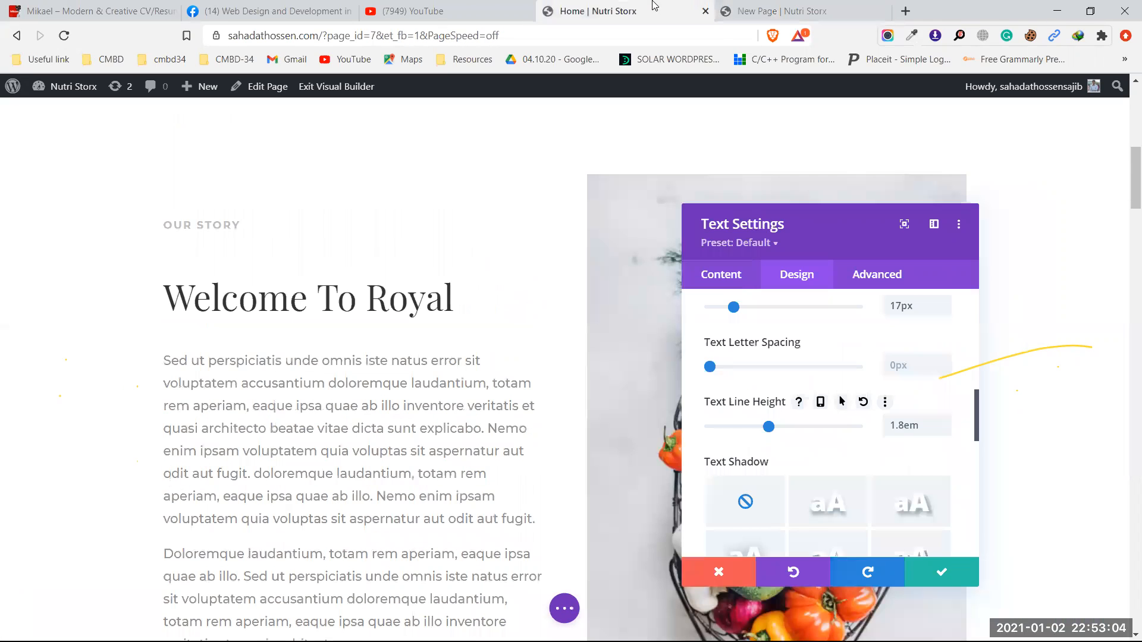
left_click(793, 6)
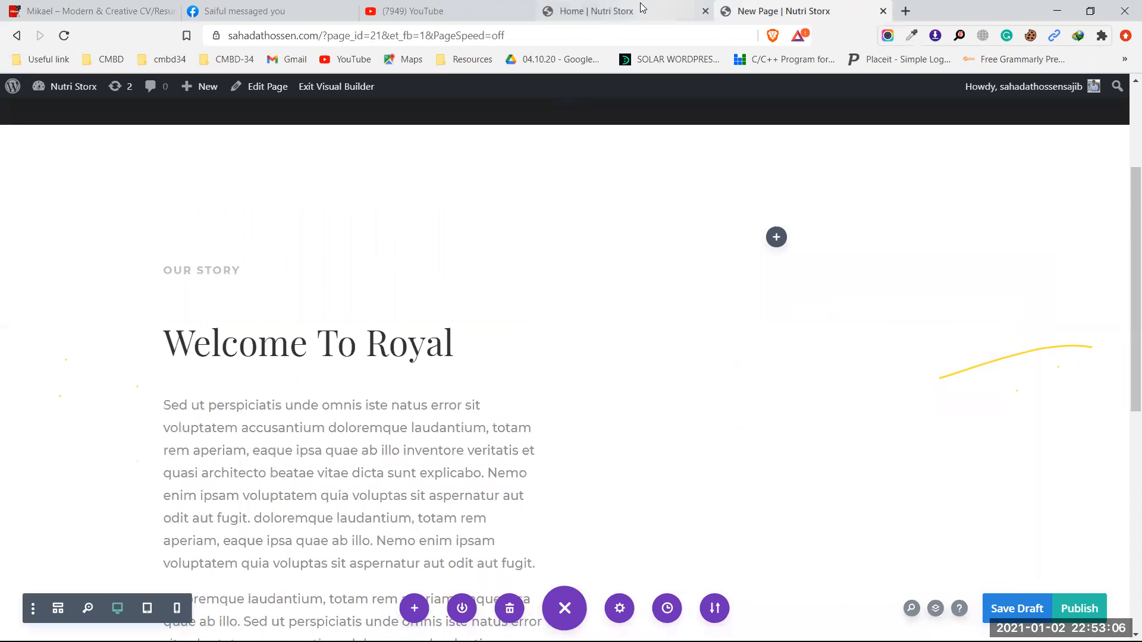
left_click(642, 7)
left_click(733, 6)
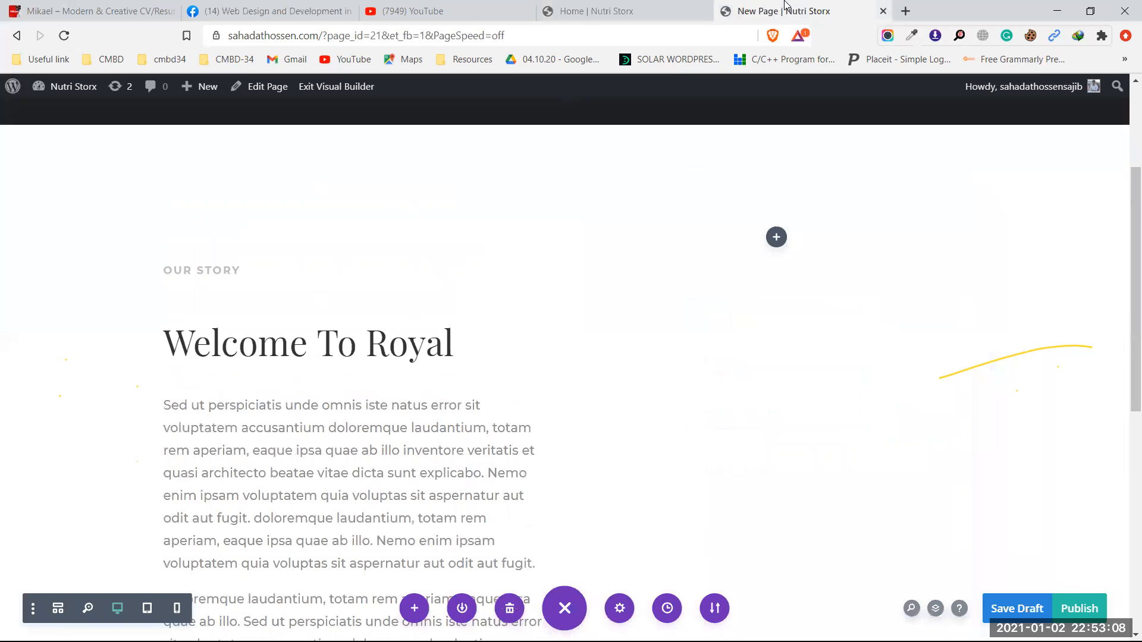
left_click(657, 9)
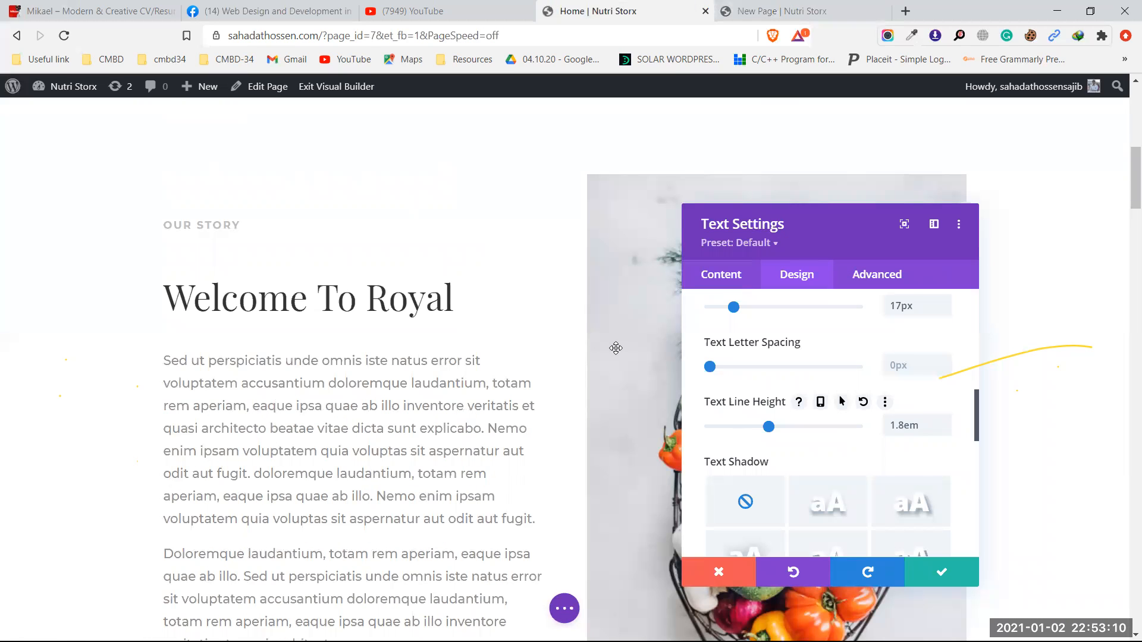
left_click(729, 579)
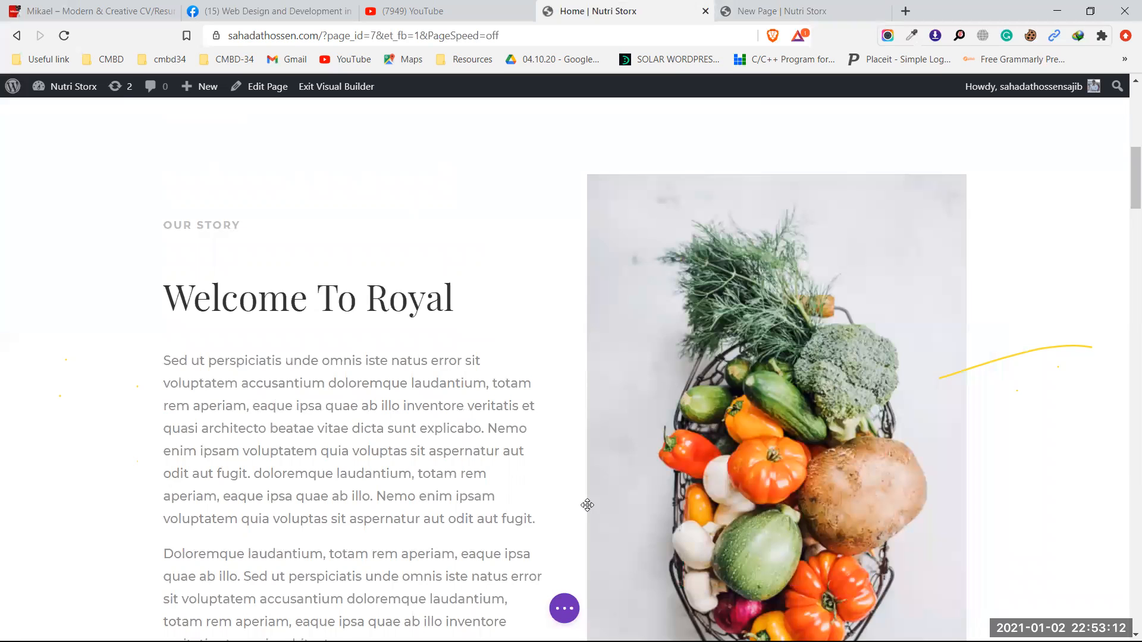
Open the settings of the vegetable basket image beside the Home page's "Our Story" text
scroll(527, 481, "down", 2)
scroll(527, 482, "up", 1)
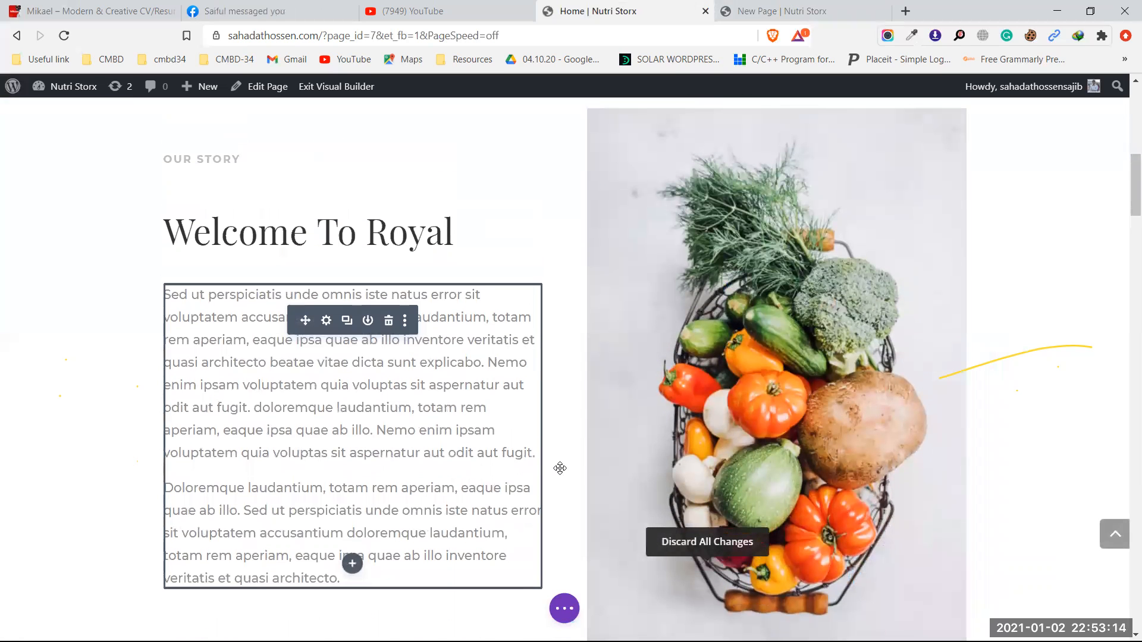
scroll(559, 468, "up", 1)
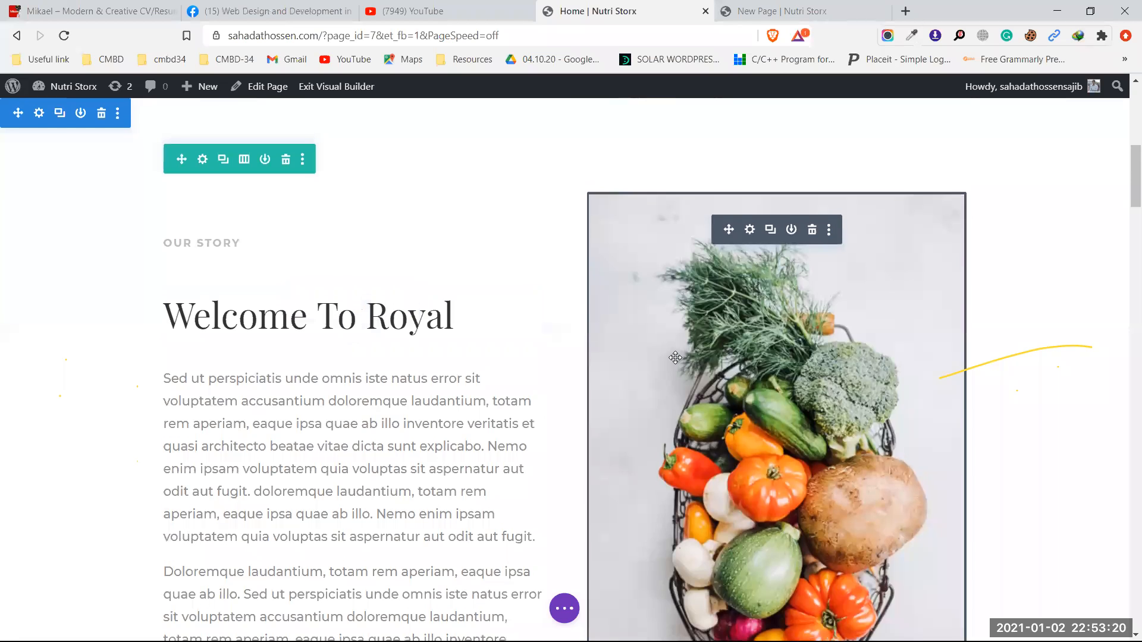
scroll(678, 301, "up", 1)
mouse_move(617, 278)
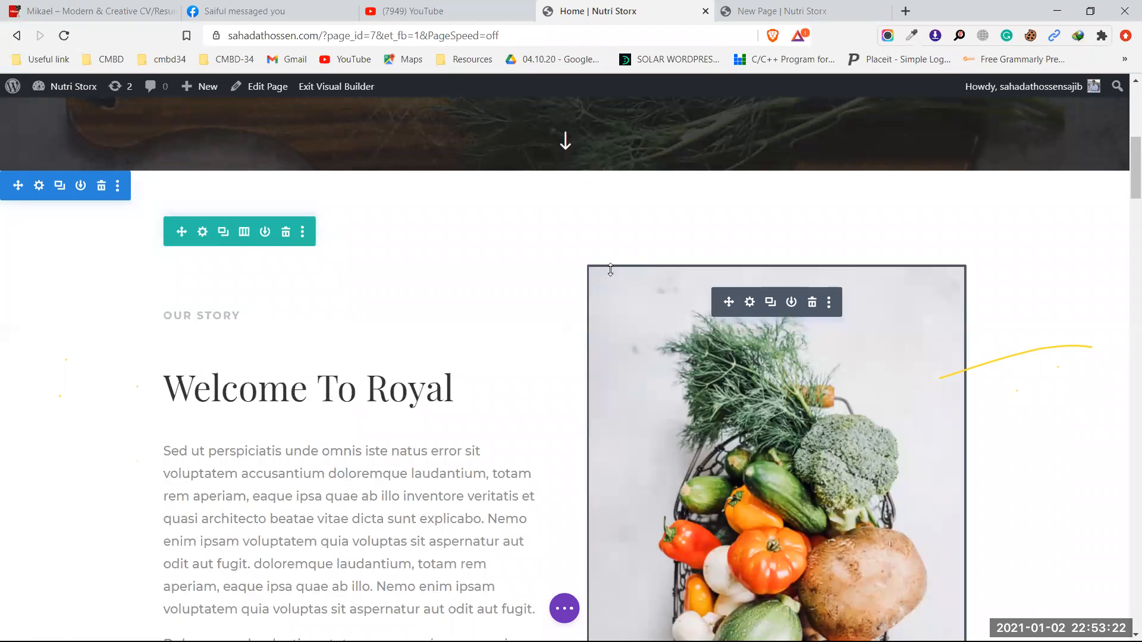
left_click(750, 303)
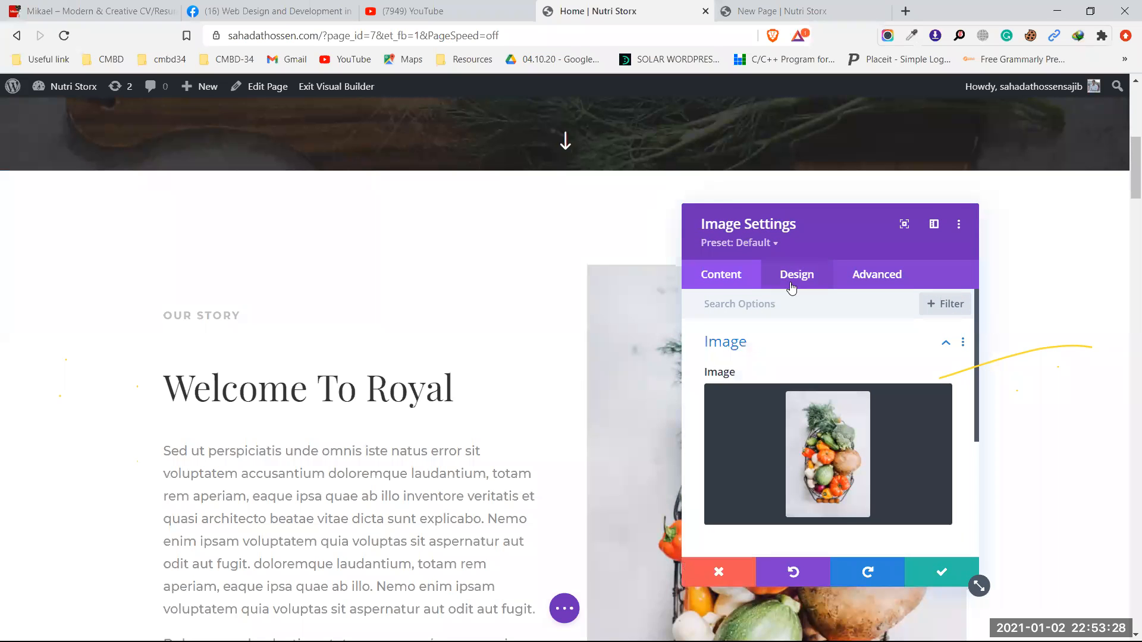
Examine the basket image's content settings, including its image source and background gradient and image options
scroll(775, 393, "down", 1)
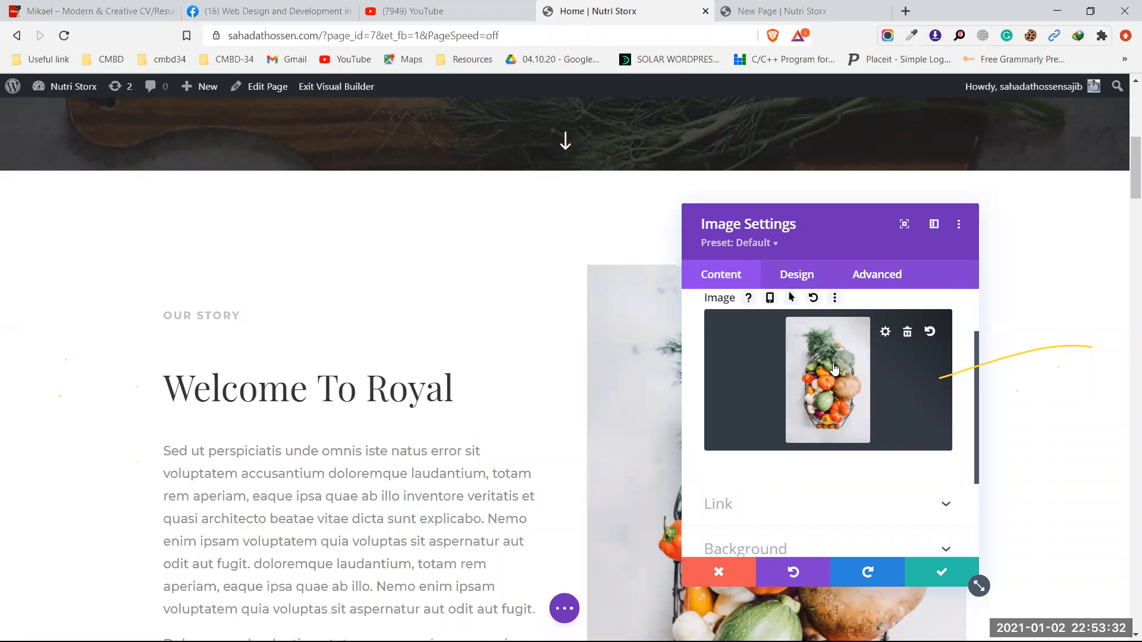
scroll(834, 369, "down", 2)
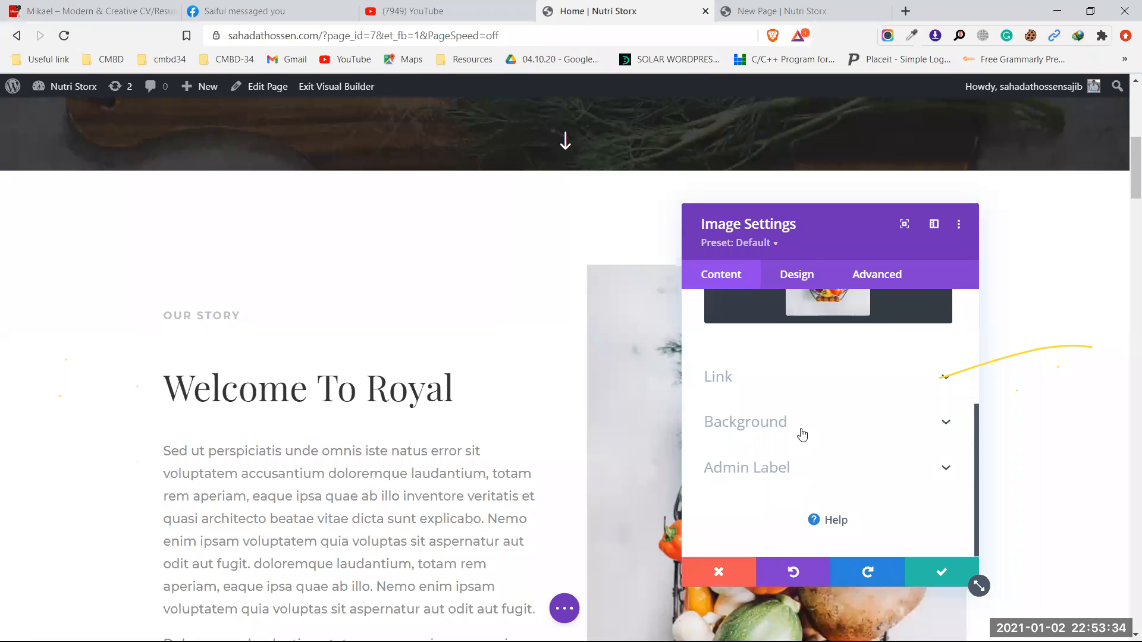
scroll(802, 435, "up", 1)
scroll(802, 435, "down", 1)
left_click(803, 434)
scroll(801, 434, "up", 1)
scroll(800, 381, "down", 1)
scroll(798, 369, "up", 1)
left_click(797, 375)
left_click(859, 369)
scroll(843, 410, "up", 2)
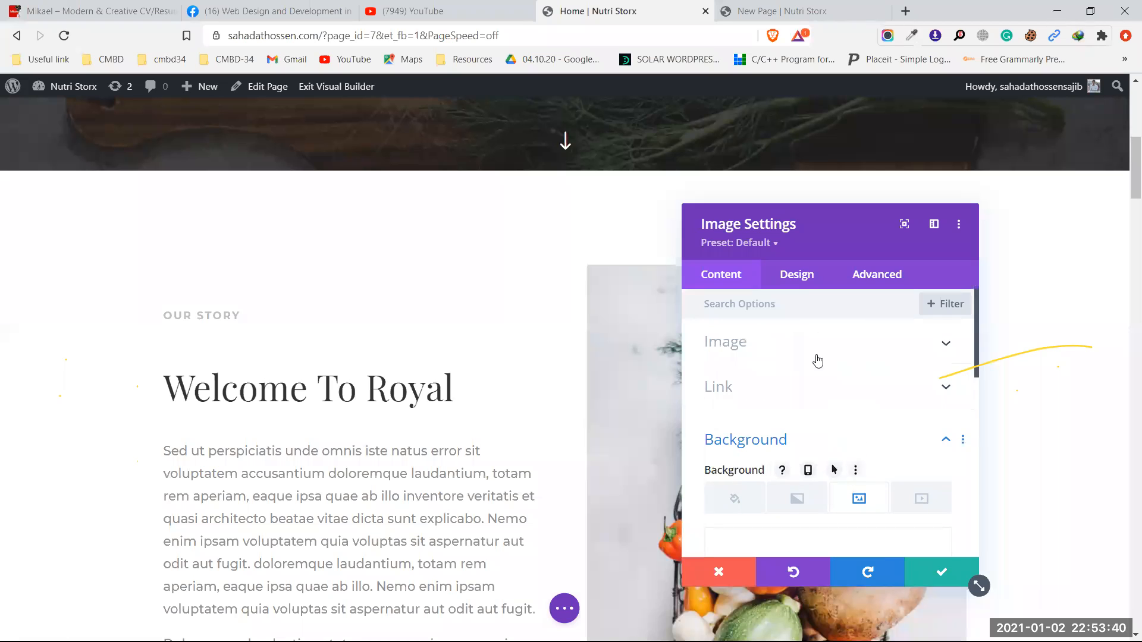
Examine the alignment and sizing design settings of the Home page's basket image, moving the settings window off the picture
left_click(797, 274)
left_click_drag(783, 219, 317, 216)
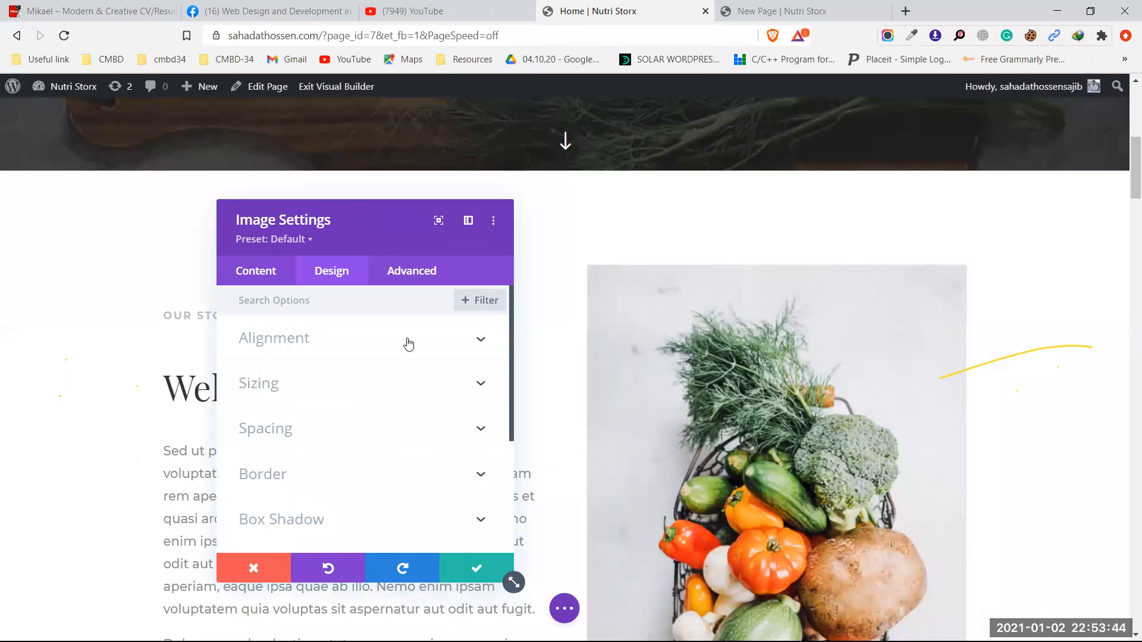
left_click(408, 344)
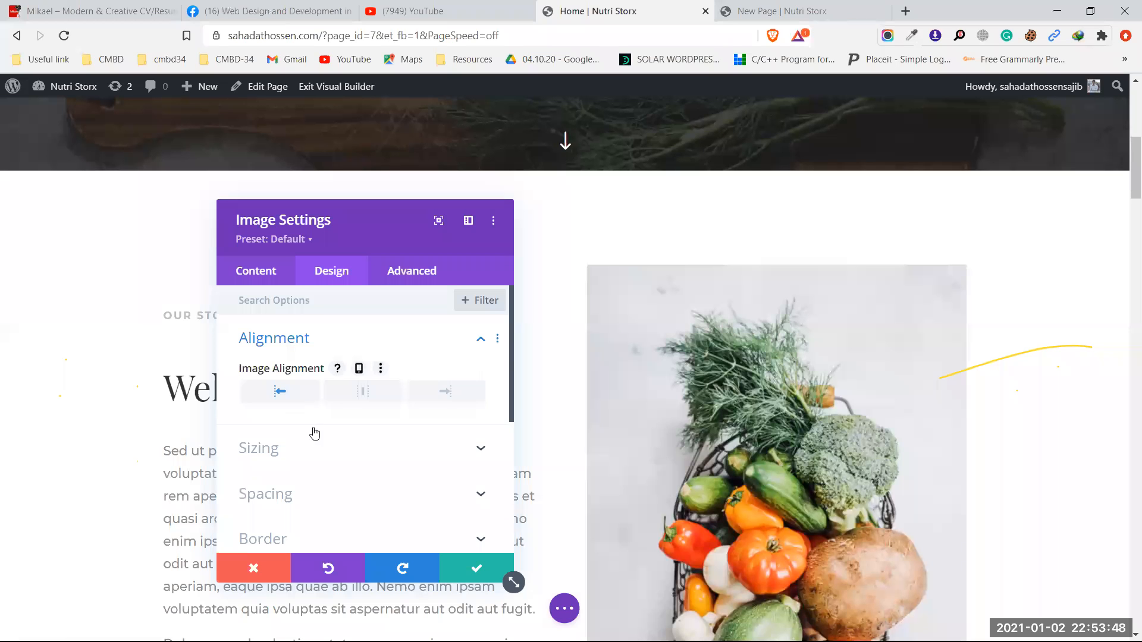
left_click(314, 449)
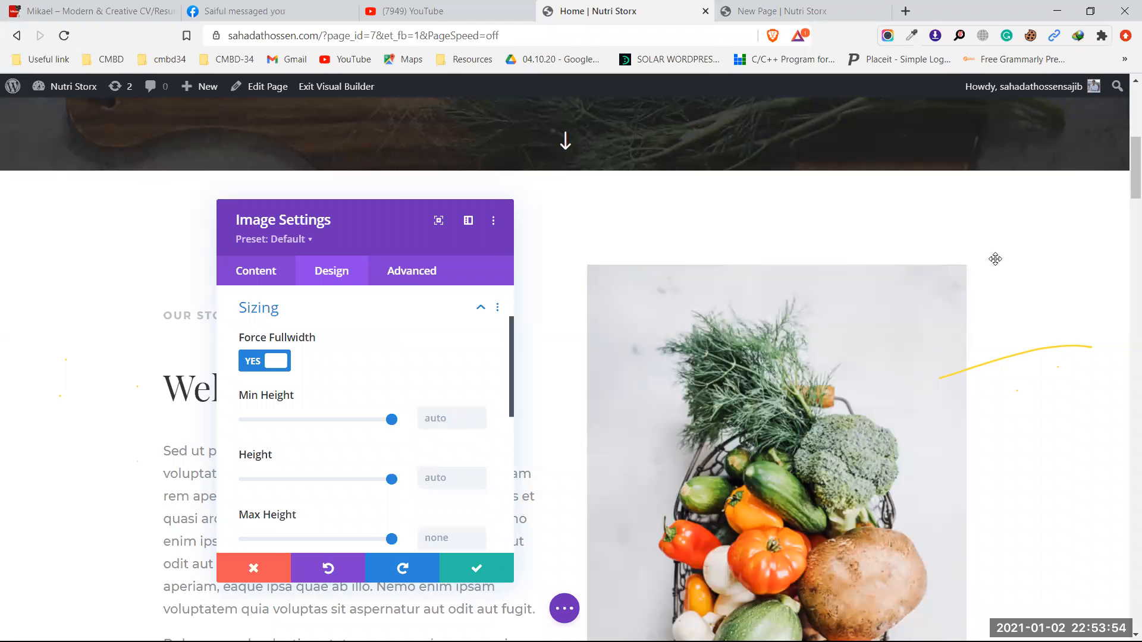
Switch to the New Page and insert an Image module in the empty column beside the "Our Story" text
left_click(770, 9)
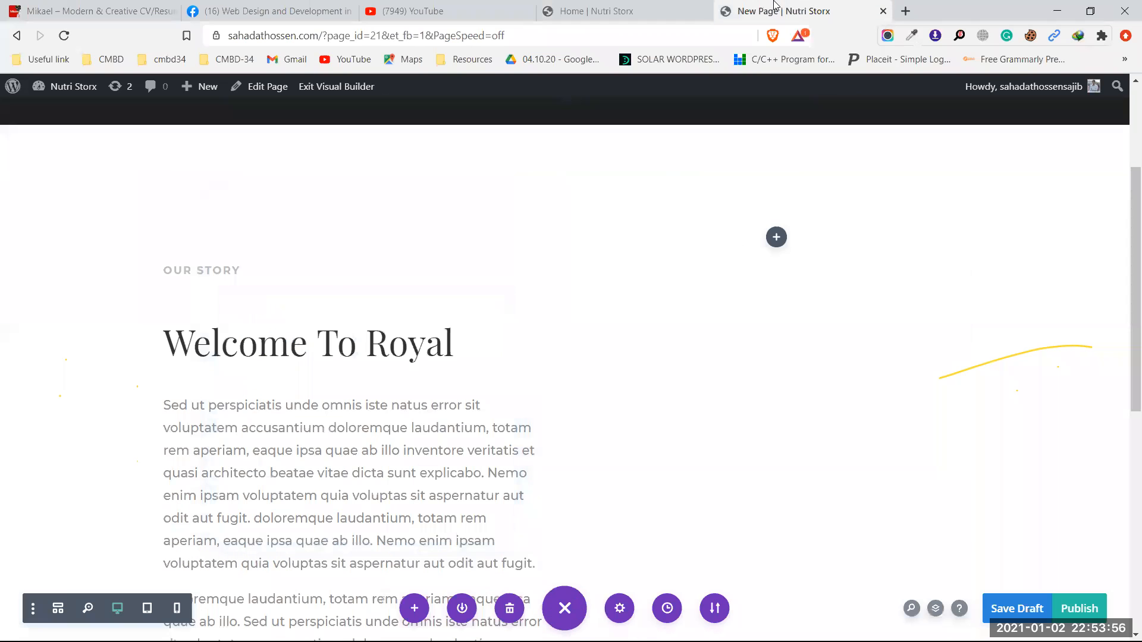
left_click(776, 237)
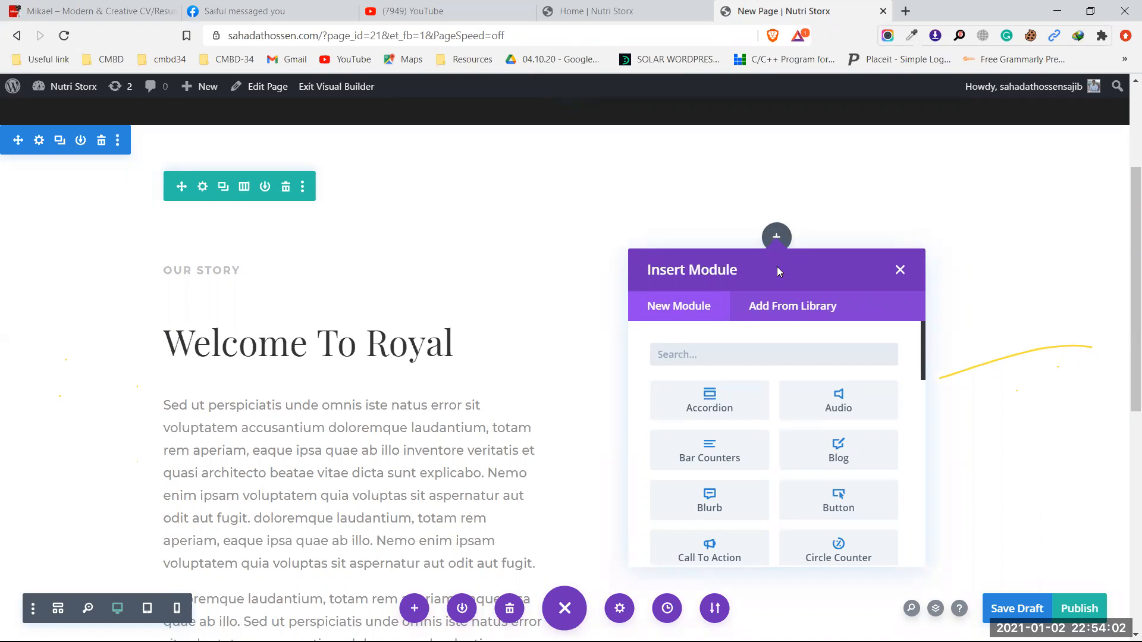
scroll(798, 450, "down", 1)
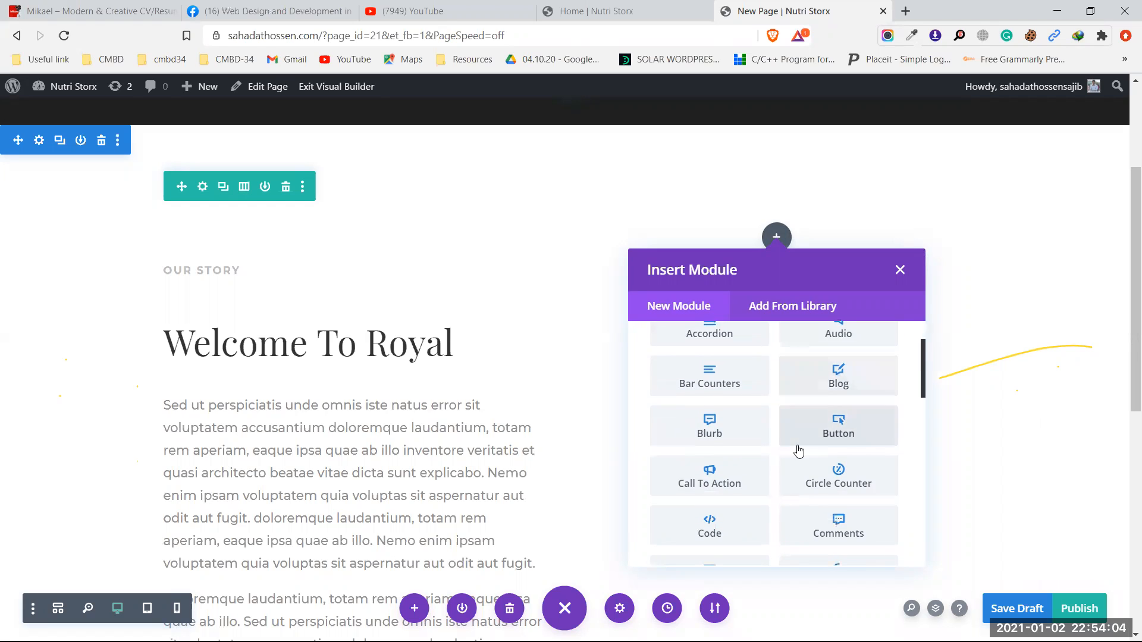
scroll(799, 450, "down", 1)
scroll(798, 451, "down", 2)
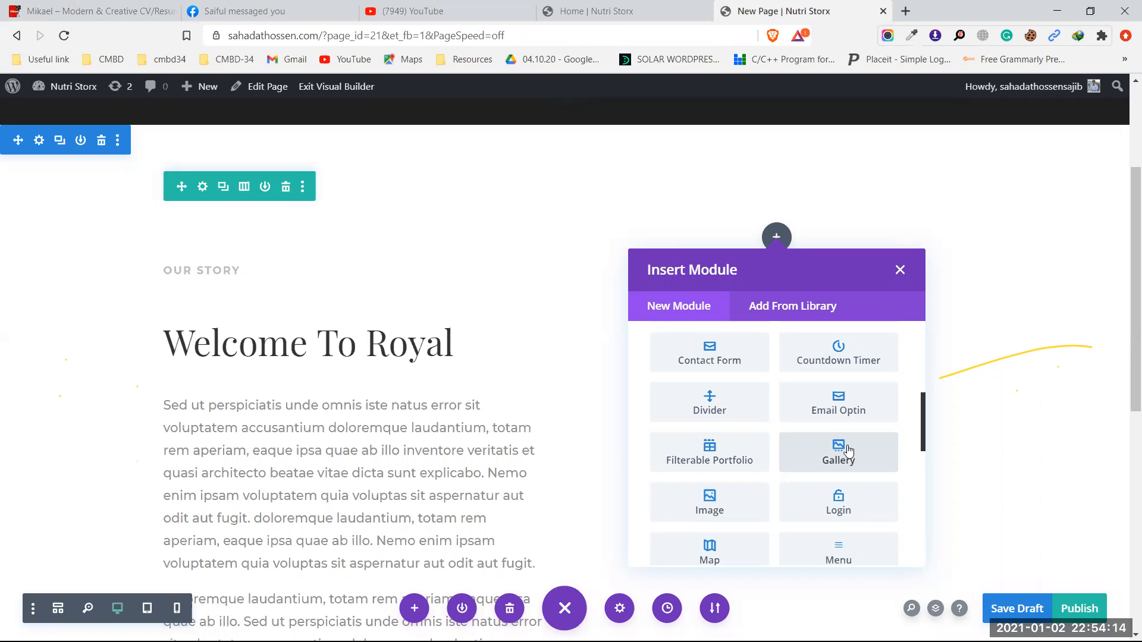
left_click(724, 505)
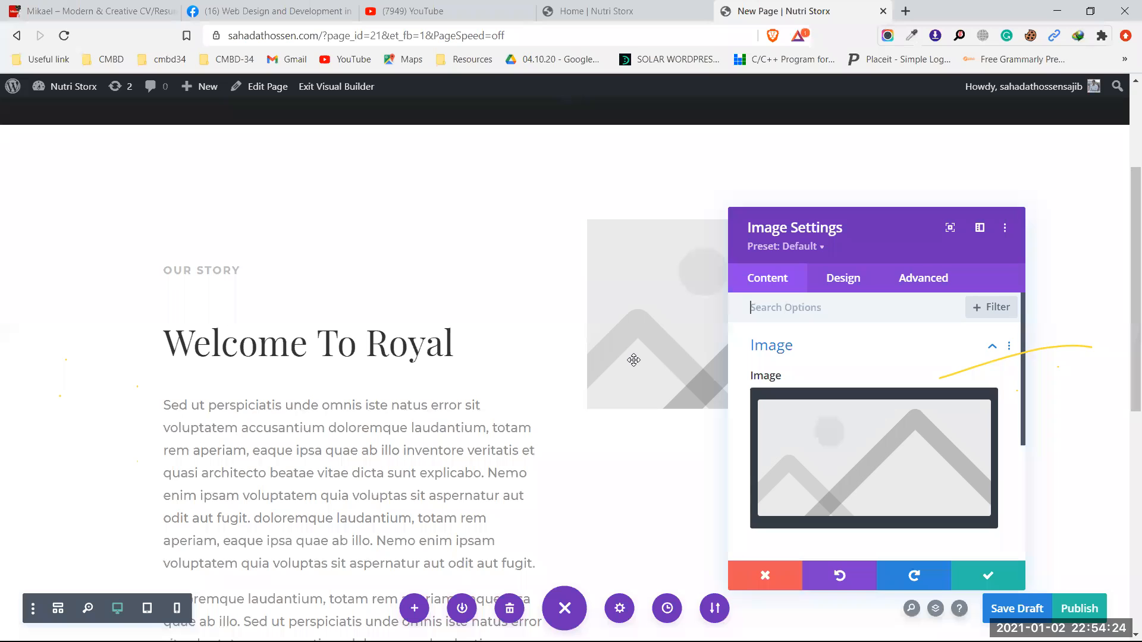
Set the new module's image to the vegetable basket picture food_produce_235-e1506468905186.jpg from the media library, checking it against the Home page
left_click(854, 453)
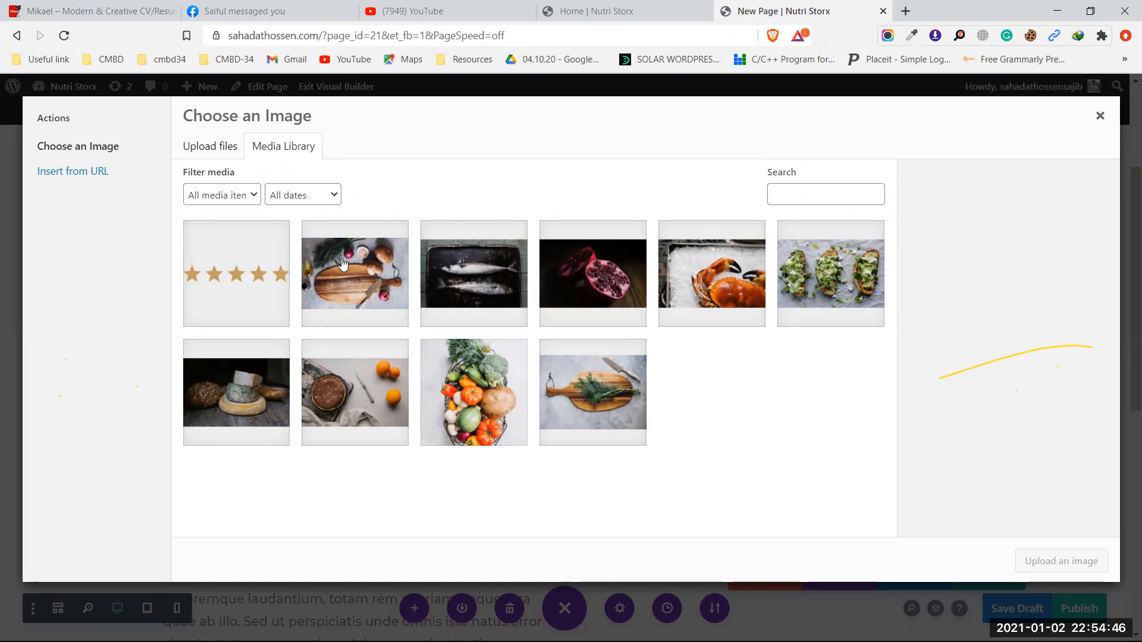
left_click(666, 10)
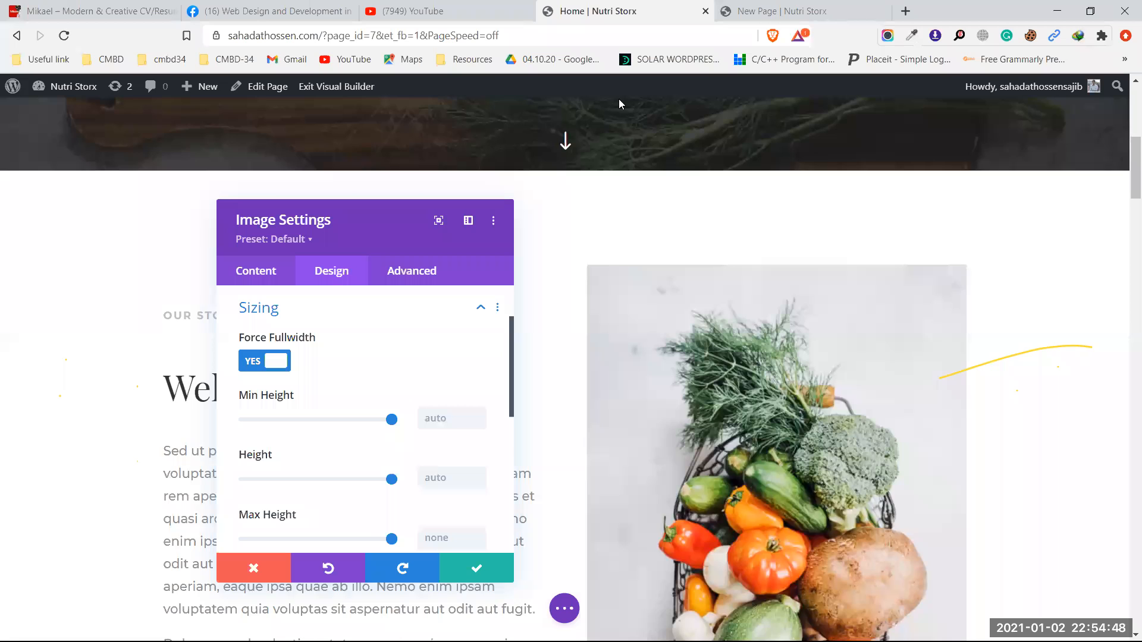
scroll(716, 503, "down", 3)
scroll(717, 502, "up", 4)
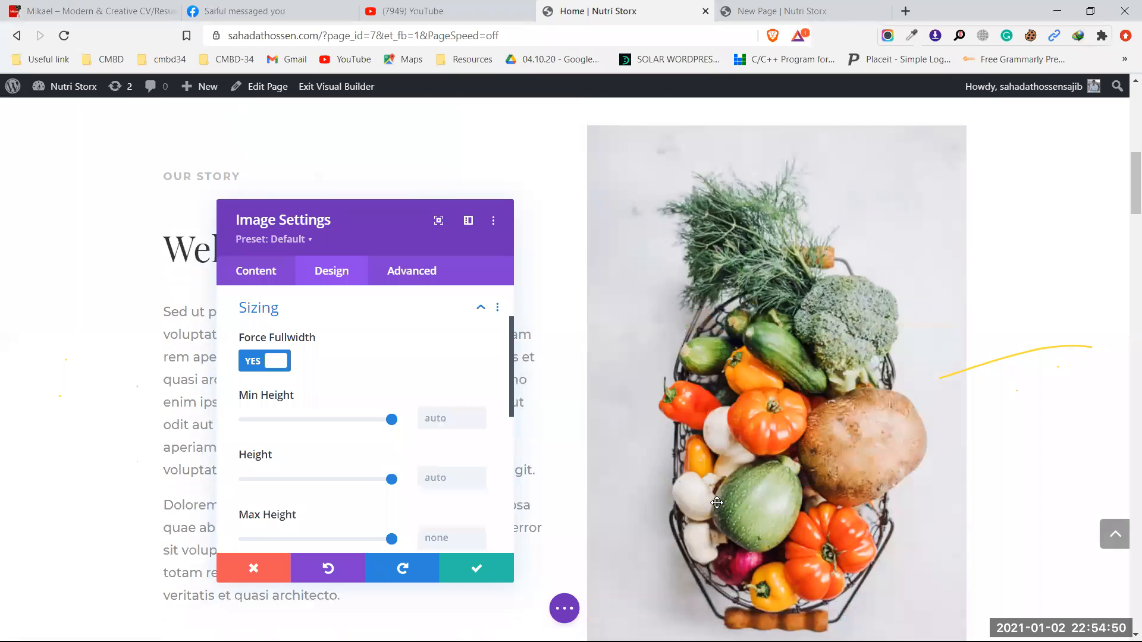
scroll(716, 503, "down", 4)
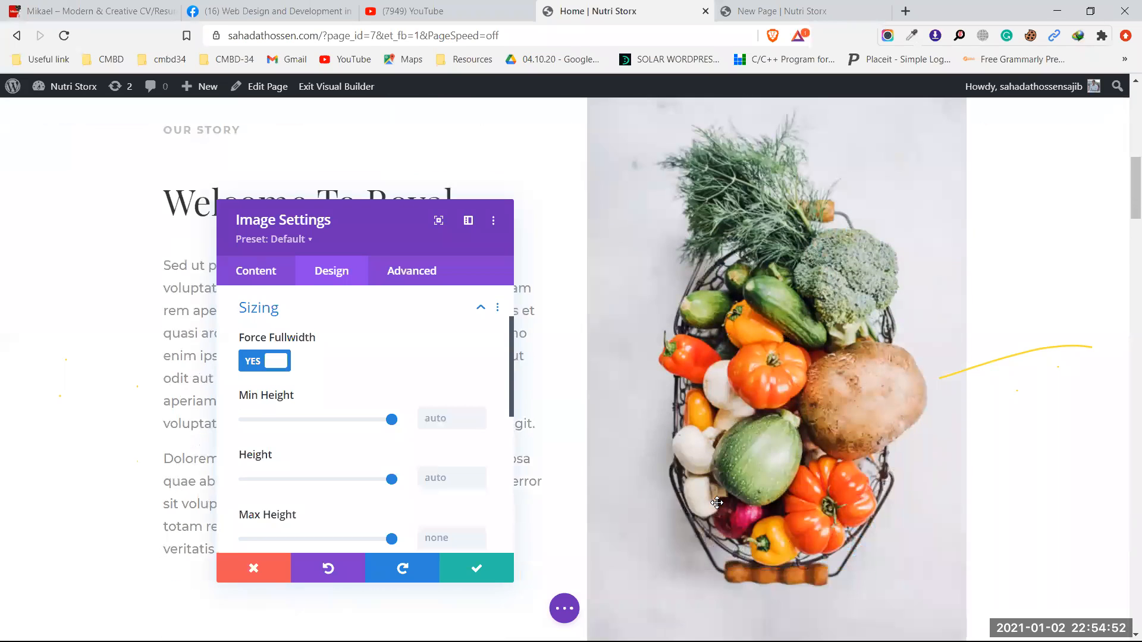
left_click(813, 6)
left_click(476, 387)
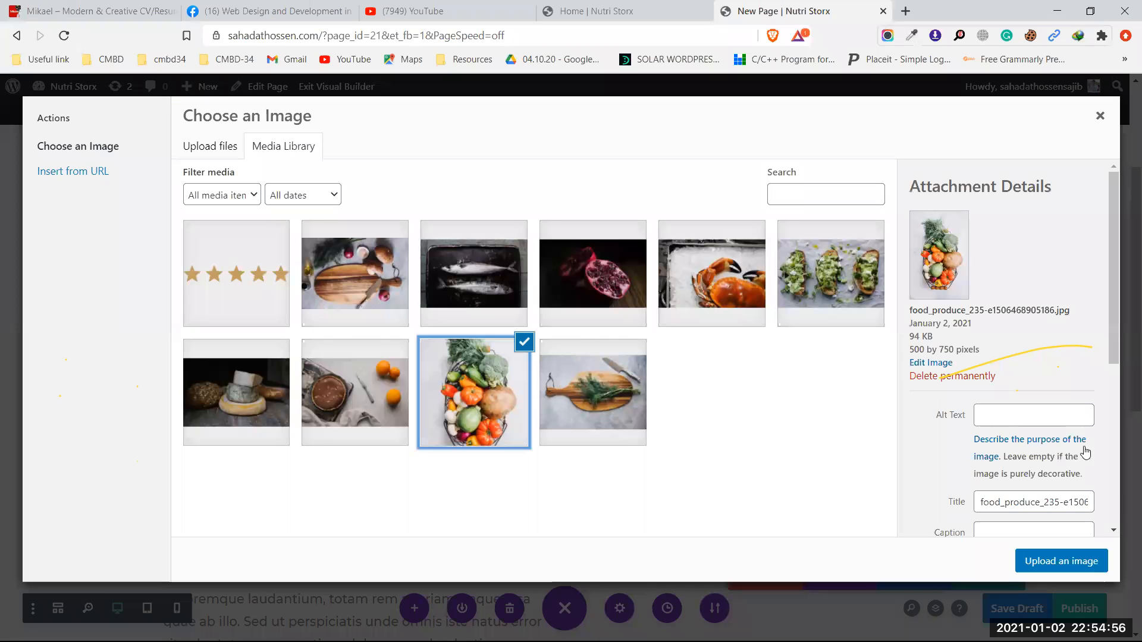
left_click(1097, 560)
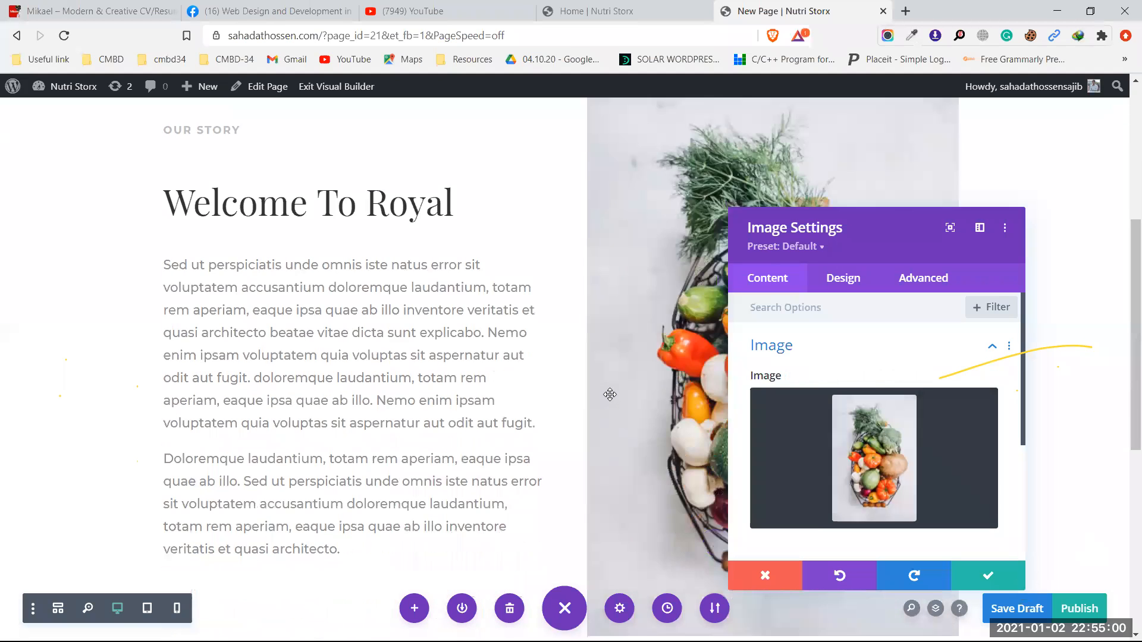
Enable Force Fullwidth in the New Page basket image's sizing, switching it off and on again to compare the width
scroll(829, 409, "down", 3)
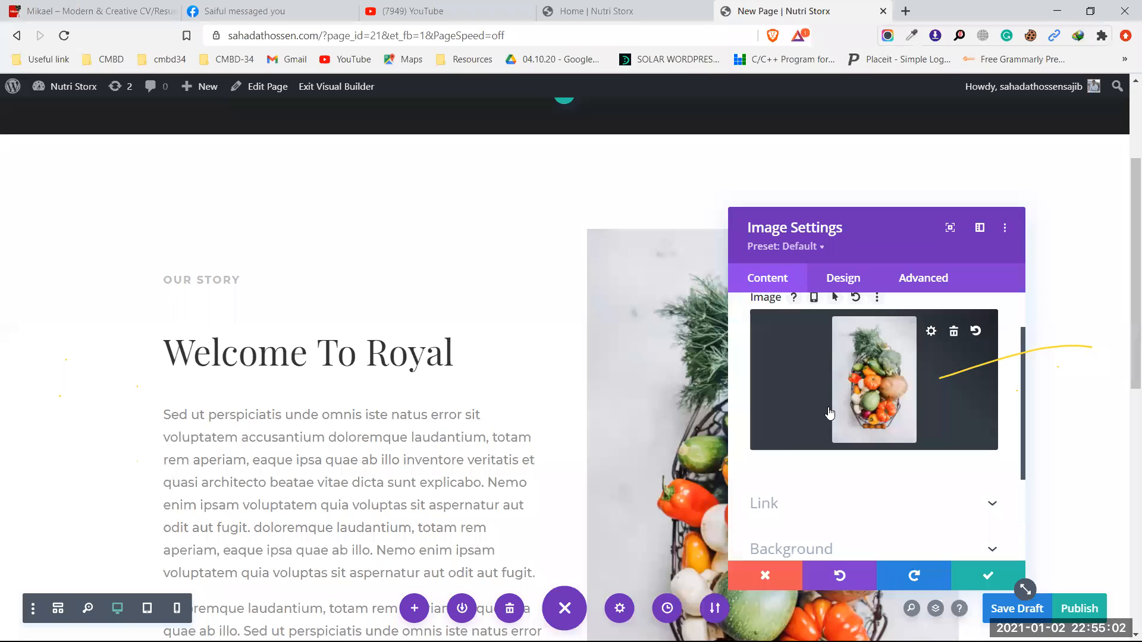
scroll(829, 413, "up", 1)
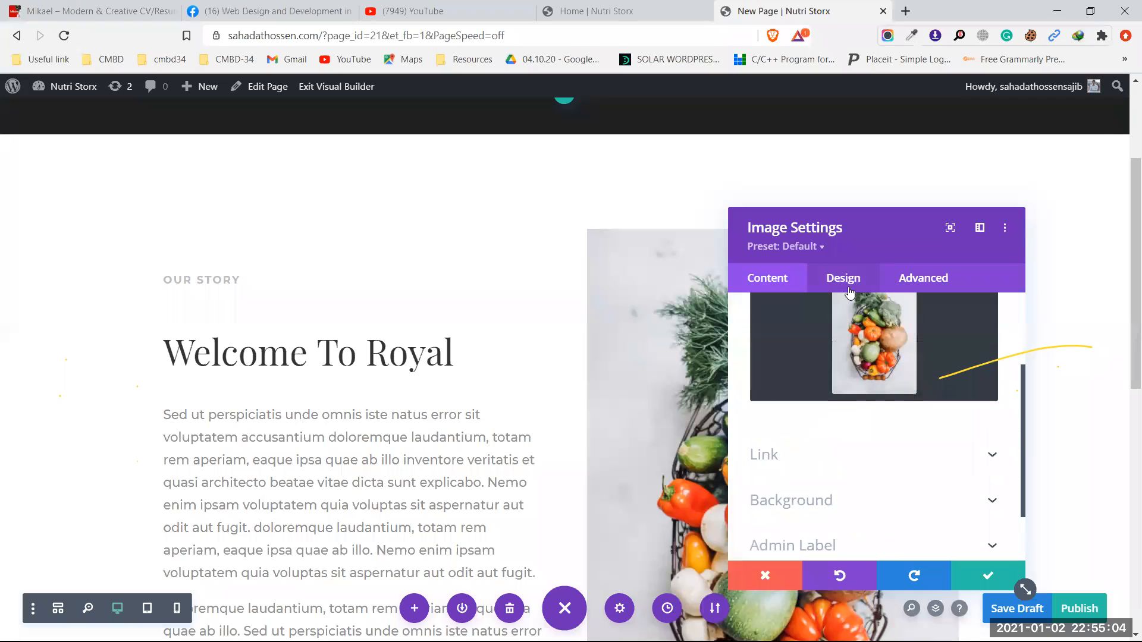
left_click(849, 291)
left_click(841, 352)
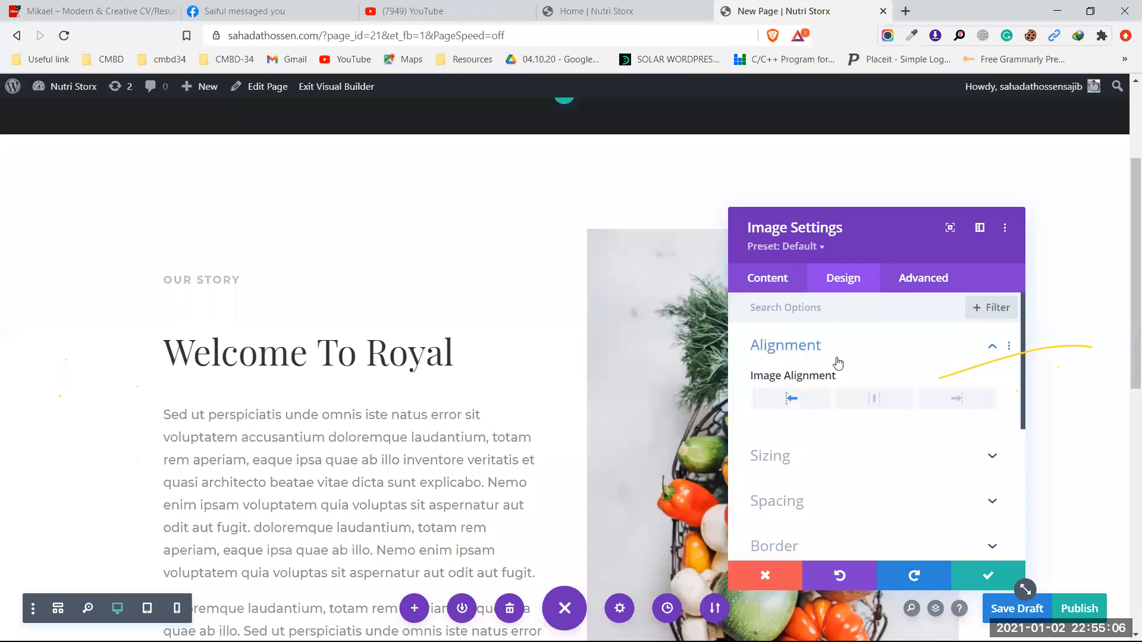
scroll(836, 401, "down", 1)
left_click(833, 393)
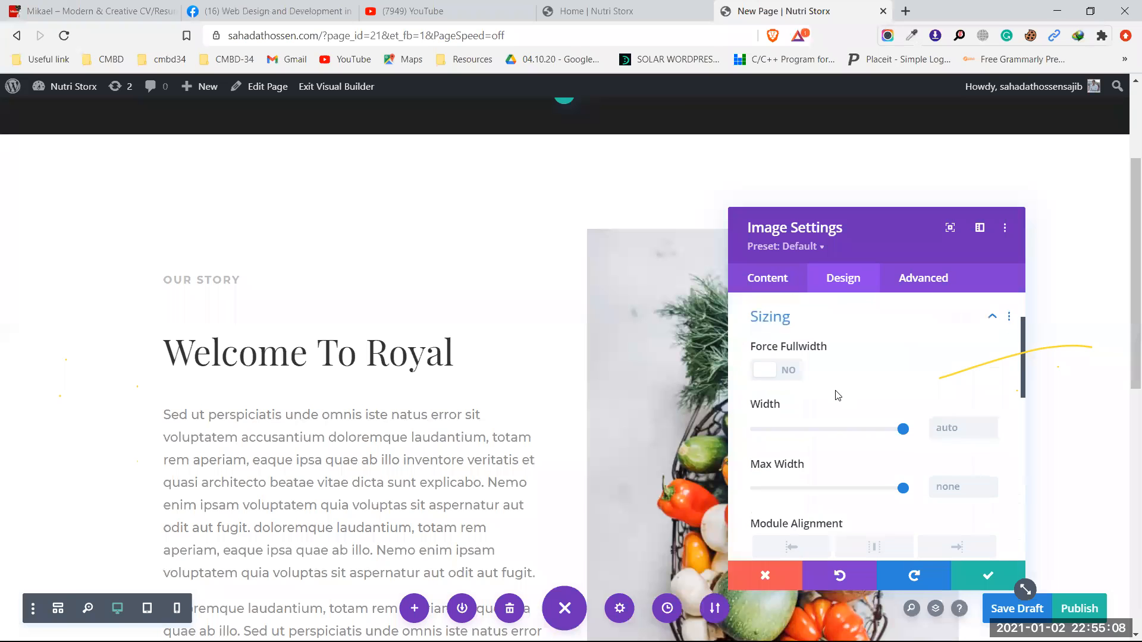
left_click(791, 370)
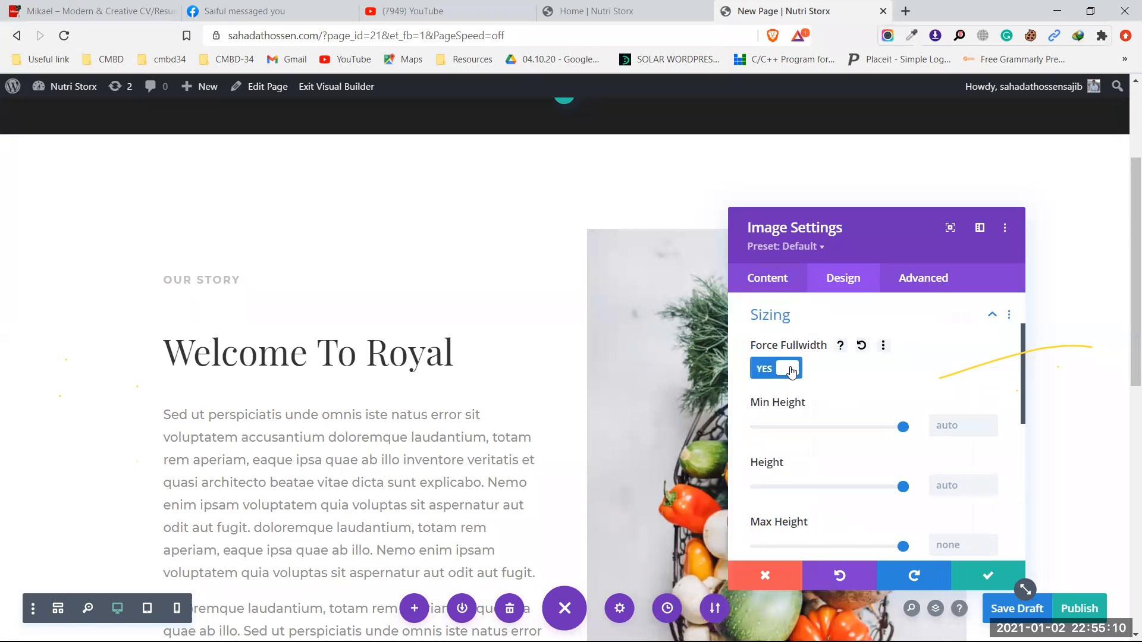
left_click_drag(811, 227, 326, 213)
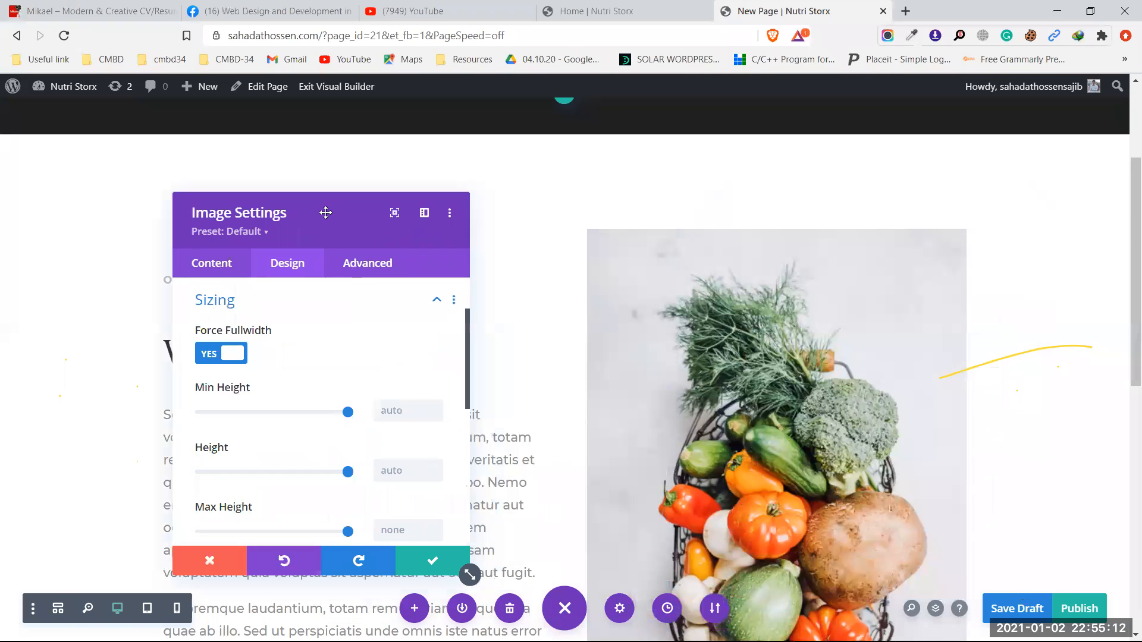
left_click(213, 355)
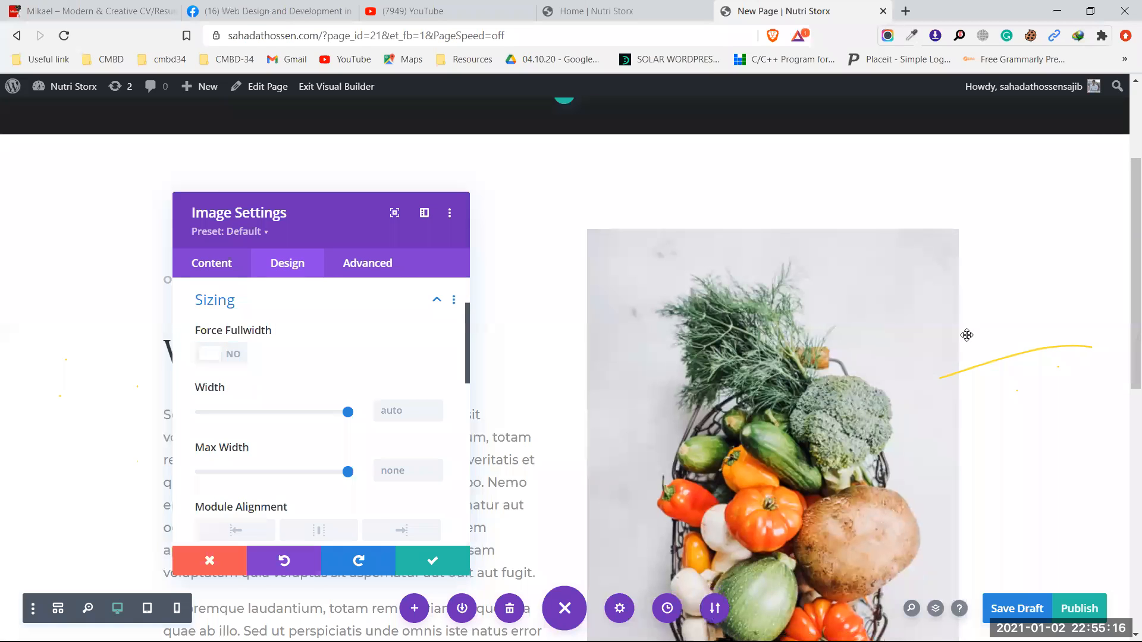
left_click(222, 355)
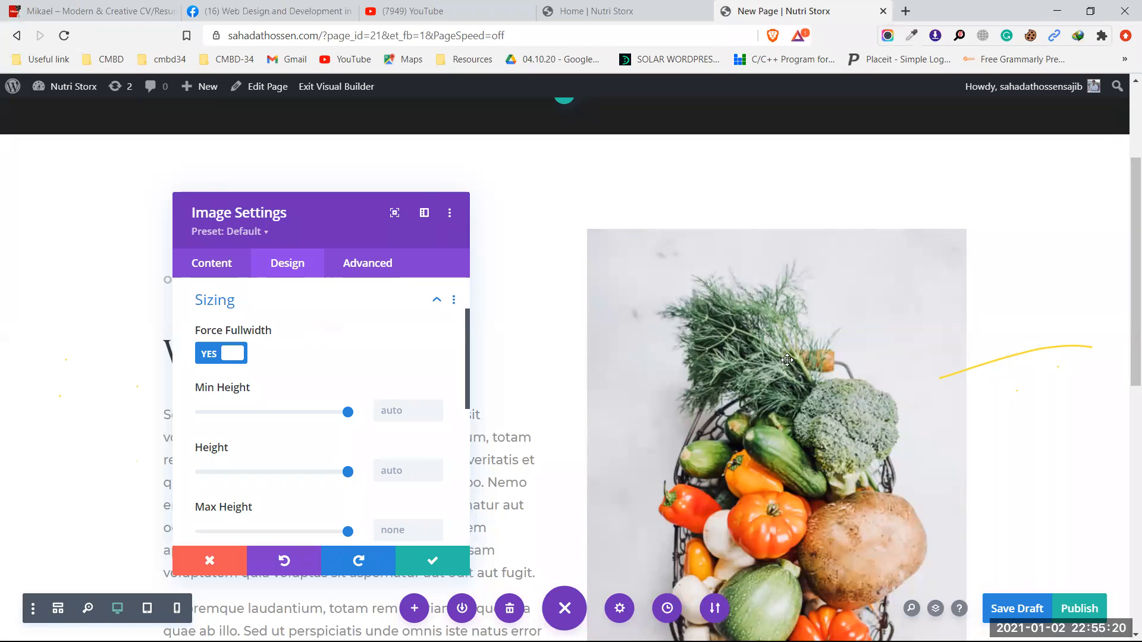
Examine the Home page basket image's spacing settings and the gap below the picture
scroll(342, 395, "down", 2)
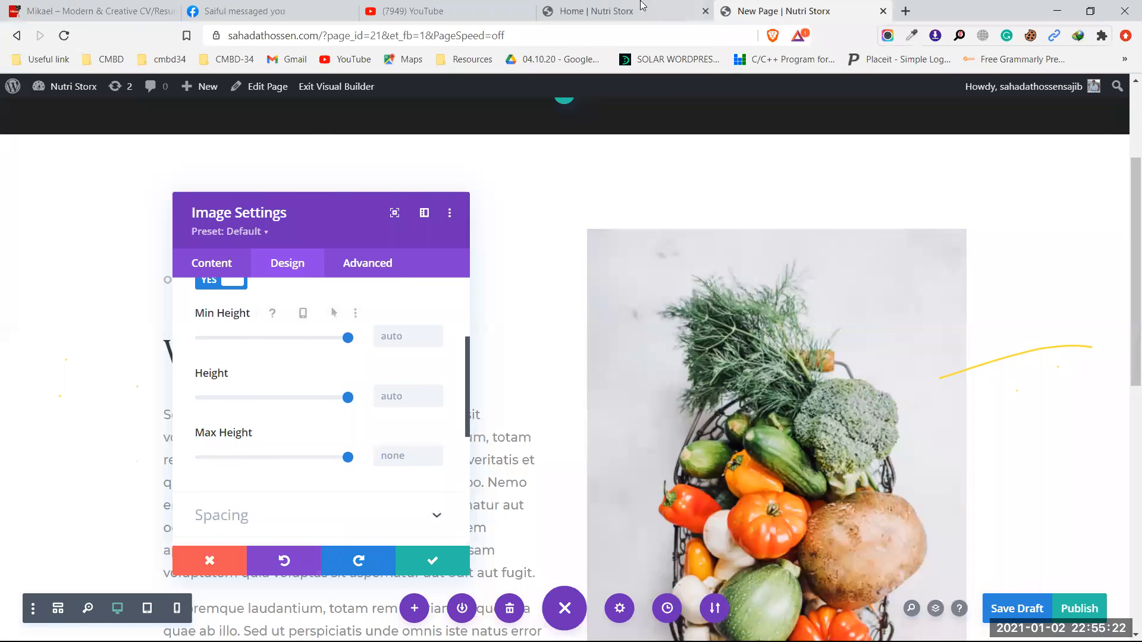
left_click(642, 7)
scroll(324, 429, "down", 3)
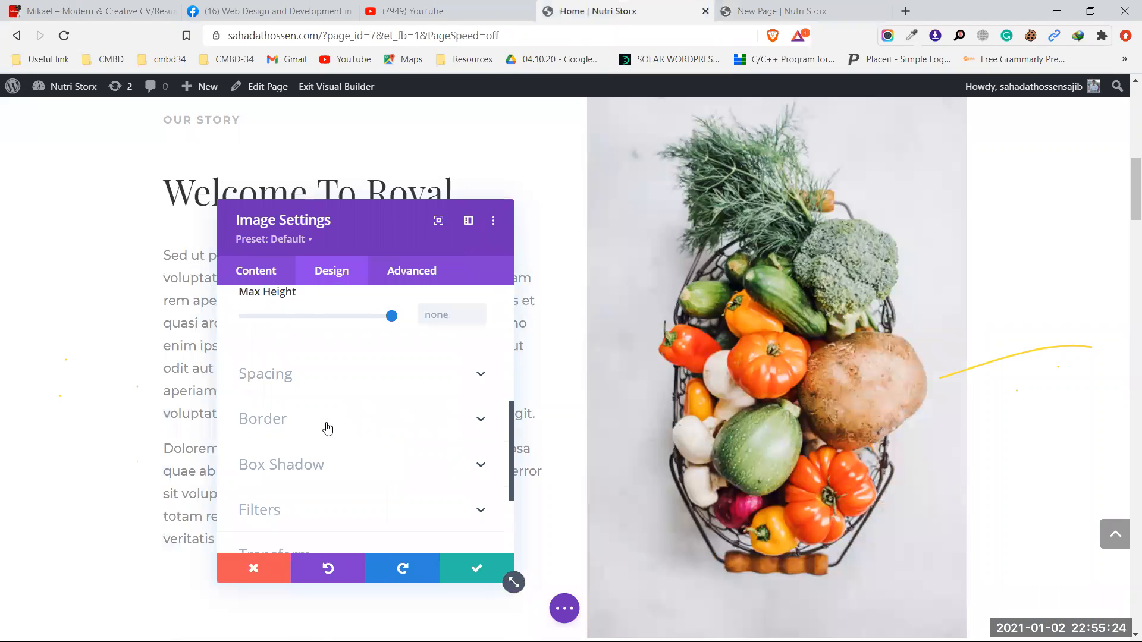
left_click(345, 379)
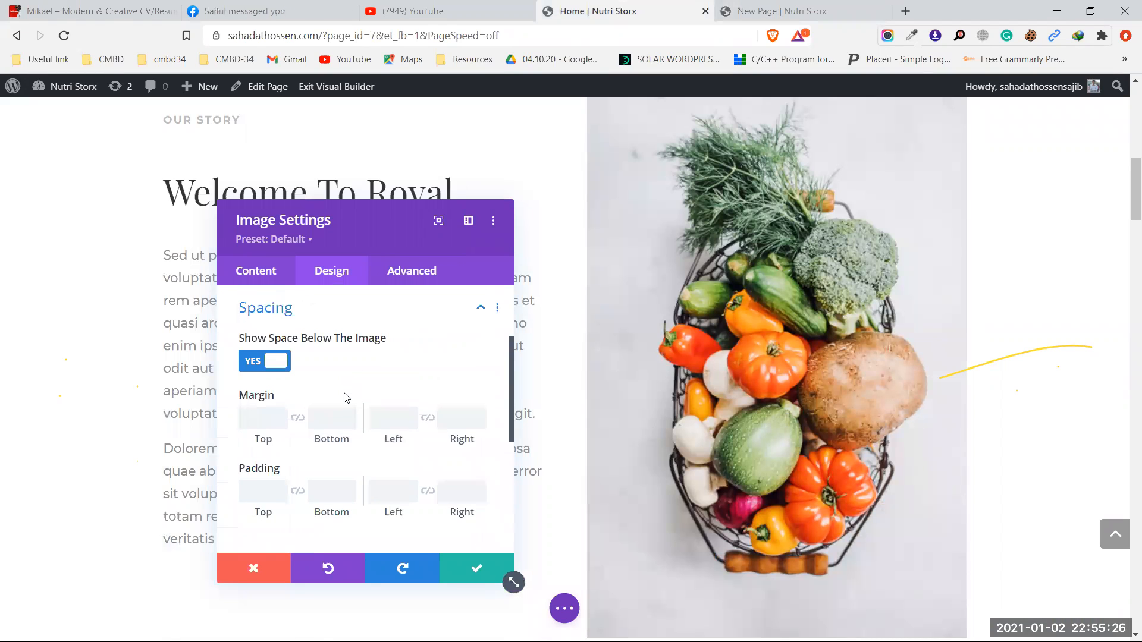
scroll(345, 397, "up", 2)
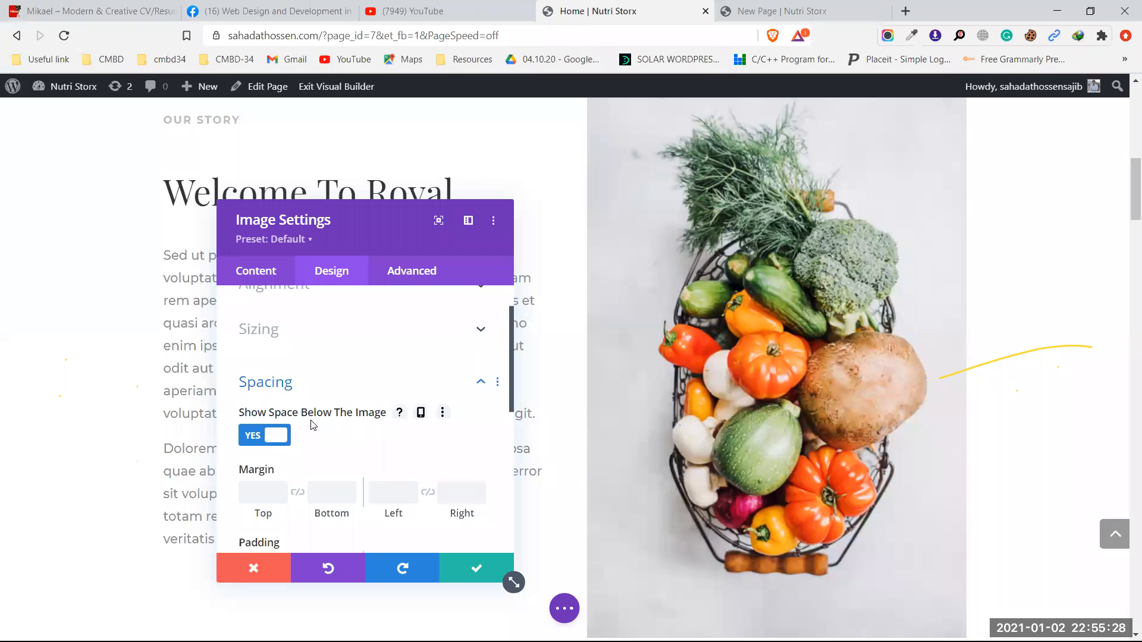
scroll(674, 421, "down", 3)
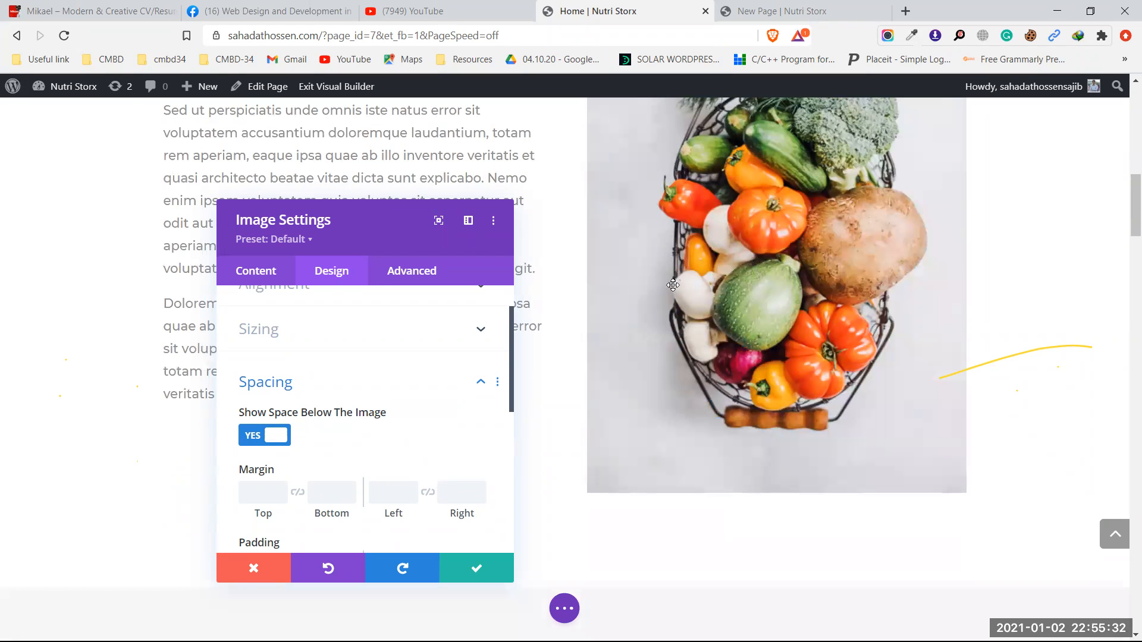
Try turning off Show Space Below The Image for the New Page's basket image and restore it to Yes
left_click(754, 7)
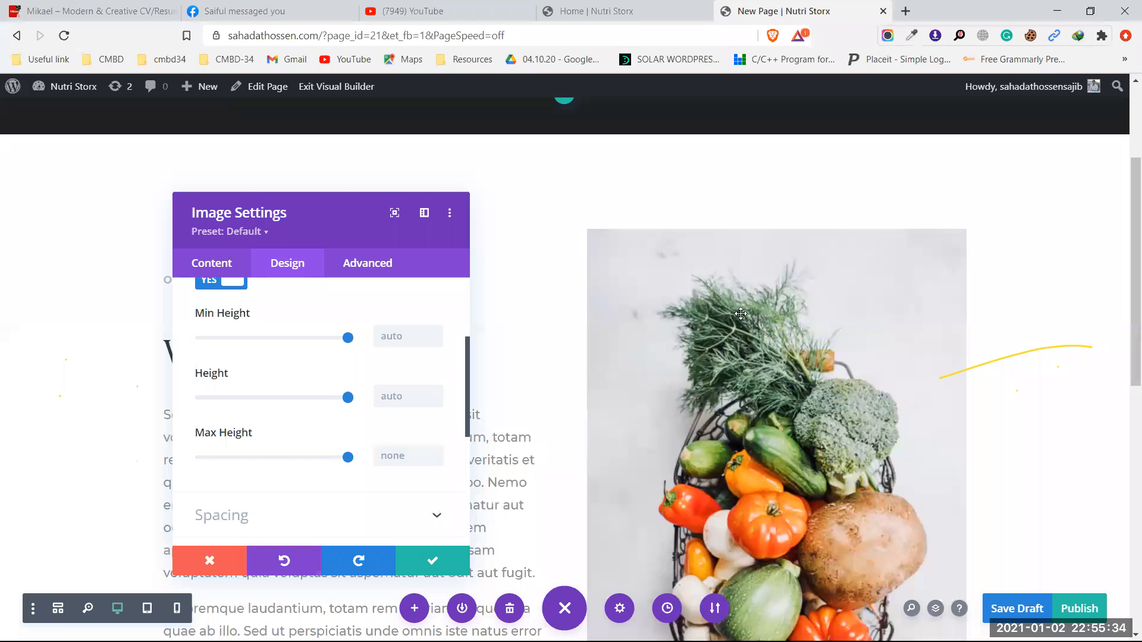
scroll(740, 313, "down", 3)
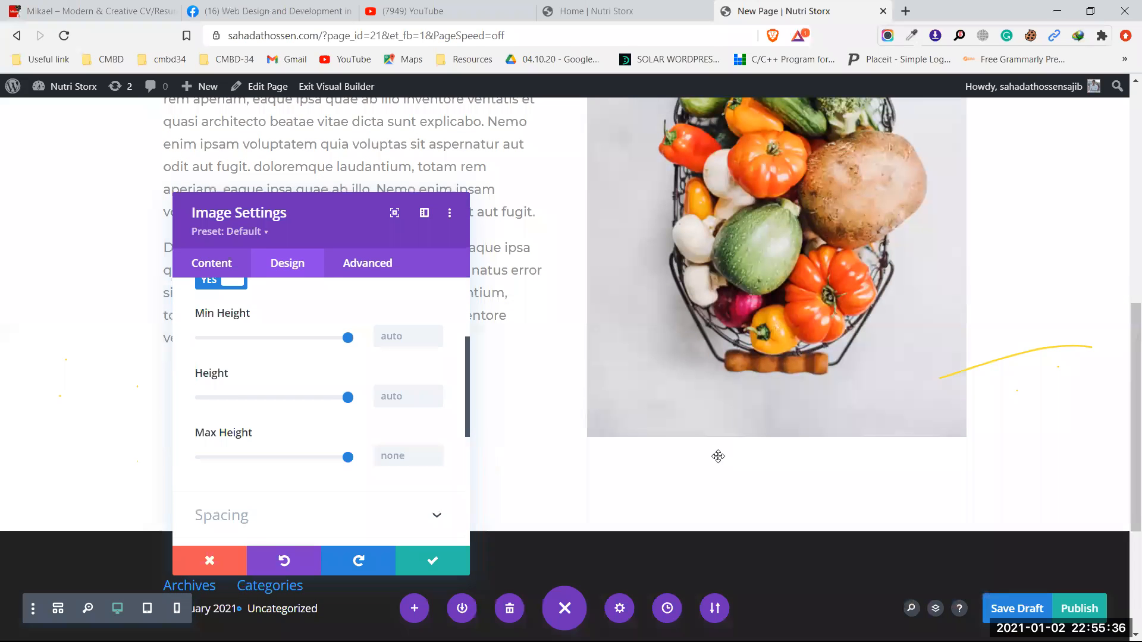
scroll(235, 424, "up", 2)
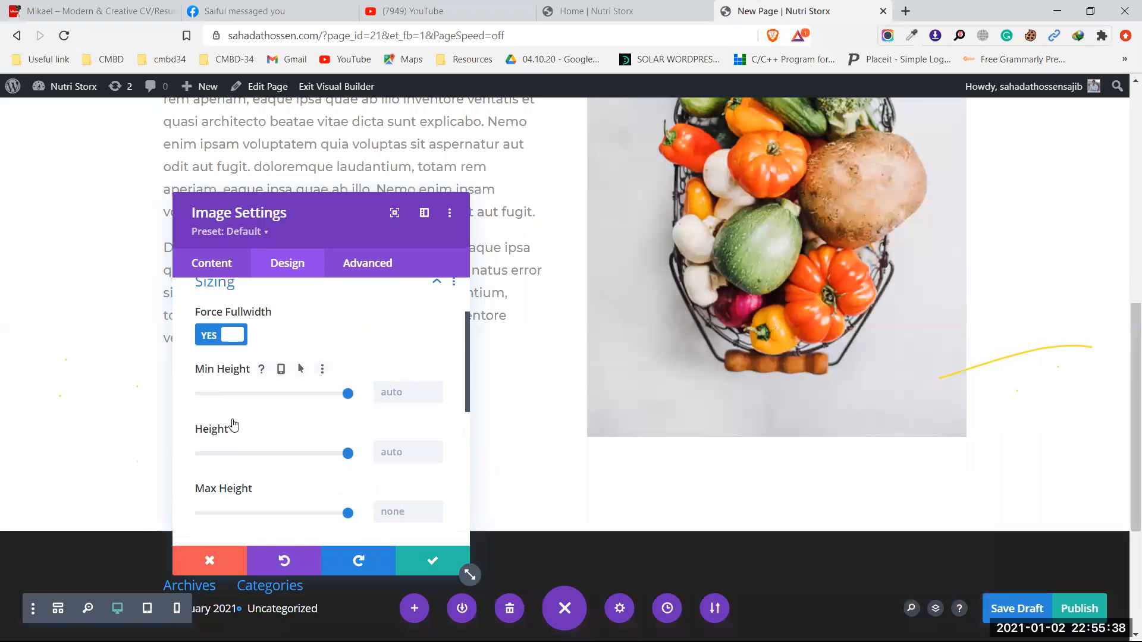
scroll(283, 388, "down", 5)
left_click(282, 384)
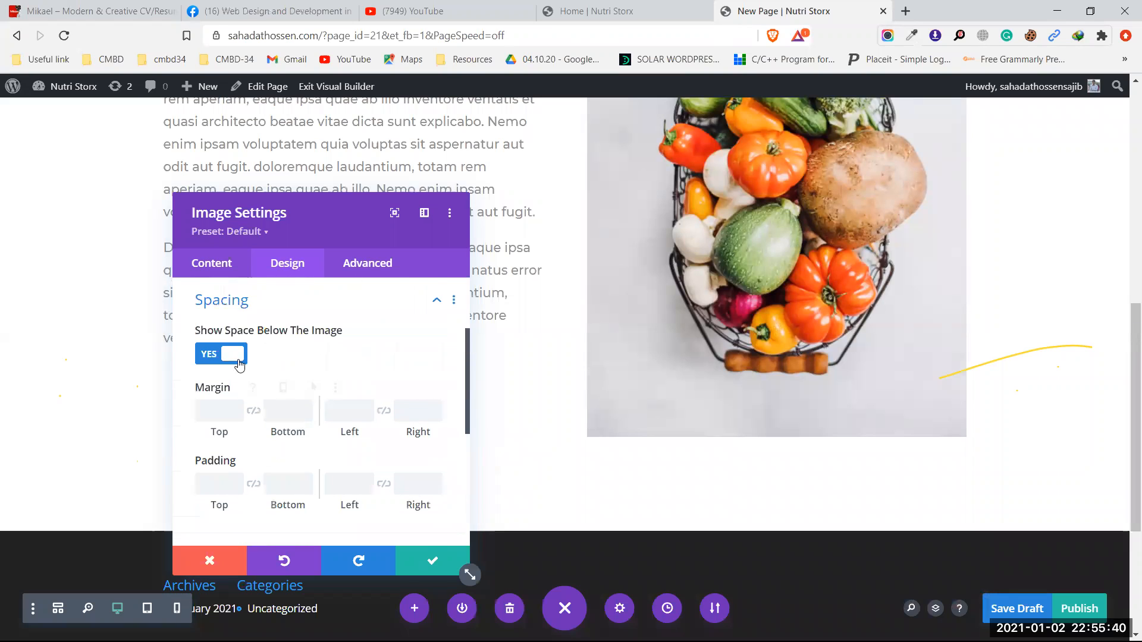
left_click(208, 357)
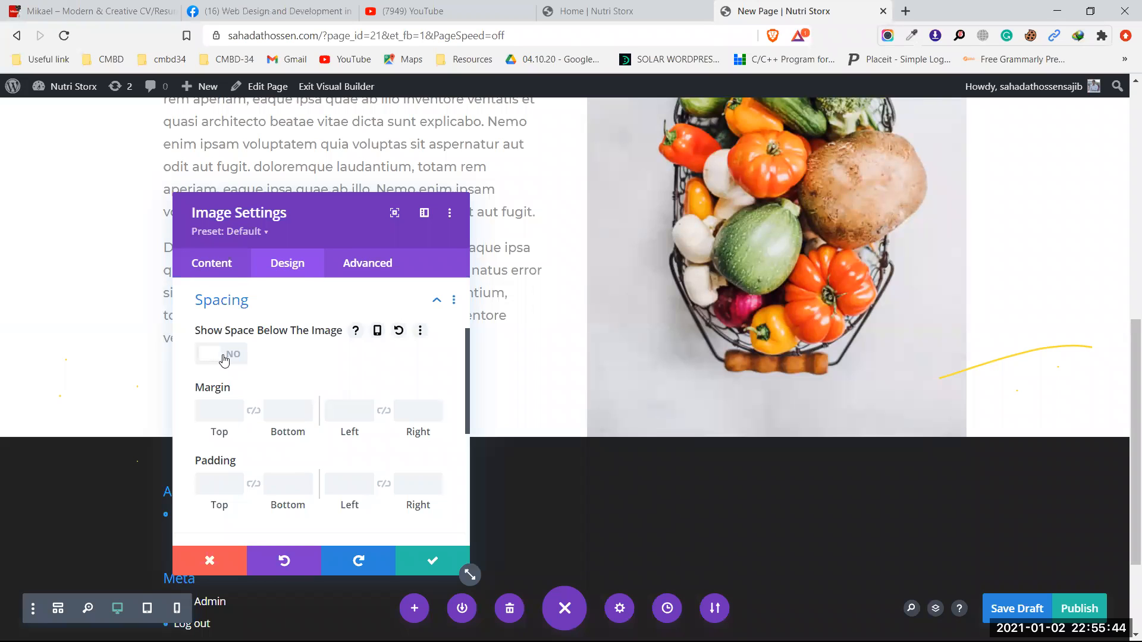
left_click(232, 356)
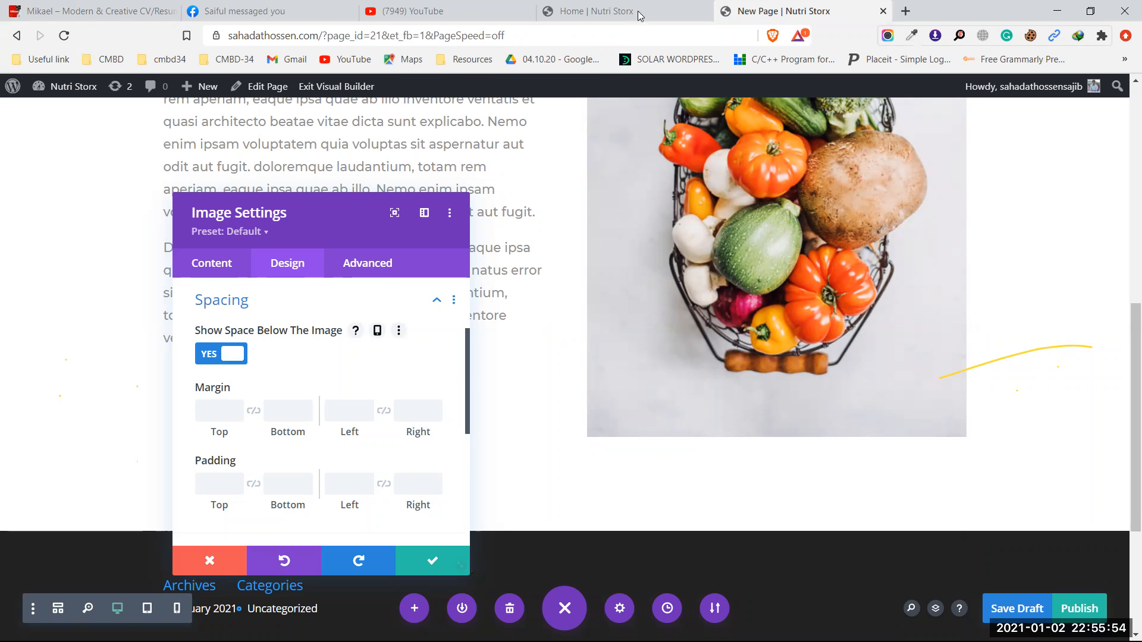
Review the Home page basket image's remaining design options below its spacing and discard its settings window
key("ctrl+shift+Tab")
scroll(304, 442, "down", 3)
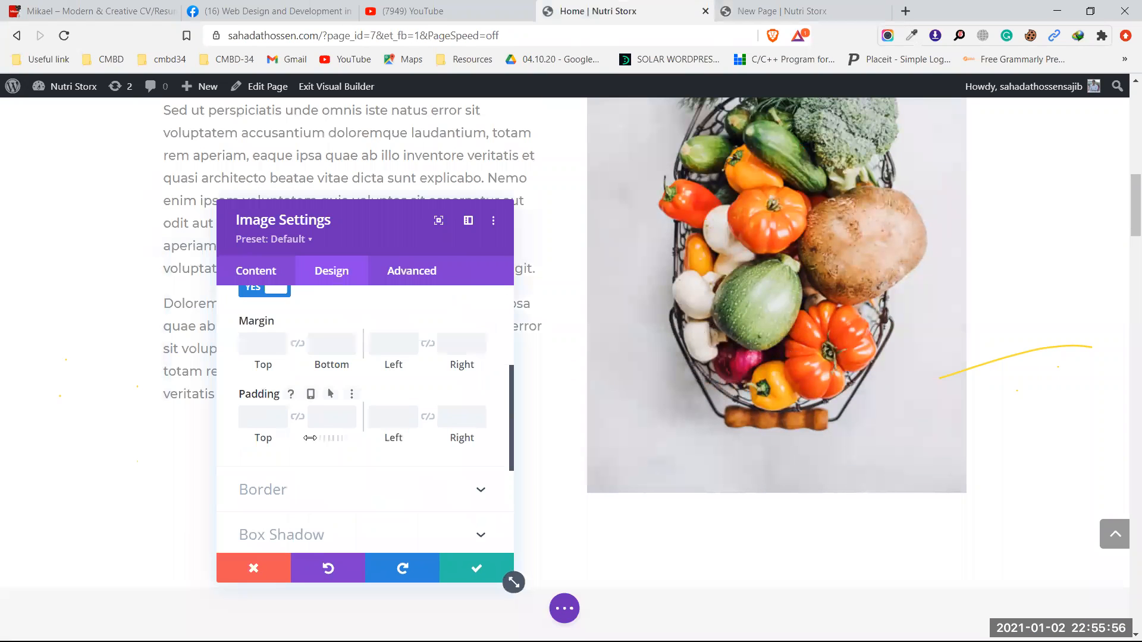
scroll(315, 430, "down", 3)
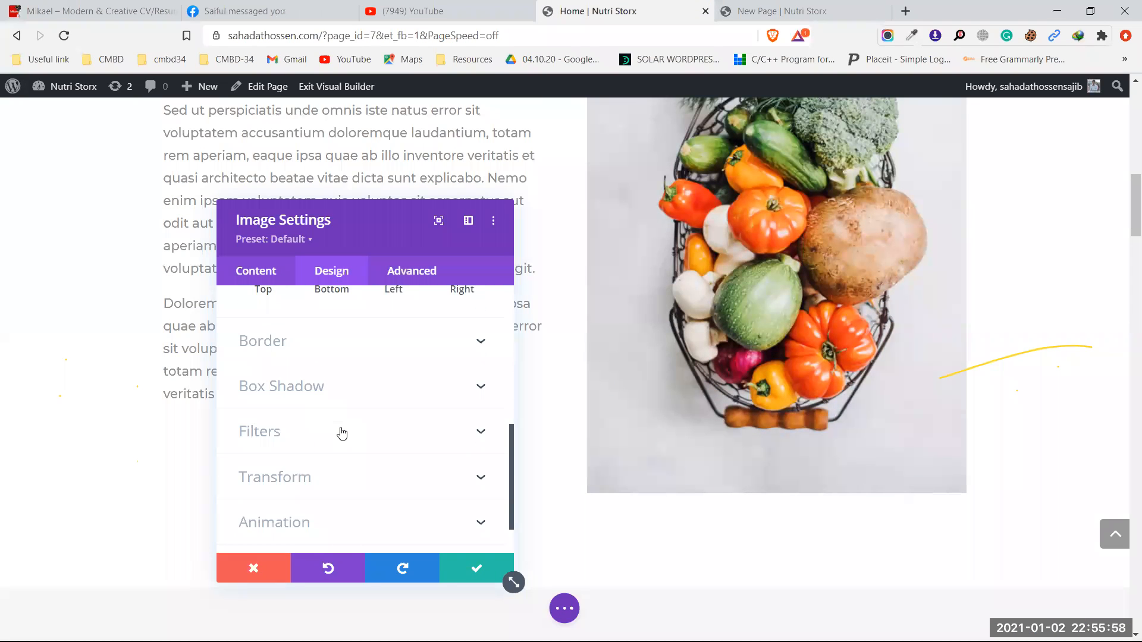
scroll(342, 433, "down", 1)
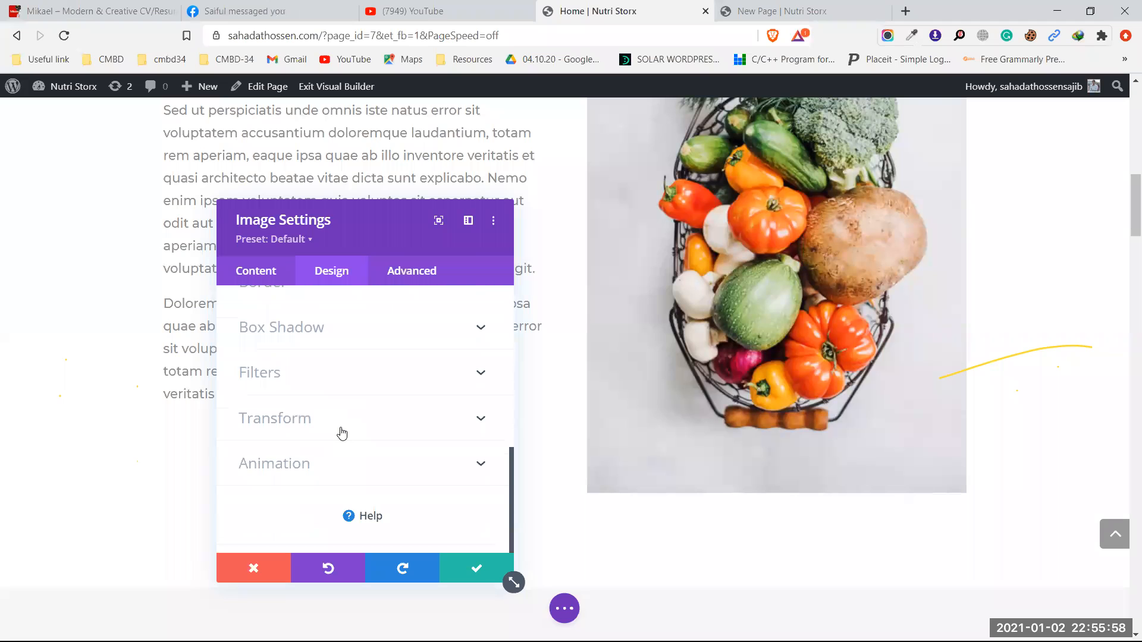
left_click(269, 570)
Save the New Page basket image's settings and check the finished Our Story section
left_click(785, 11)
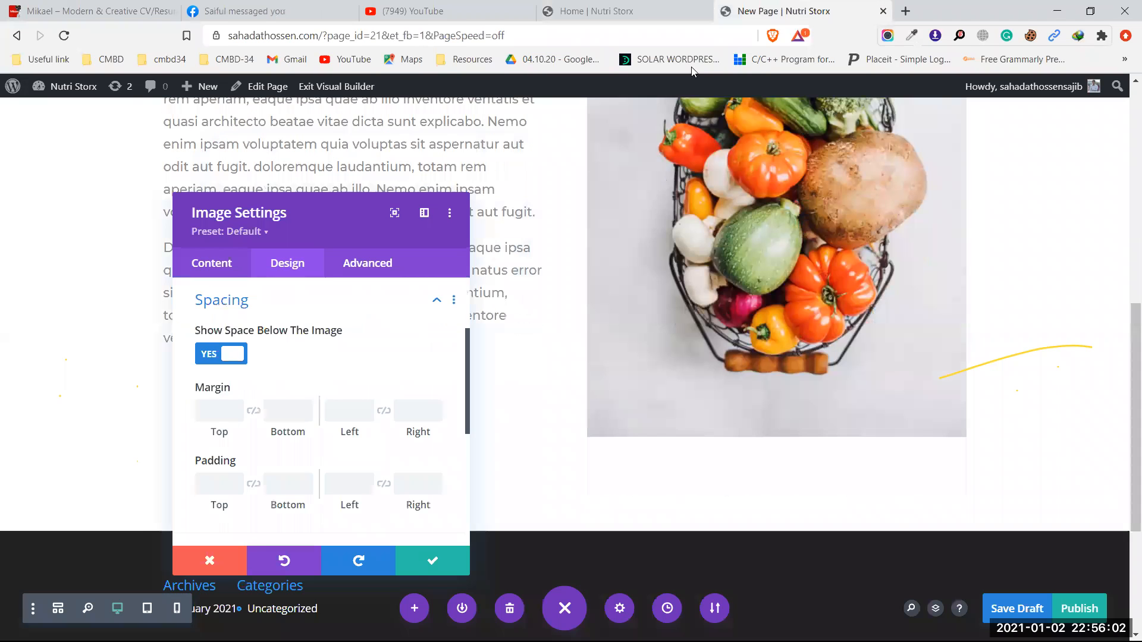
left_click(415, 559)
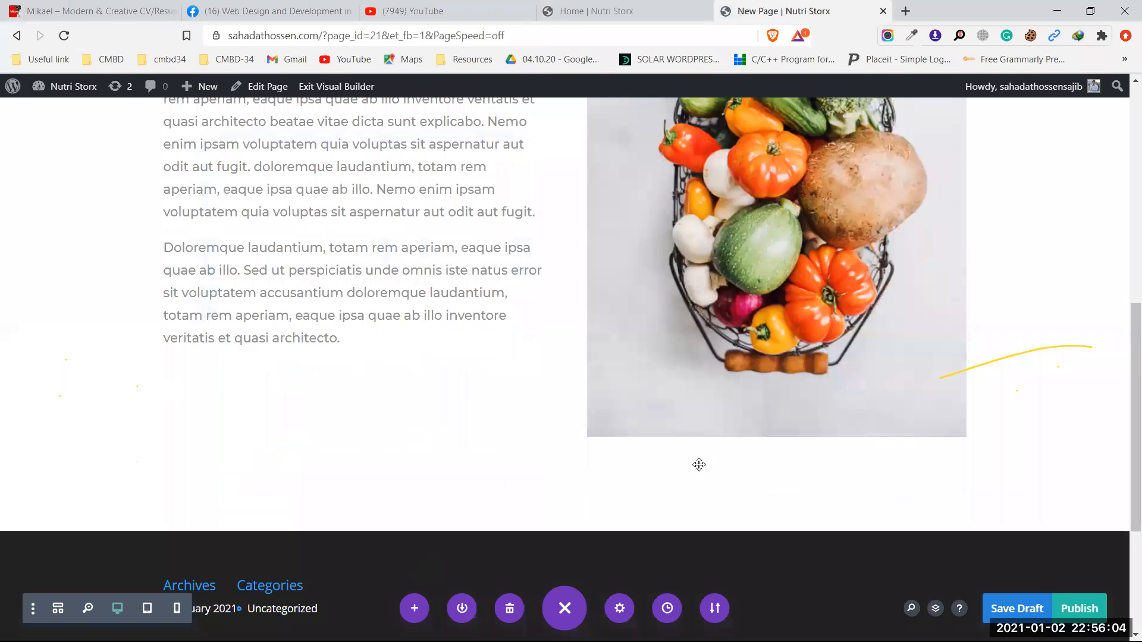
scroll(946, 406, "up", 5)
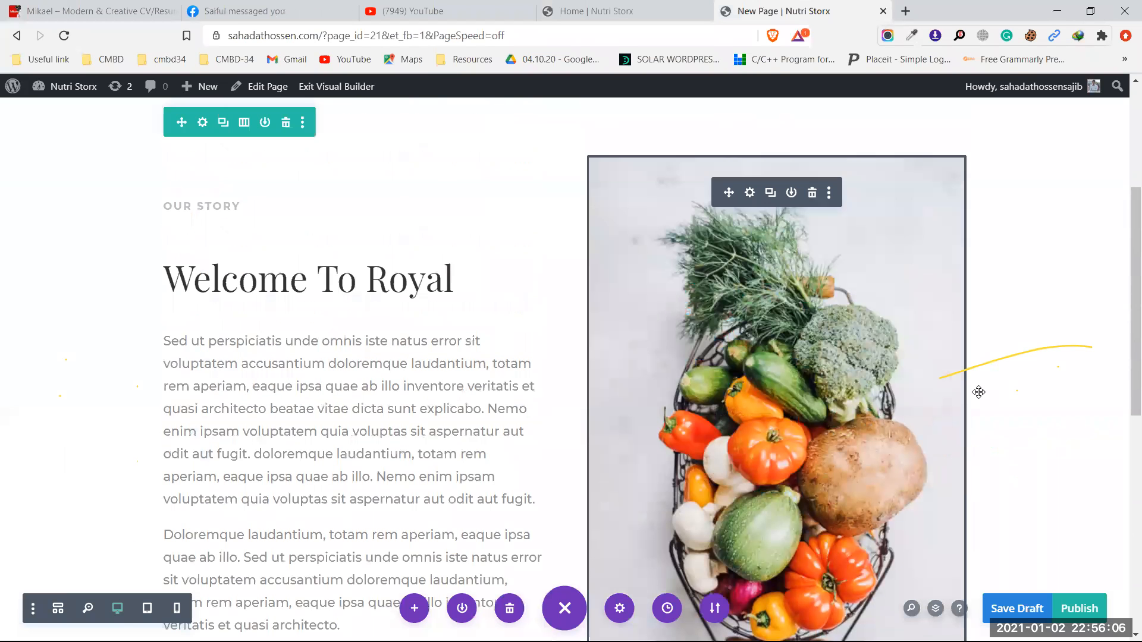
scroll(978, 391, "down", 1)
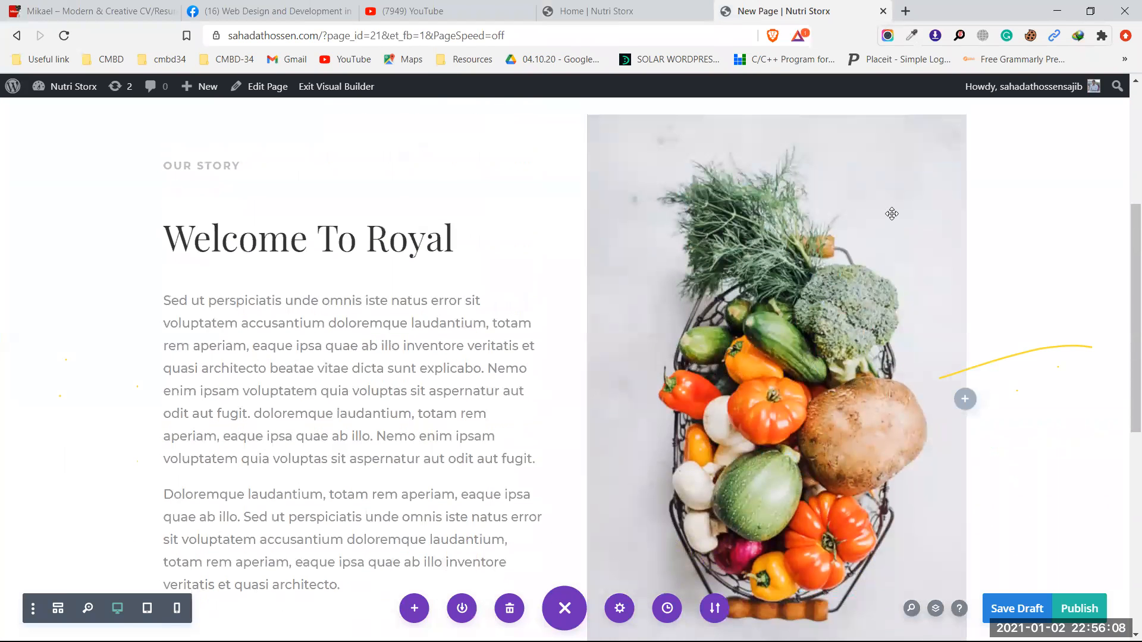
Compare the Our Story section's text, image and spacing between the Home page and the New Page
left_click(666, 11)
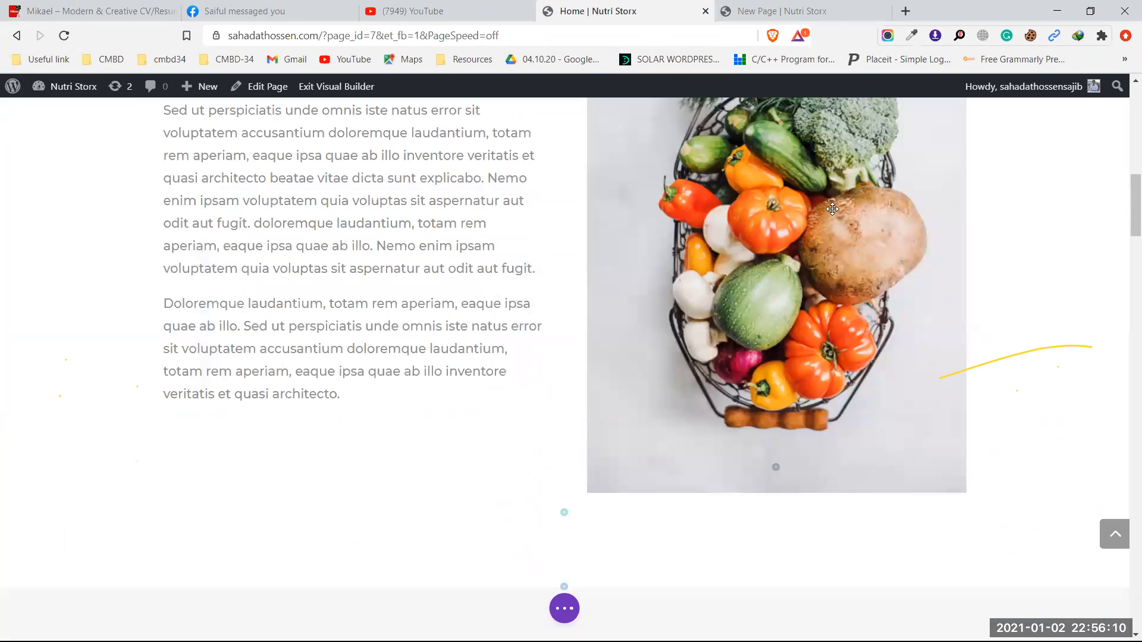
scroll(892, 244, "up", 5)
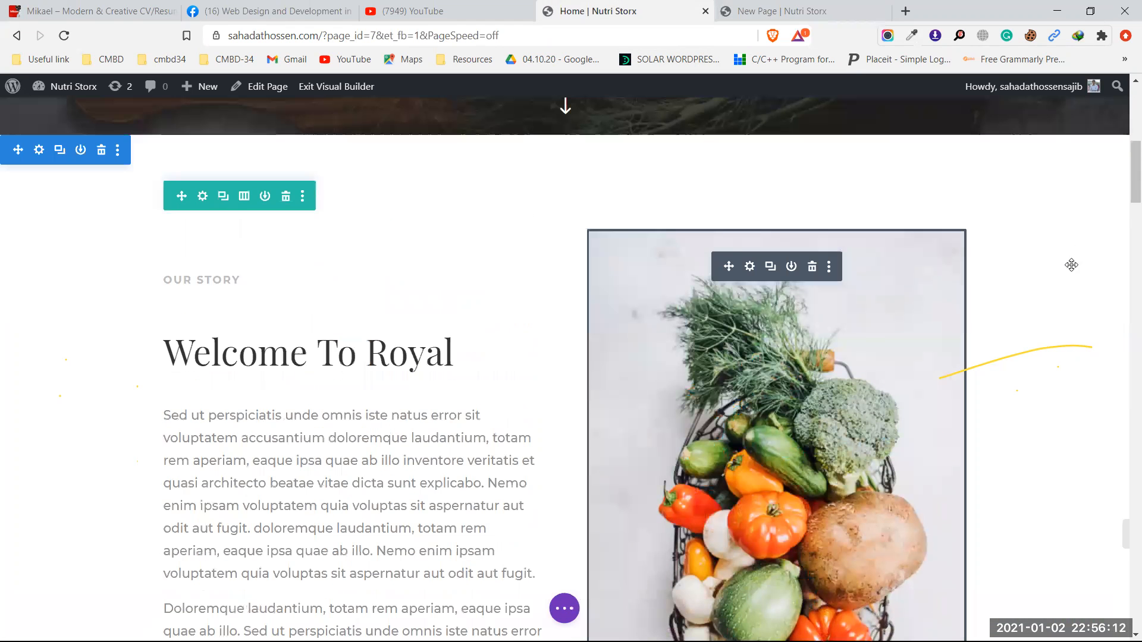
scroll(1071, 265, "down", 1)
scroll(1071, 264, "down", 2)
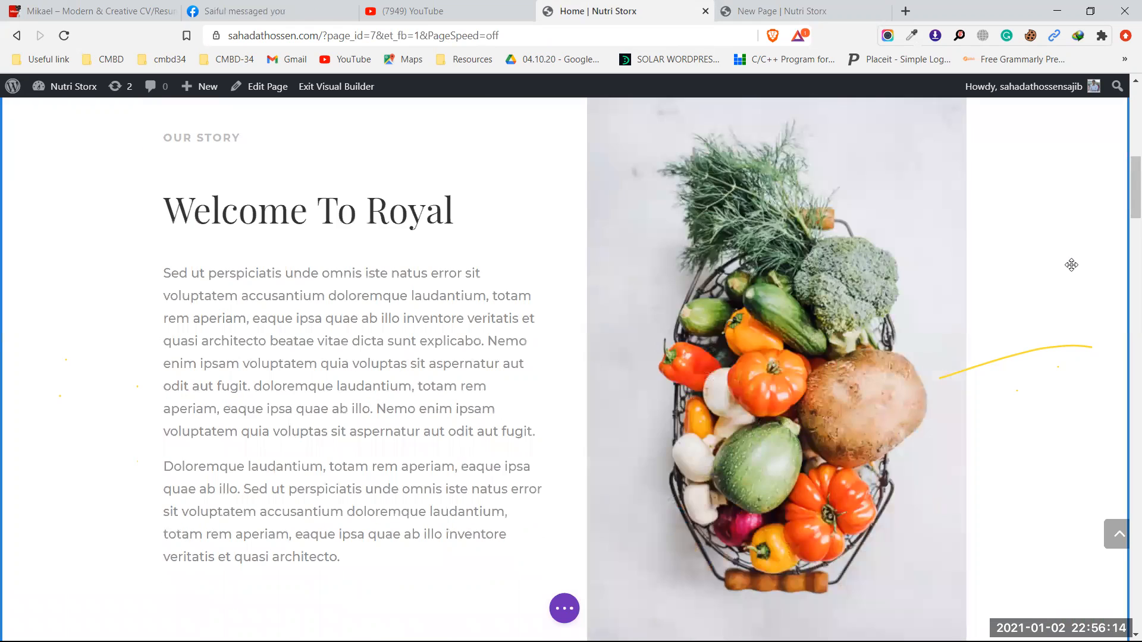
scroll(1071, 265, "down", 1)
scroll(1071, 265, "up", 1)
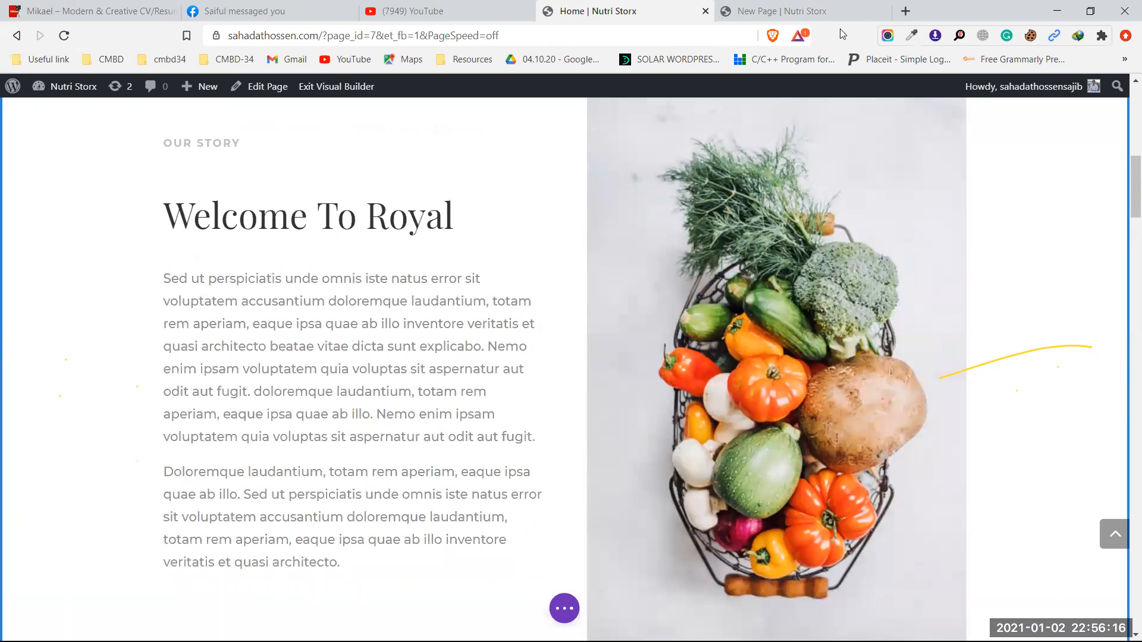
key("ctrl+Tab")
scroll(998, 260, "down", 3)
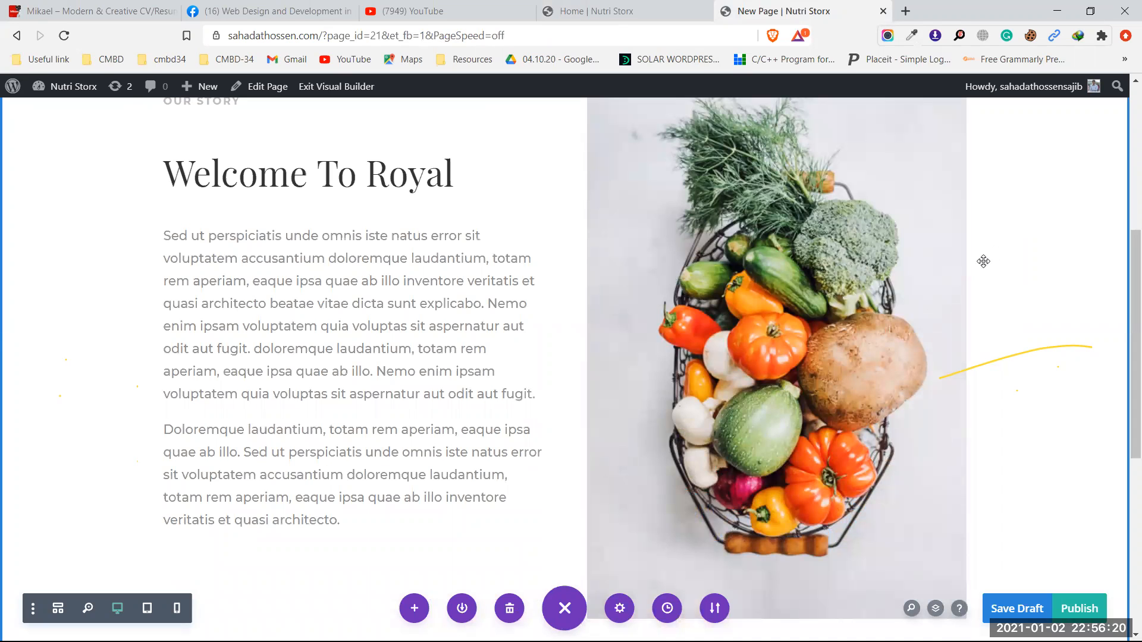
scroll(984, 260, "up", 7)
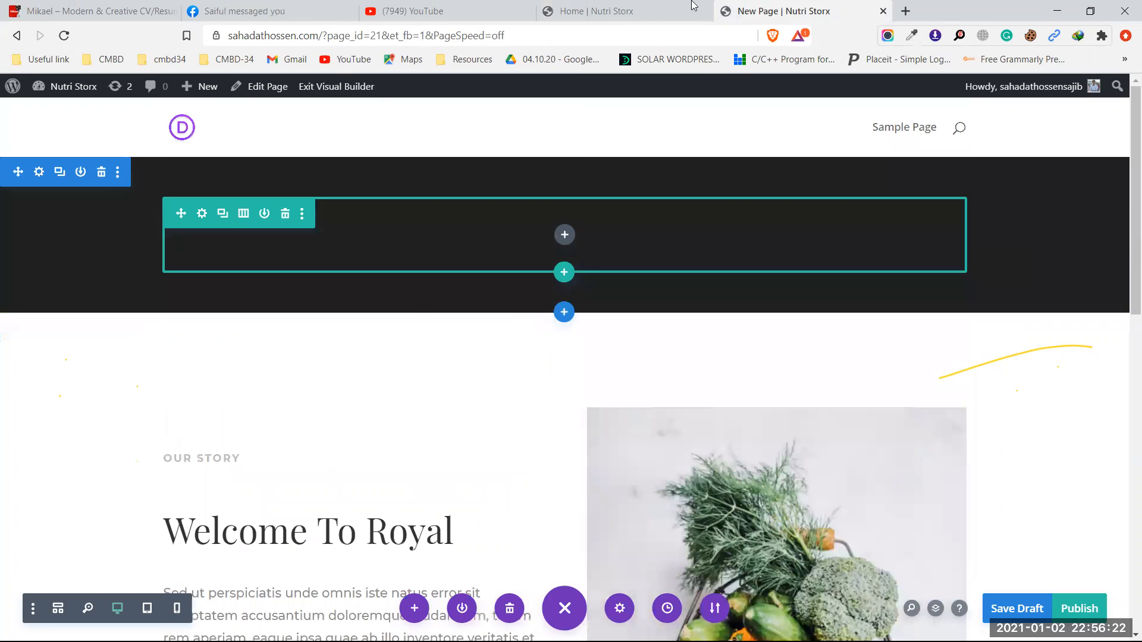
Inspect the content settings of the Home page's Only Quality Food fullwidth header and close them without changes
left_click(692, 7)
scroll(880, 440, "up", 10)
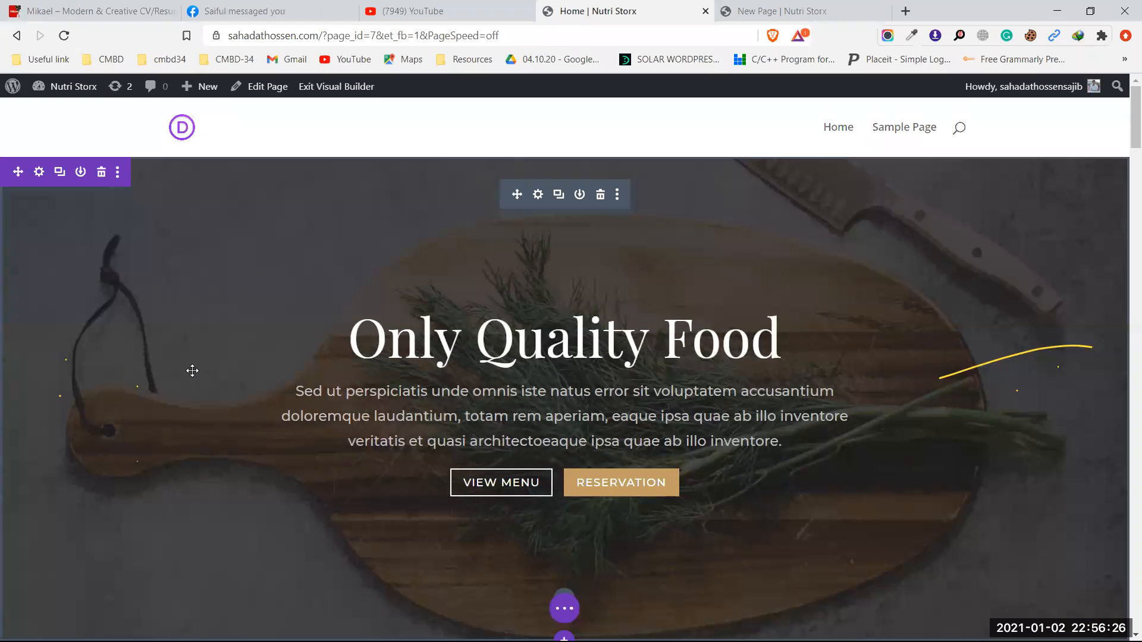
left_click(538, 198)
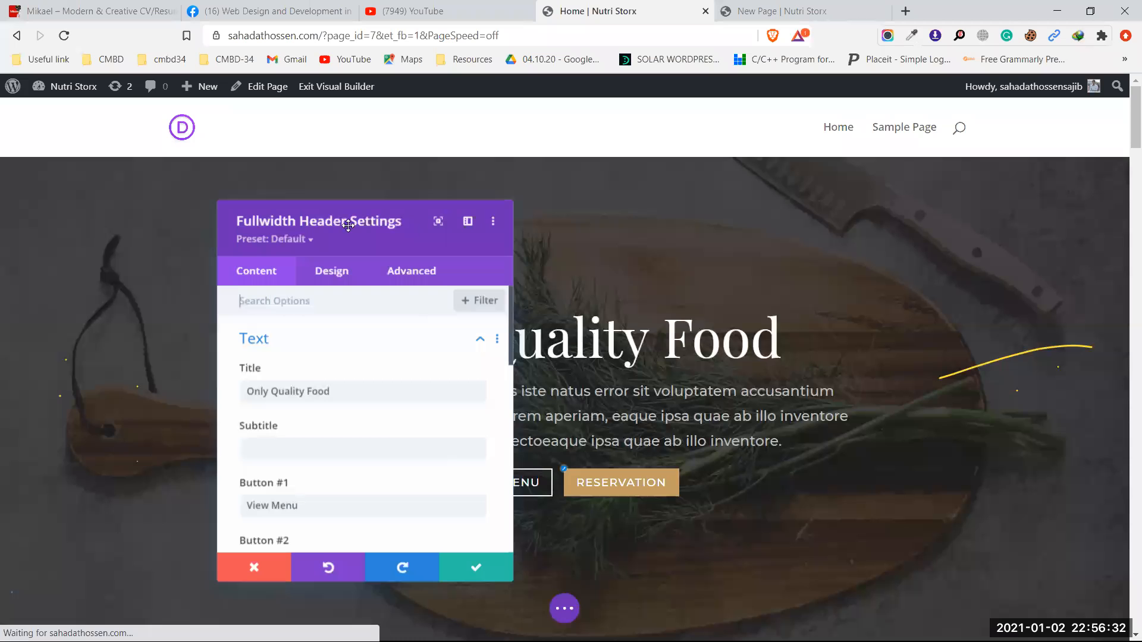
left_click_drag(344, 204, 283, 197)
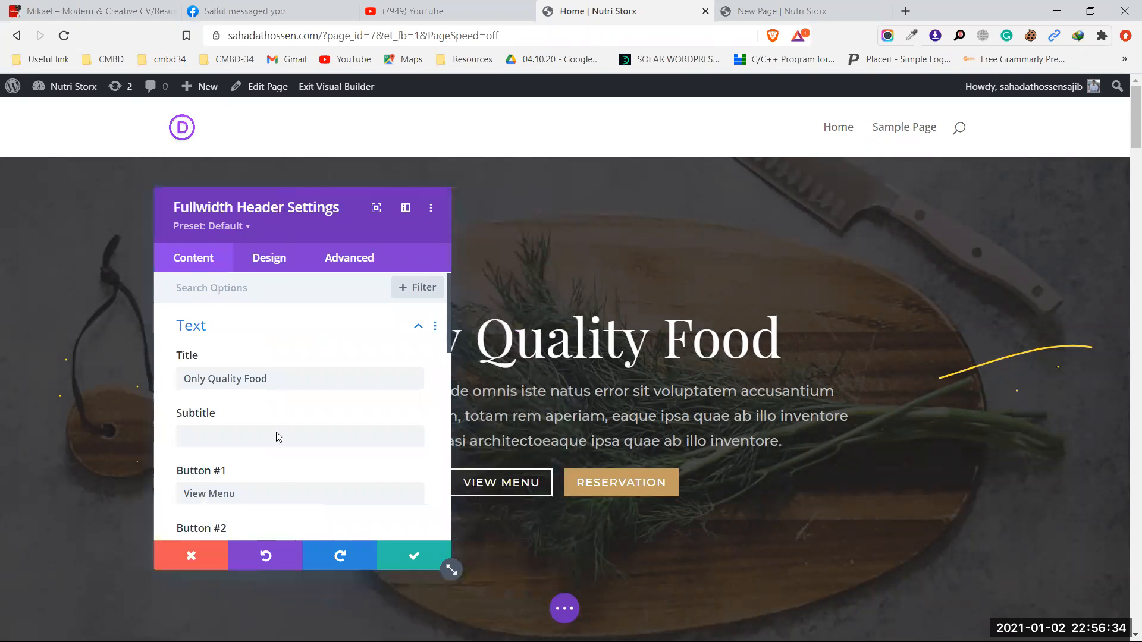
left_click(208, 558)
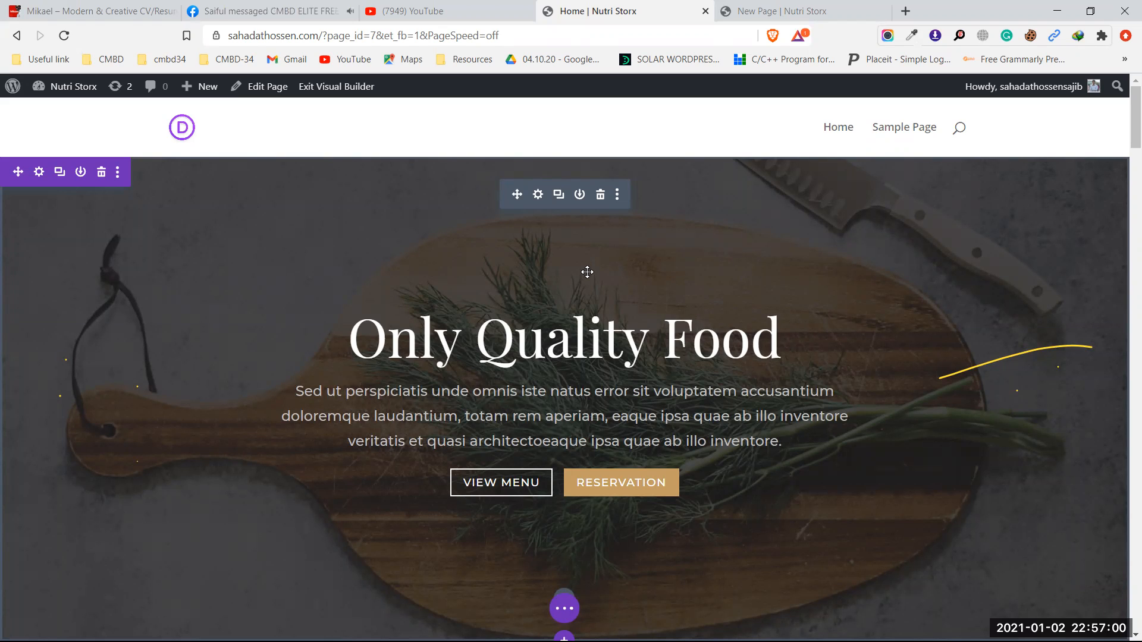
Try the custom CSS margin-top:70px; on the Main Element of the Home page's header section
left_click(39, 172)
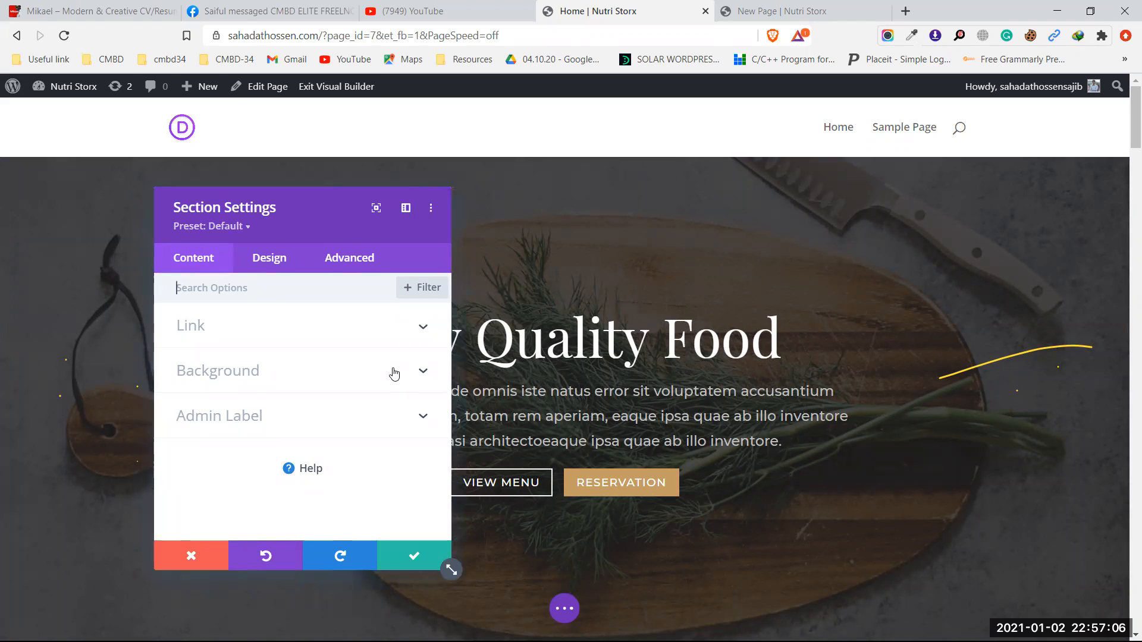
left_click(315, 261)
left_click(306, 373)
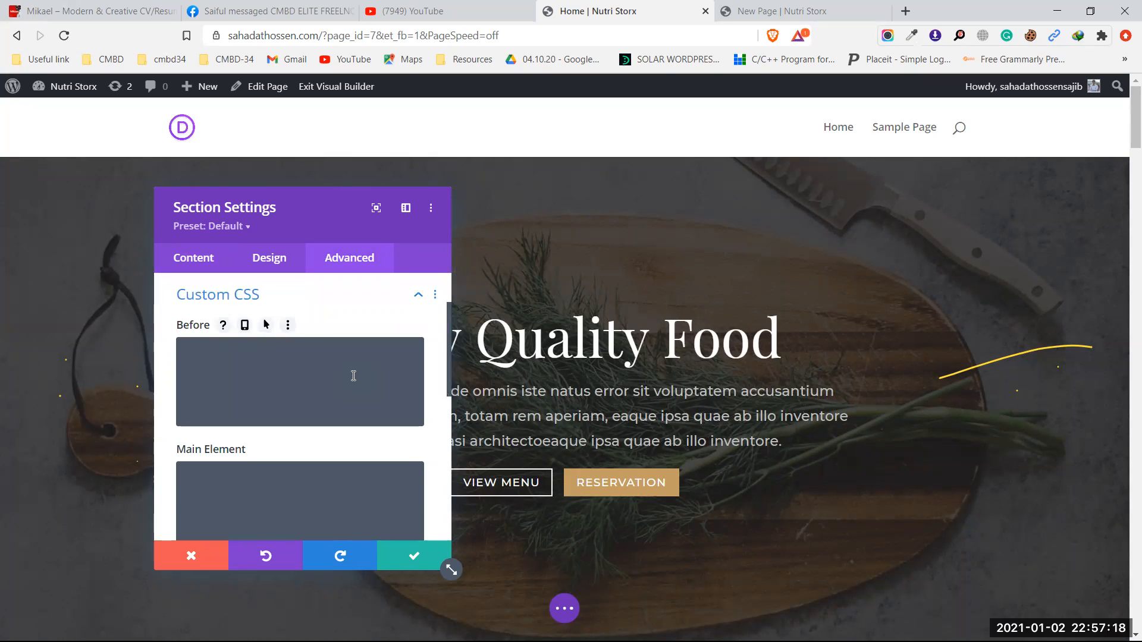
scroll(353, 376, "down", 1)
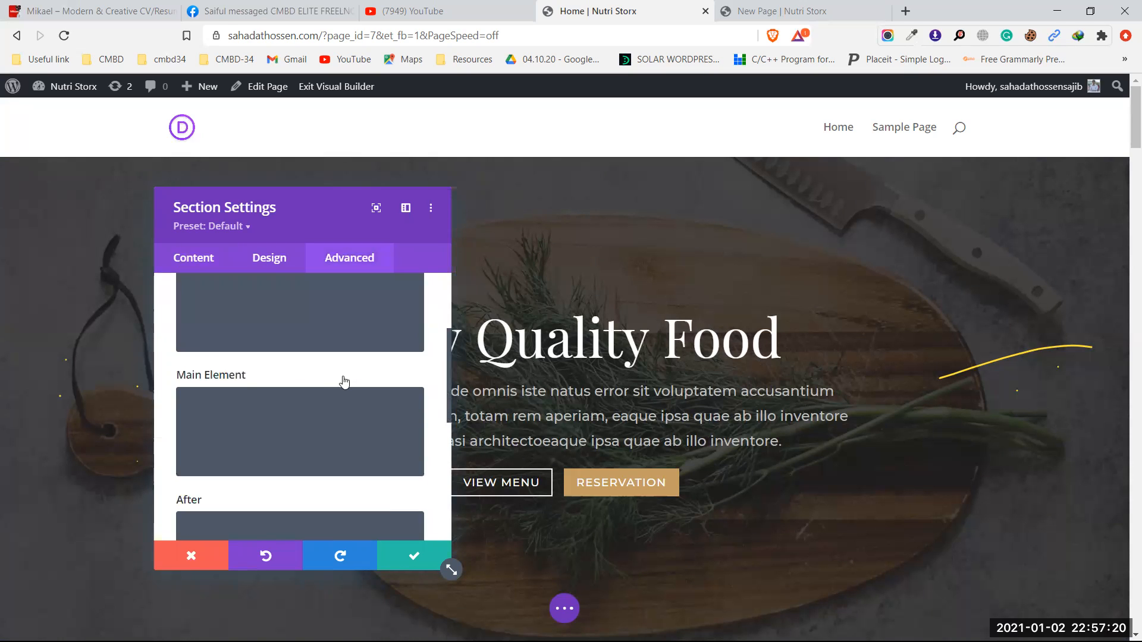
left_click(254, 400)
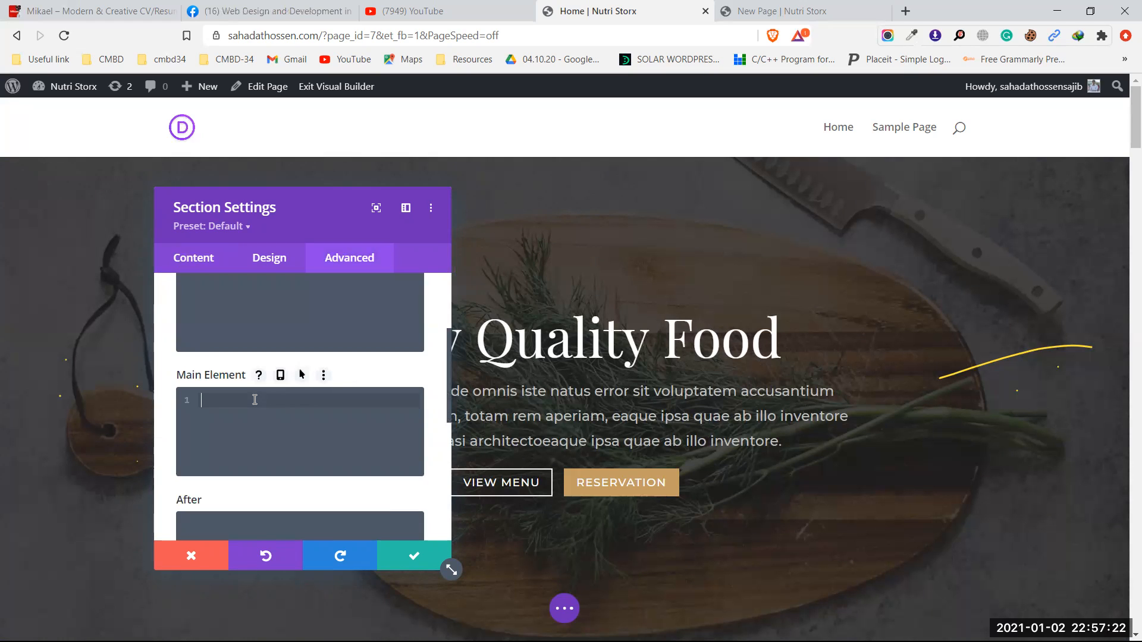
type("marg")
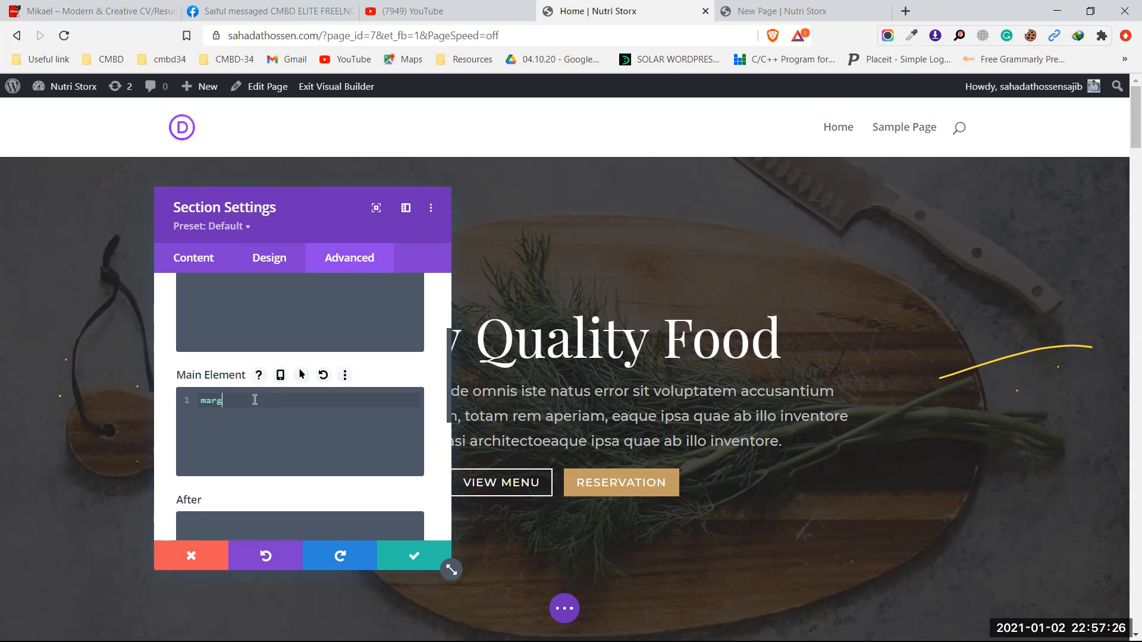
type("in-top:70px;")
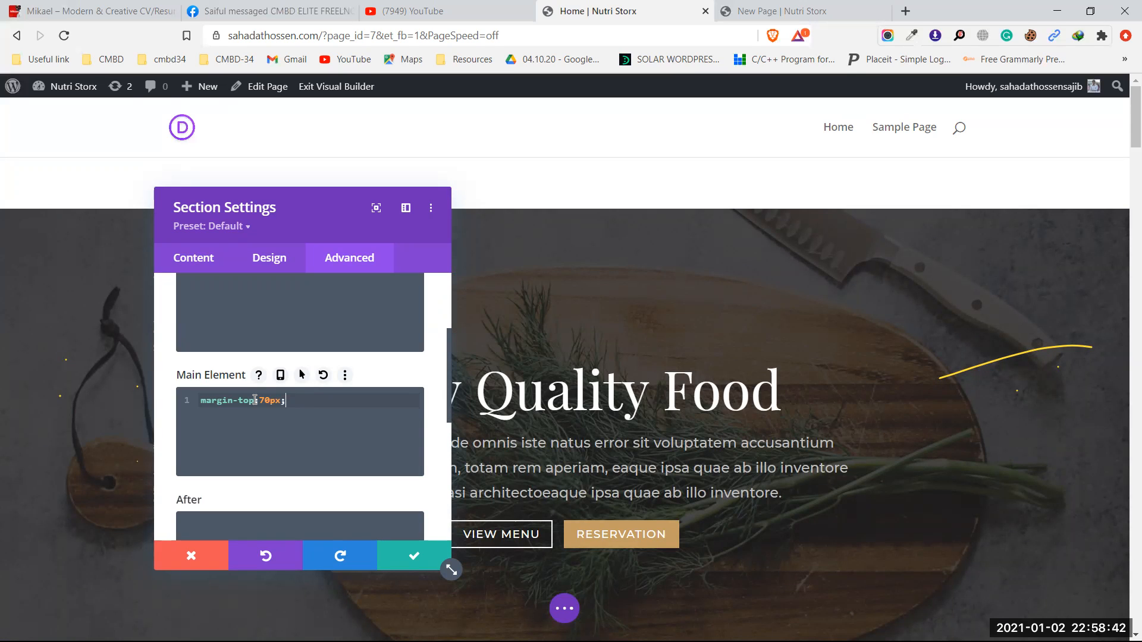
Clear the header section's Main Element CSS and discard its section settings
key("BackSpace")
key("BackSpace")
key("BackSpace")
key("BackSpace")
key("BackSpace")
key("BackSpace")
key("BackSpace")
key("BackSpace")
key("BackSpace")
key("BackSpace")
key("BackSpace")
key("BackSpace")
key("BackSpace")
key("BackSpace")
key("BackSpace")
key("BackSpace")
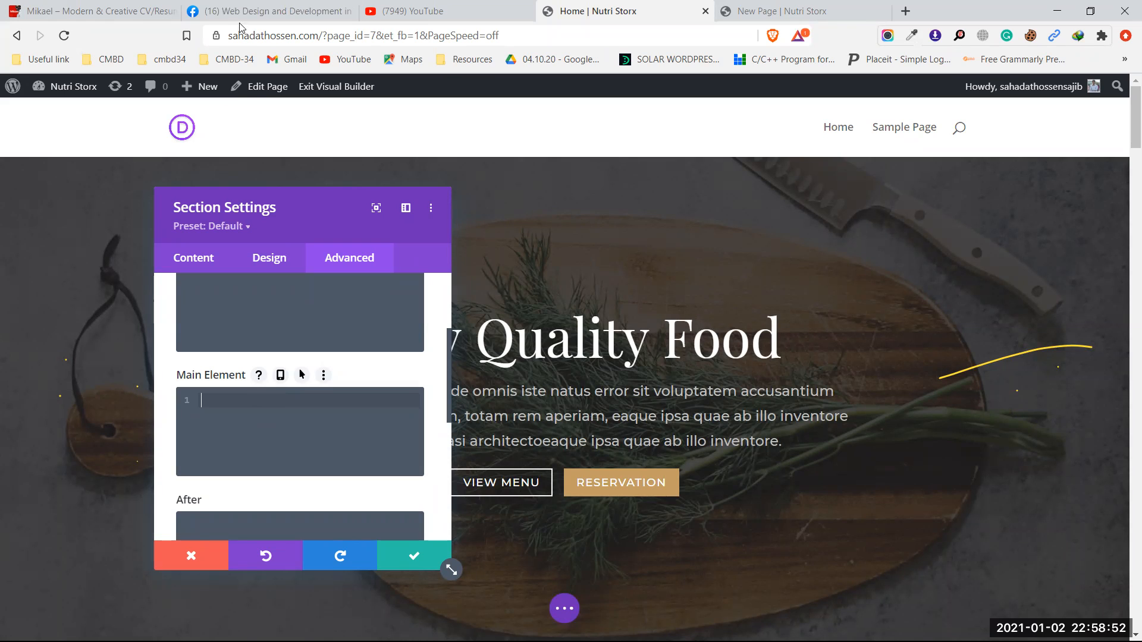
scroll(256, 411, "up", 3)
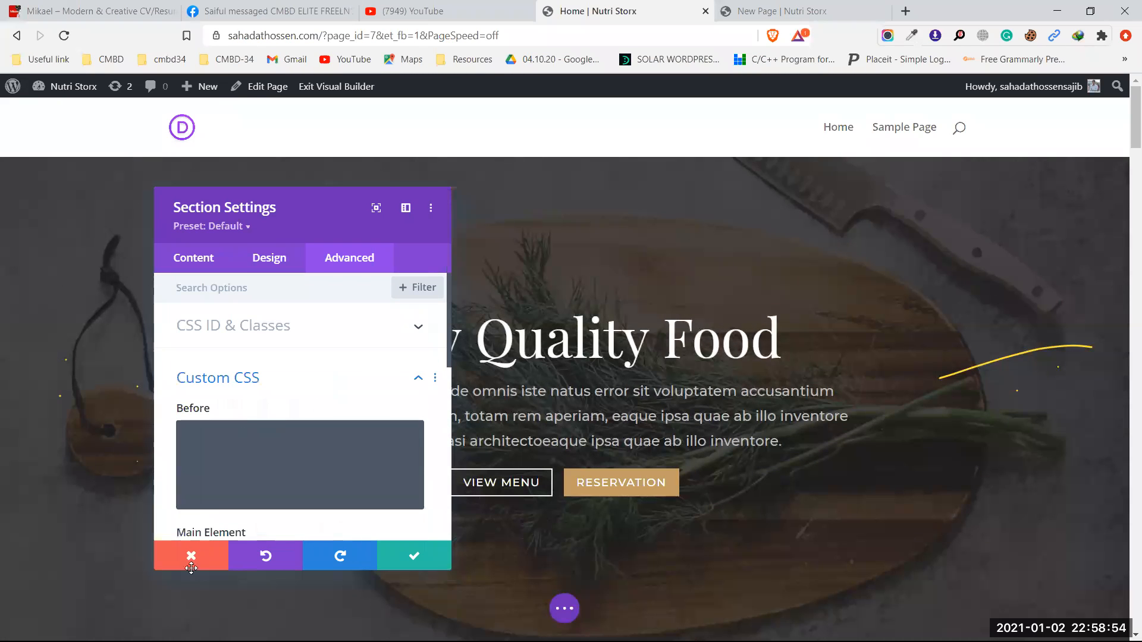
left_click(191, 556)
Examine the Home page's Our Story section and its spacing to the header above and the section below
scroll(771, 329, "down", 5)
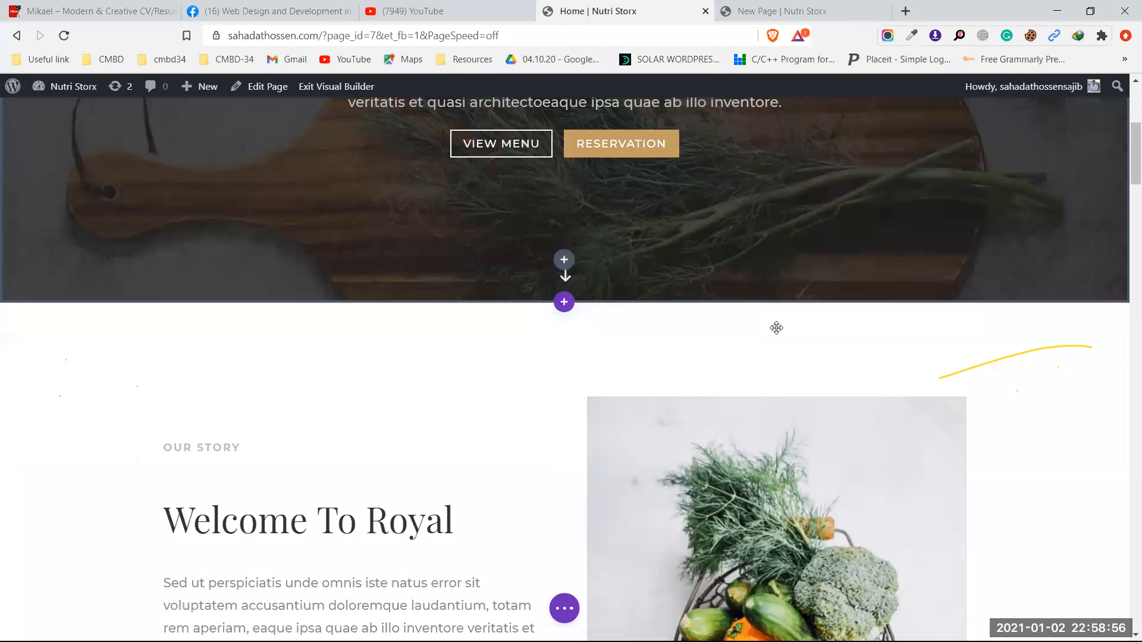
scroll(523, 392, "down", 5)
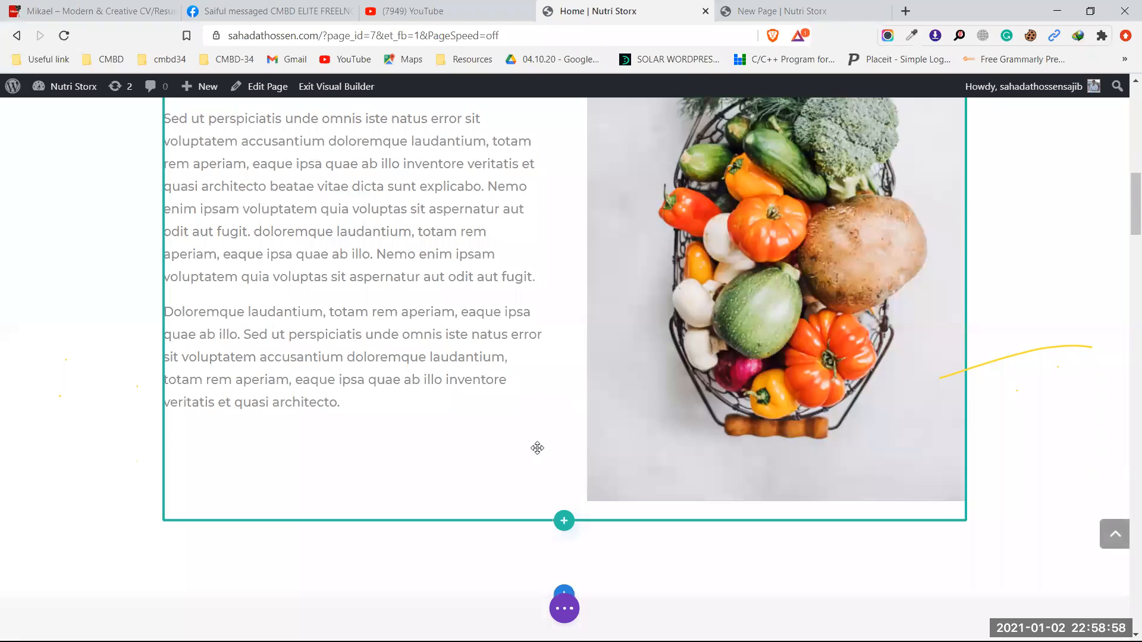
scroll(537, 447, "up", 6)
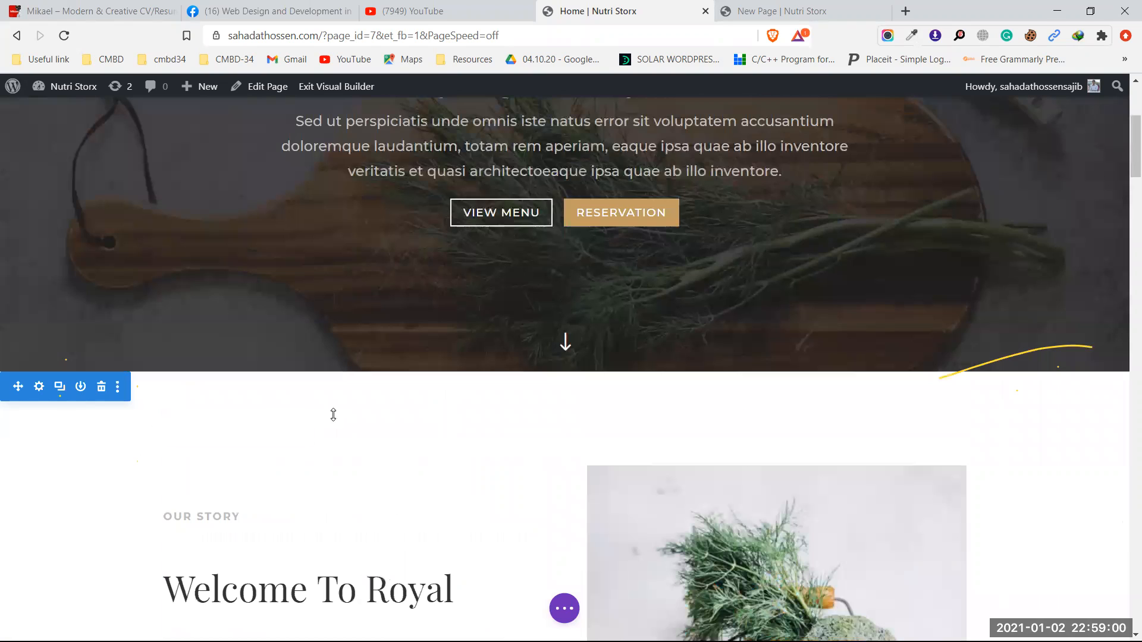
scroll(1125, 422, "down", 3)
scroll(1104, 413, "up", 5)
scroll(1105, 417, "down", 2)
scroll(1105, 417, "down", 7)
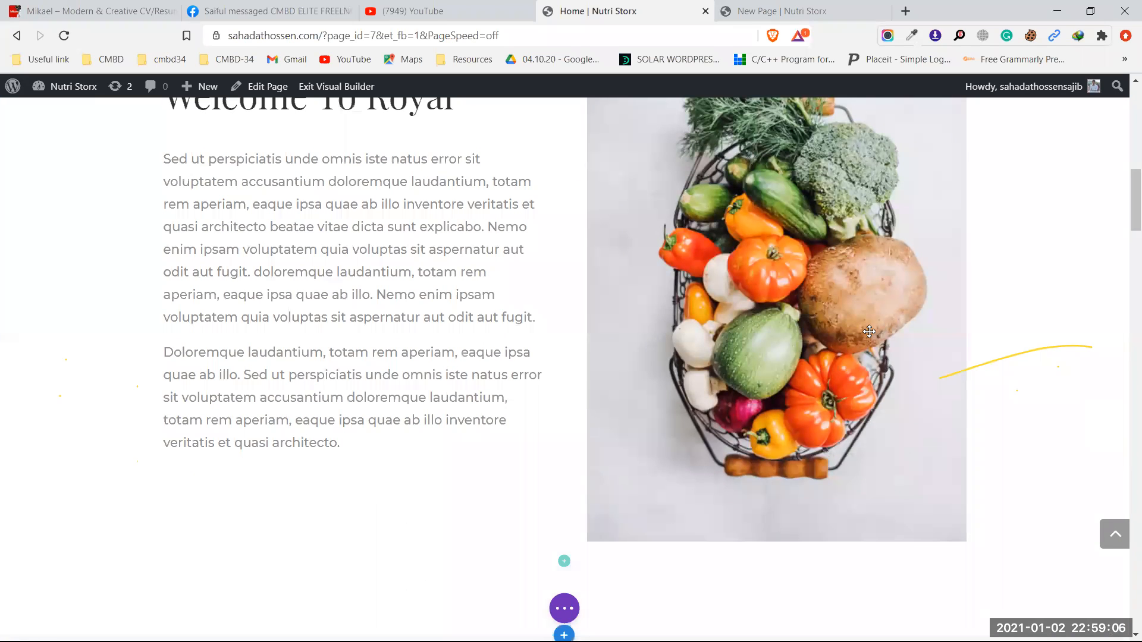
scroll(998, 338, "down", 1)
scroll(998, 338, "down", 4)
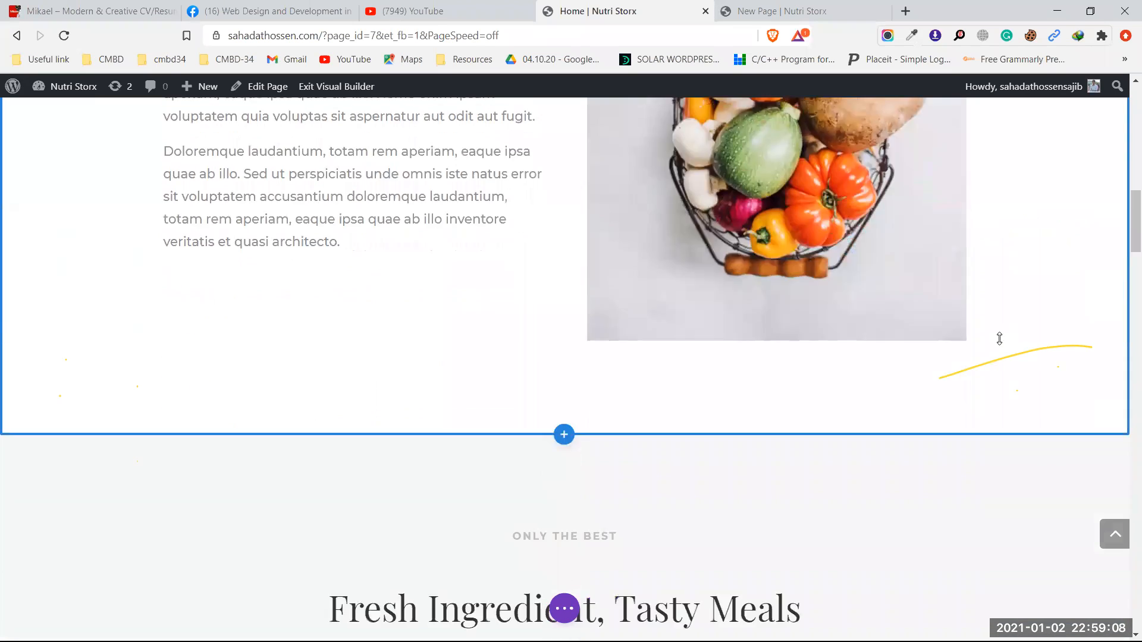
scroll(522, 386, "up", 3)
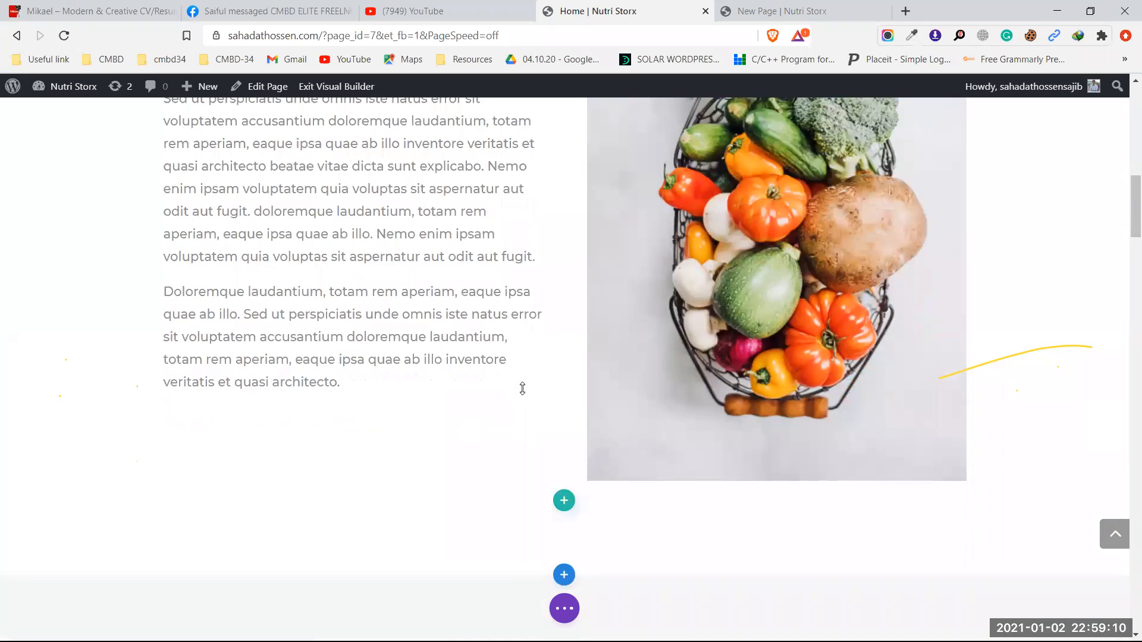
scroll(522, 388, "up", 6)
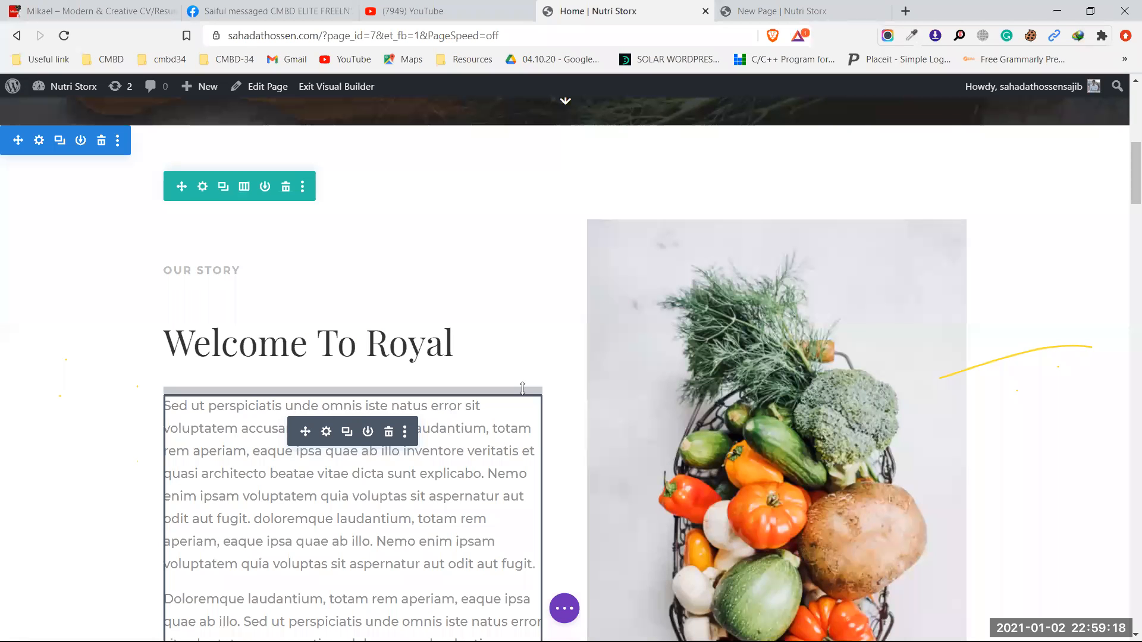
Inspect the text content settings of the Home page's Only Quality Food header and discard them unchanged
scroll(540, 388, "up", 4)
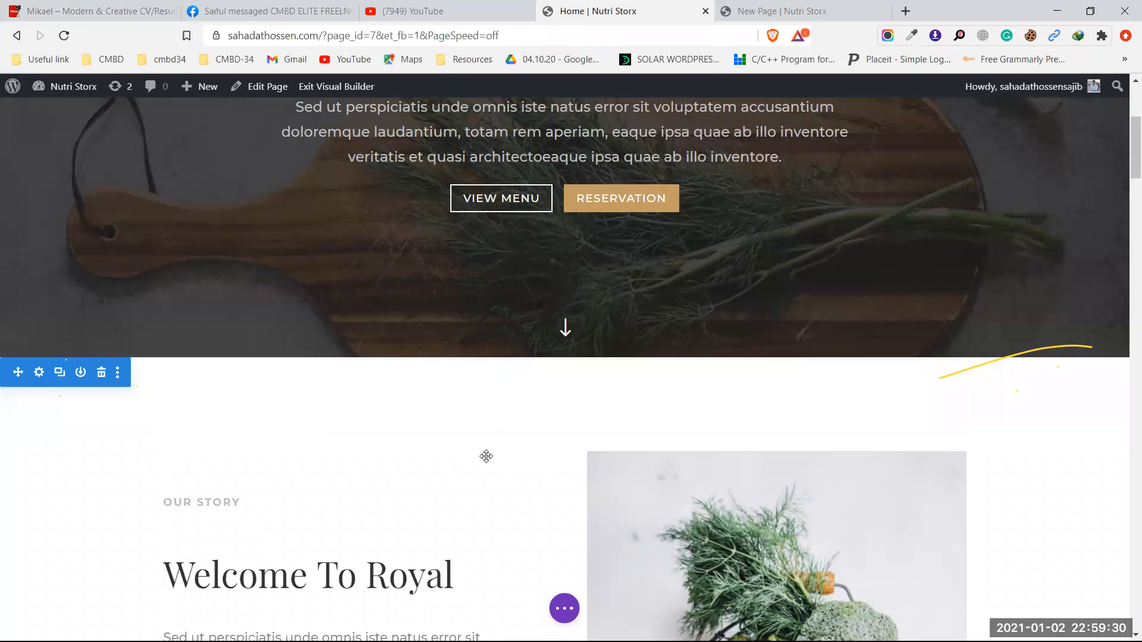
scroll(499, 430, "up", 1)
scroll(499, 430, "up", 5)
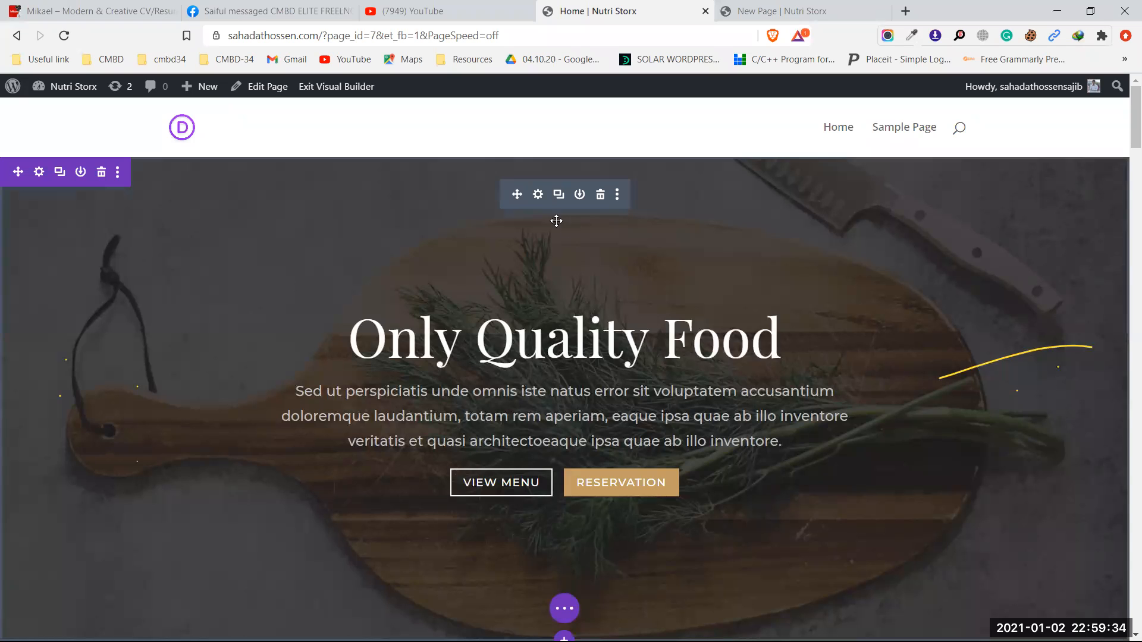
left_click(537, 195)
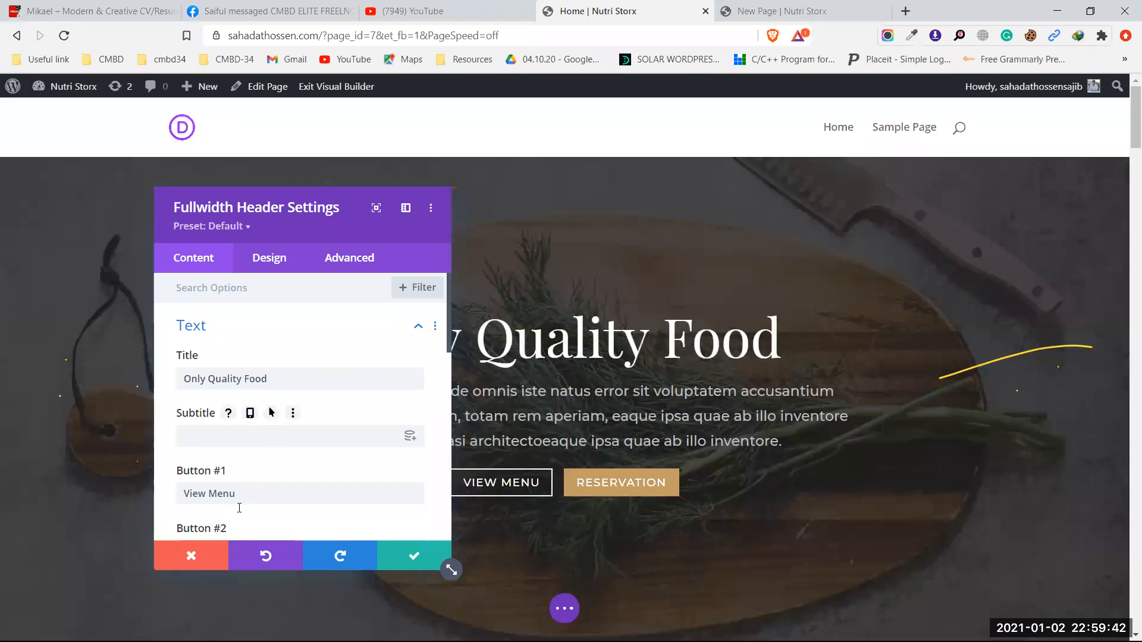
left_click(212, 557)
Examine the Home page's section, row and module structure in wireframe view and return to the desktop view
scroll(452, 458, "down", 2)
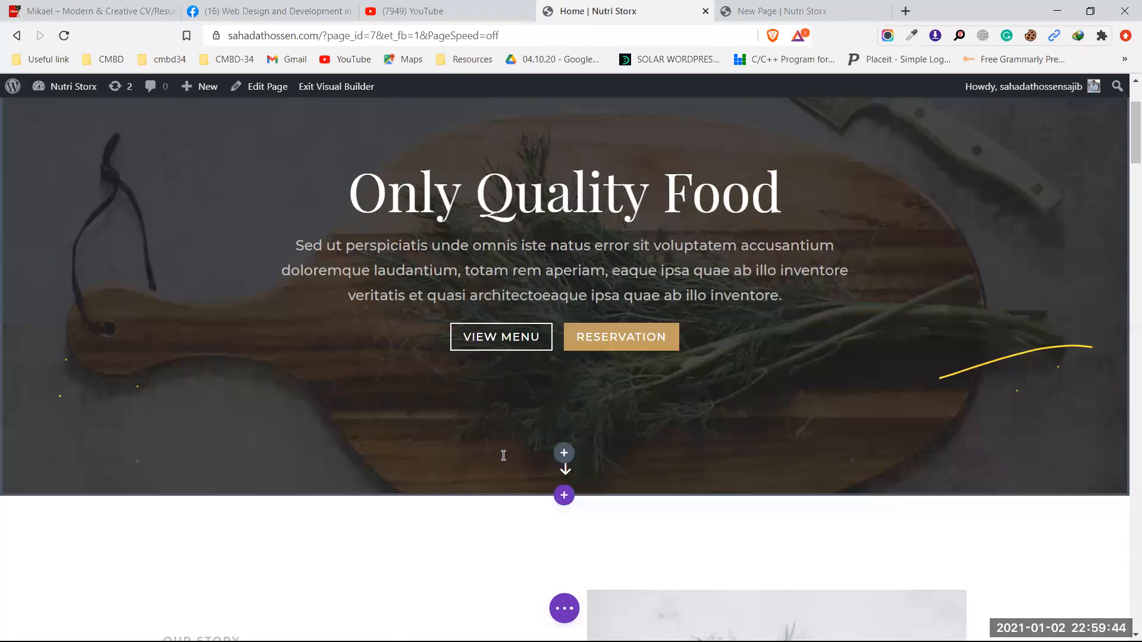
scroll(256, 369, "down", 5)
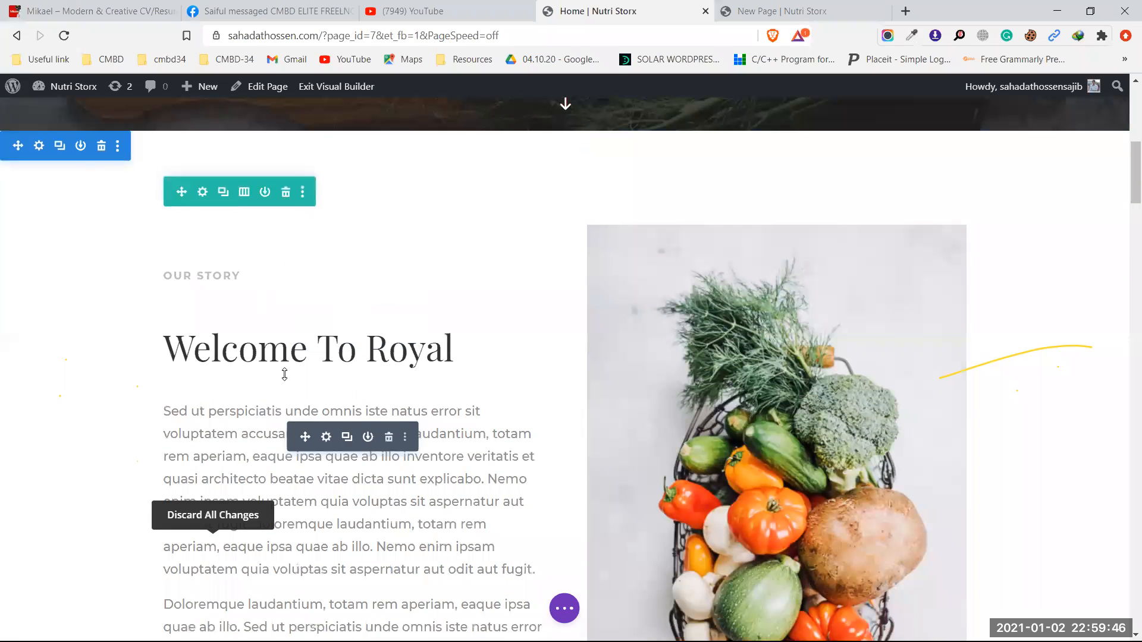
scroll(531, 479, "up", 7)
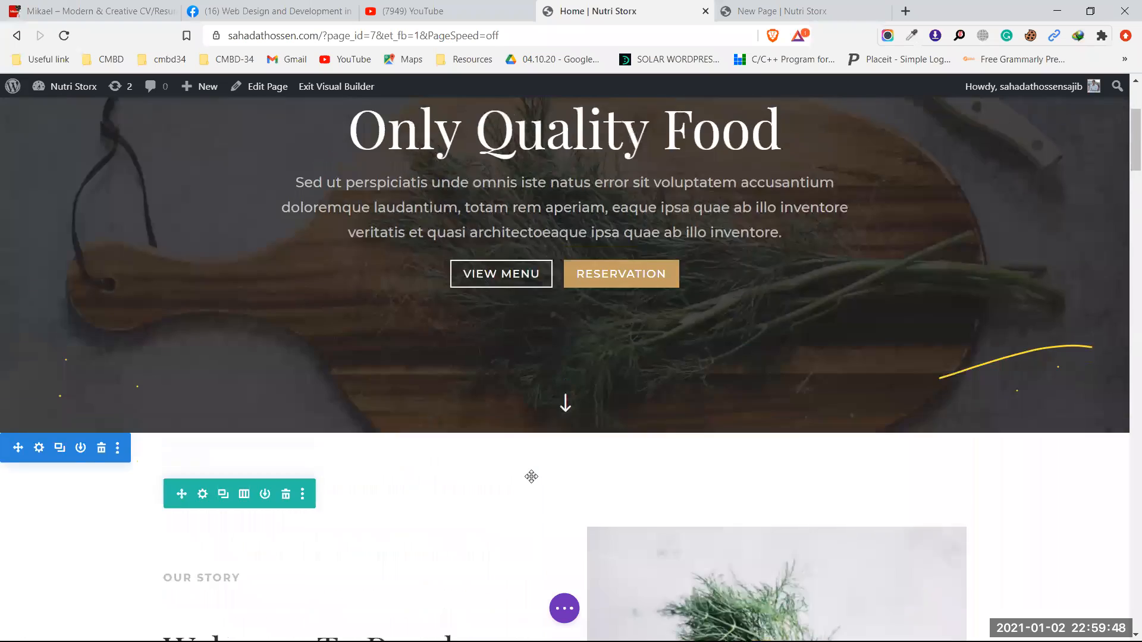
scroll(620, 453, "down", 5)
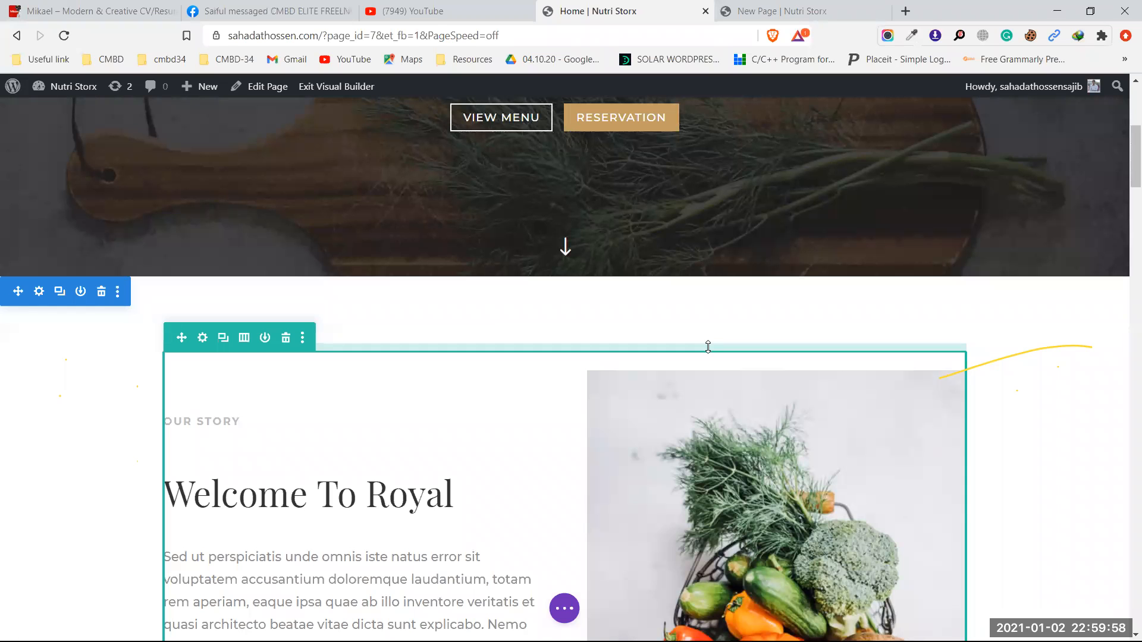
scroll(708, 348, "up", 6)
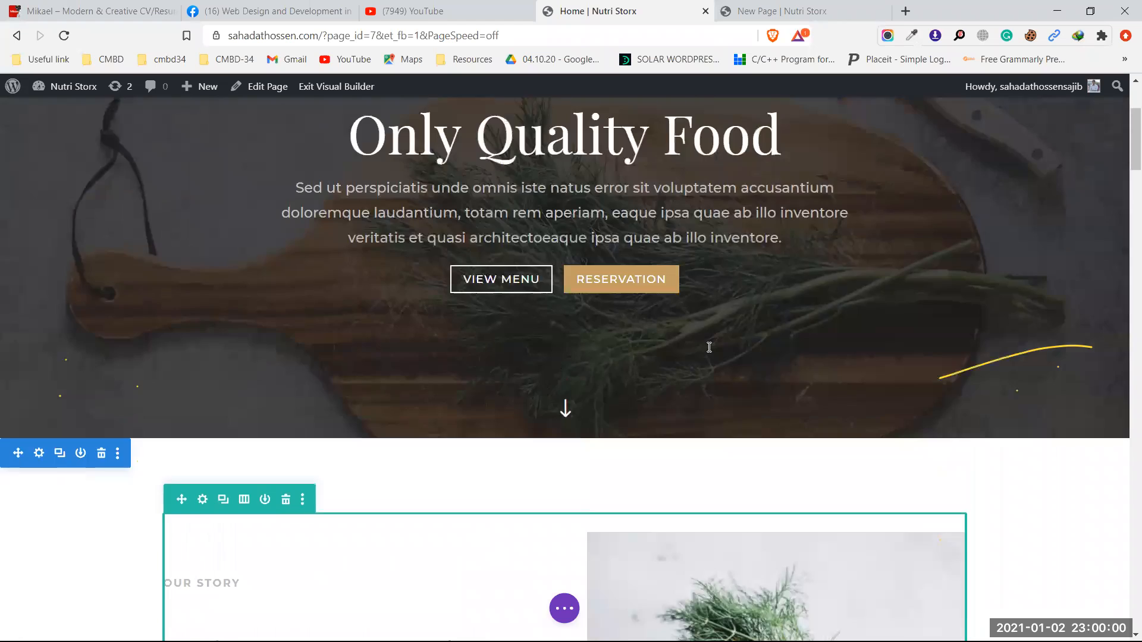
mouse_move(707, 347)
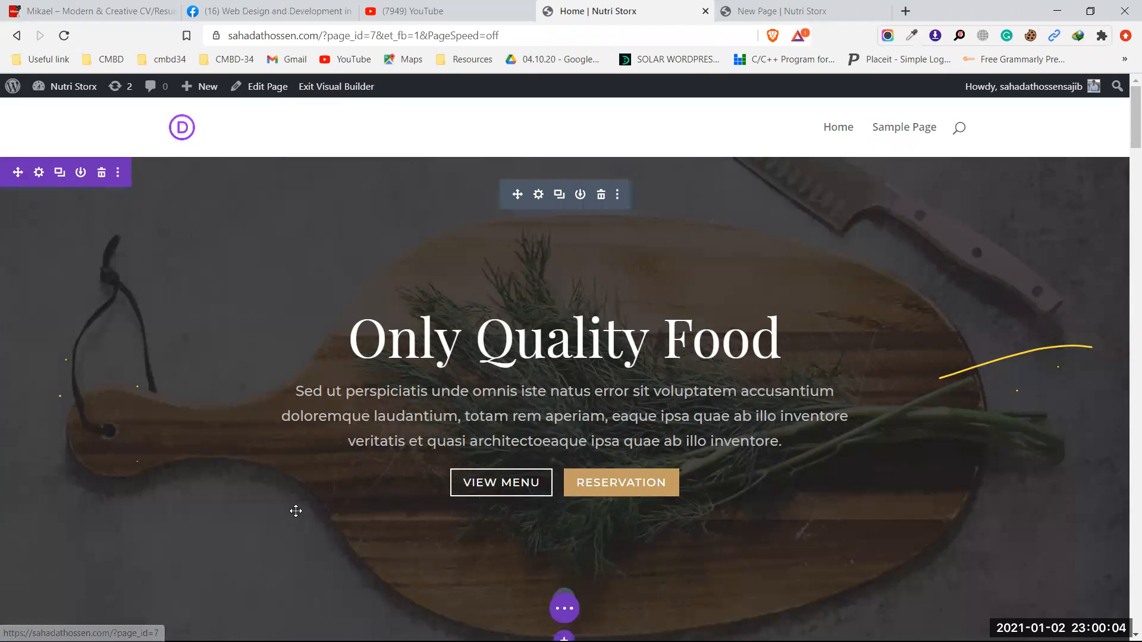
scroll(615, 587, "down", 1)
left_click(564, 609)
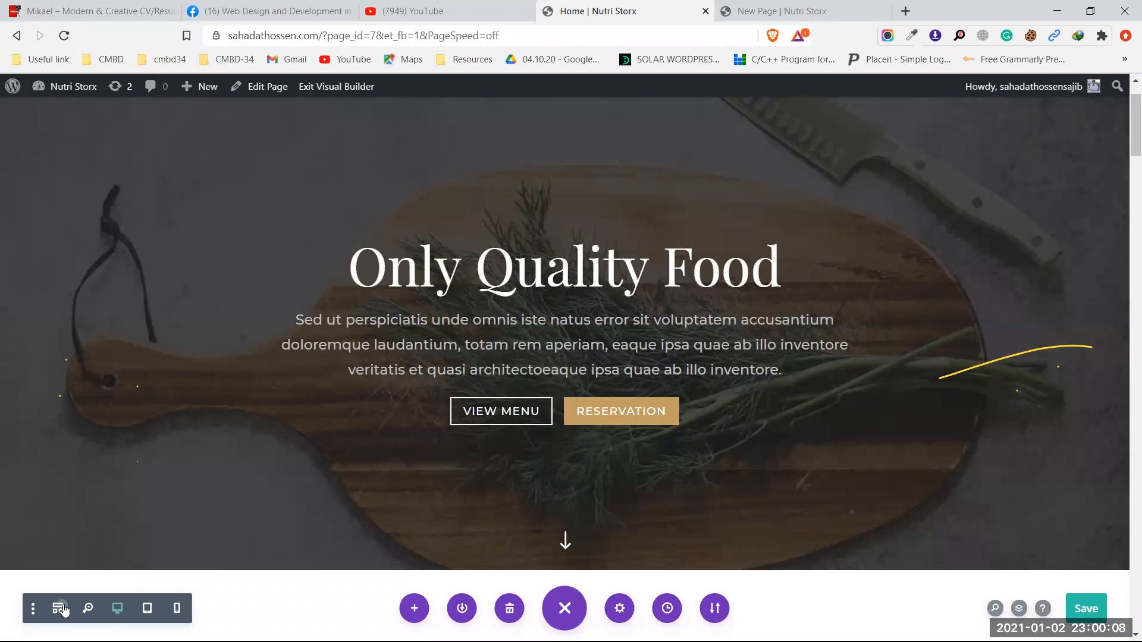
left_click(59, 609)
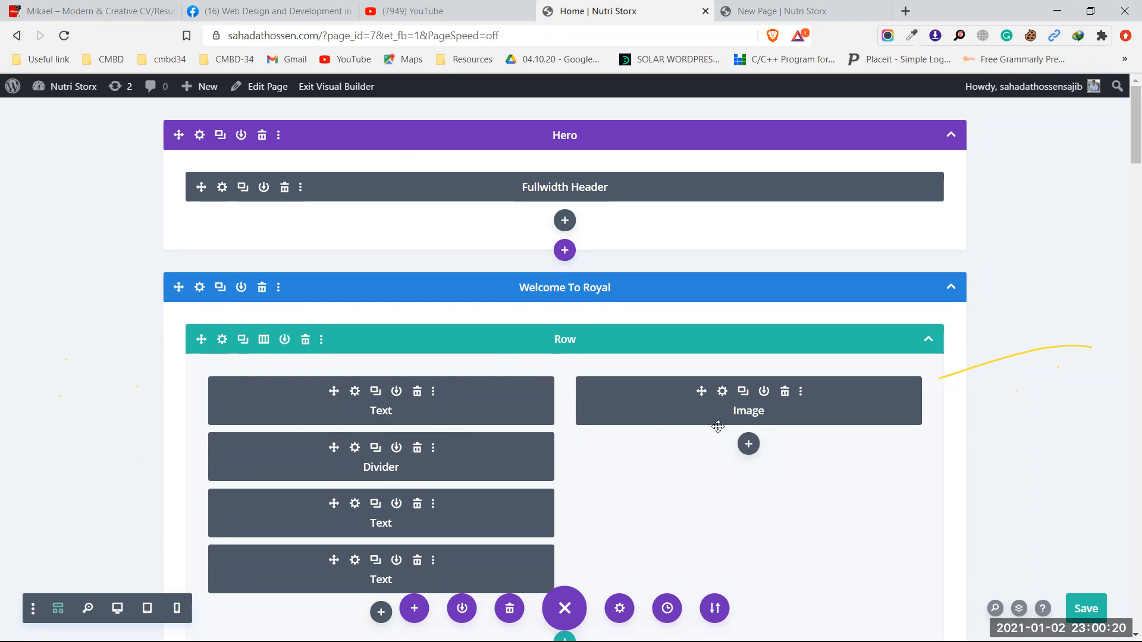
left_click(58, 609)
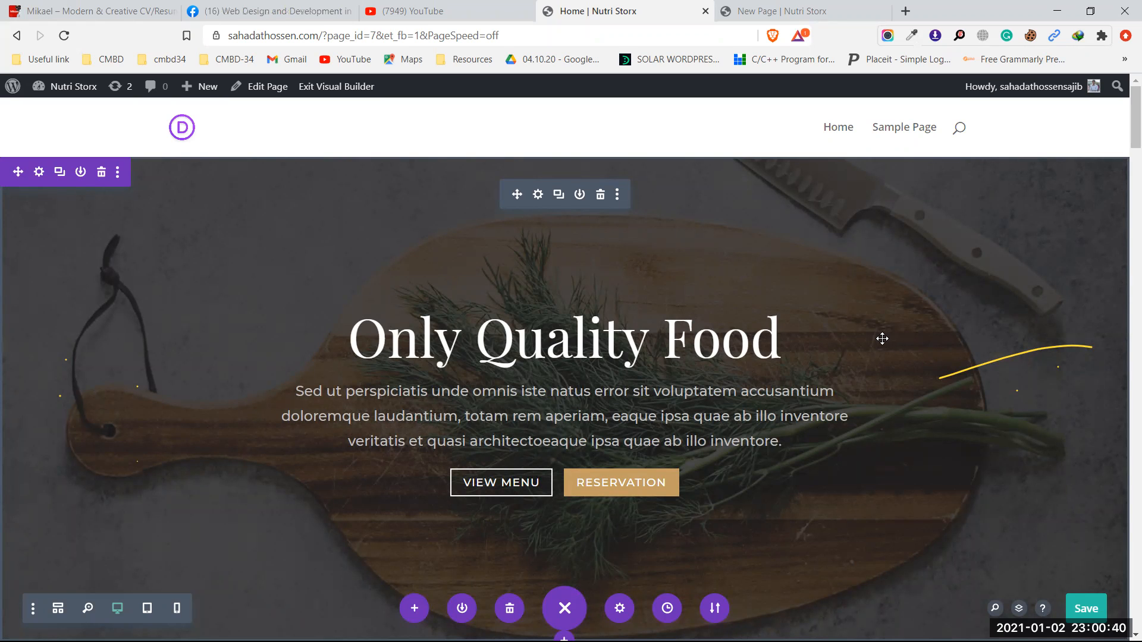
Compare the Home page's header and Our Story section with the version built on the New Page
scroll(882, 337, "down", 10)
scroll(402, 340, "down", 1)
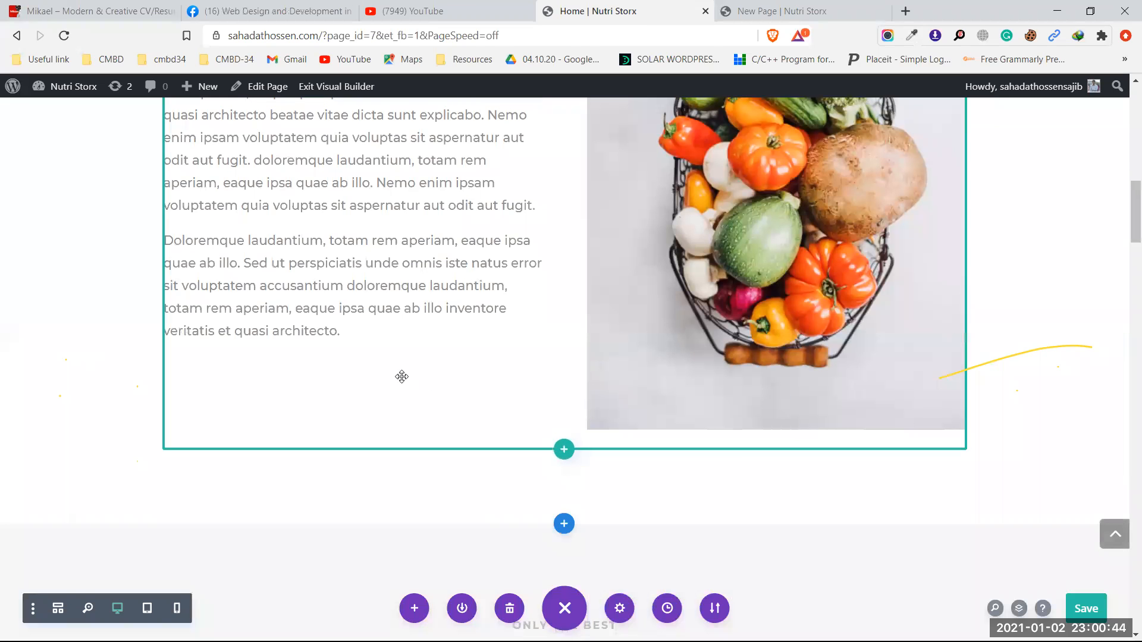
scroll(400, 374, "up", 10)
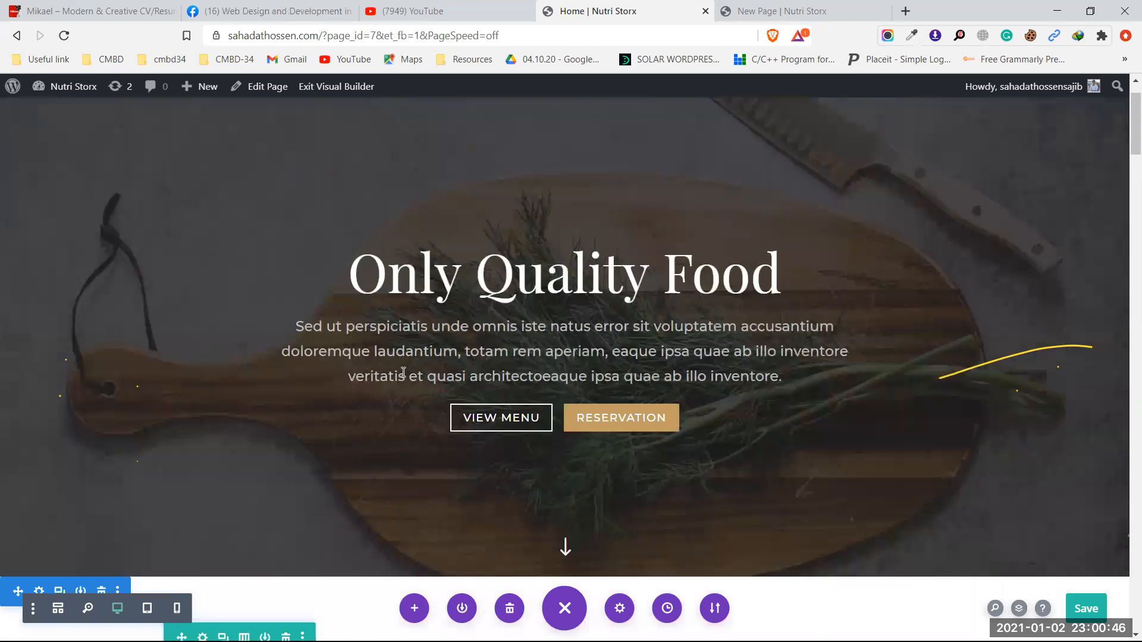
scroll(403, 375, "up", 2)
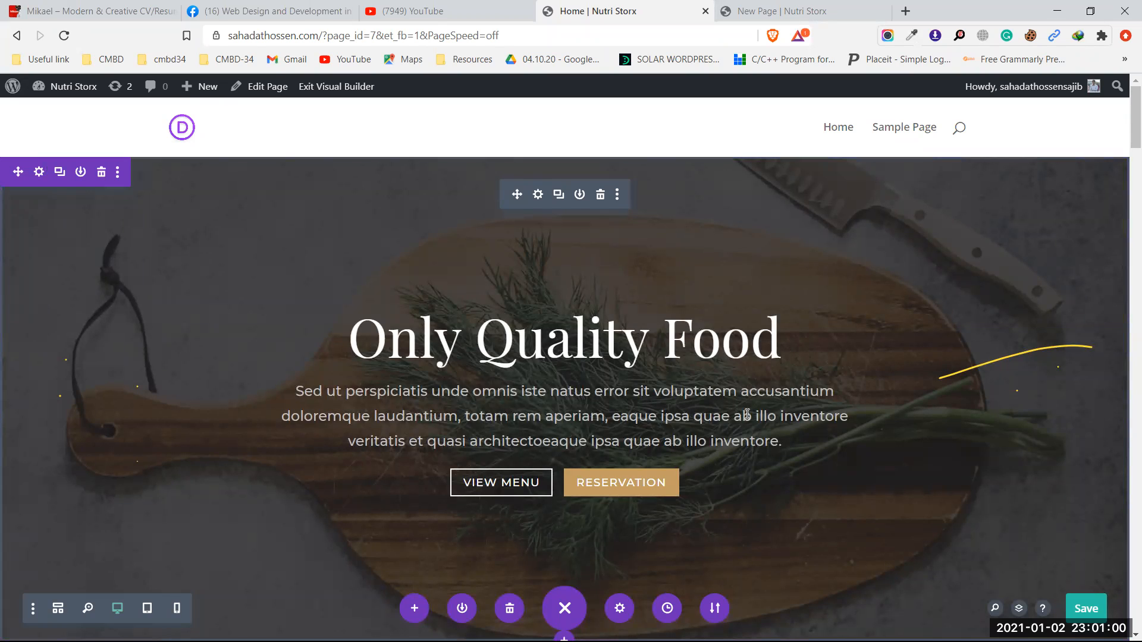
scroll(745, 408, "down", 2)
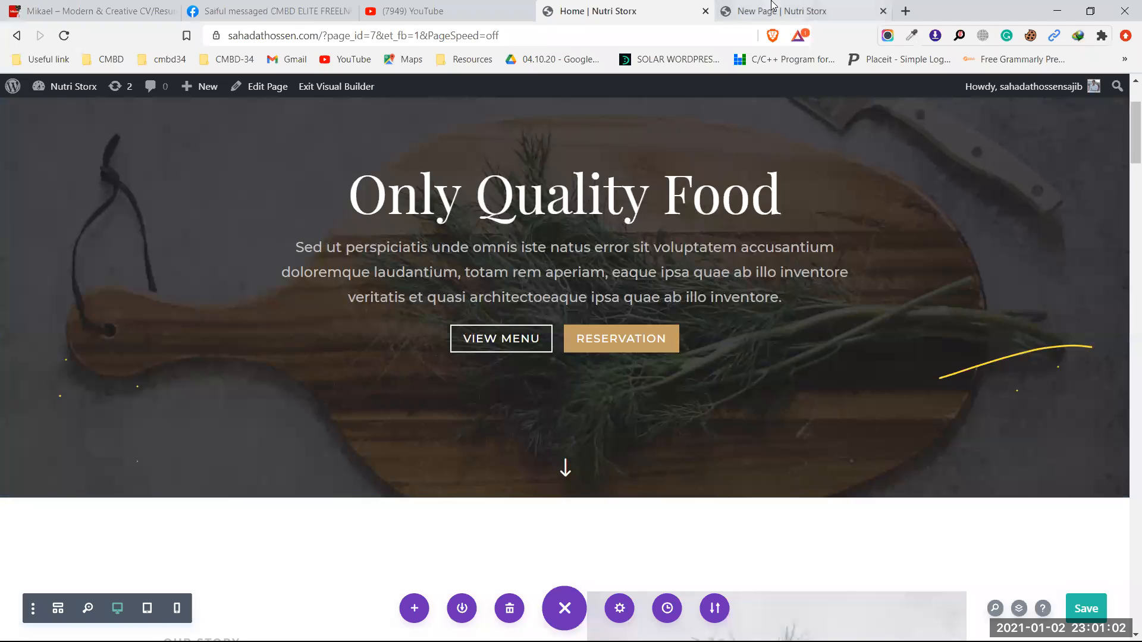
key("ctrl+Tab")
scroll(723, 360, "down", 2)
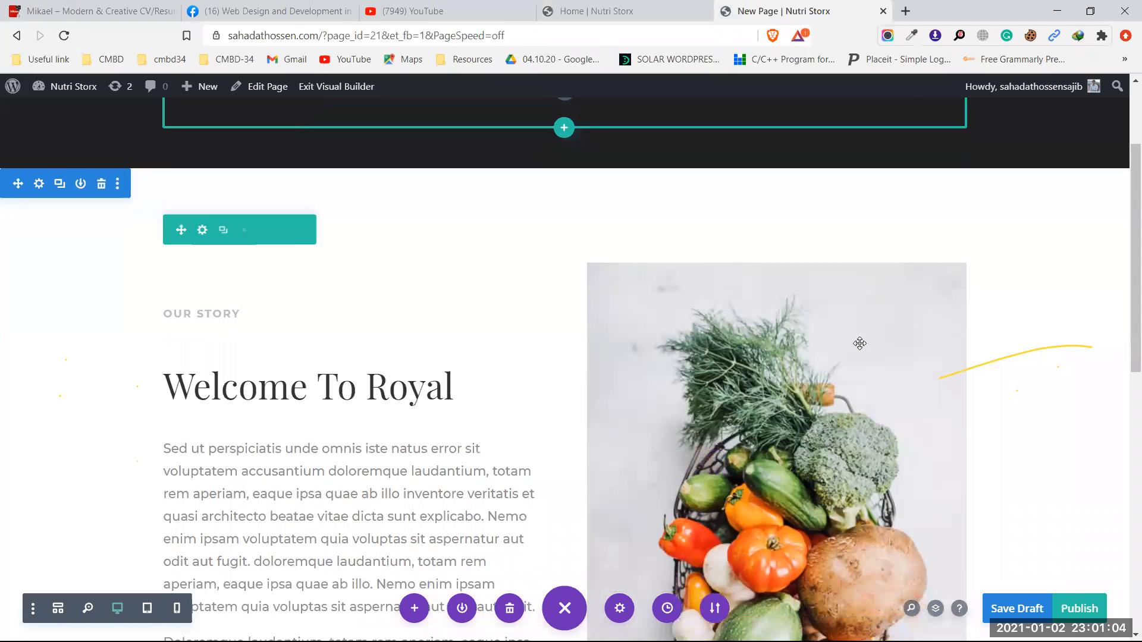
scroll(1037, 381, "down", 3)
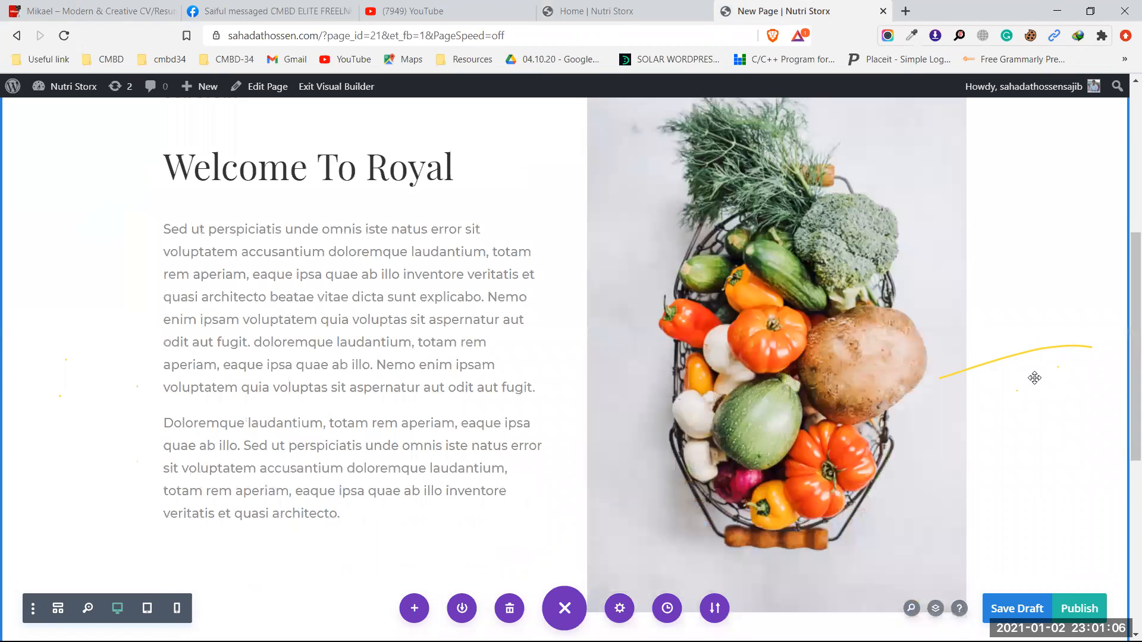
Return to the Home page and review its sections from Our Story to the footer and back
left_click(642, 6)
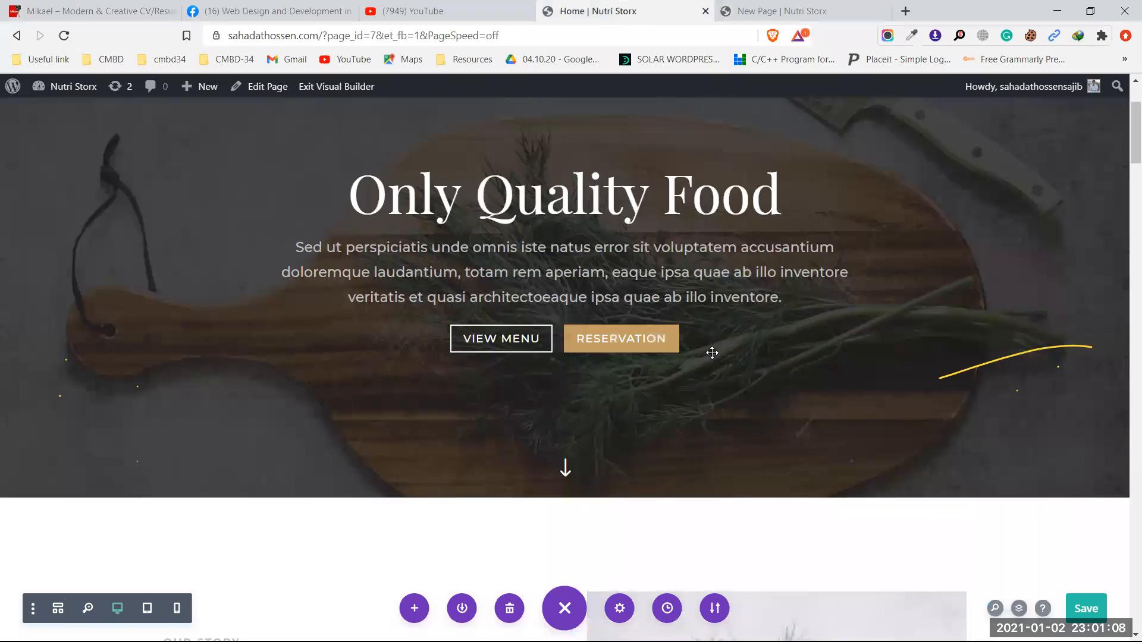
scroll(715, 359, "down", 15)
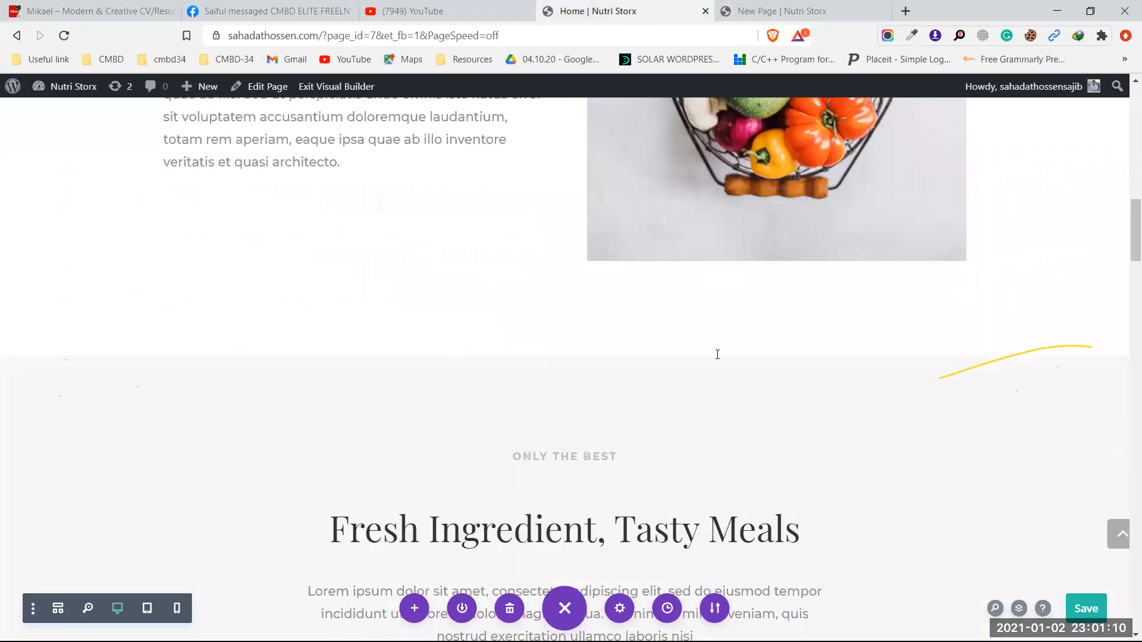
scroll(717, 354, "down", 16)
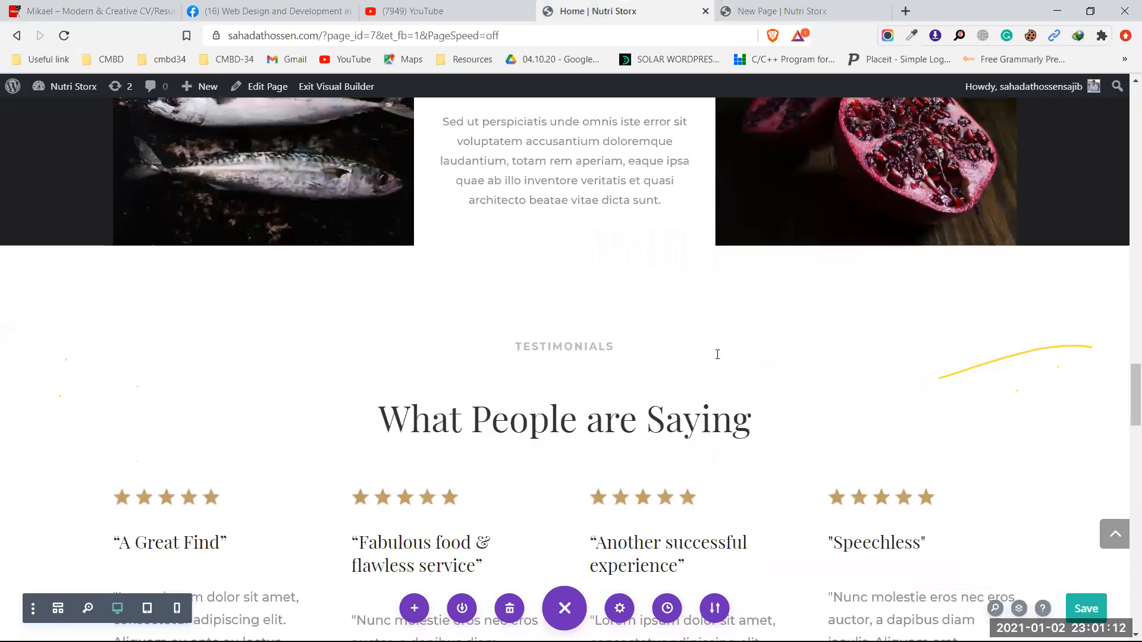
scroll(717, 353, "down", 10)
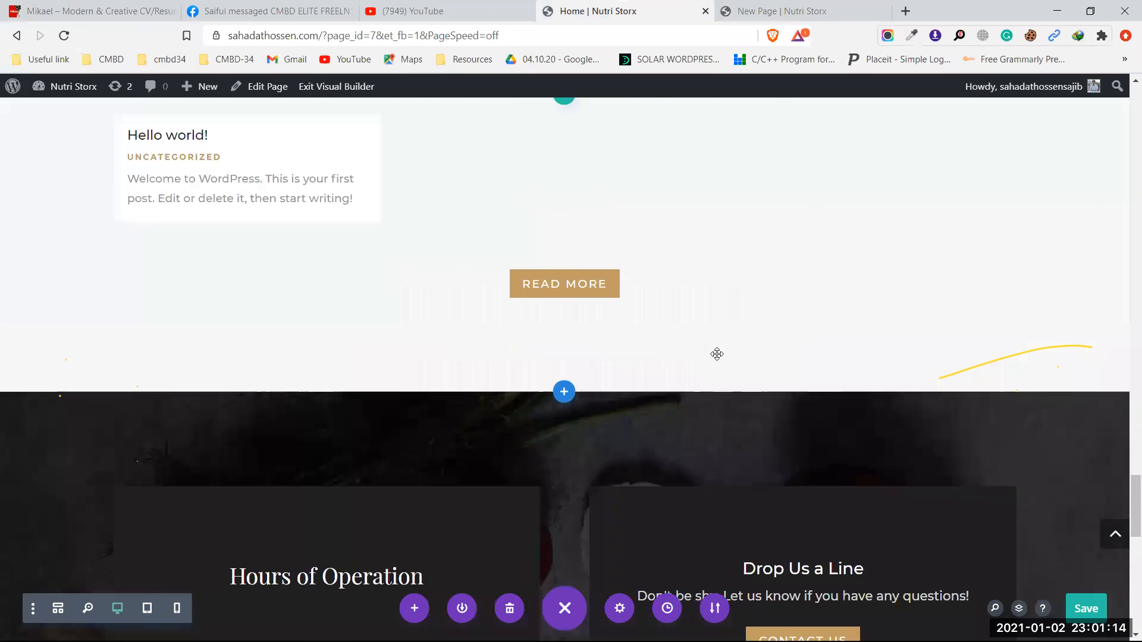
scroll(717, 354, "down", 10)
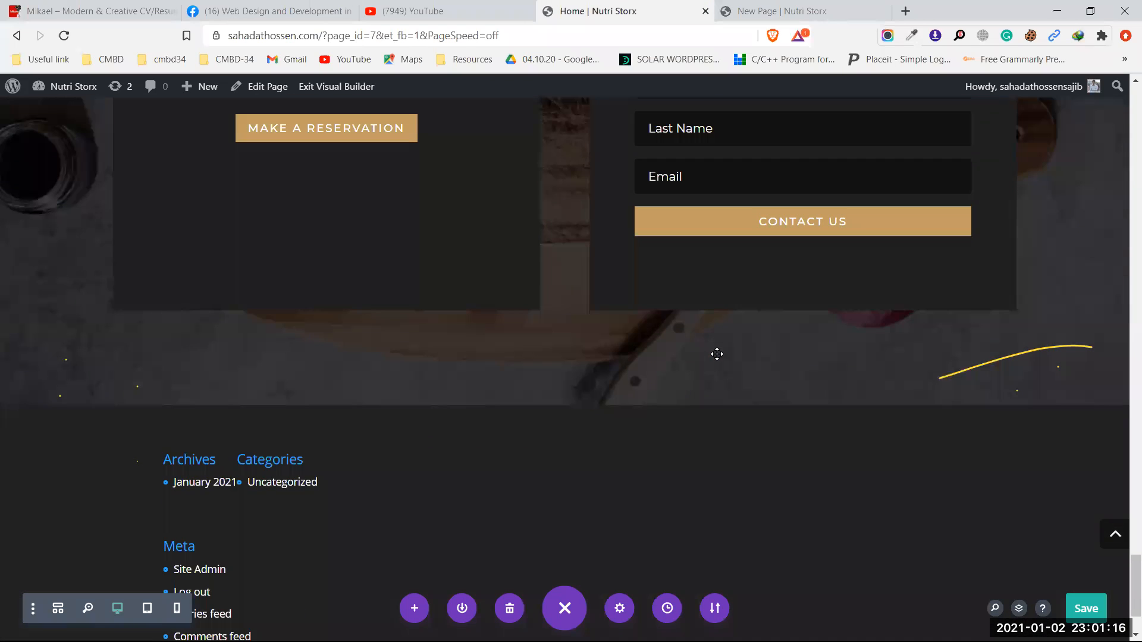
scroll(716, 354, "up", 10)
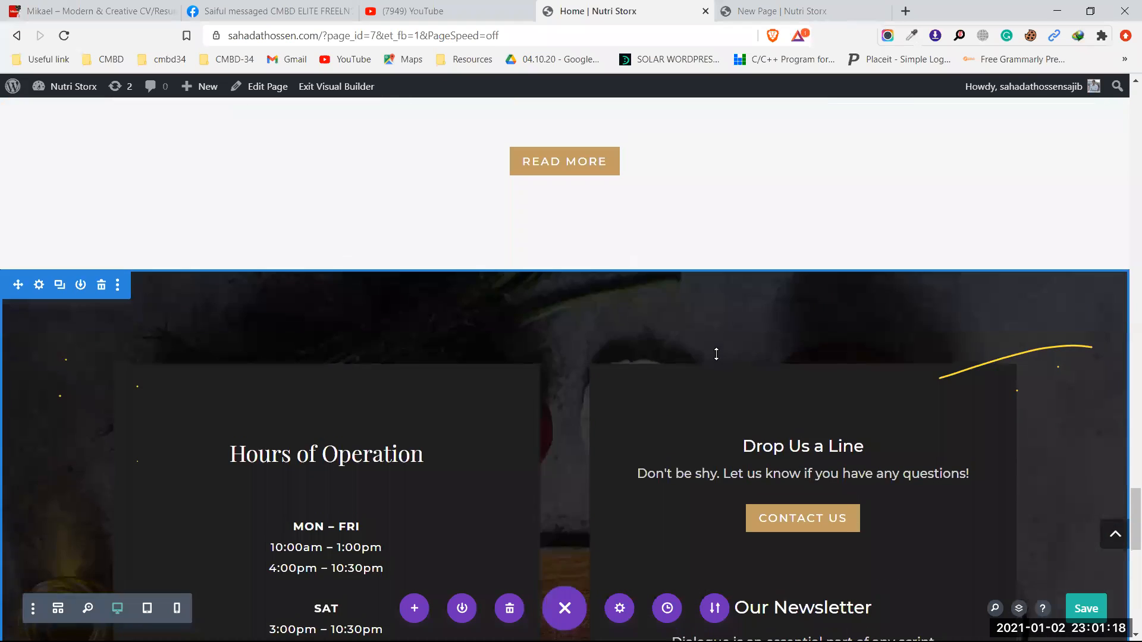
scroll(717, 354, "up", 4)
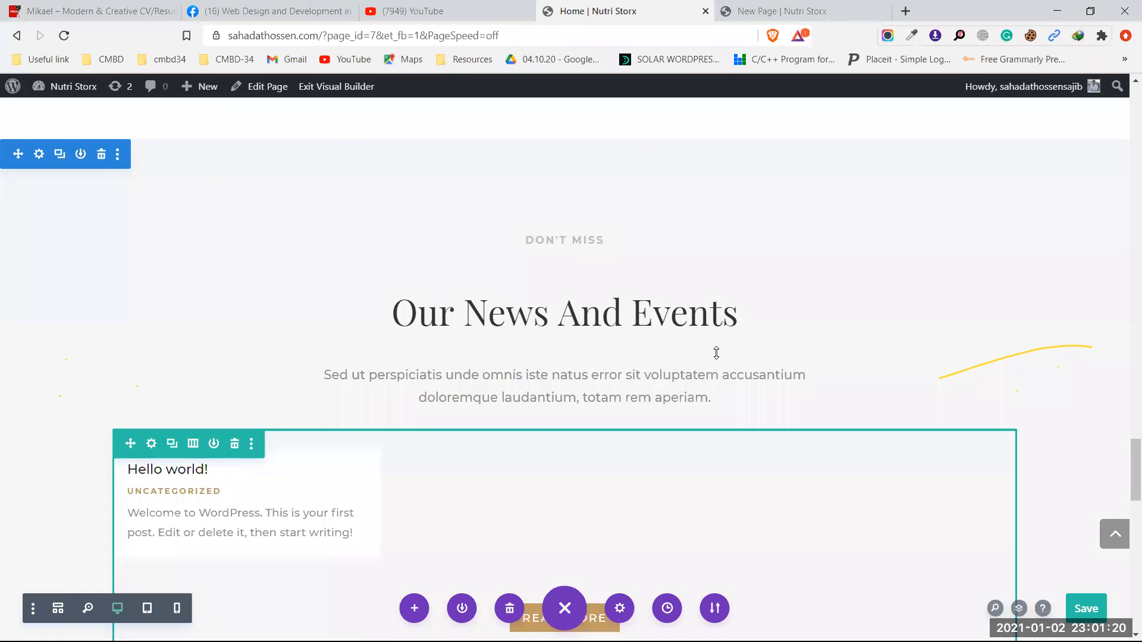
scroll(716, 353, "up", 8)
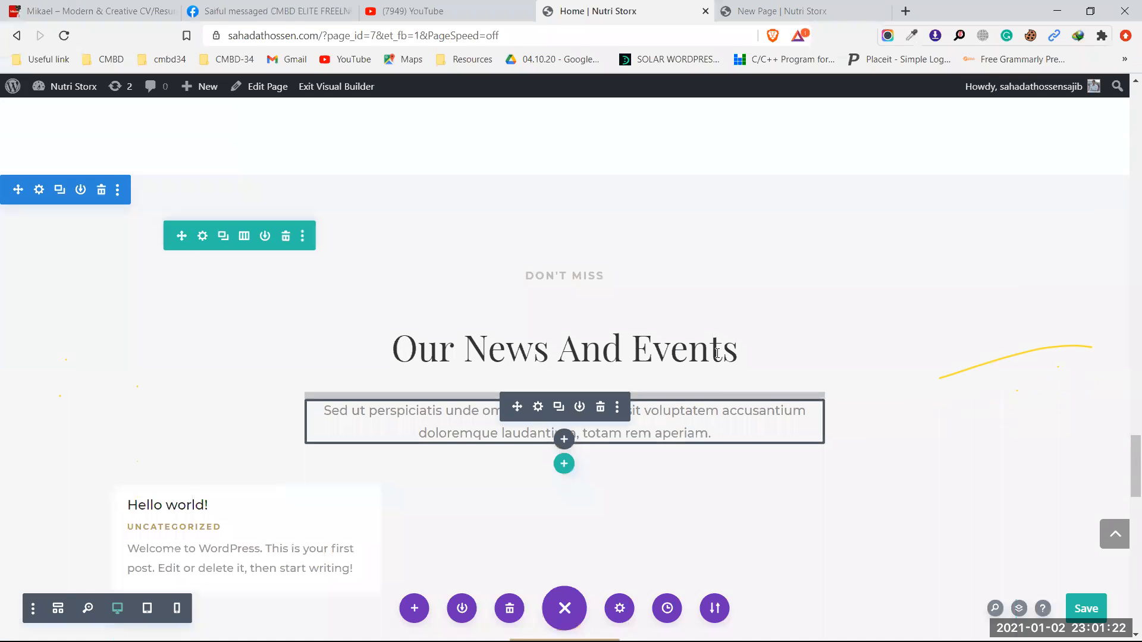
scroll(717, 353, "up", 9)
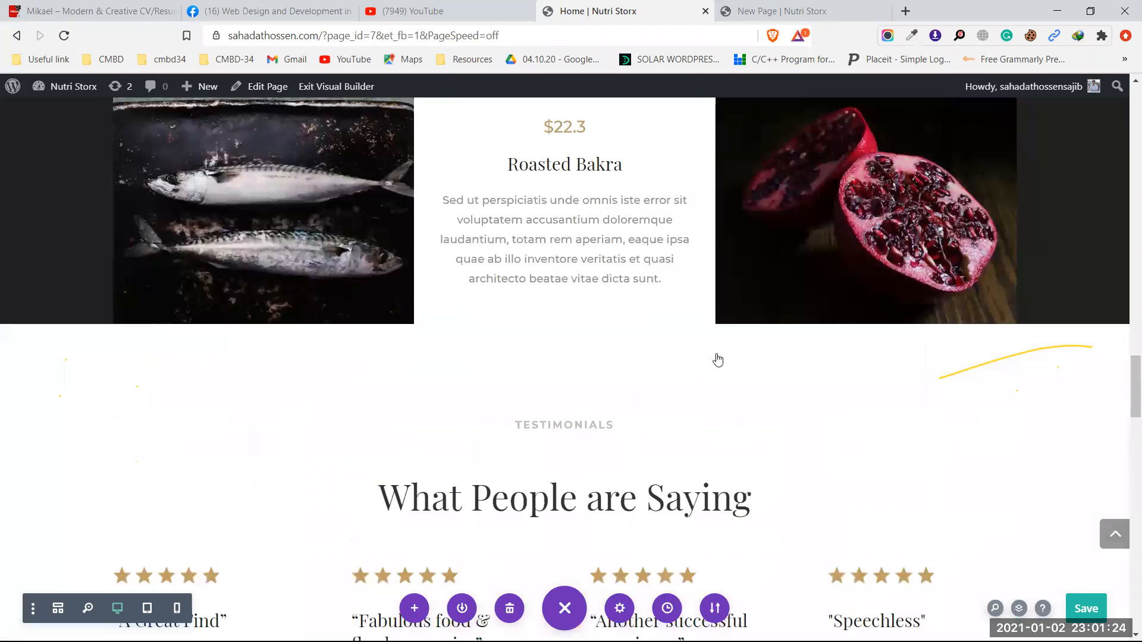
scroll(717, 353, "up", 10)
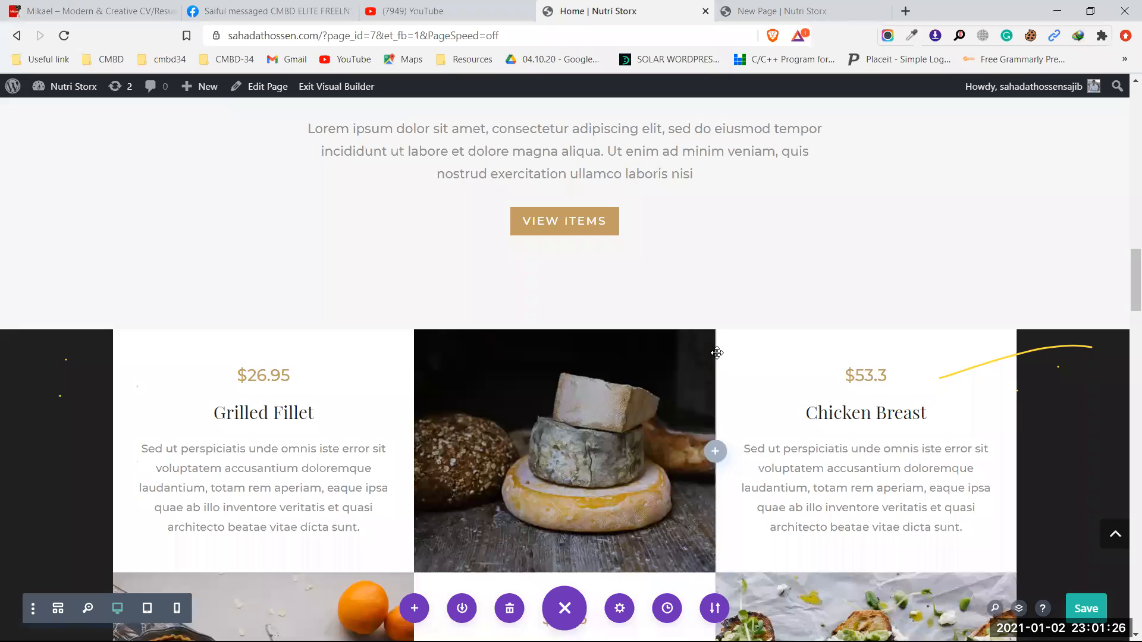
scroll(717, 352, "up", 3)
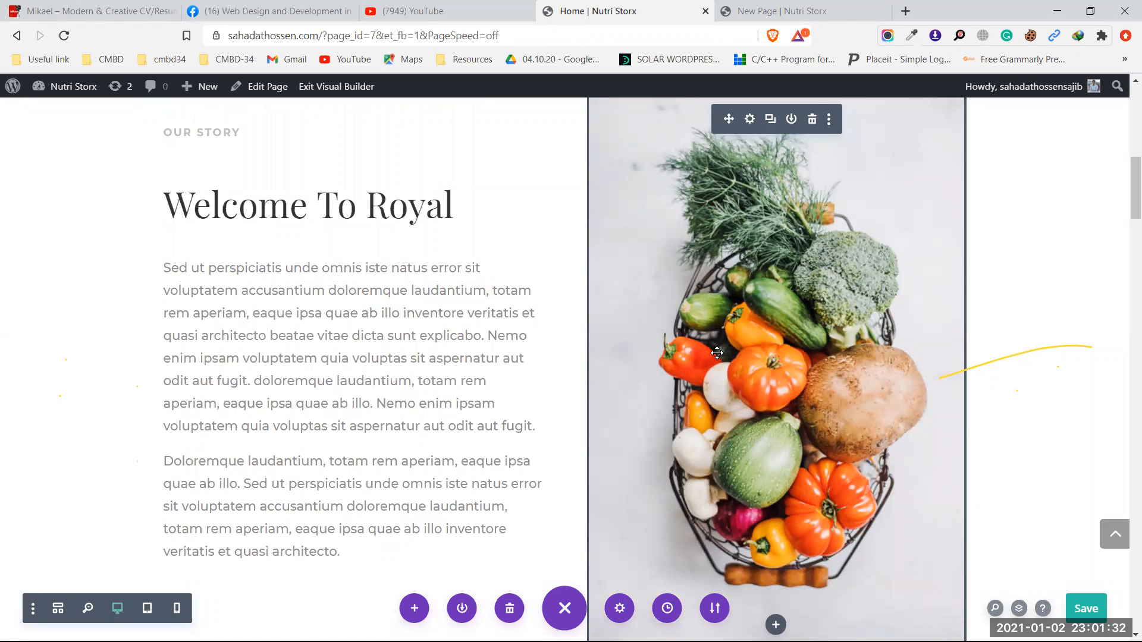
scroll(717, 353, "up", 10)
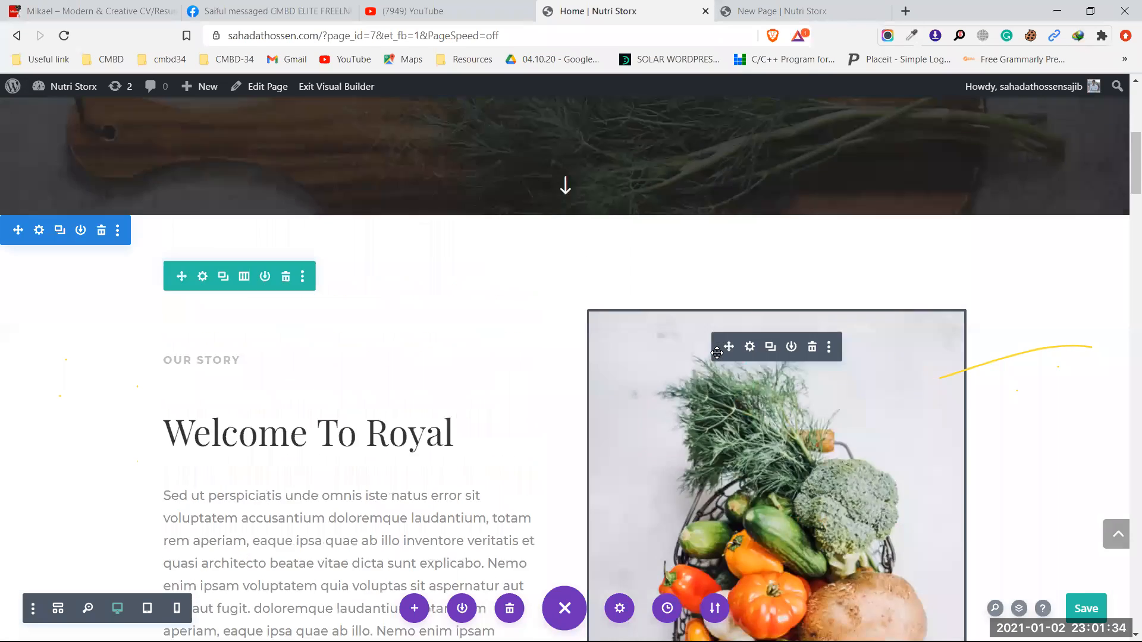
Examine the Home page's Fresh Ingredient, dish grid, testimonials, news and Hours of Operation sections as models to recreate
scroll(717, 353, "down", 12)
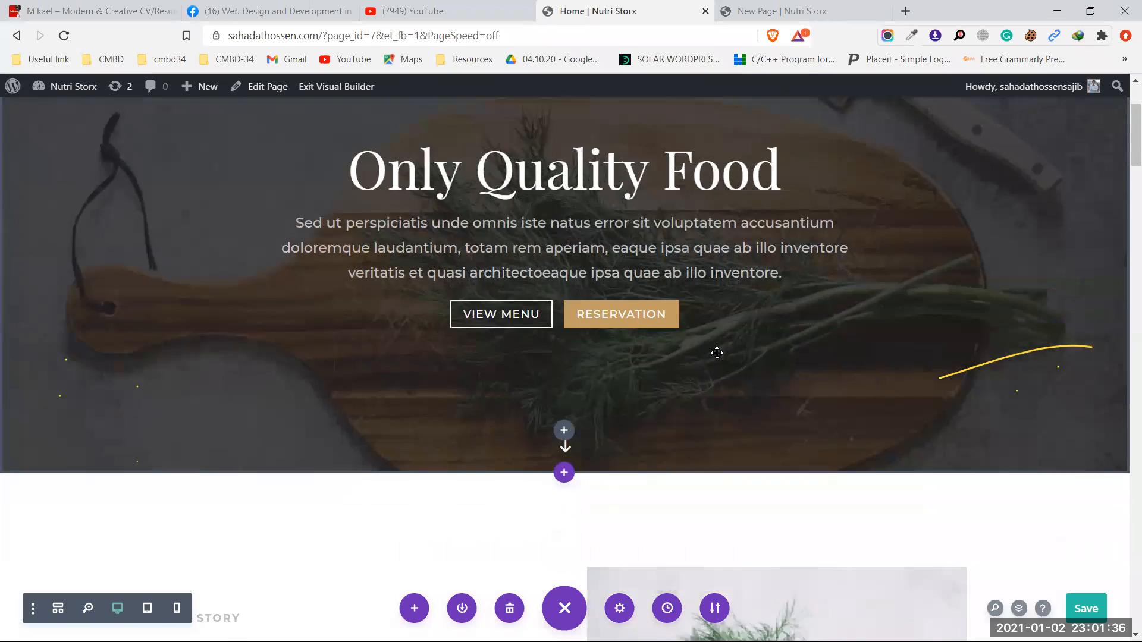
scroll(650, 387, "down", 5)
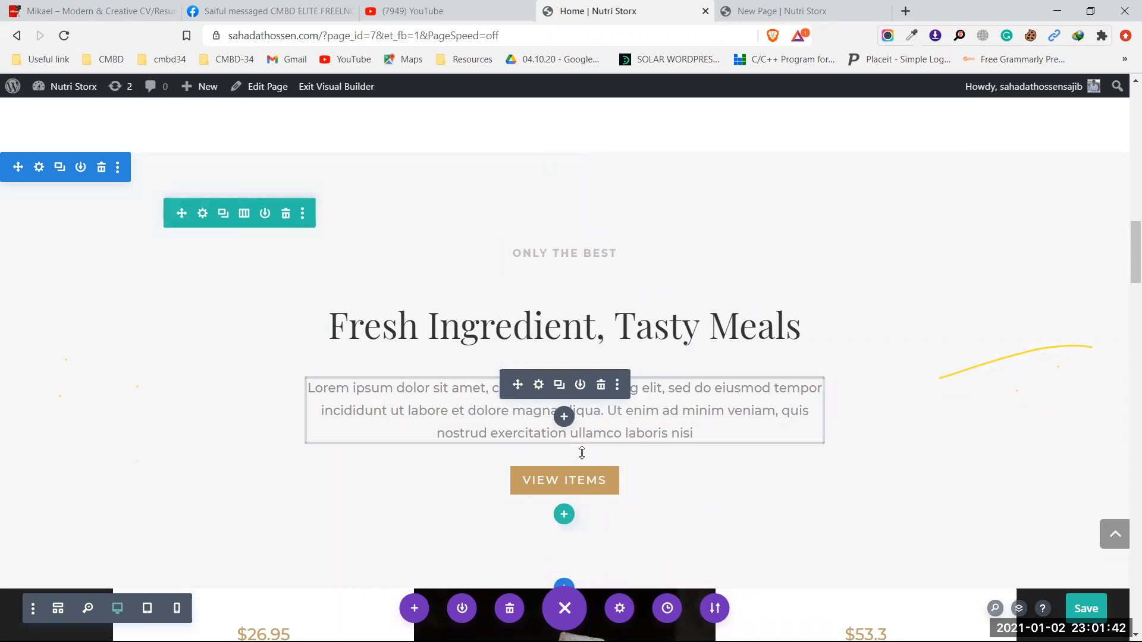
scroll(565, 416, "down", 8)
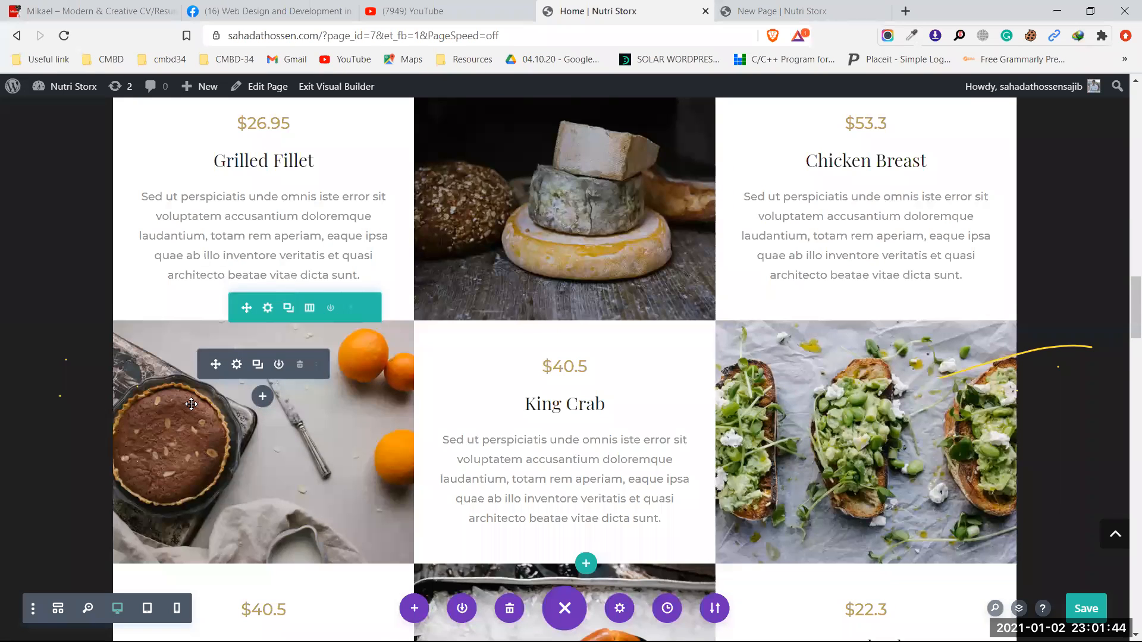
scroll(292, 387, "down", 6)
scroll(292, 388, "down", 10)
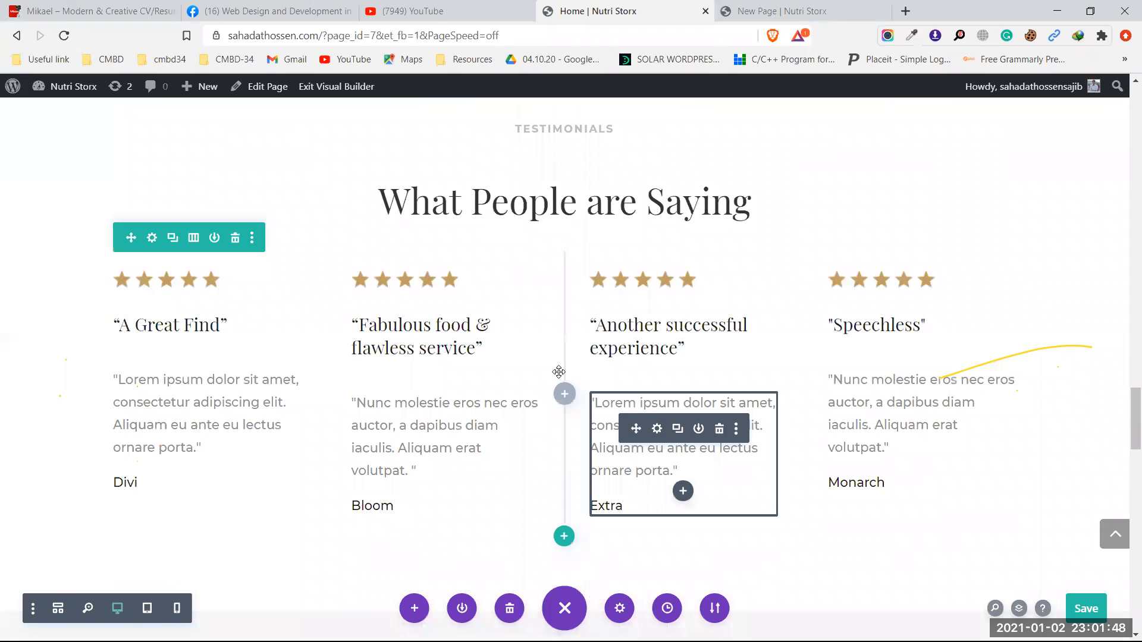
scroll(565, 383, "down", 10)
scroll(559, 386, "down", 10)
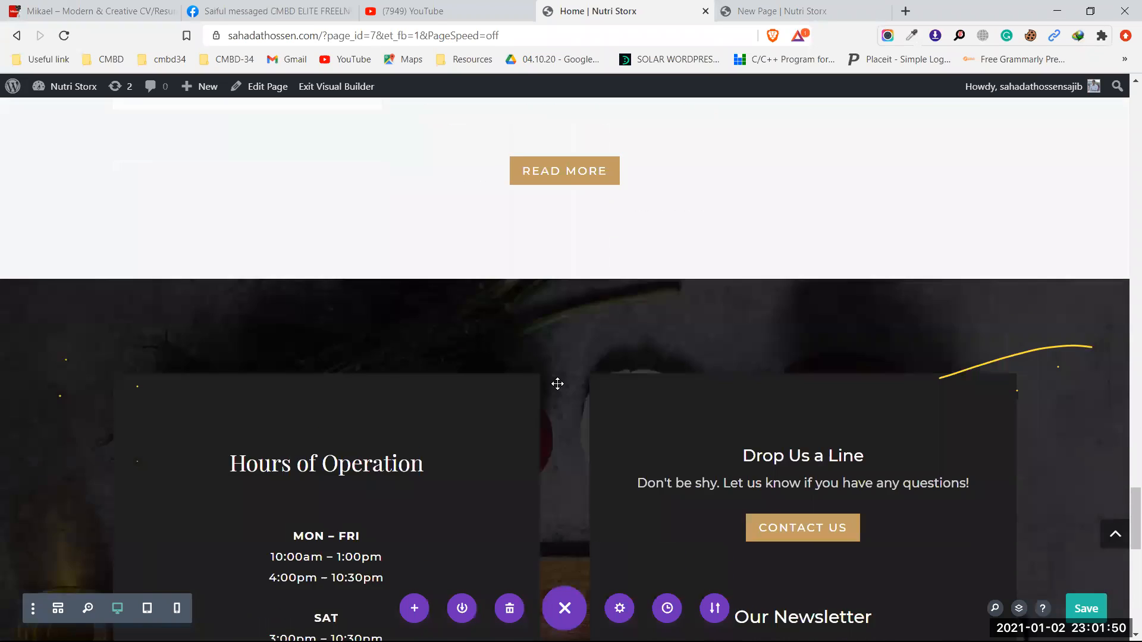
Review the Home page from Hours of Operation up to the header and Our Story, and switch to the New Page
scroll(557, 384, "up", 15)
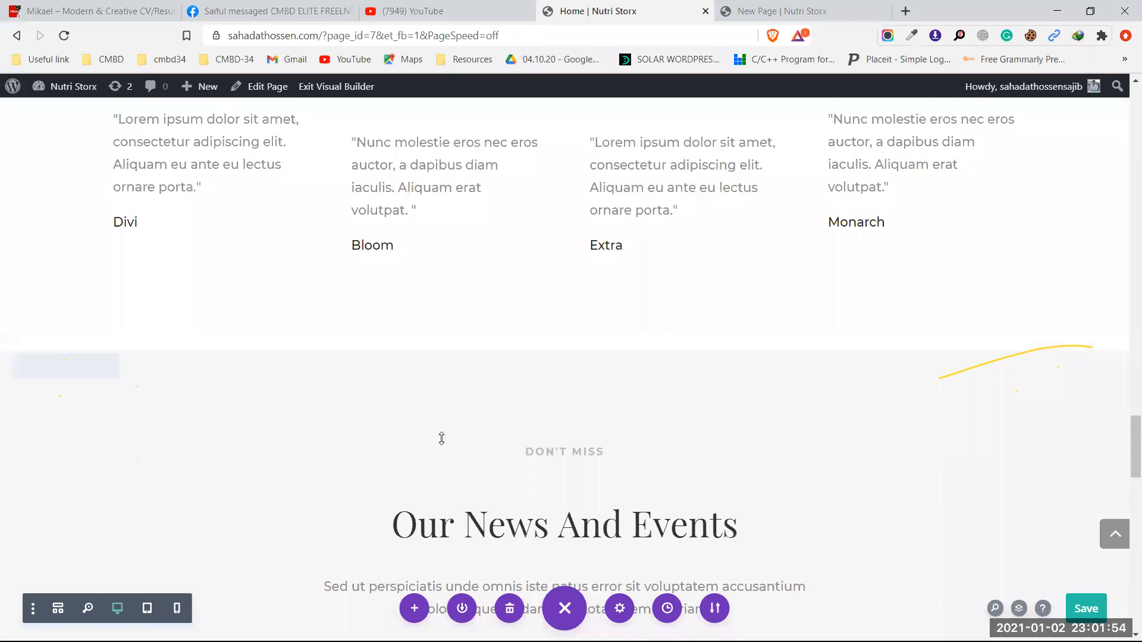
scroll(443, 431, "up", 15)
scroll(452, 418, "up", 15)
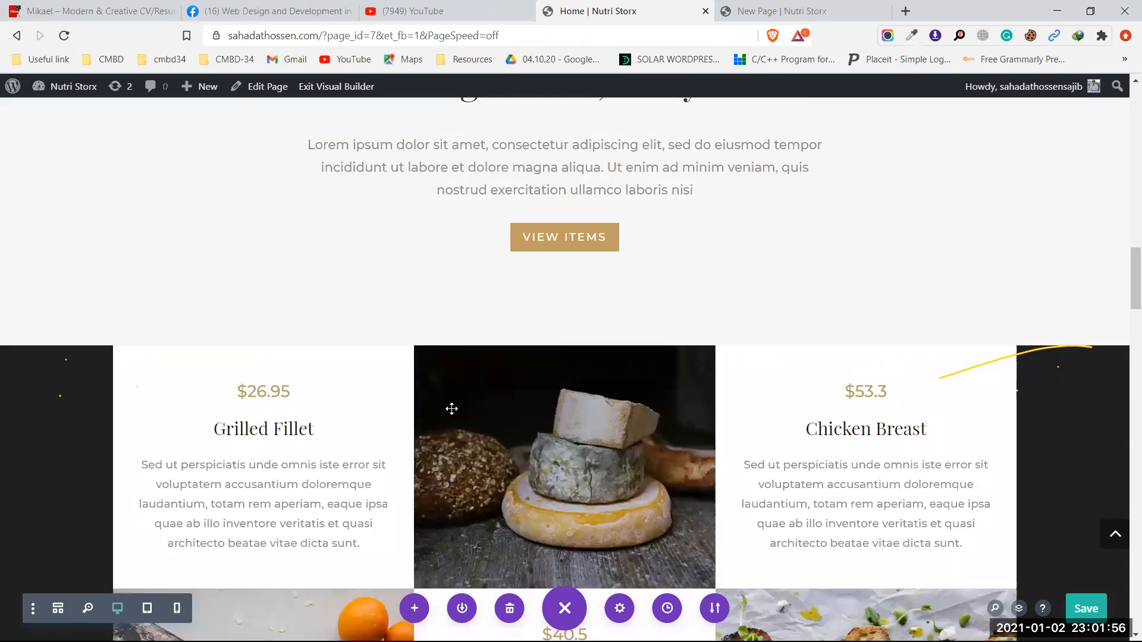
scroll(468, 417, "up", 5)
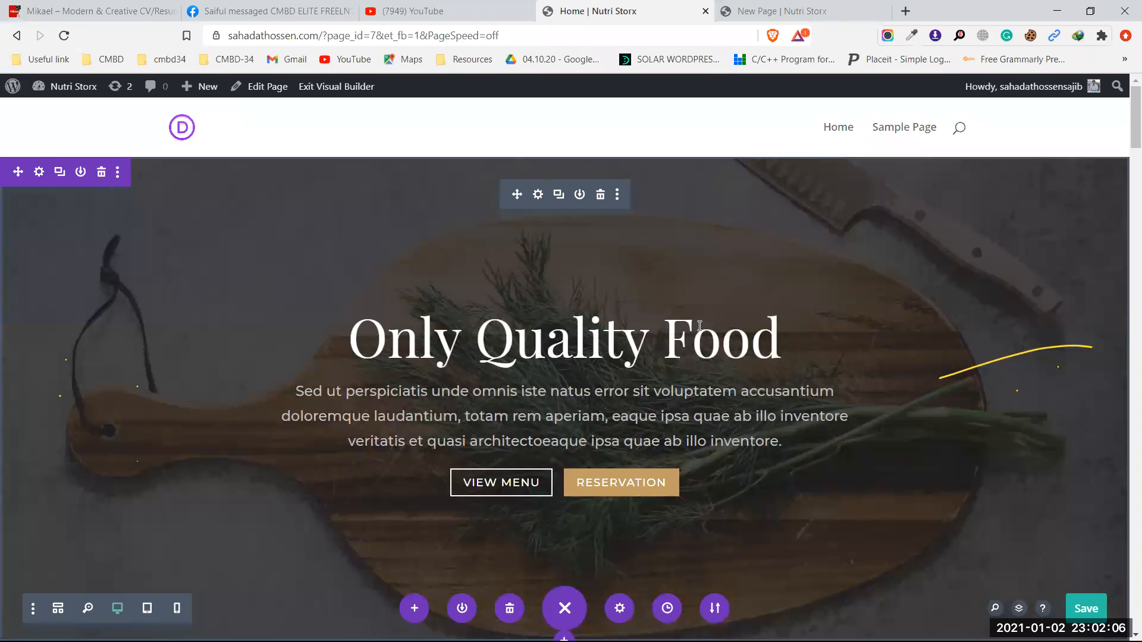
scroll(699, 321, "down", 4)
scroll(701, 316, "down", 5)
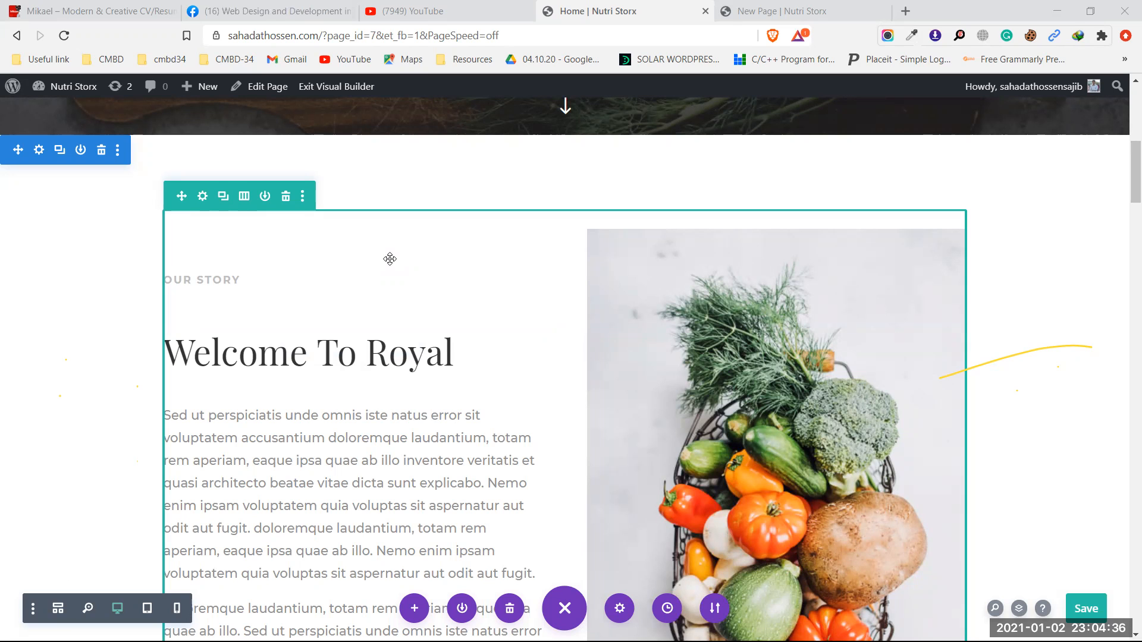
scroll(389, 259, "up", 10)
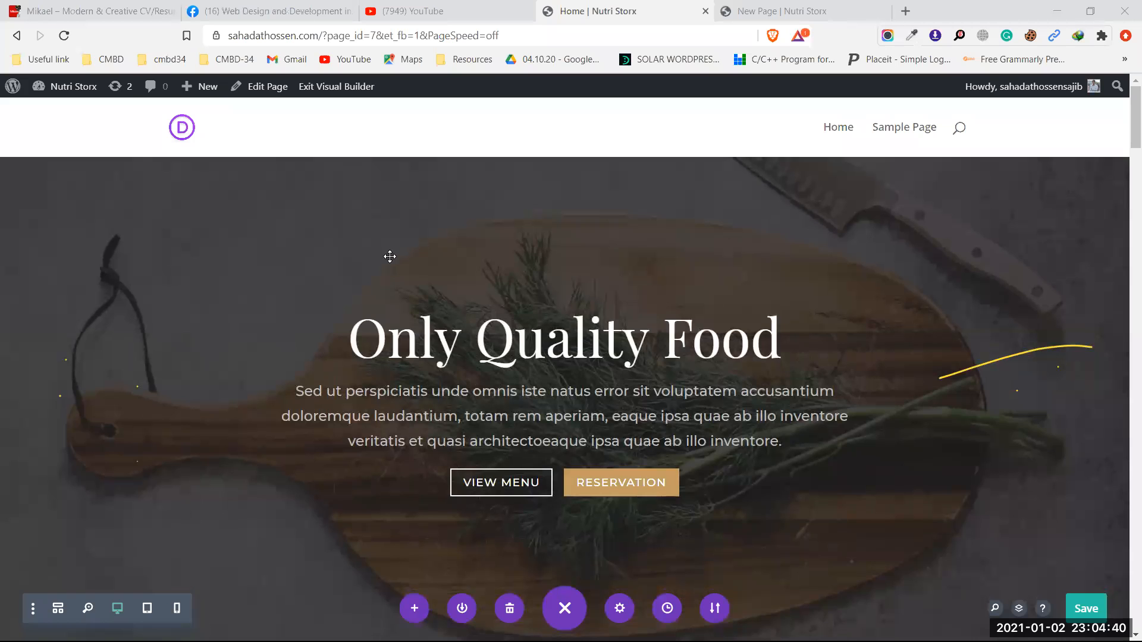
left_click(799, 6)
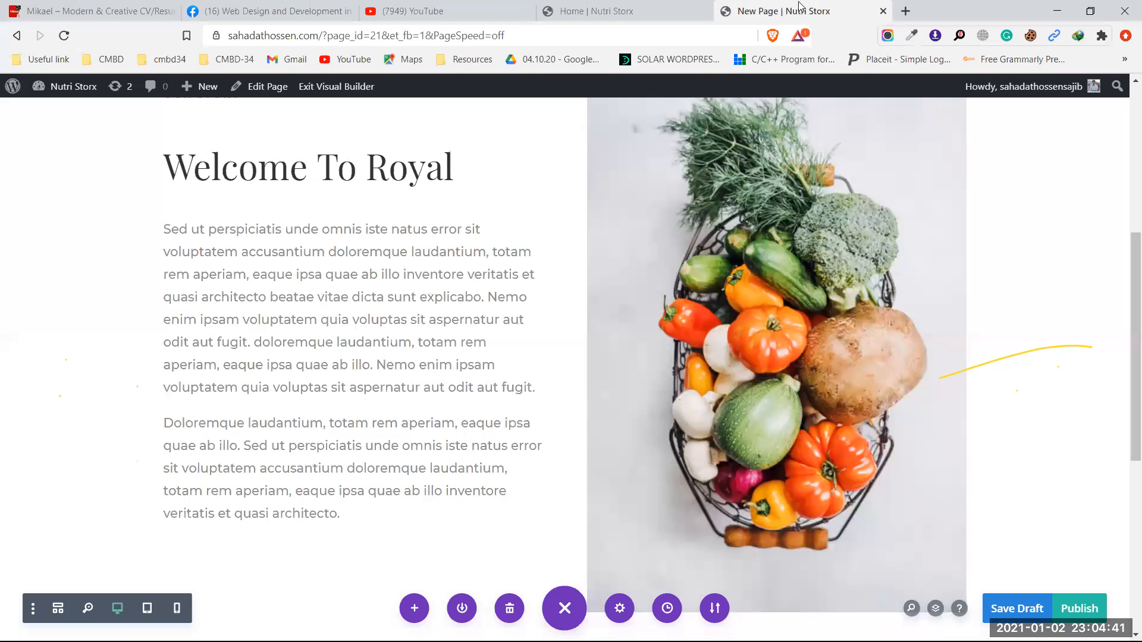
Open the Elegant Themes members area at elegantthemes.com/members-area/ in a new browser tab
left_click(905, 12)
type("e")
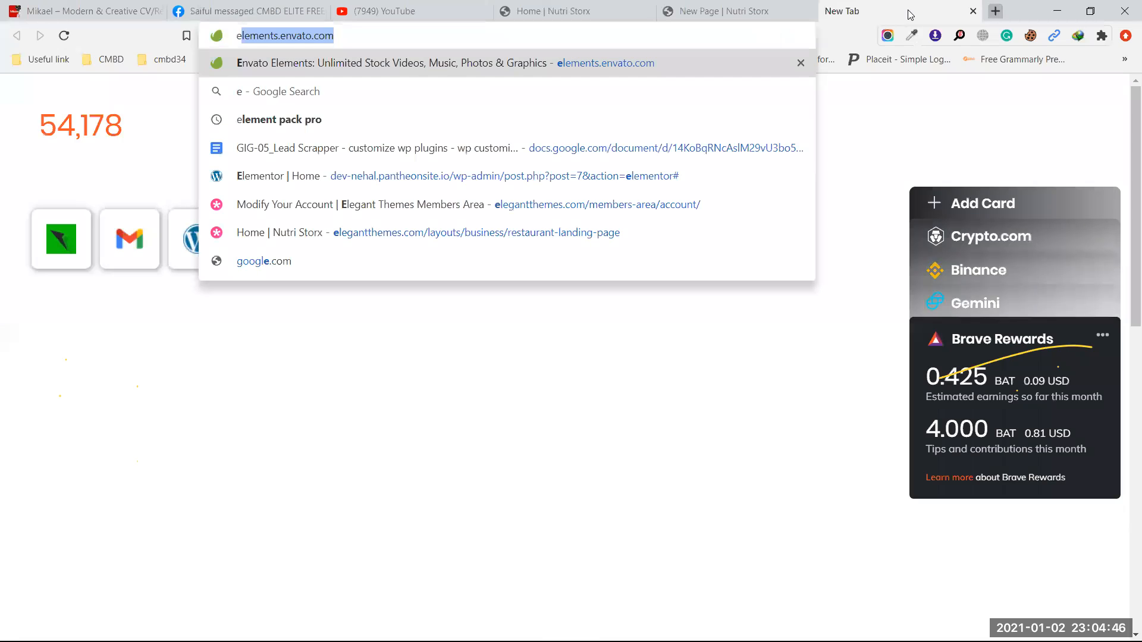
type("le")
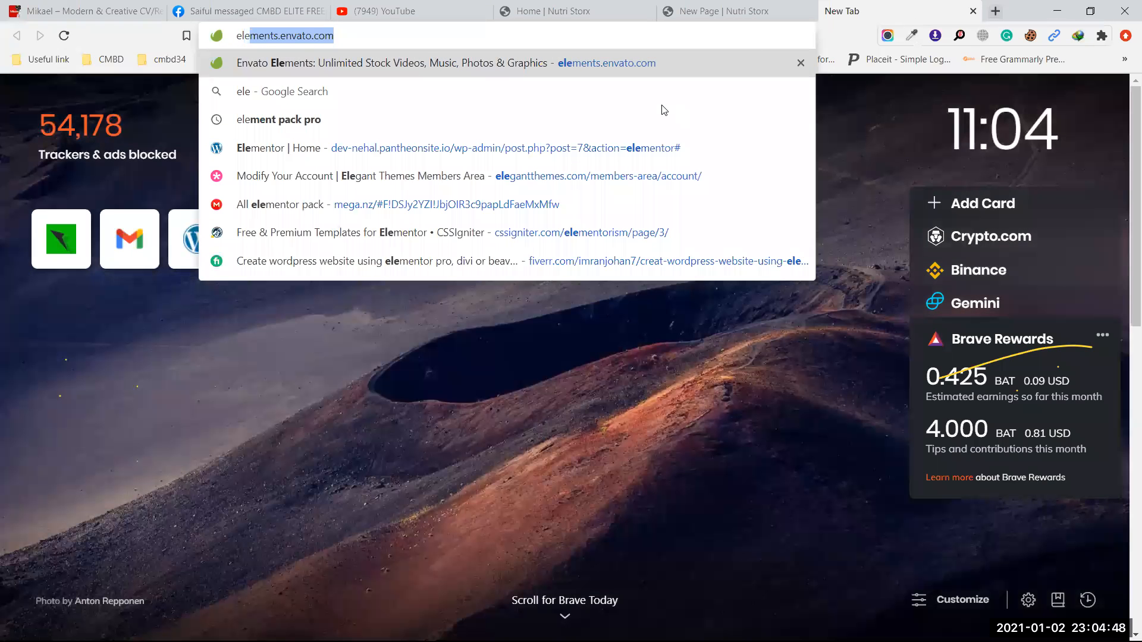
left_click(355, 176)
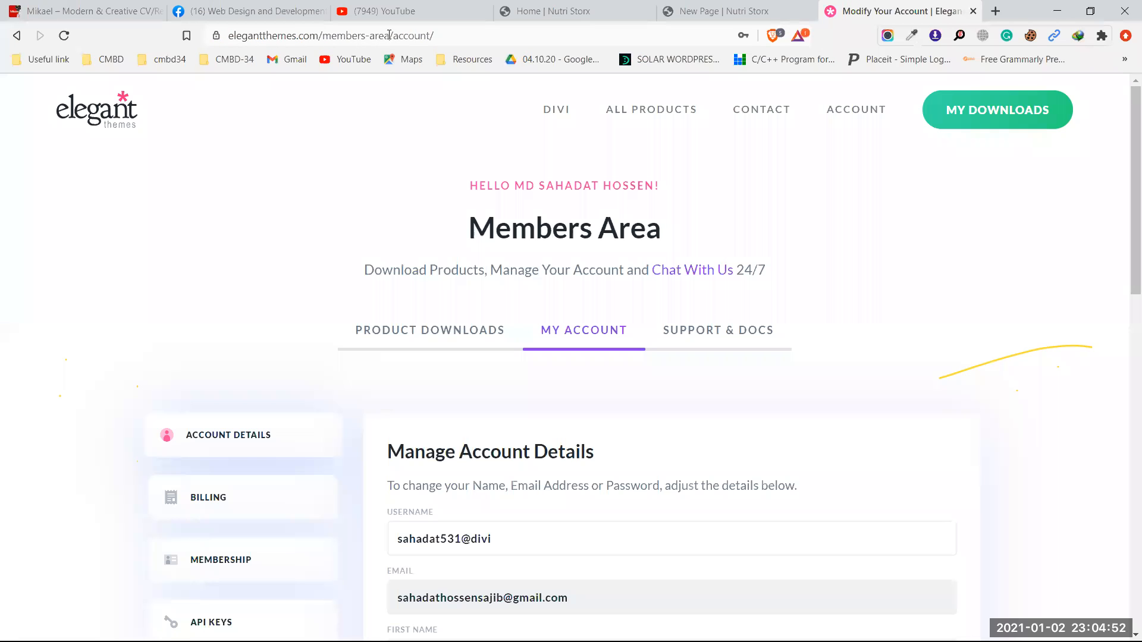
left_click_drag(387, 37, 499, 31)
key("BackSpace")
key("Return")
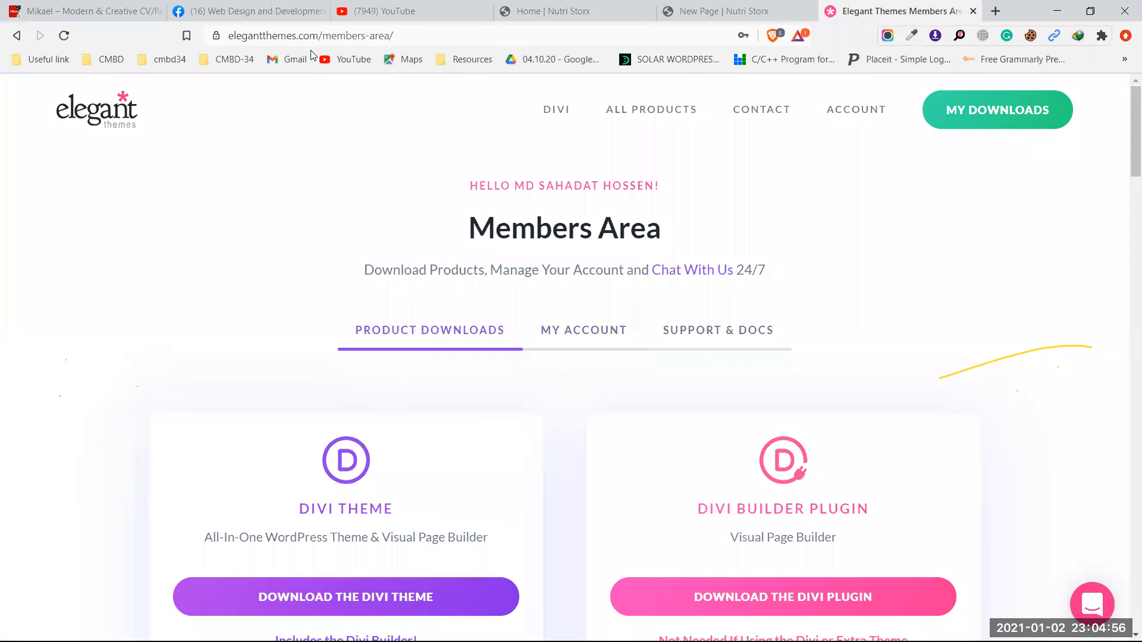
Go to the Elegant Themes homepage and open Divi's Layouts Library
left_click(108, 115)
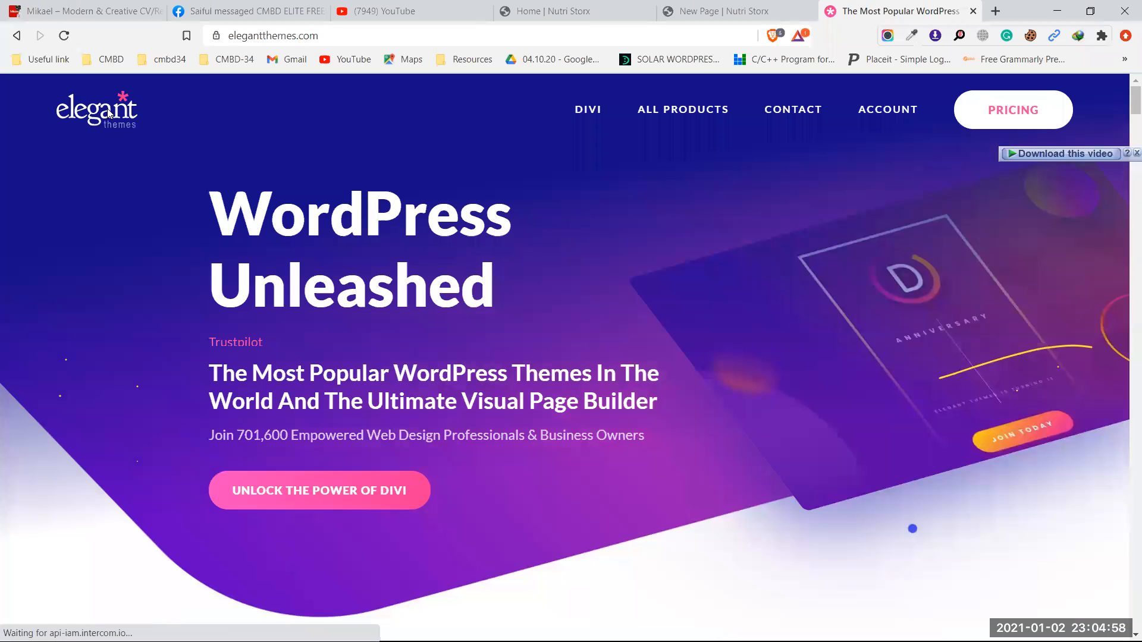
mouse_move(580, 109)
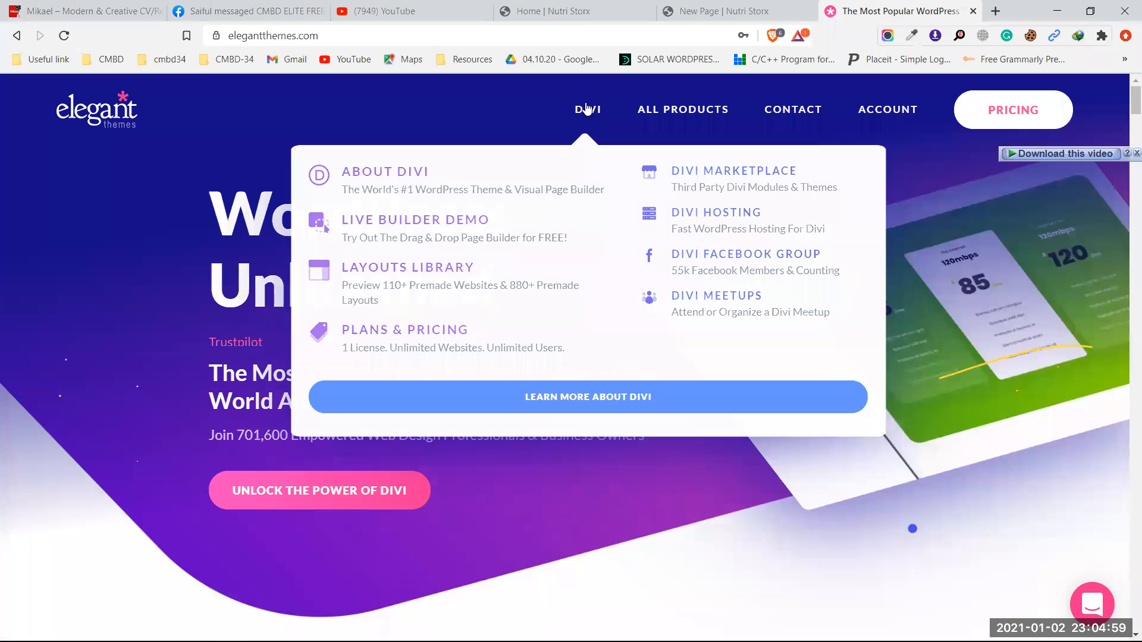
left_click(423, 269)
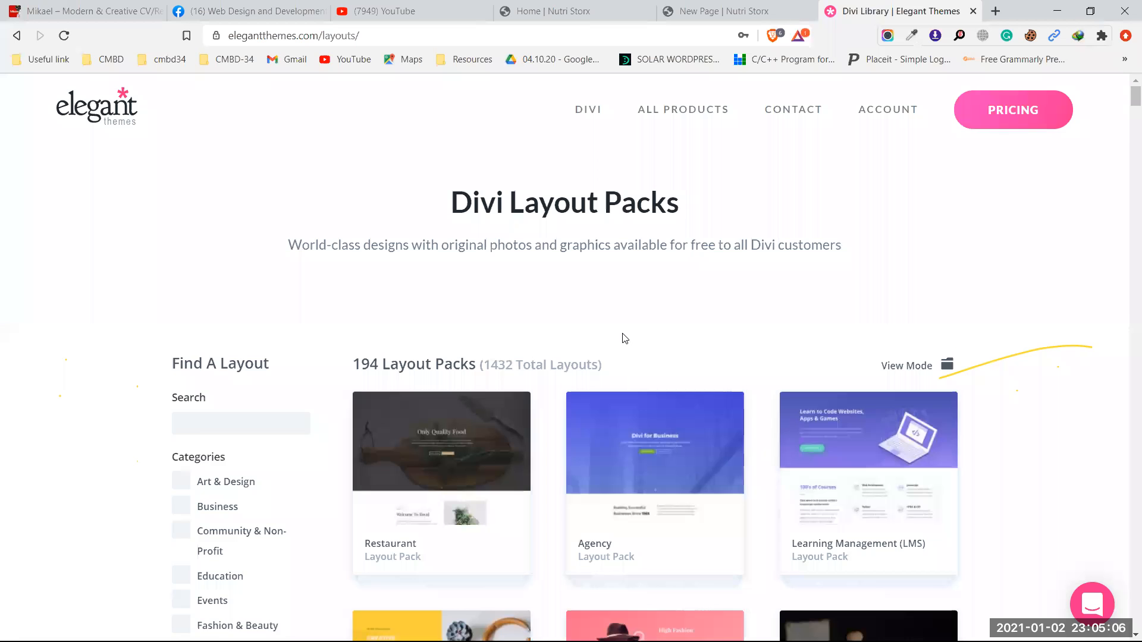
View the live demo of the Restaurant layout pack's landing page, then close the Elegant Themes pages to return to the New Page
scroll(622, 336, "down", 1)
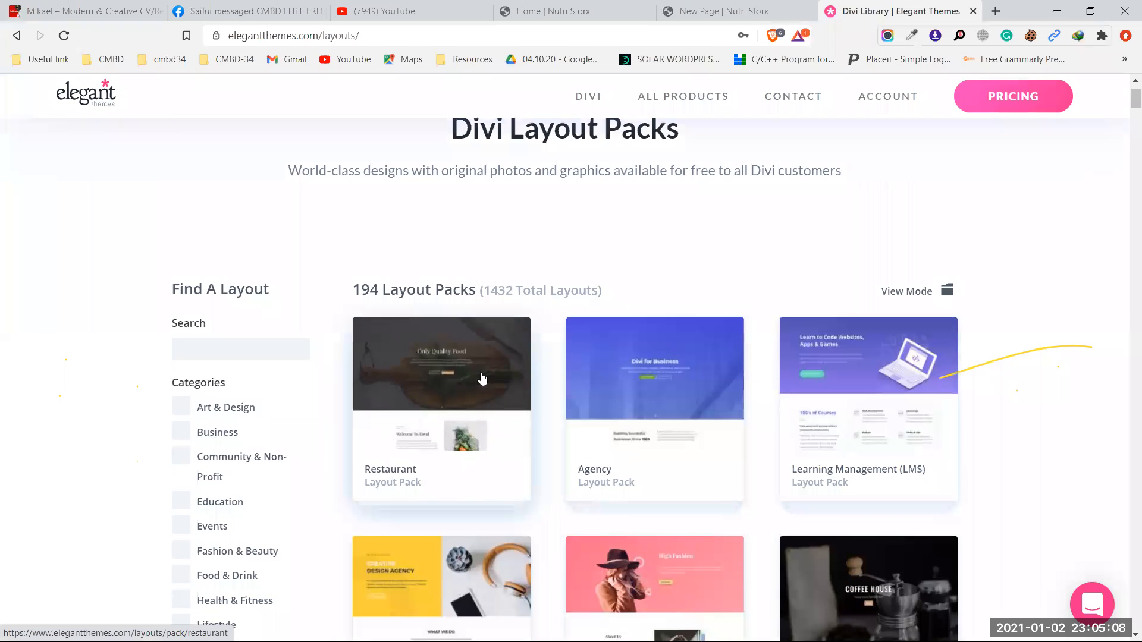
left_click(430, 372)
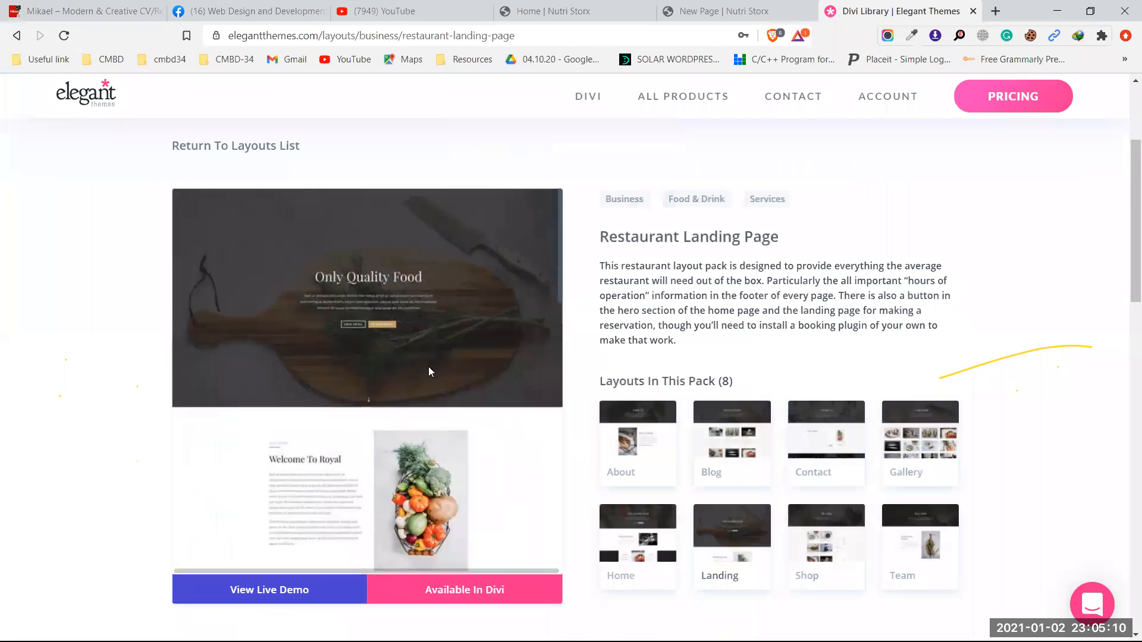
left_click(269, 597)
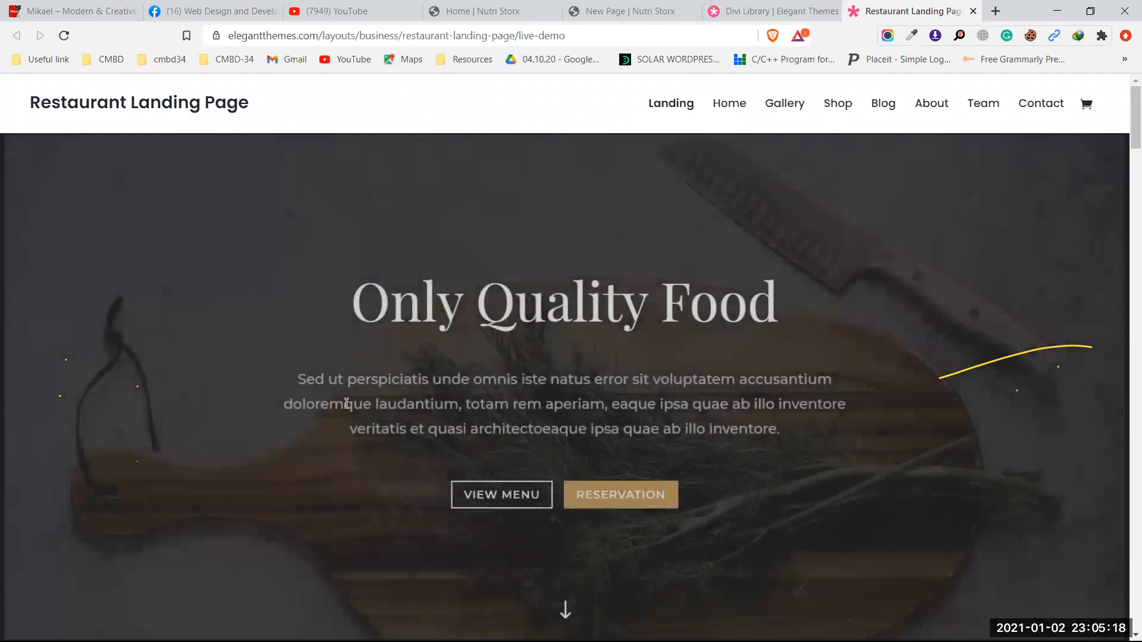
left_click(974, 12)
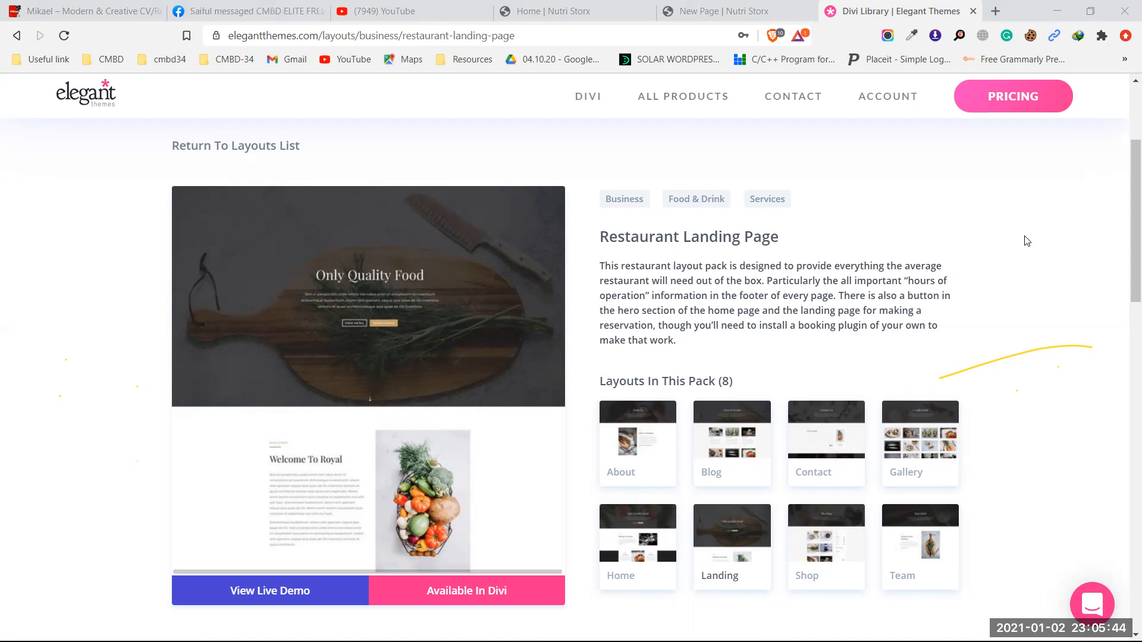
left_click(974, 12)
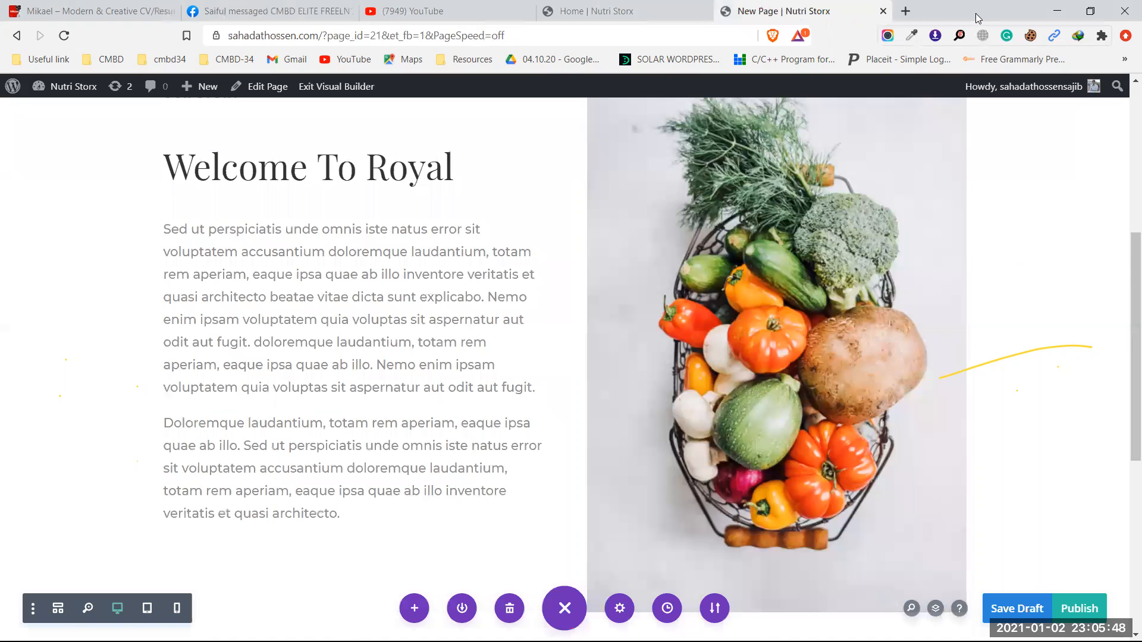